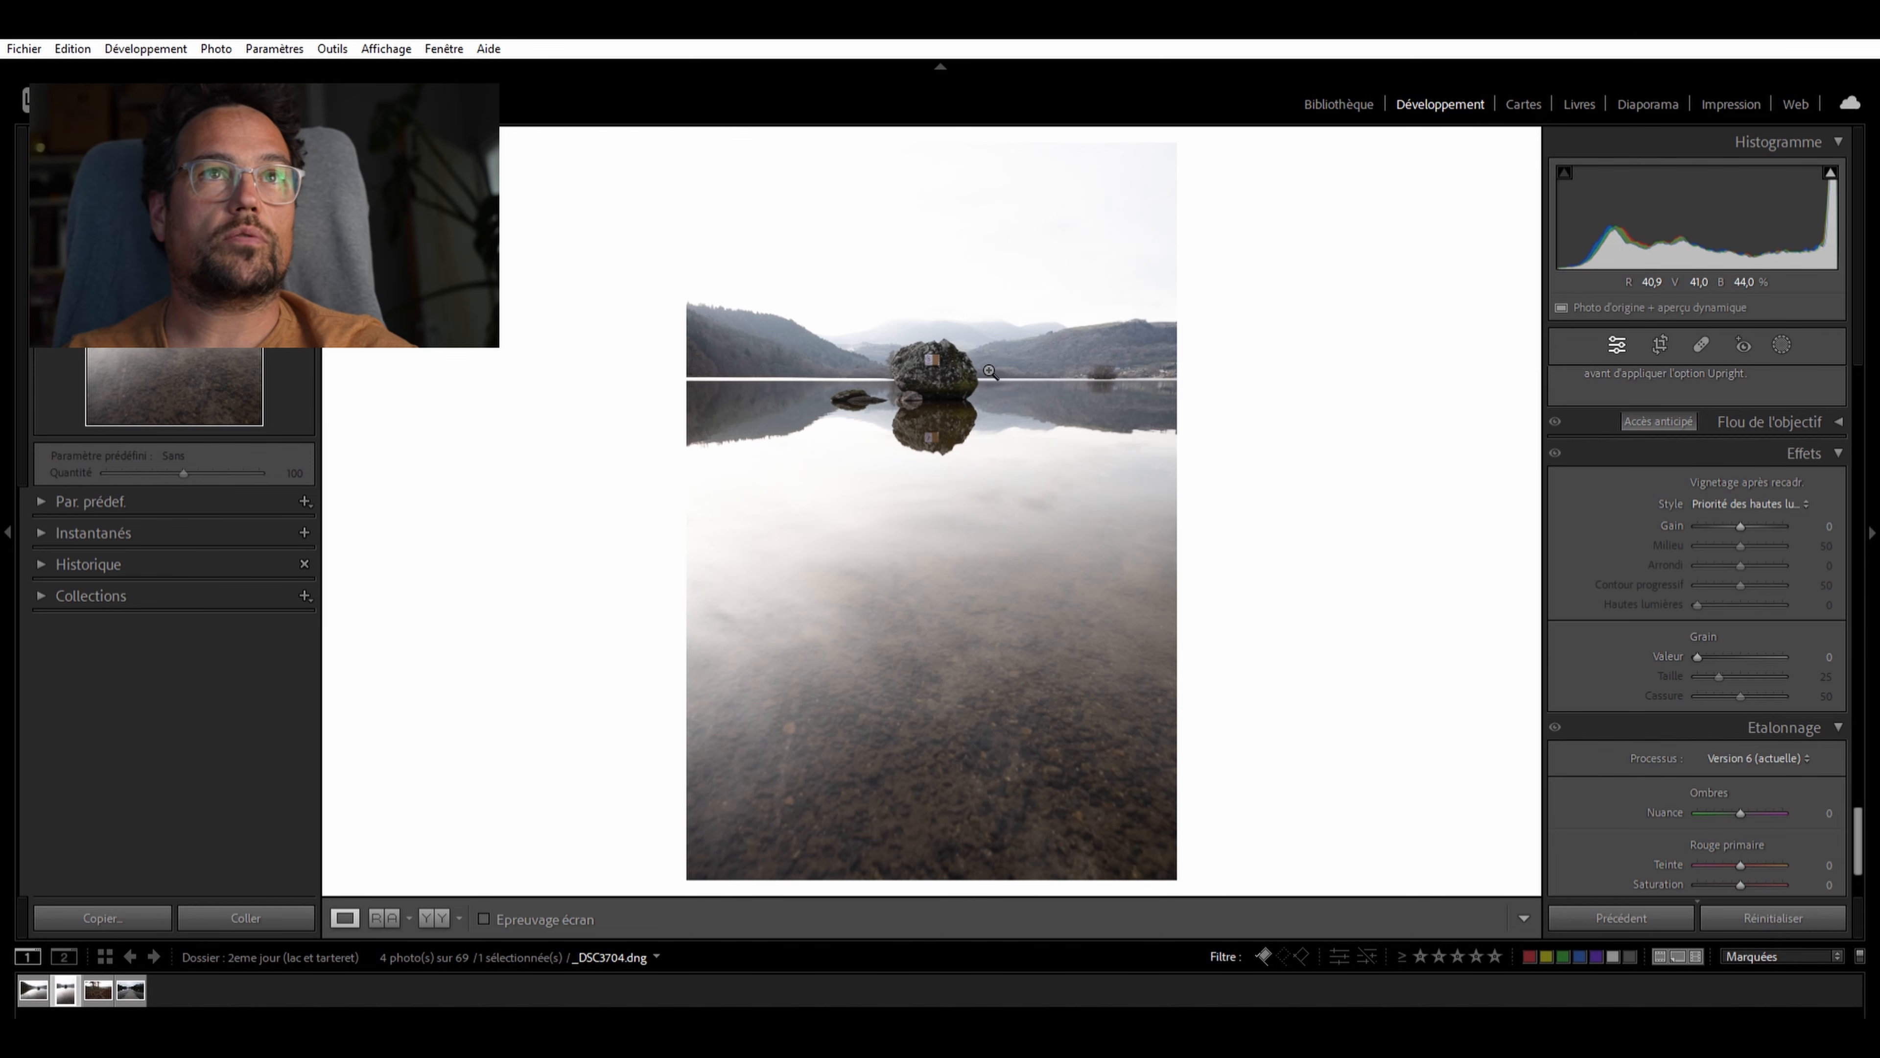
Look through the four flagged lake and forest photos, then open the tree roots photo _DSC3728.dng for developing
click(33, 990)
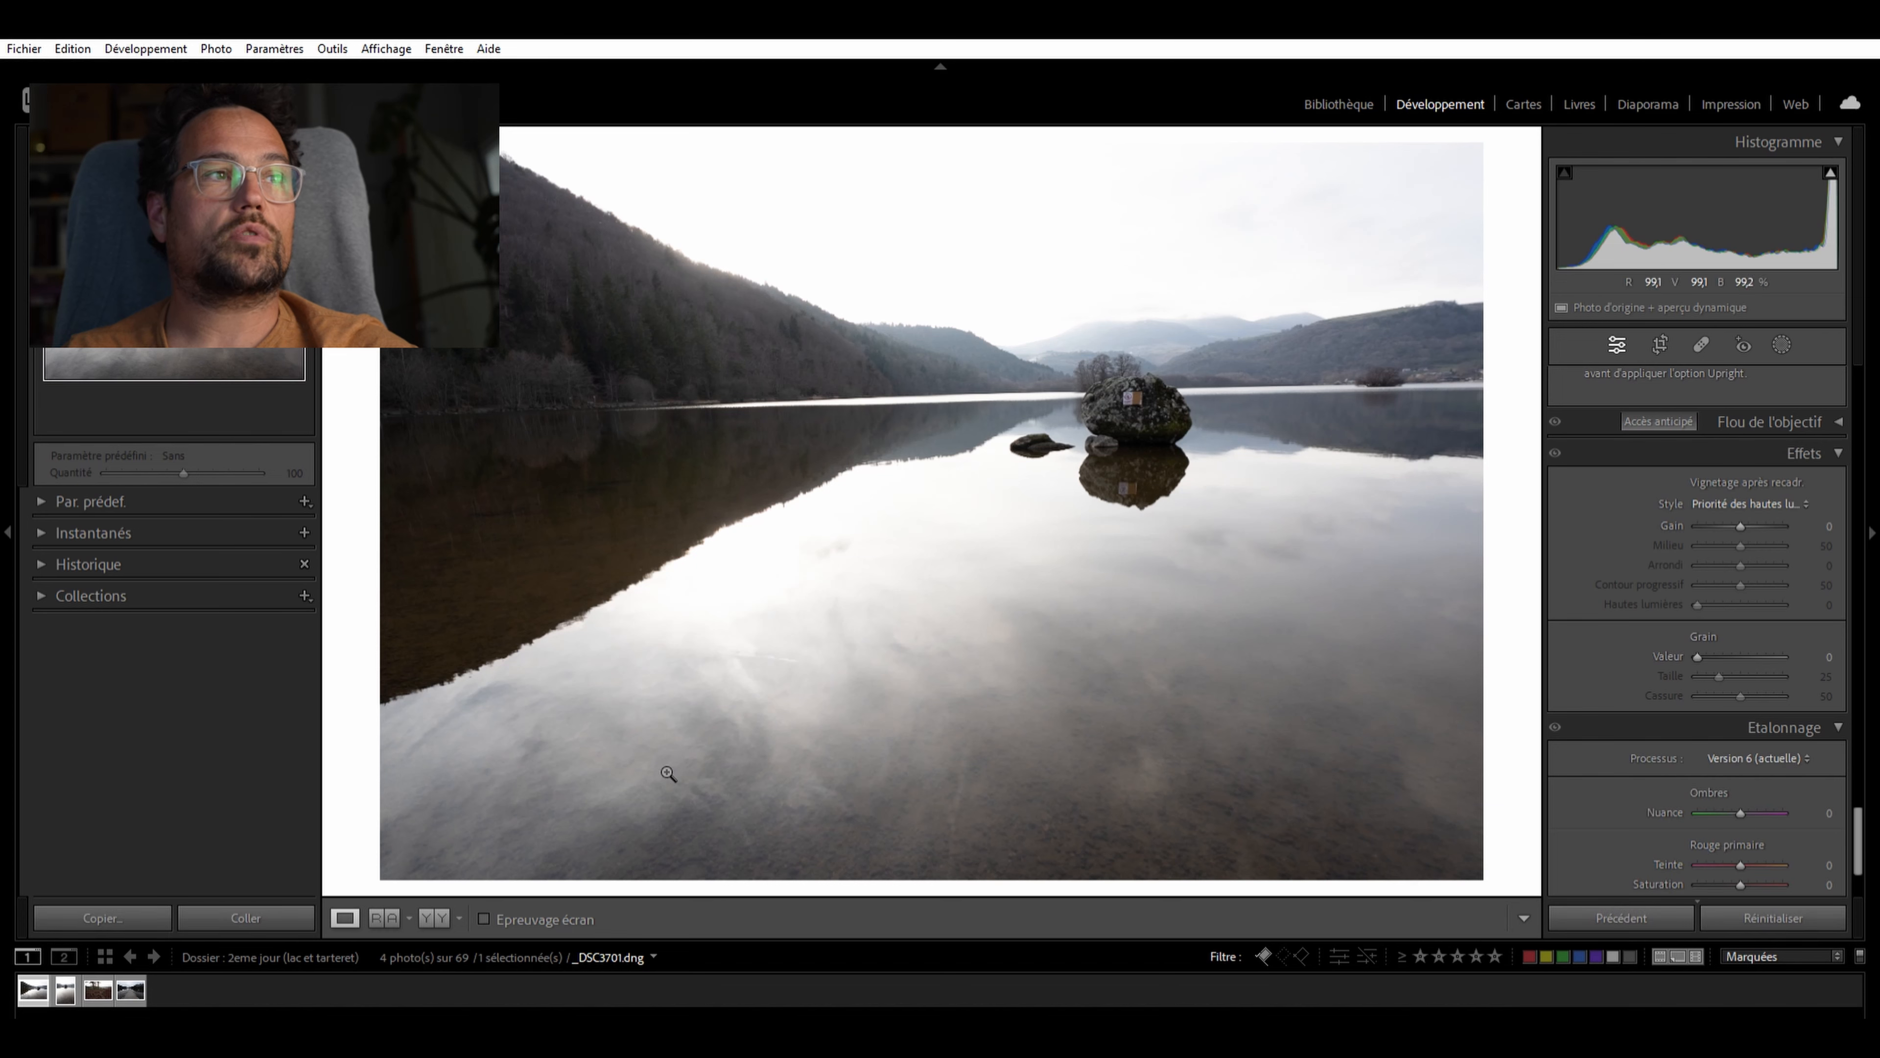
click(62, 991)
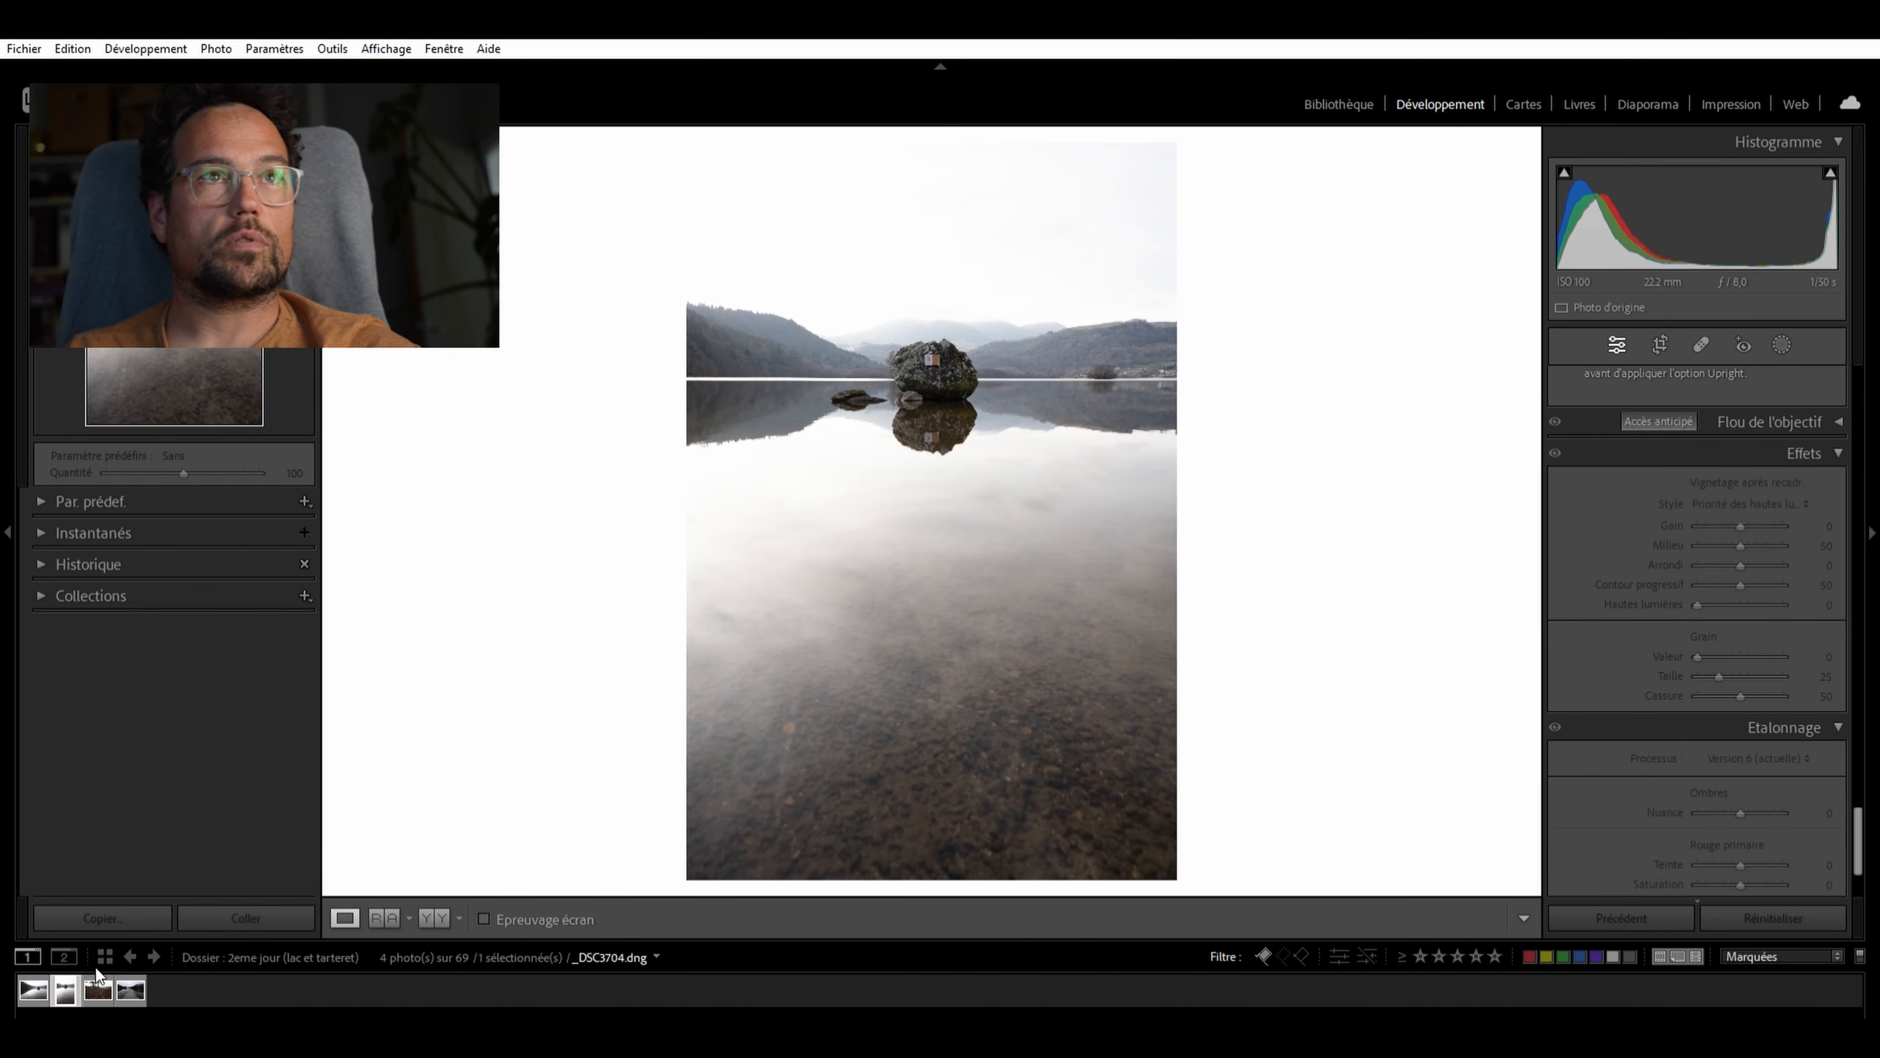
click(96, 991)
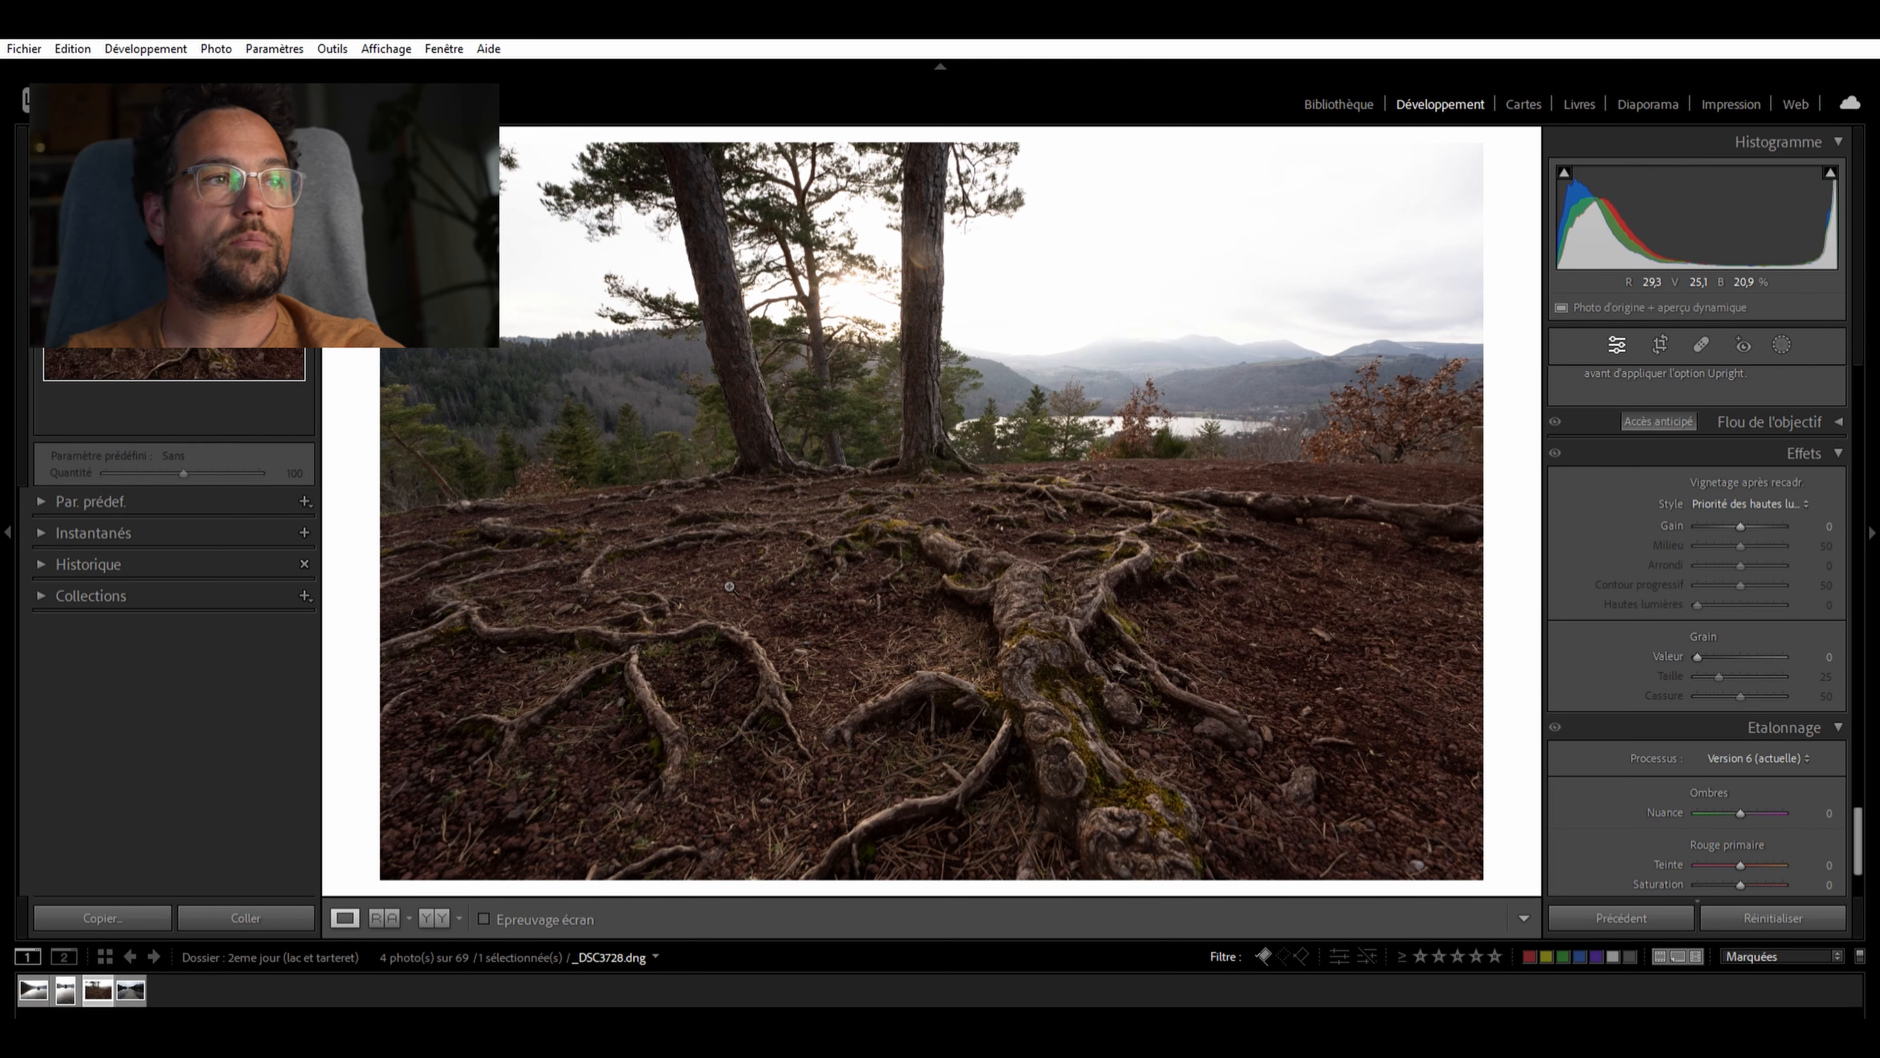
click(132, 989)
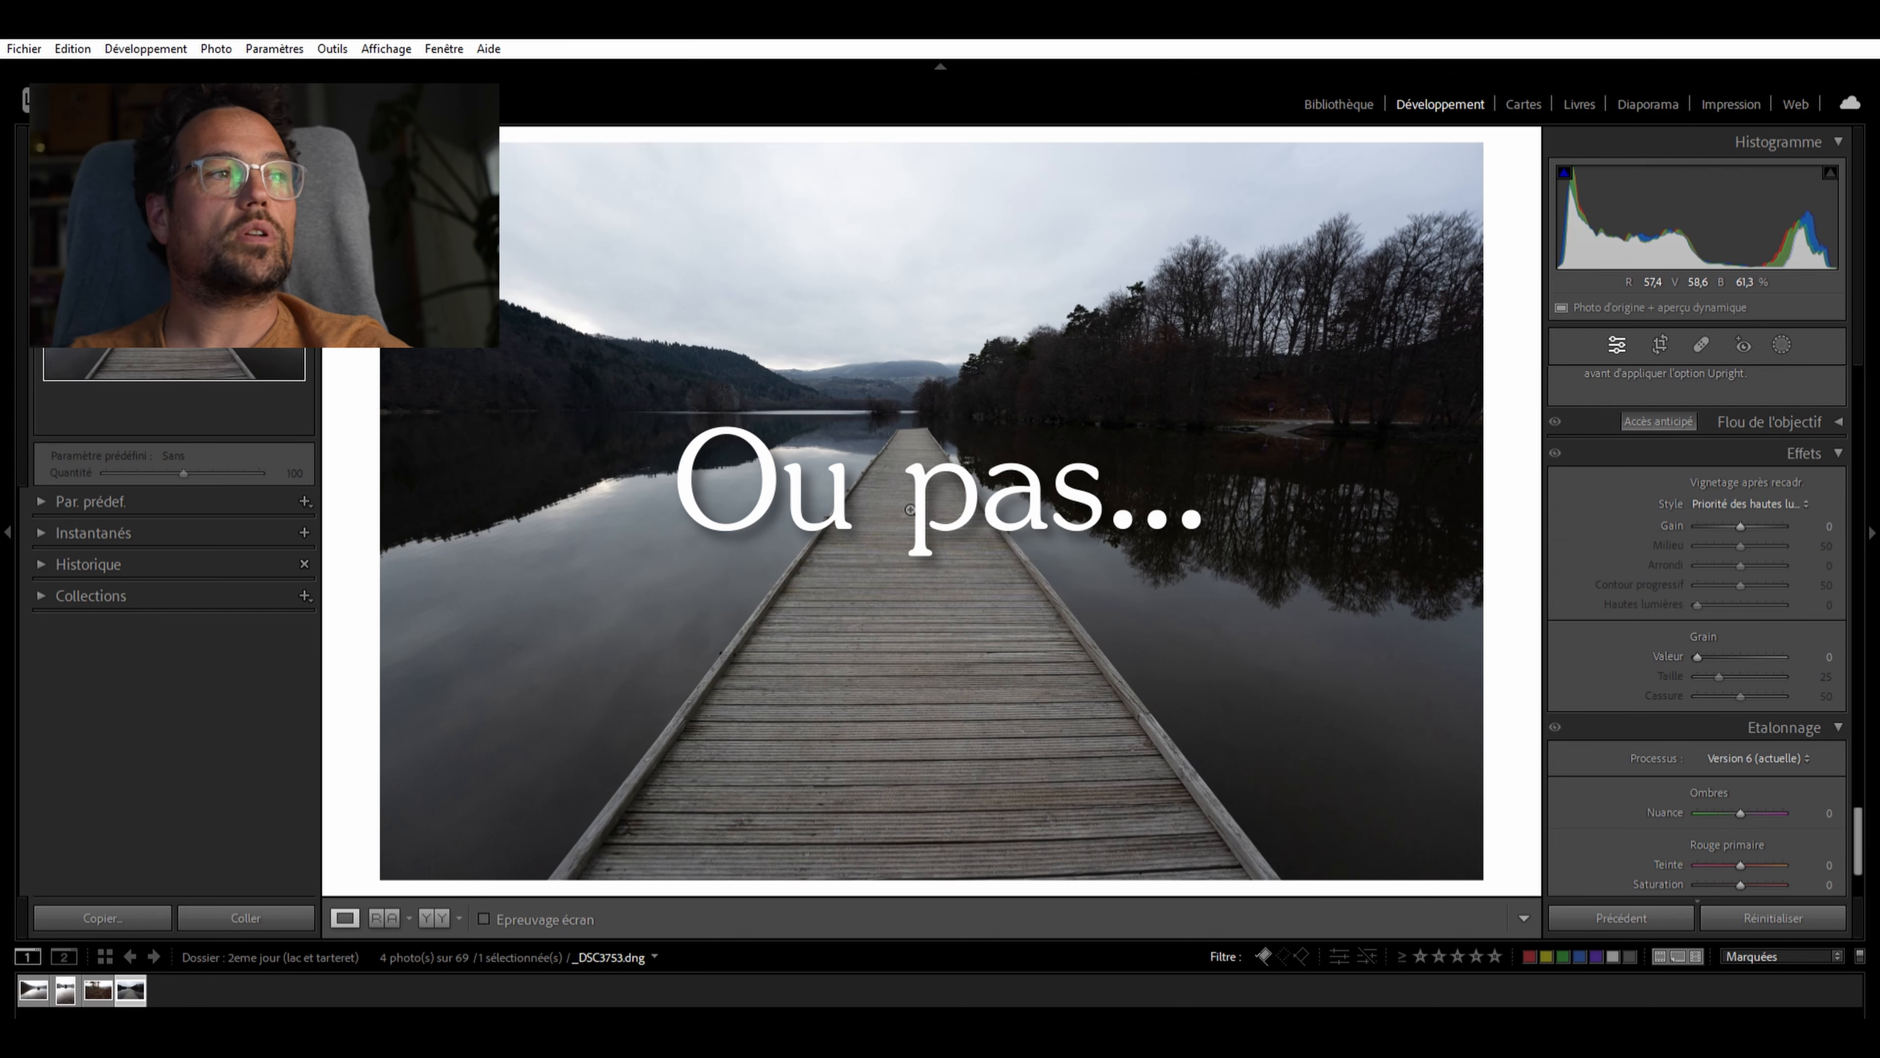
click(28, 981)
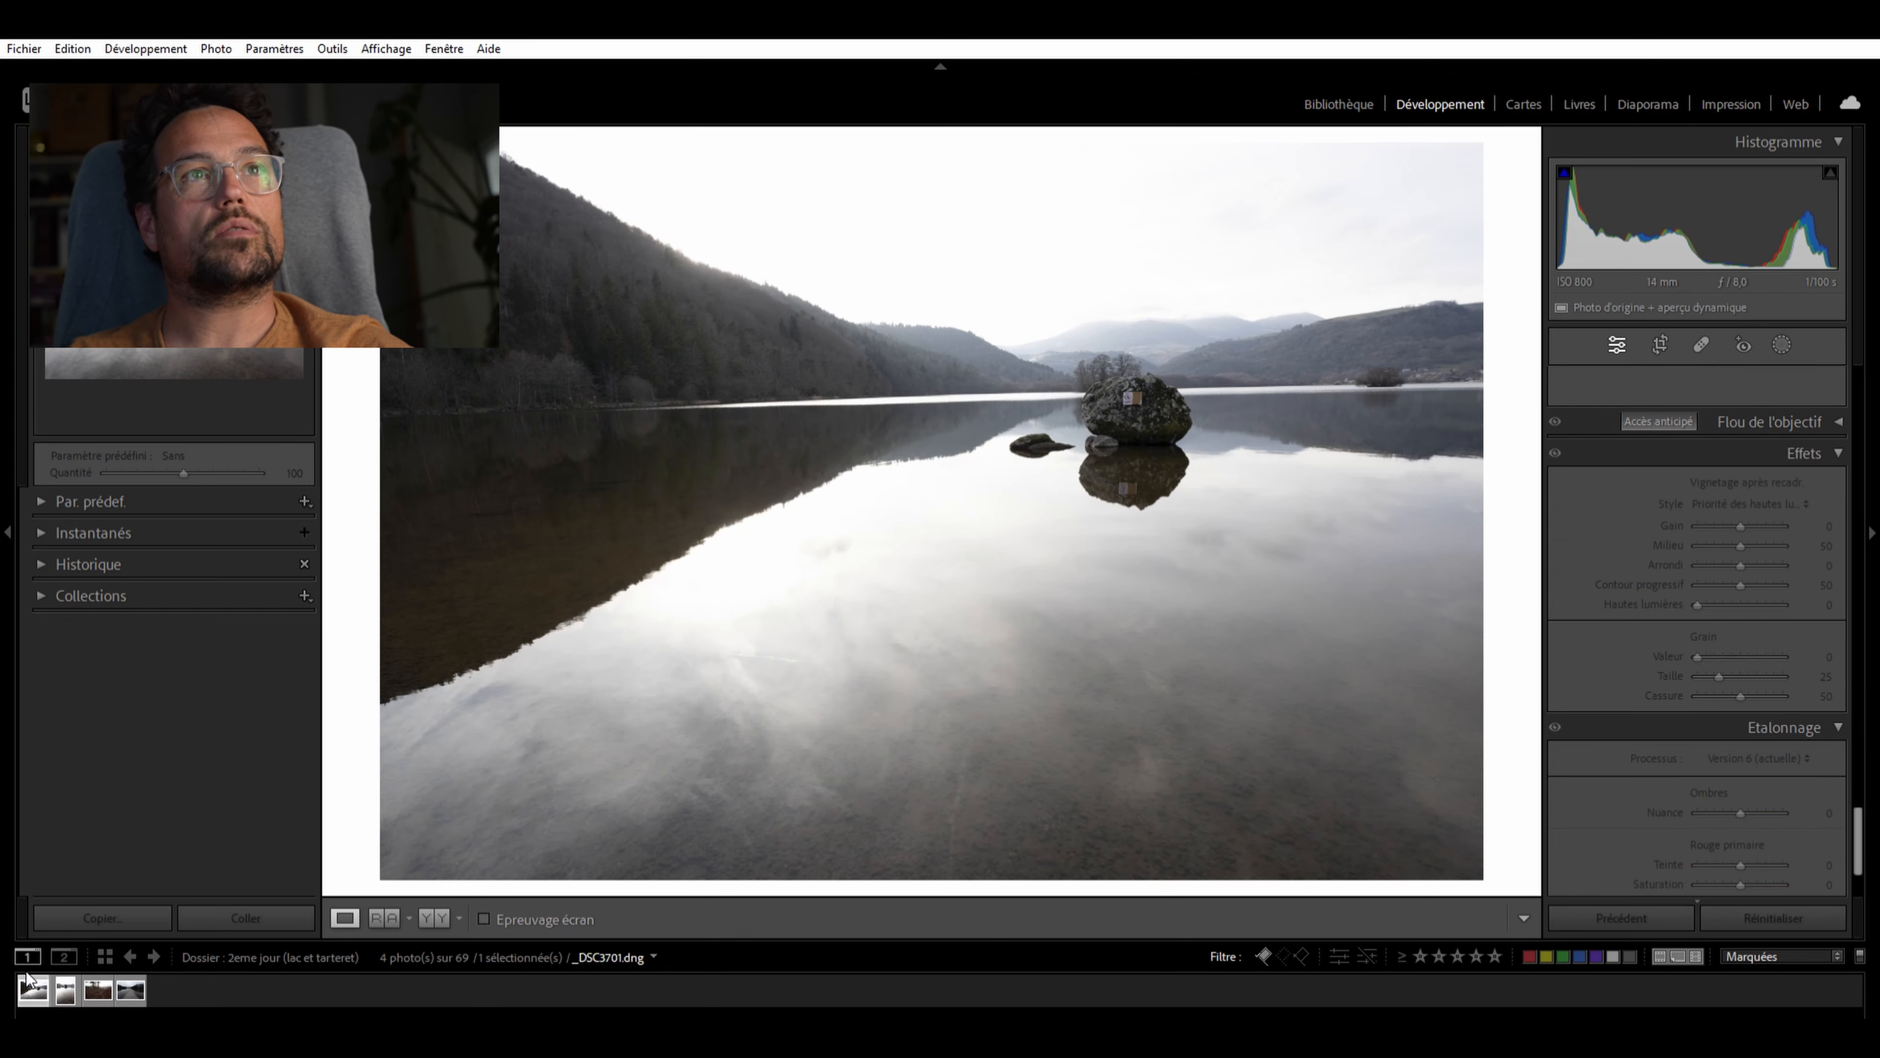
click(98, 979)
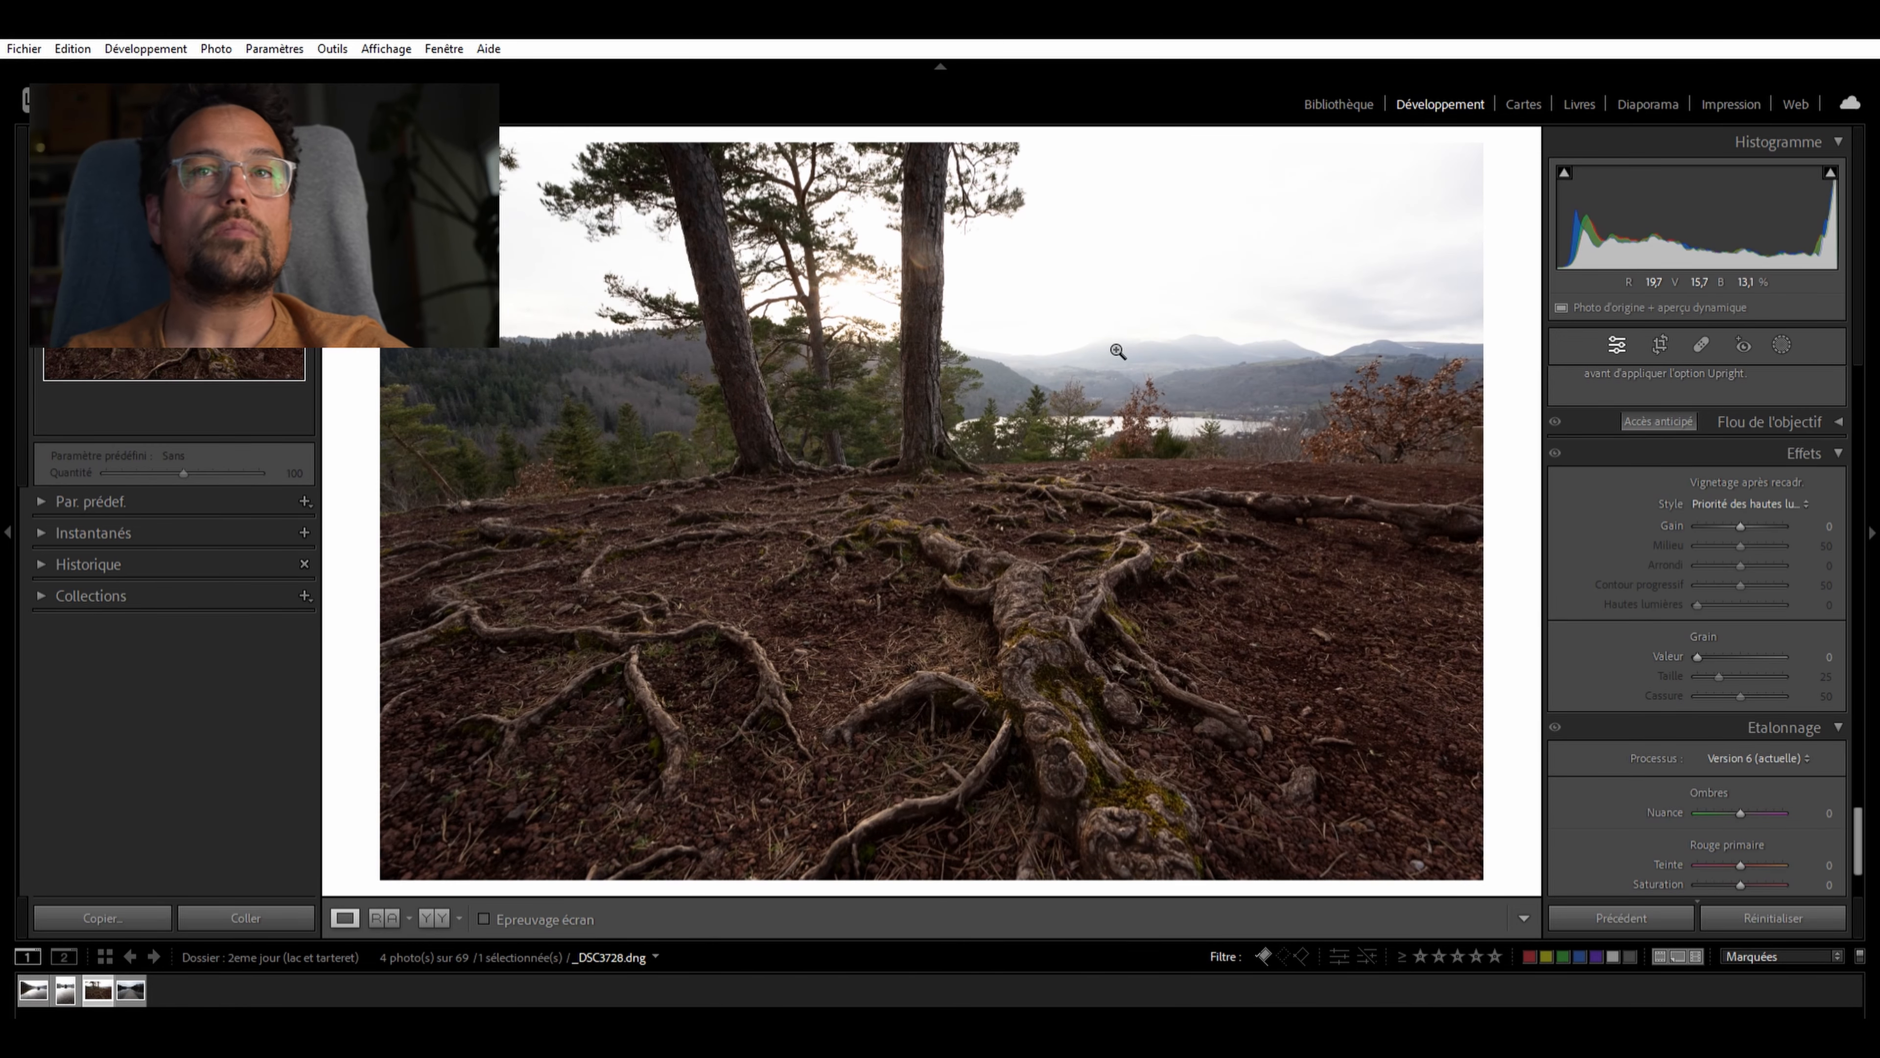
Turn on chromatic aberration removal and the lens profile correction for the tree roots photo
scroll(1740, 562, up, 10)
scroll(1774, 523, down, 10)
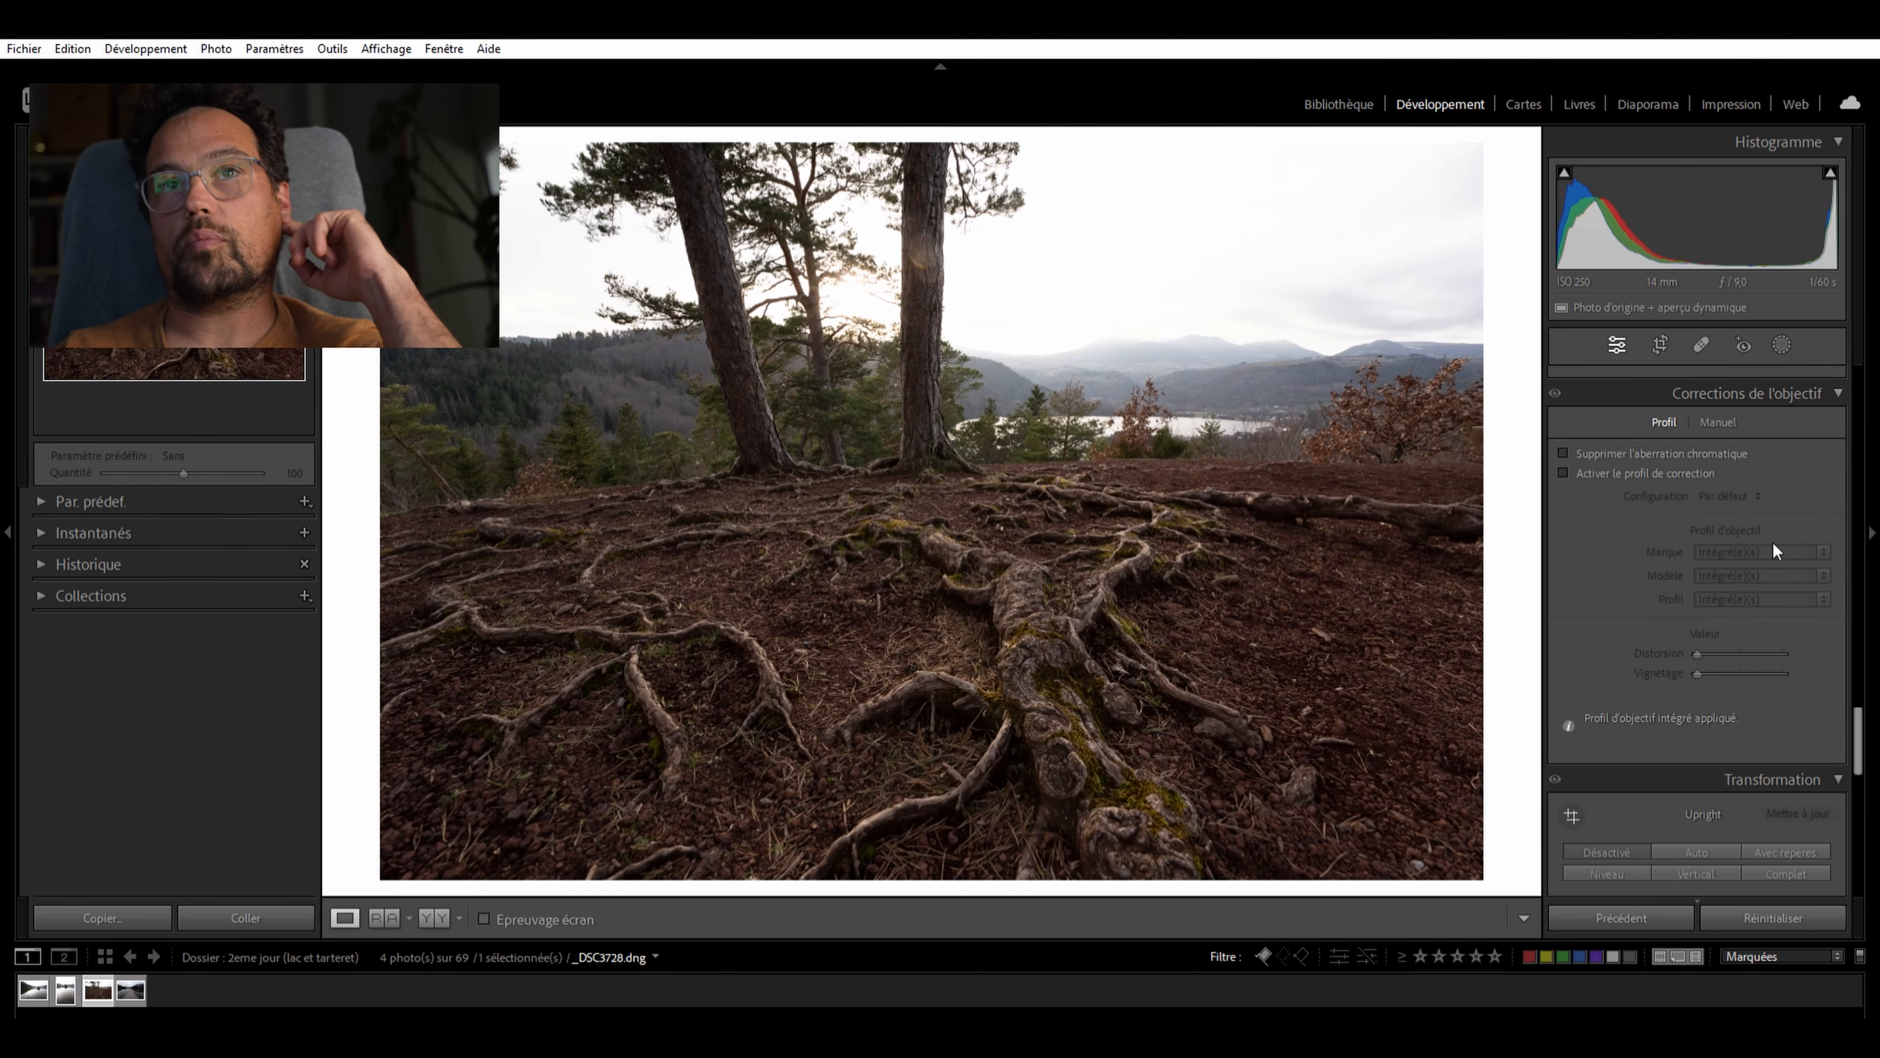
scroll(1773, 549, down, 8)
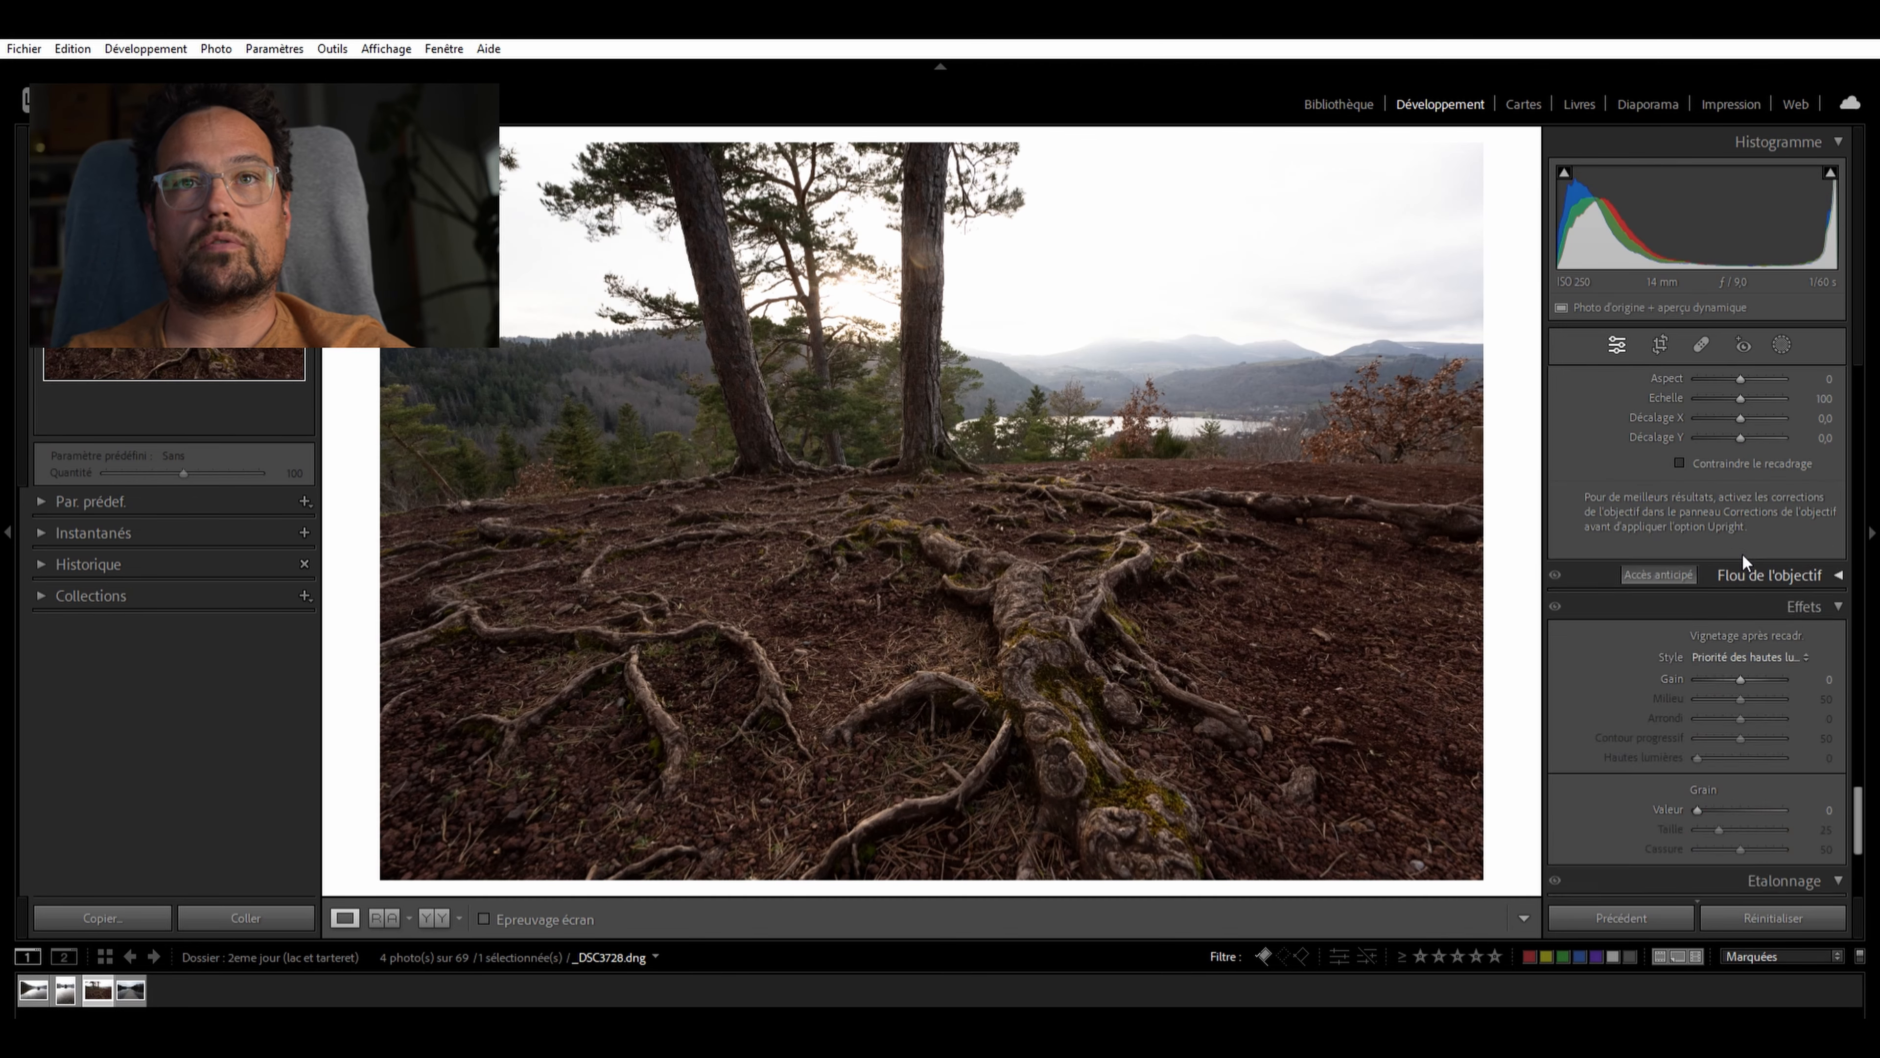
scroll(1742, 553, up, 5)
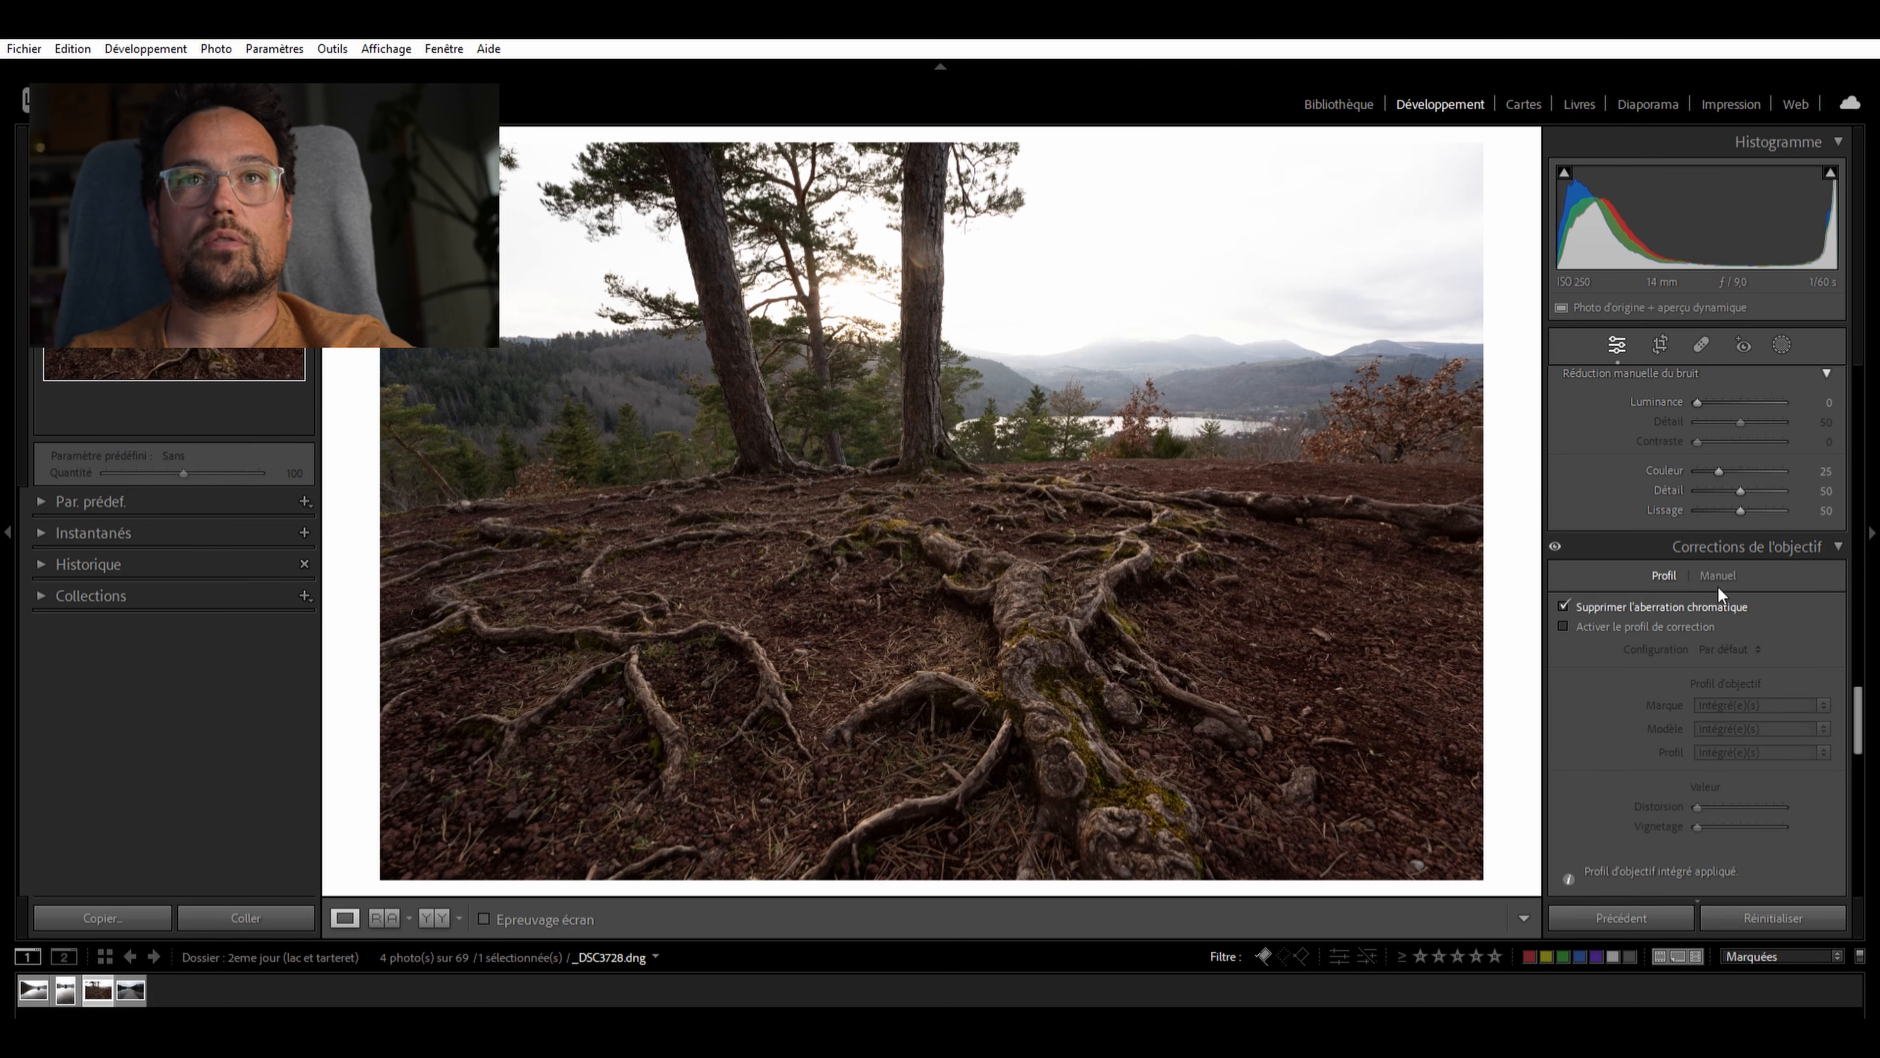
click(1560, 622)
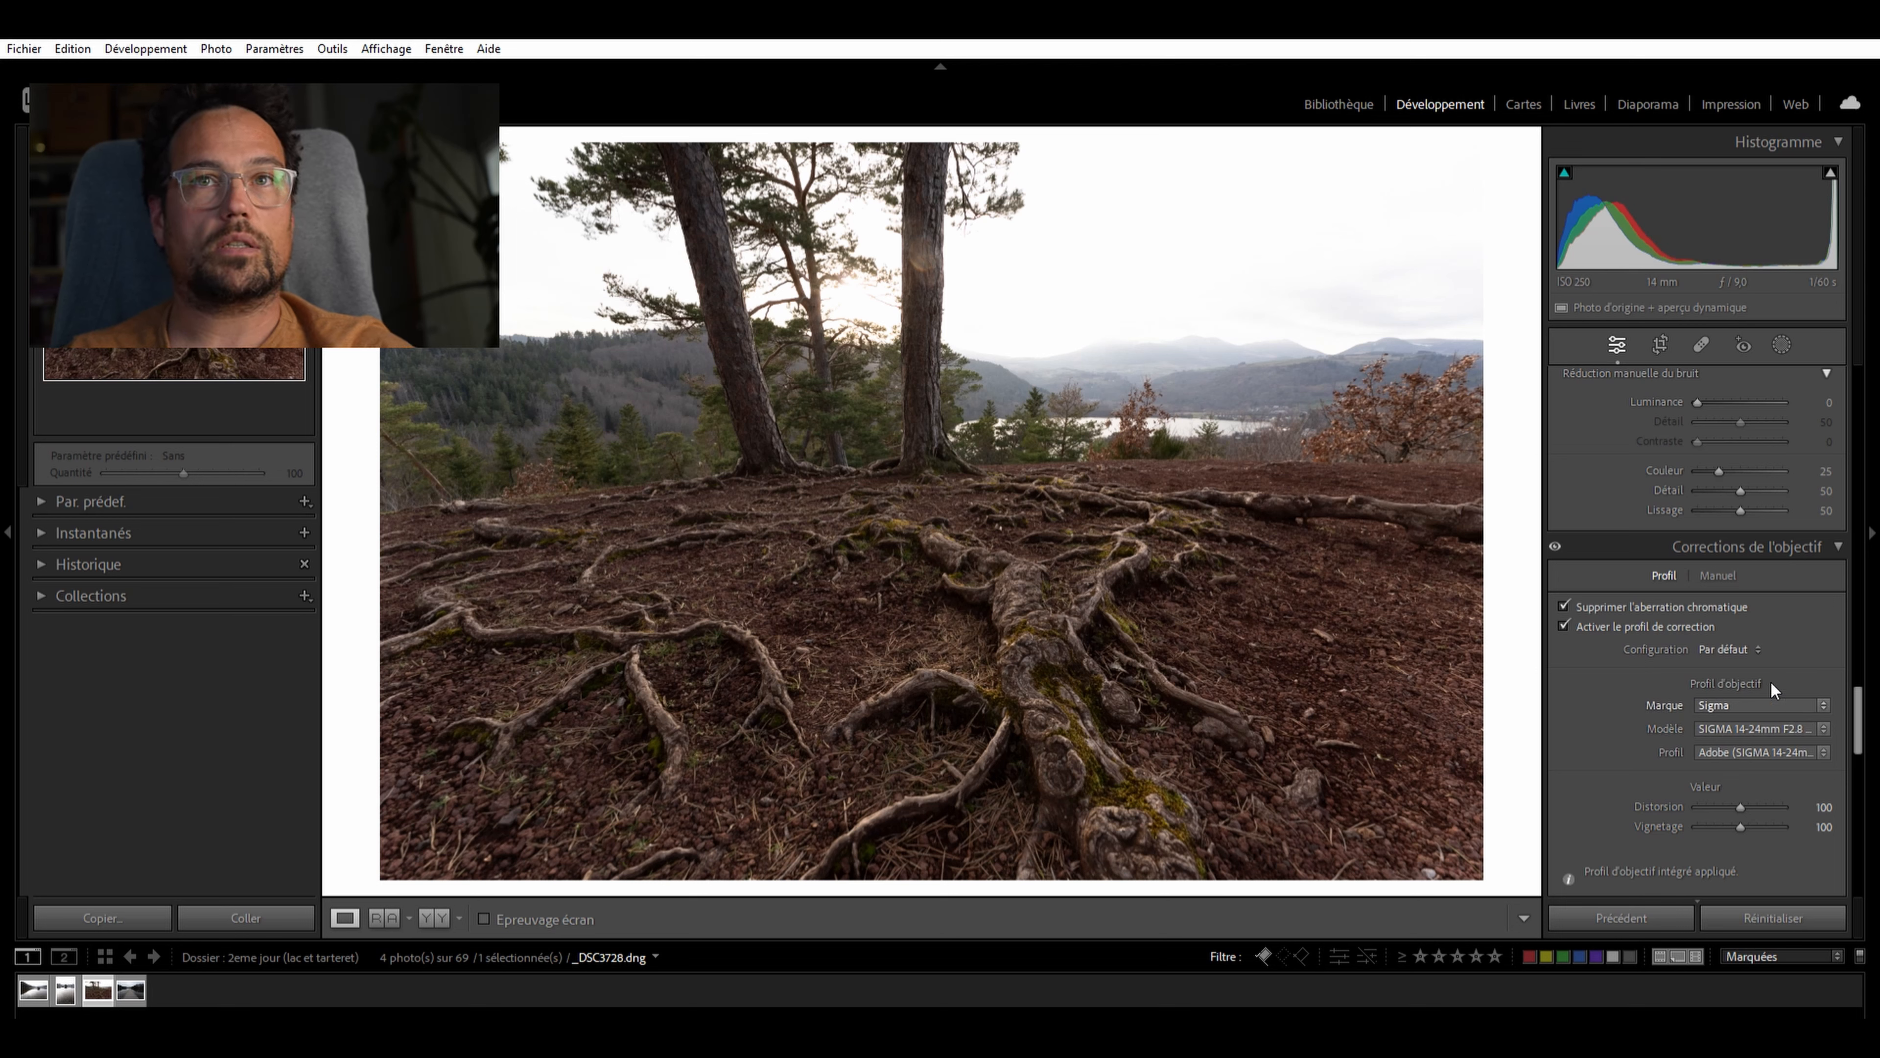
Set the white balance temperature (Température) to 5900 and the contrast (Contraste) to +10
scroll(1730, 504, up, 10)
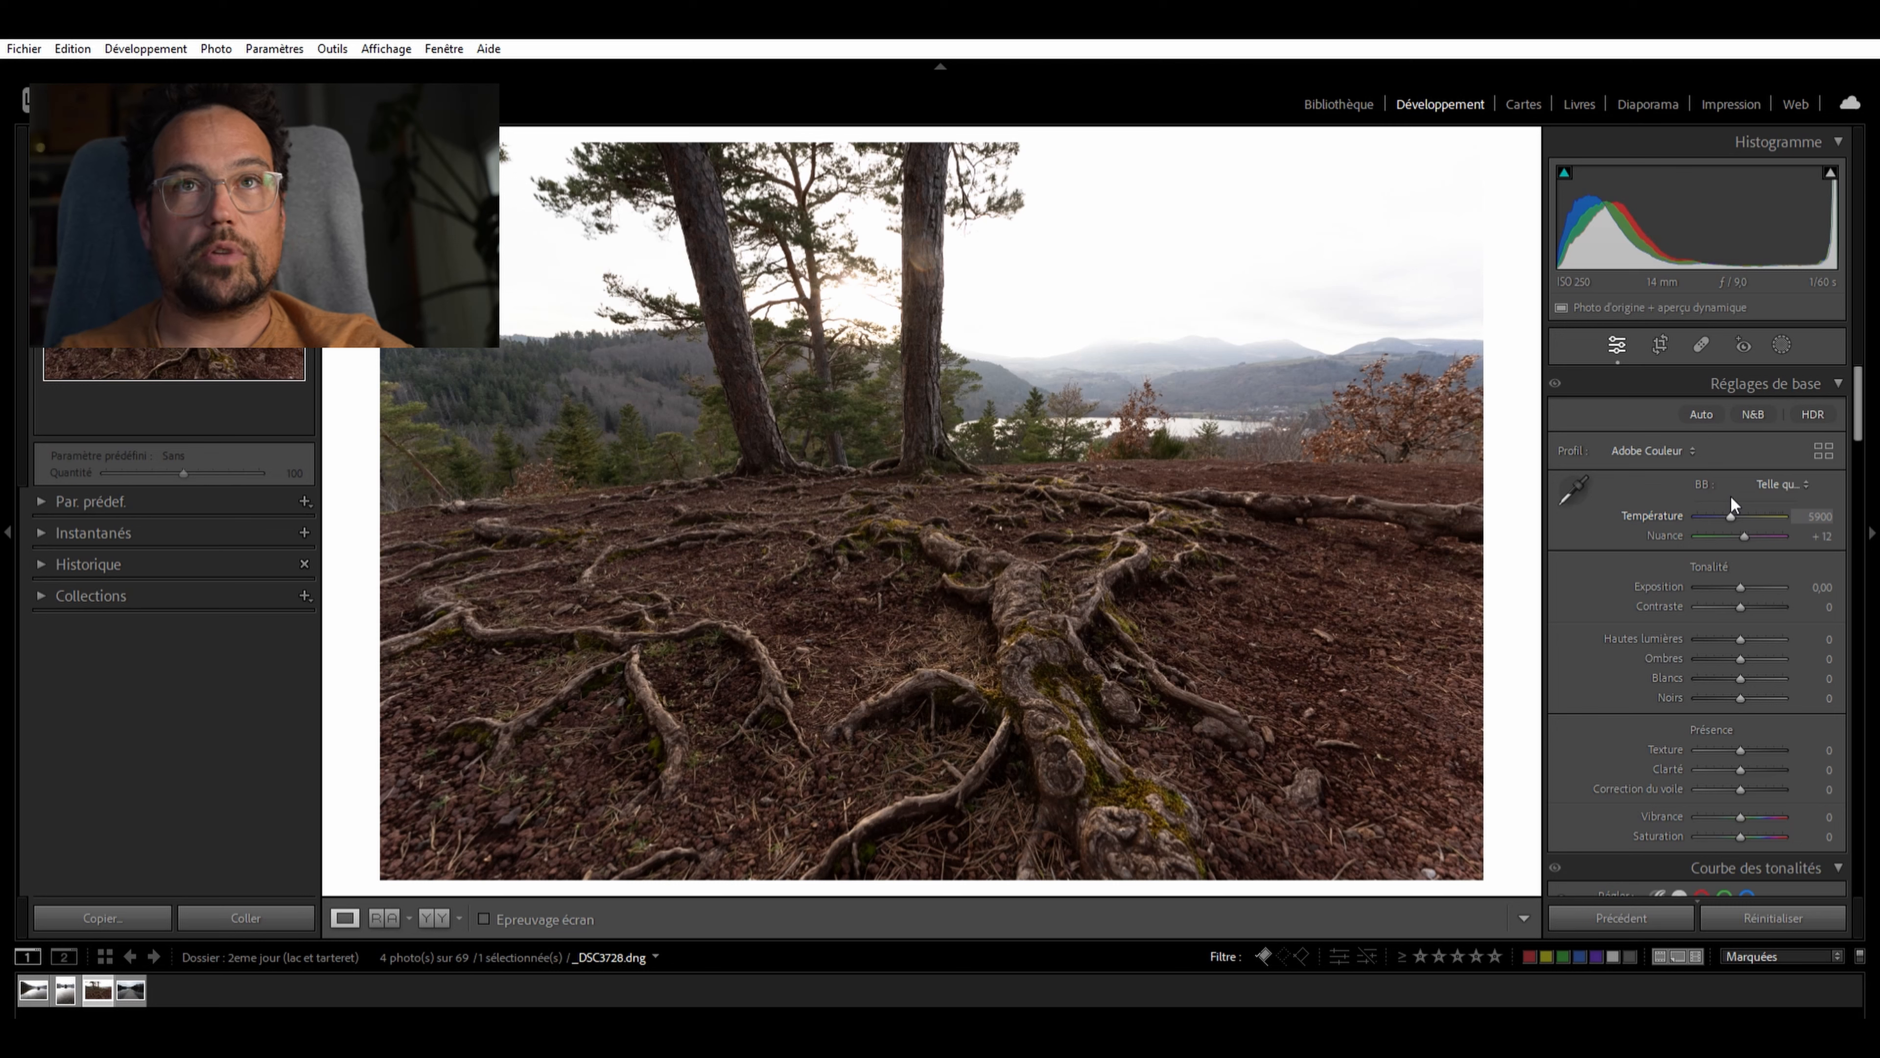
drag(1731, 496, 1729, 499)
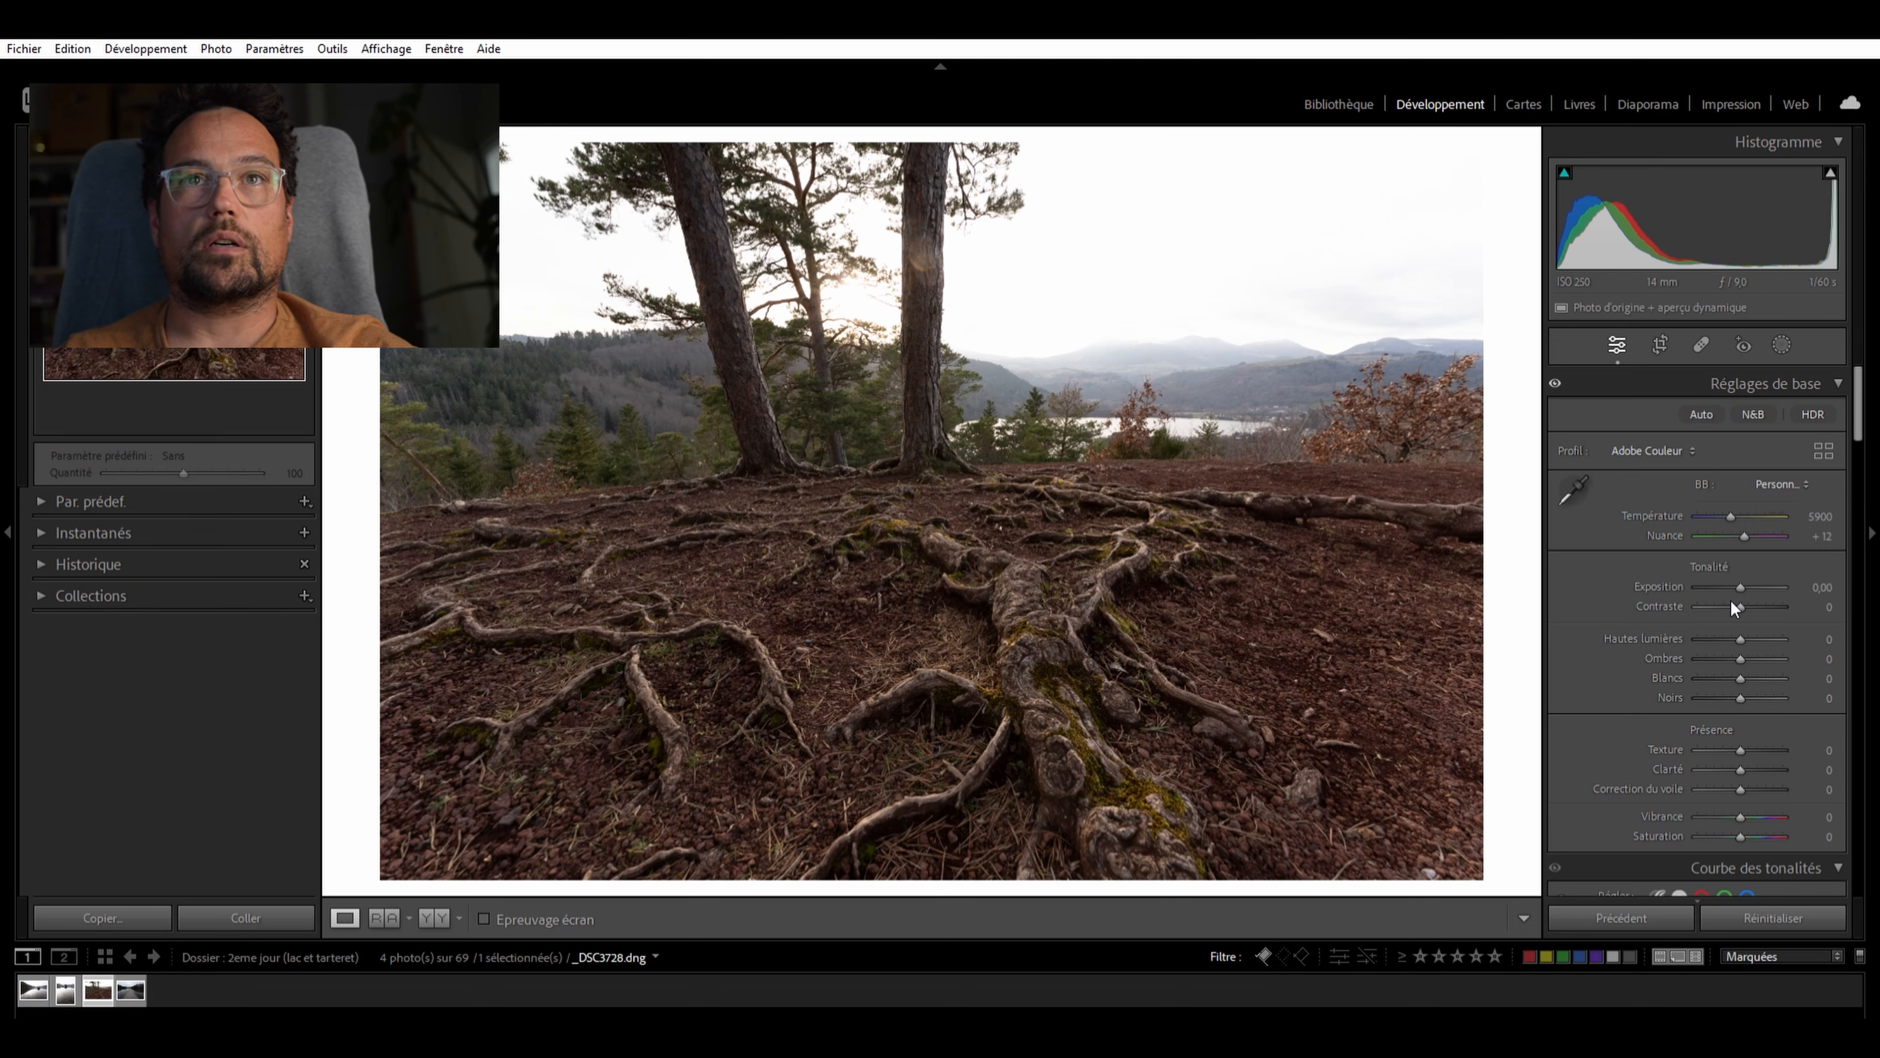
scroll(1731, 600, down, 2)
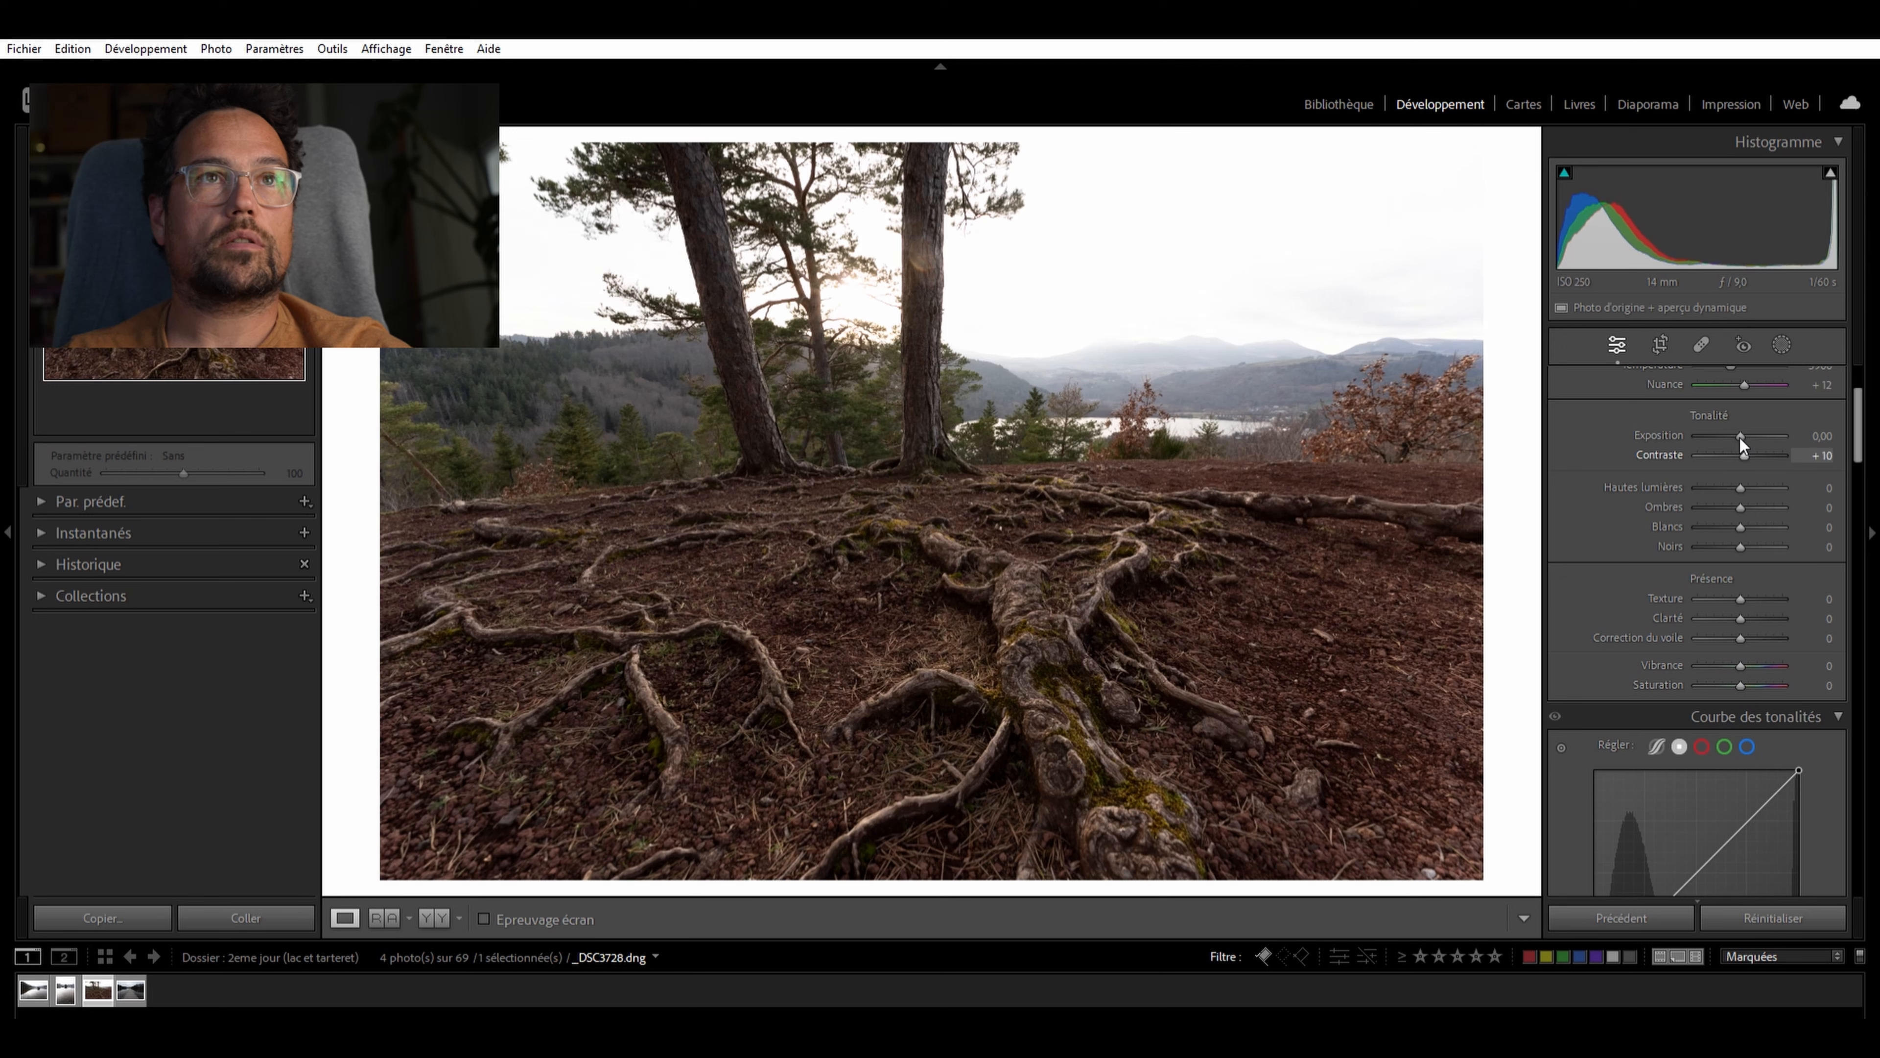
key(Up)
key(Up)
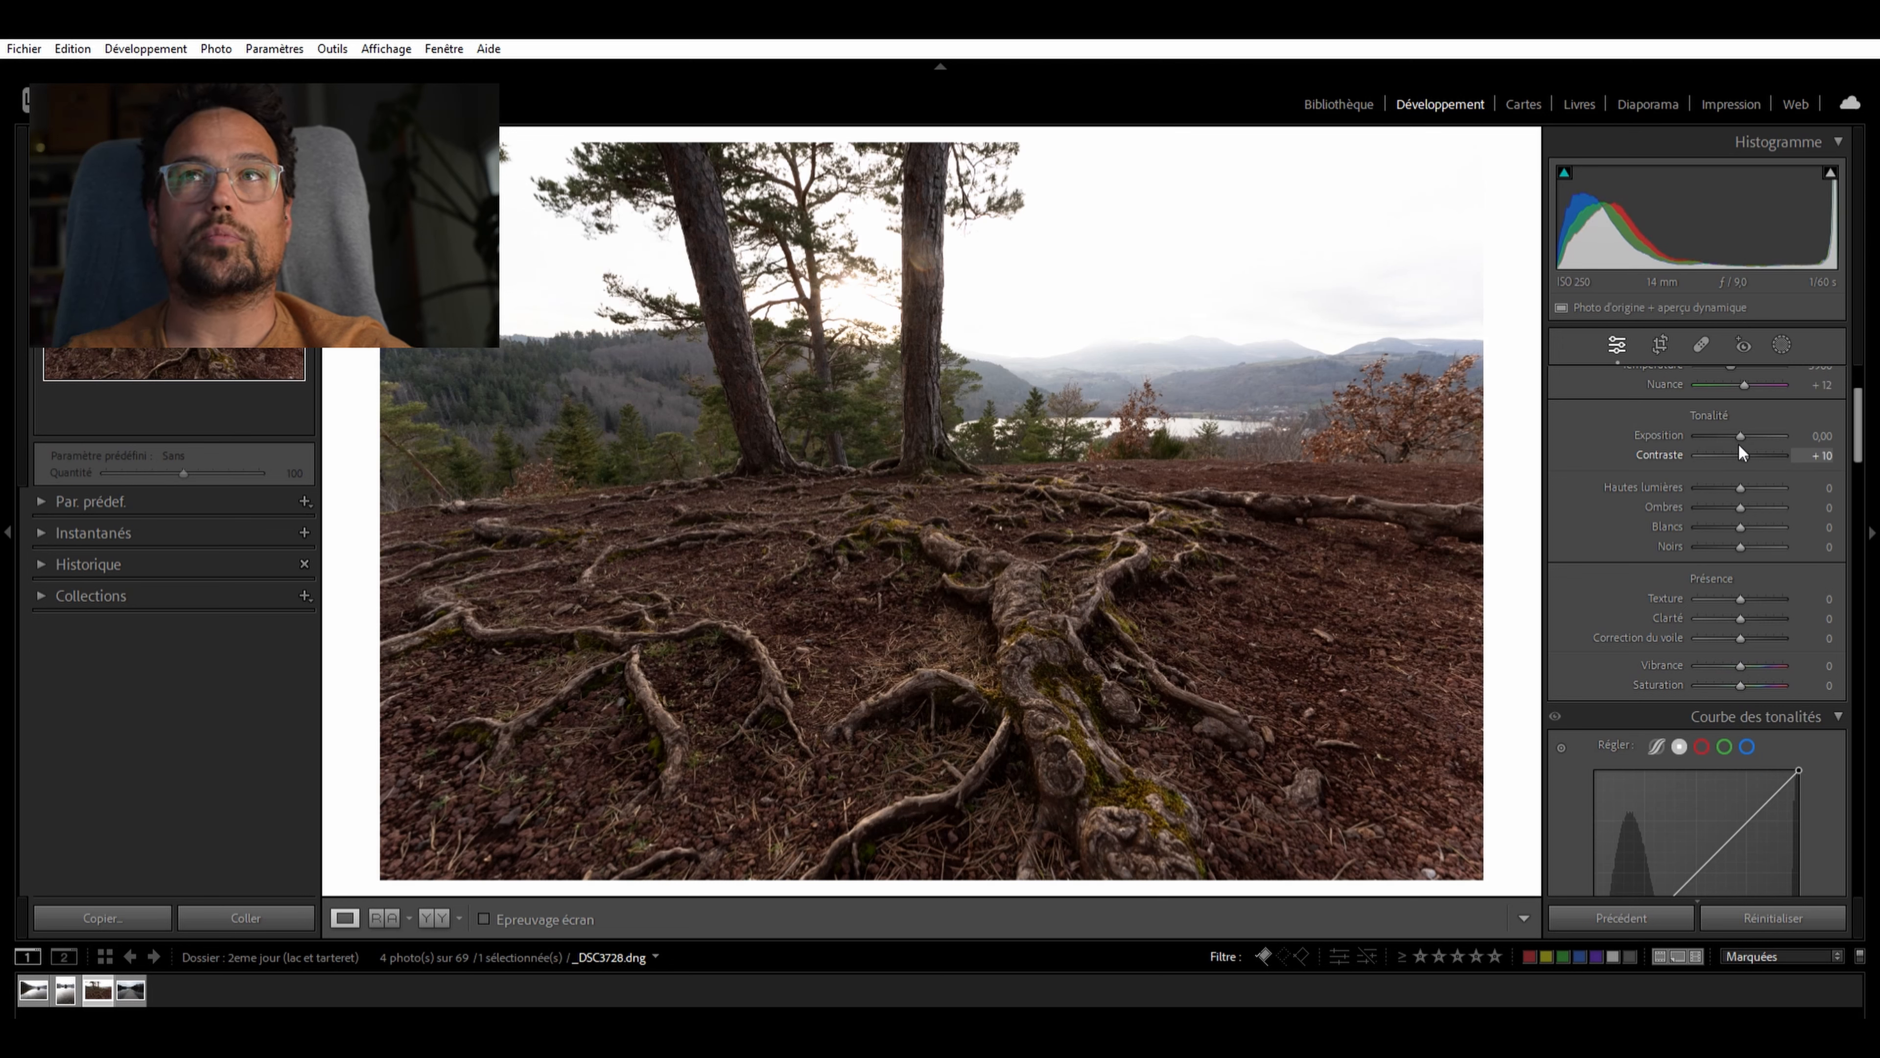
key(Down)
key(Down)
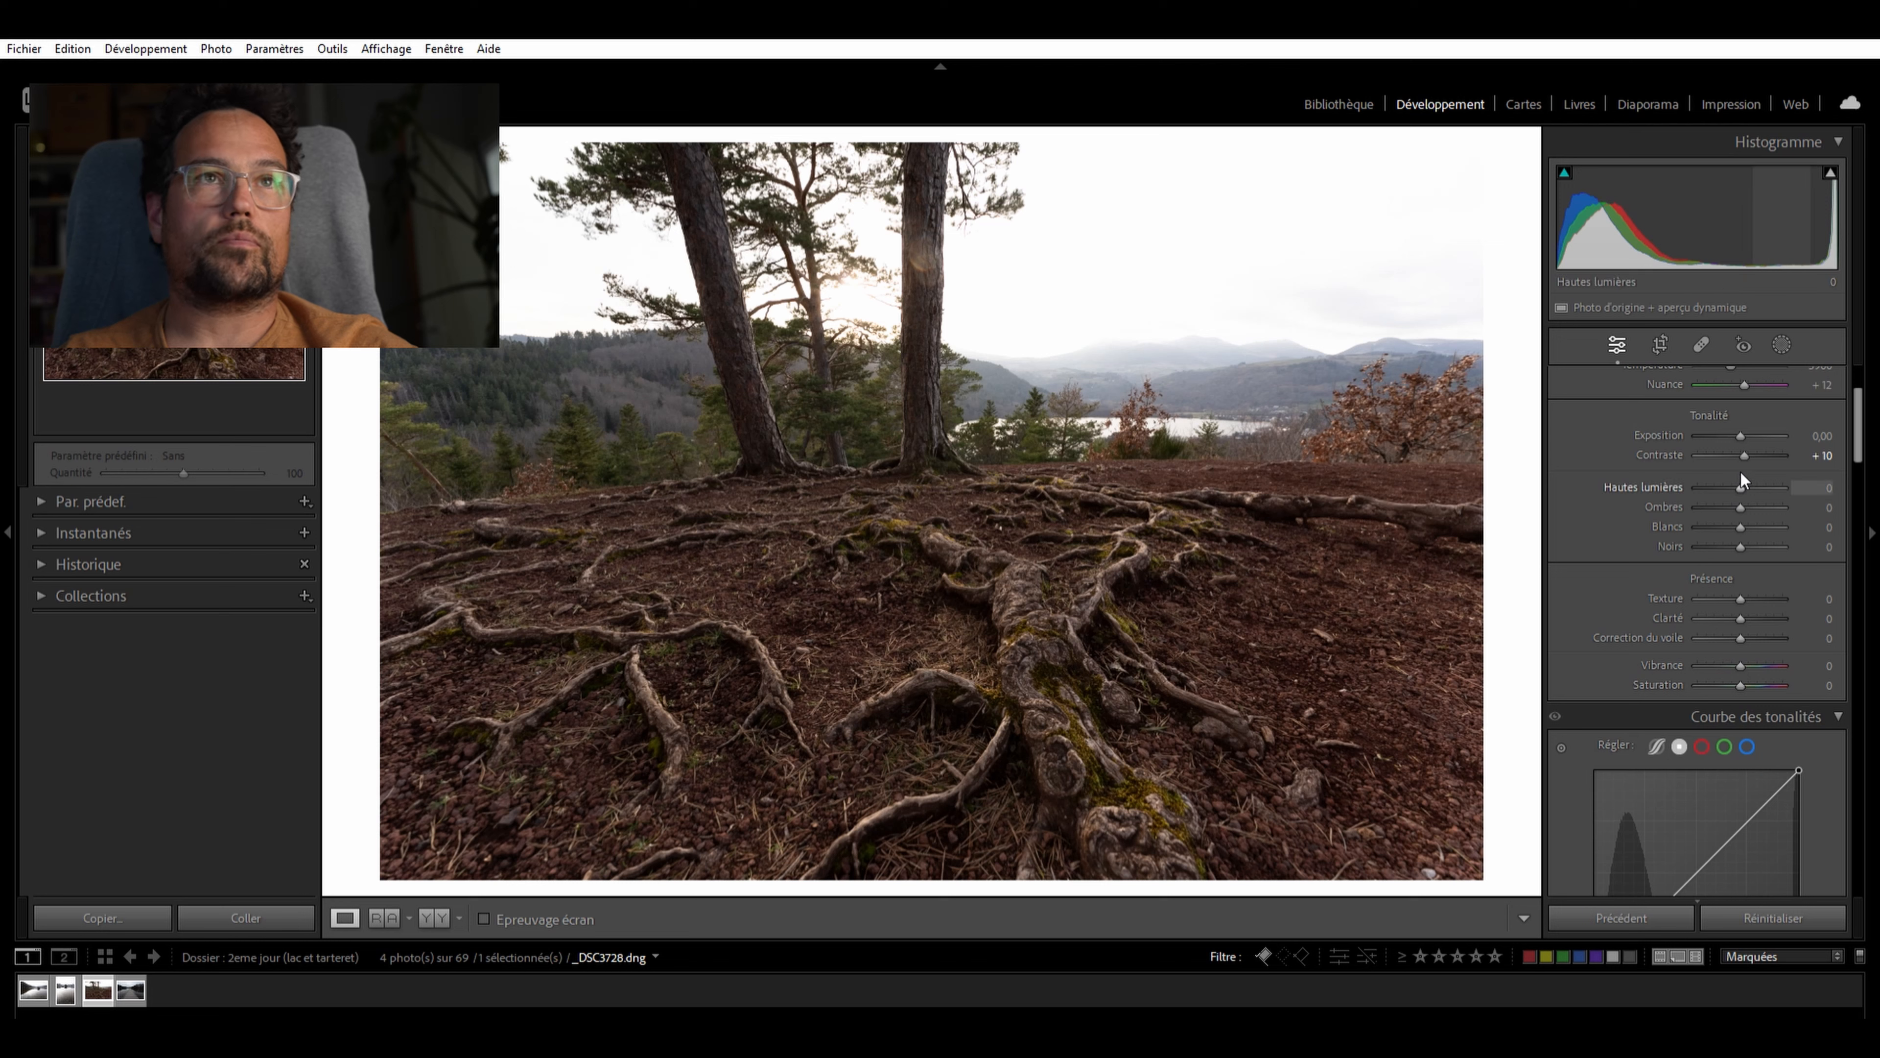
Lower the photo's highlights (Hautes lumières) to -35 to recover detail in the bright sky
key(Down)
key(Down)
key(Down)
key(Down)
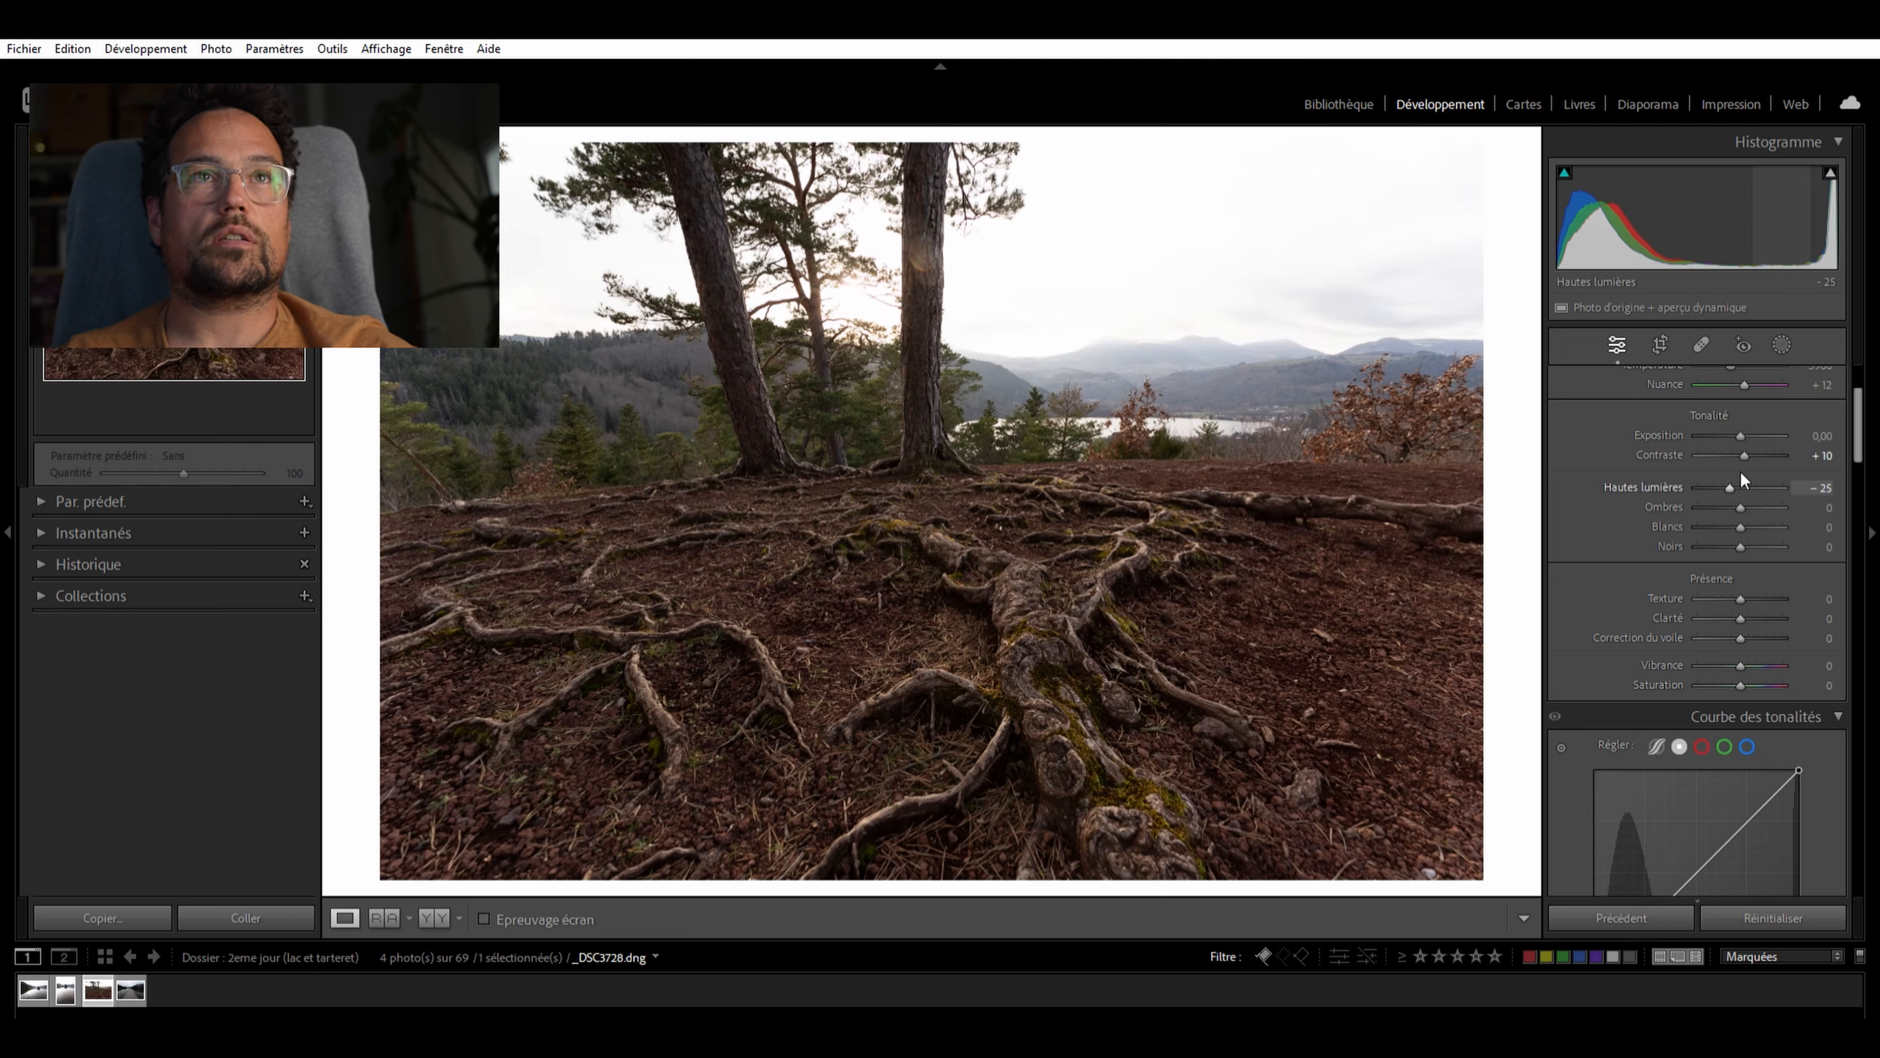
key(Down)
key(Down)
key(Up)
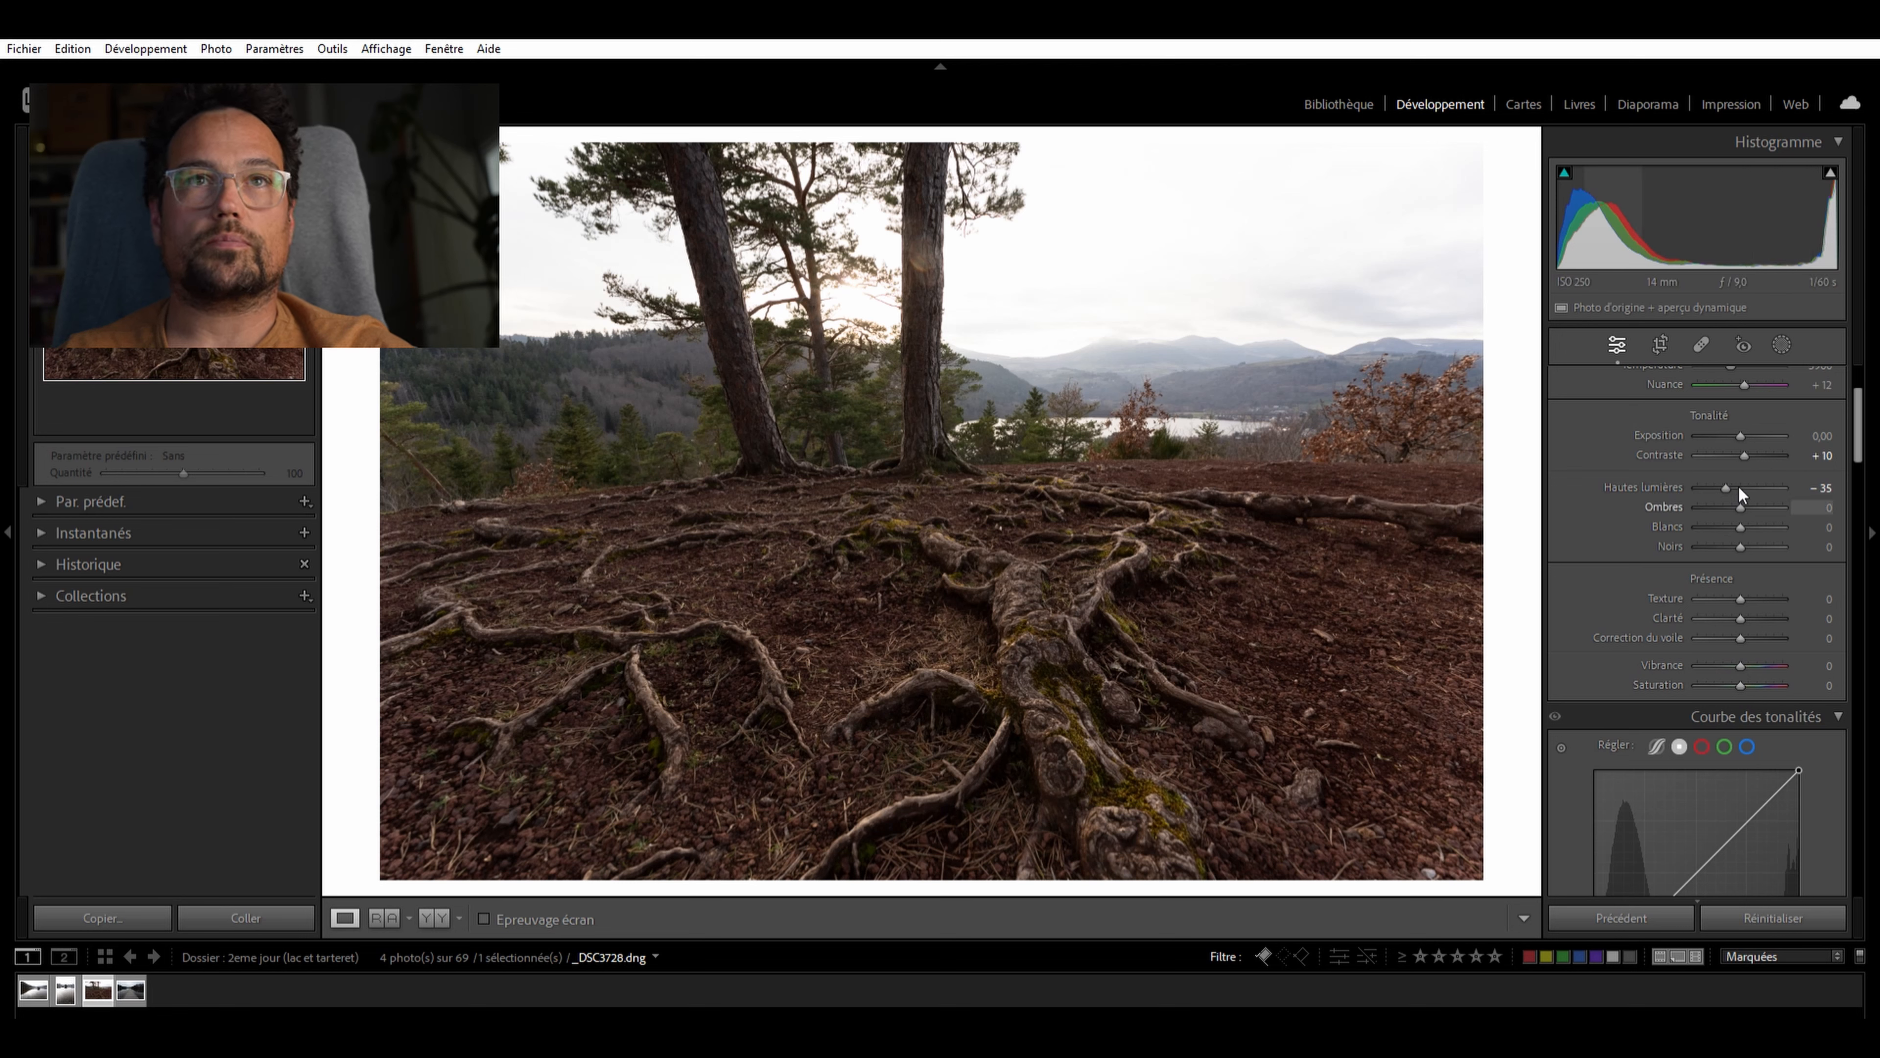
Raise the photo's shadows (Ombres) to +40 to brighten the ground and roots
drag(1740, 507, 1751, 507)
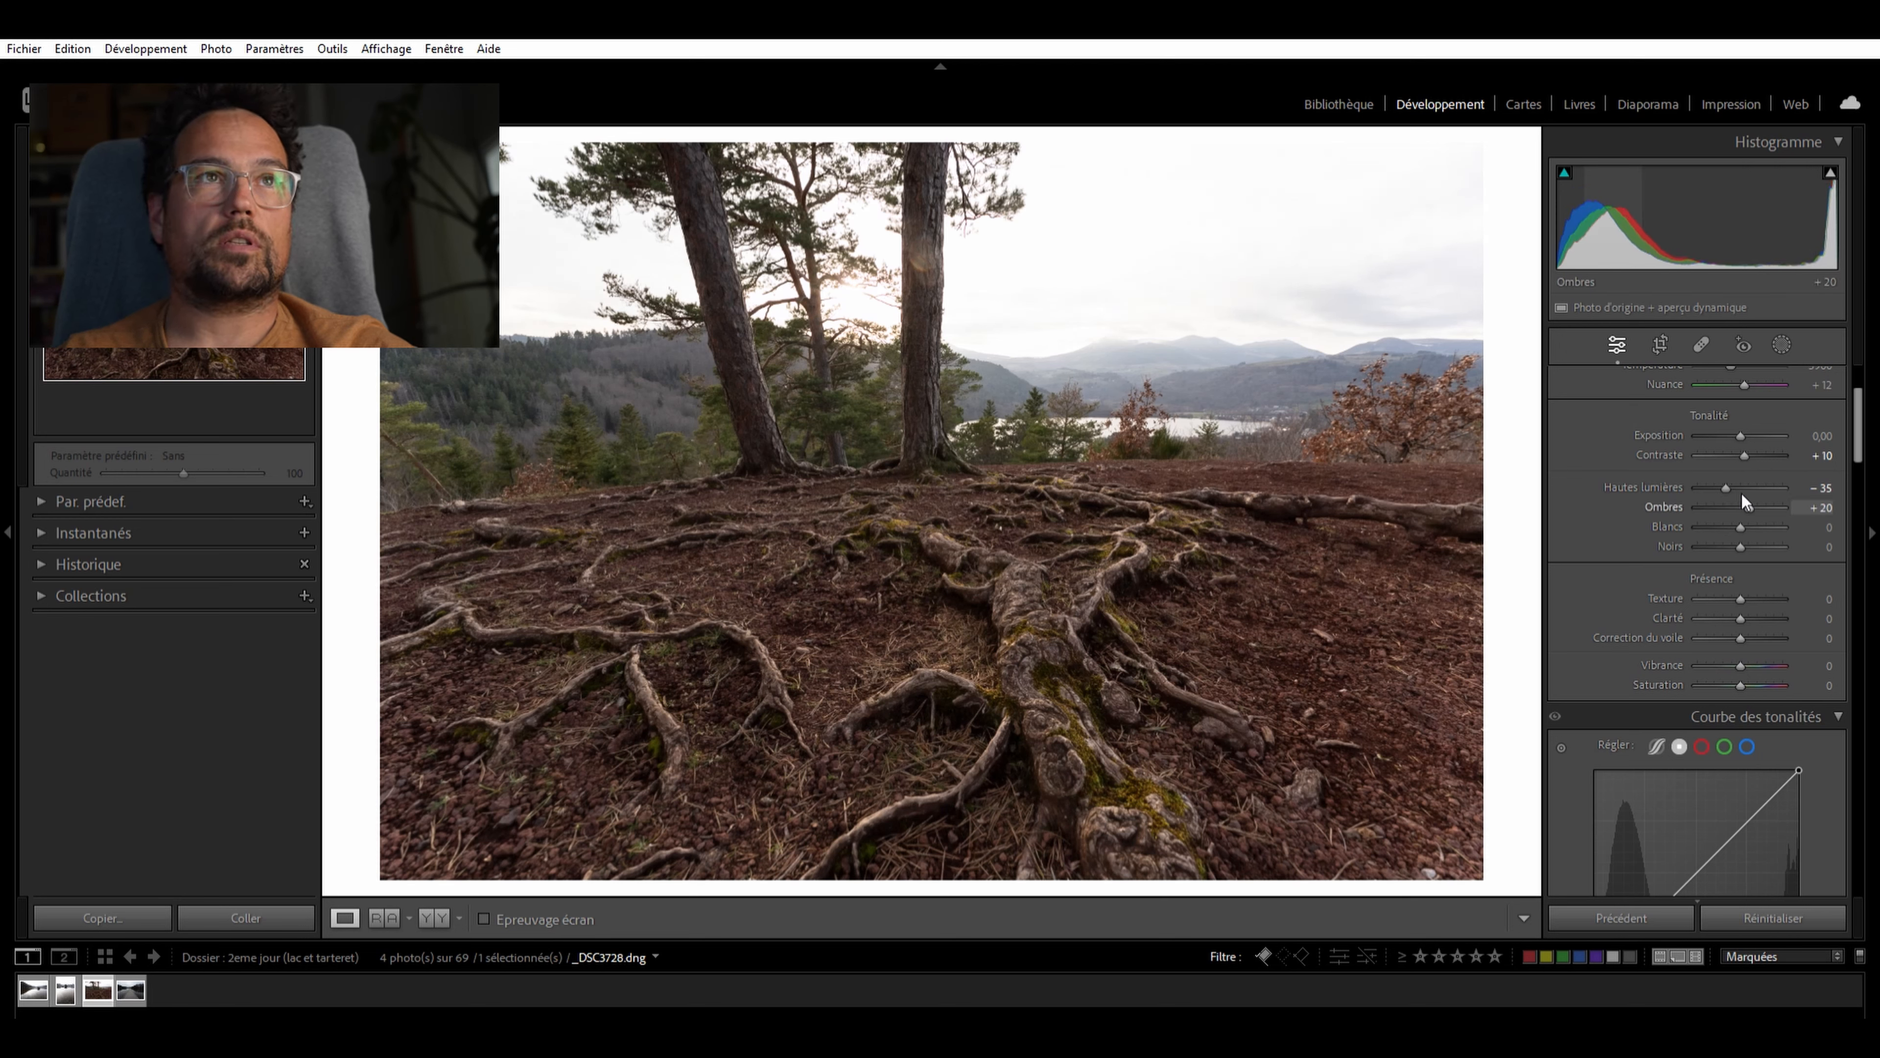
scroll(1741, 500, down, 2)
scroll(1747, 502, up, 4)
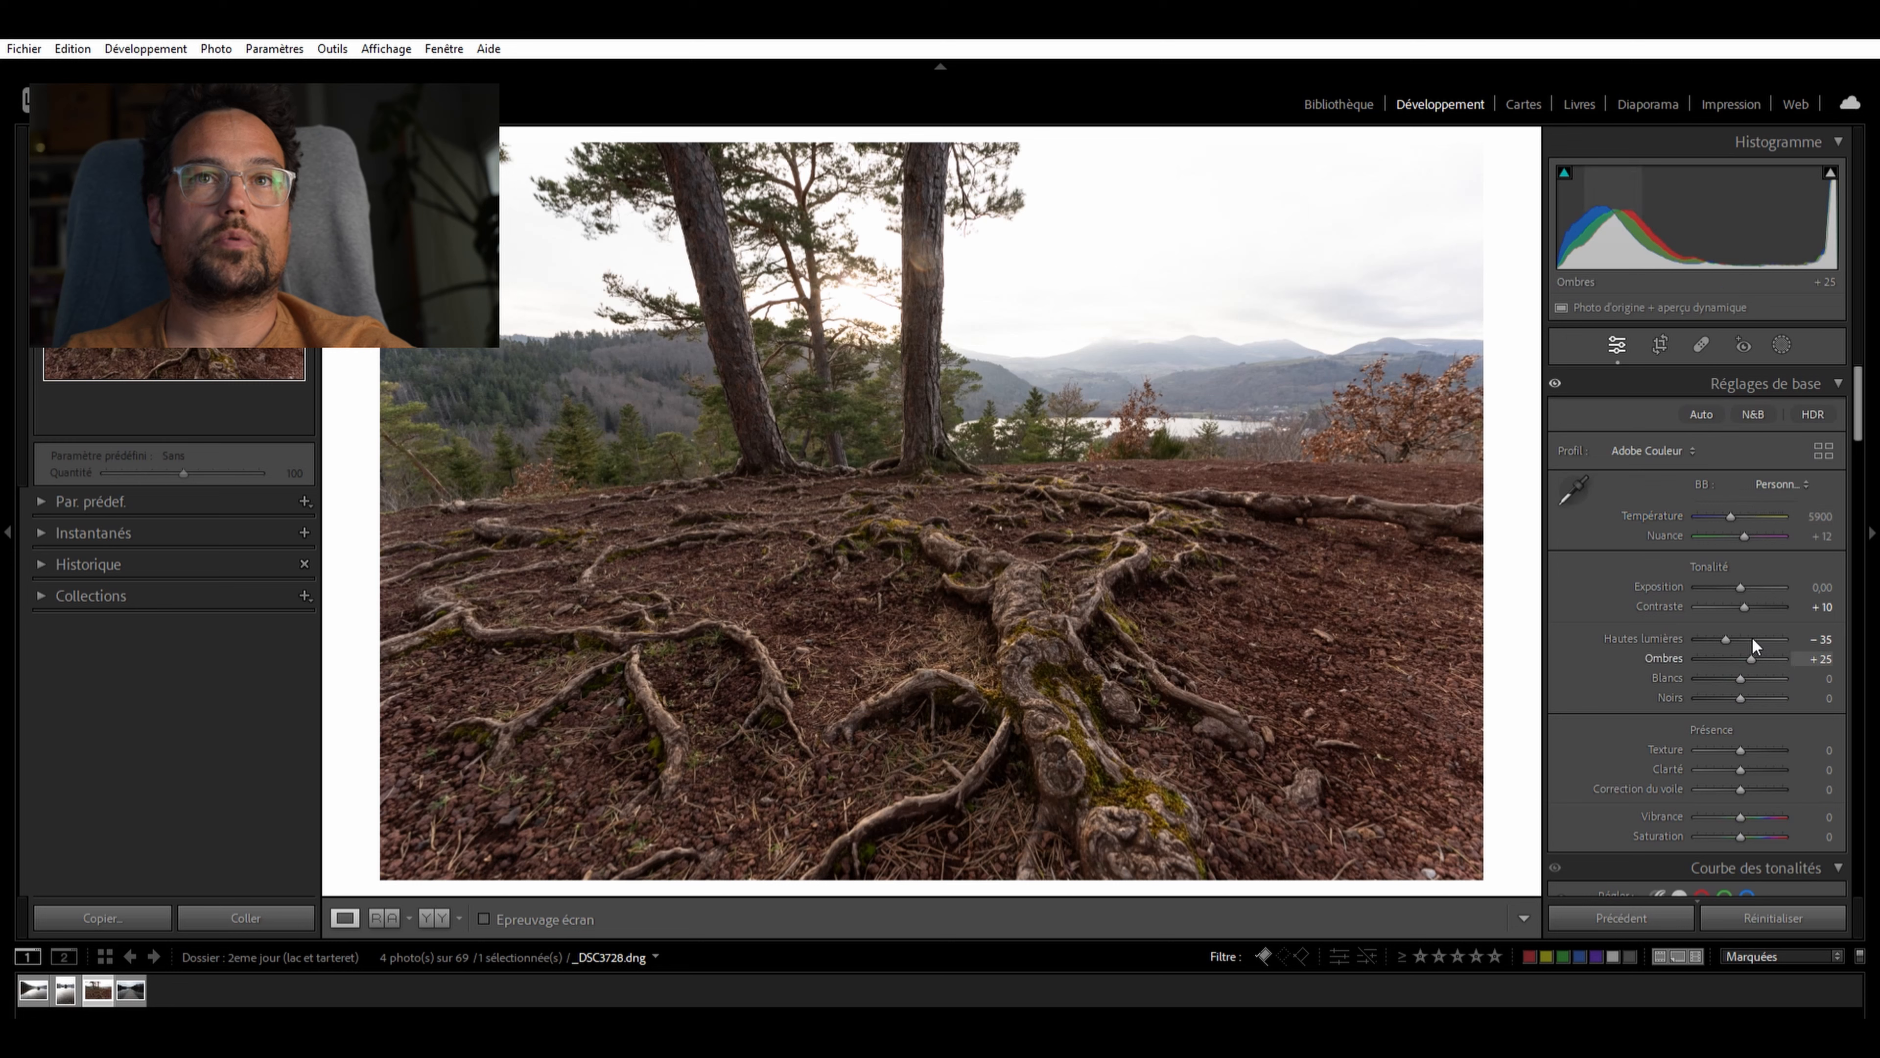
key(Up)
key(Up)
key(Up)
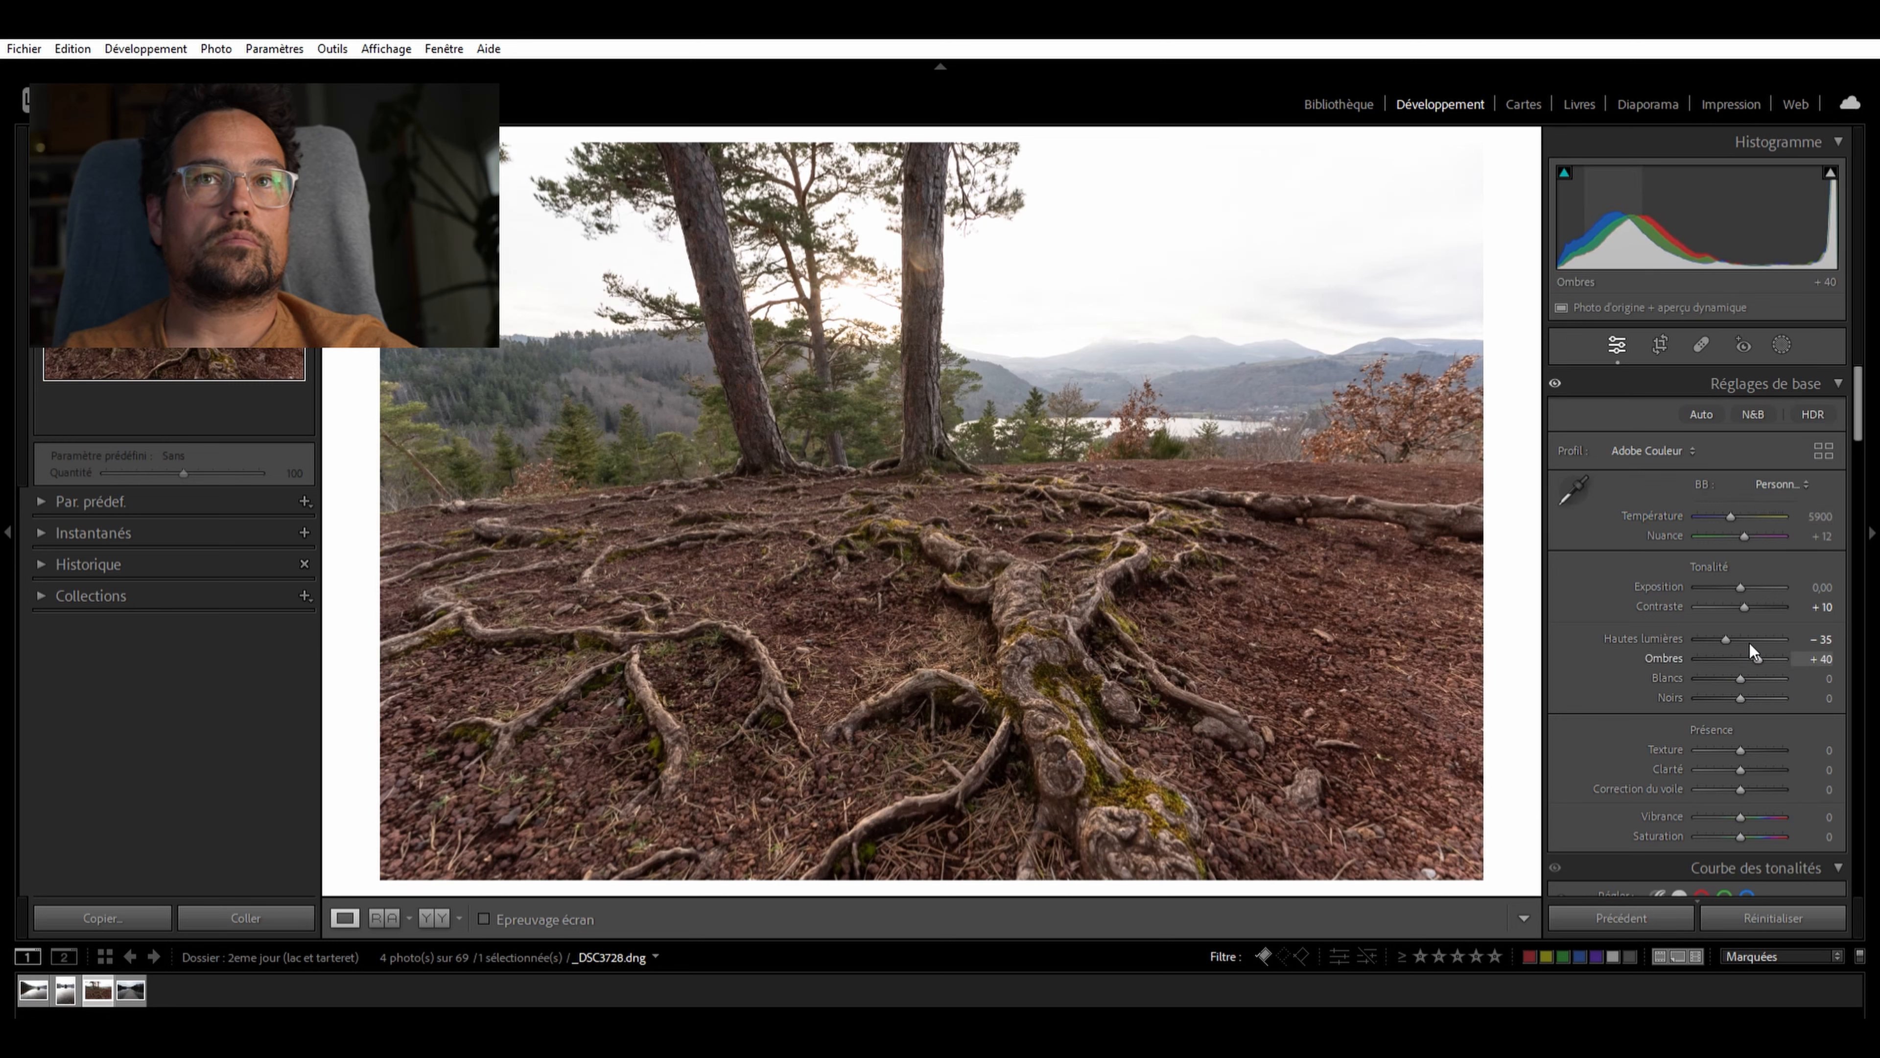
key(Down)
key(Down)
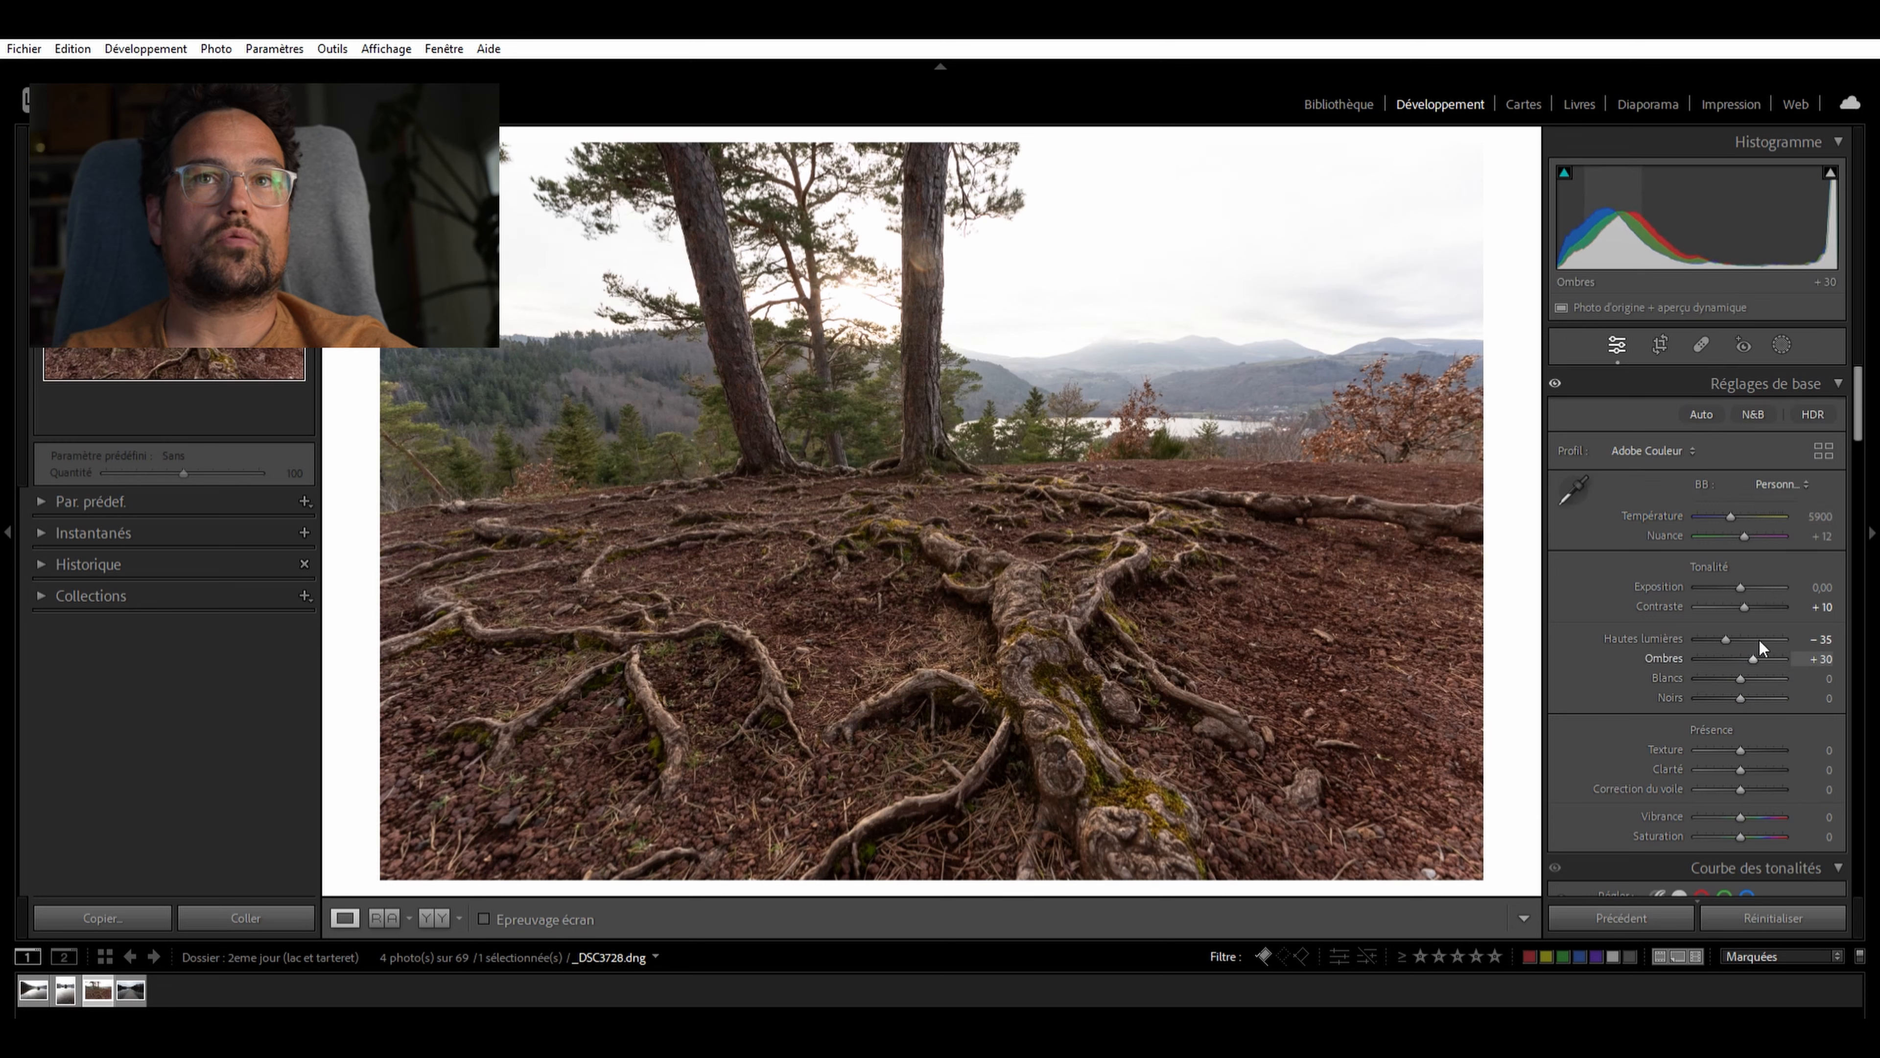
scroll(1756, 491, down, 3)
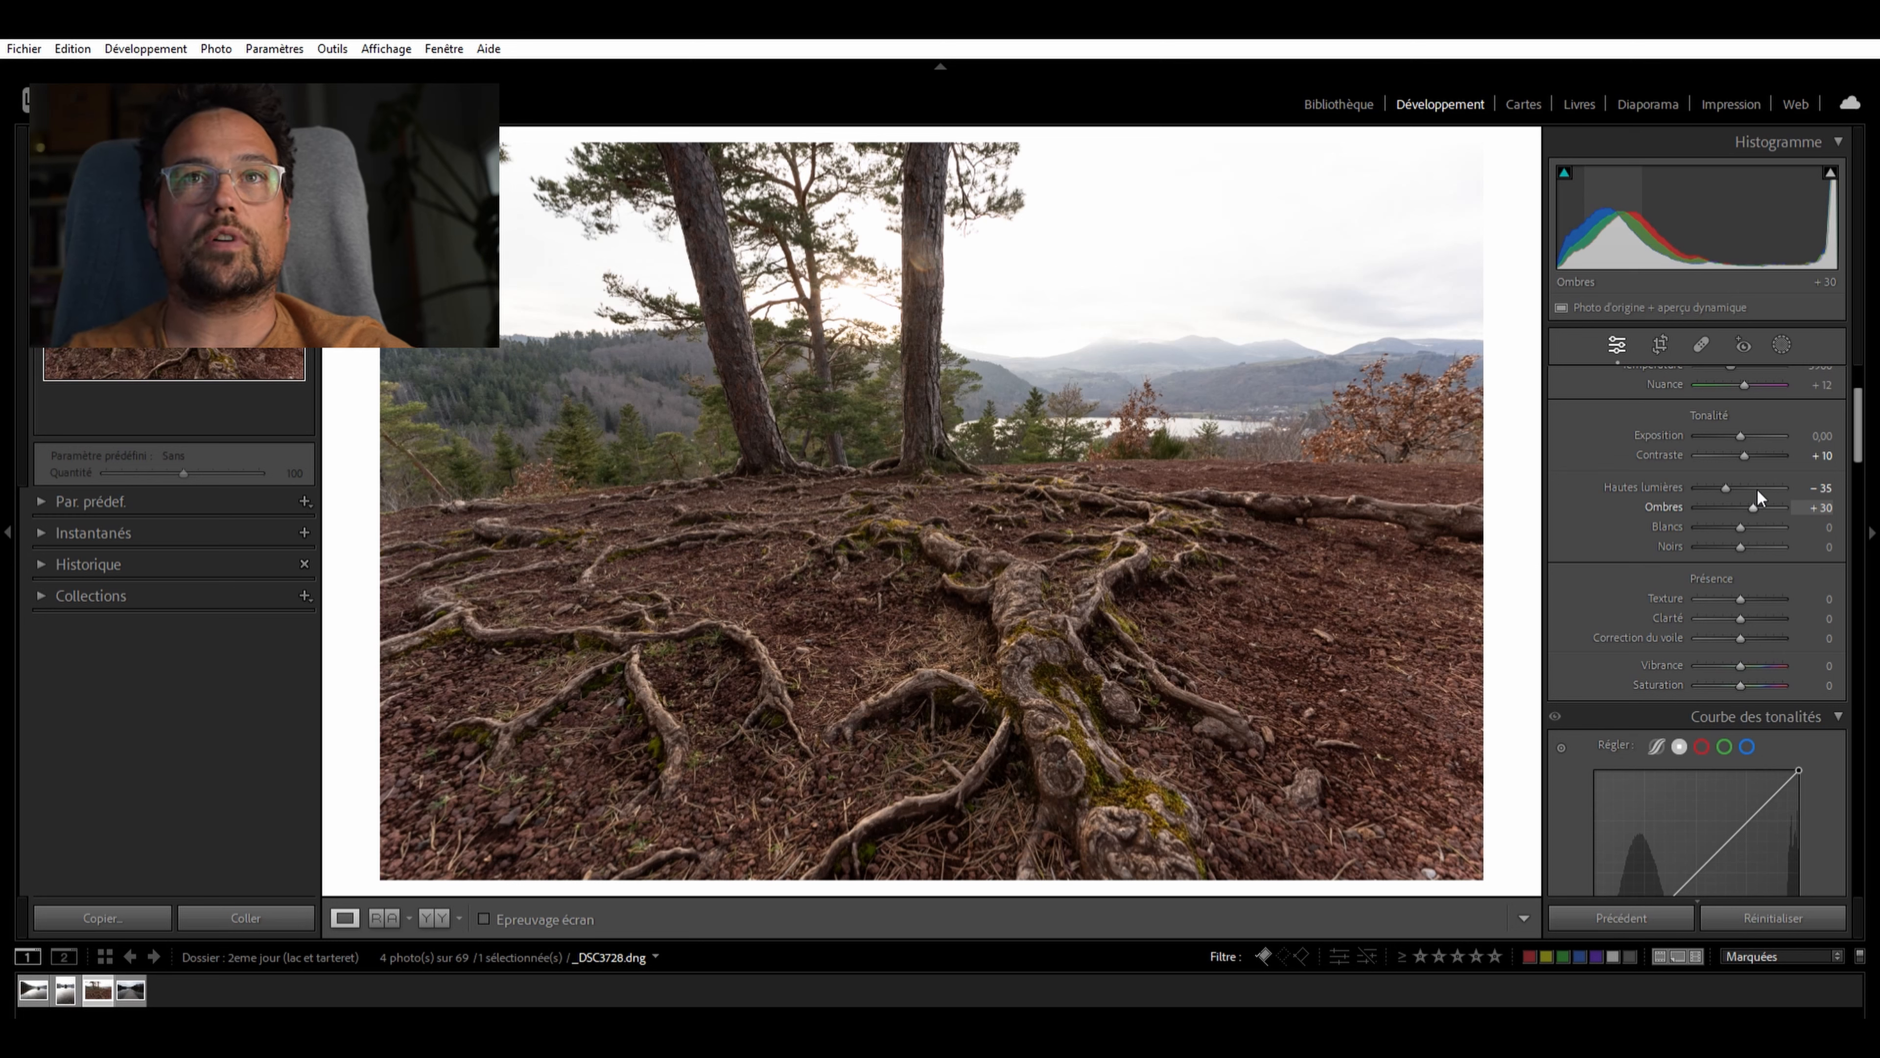
key(Up)
key(Up)
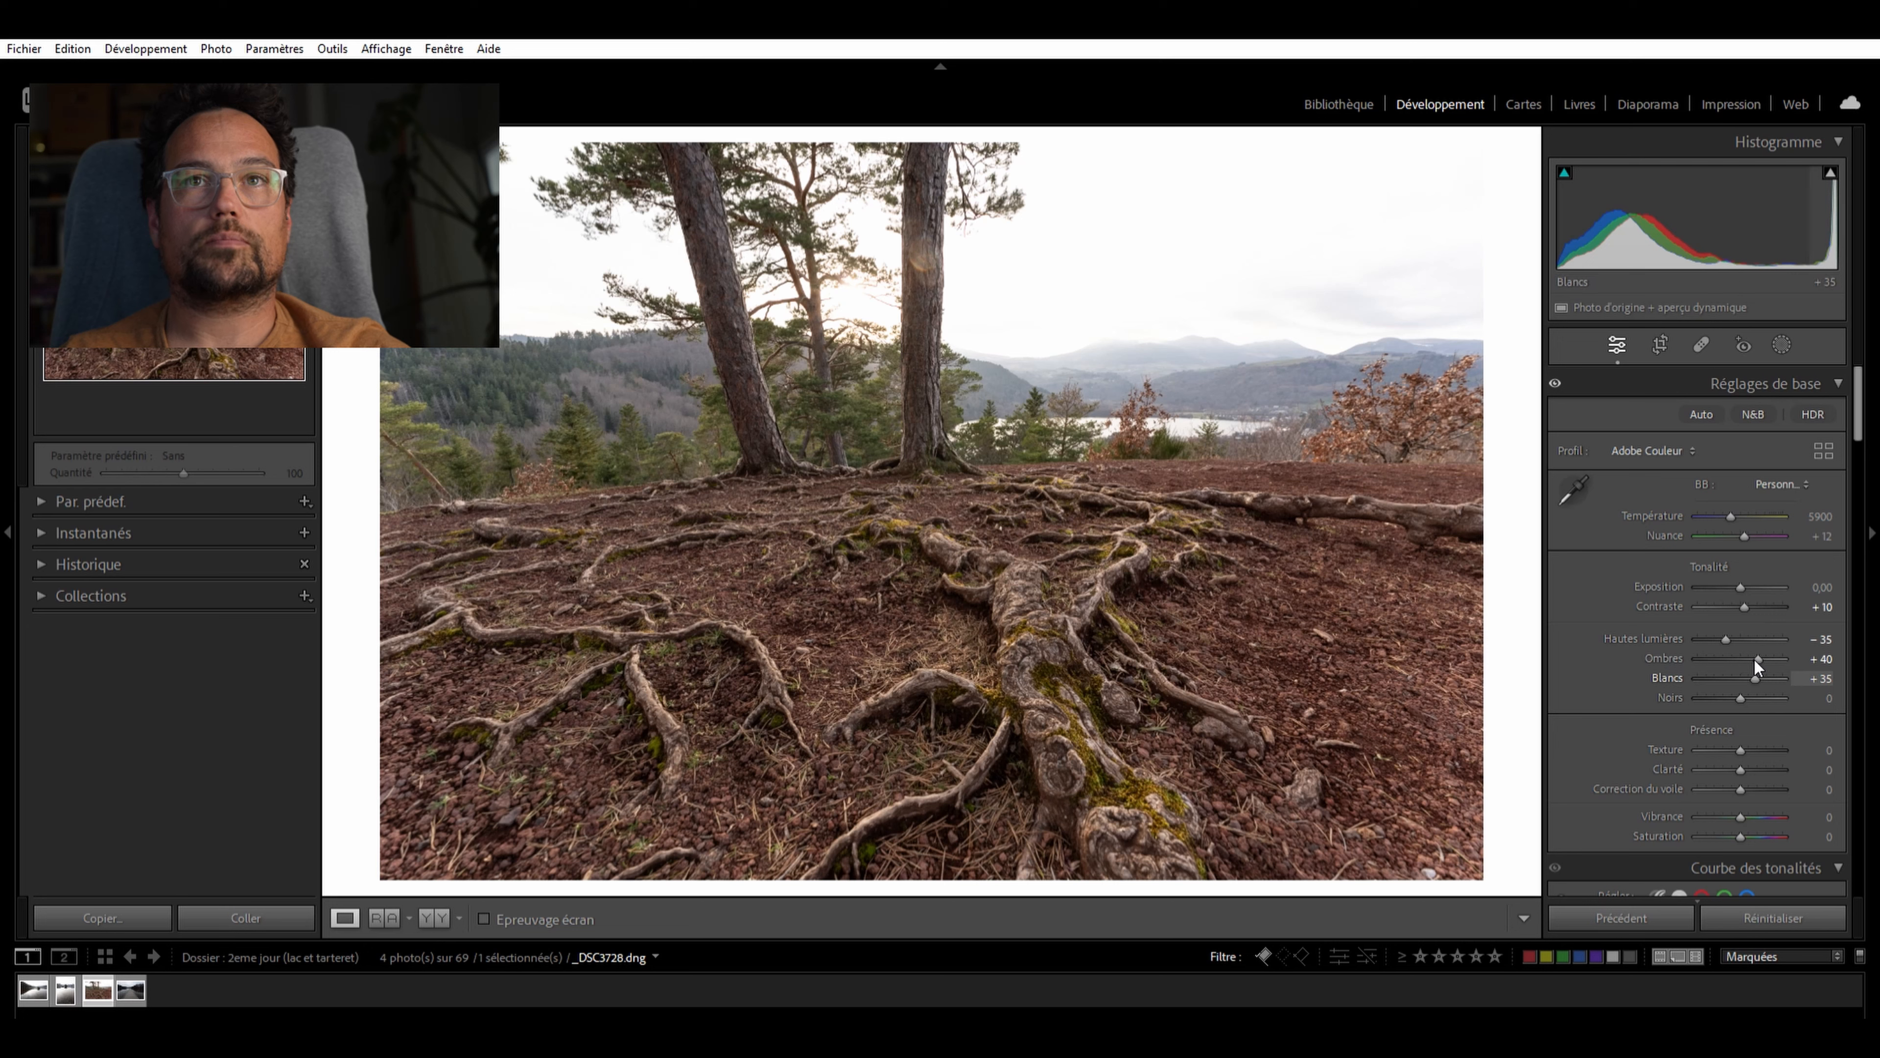
Set the whites (Blancs) to +14 and the blacks (Noirs) to -15
drag(1756, 662, 1740, 671)
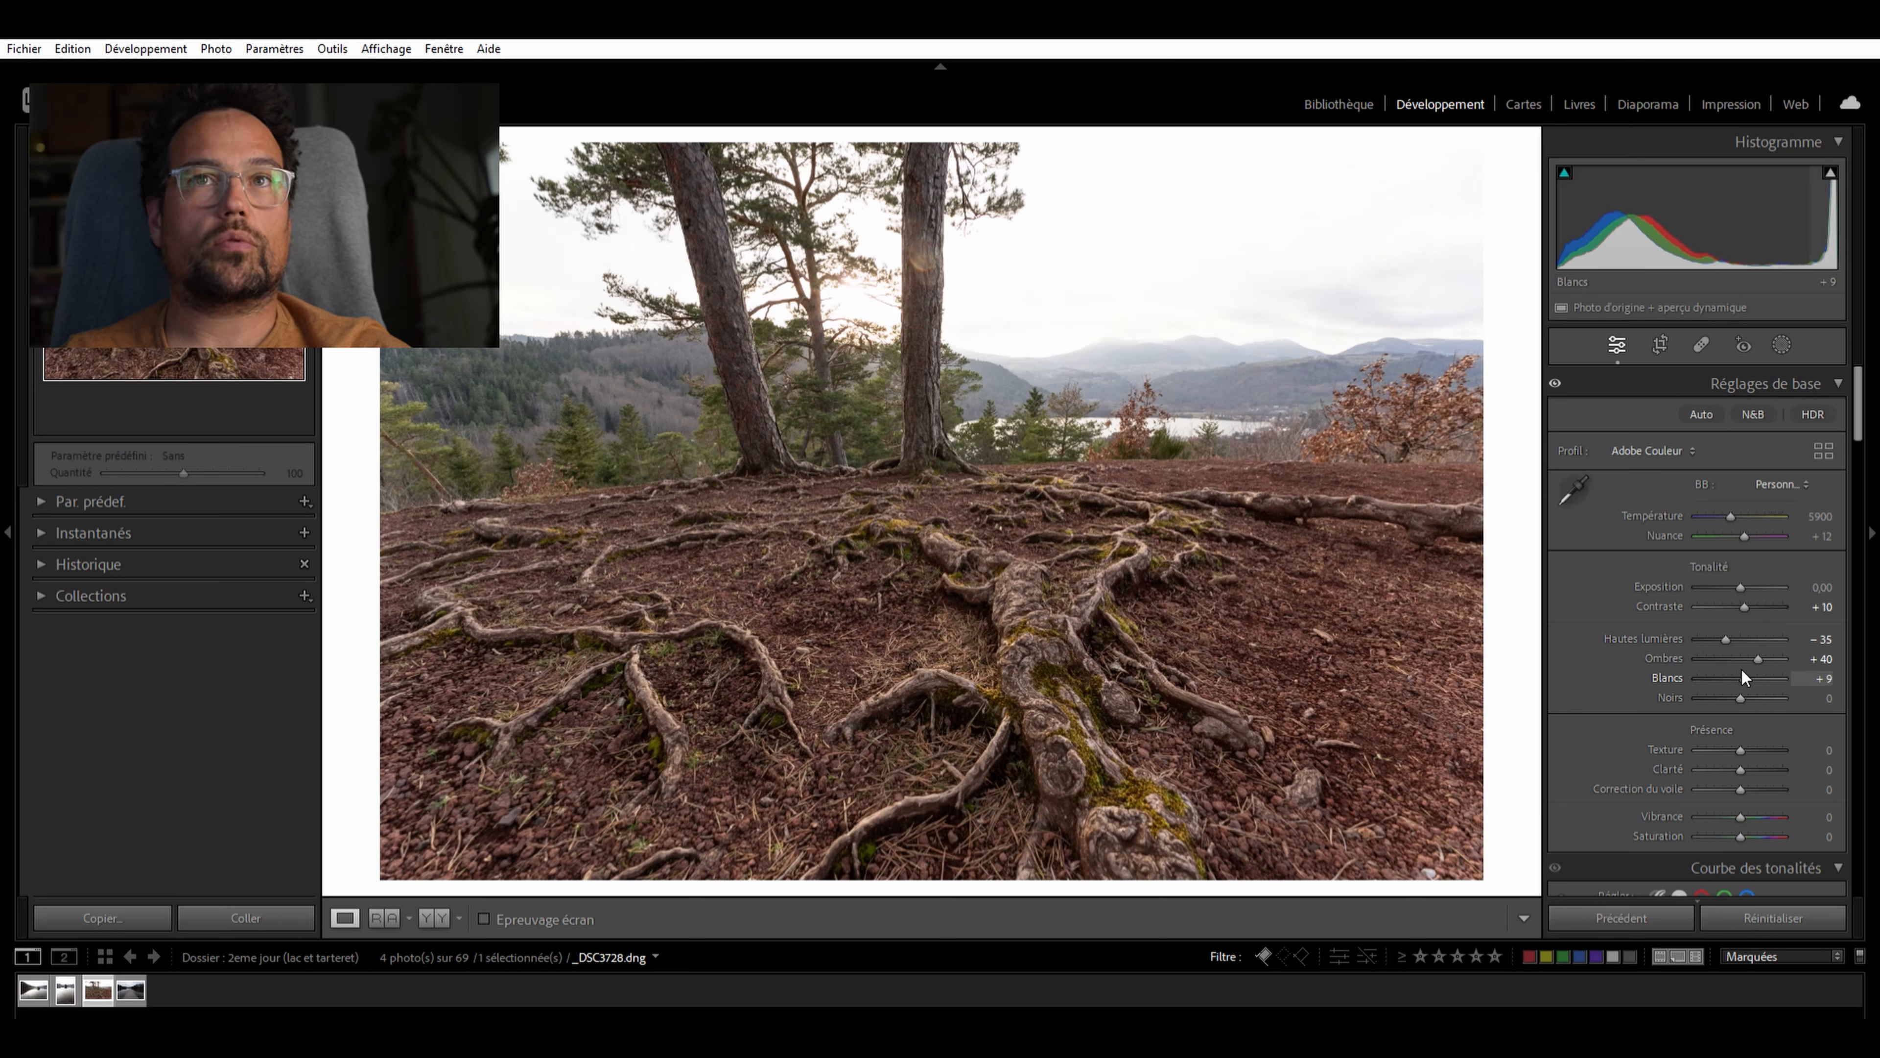
key(Up)
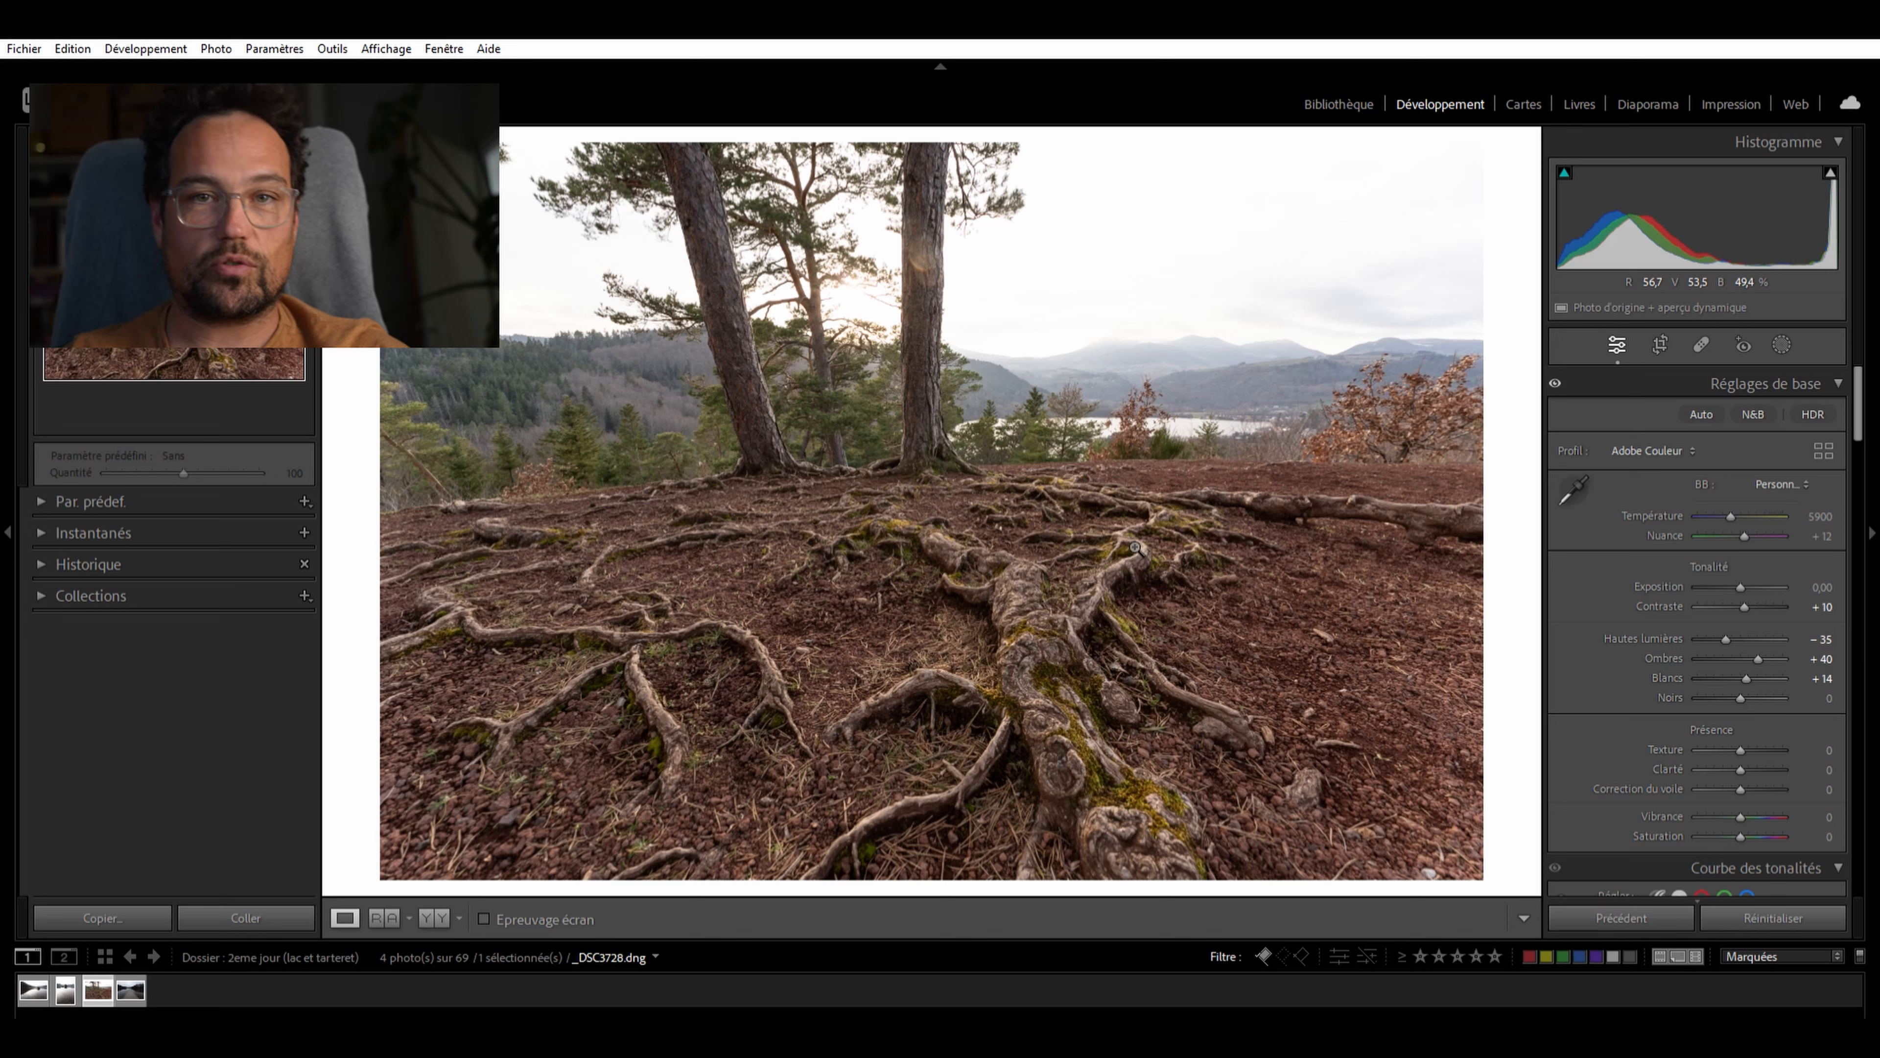
scroll(1783, 637, down, 3)
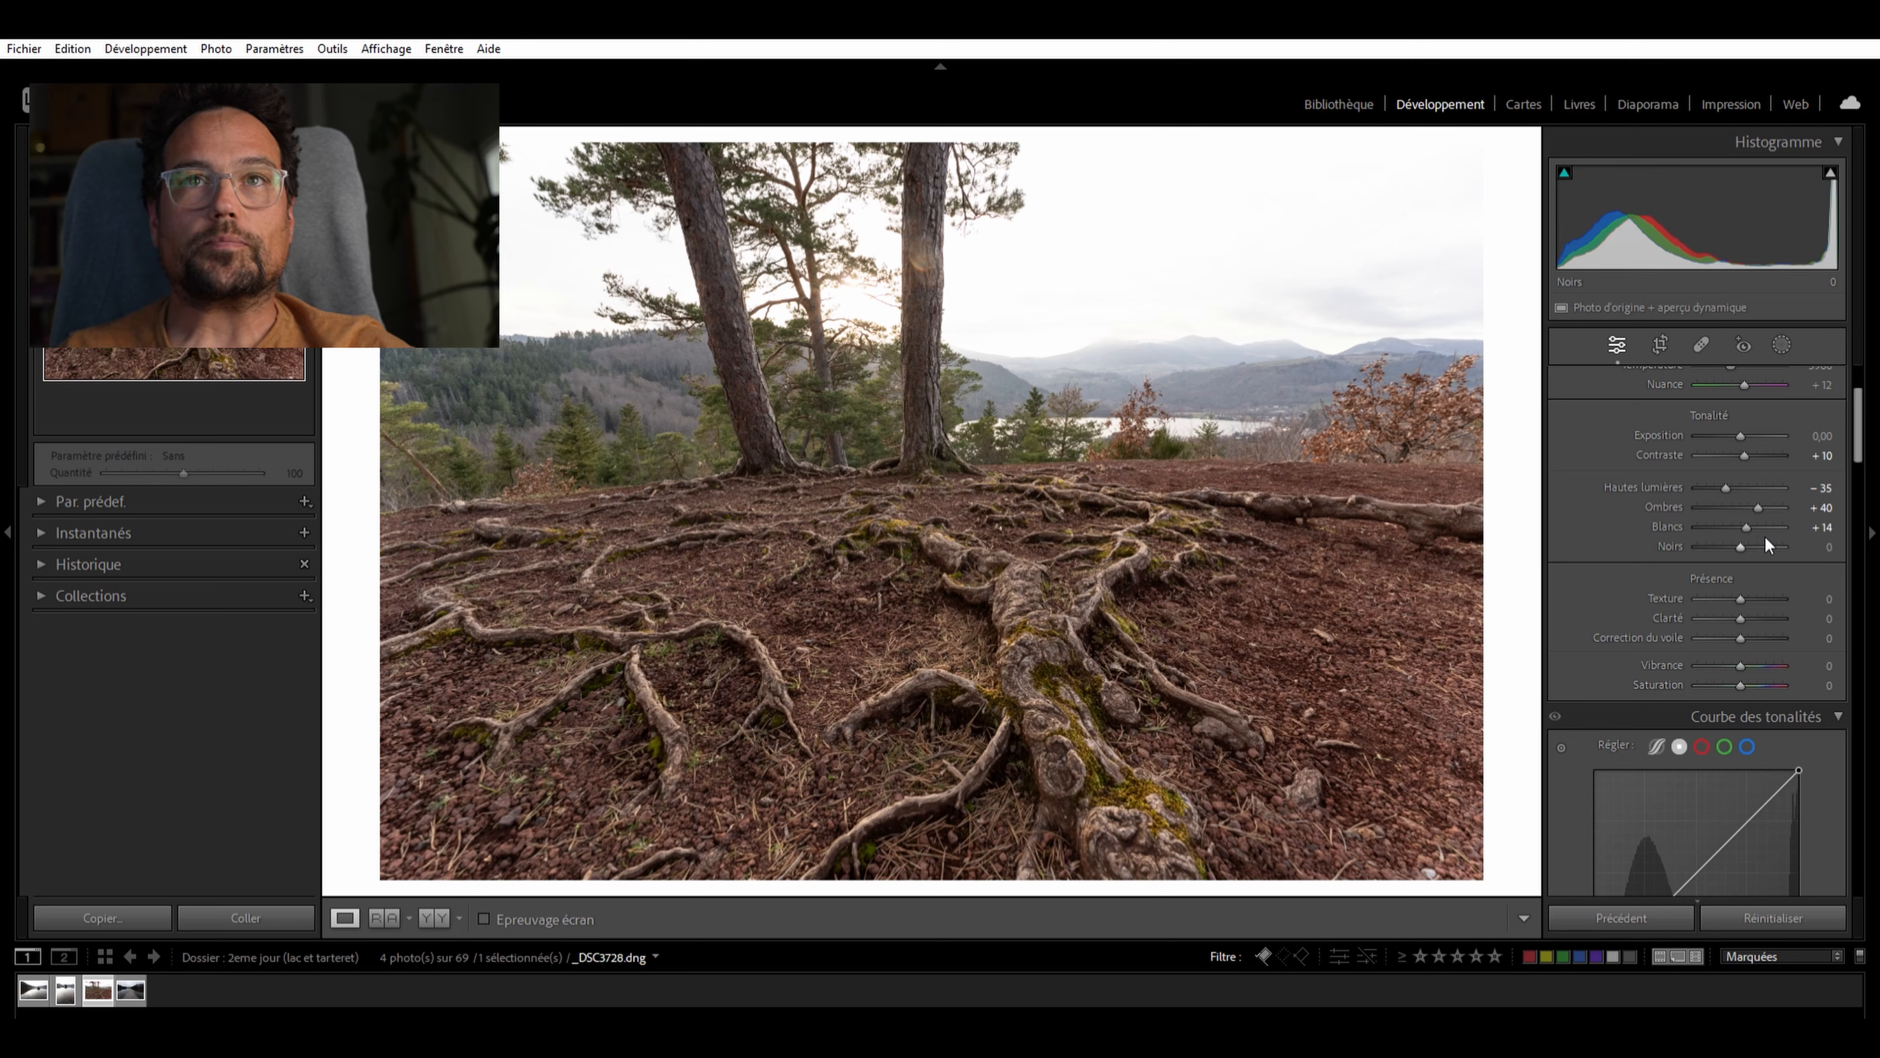
scroll(1738, 533, down, 5)
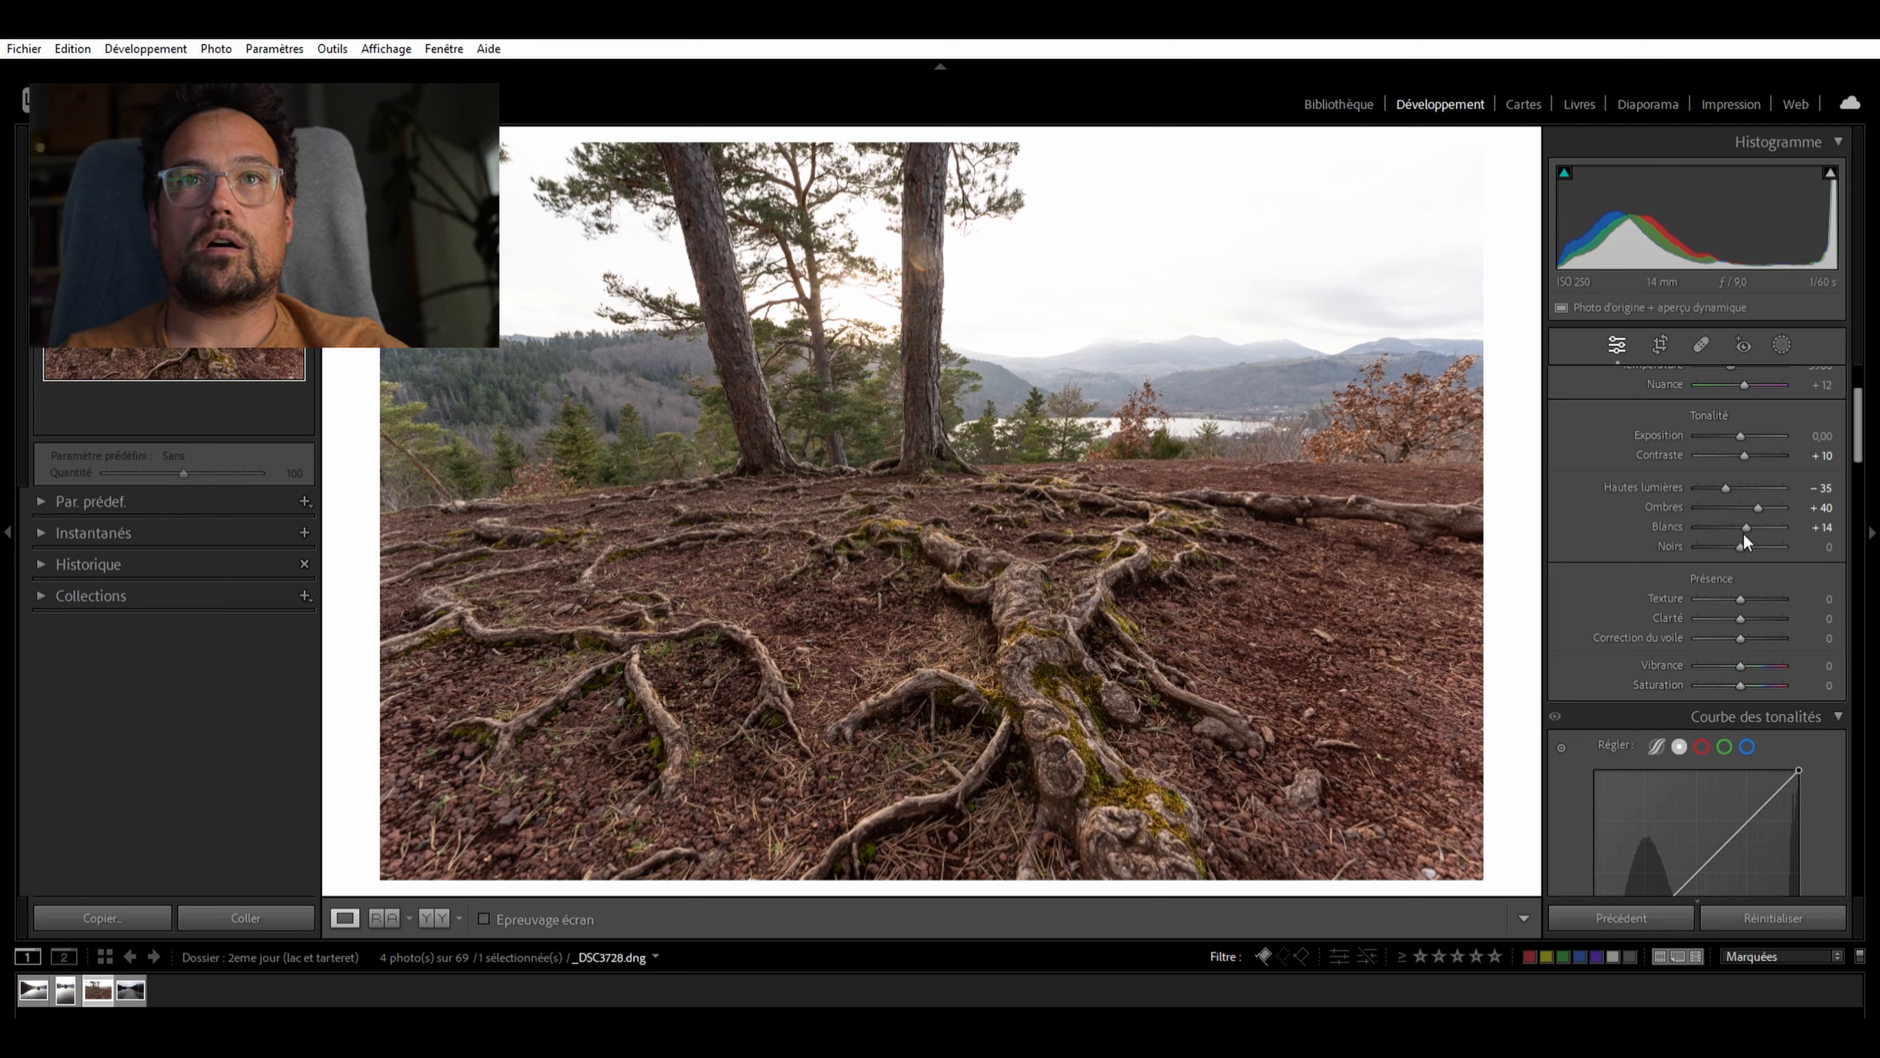
scroll(1740, 527, up, 3)
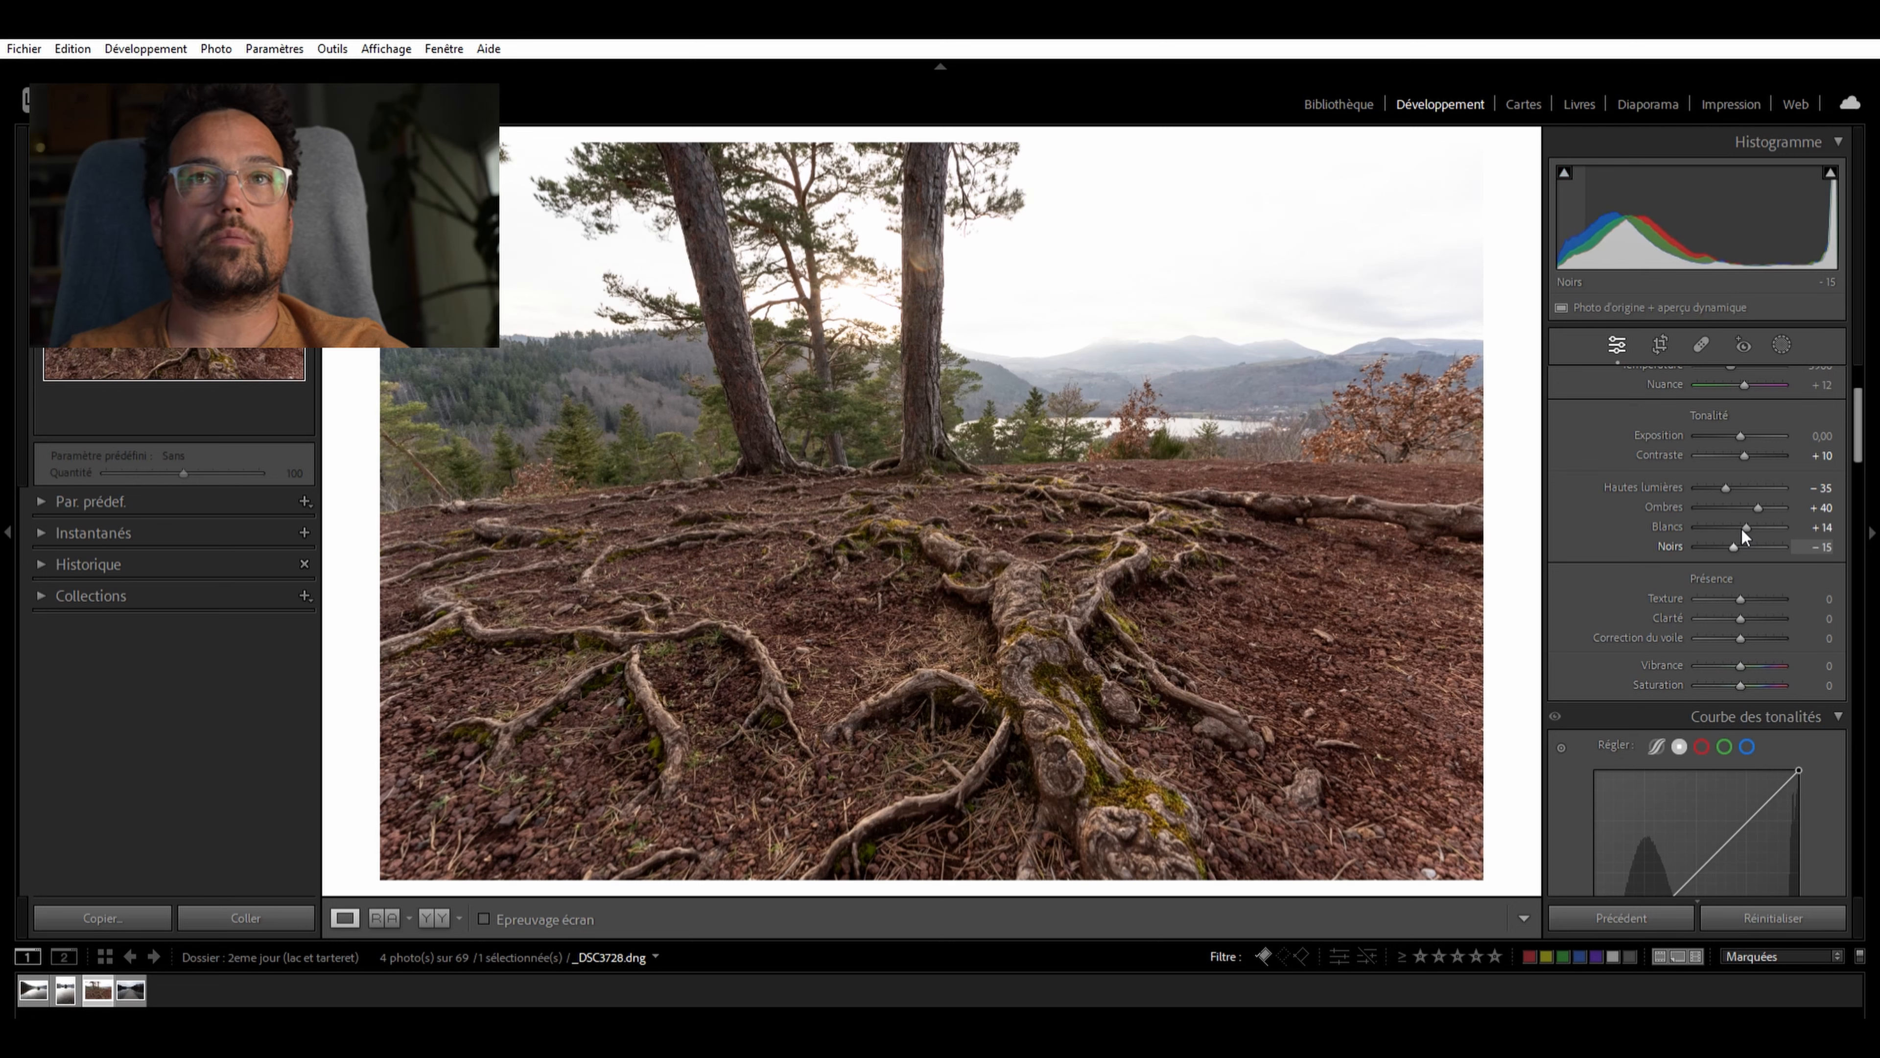
scroll(1740, 527, down, 1)
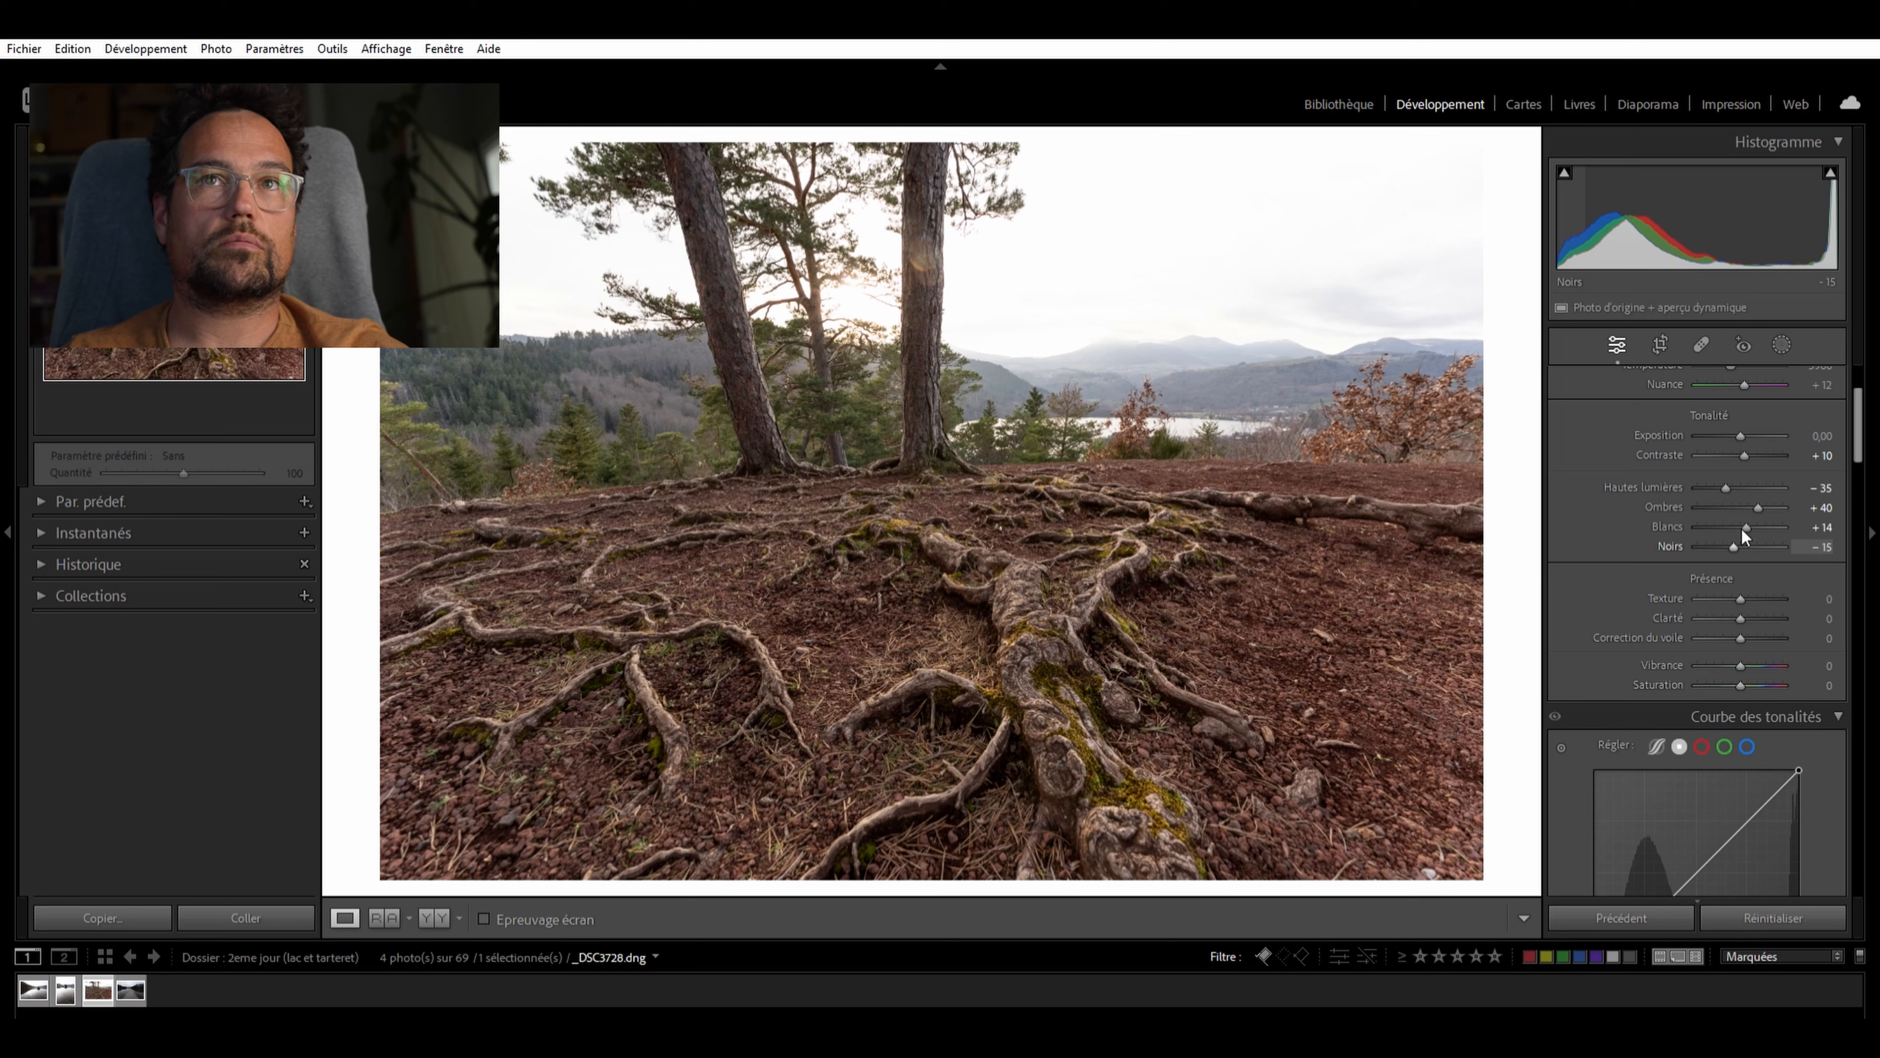
scroll(1749, 589, up, 6)
drag(1755, 594, 1739, 585)
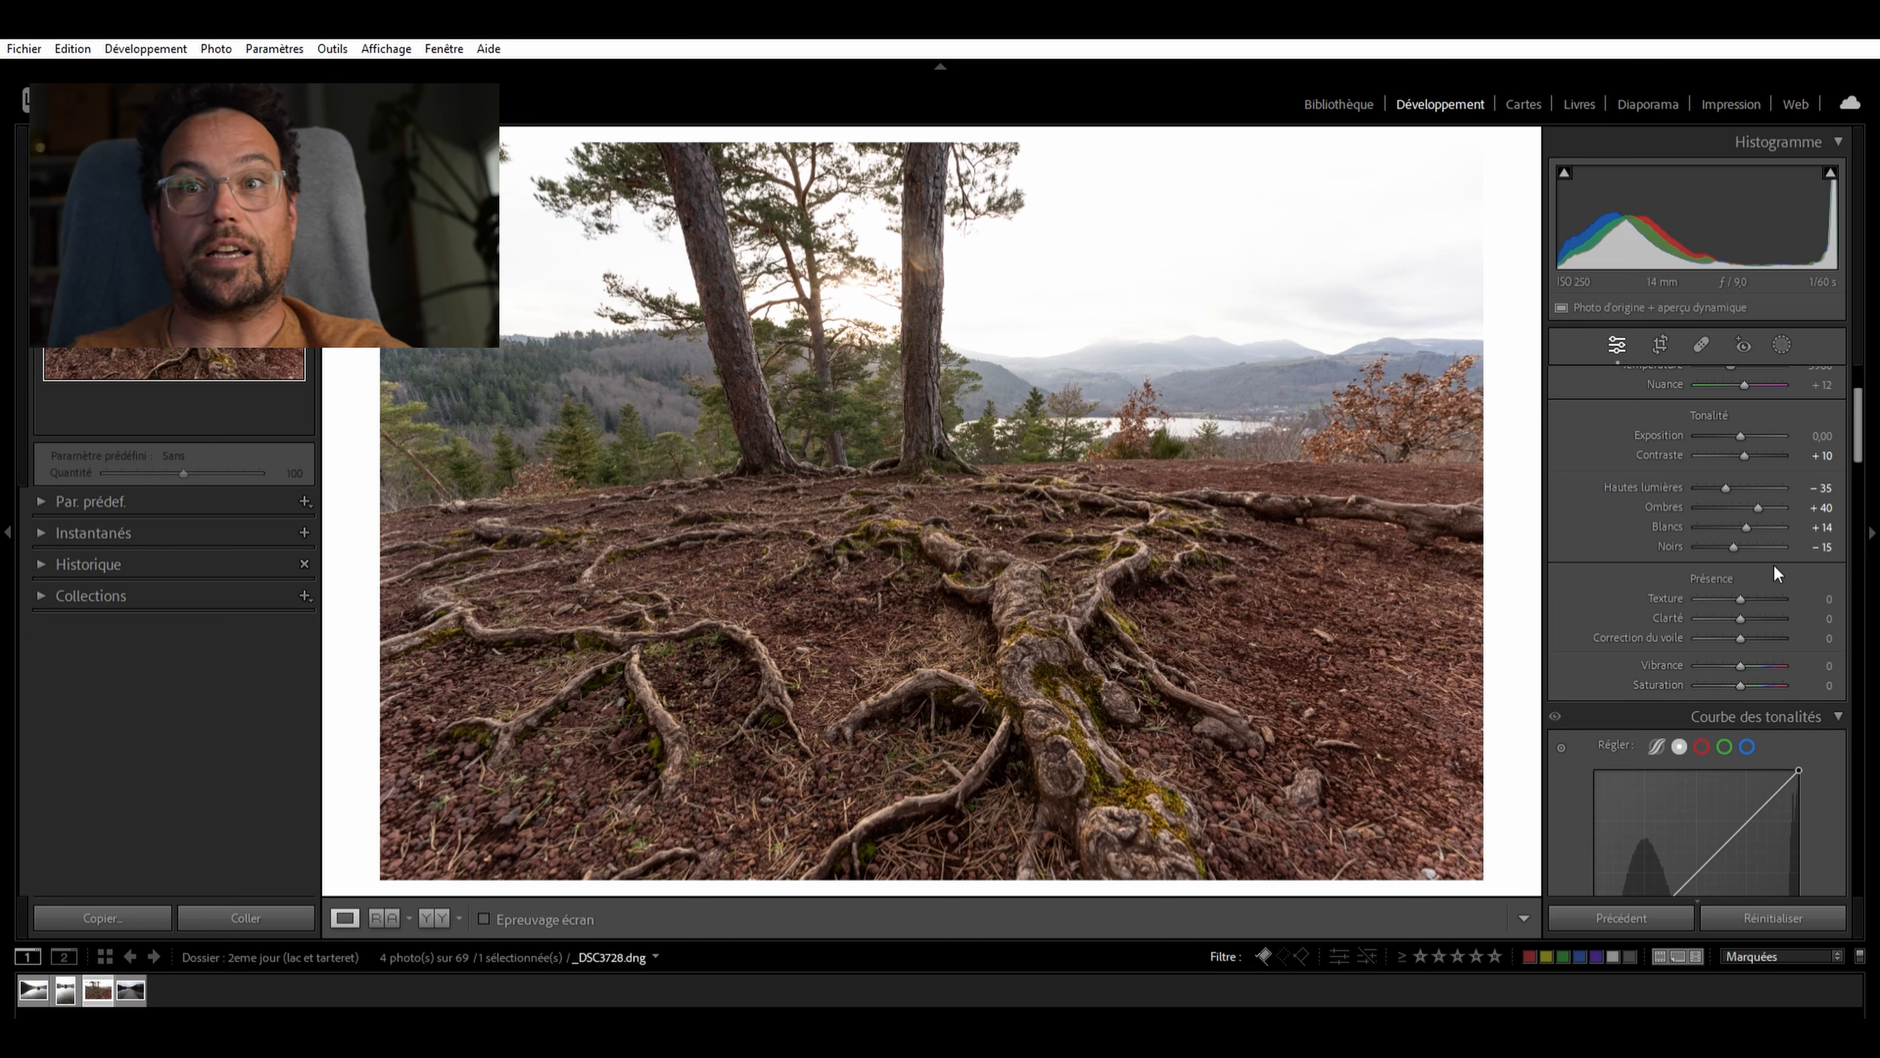
Soften the photo by setting its clarity (Clarté) to -20
scroll(1771, 571, down, 3)
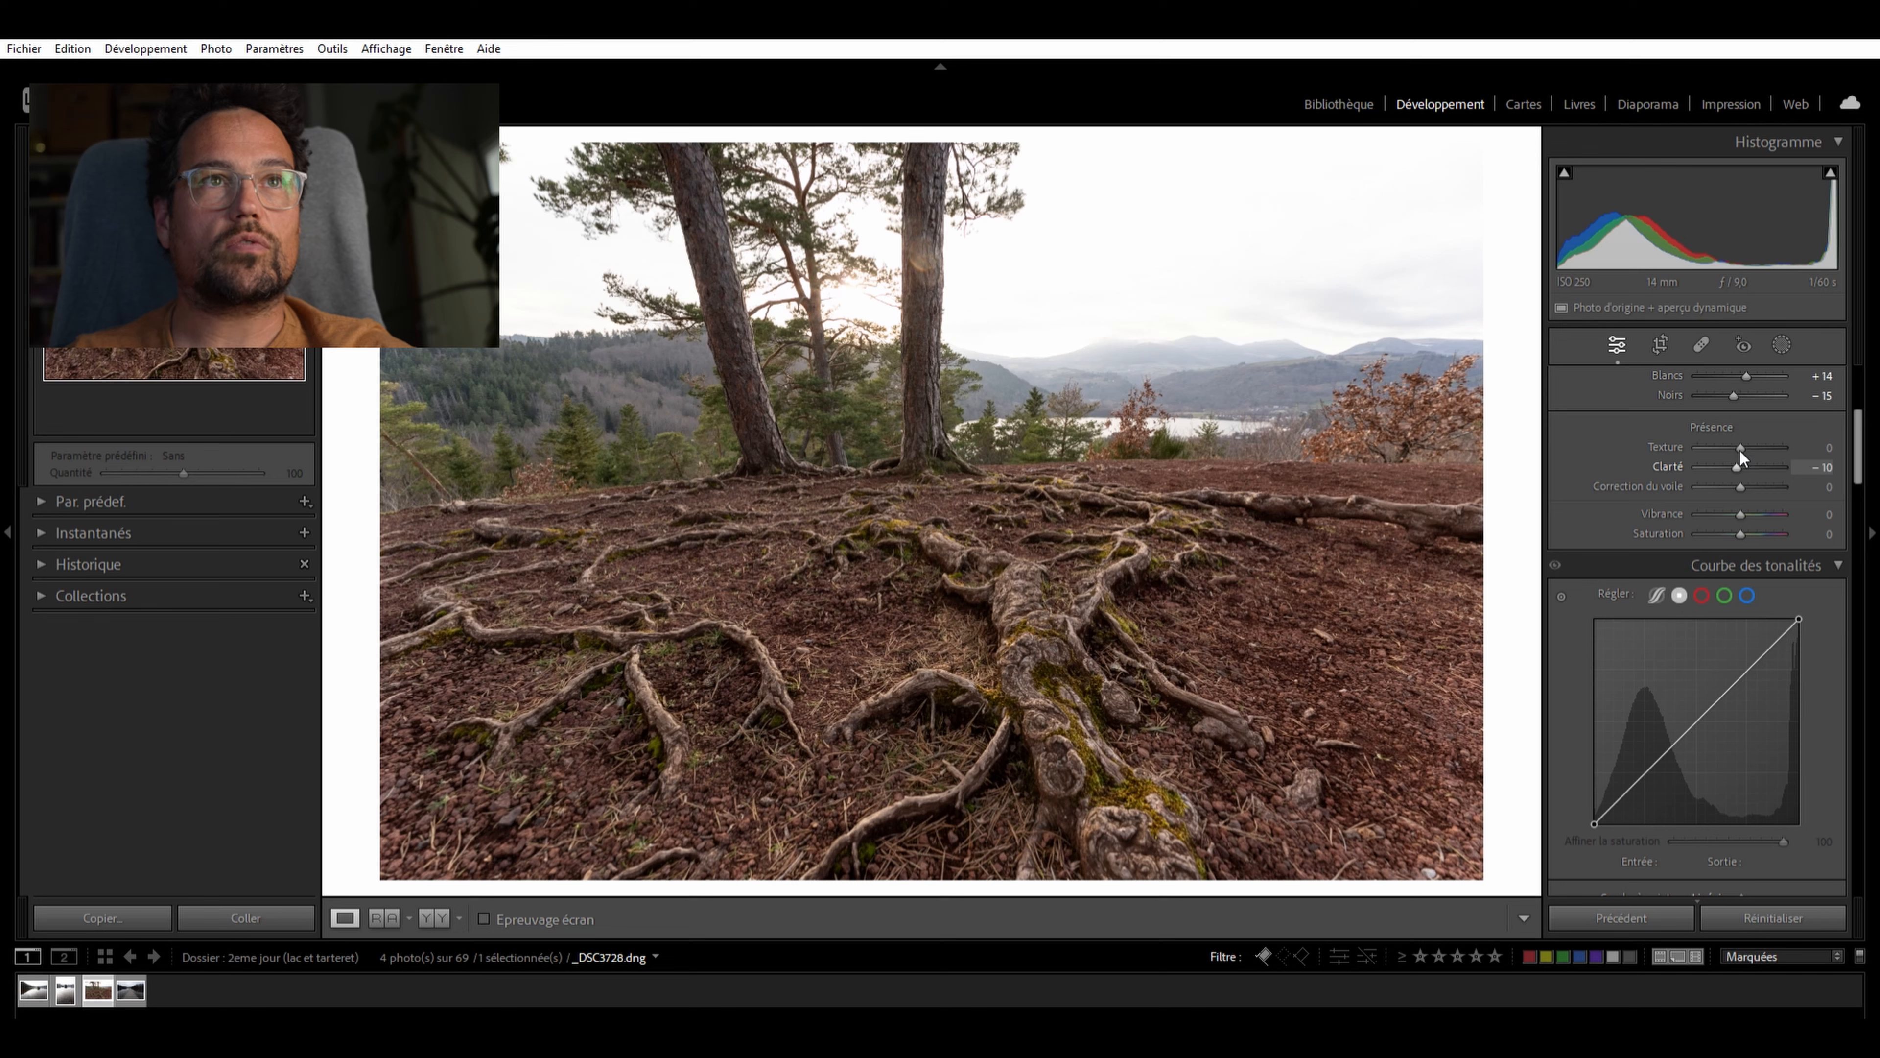
key(Down)
key(Down)
key(Down)
key(Down)
key(Down)
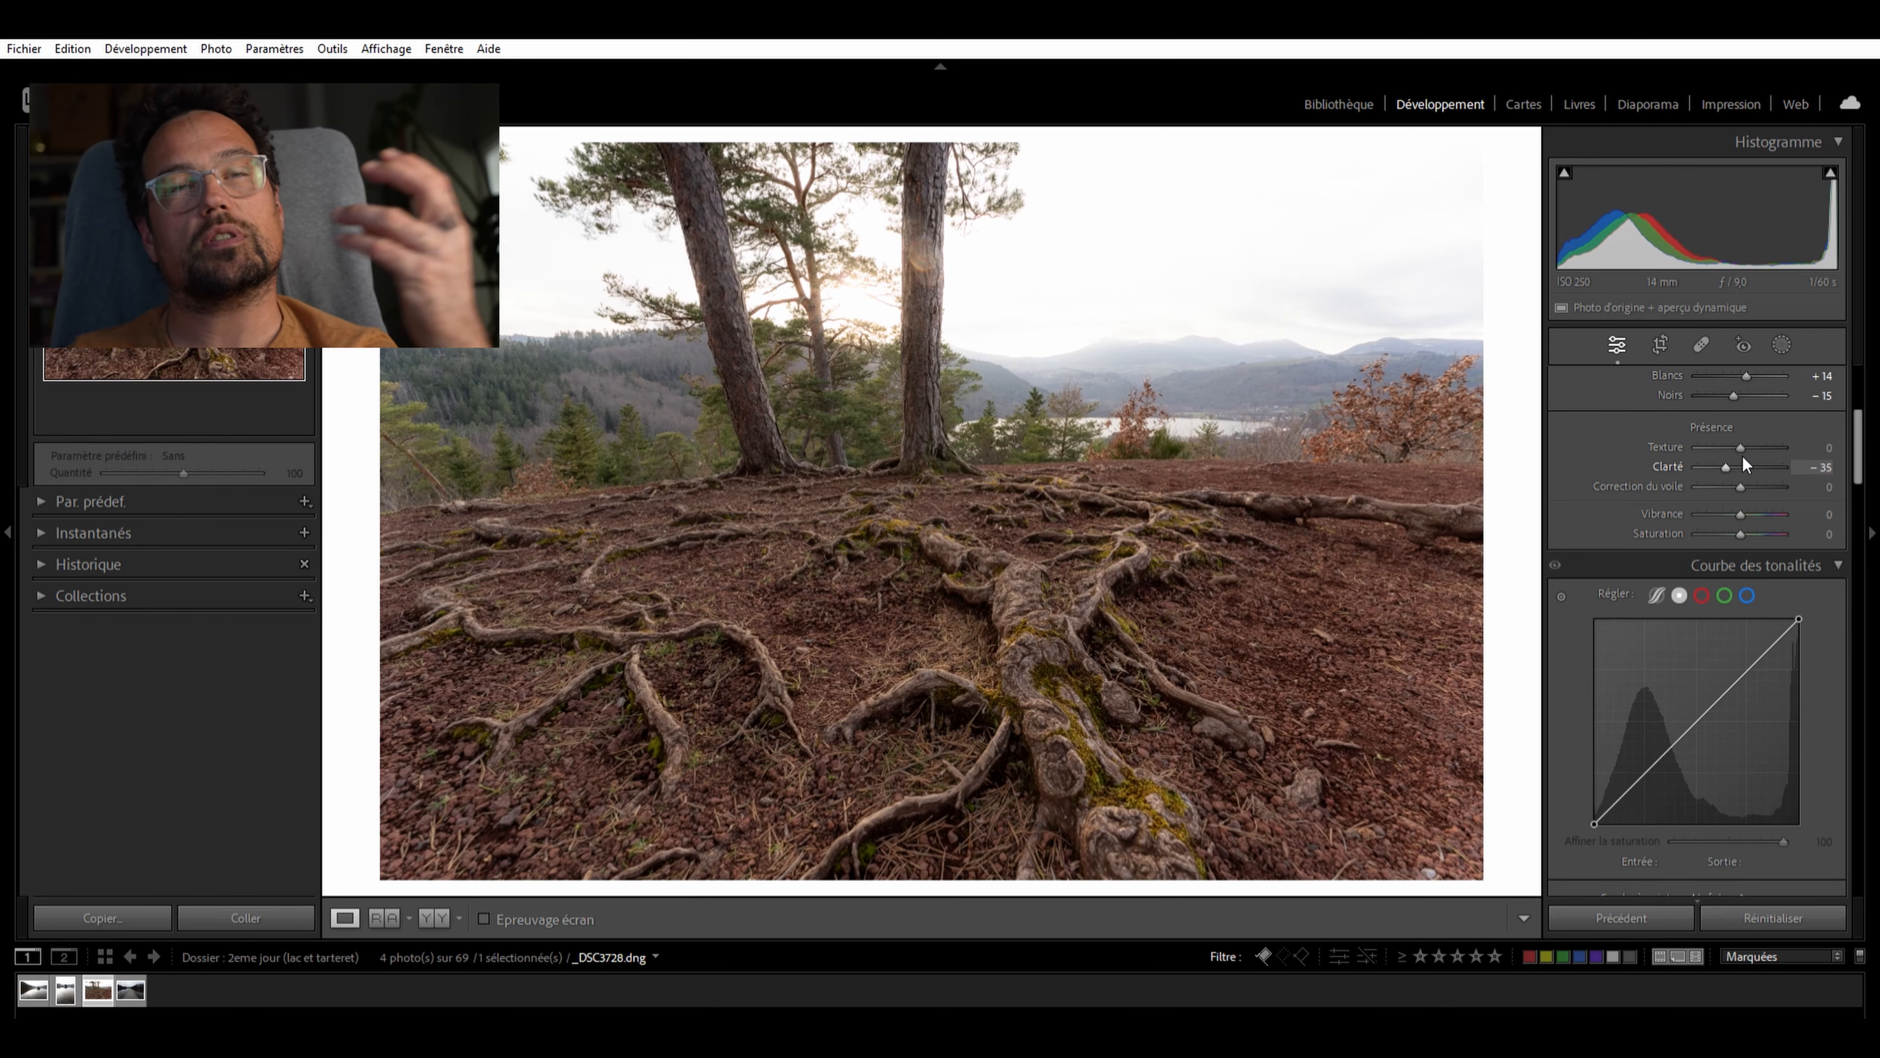
scroll(1728, 452, up, 6)
scroll(1740, 487, down, 6)
key(Up)
key(Up)
key(Up)
key(Up)
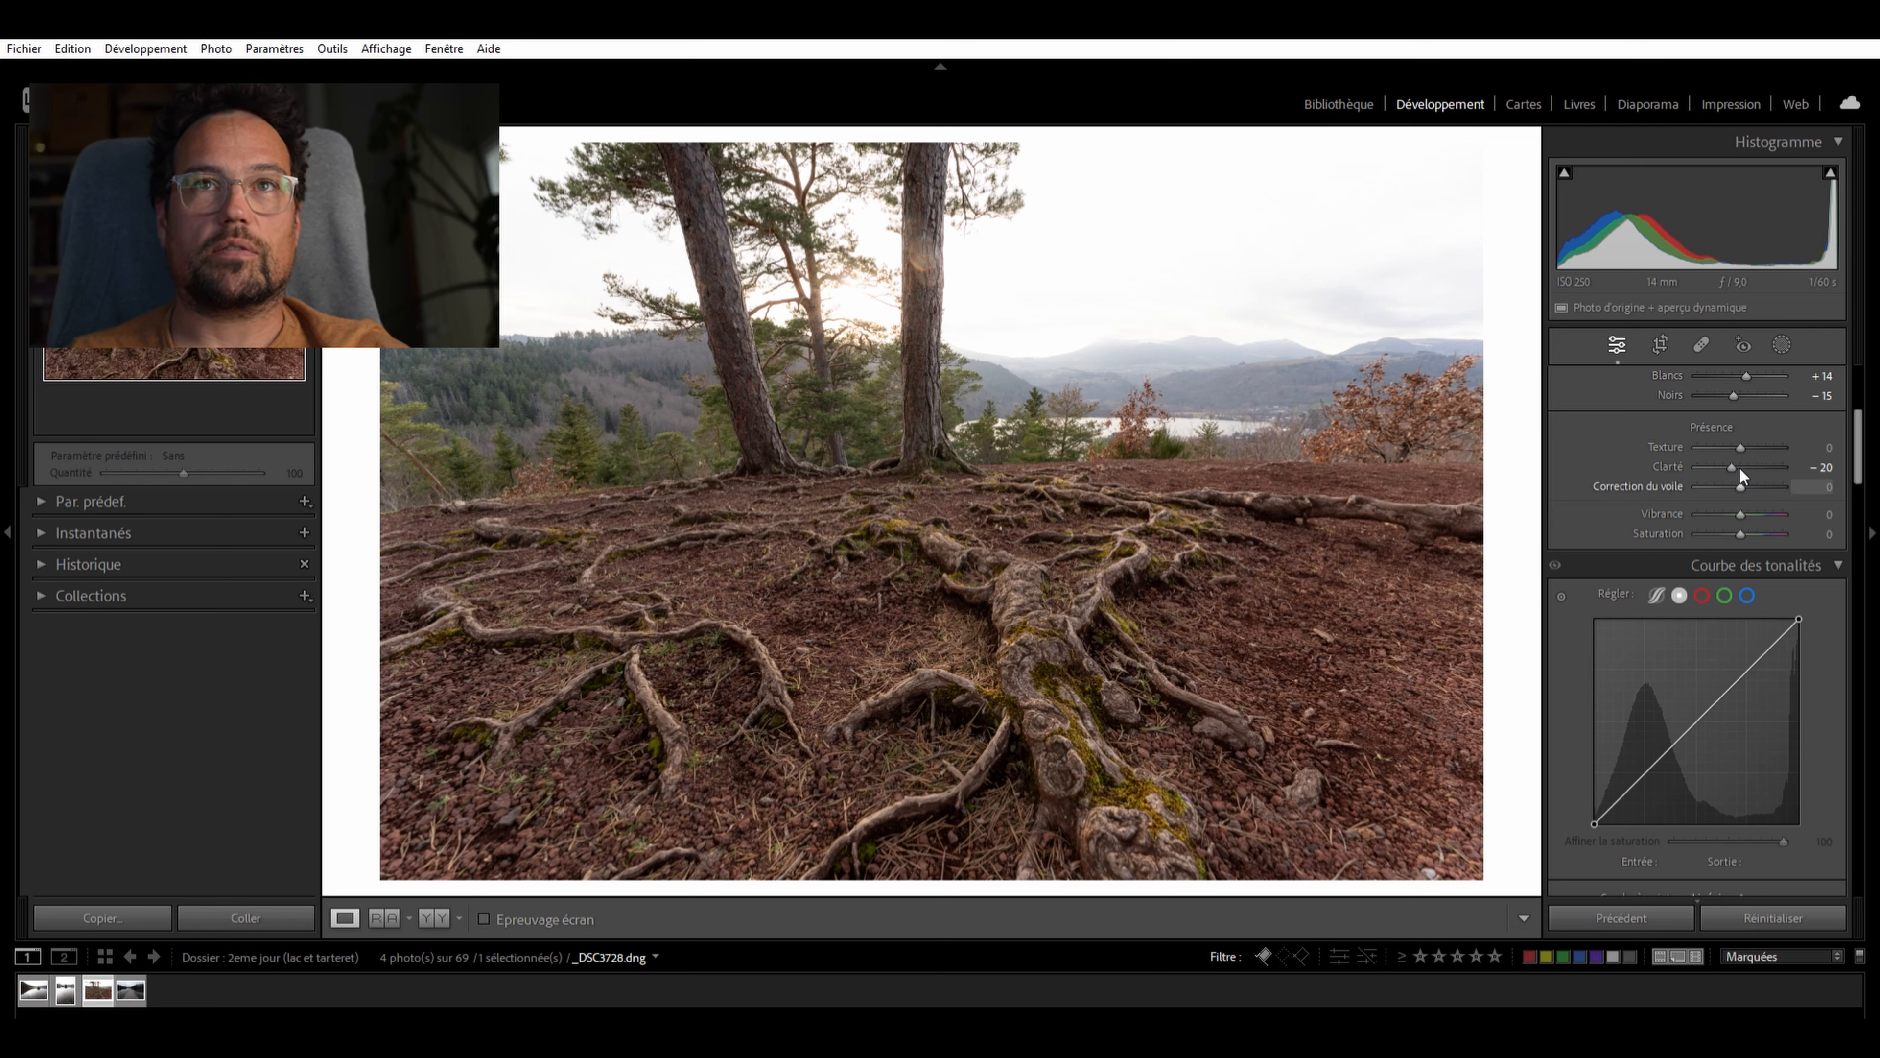
Set the dehaze amount (Correction du voile) to +23
drag(1740, 468, 1747, 472)
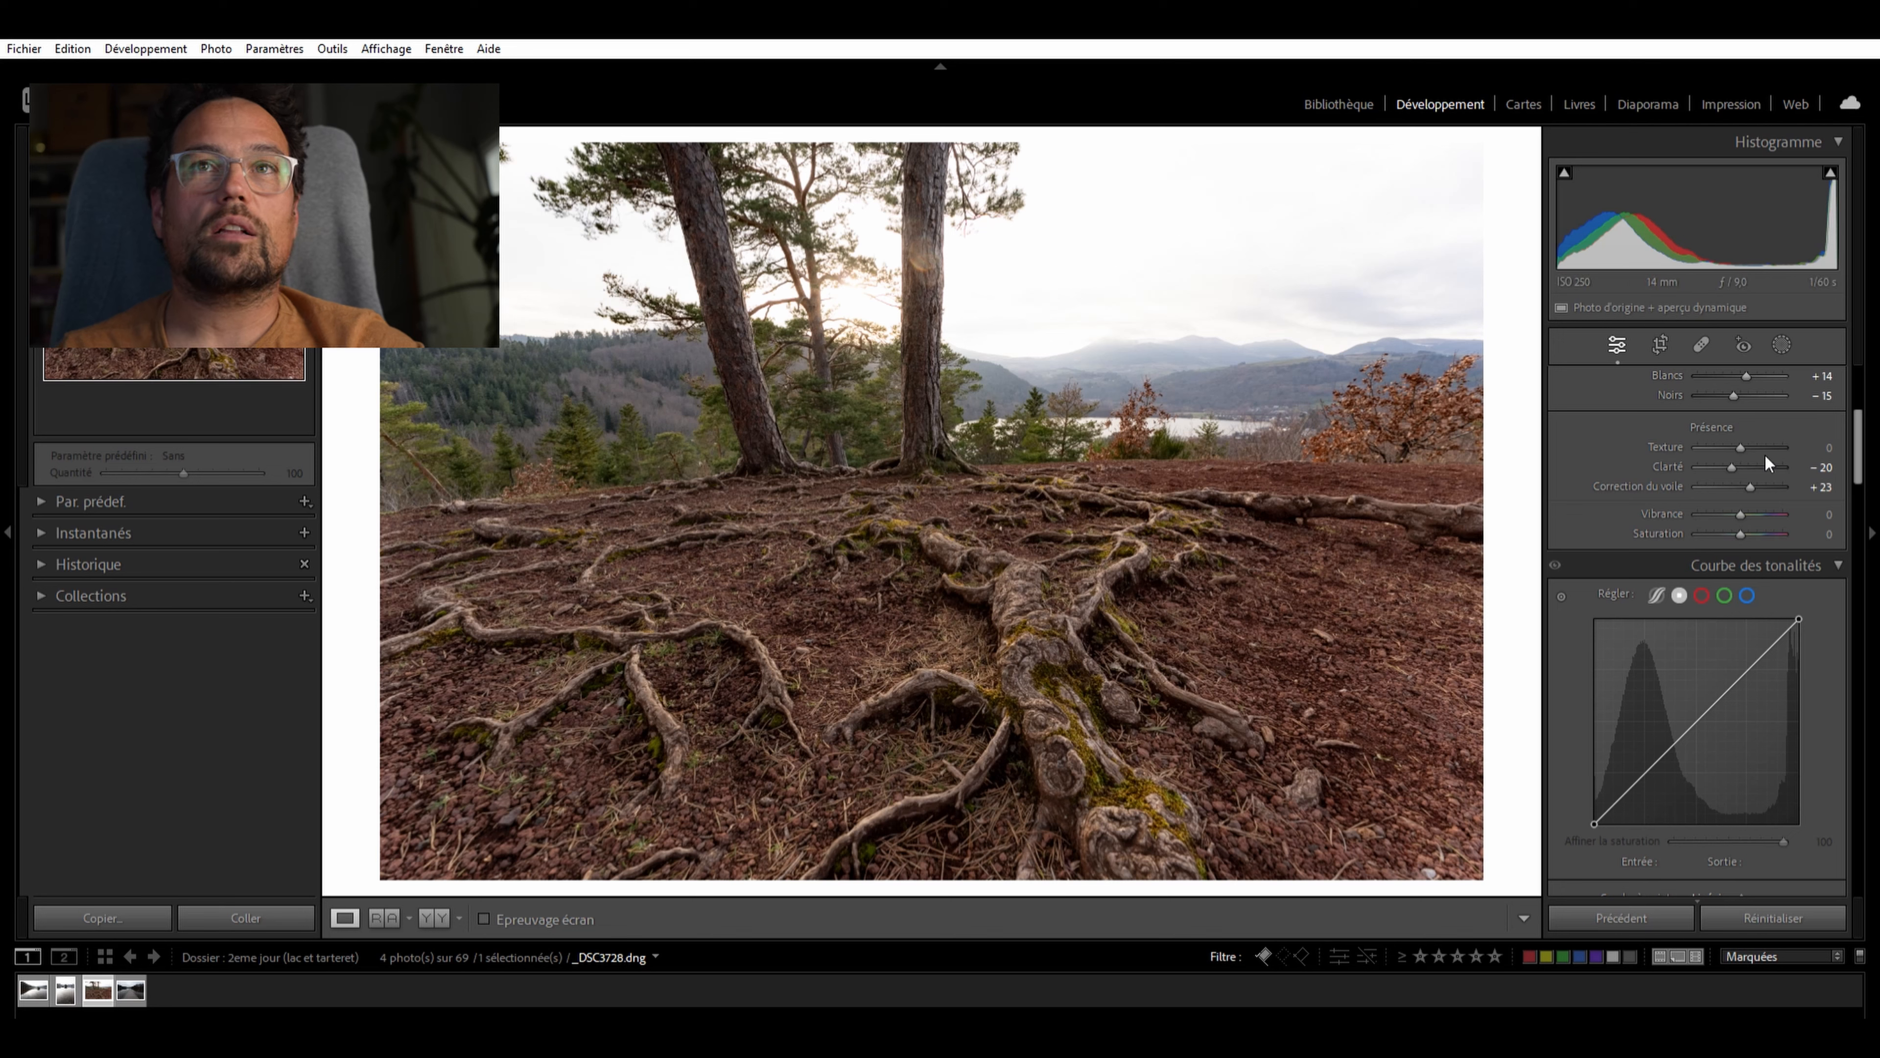
mouse_move(1749, 468)
mouse_down()
mouse_move(1735, 481)
mouse_move(1735, 465)
mouse_up()
key(plus)
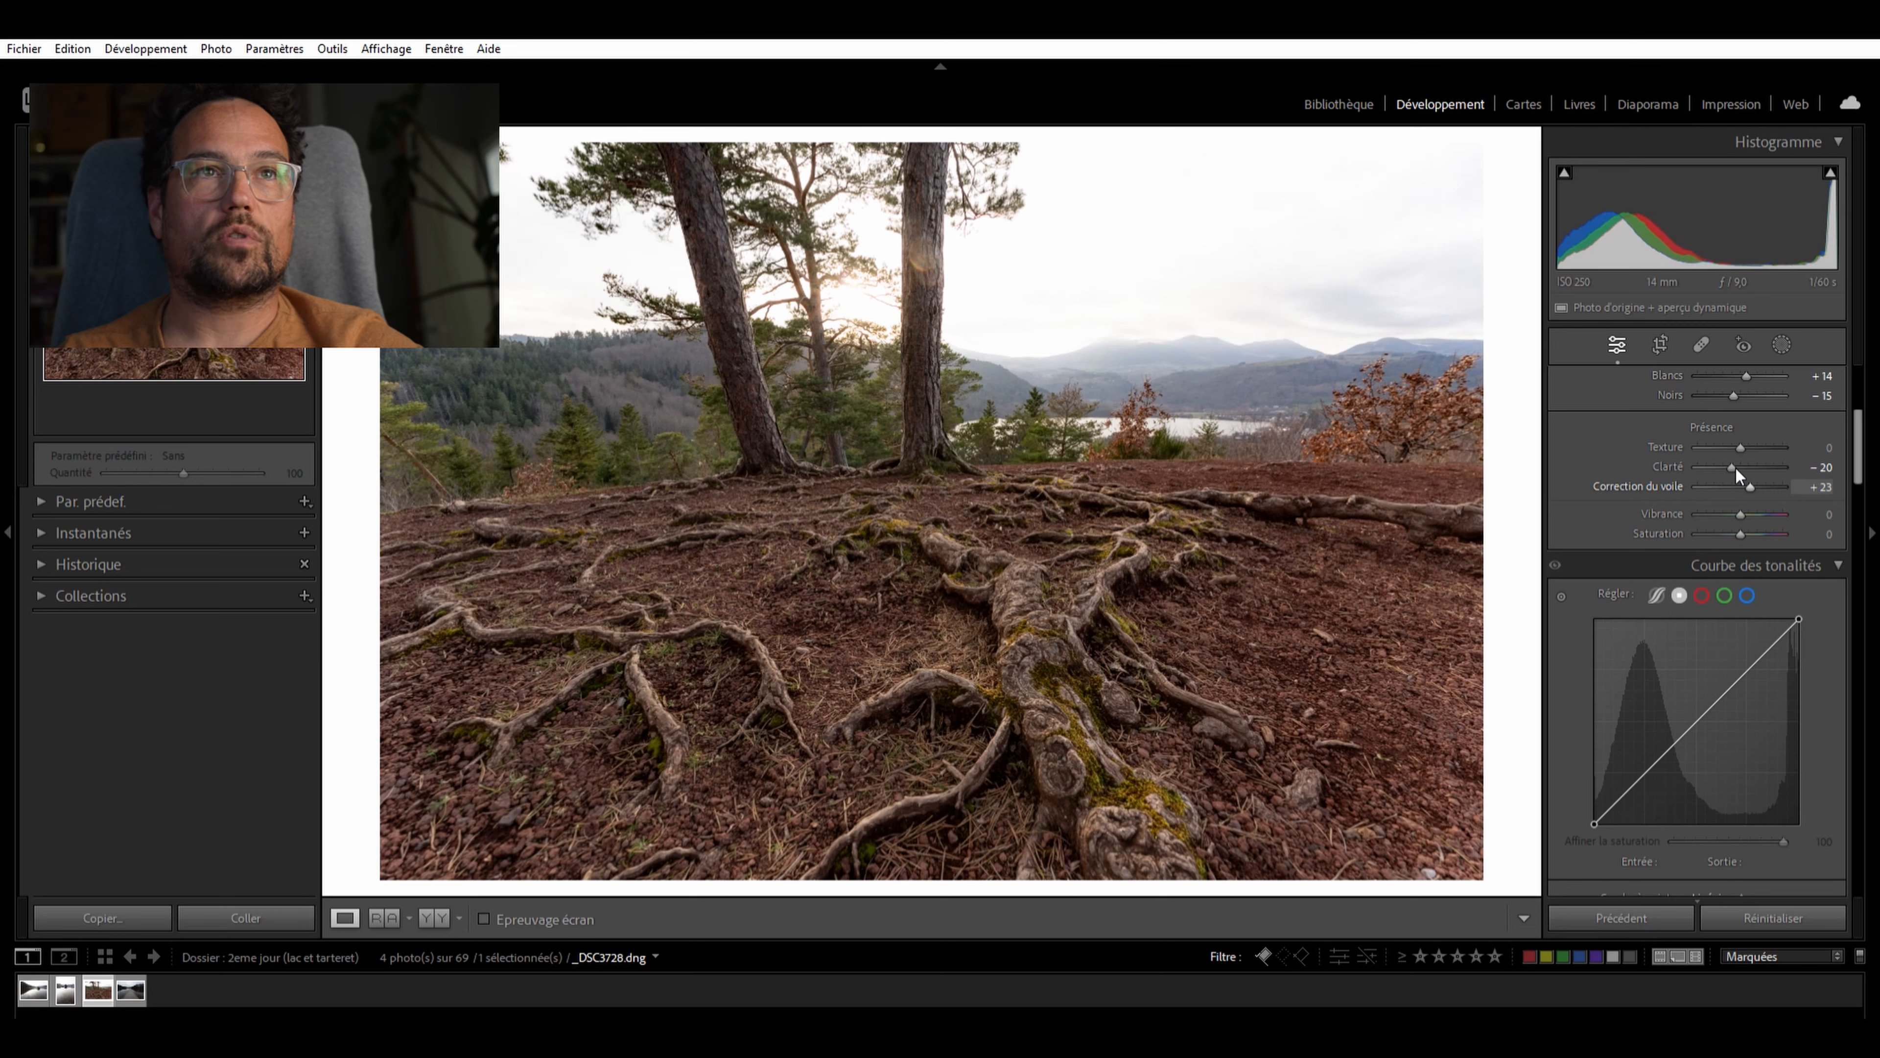
Raise the tone curve's black point to output 2, anchor its midpoint near 126/127, and lower the white point to output 247
drag(1749, 464, 1747, 468)
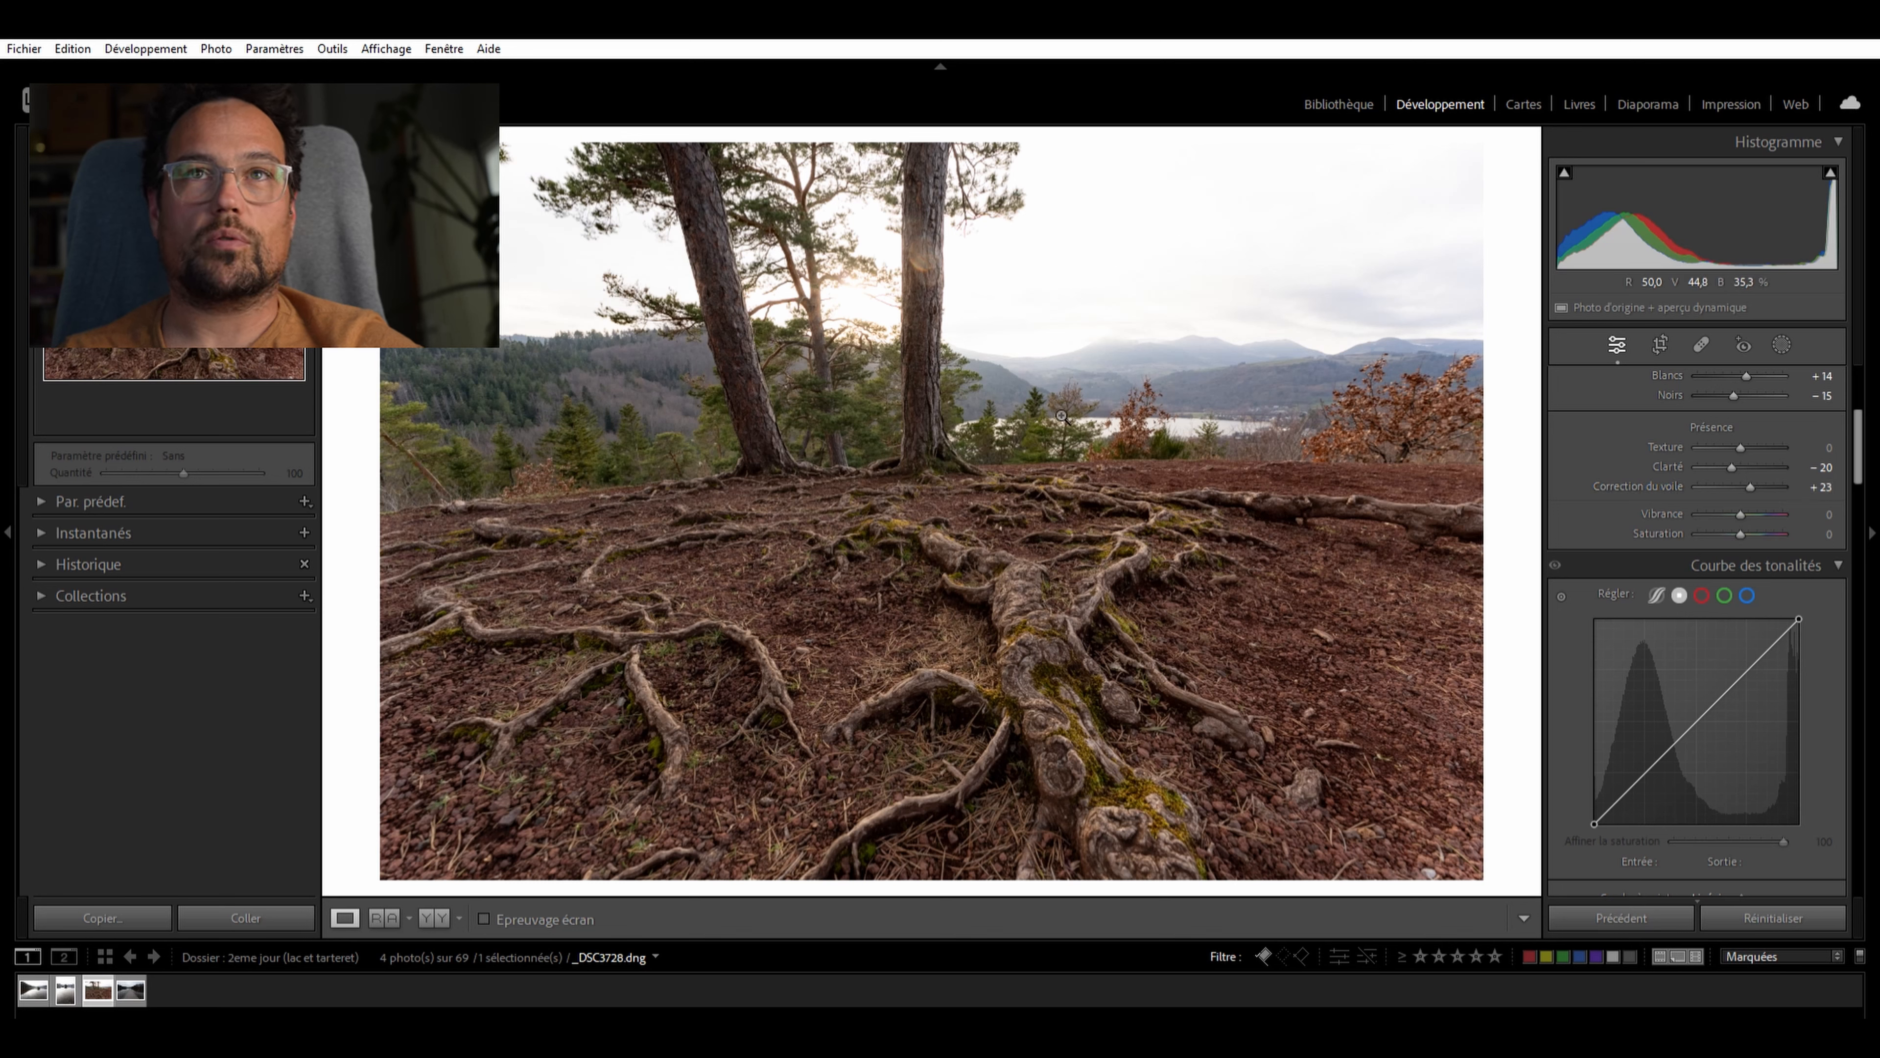
scroll(1642, 536, down, 2)
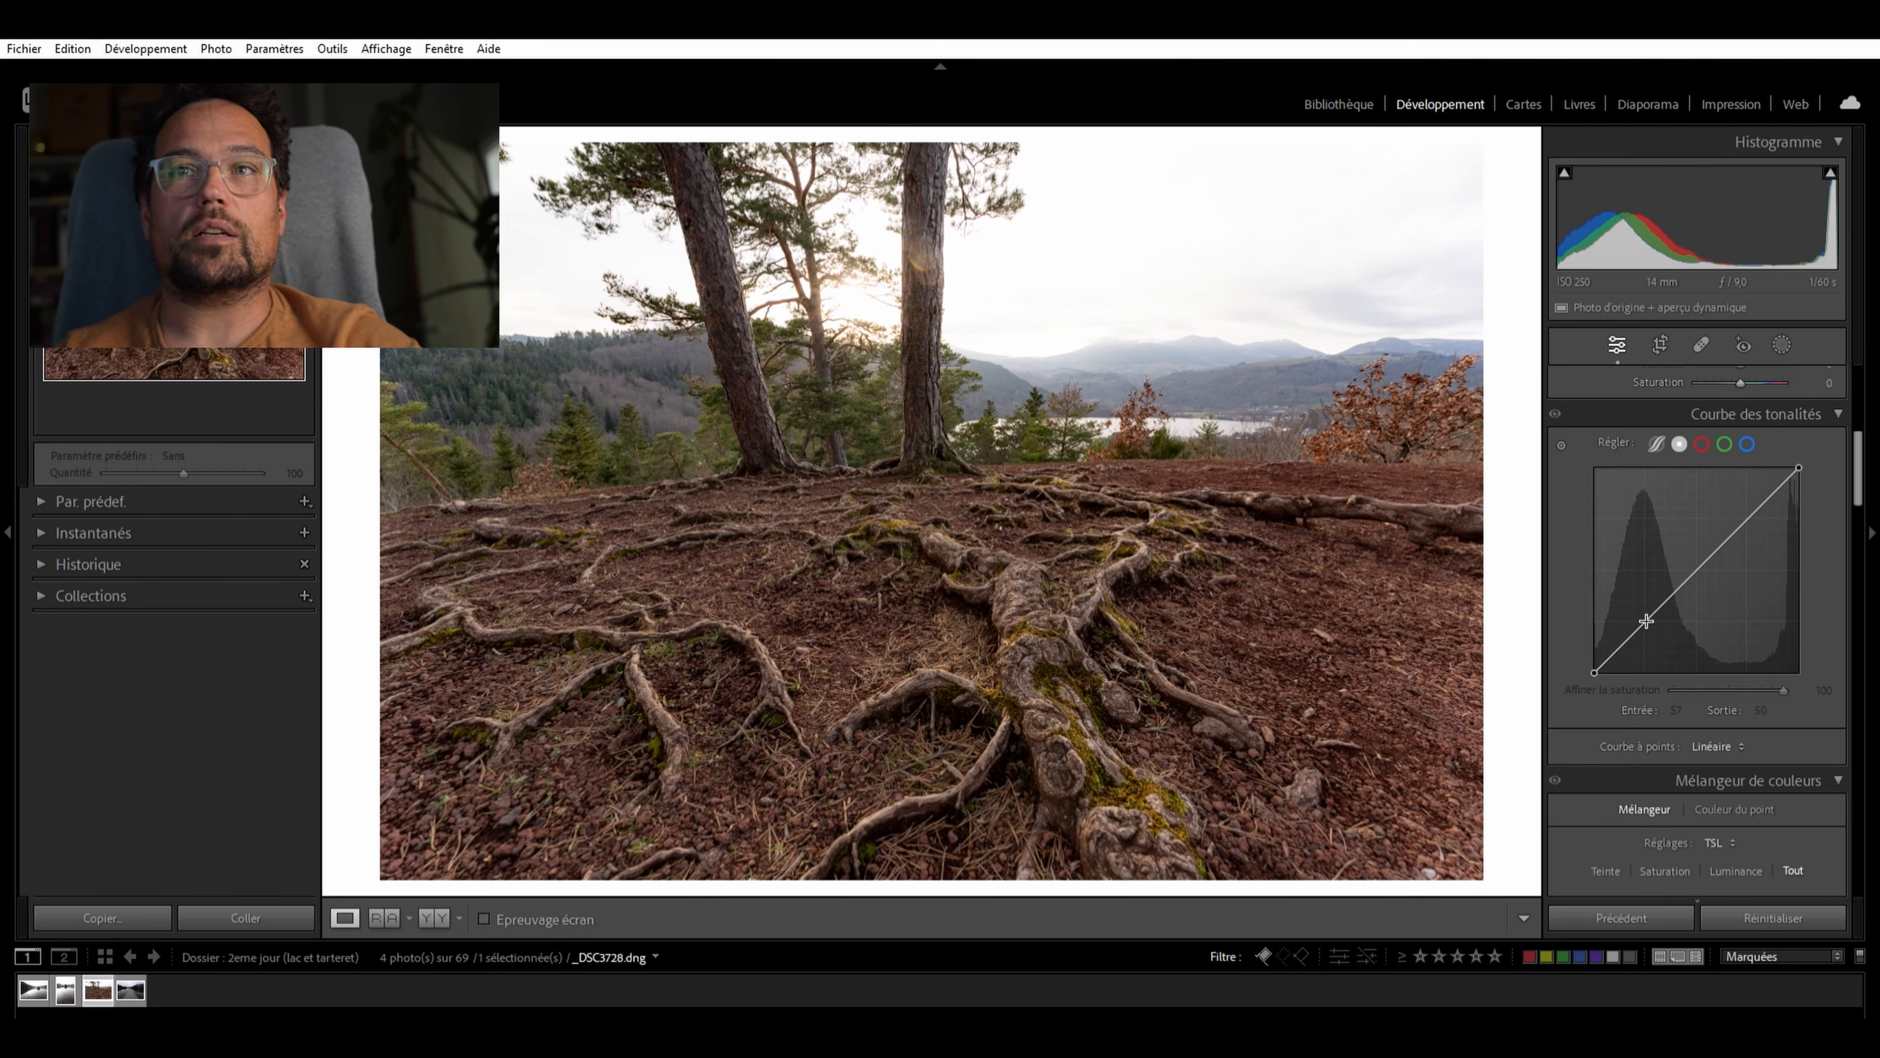
drag(1594, 671, 1594, 670)
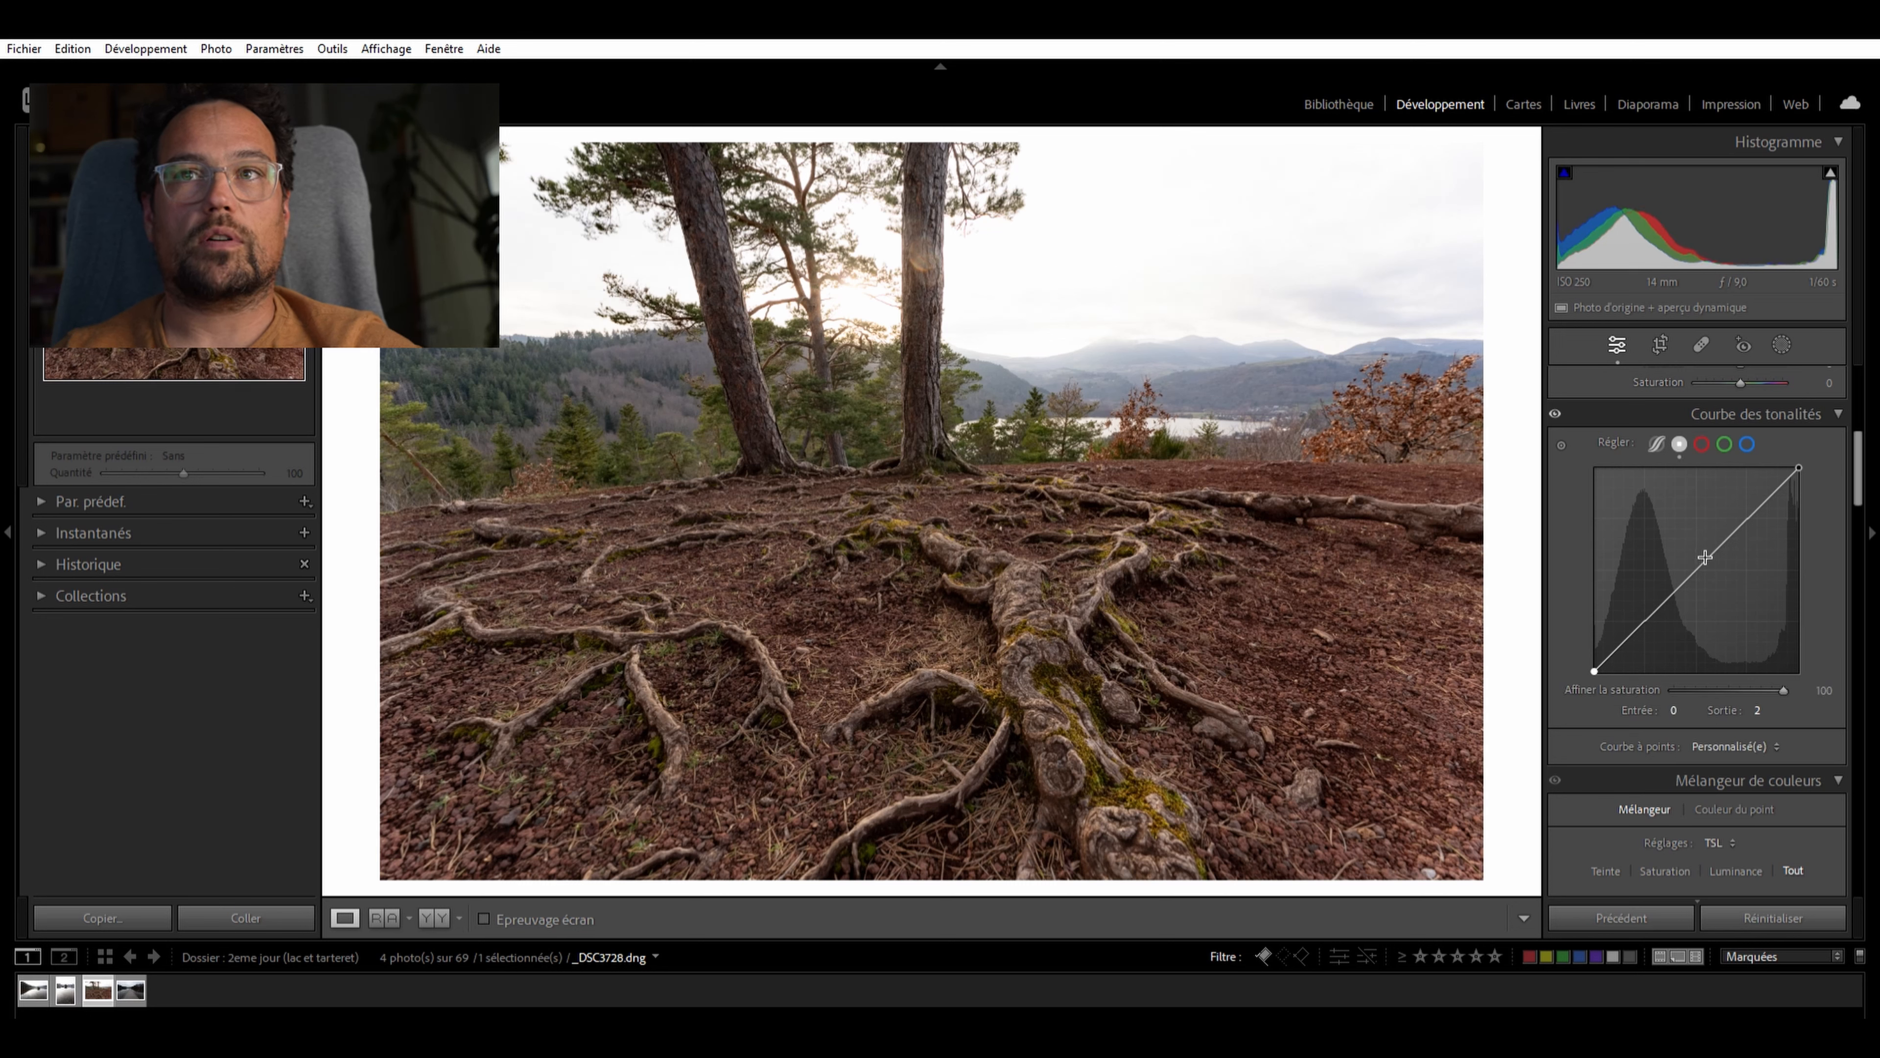
click(1695, 570)
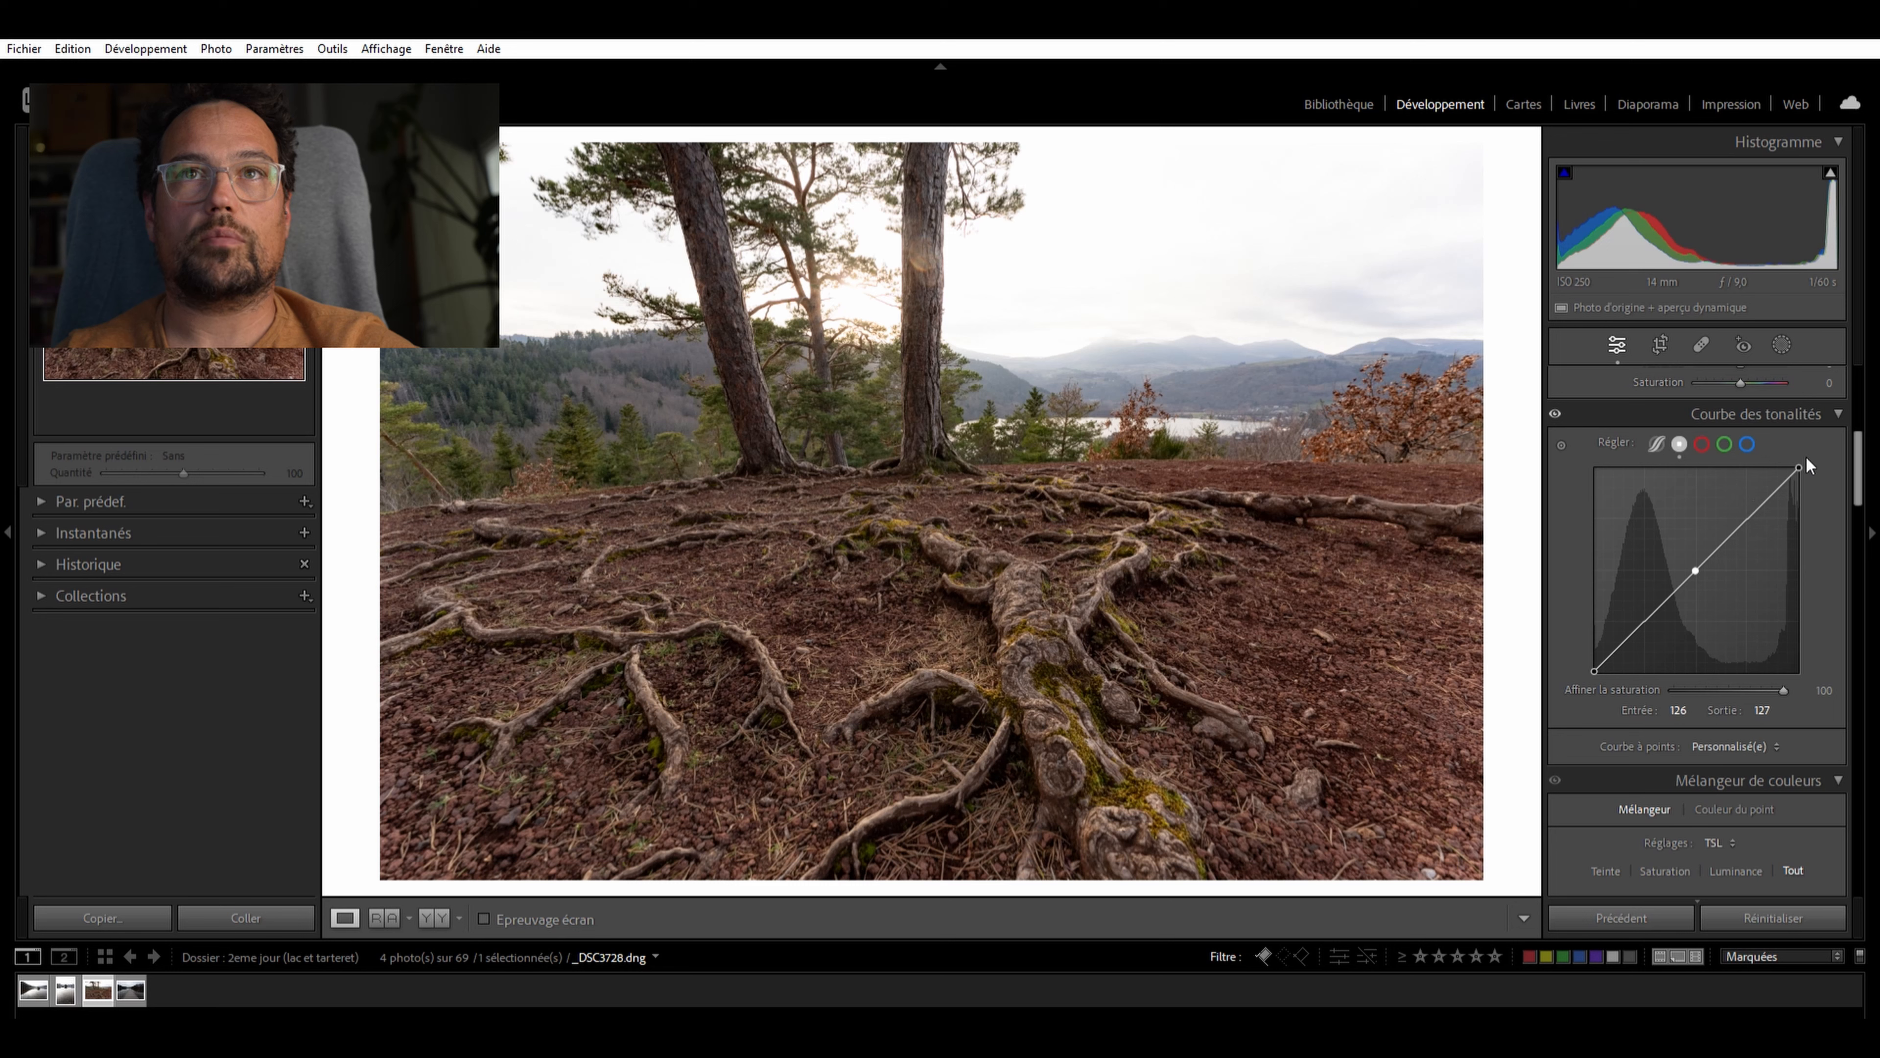
drag(1799, 469, 1818, 453)
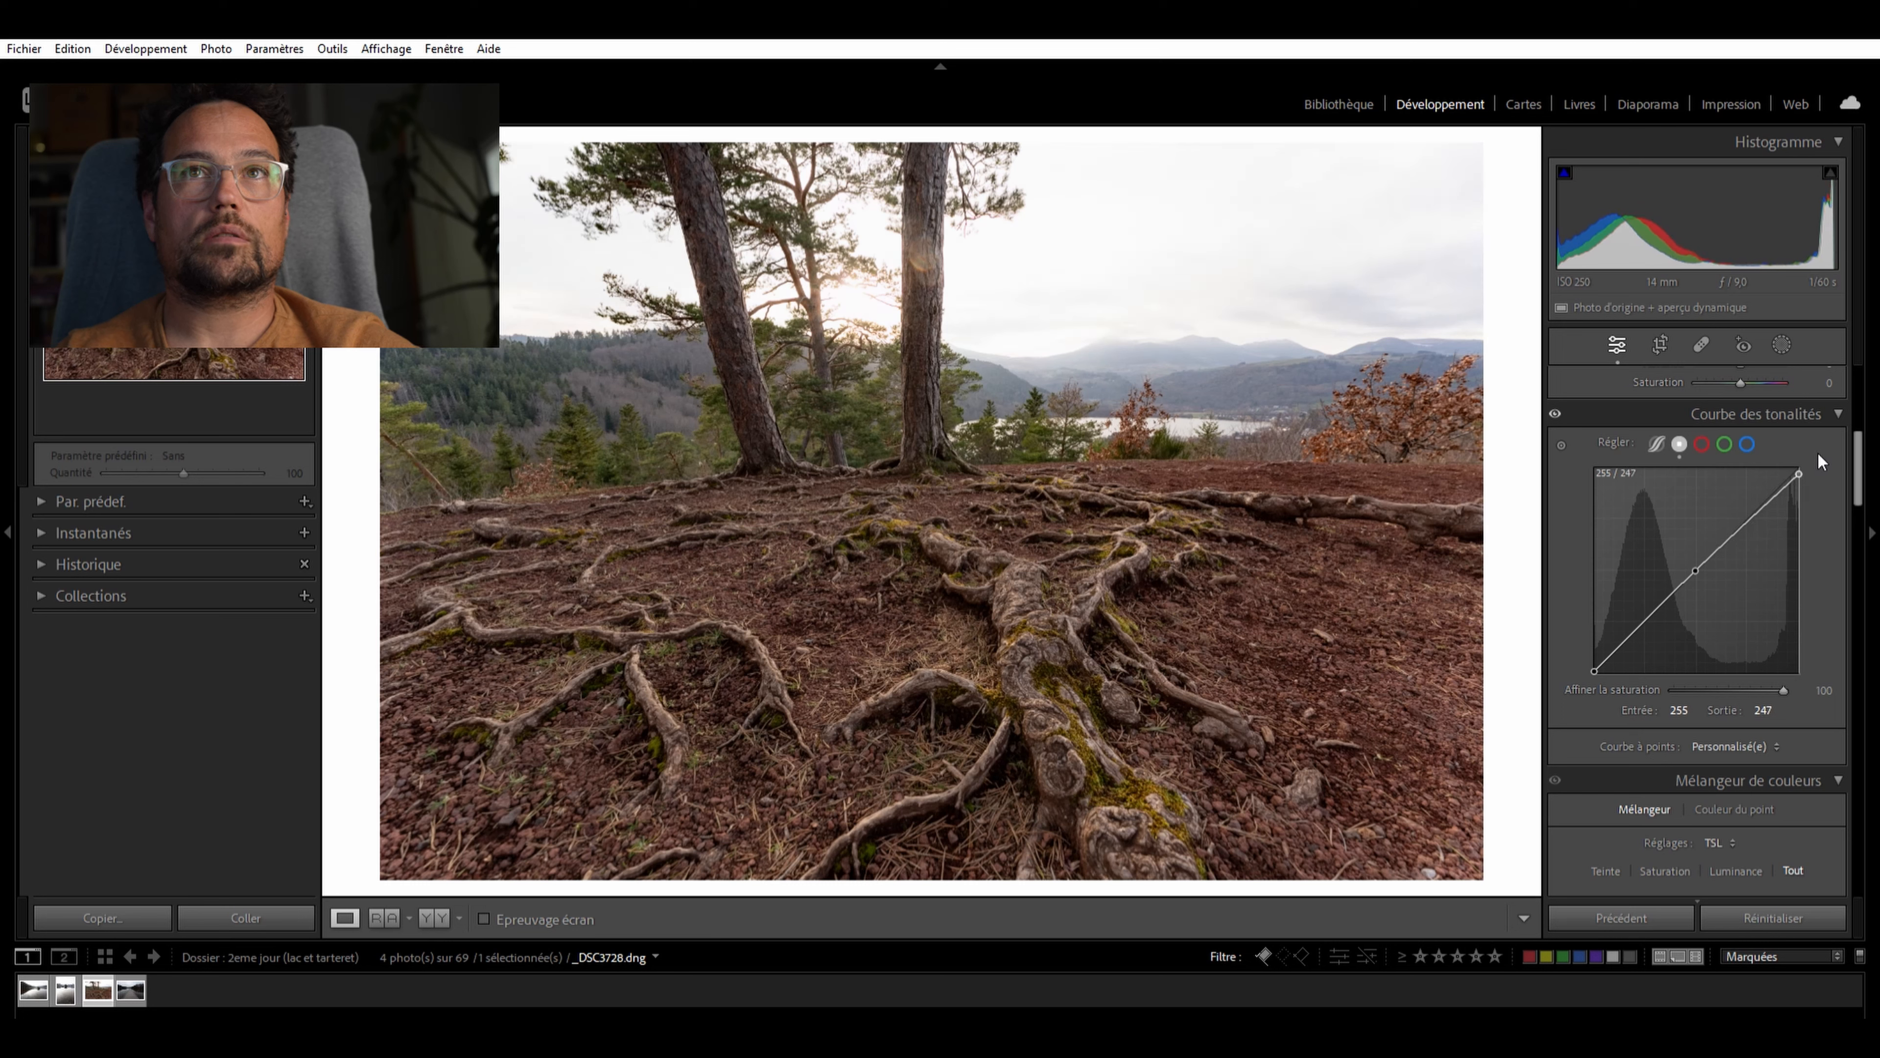
Shape a gentle S on the tone curve by lowering the shadows and setting midtones to 121/126 and highlights to 180/186
click(1647, 611)
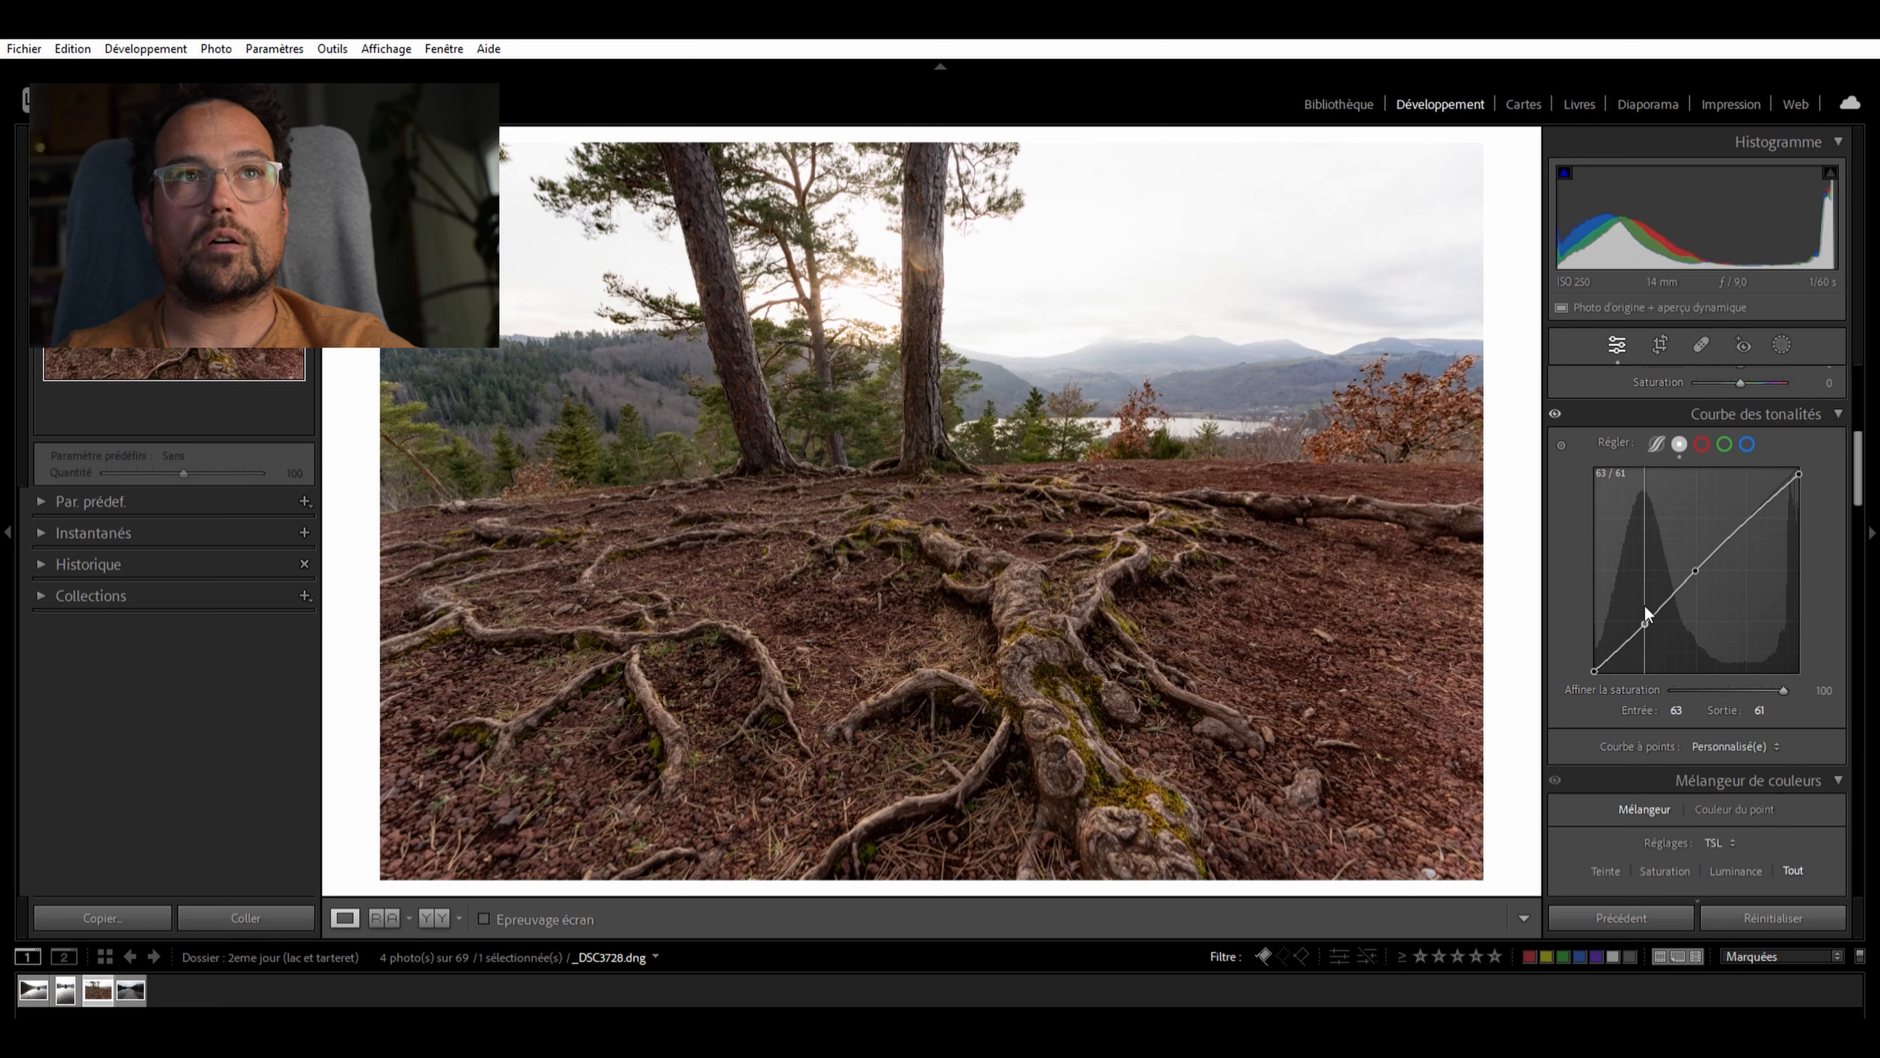
drag(1646, 607, 1644, 606)
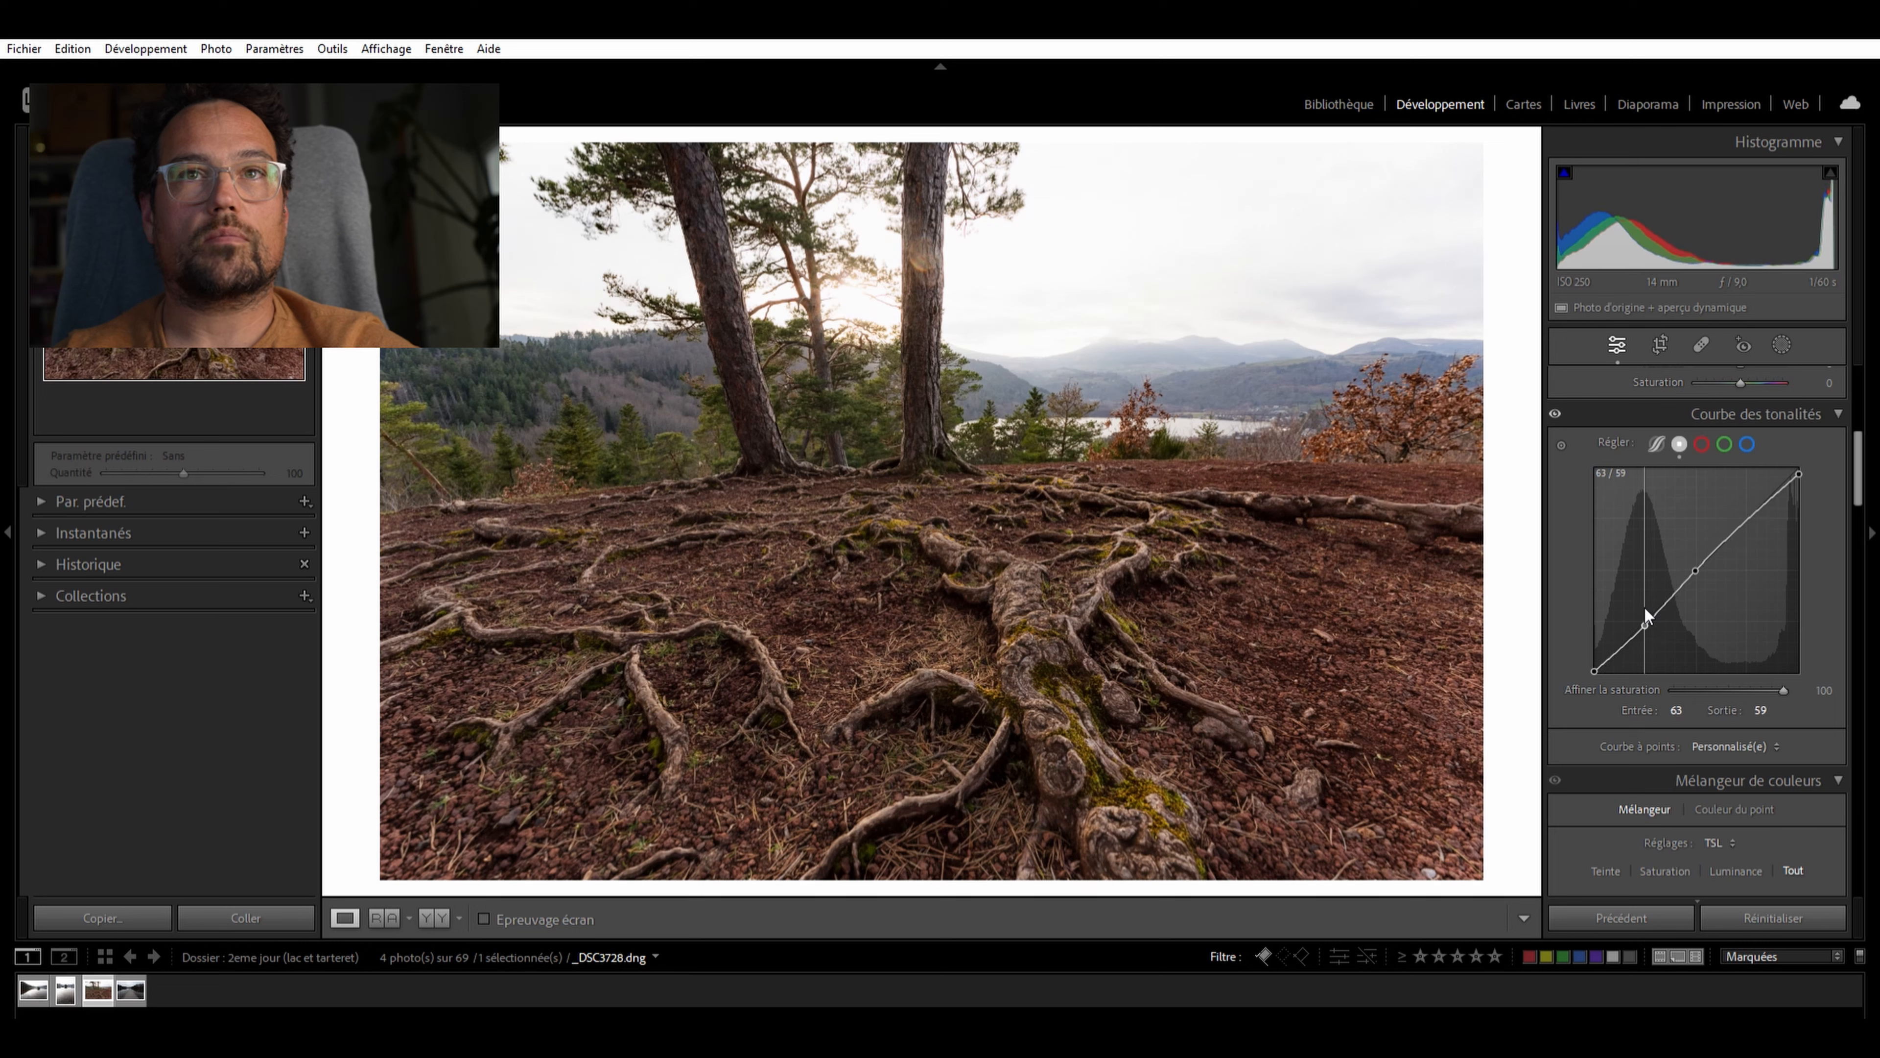
drag(1750, 499, 1744, 503)
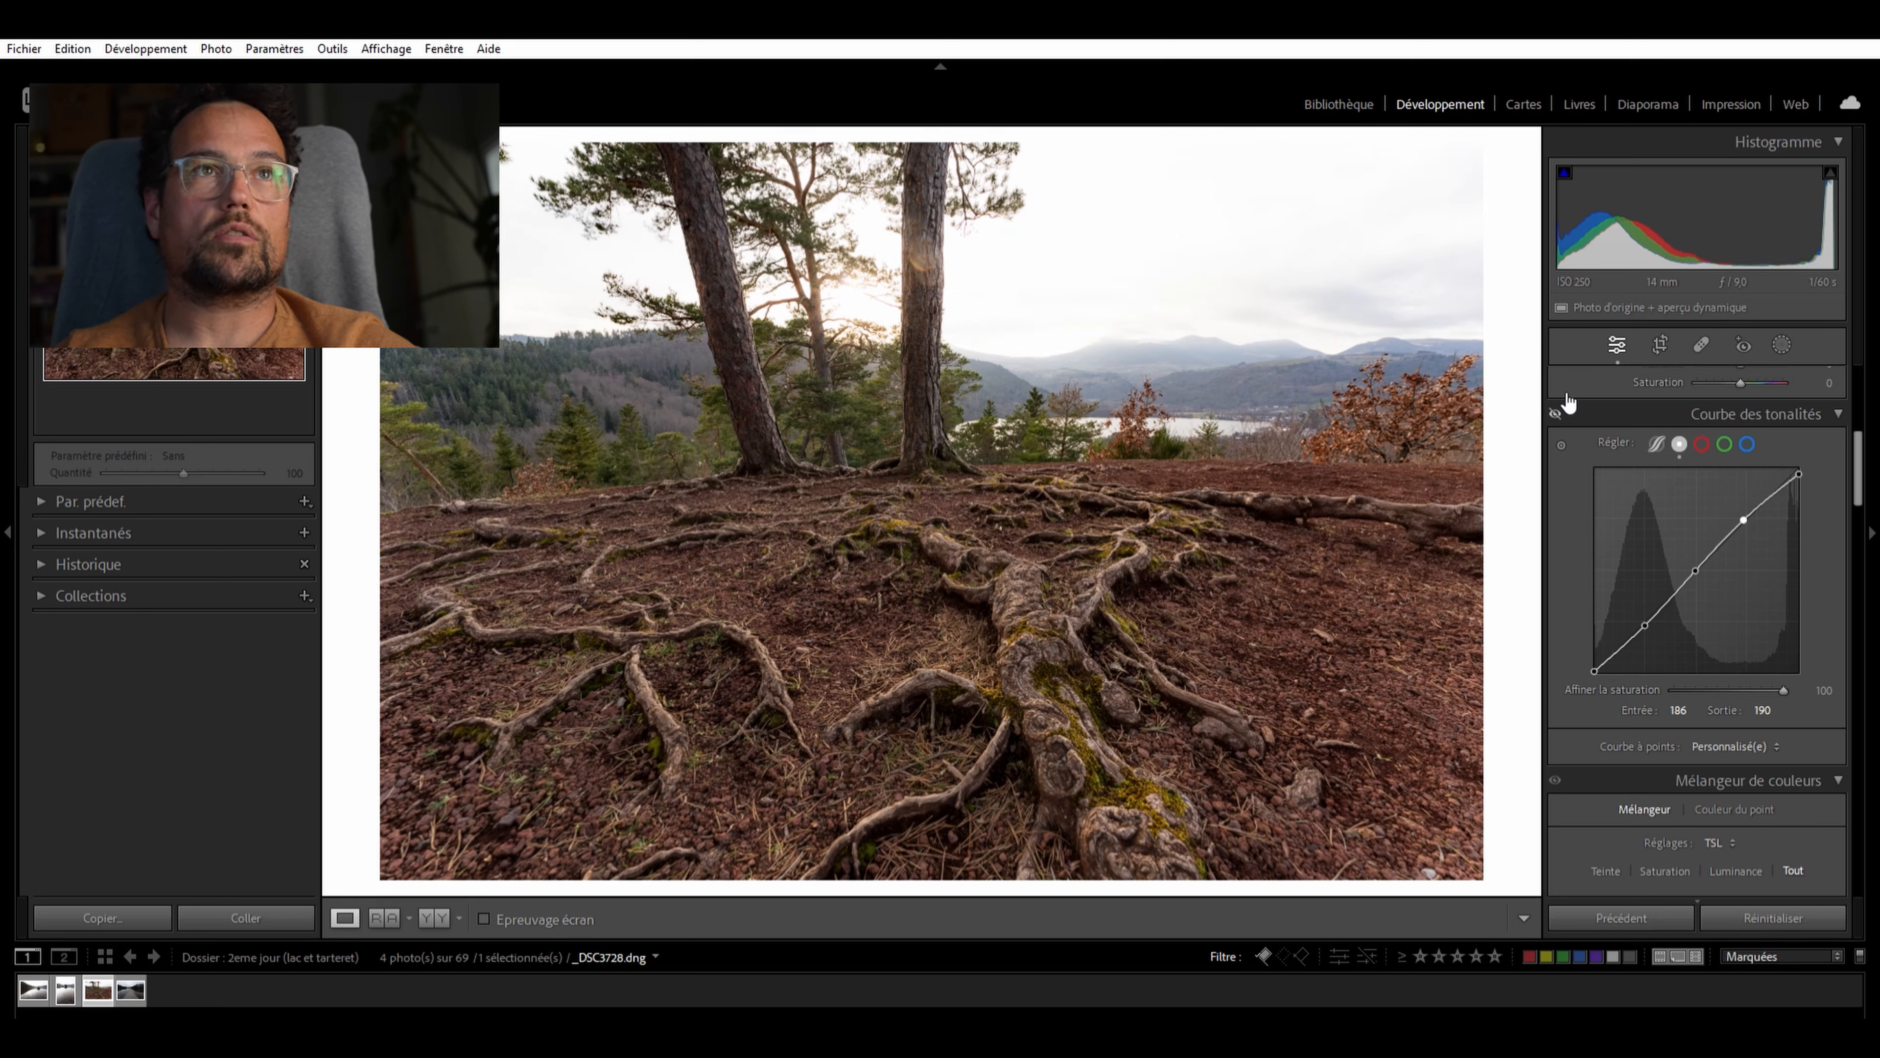
drag(1645, 607, 1649, 609)
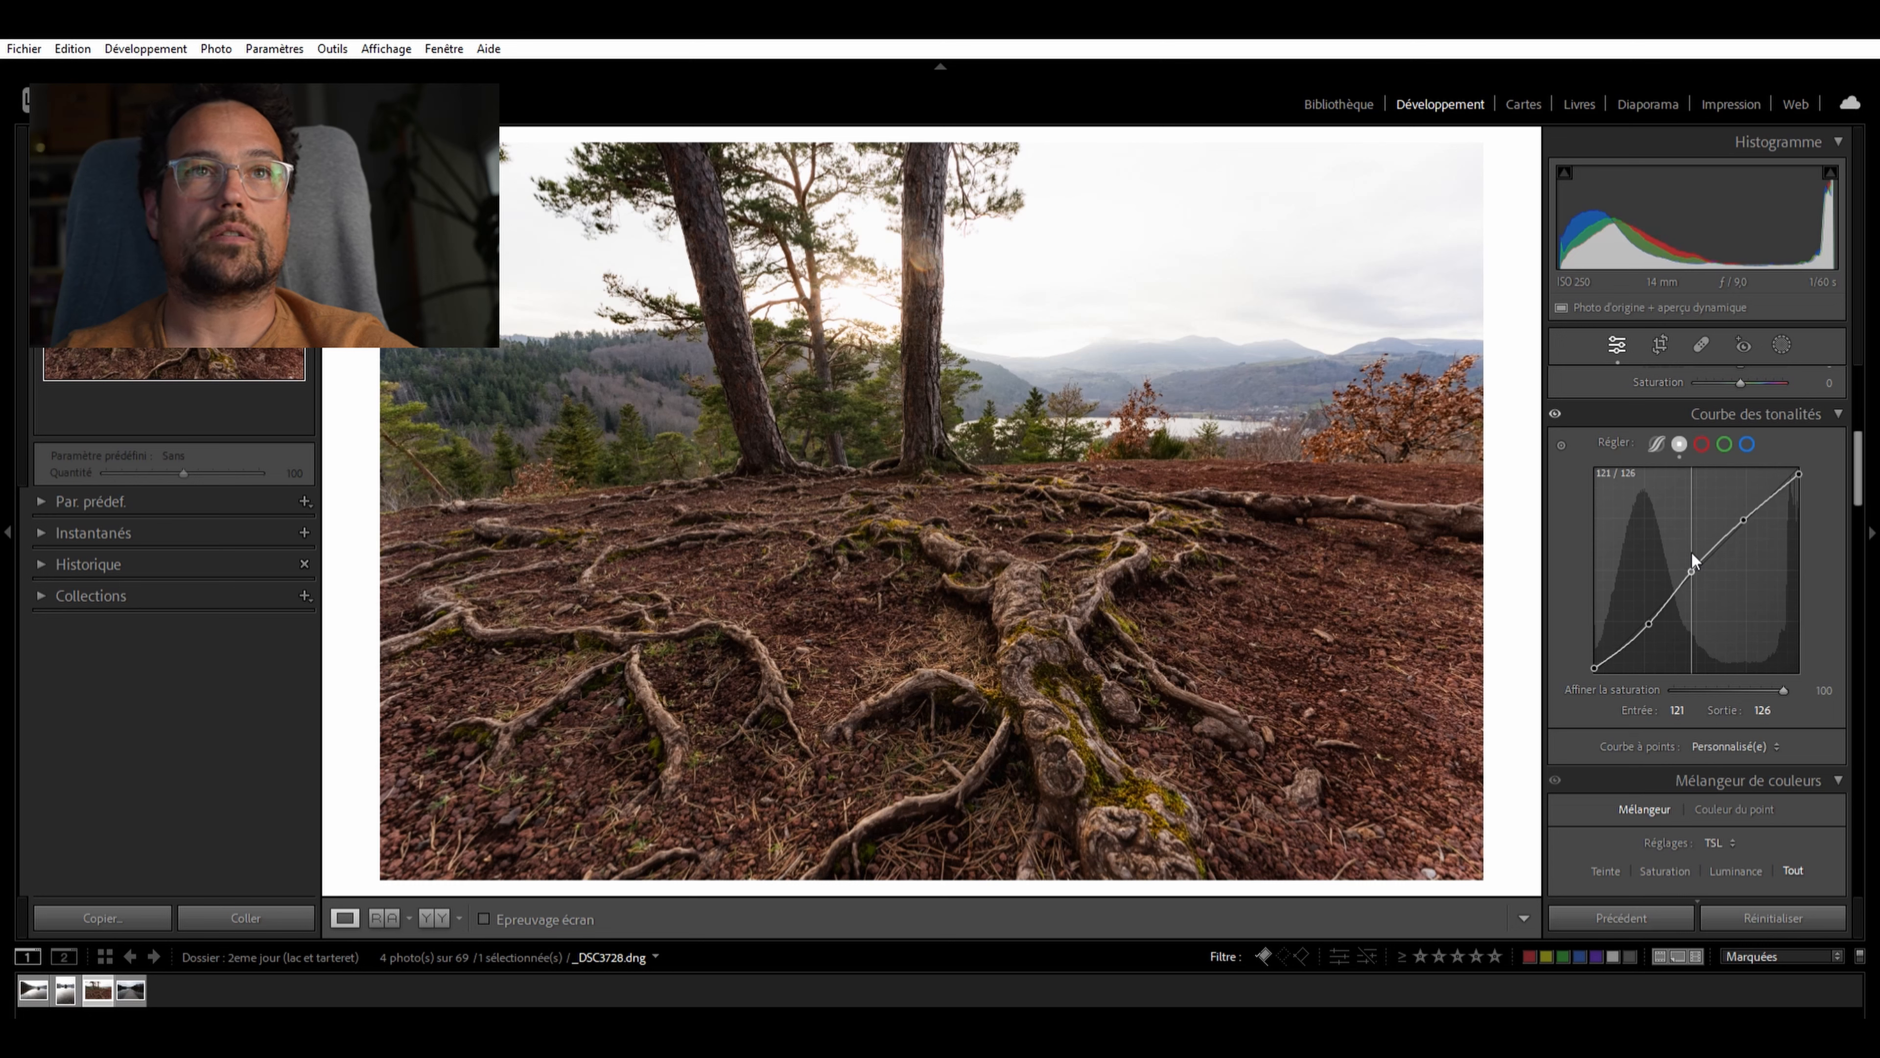
drag(1692, 553, 1692, 551)
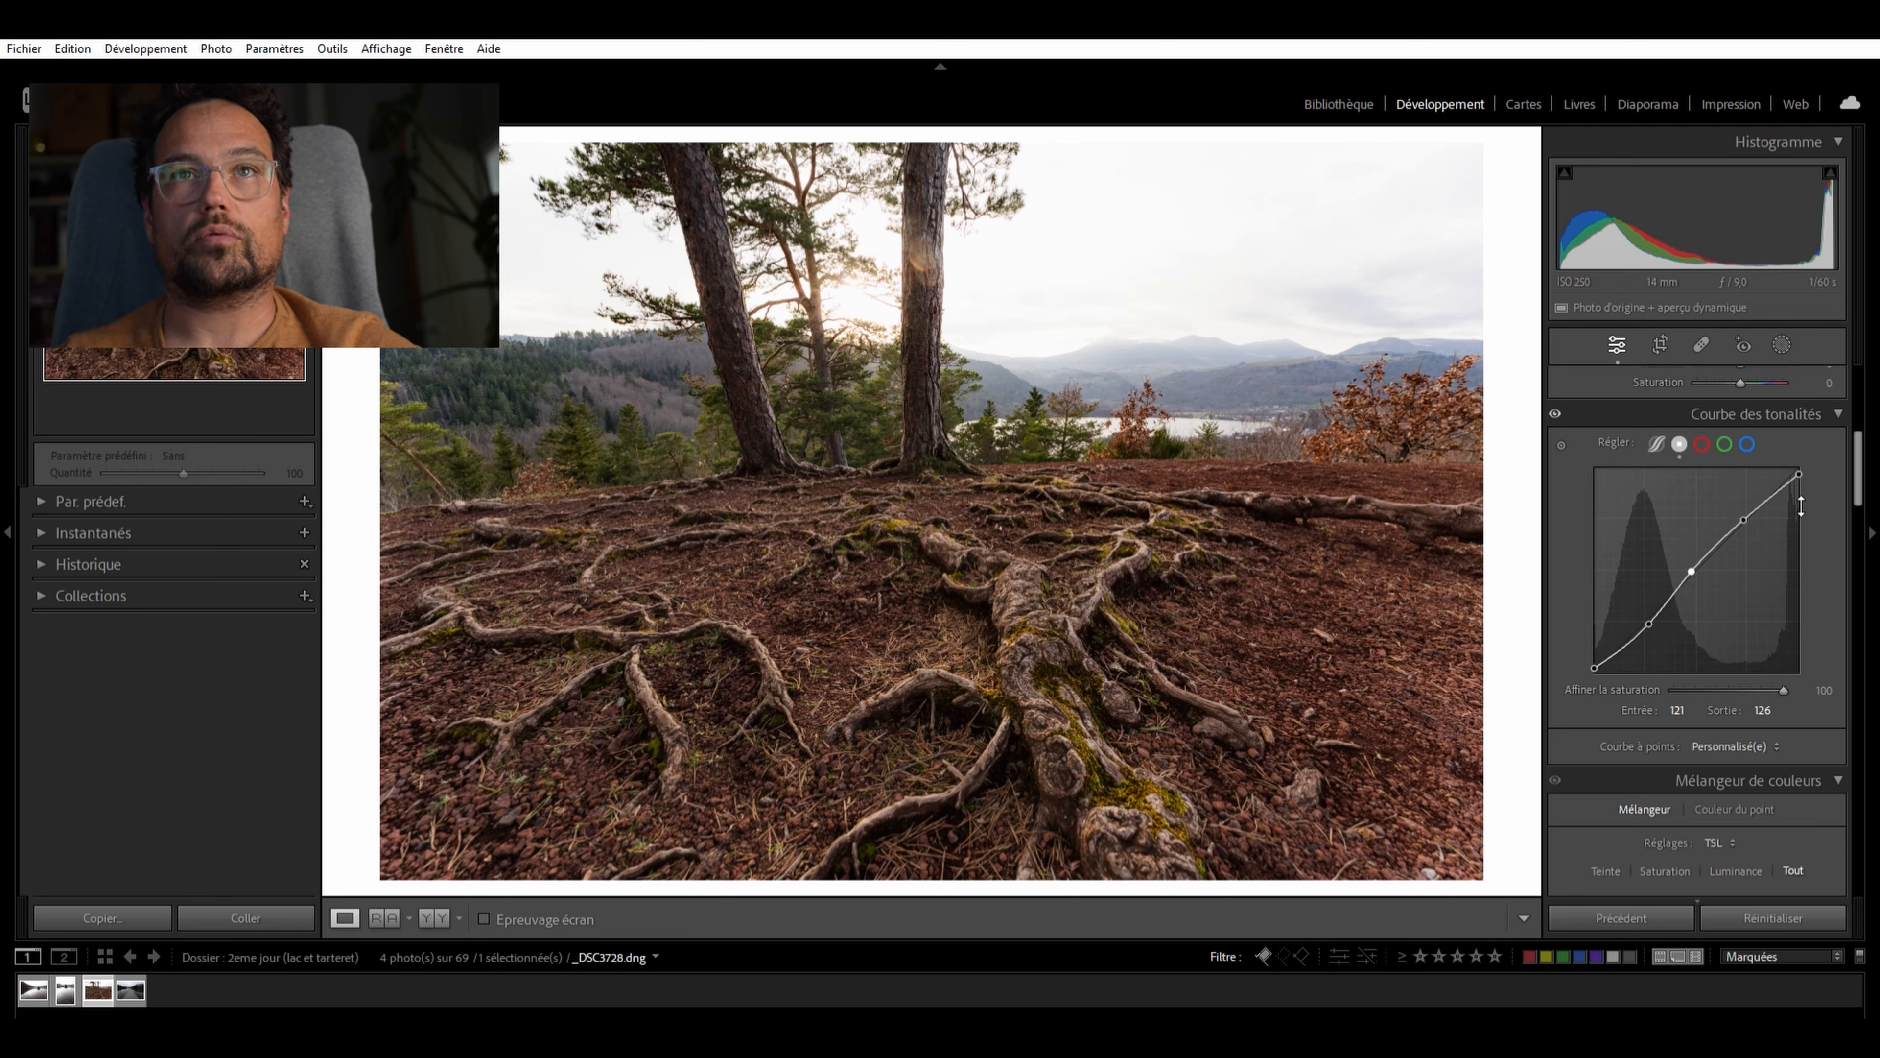
drag(1743, 501, 1740, 505)
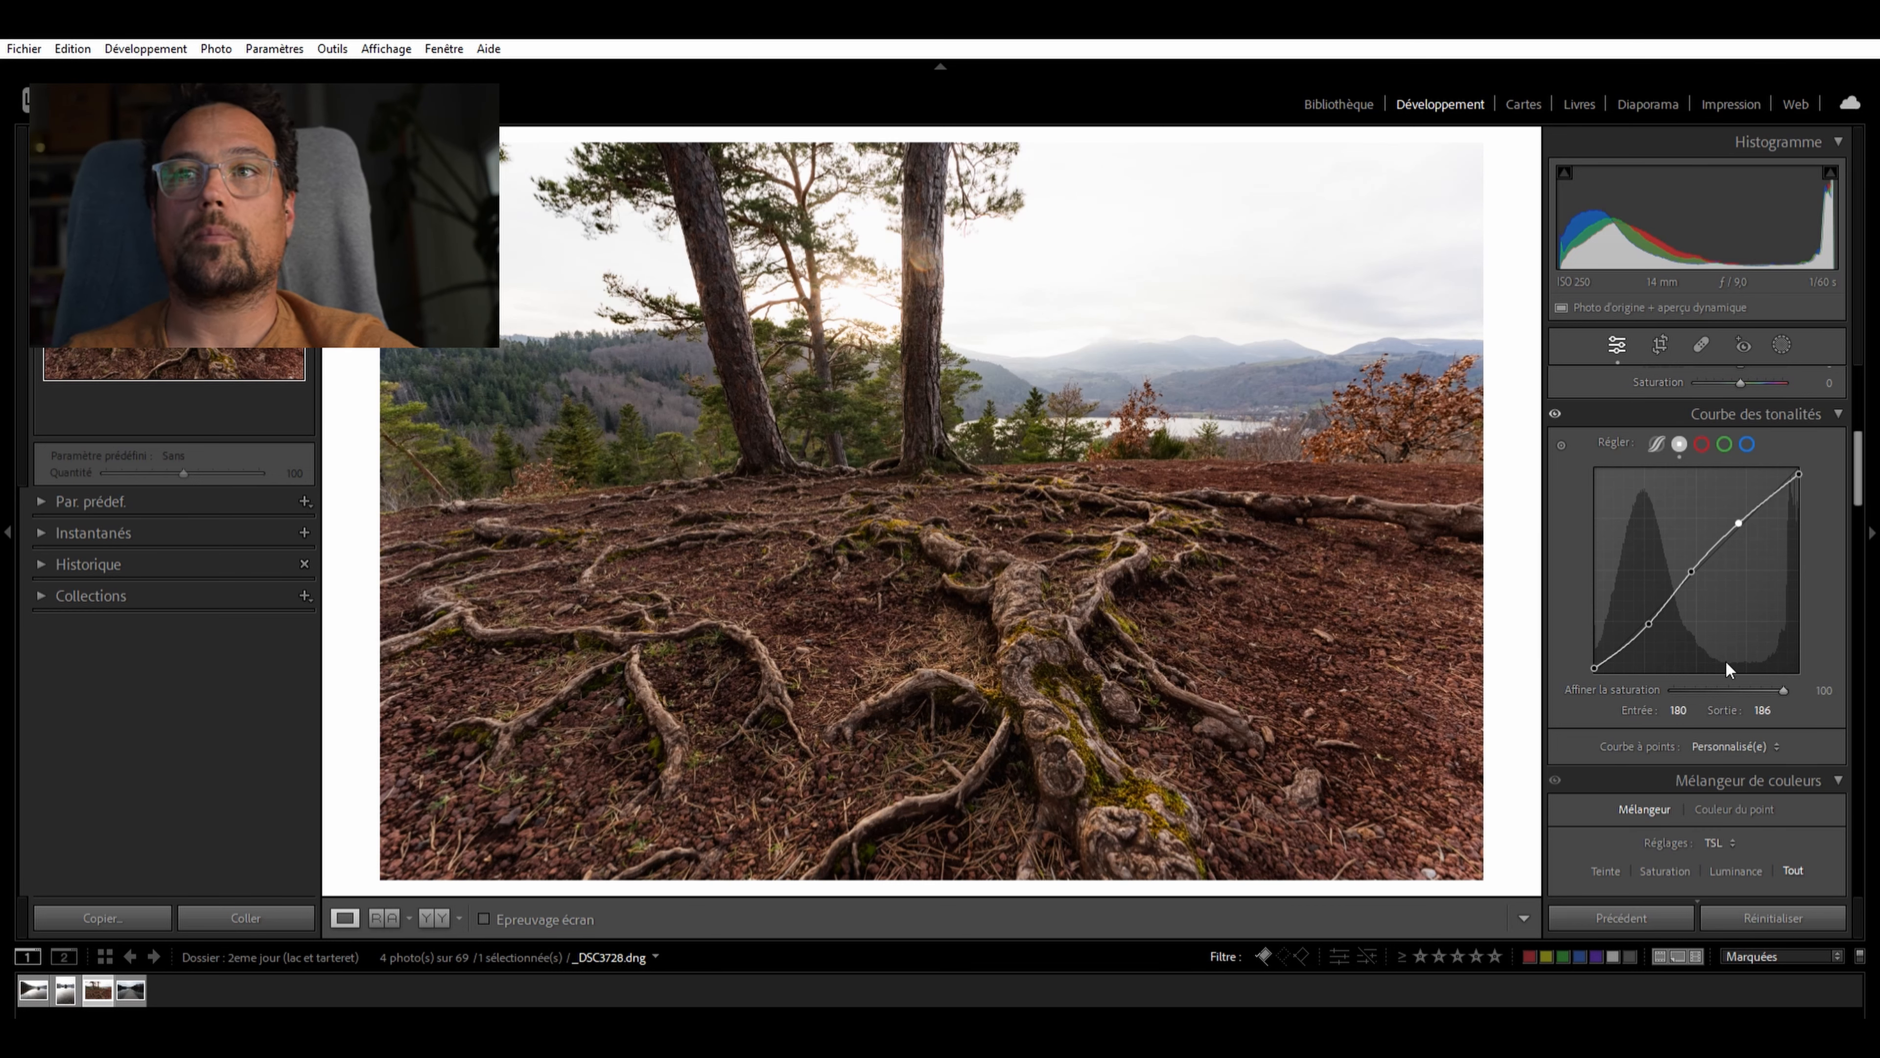
Compare the photo with and without the basic adjustments and the tone curve
scroll(1724, 660, down, 5)
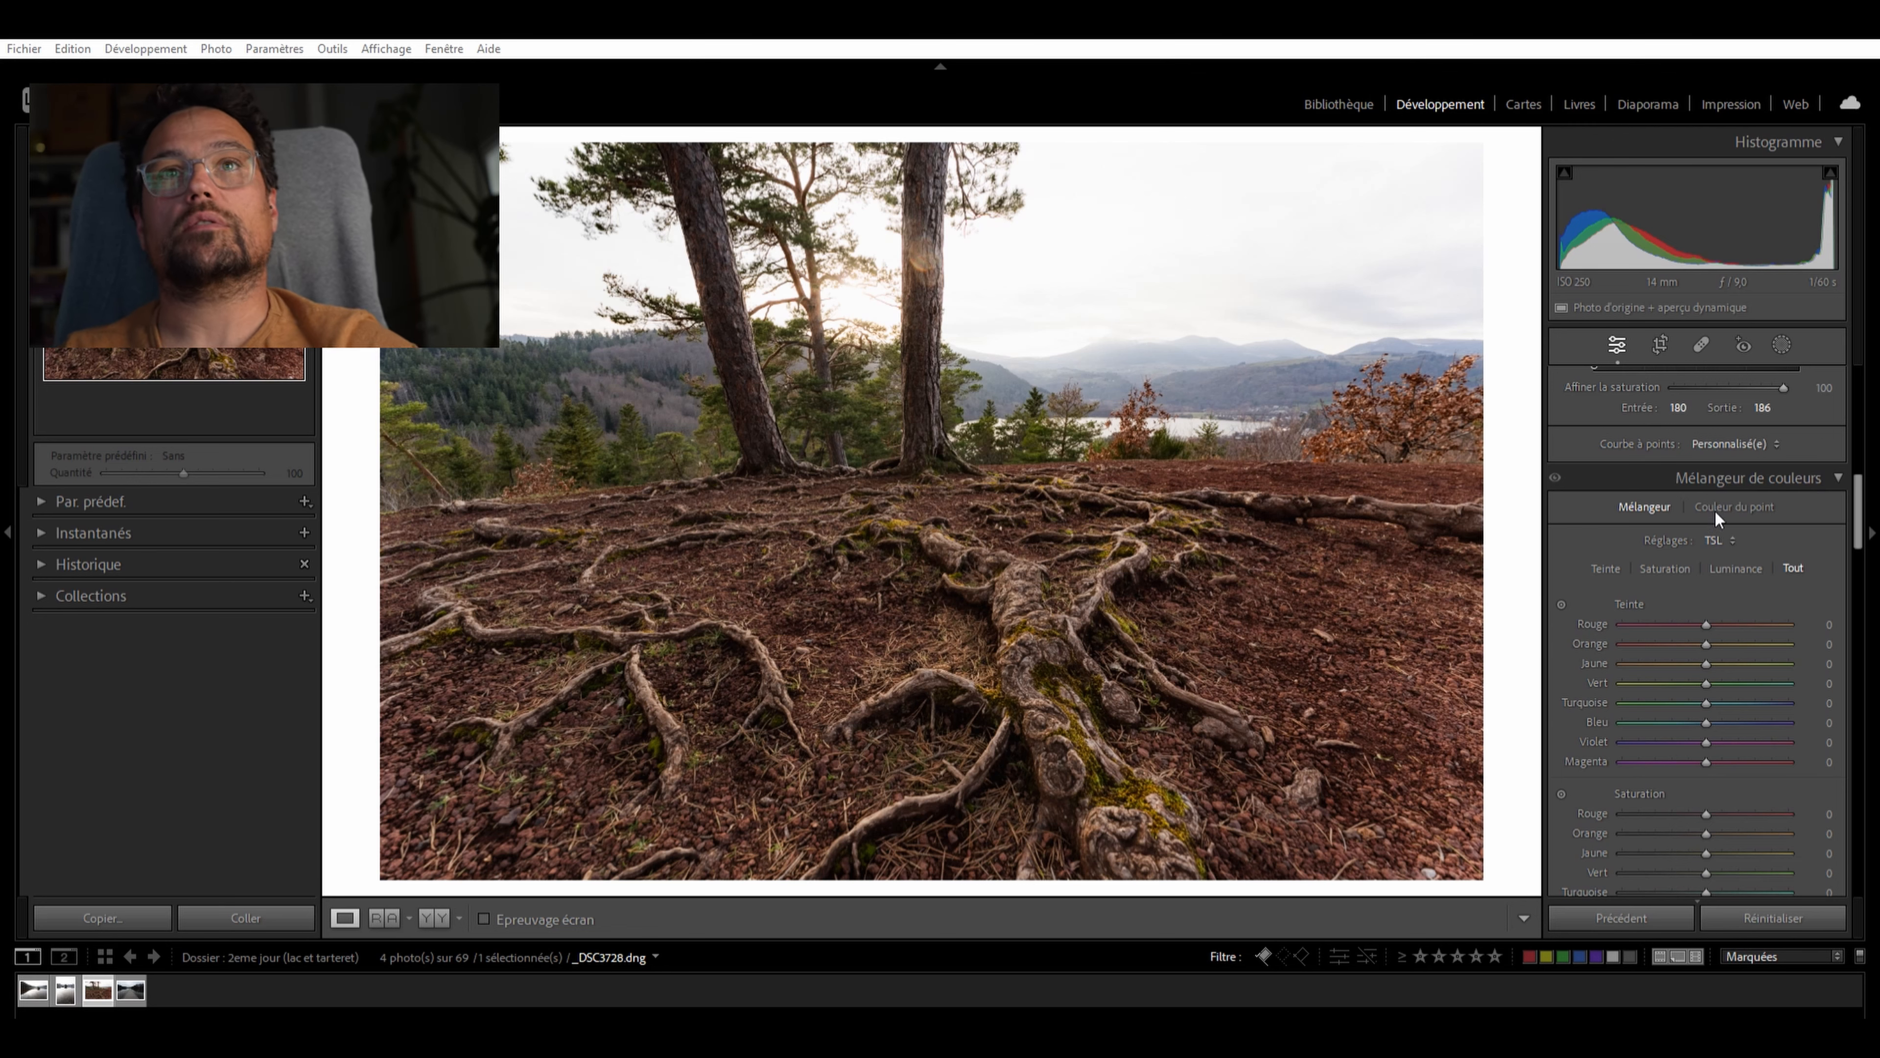
scroll(1715, 510, up, 10)
click(1557, 376)
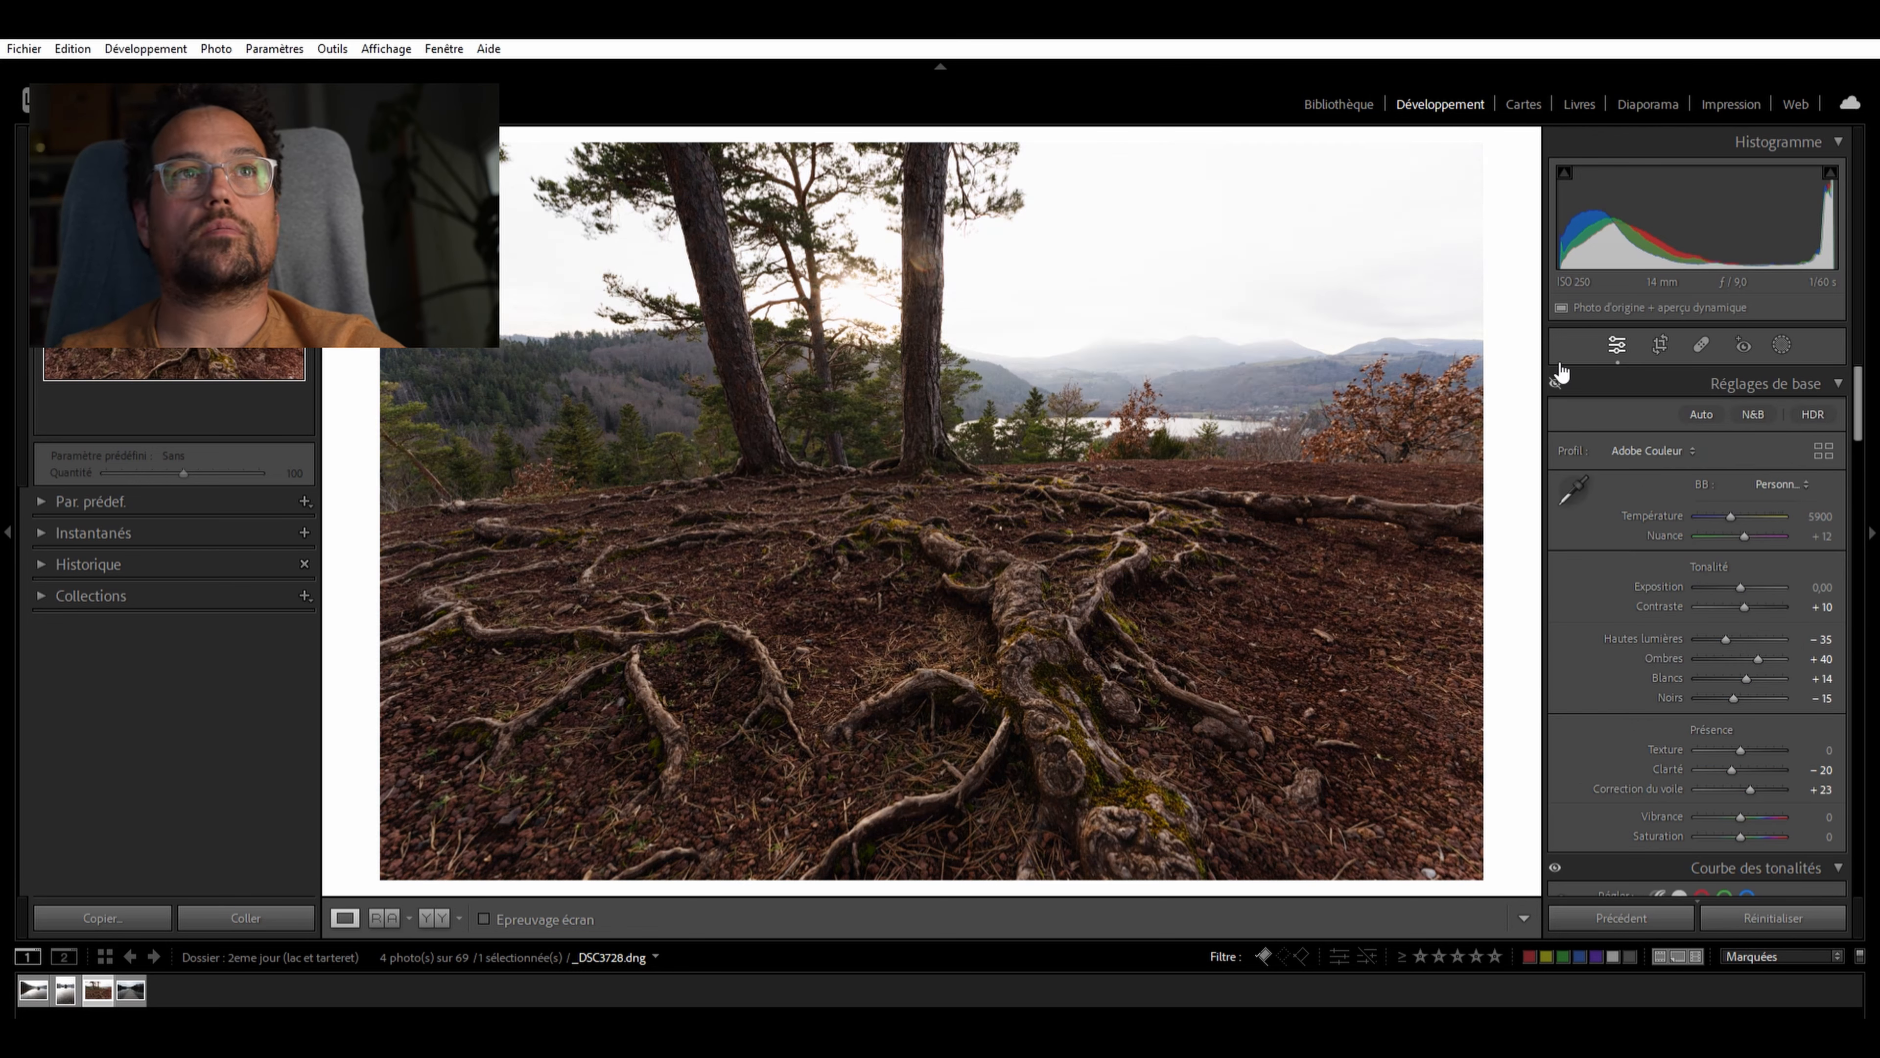
click(1557, 378)
scroll(1641, 482, down, 5)
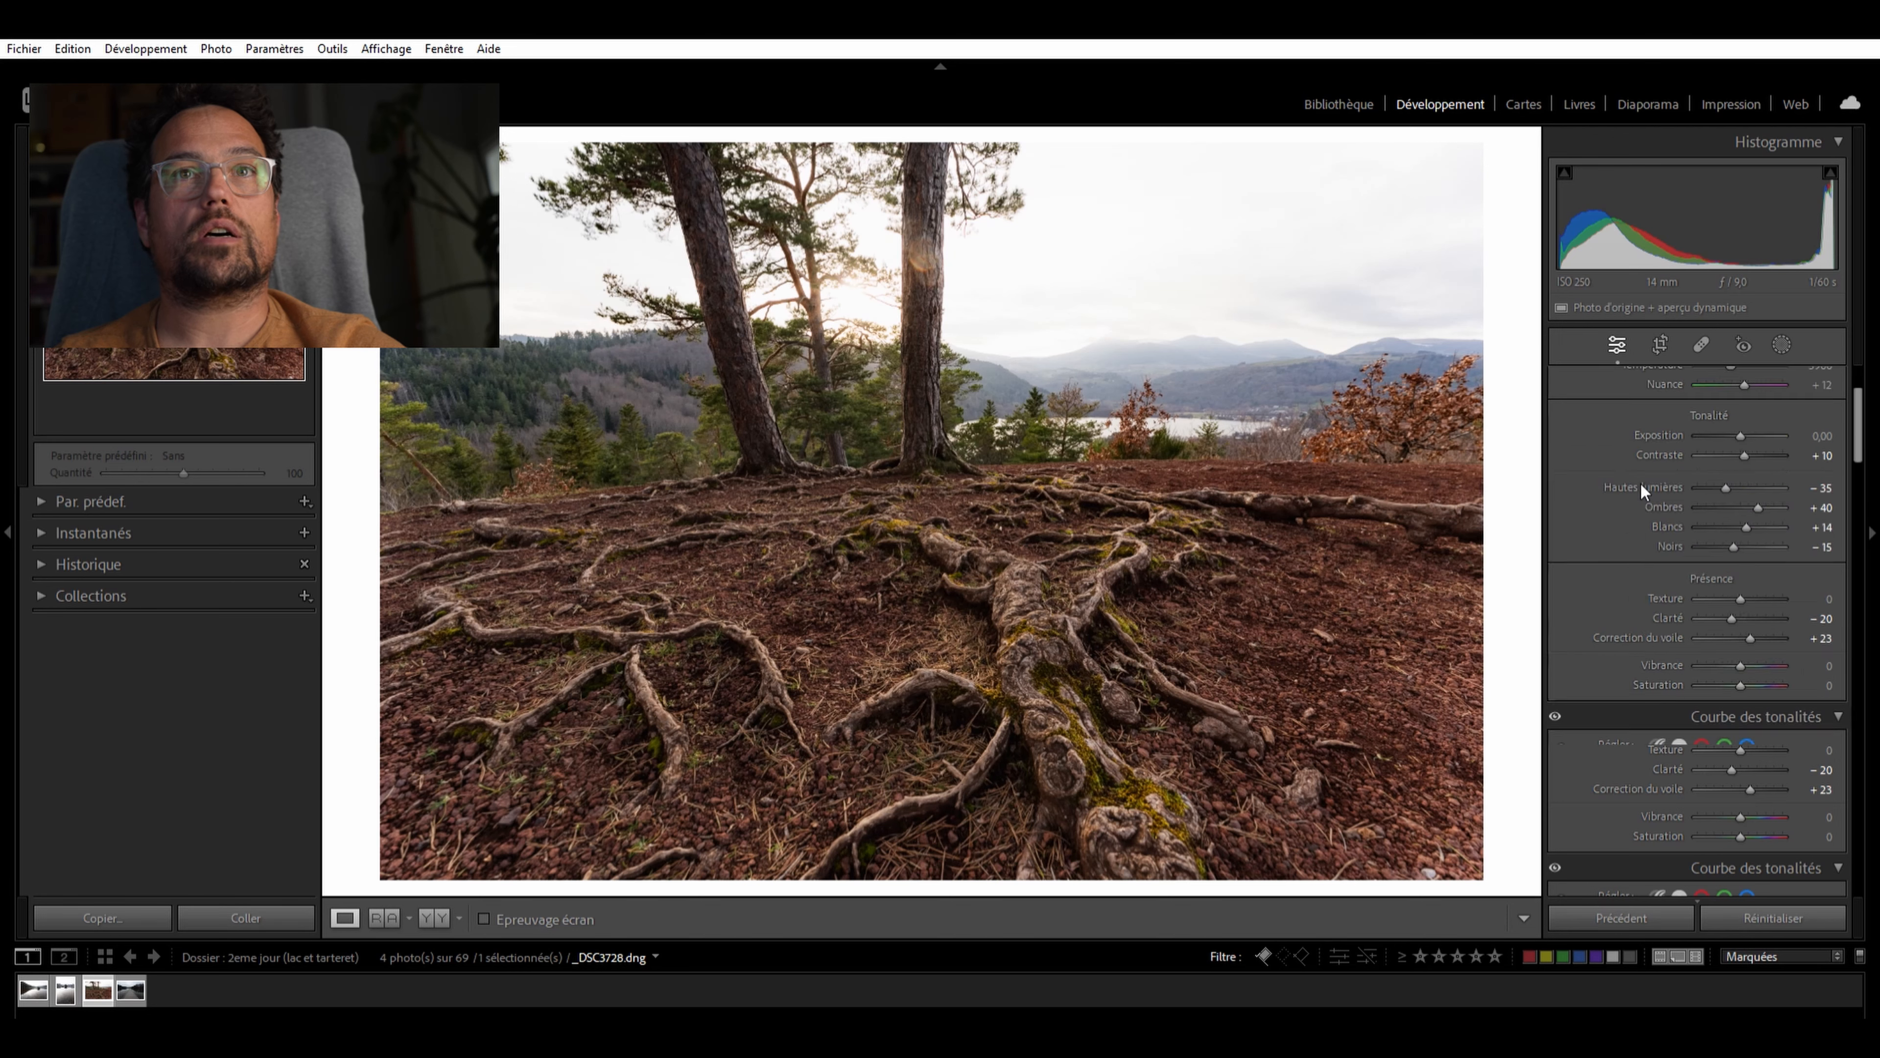
click(1558, 562)
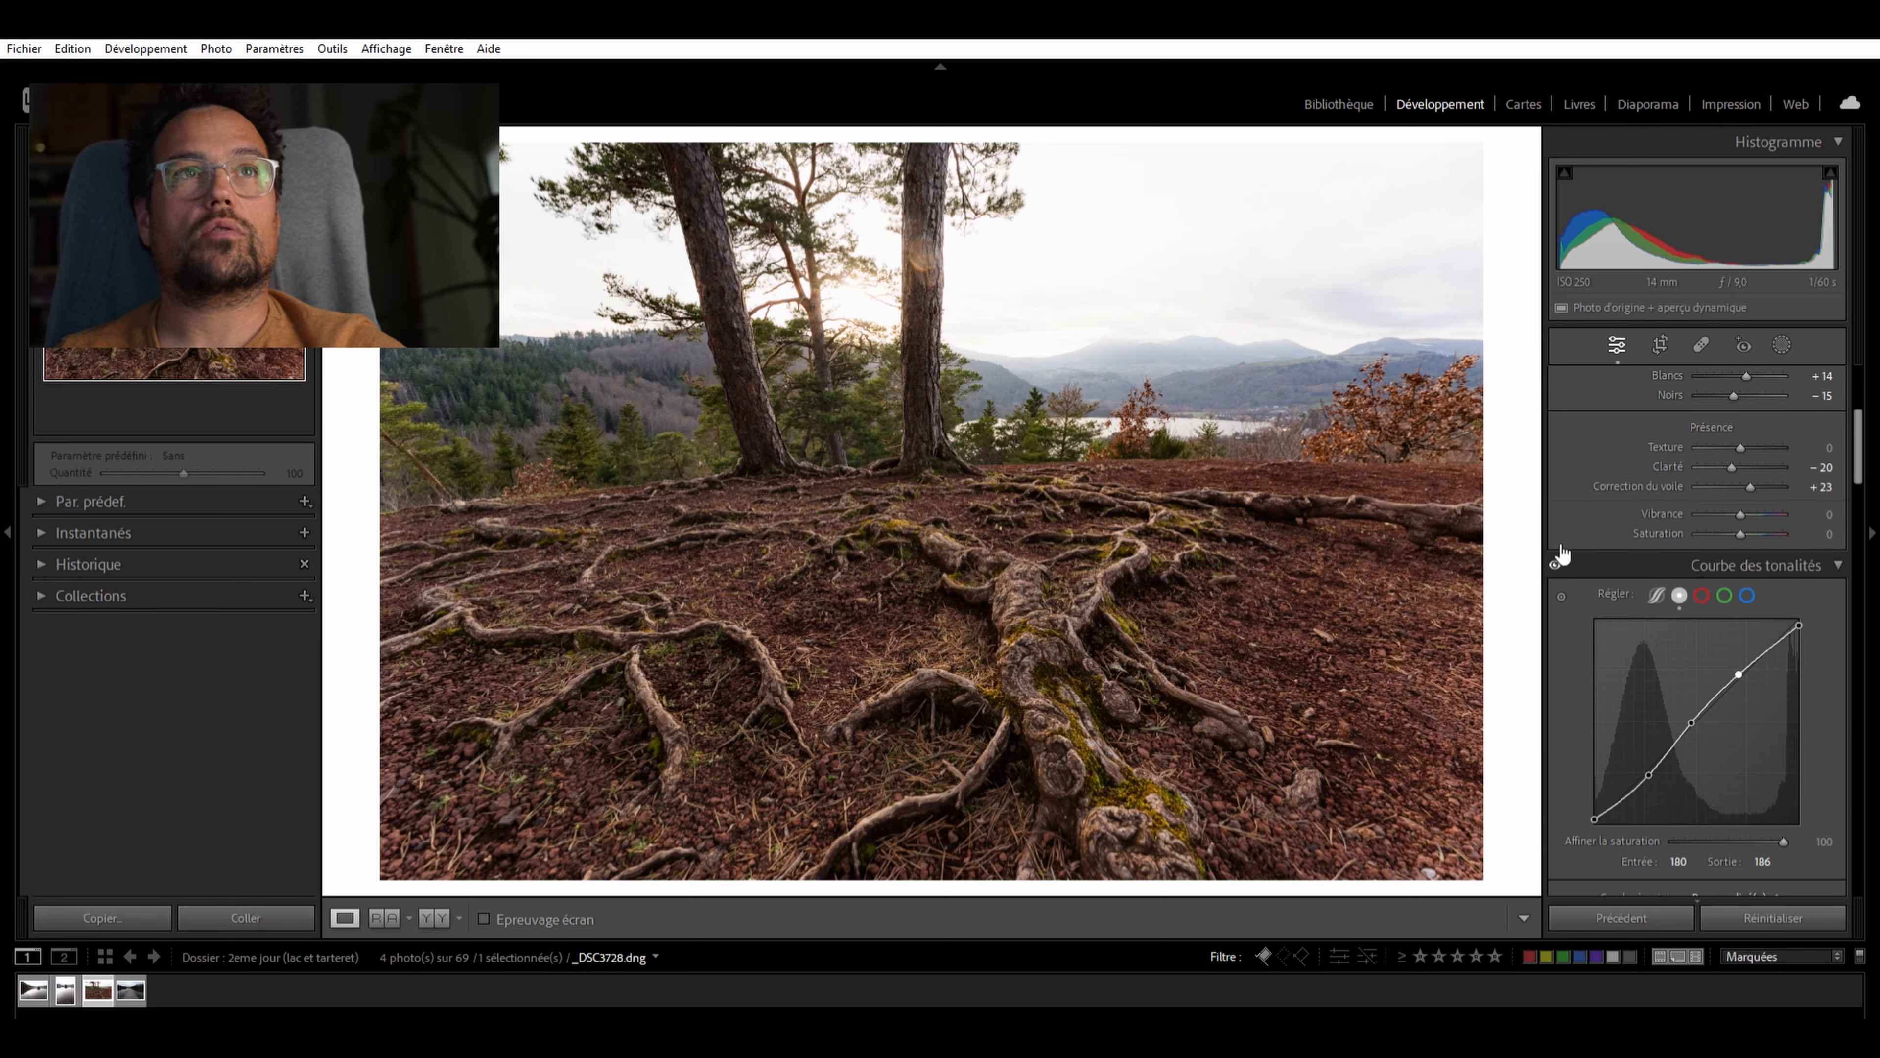
Try shifting the red hue (Rouge) to -33 in the color mixer, and undo it
scroll(1664, 573, down, 10)
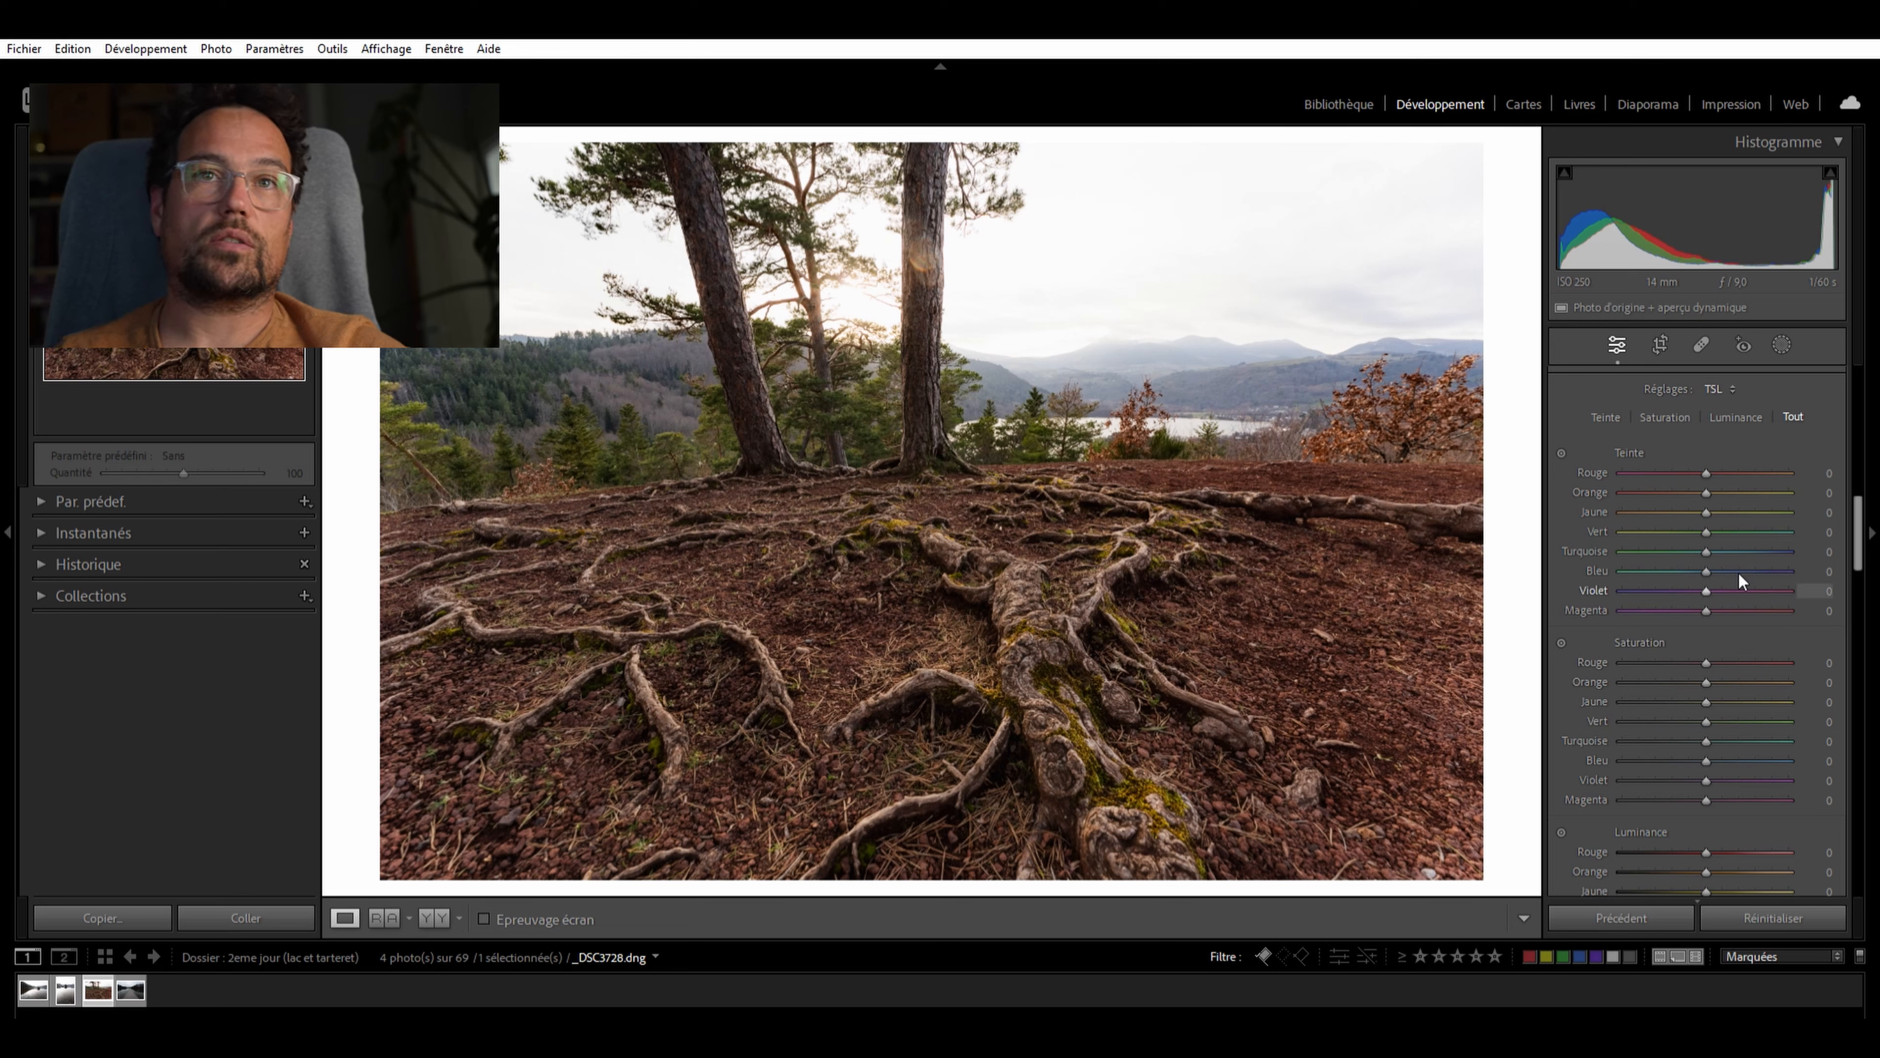
scroll(1730, 565, down, 2)
scroll(1727, 566, up, 2)
scroll(1726, 567, down, 2)
scroll(1727, 569, up, 2)
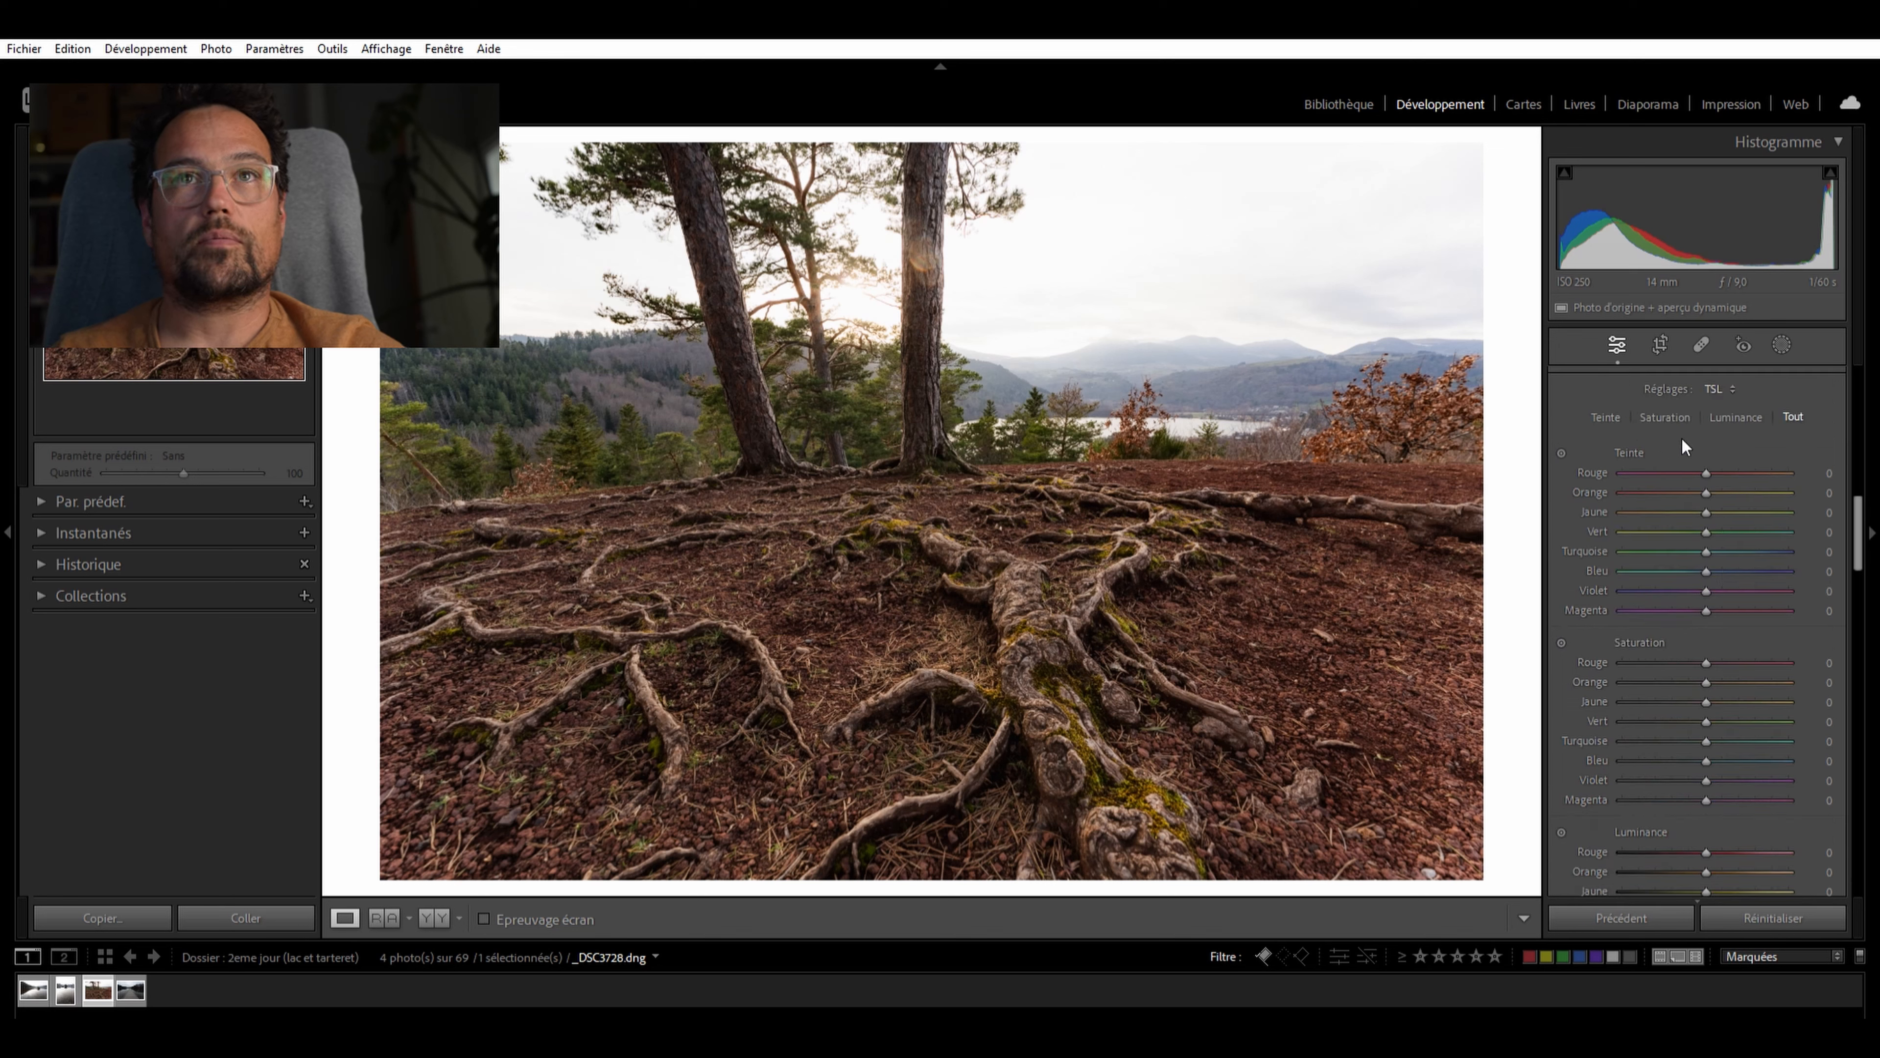
drag(1695, 469, 1686, 465)
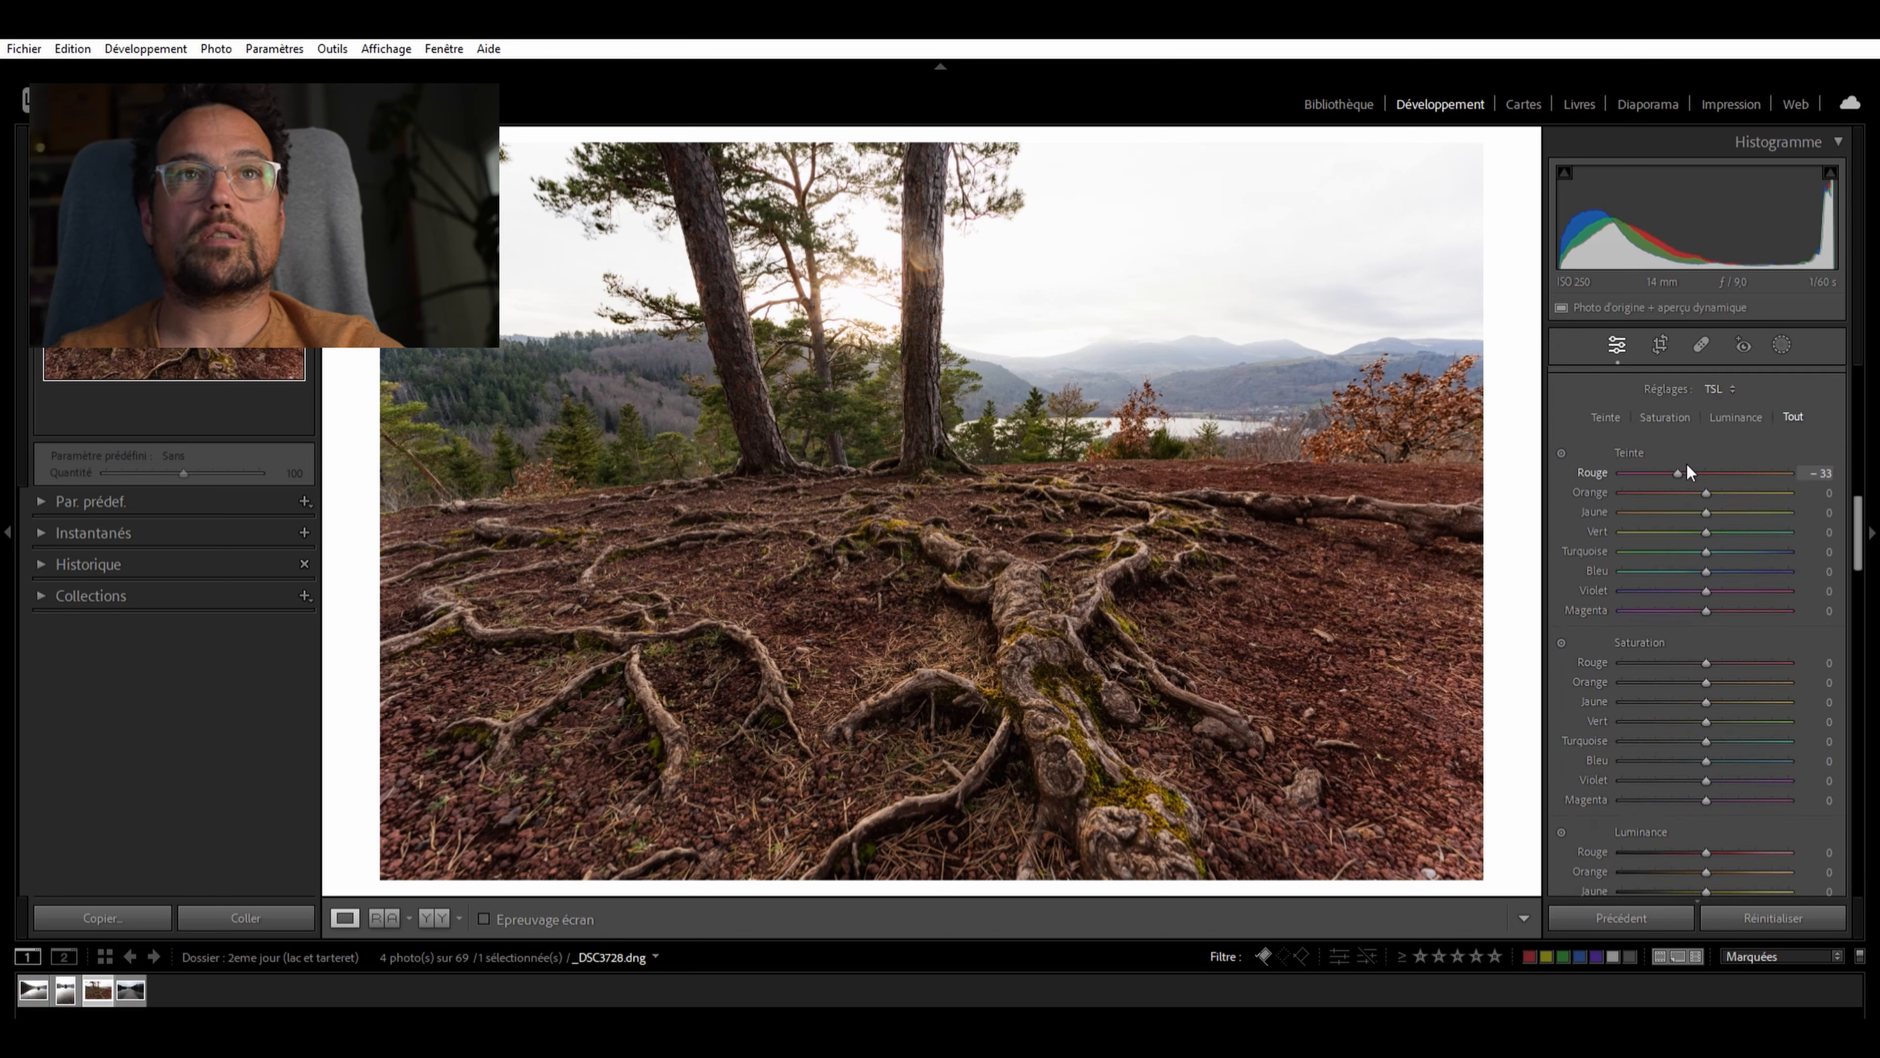
key(ctrl+z)
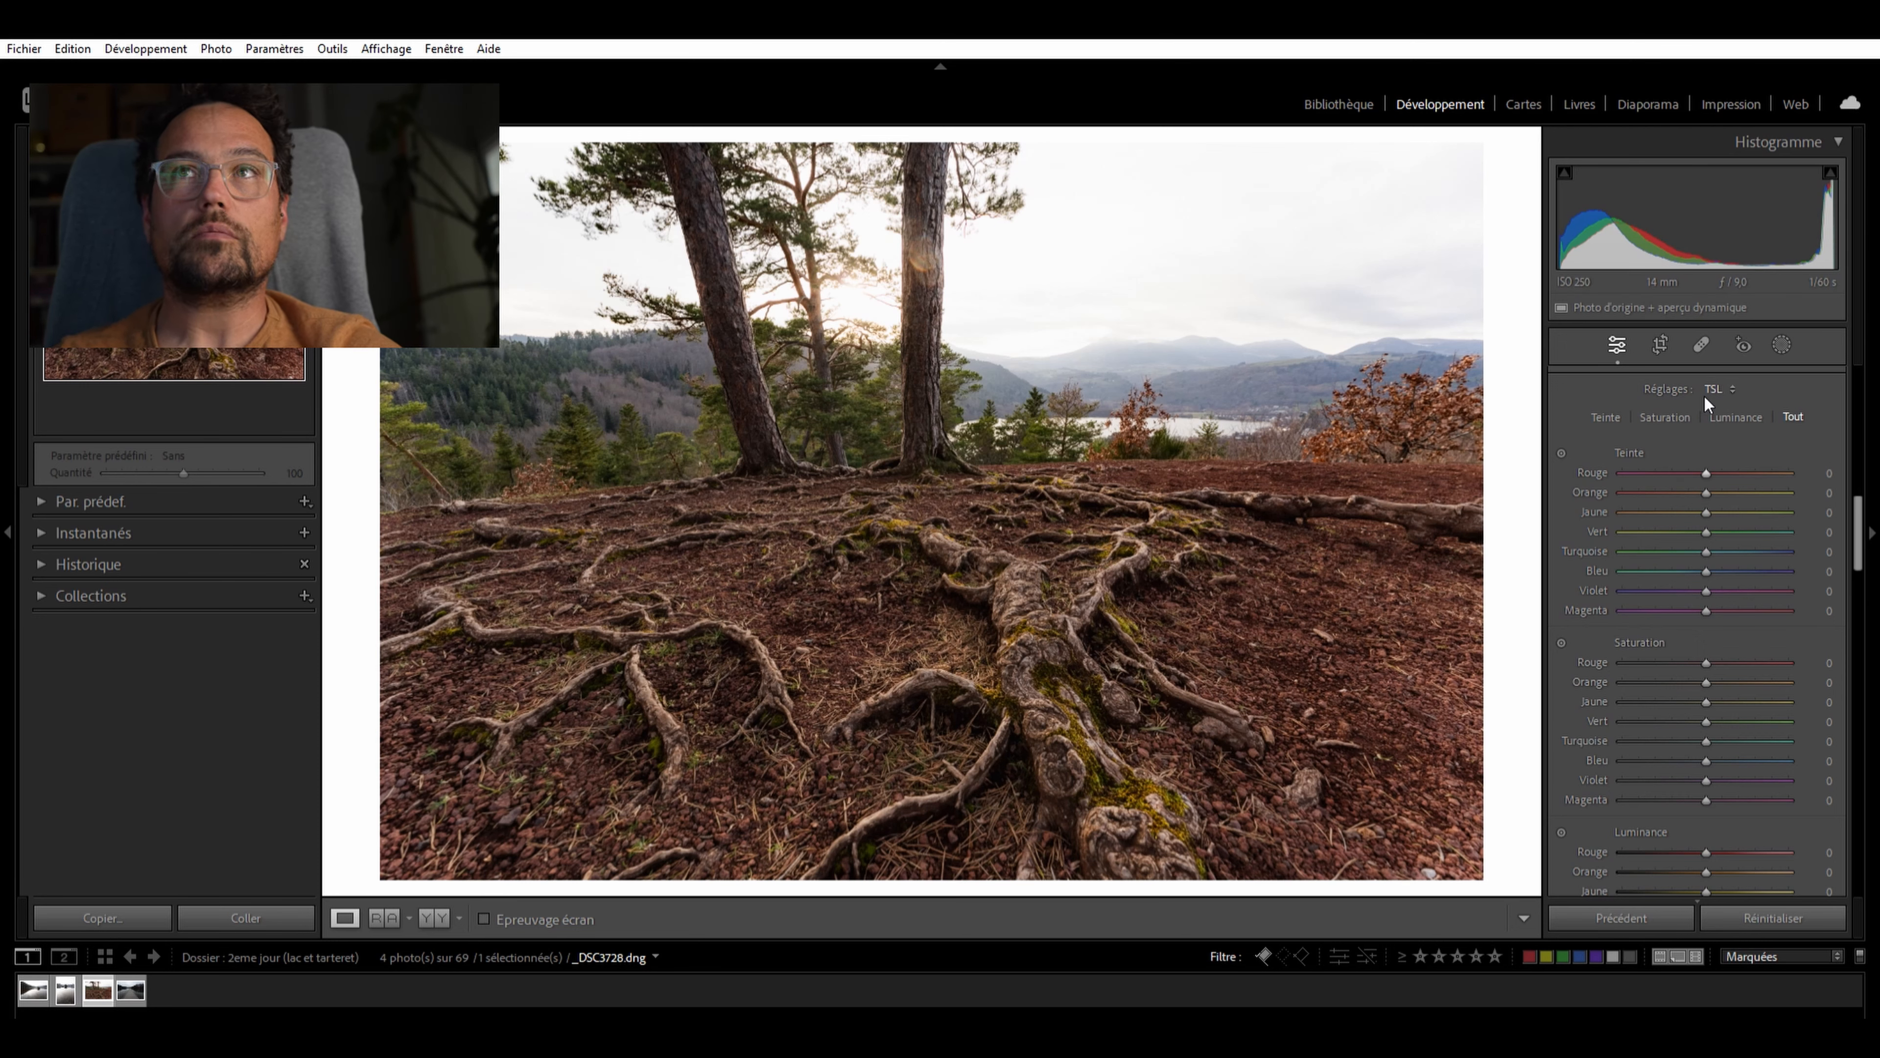
Set the color mixer hues to -10 for Orange, -29 for Jaune and -57 for Vert
drag(1703, 480, 1700, 477)
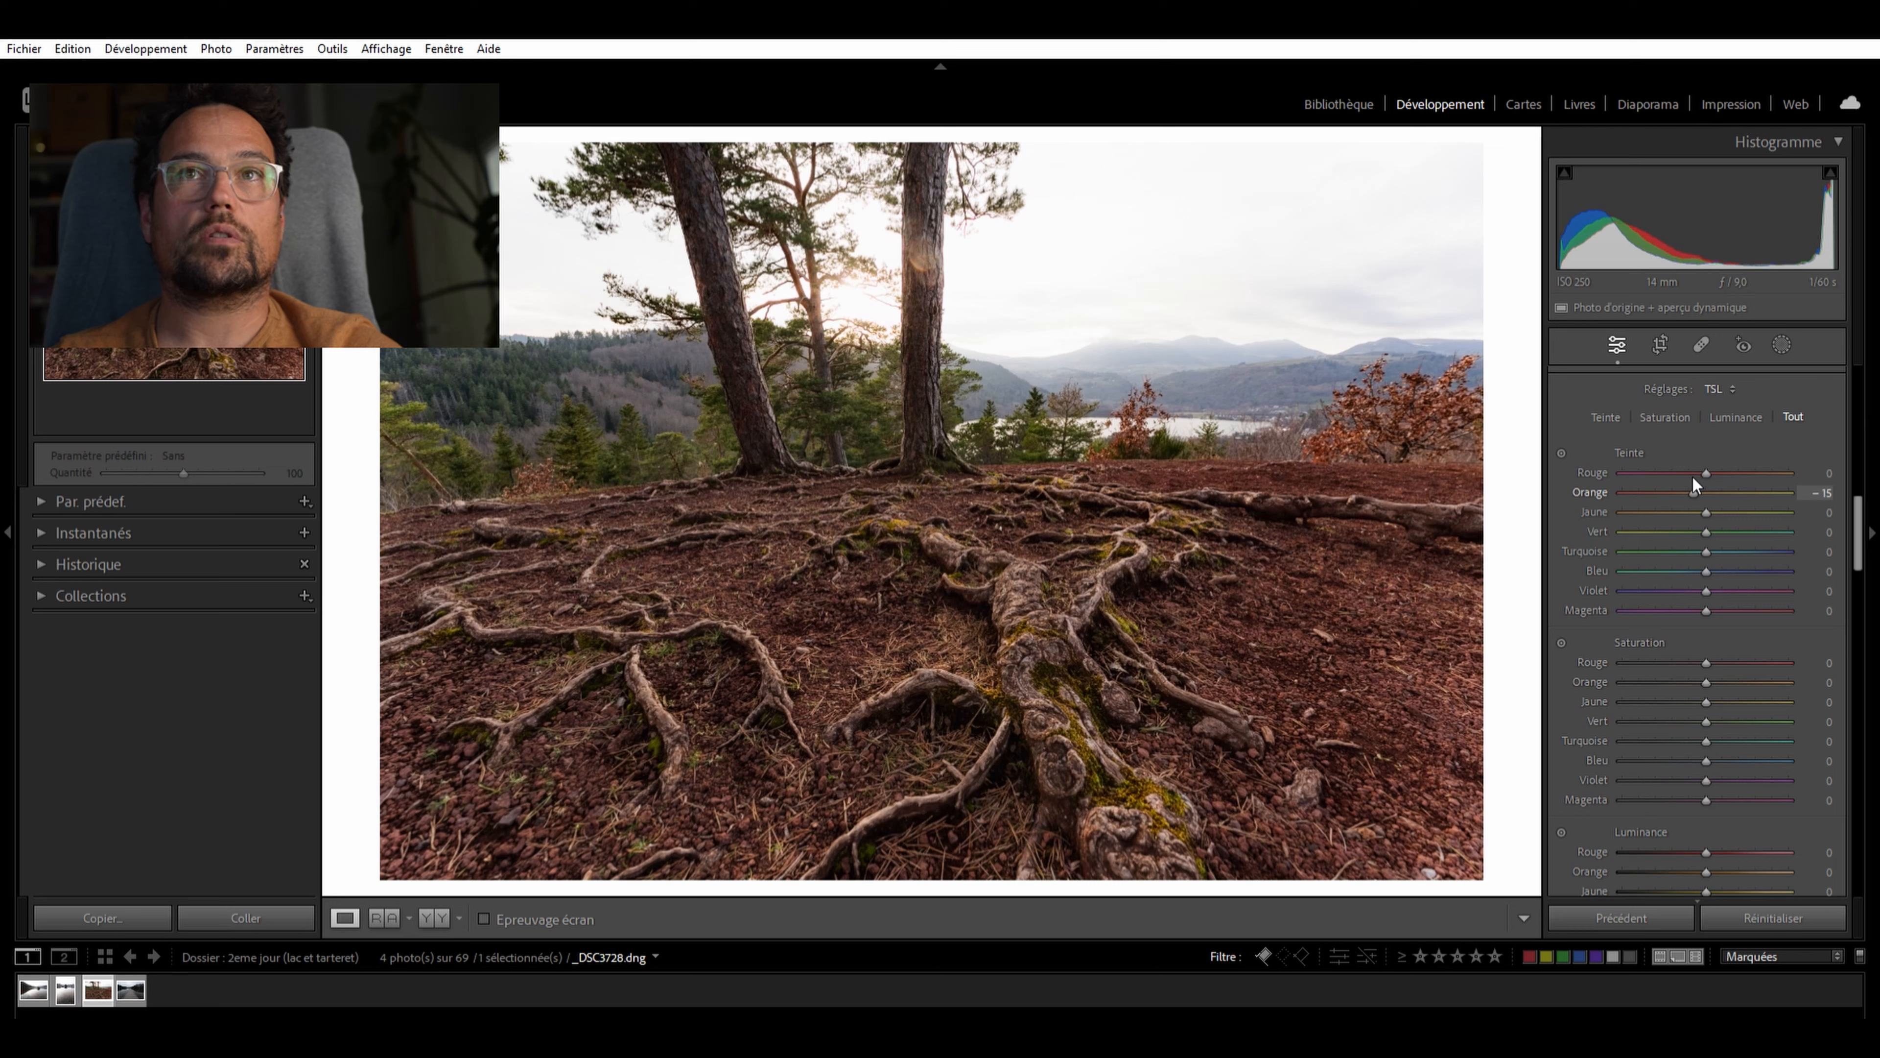
mouse_move(1692, 475)
mouse_down()
mouse_move(1759, 484)
mouse_move(1655, 484)
mouse_move(1698, 495)
mouse_up()
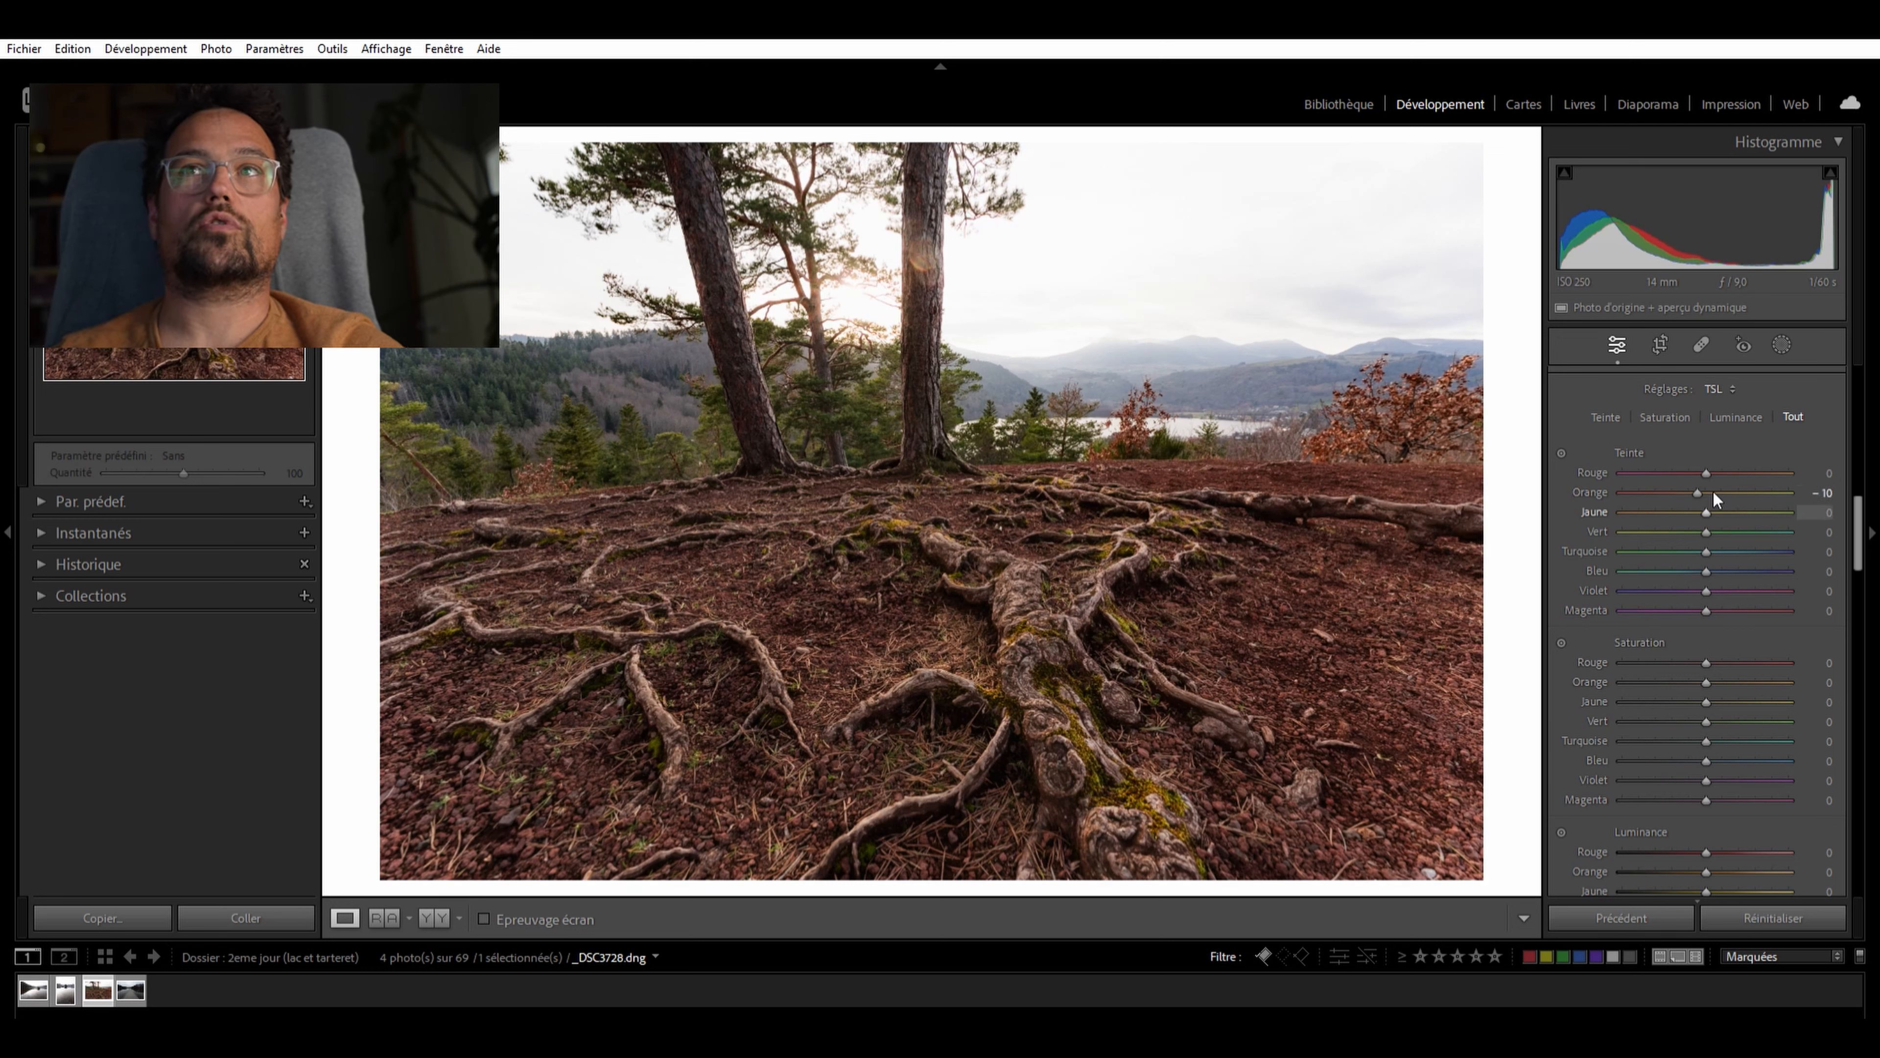
mouse_move(1668, 522)
mouse_down()
mouse_move(1706, 531)
mouse_move(1682, 545)
mouse_up()
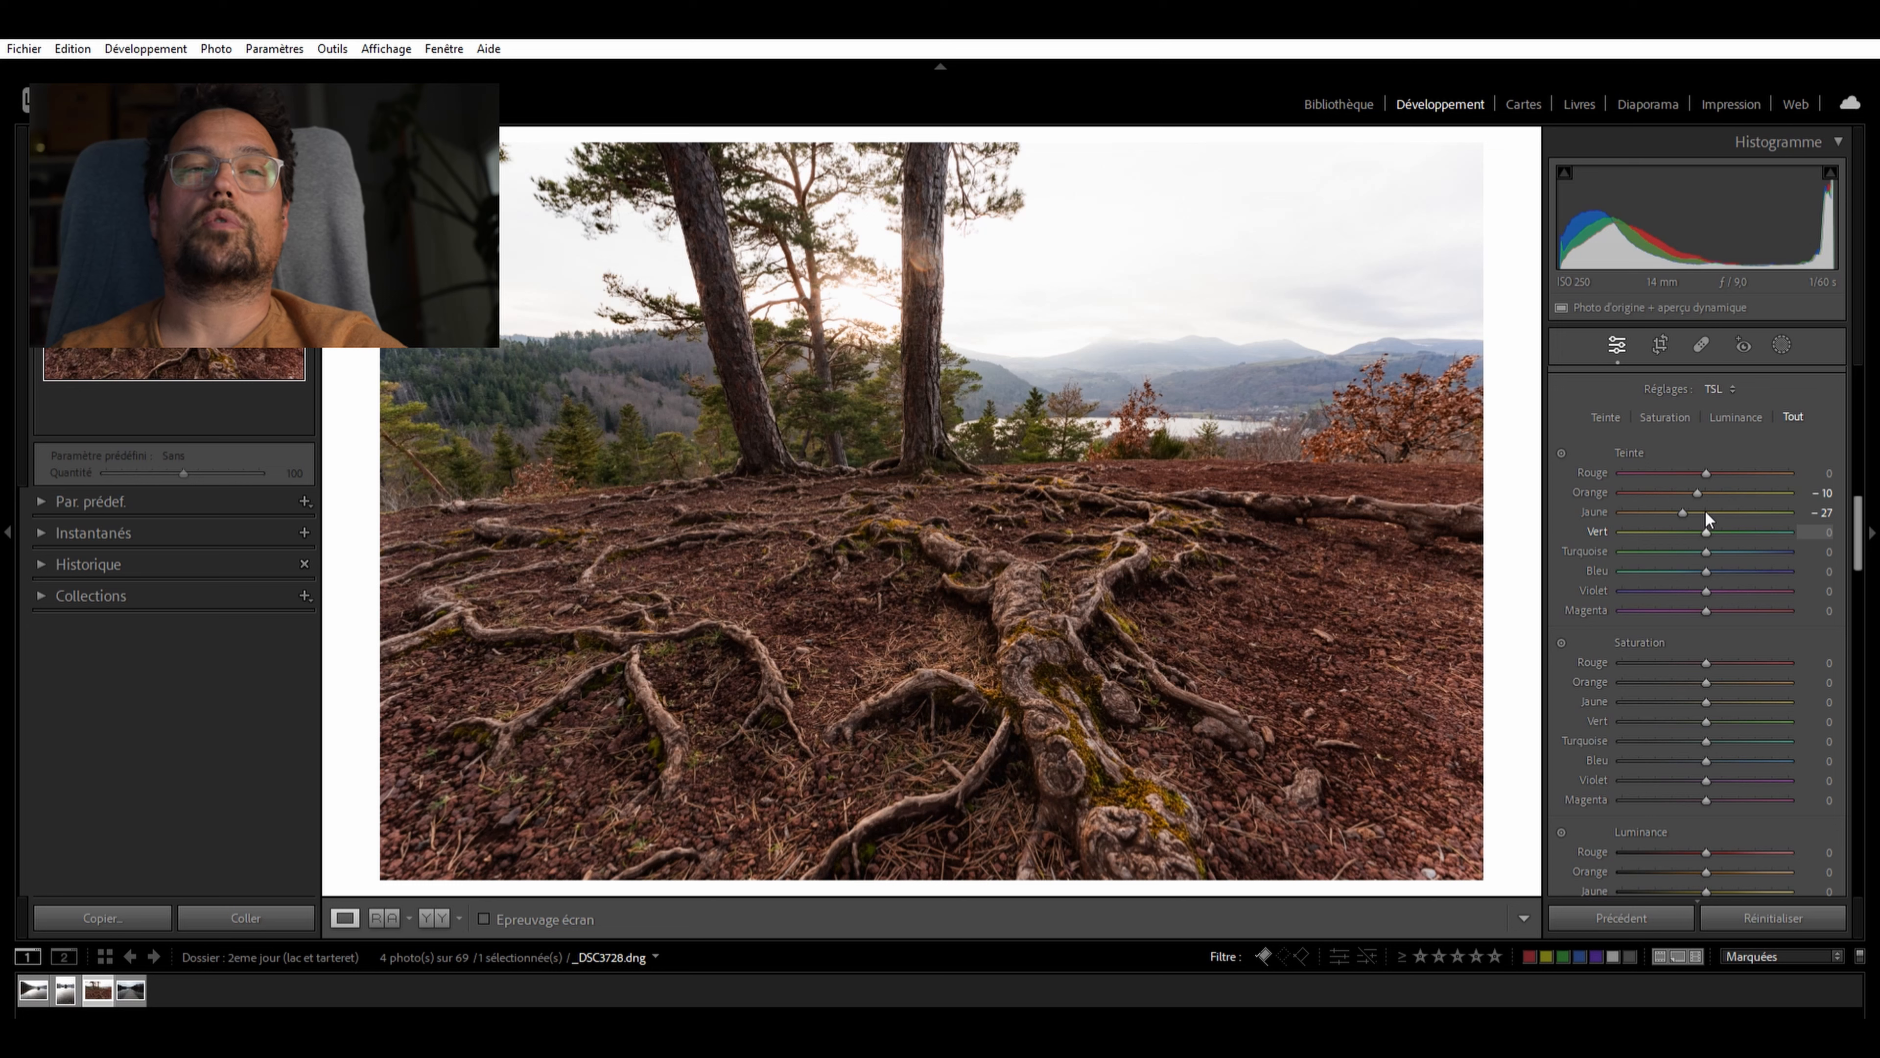
drag(1671, 511, 1736, 526)
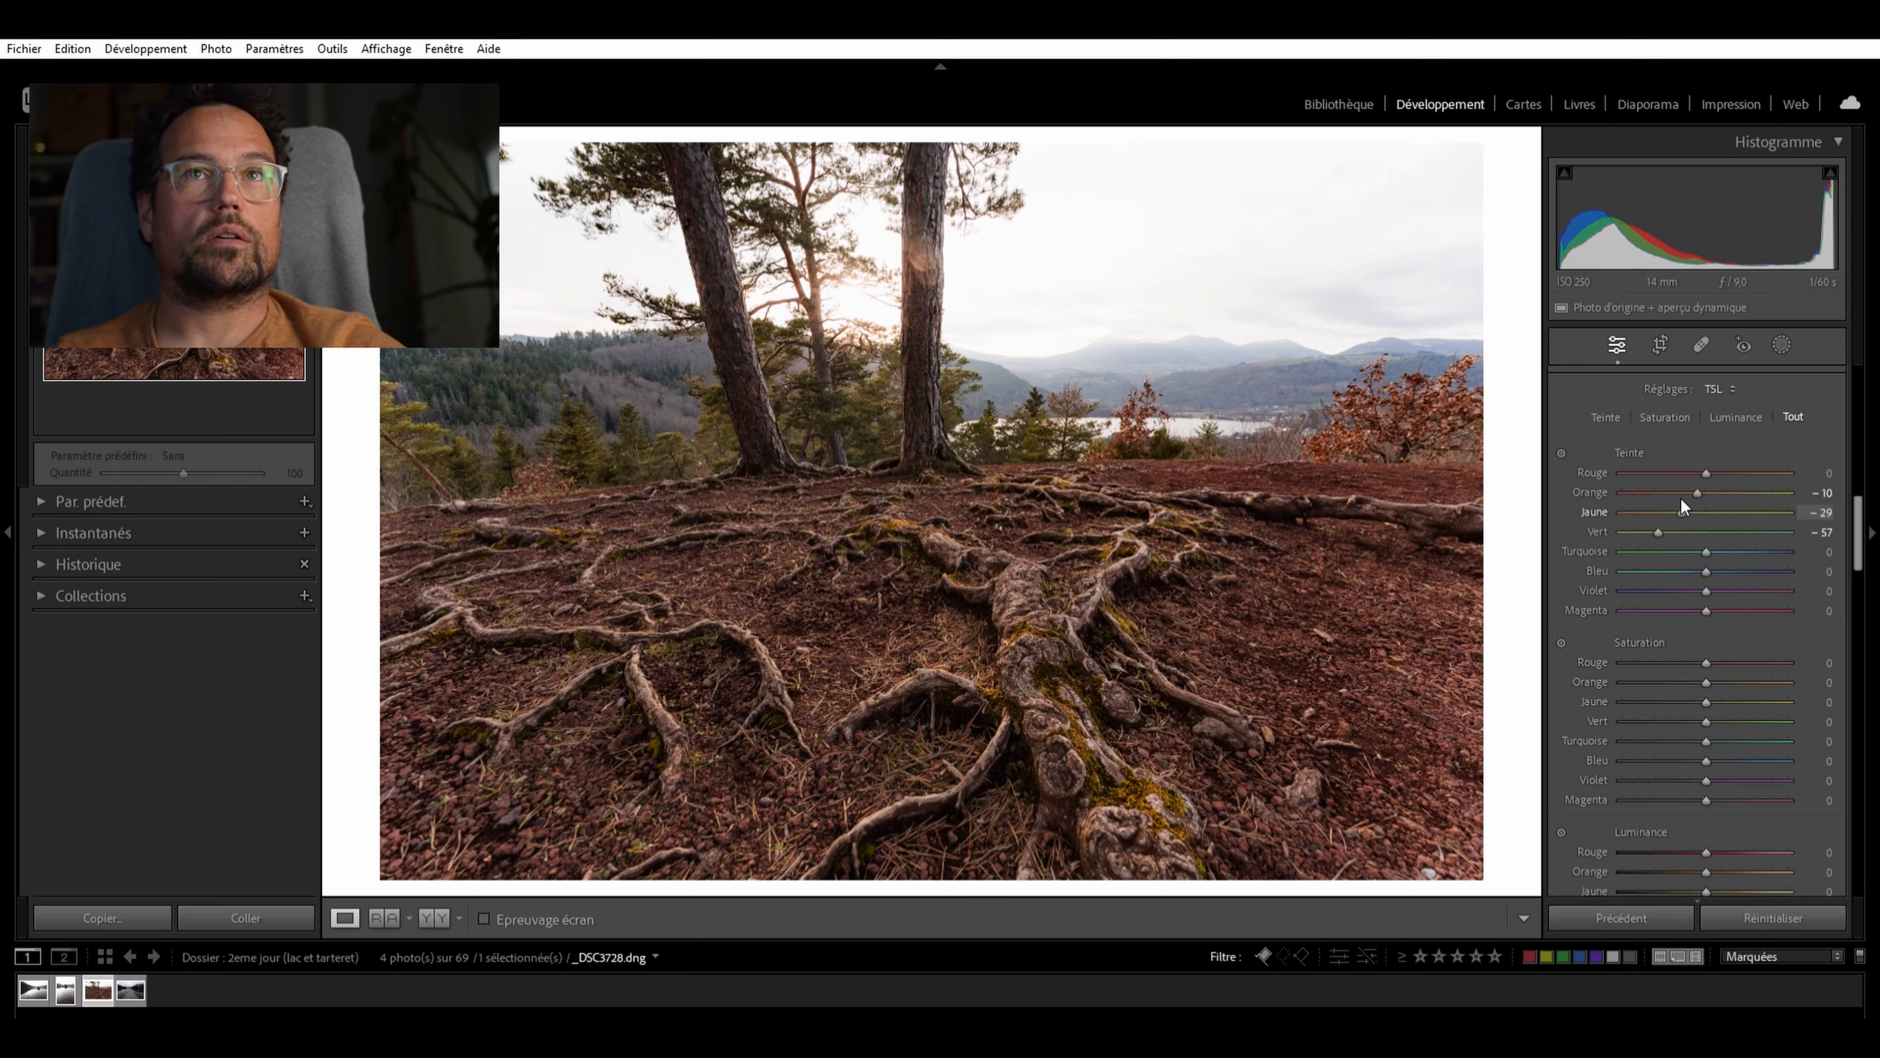
mouse_move(1671, 508)
mouse_down()
mouse_move(1699, 507)
mouse_move(1646, 496)
mouse_up()
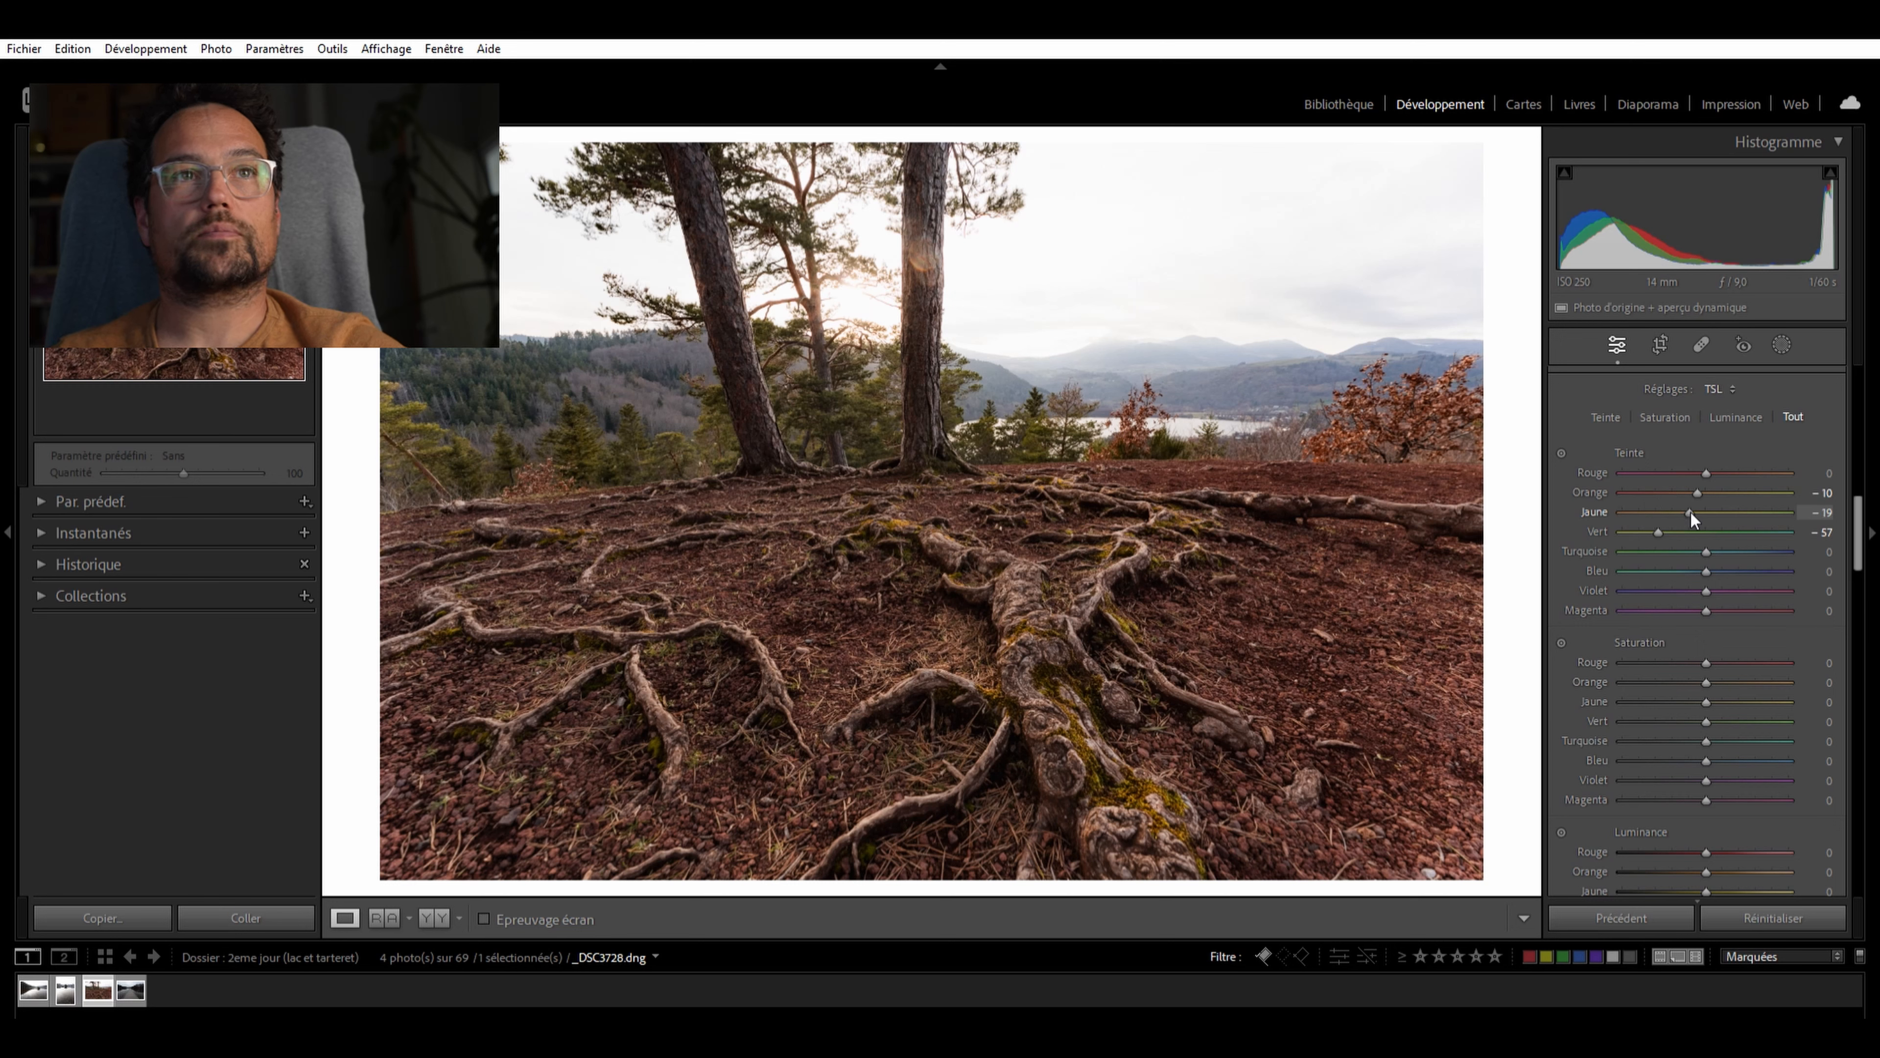
scroll(1759, 531, down, 4)
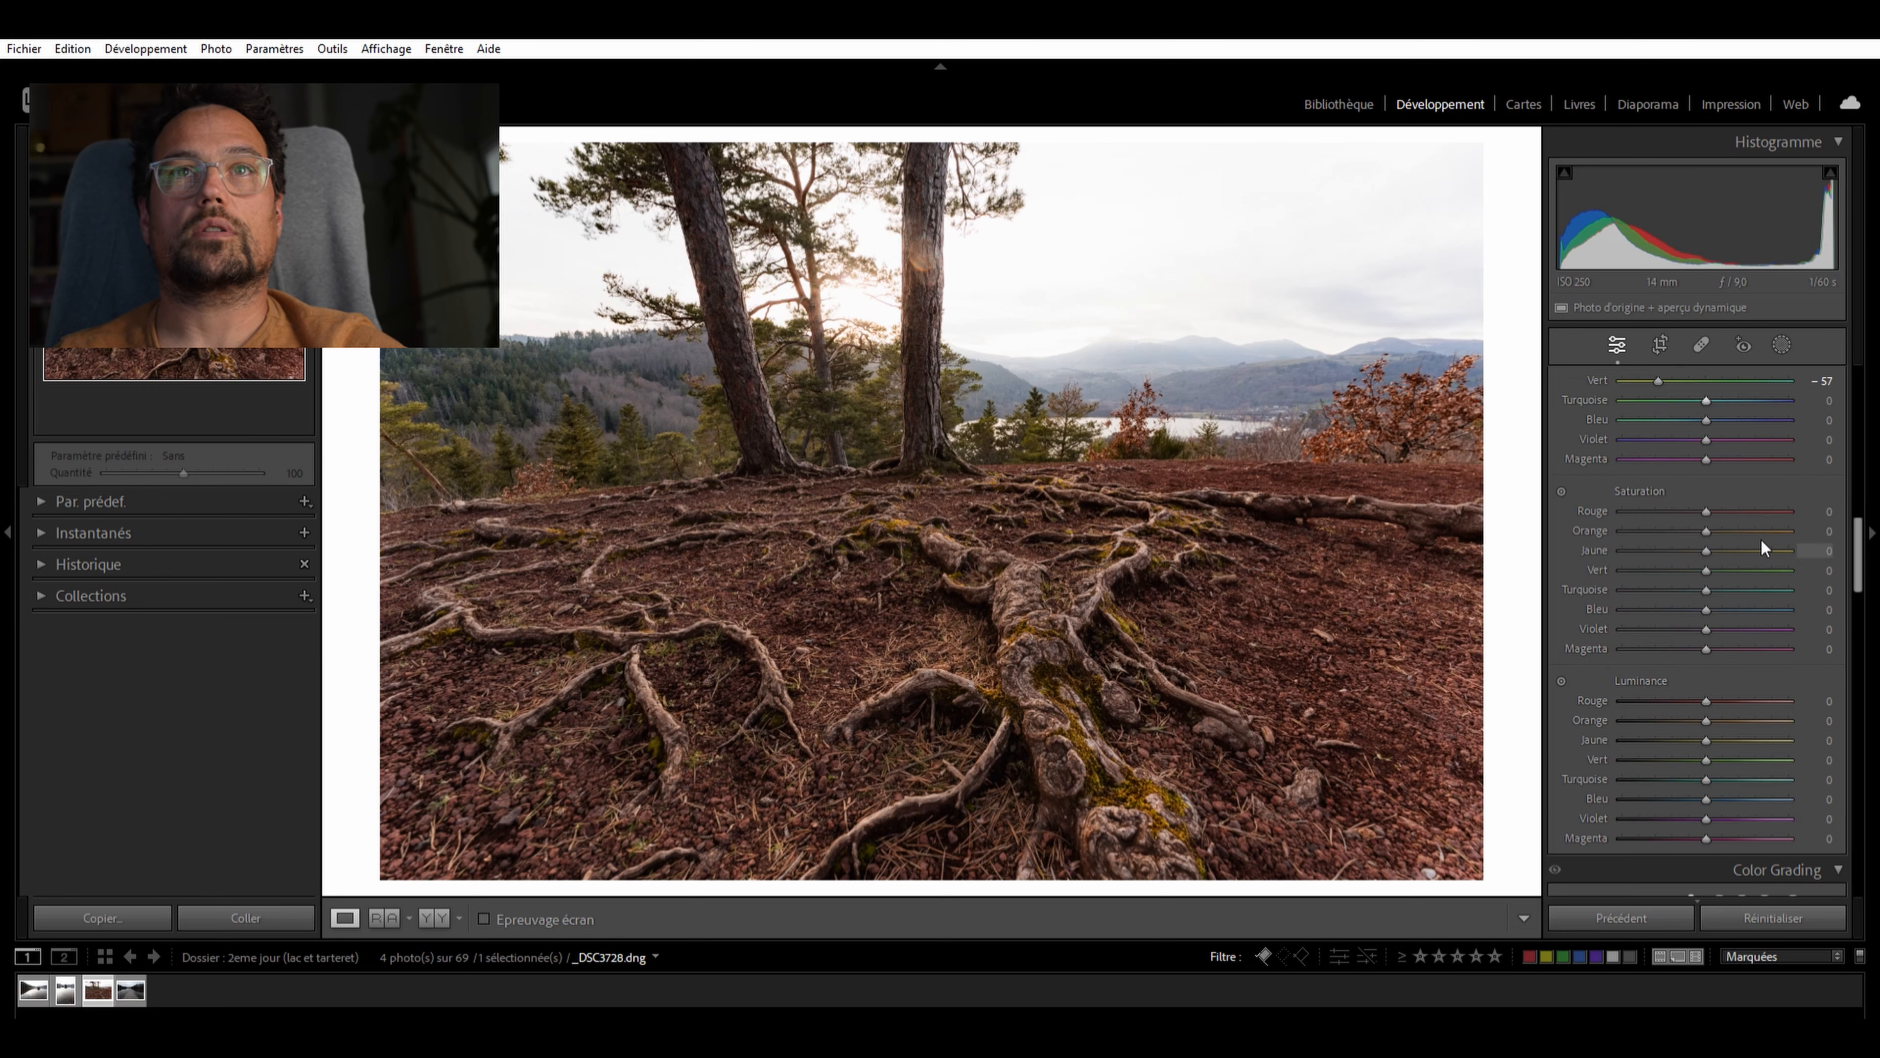
scroll(1752, 452, up, 4)
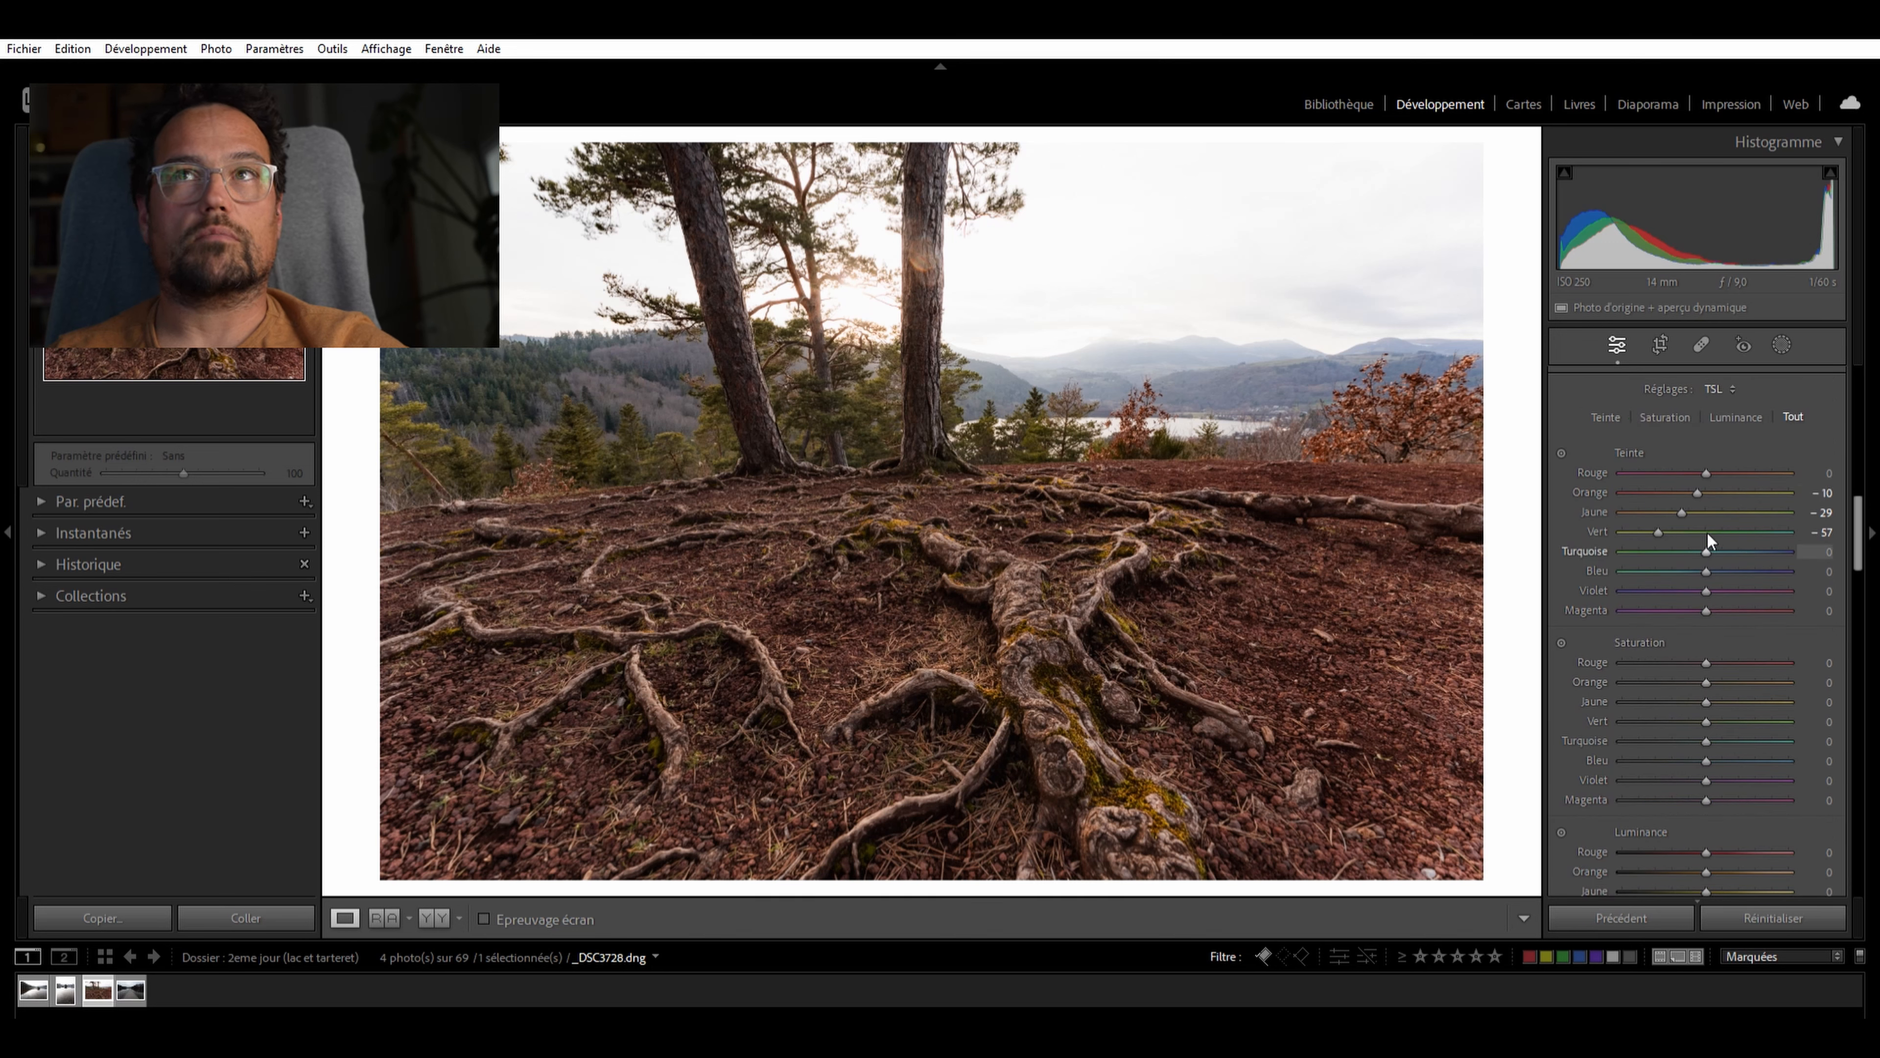
Set the color mixer hues to +10 for Turquoise, -20 for Bleu and -82 for Violet
mouse_move(1709, 533)
mouse_down()
mouse_move(1765, 536)
mouse_move(1651, 561)
mouse_move(1750, 560)
mouse_move(1649, 562)
mouse_move(1689, 566)
mouse_up()
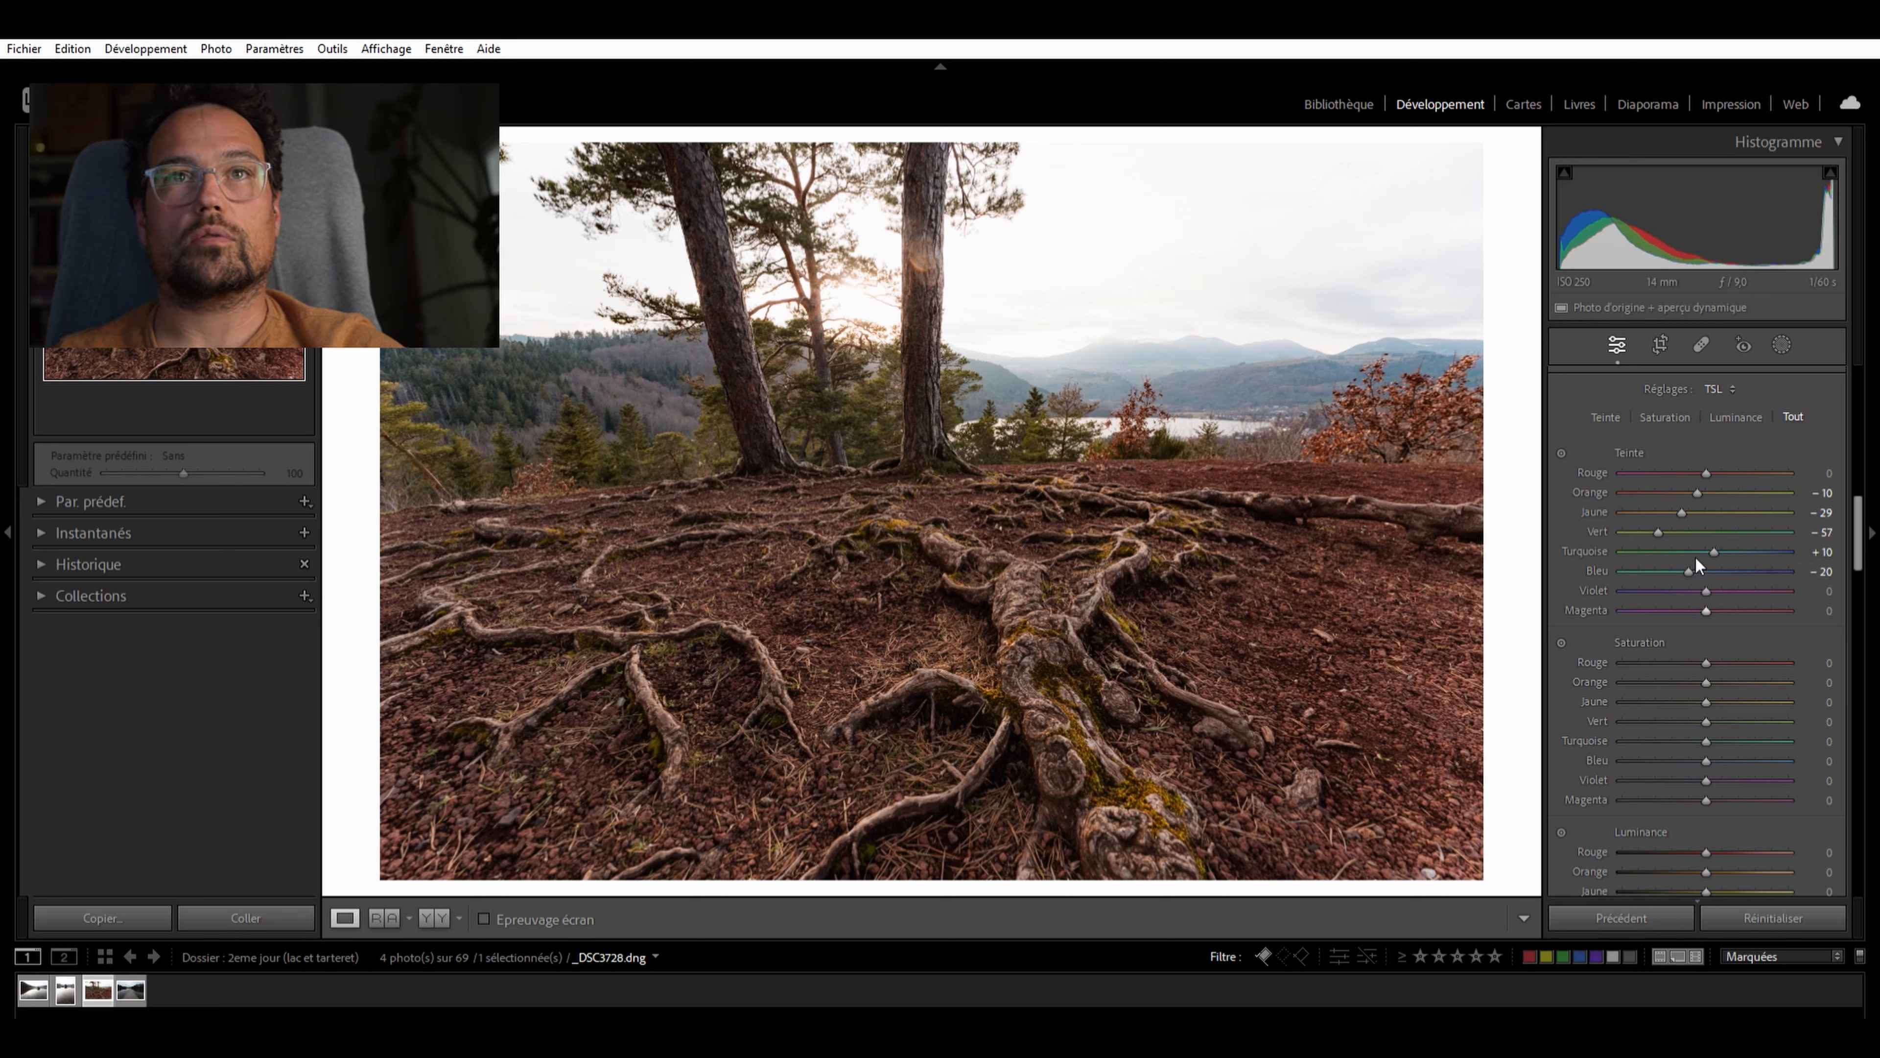
scroll(1725, 566, down, 2)
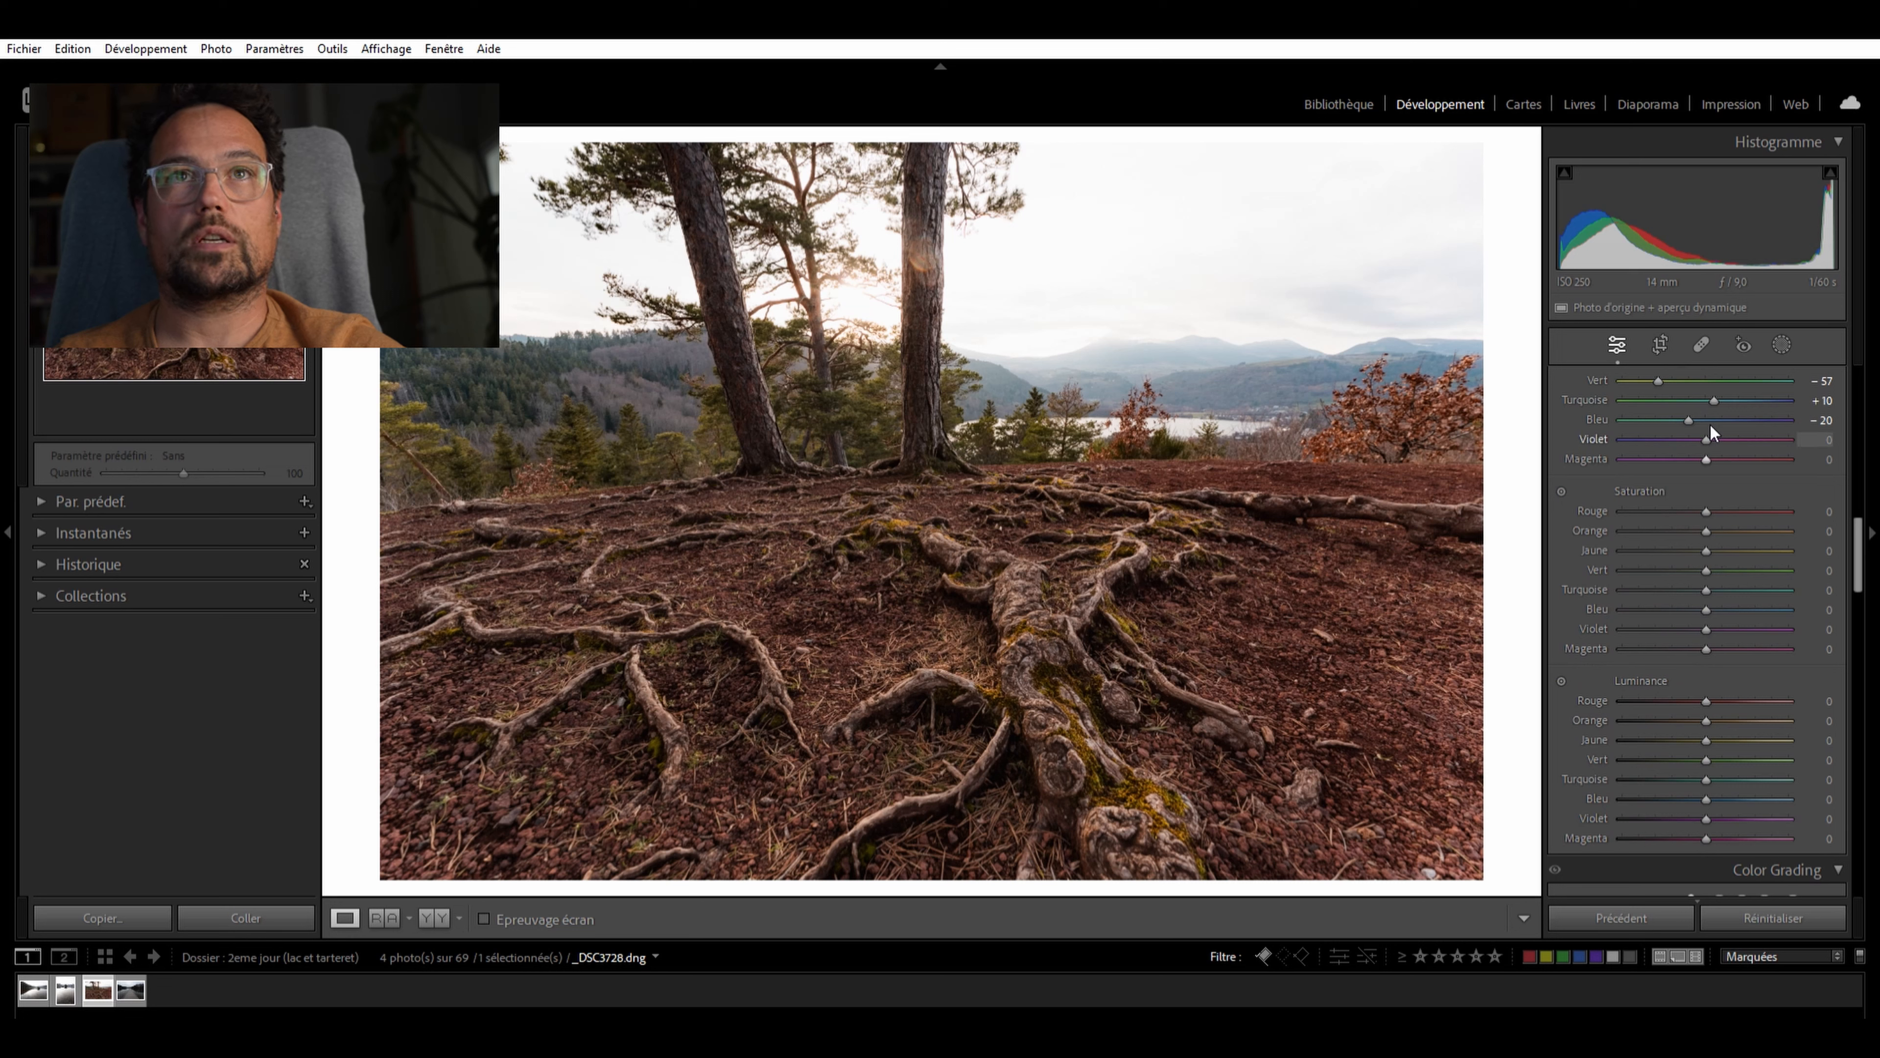
drag(1706, 439, 1764, 448)
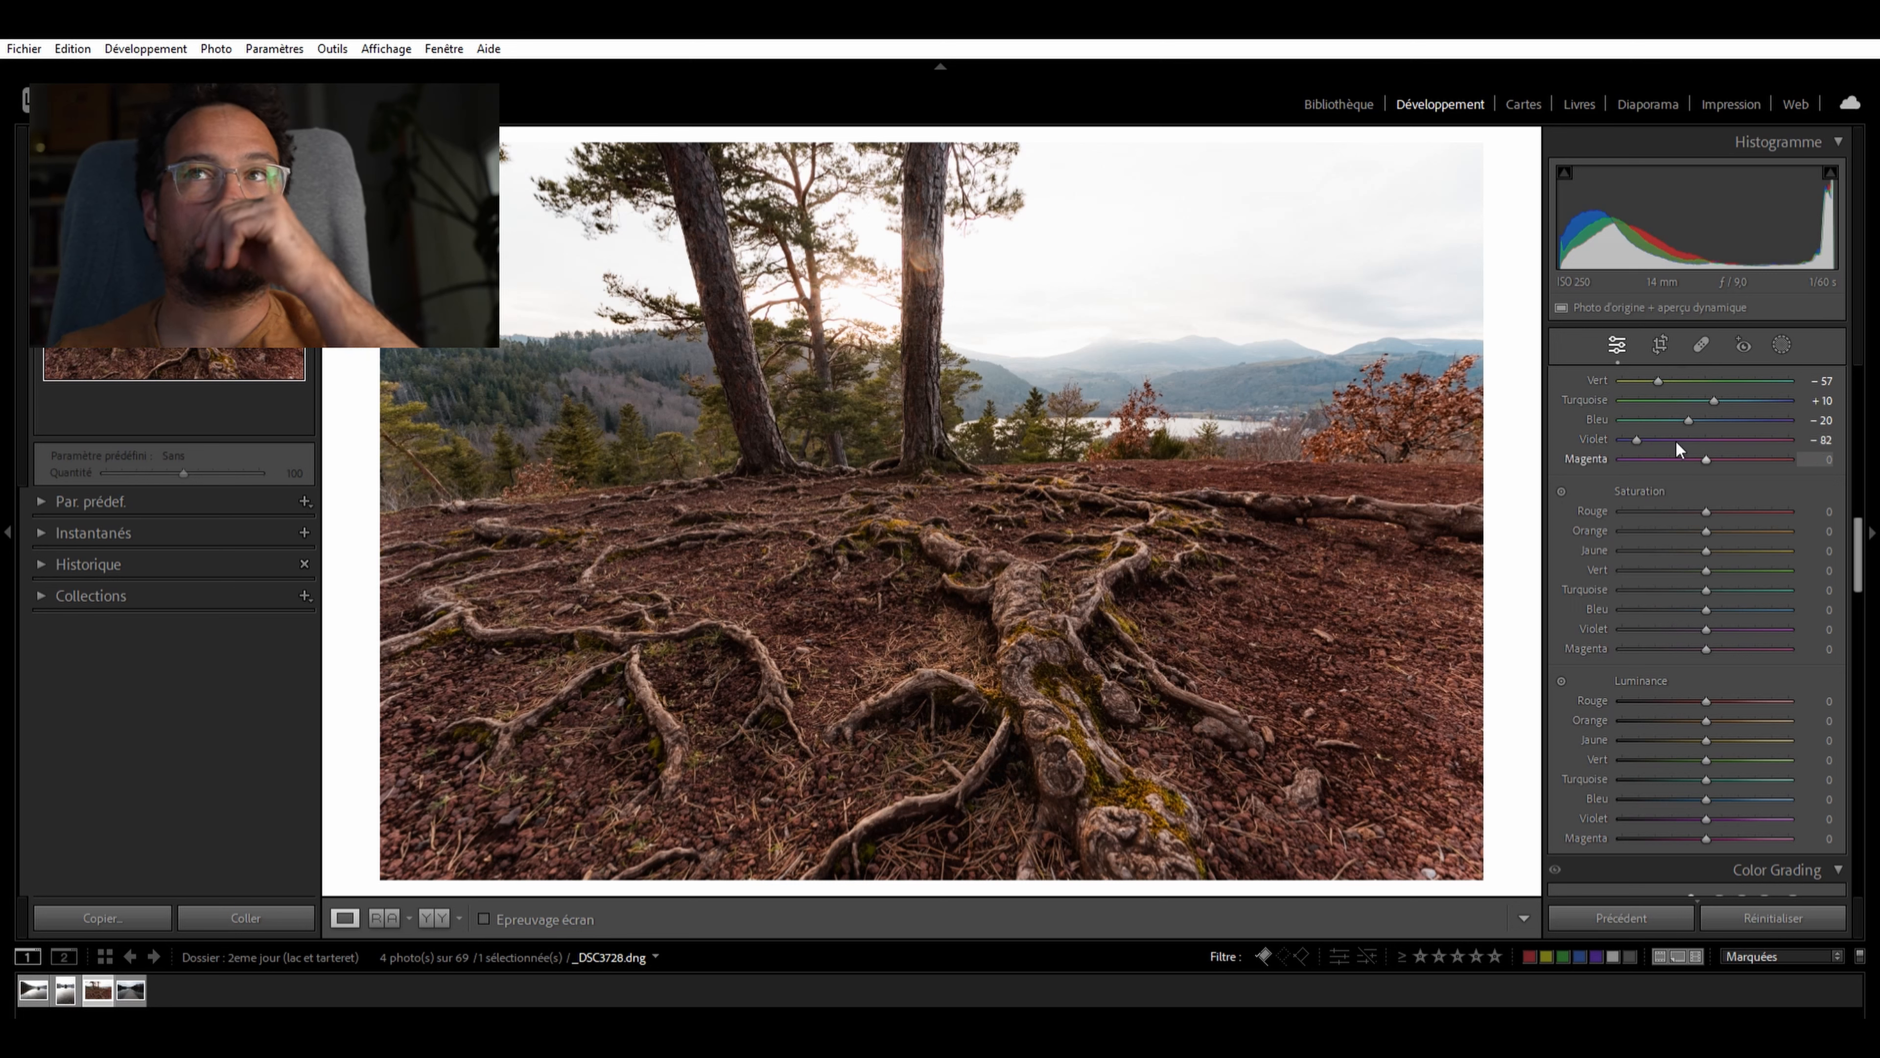
Set the color mixer saturation to +35 for Orange, -9 for Jaune and -52 for Vert
mouse_move(1701, 523)
mouse_down()
mouse_move(1676, 516)
mouse_move(1718, 517)
mouse_up()
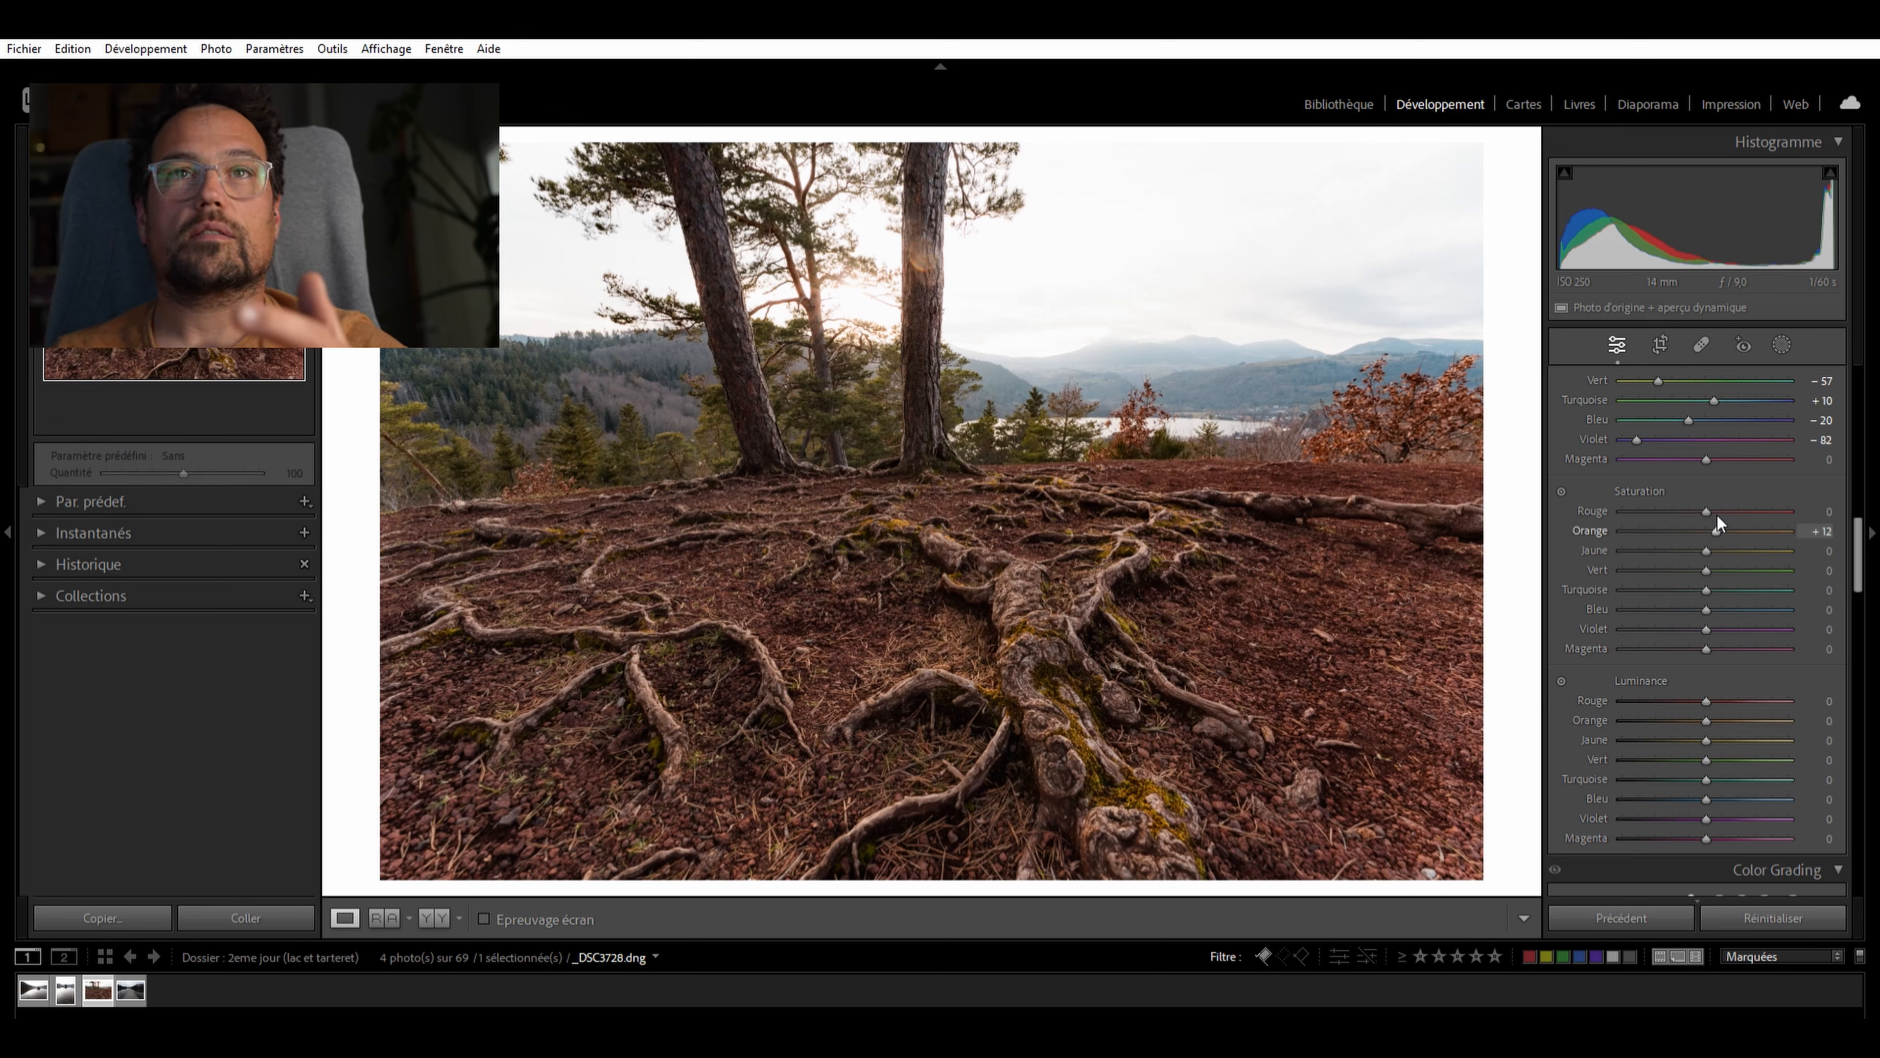
double_click(1716, 515)
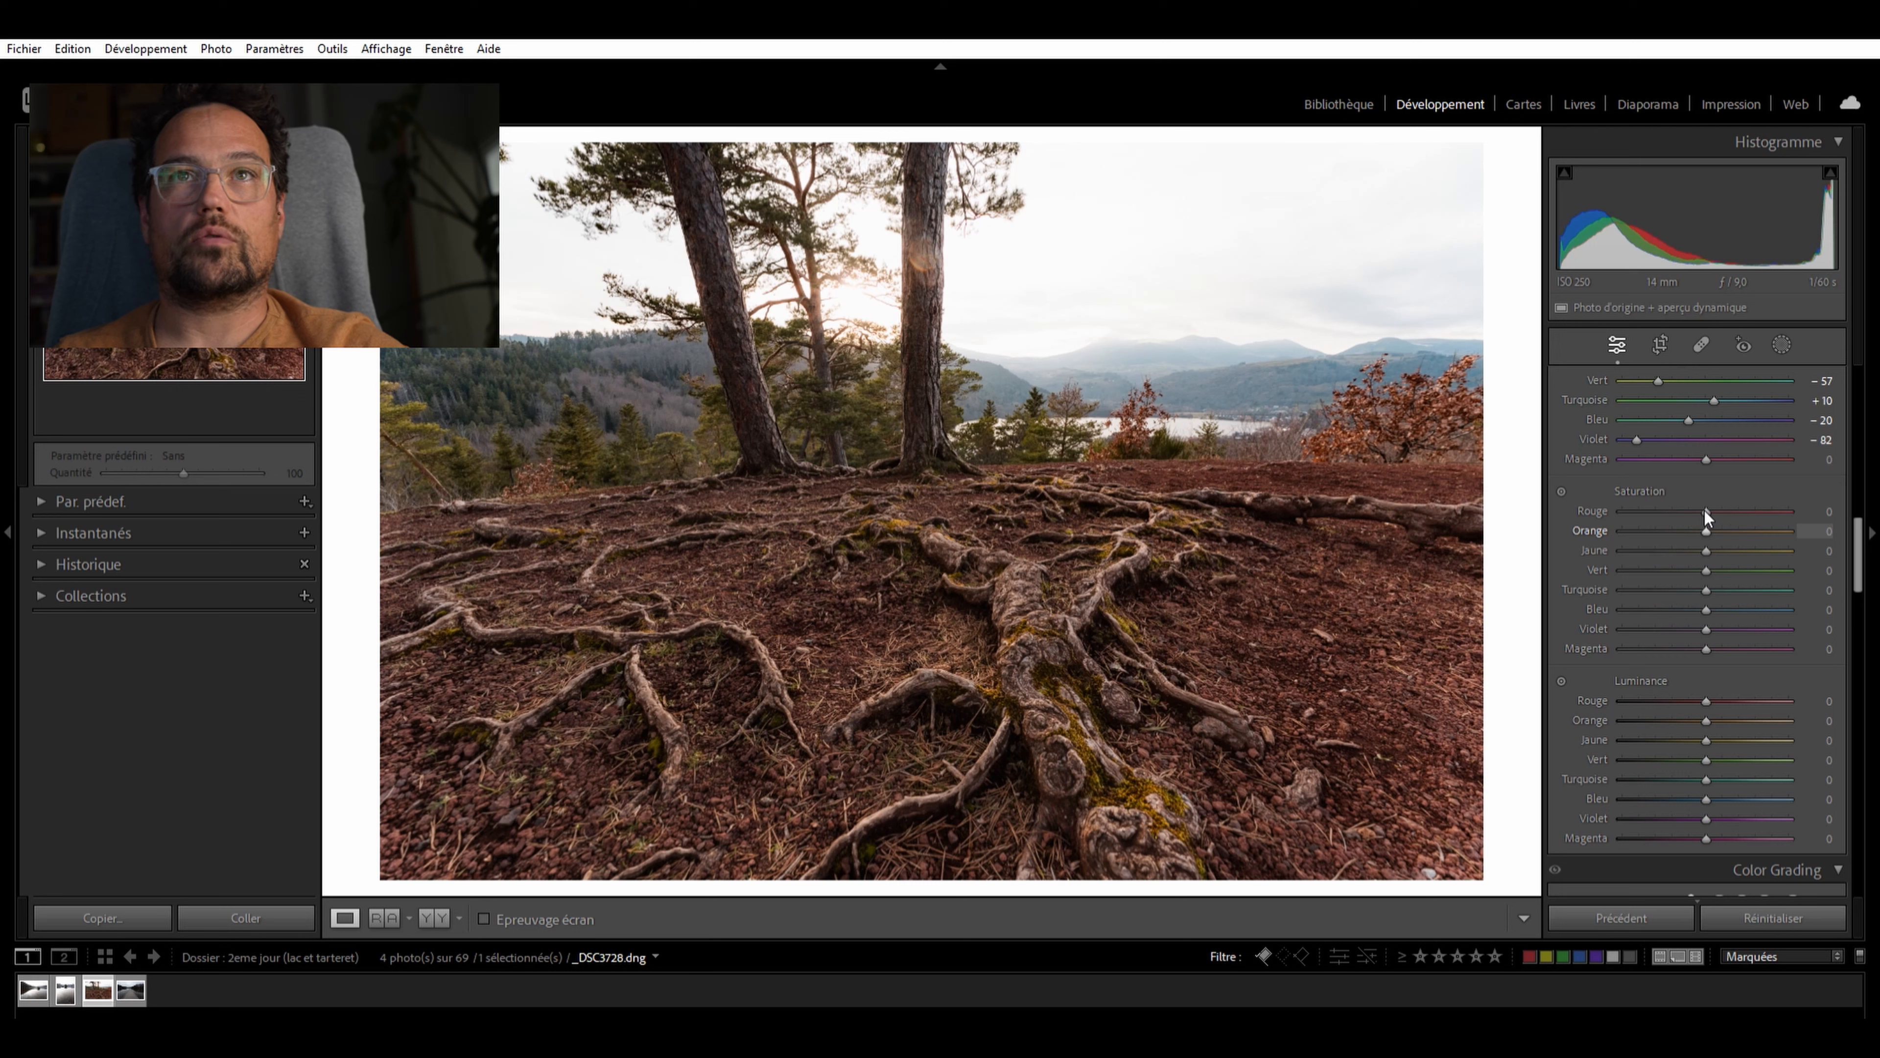
drag(1706, 522, 1731, 529)
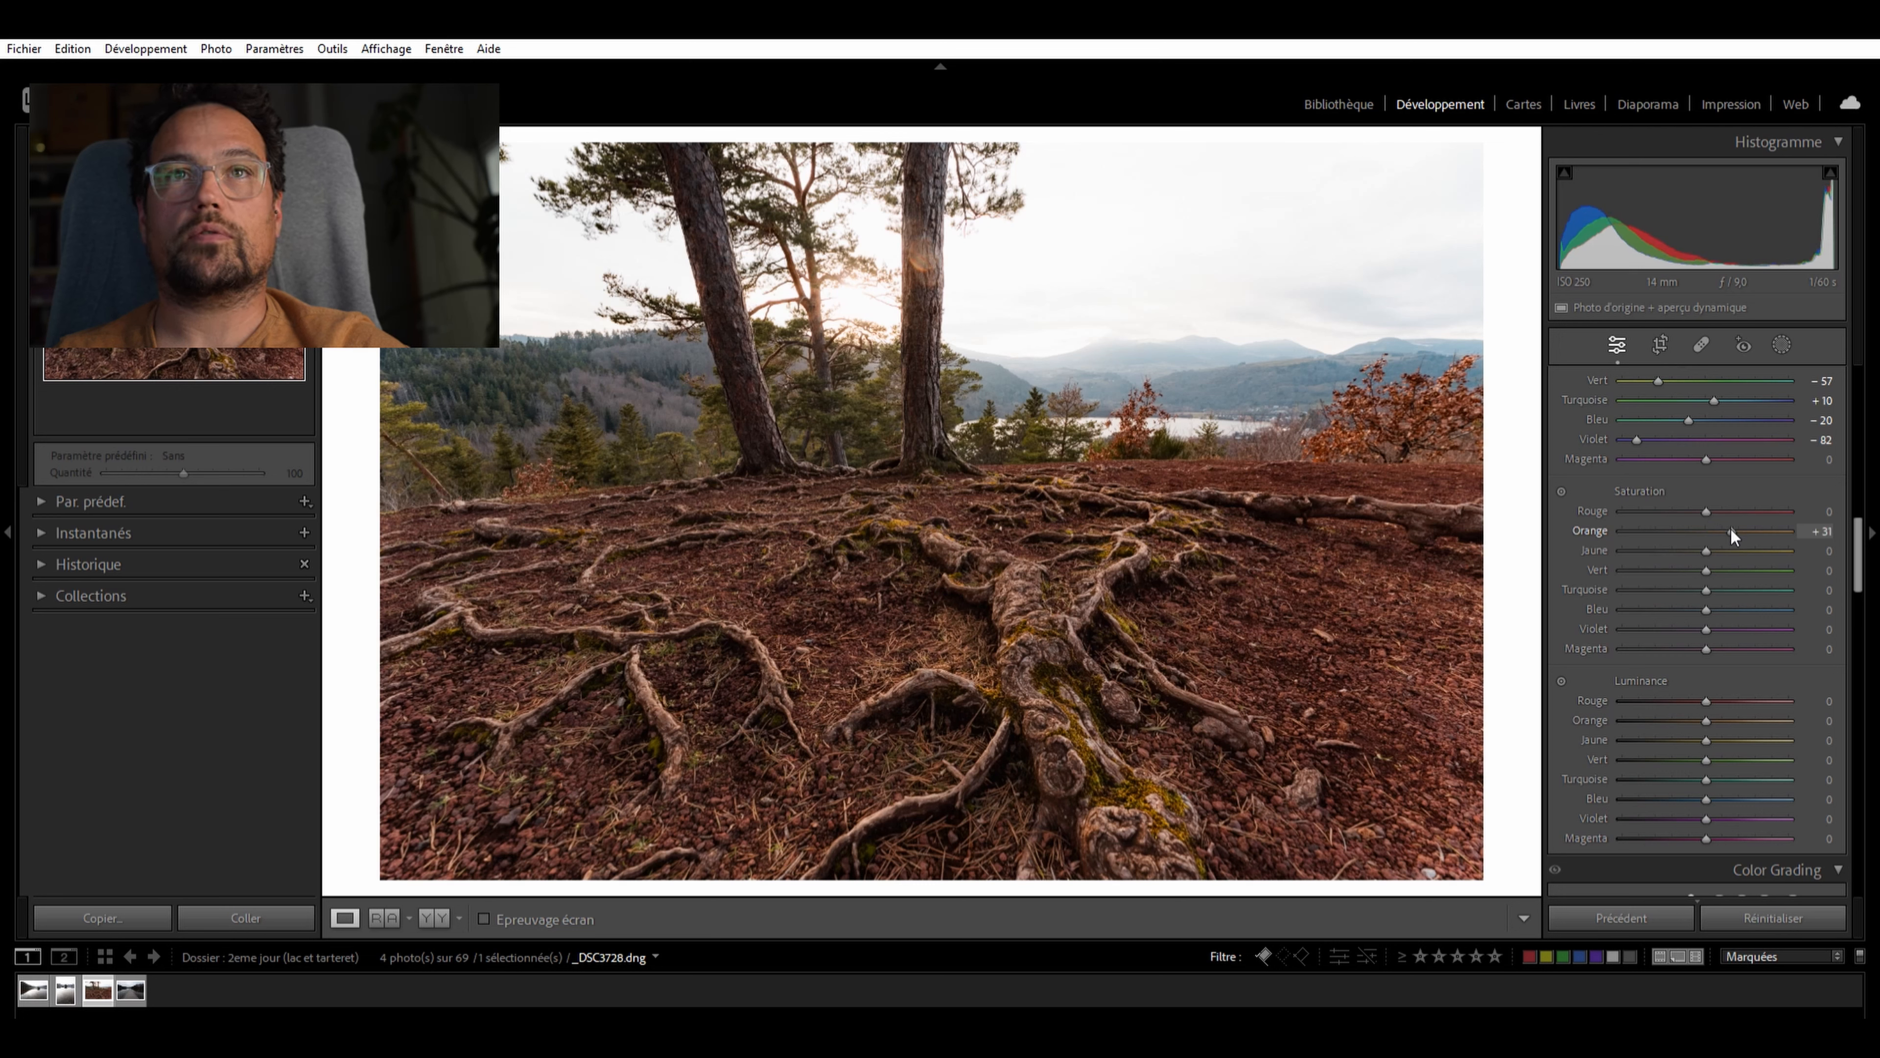
drag(1730, 519, 1739, 521)
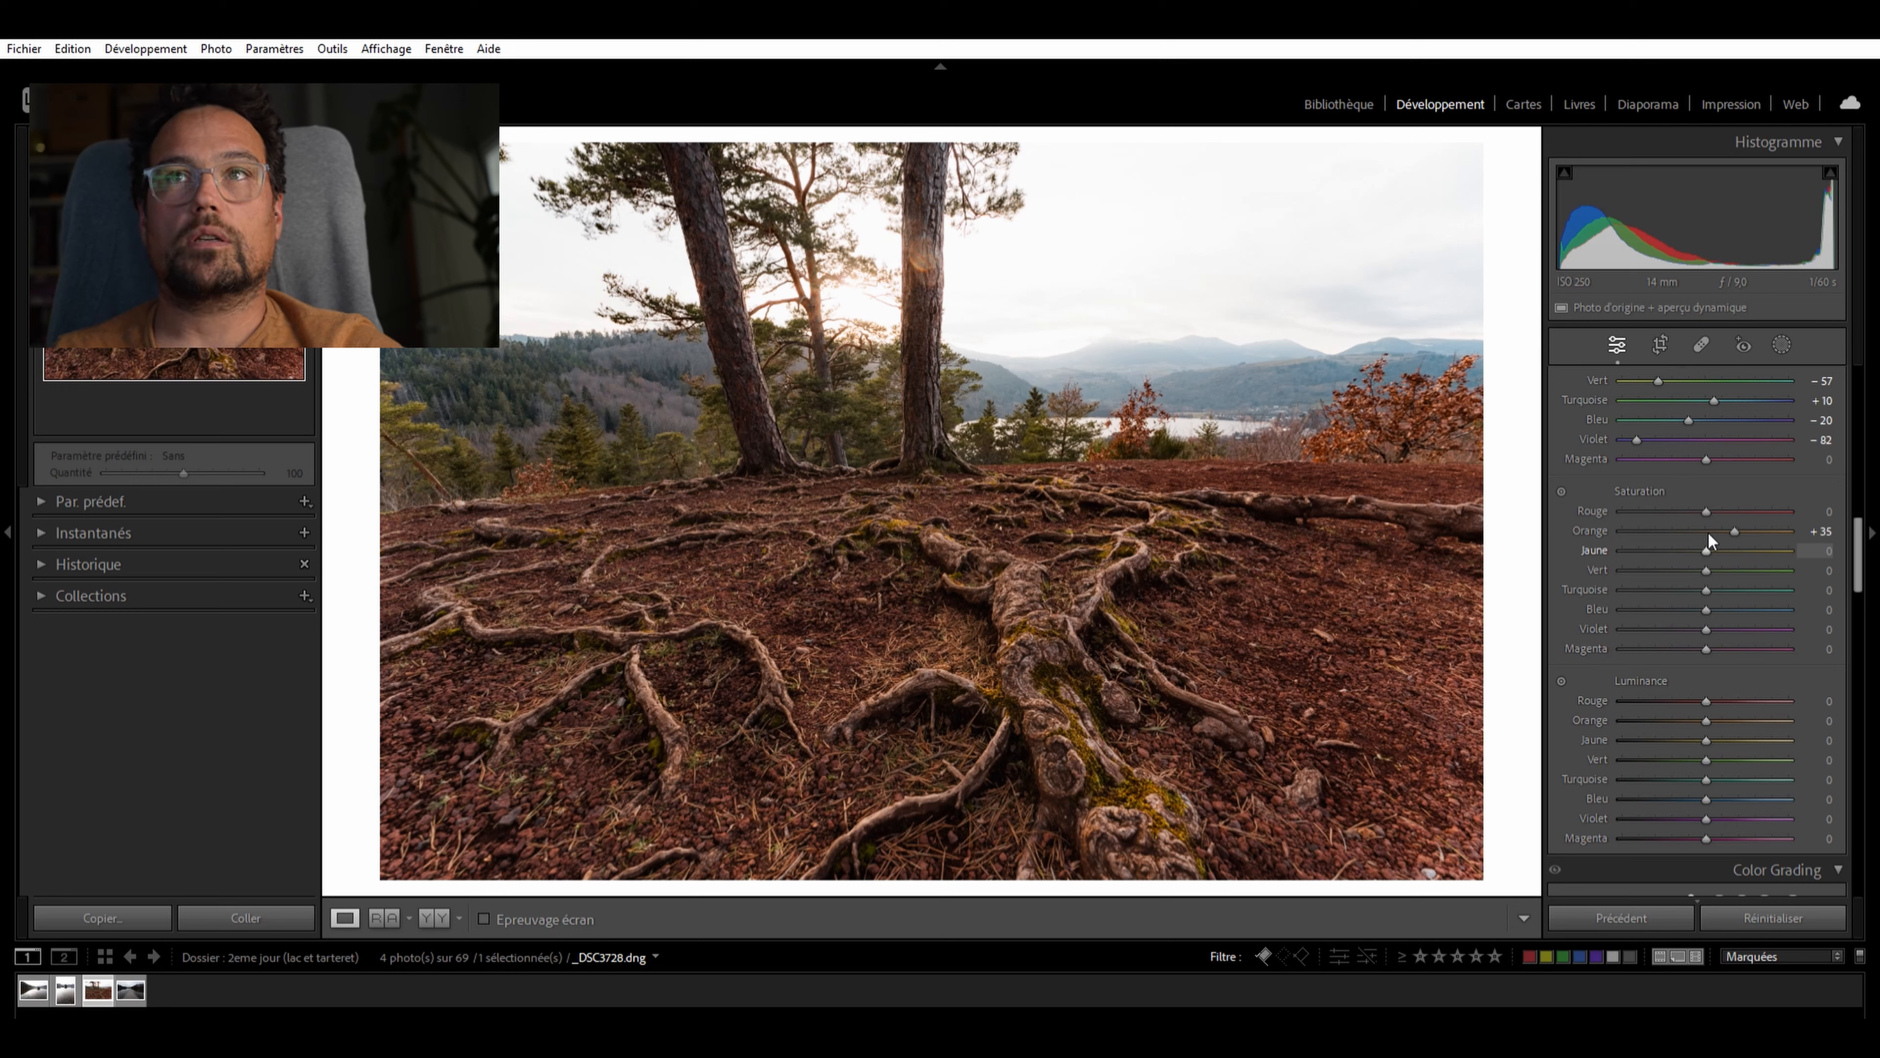
mouse_move(1701, 532)
mouse_down()
mouse_move(1681, 523)
mouse_move(1720, 534)
mouse_move(1685, 543)
mouse_move(1720, 550)
mouse_move(1700, 549)
mouse_up()
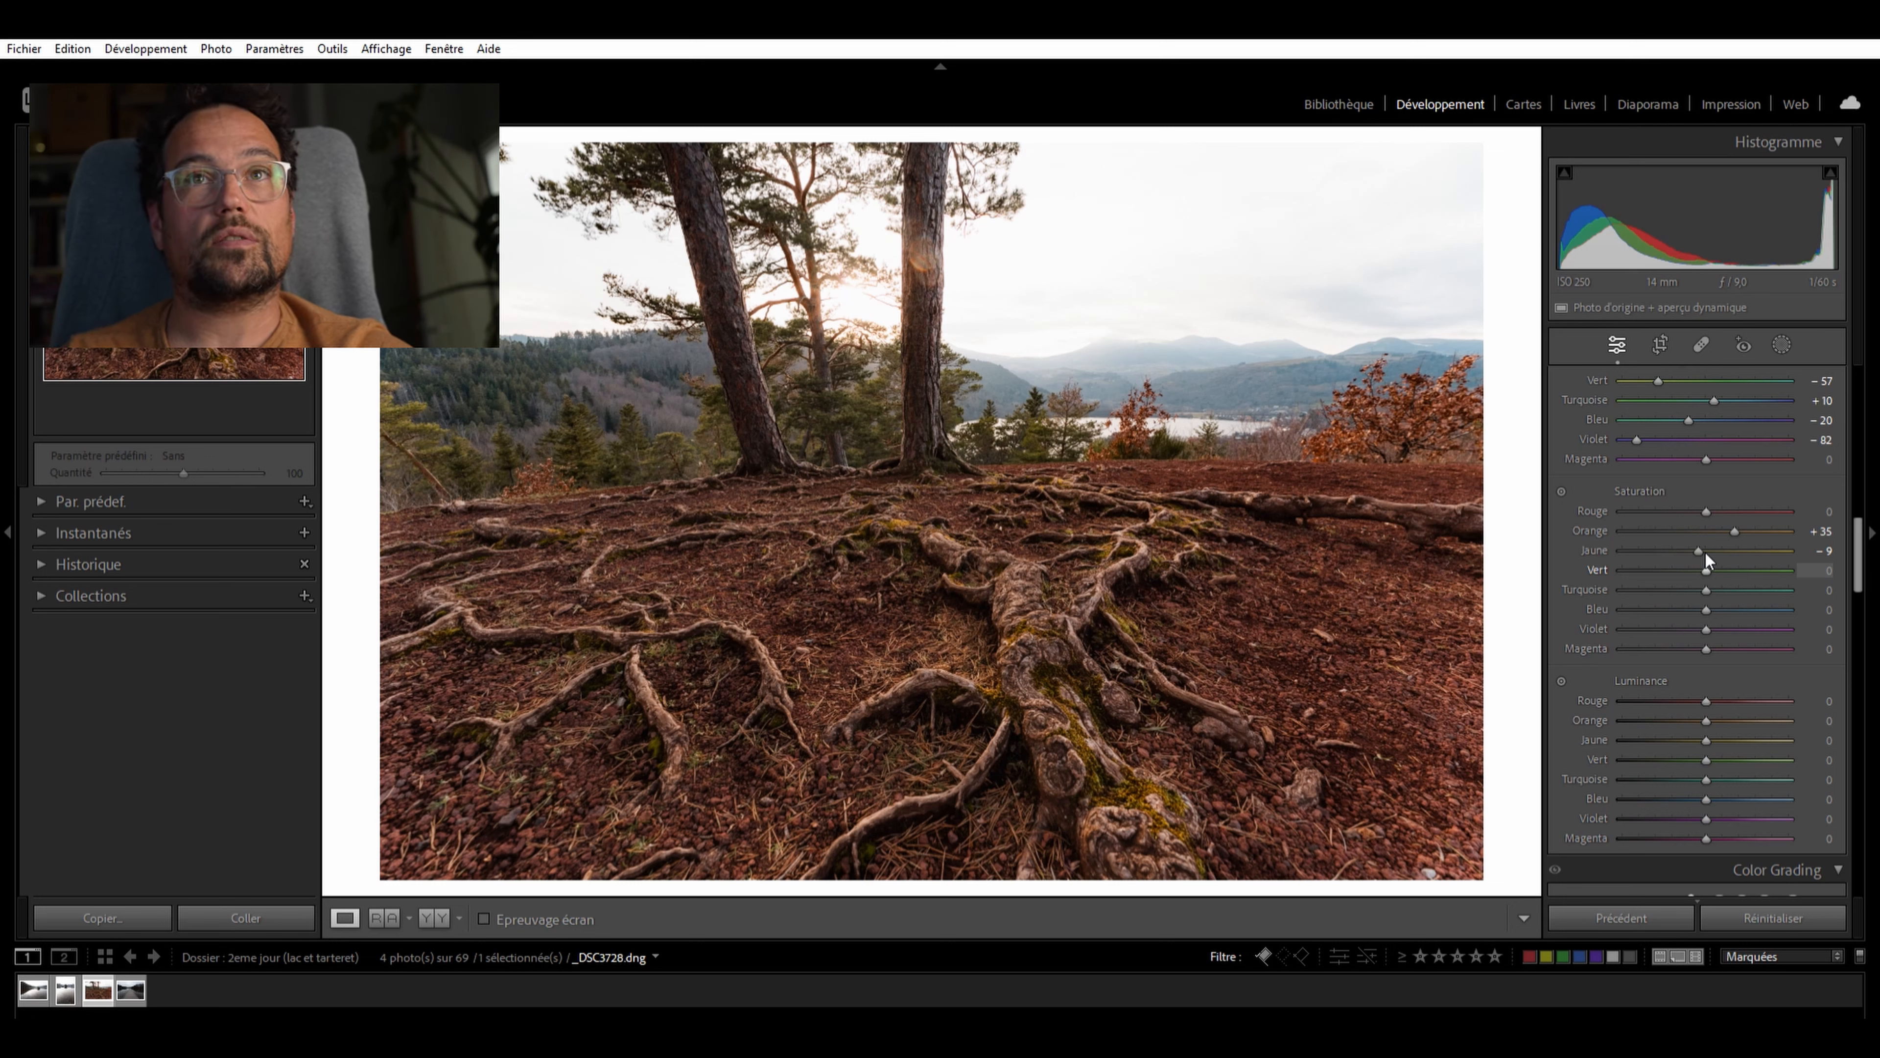
drag(1694, 551, 1661, 575)
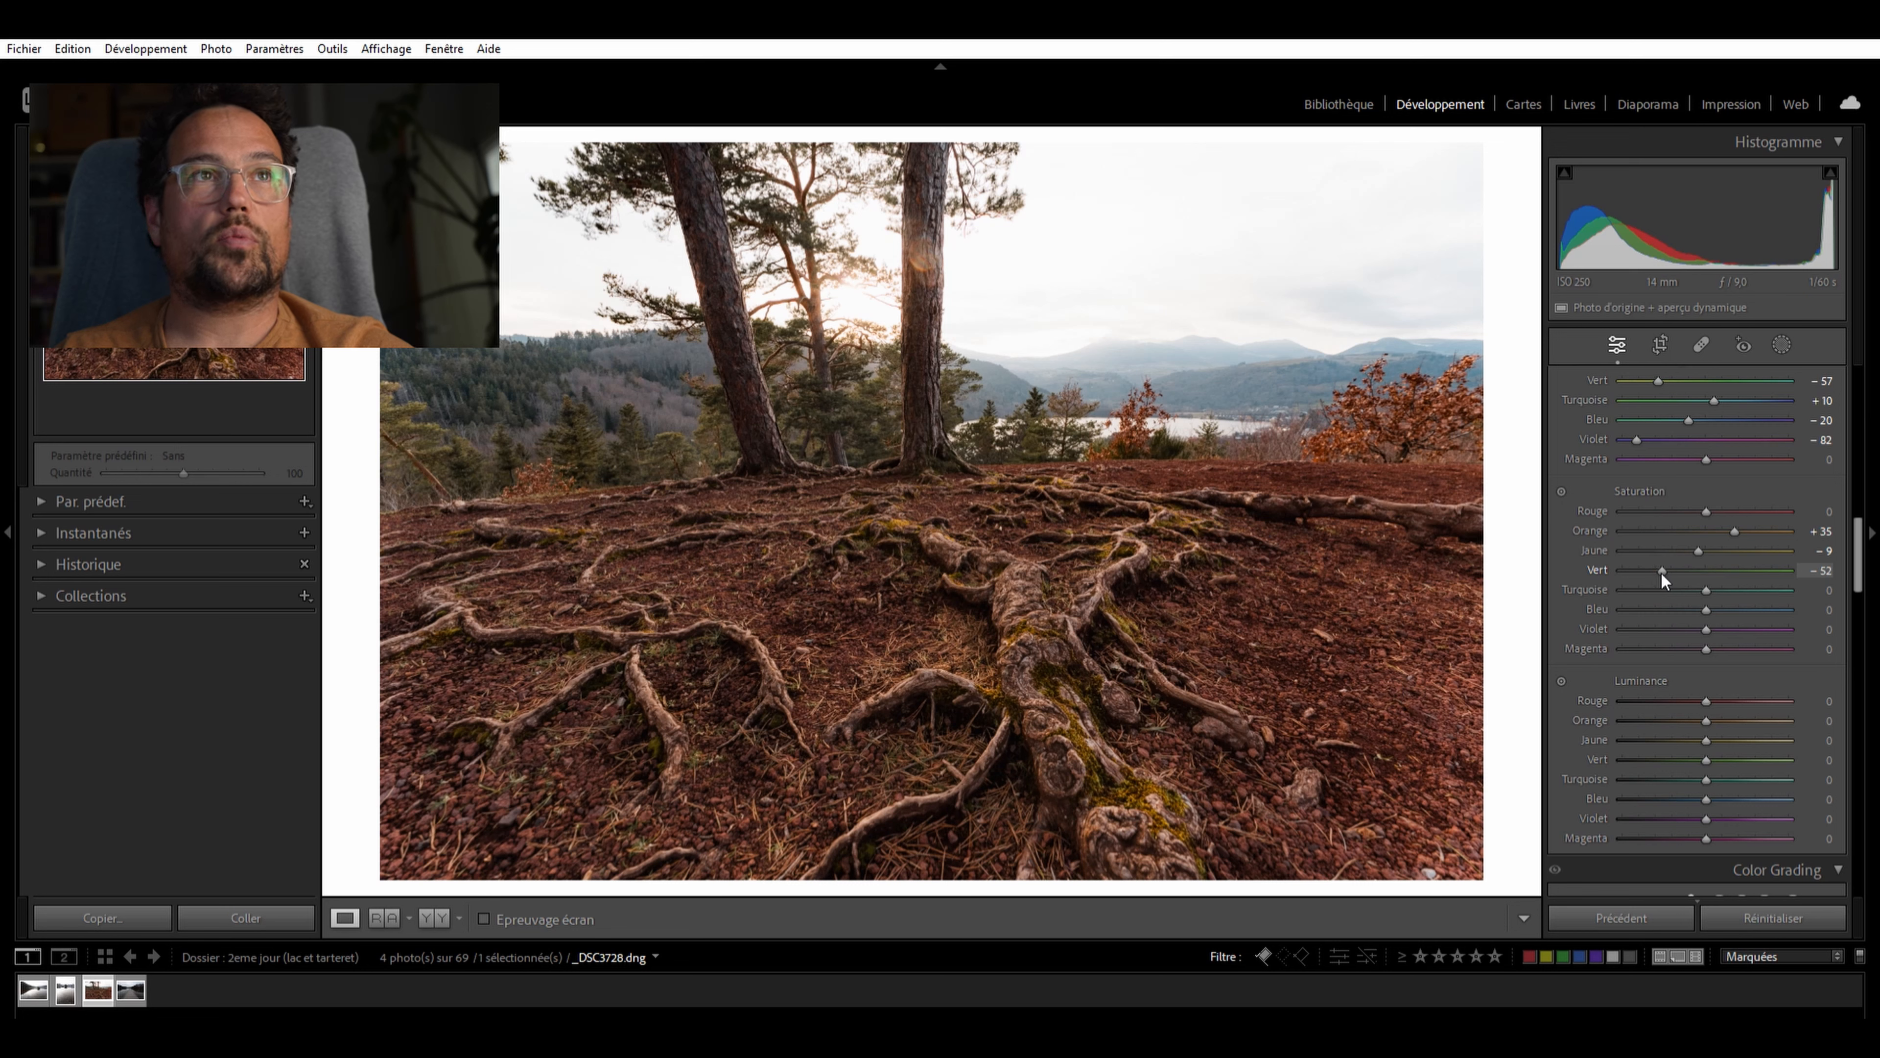
Set the color mixer saturation to -46 for Vert, -42 for Violet and -43 for Magenta
drag(1669, 582, 1666, 576)
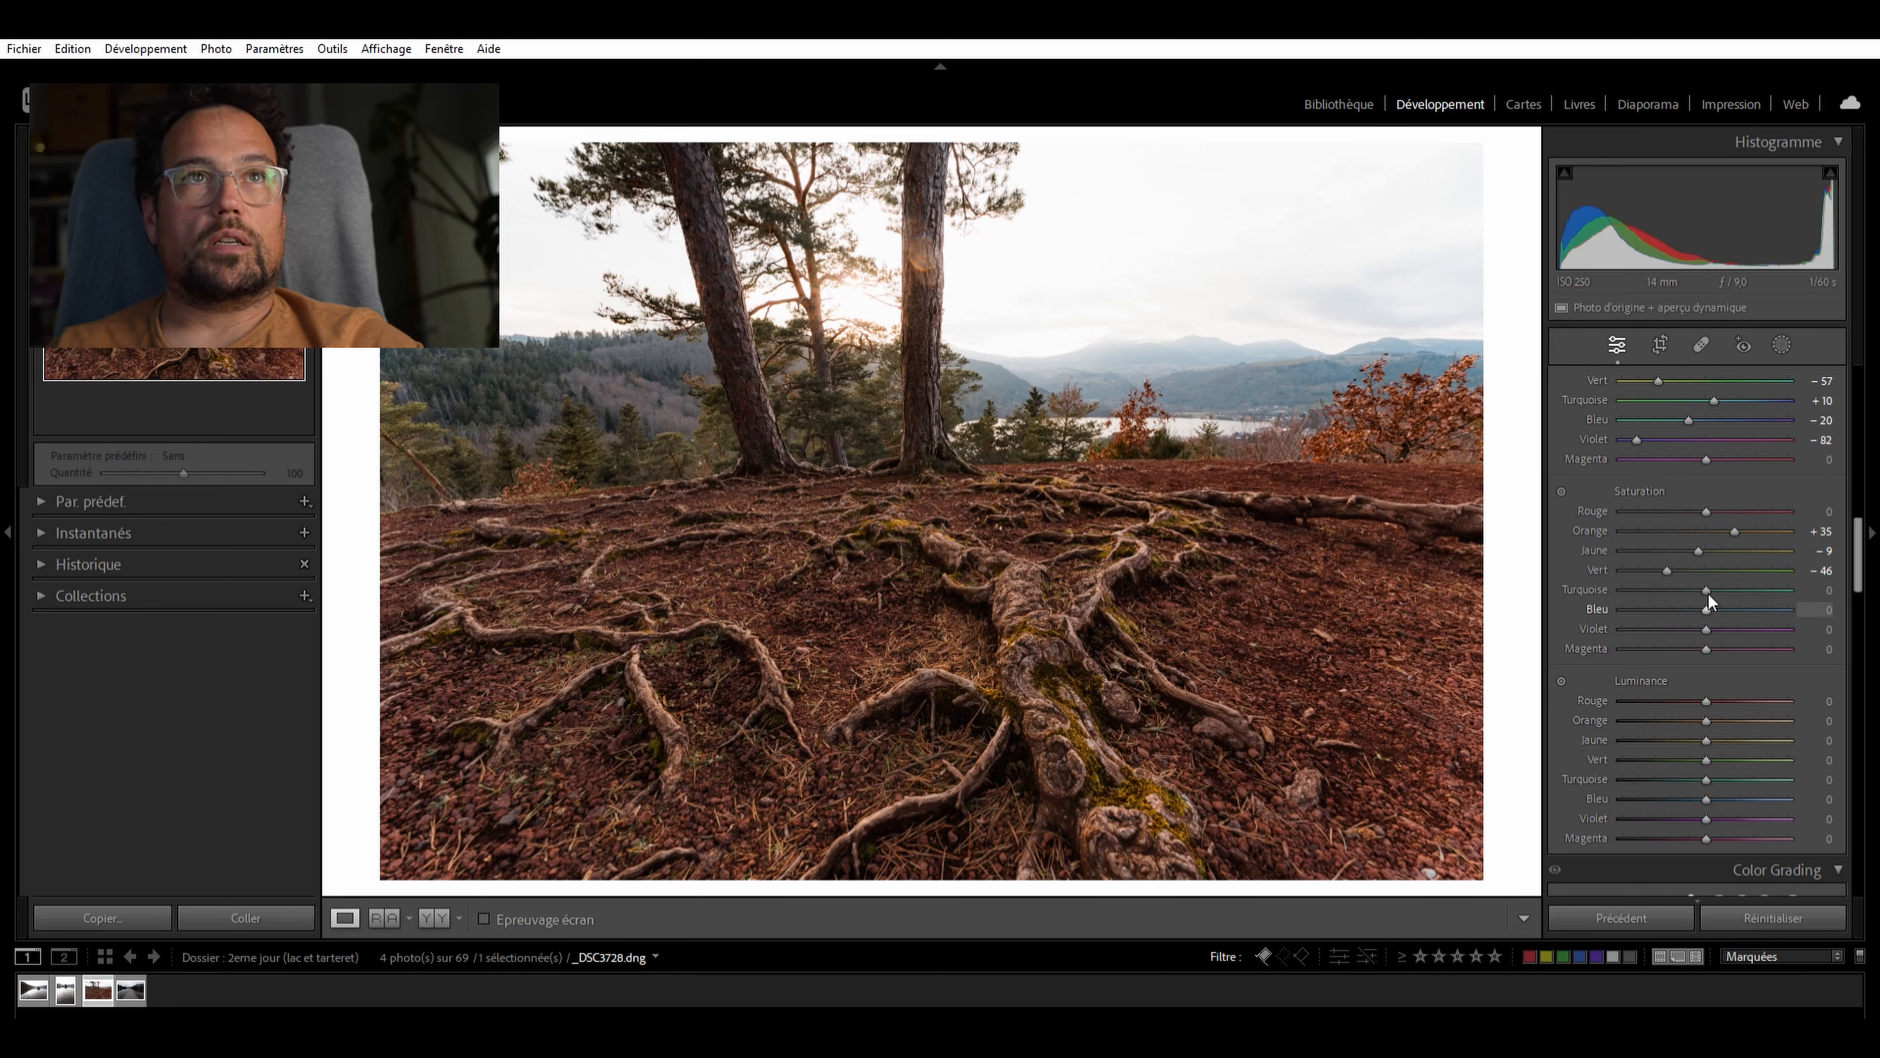
drag(1716, 609, 1735, 604)
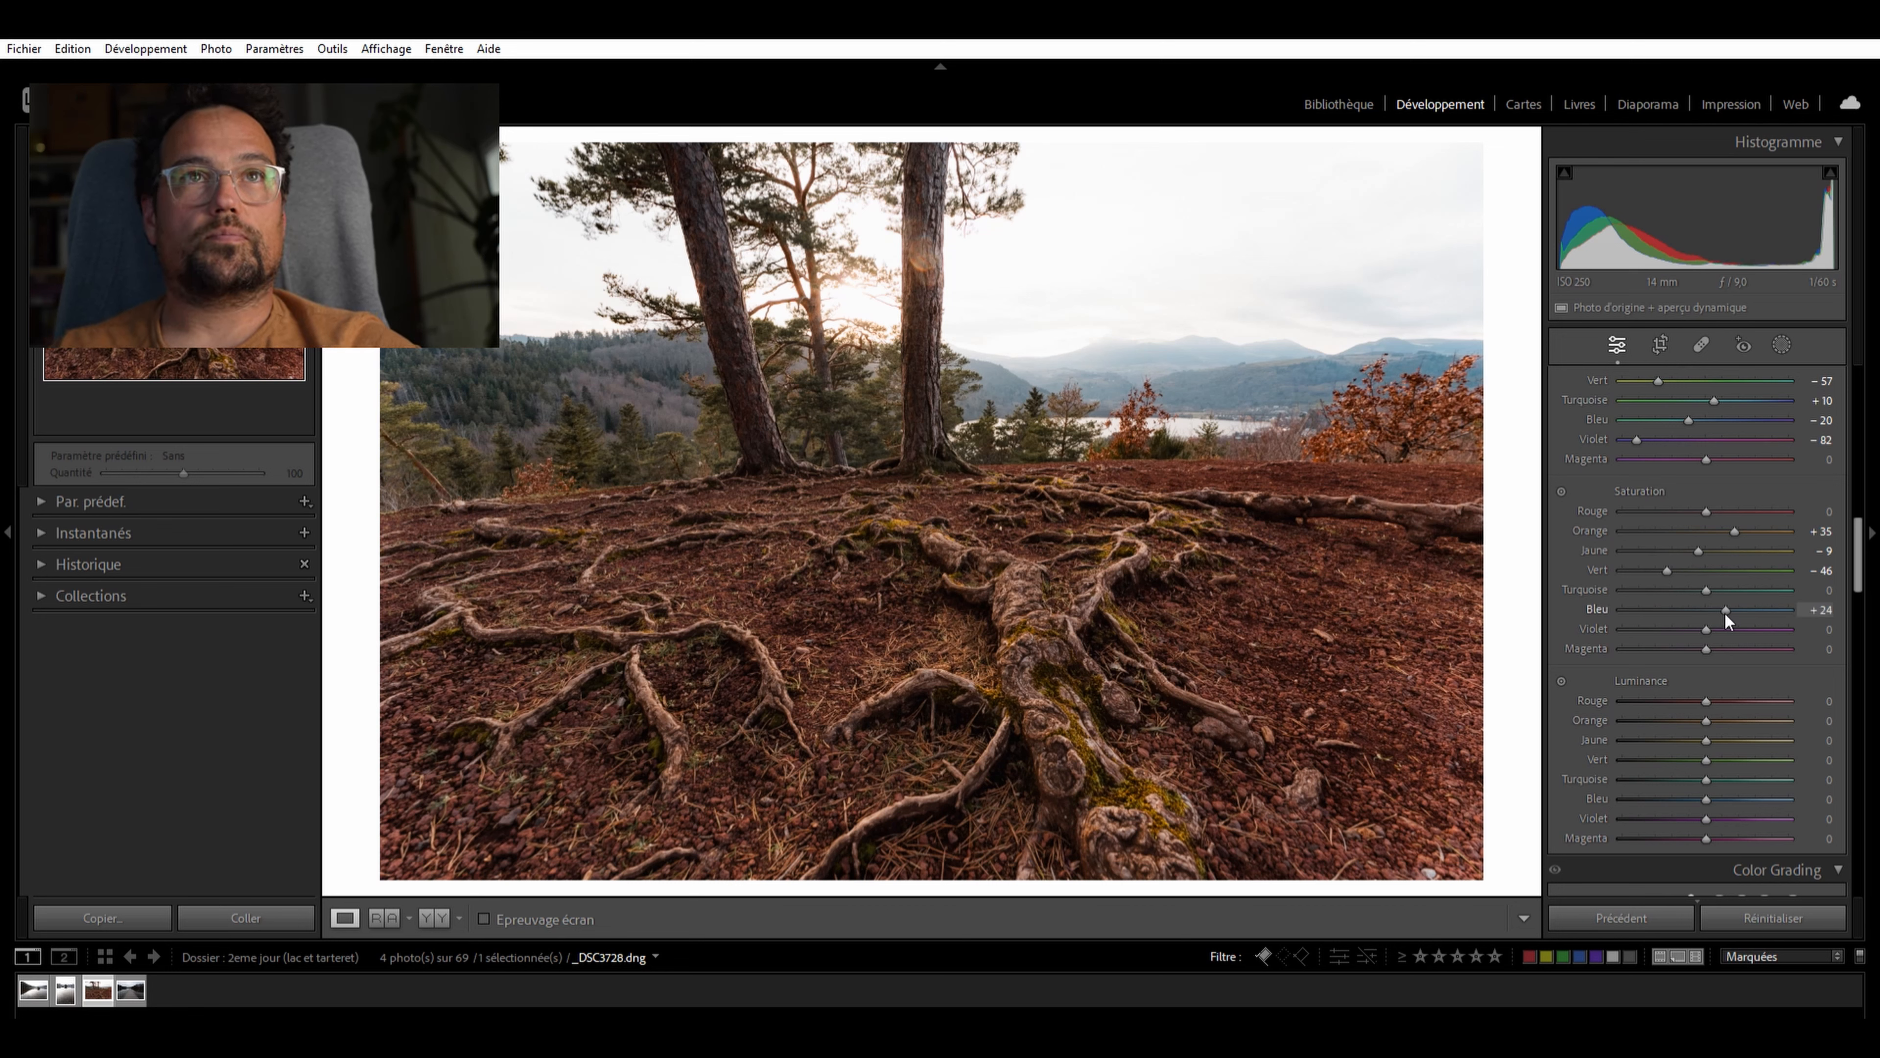
double_click(1725, 609)
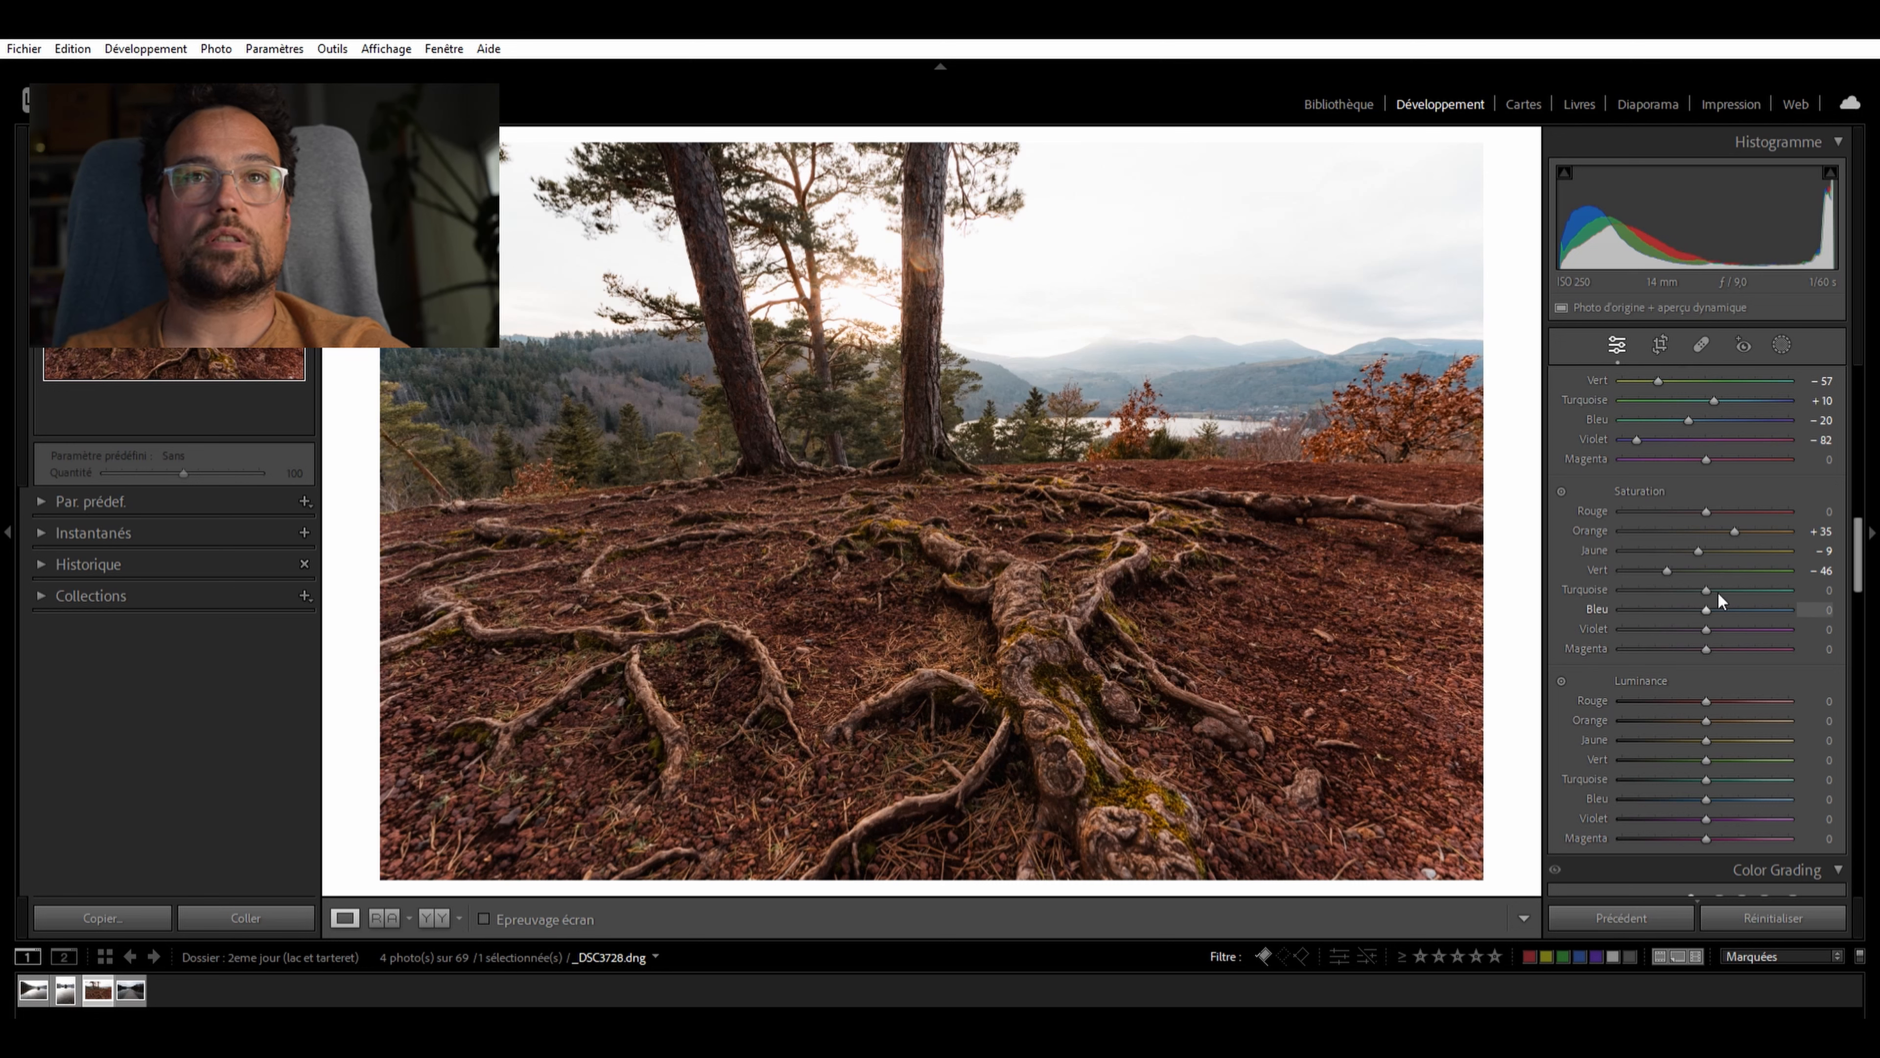
drag(1699, 617, 1670, 642)
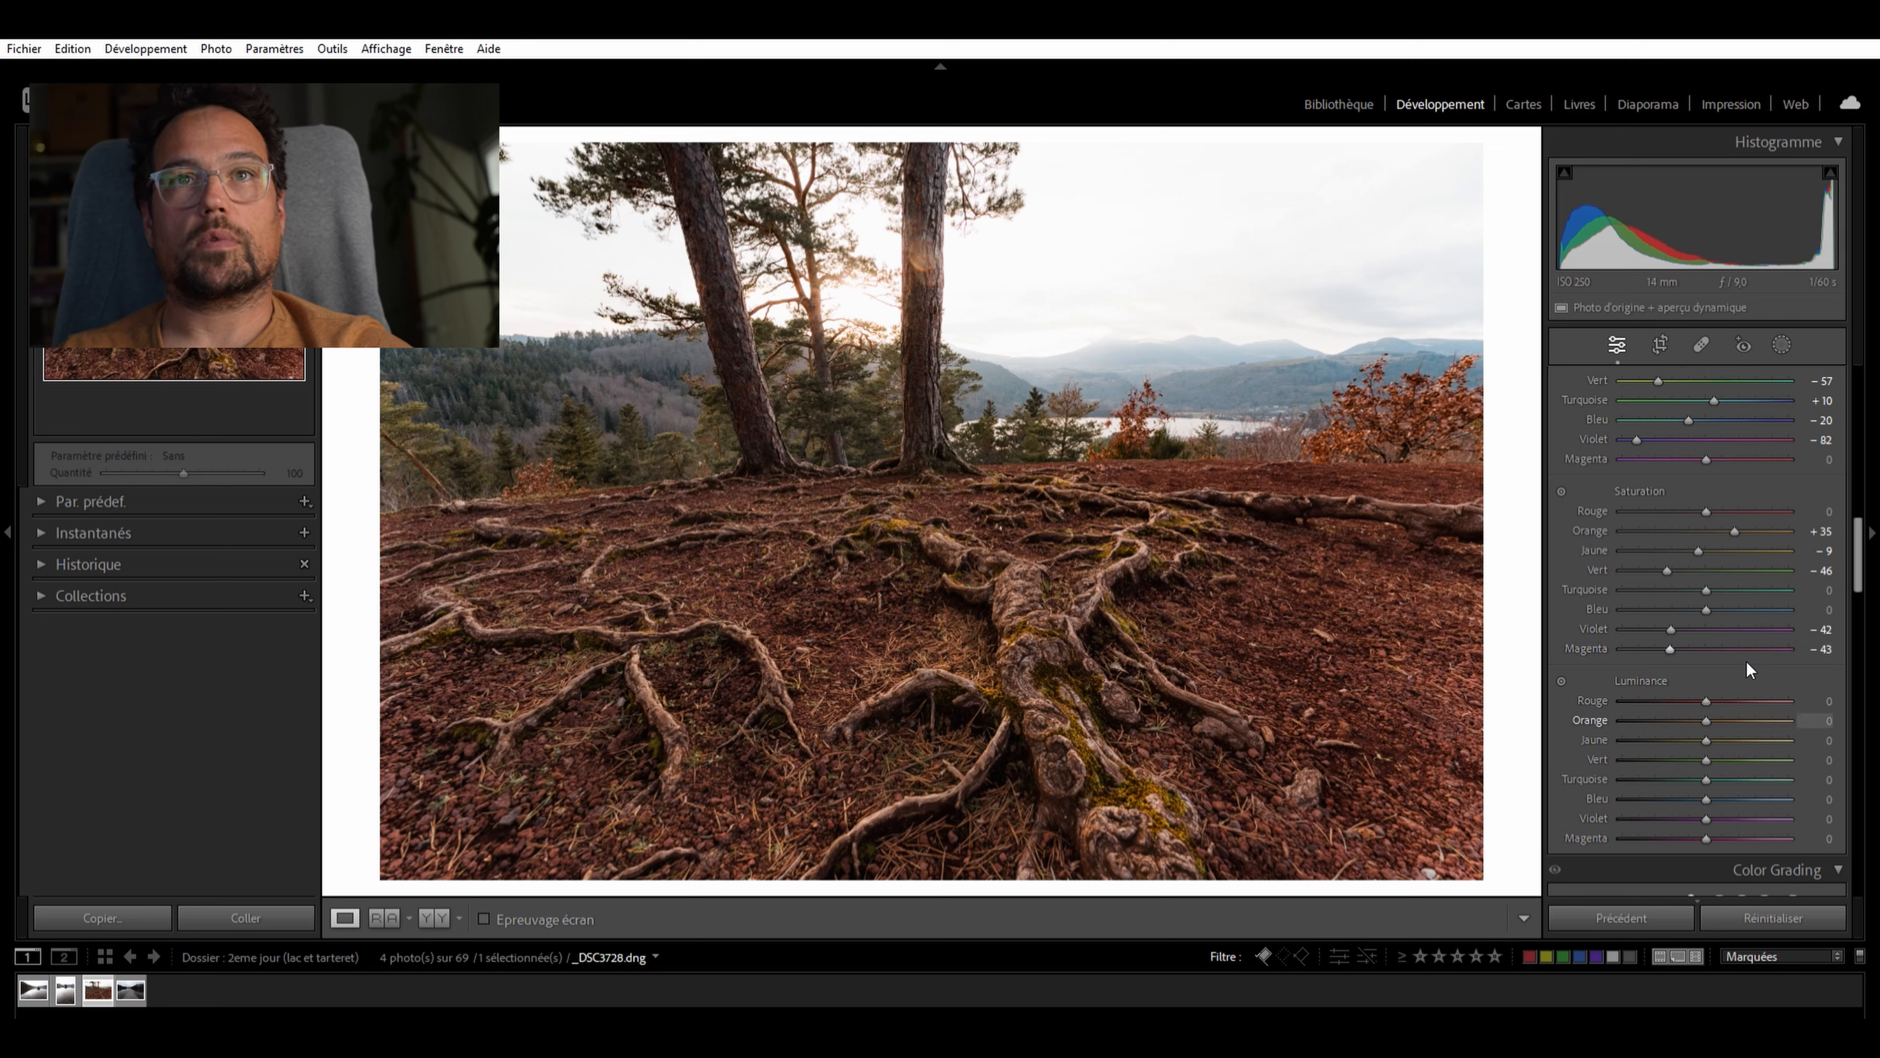
Try shifting the Rouge, Jaune and Vert luminance in the color mixer, and reset them
scroll(1743, 642, down, 3)
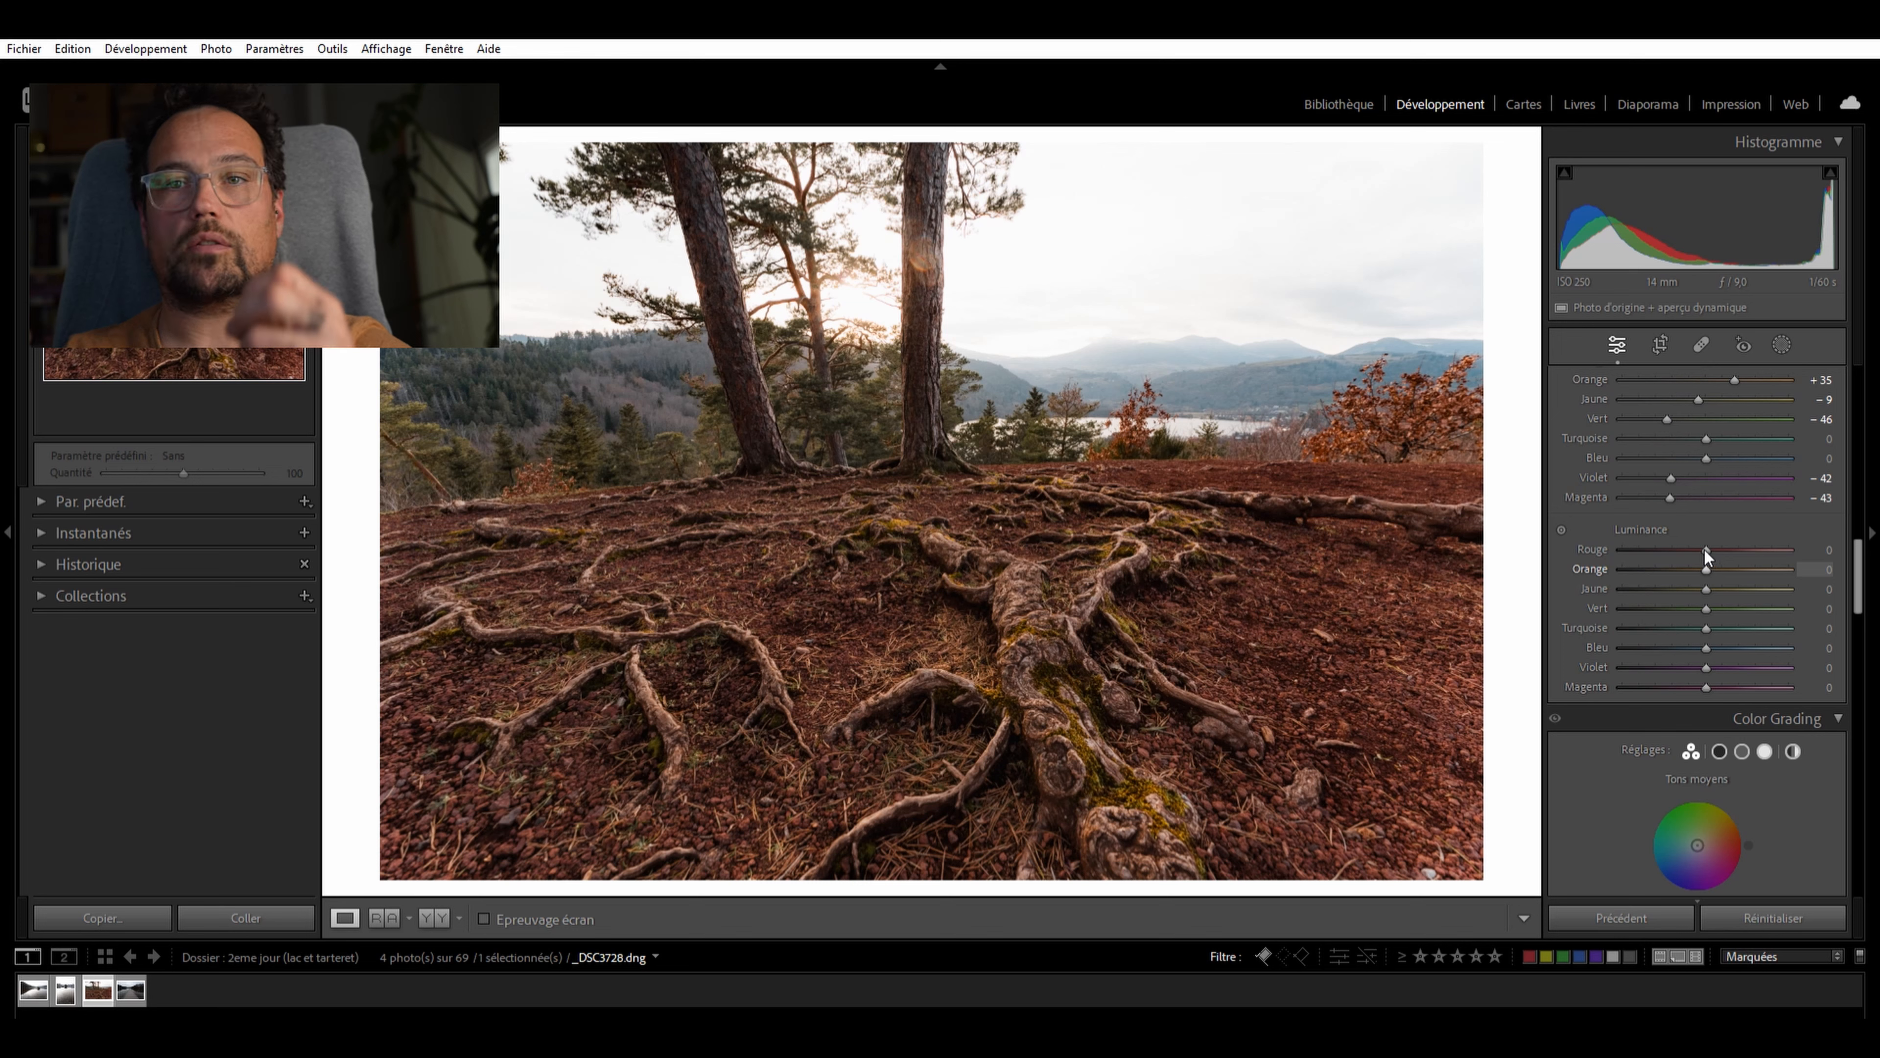
drag(1704, 550, 1640, 571)
double_click(1643, 549)
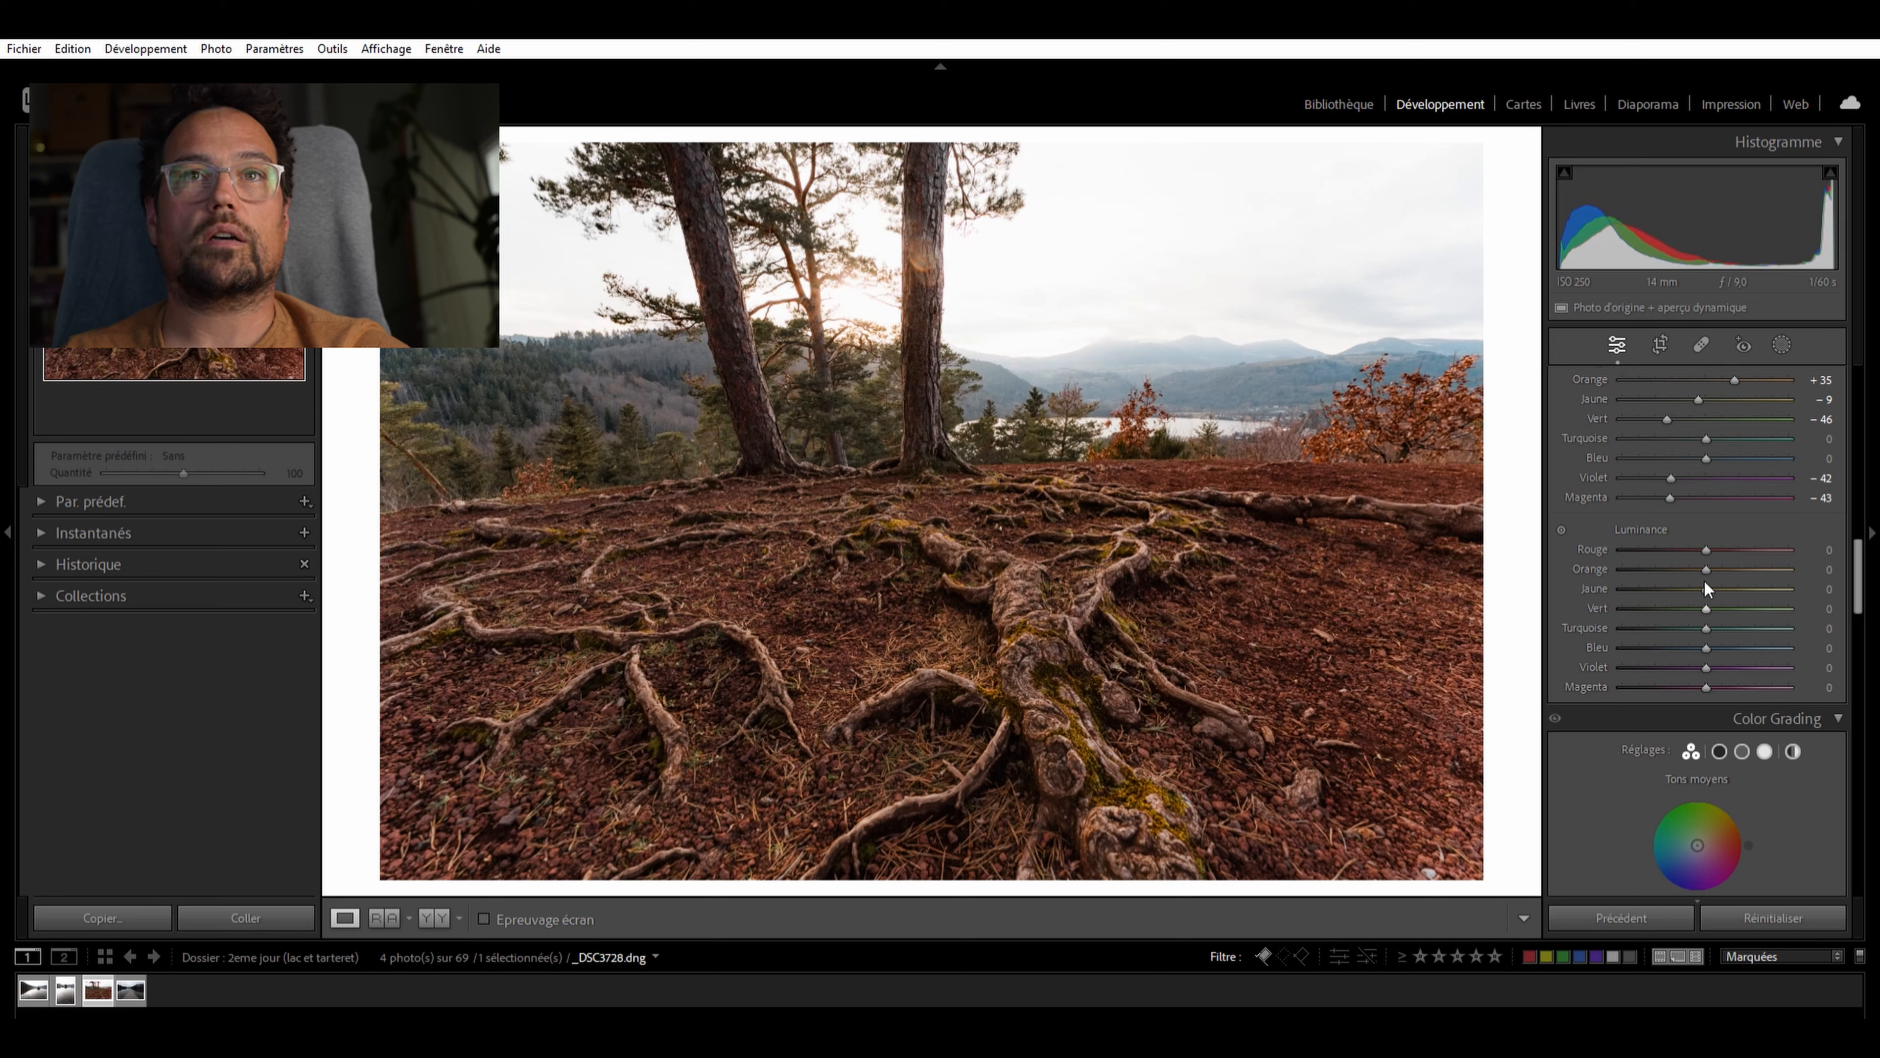
mouse_move(1784, 590)
mouse_down()
mouse_move(1688, 597)
mouse_move(1799, 594)
mouse_up()
drag(1753, 589, 1703, 588)
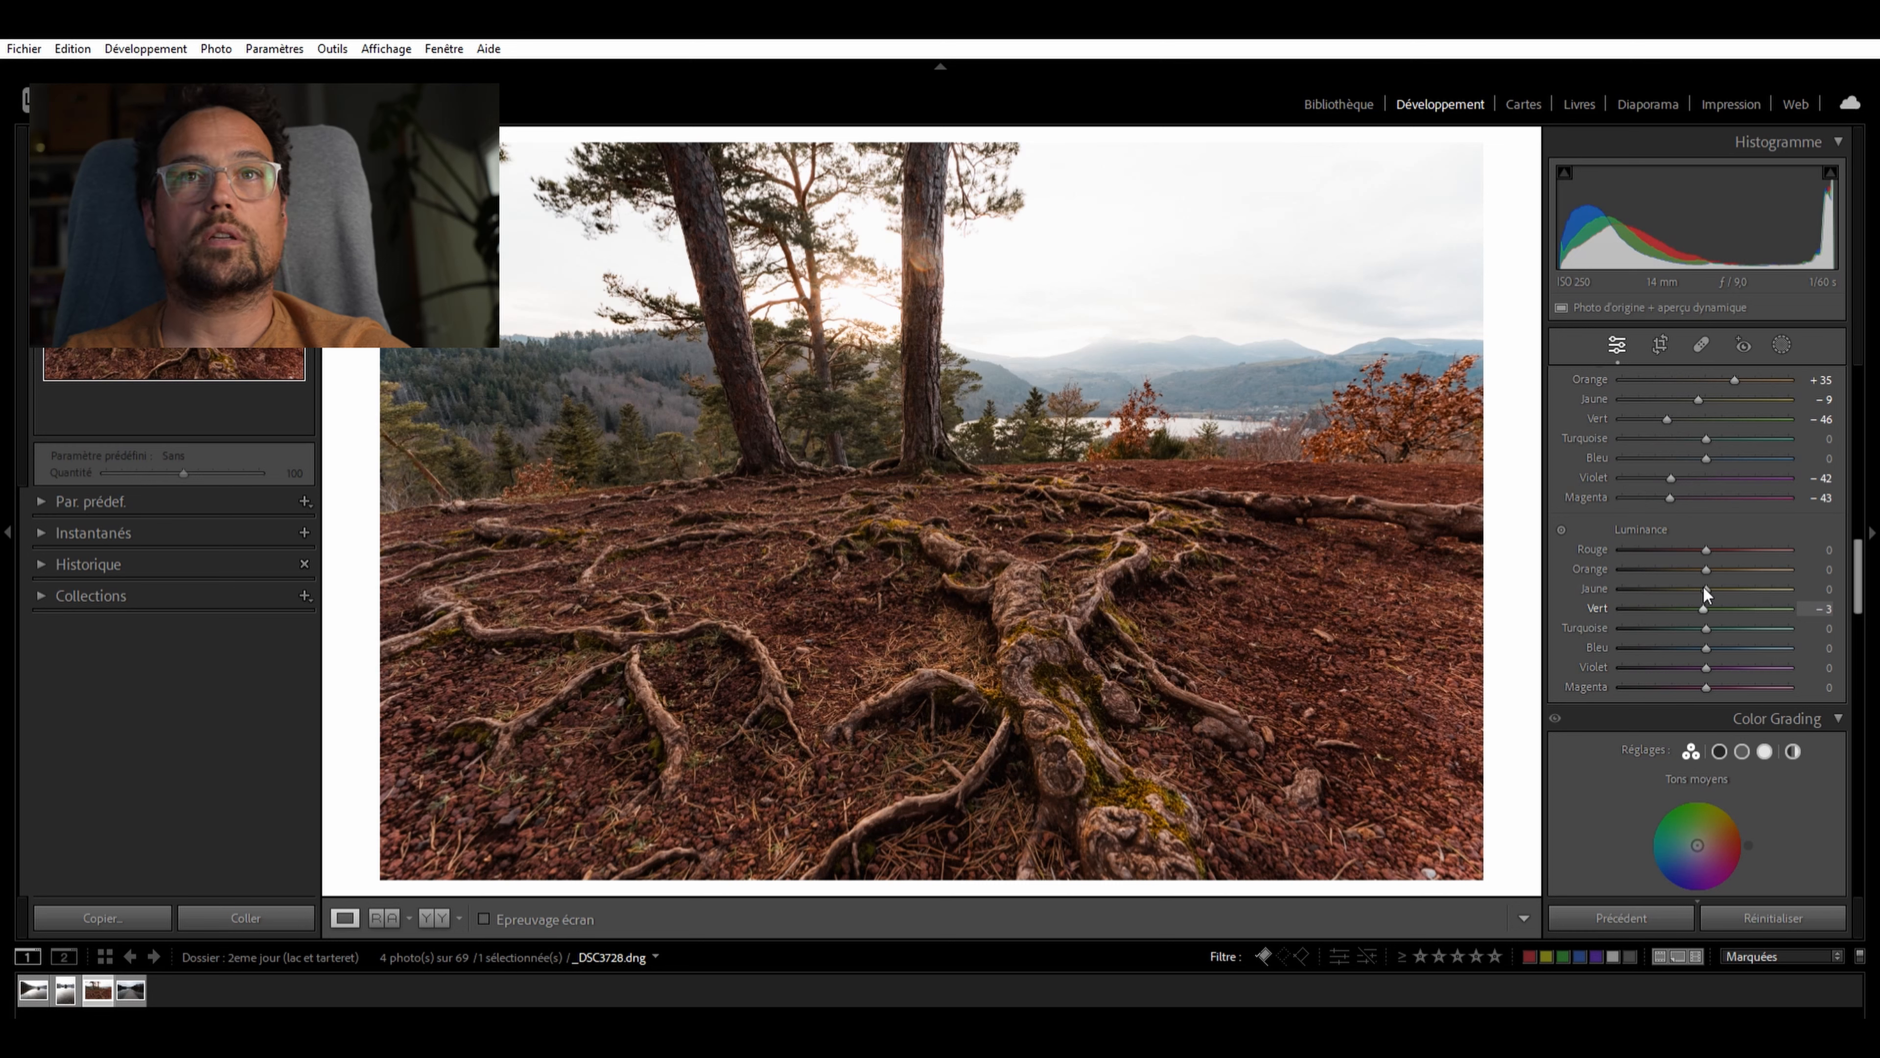
double_click(1702, 585)
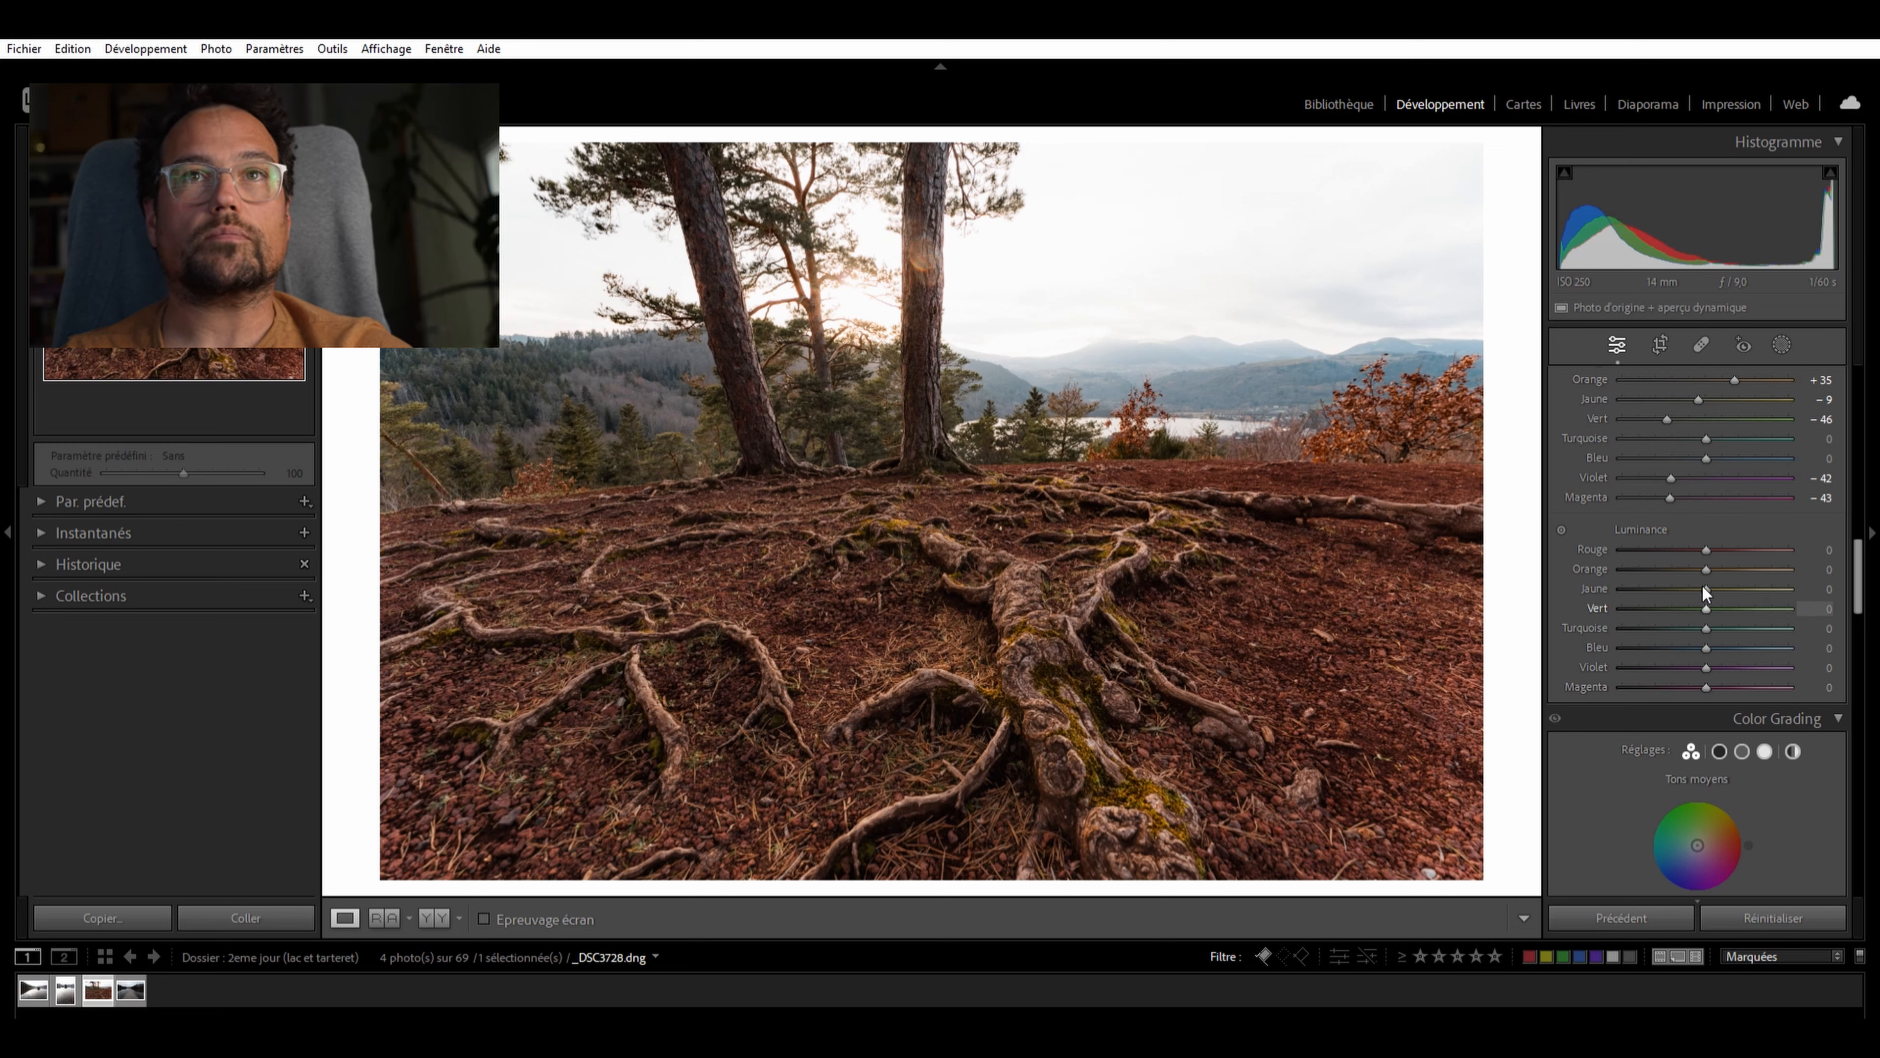
Set the color mixer luminance to +10 for Orange, -15 for Jaune and -25 for Vert
click(1717, 560)
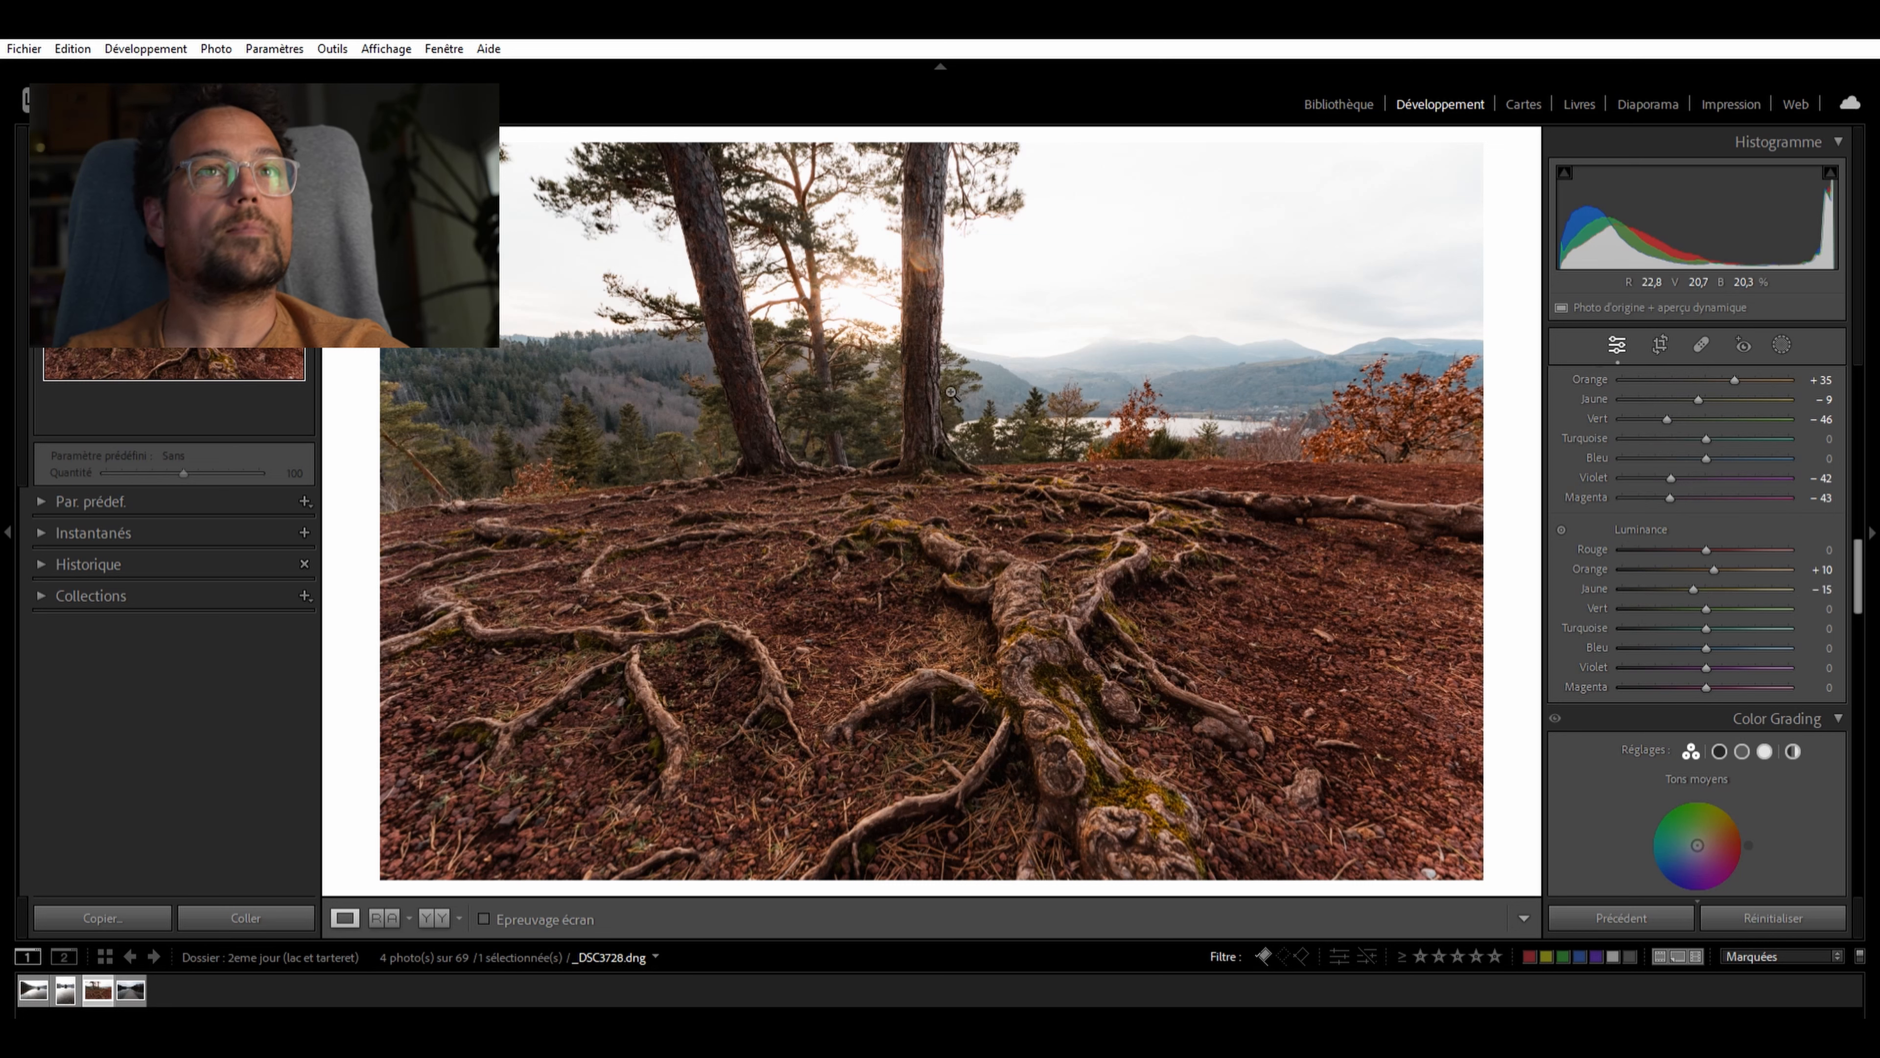
drag(1706, 608, 1685, 606)
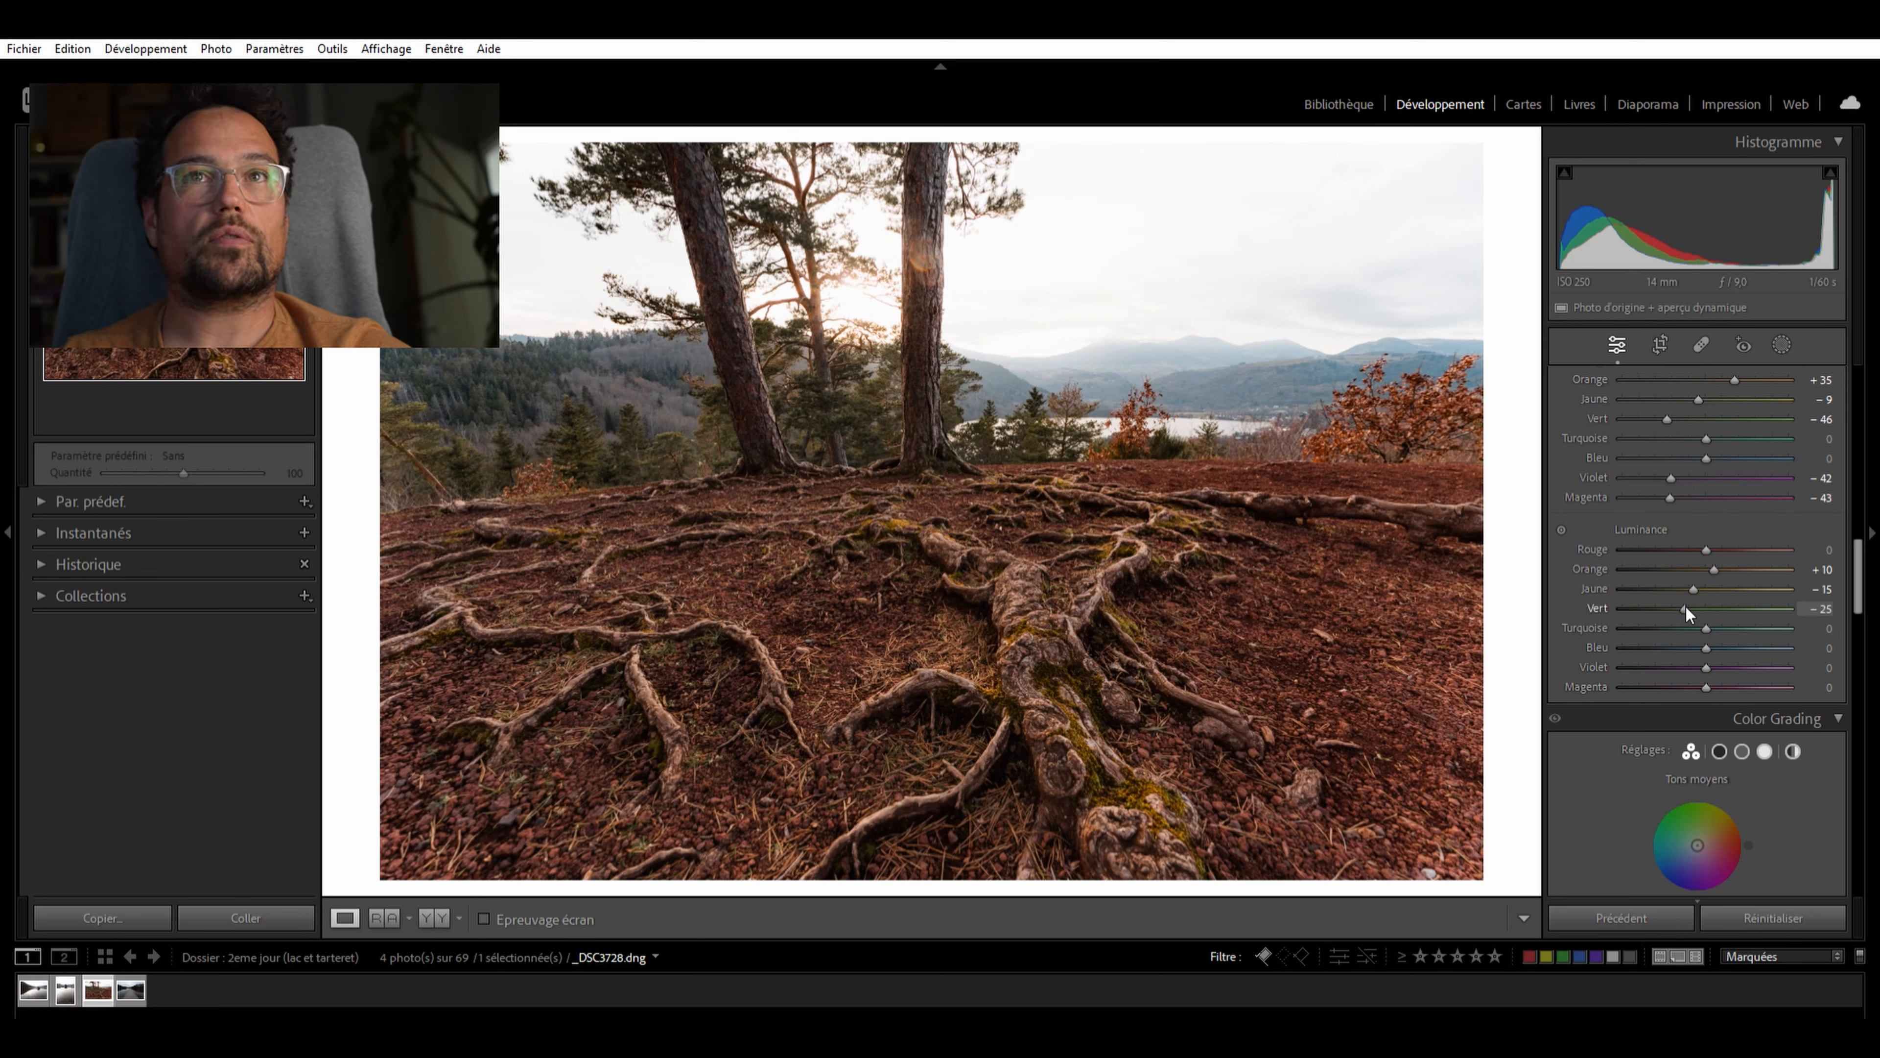
drag(1708, 614, 1649, 645)
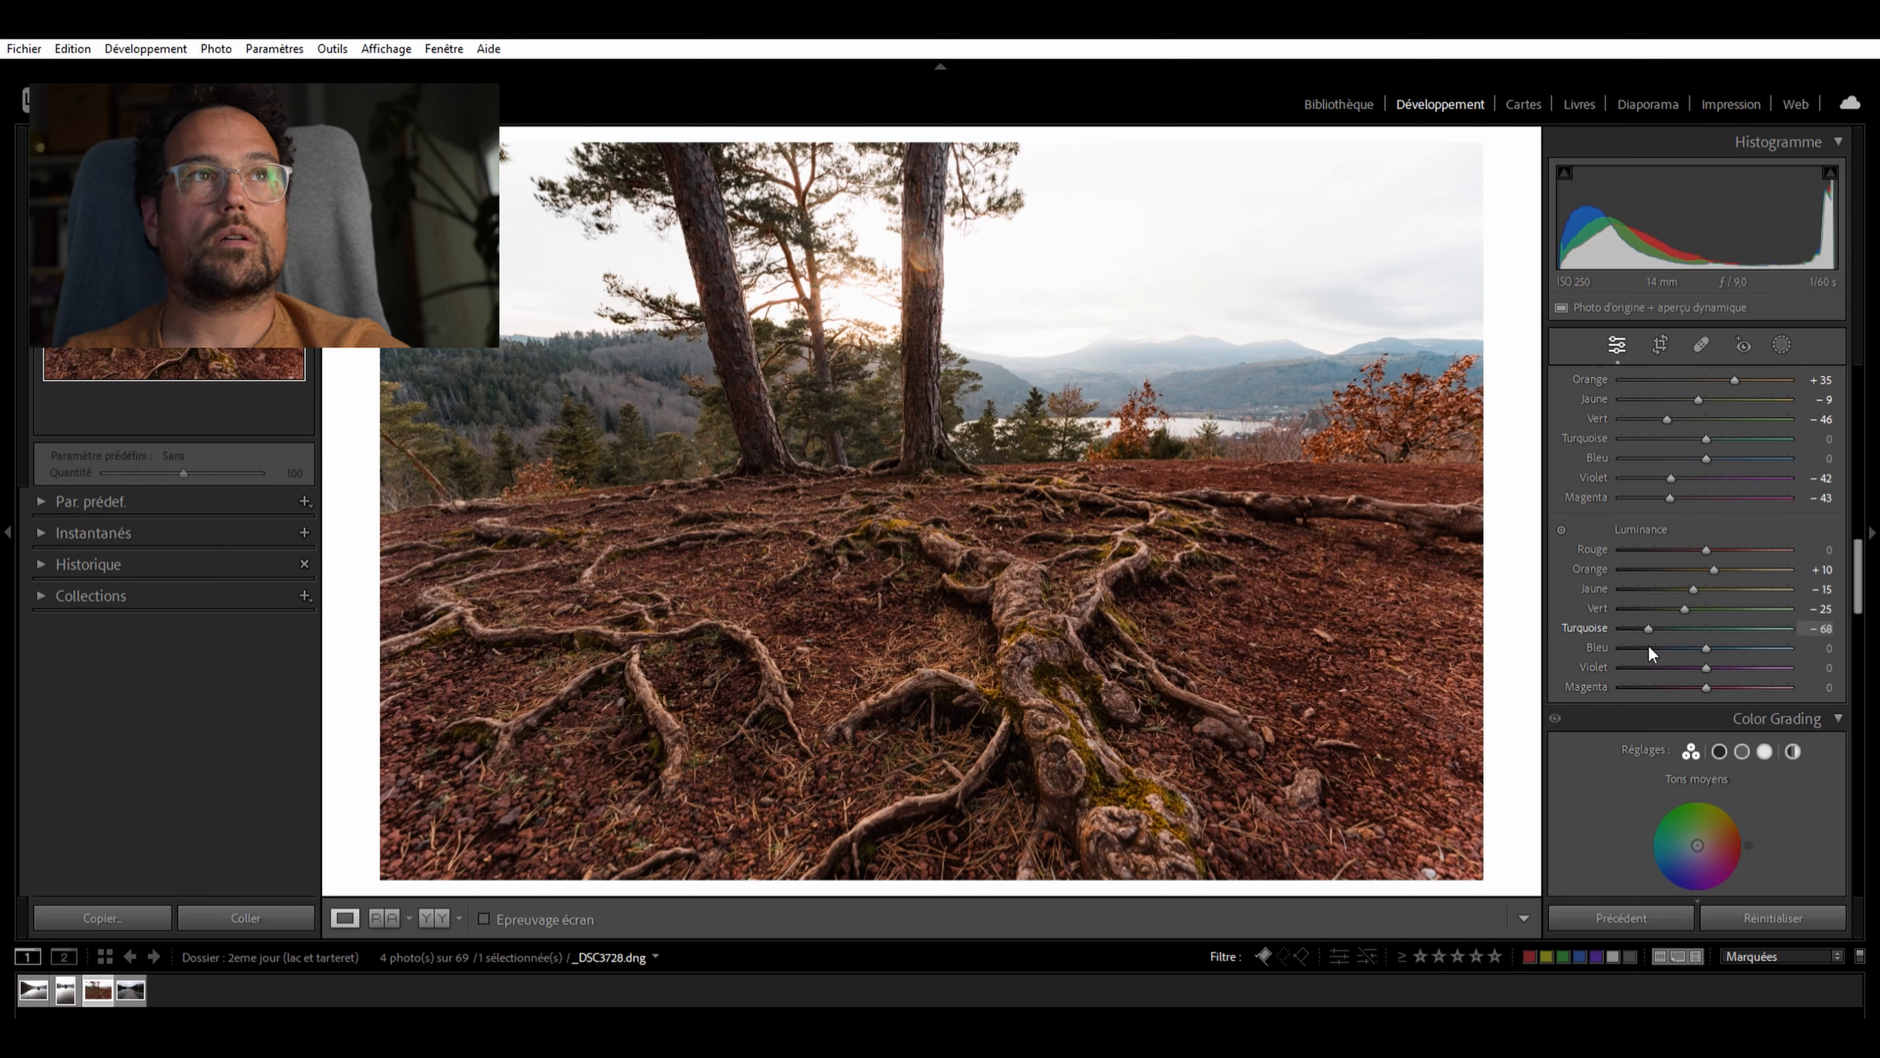
double_click(1649, 627)
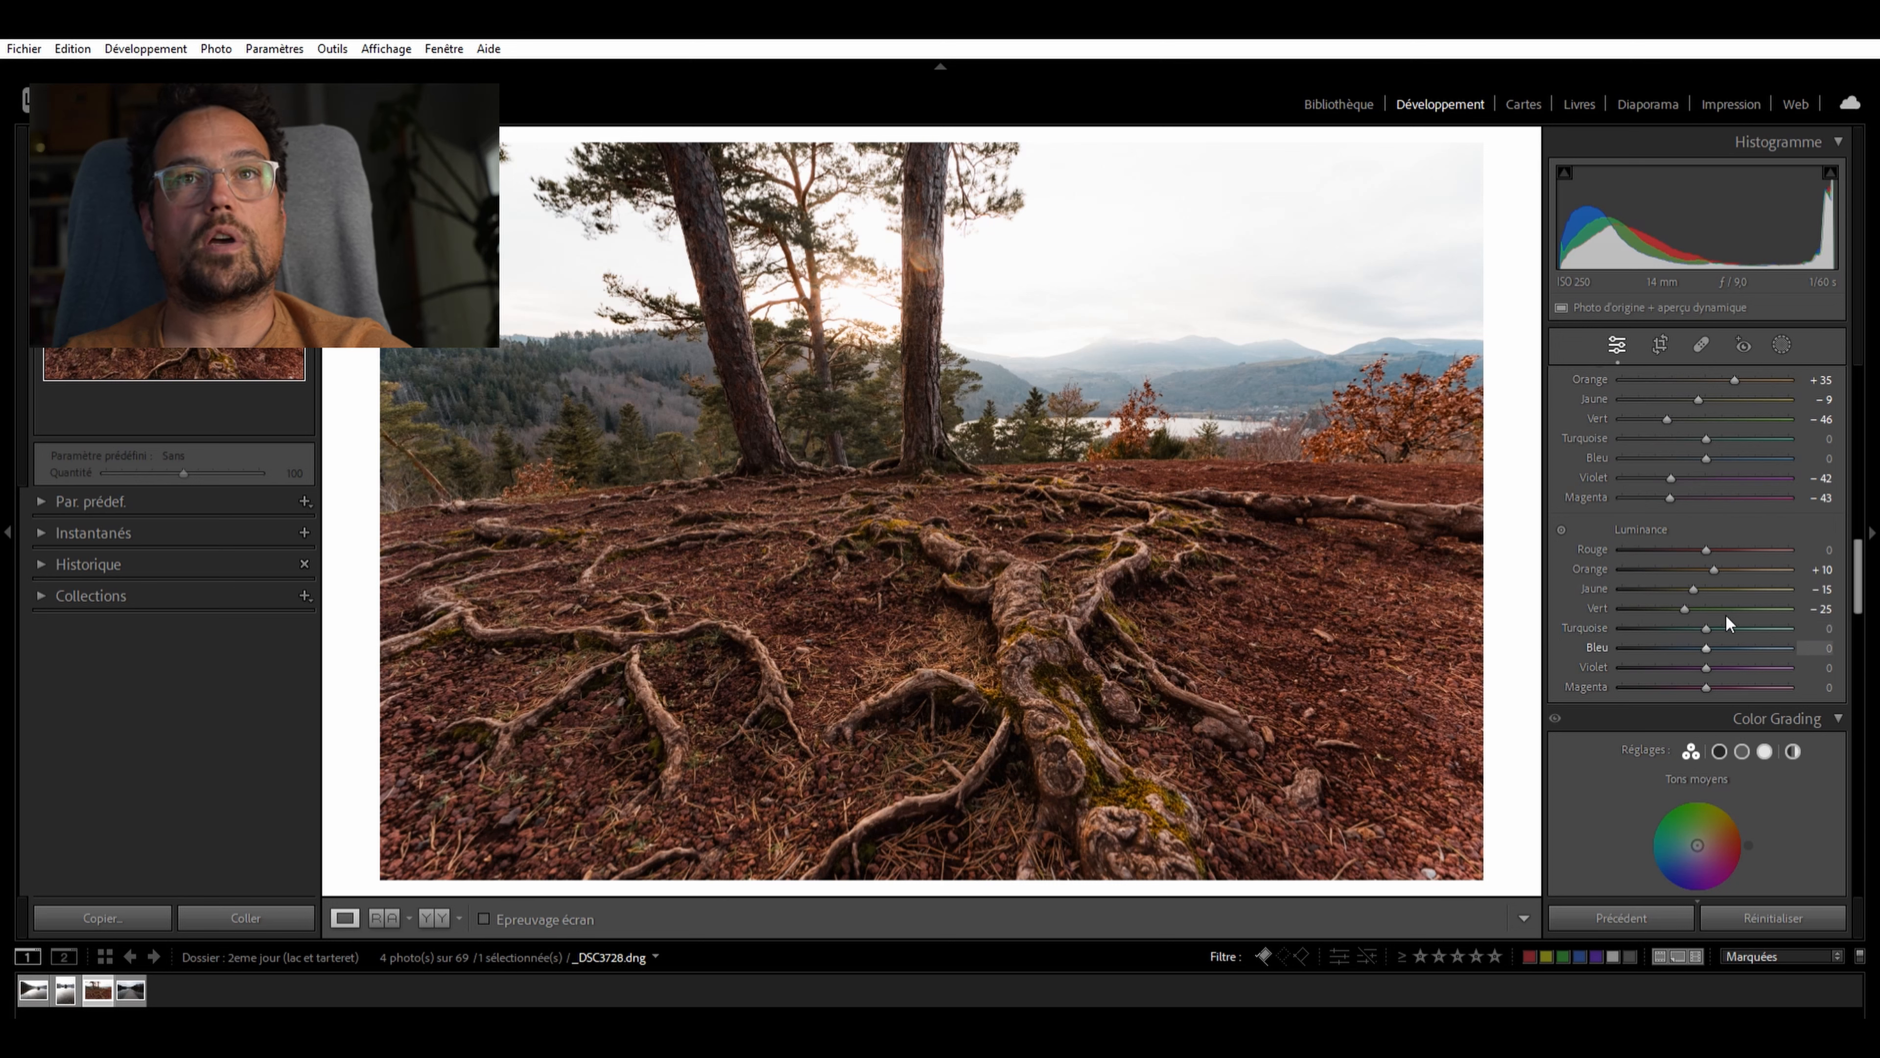
Set the color mixer luminance to -20 for Bleu and -31 for Violet
mouse_move(1695, 633)
mouse_down()
mouse_move(1653, 641)
mouse_move(1672, 638)
mouse_up()
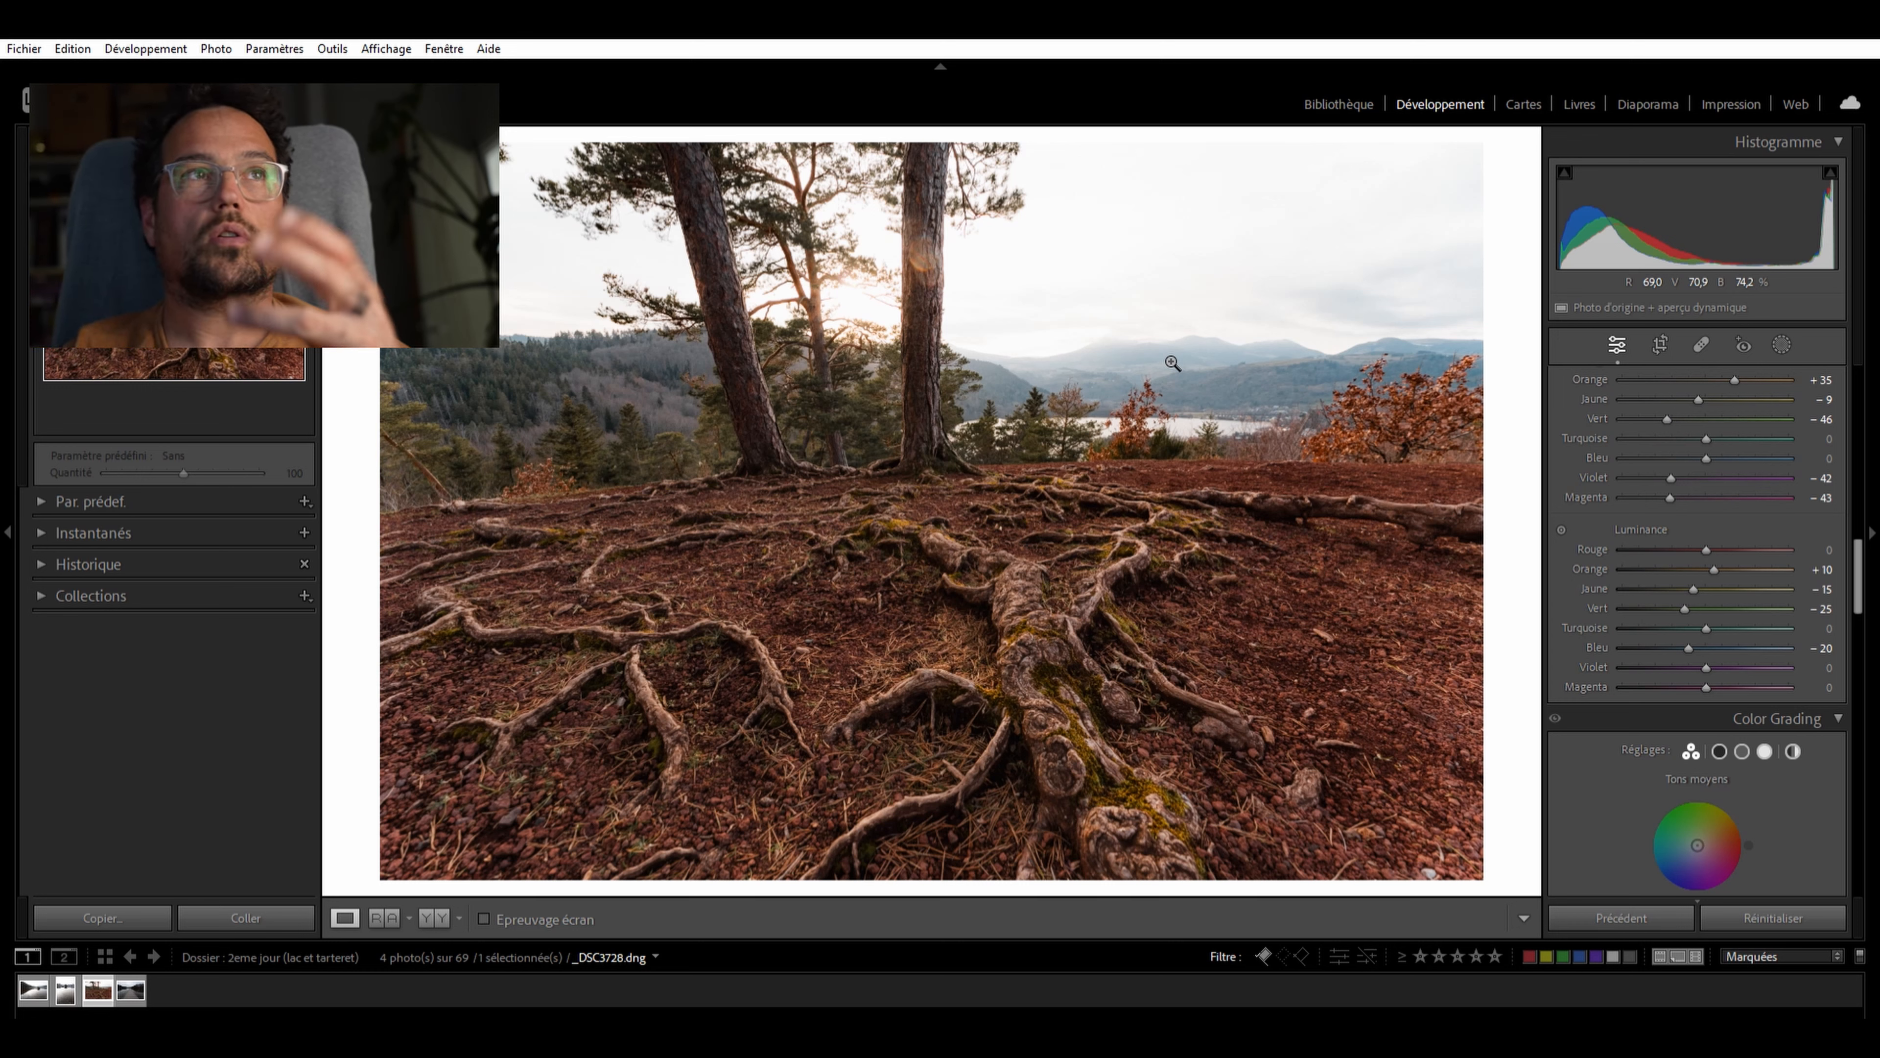
mouse_move(1663, 635)
mouse_down()
mouse_move(1640, 640)
mouse_move(1690, 649)
mouse_up()
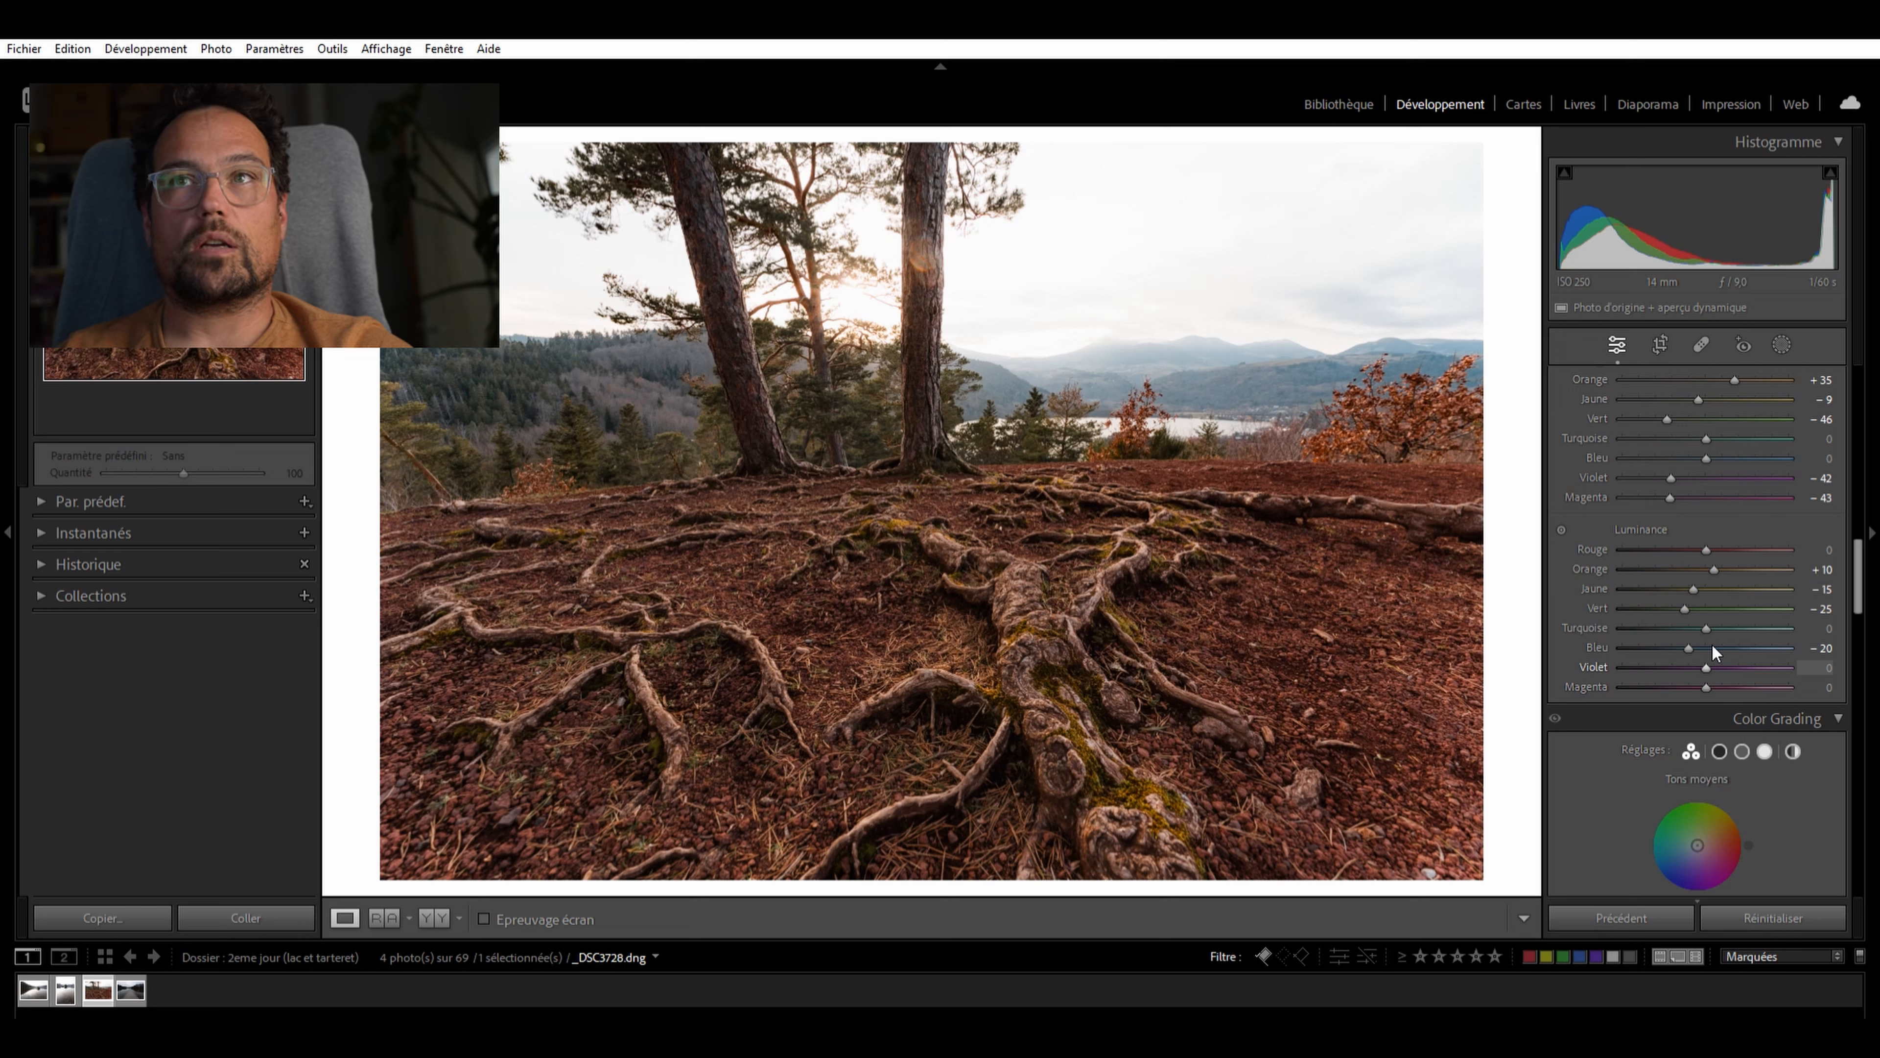
mouse_move(1691, 651)
mouse_down()
mouse_move(1786, 663)
mouse_move(1639, 663)
mouse_move(1785, 673)
mouse_move(1625, 661)
mouse_move(1675, 667)
mouse_up()
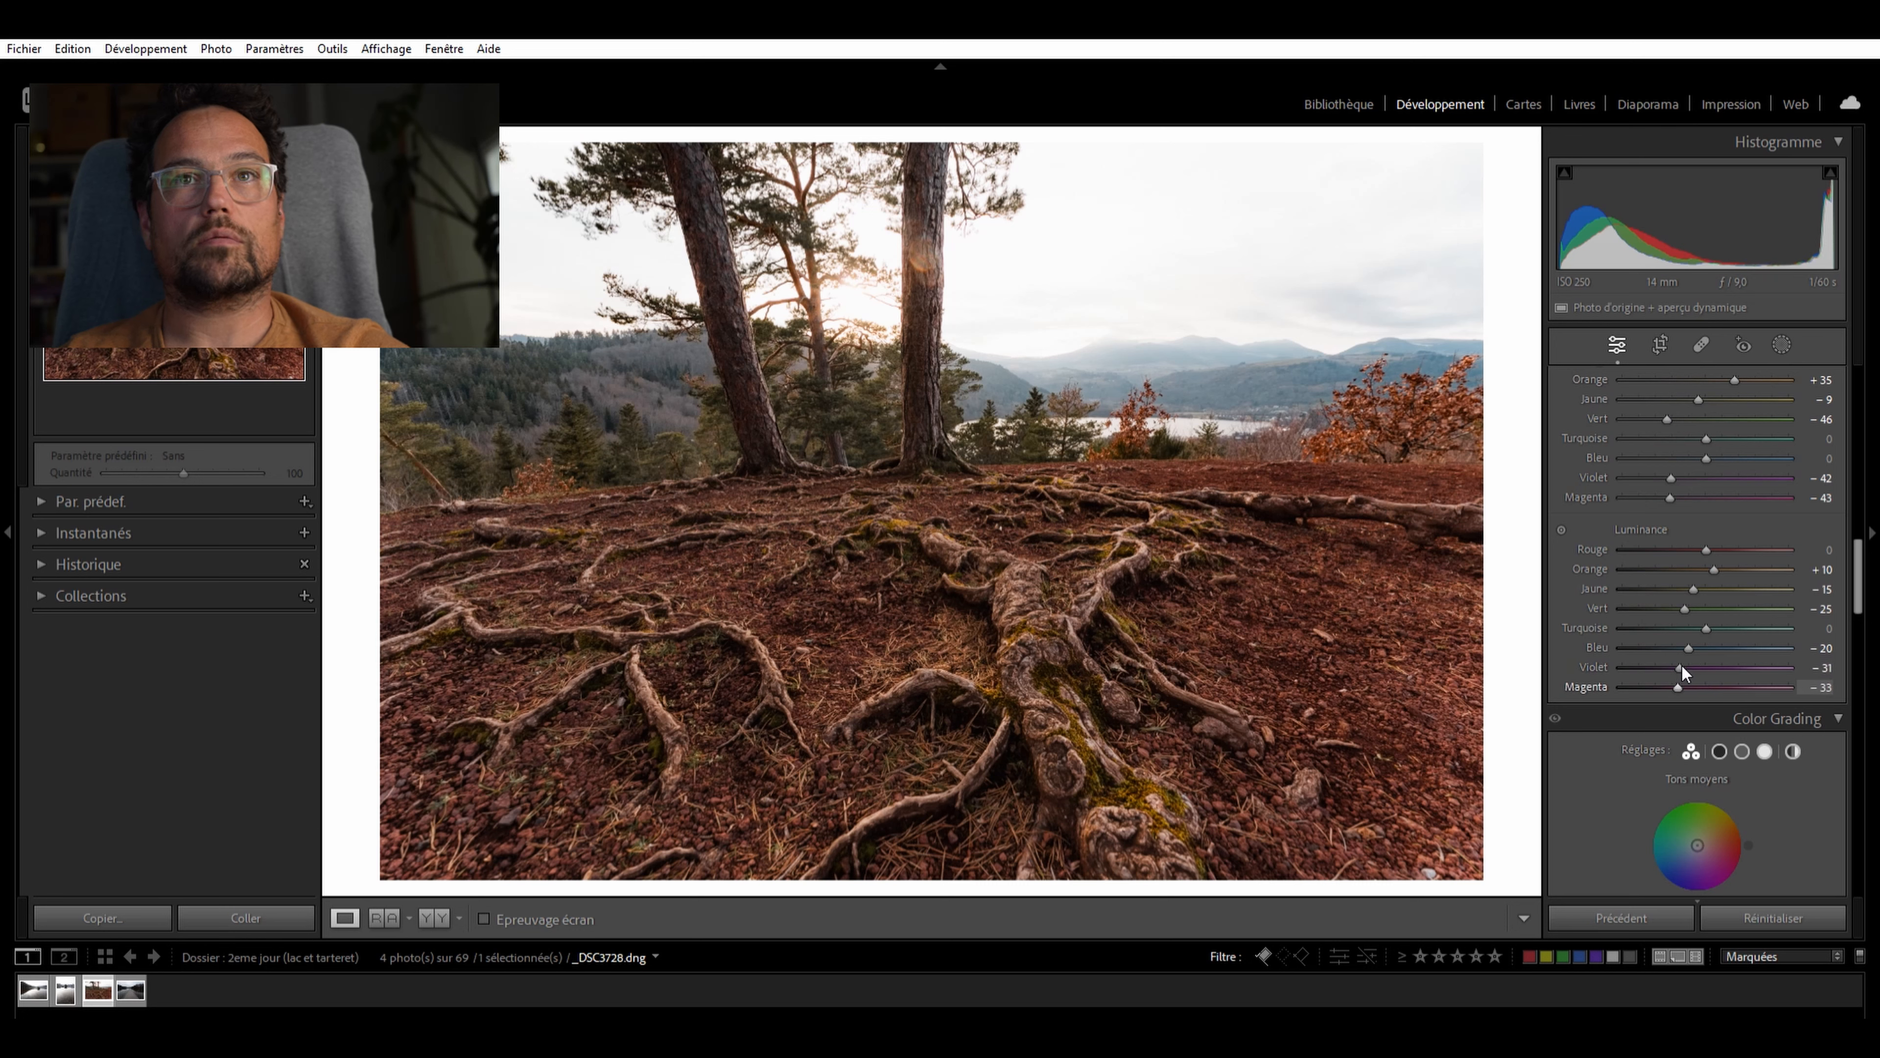
double_click(1682, 667)
Compare the photo with and without the color mixer adjustments
scroll(1735, 548, up, 2)
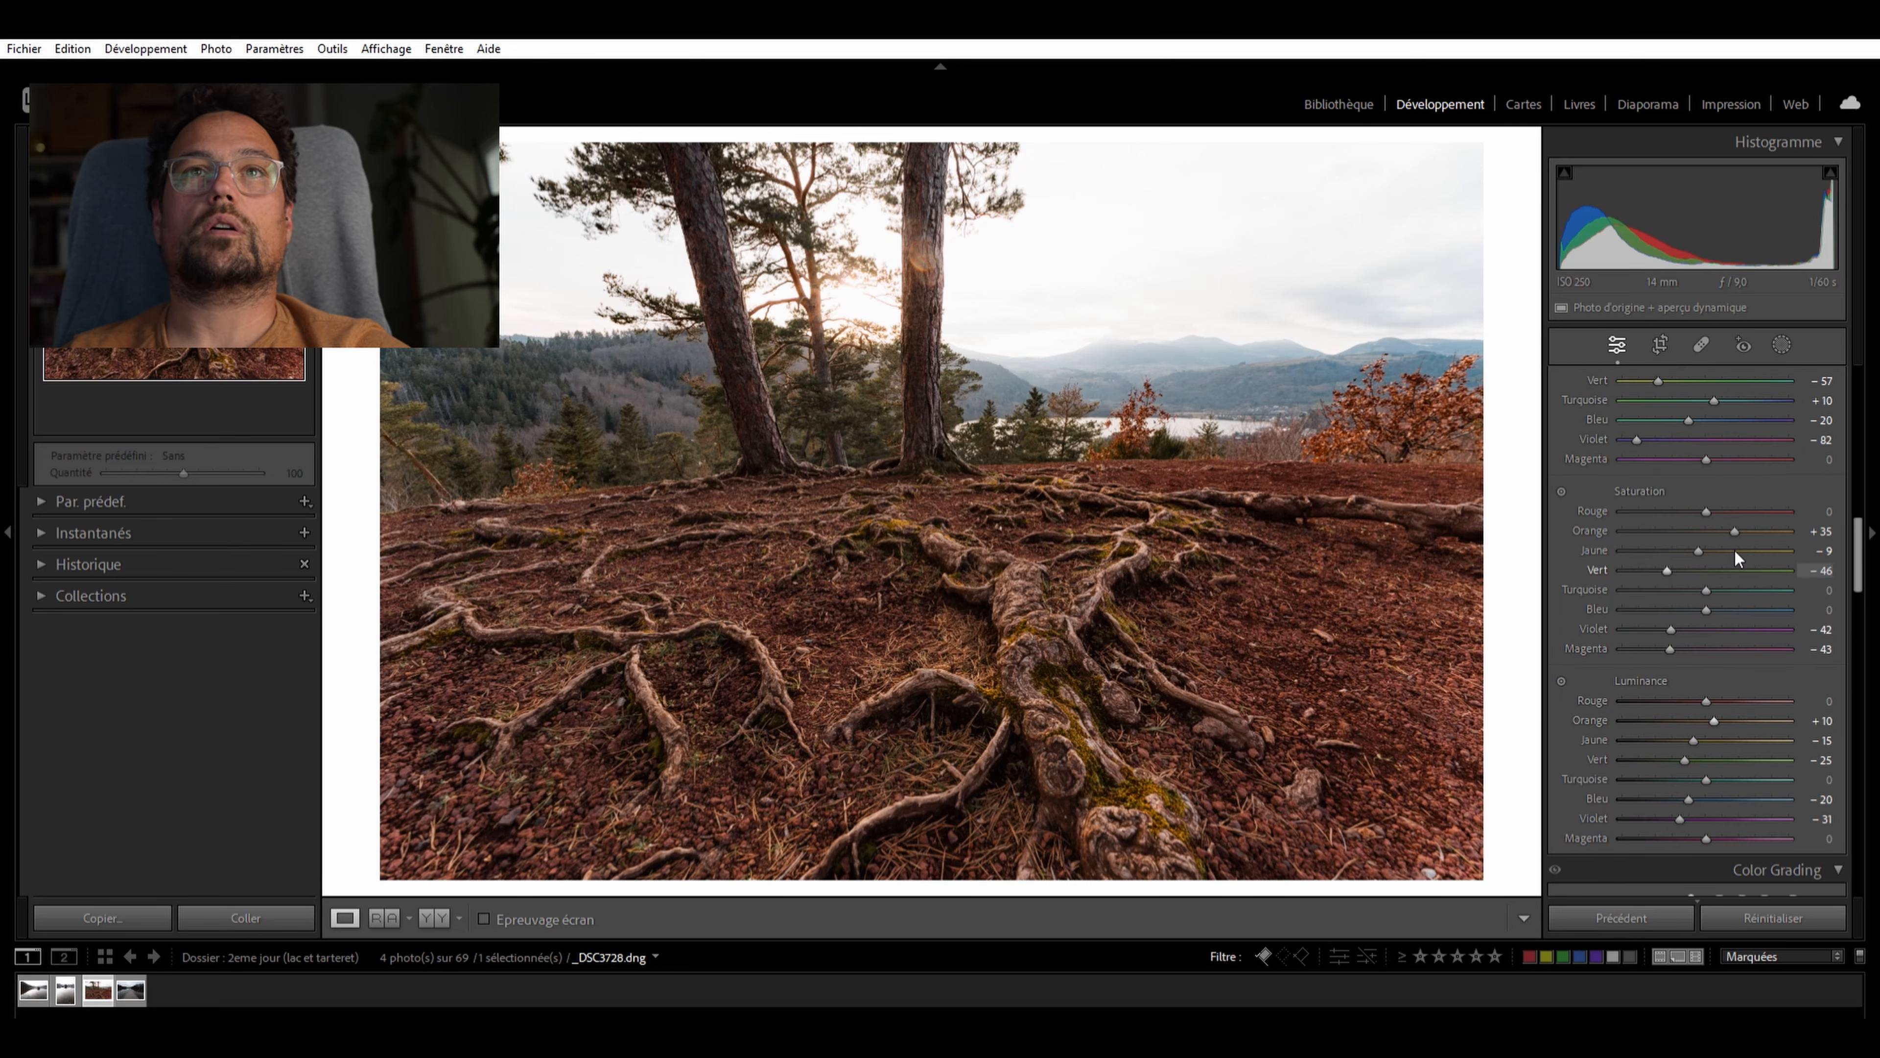
scroll(1735, 549, up, 2)
scroll(1578, 392, up, 2)
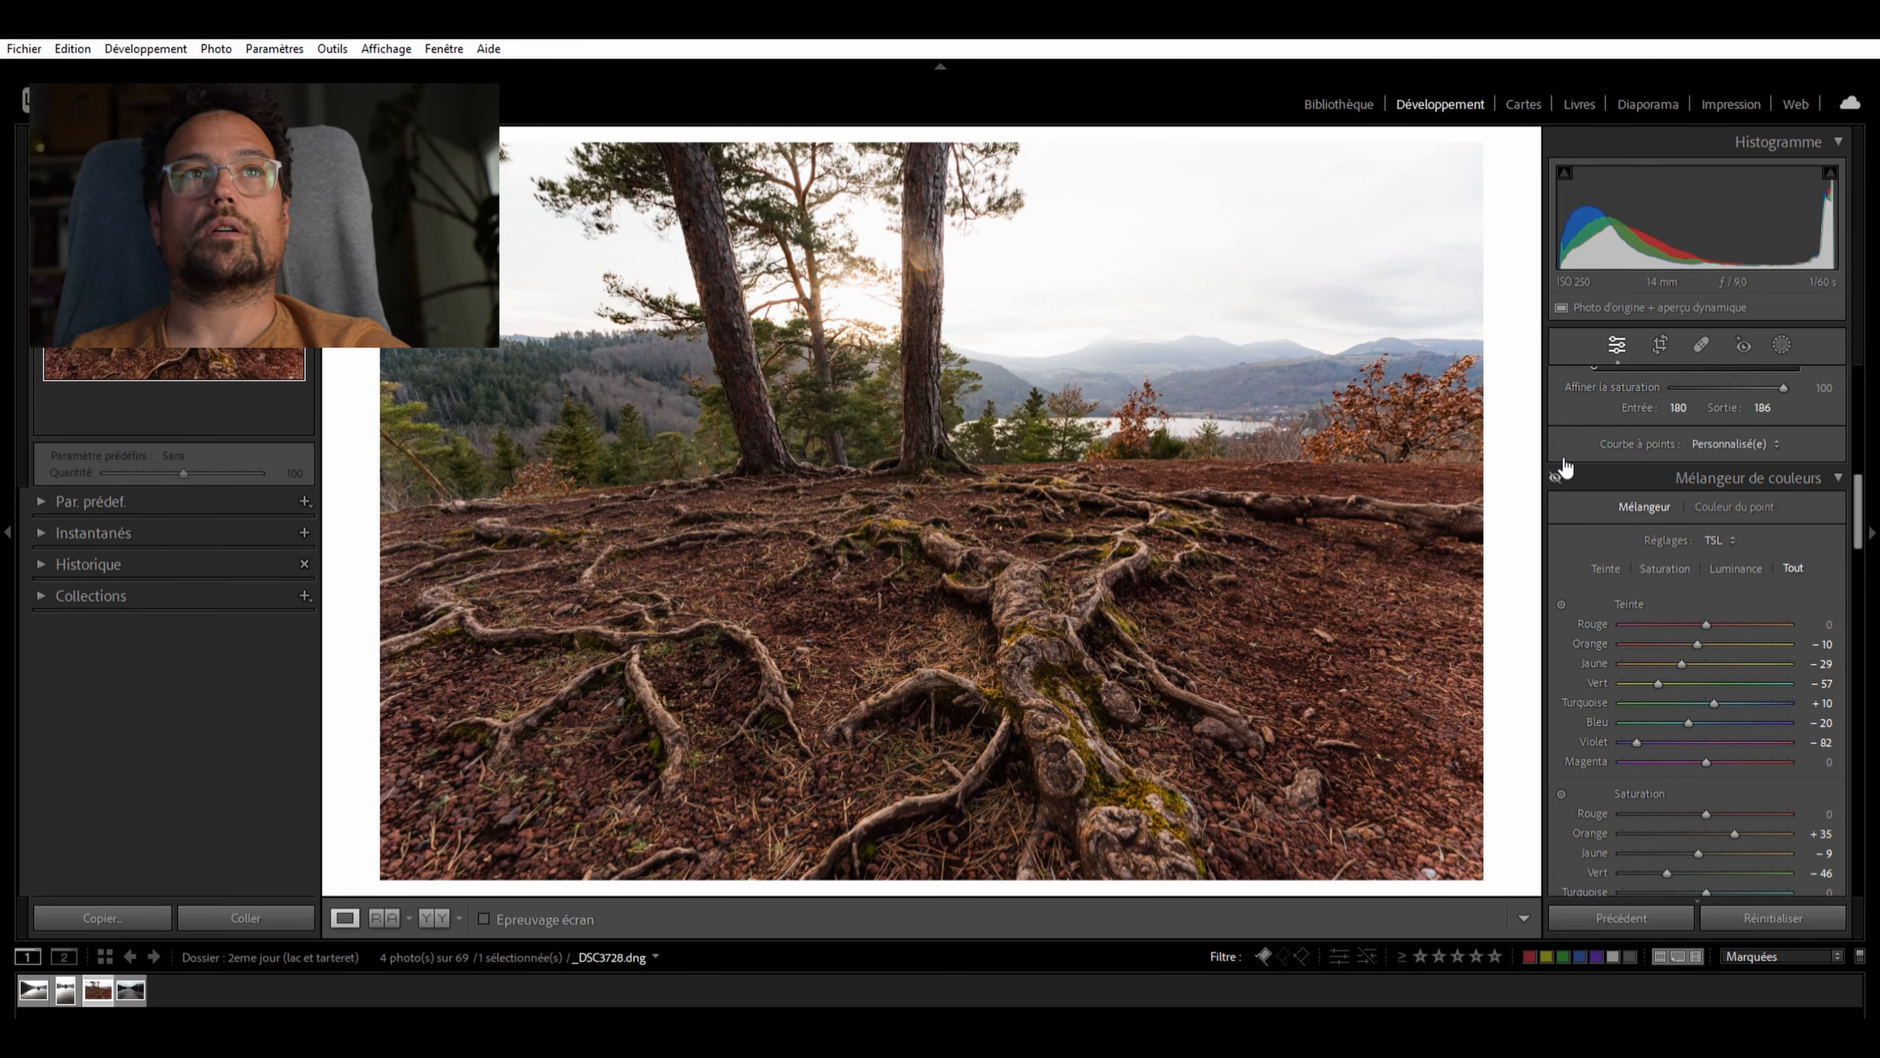
click(1560, 473)
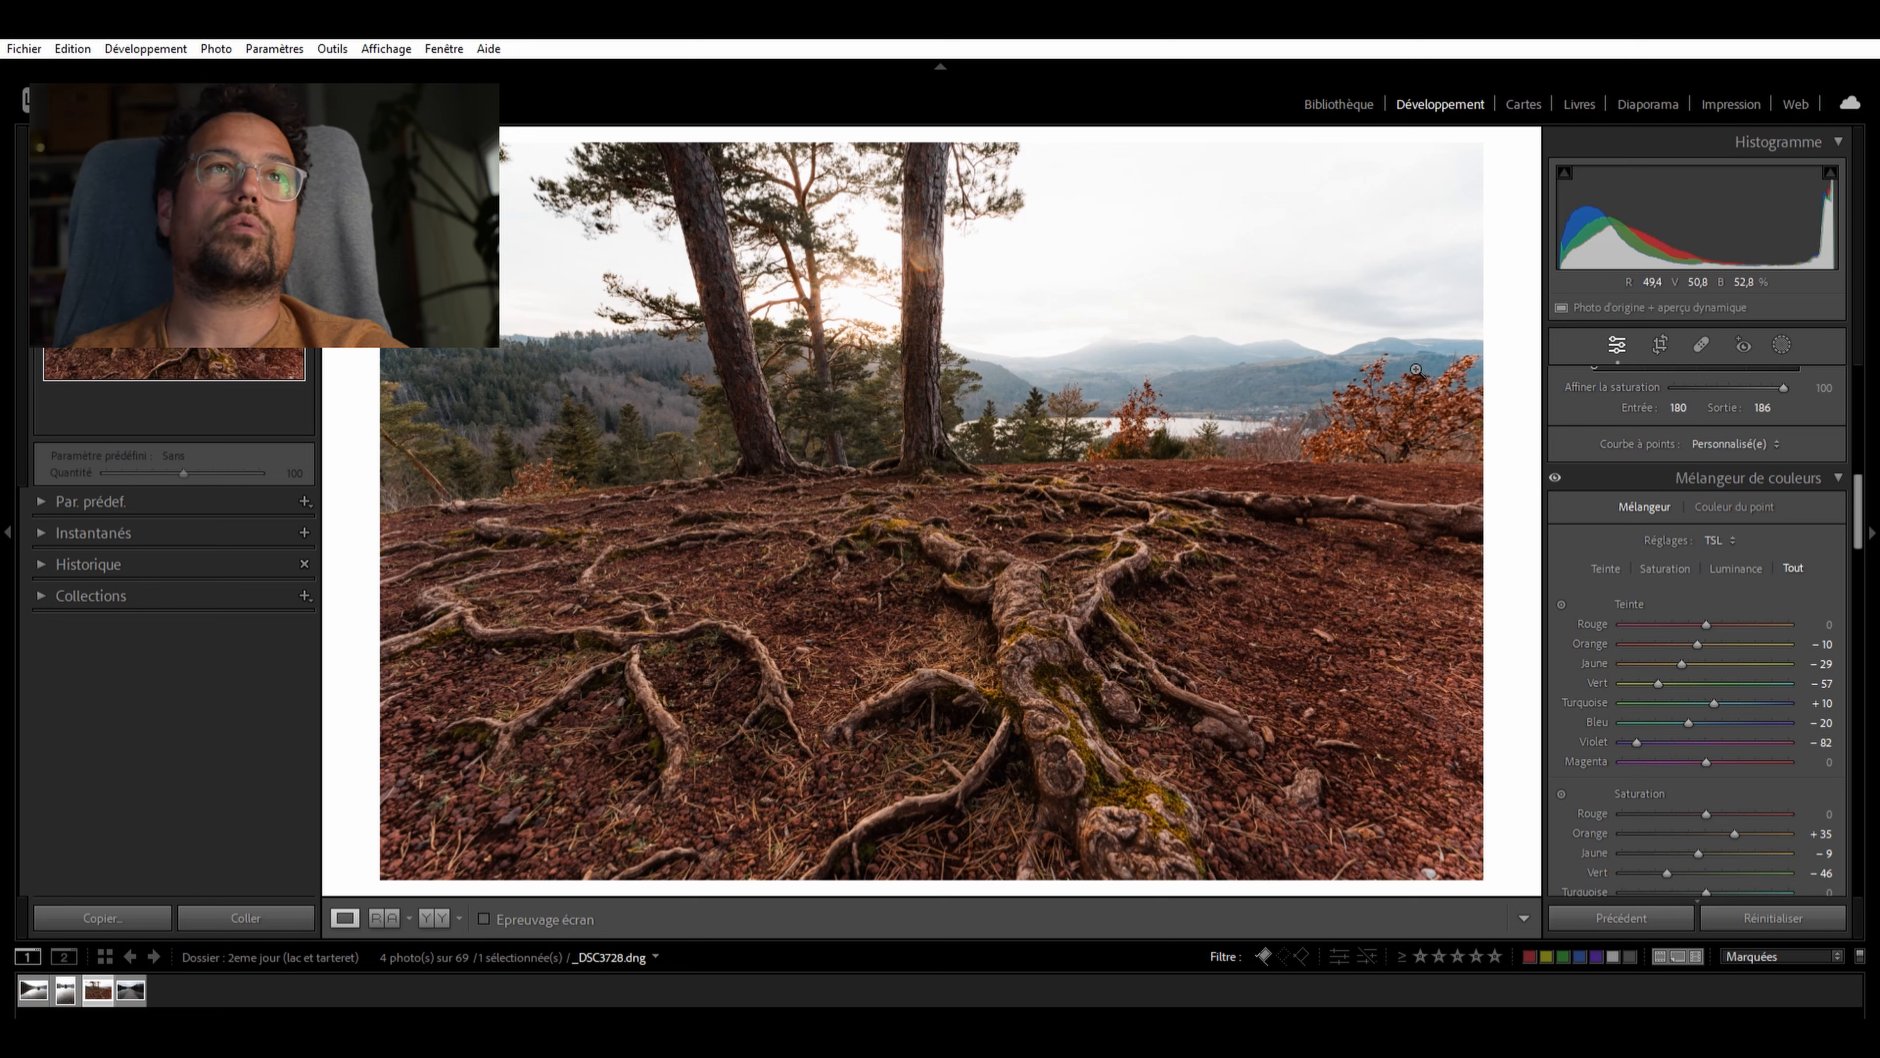
Set the Vert saturation to -23 and the Jaune hue to +10 in the color mixer
scroll(1628, 563, up, 3)
scroll(1695, 639, down, 3)
scroll(1695, 639, down, 2)
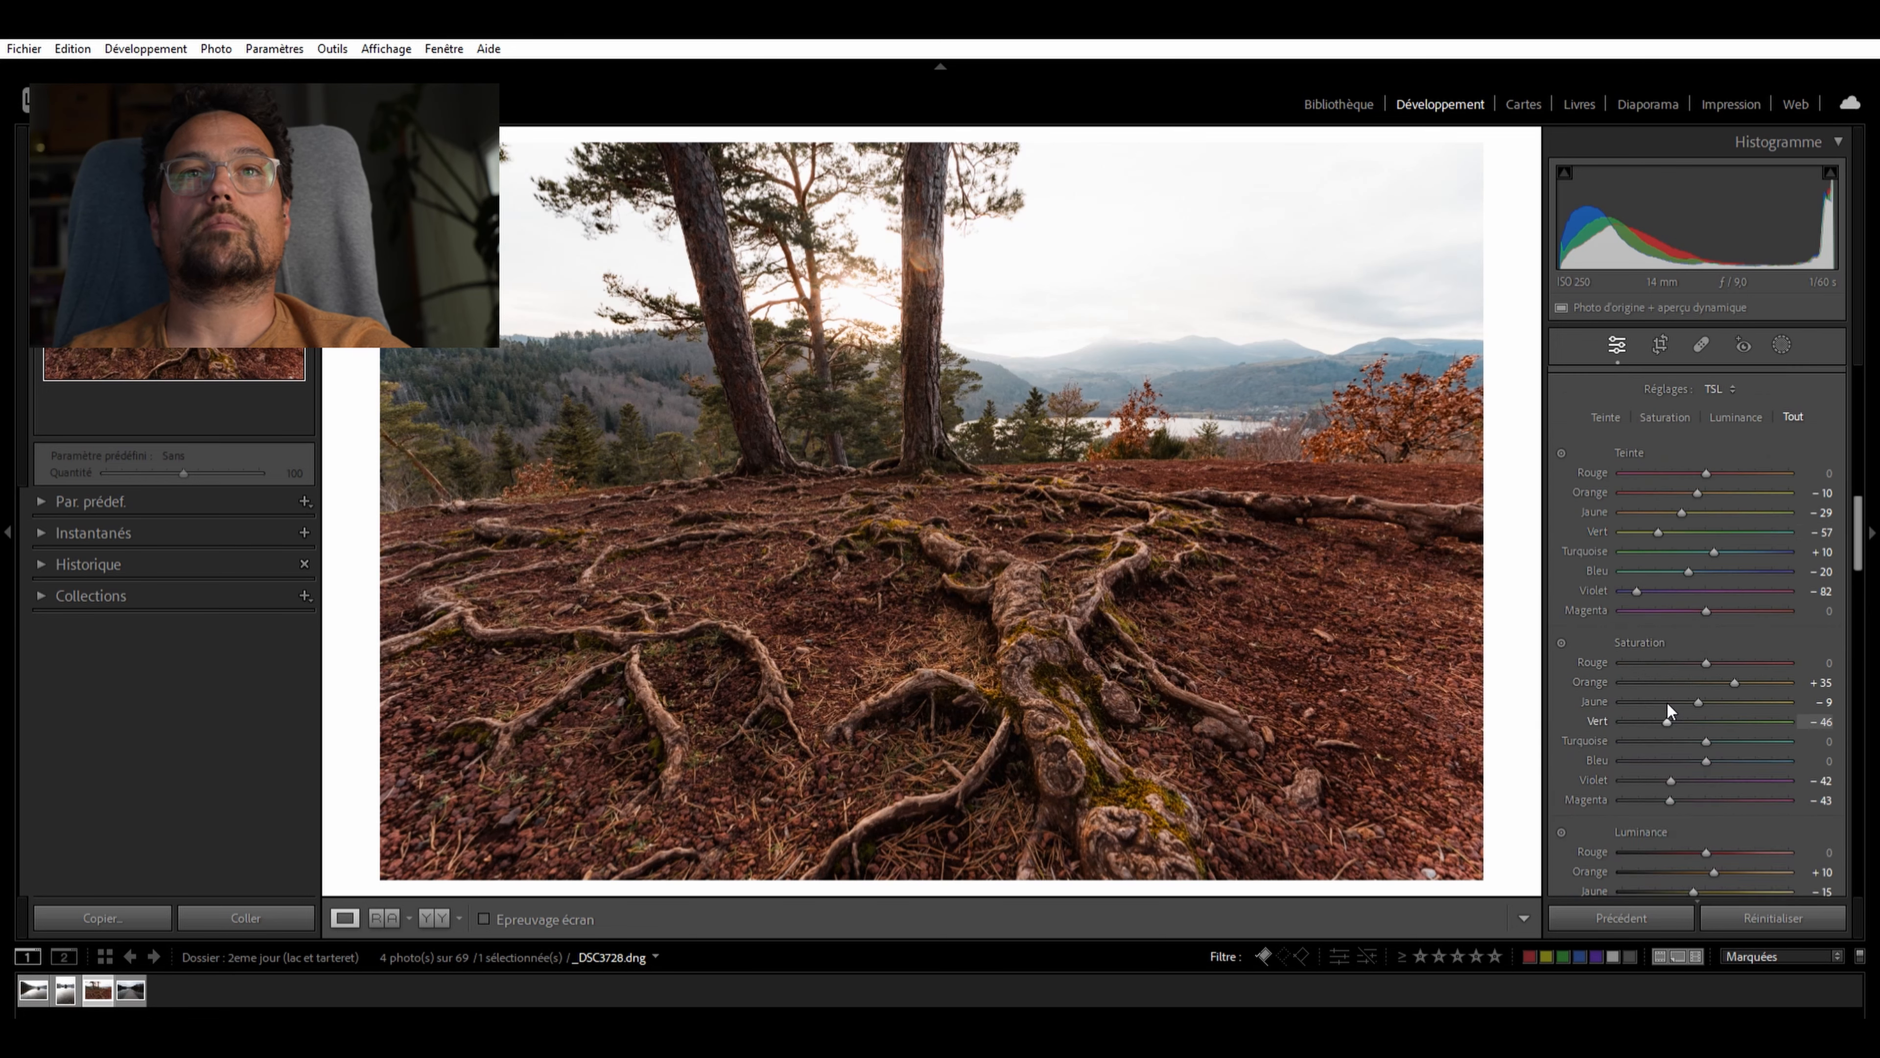
mouse_move(1667, 703)
mouse_down()
mouse_move(1703, 706)
mouse_move(1684, 711)
mouse_up()
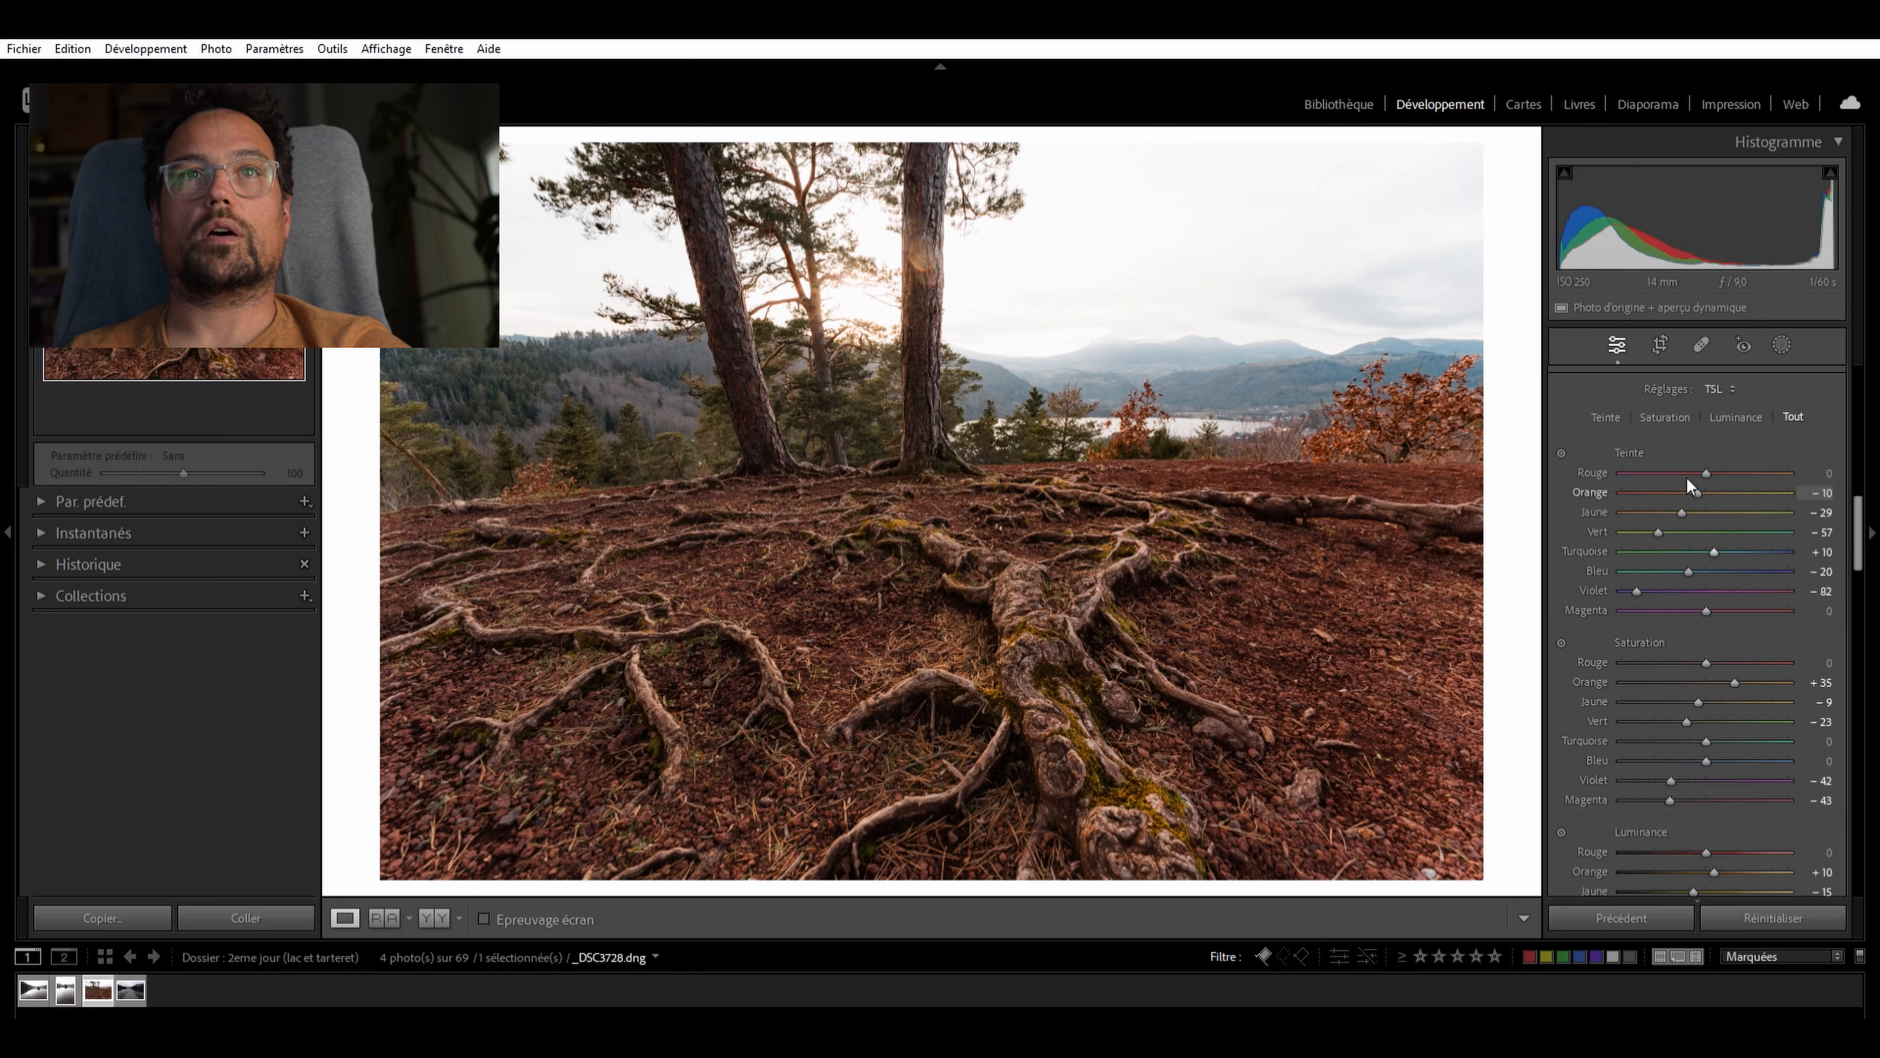
drag(1696, 501, 1714, 520)
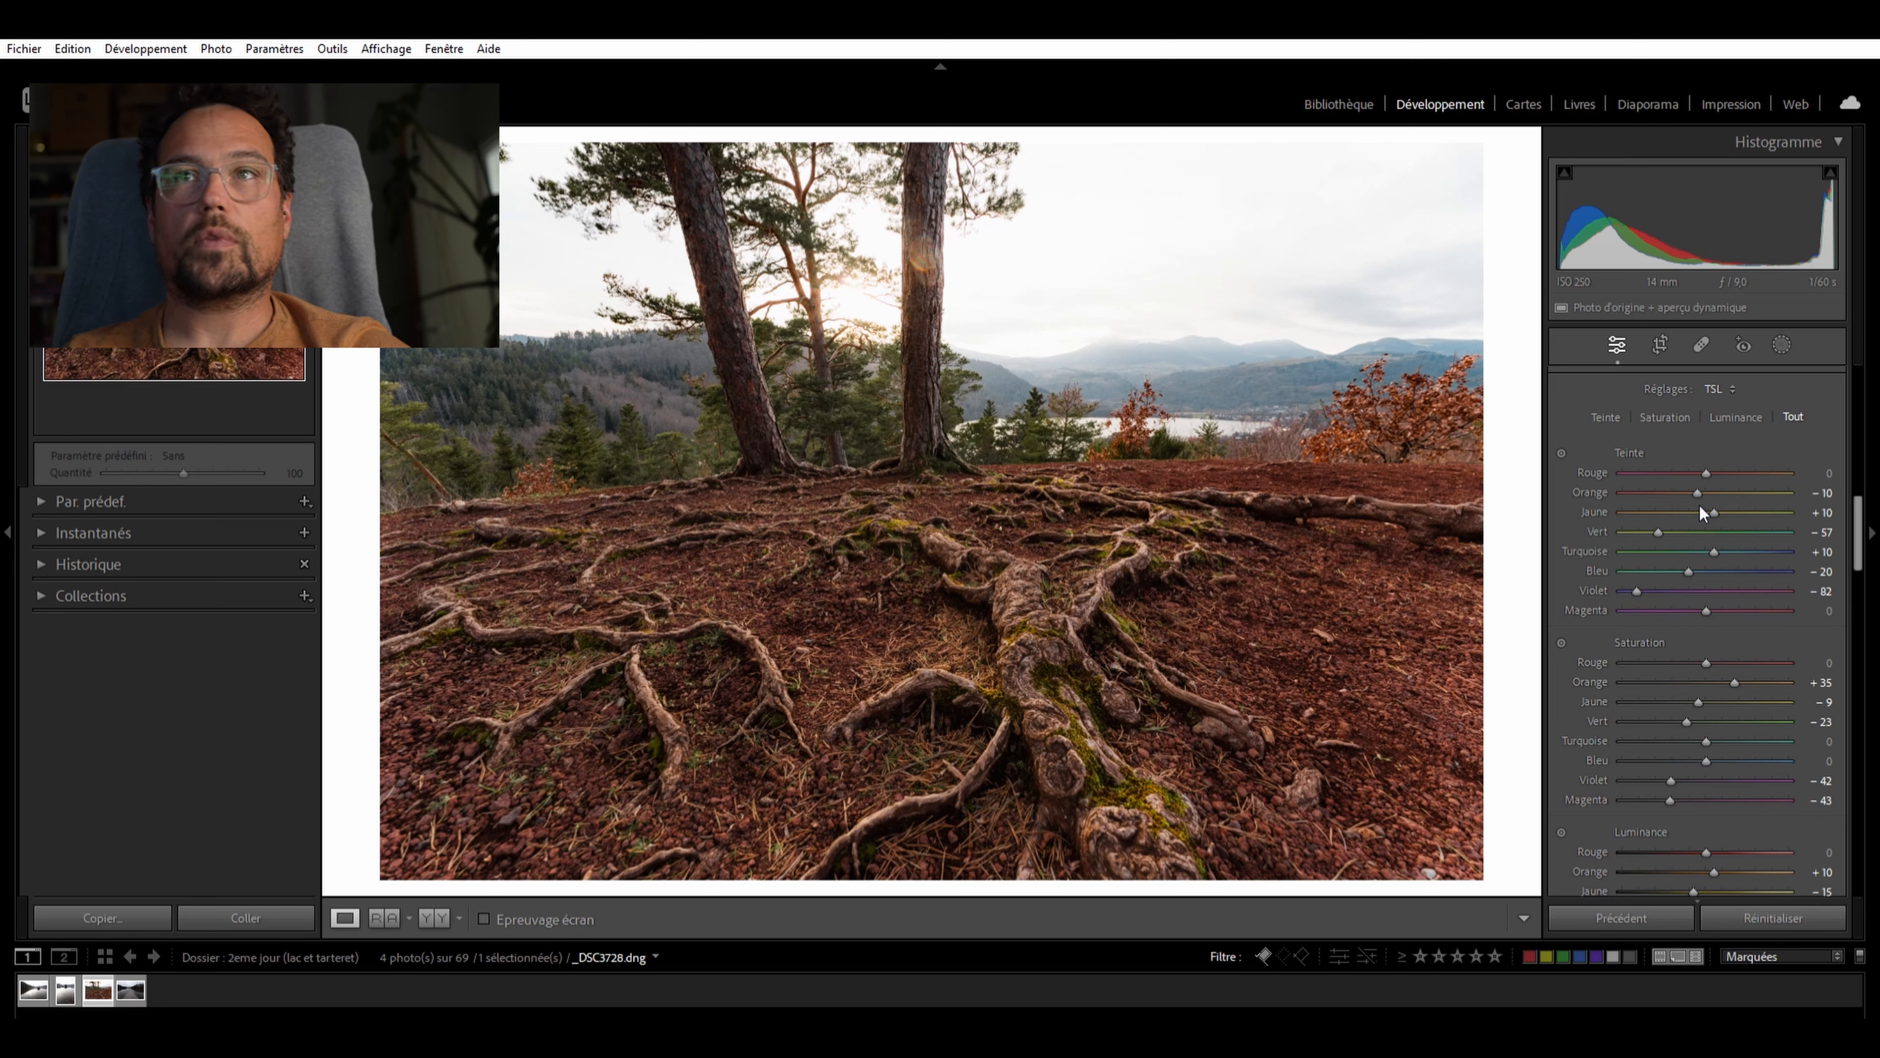
Switch the revised color mixer adjustments off and on to check their effect on the photo
scroll(1711, 528, up, 2)
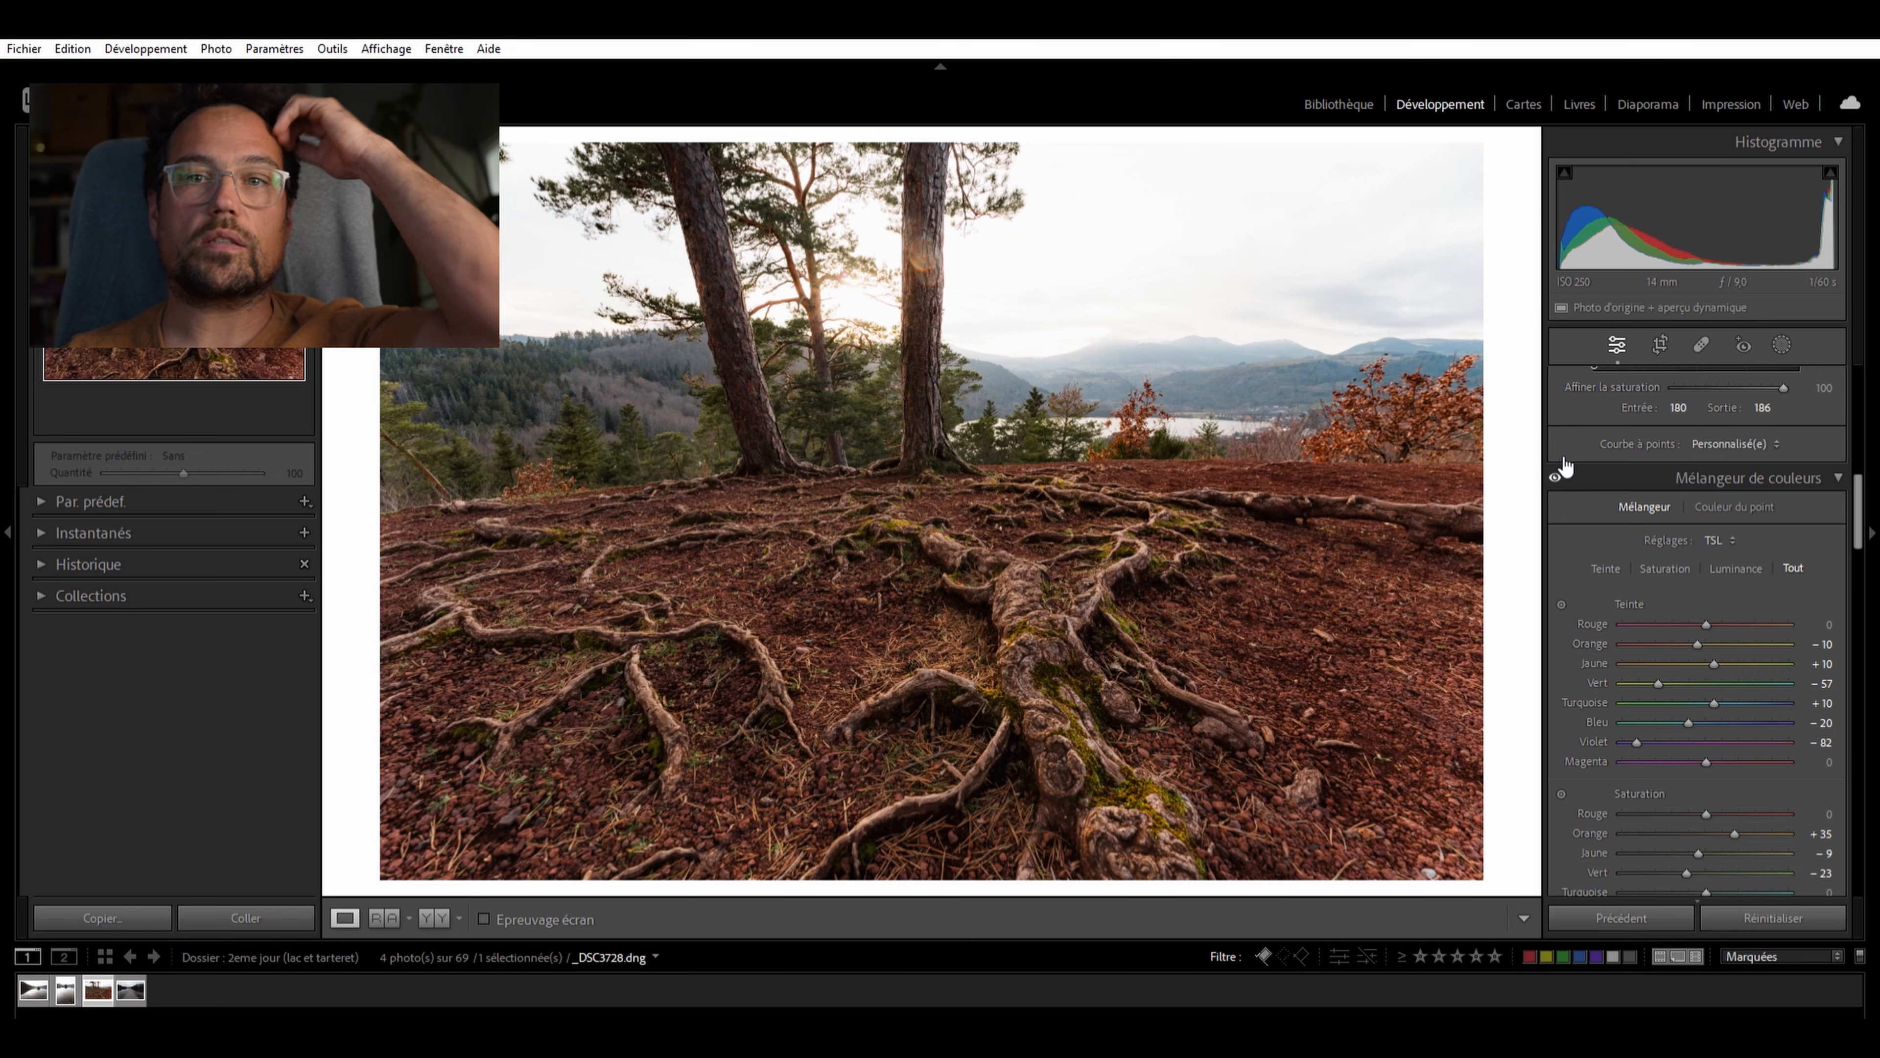
click(1557, 474)
click(1558, 474)
click(1557, 474)
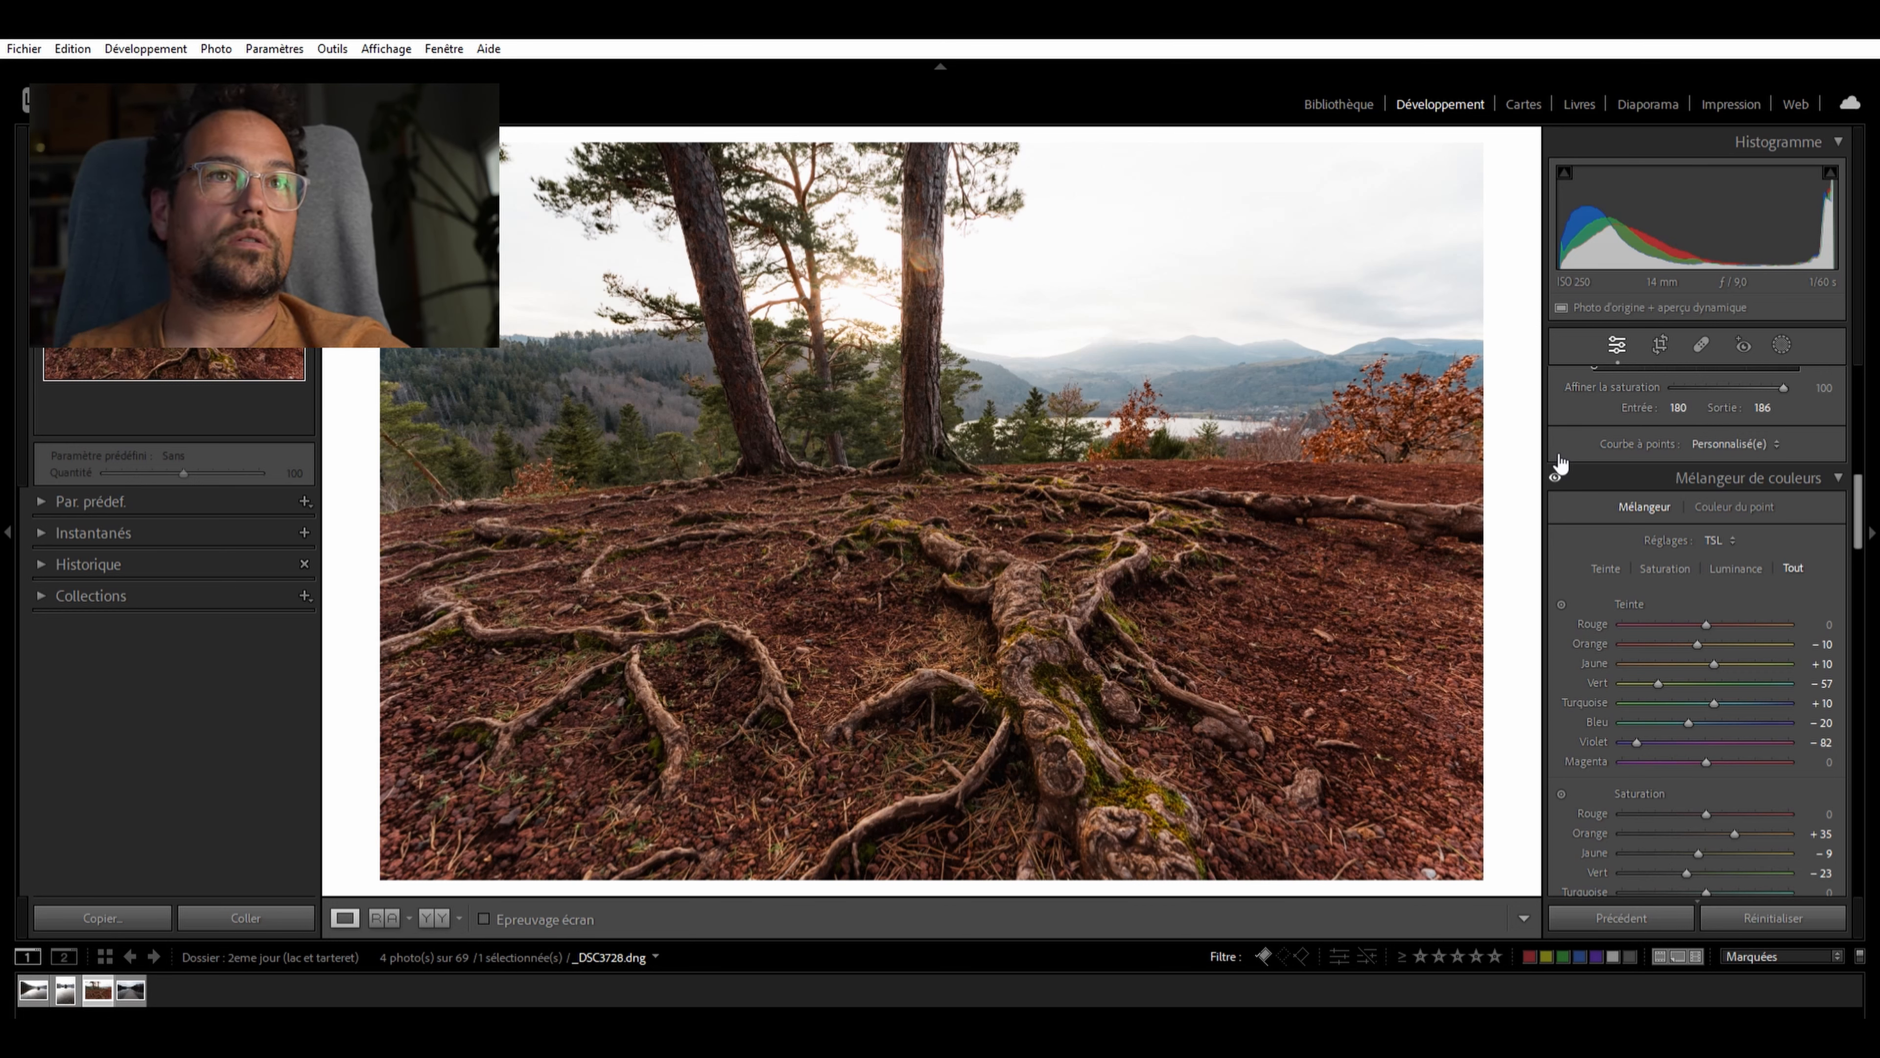
Tint the highlights (Hautes lumières) blue in Color Grading with hue 214 and saturation 9
scroll(1620, 576, down, 10)
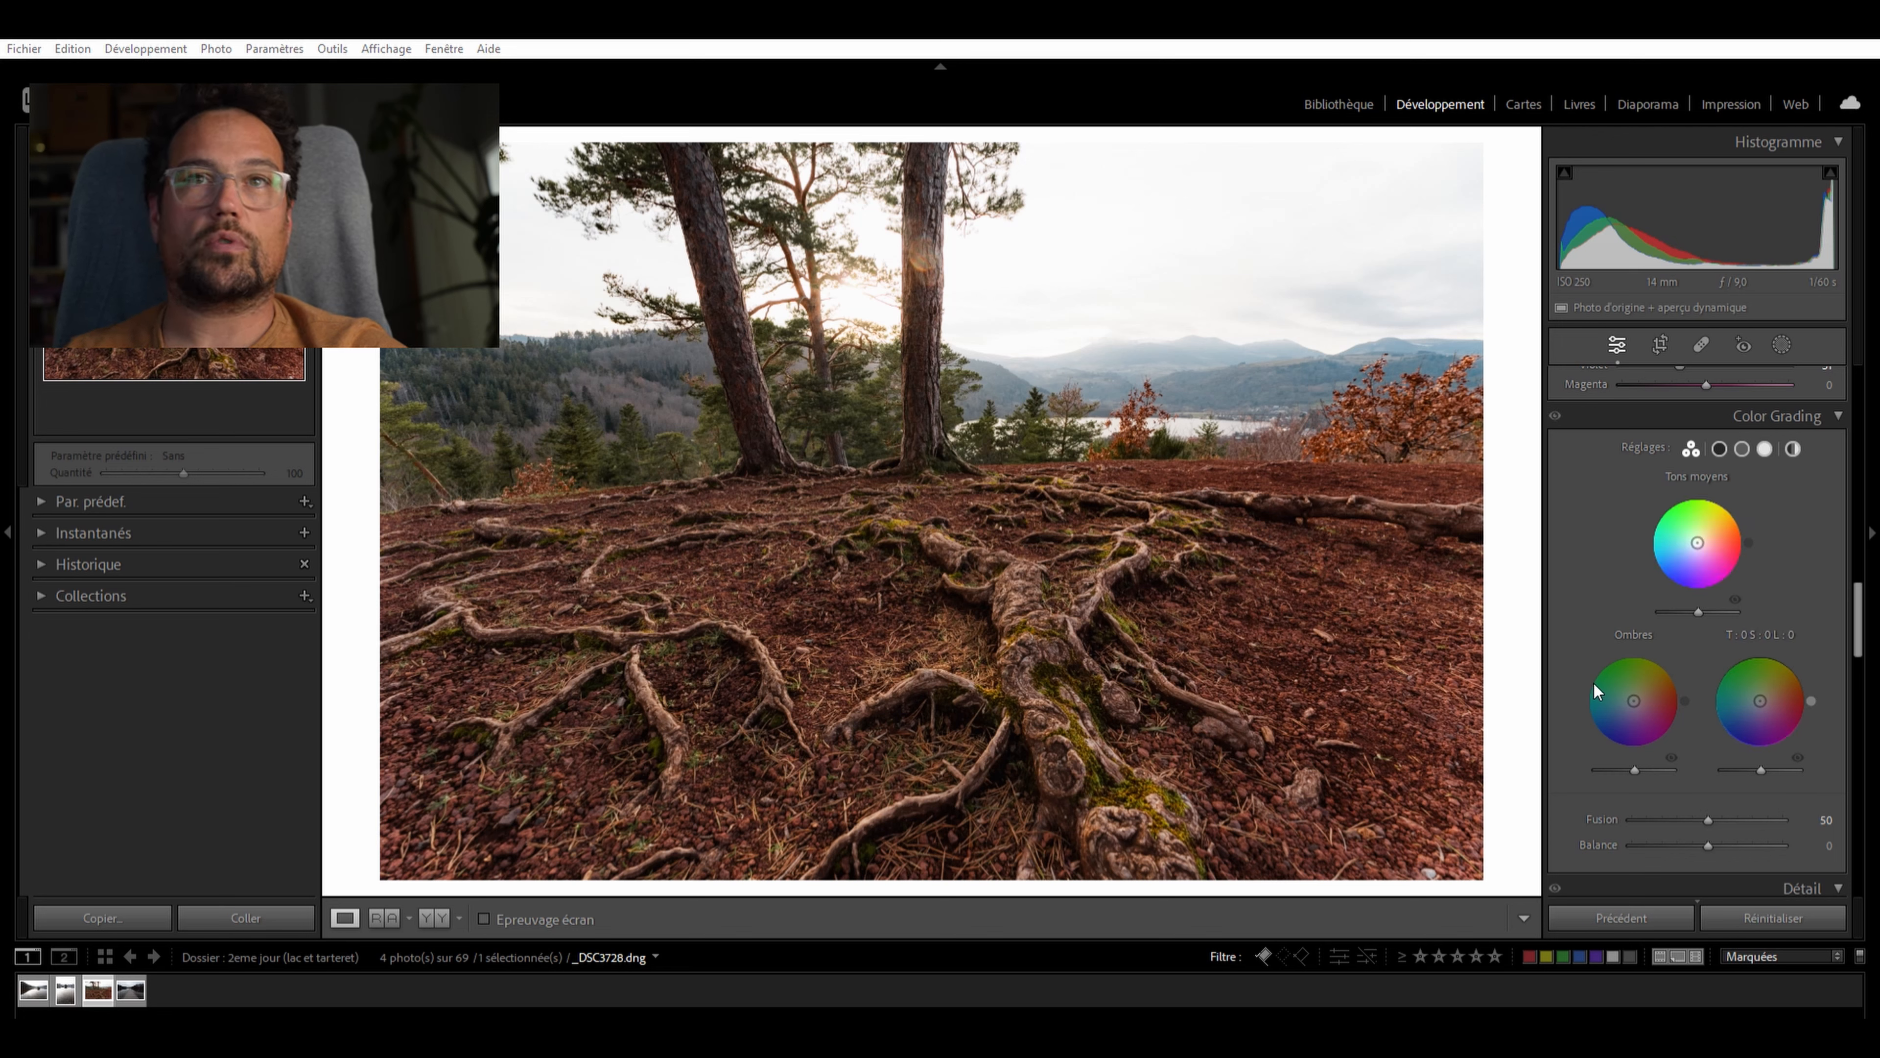
drag(1675, 689, 1590, 726)
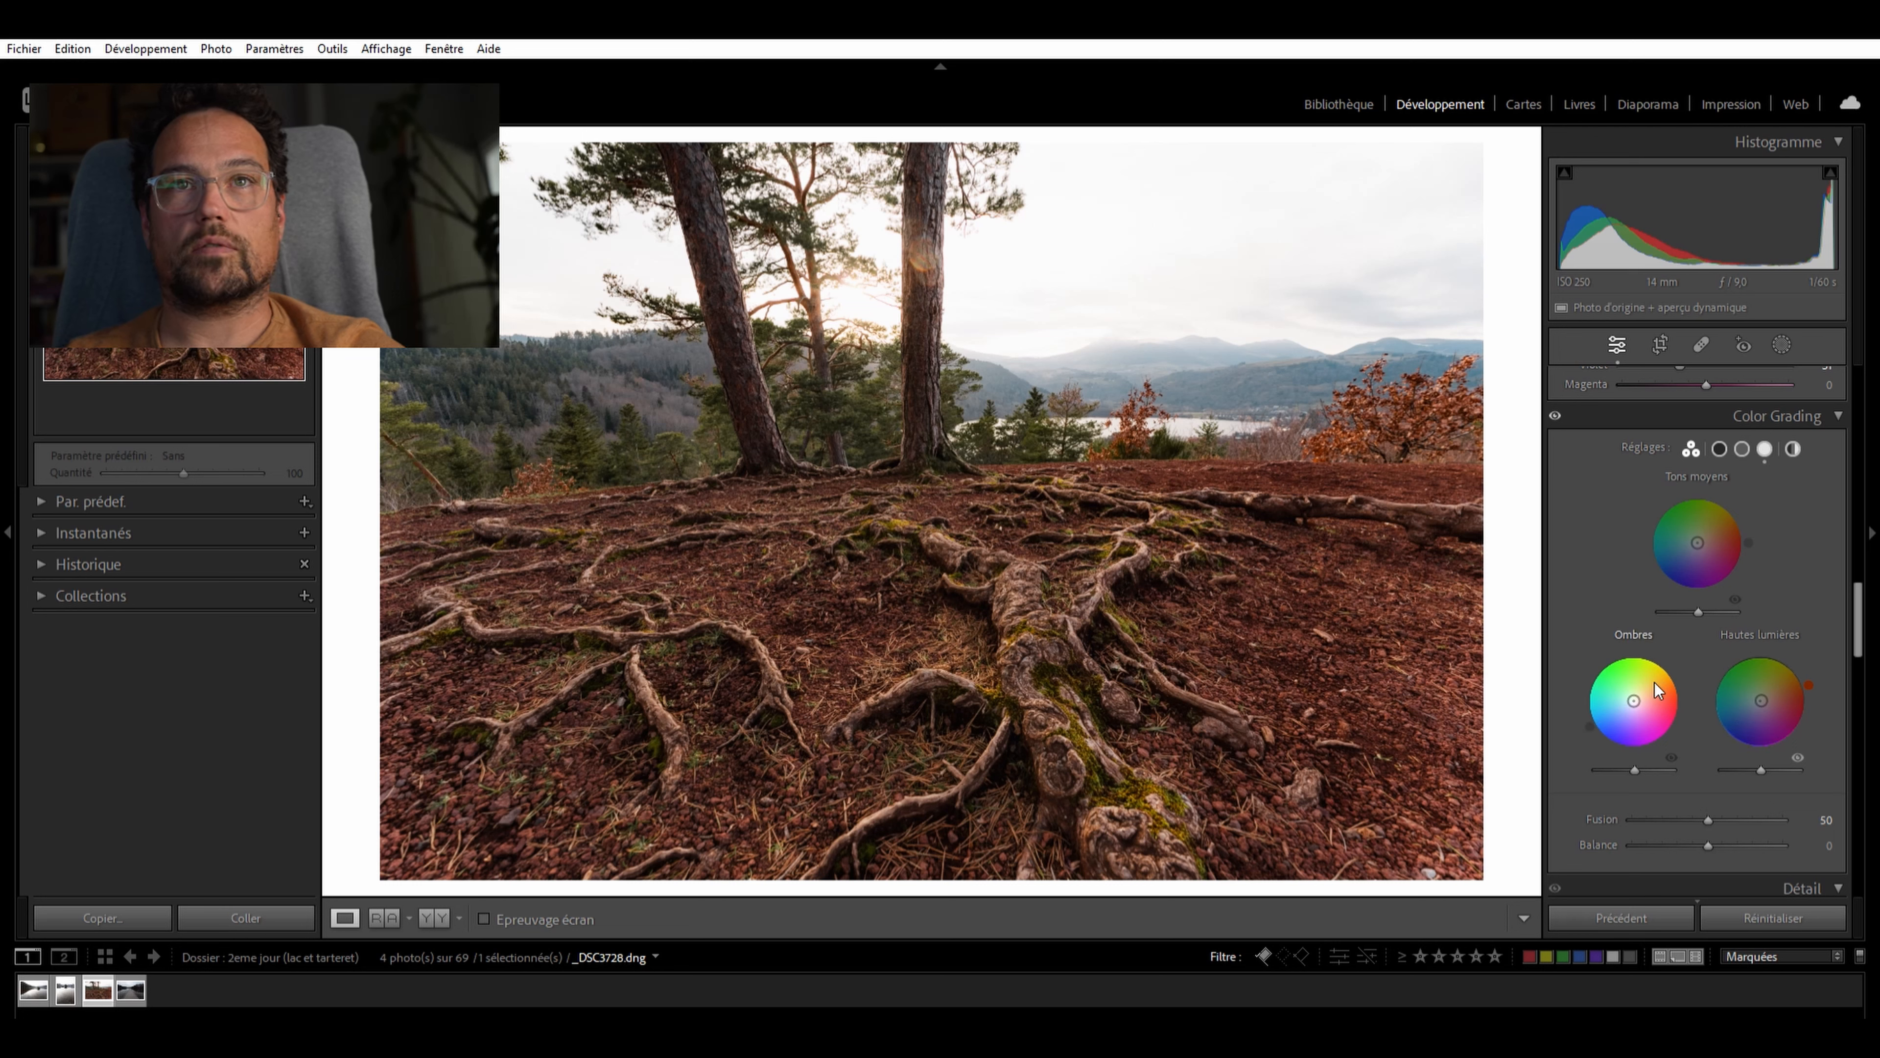
drag(1808, 685, 1717, 729)
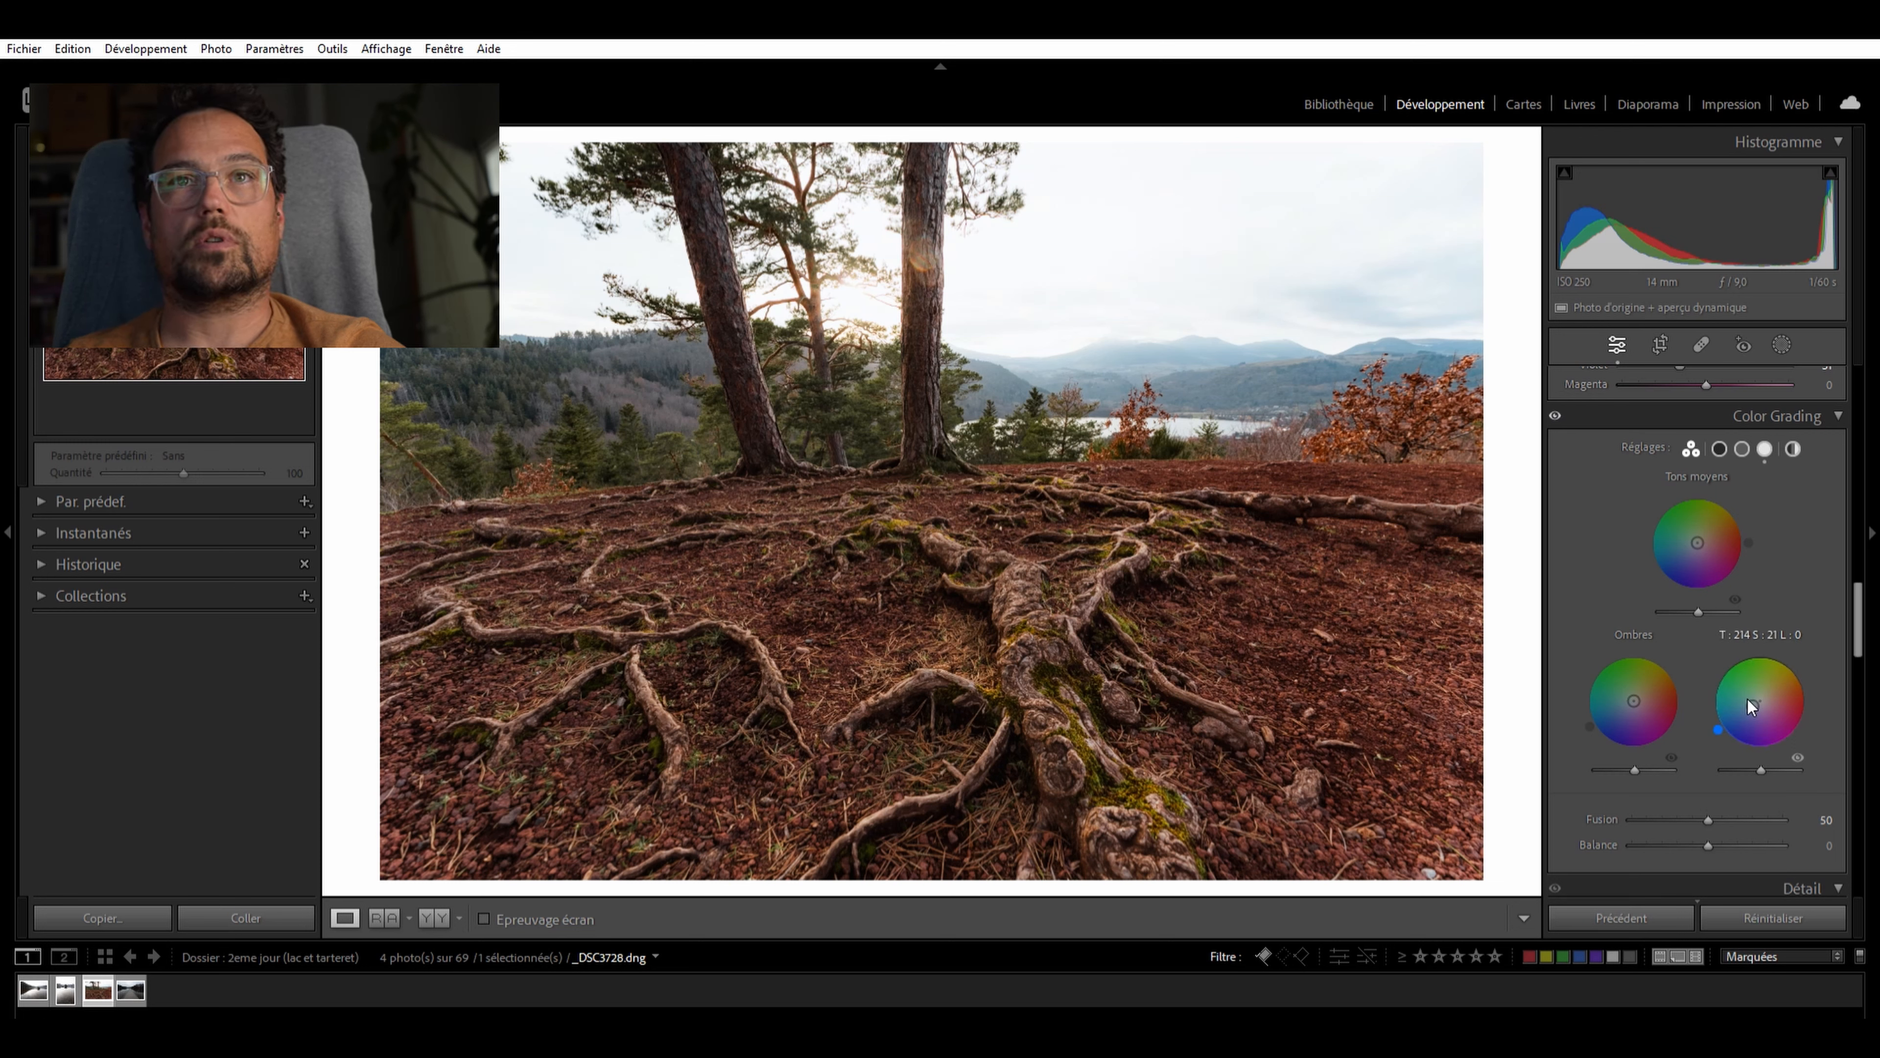
drag(1751, 703, 1756, 702)
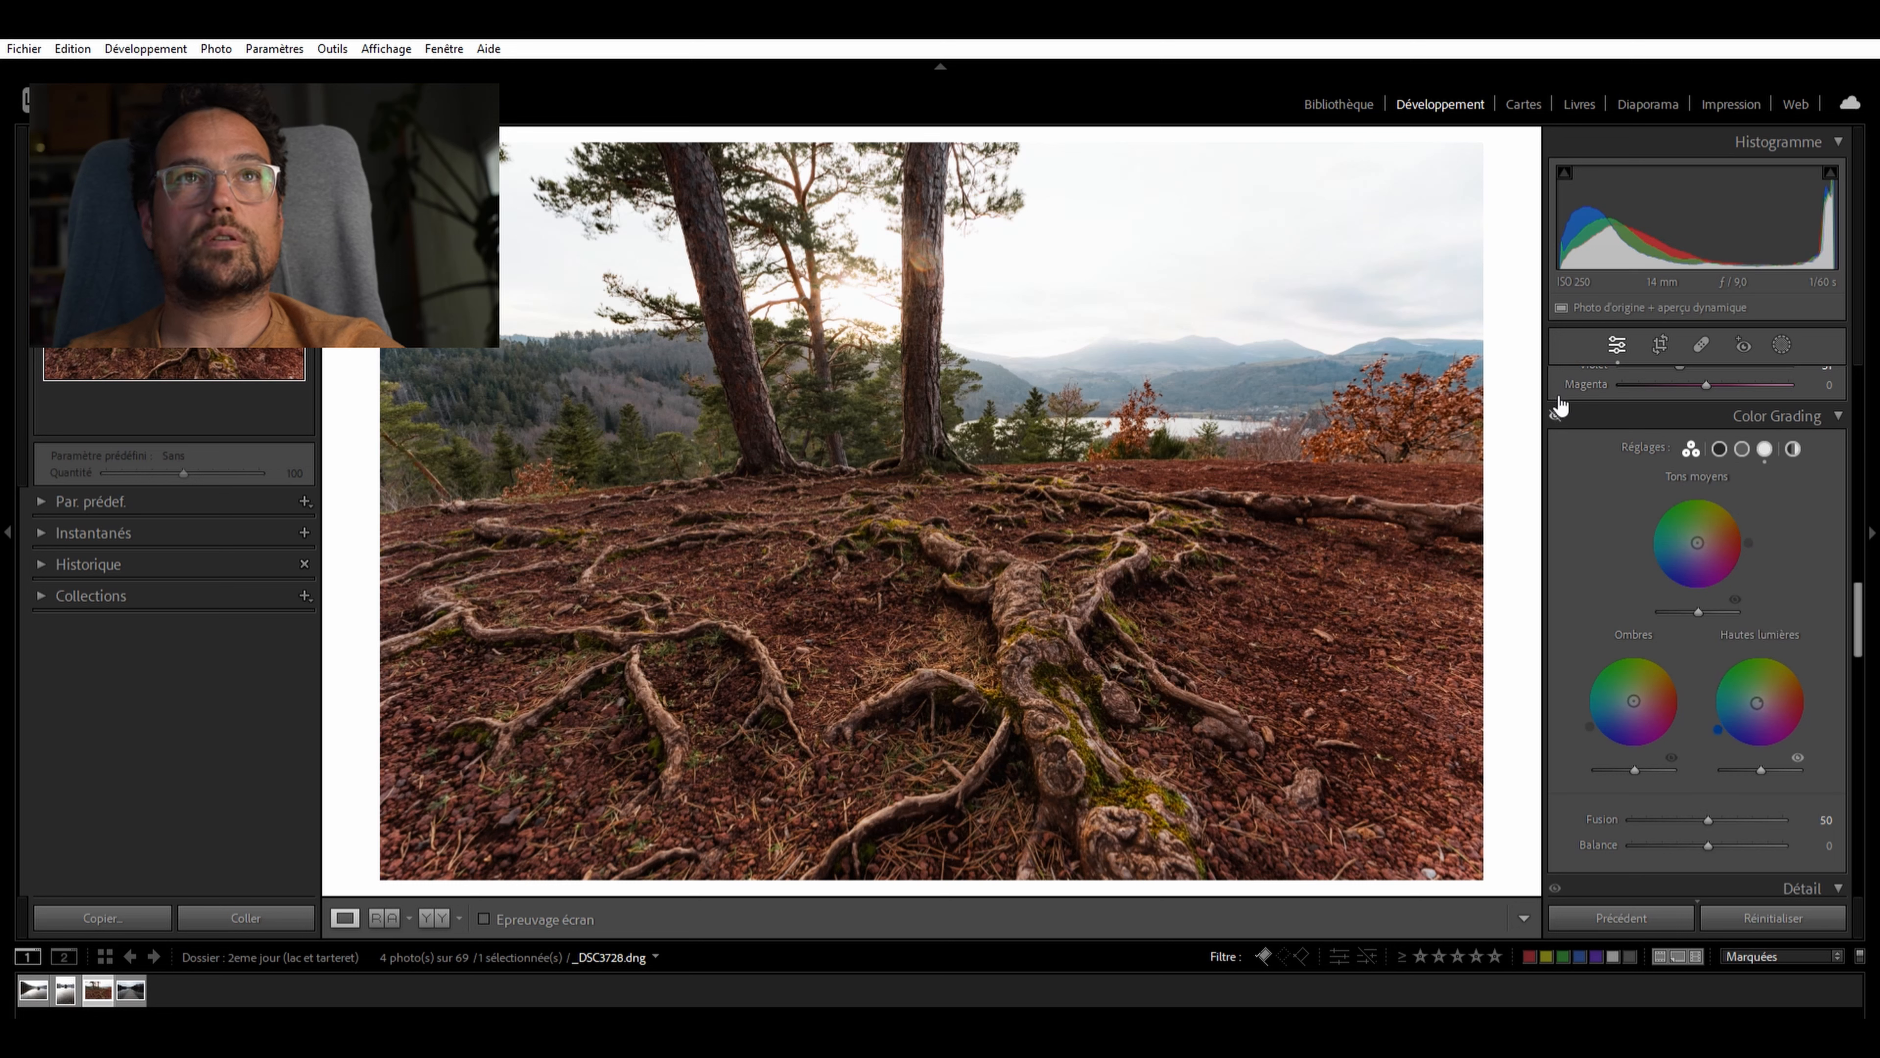
Set the sharpening amount (Netteté Gain) to 50
scroll(1734, 518, down, 2)
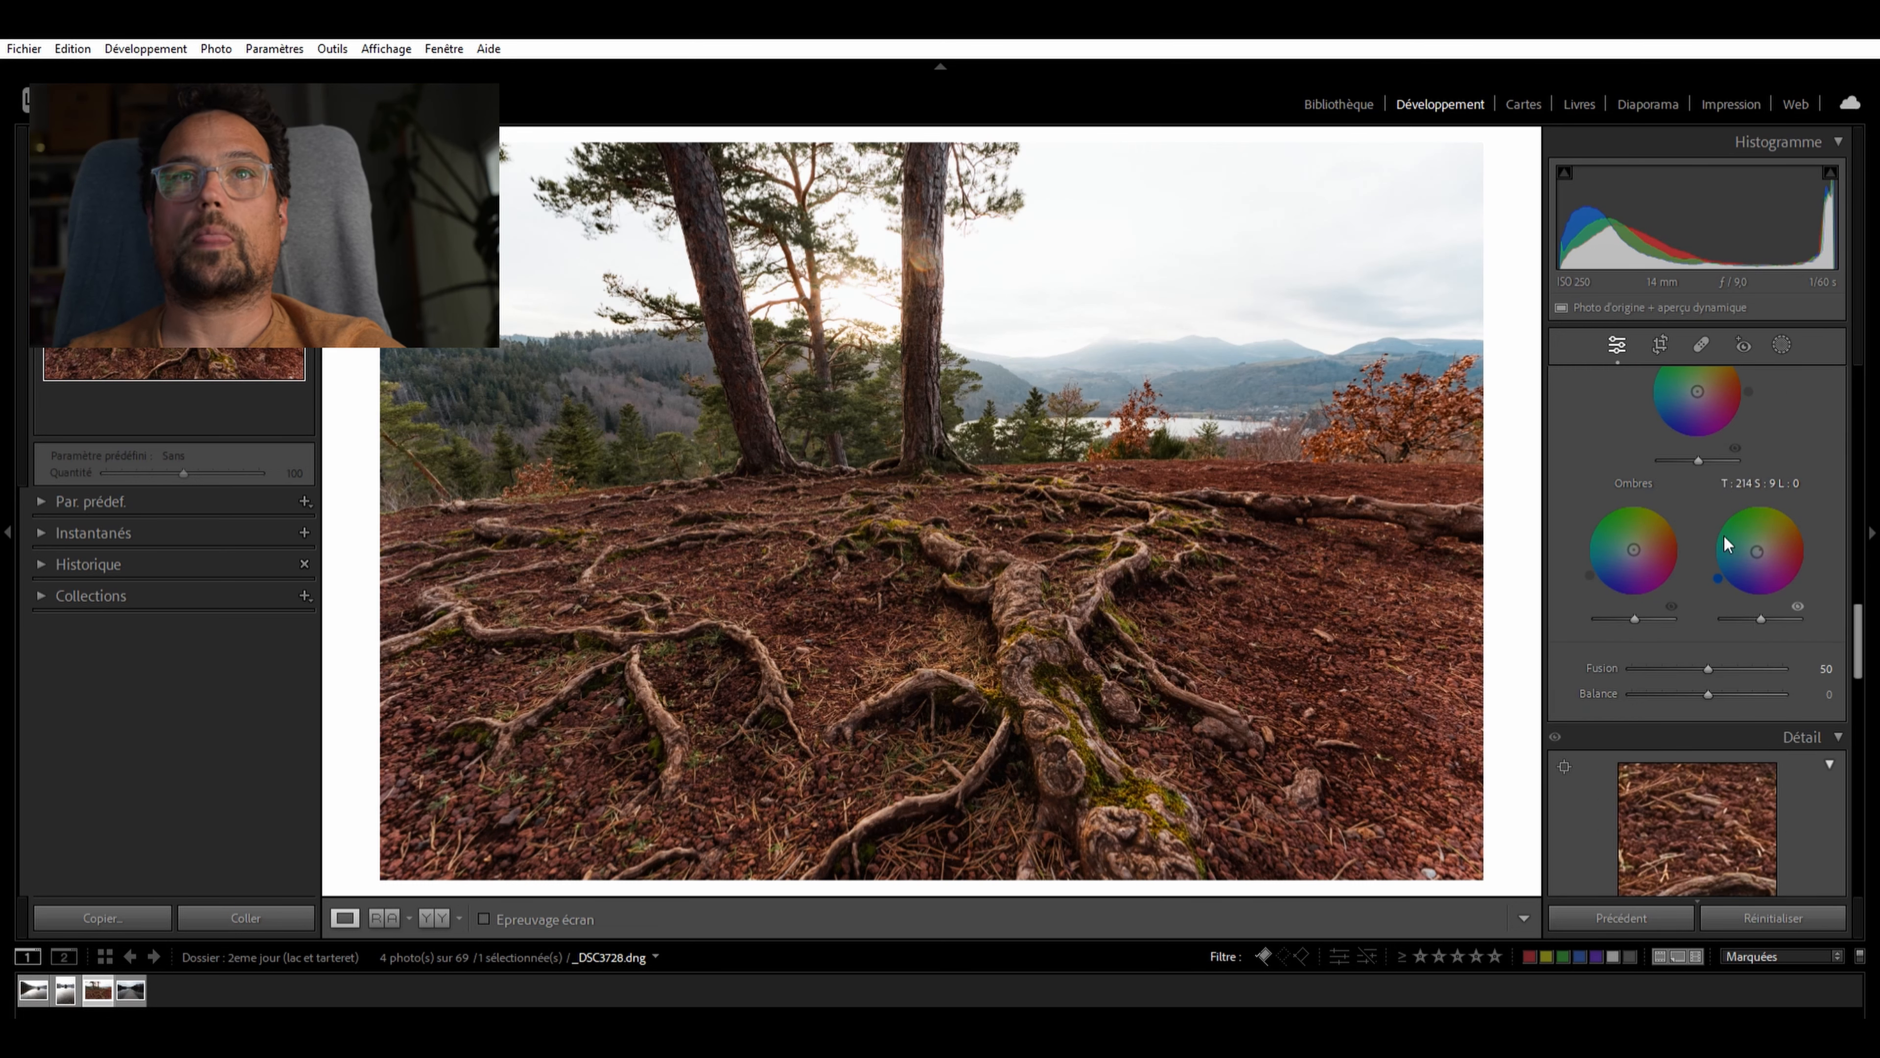
scroll(1714, 527, down, 2)
scroll(1717, 532, down, 2)
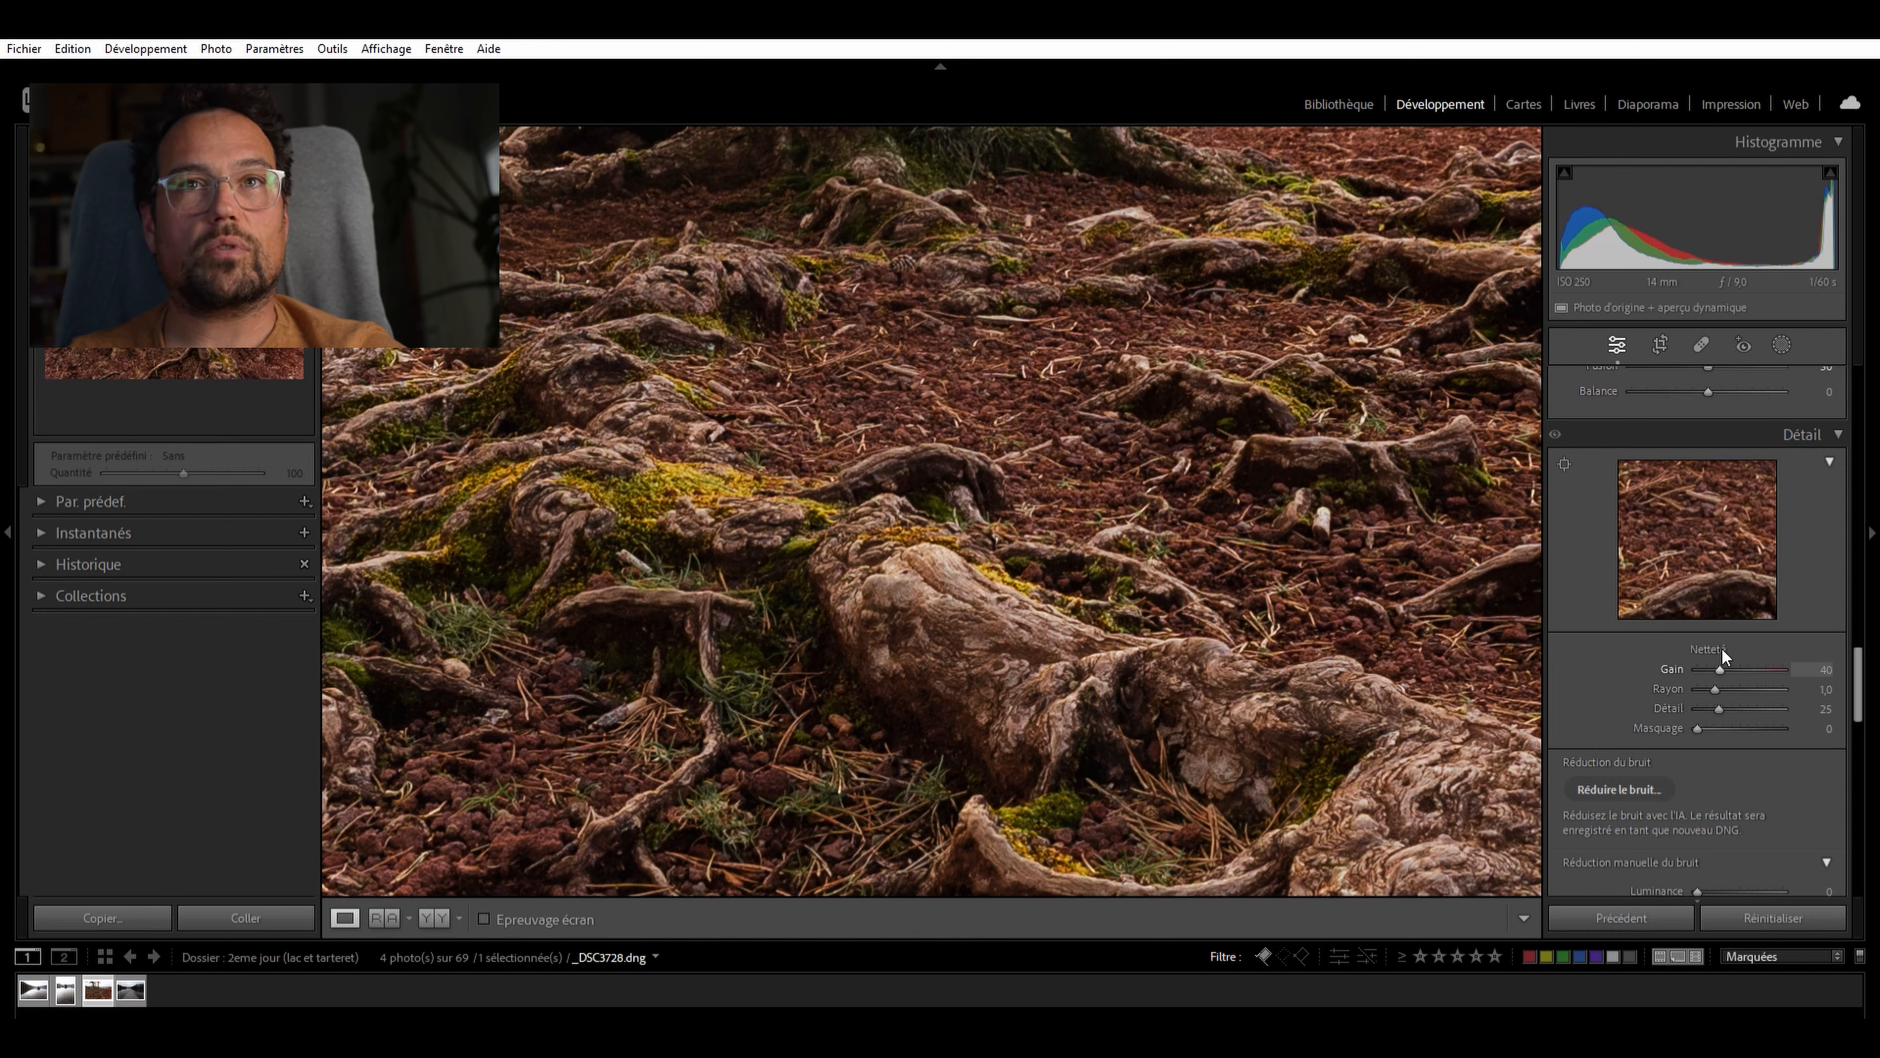
drag(1728, 653, 1729, 652)
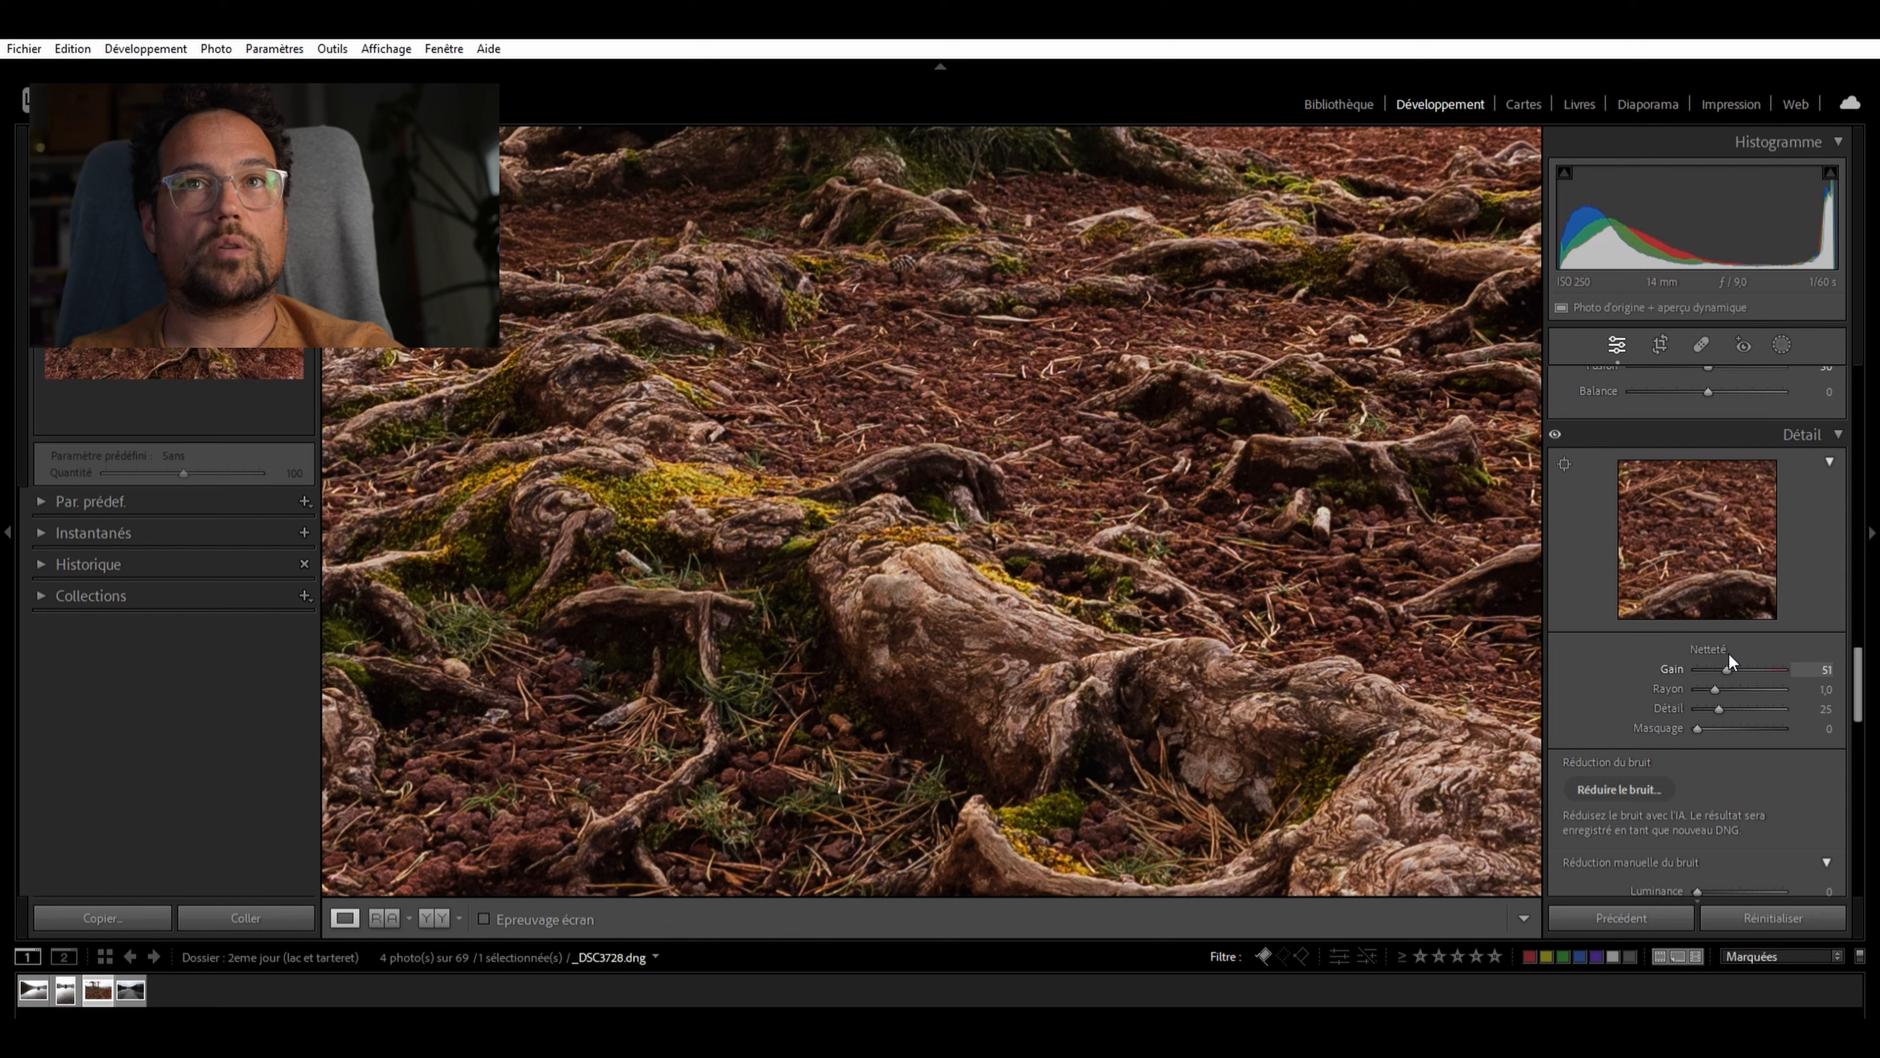
click(1830, 666)
scroll(1831, 661, down, 2)
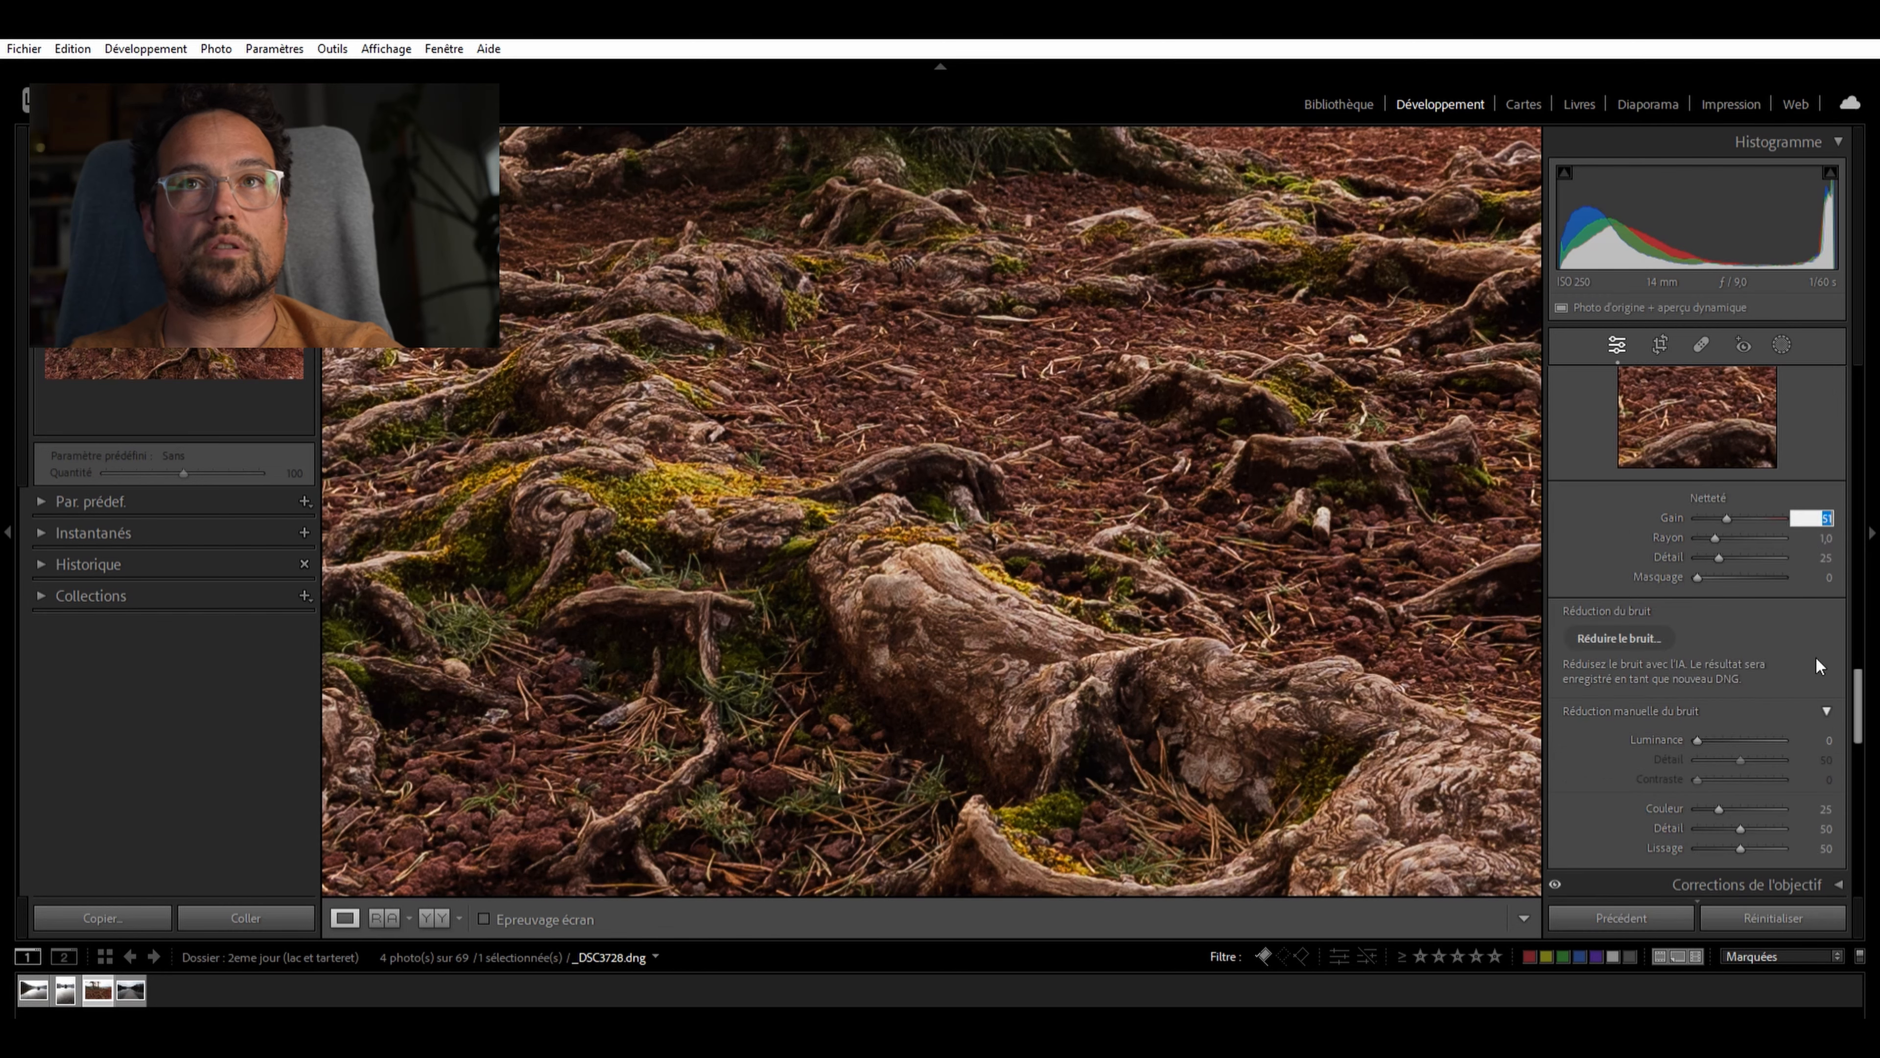
click(1822, 517)
text(50)
key(BackSpace)
key(BackSpace)
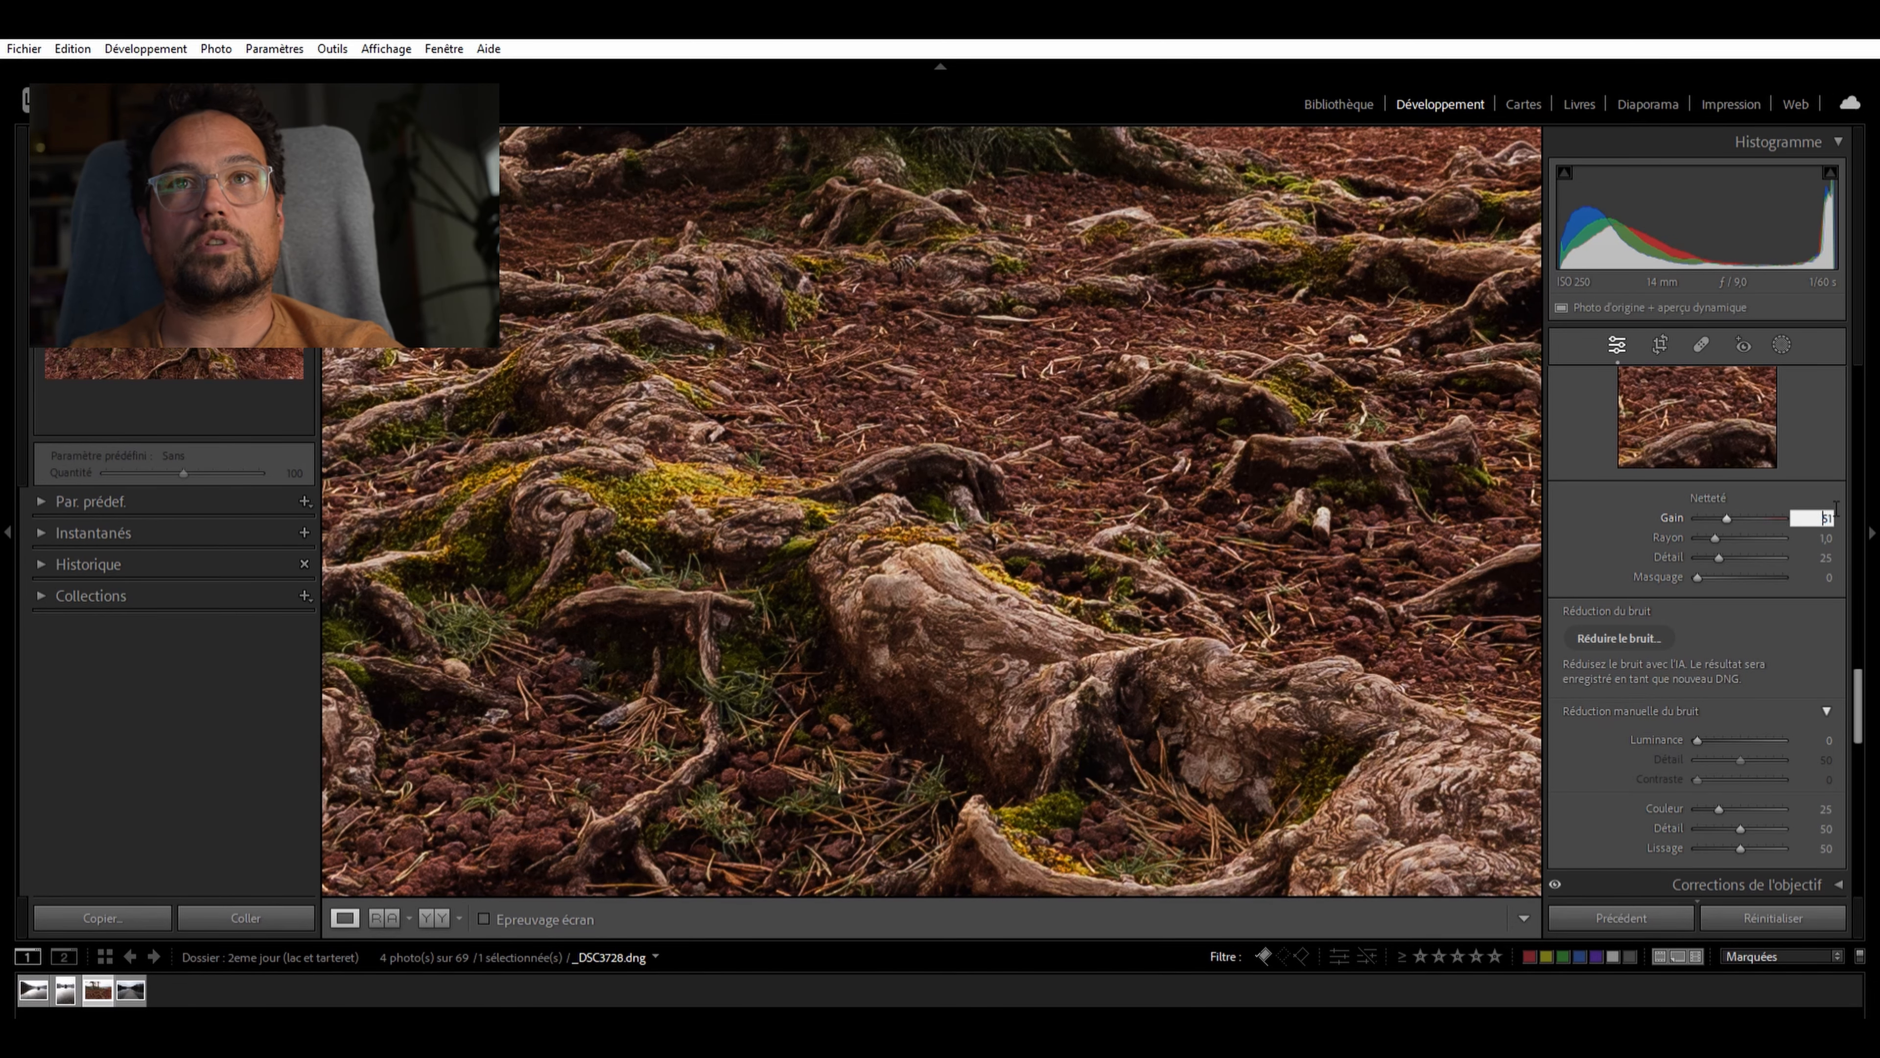
text(0)
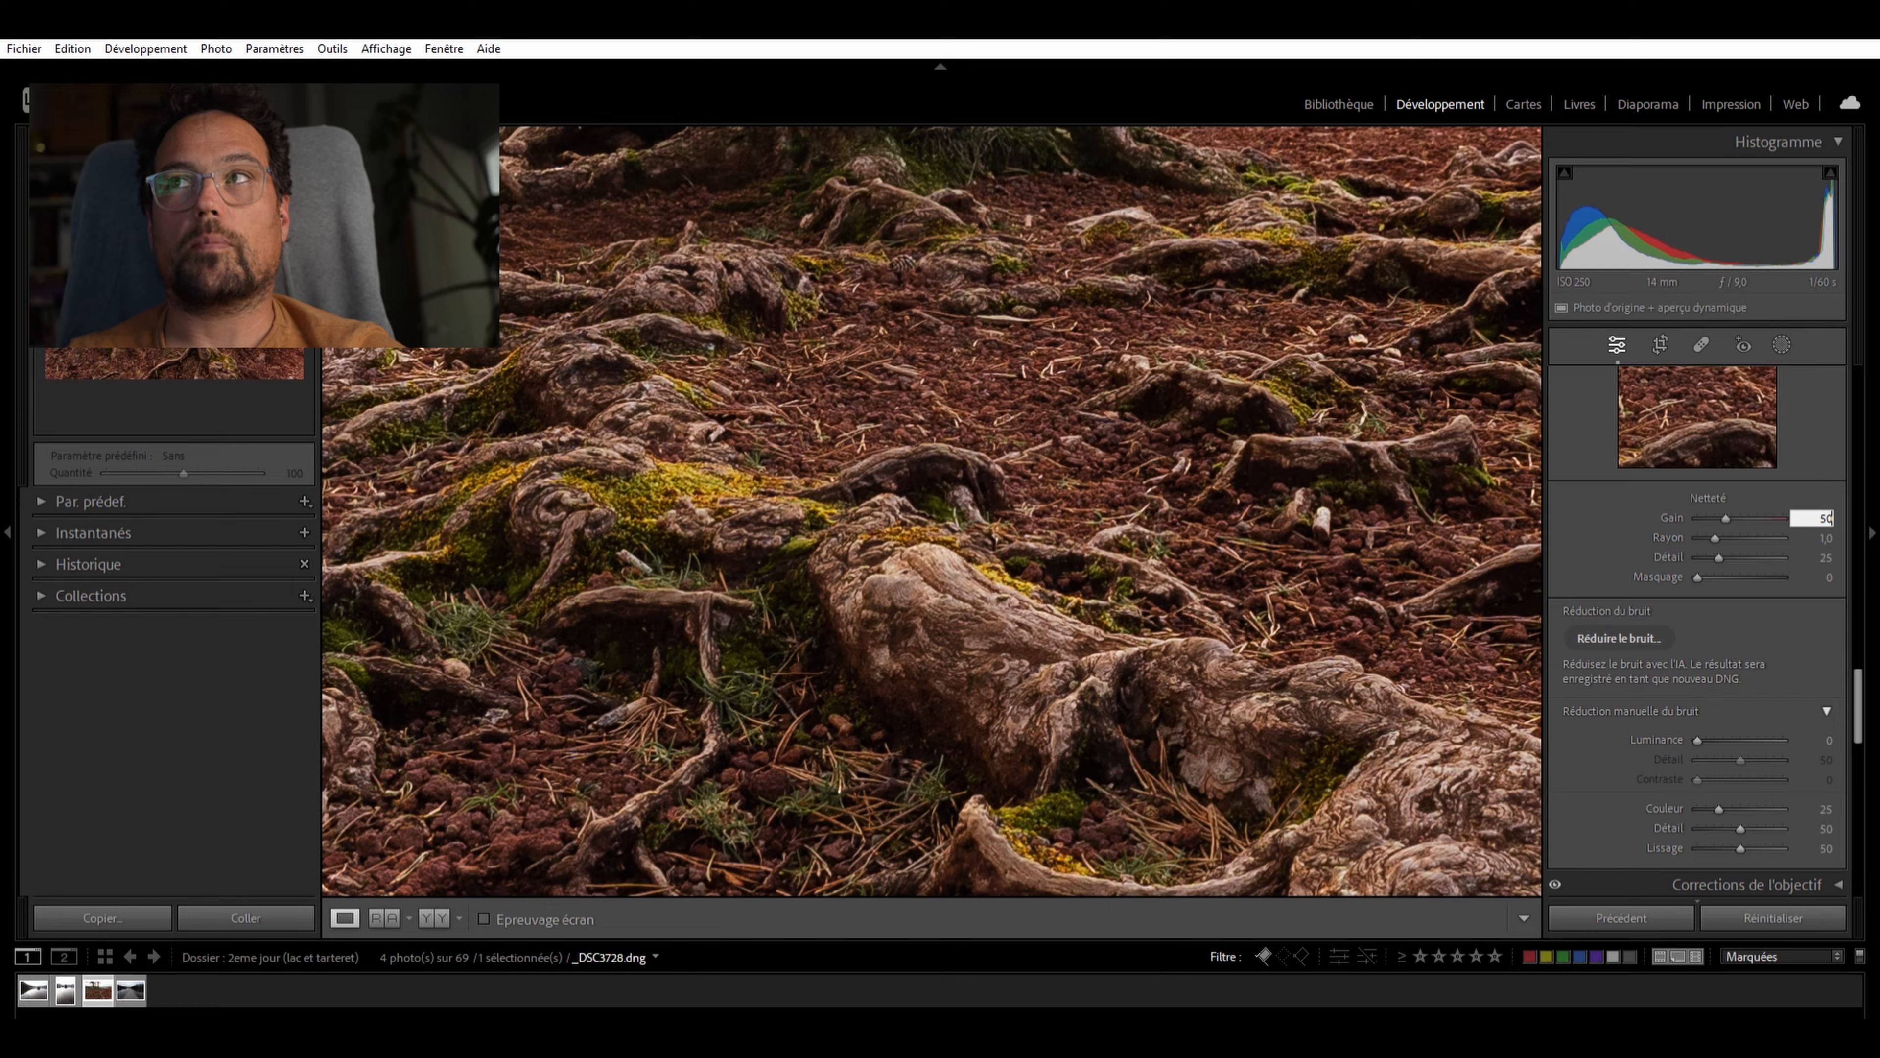
click(1467, 702)
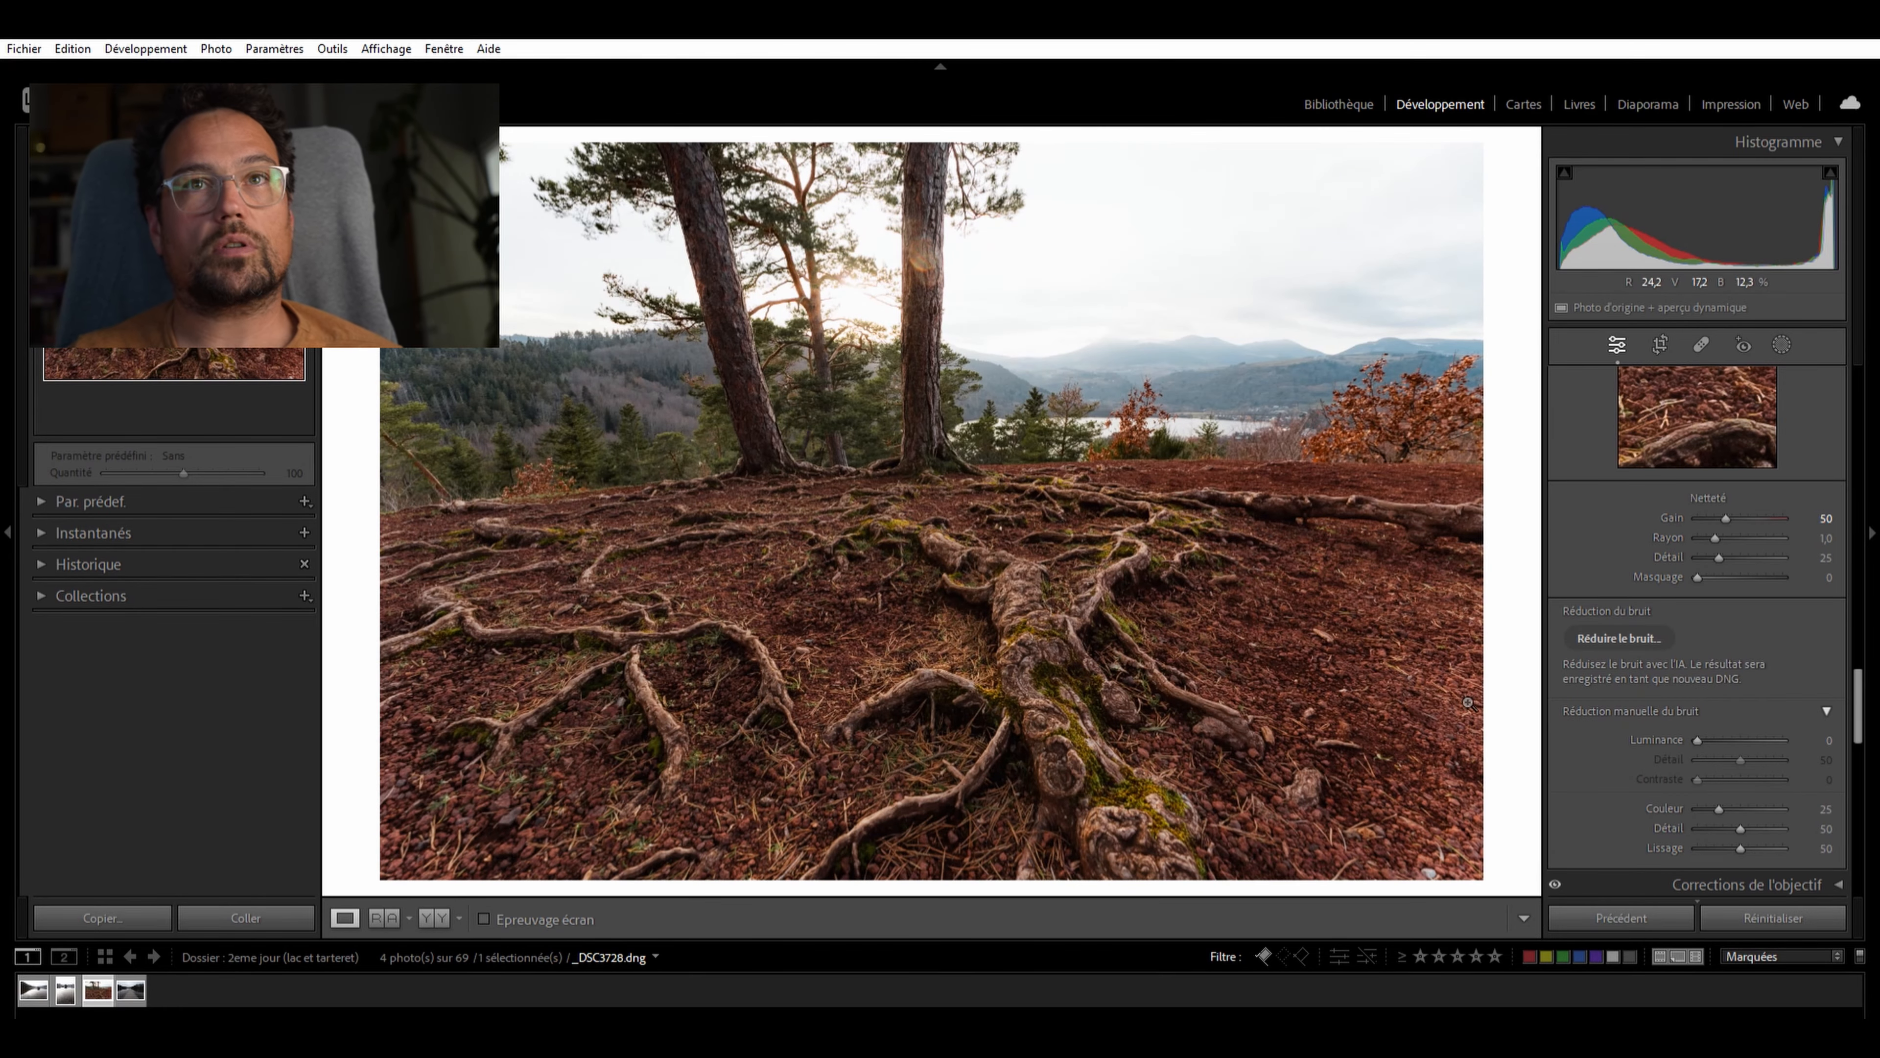
Set the sharpening masking (Masquage) to 72 and the sharpening amount (Gain) to 70
drag(1697, 557, 1764, 562)
drag(1711, 489, 1748, 511)
click(1005, 542)
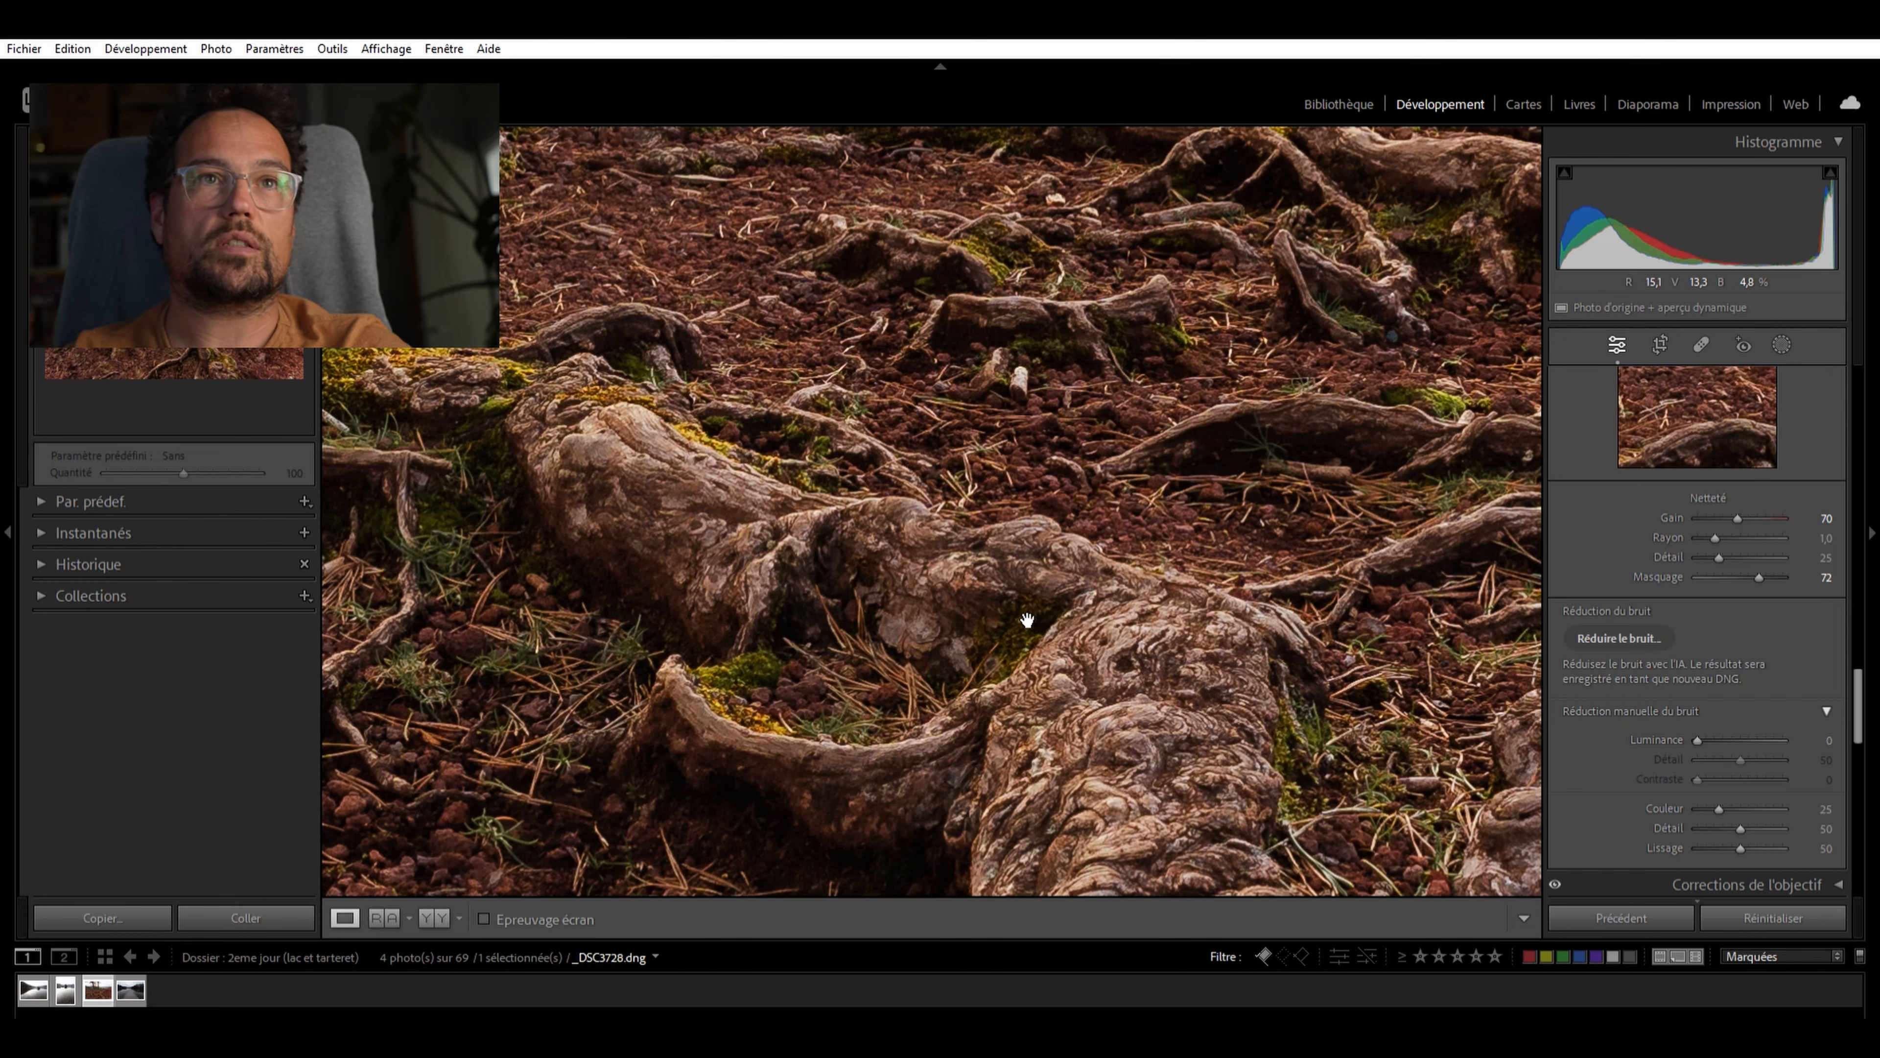
Check the sharpening effect up close on the tree trunk, with the full photo back in view at the end
click(1073, 553)
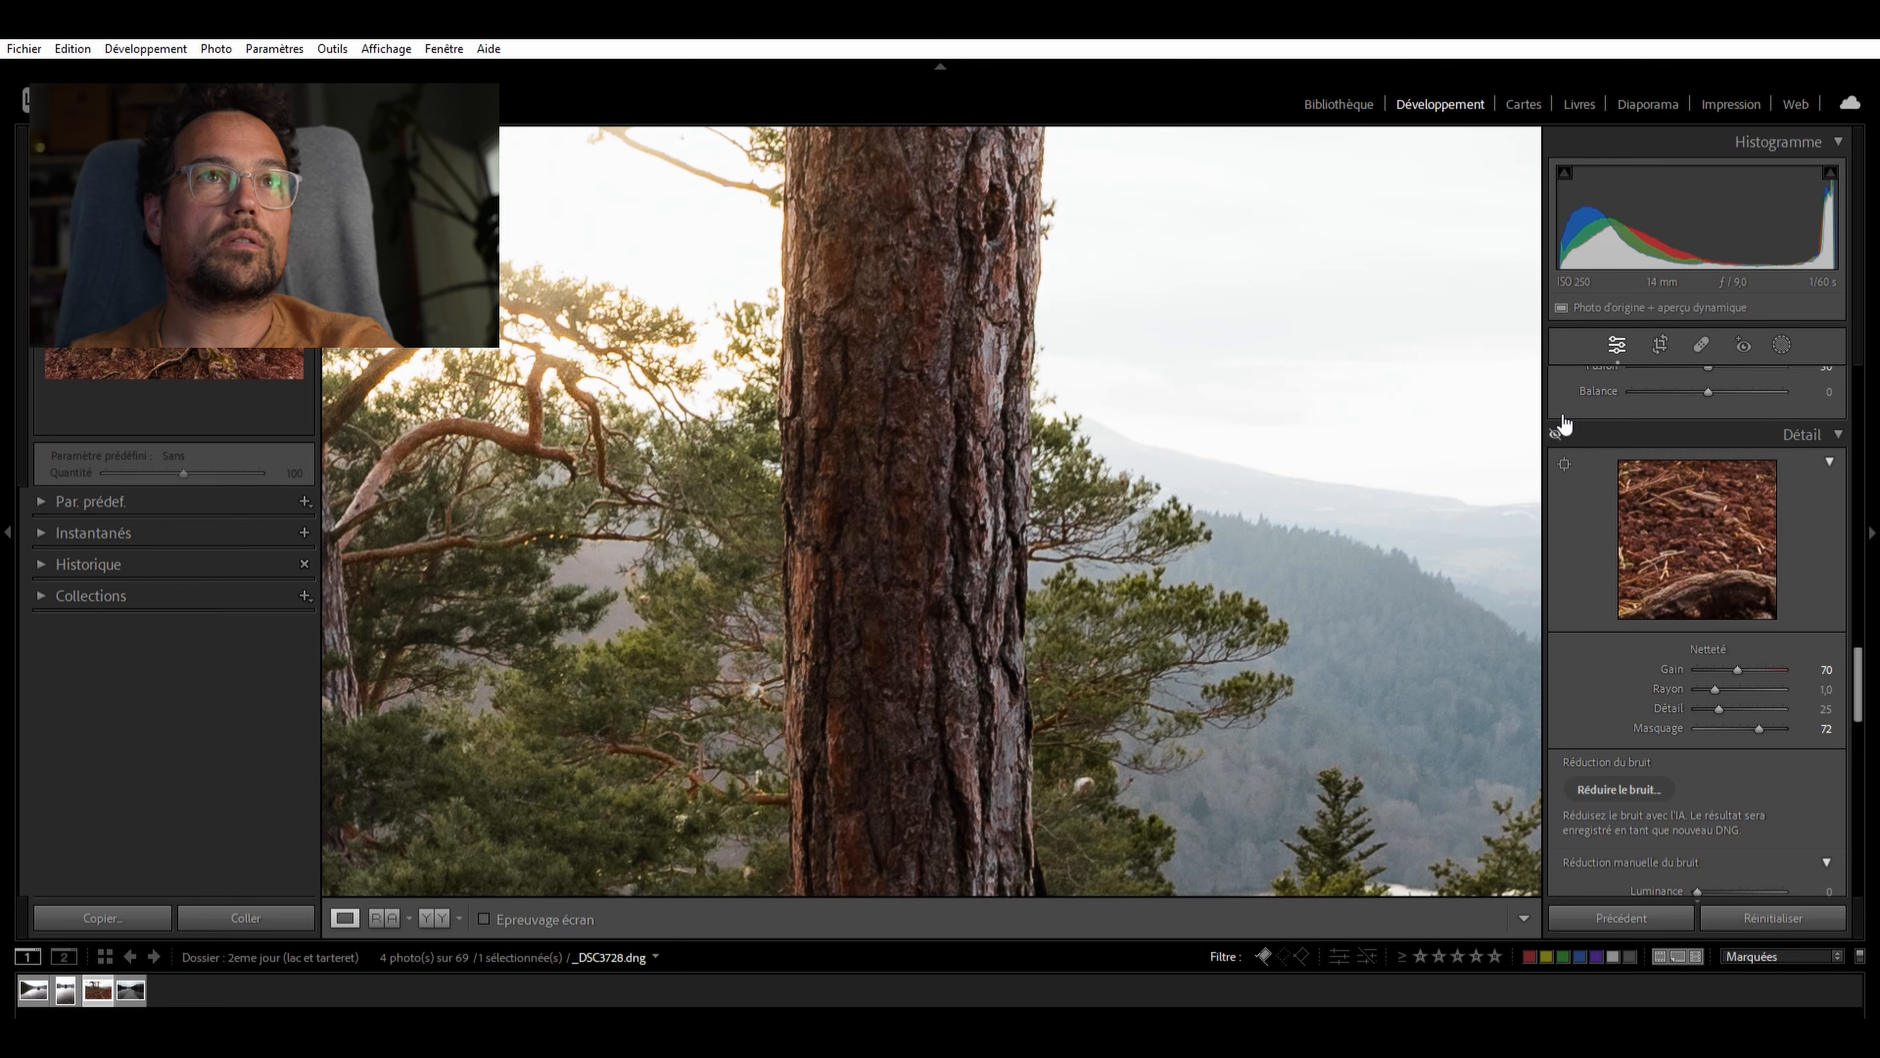
click(1067, 719)
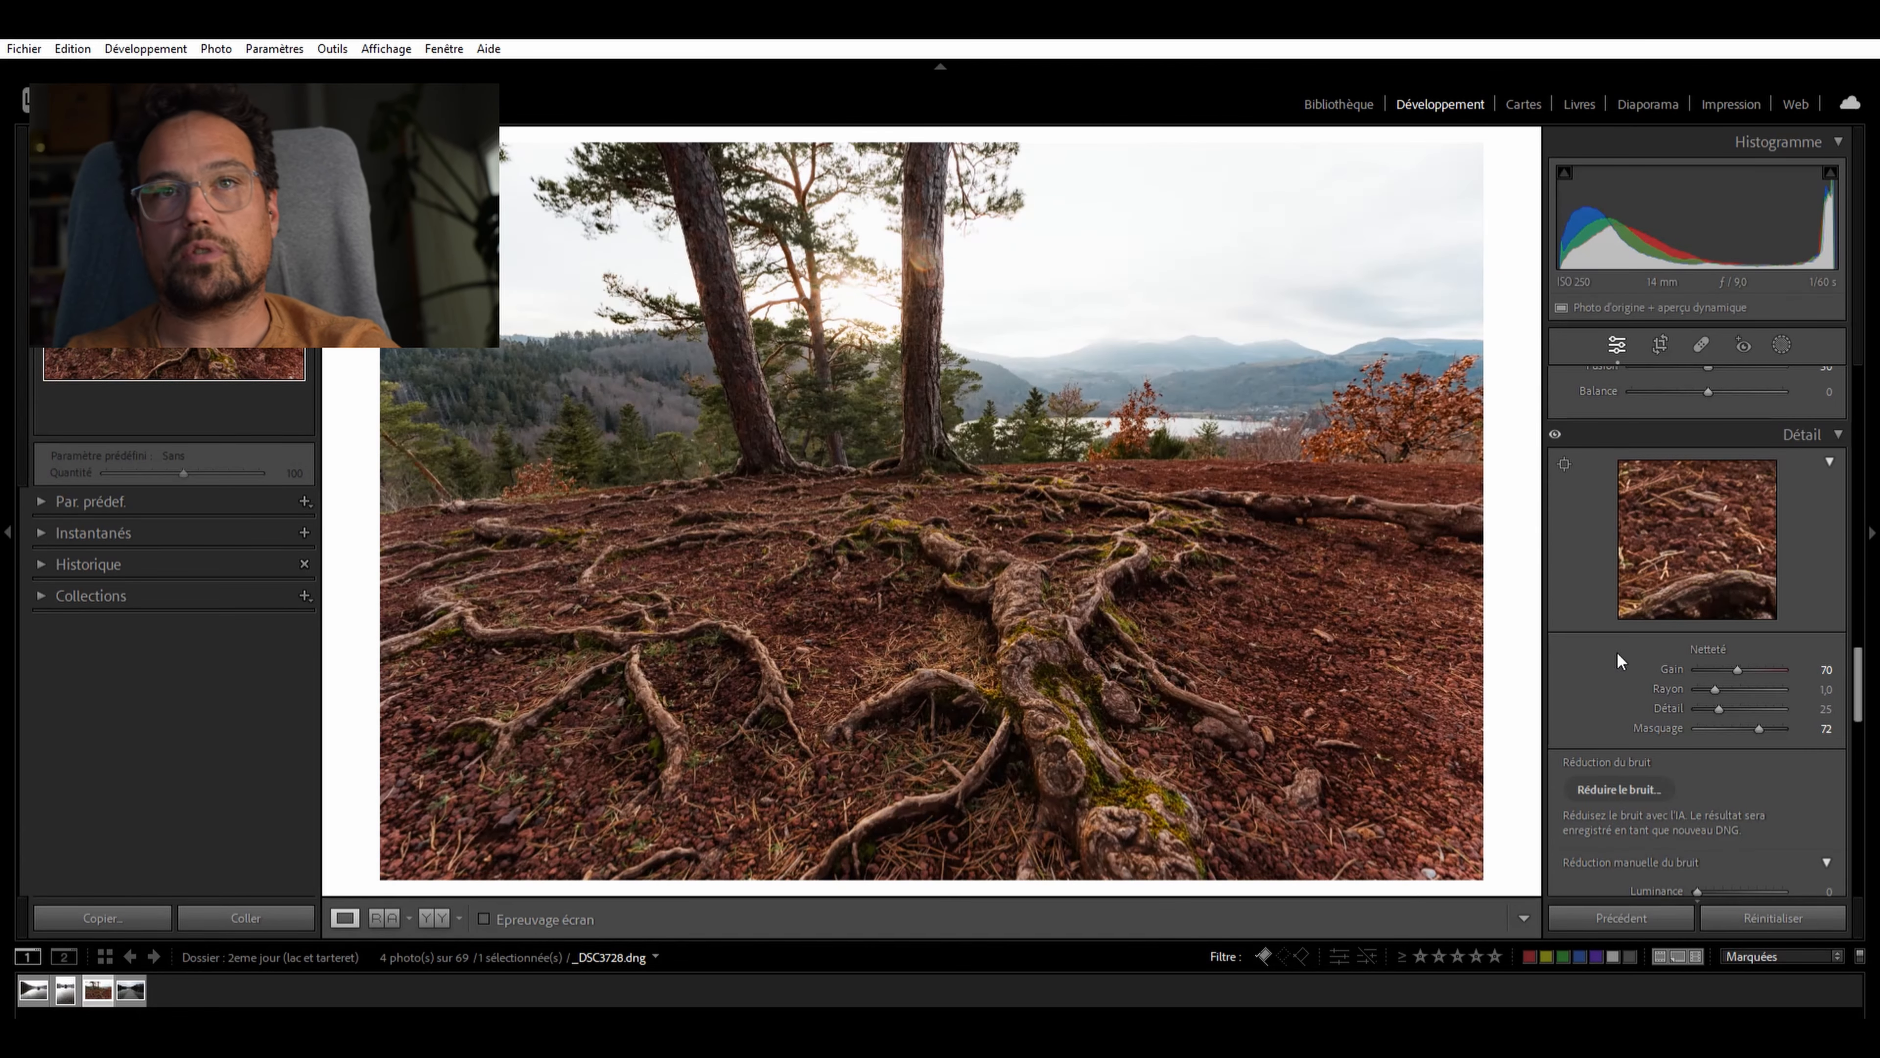
Add a post-crop vignette (Vignetage après recadrage) with an amount (Gain) of -25
scroll(1626, 639, down, 3)
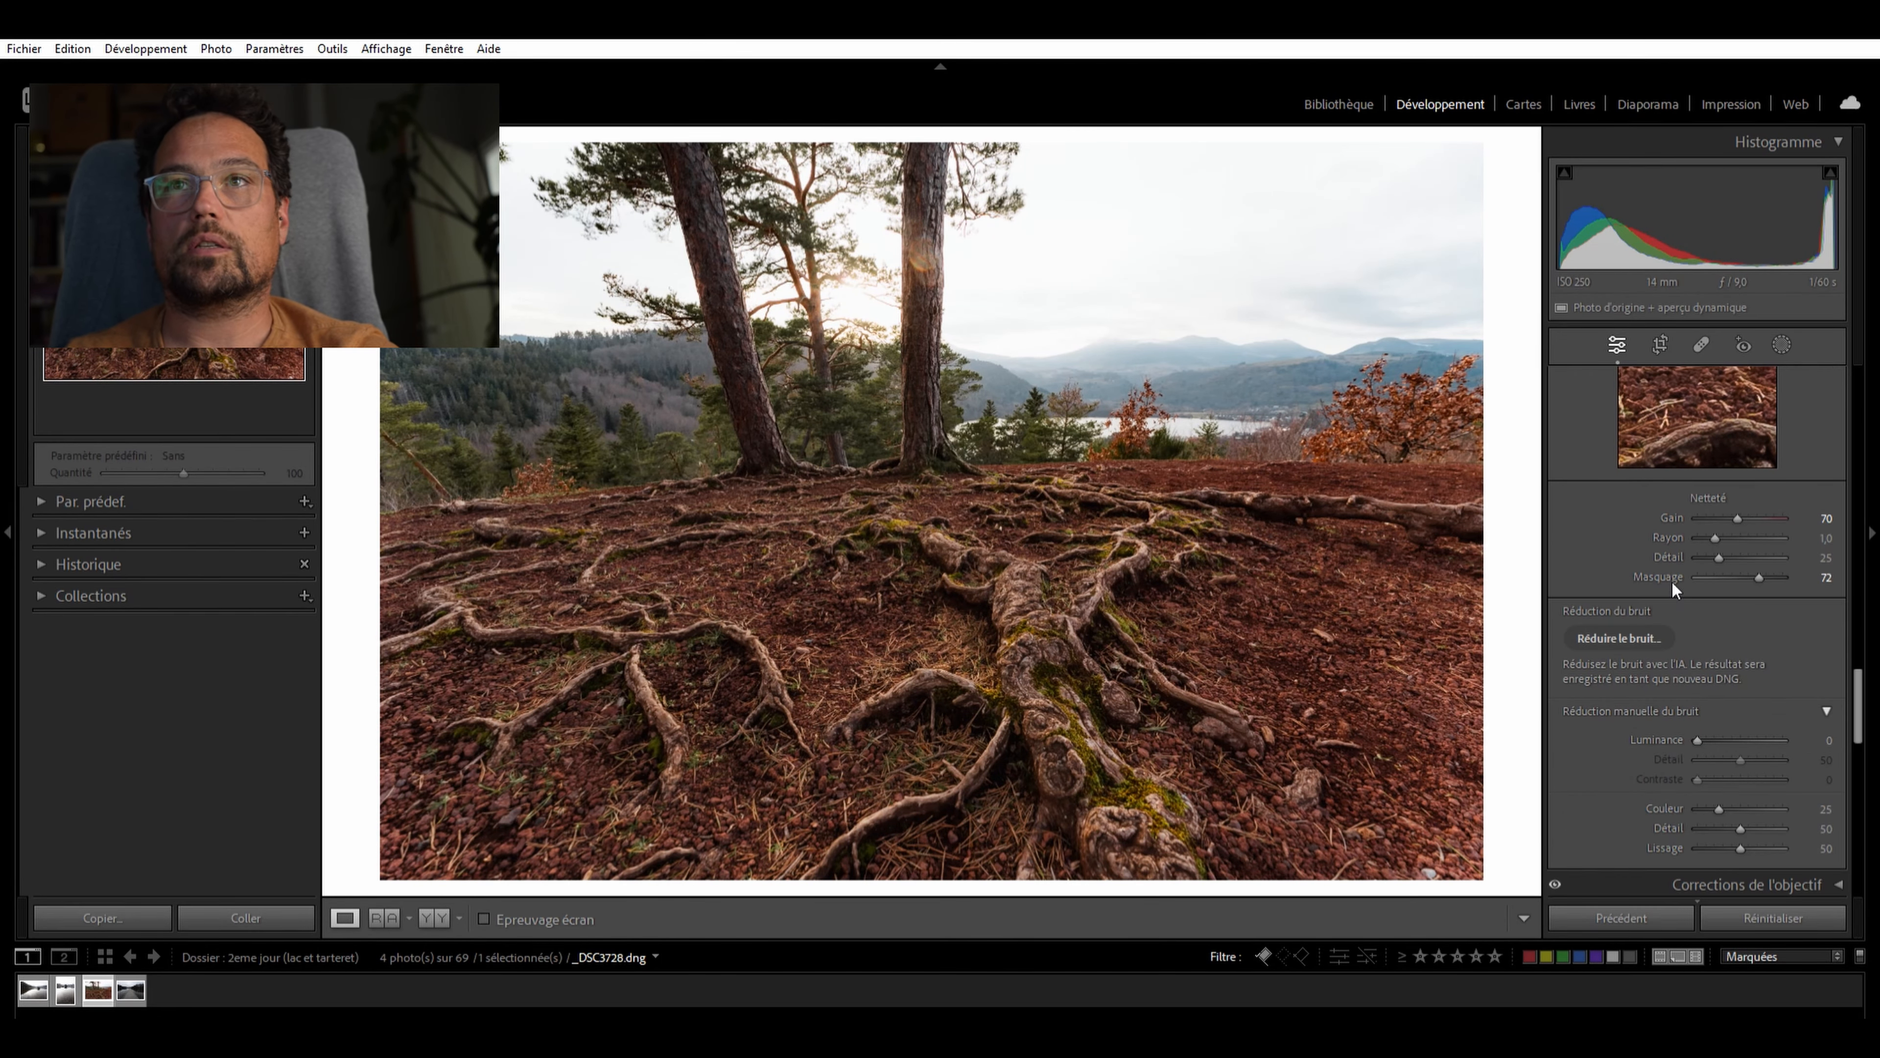
scroll(1671, 581, down, 9)
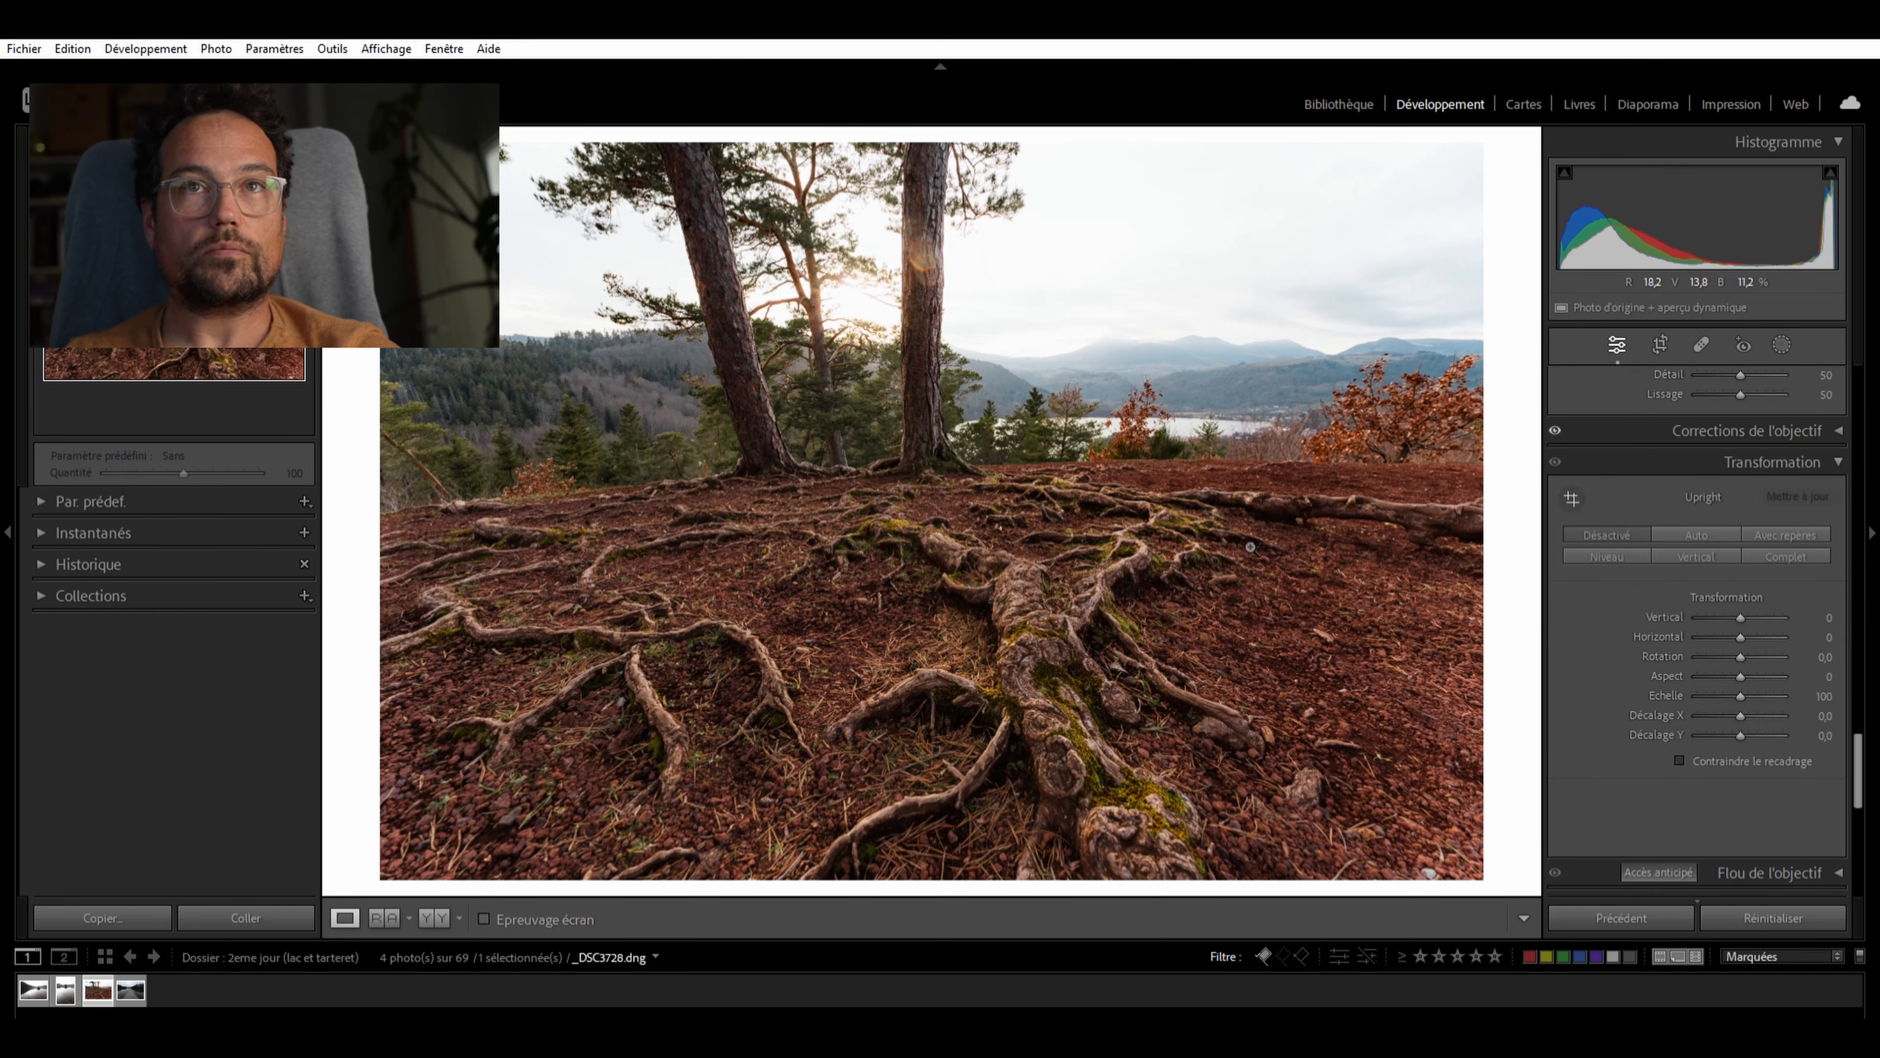
scroll(1708, 545, down, 6)
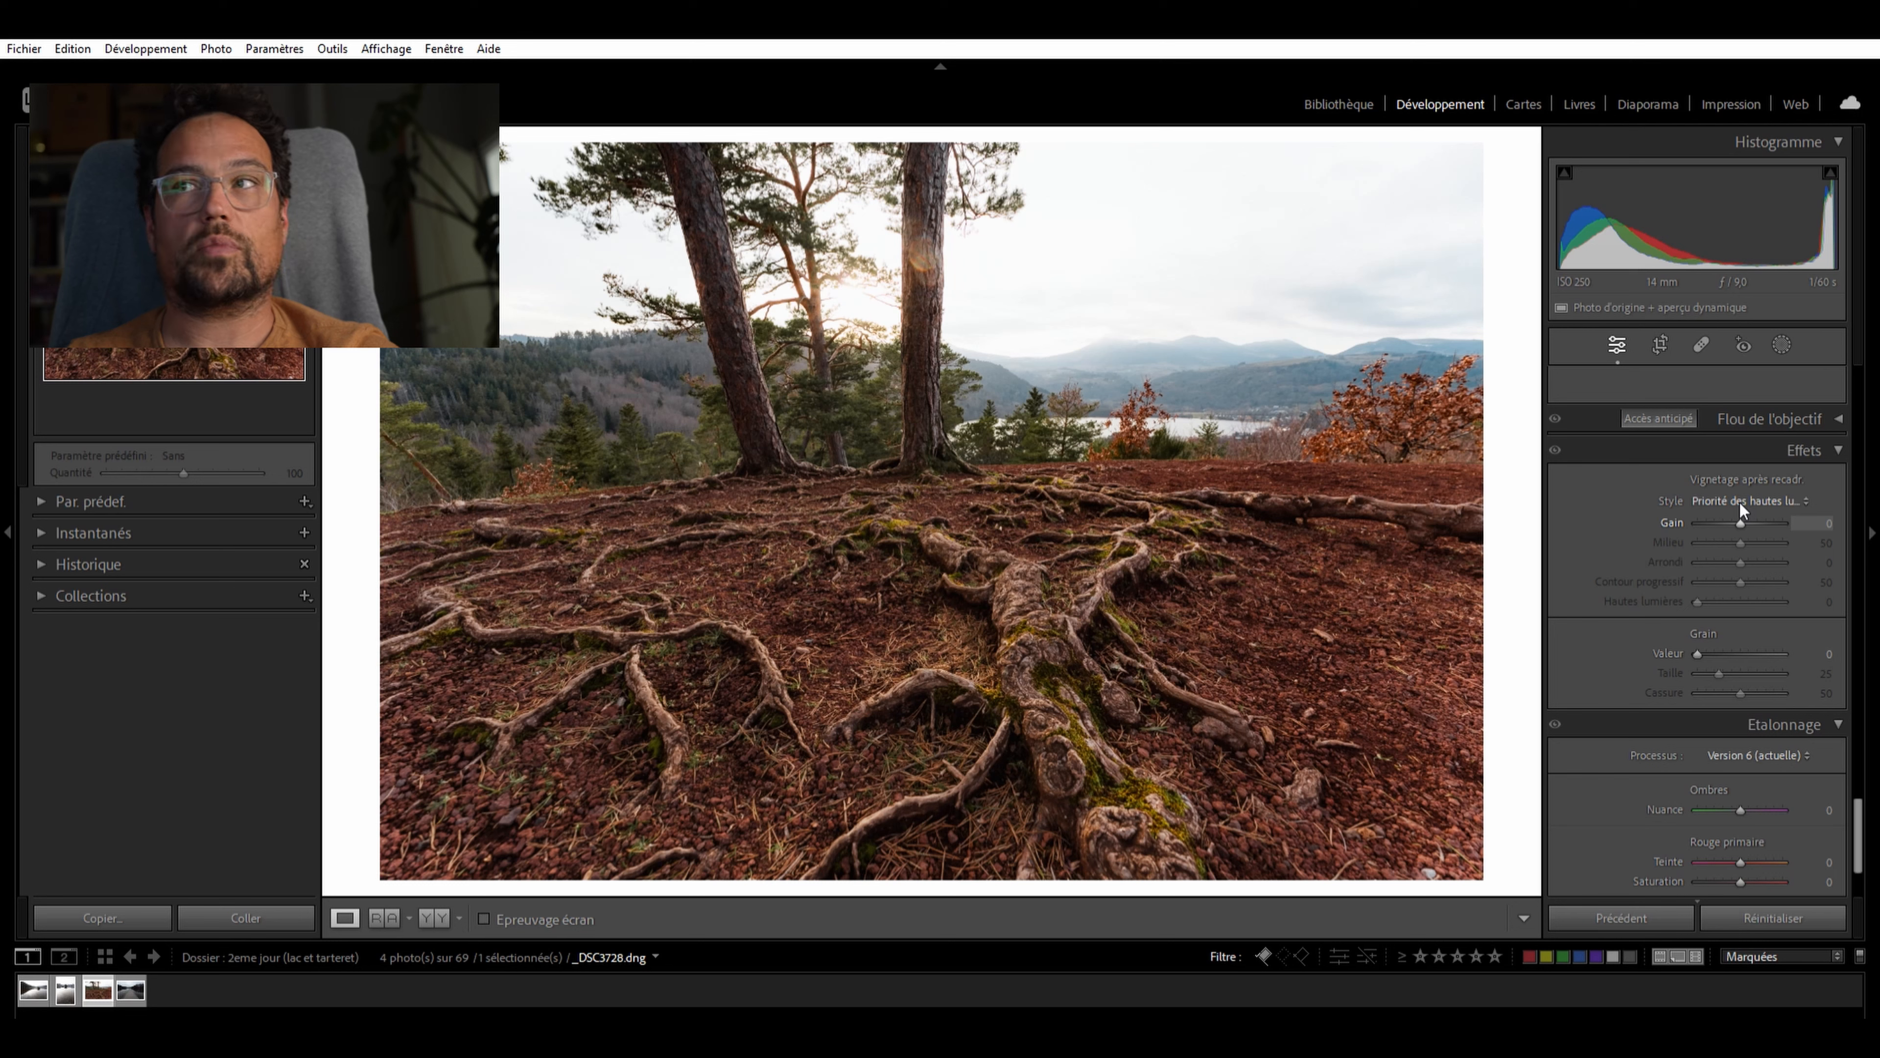
drag(1740, 521, 1730, 501)
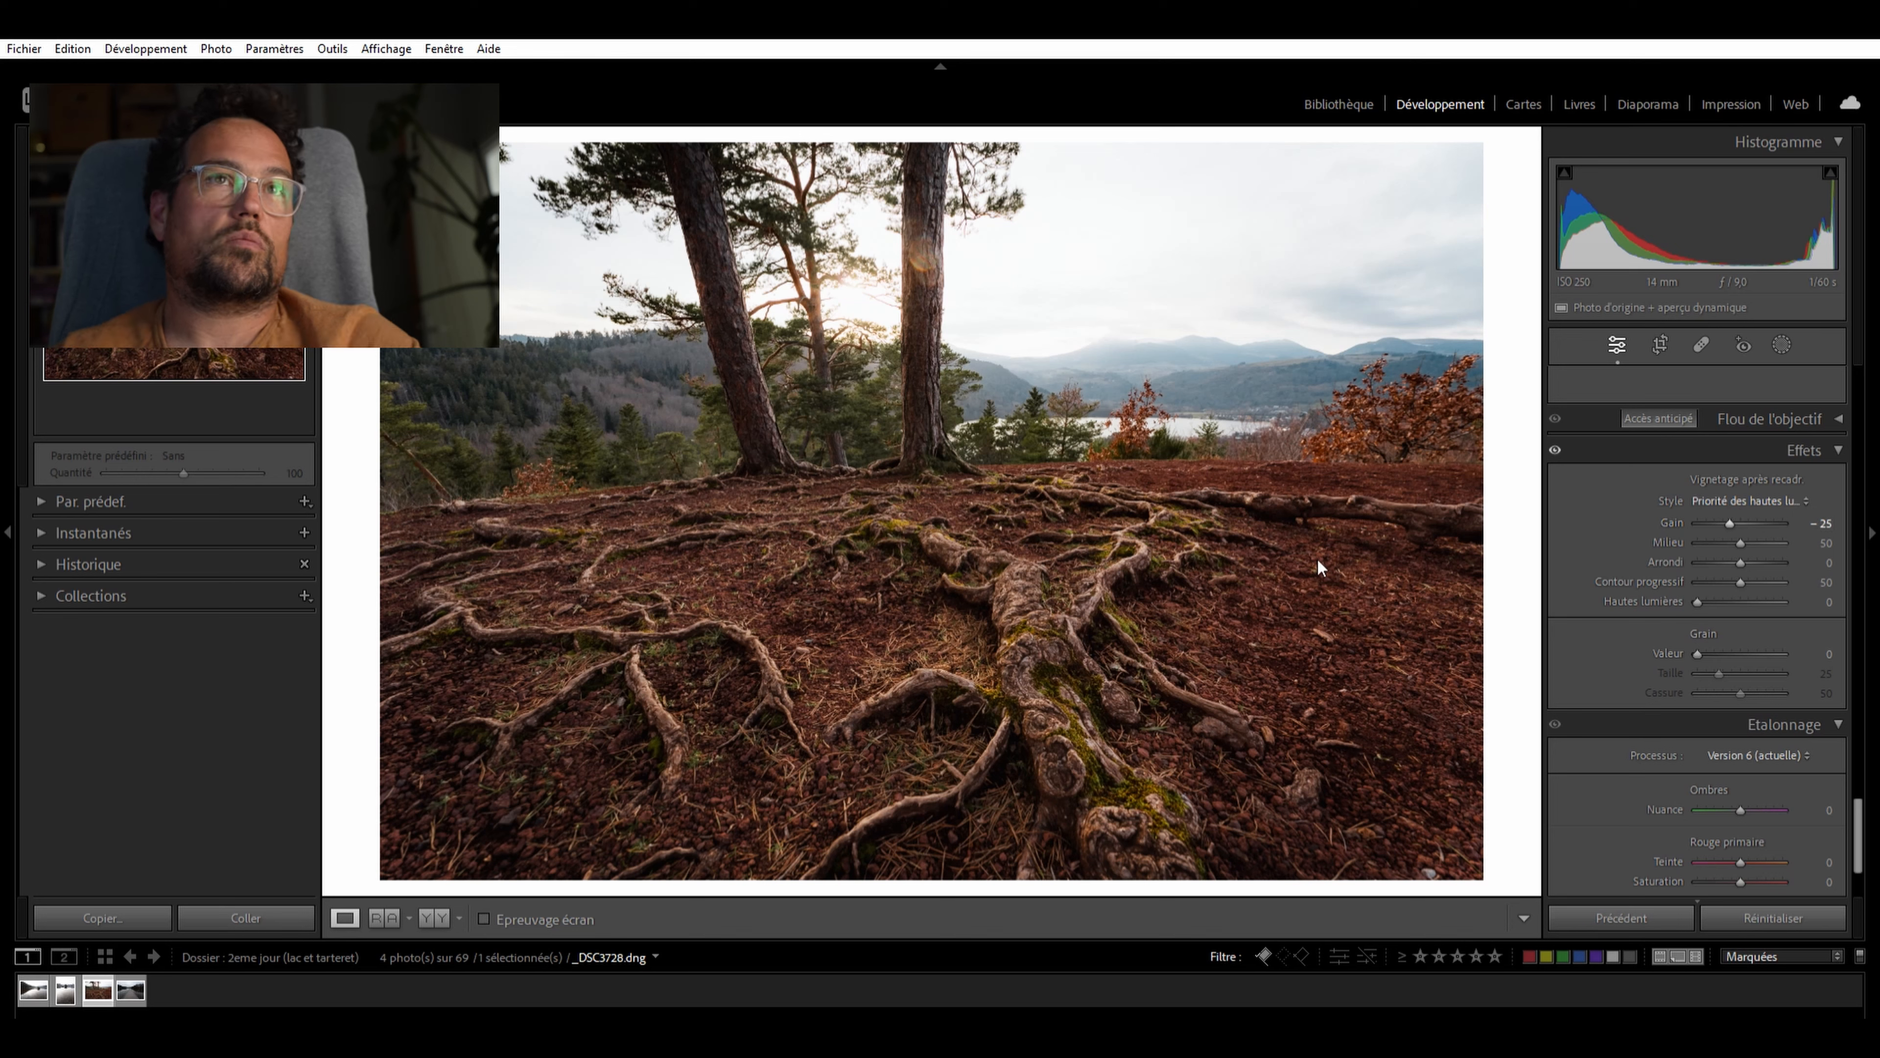
In Calibration (Etalonnage), set green primary hue to -14 and saturation to +14, and blue primary saturation to +7
scroll(1671, 581, down, 2)
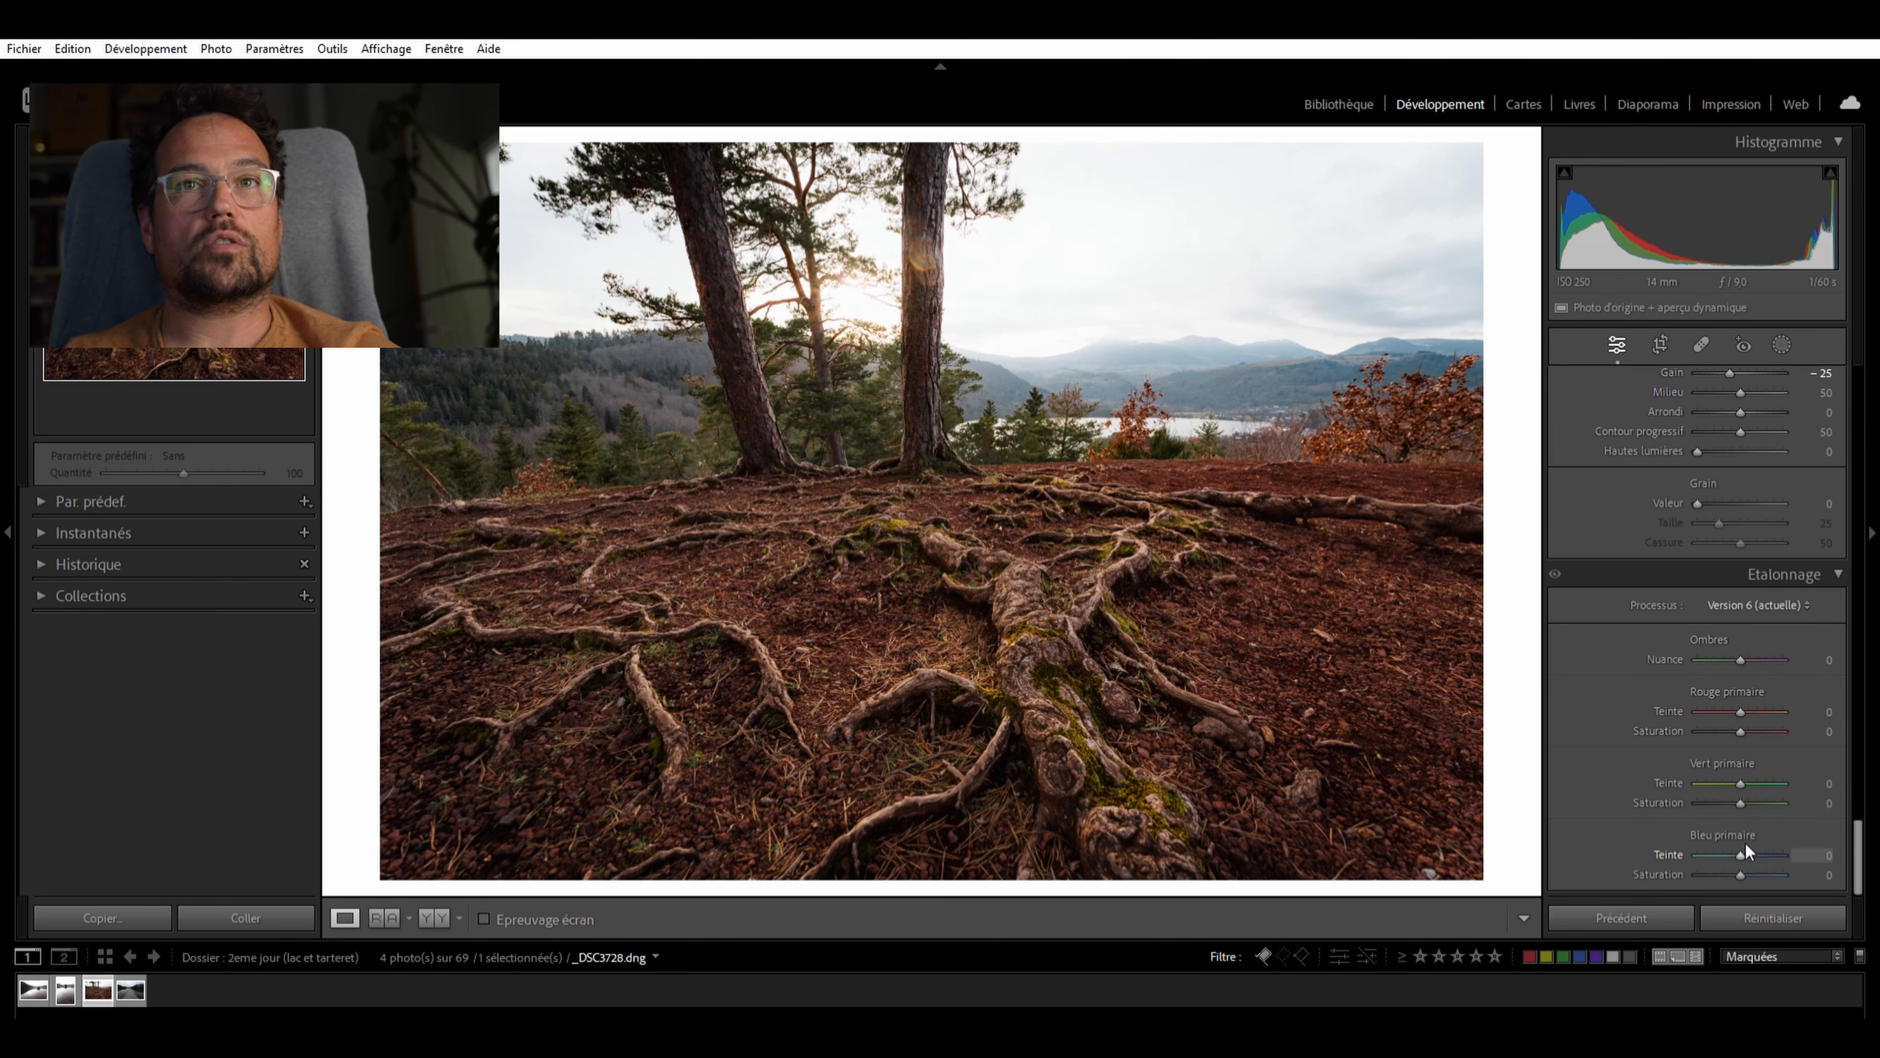
drag(1740, 874, 1759, 874)
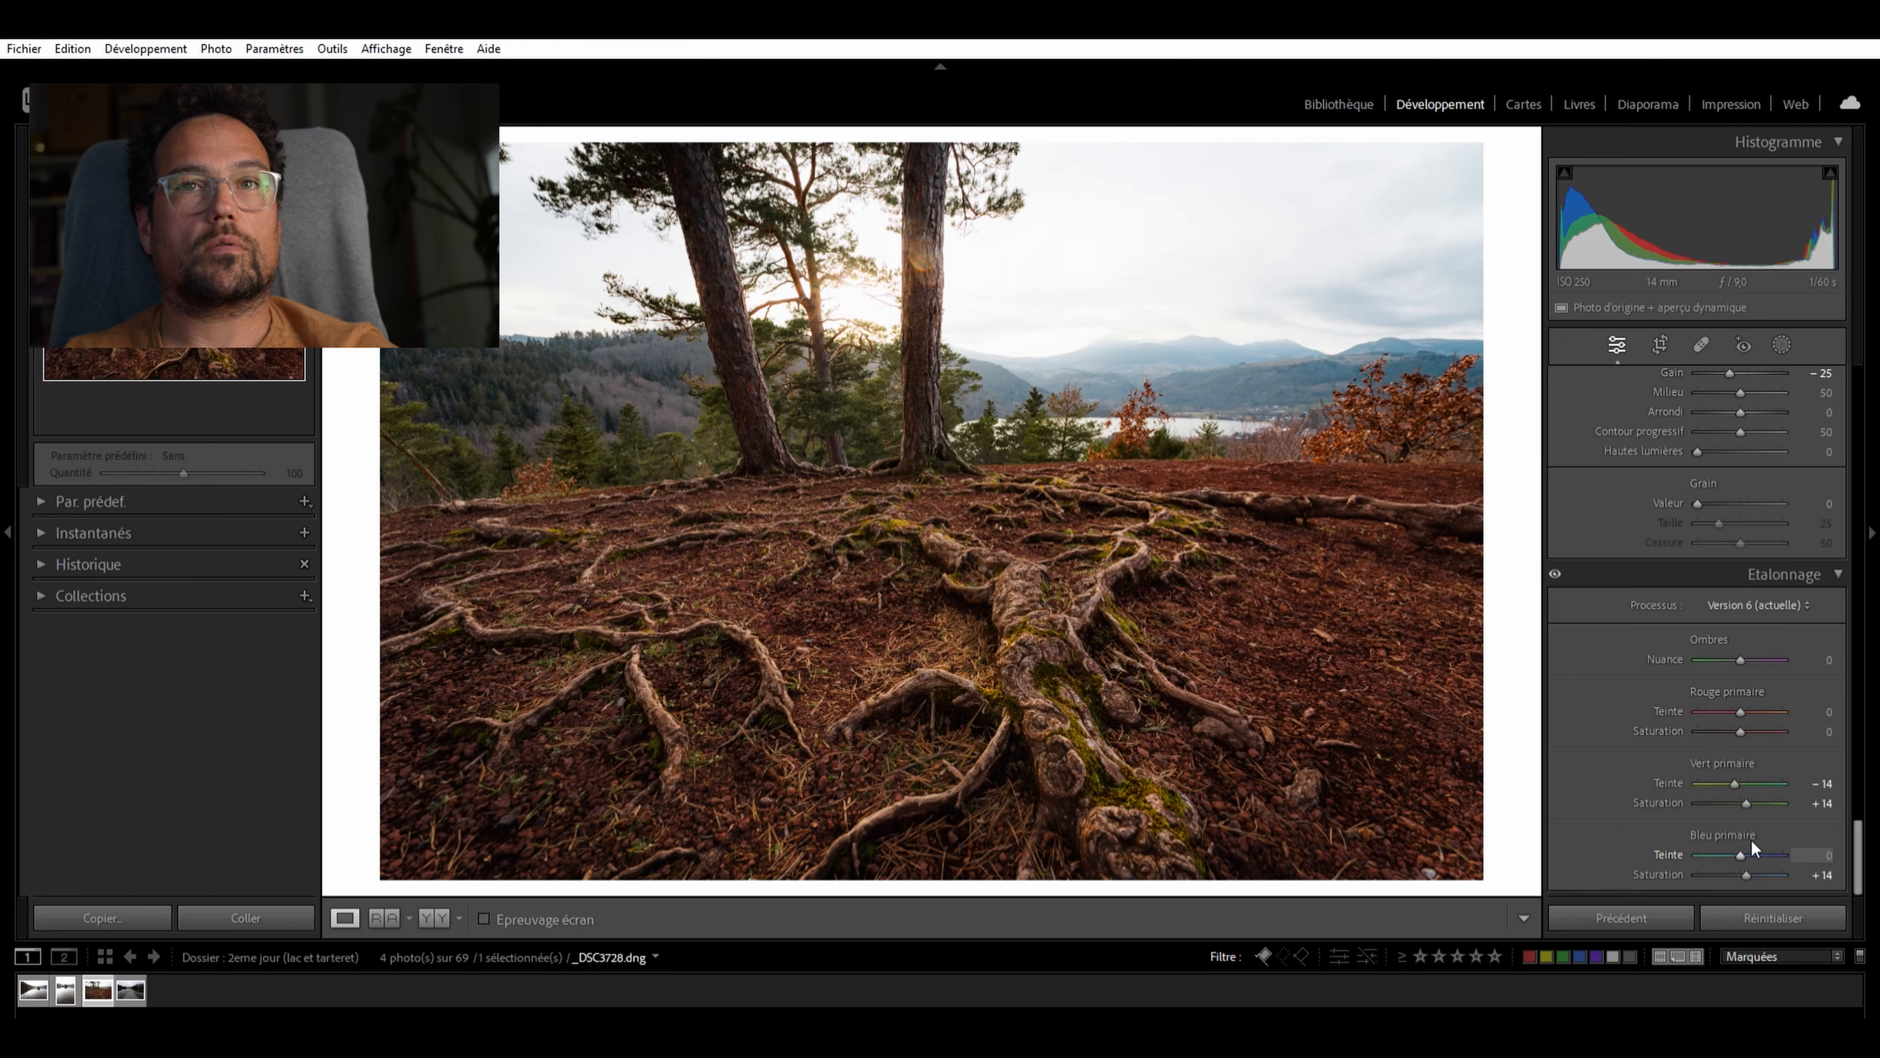
click(1556, 572)
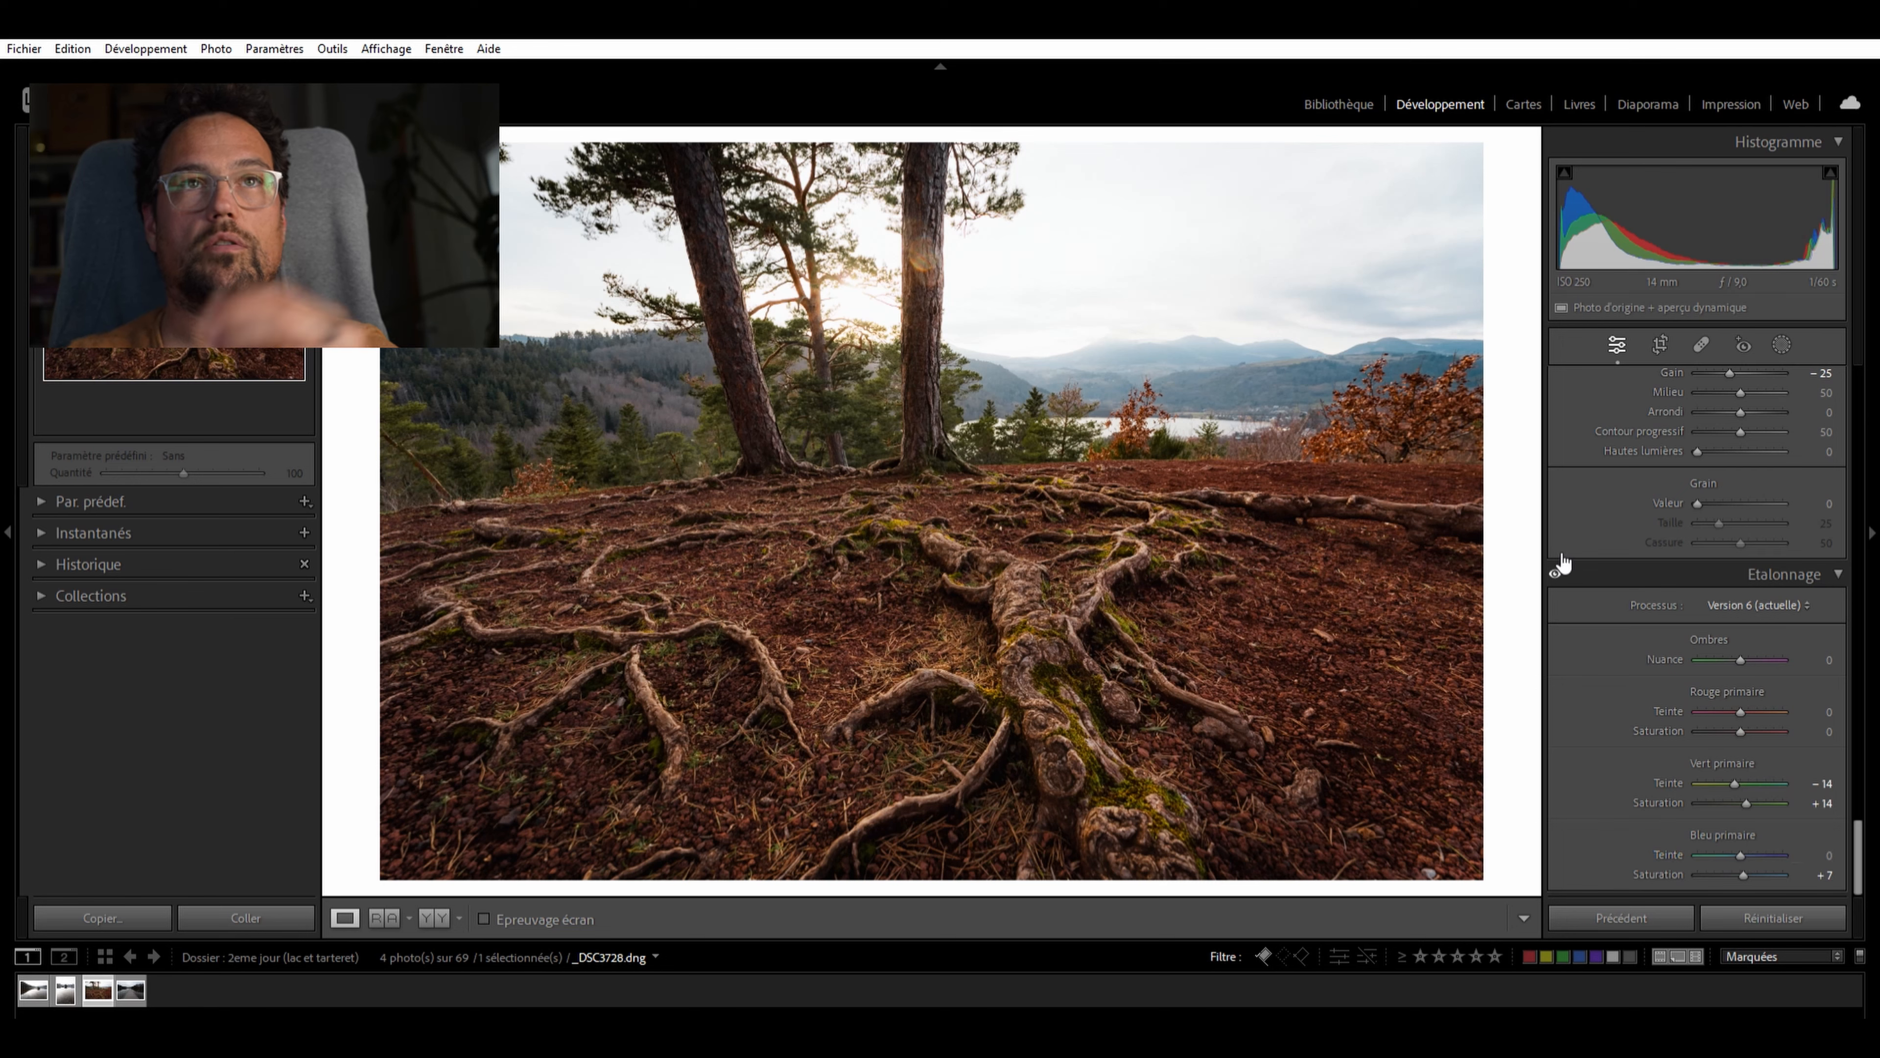
Crop the photo slightly inward from its lower-left corner in two passes, keeping the Original aspect ratio
scroll(1780, 748, up, 15)
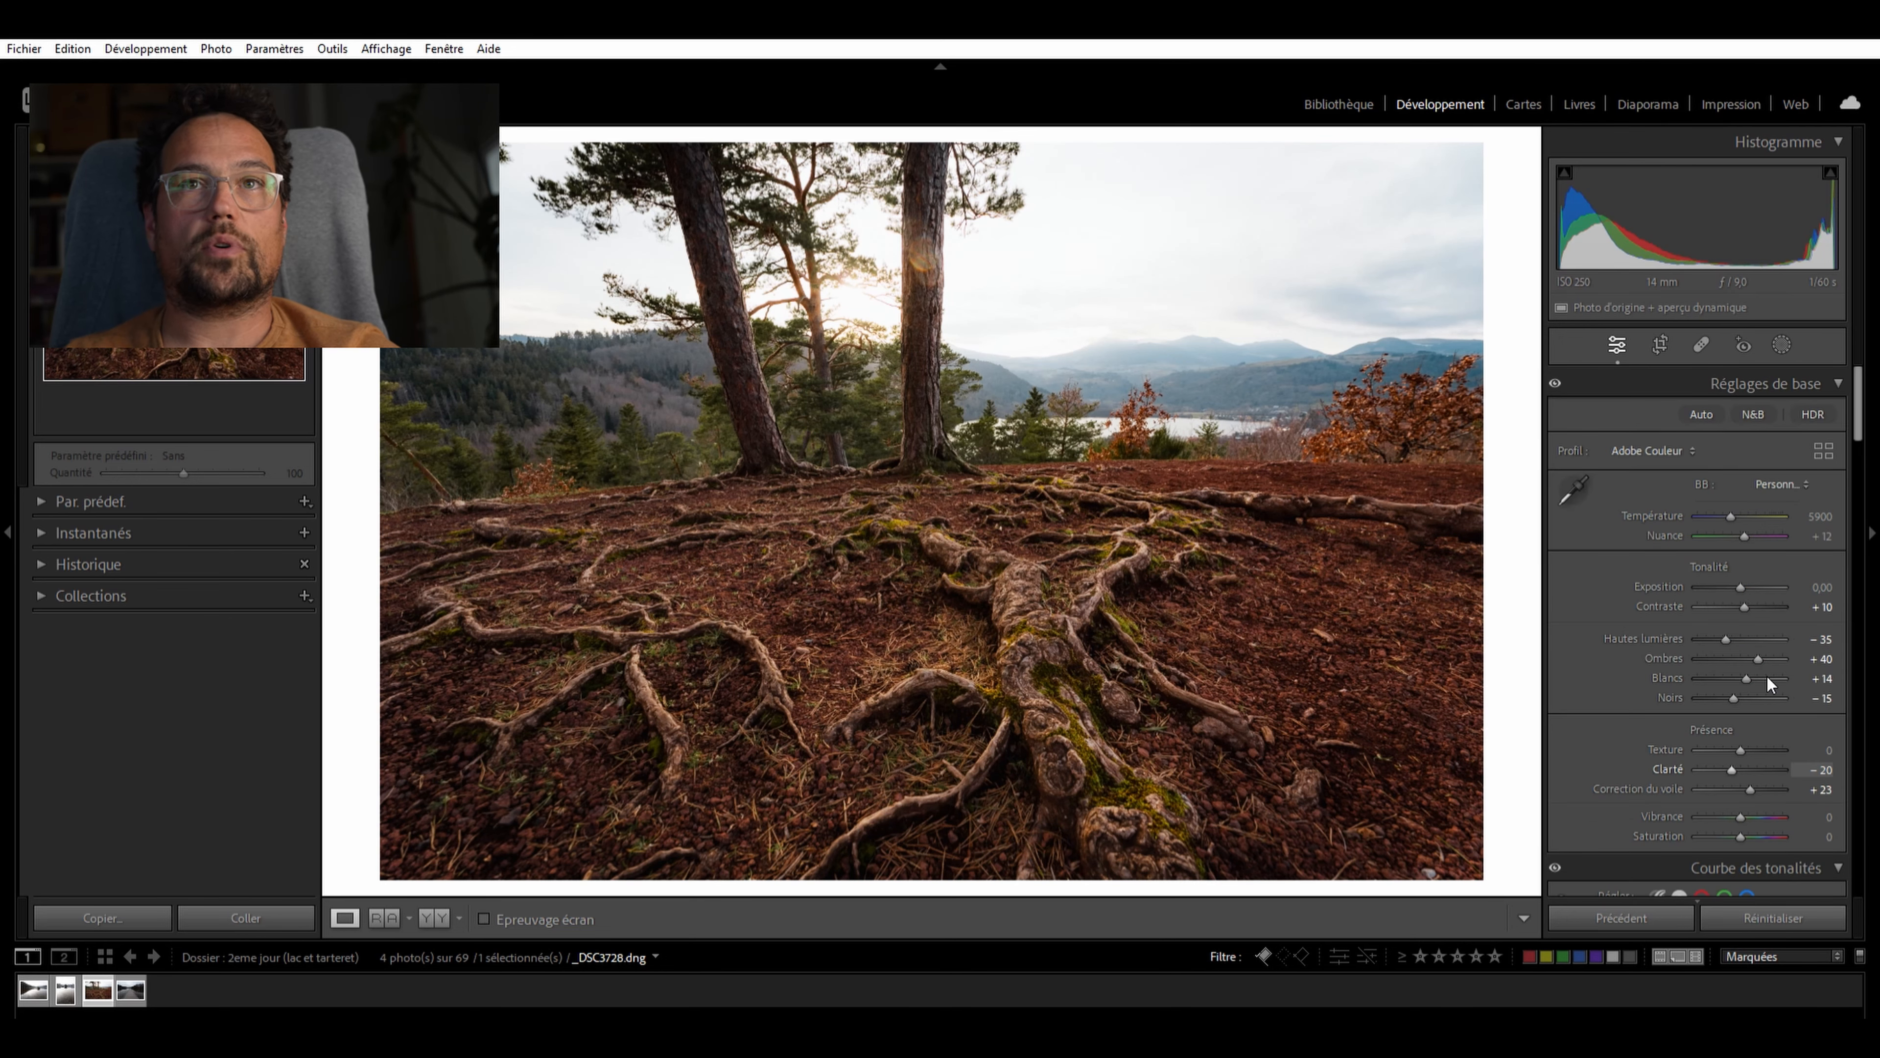
click(1663, 340)
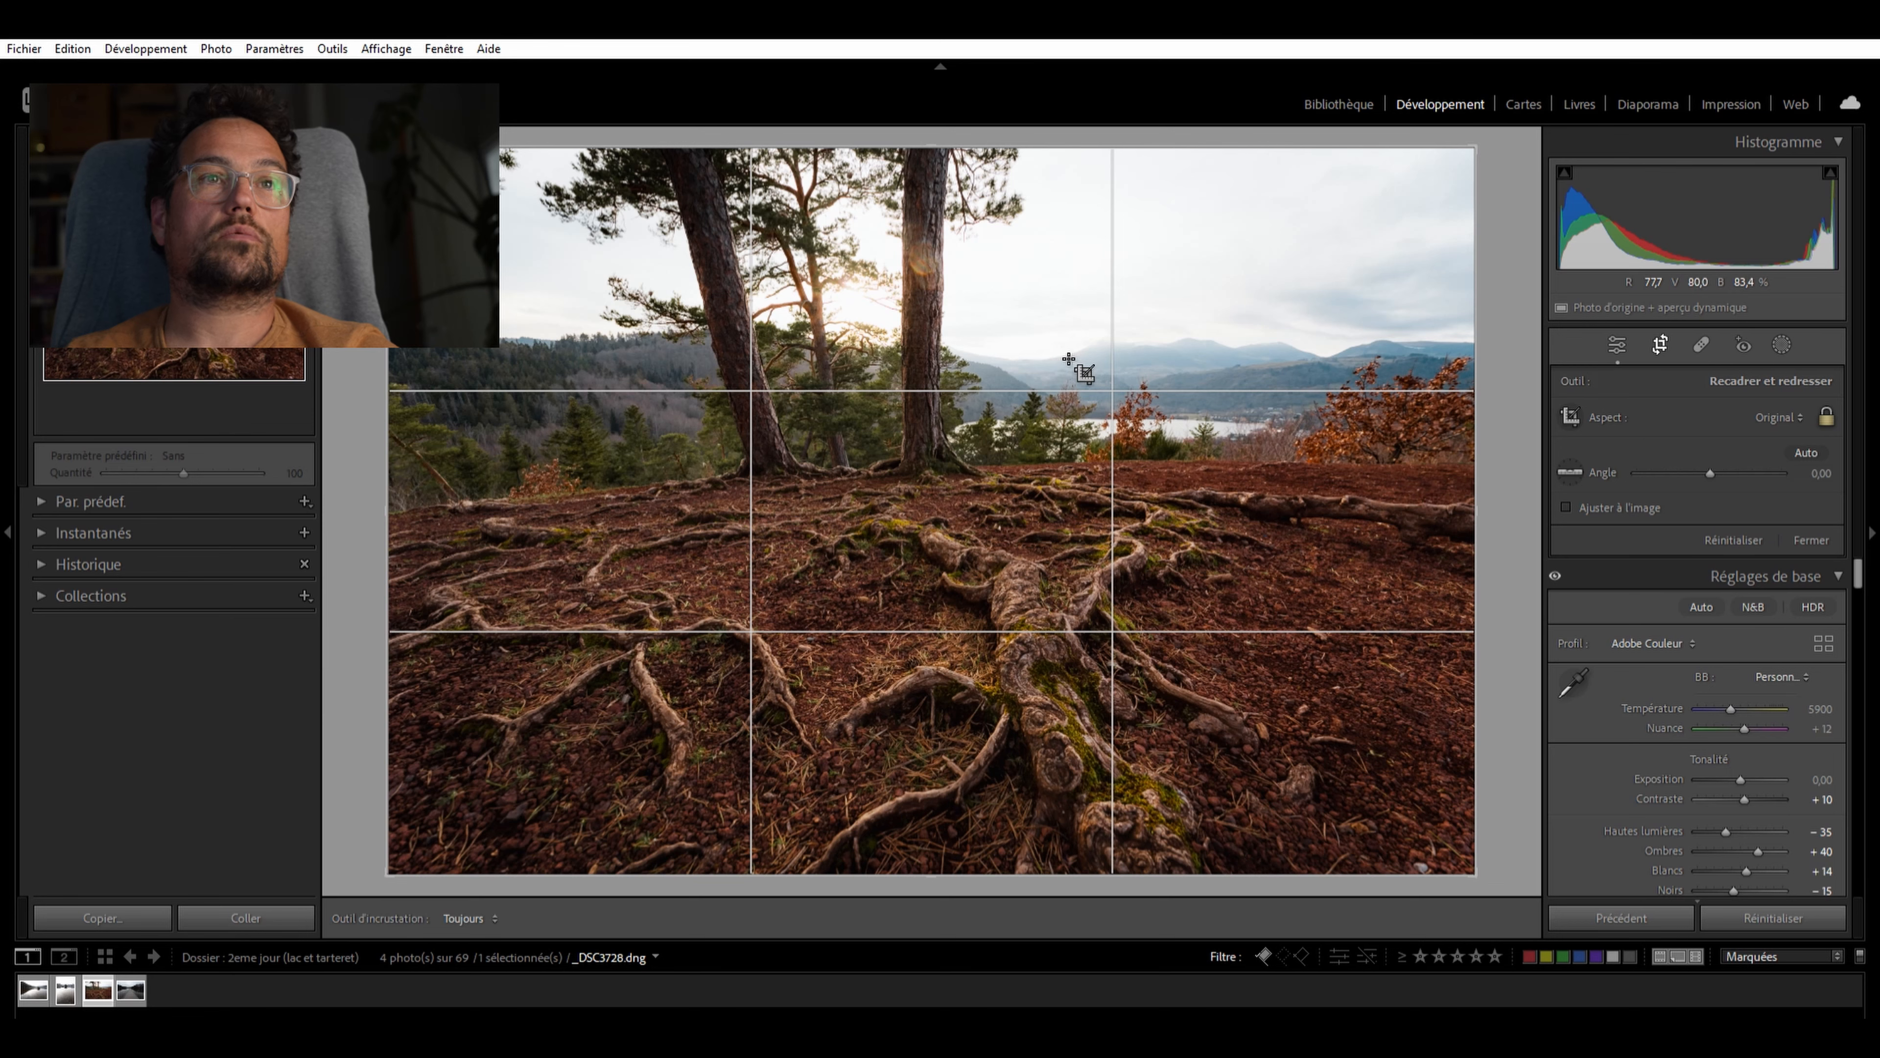
drag(388, 874, 414, 857)
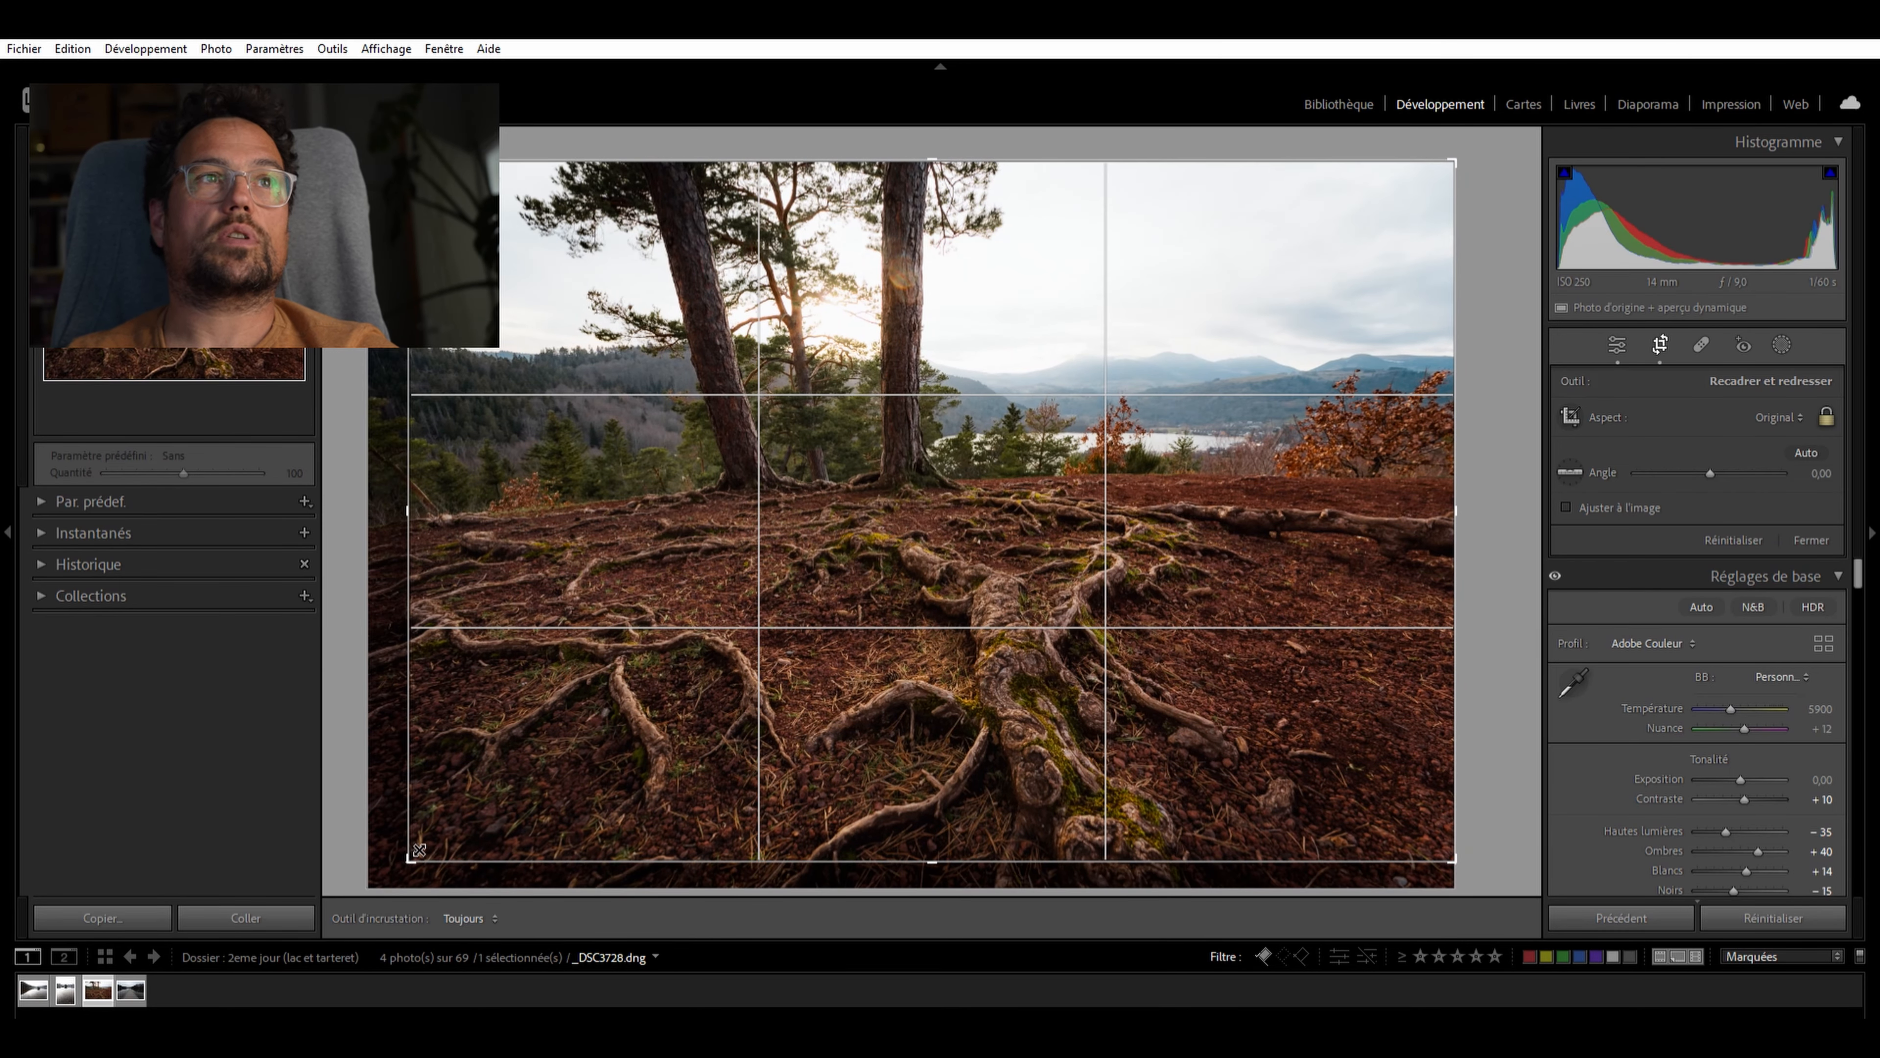
key(Return)
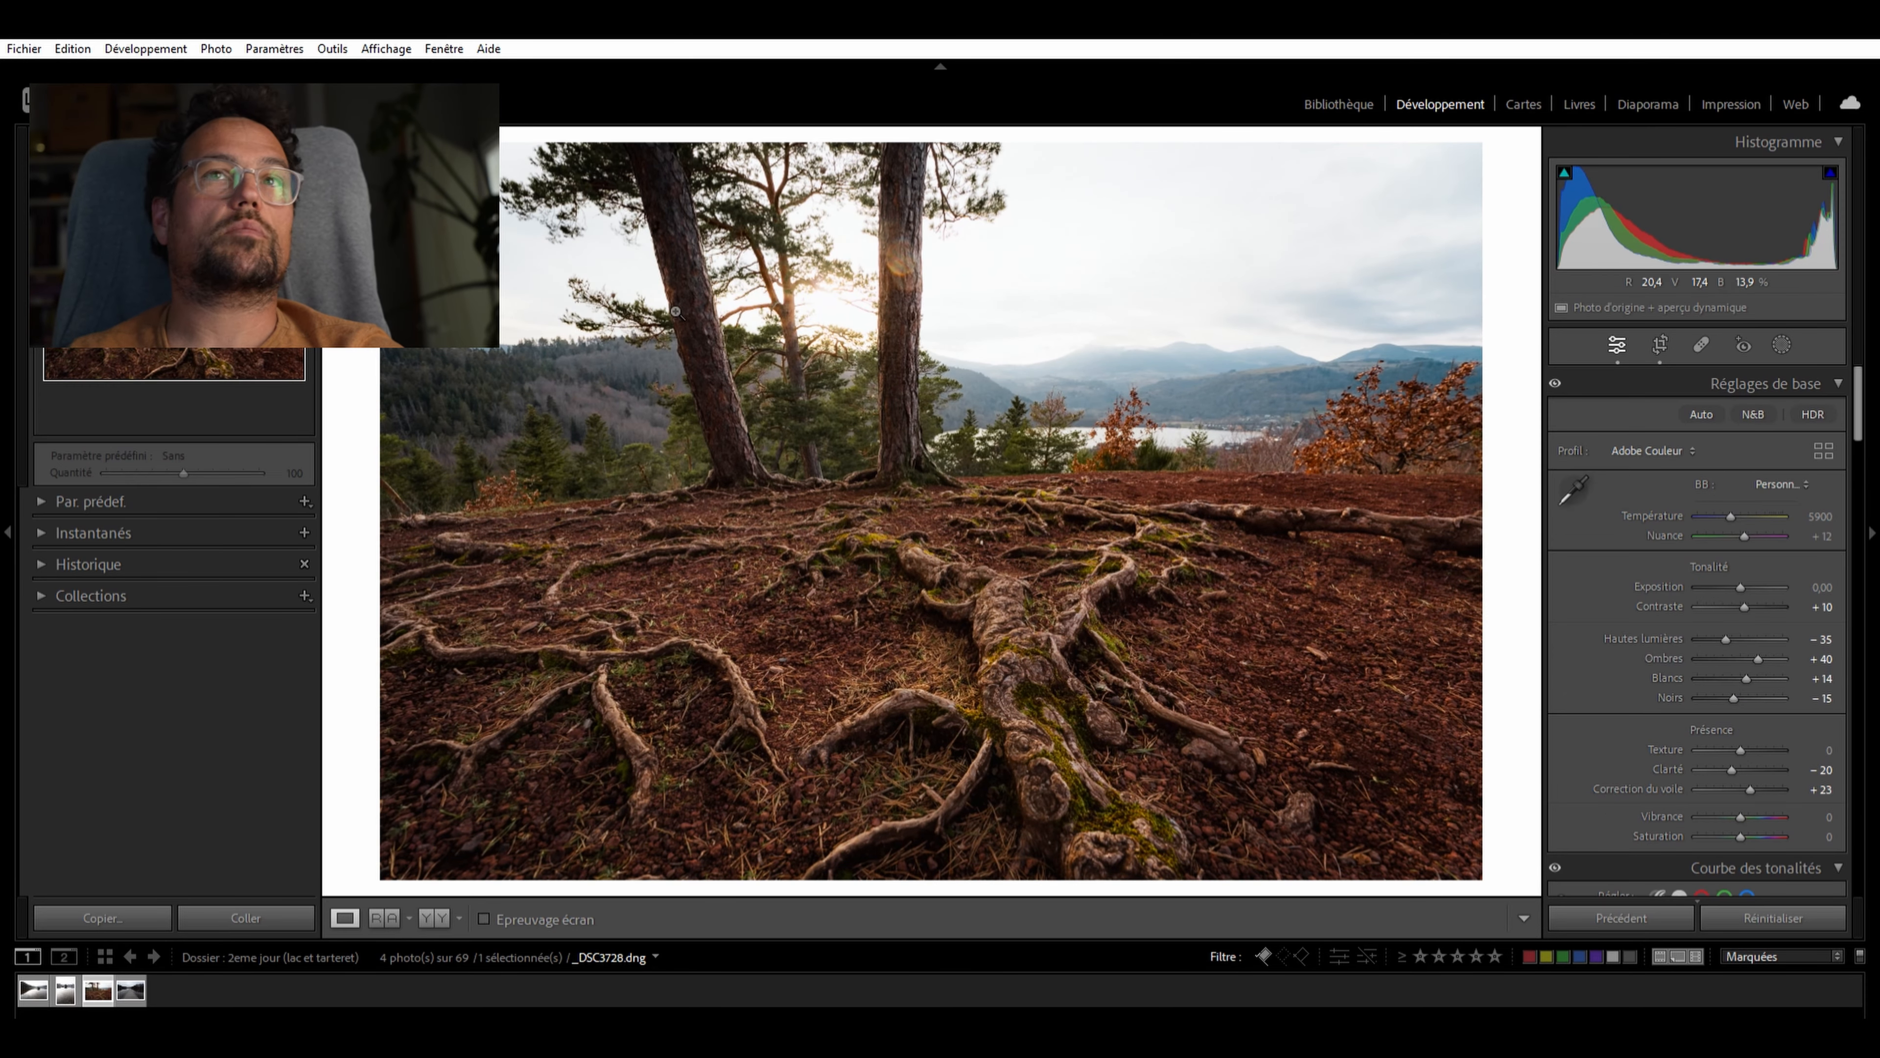
click(1660, 341)
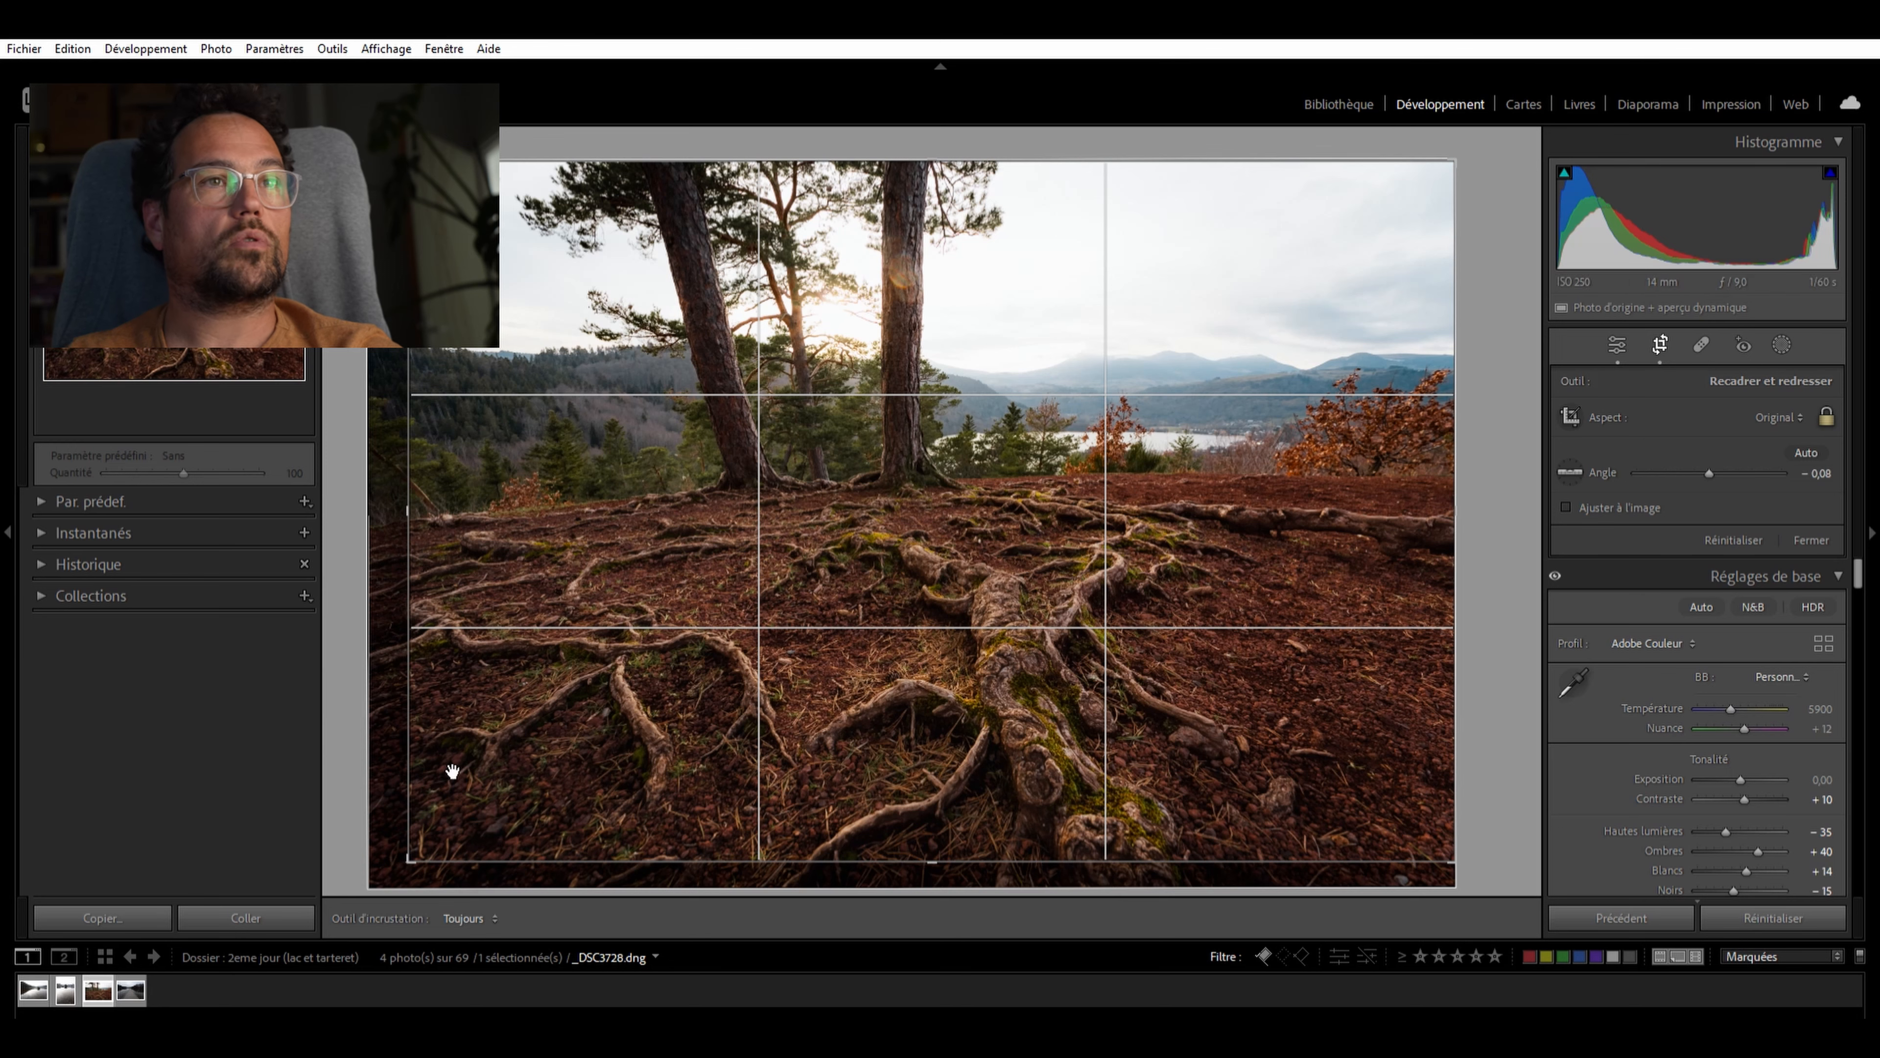
drag(421, 849, 426, 841)
key(Return)
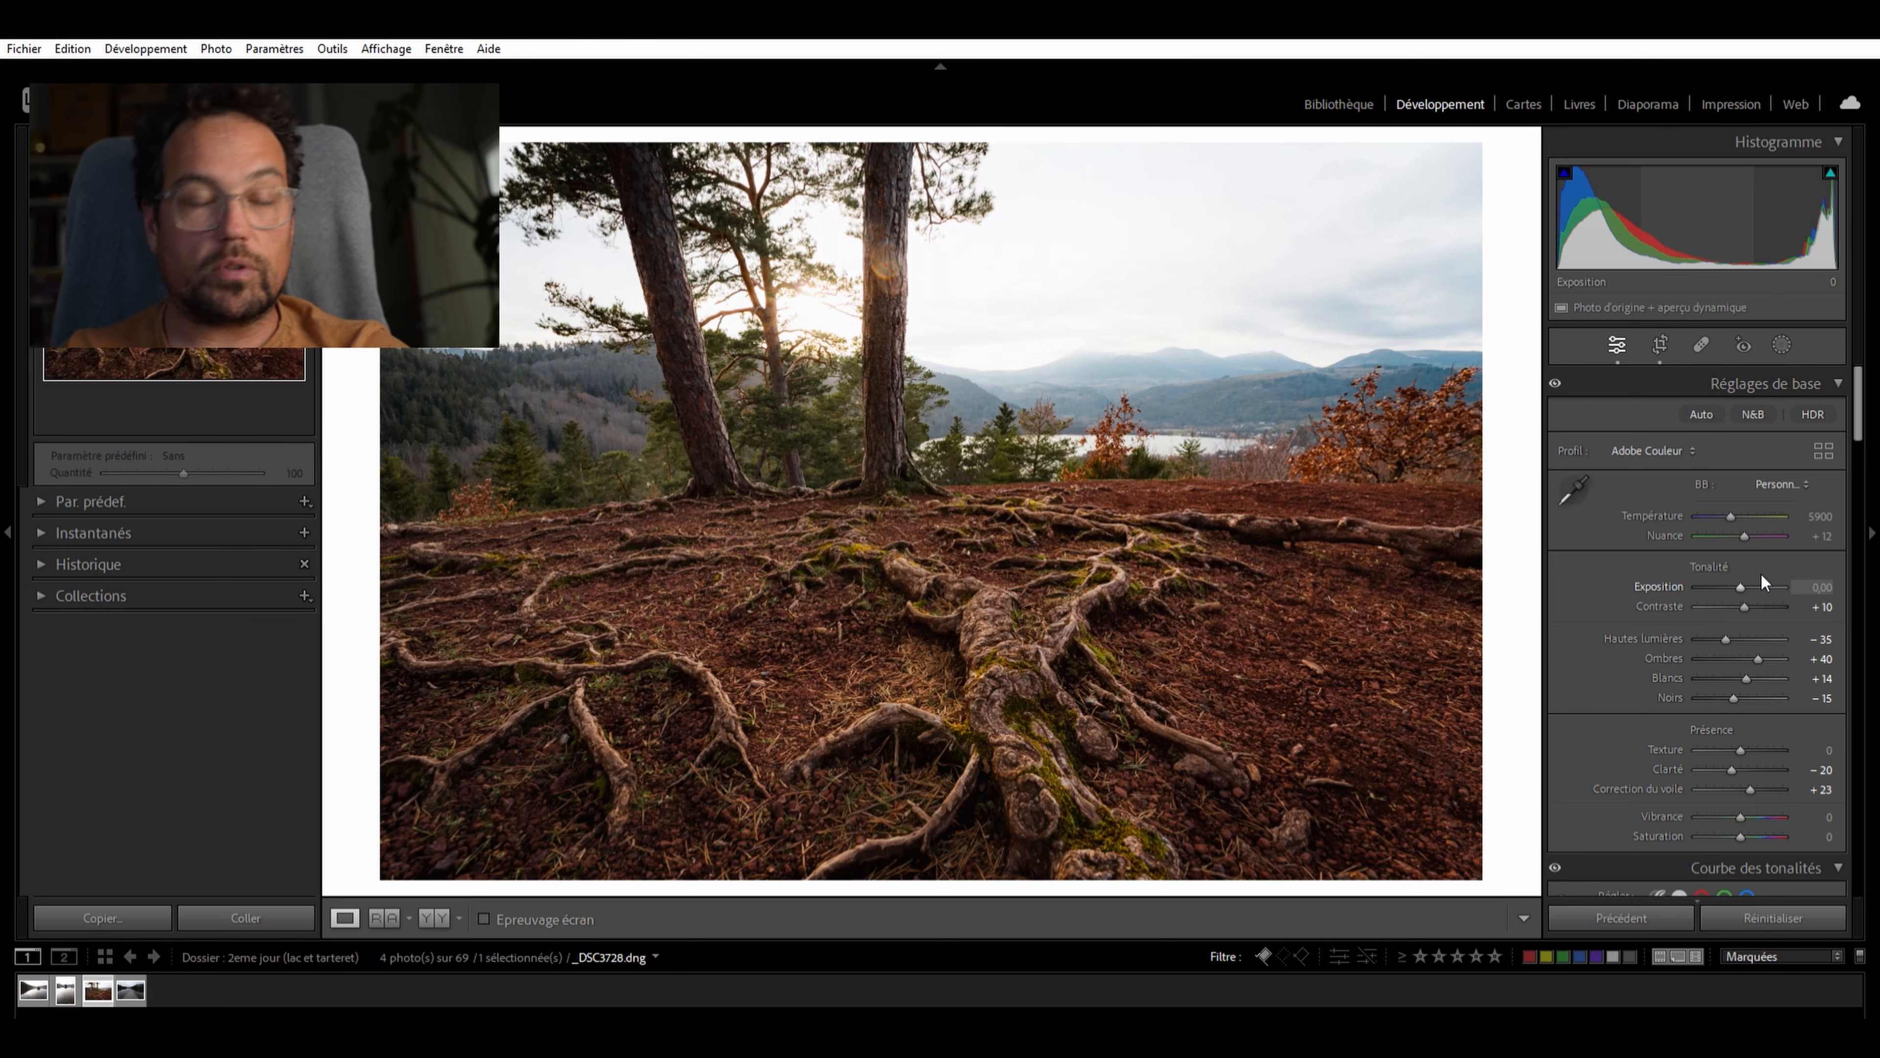
Compare the photo before and after editing in the split and side-by-side views, then return to the single view
key(shift+y)
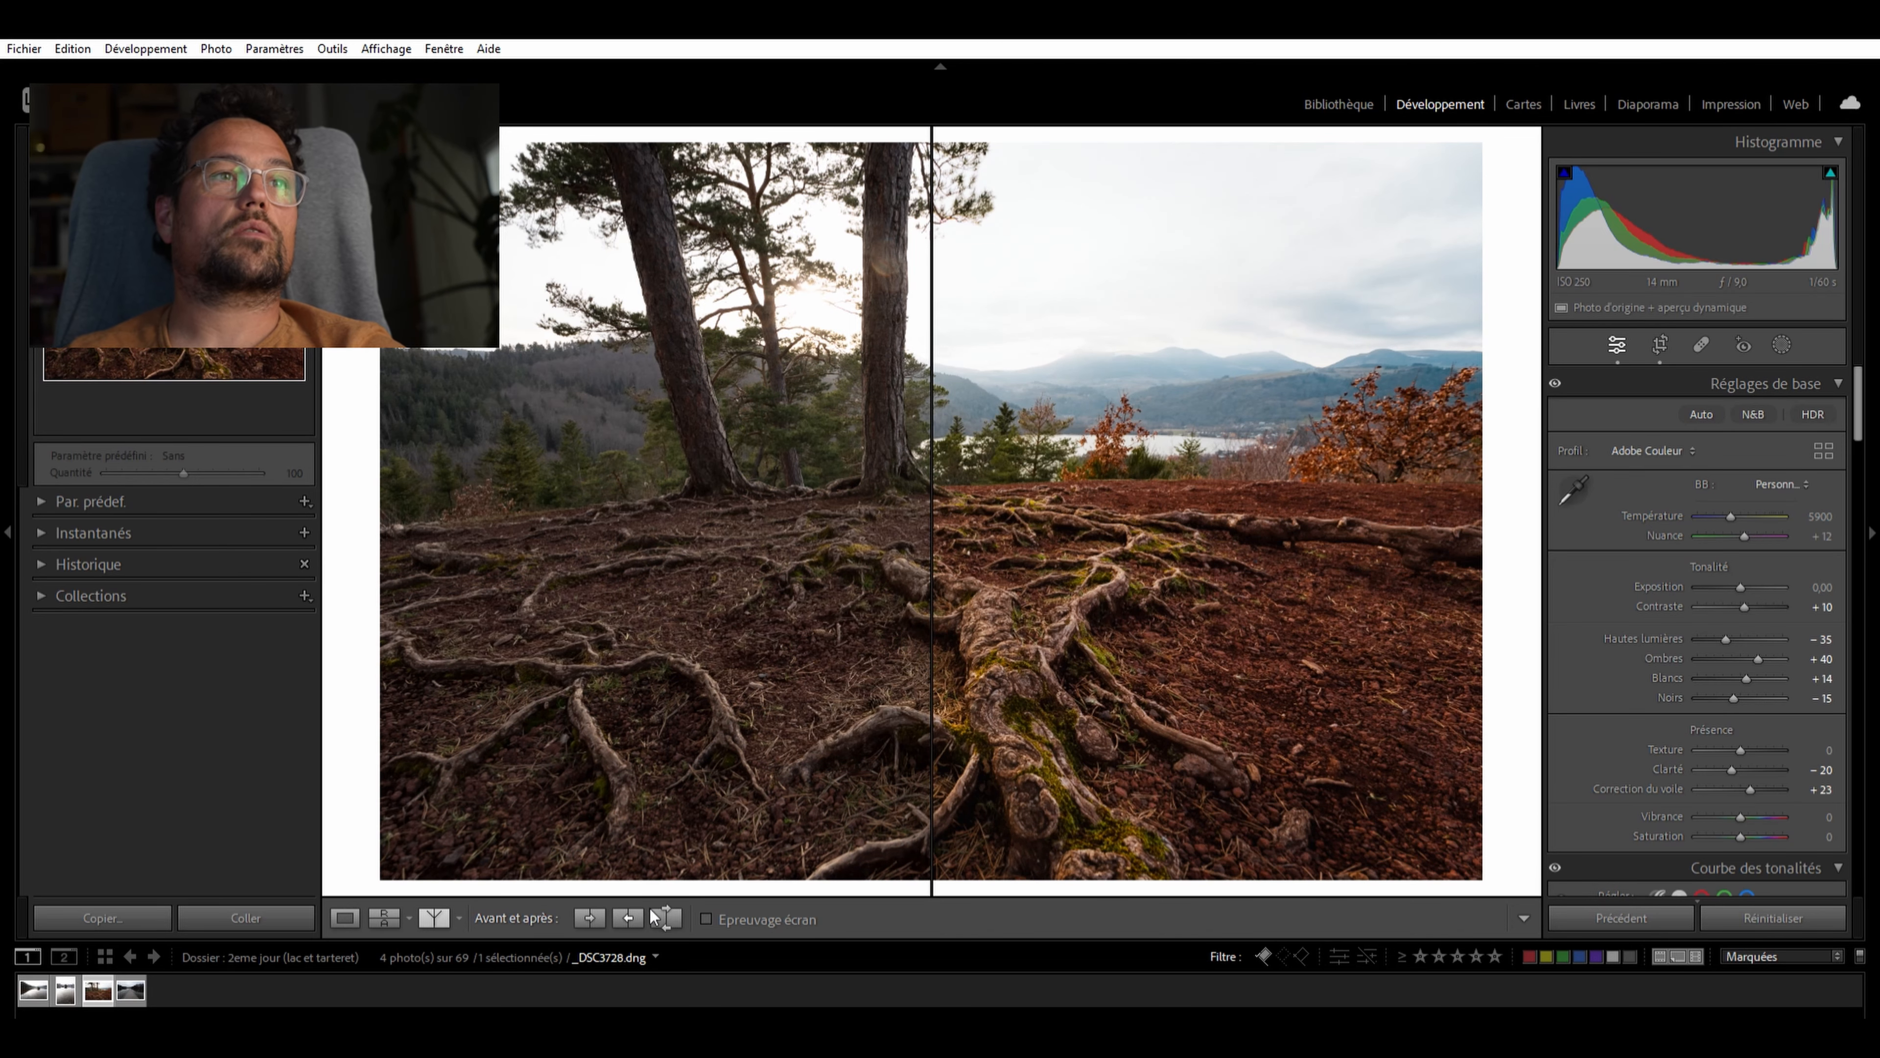
click(435, 916)
click(437, 905)
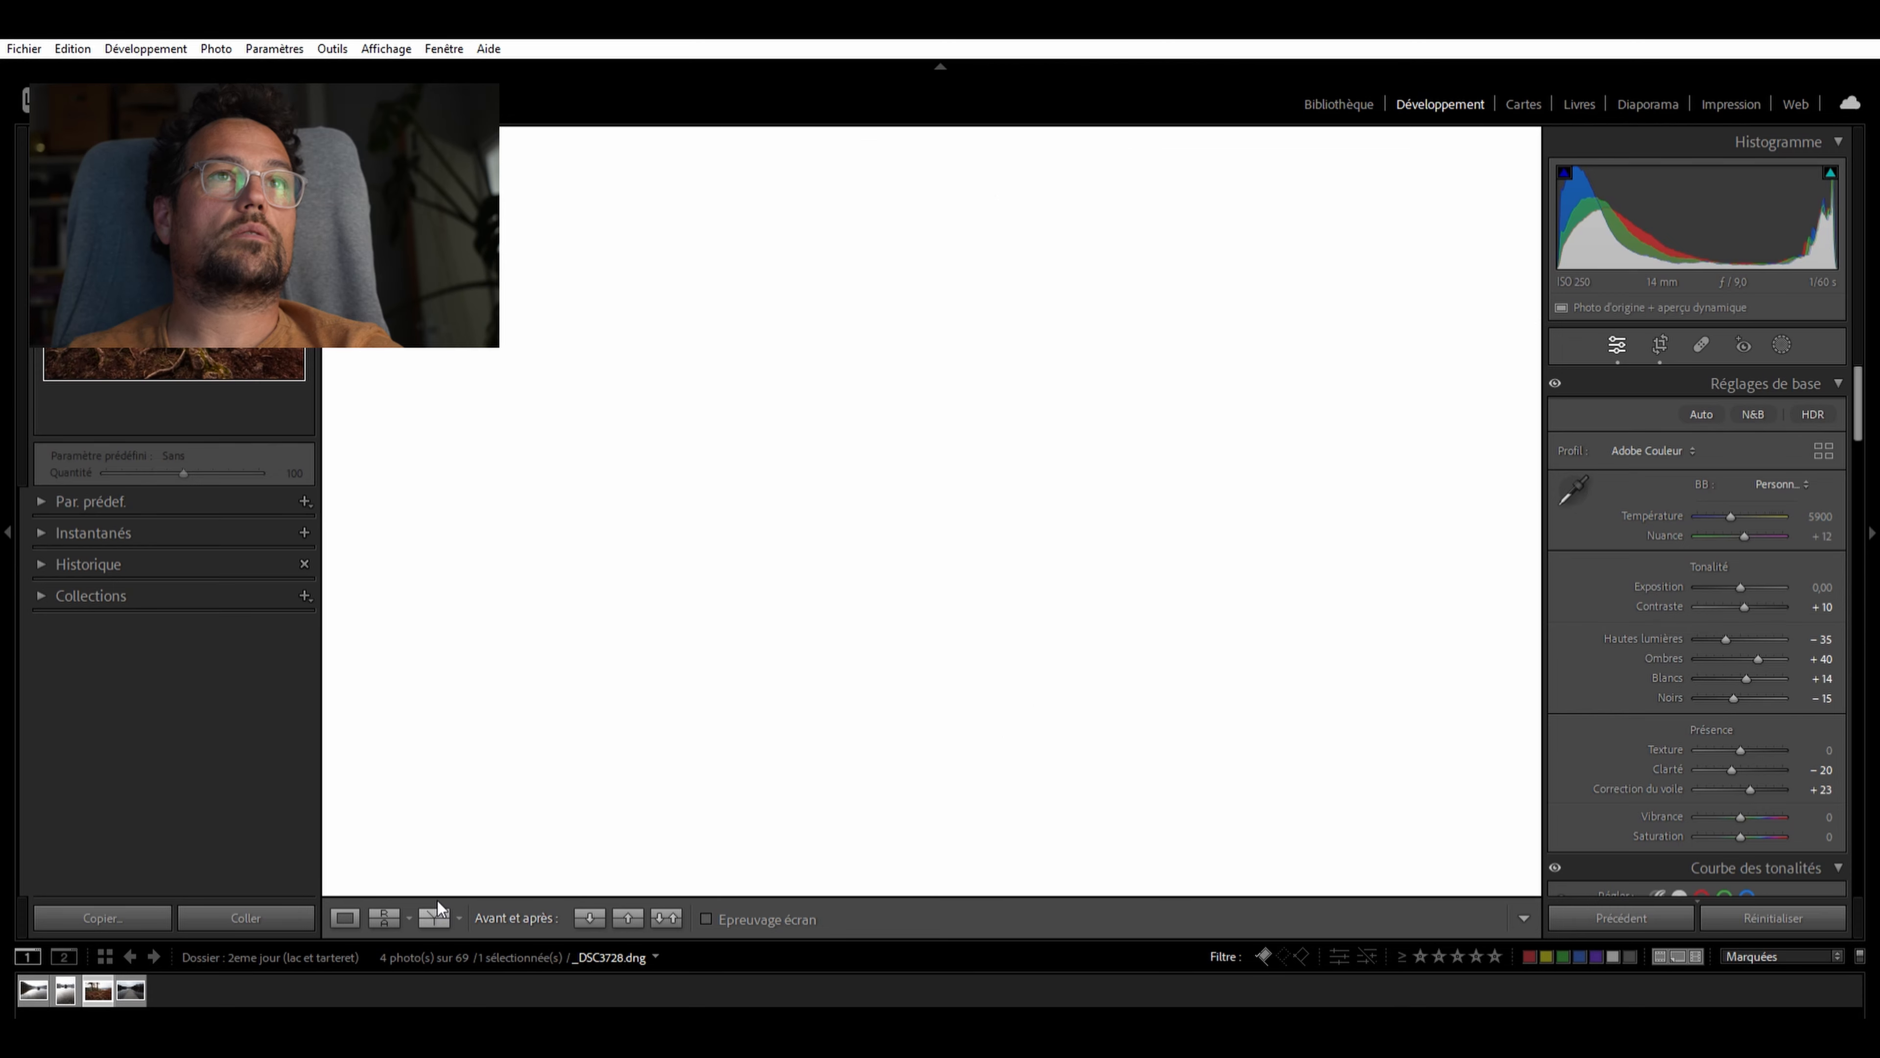
click(438, 905)
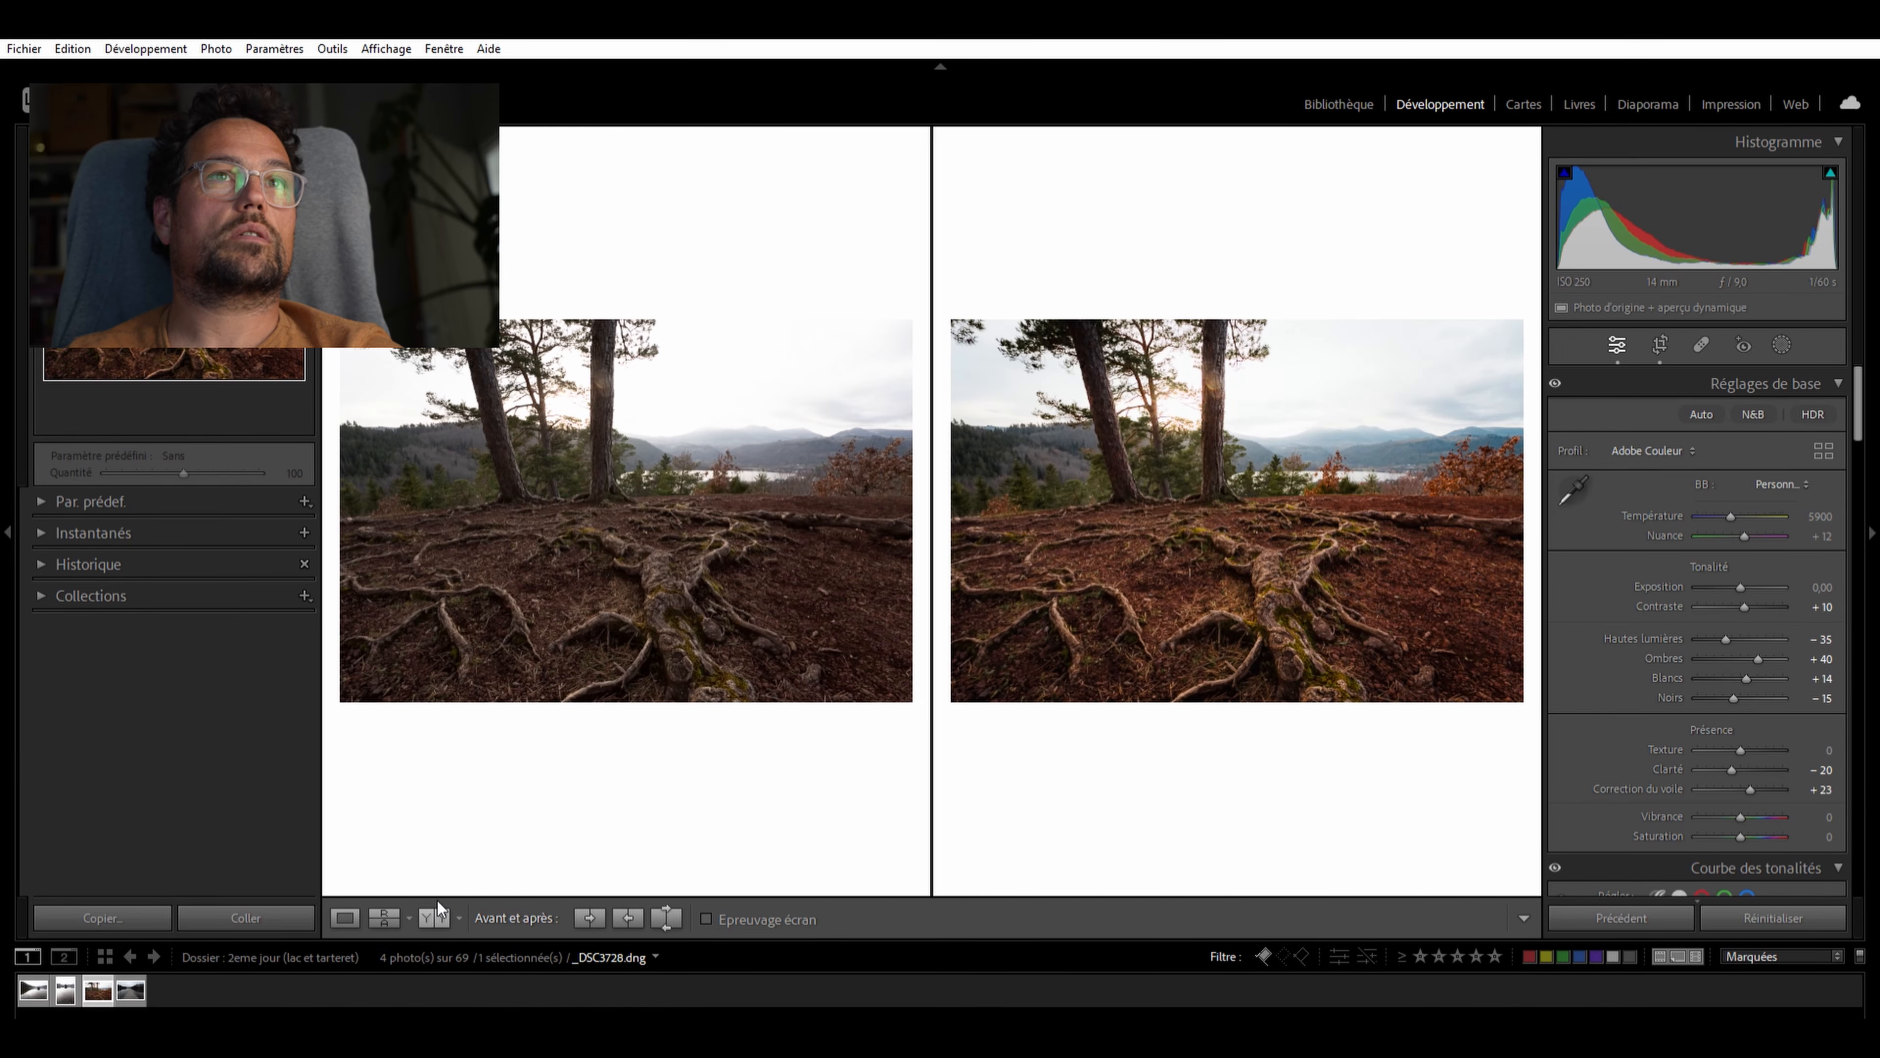
key(Tab)
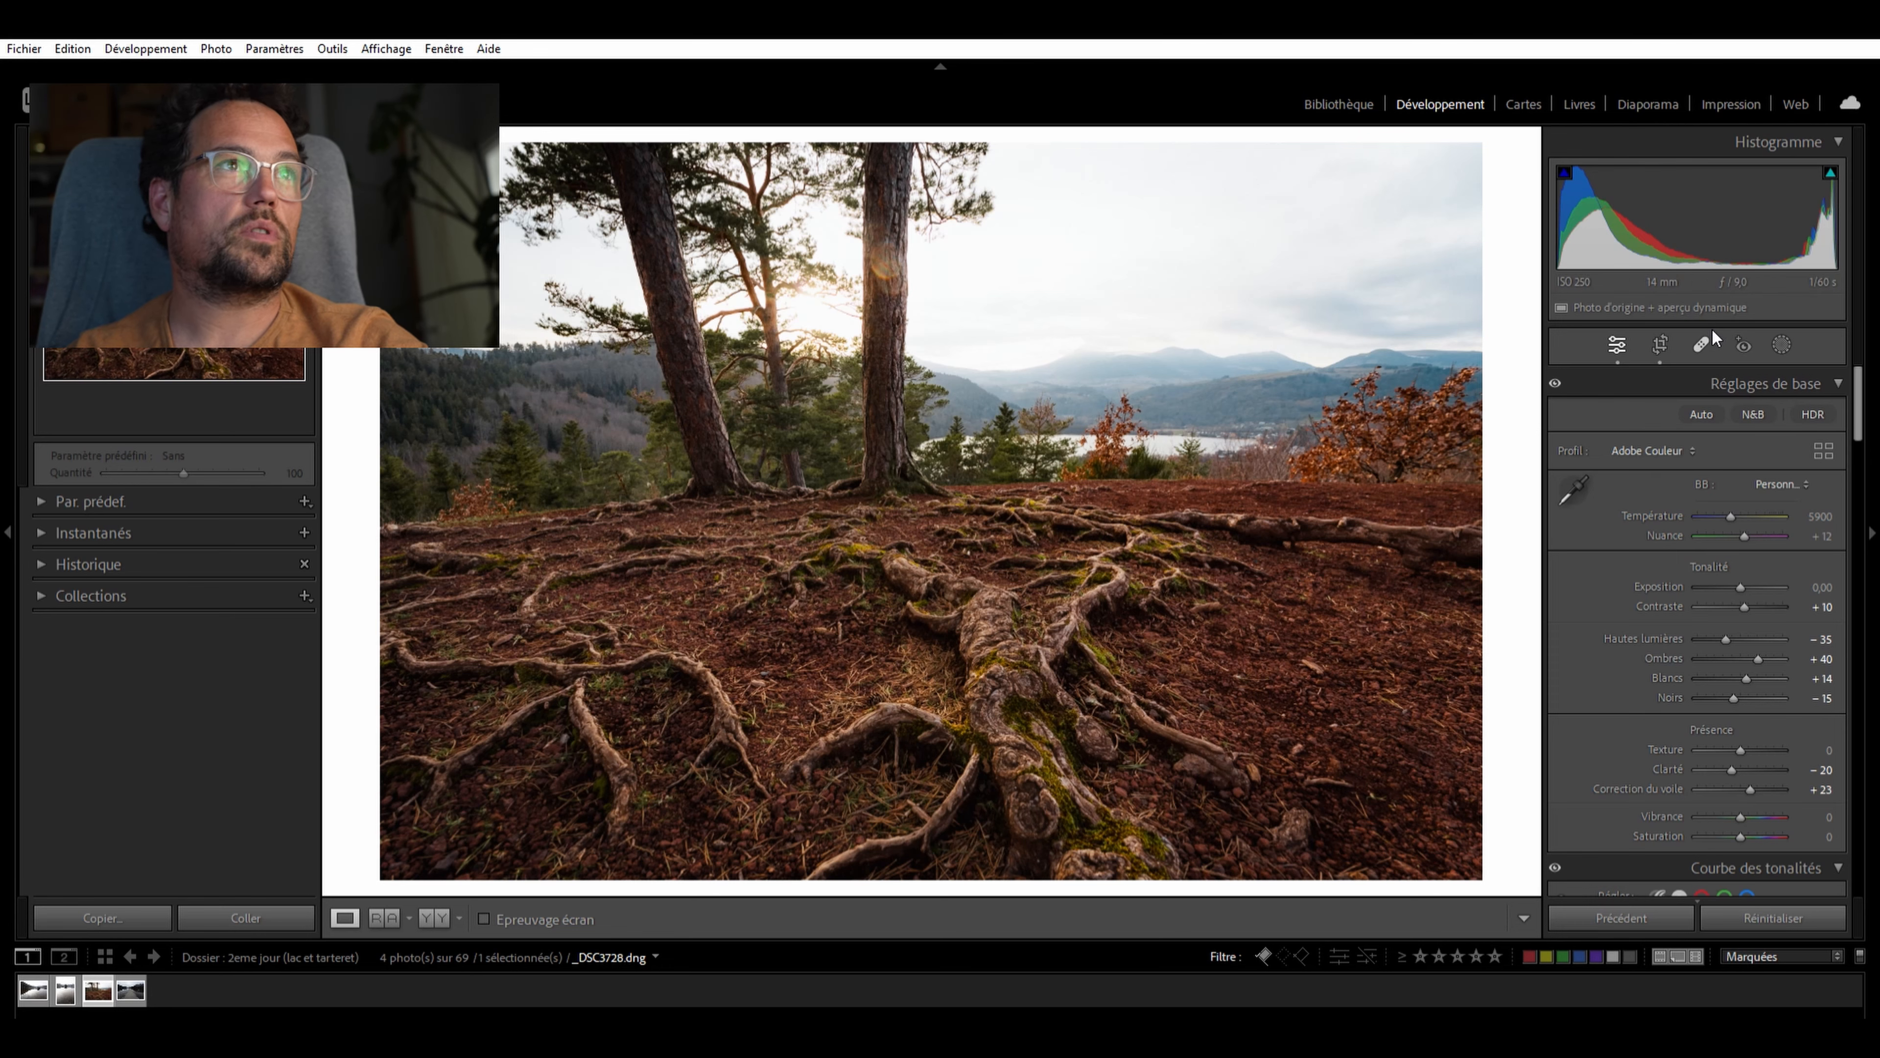
click(488, 249)
drag(474, 260, 607, 371)
drag(1243, 429, 355, 474)
drag(1302, 571, 533, 744)
drag(1473, 796, 1242, 769)
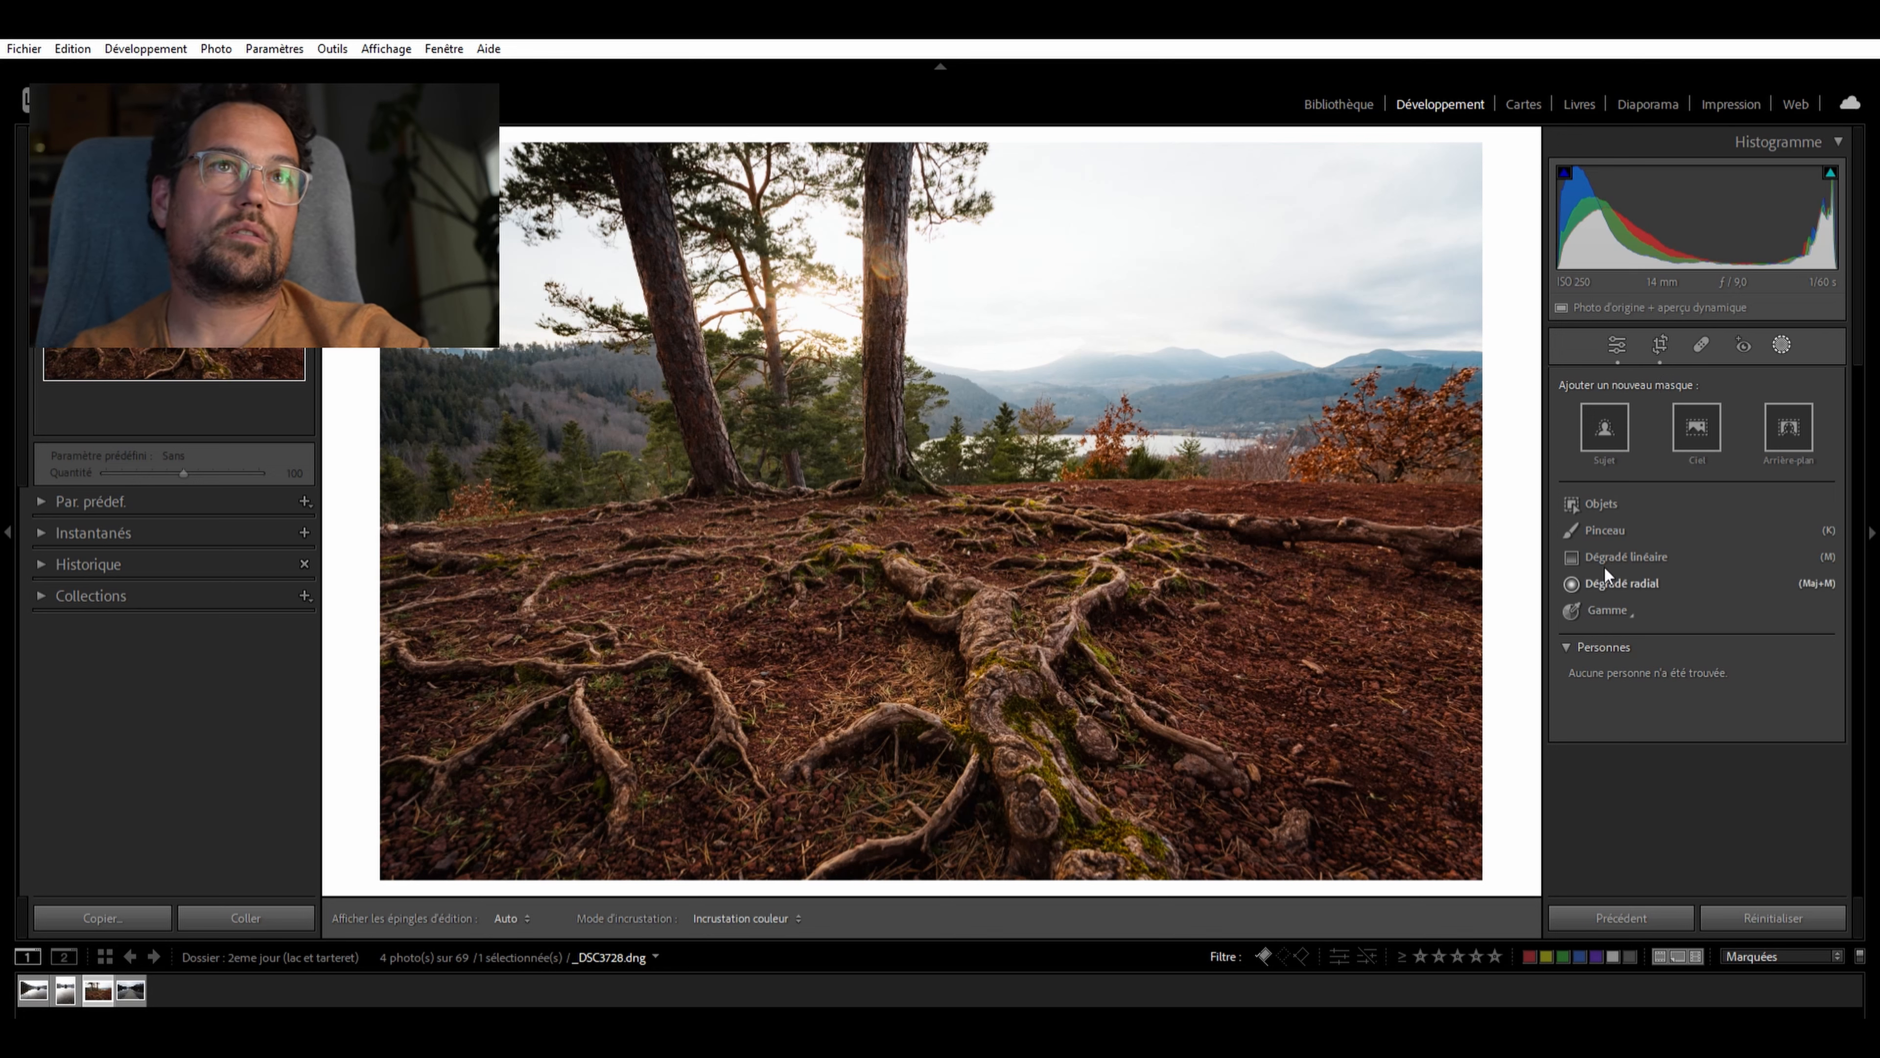
Add a radial gradient mask (Dégradé radial) as a wide ellipse centred on the sun between the trees
click(1607, 581)
mouse_move(1020, 365)
mouse_down()
mouse_move(1397, 432)
mouse_move(1457, 482)
mouse_up()
drag(1020, 423, 1077, 326)
drag(1072, 204, 1083, 176)
drag(1066, 320, 828, 299)
scroll(1784, 811, down, 3)
drag(382, 299, 600, 309)
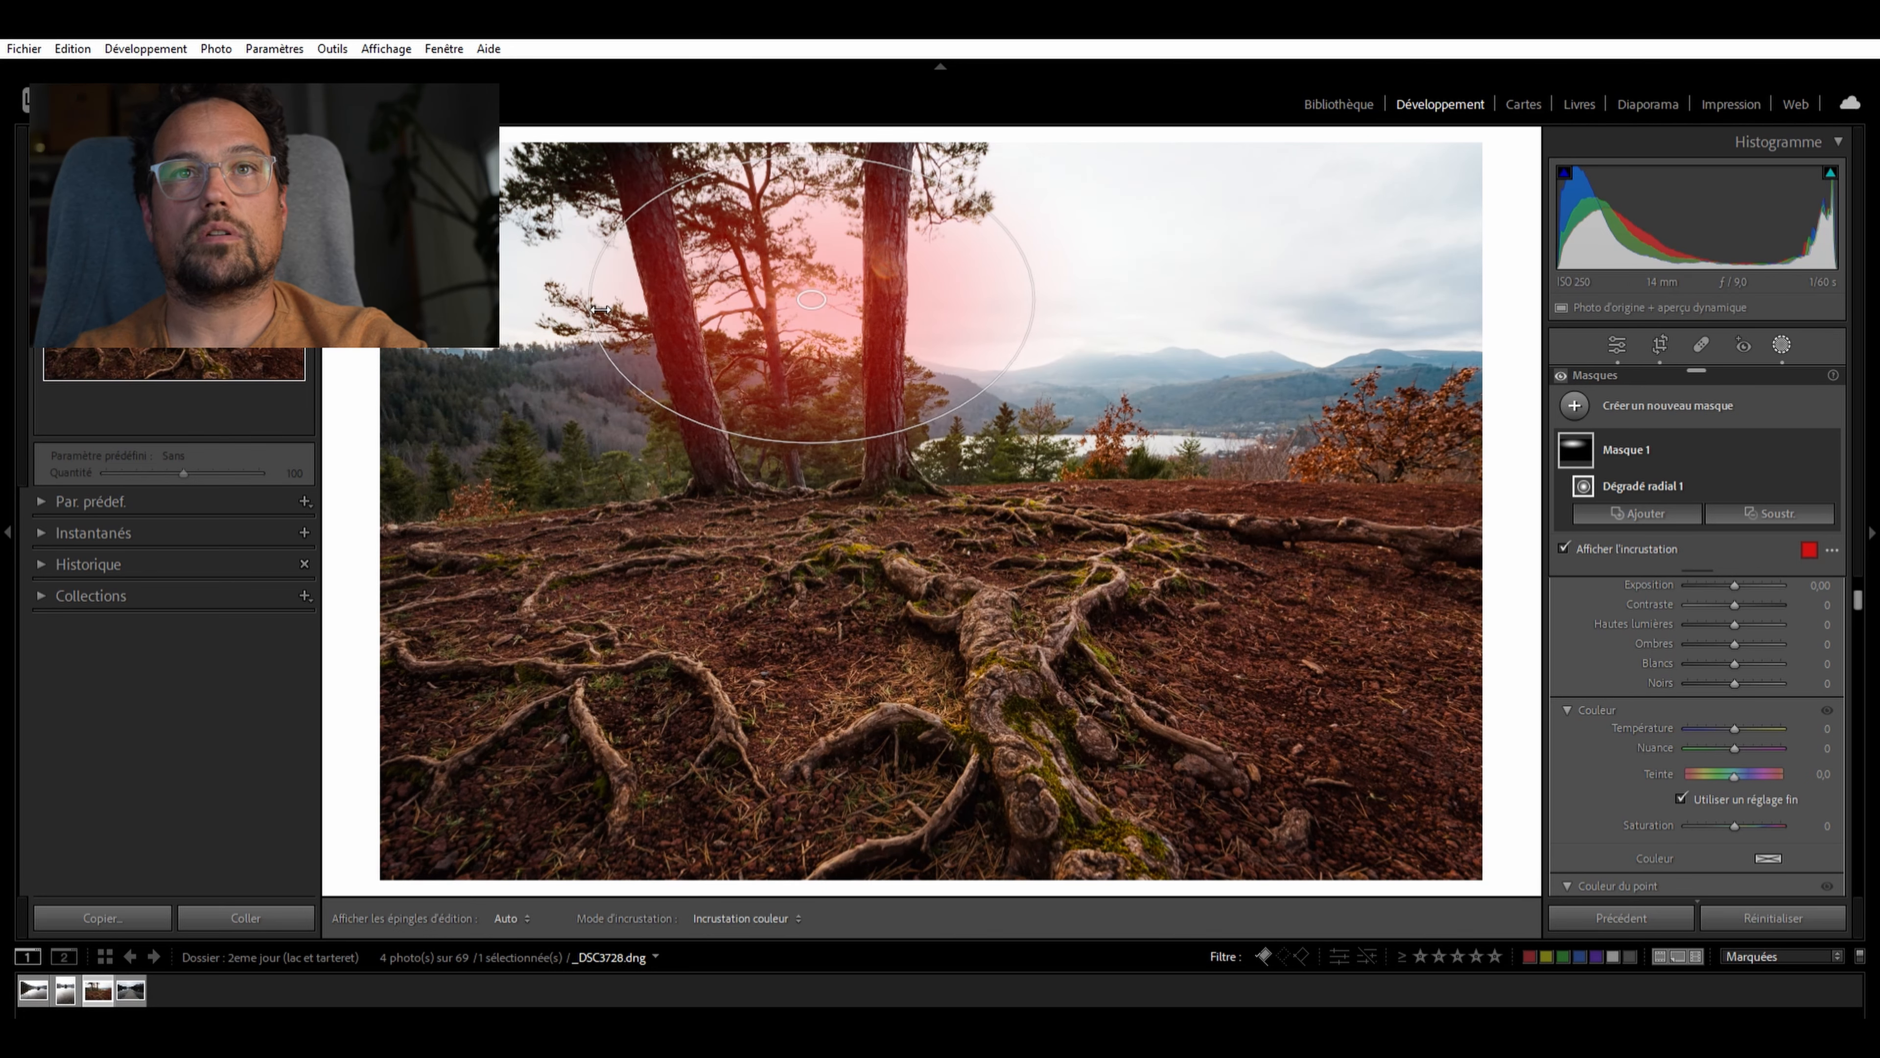
Warm the radial gradient mask around the sun by setting its temperature (Température) to 25
drag(1734, 724, 1739, 715)
key(o)
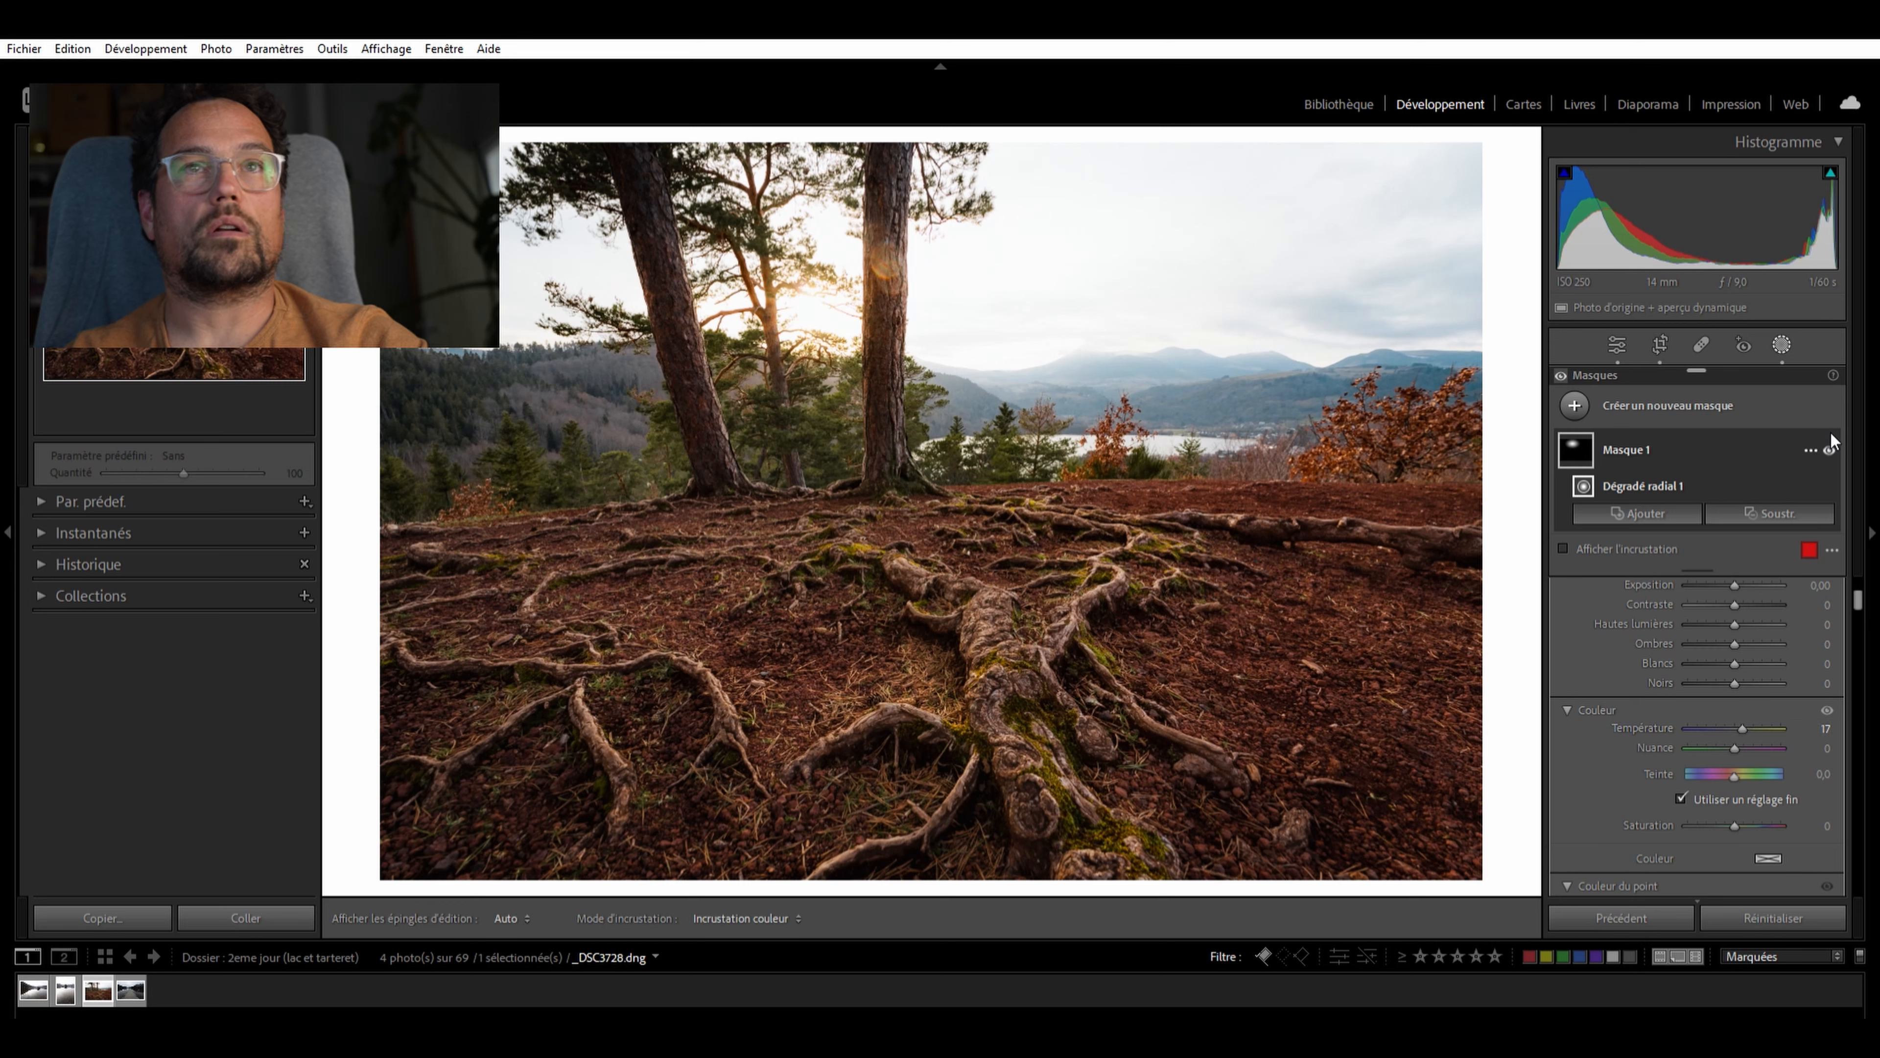
drag(1746, 731, 1750, 717)
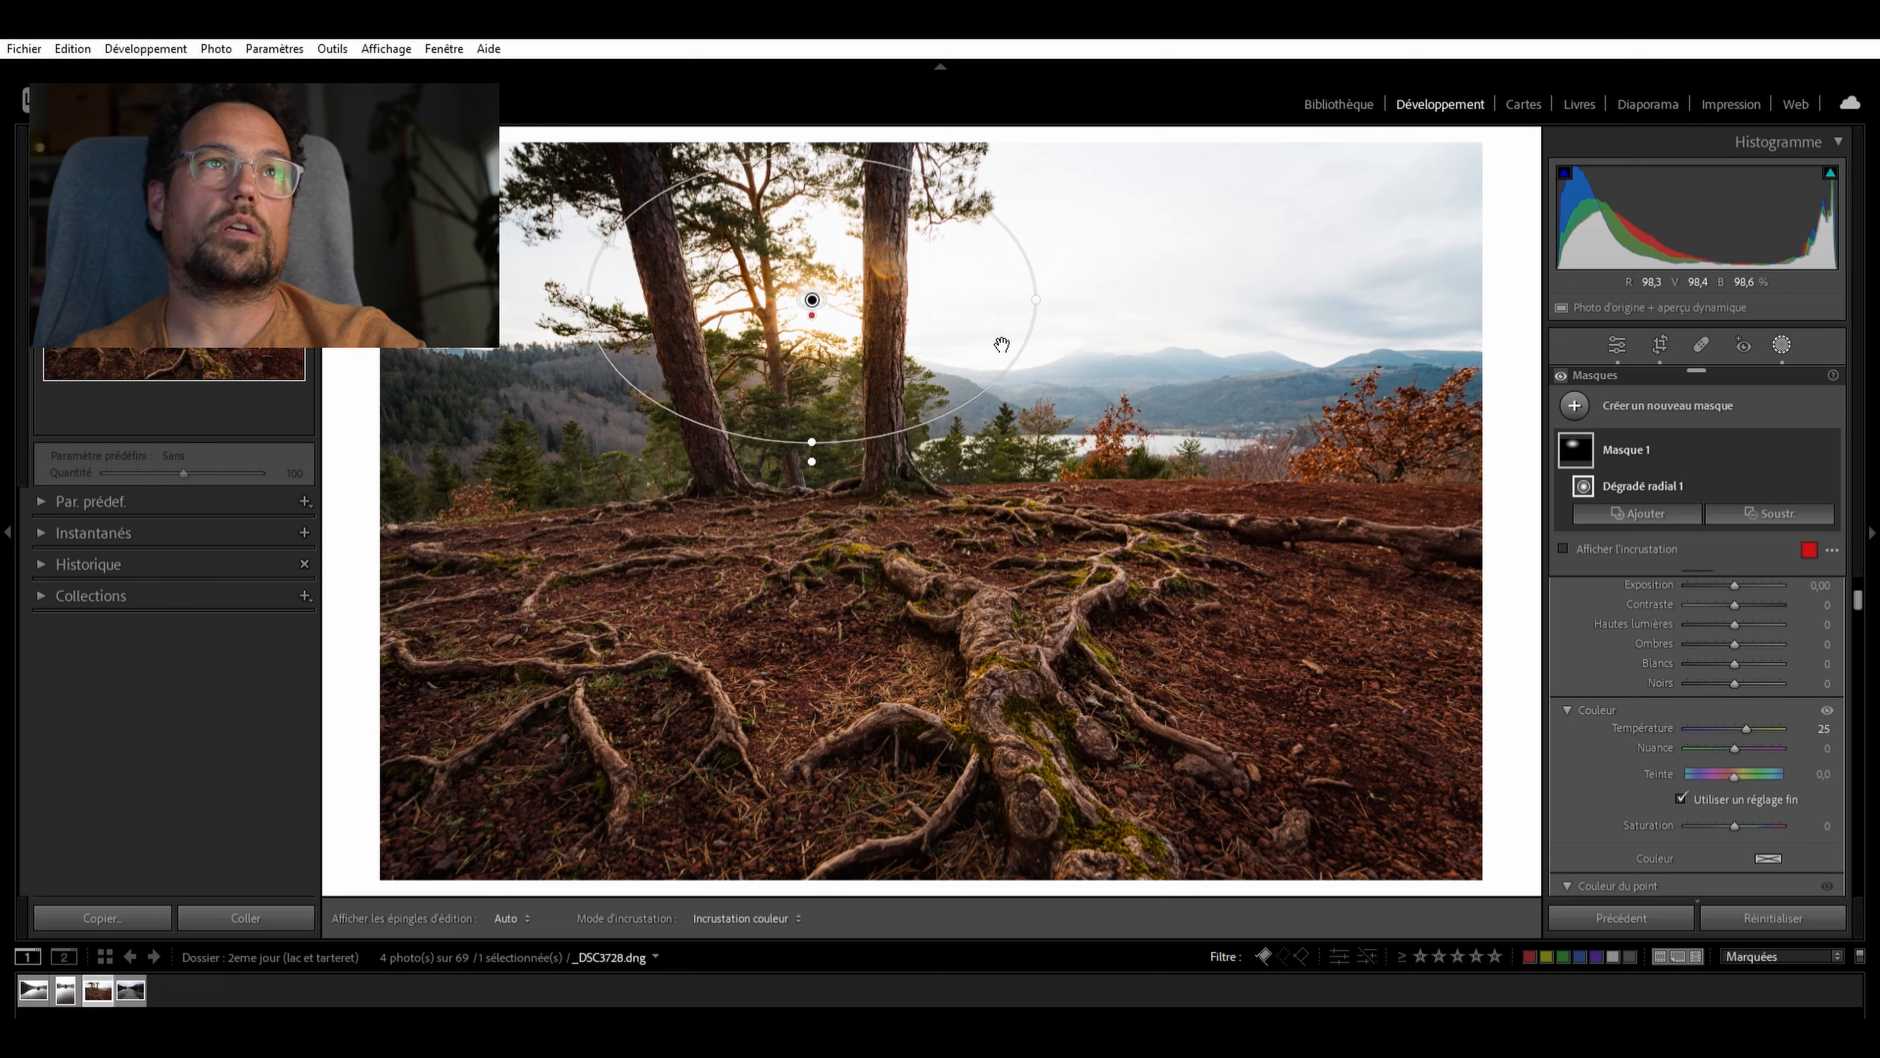
drag(812, 442, 812, 462)
drag(1037, 299, 1028, 299)
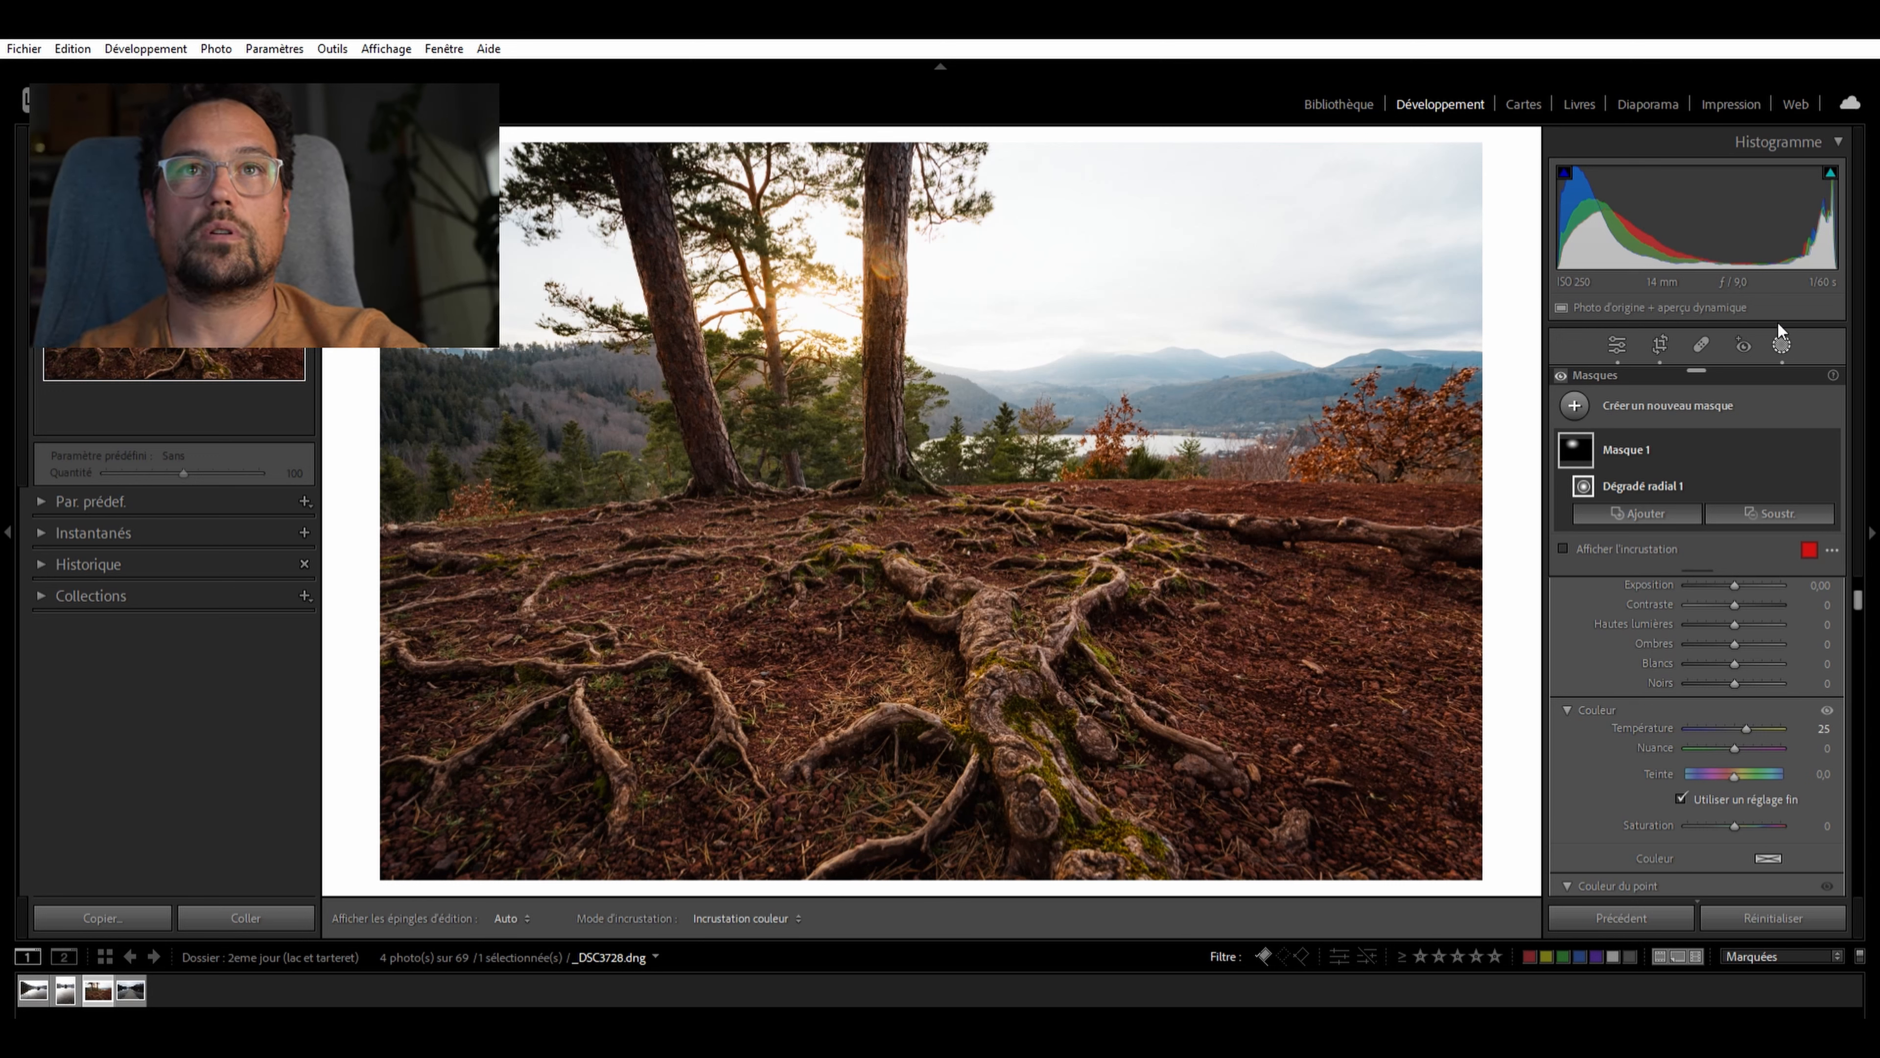
Add a linear gradient mask (Dégradé linéaire) running diagonally over the roots in the photo's lower-left part
key(Escape)
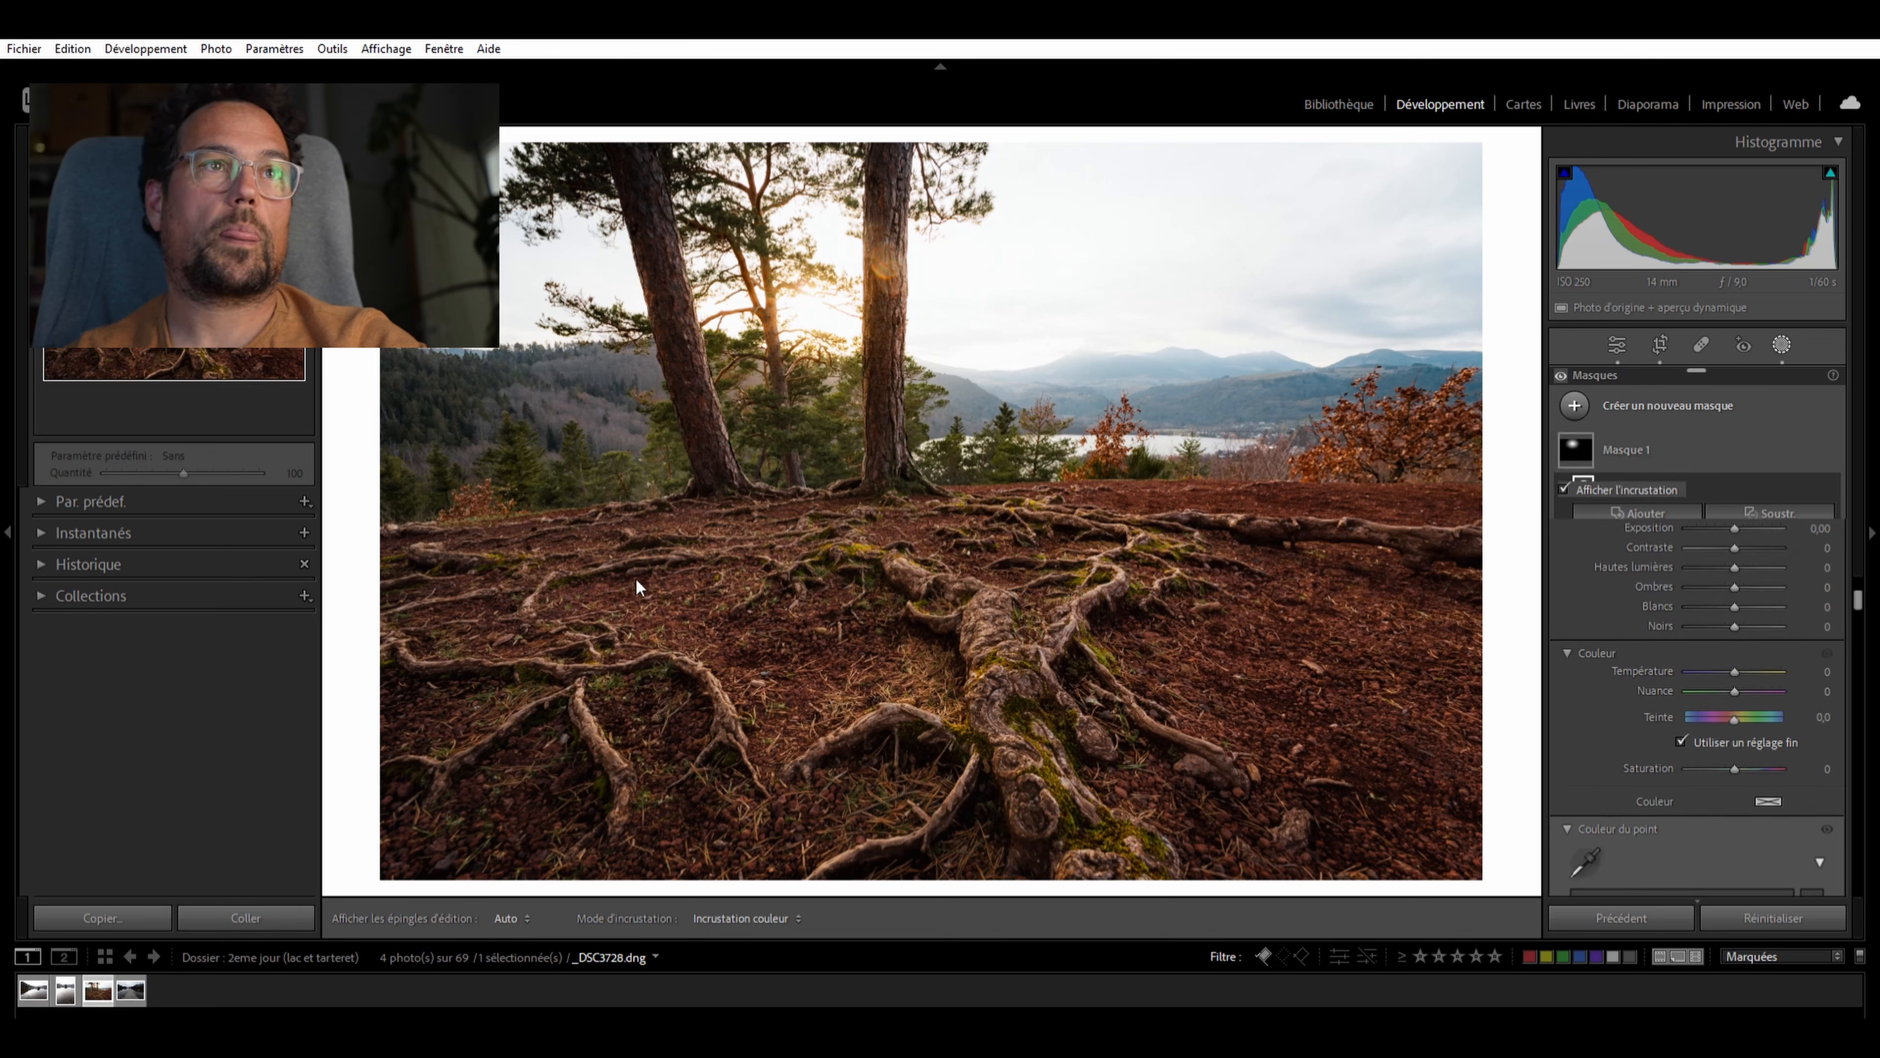
drag(690, 590, 859, 233)
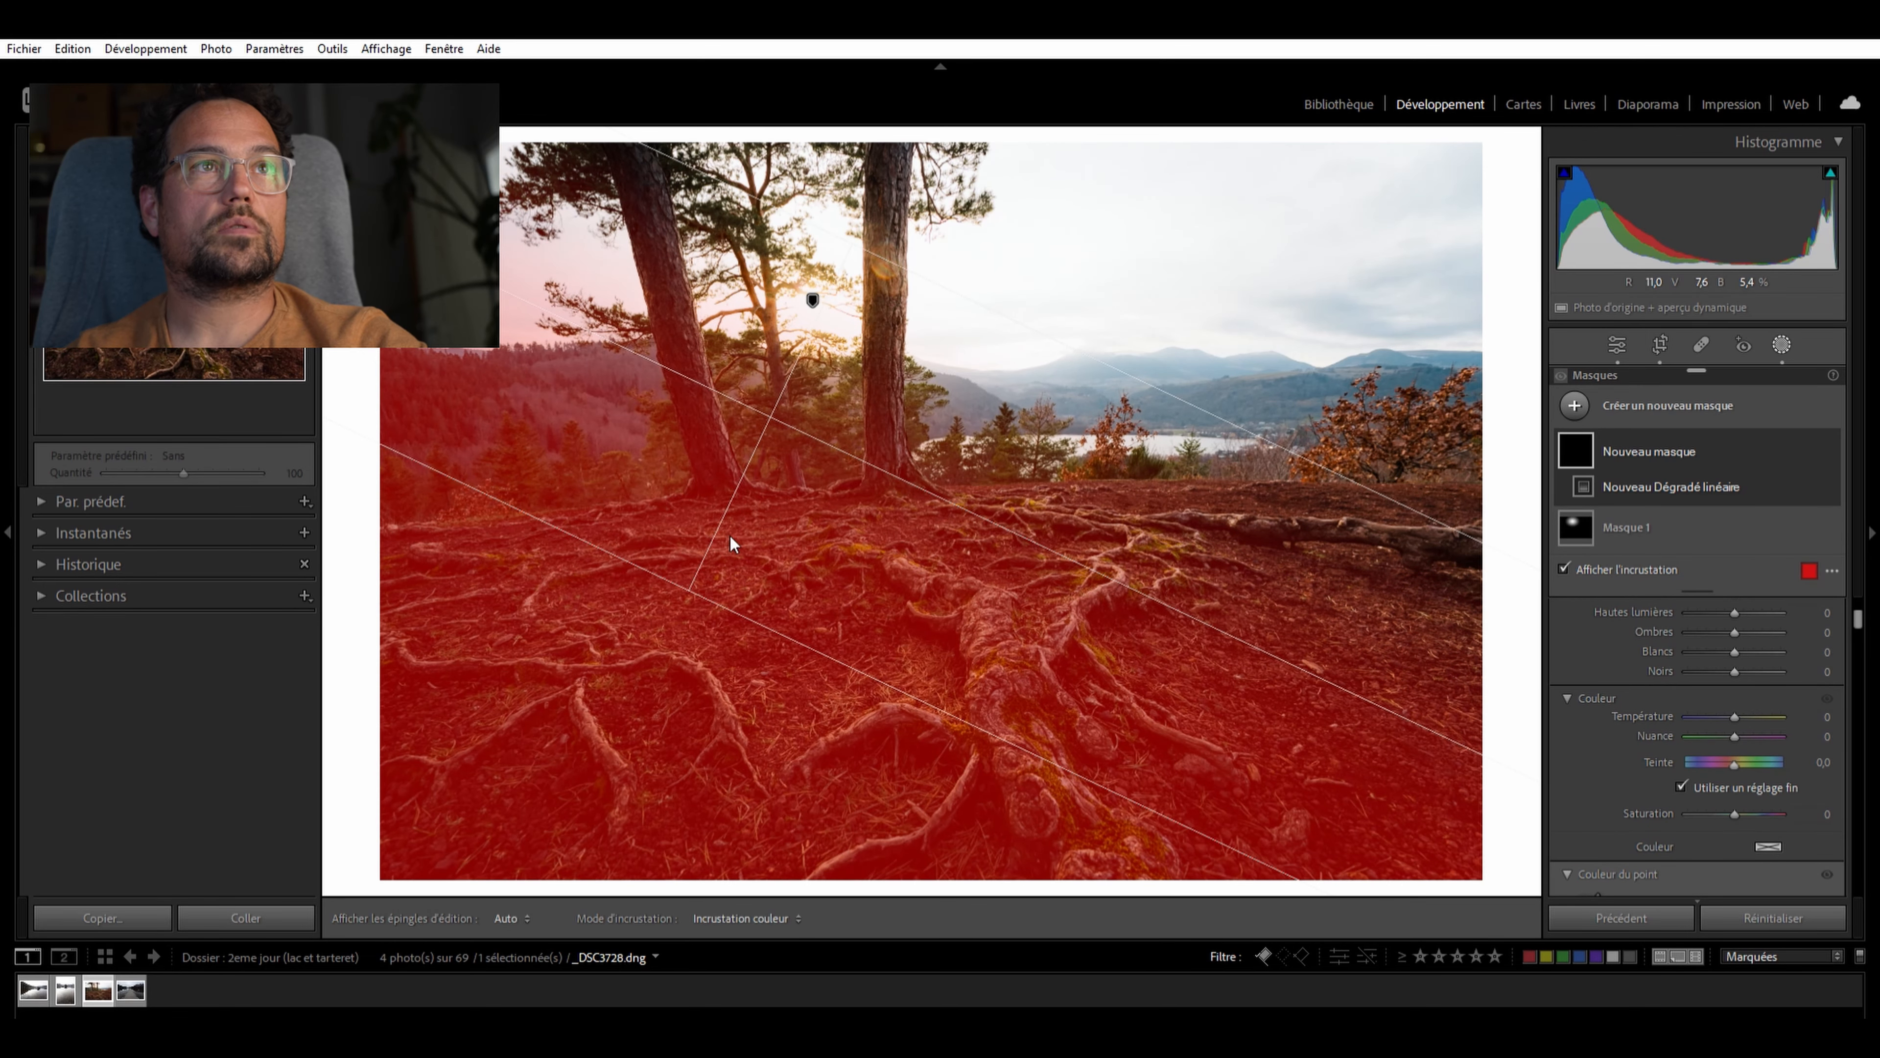
drag(776, 408, 1019, 683)
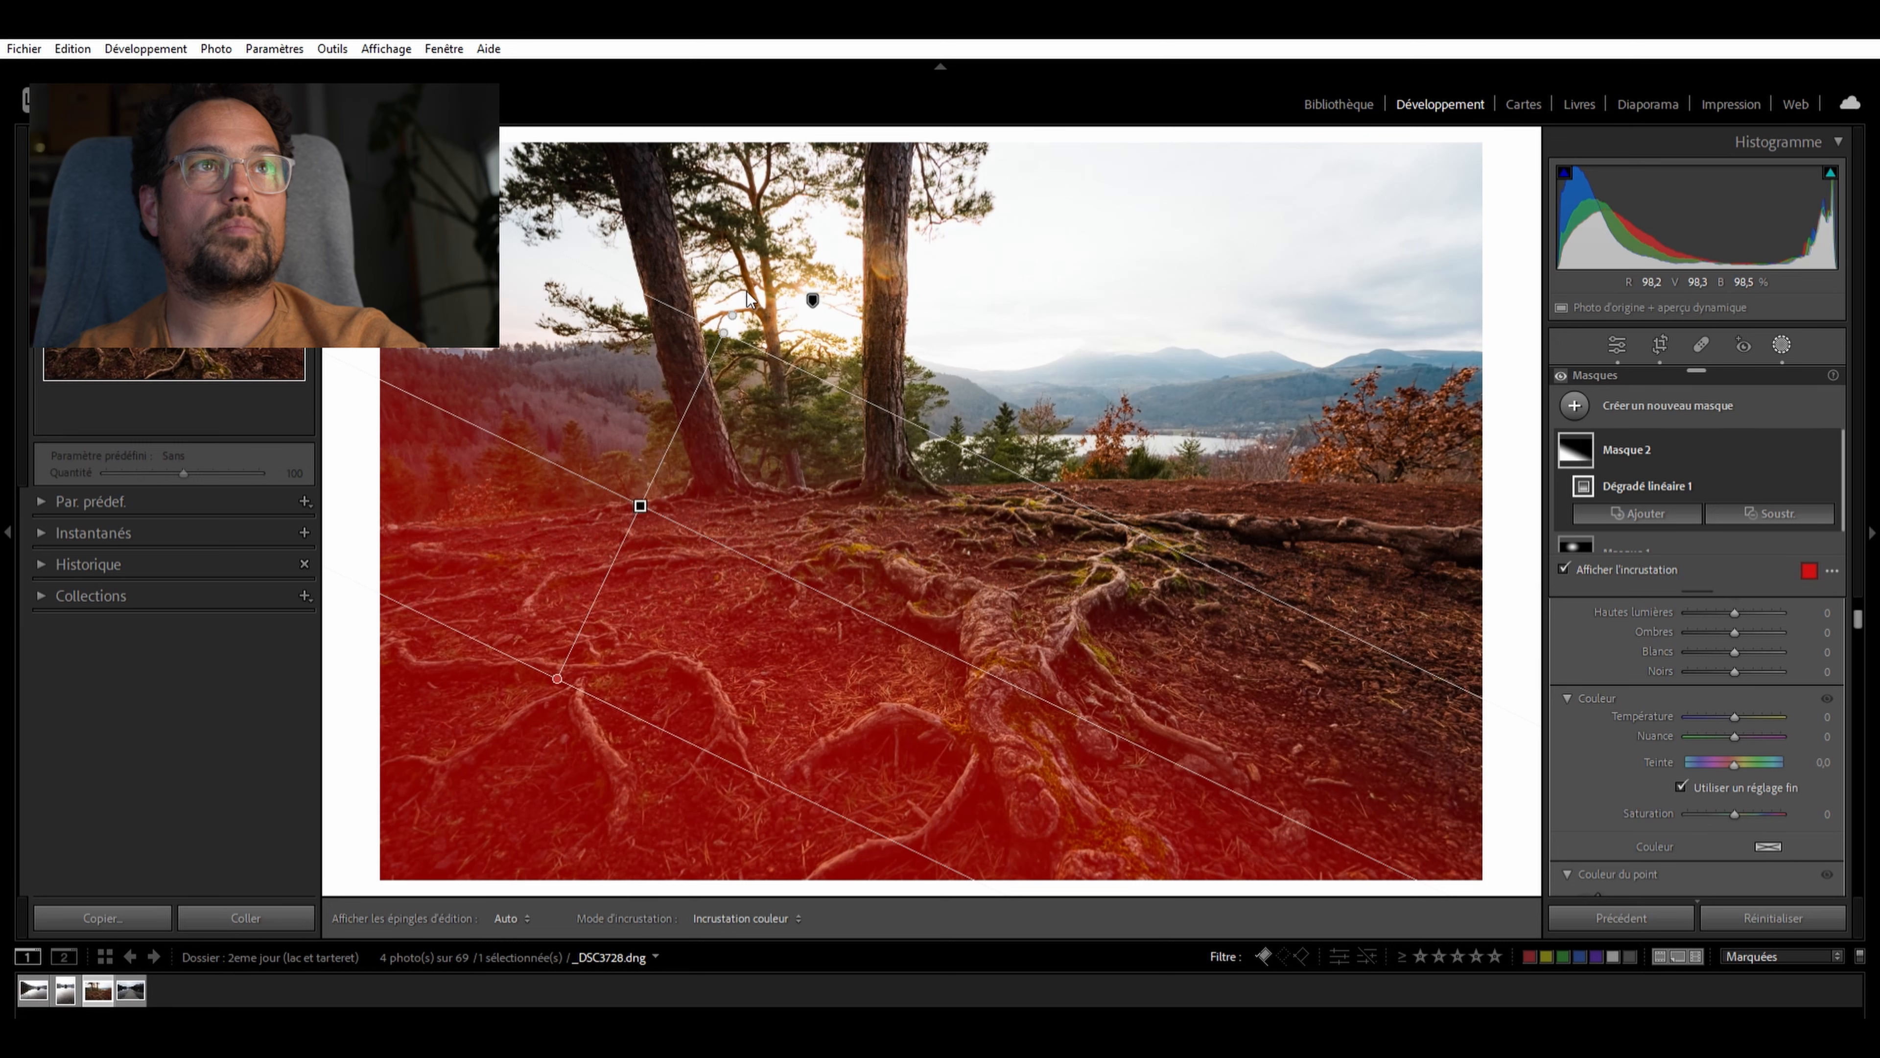
drag(732, 316, 749, 371)
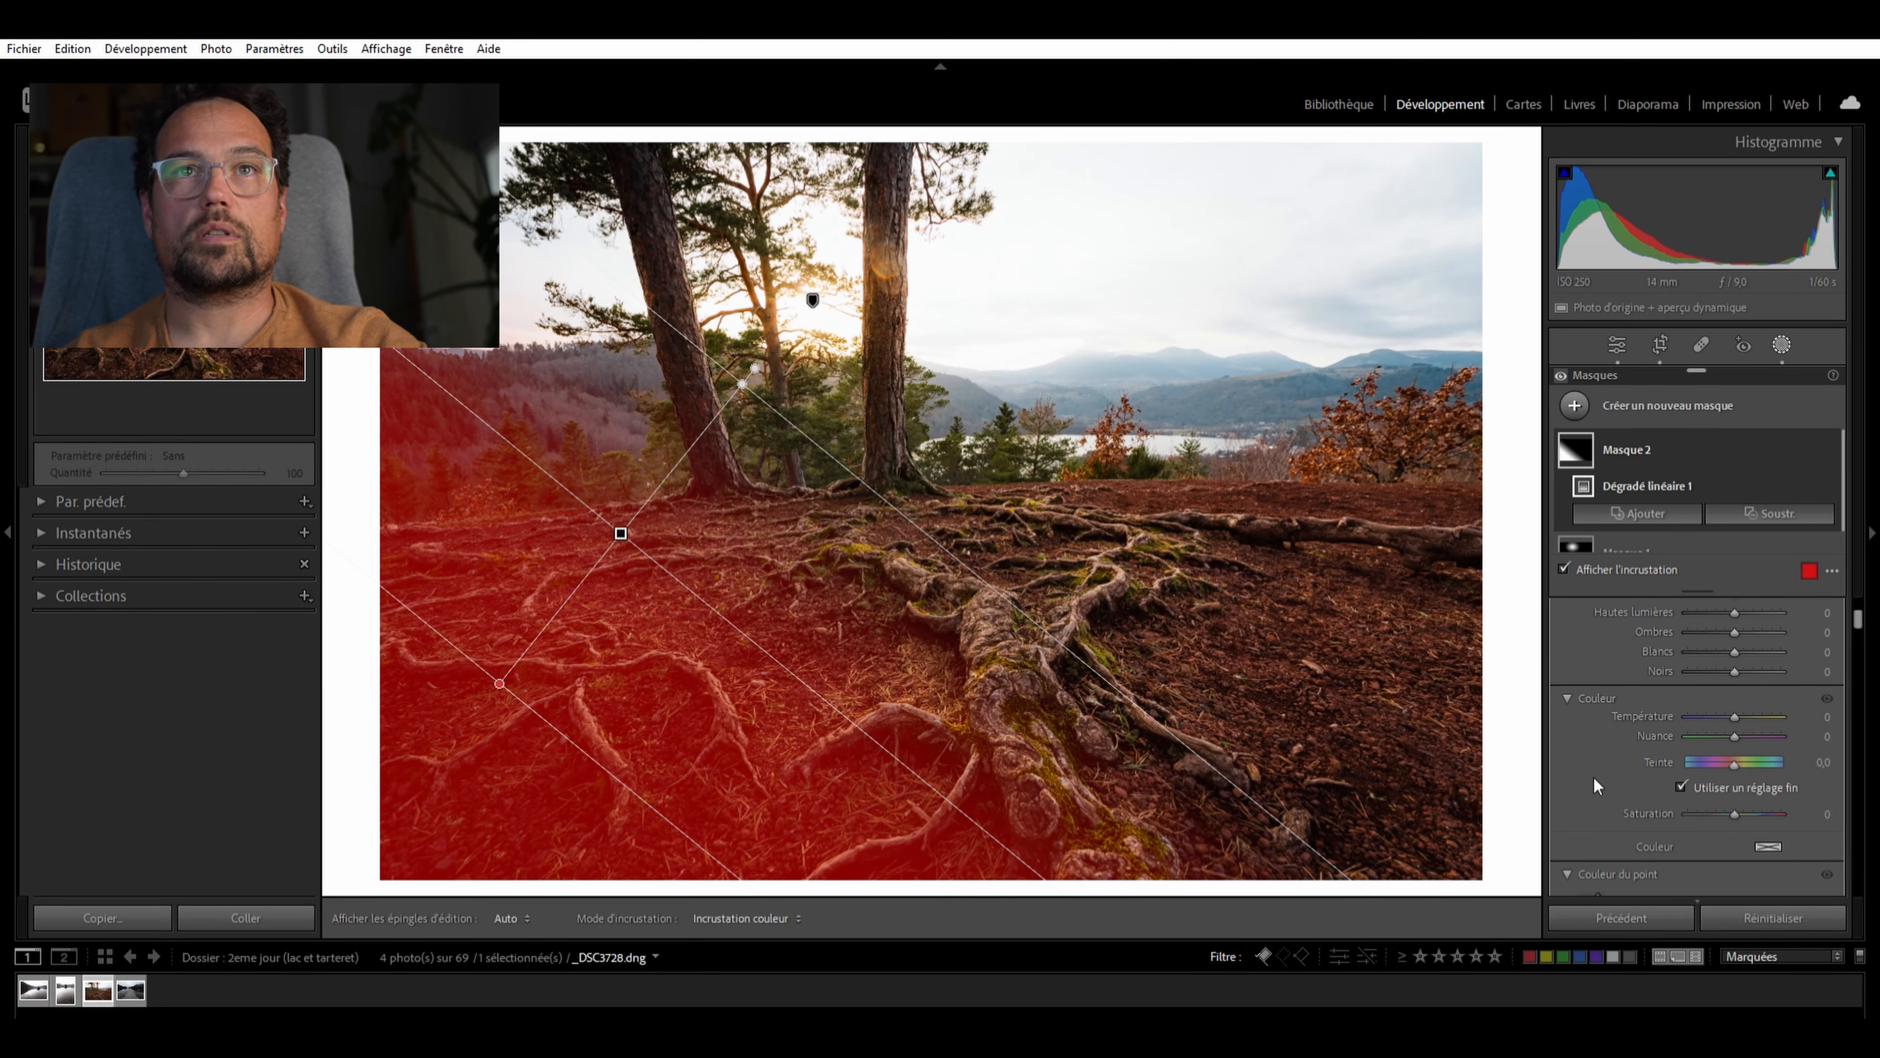
Set the linear gradient mask's exposure to -0.20 and rotate the gradient more upright so it covers the photo's left side
scroll(1749, 713, up, 2)
key(o)
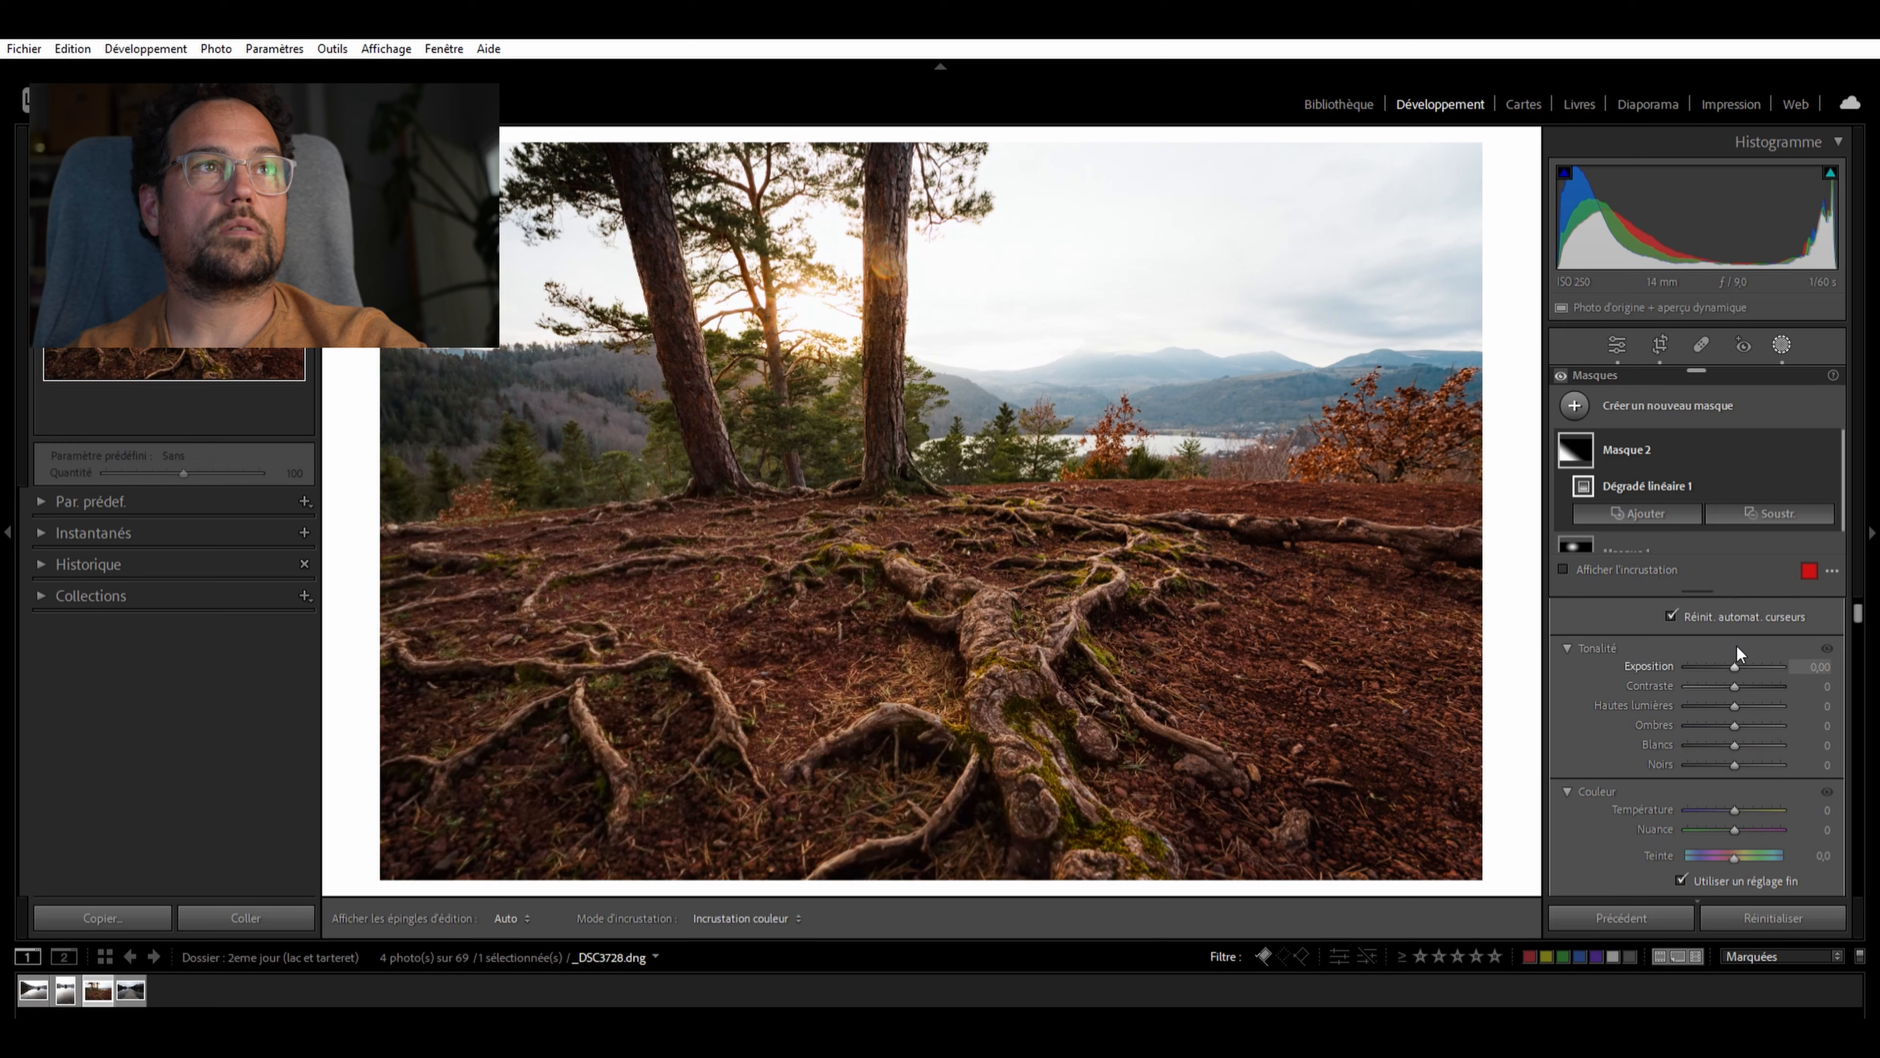
key(Up)
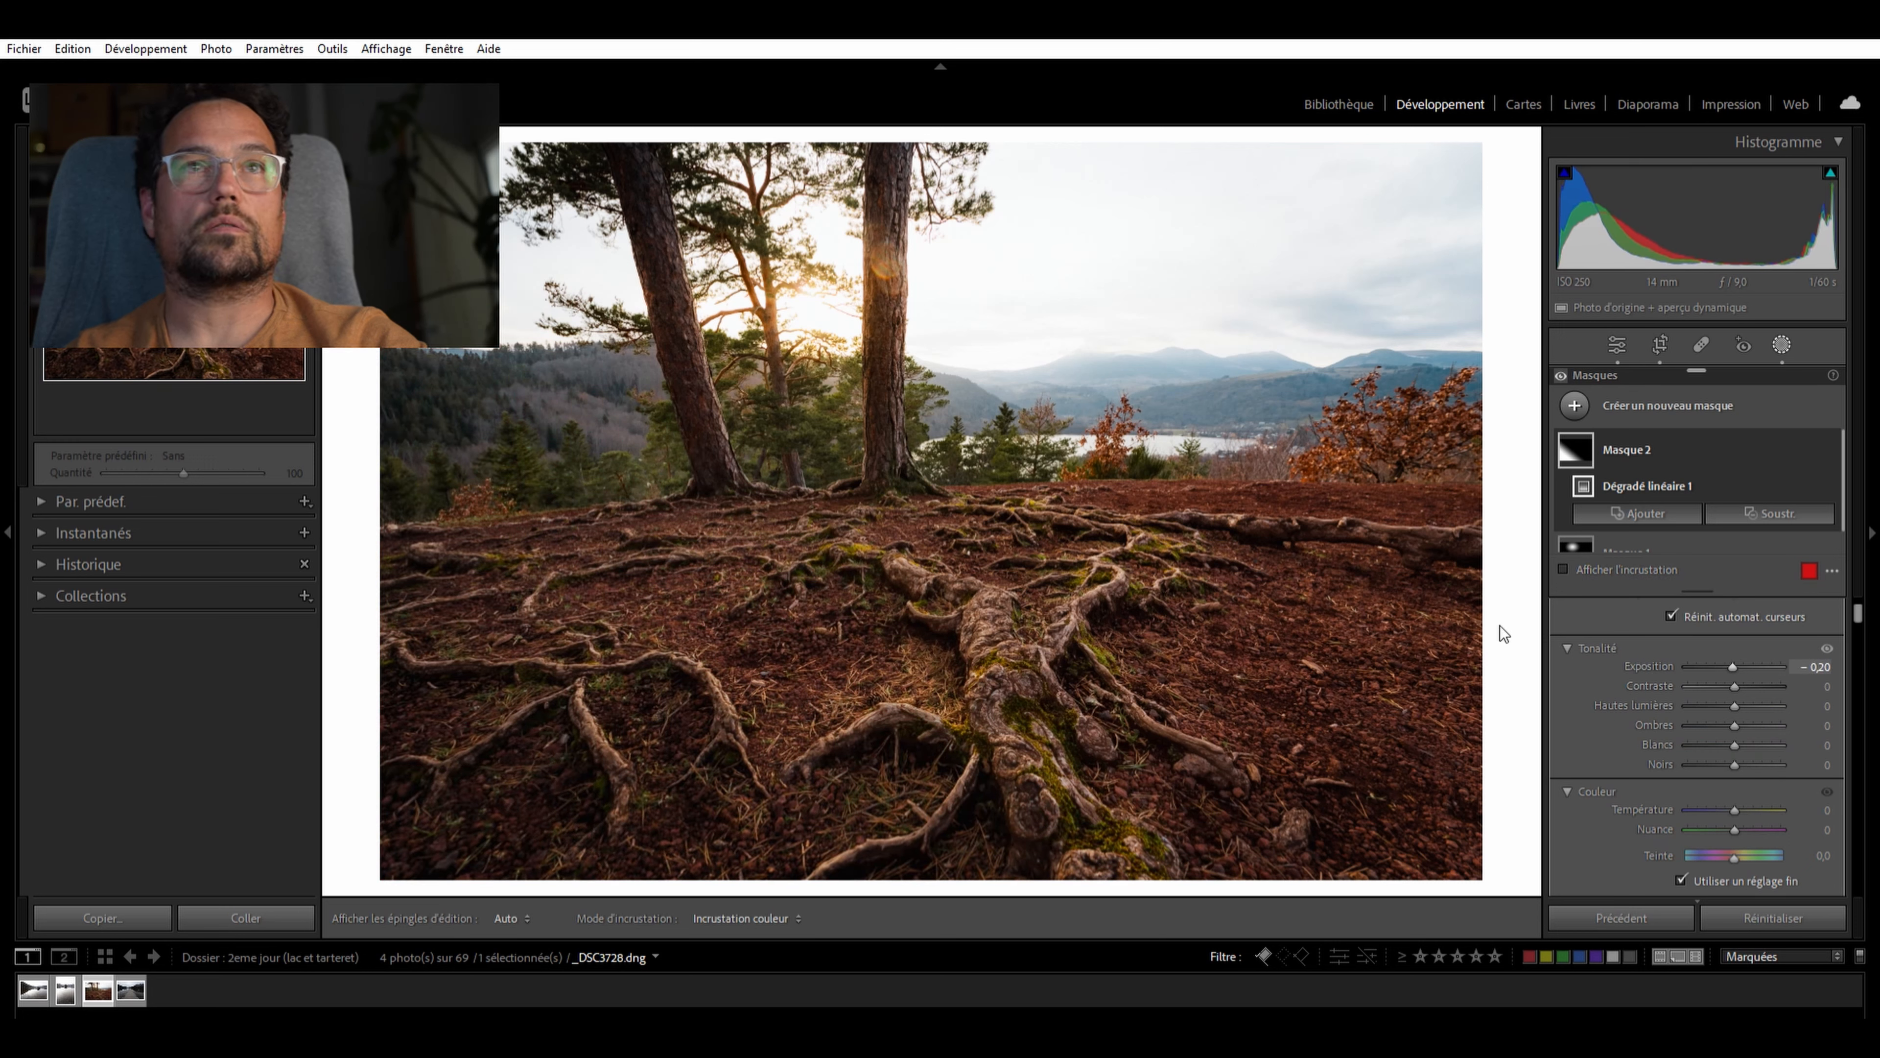
key(Up)
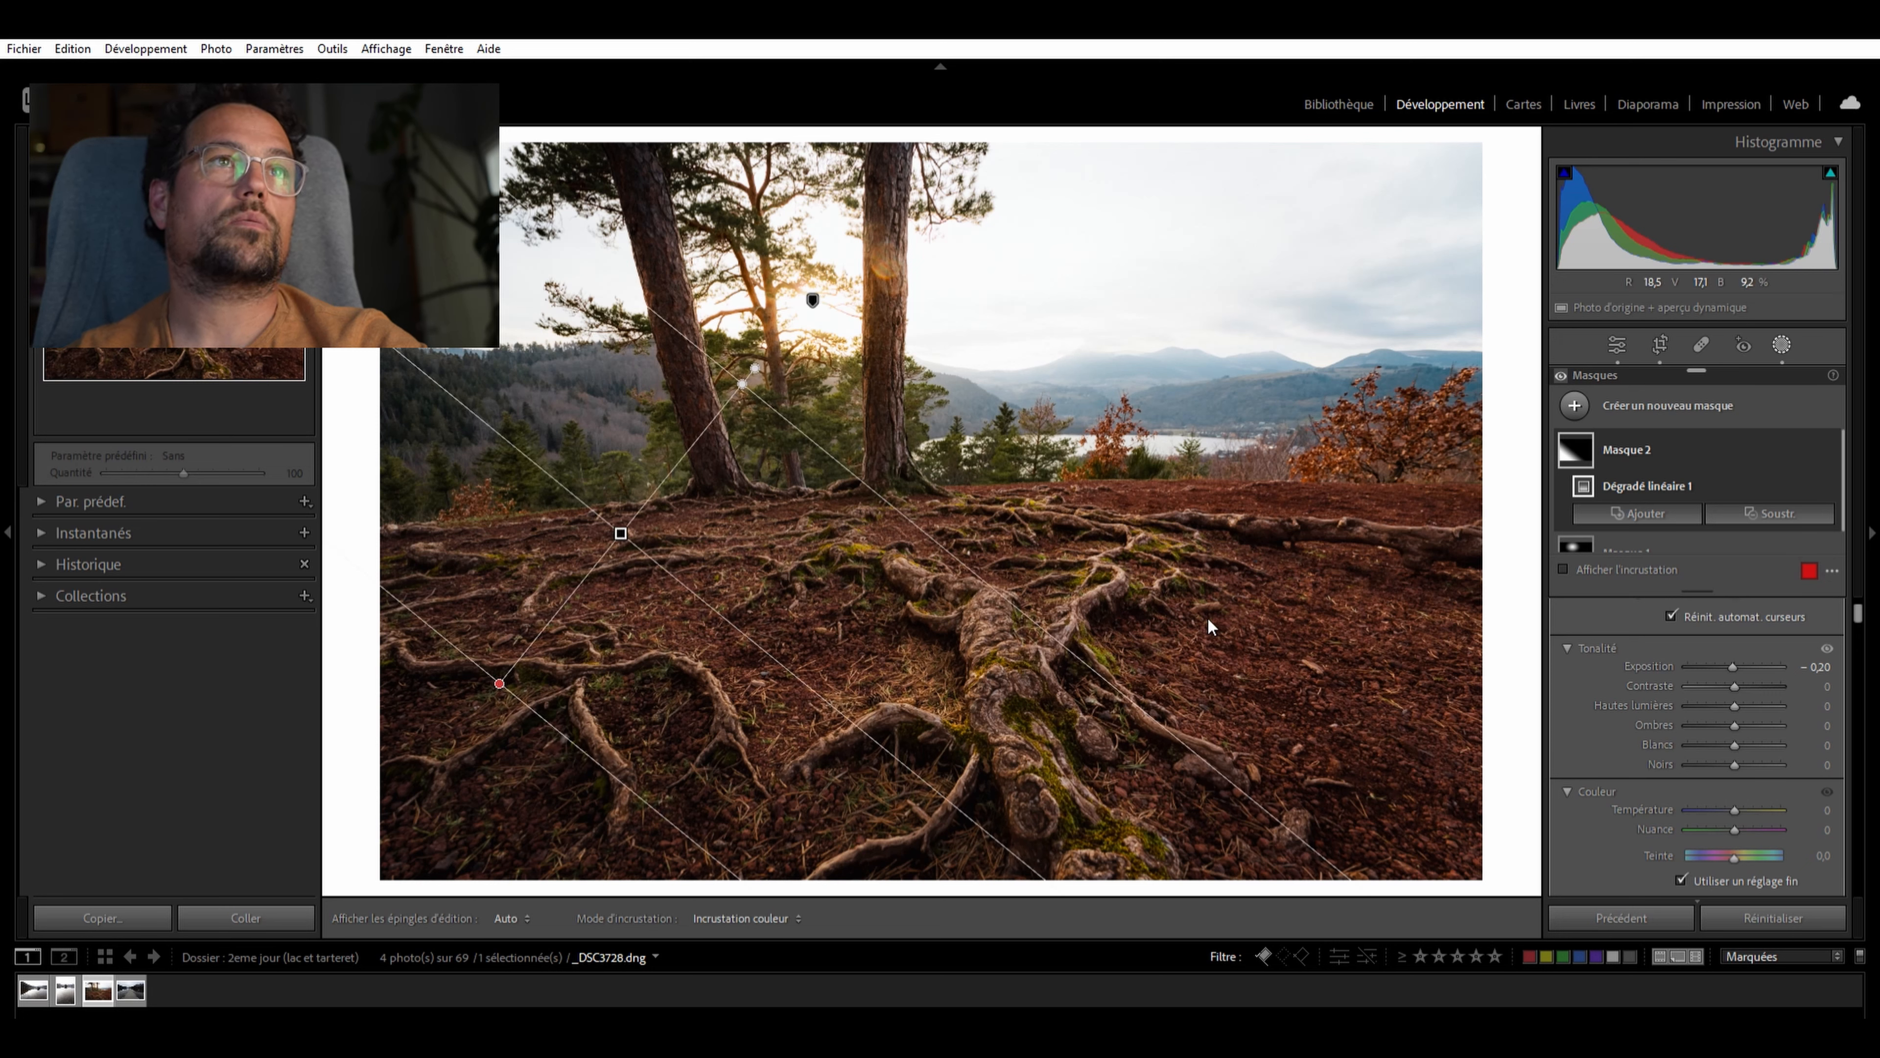
drag(743, 383, 803, 465)
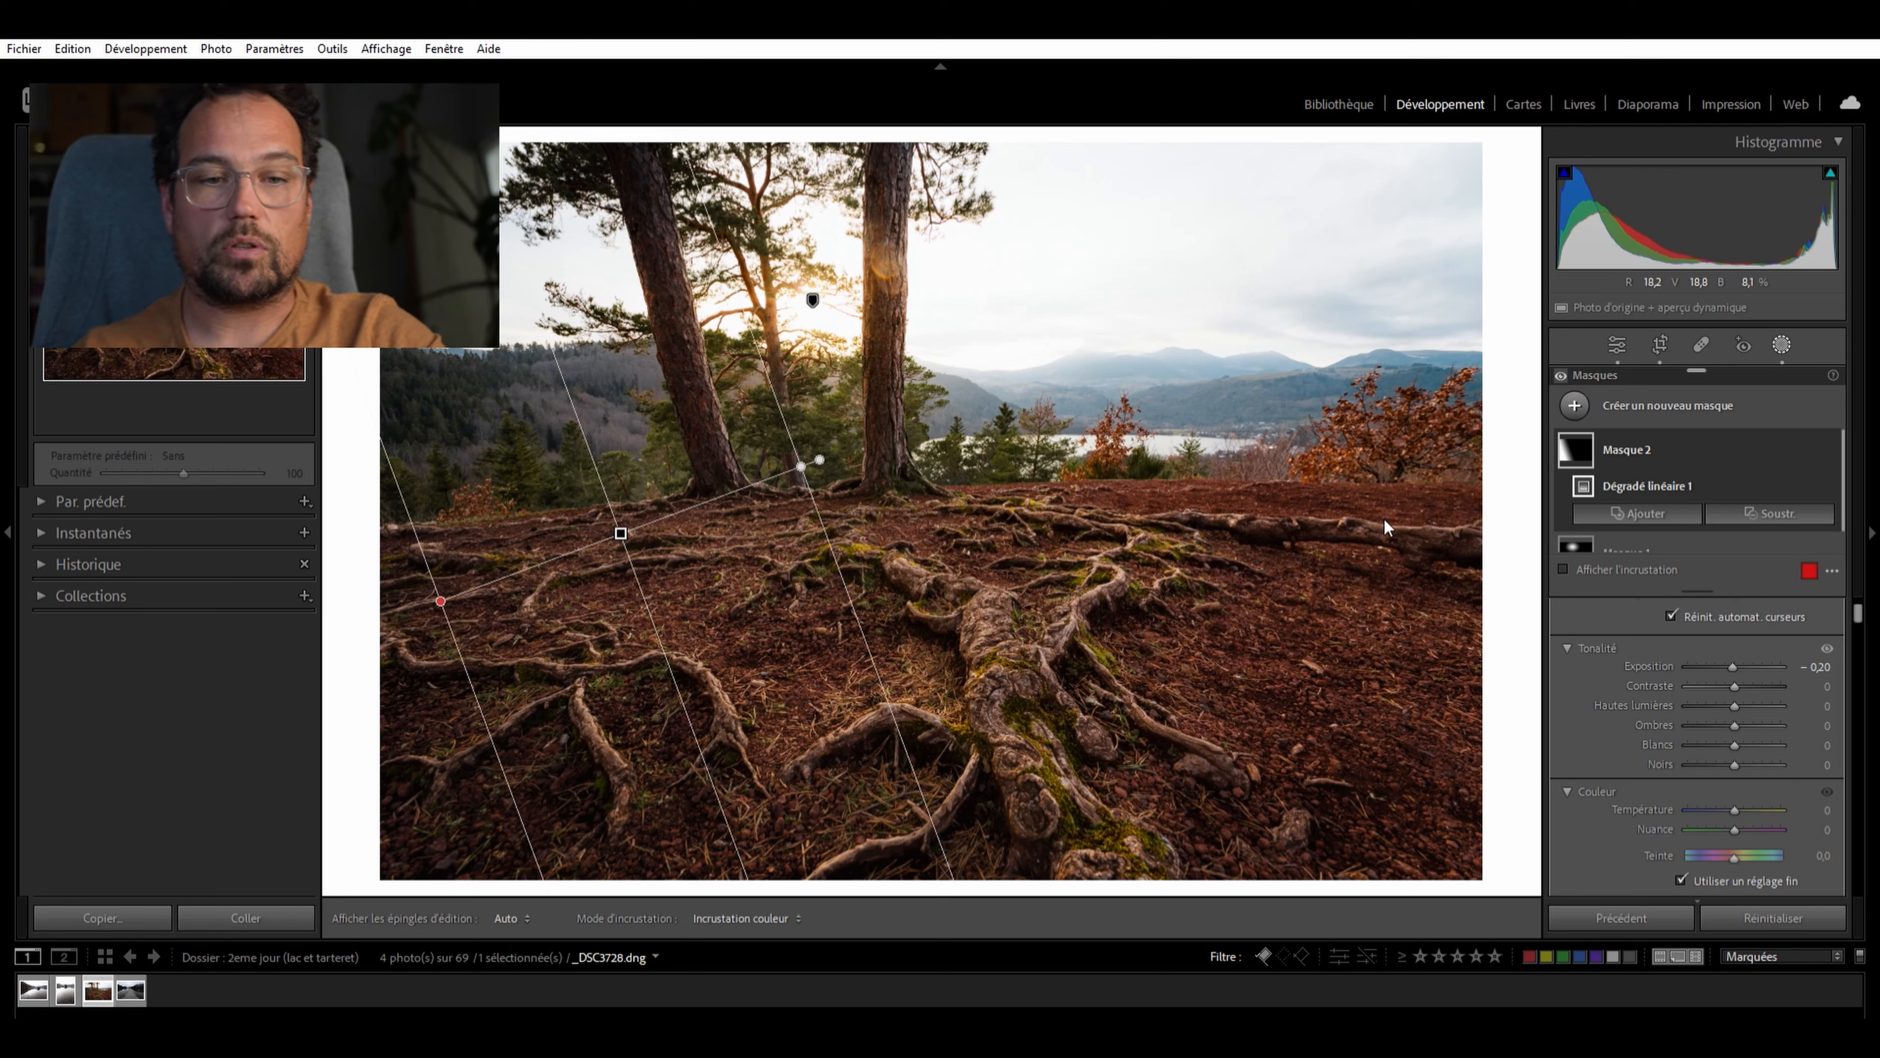
Add a linear gradient mask covering the whole photo and intersect it with a luminance range (Plage de luminance)
key(m)
drag(938, 317, 926, 888)
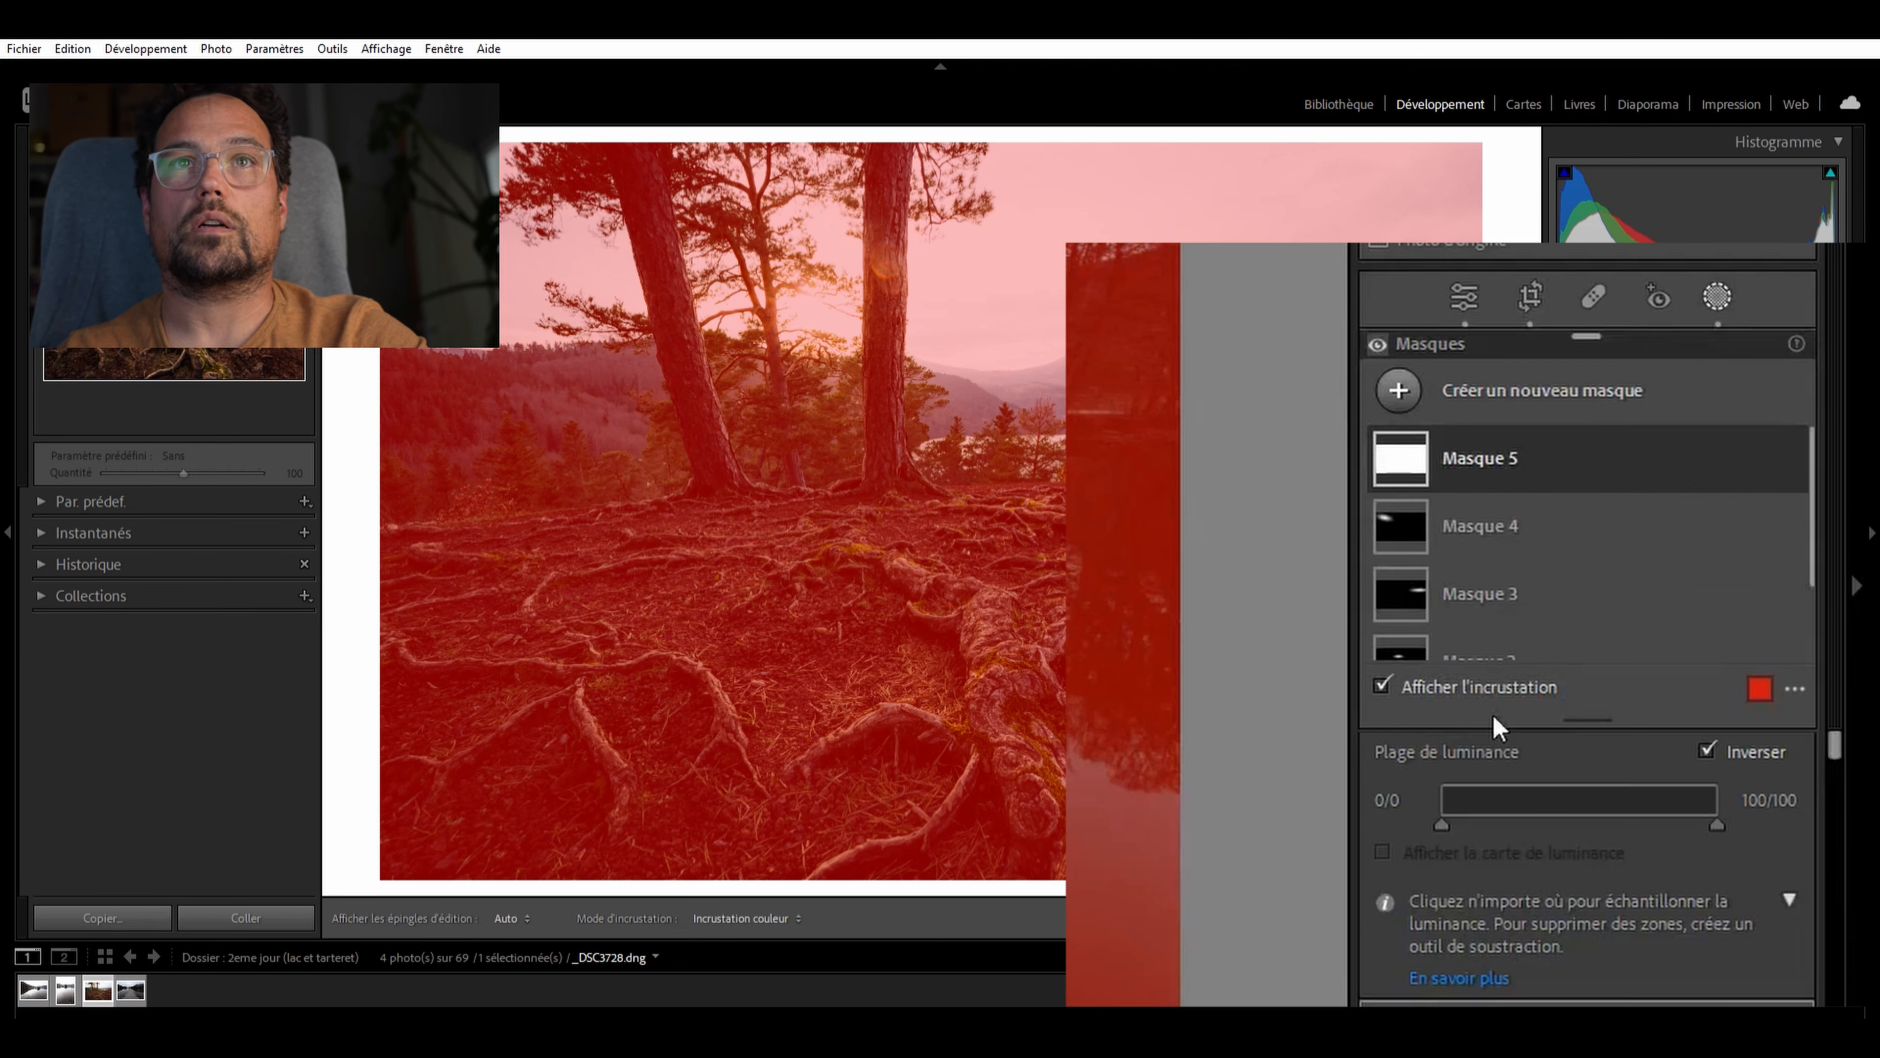
click(1763, 463)
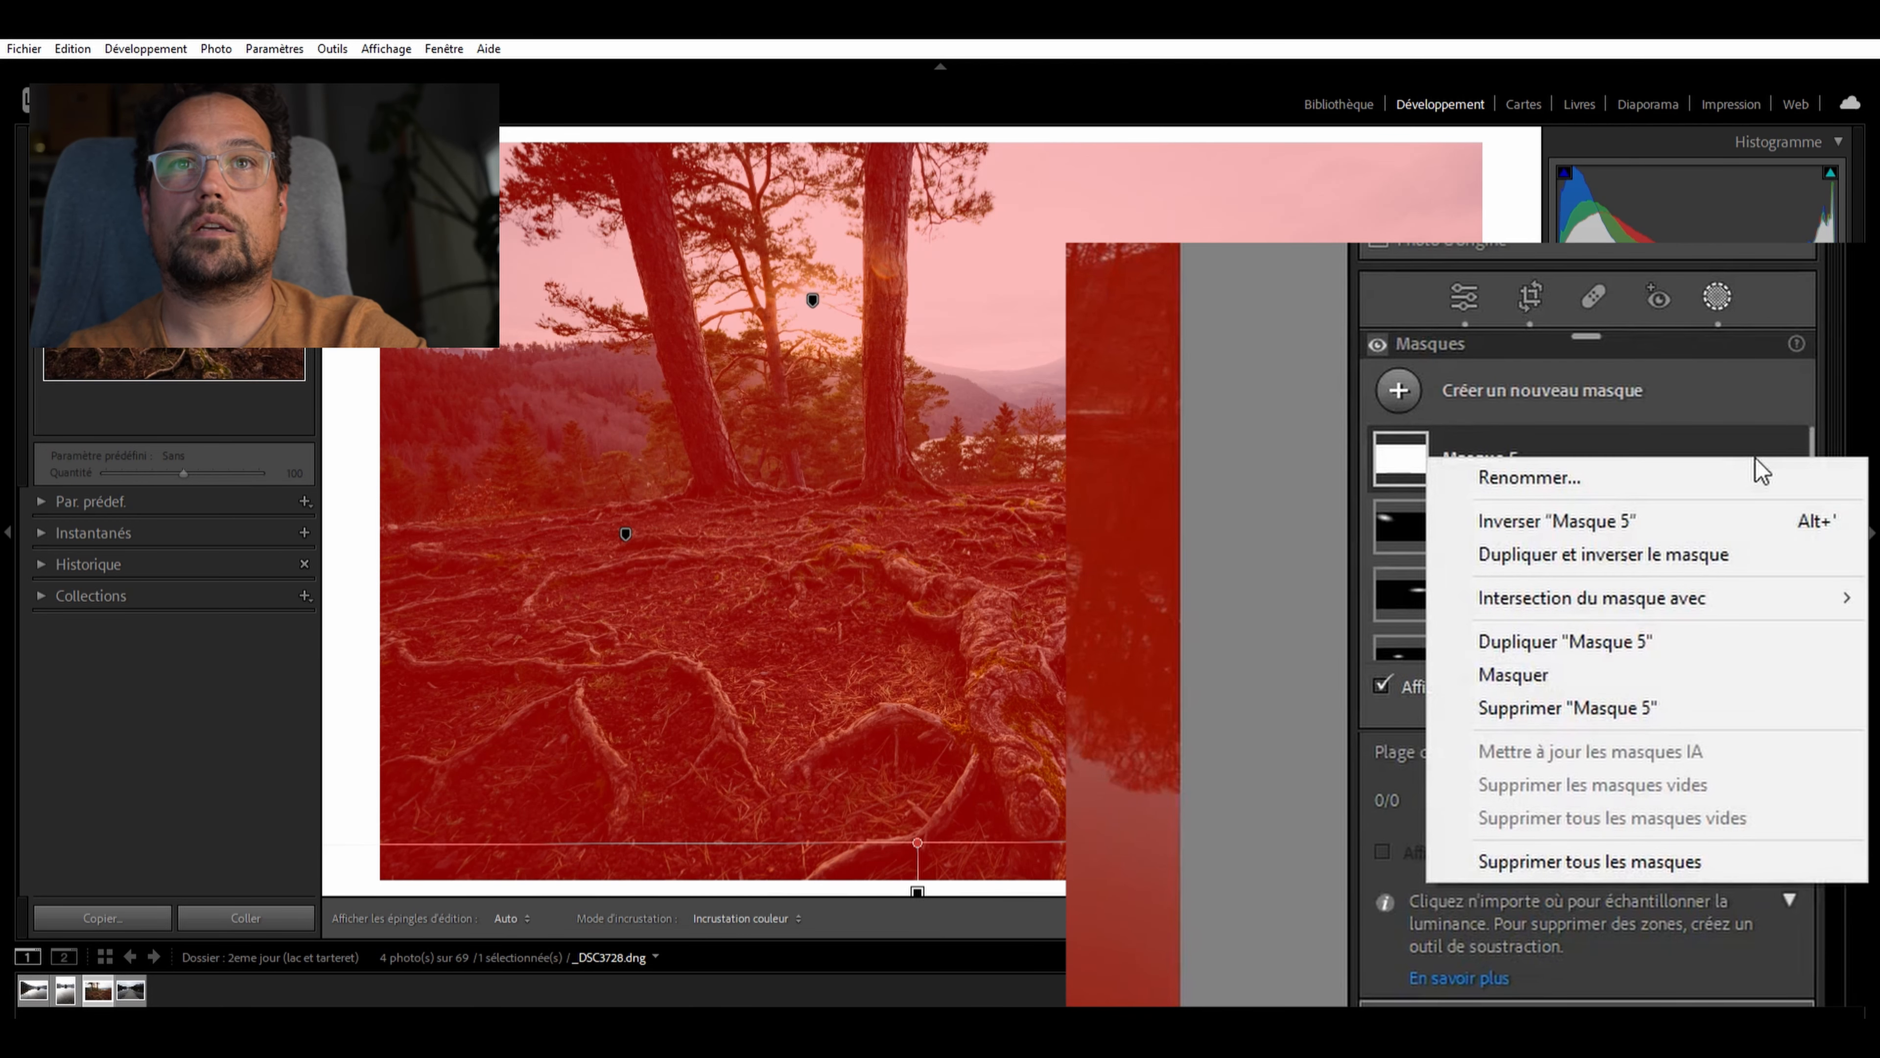
mouse_move(1578, 603)
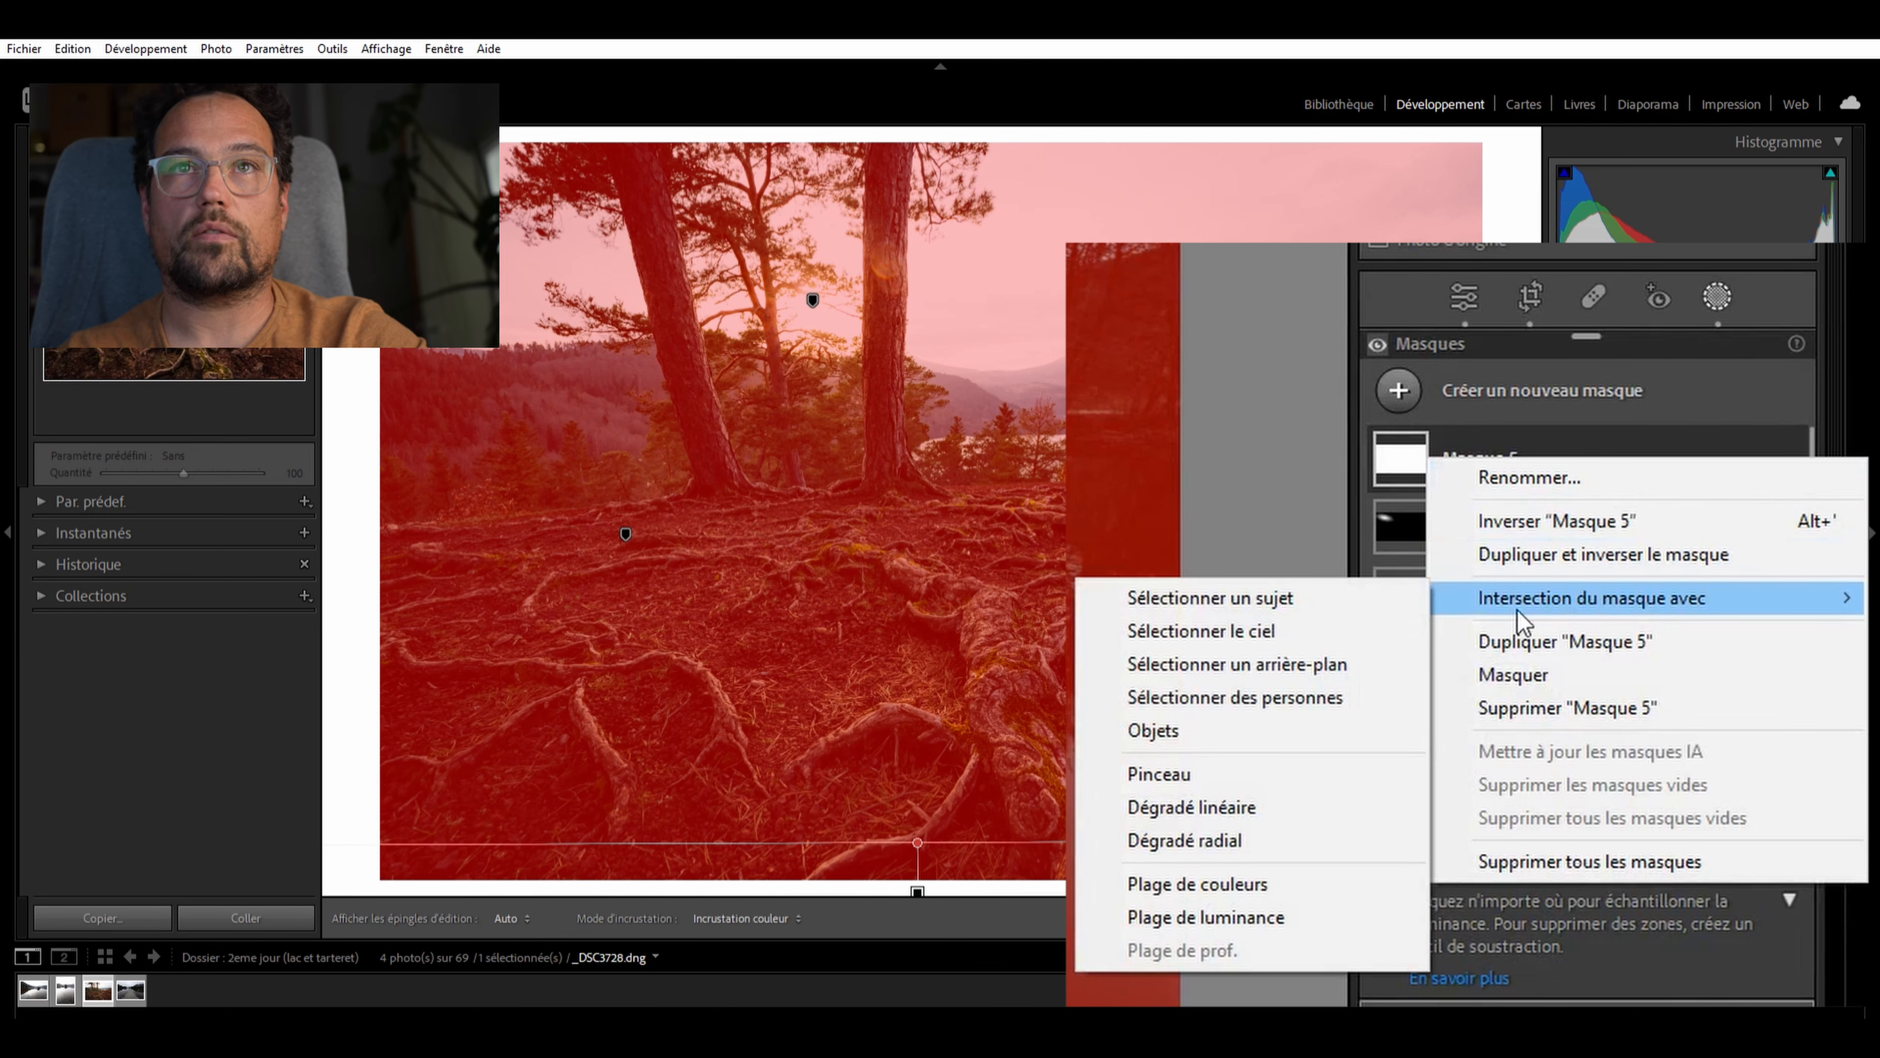
click(1191, 921)
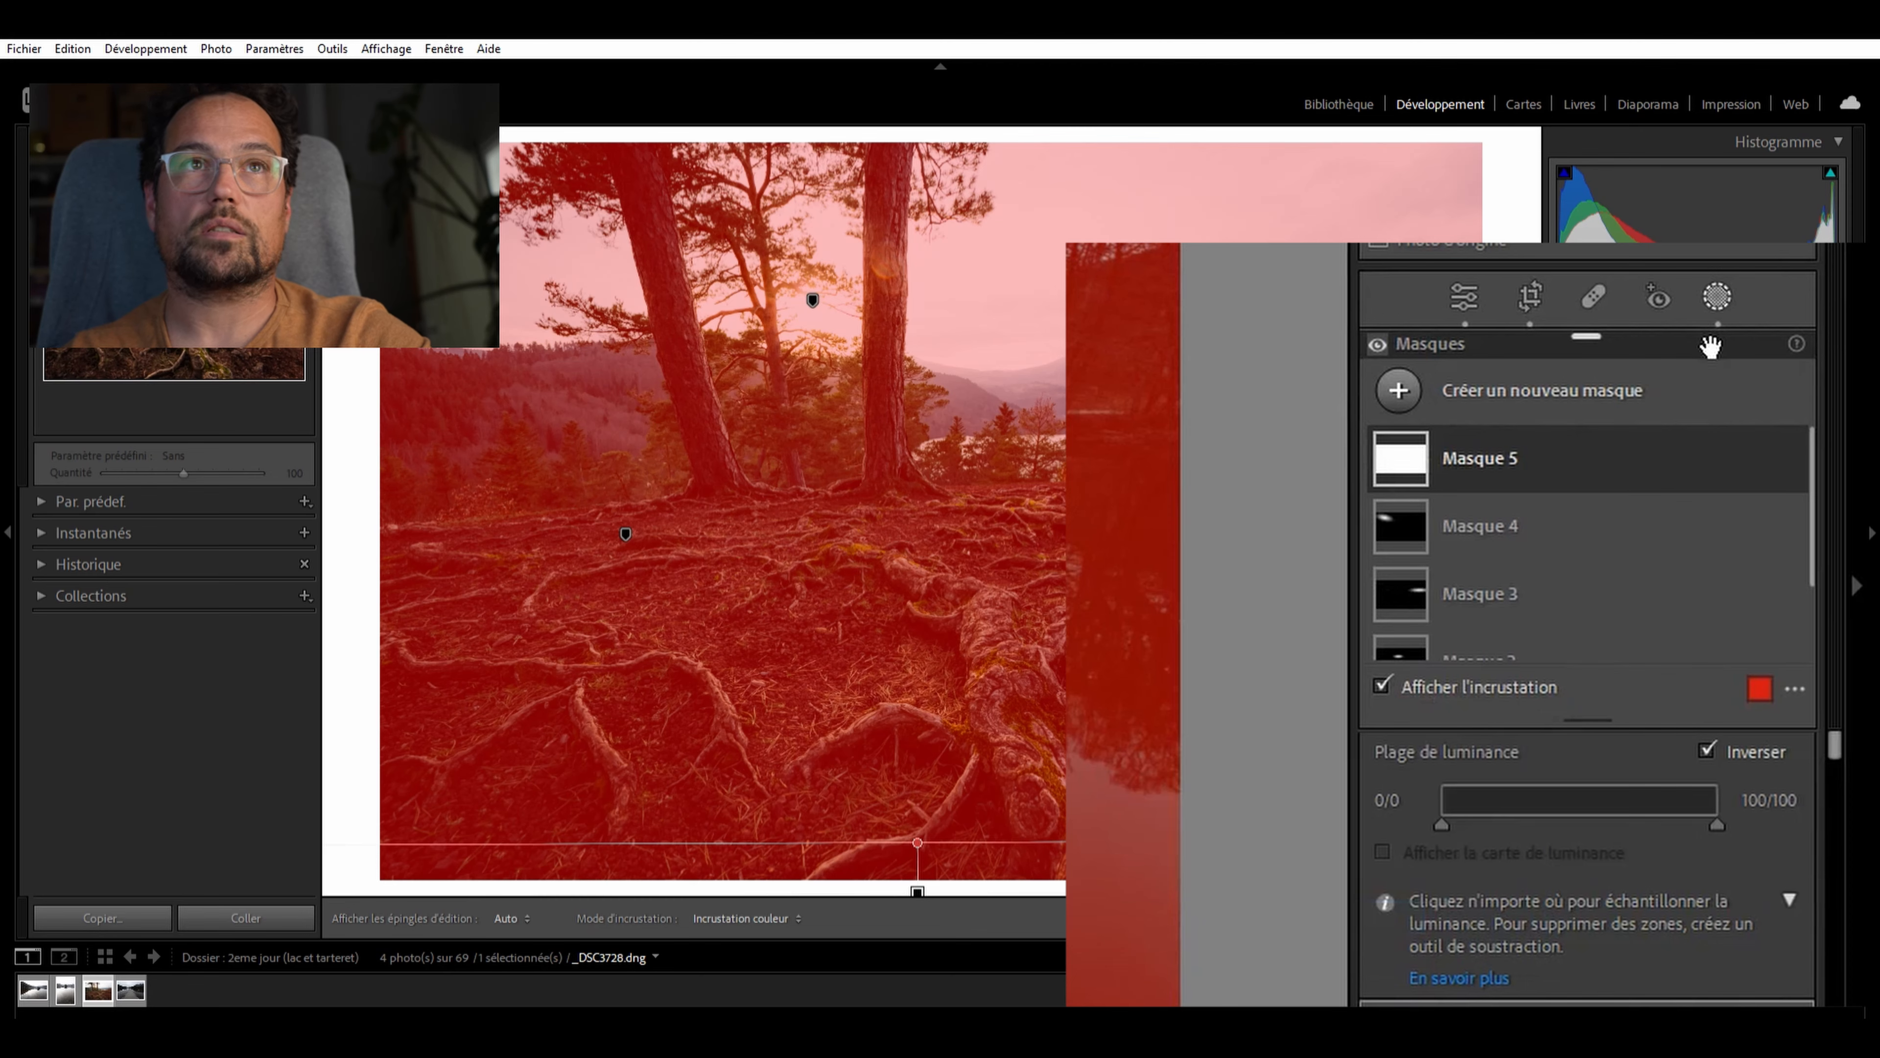
click(1487, 726)
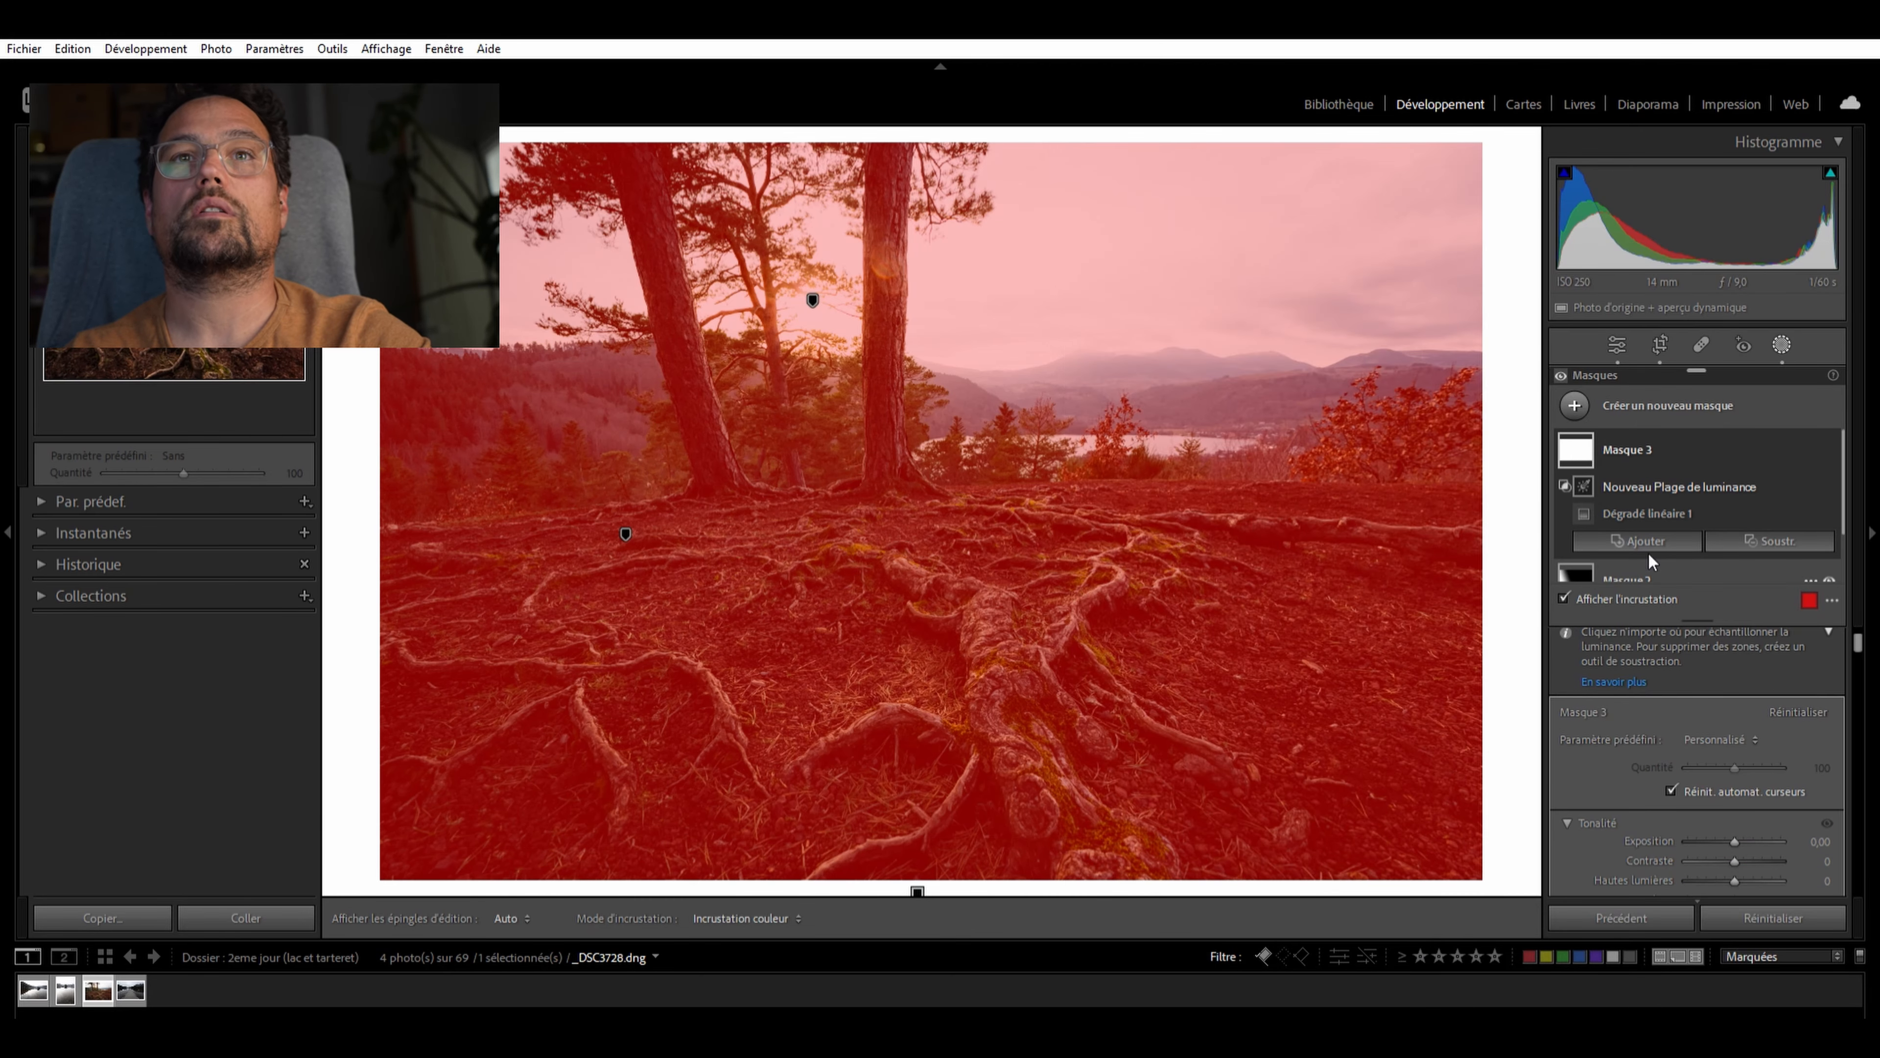
Restrict the new mask's luminance range to the bright sky and distant hills, setting the lower limits to 55/74 and the upper to 100/100
scroll(1651, 549, down, 1)
scroll(1723, 692, up, 2)
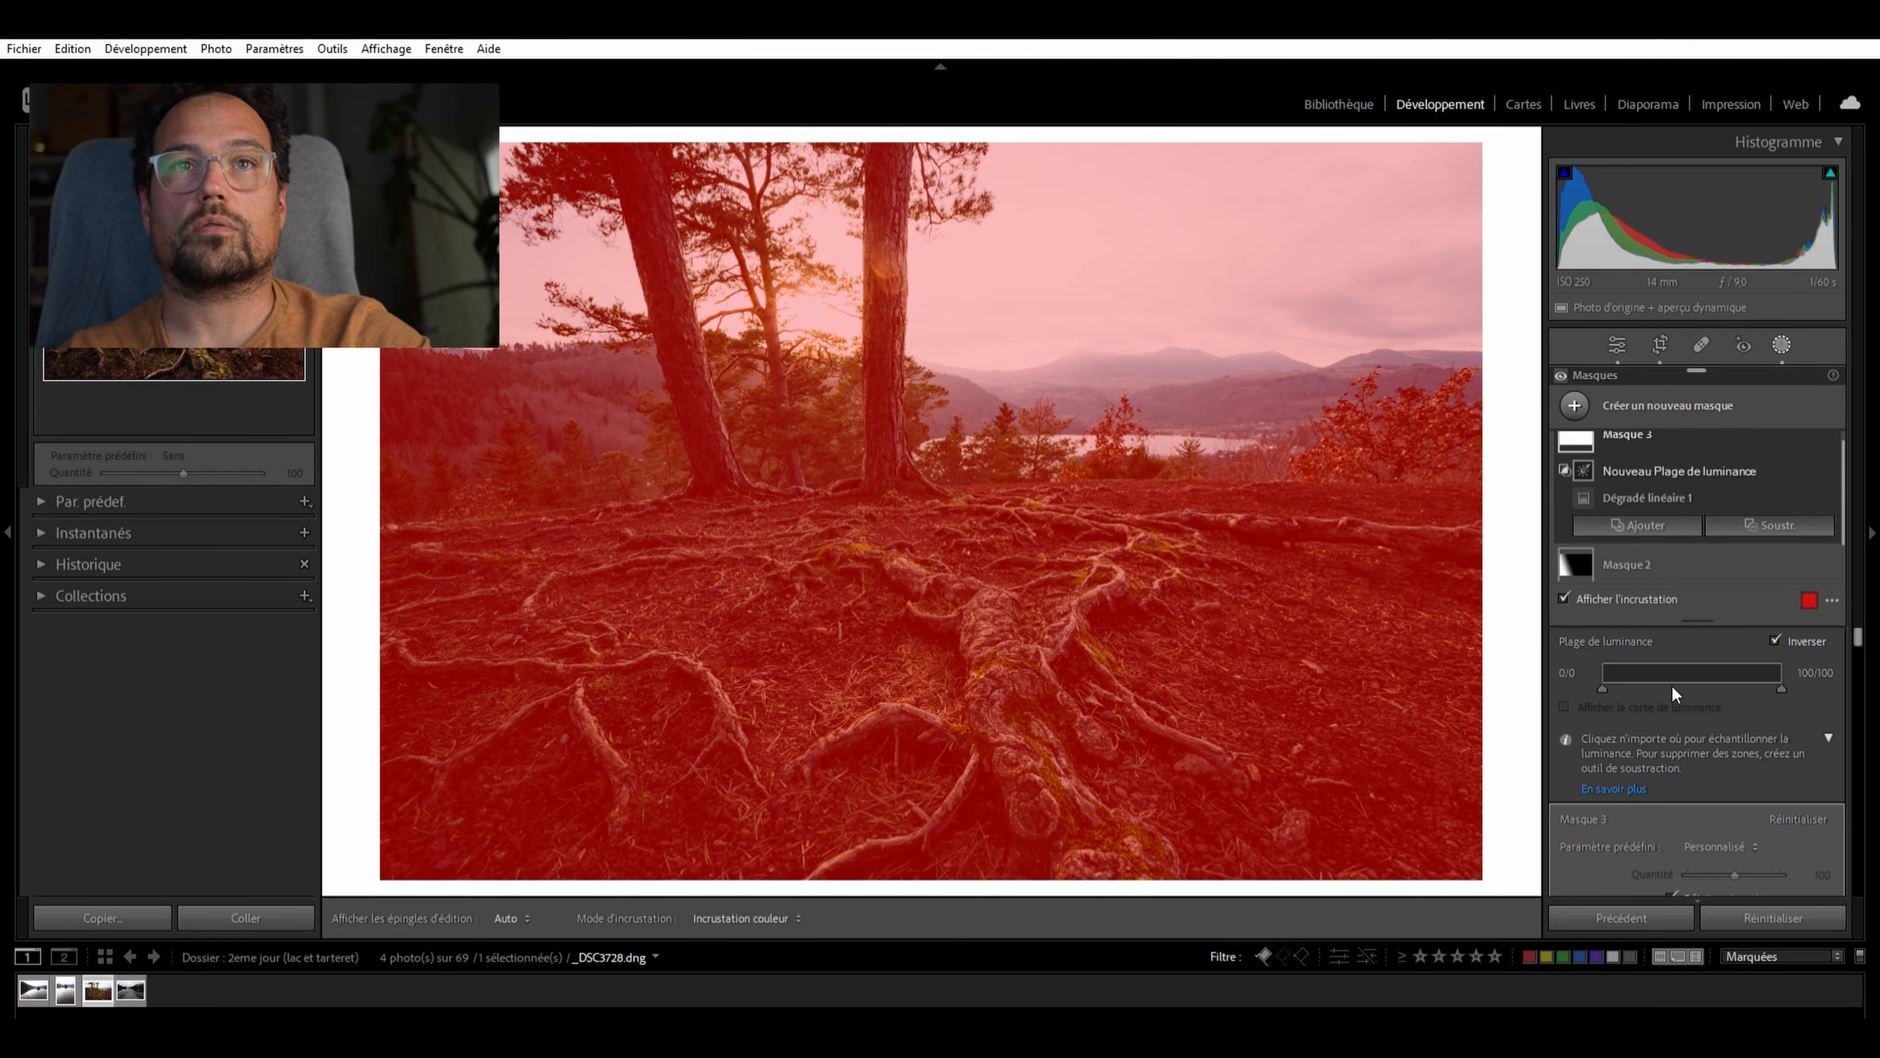
mouse_move(1604, 671)
mouse_down()
mouse_move(1711, 683)
mouse_move(1603, 684)
mouse_move(1666, 666)
mouse_move(1638, 683)
mouse_up()
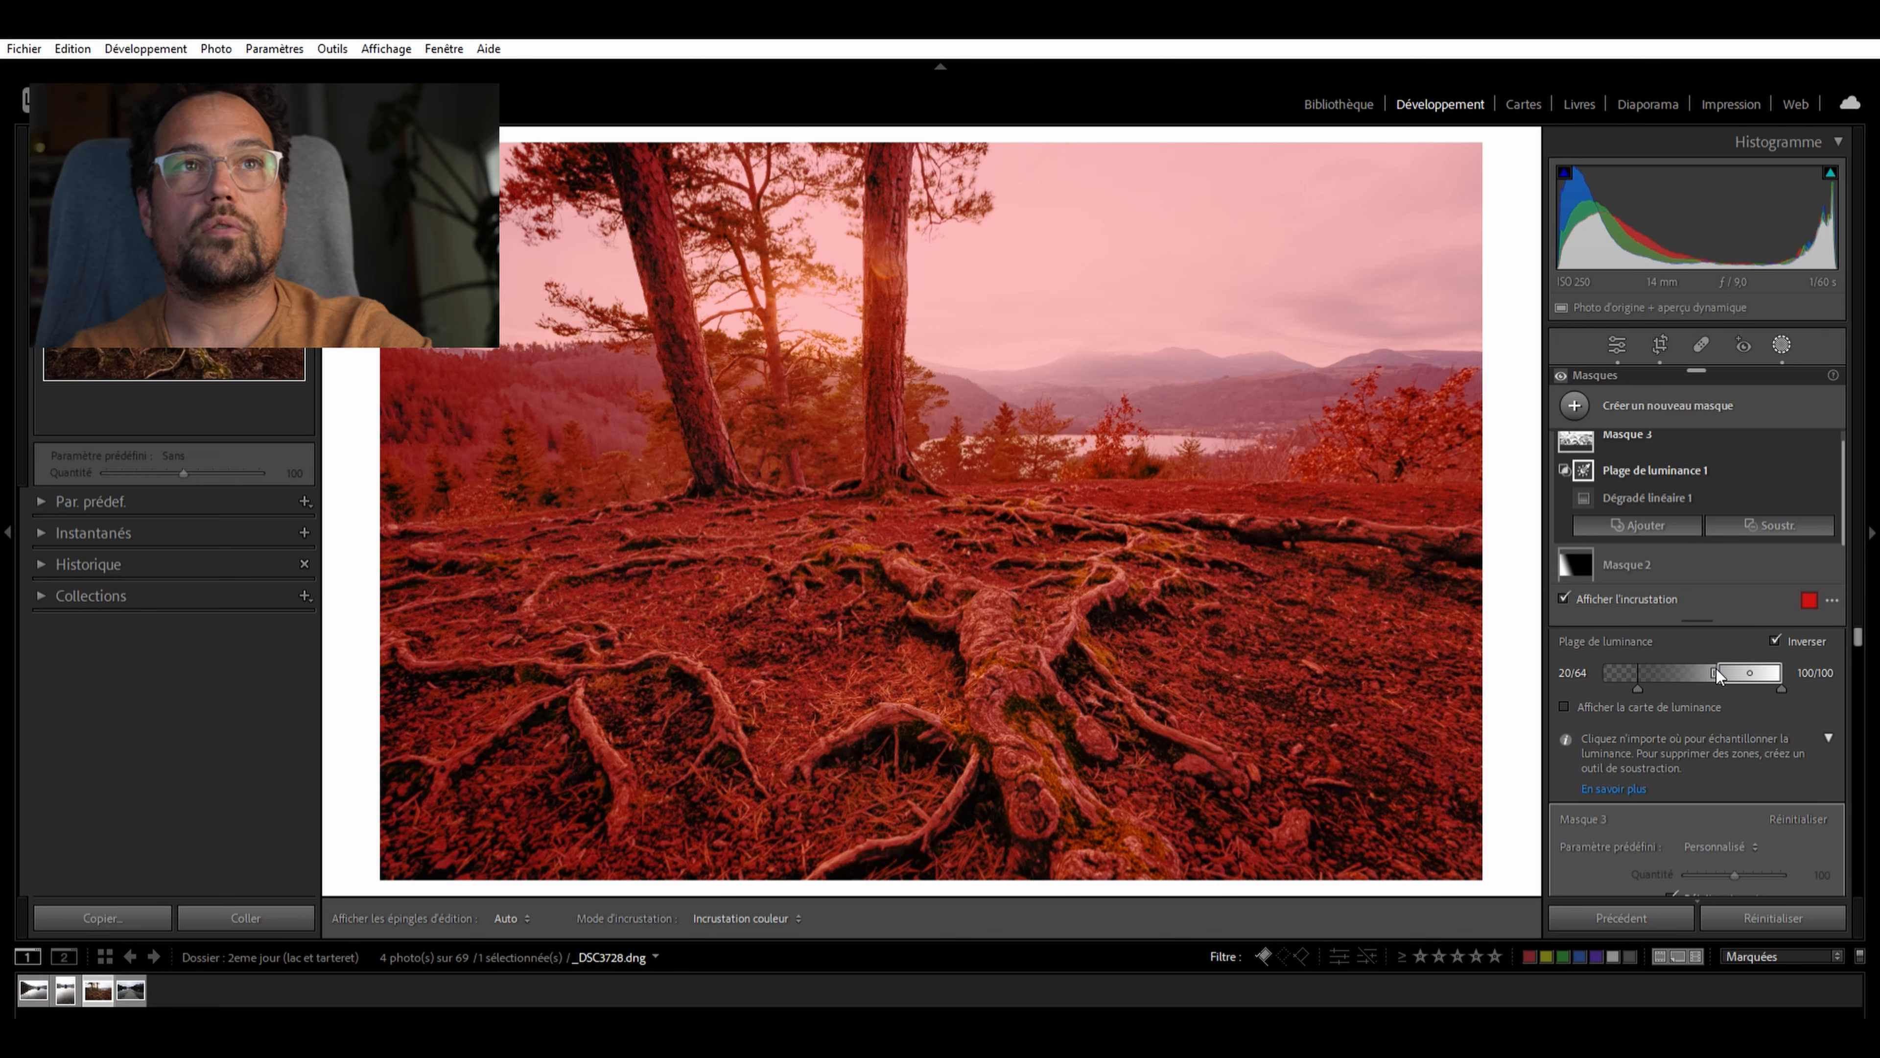
mouse_move(1723, 673)
mouse_down()
mouse_move(1673, 673)
mouse_move(1808, 665)
mouse_move(1706, 676)
mouse_move(1722, 677)
mouse_up()
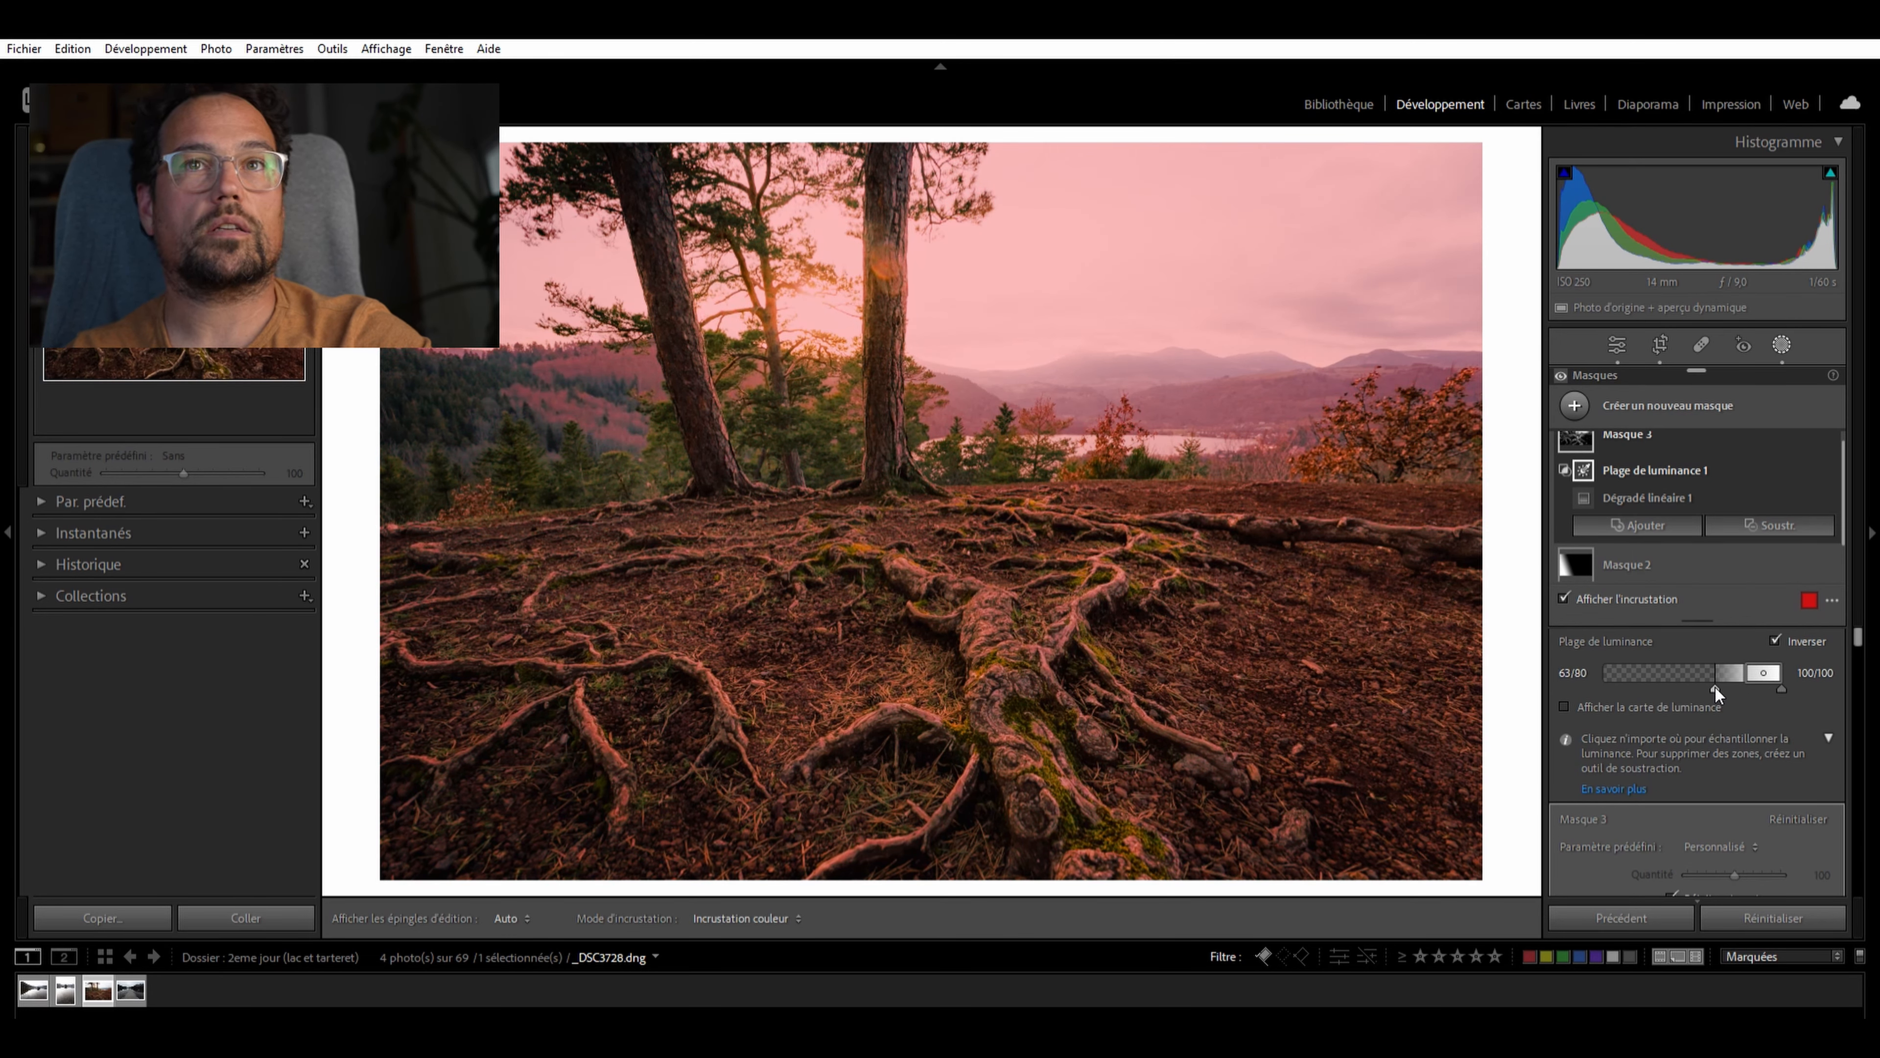
drag(1704, 691, 1701, 690)
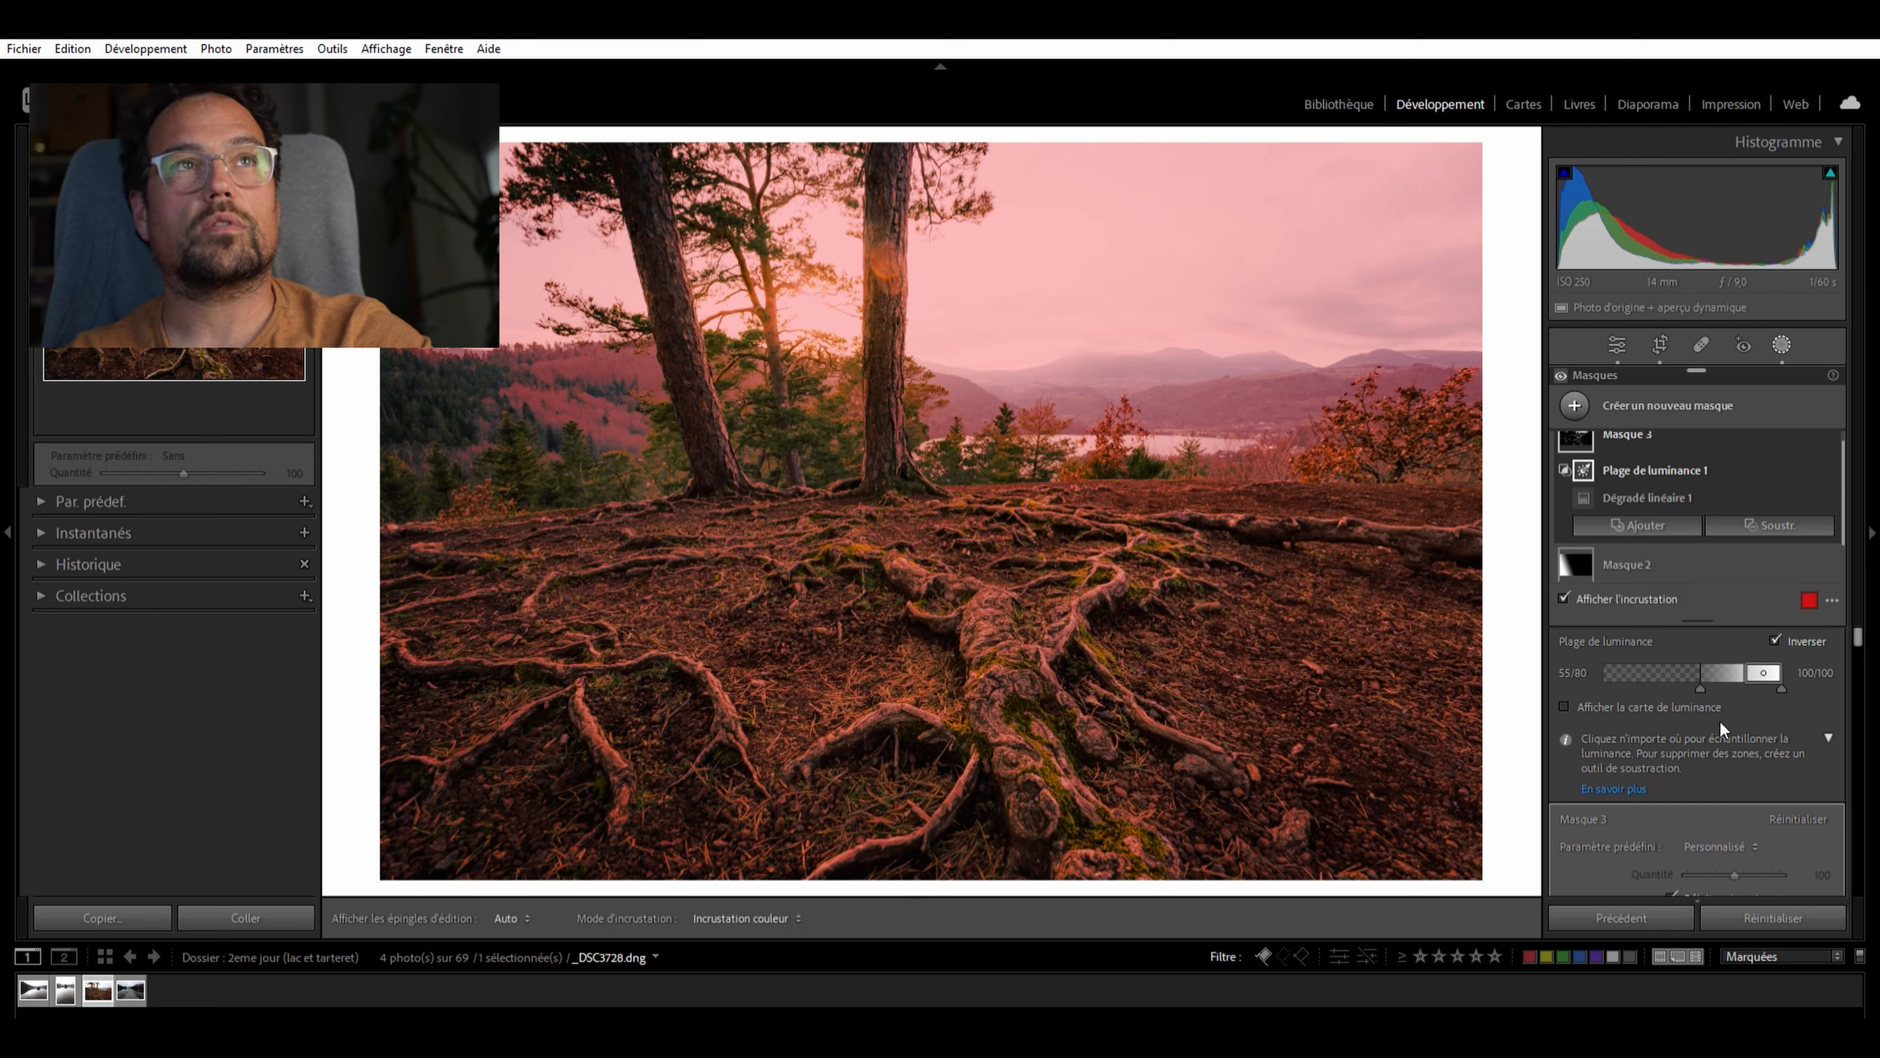
mouse_move(1740, 655)
mouse_down()
mouse_move(1717, 656)
mouse_move(1733, 668)
mouse_up()
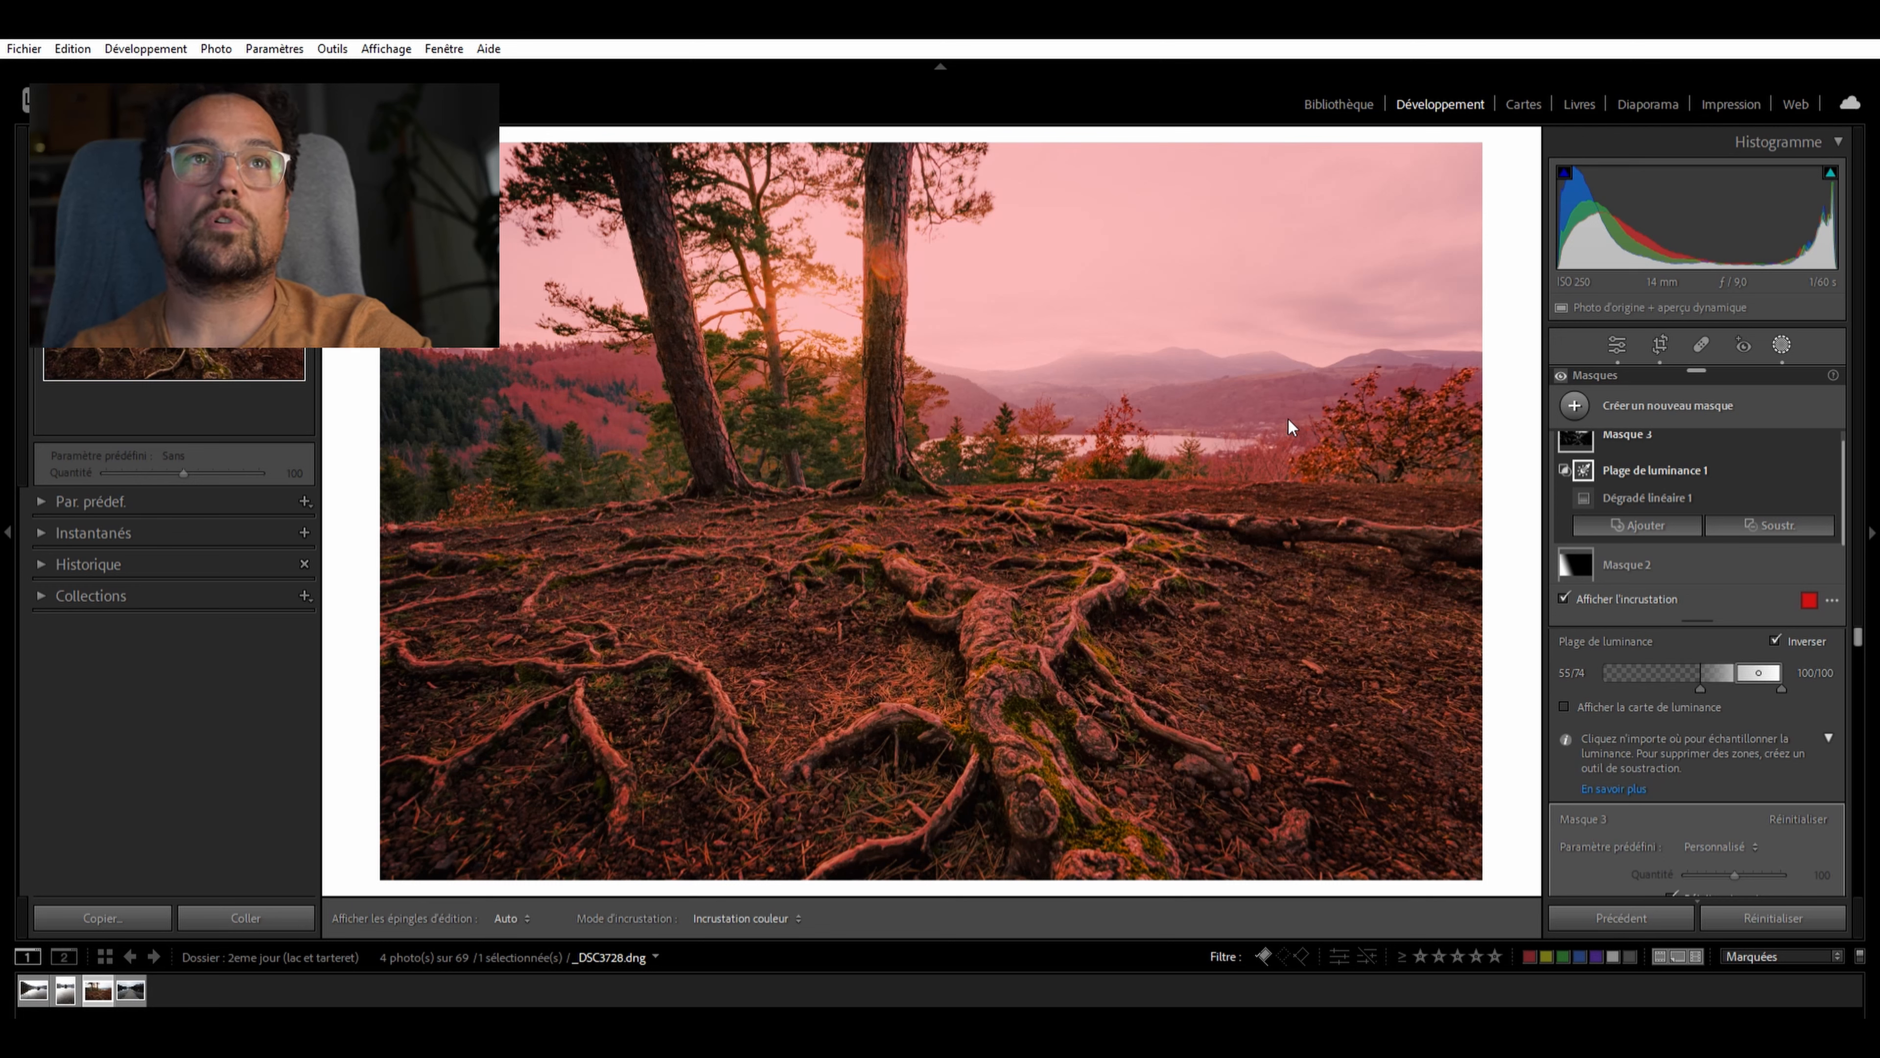
Set the luminance mask's clarity (Clarté) and dehaze (Correct. voile) to -10 and compare the photo with and without the mask
scroll(1722, 640, down, 5)
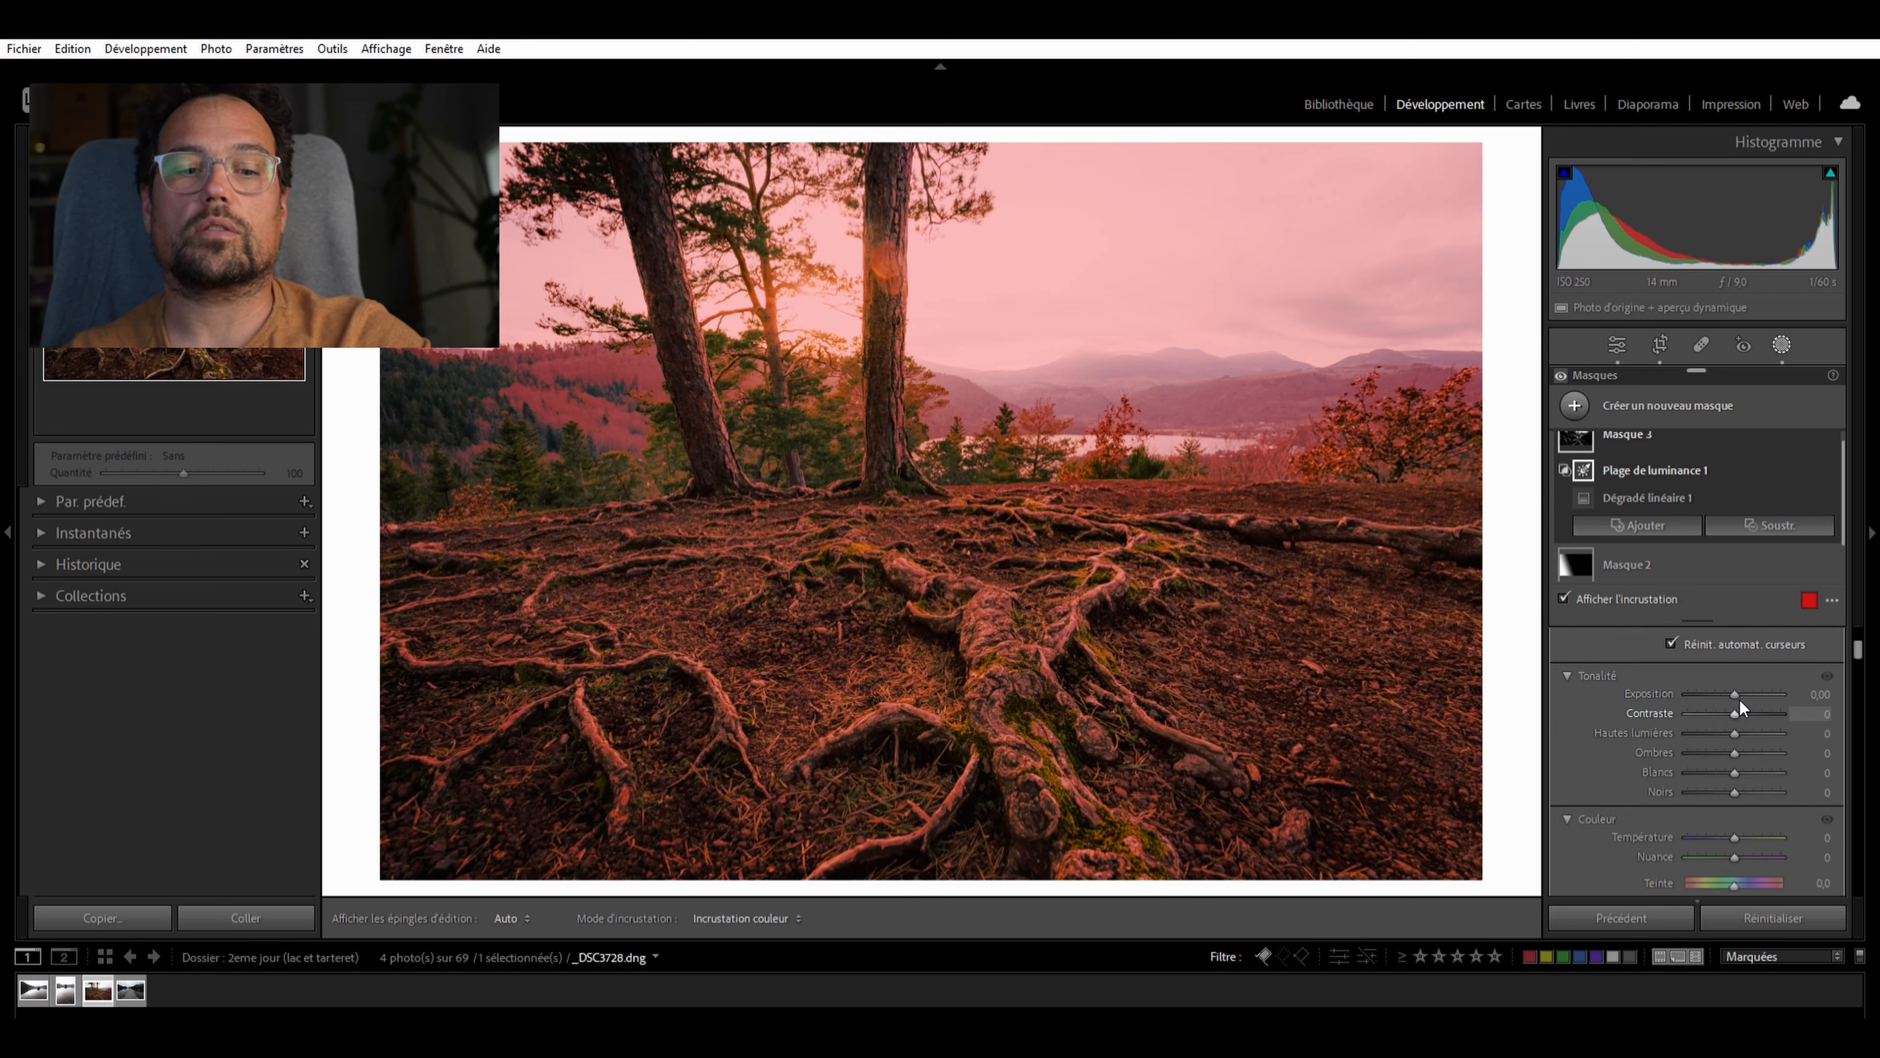
scroll(1763, 718, down, 2)
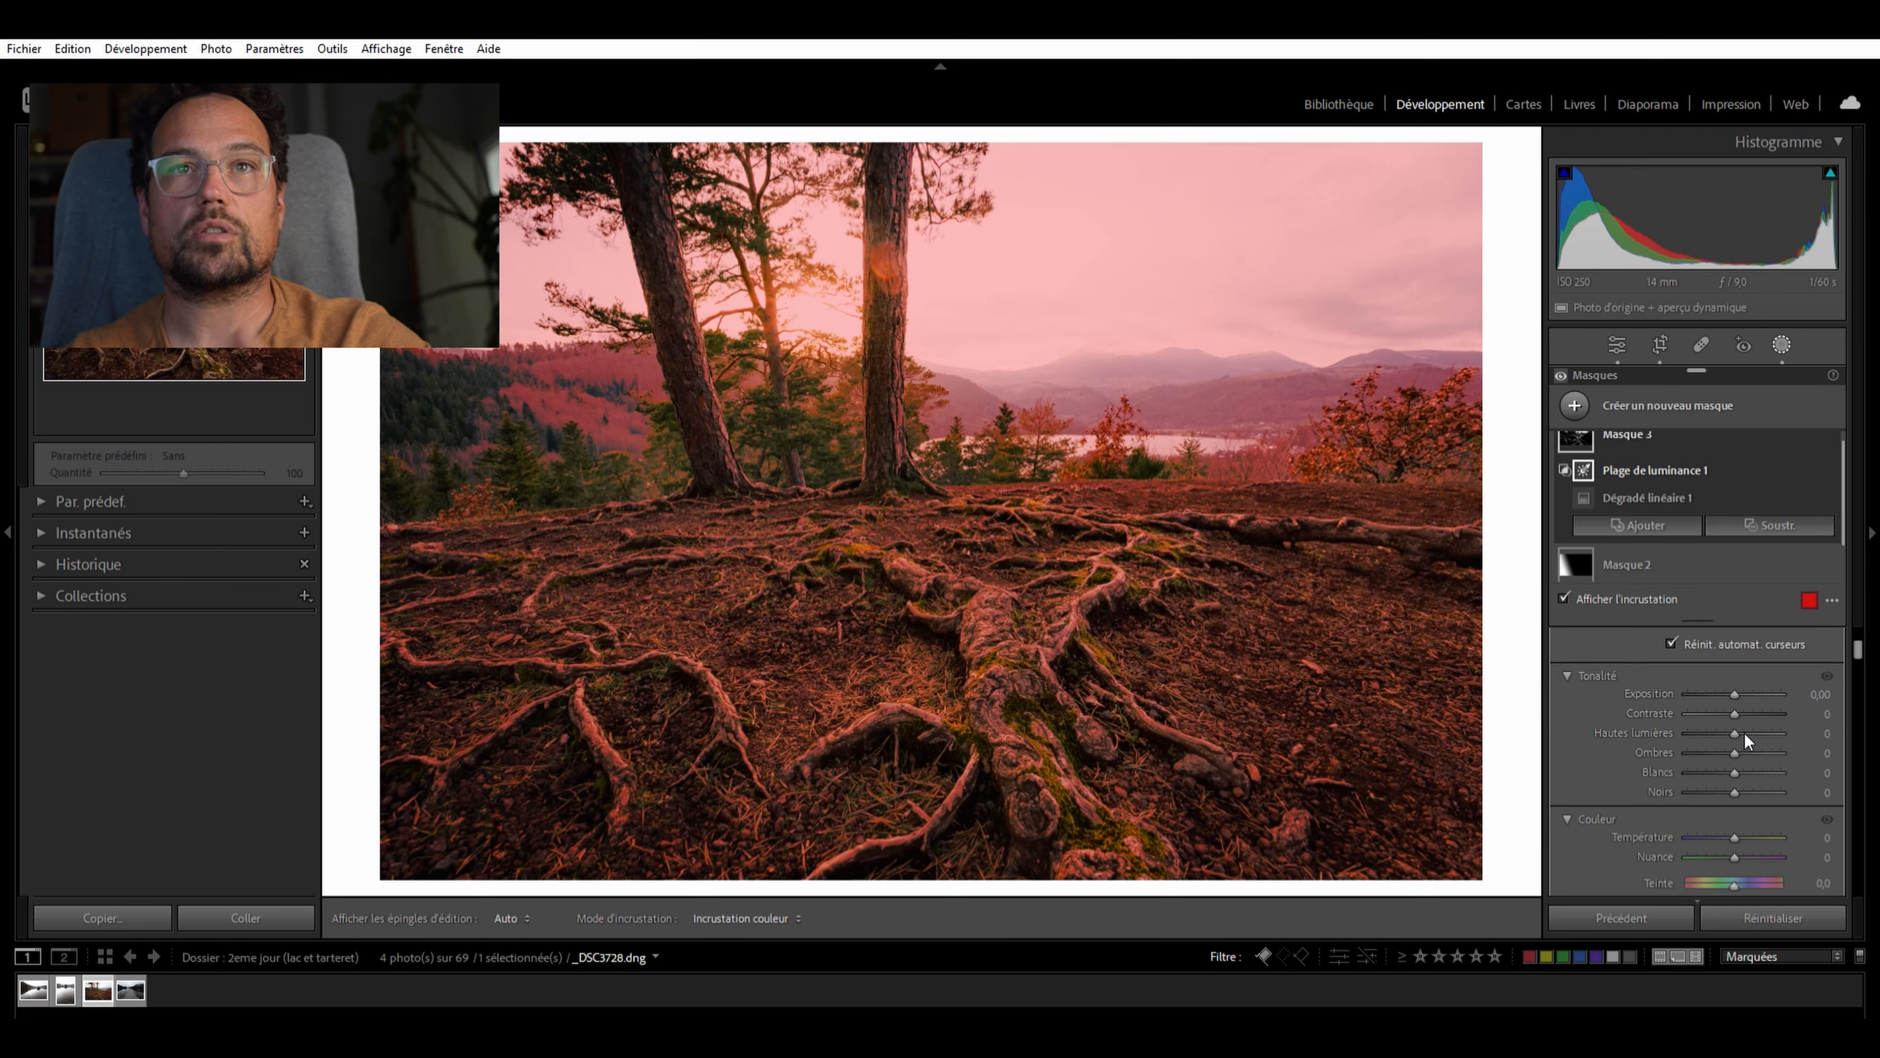
scroll(1743, 731, down, 6)
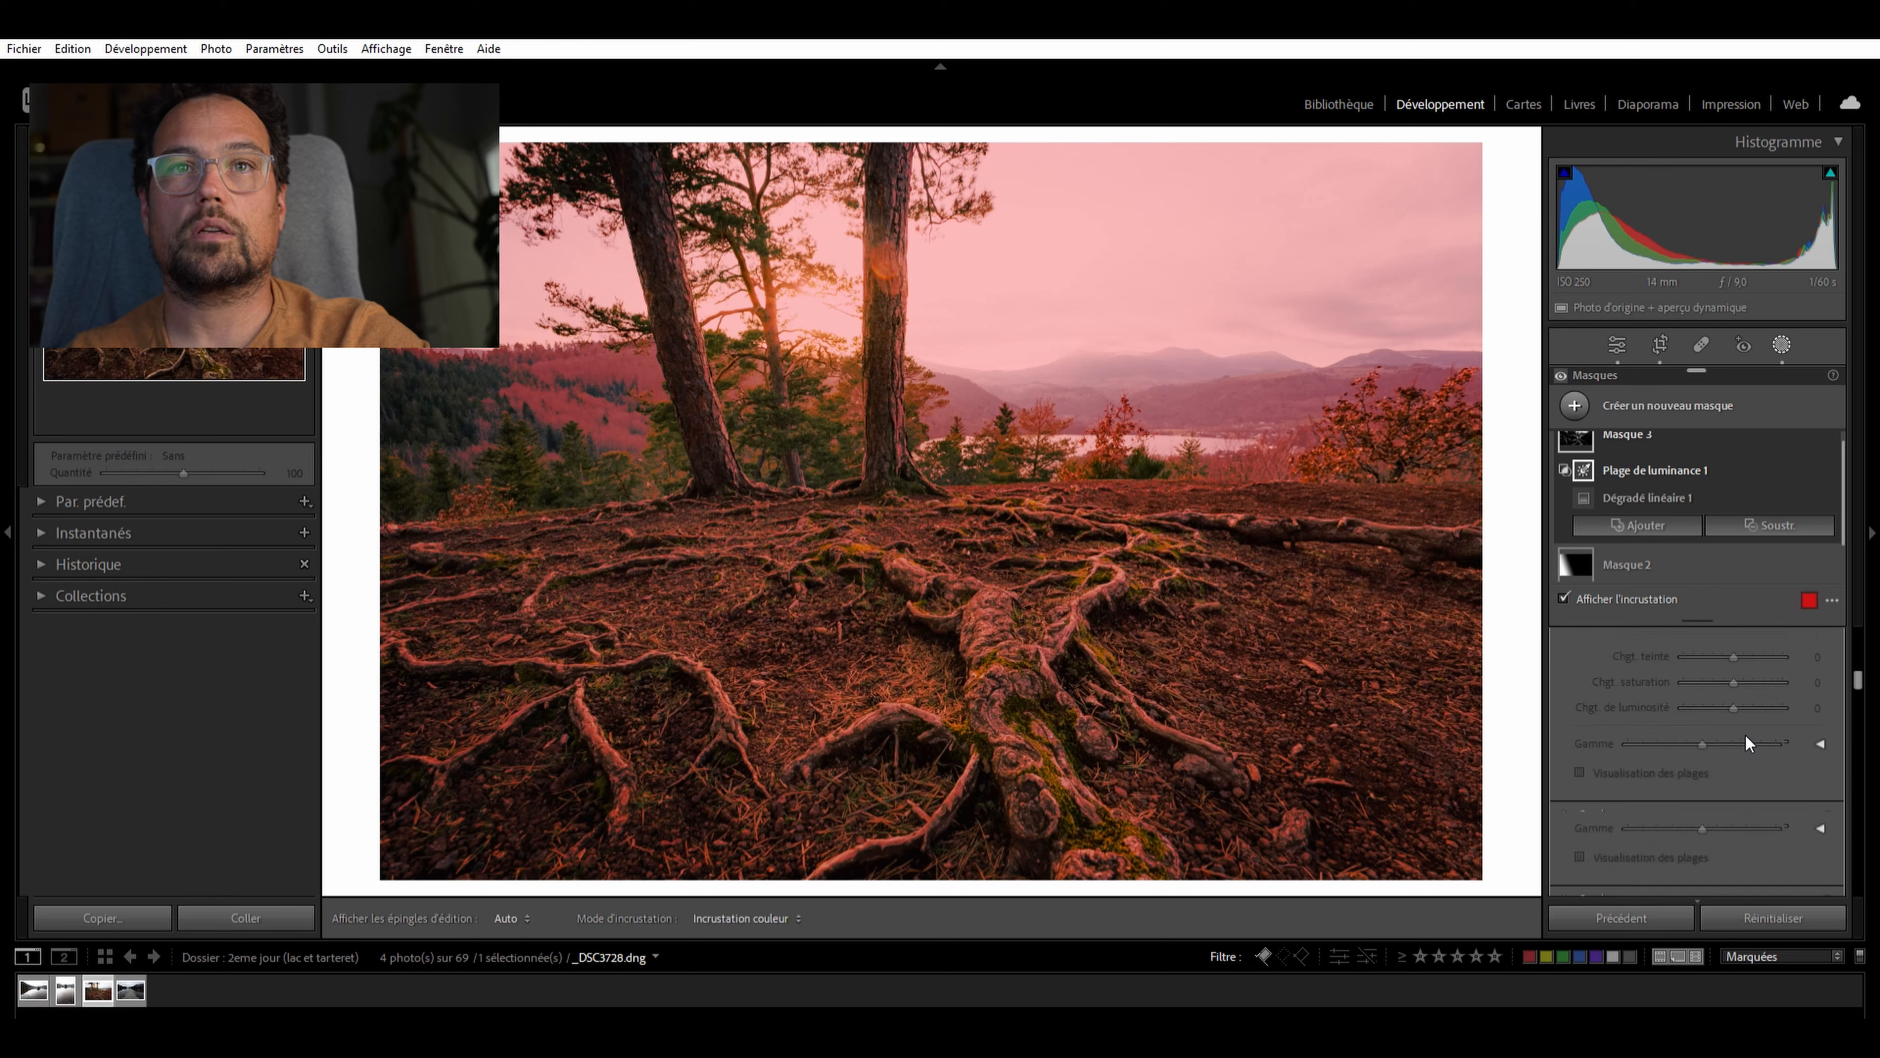
scroll(1745, 736, down, 2)
mouse_move(1735, 788)
mouse_down()
mouse_move(1721, 780)
mouse_move(1762, 793)
mouse_move(1731, 794)
mouse_up()
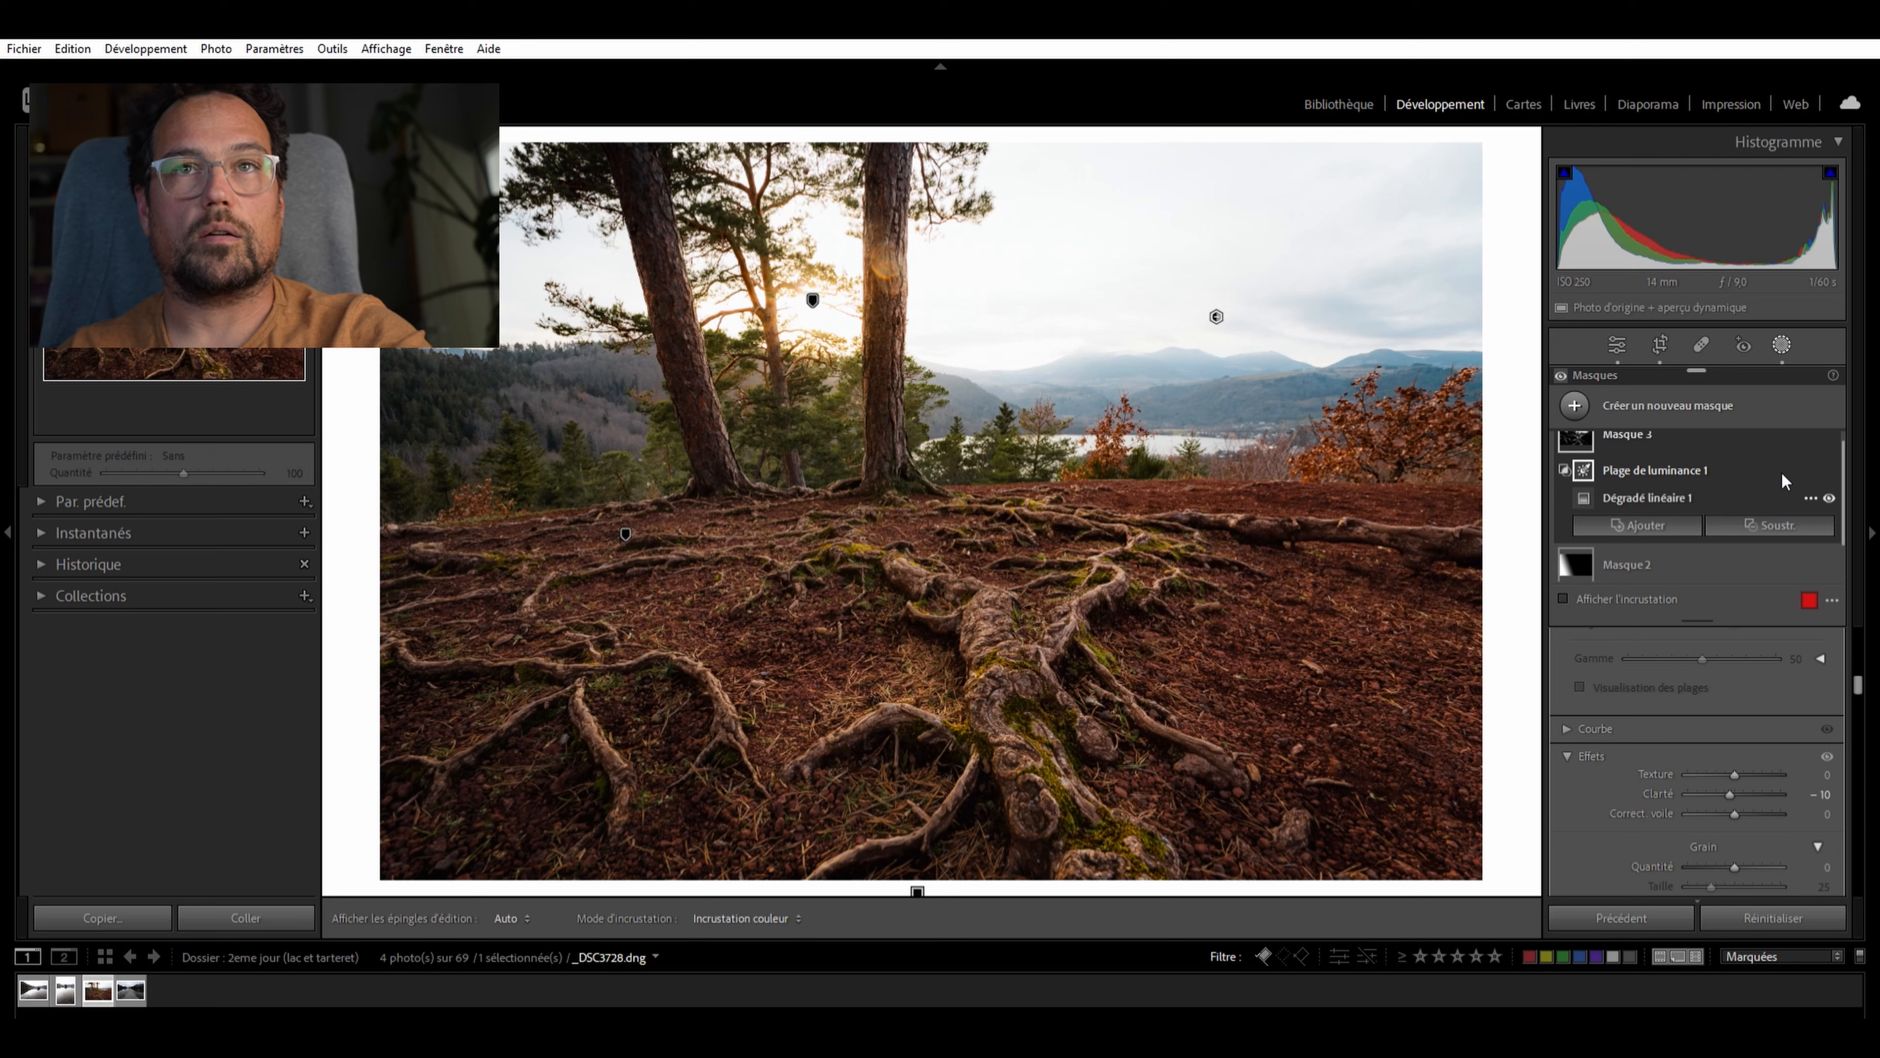
drag(1734, 812, 1729, 797)
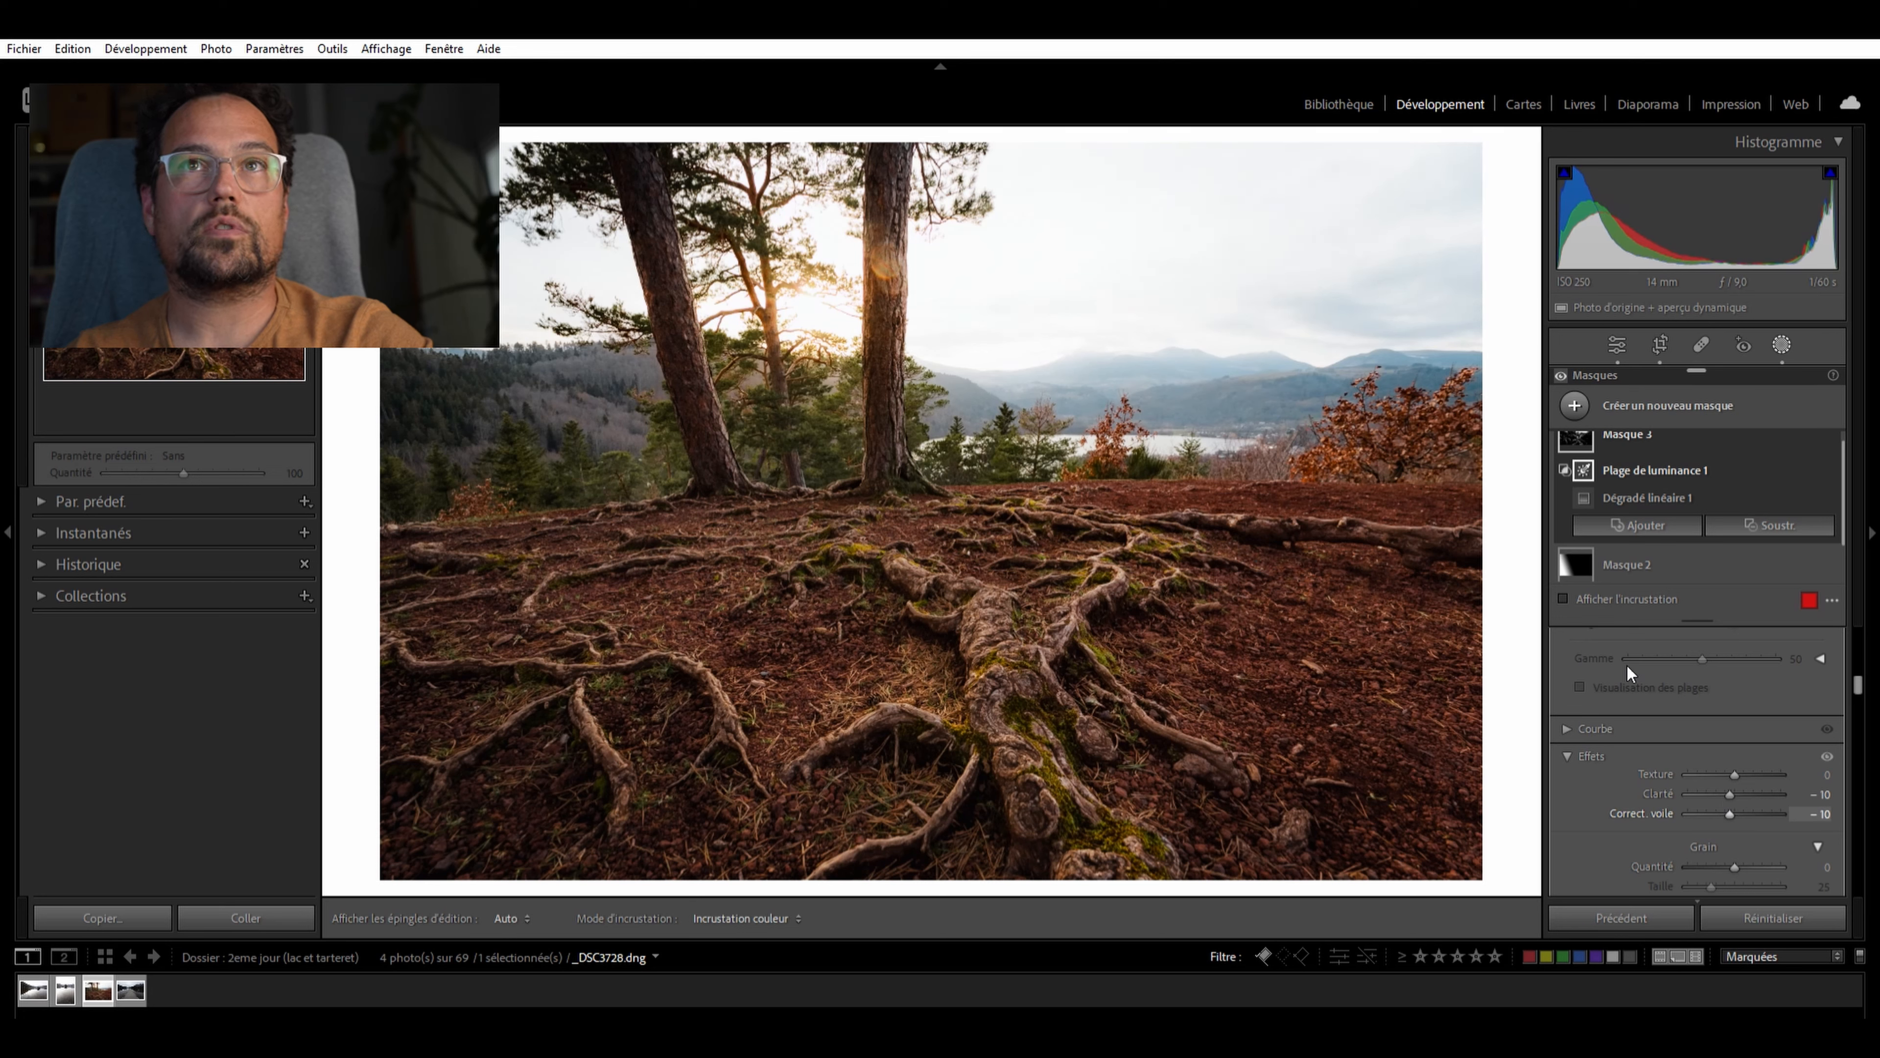
click(1829, 429)
click(1829, 430)
click(1829, 429)
click(1829, 430)
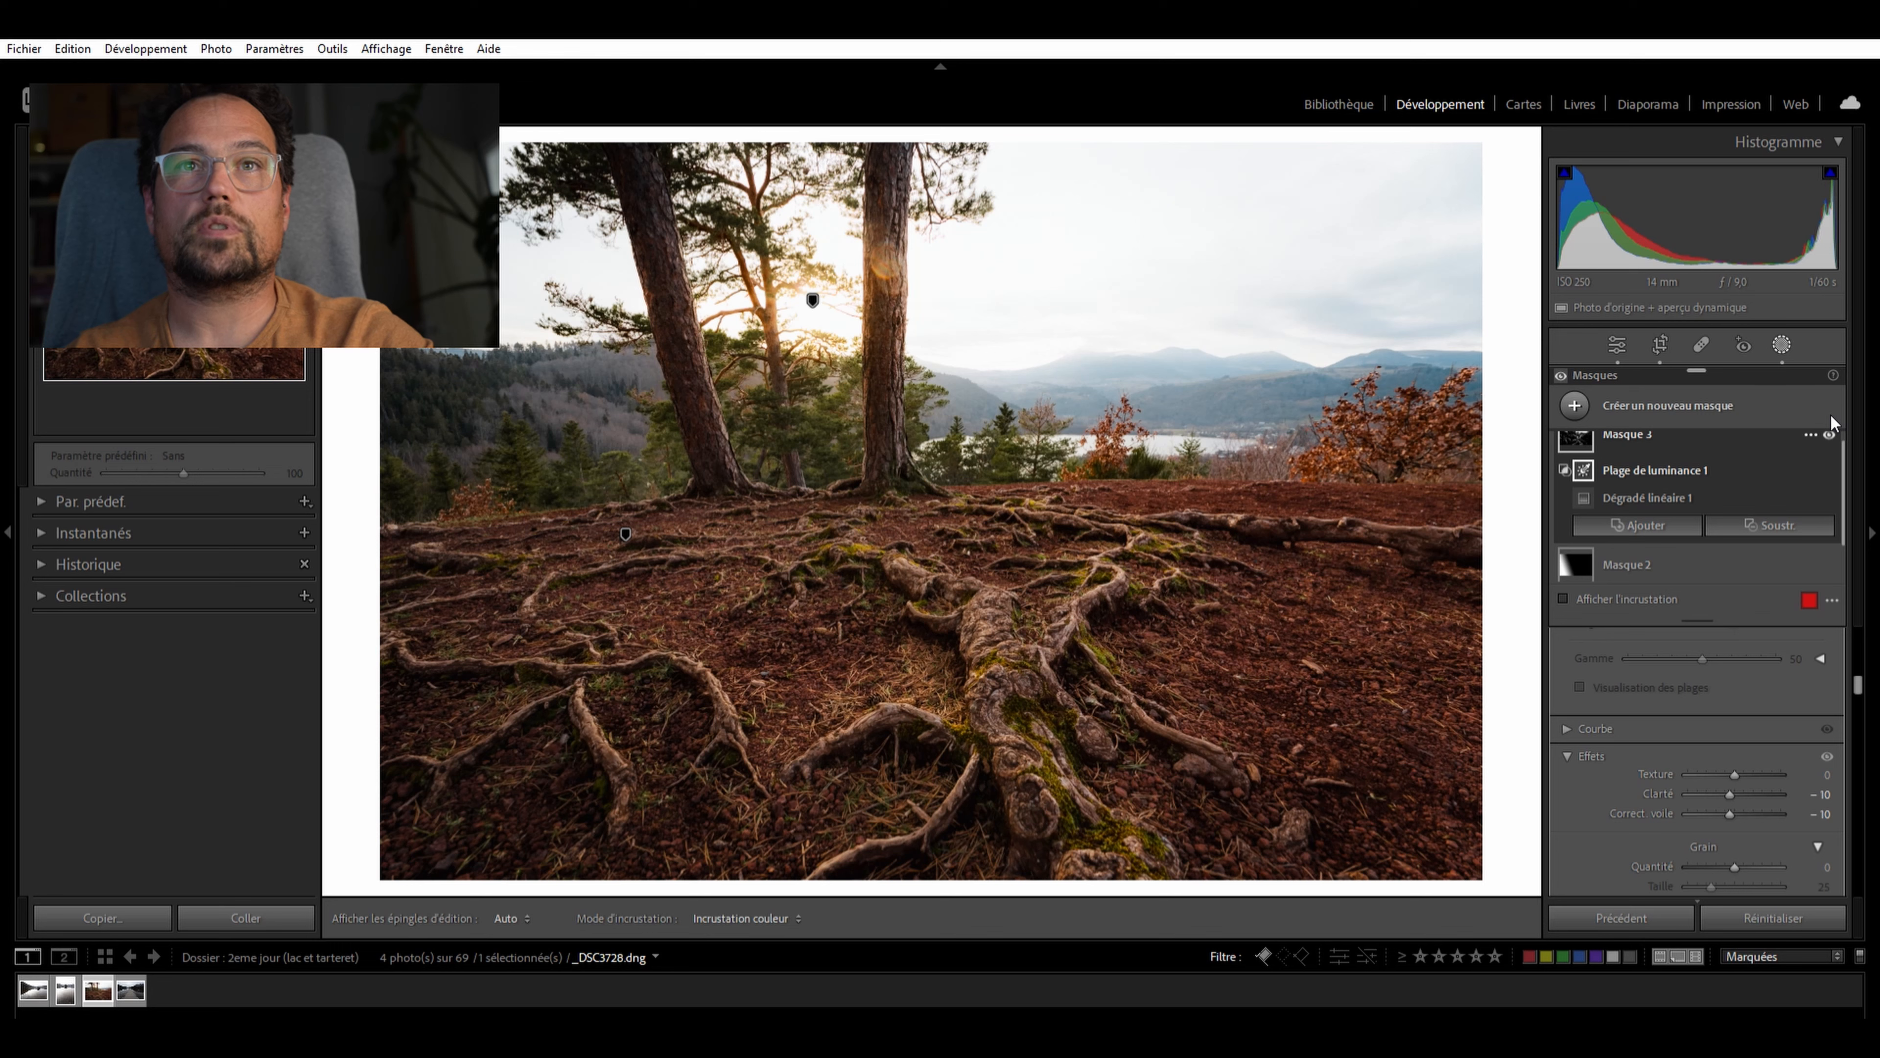
Raise the luminance mask's exposure (Exposition) to 0.20
scroll(1783, 750, up, 3)
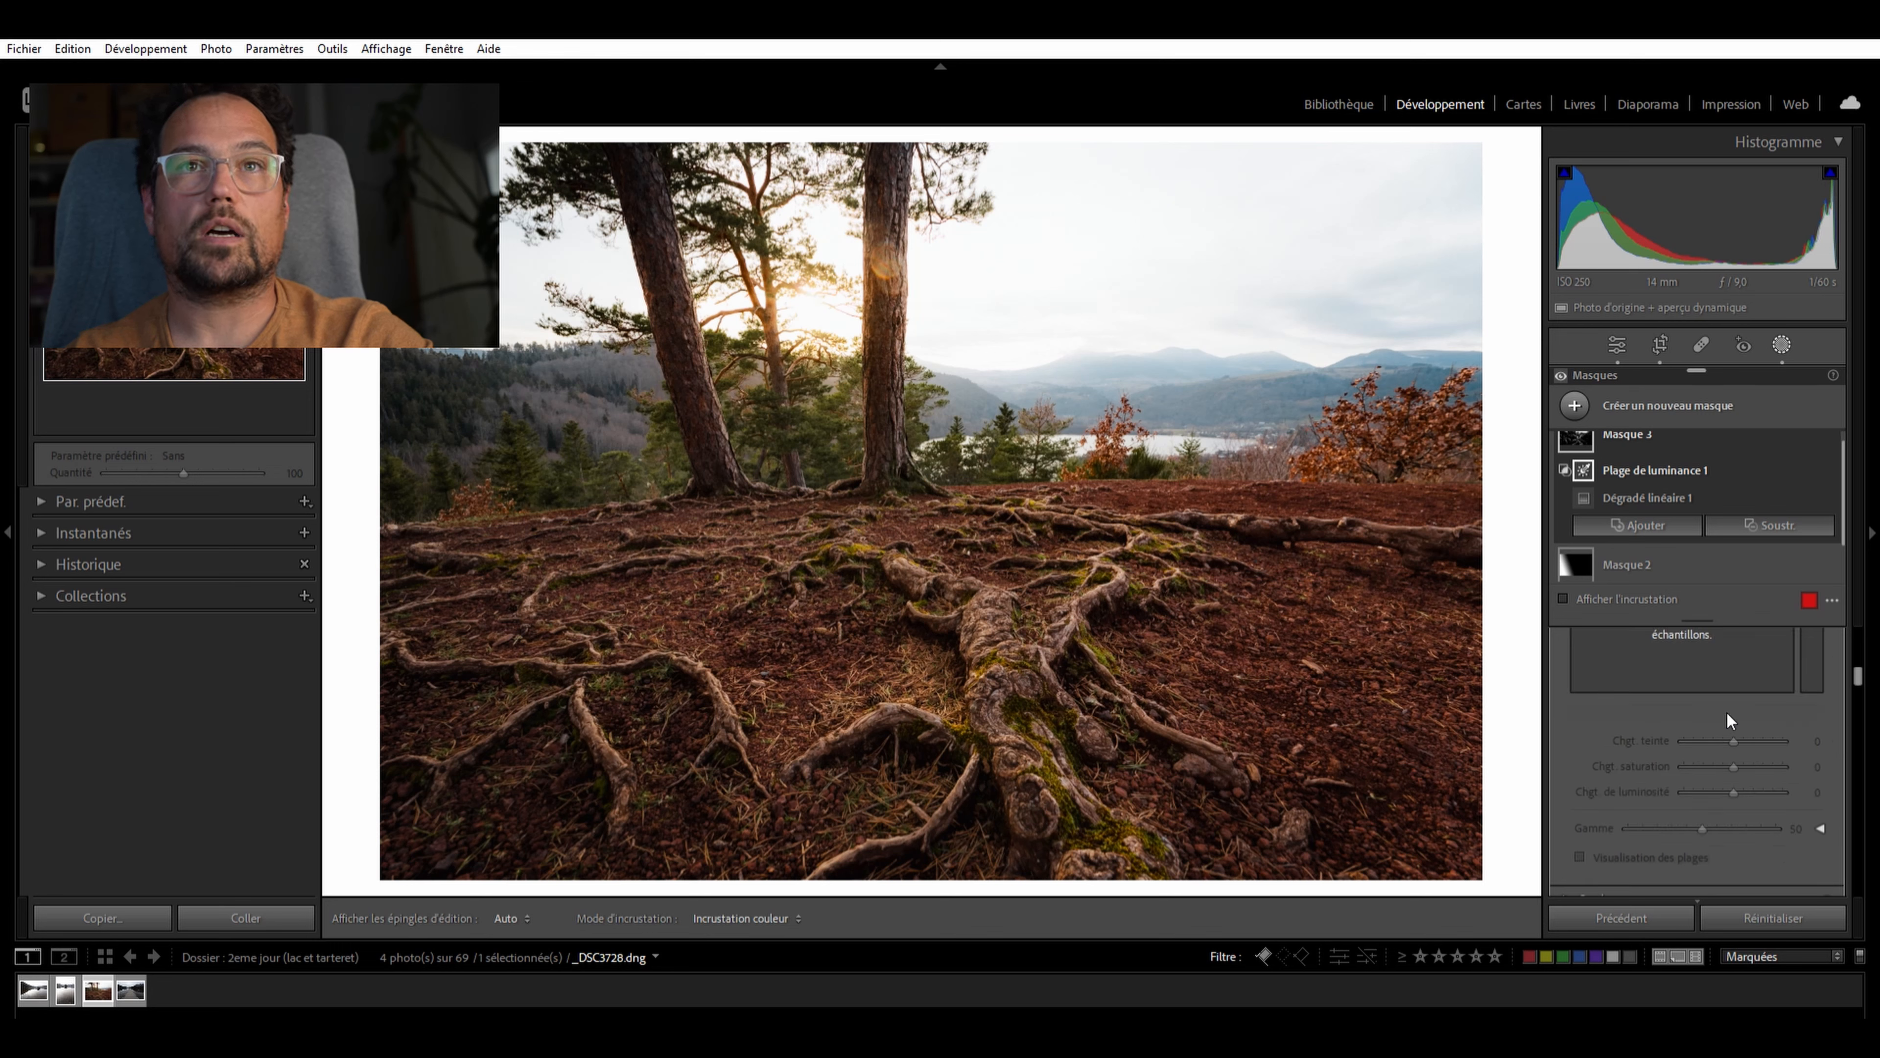
scroll(1728, 696, down, 3)
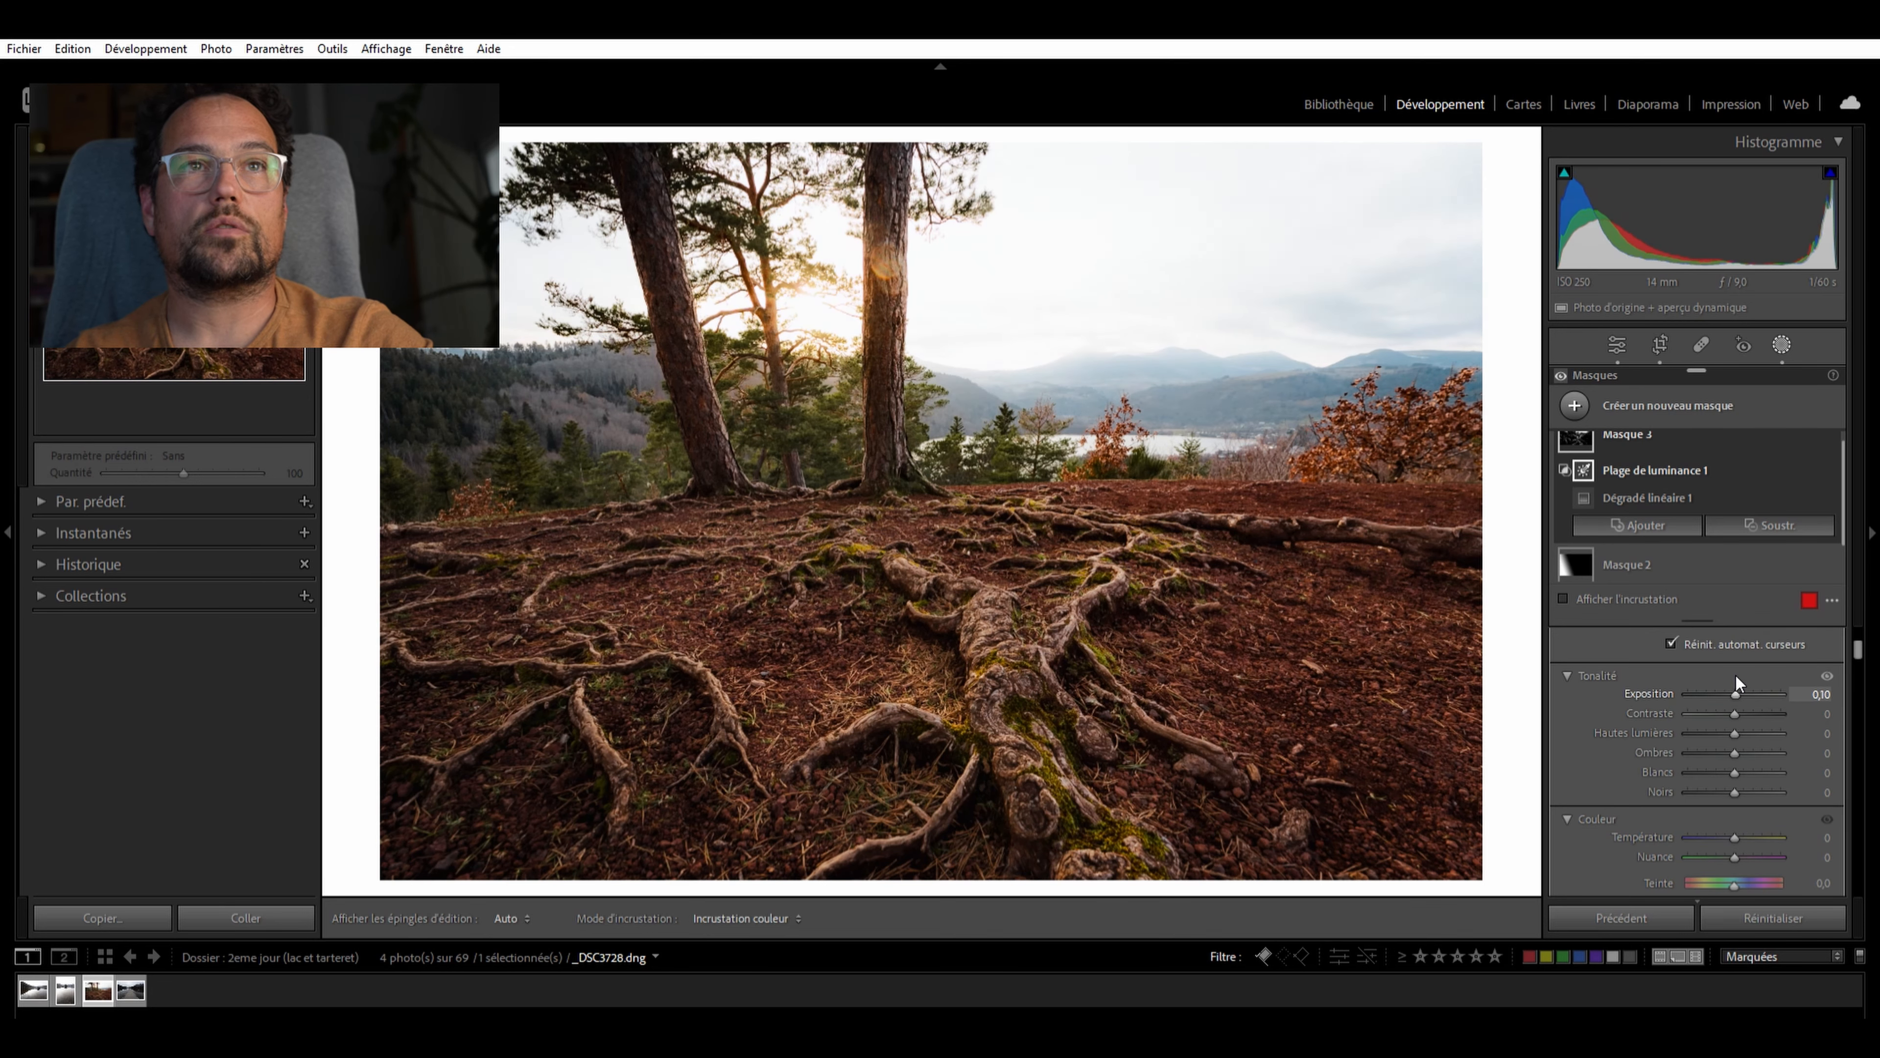
key(Up)
key(Up)
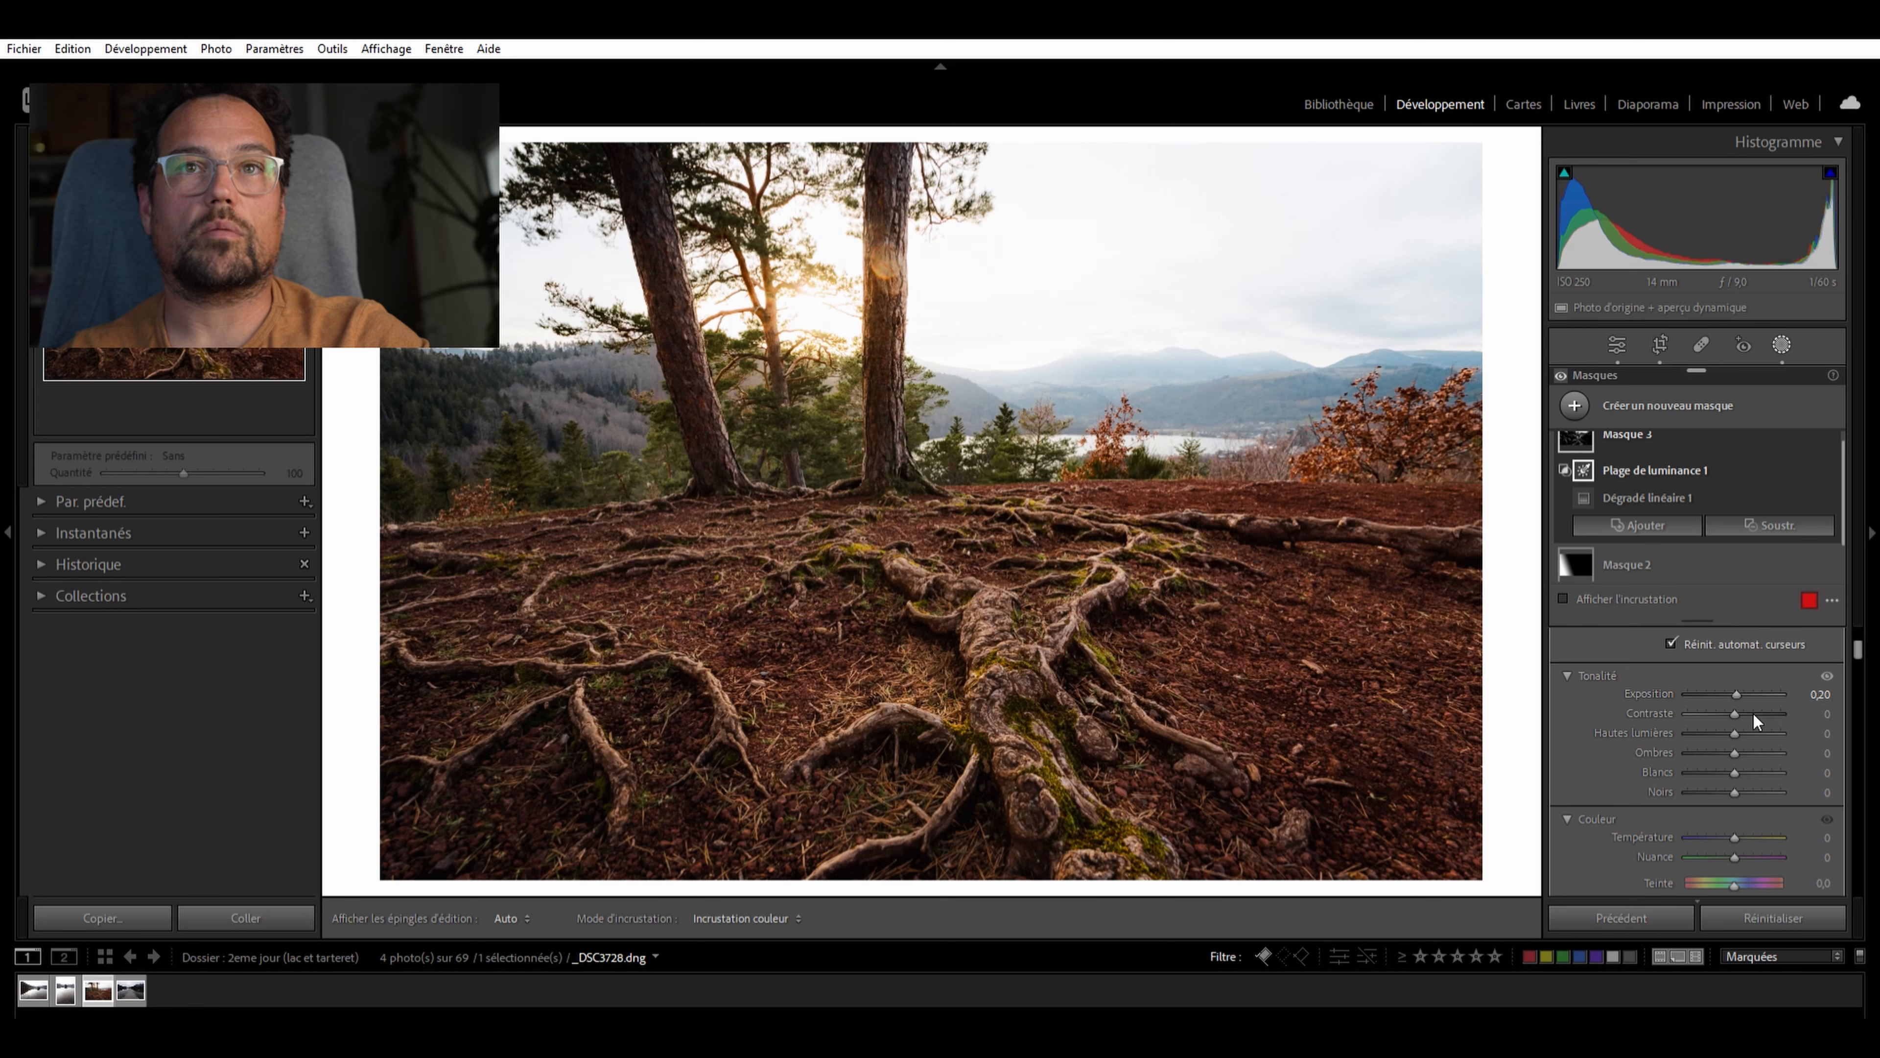
Brighten the whites (Blancs) of the luminance mask to 5
scroll(1699, 736, down, 3)
scroll(1699, 737, up, 3)
drag(1735, 767, 1745, 767)
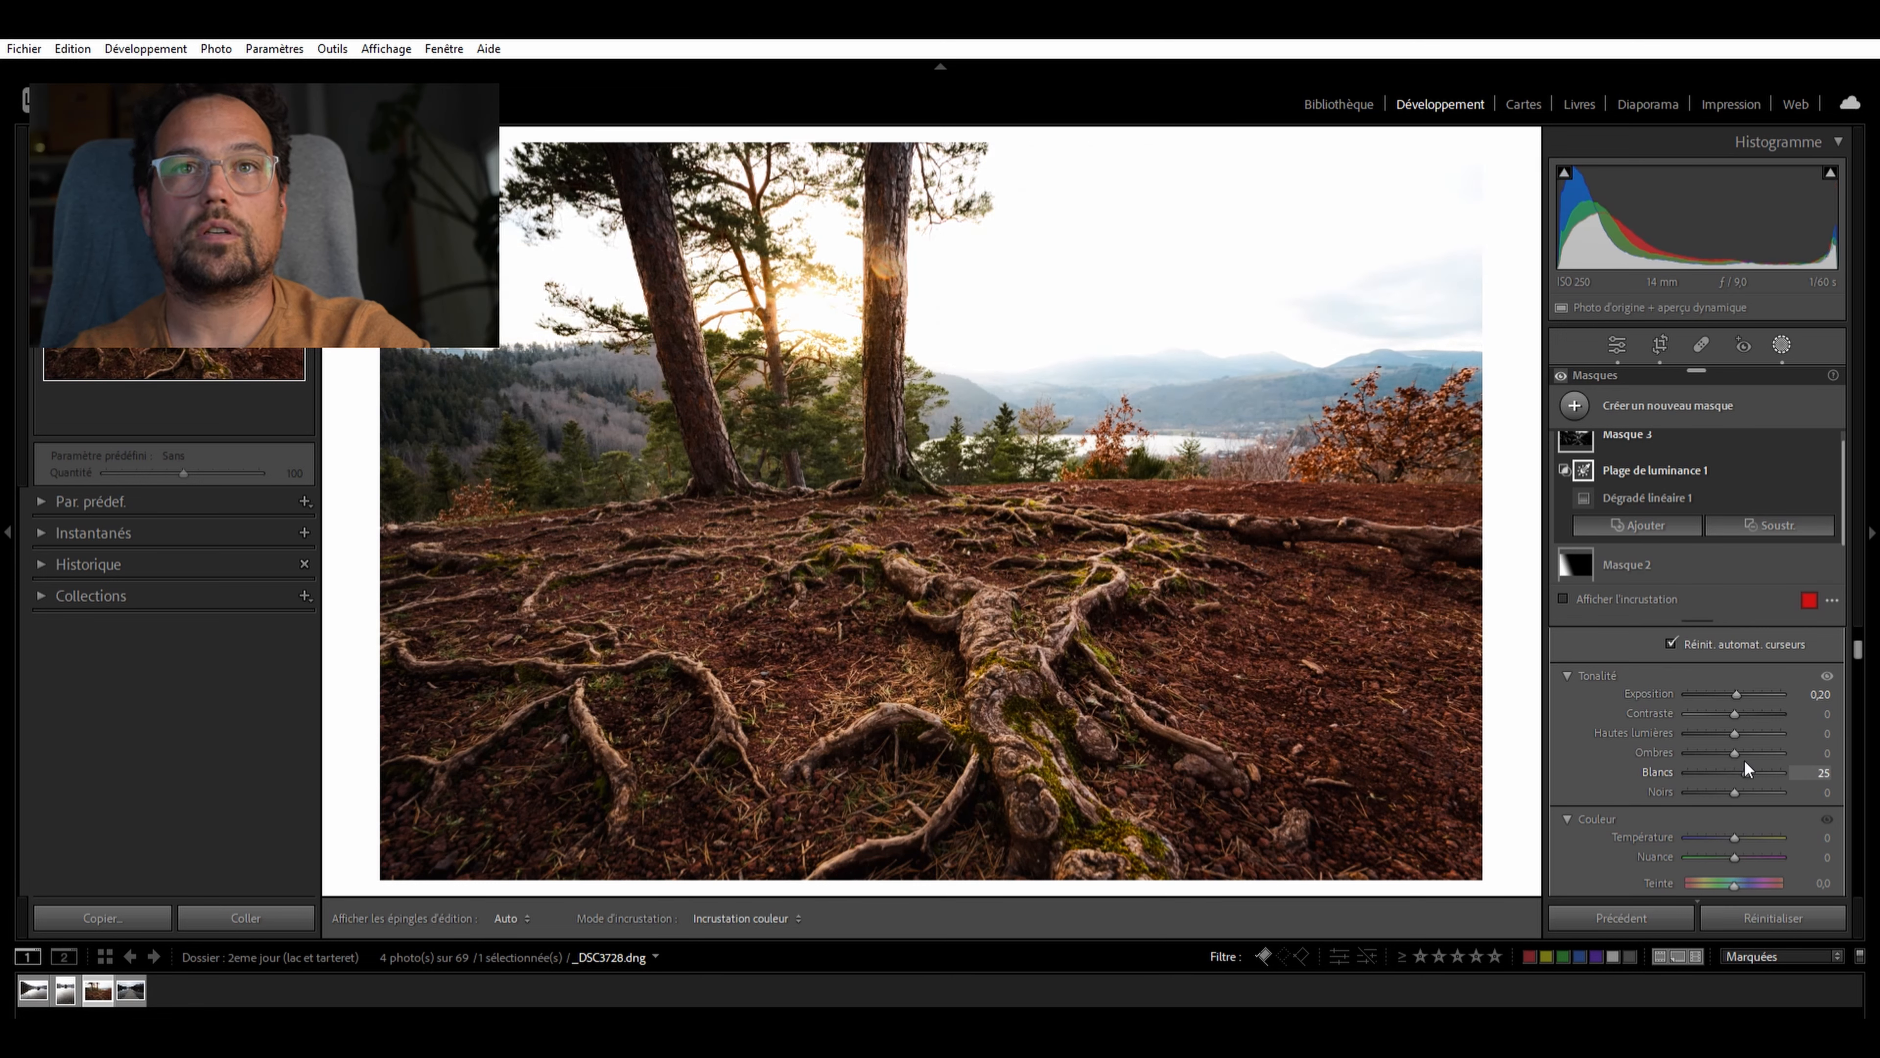
double_click(1742, 755)
drag(1737, 754, 1735, 754)
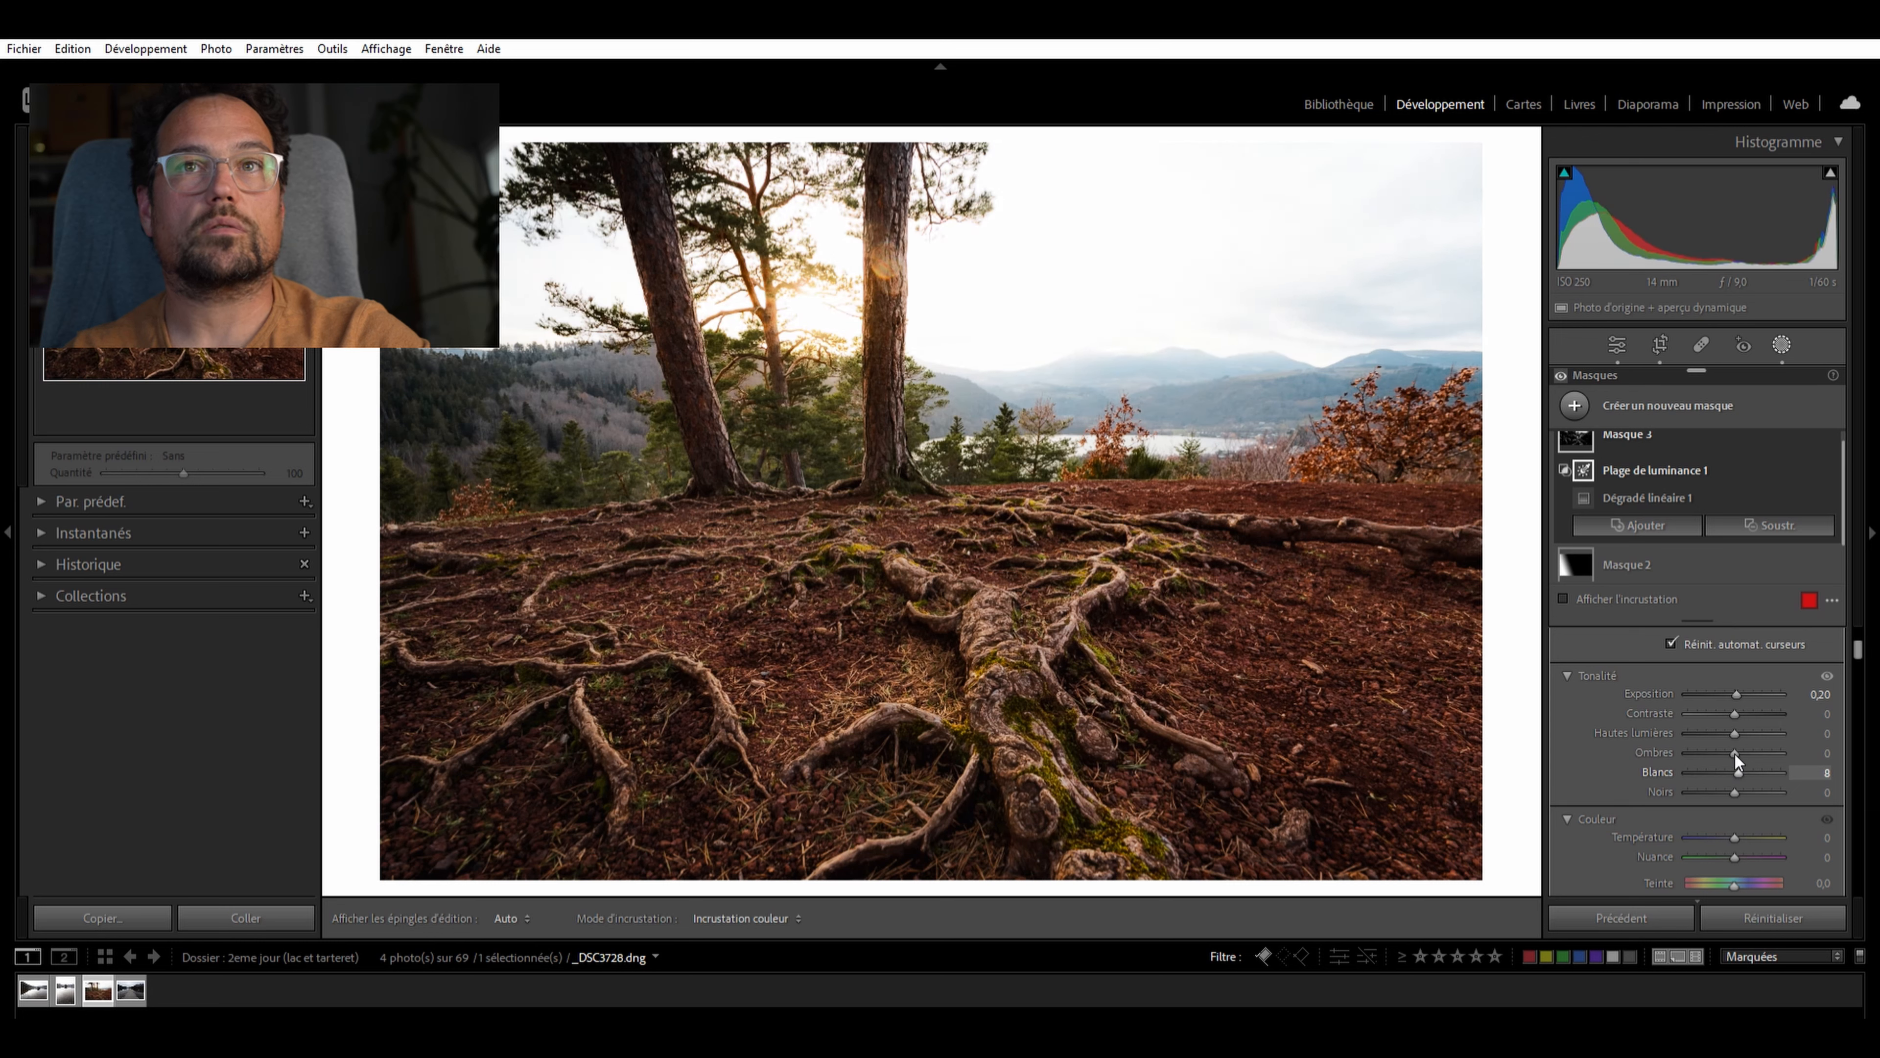
drag(1735, 755, 1734, 755)
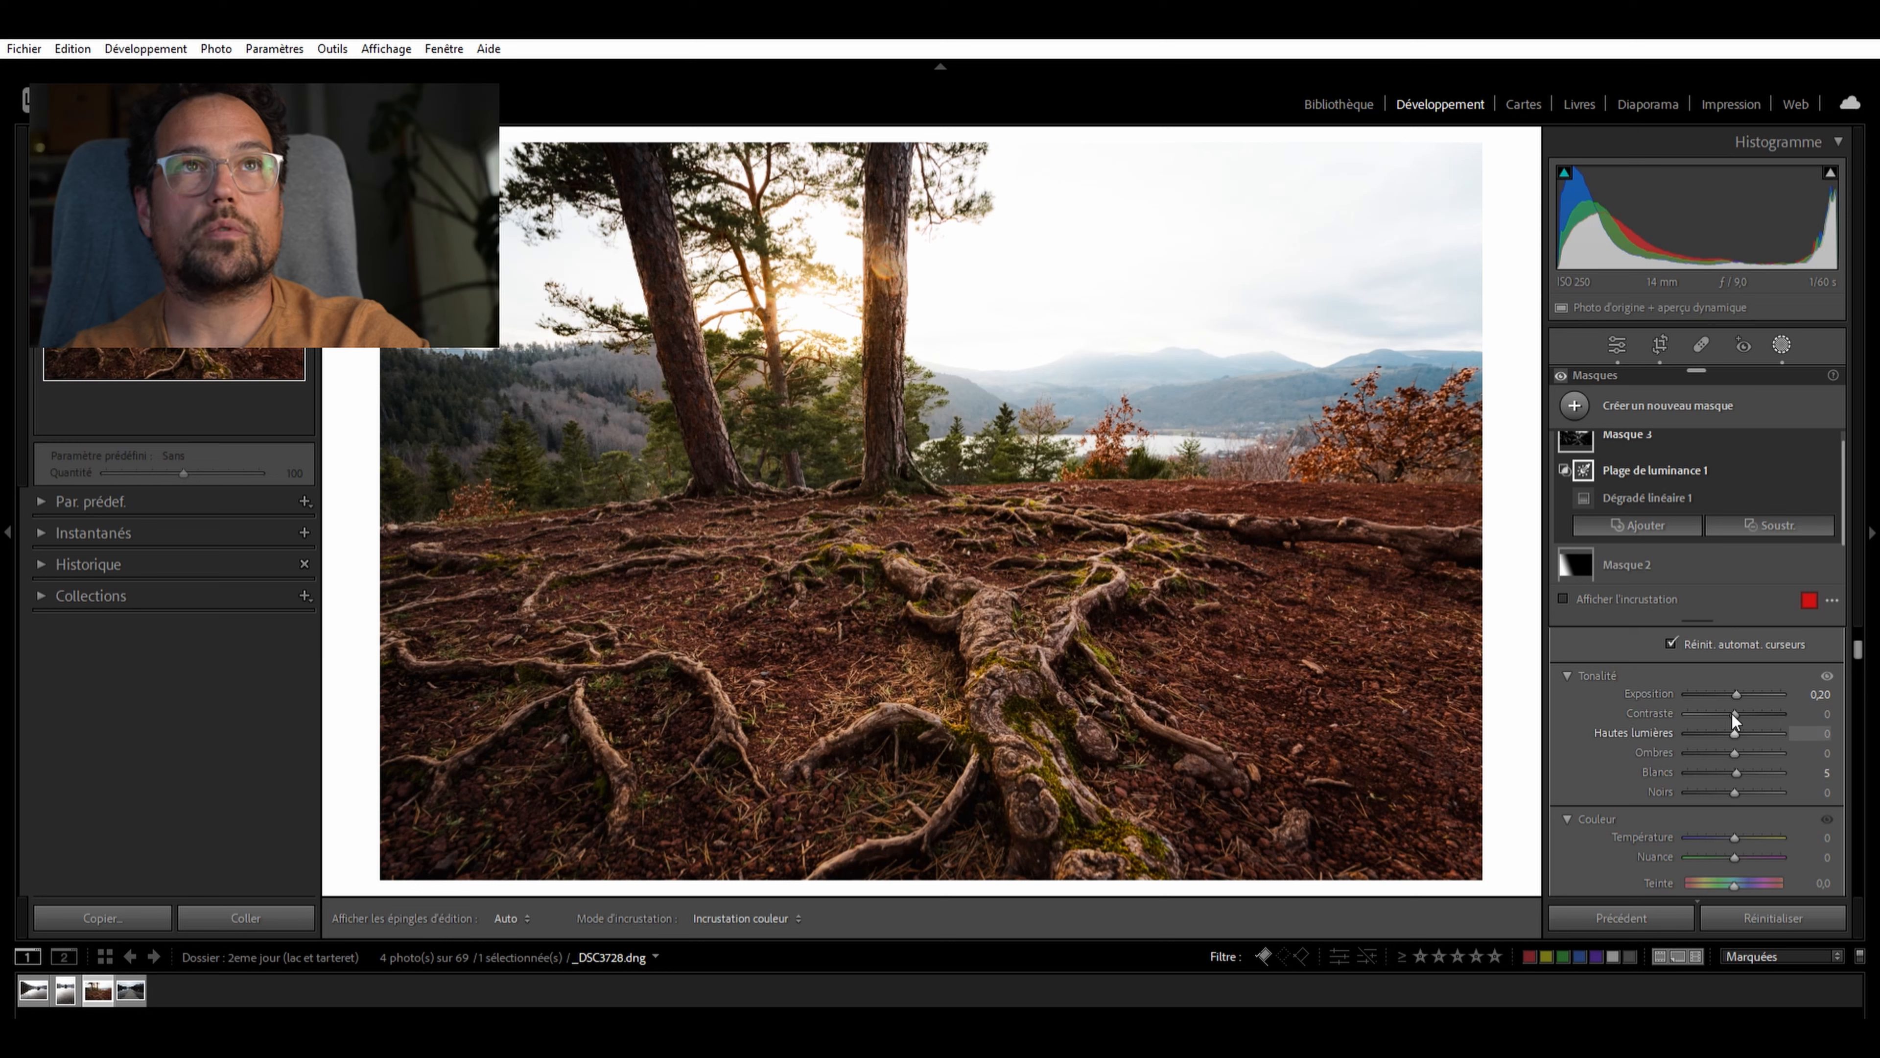
Lower the luminance mask's highlights (Hautes lumières) to -19, checking the sky for clipped highlights
drag(1731, 713, 1728, 713)
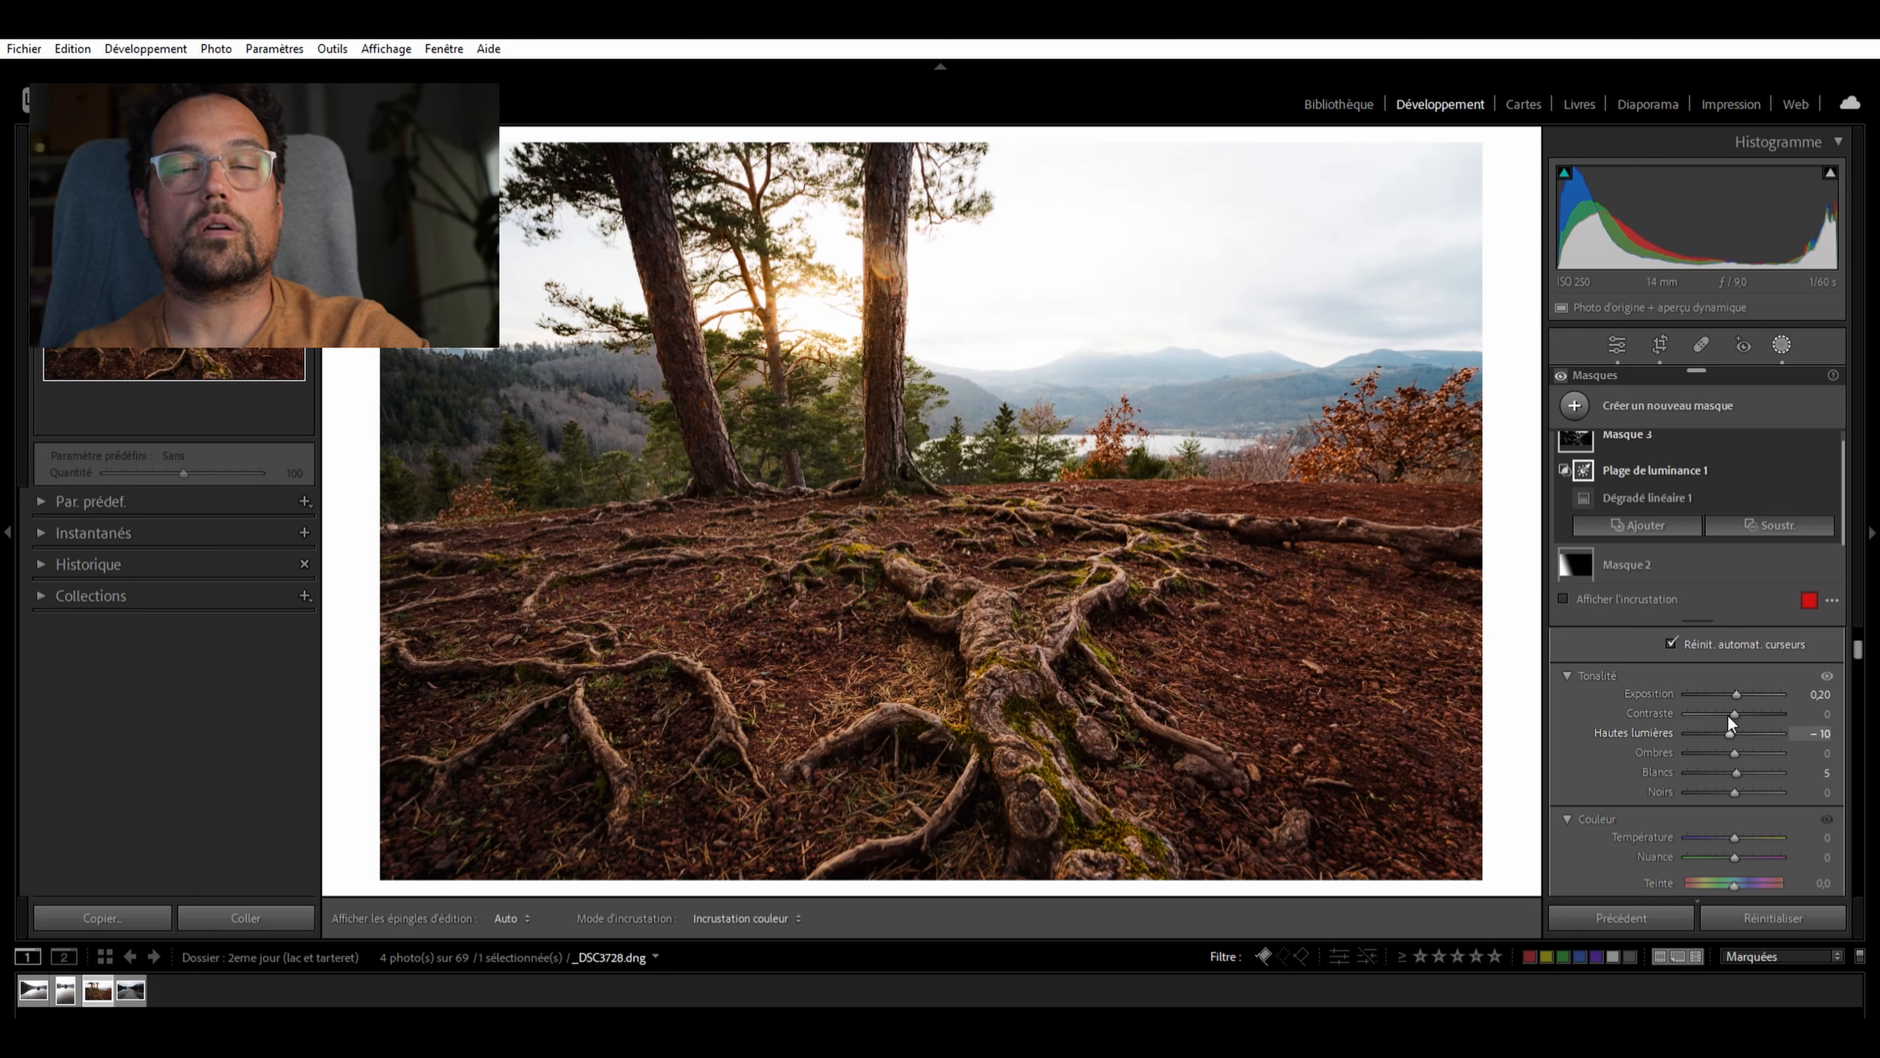
double_click(1731, 713)
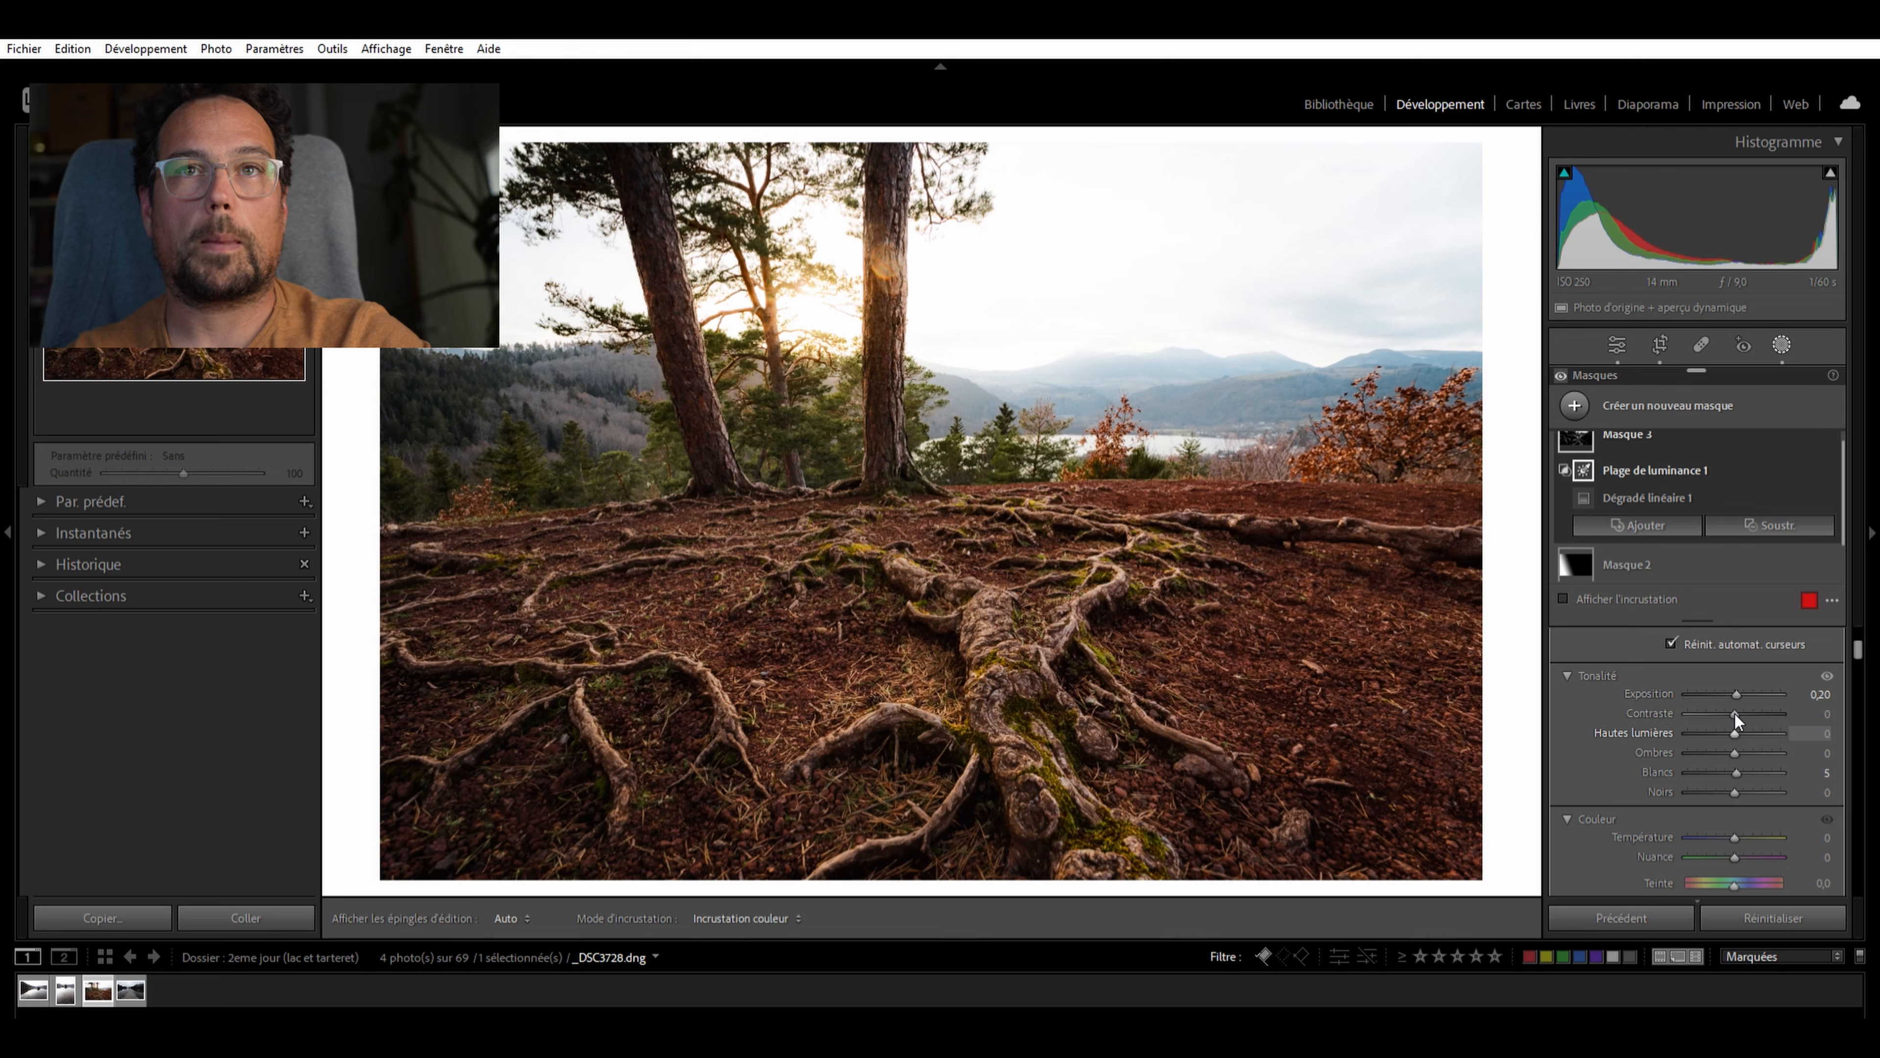
drag(1730, 713, 1732, 717)
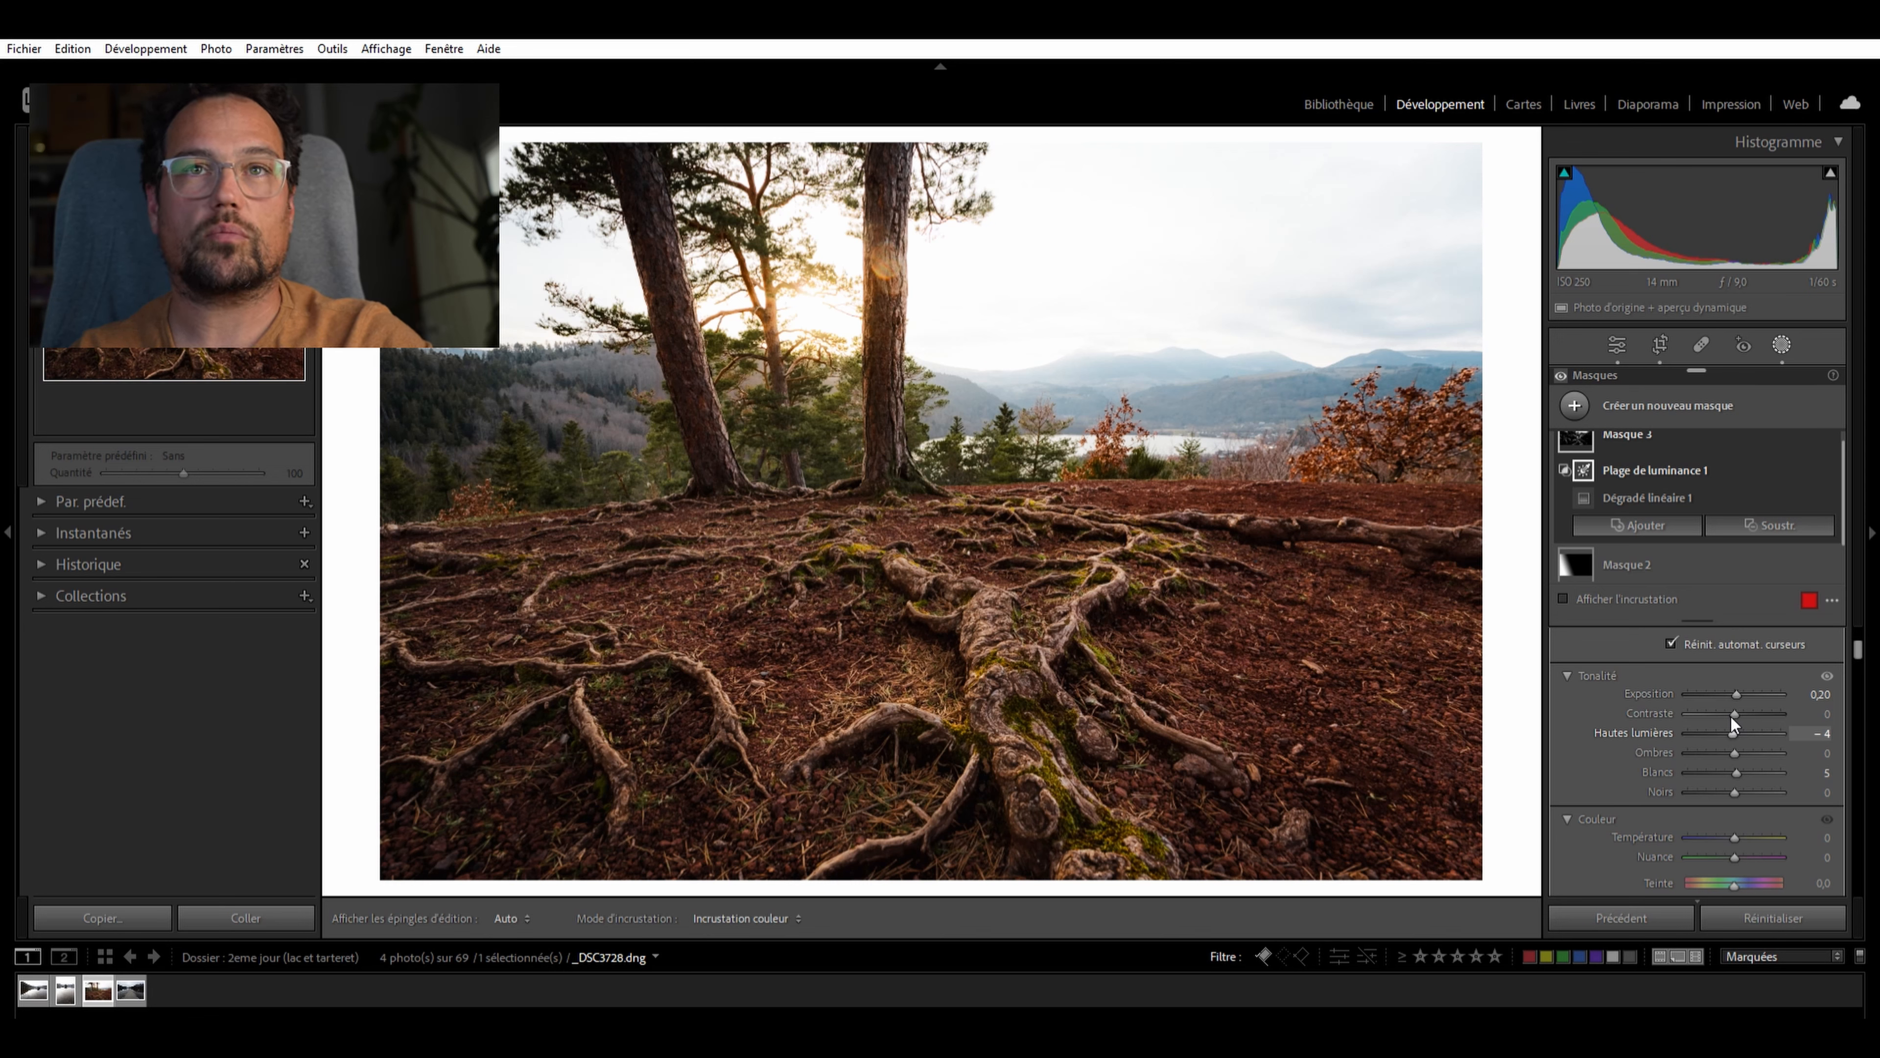
drag(1731, 717, 1727, 717)
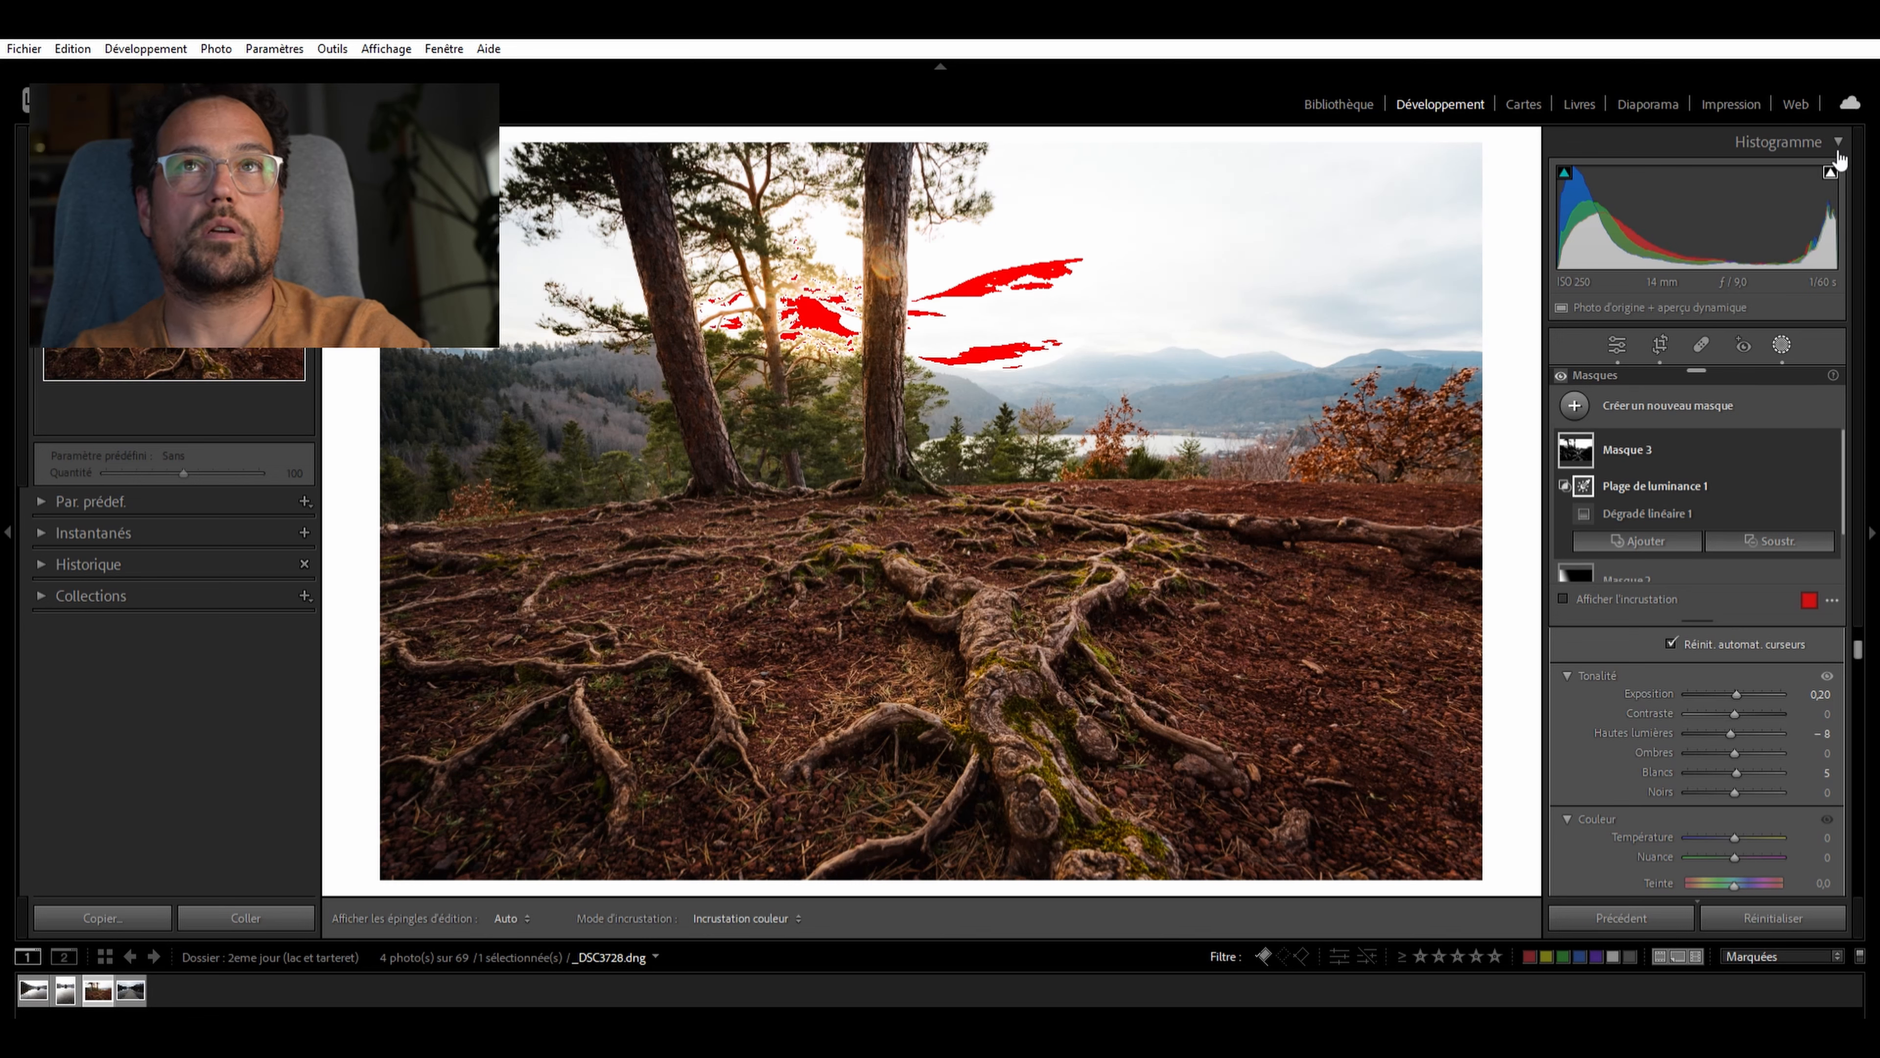
mouse_move(1837, 167)
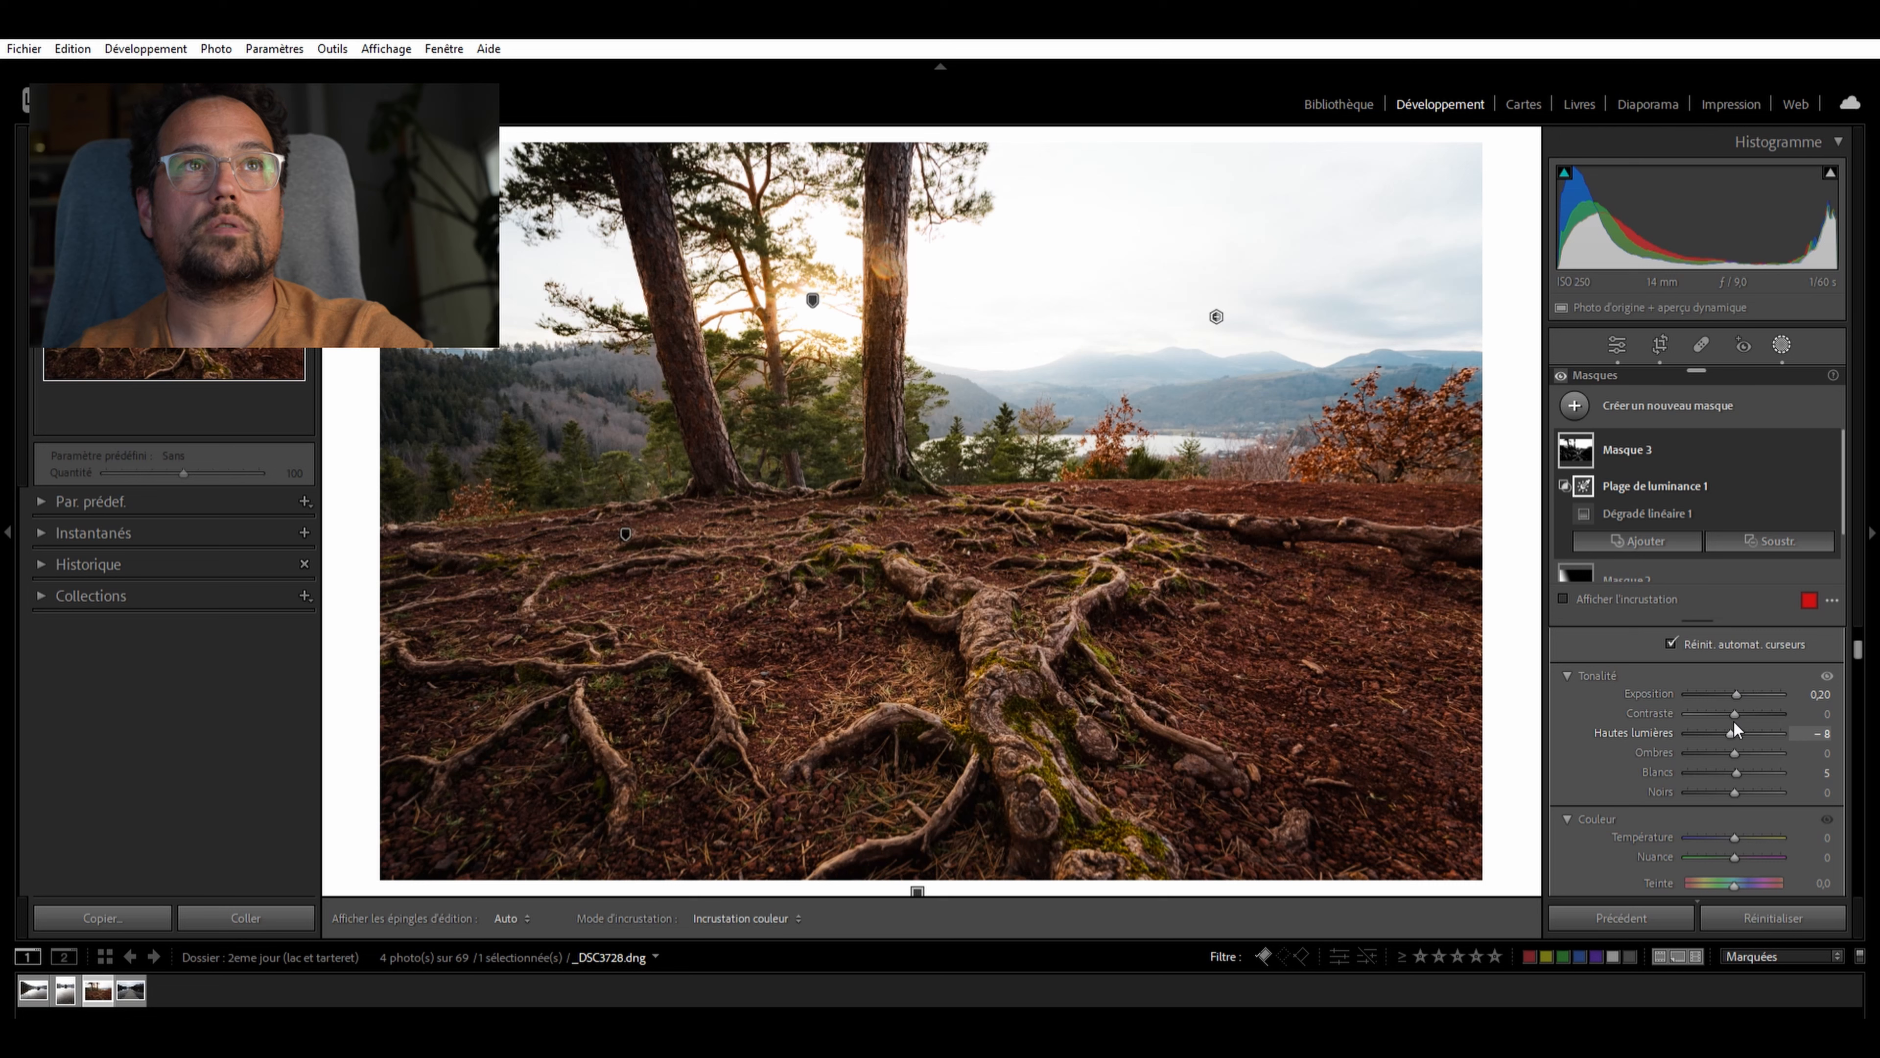
drag(1734, 716, 1723, 711)
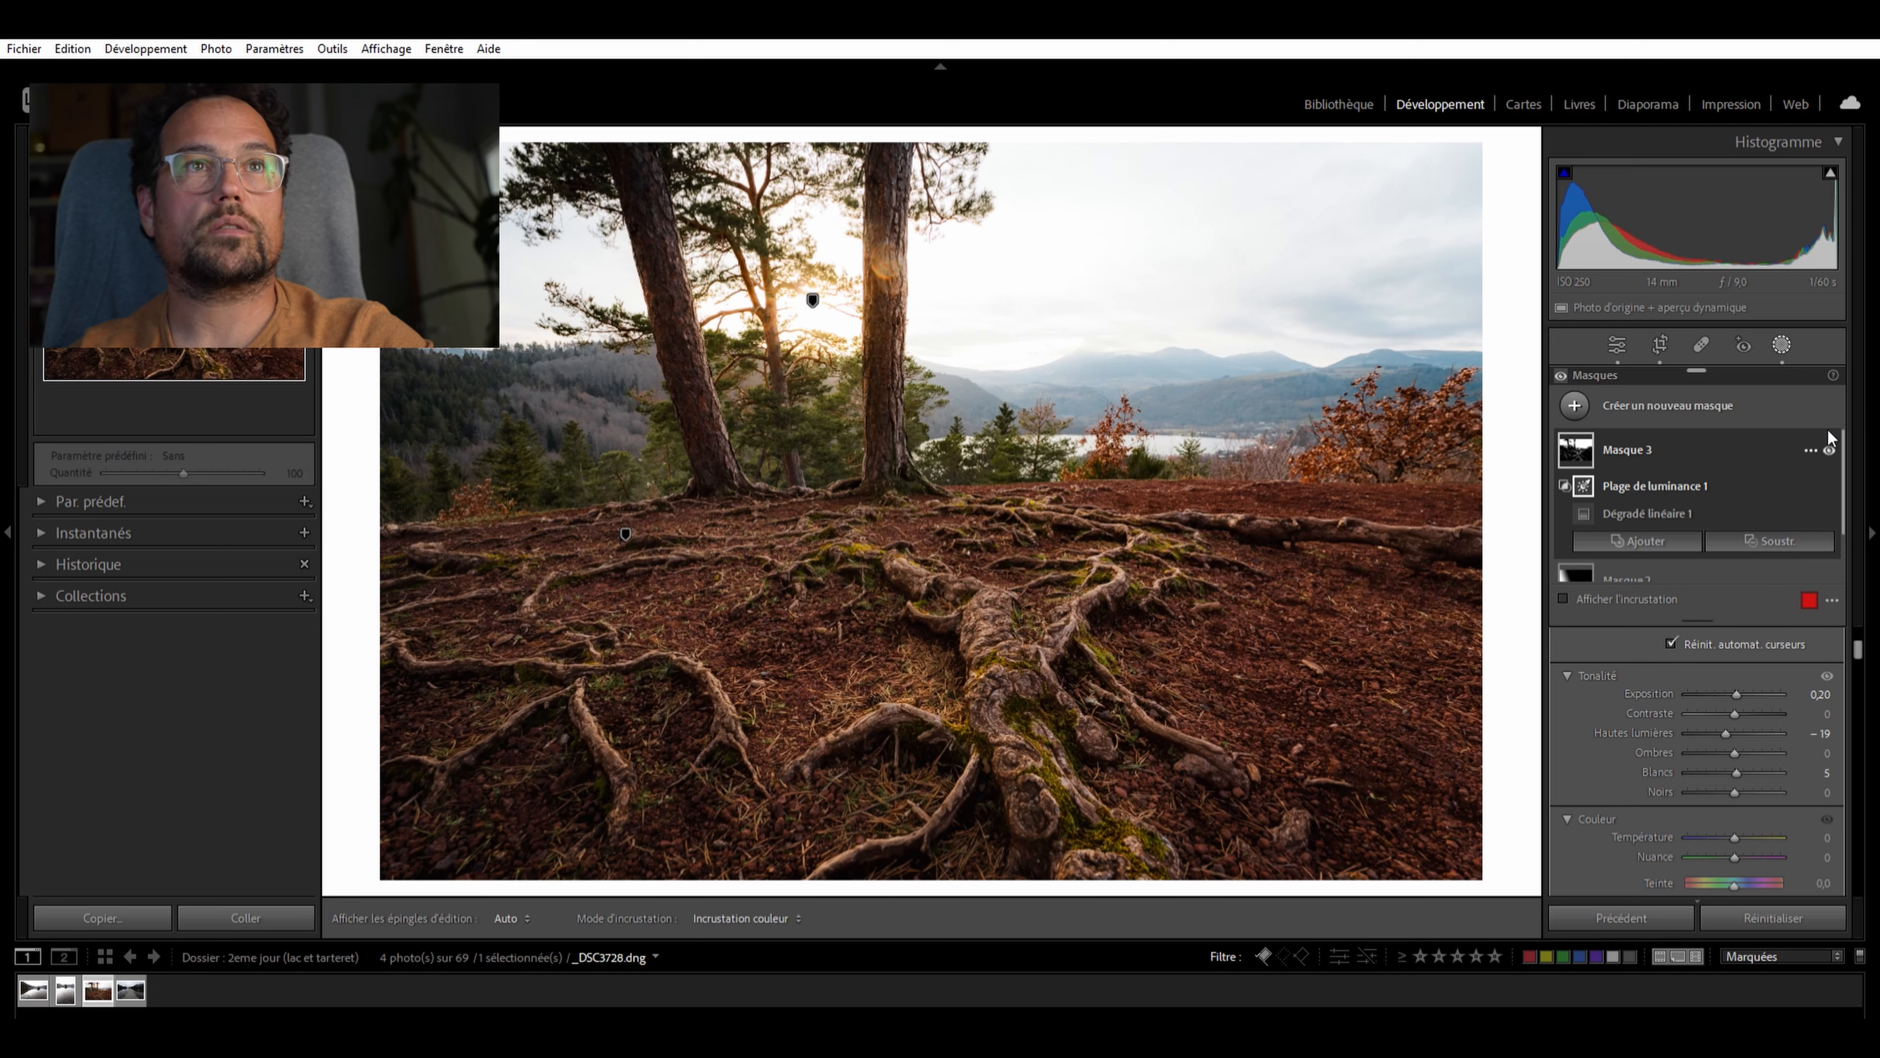
Warm the luminance mask by setting its temperature (Température) to 8, comparing it with the neutral setting
drag(1734, 837, 1740, 822)
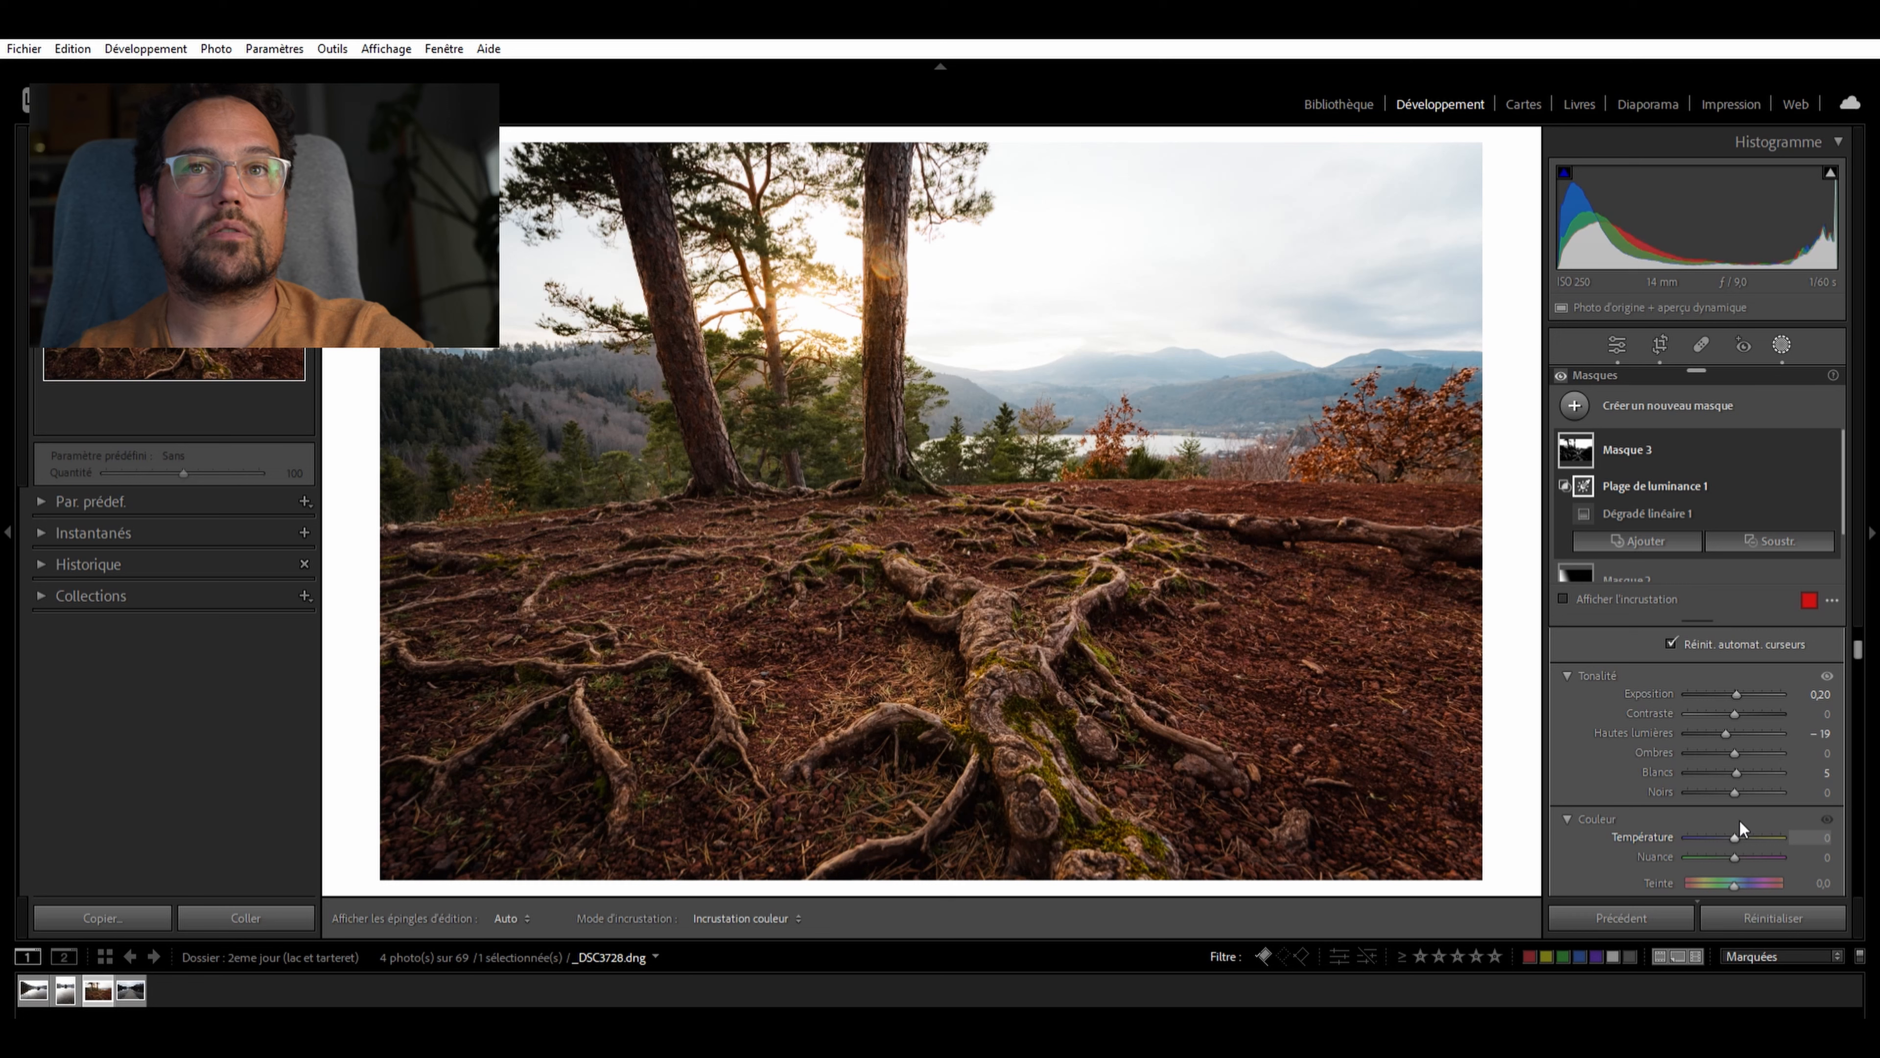
double_click(1738, 820)
drag(1738, 821, 1741, 821)
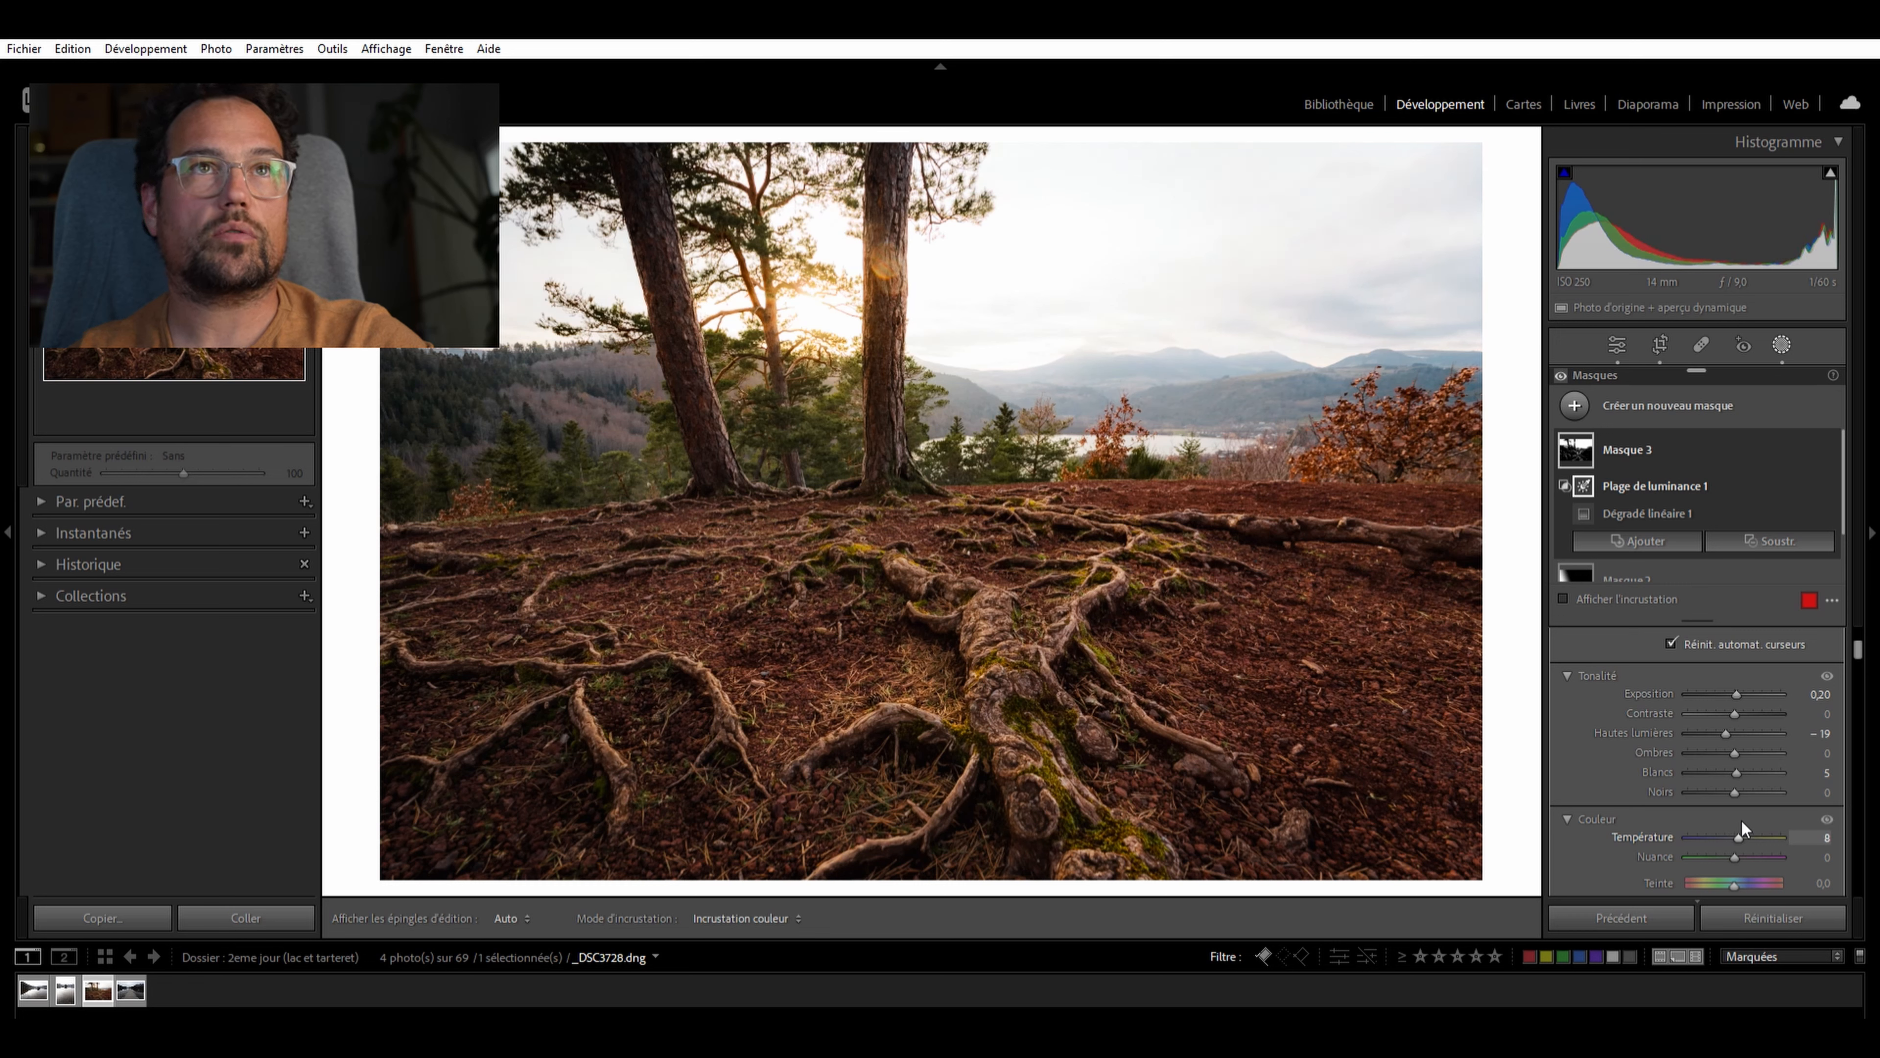
drag(1740, 823, 1740, 823)
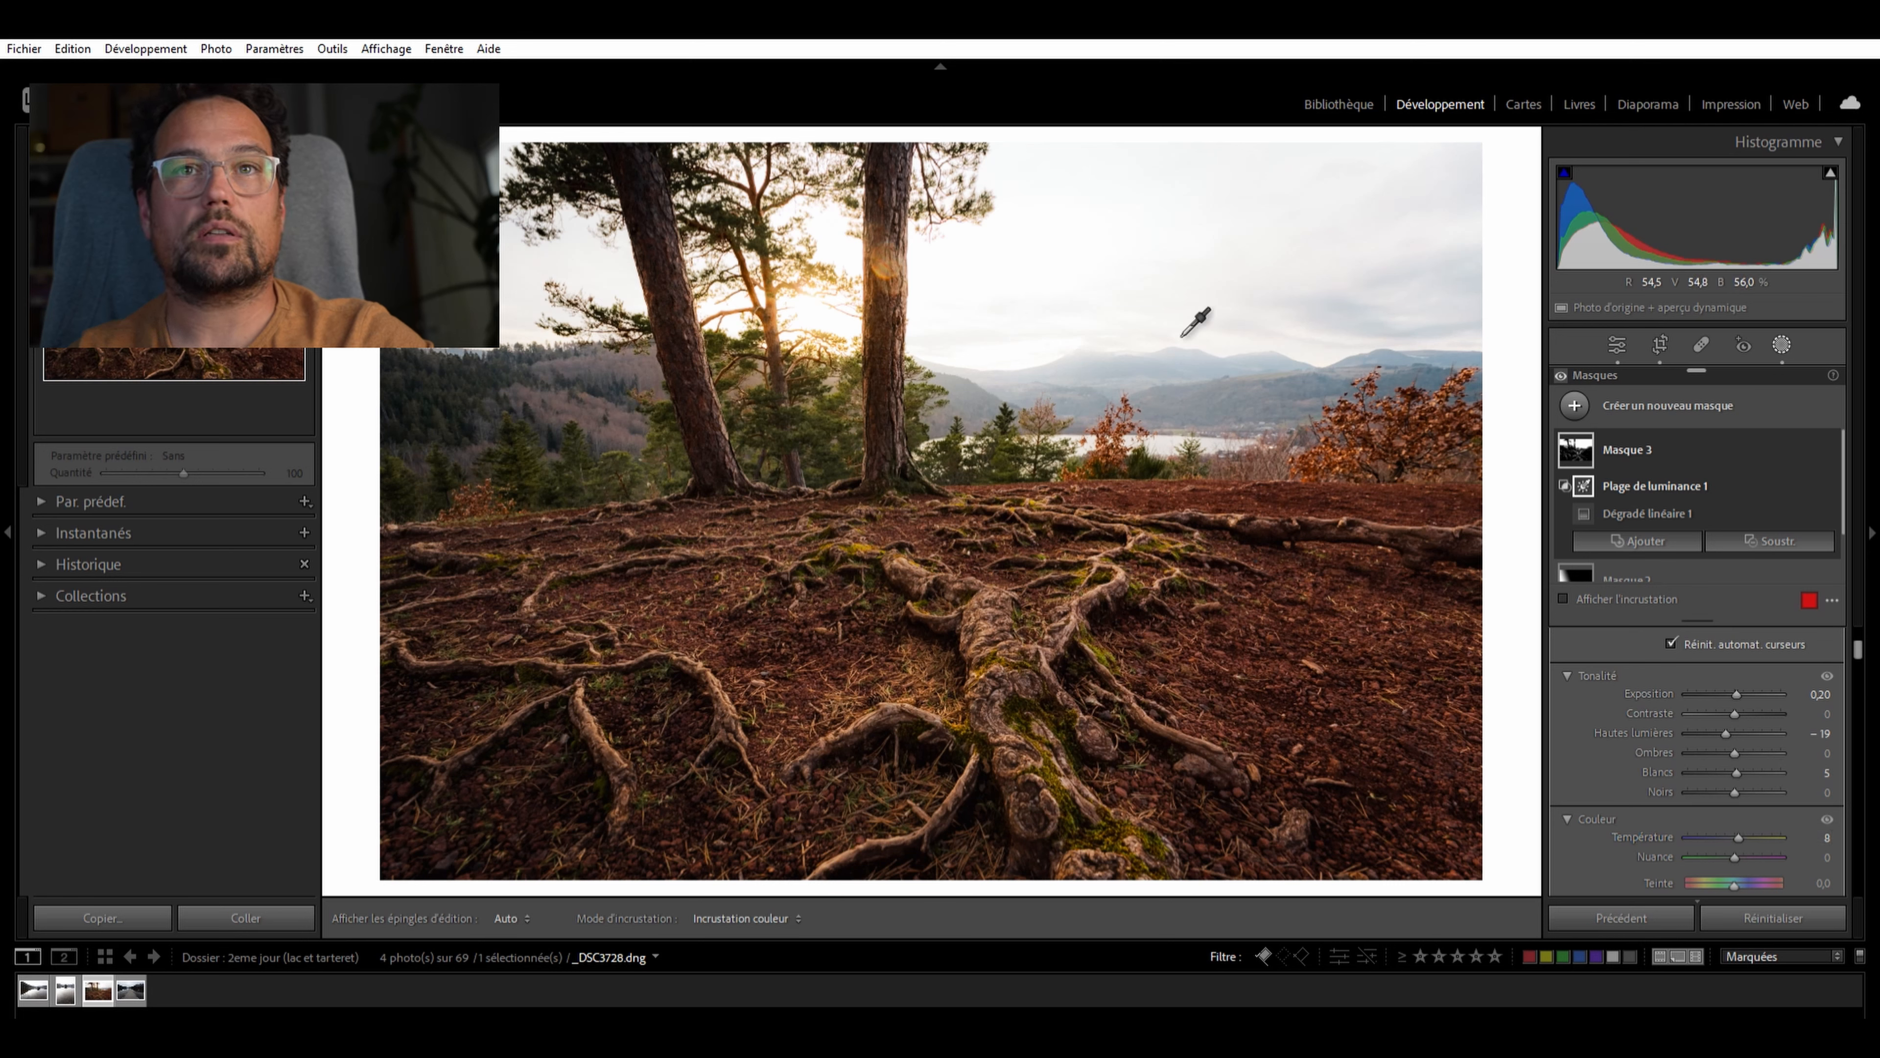
double_click(1739, 820)
drag(1733, 820, 1735, 819)
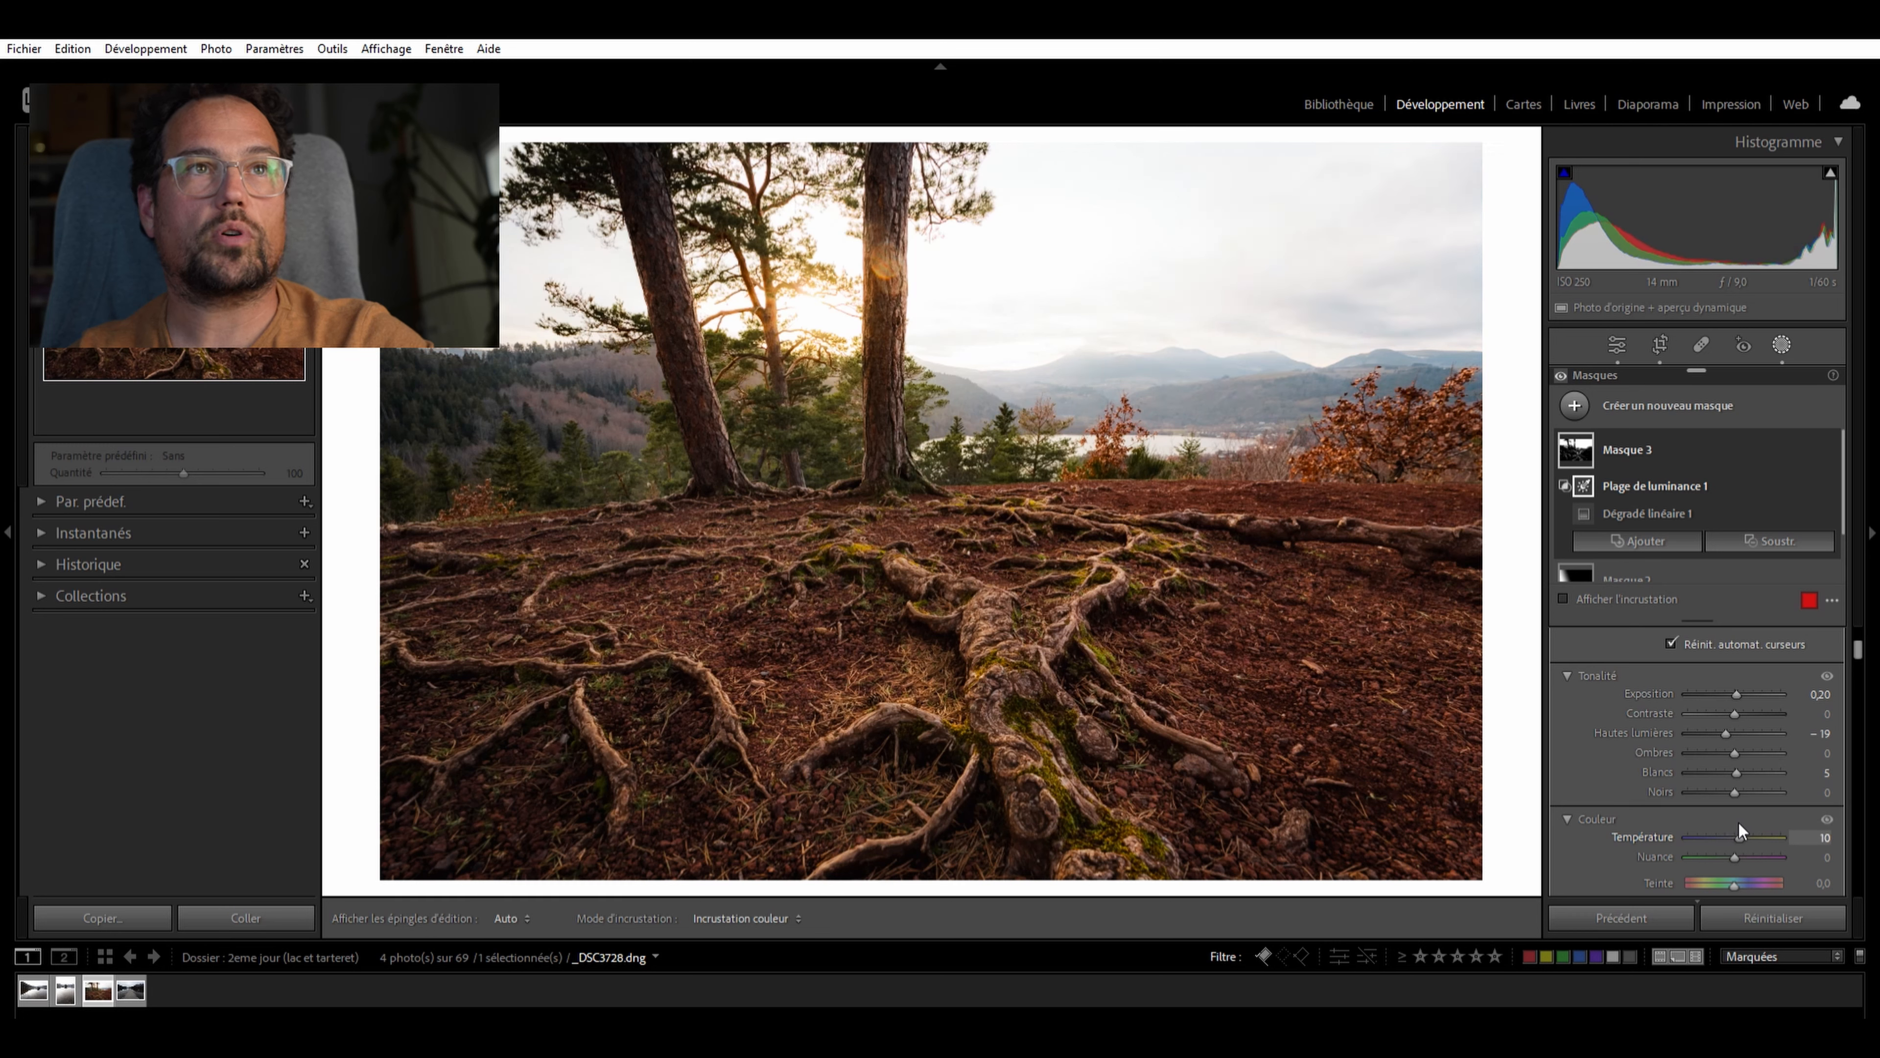
double_click(1740, 819)
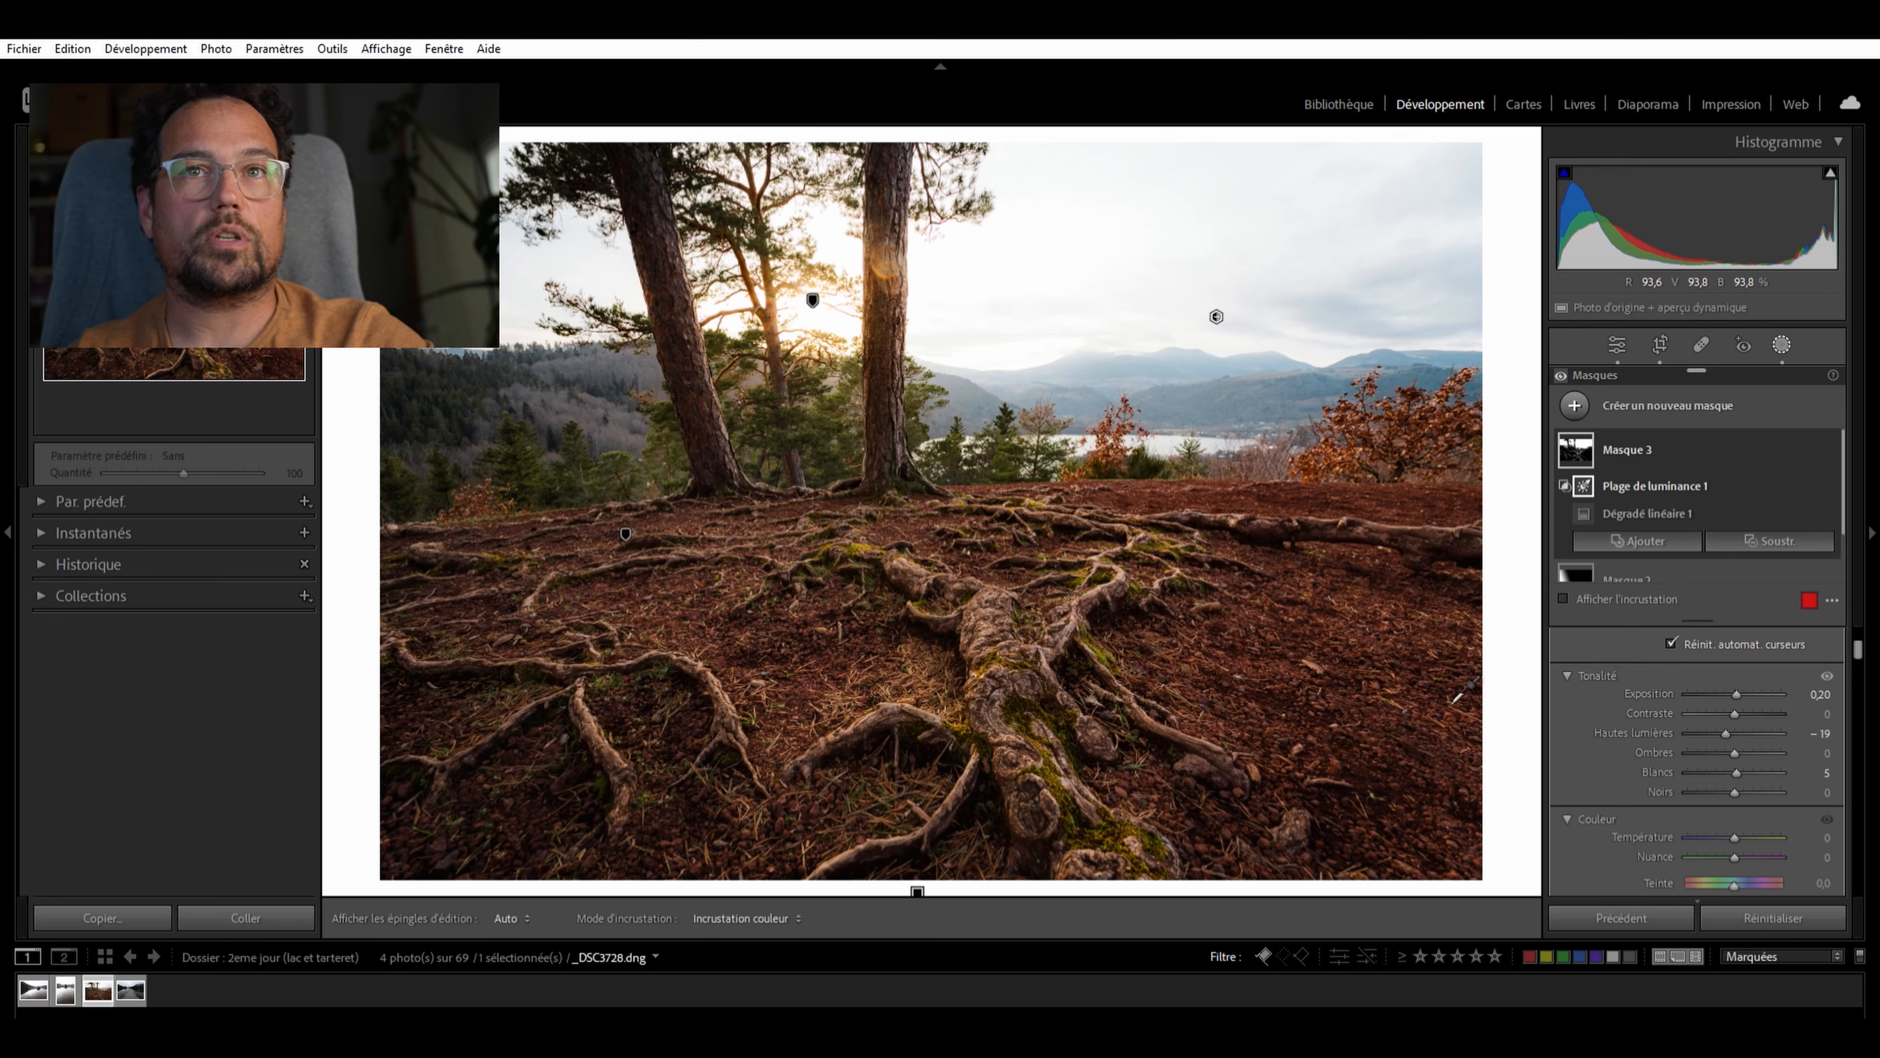
drag(1734, 823, 1737, 823)
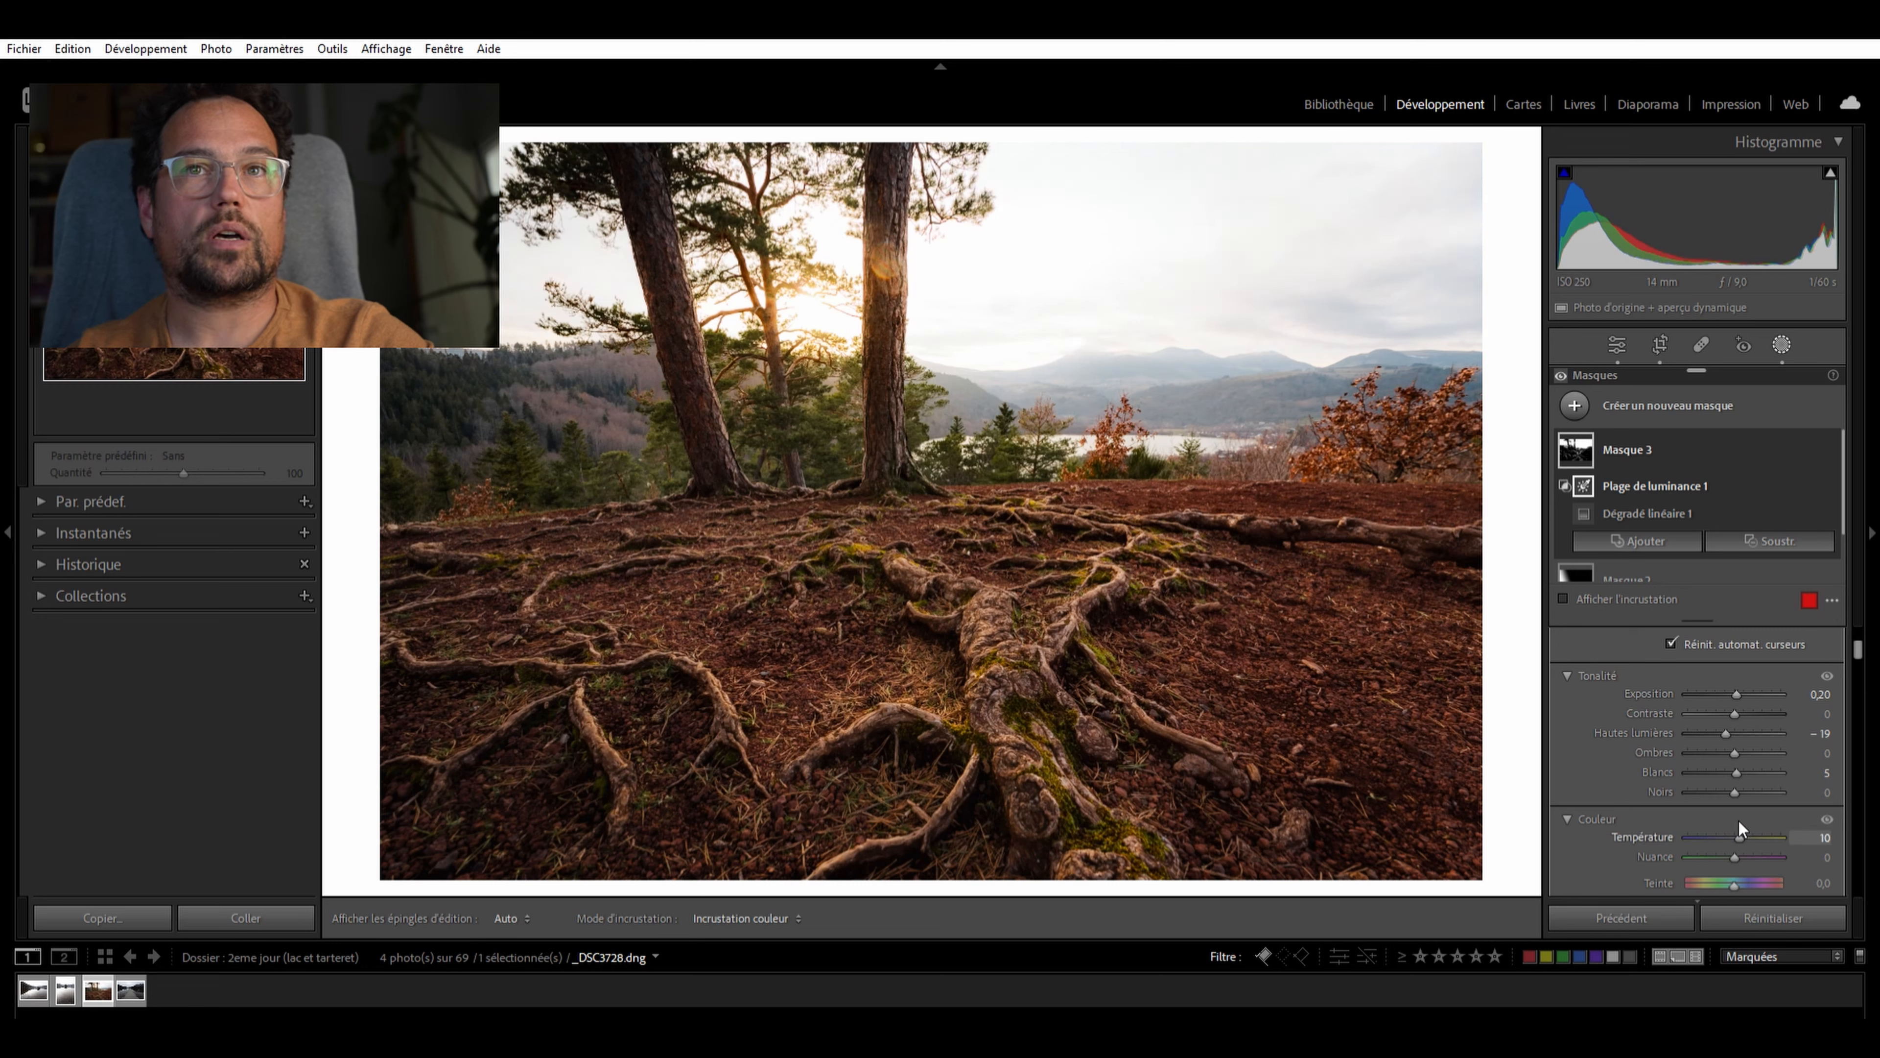
drag(1737, 819, 1739, 821)
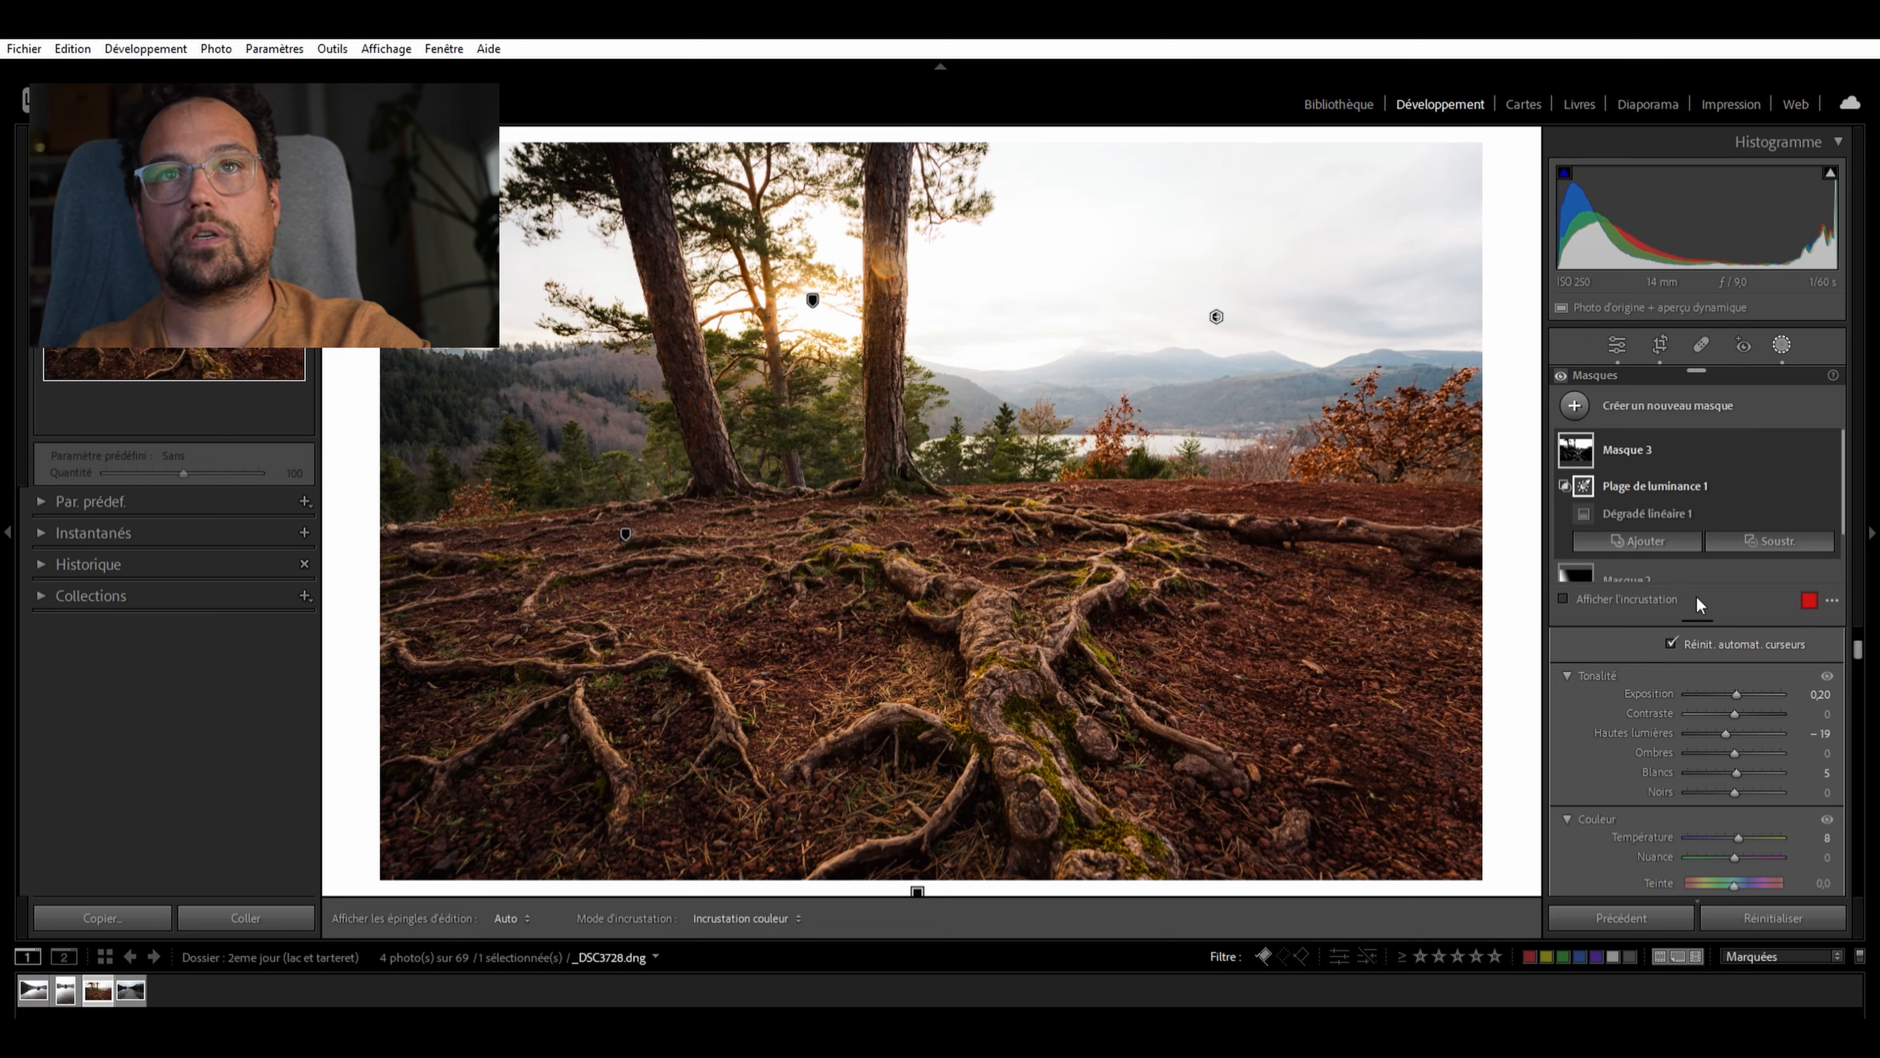
Widen the luminance mask's range (Plage de luminance) so its lower limits are 46/66, and return to the global settings
scroll(1749, 783, up, 3)
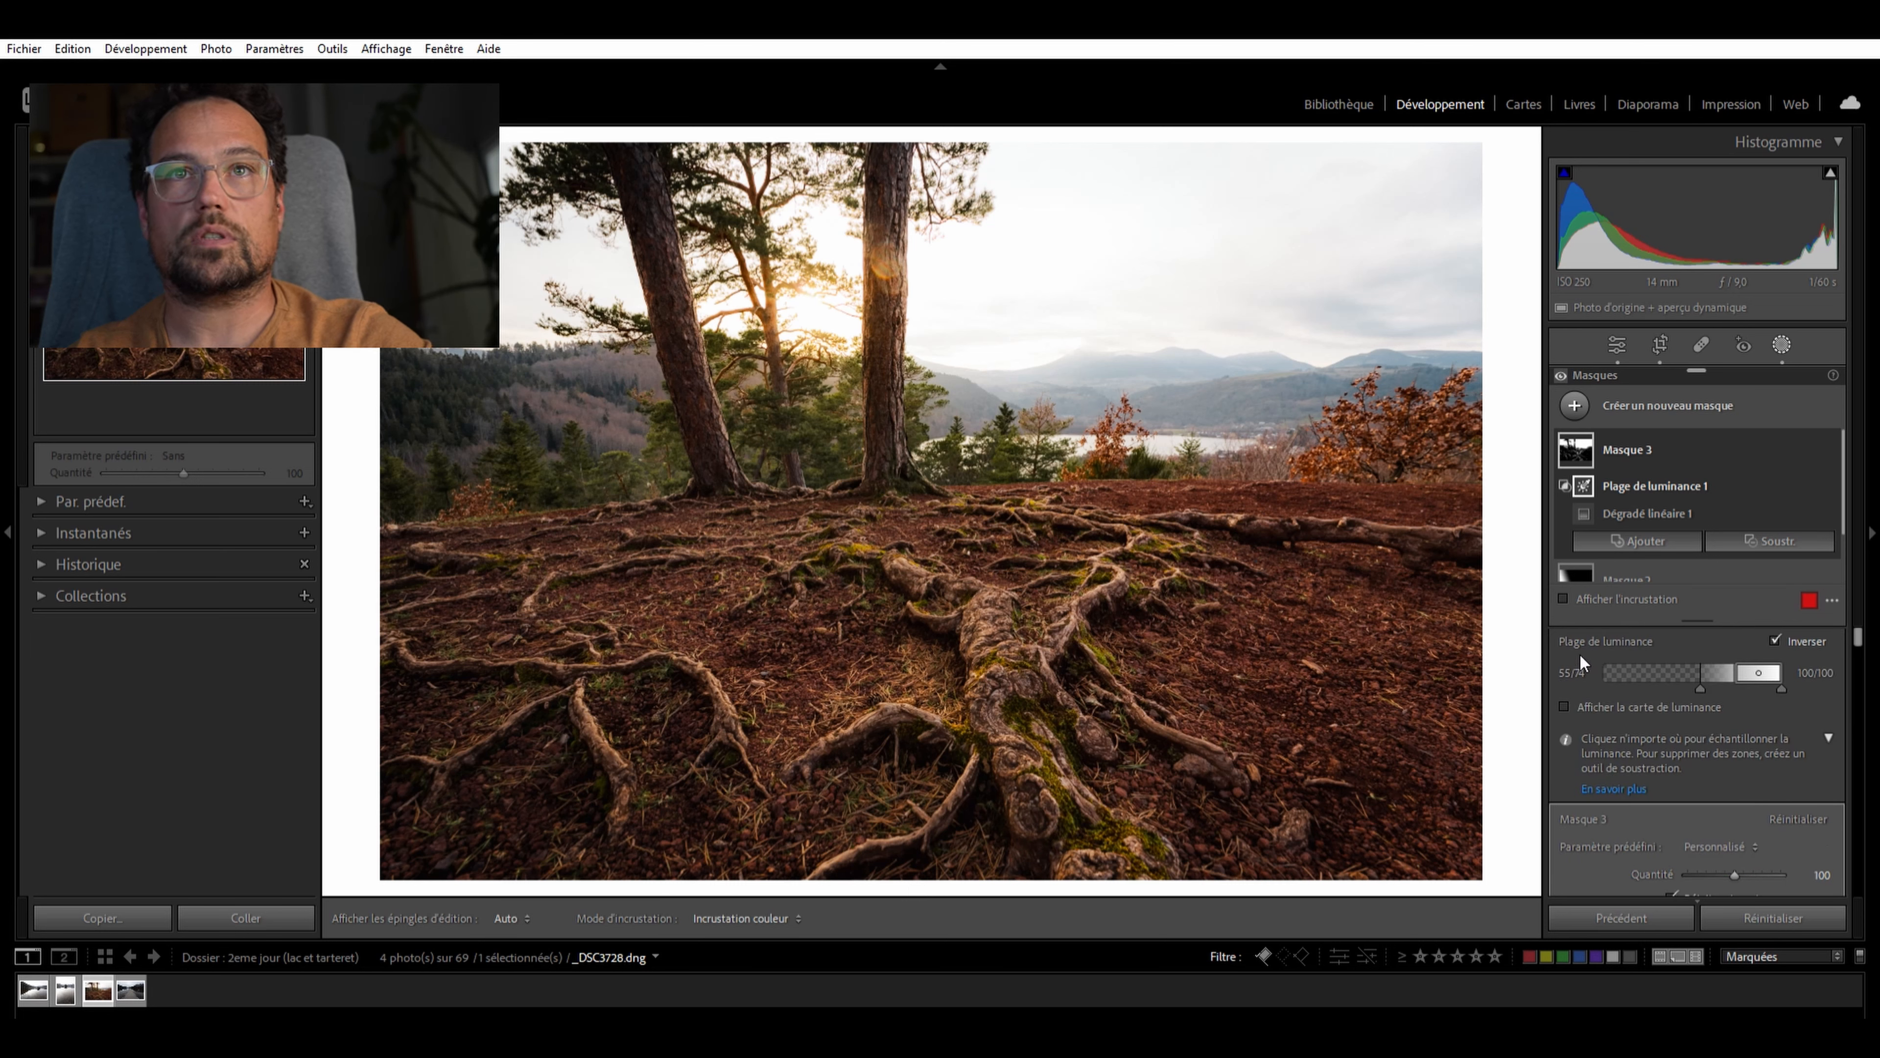
mouse_move(1702, 670)
mouse_down()
mouse_move(1617, 686)
mouse_move(1718, 679)
mouse_up()
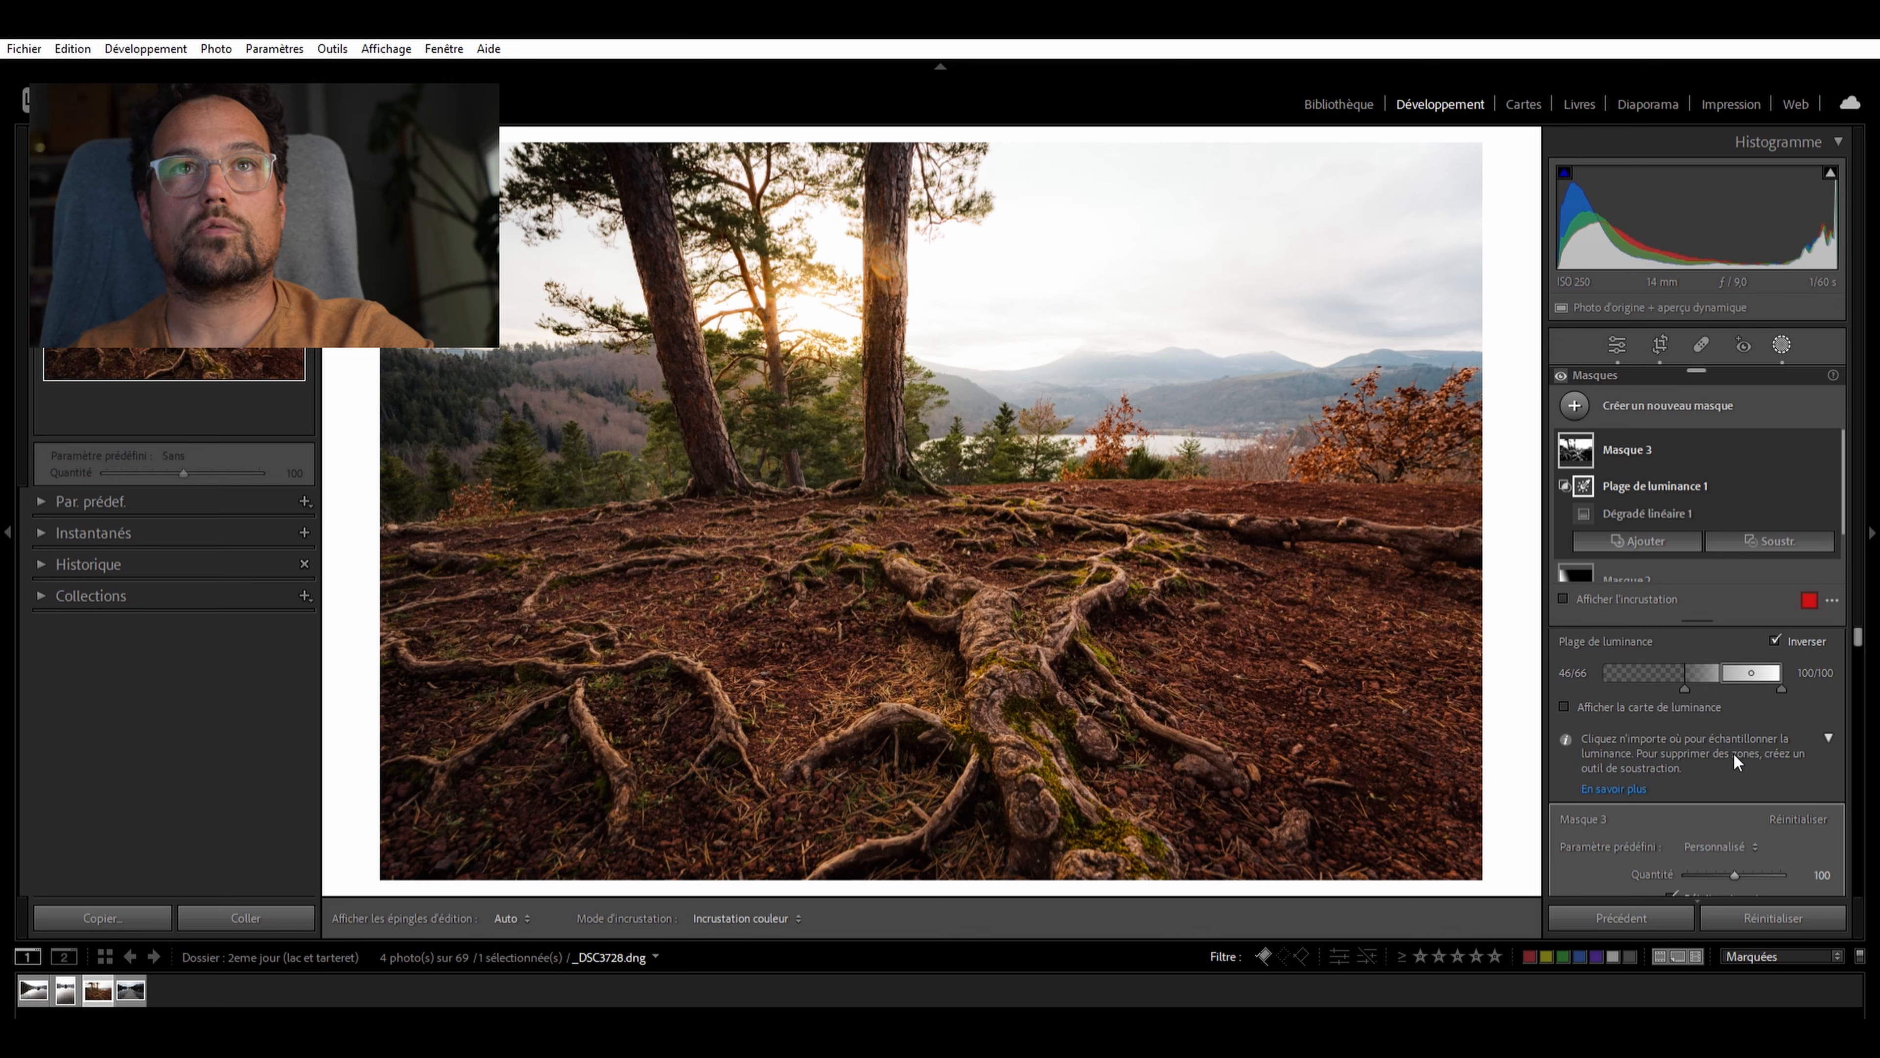
click(1776, 328)
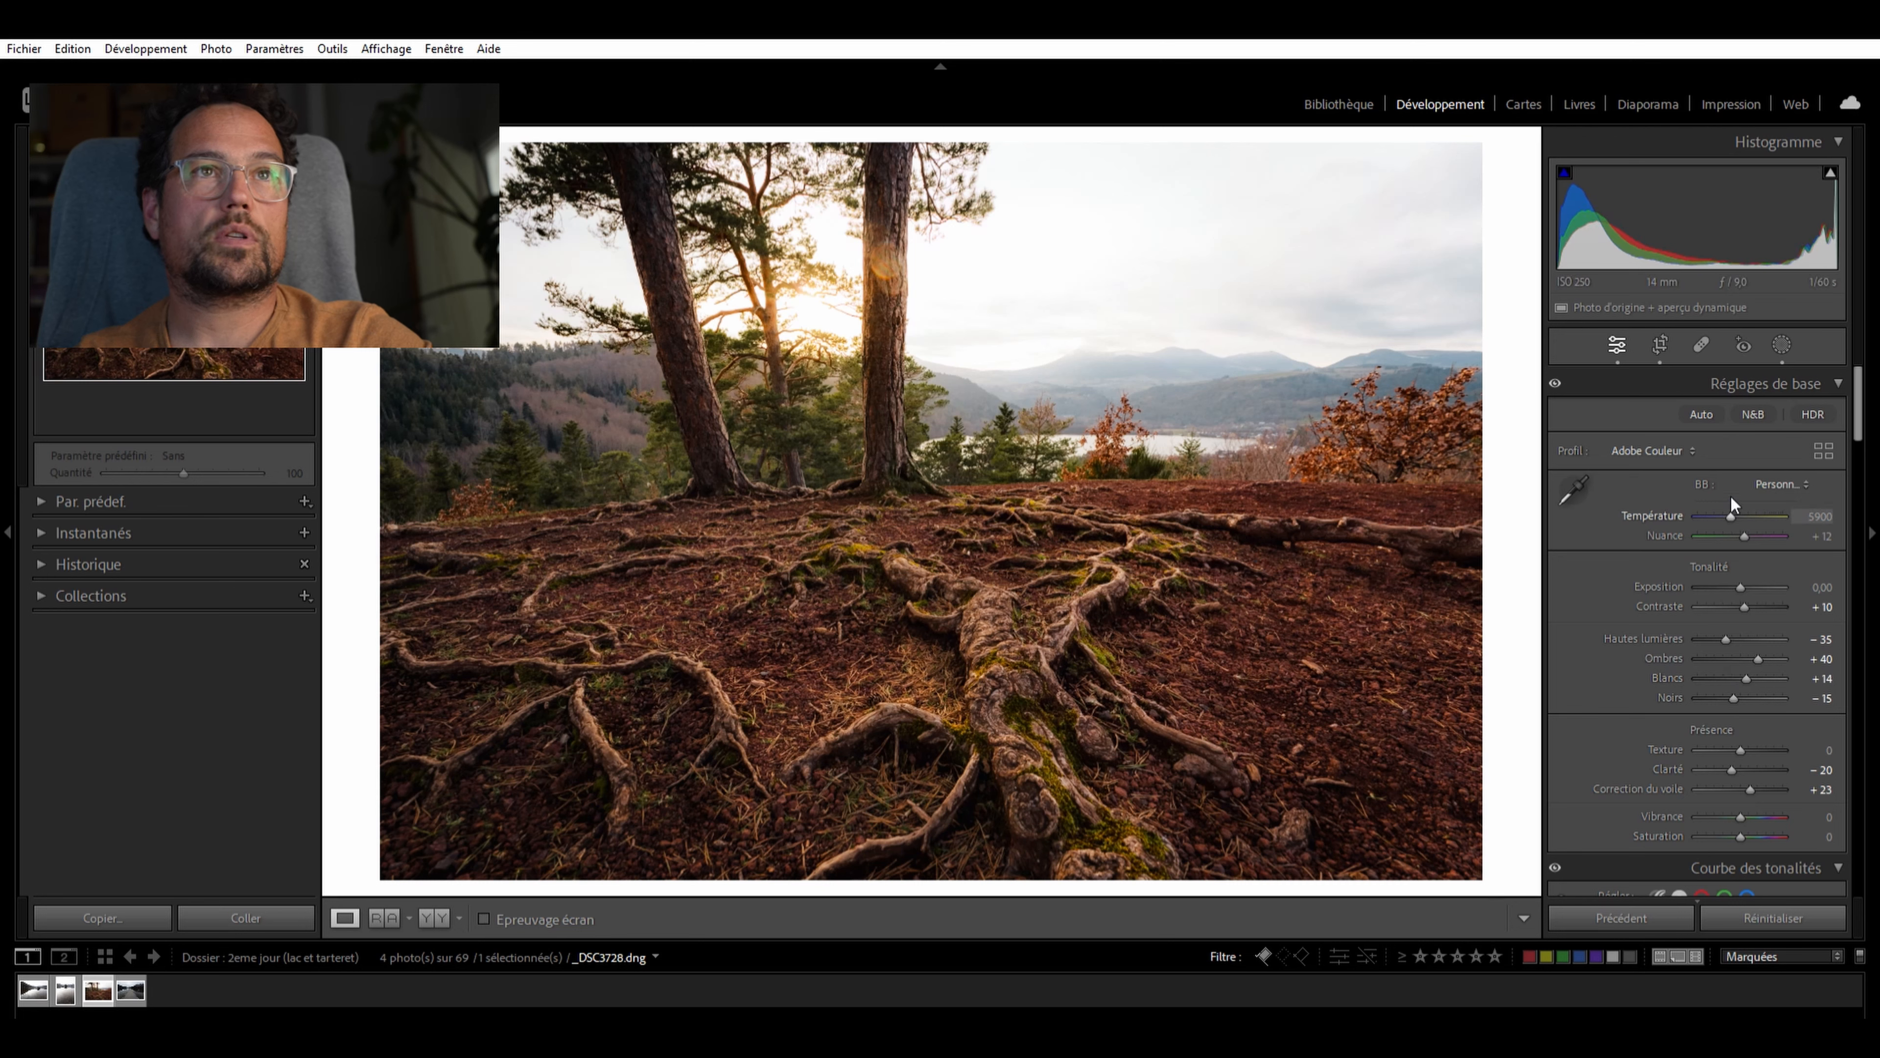
Try a cooler global temperature (Température) of 5650 on the tree roots photo
key(Down)
key(Down)
key(Down)
key(Down)
key(Down)
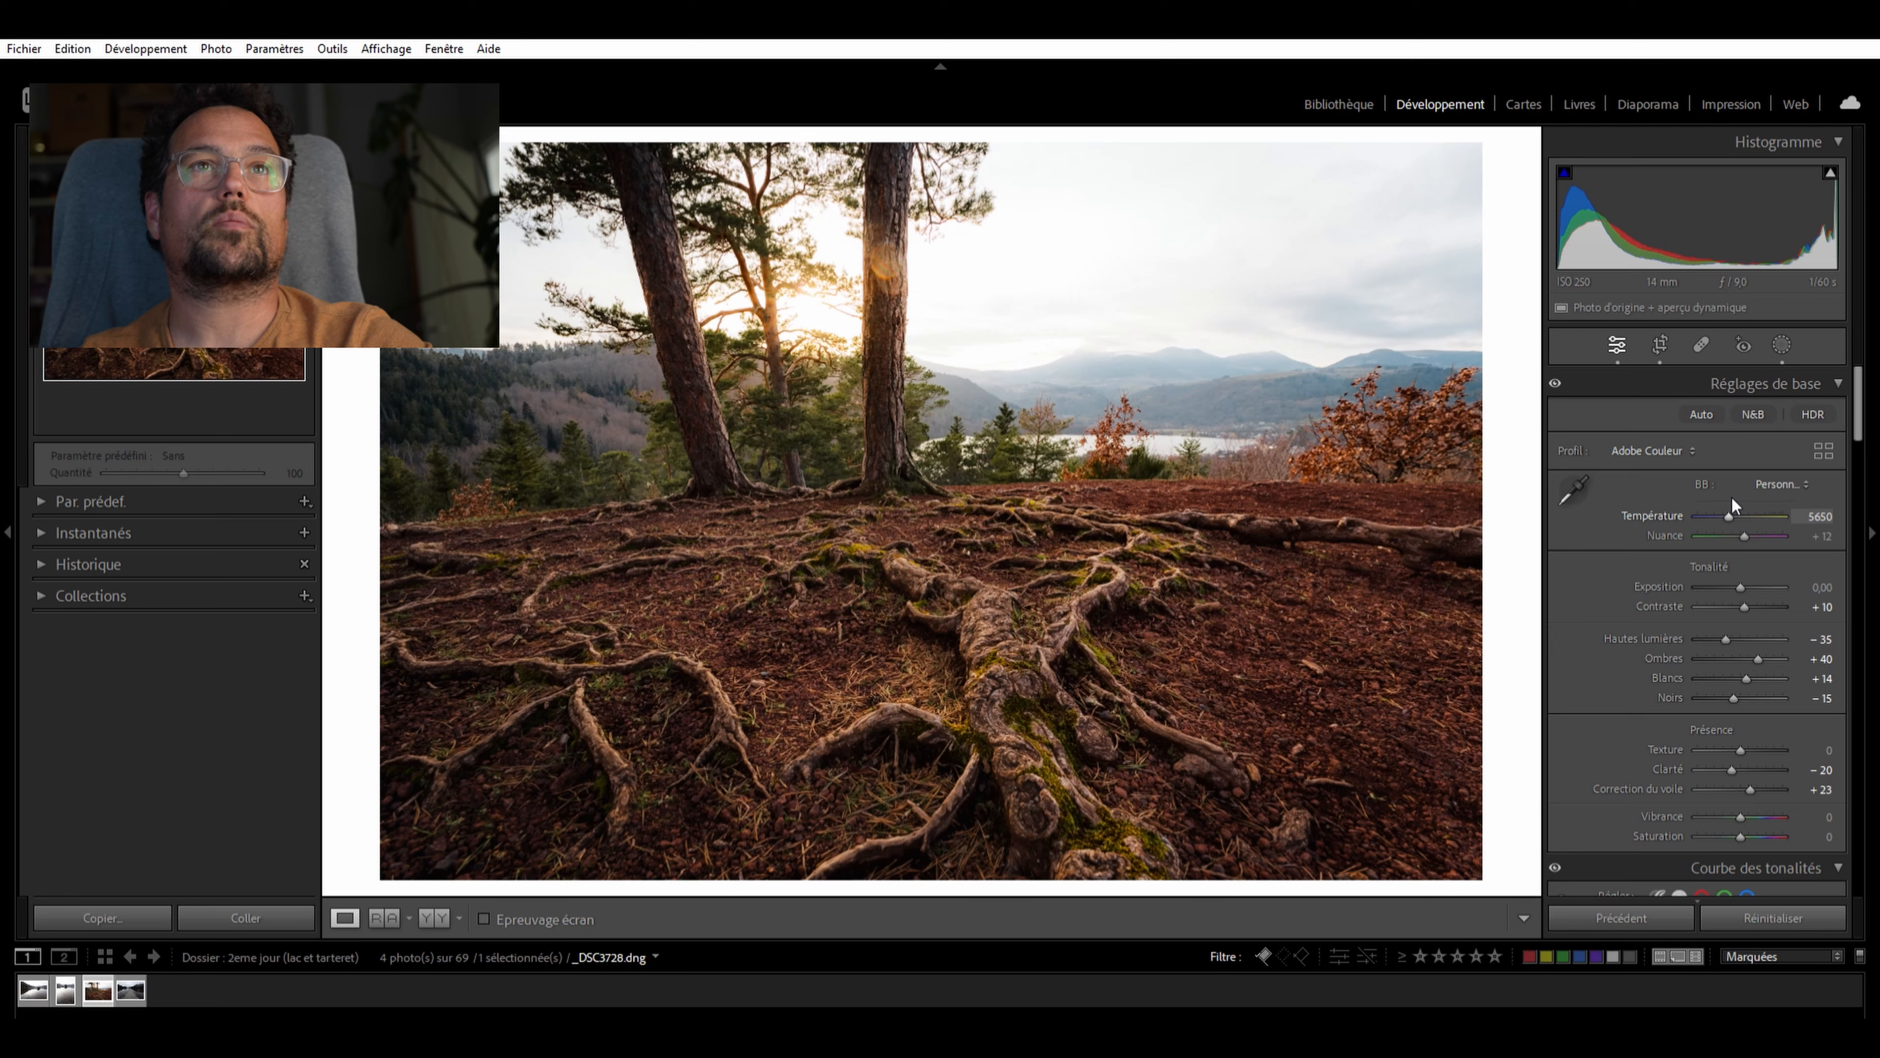
key(ctrl+z)
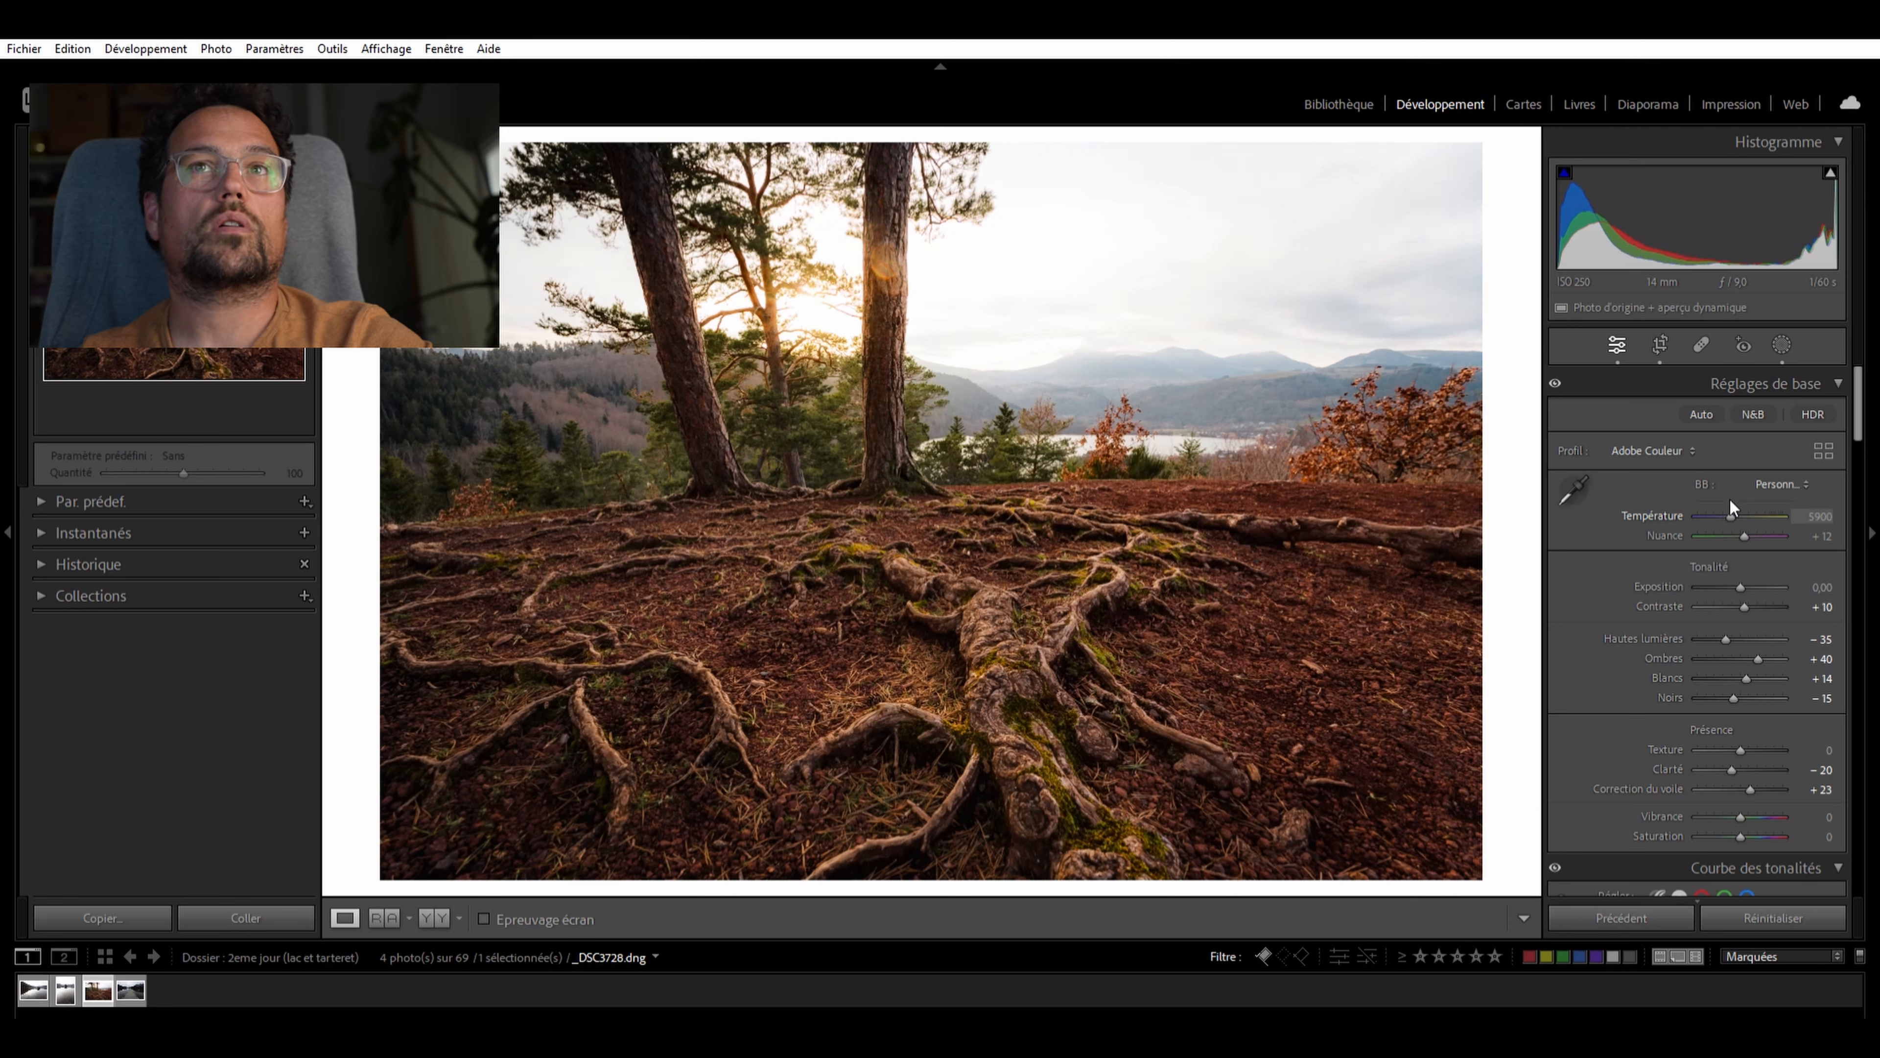
Set the global temperature (Température) to 5850 and check the result on the roots
click(1825, 510)
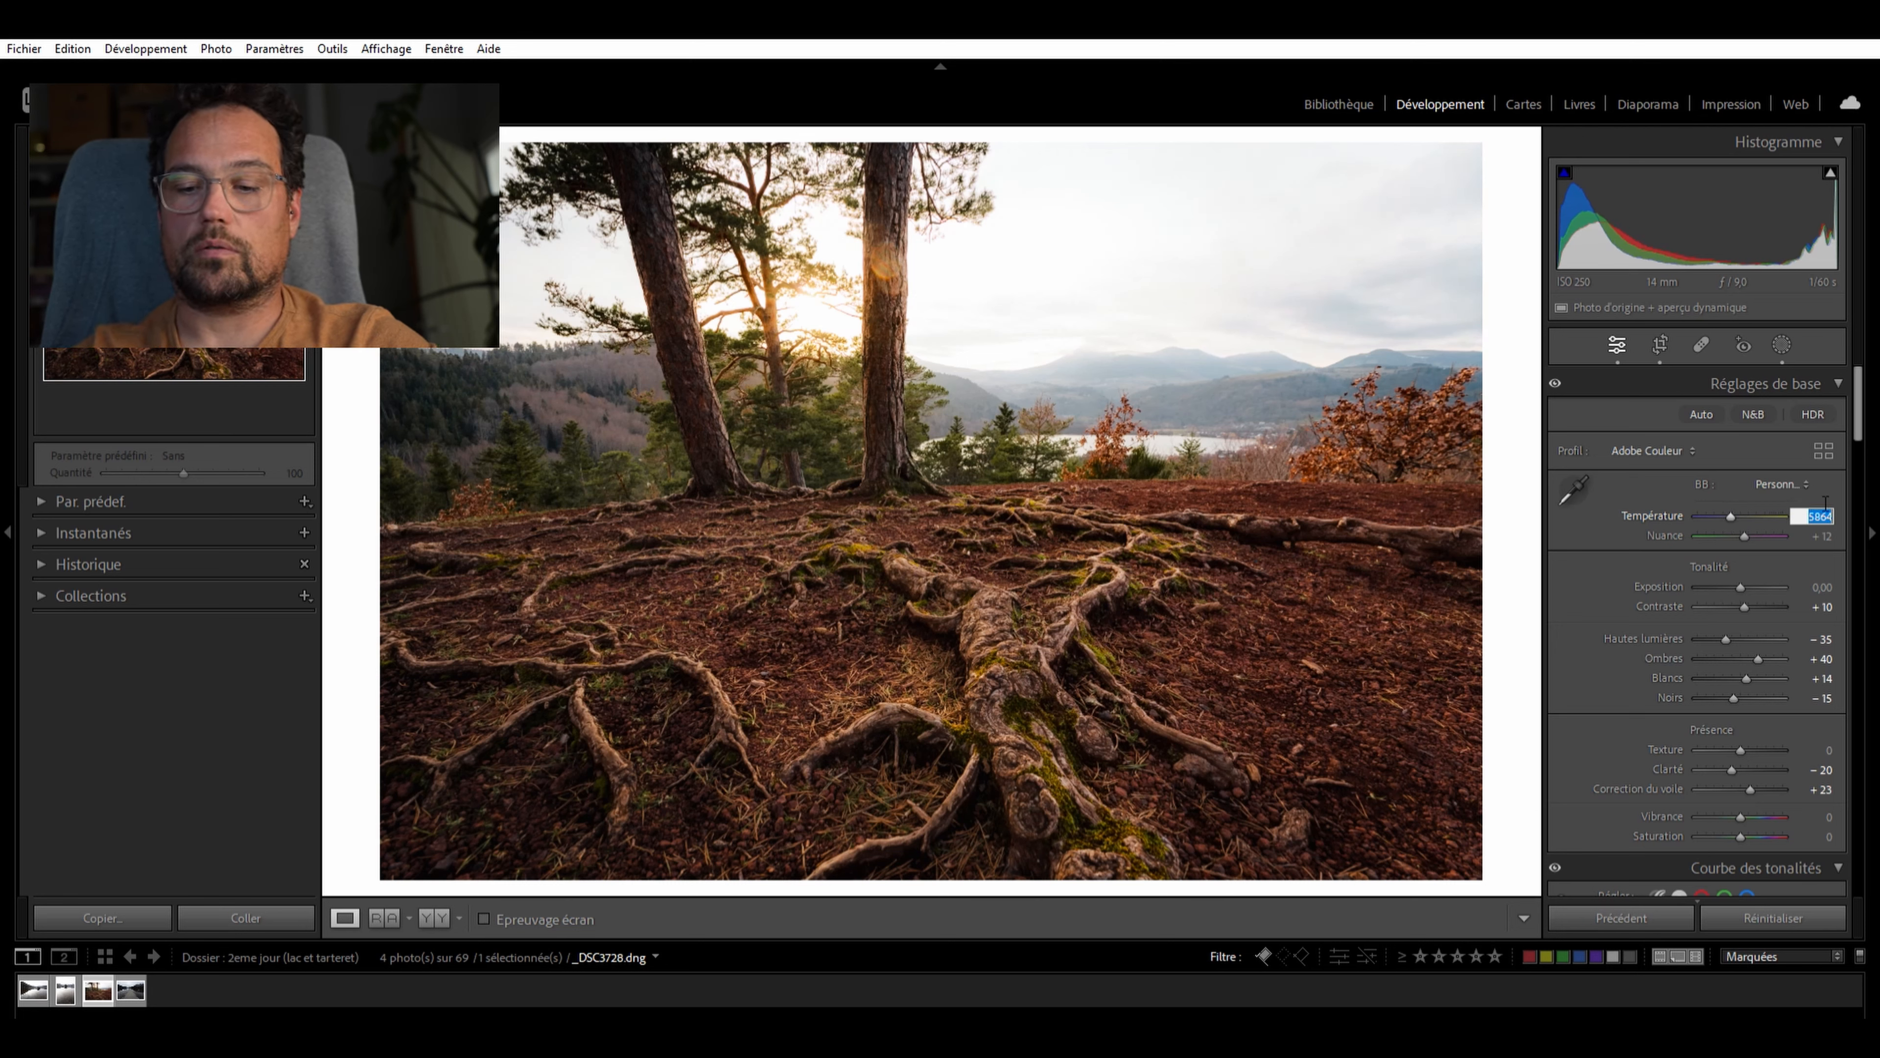
text(5850)
key(Return)
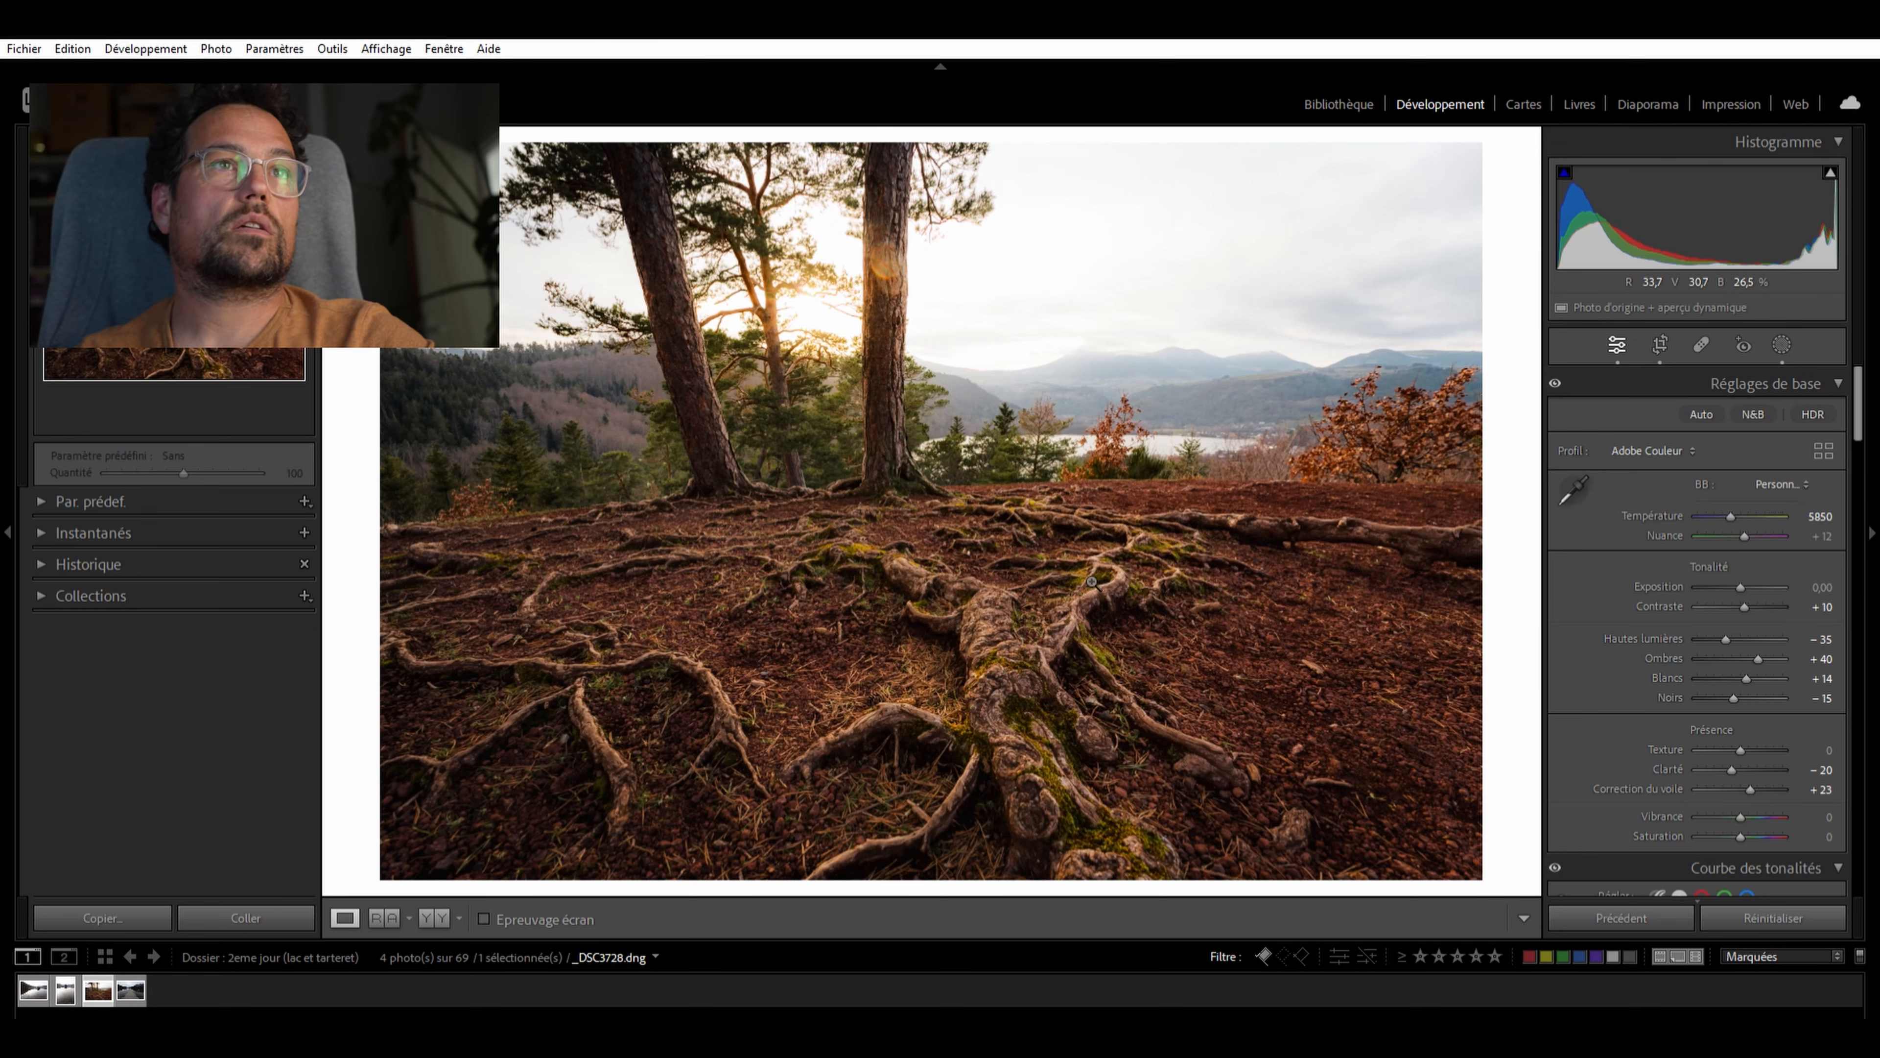
click(912, 554)
click(914, 554)
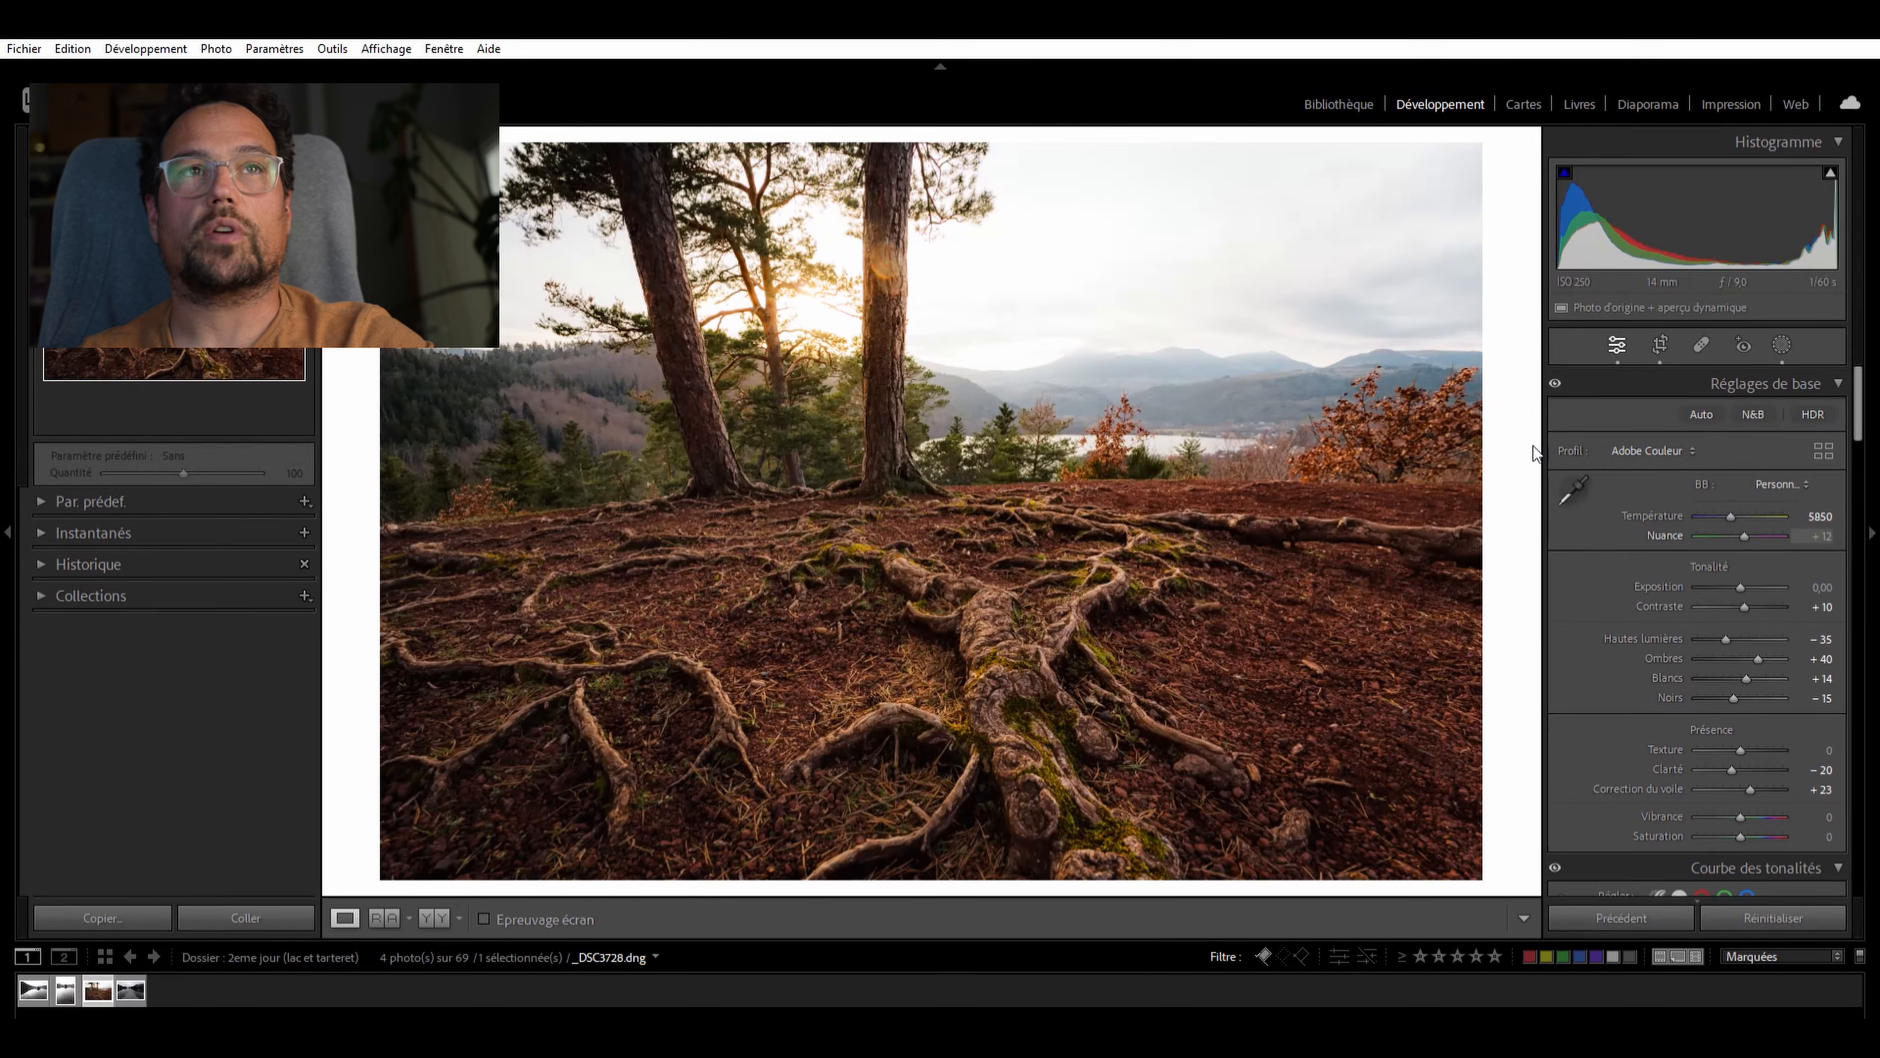
Add a radial gradient mask (Dégradé radial) as a wide ellipse over the sky, mountains and lake beside the trees
click(1786, 339)
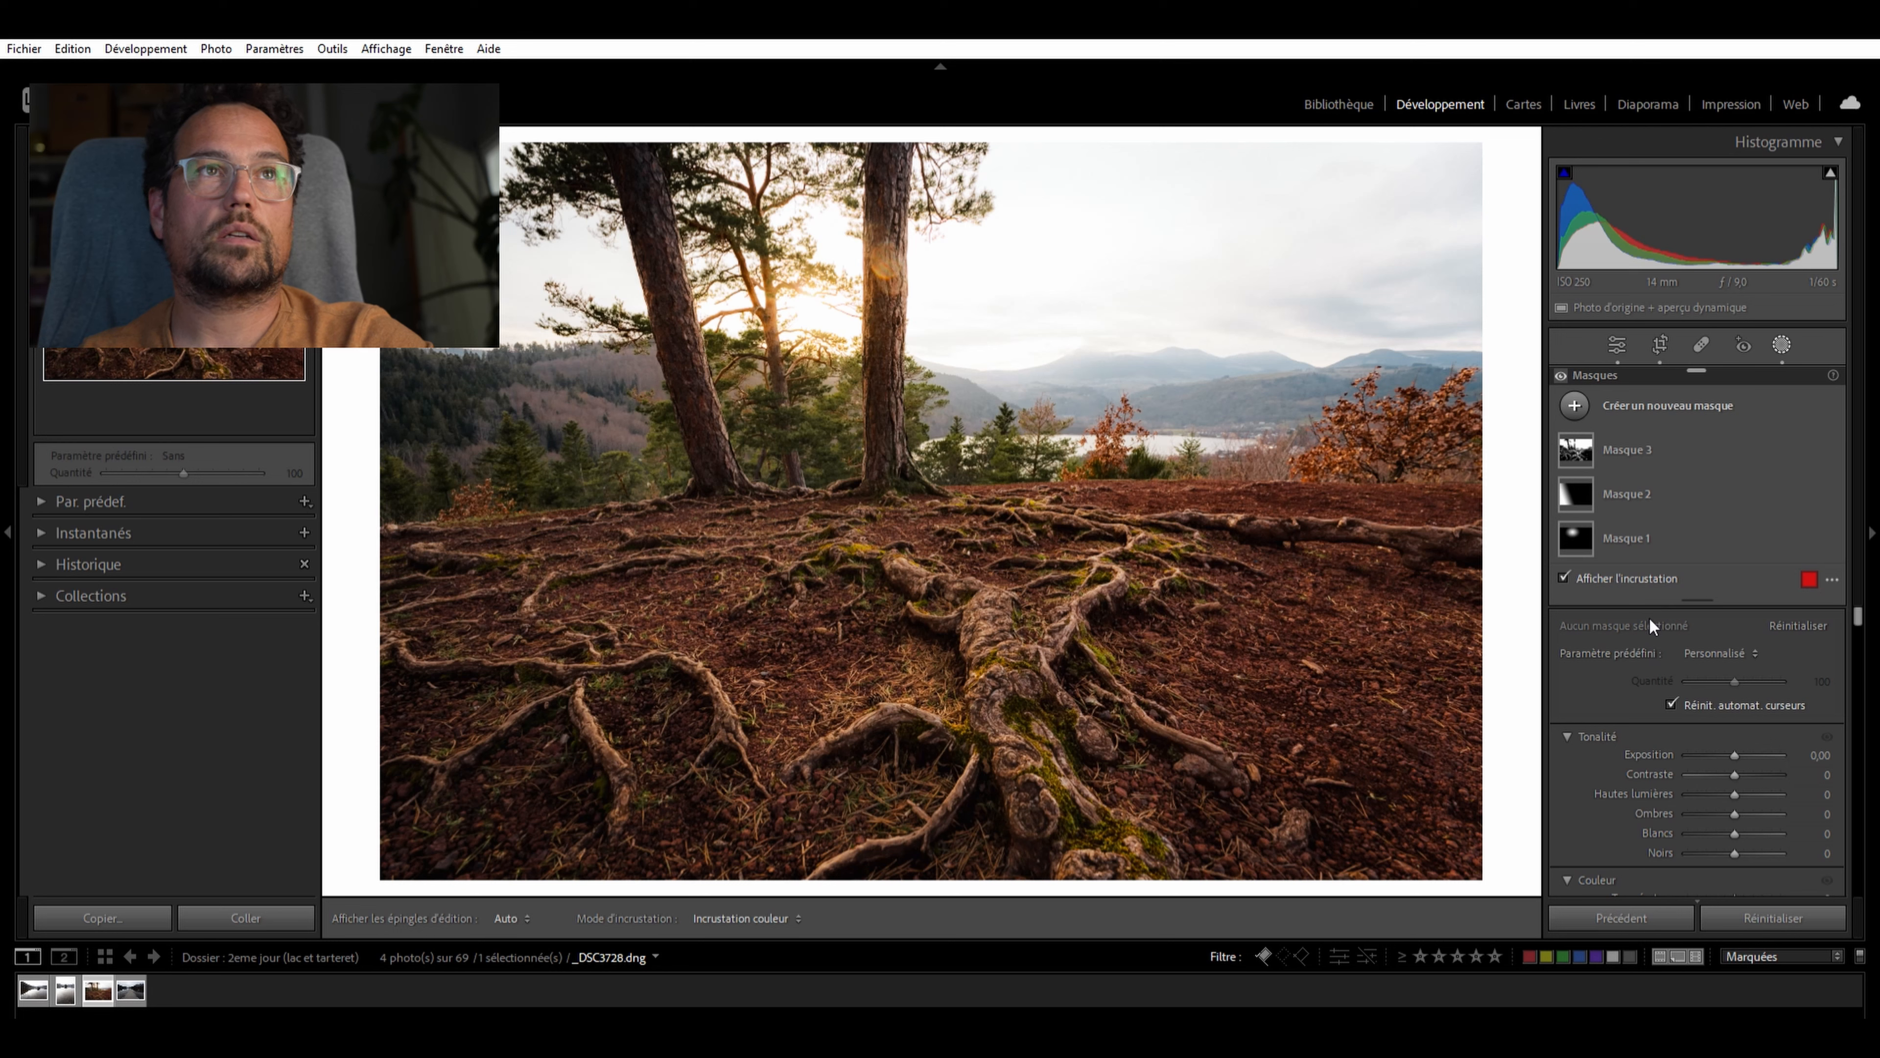
key(shift+m)
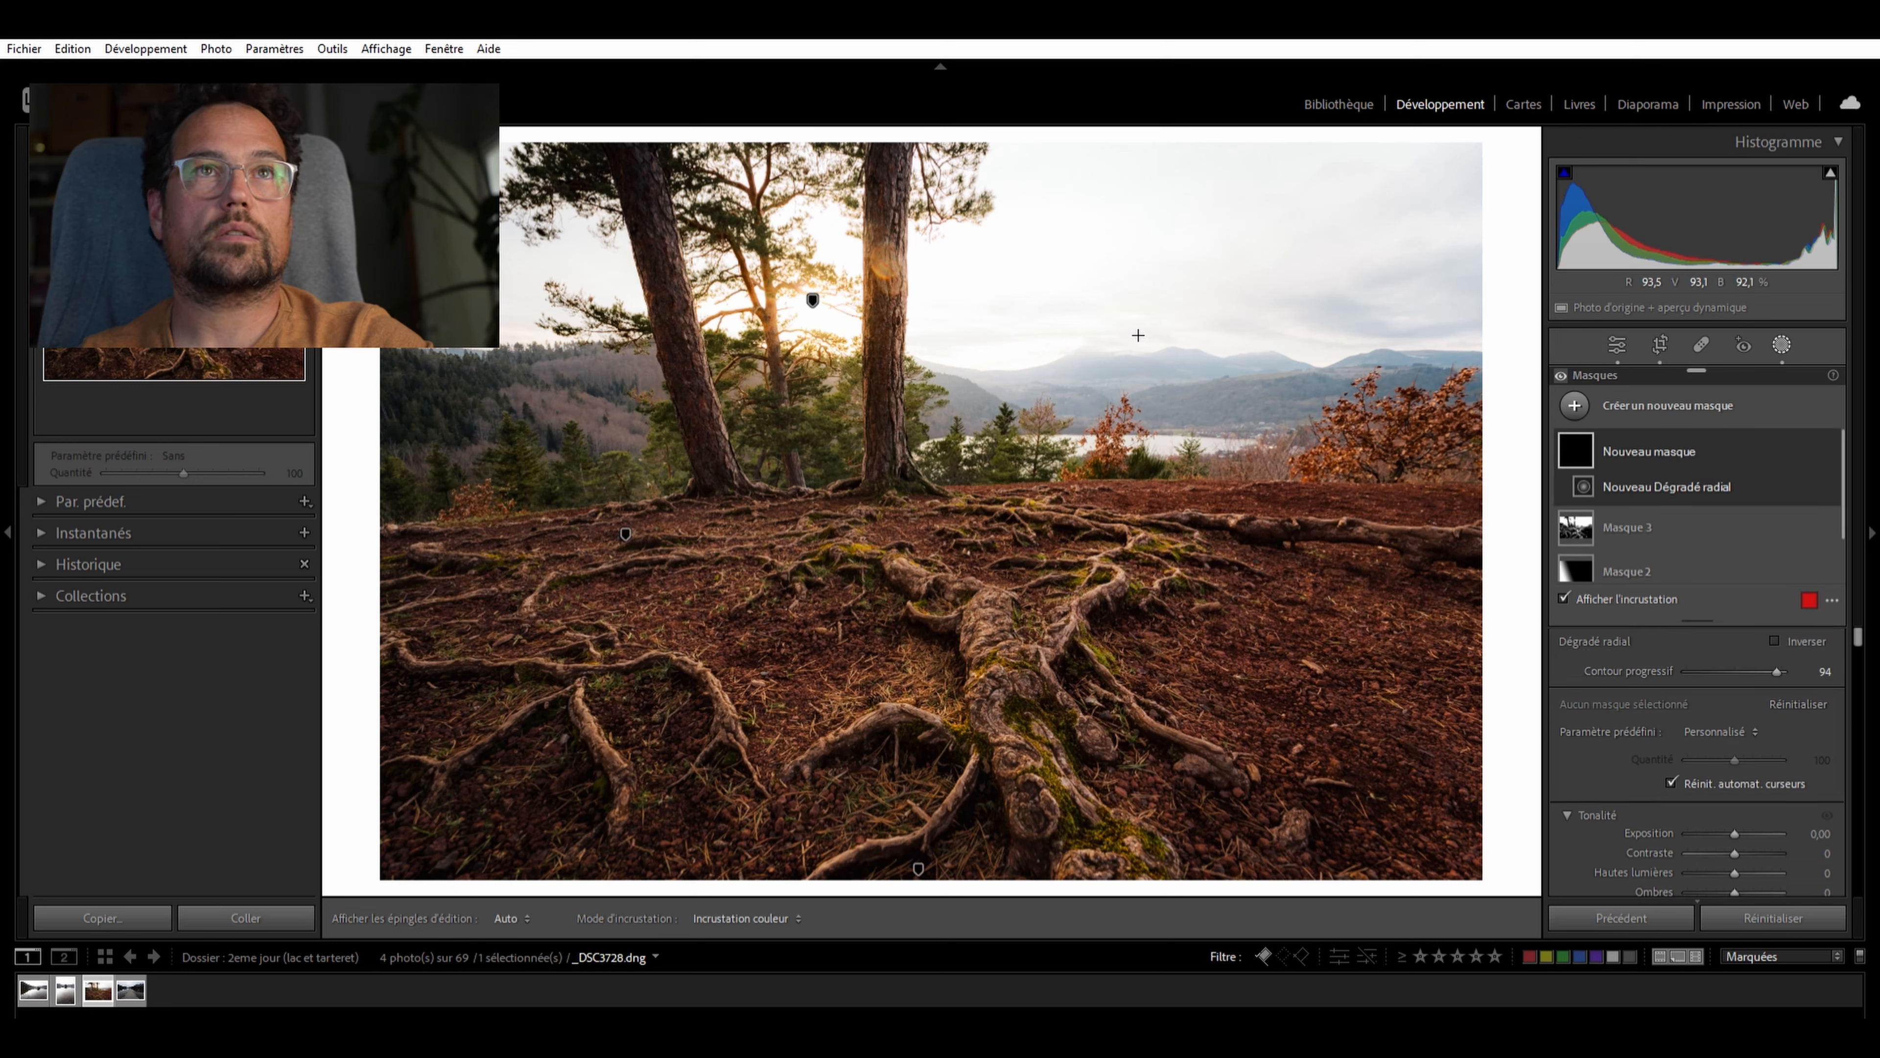
drag(1398, 428, 1487, 455)
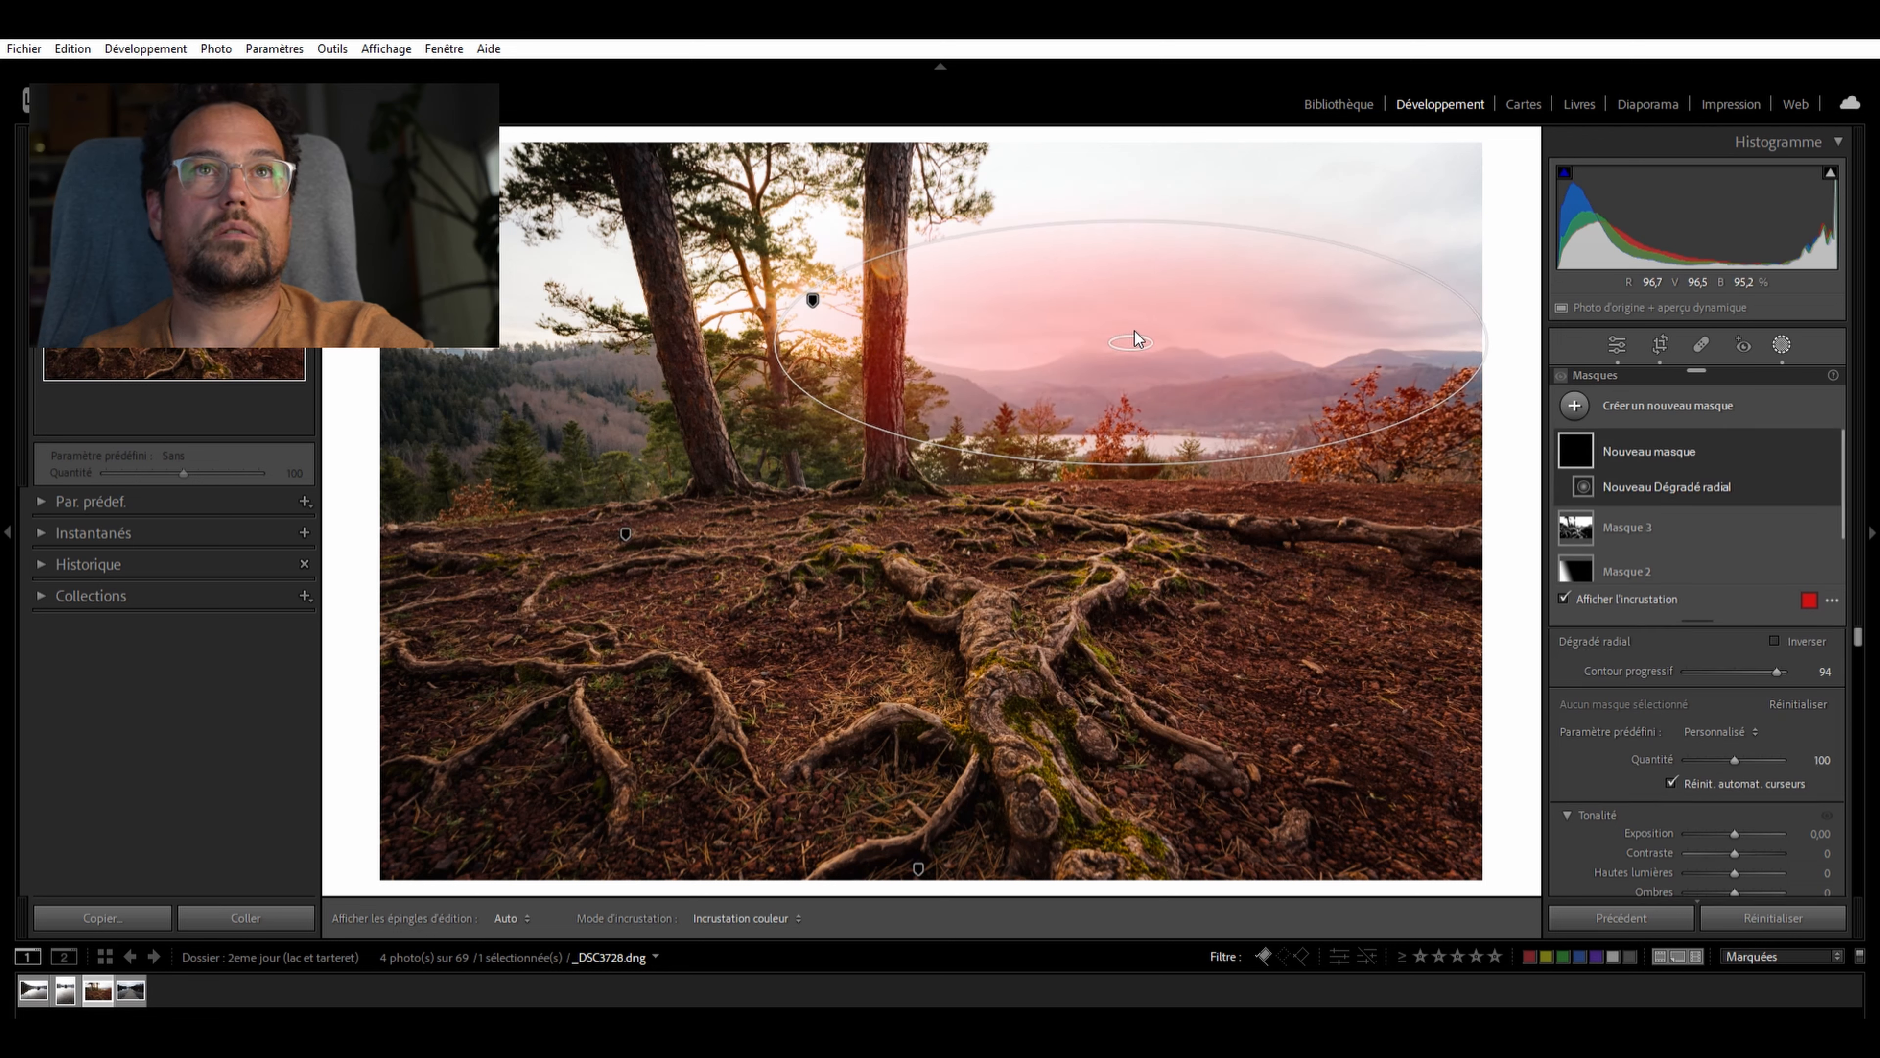
drag(1133, 335, 1203, 339)
drag(852, 329, 881, 329)
drag(1198, 201, 1200, 185)
drag(1196, 344, 1213, 321)
Cool the radial gradient mask by setting its temperature (Température) to -25
scroll(1732, 778, down, 3)
drag(1734, 808, 1717, 782)
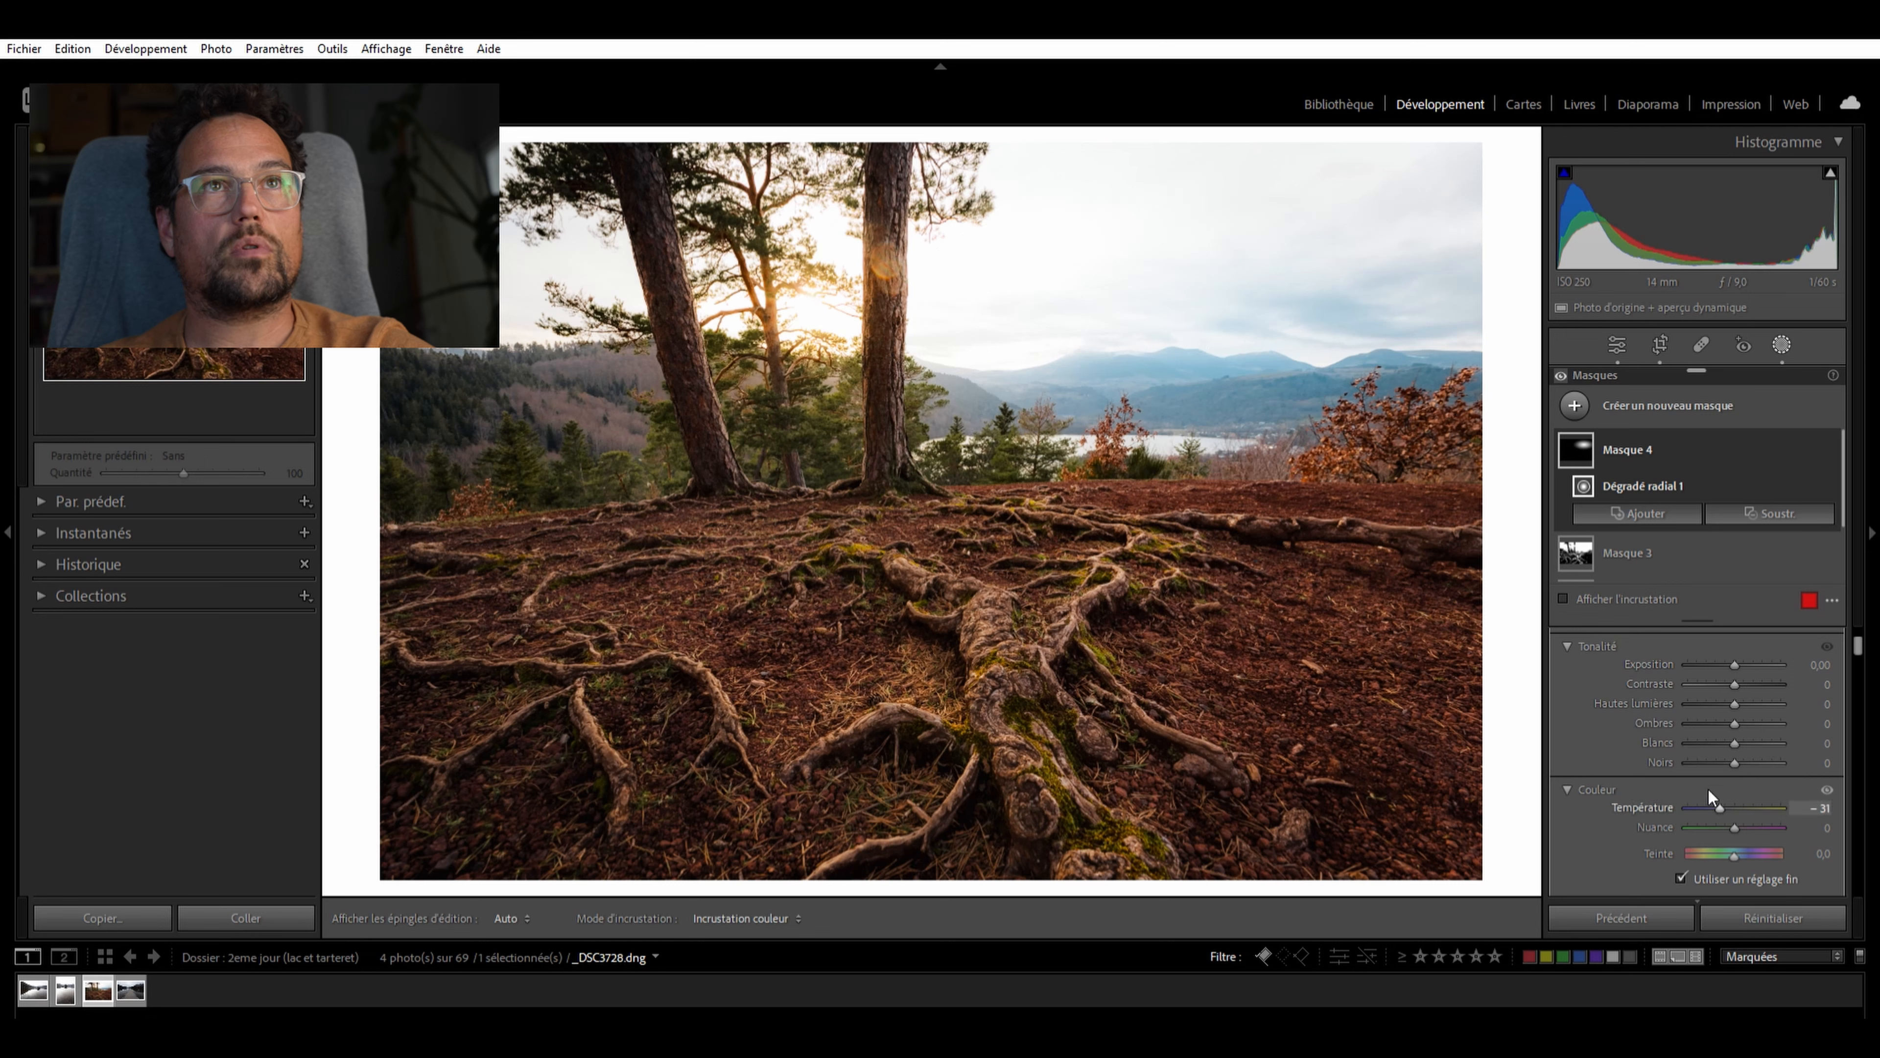
drag(1720, 806, 1722, 792)
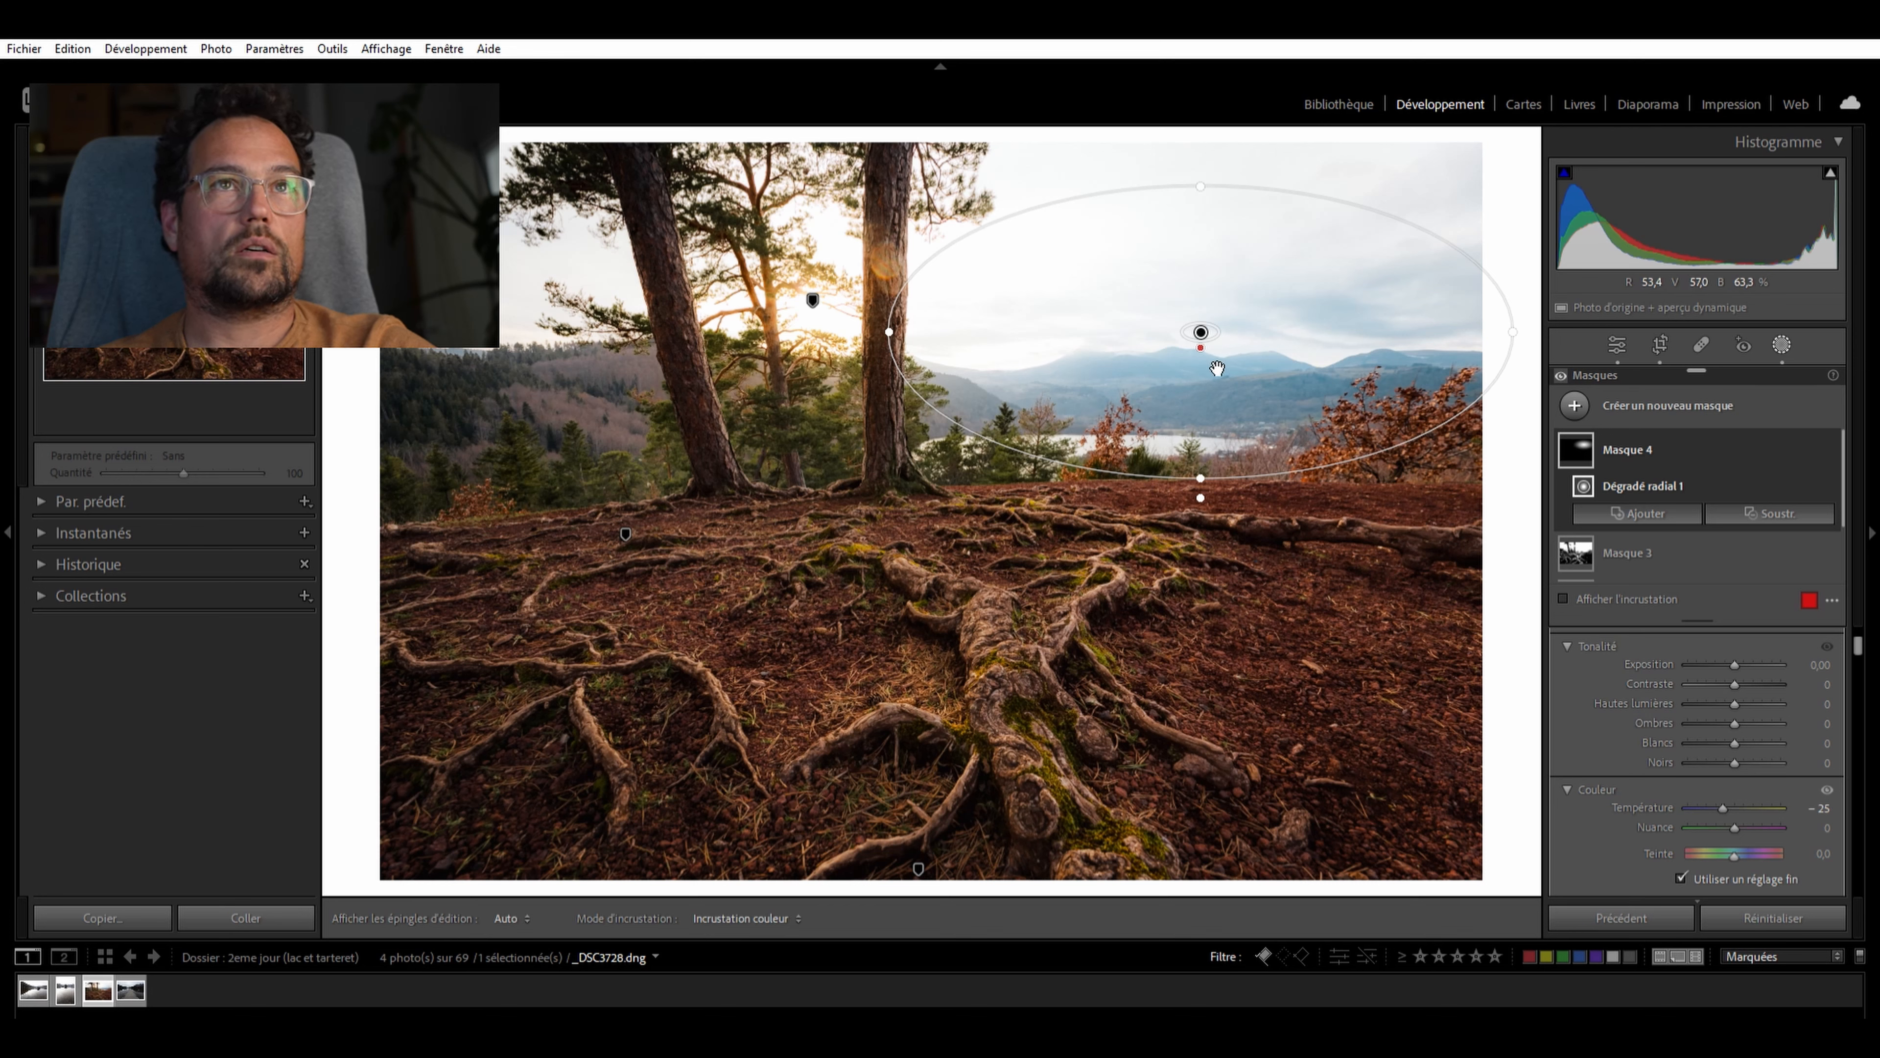
Reduce the radial gradient's feathering by enlarging its inner ellipse, and shift the mask slightly over the mountains
drag(1203, 341, 1203, 421)
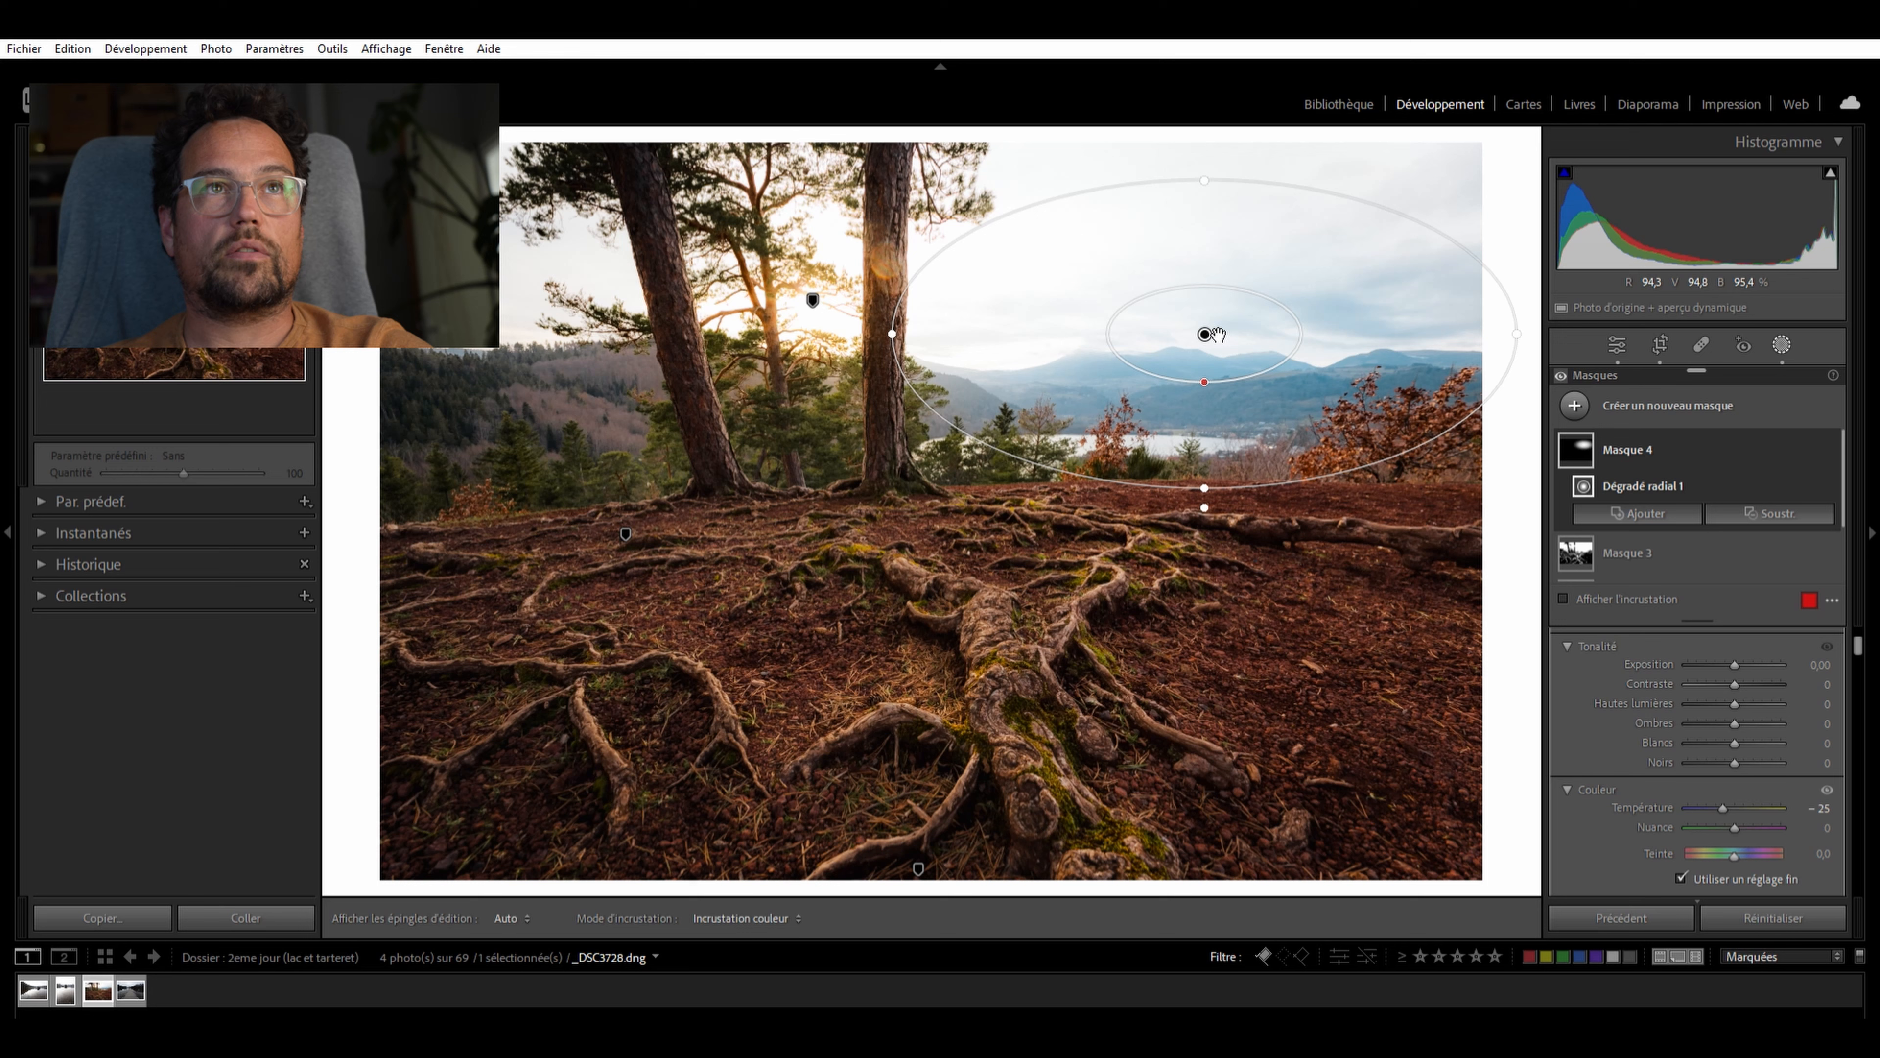
mouse_move(1216, 331)
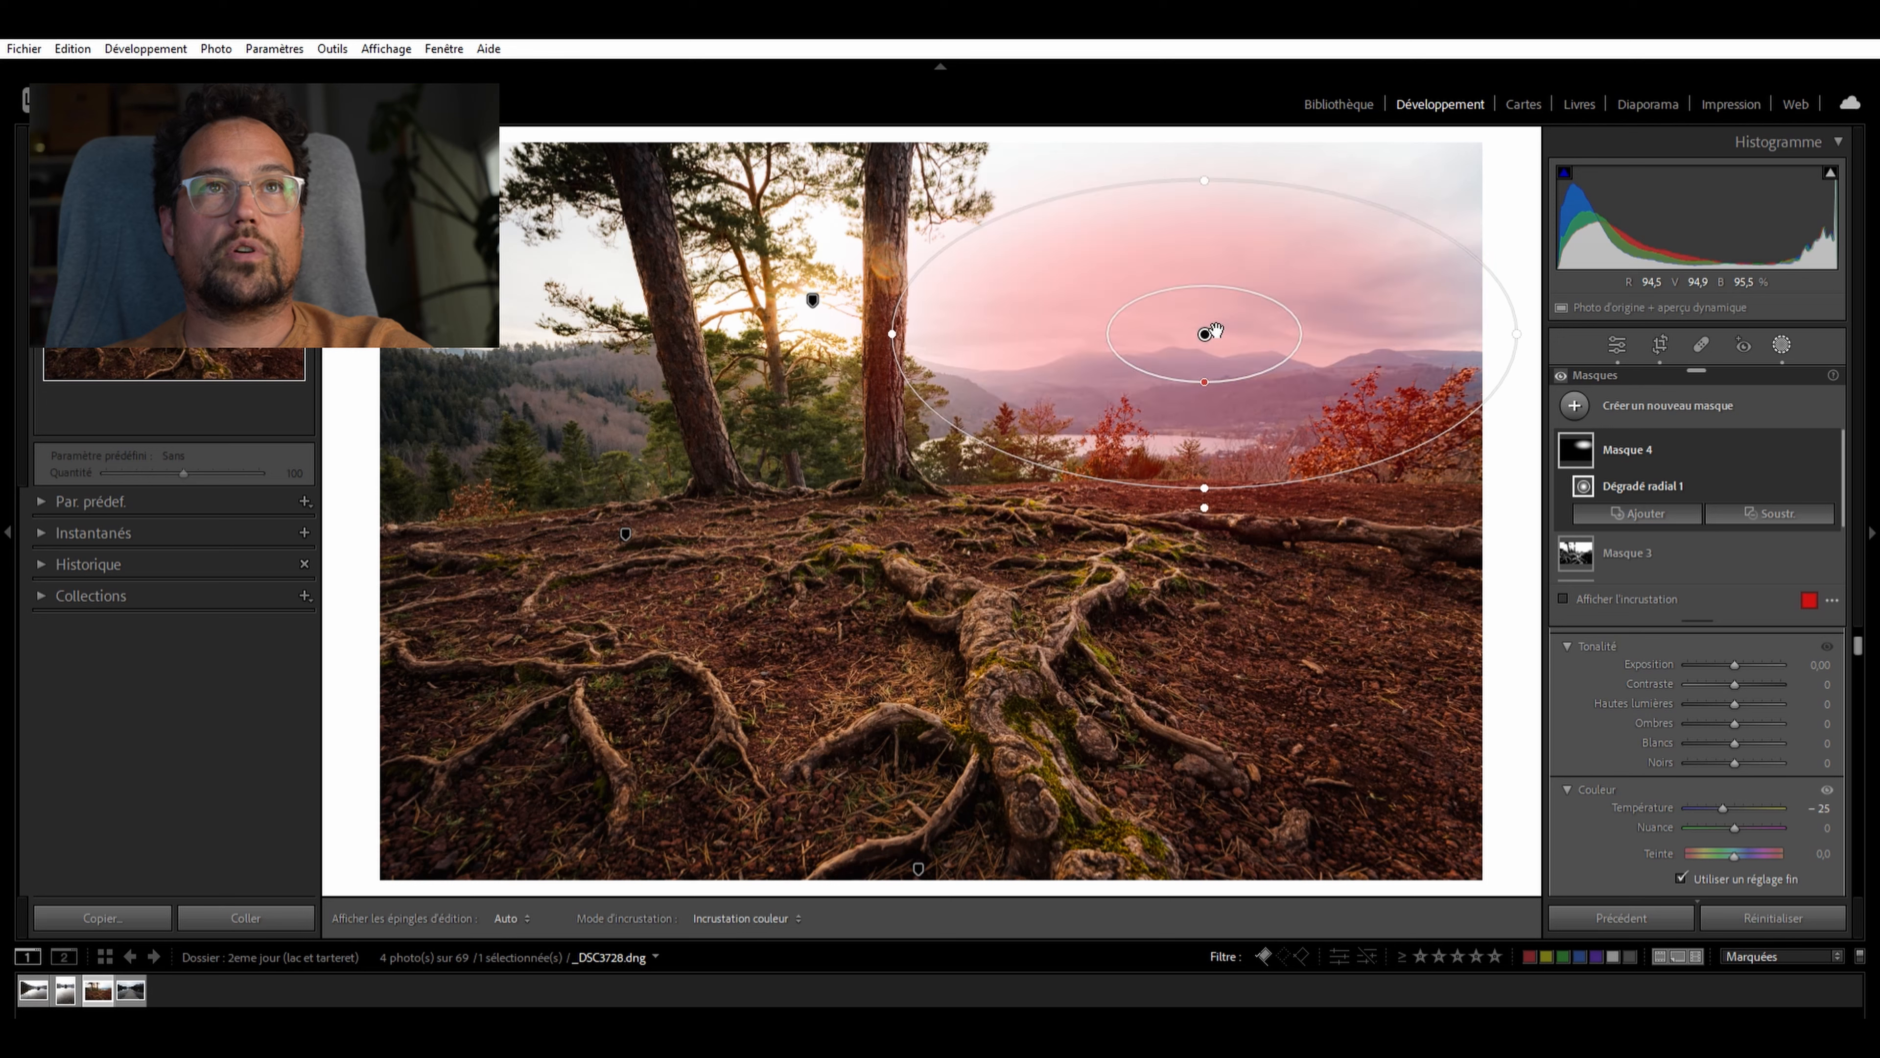
mouse_move(1214, 325)
mouse_down()
mouse_move(1226, 344)
mouse_move(1225, 327)
mouse_up()
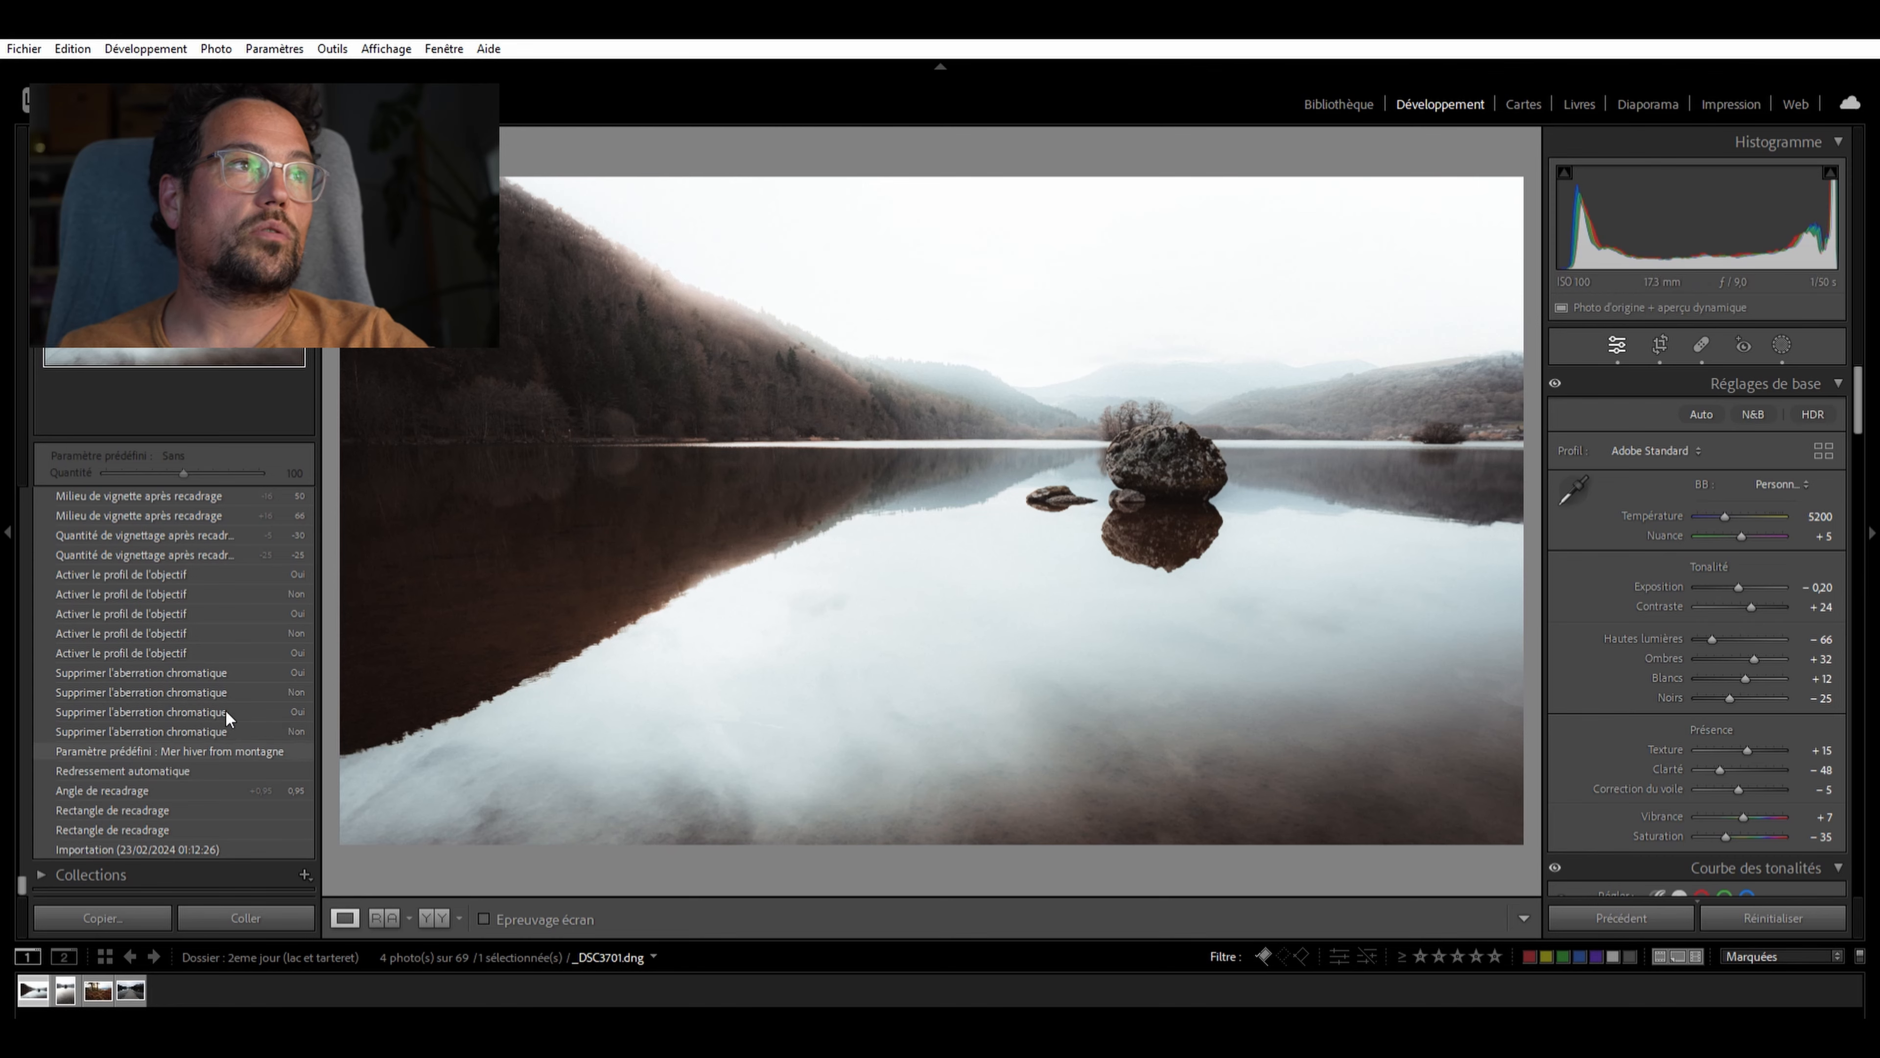
Look through the lake photo _DSC3701.dng's edit history (Historique), from the latest temperature change to the import
click(136, 702)
scroll(138, 701, up, 15)
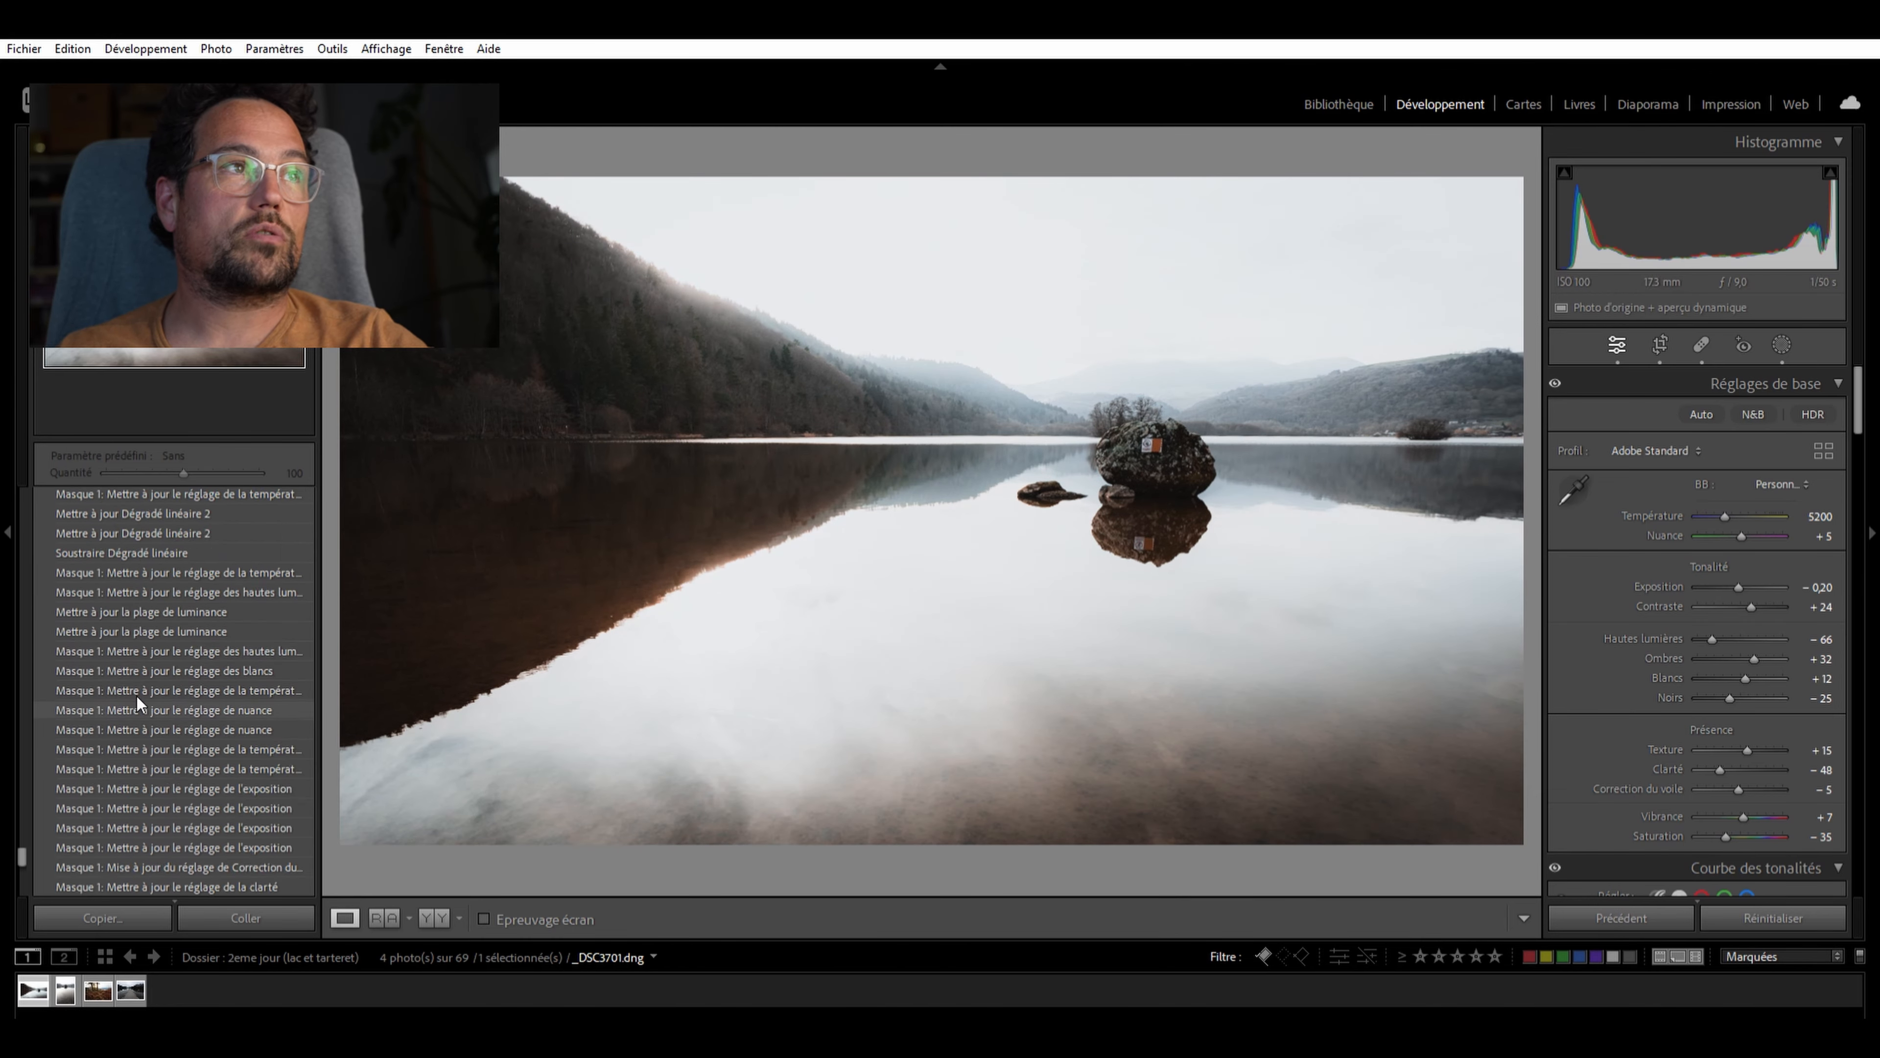
scroll(135, 694, up, 15)
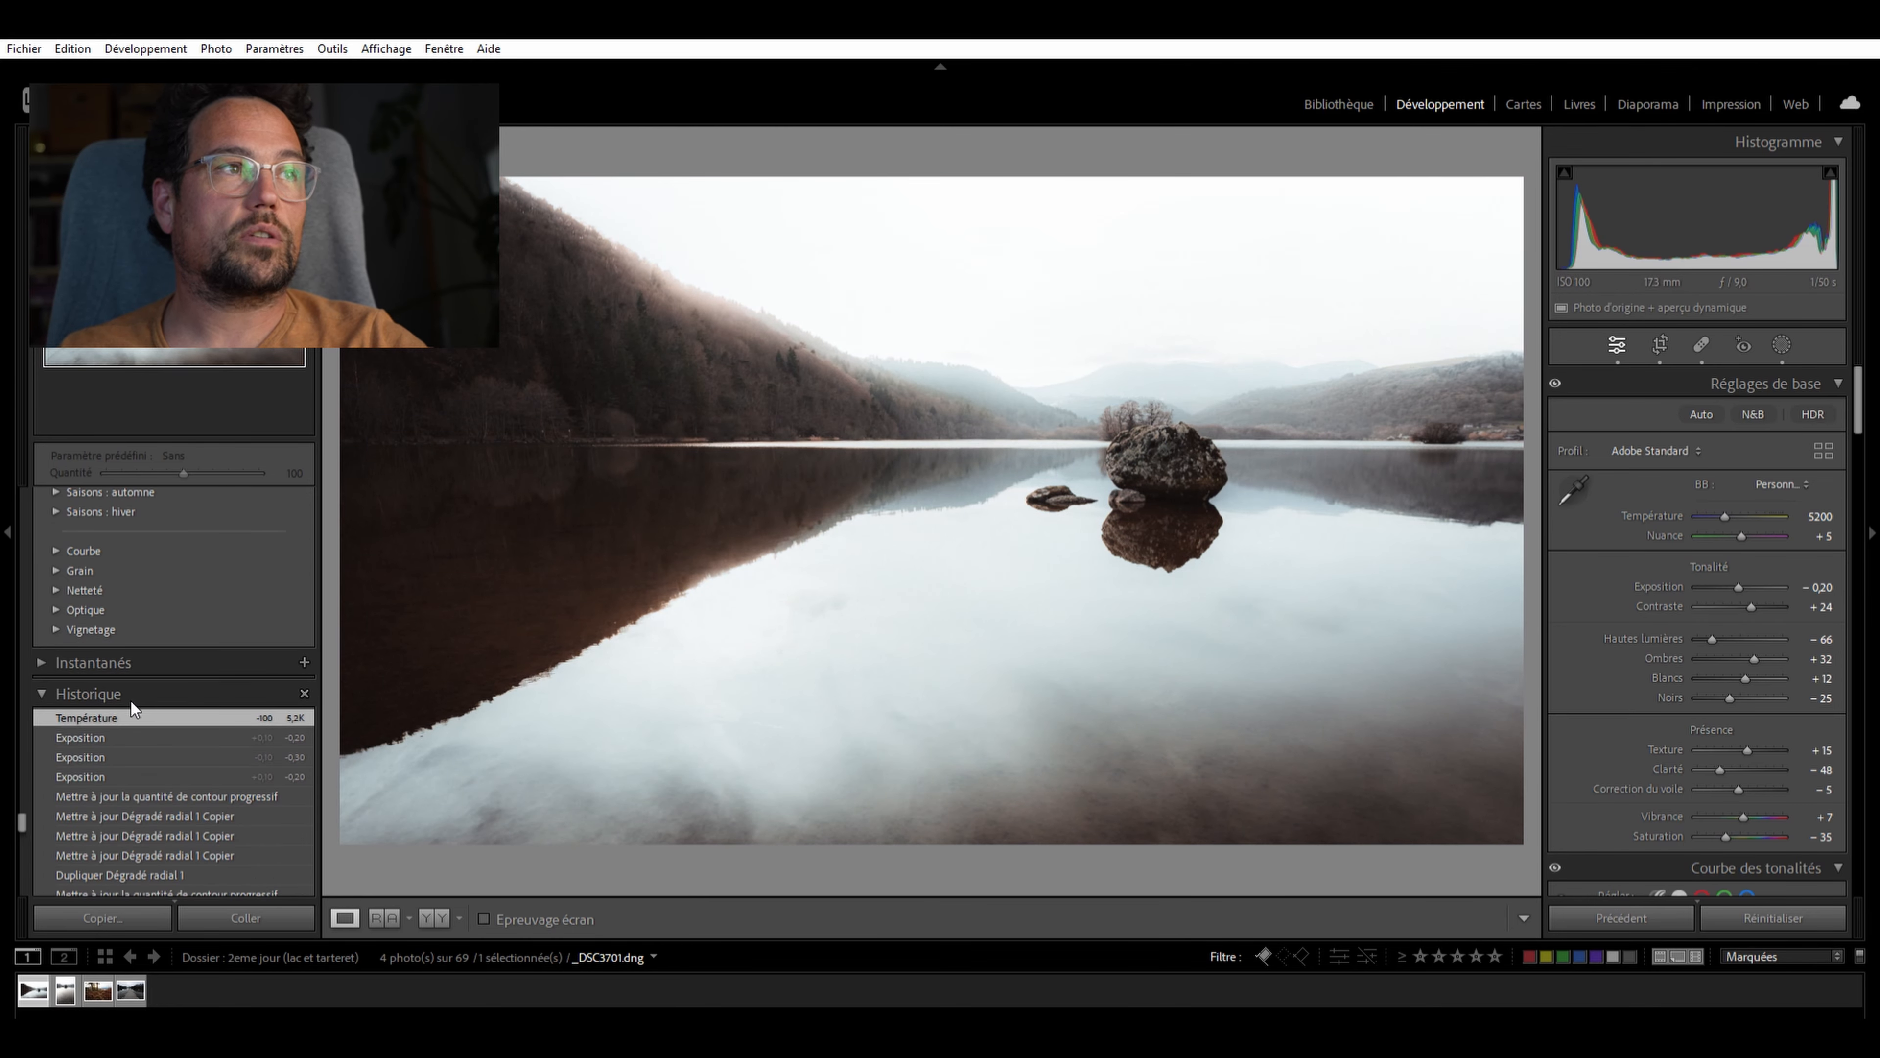
scroll(104, 713, down, 10)
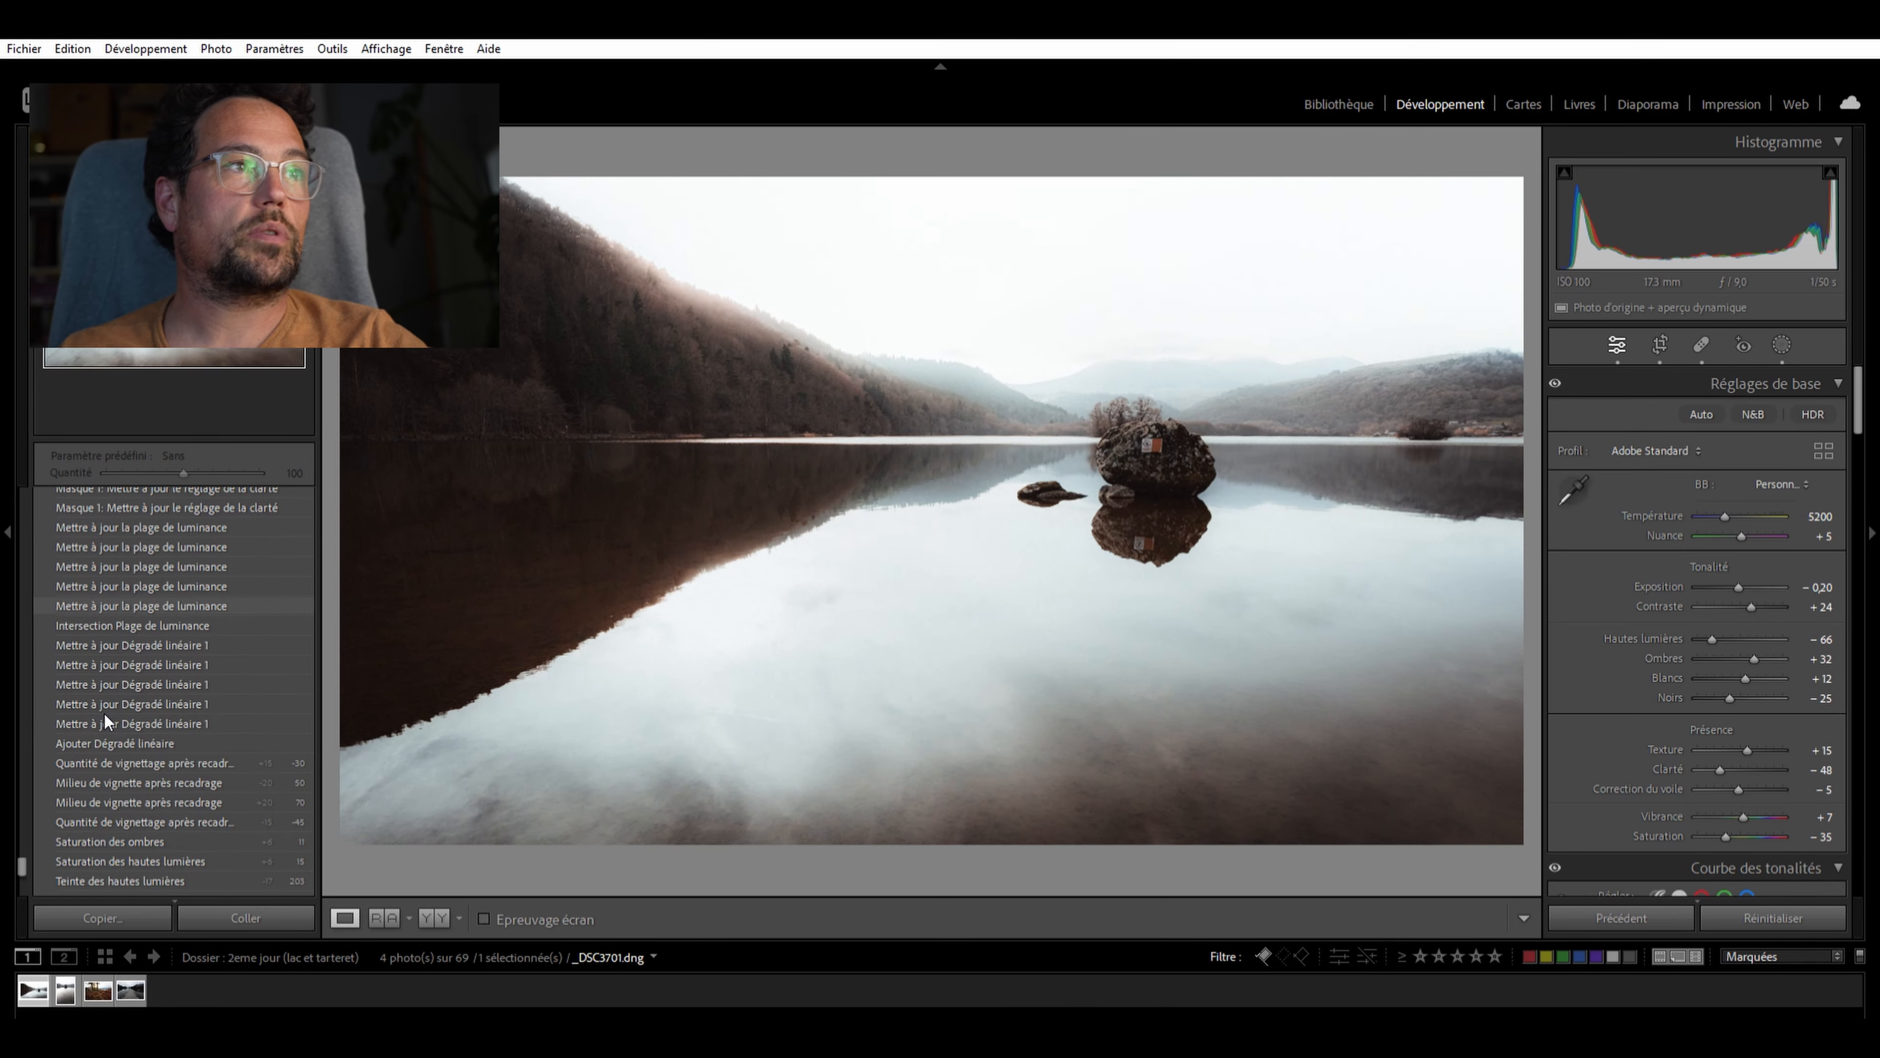
scroll(149, 650, up, 3)
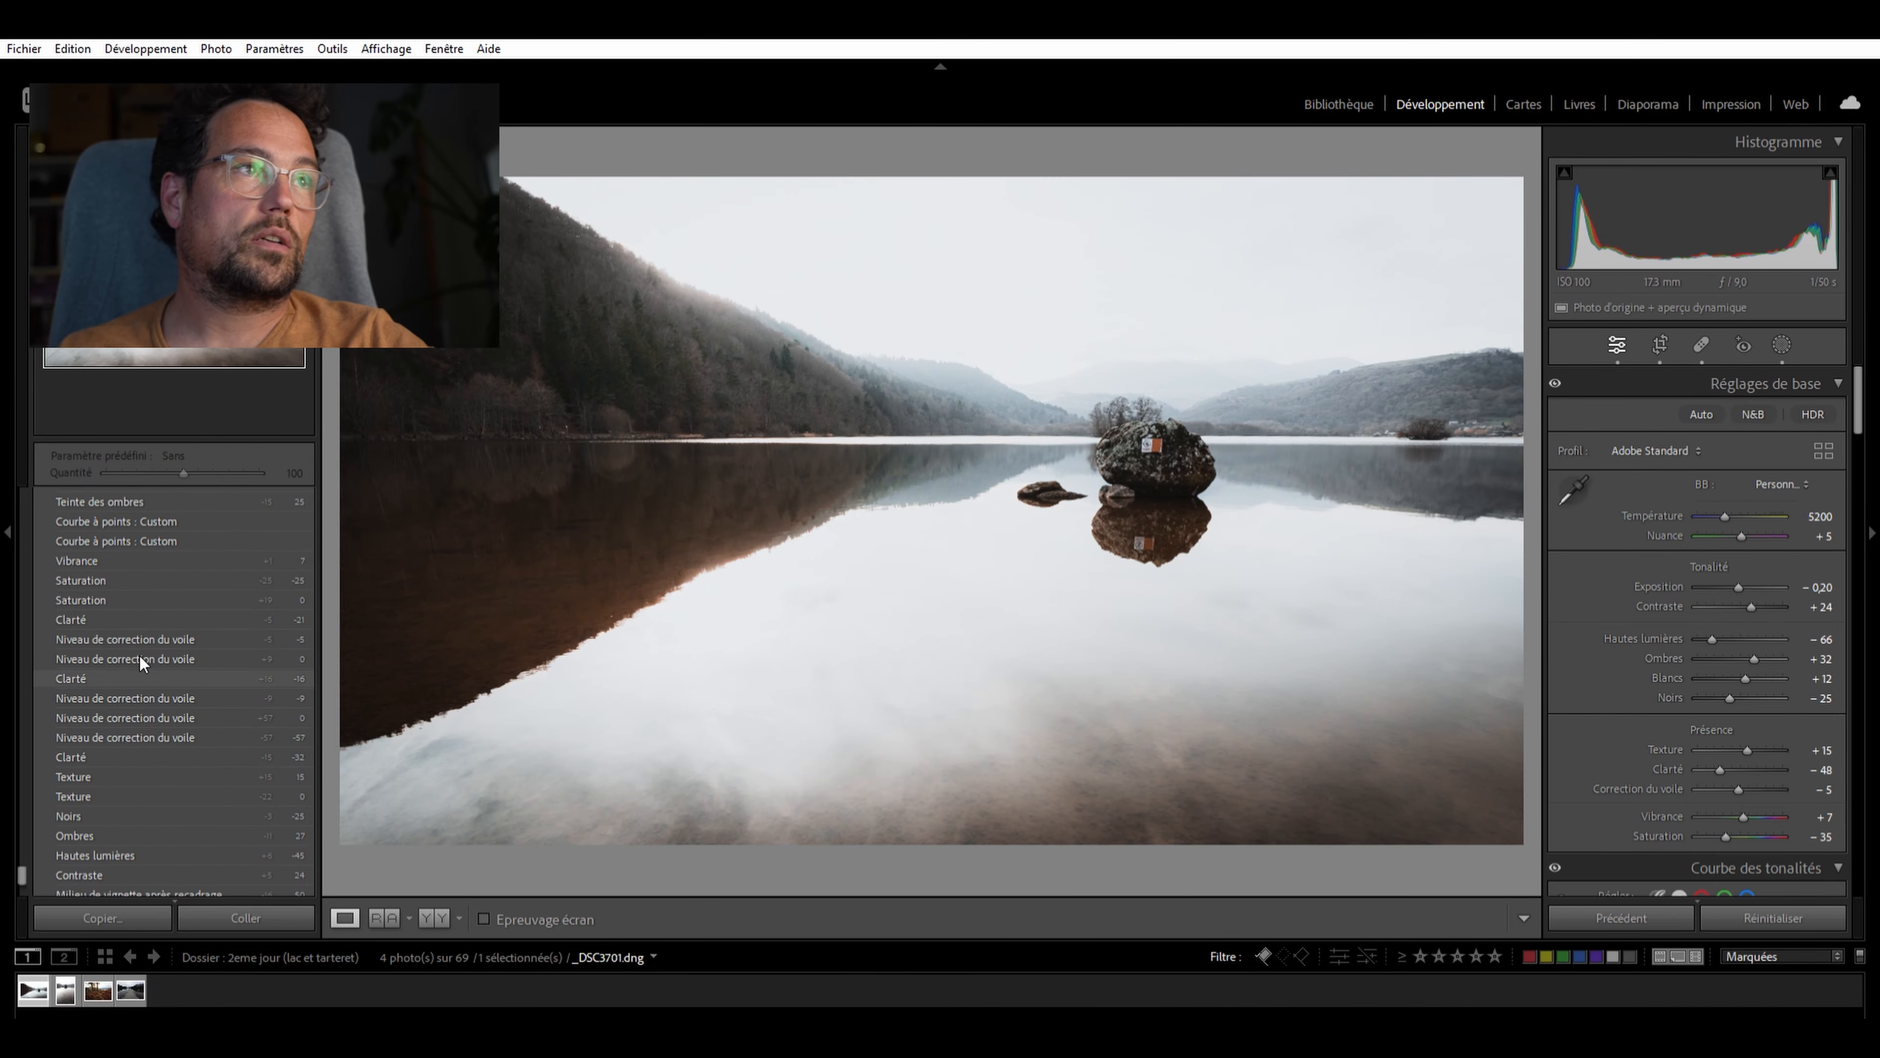
scroll(142, 631, down, 3)
scroll(140, 635, down, 3)
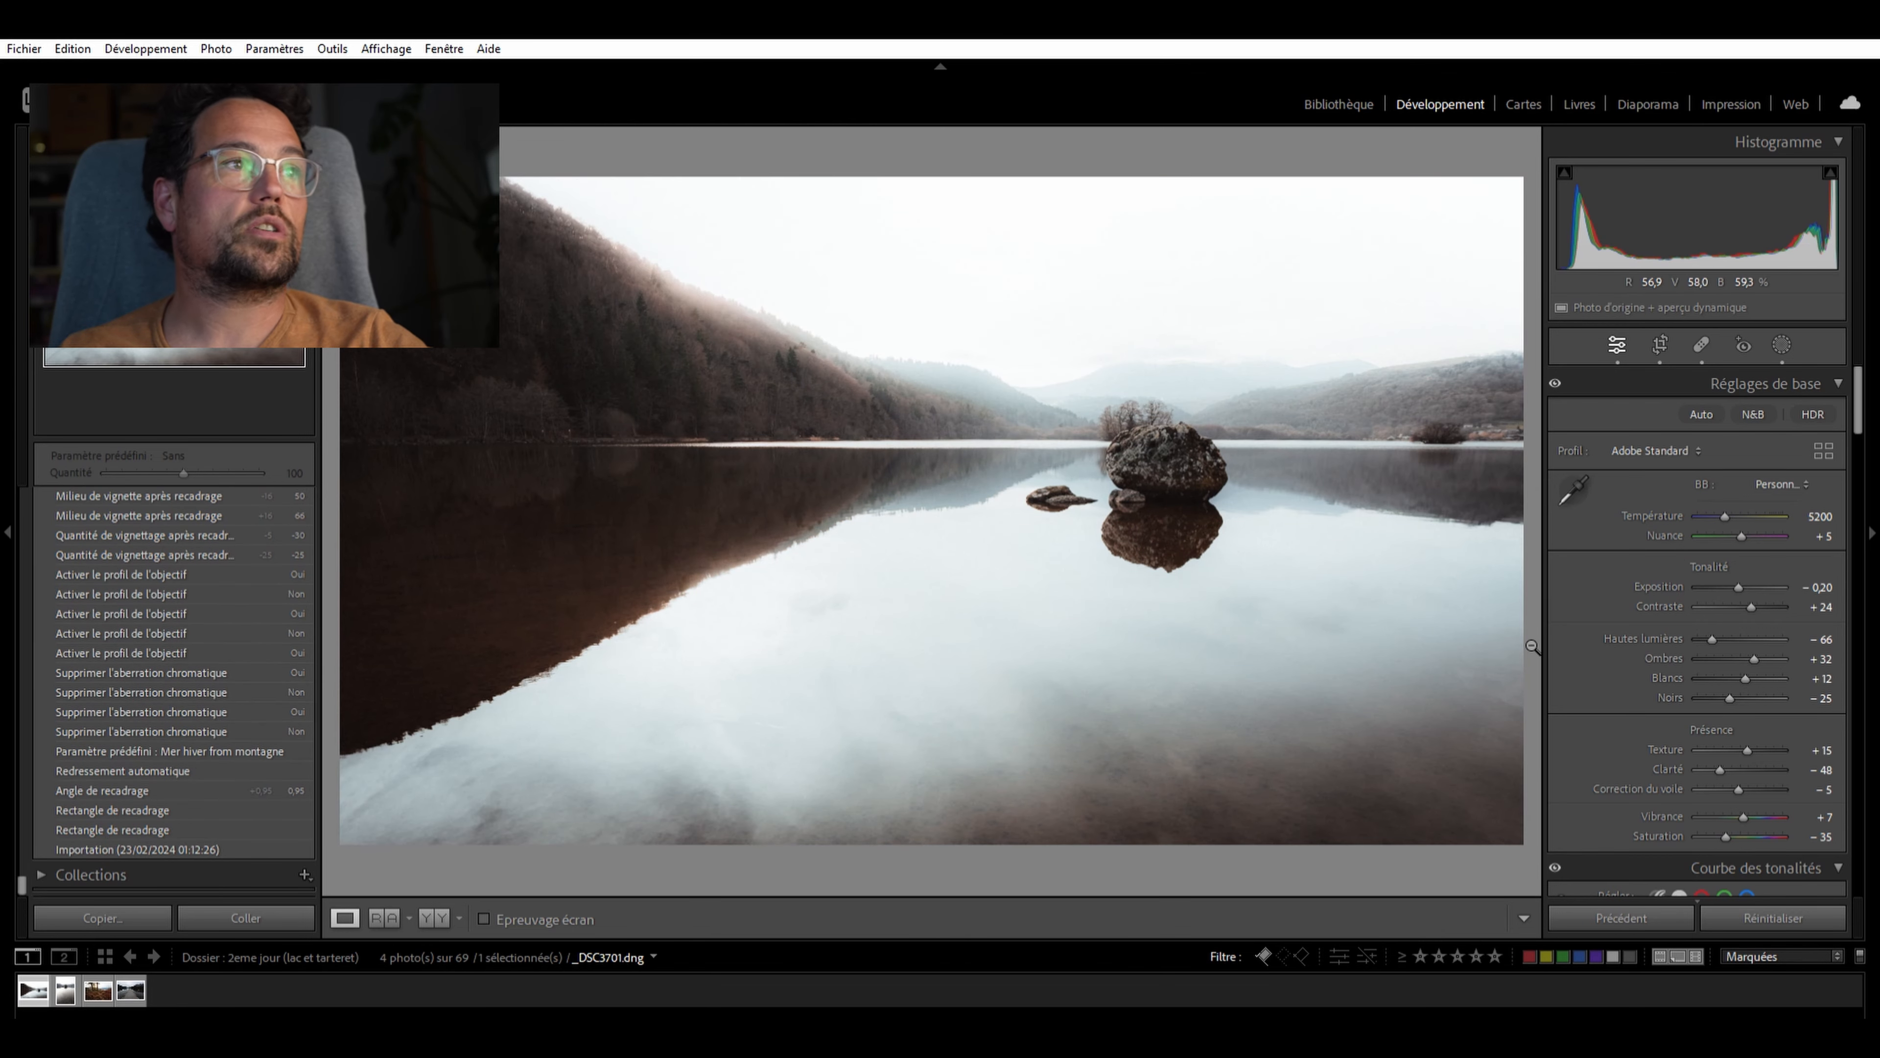
Compare the lake photo's import state with its crop rectangle (Rectangle de recadrage) history states
click(101, 821)
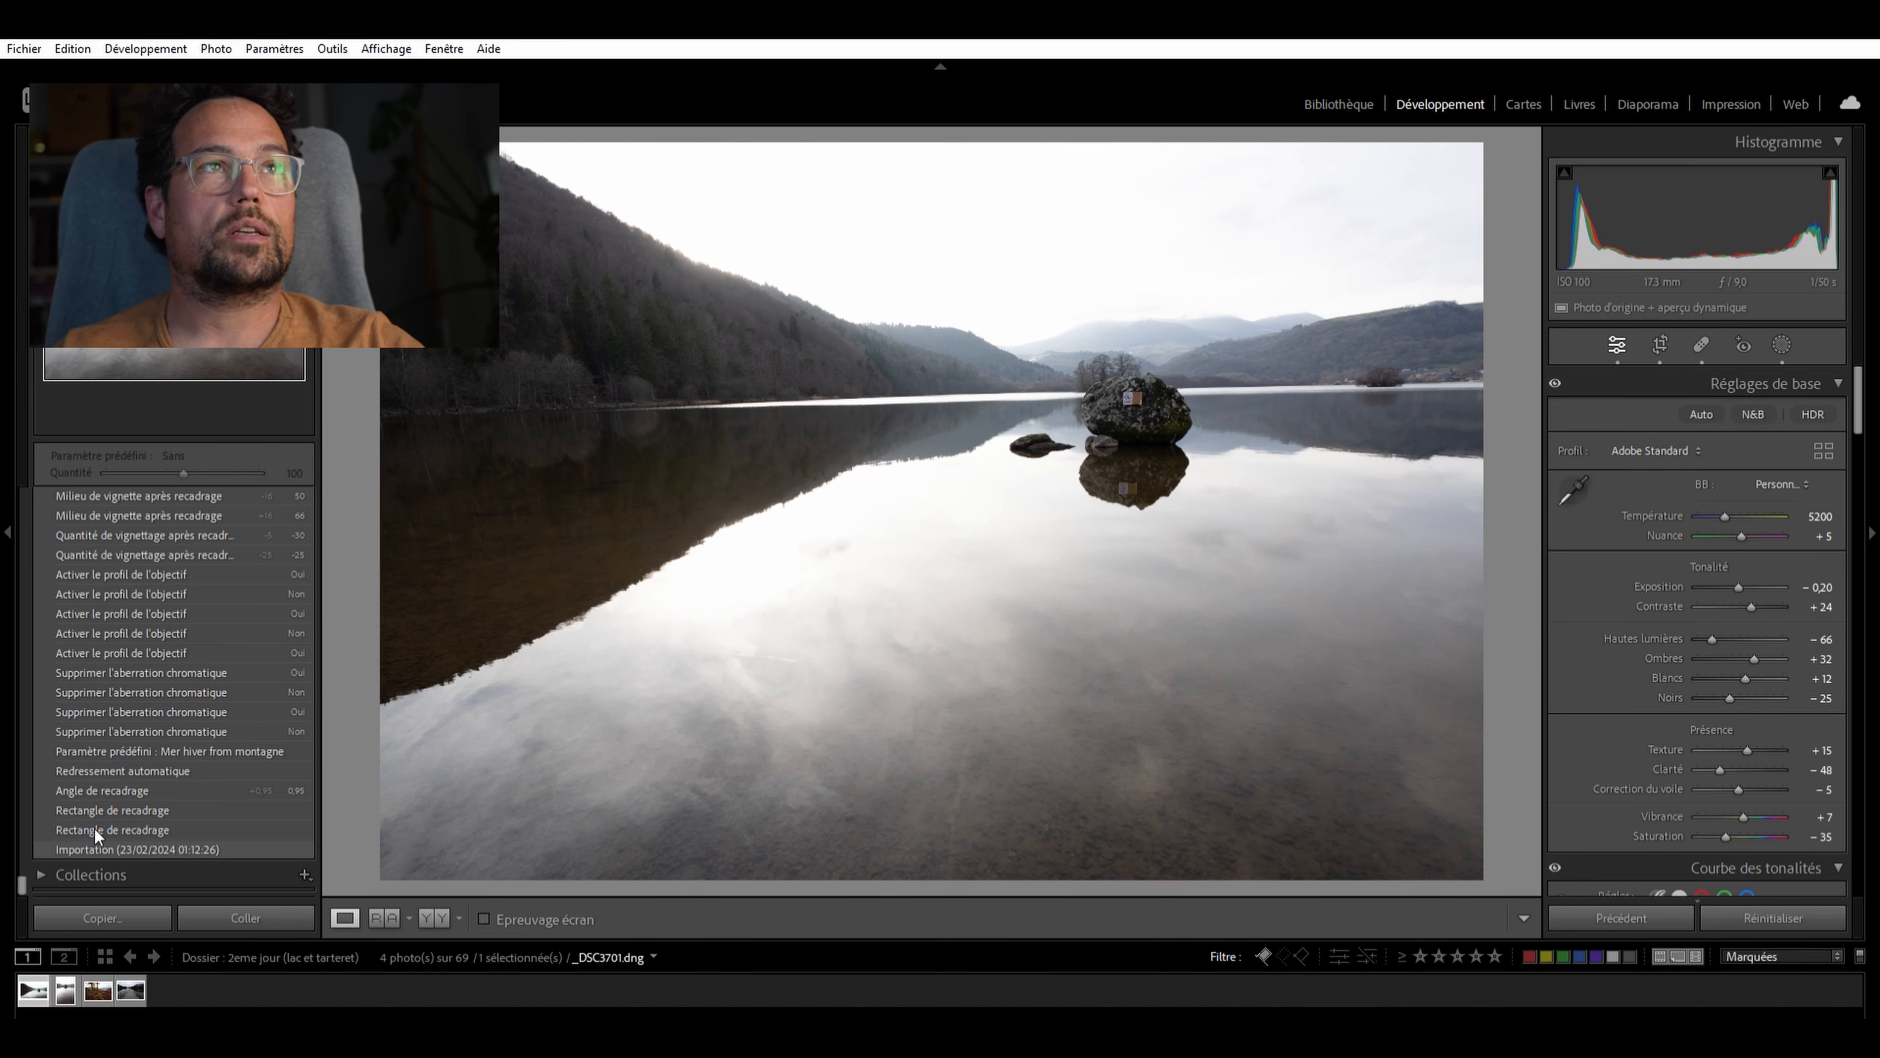
click(95, 828)
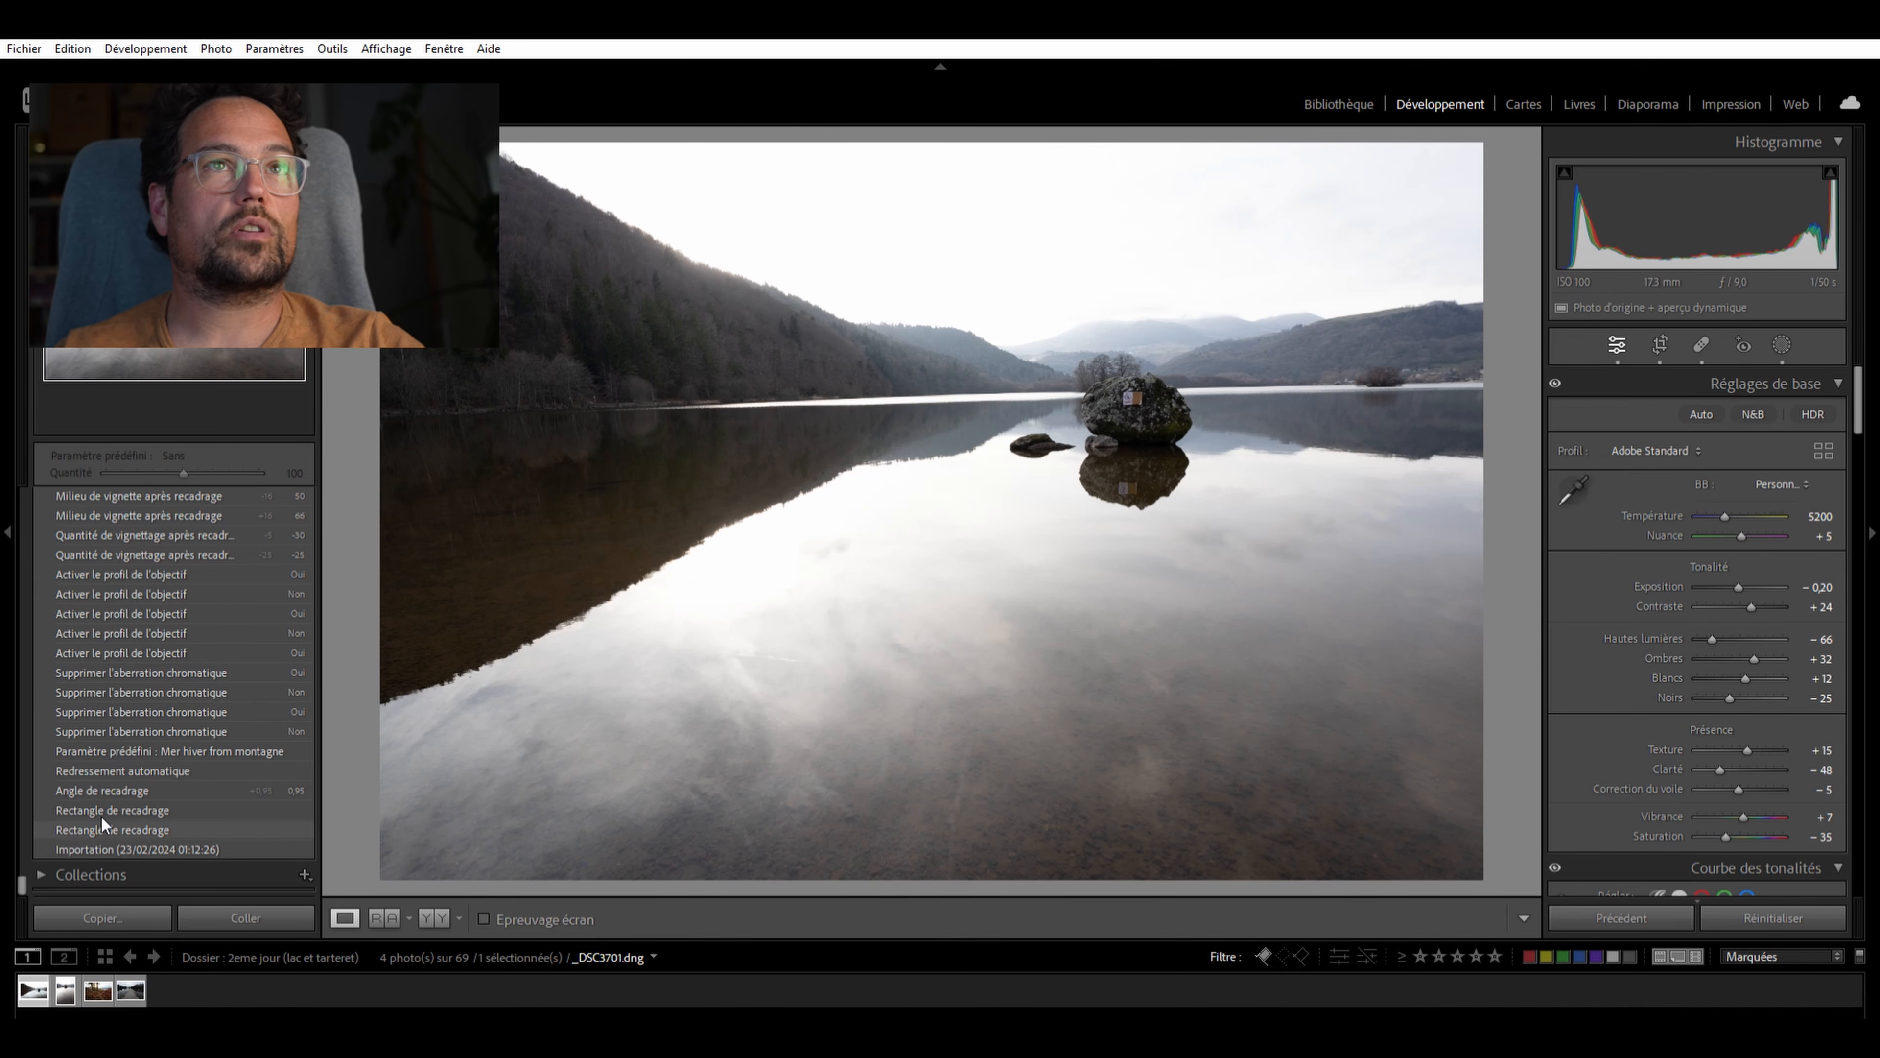
click(101, 811)
click(109, 827)
click(108, 829)
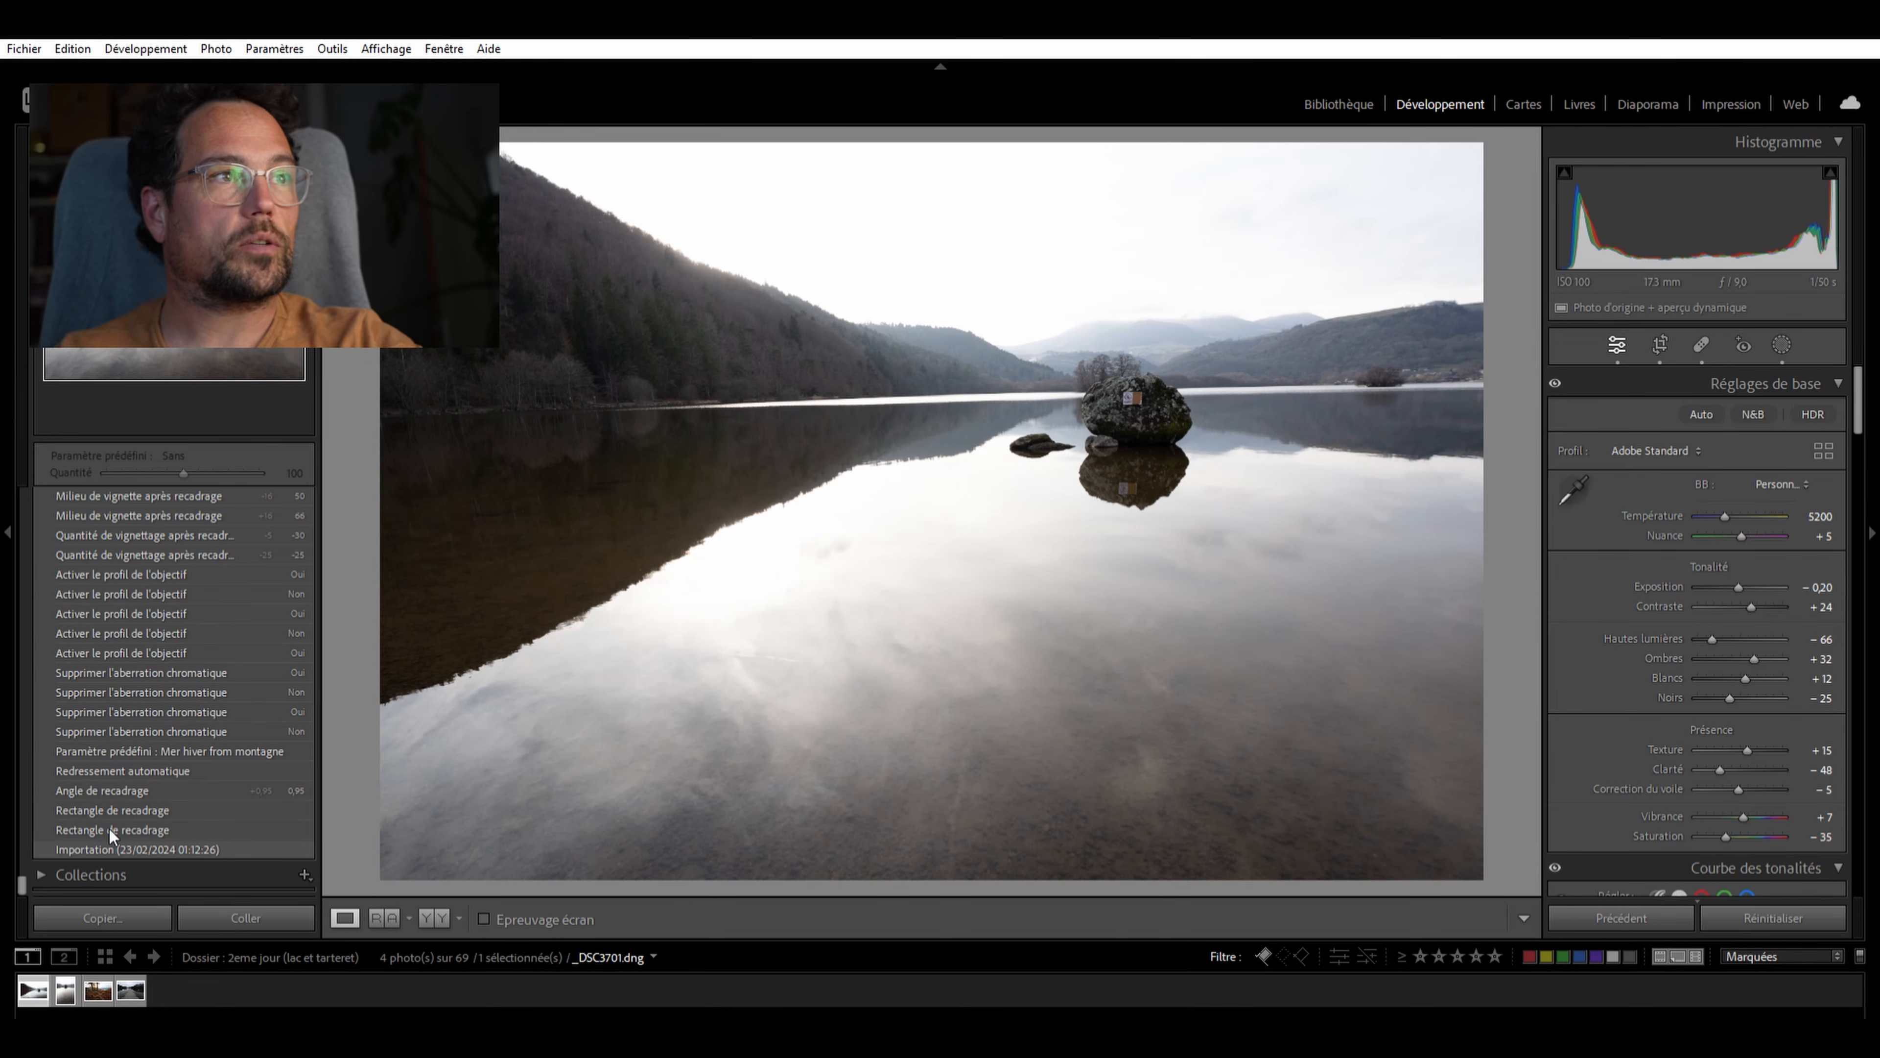
click(113, 813)
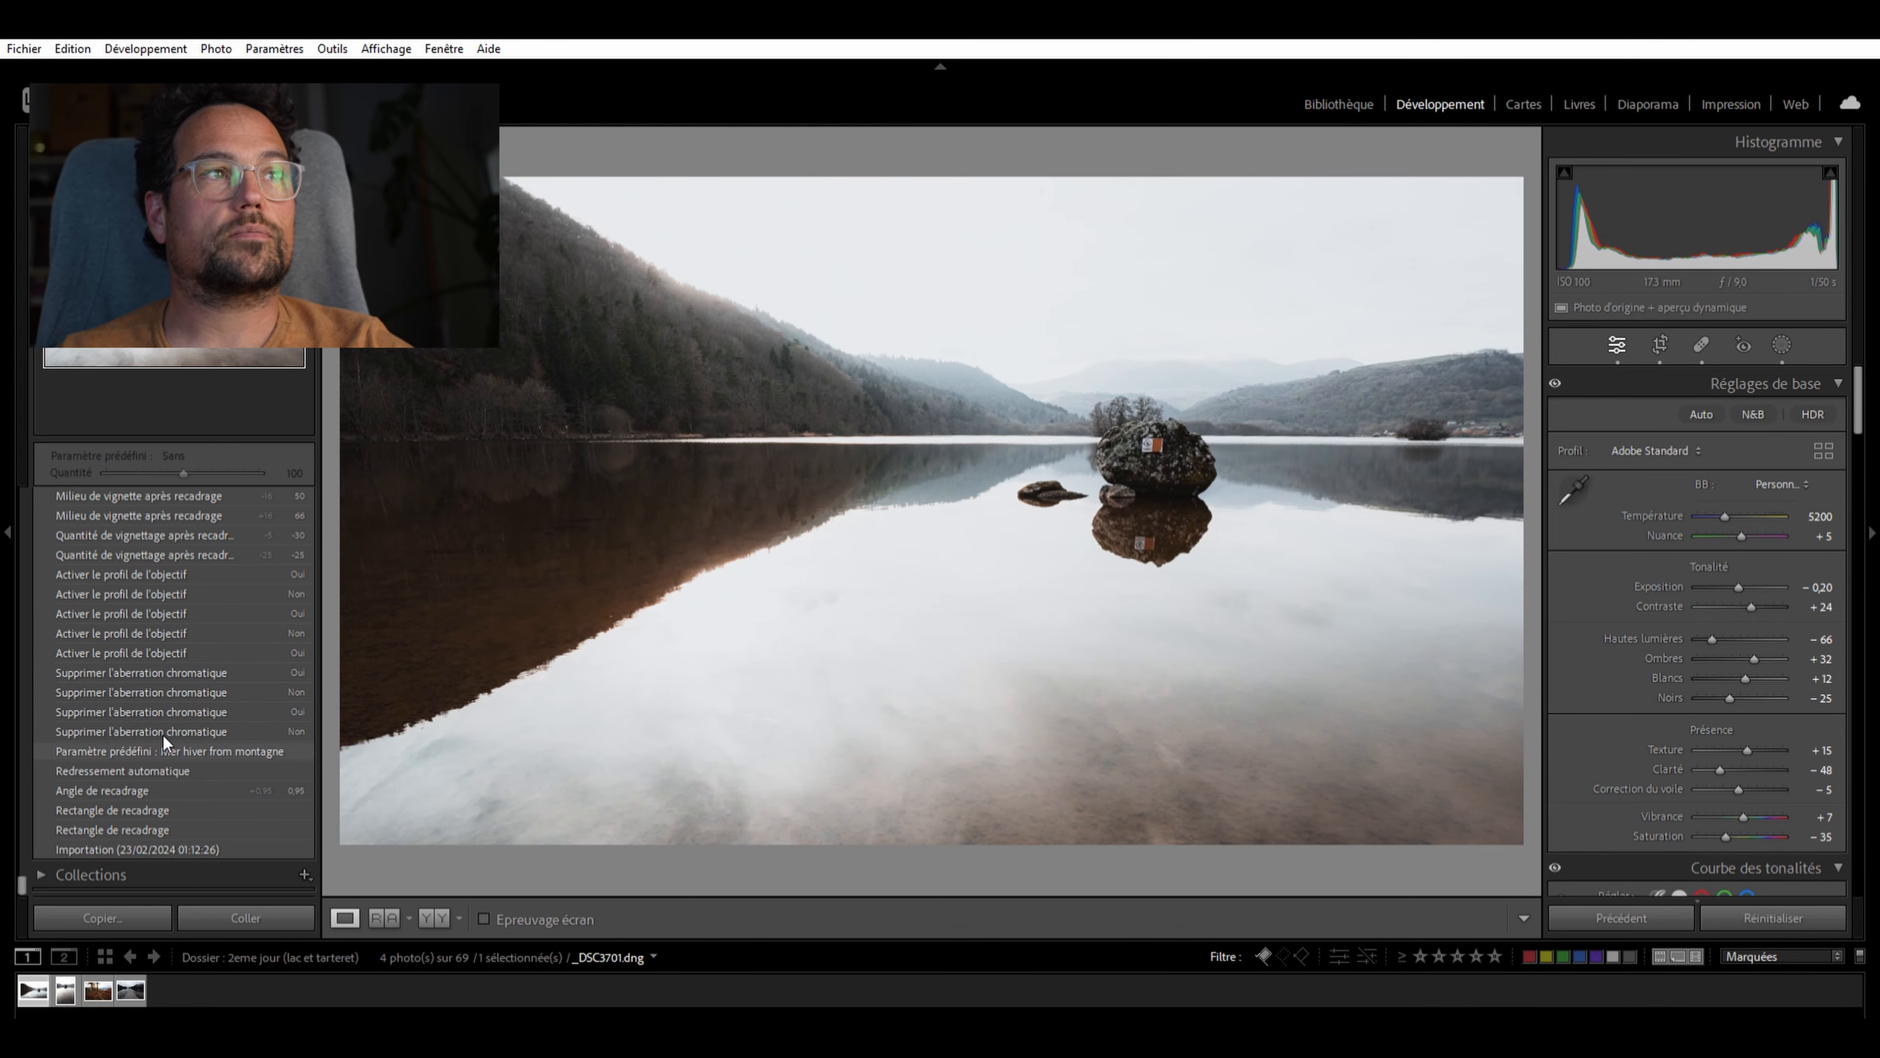
Examine the history states for the preset "Mer hiver from montagne" and the lens profile activation (Activer le profil de l'objectif)
click(163, 748)
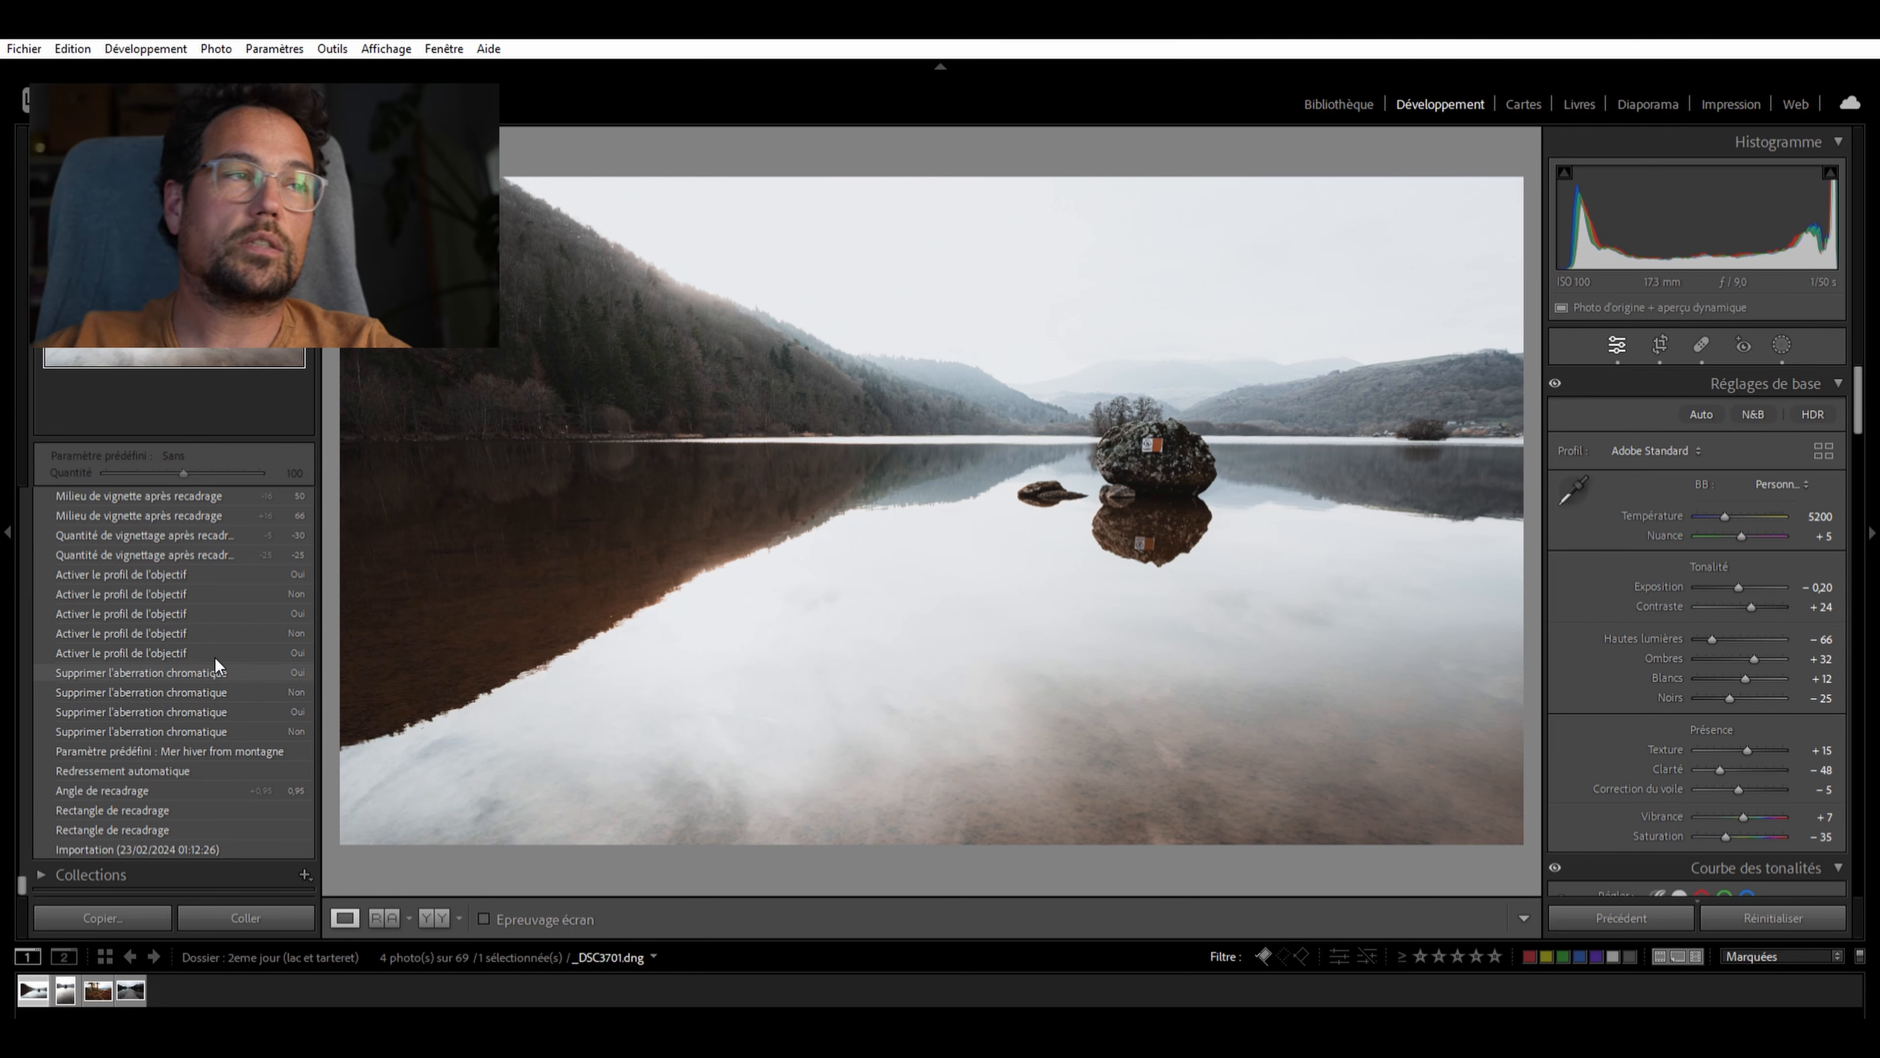
click(182, 638)
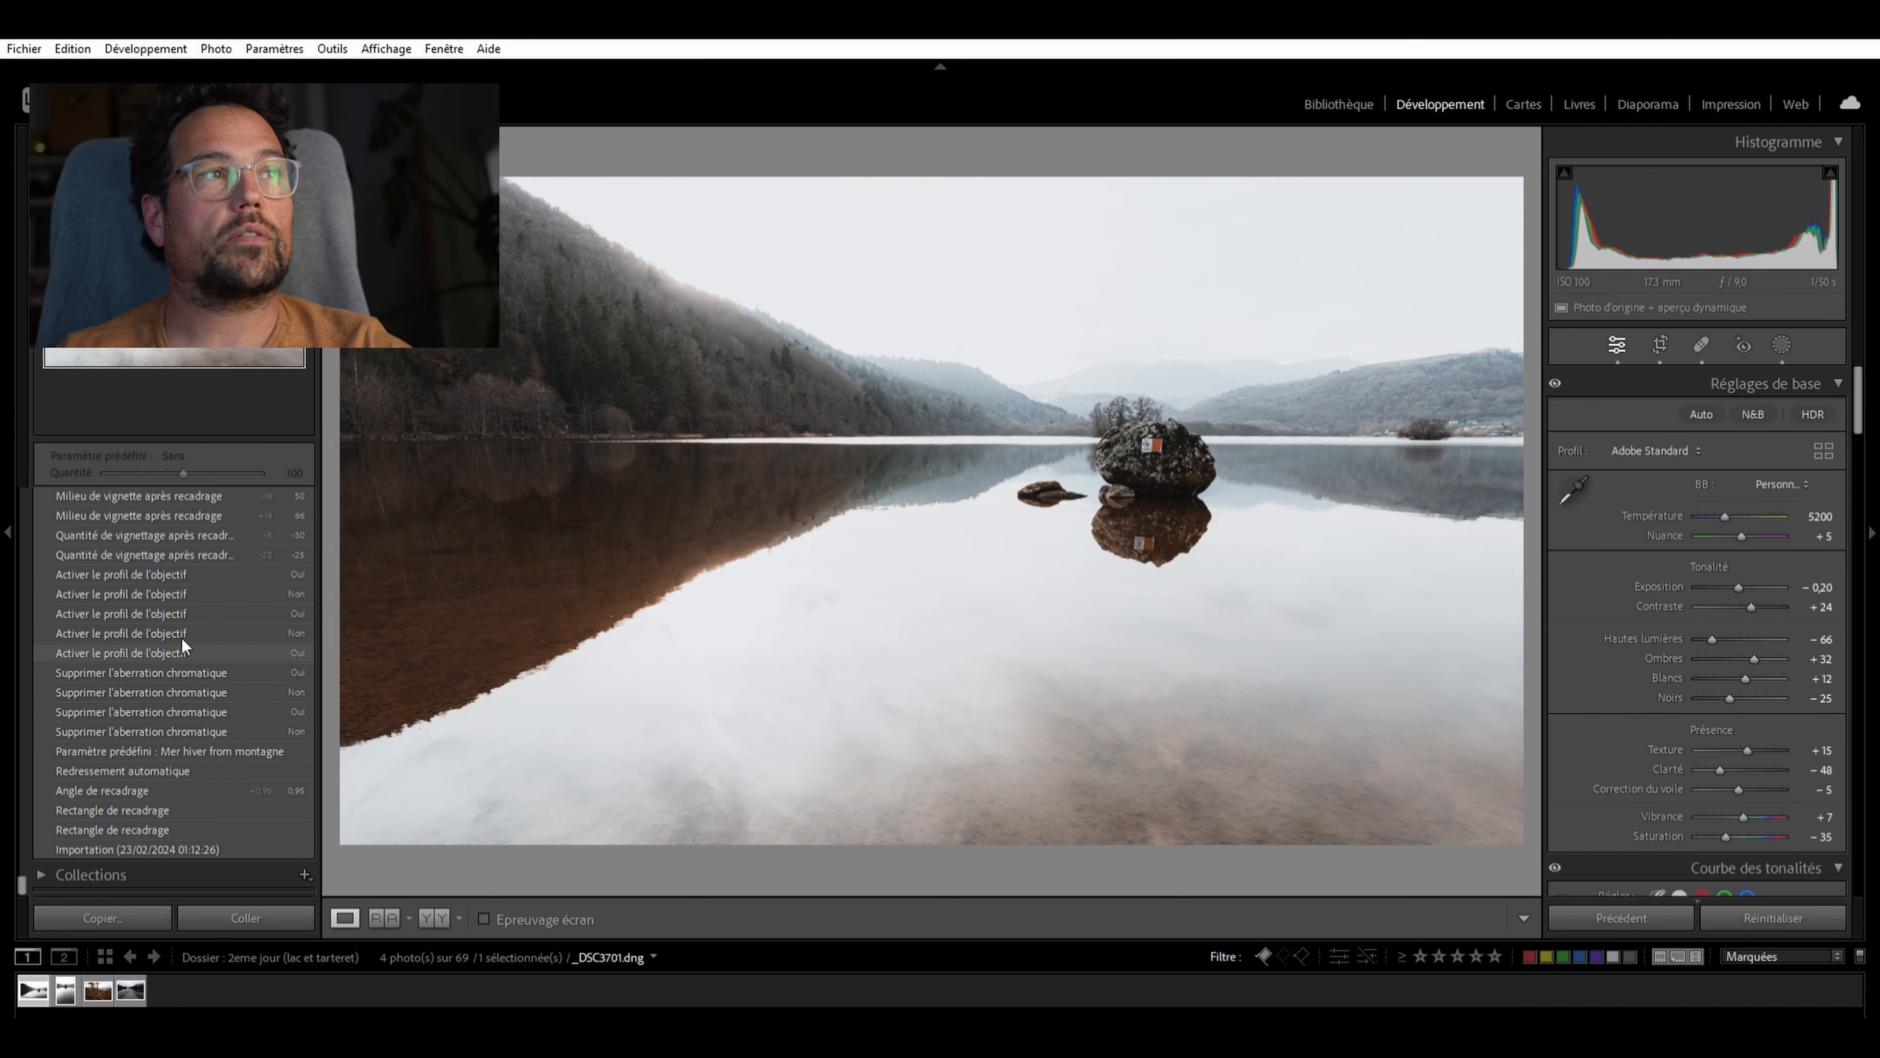
scroll(185, 600, up, 3)
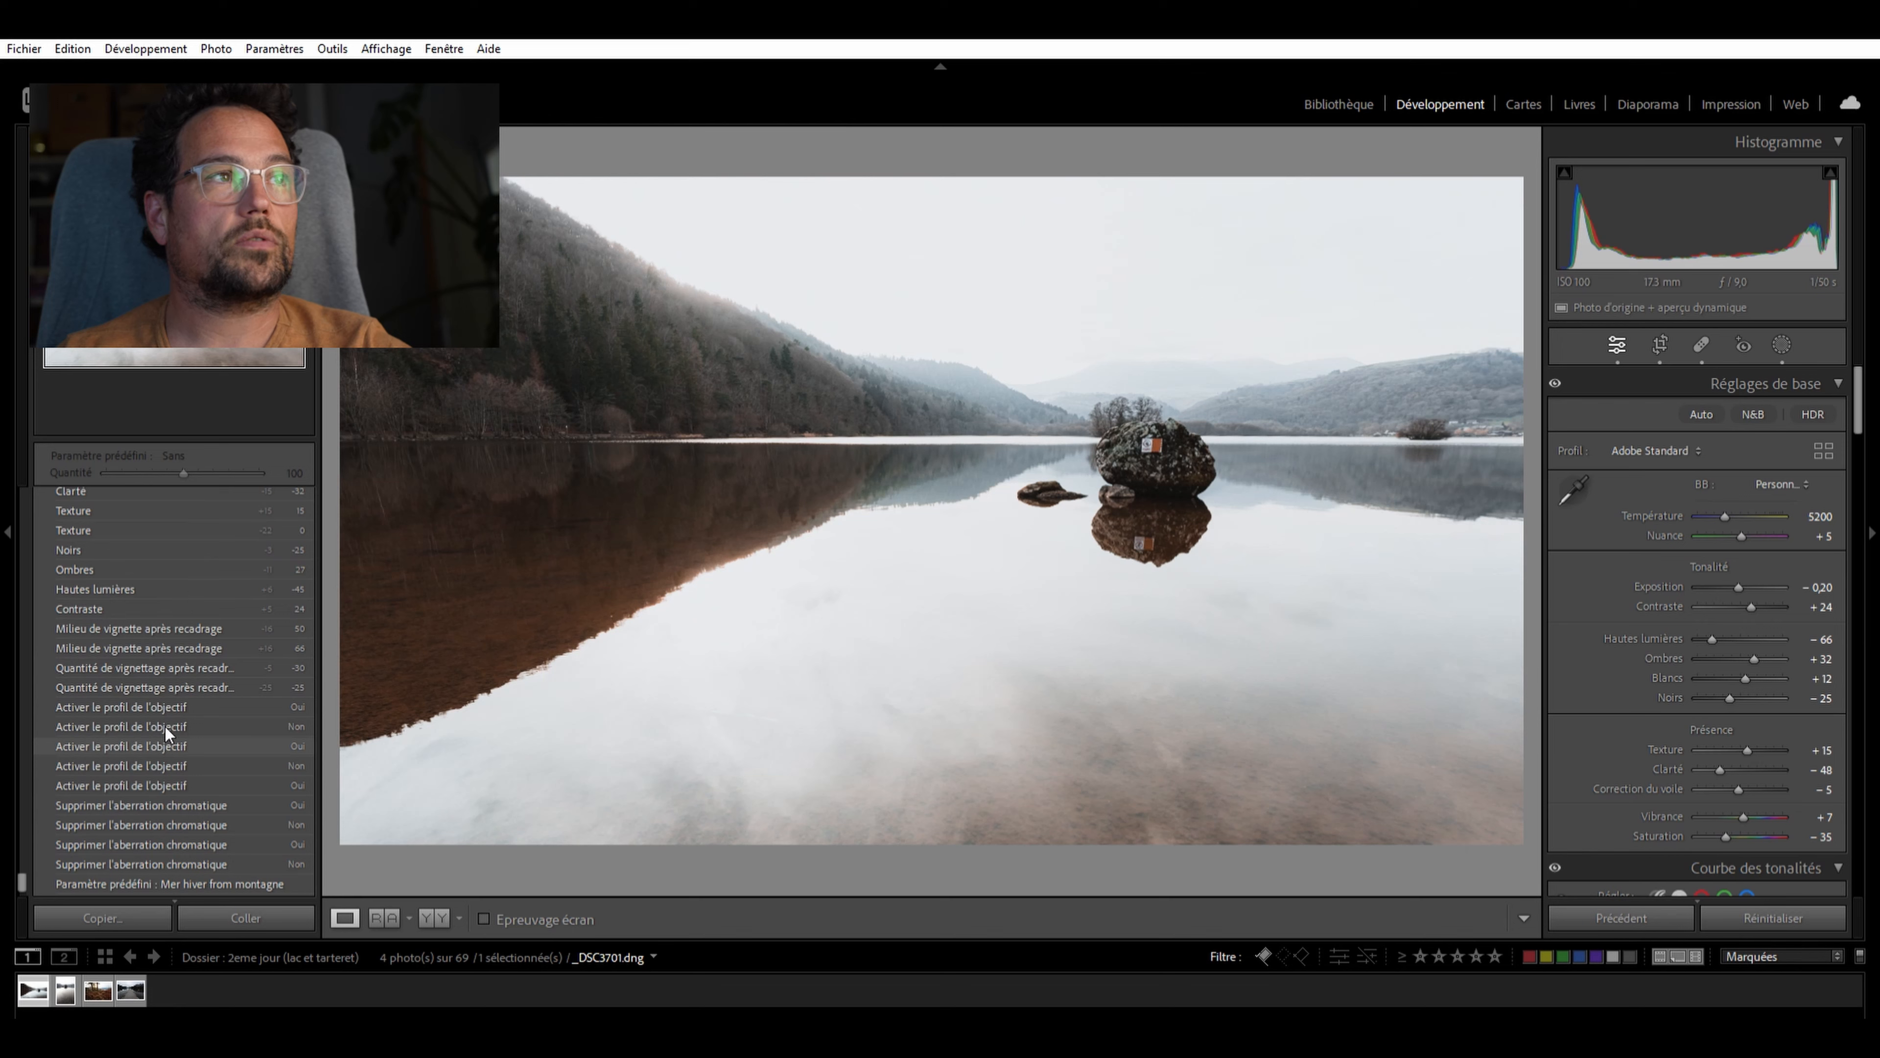
Review the lens profile, vignette, clarity, dehaze and saturation states in the lake photo's edit history
click(145, 670)
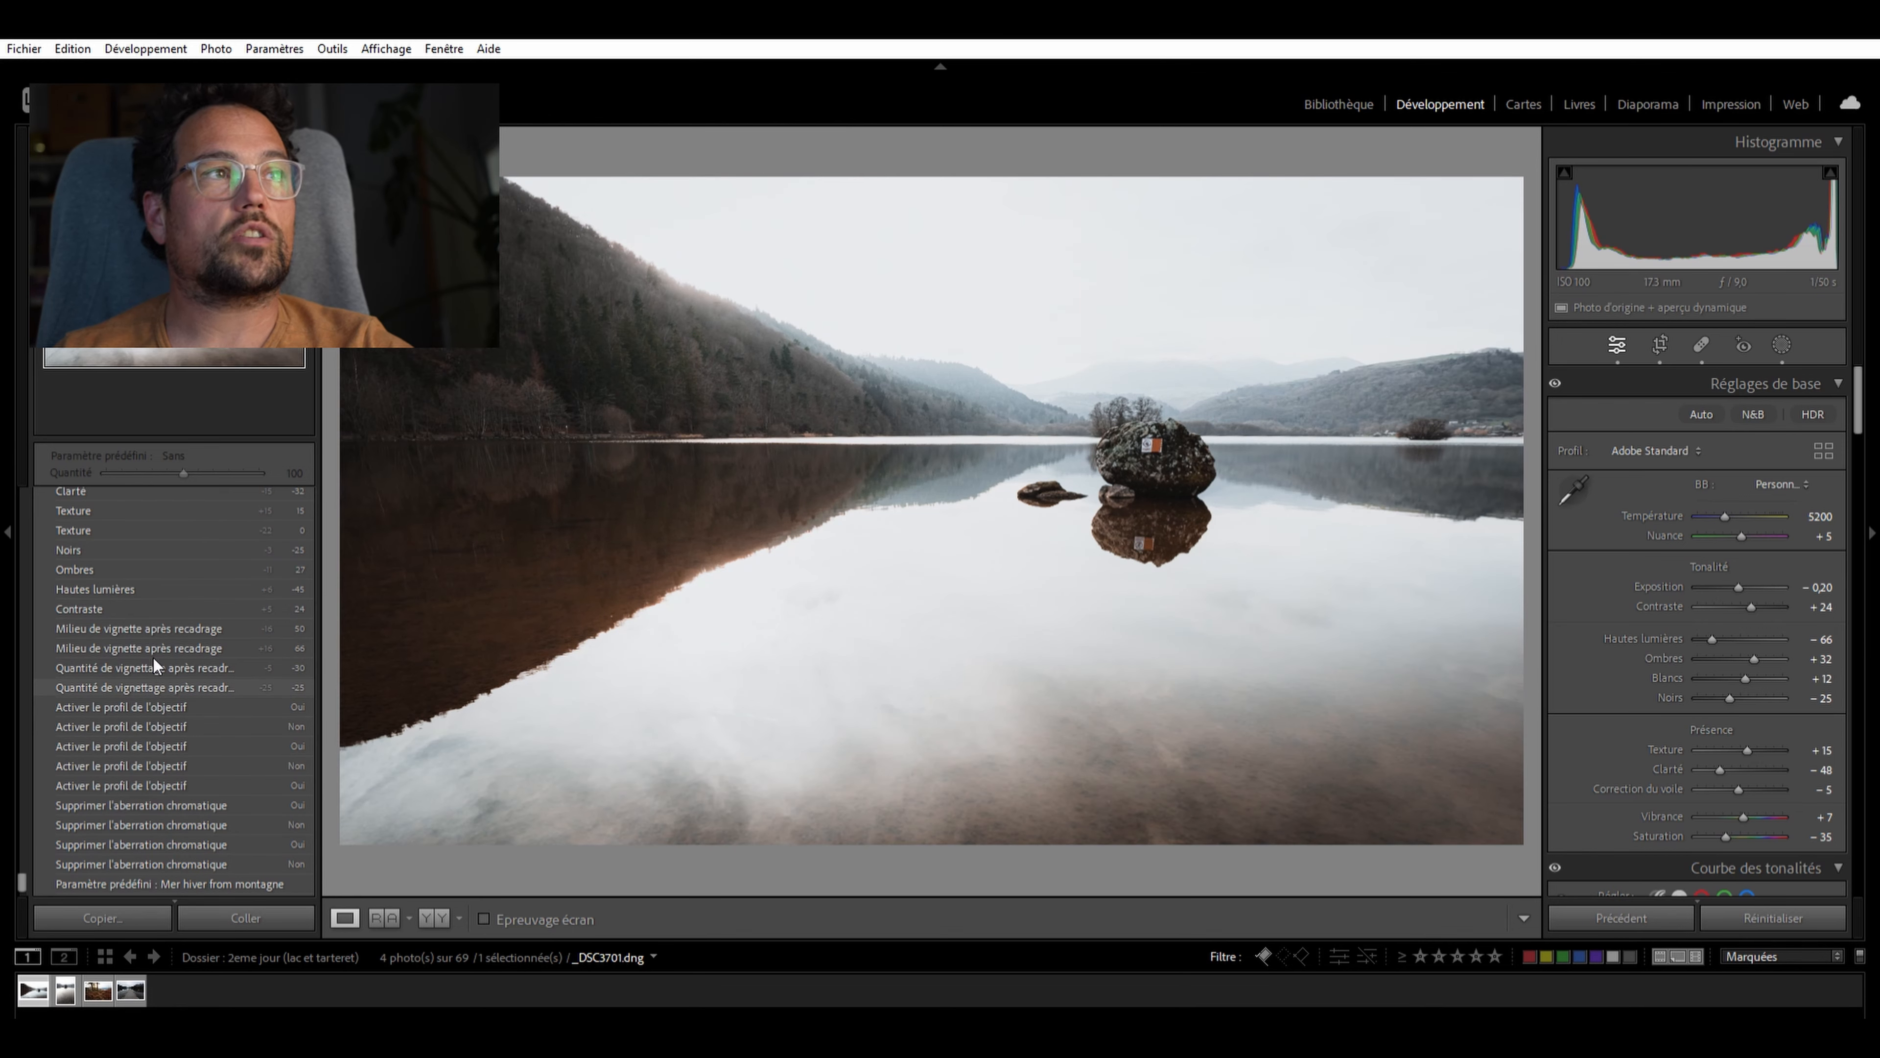
click(164, 628)
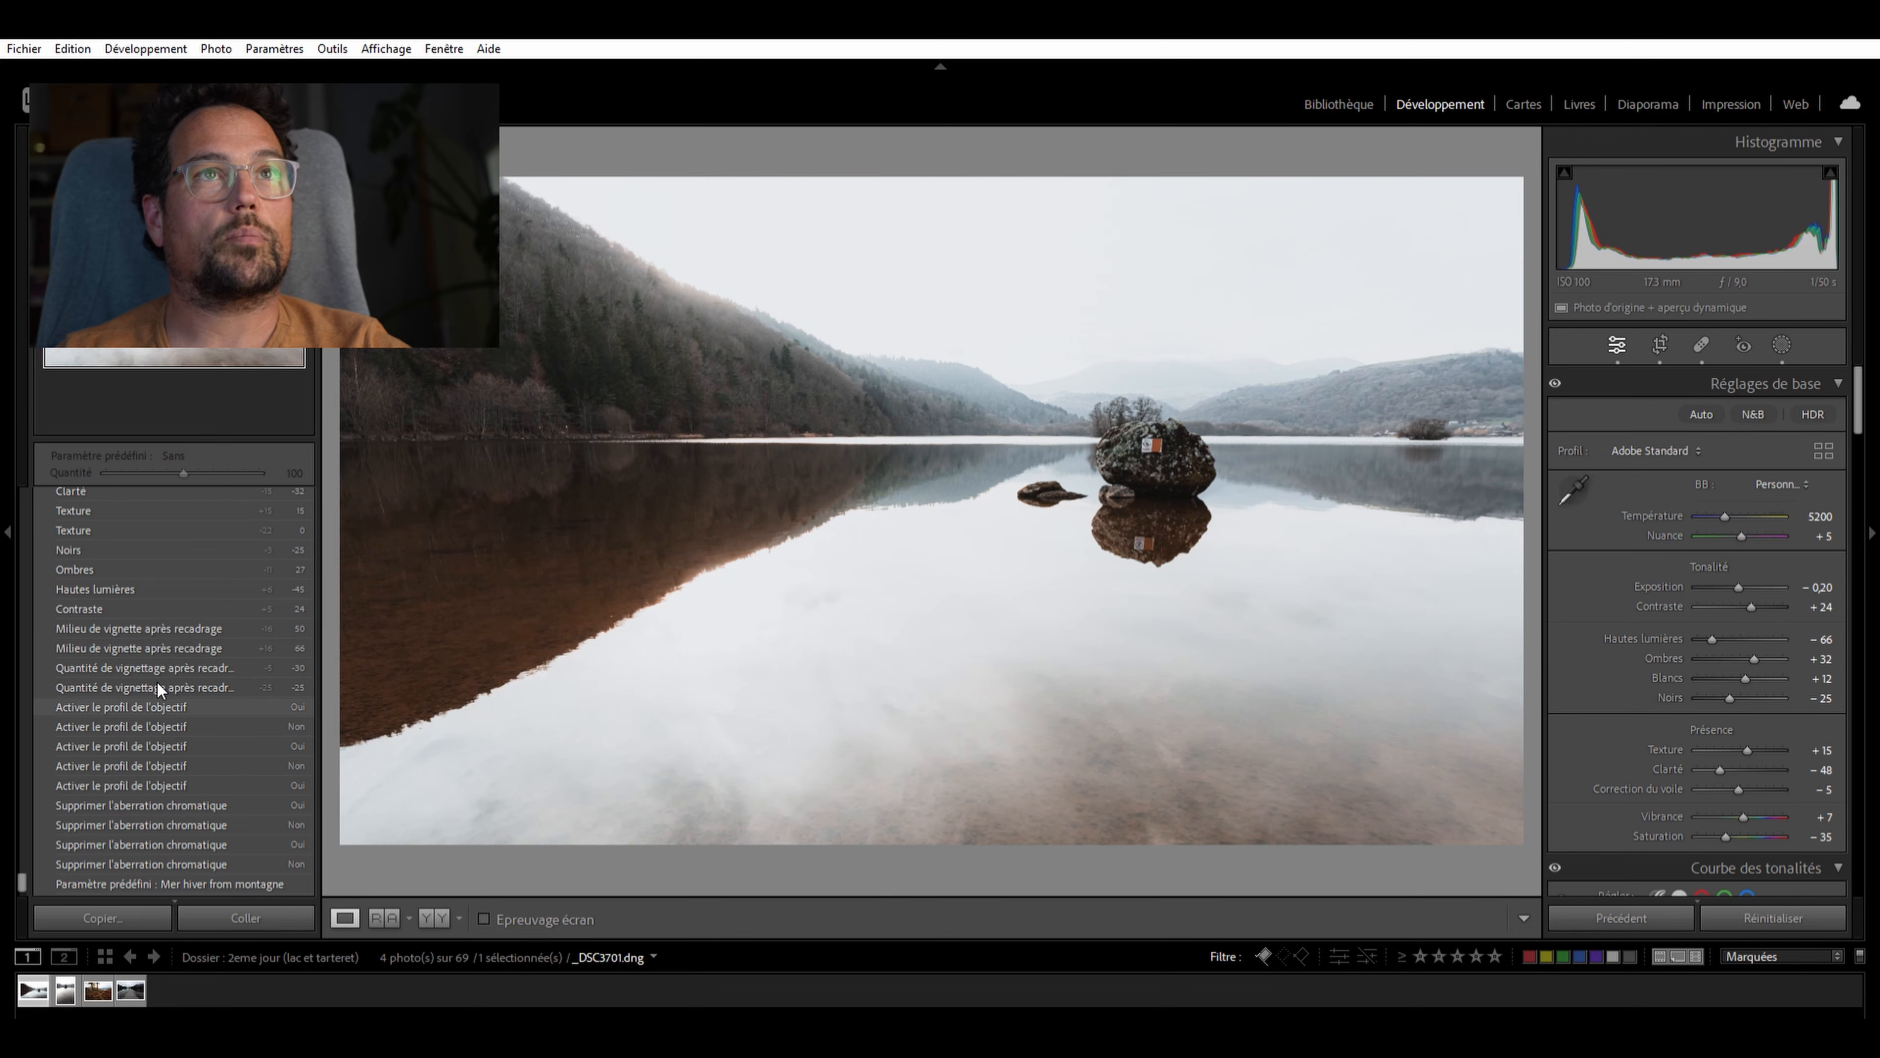
scroll(160, 613, up, 3)
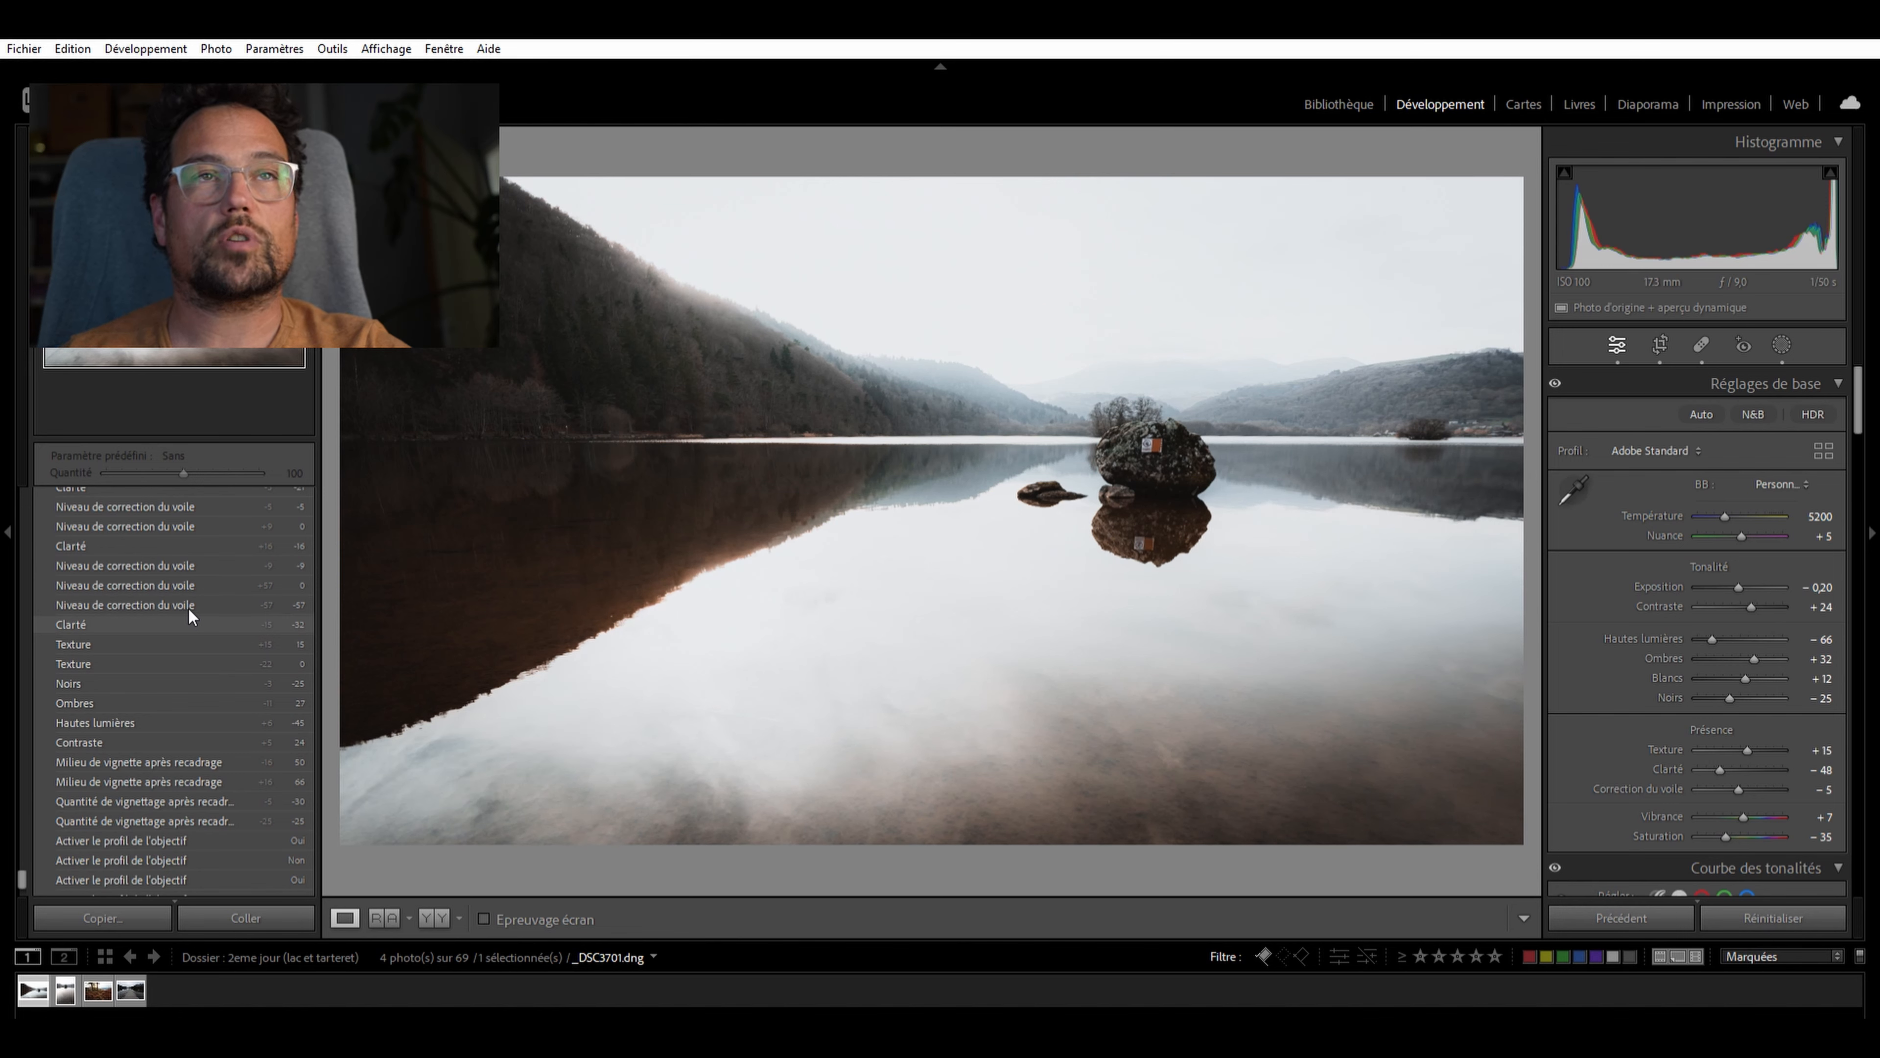
scroll(175, 737, up, 3)
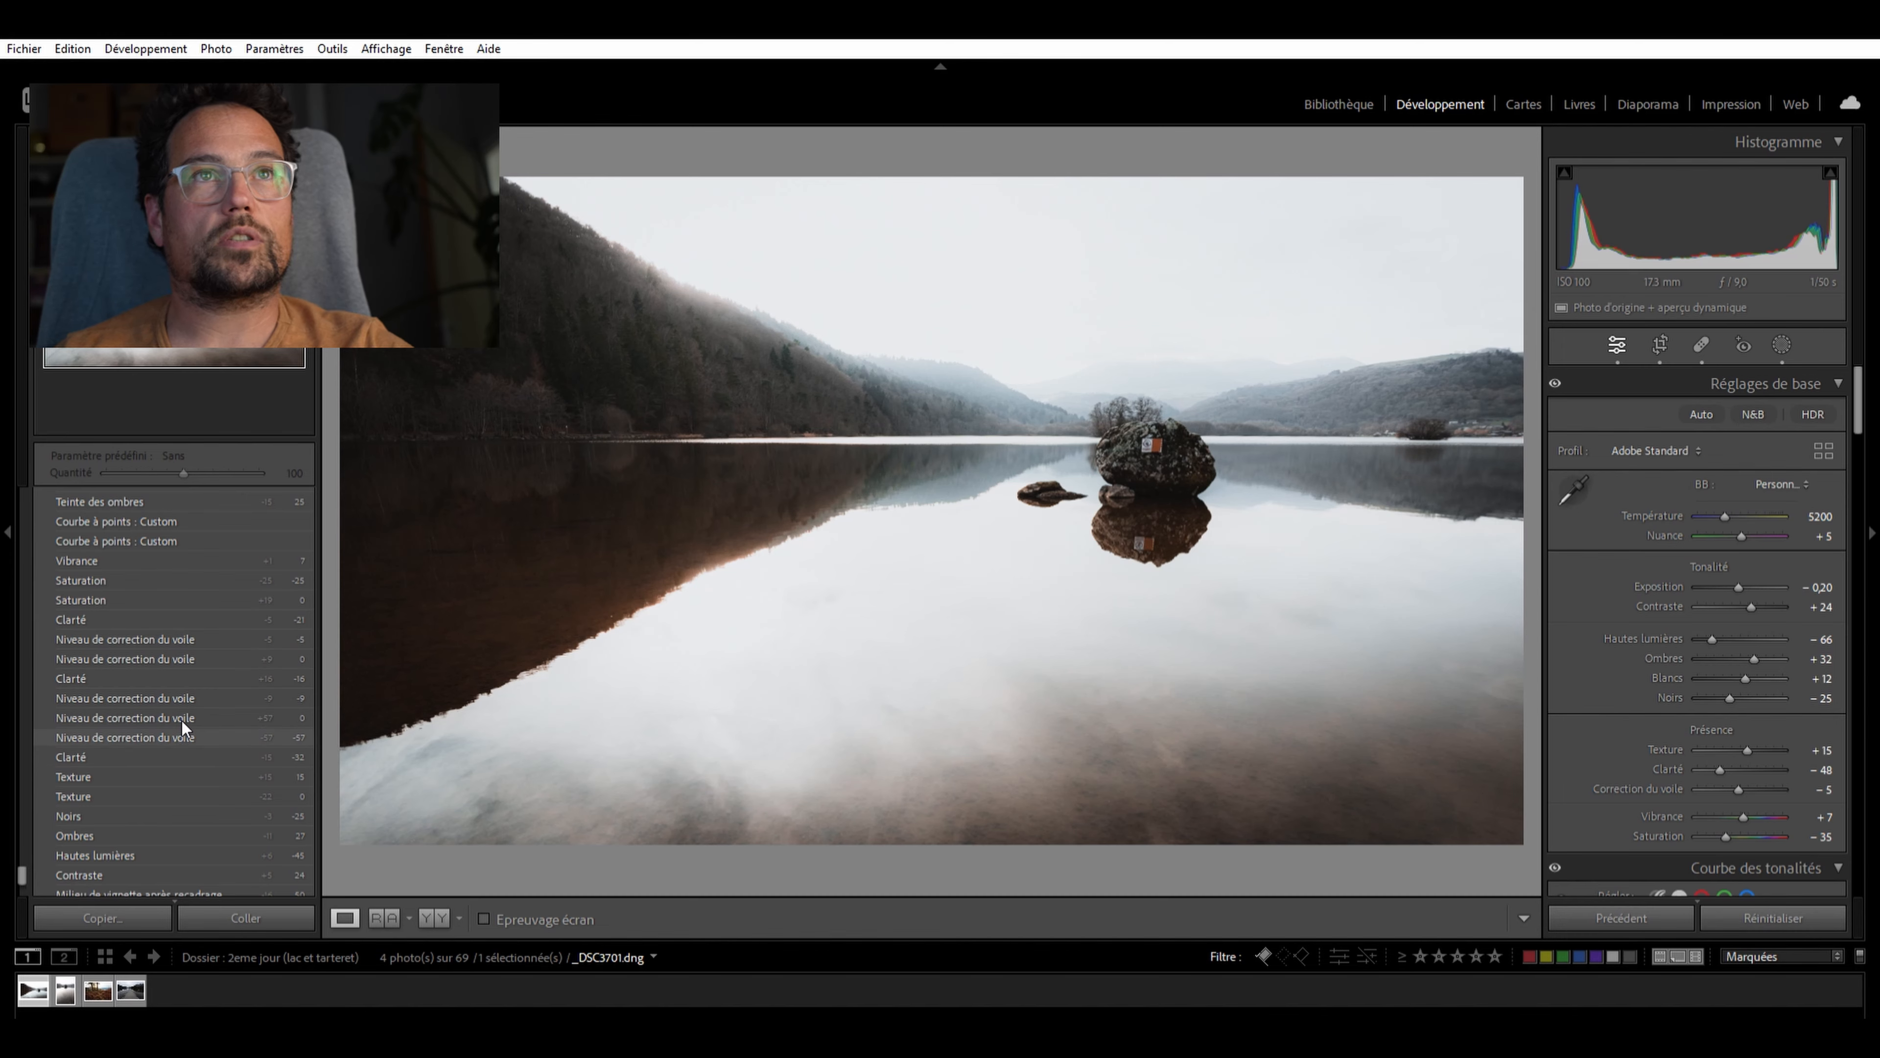
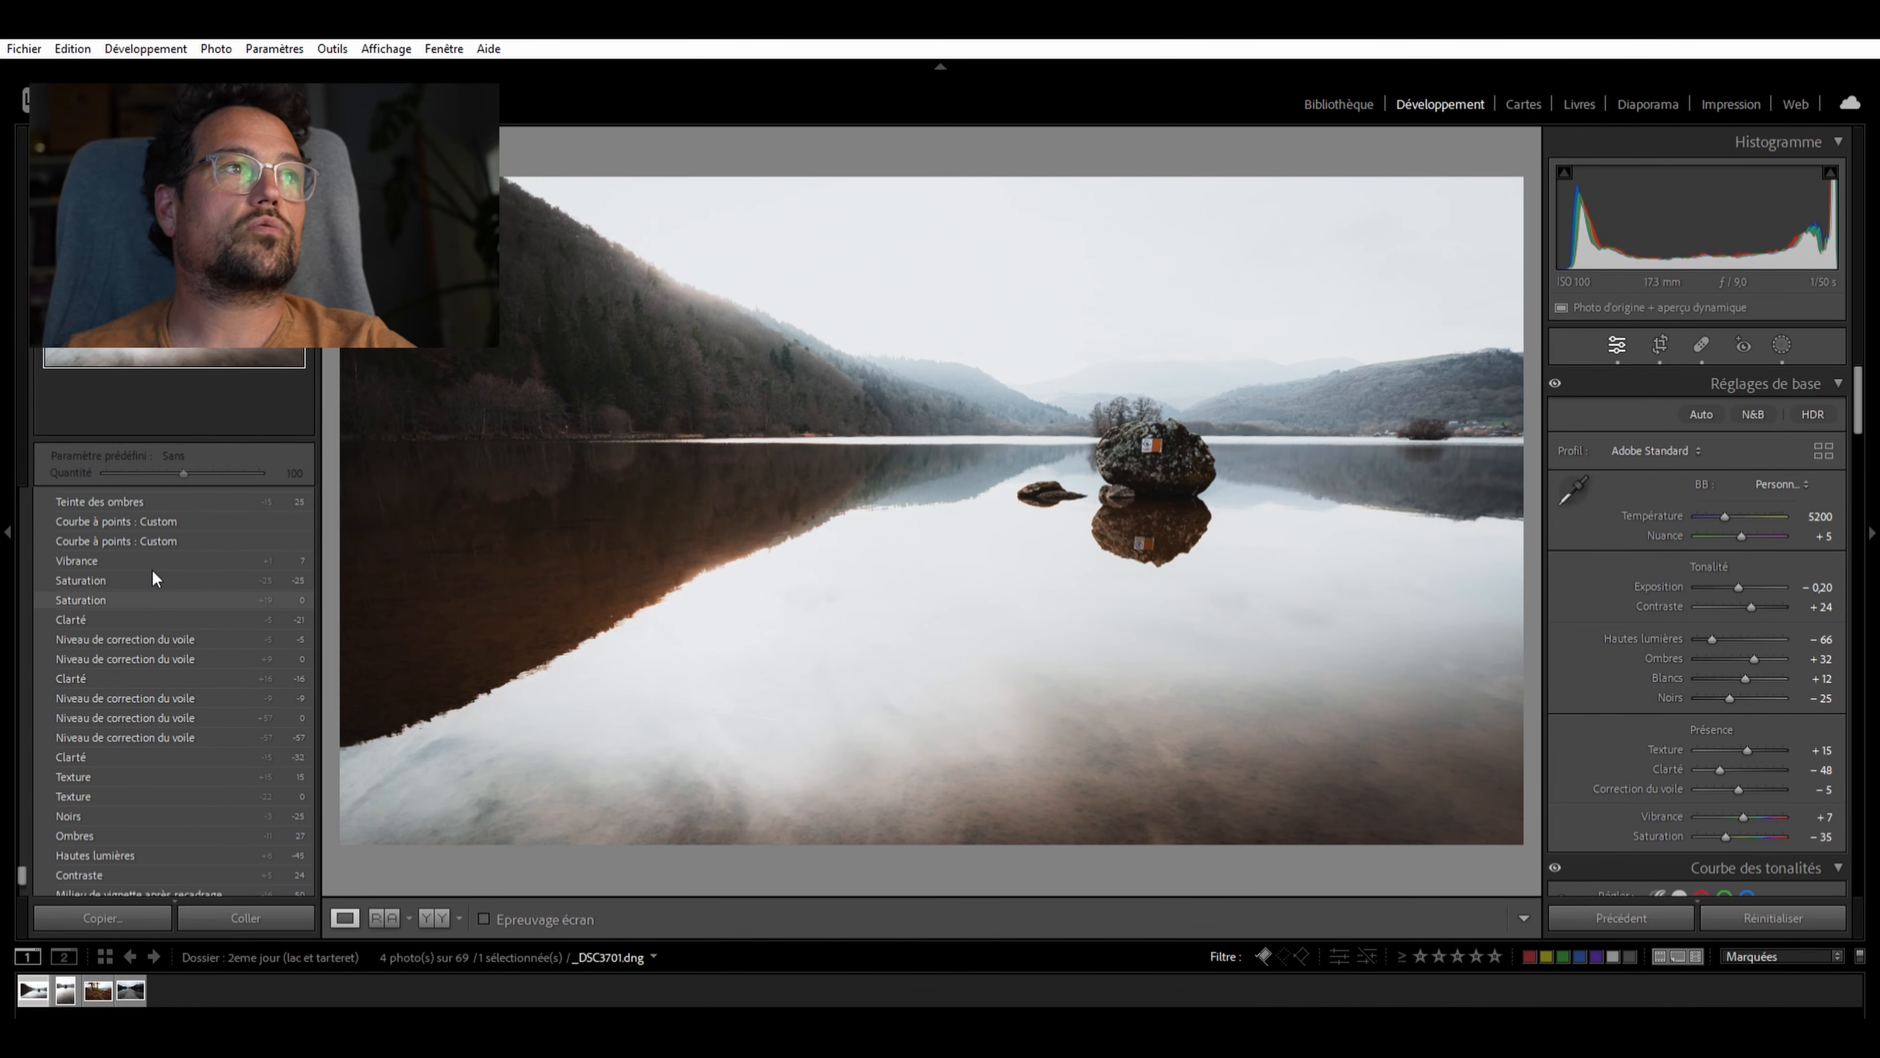
scroll(156, 546, up, 3)
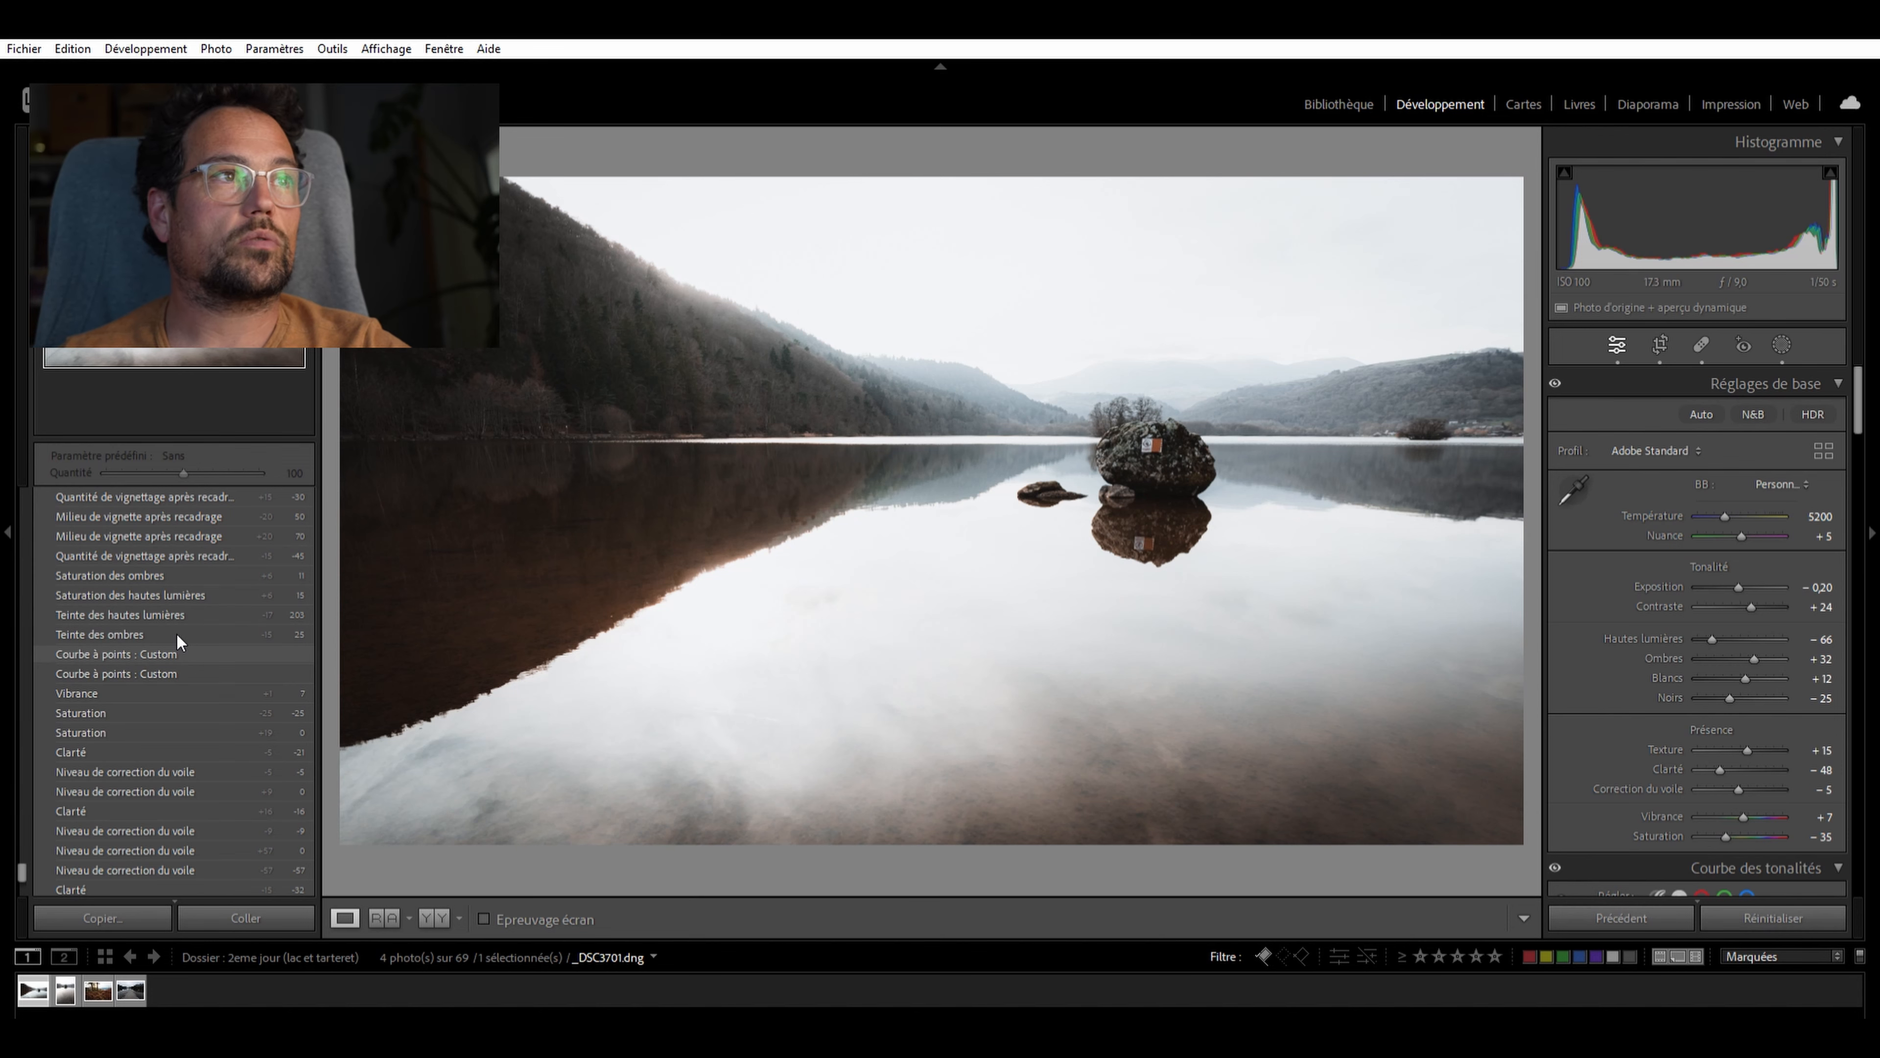
Examine the custom point curve and its history states, and the Color Grading wheels for shadows and highlights
click(178, 637)
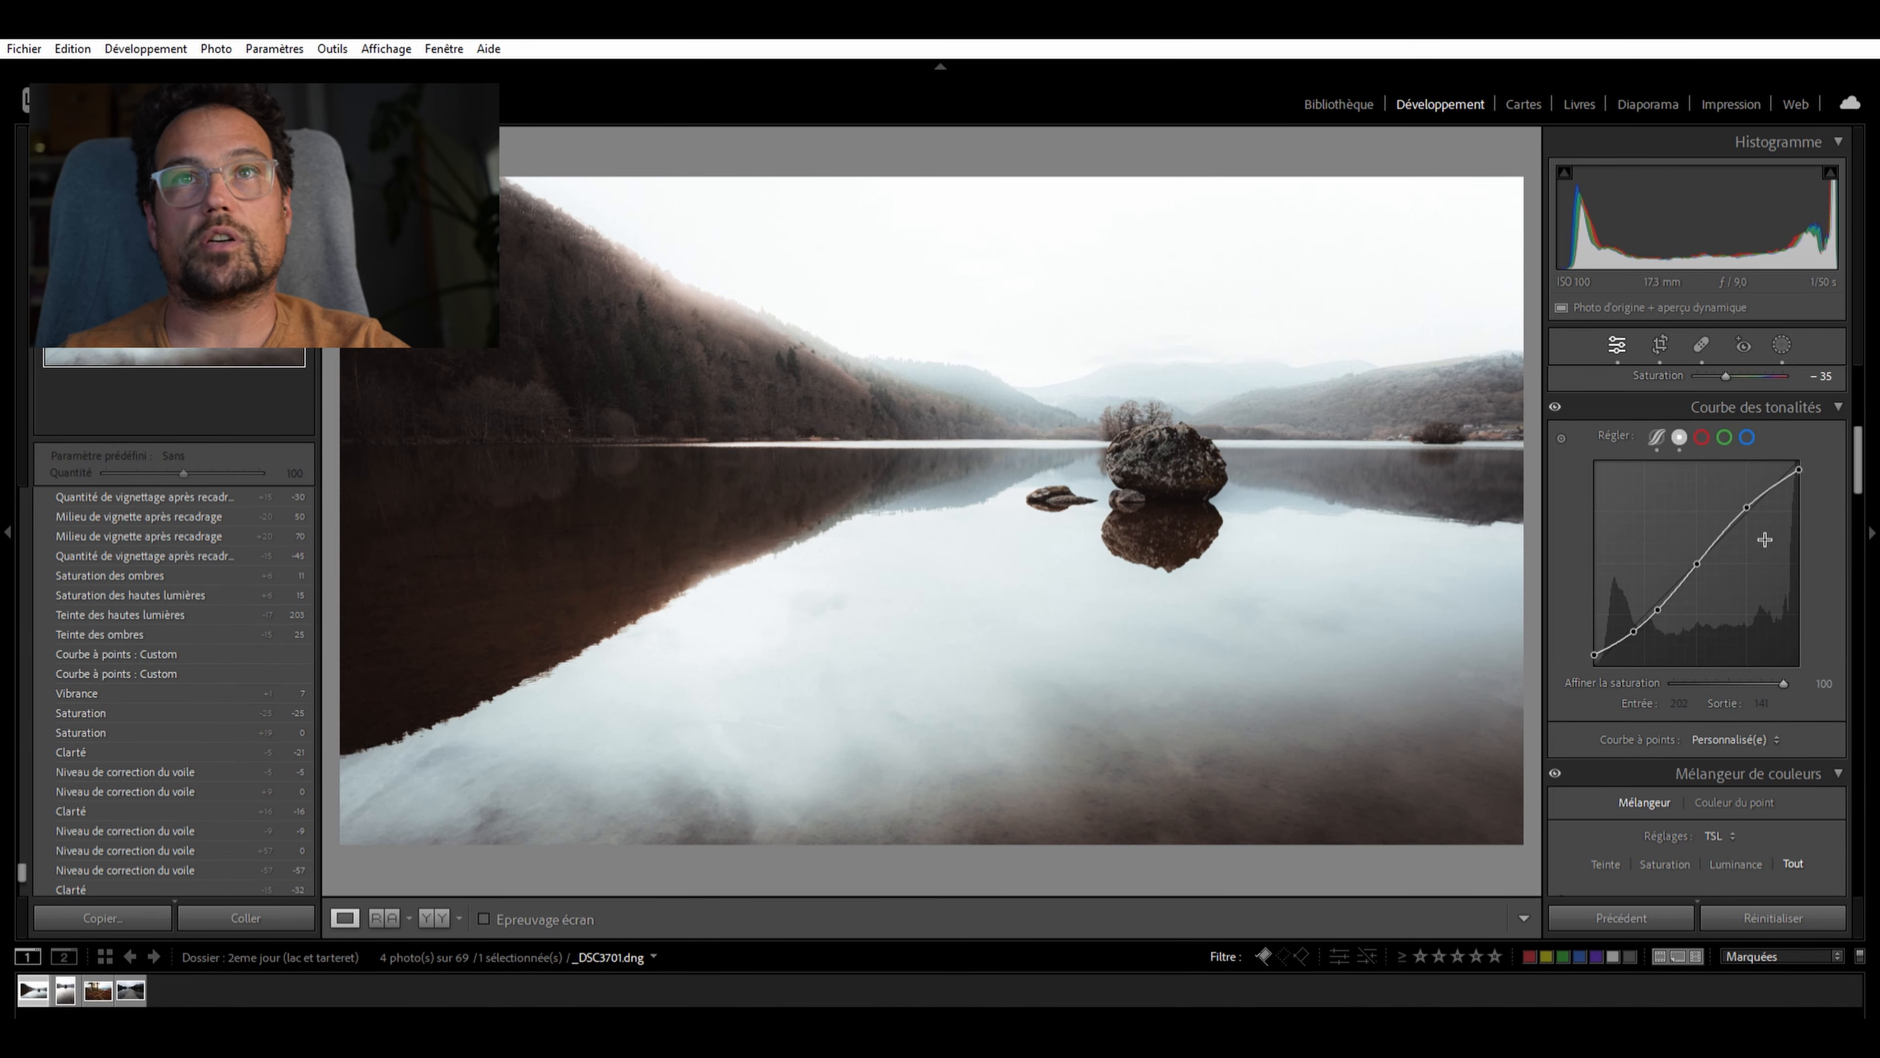
click(130, 652)
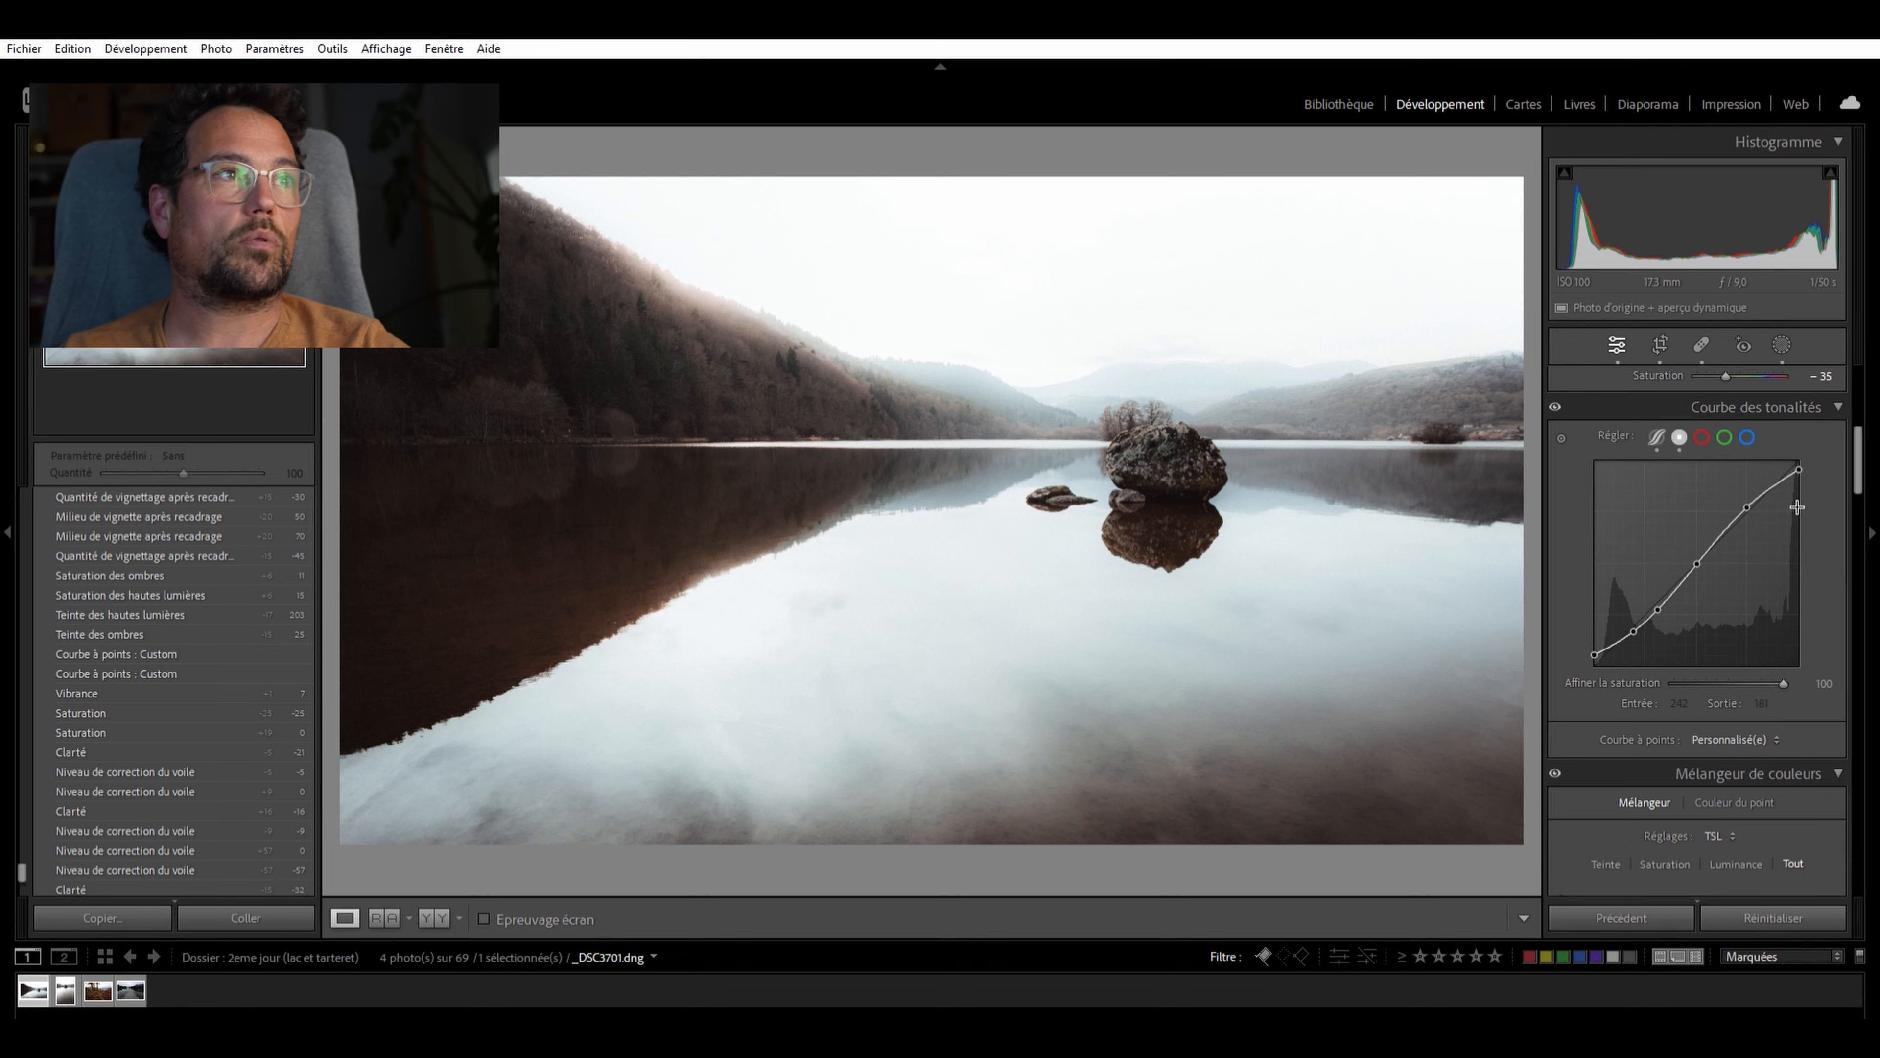
click(216, 612)
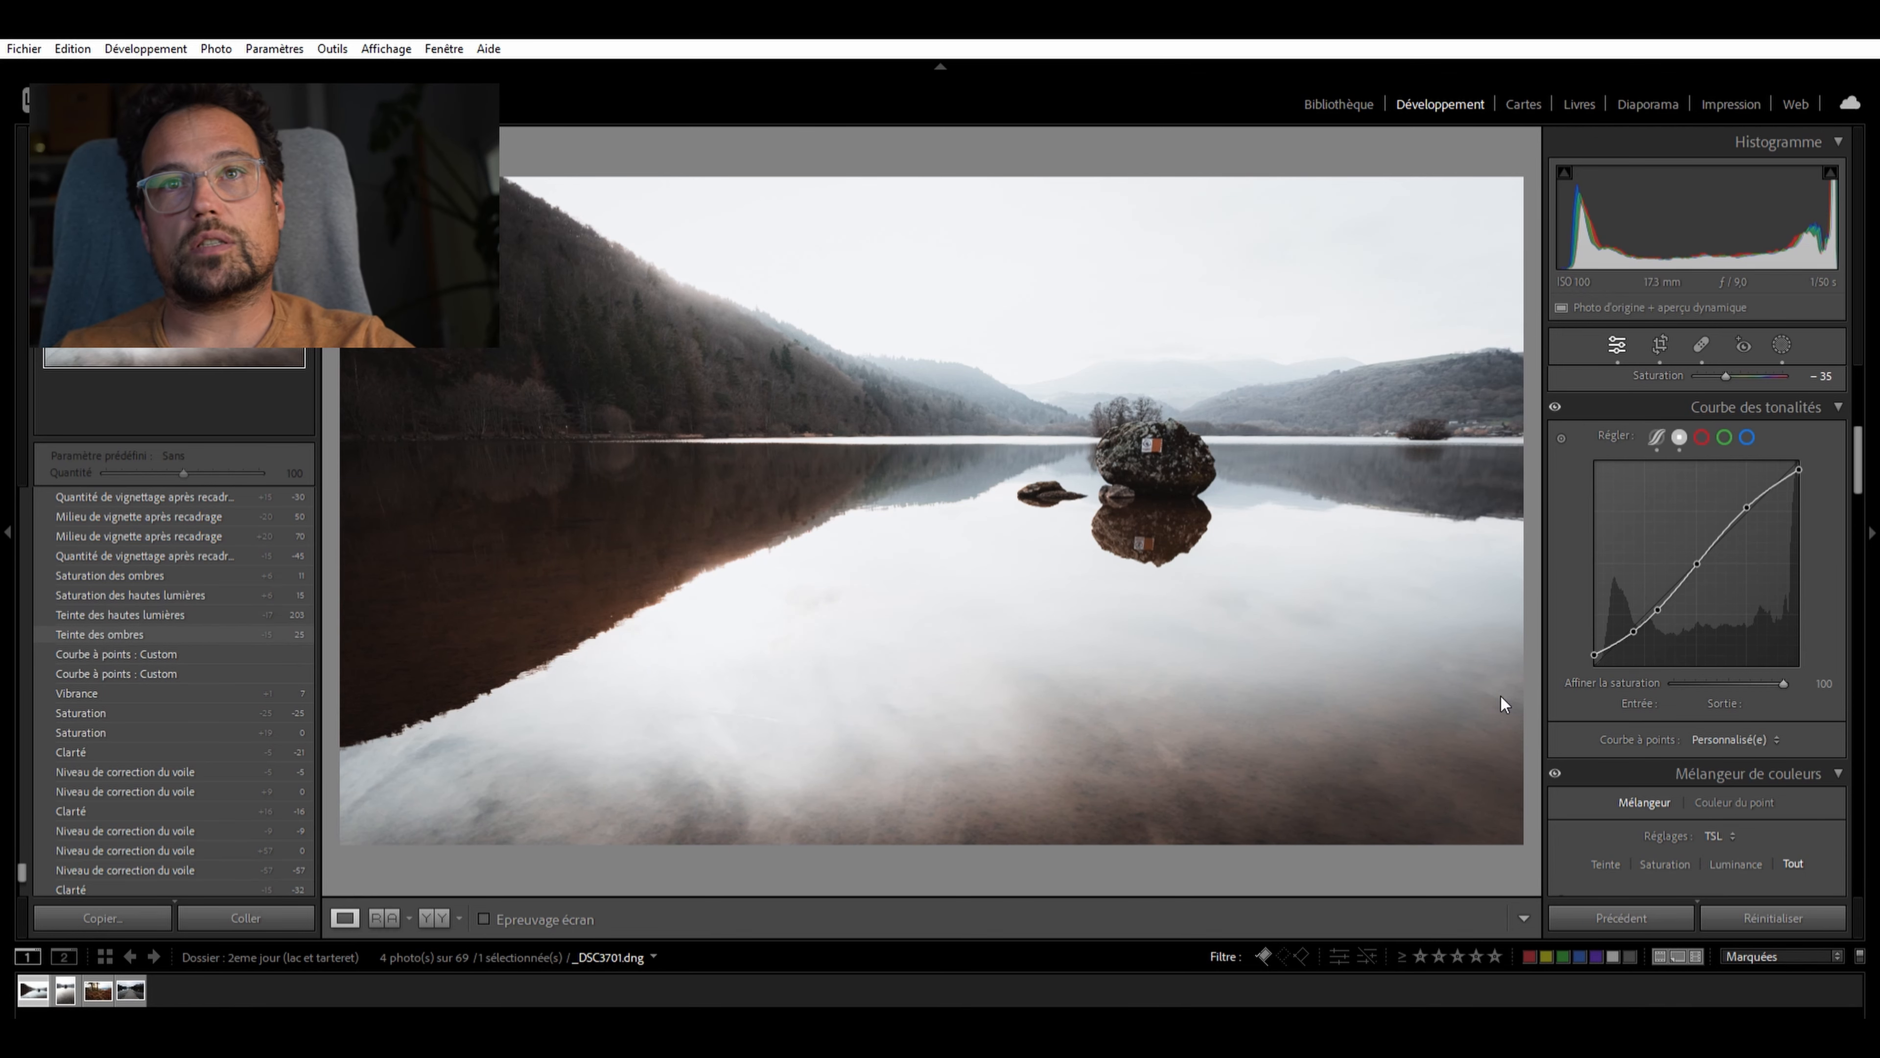
scroll(1725, 651, down, 10)
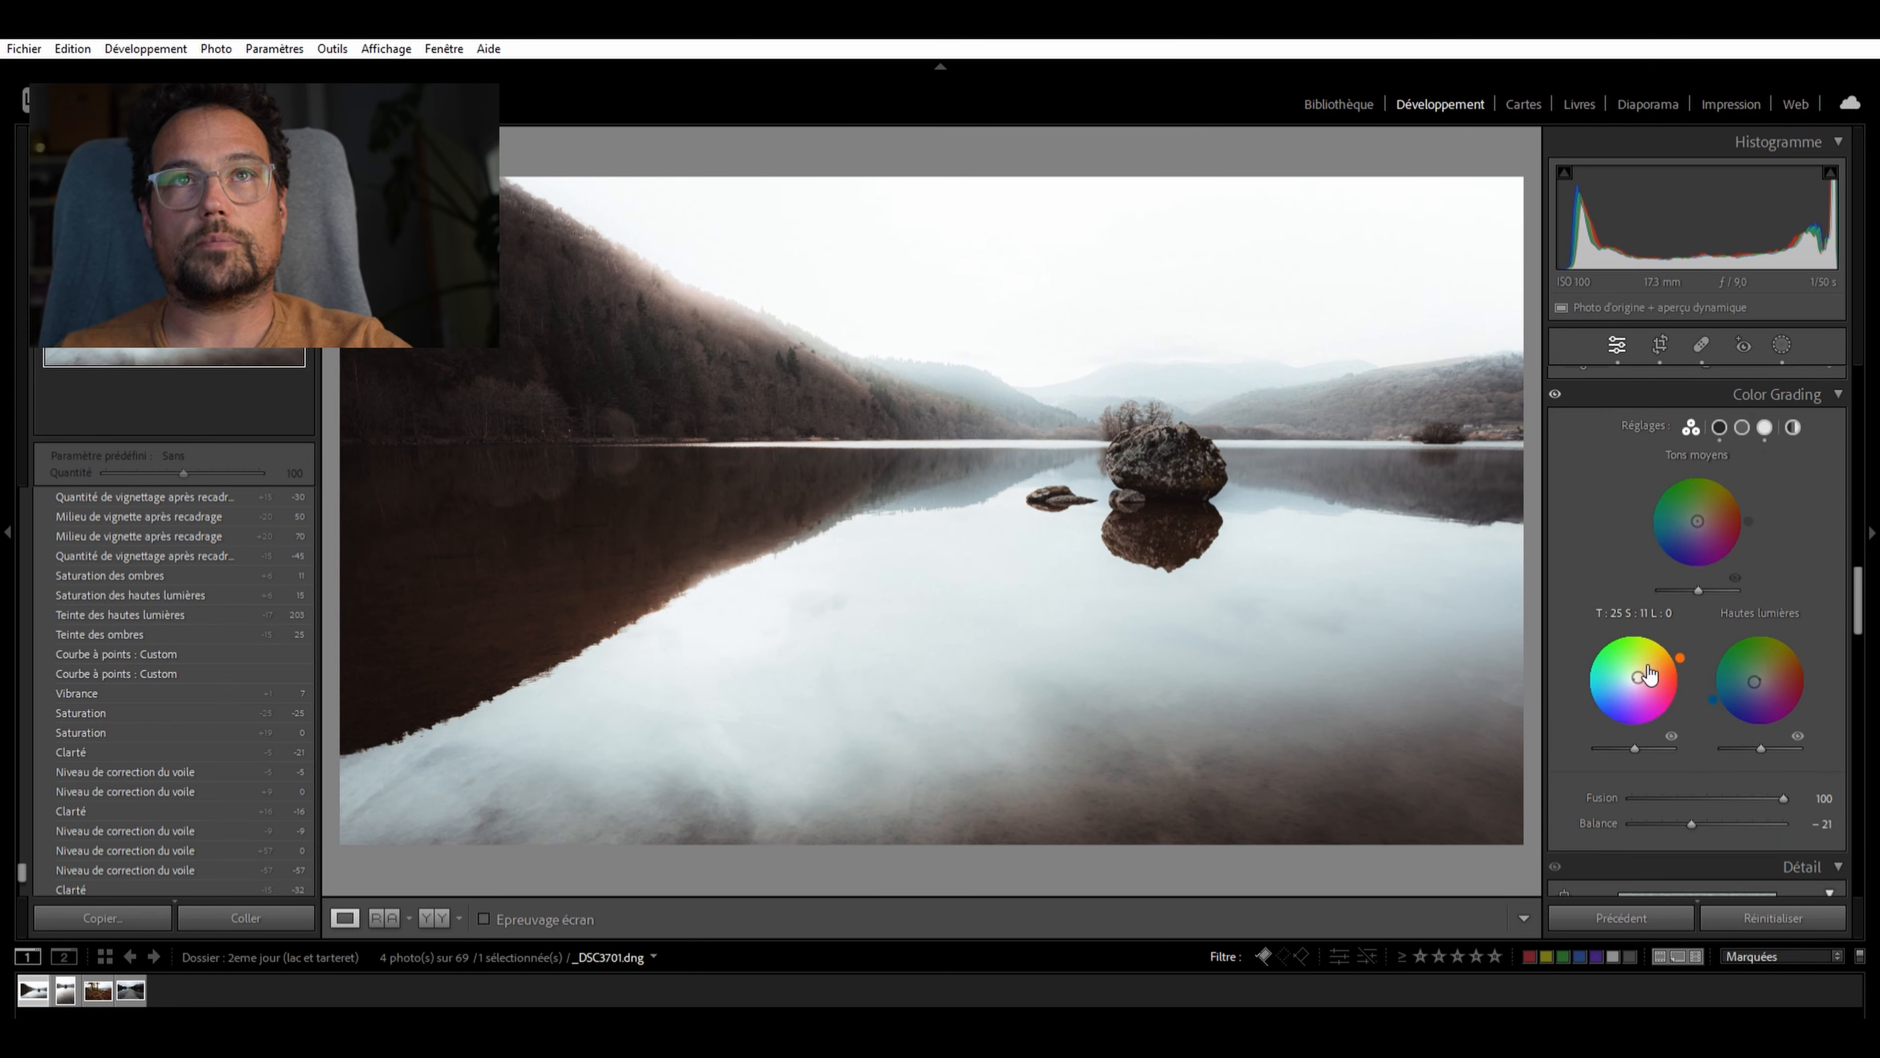
click(1556, 392)
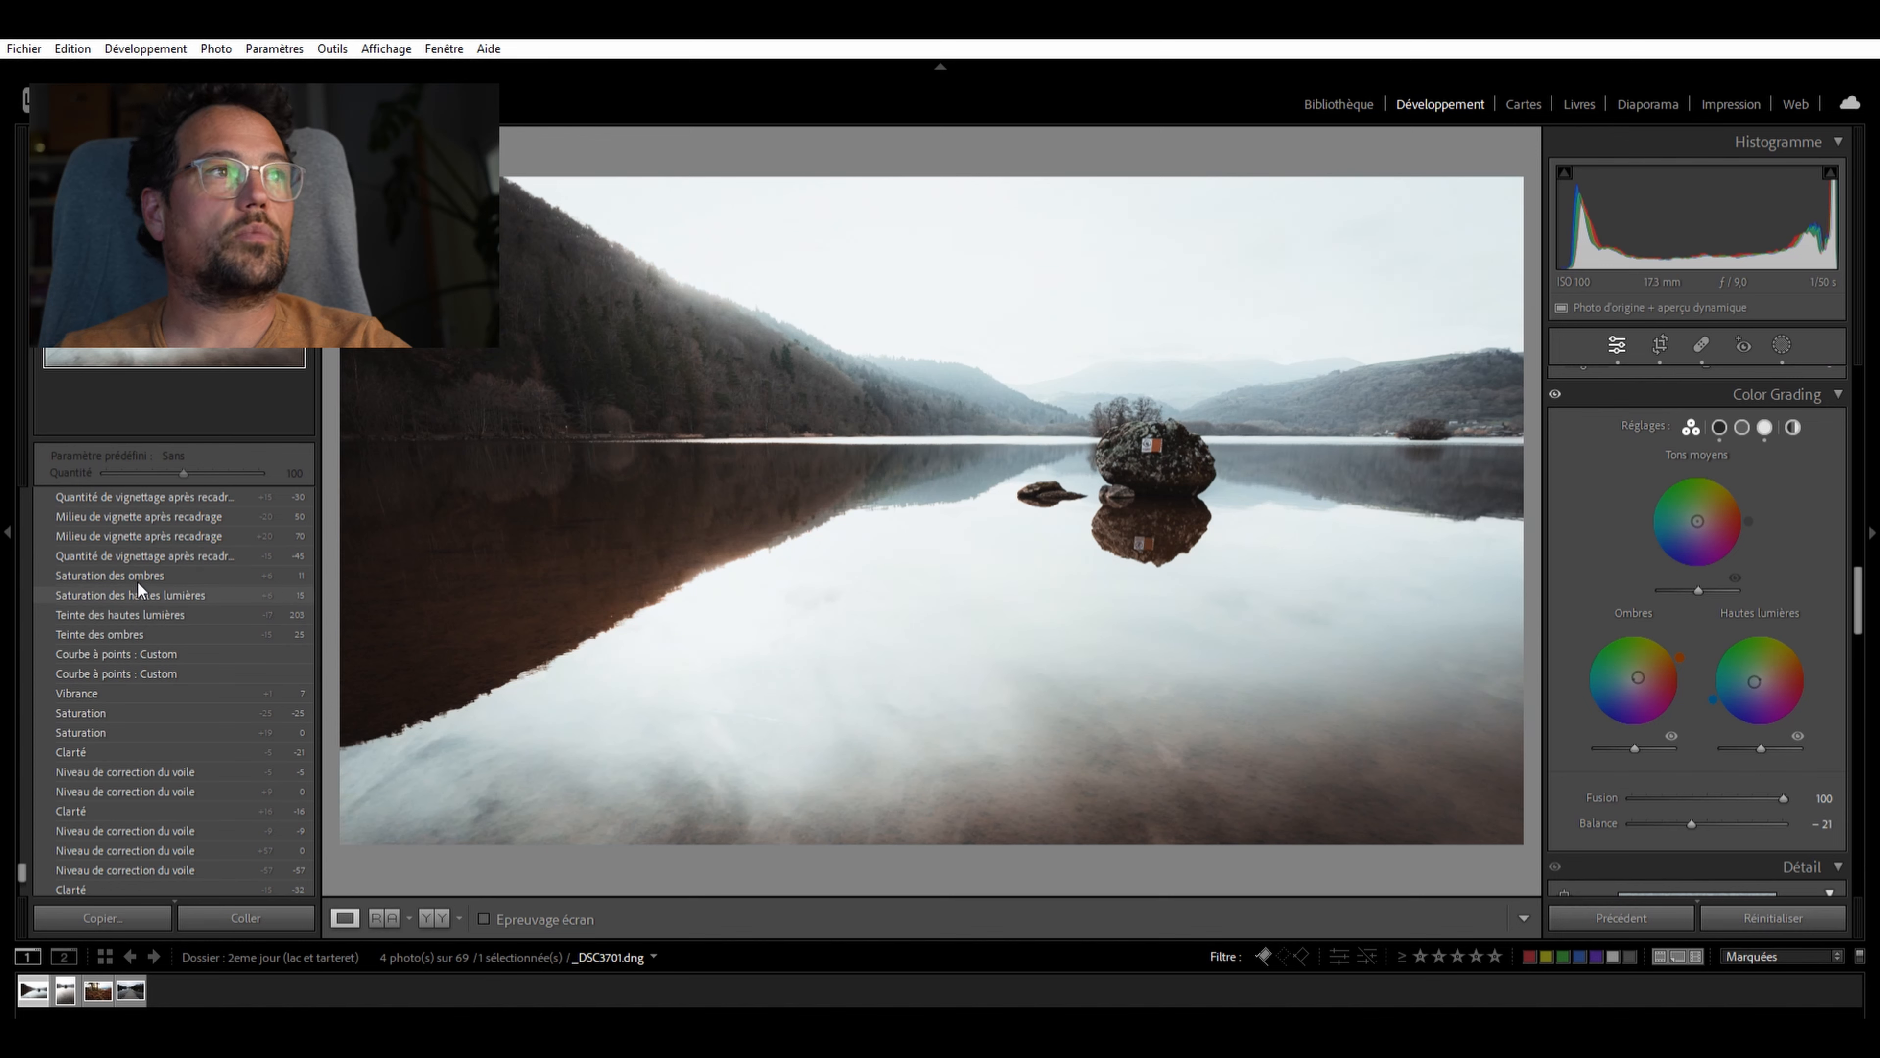
Compare the post-crop vignette amount and midpoint states in the history with the added linear gradient state
scroll(140, 566, up, 2)
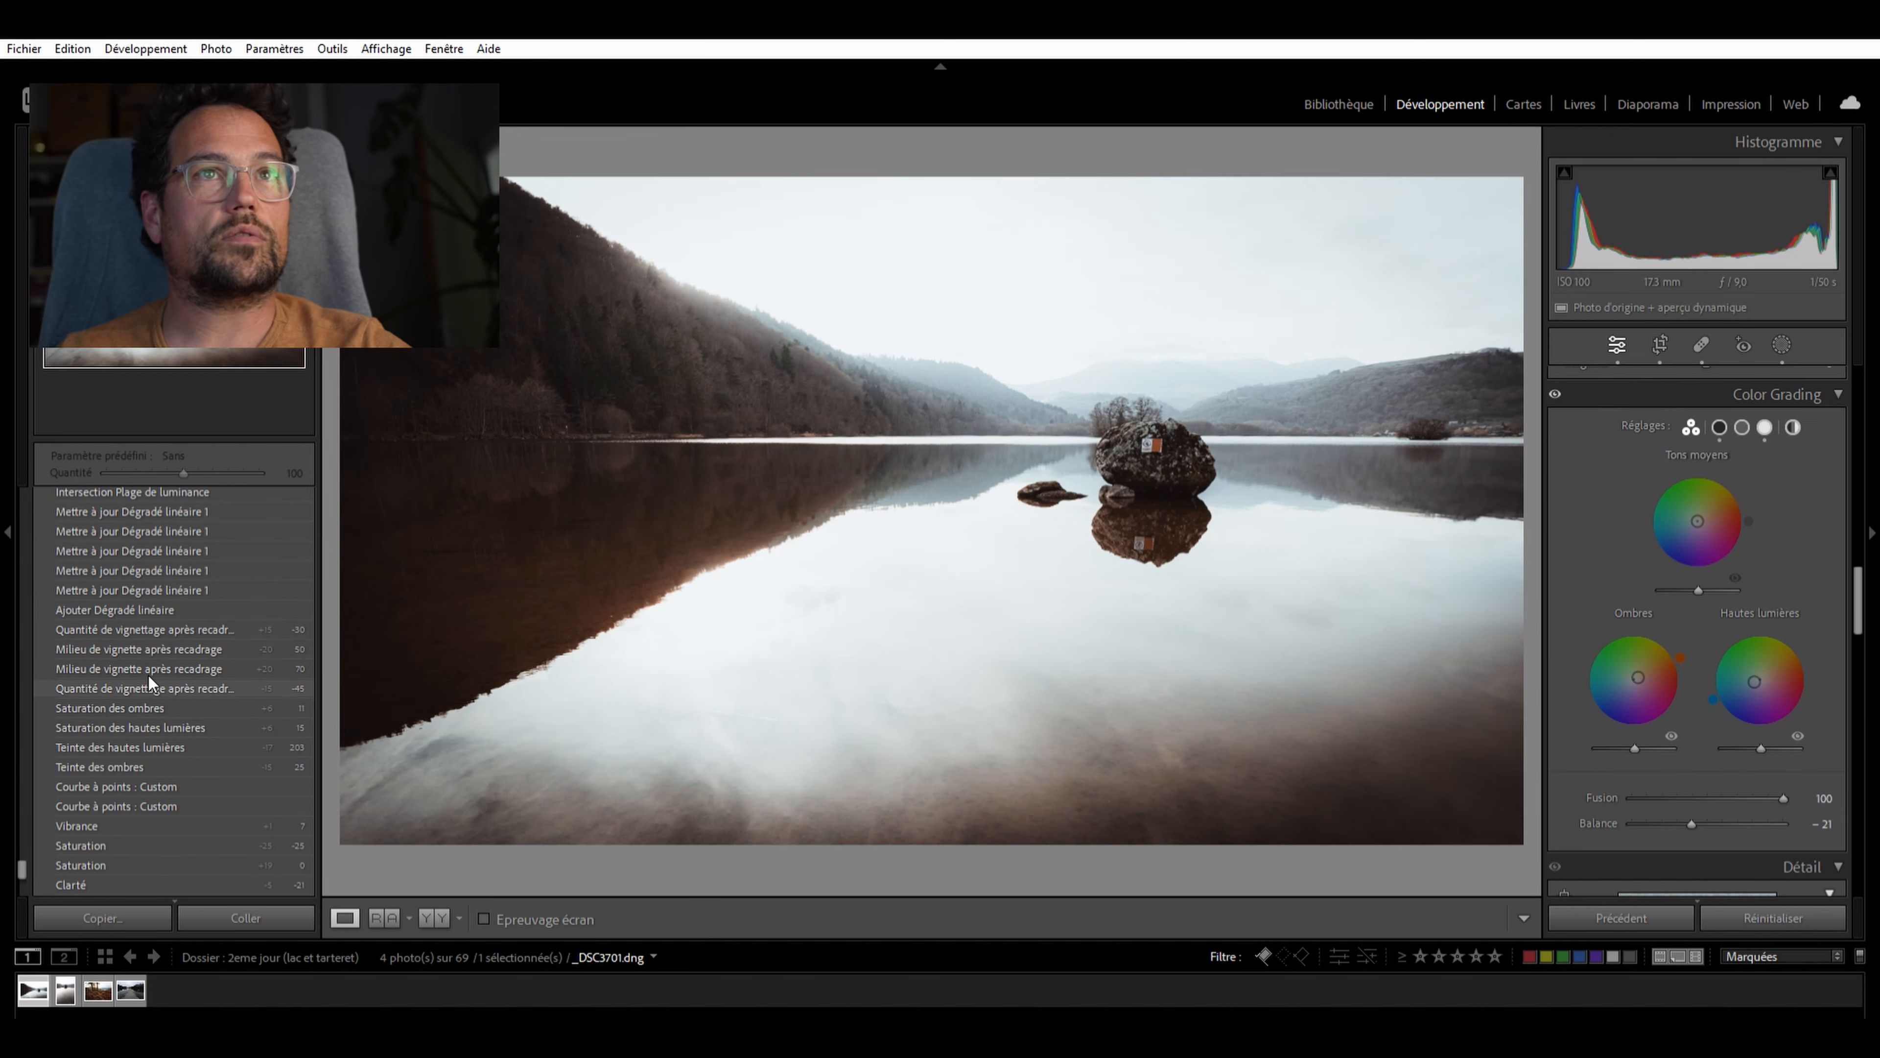
click(165, 669)
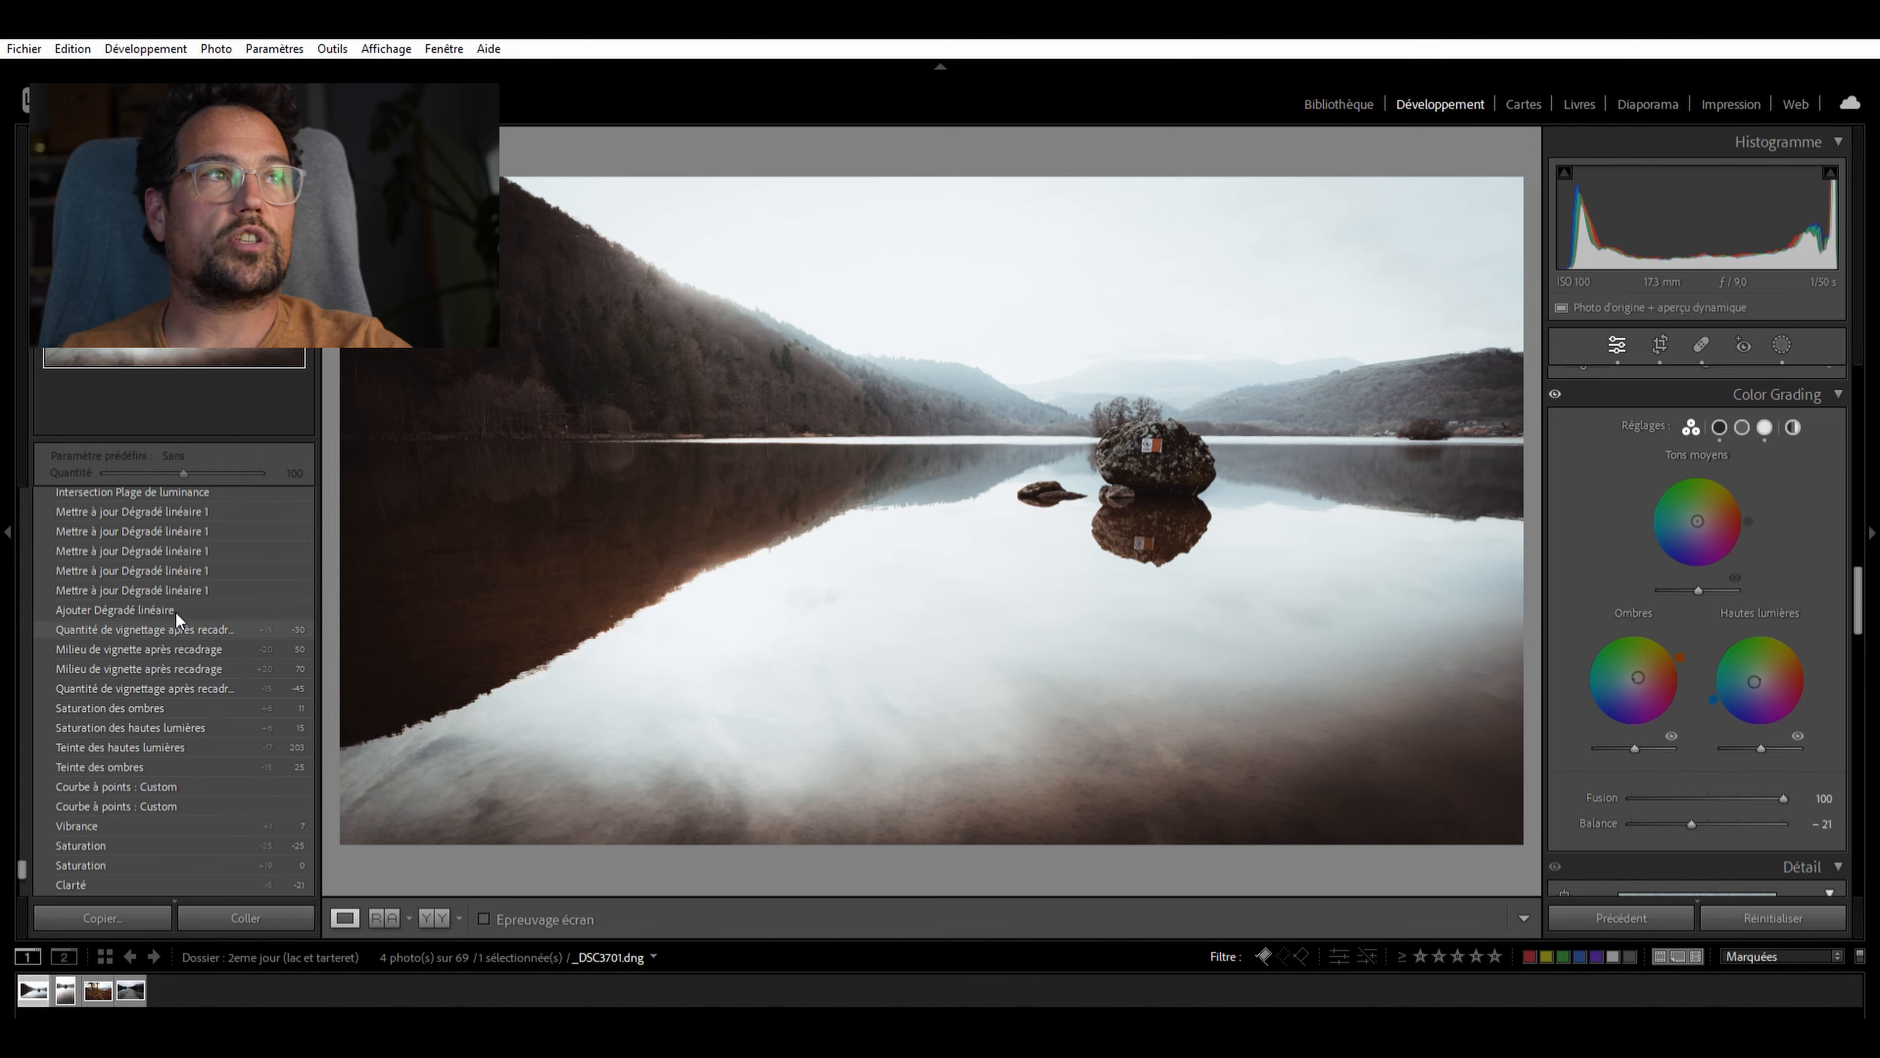
click(176, 613)
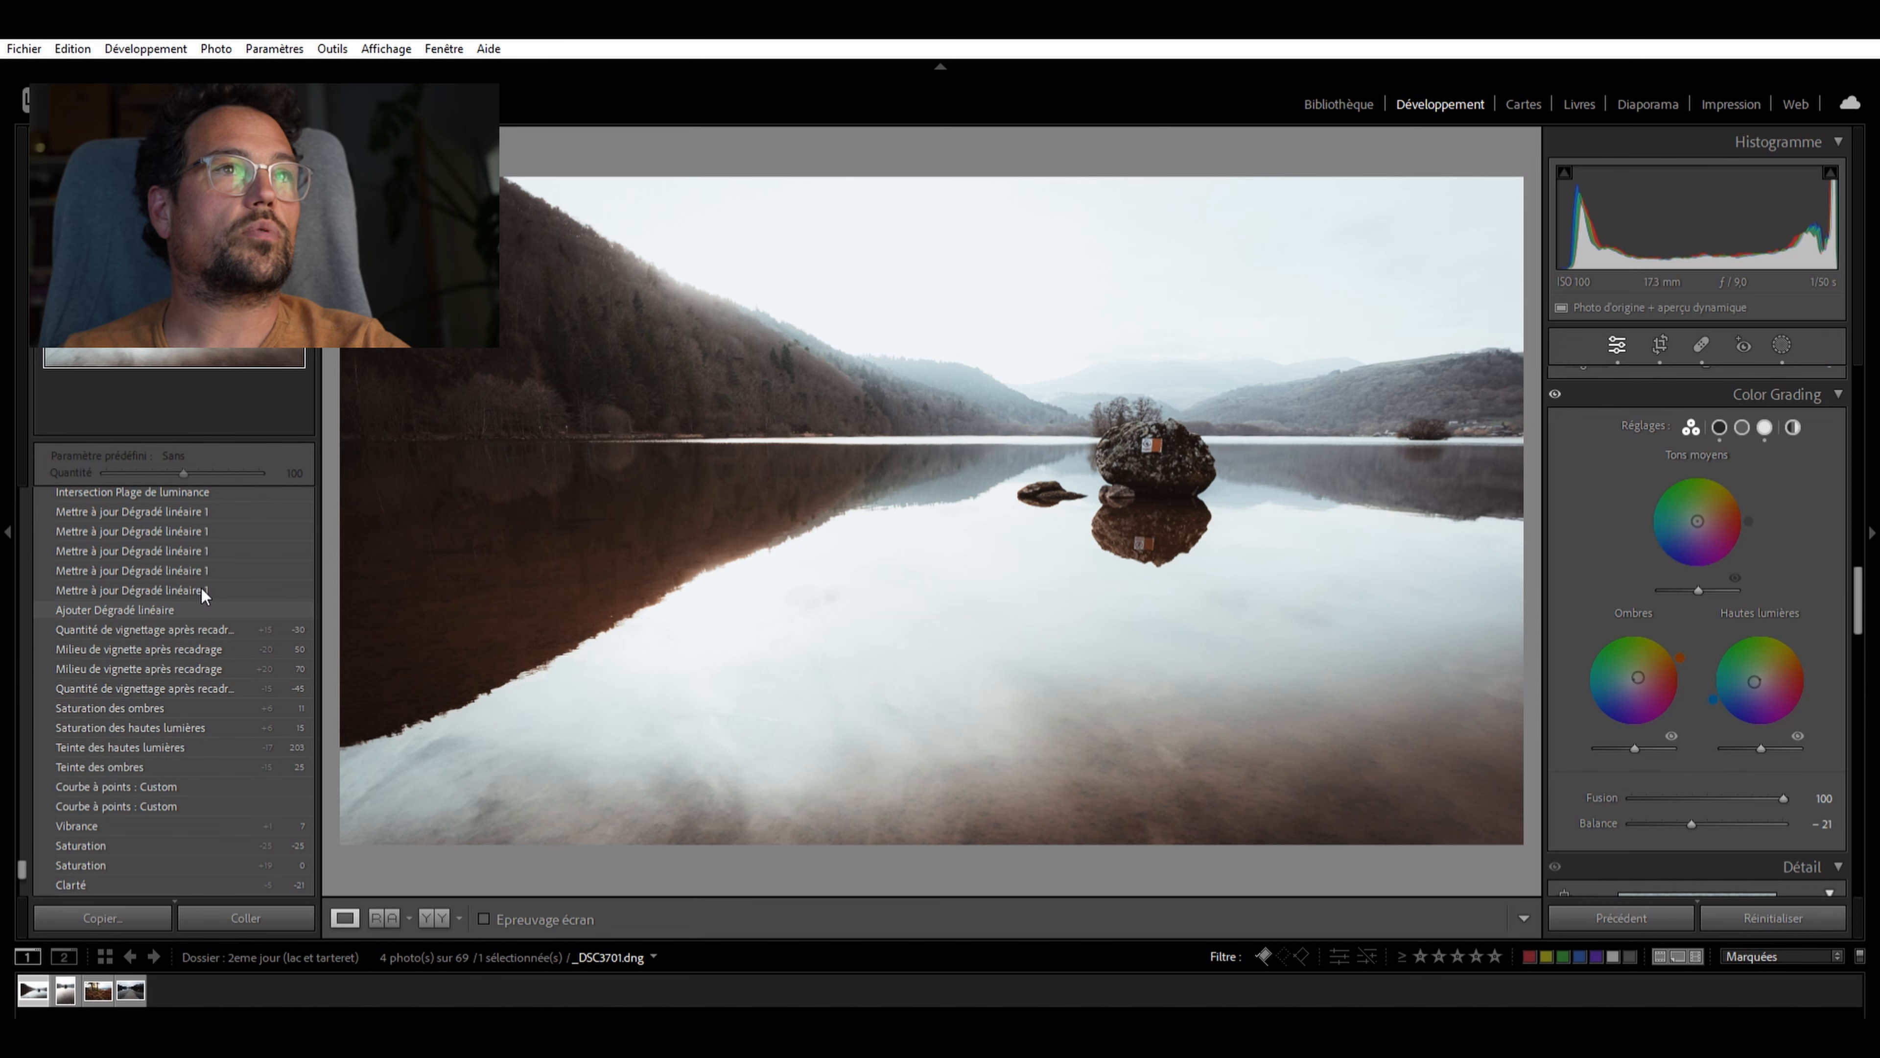
scroll(201, 563, up, 3)
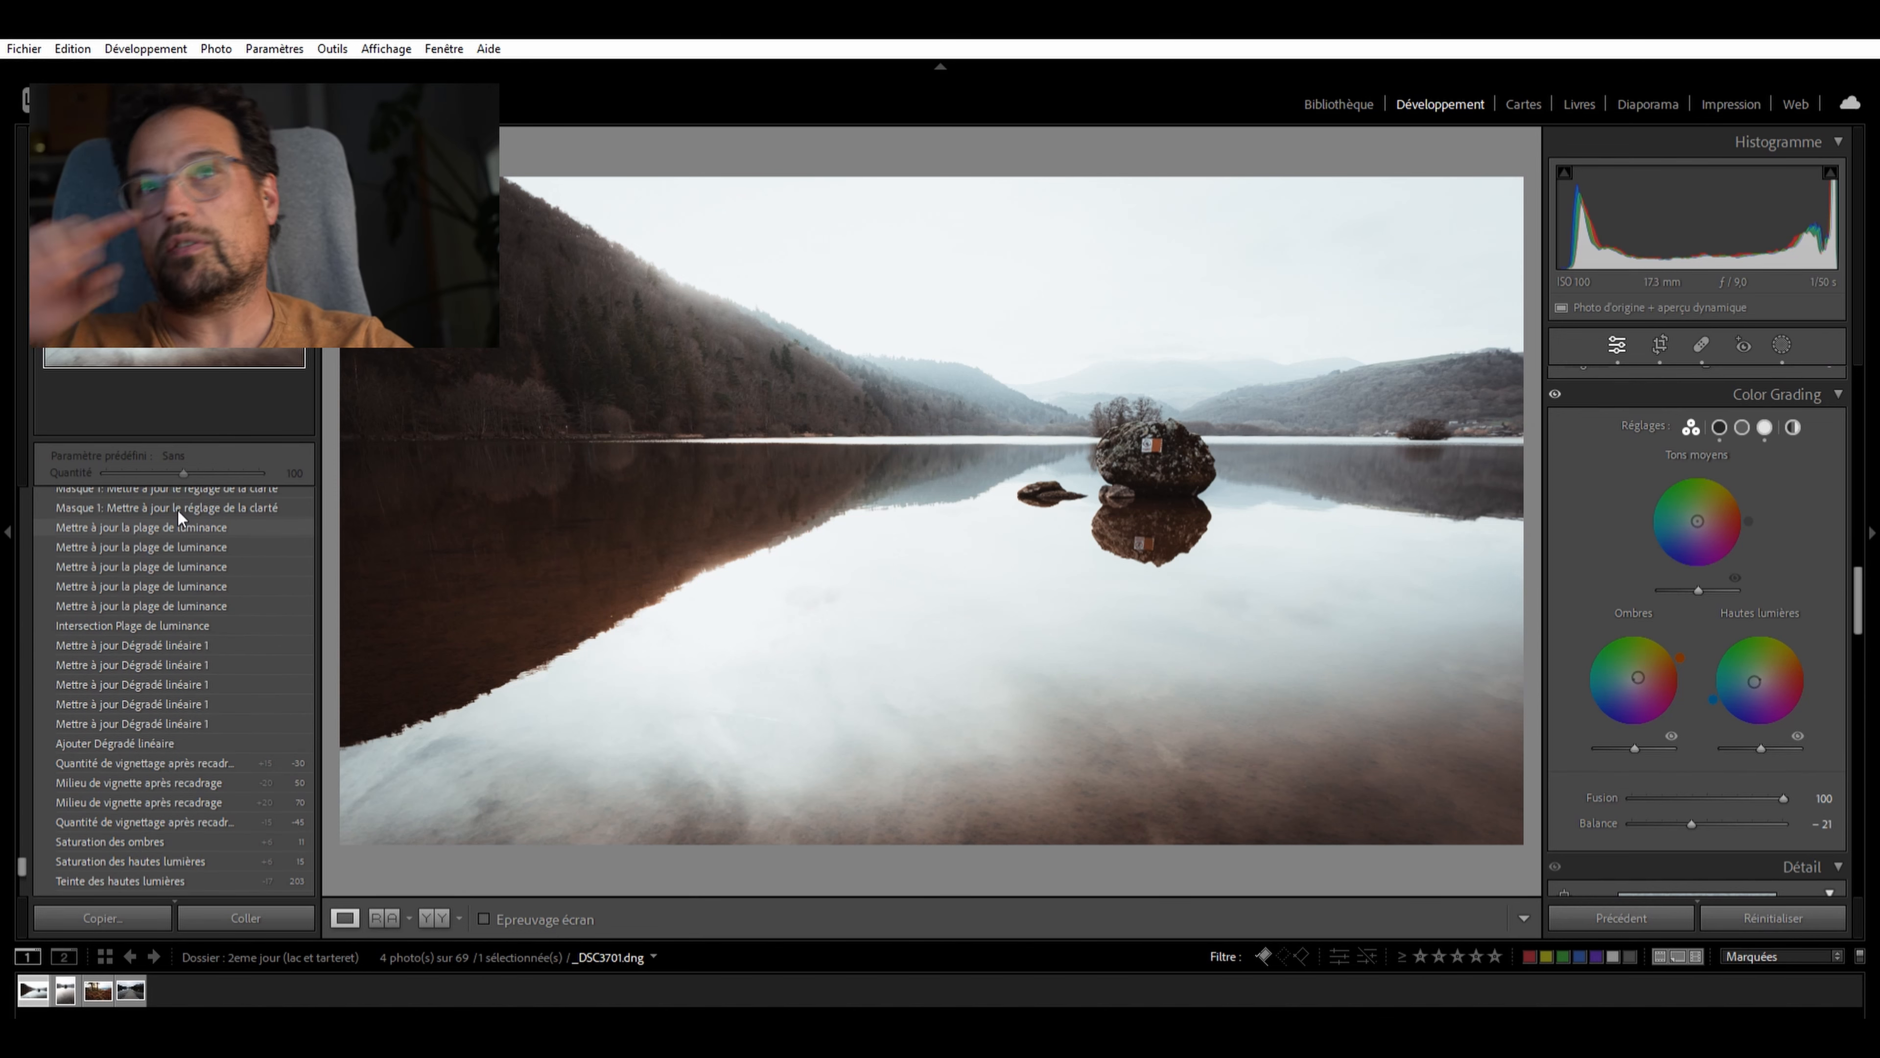
Open the photo's masks and compare the image with Masque 1 hidden and shown
click(1781, 342)
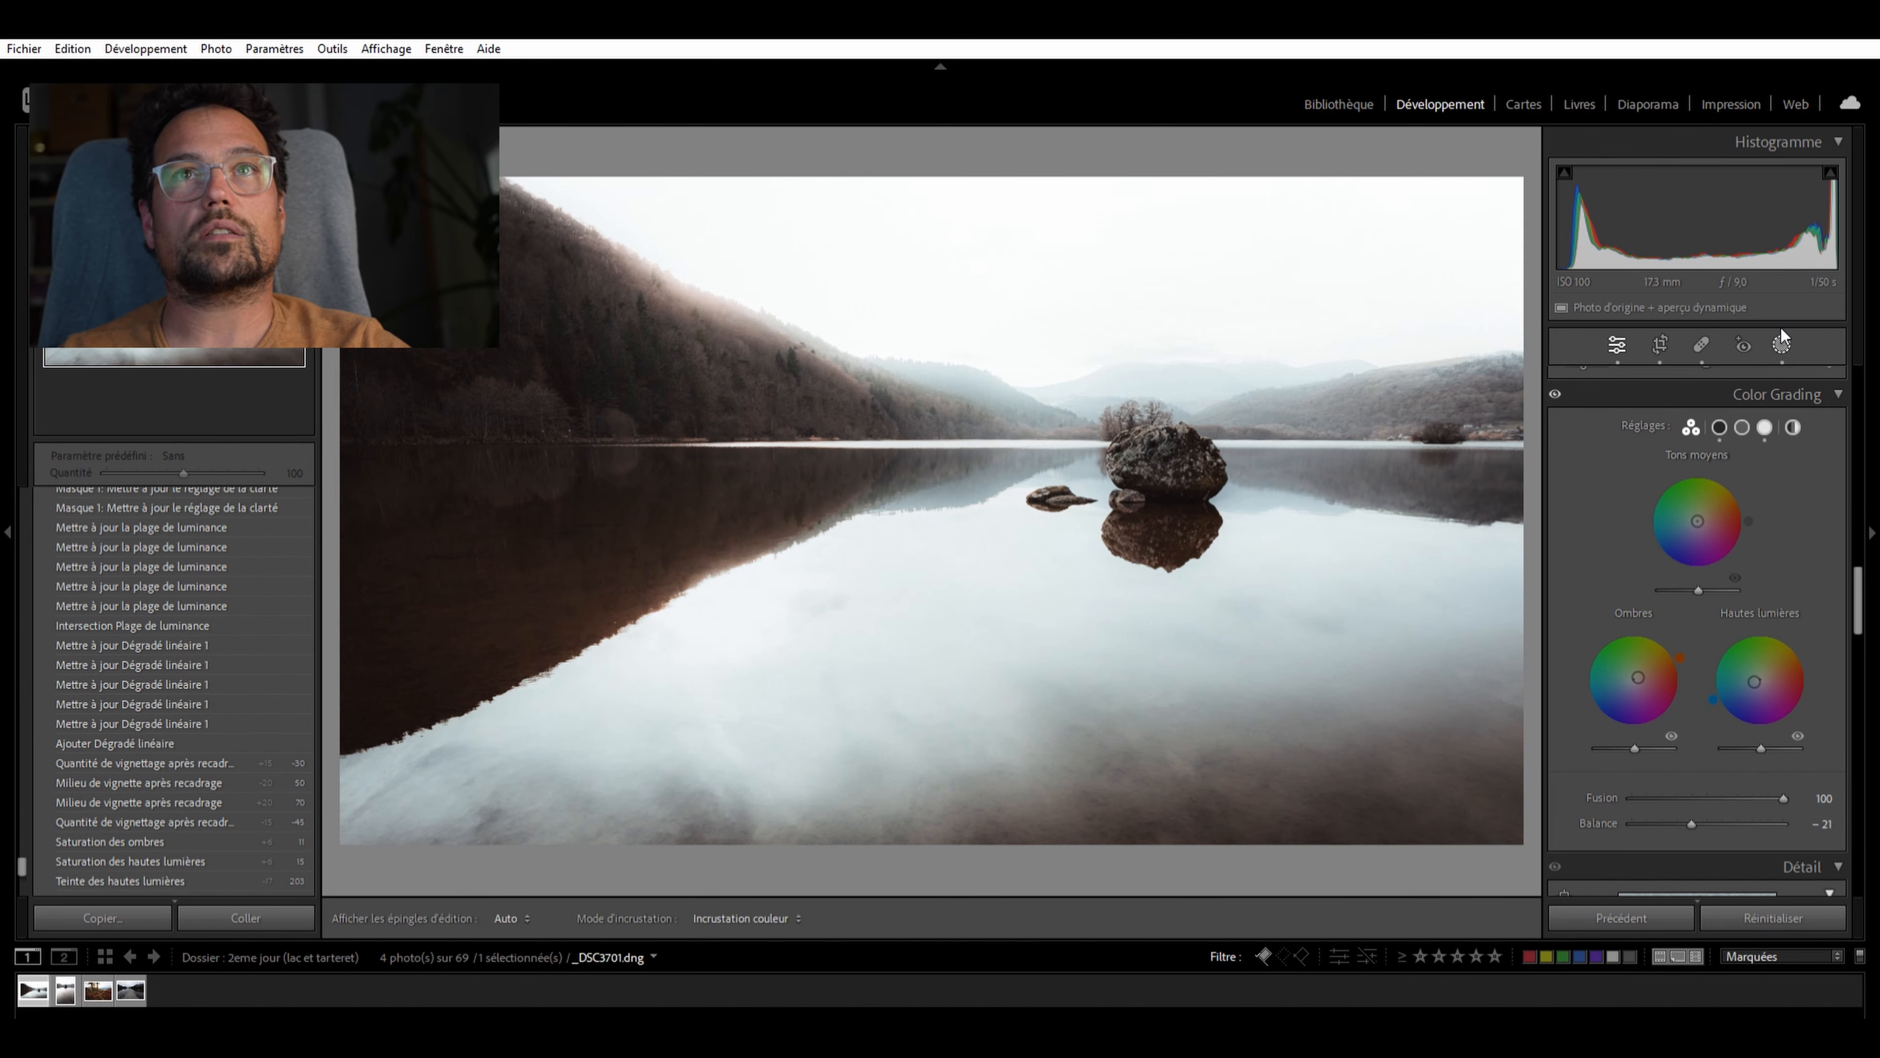
click(1828, 557)
click(1828, 555)
click(1829, 556)
click(1830, 557)
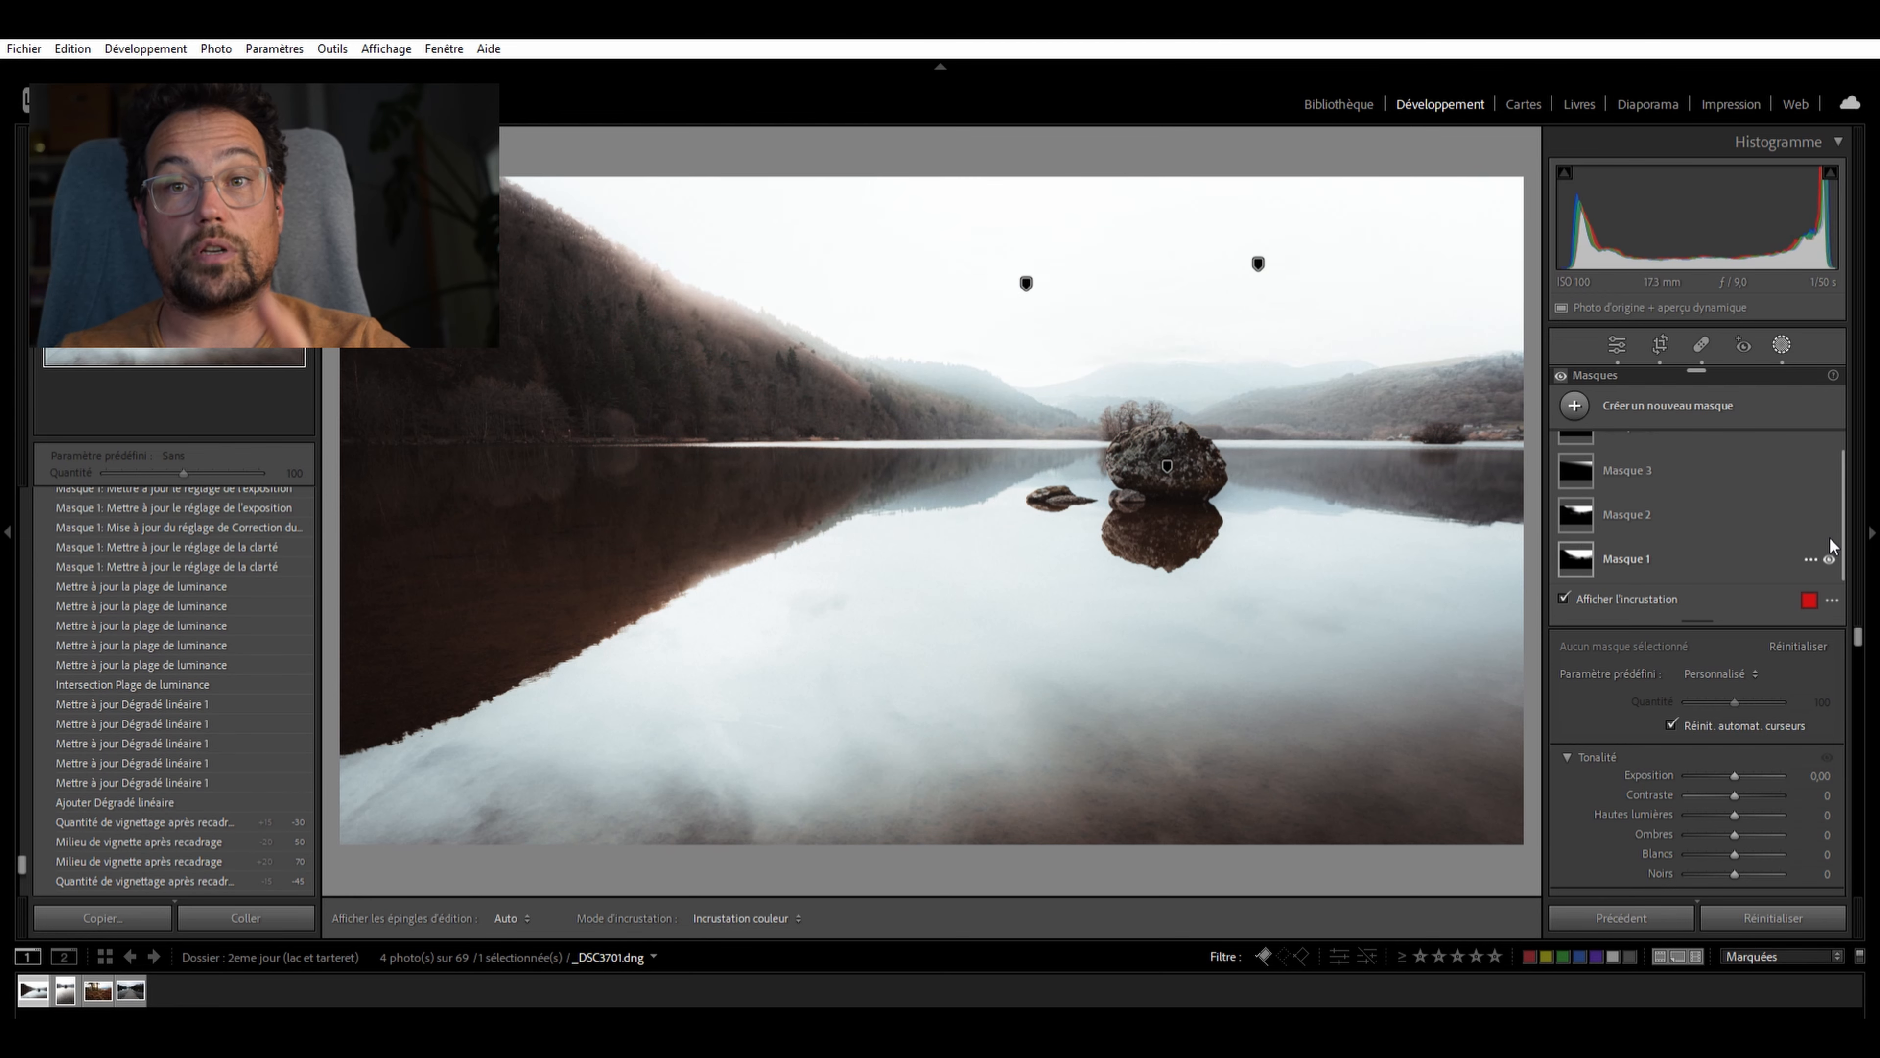
click(1829, 556)
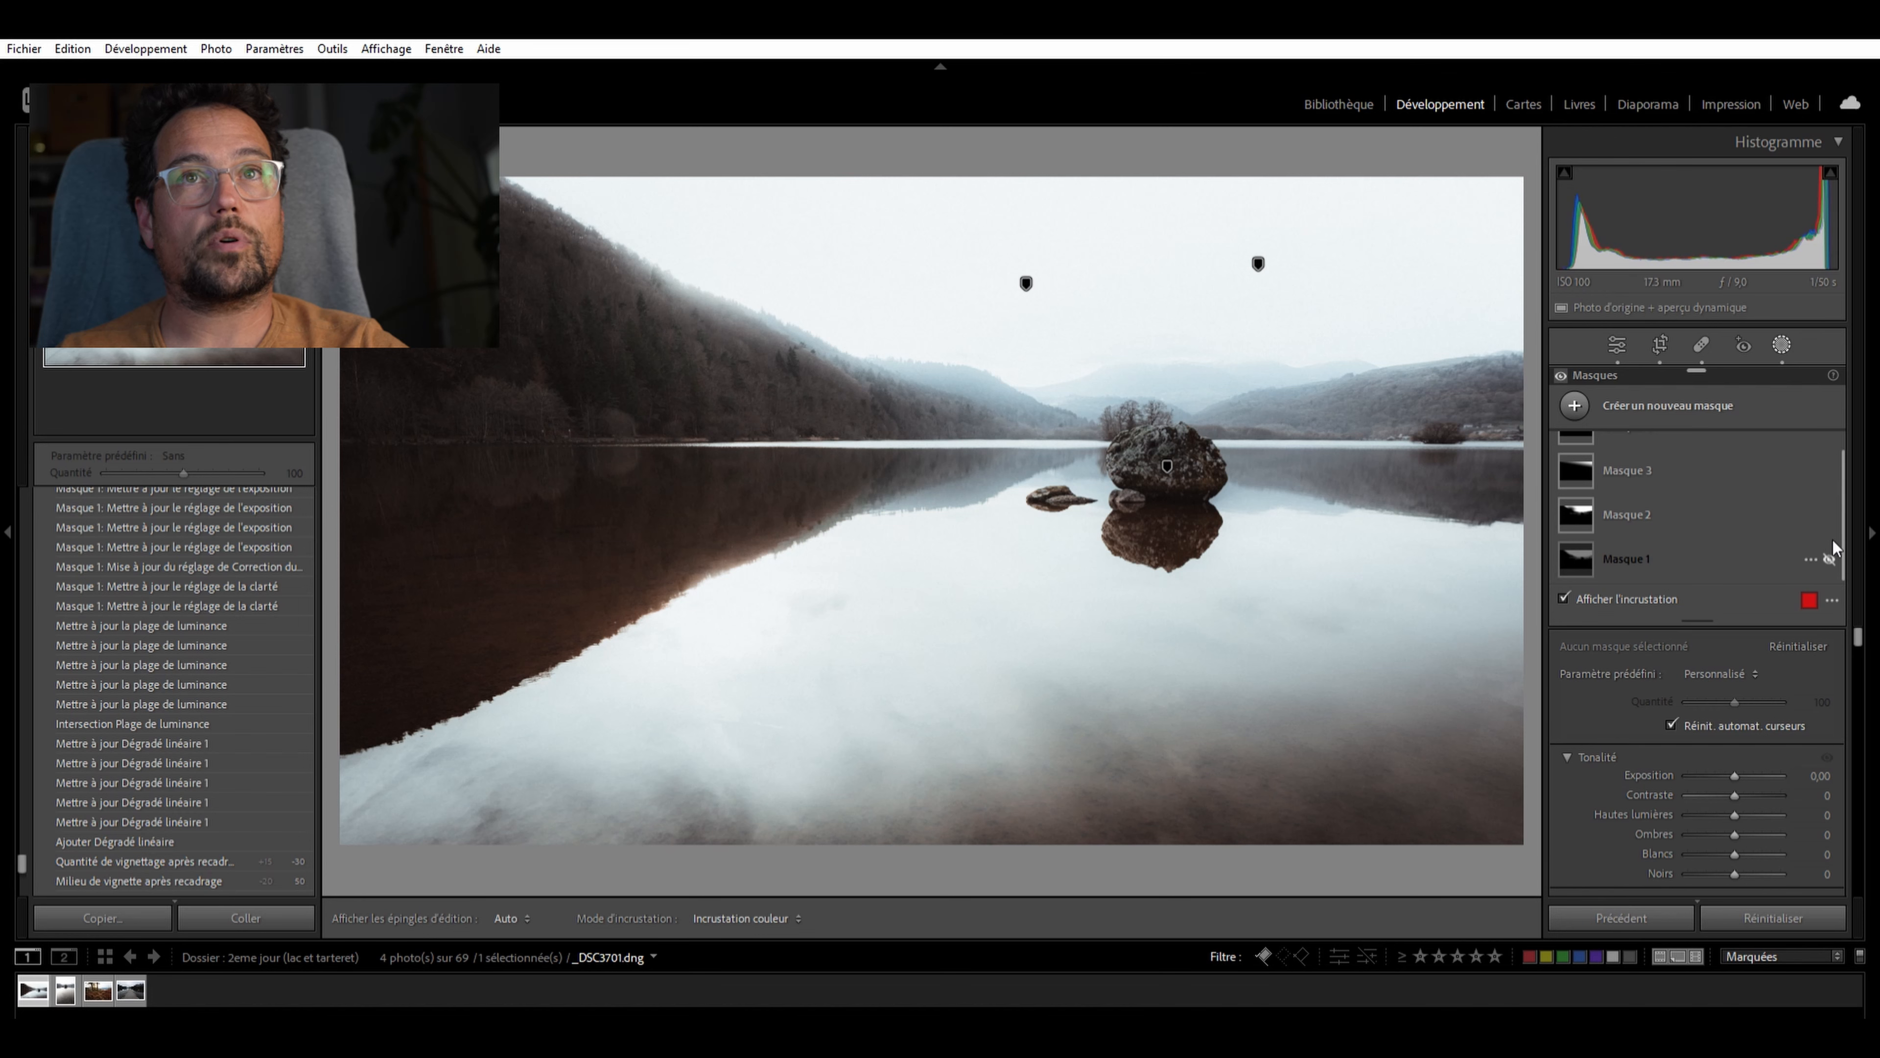
click(1833, 540)
click(1832, 540)
click(1832, 540)
click(1832, 540)
click(1832, 540)
click(1832, 540)
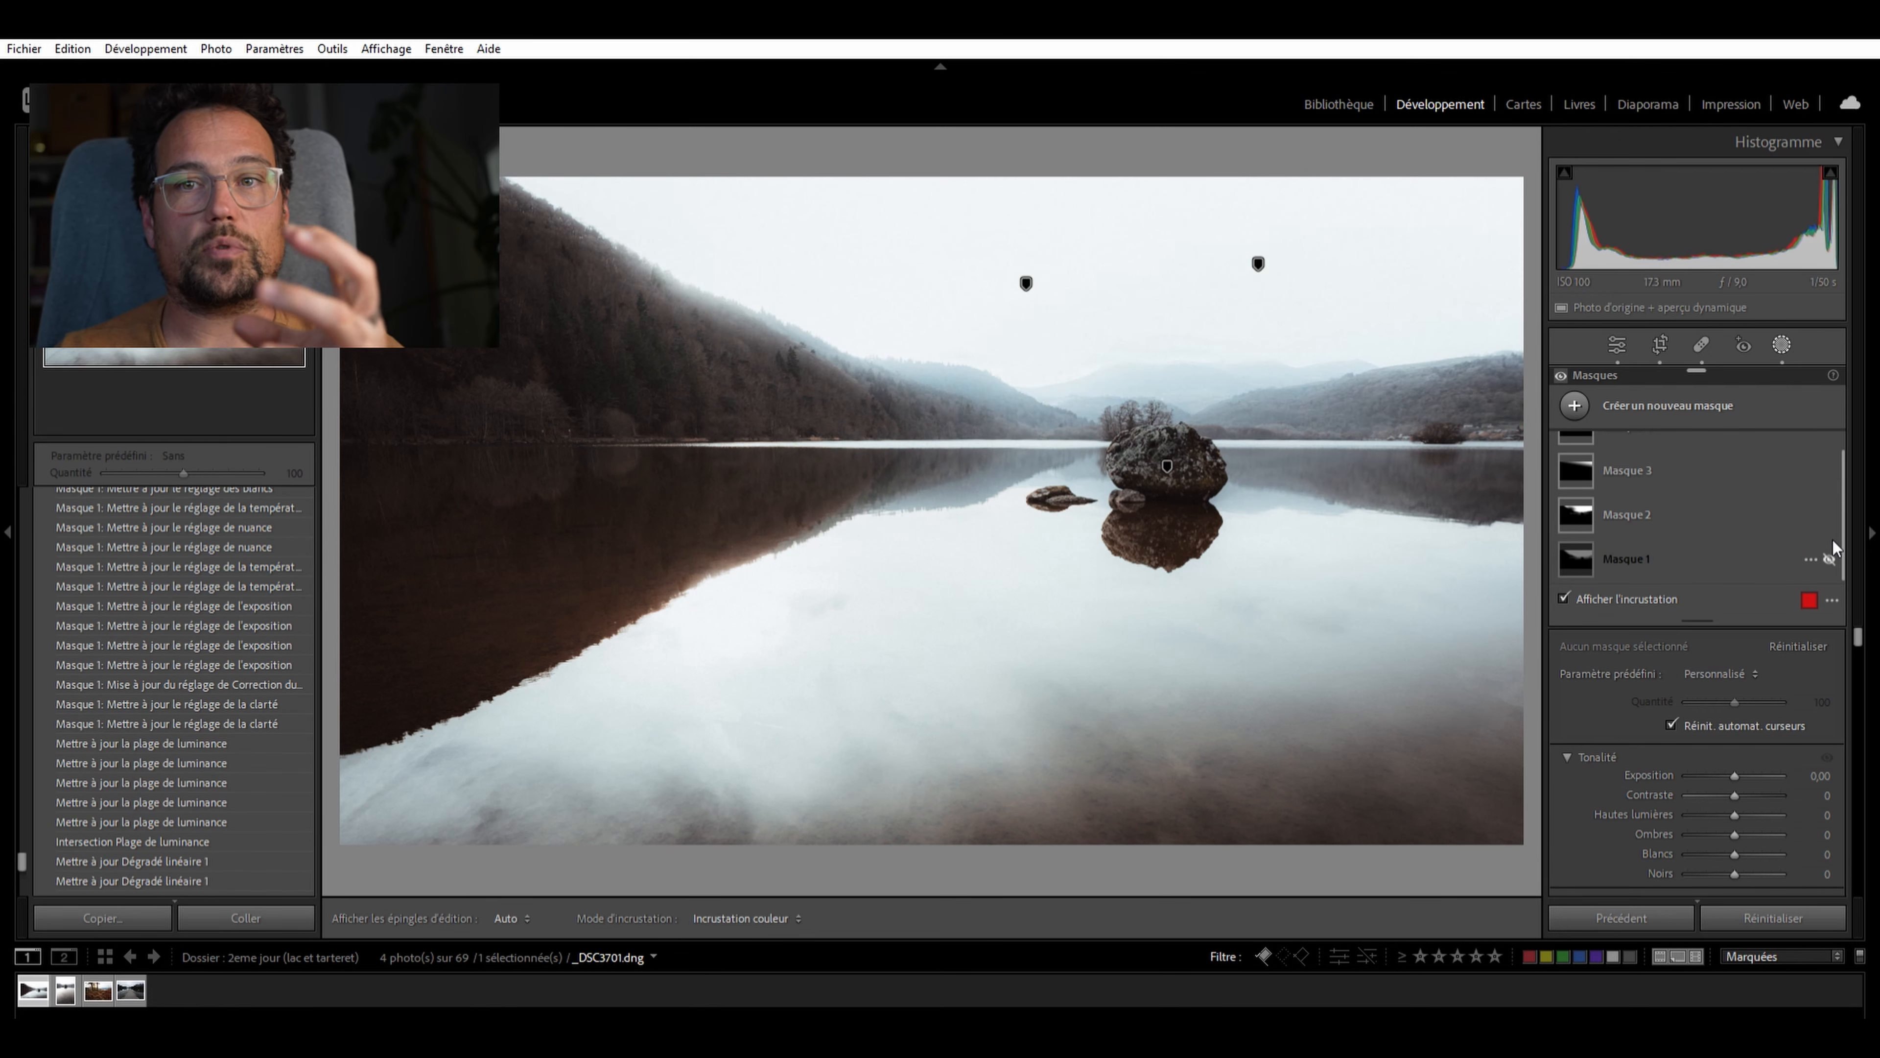
click(1832, 540)
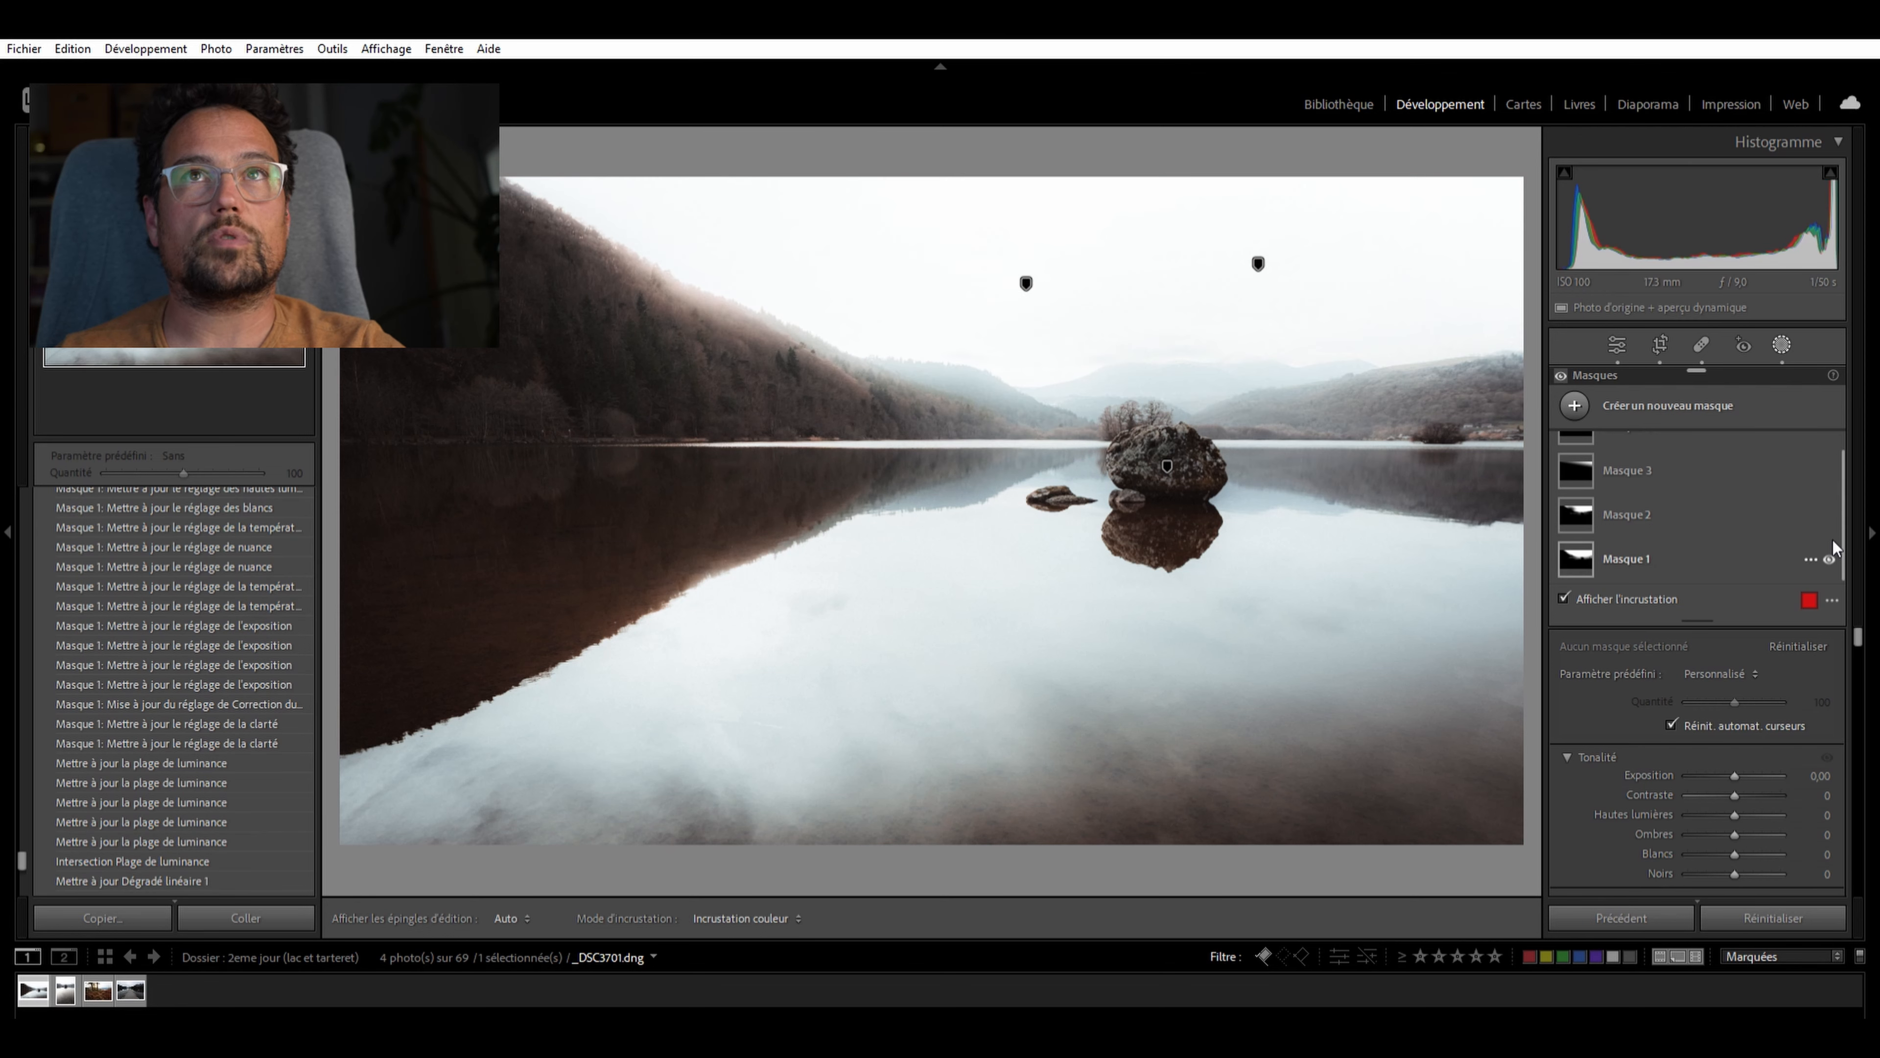
click(1833, 539)
click(1833, 539)
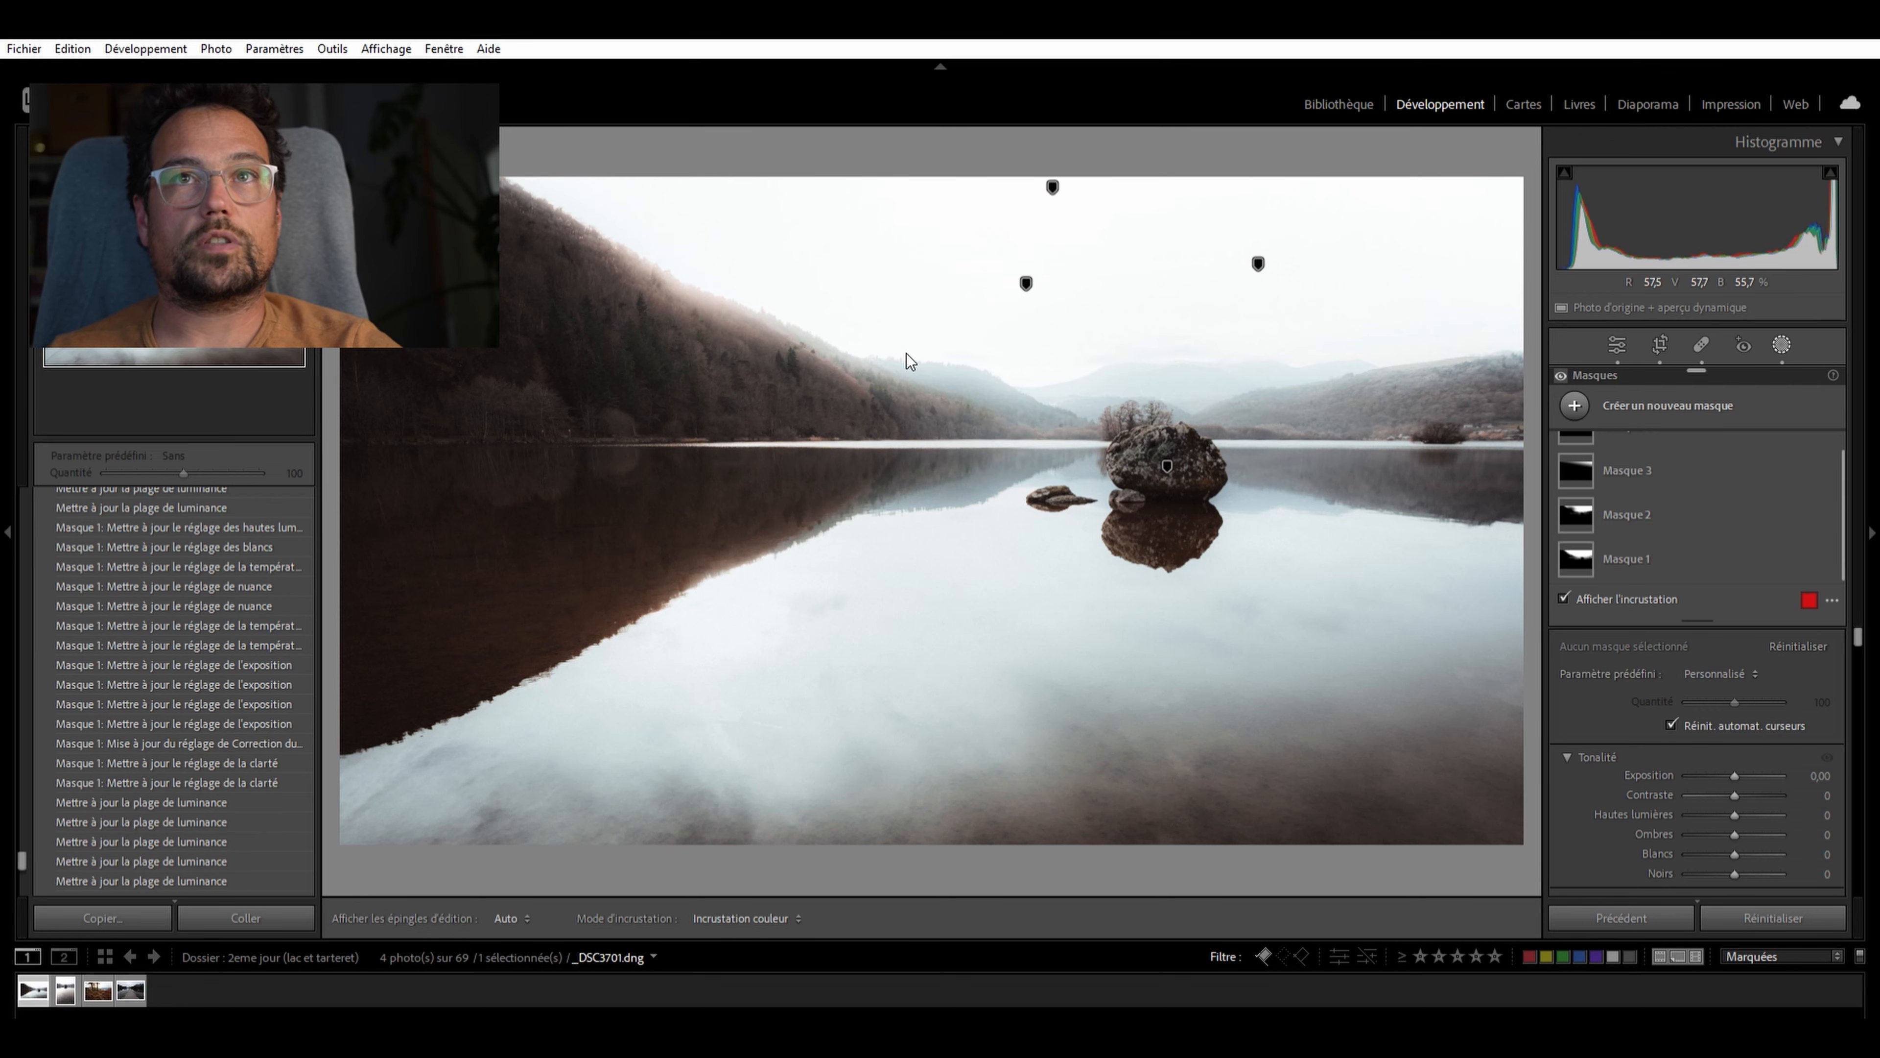
click(1833, 539)
click(1832, 541)
Expand Masque 1, select Dégradé linéaire 2, and examine the mask's tone, colour and effects settings
click(1639, 552)
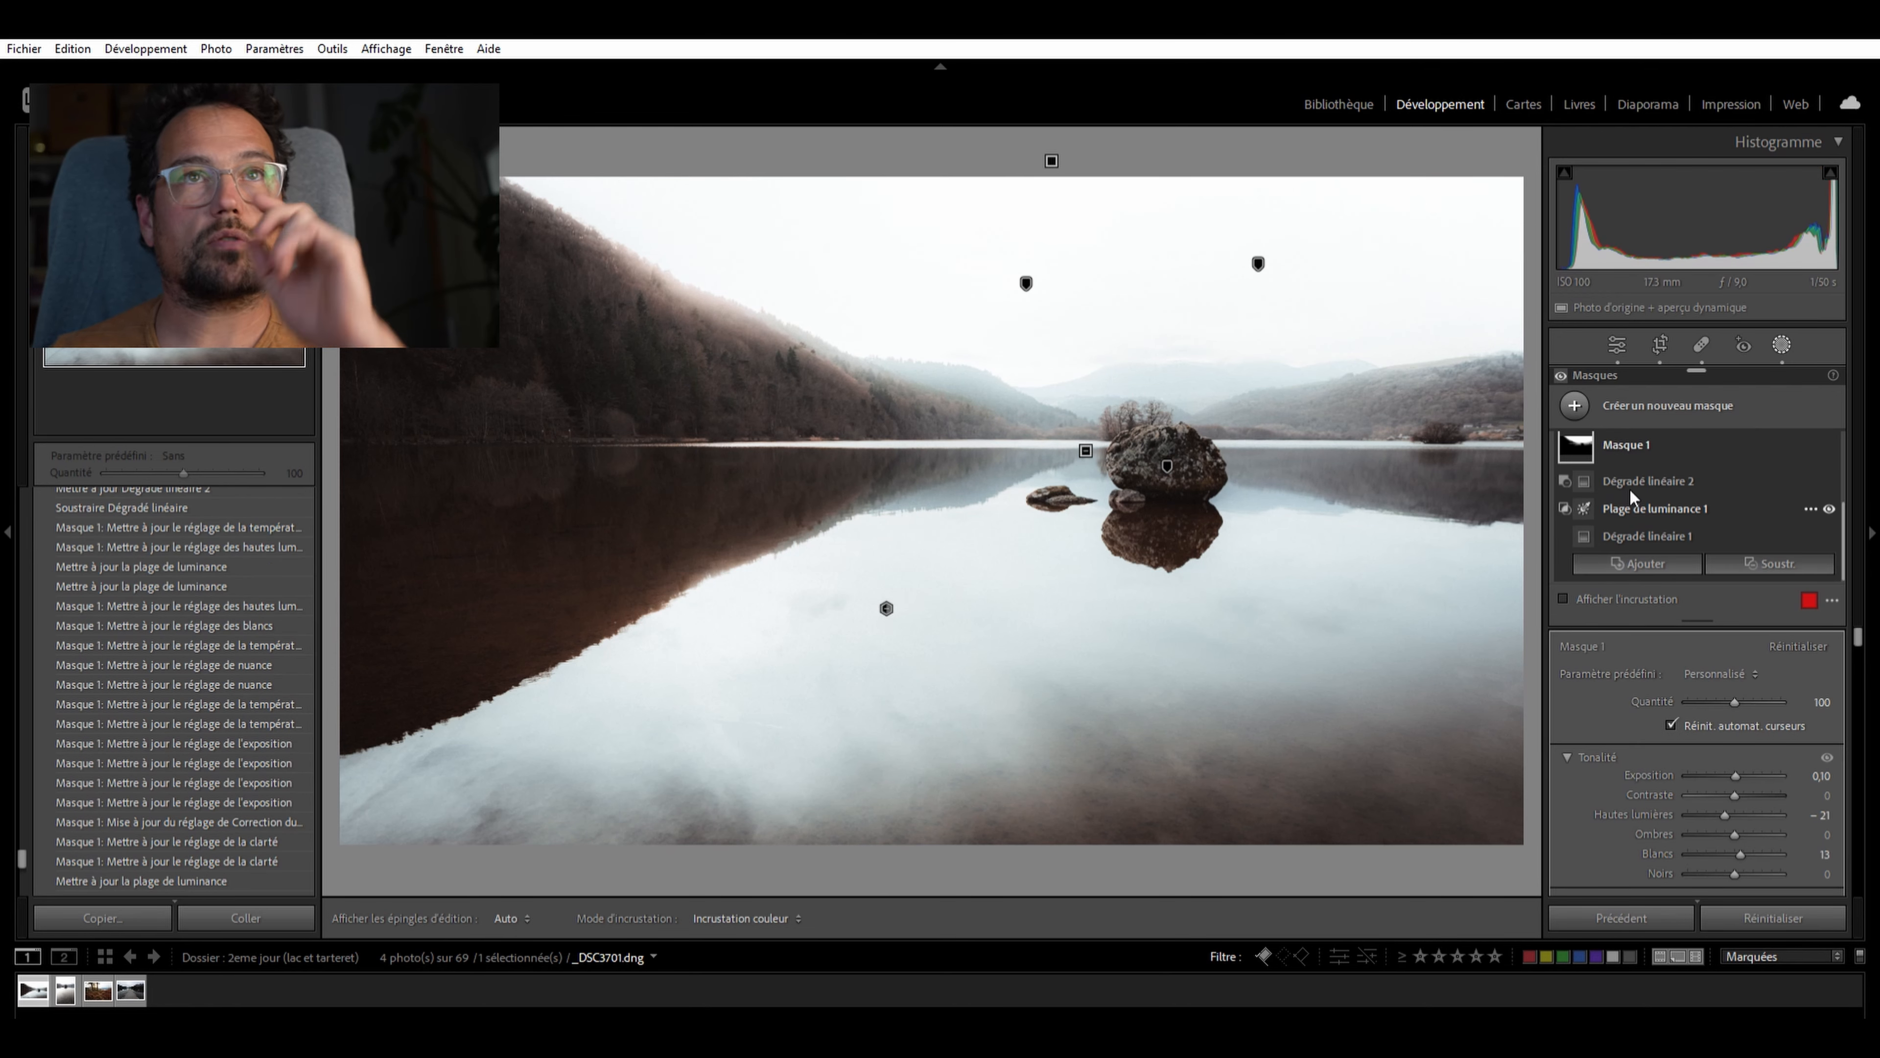
click(1659, 485)
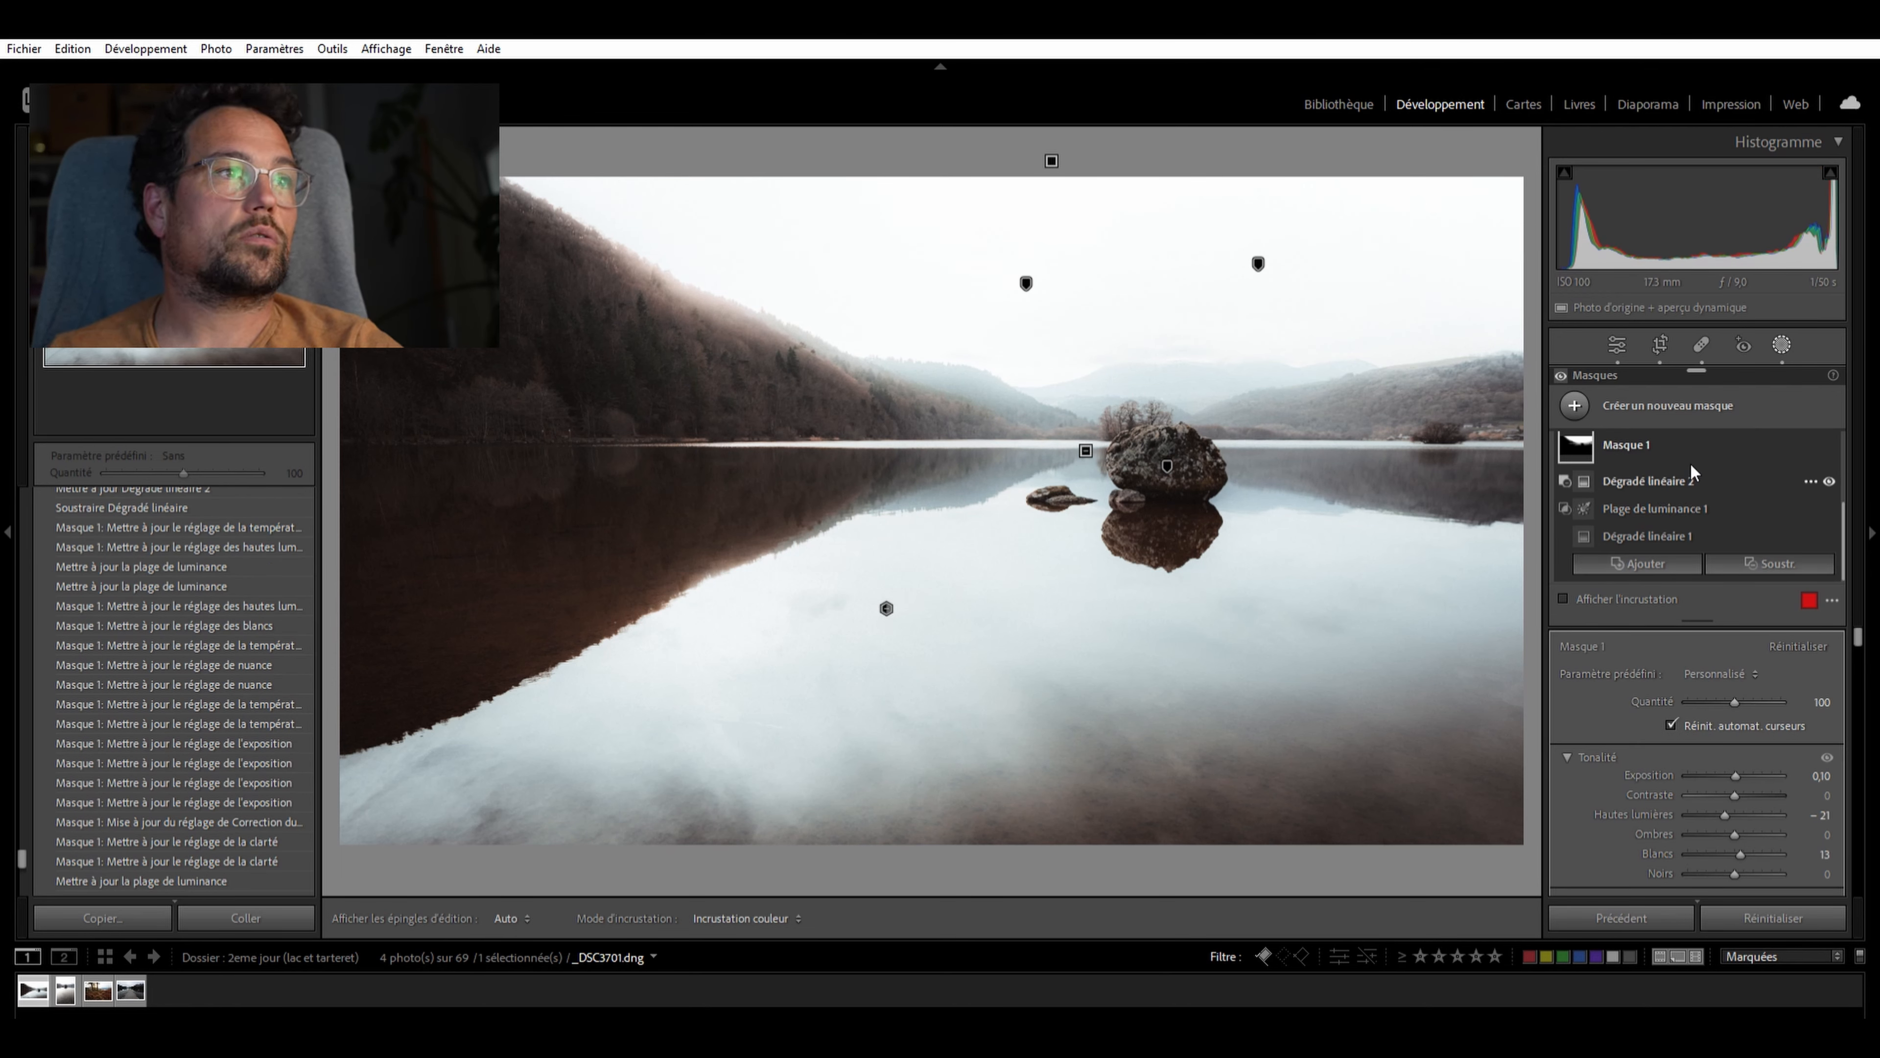
scroll(227, 789, down, 3)
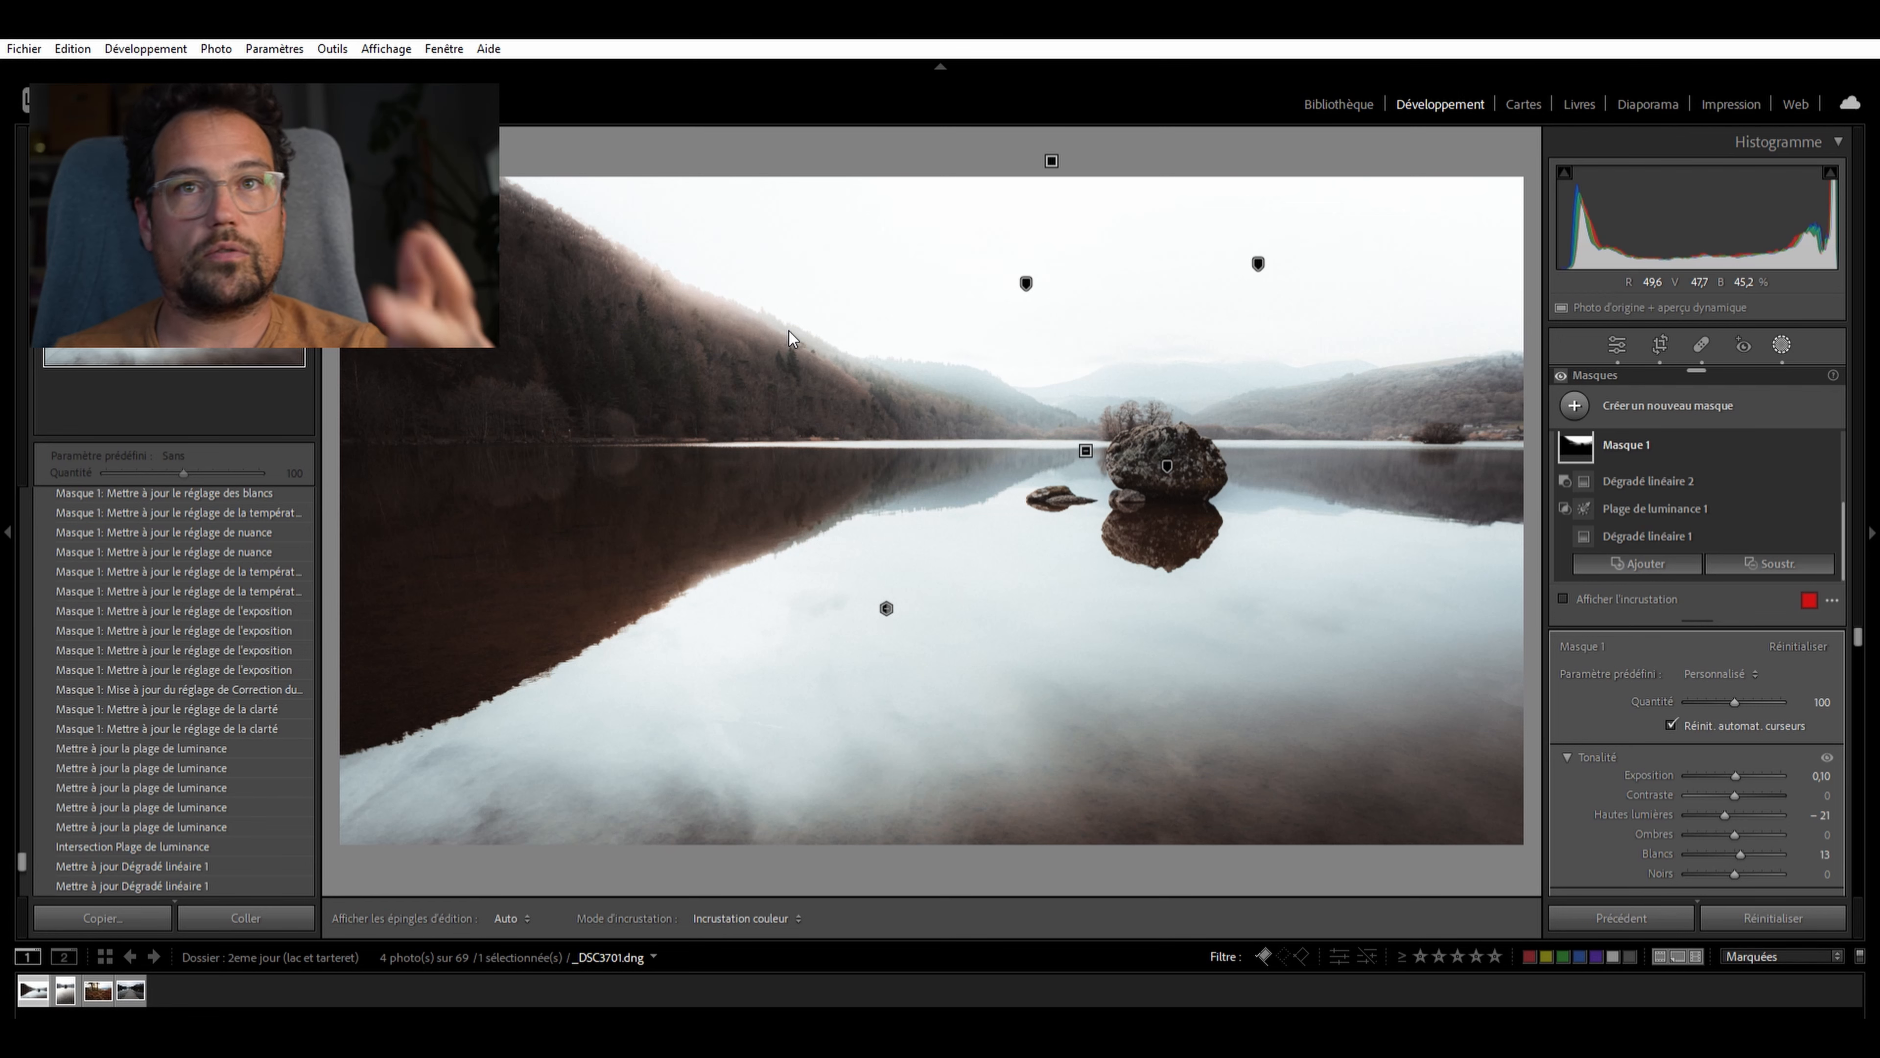
scroll(1764, 698, down, 2)
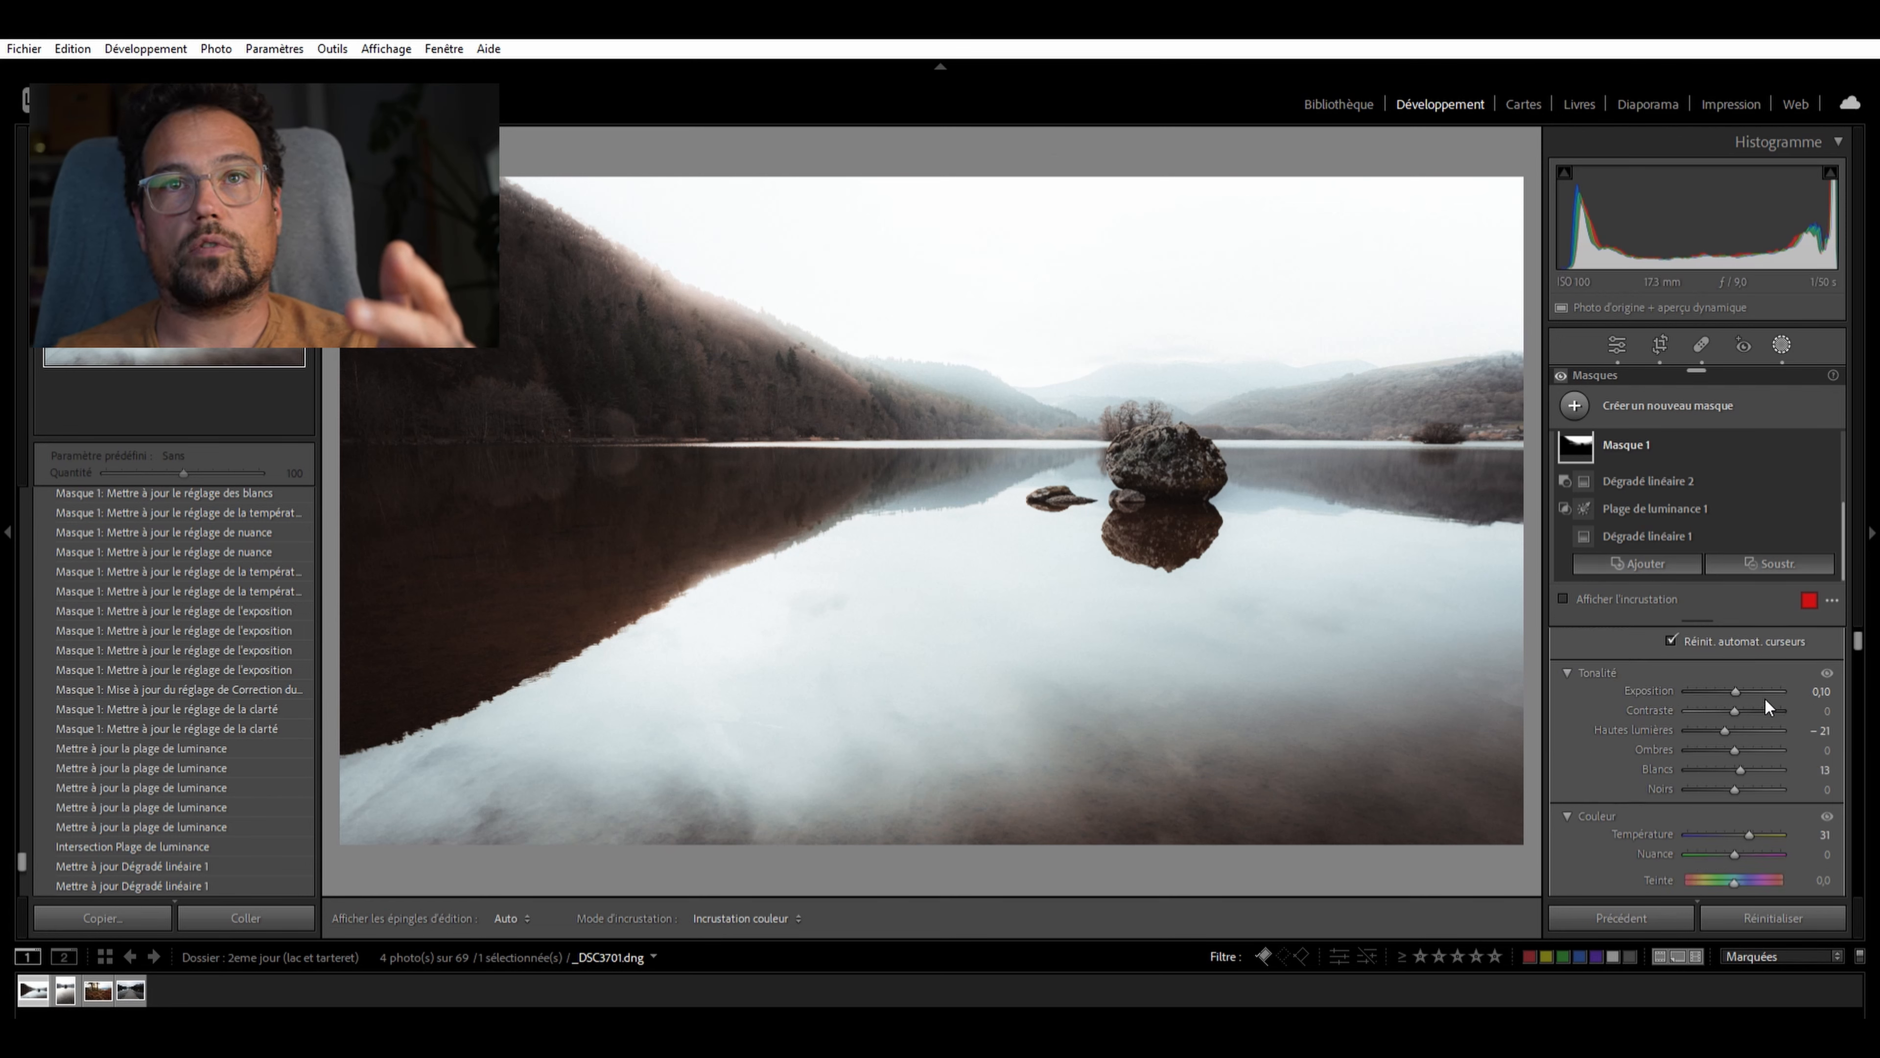
scroll(1767, 701, down, 4)
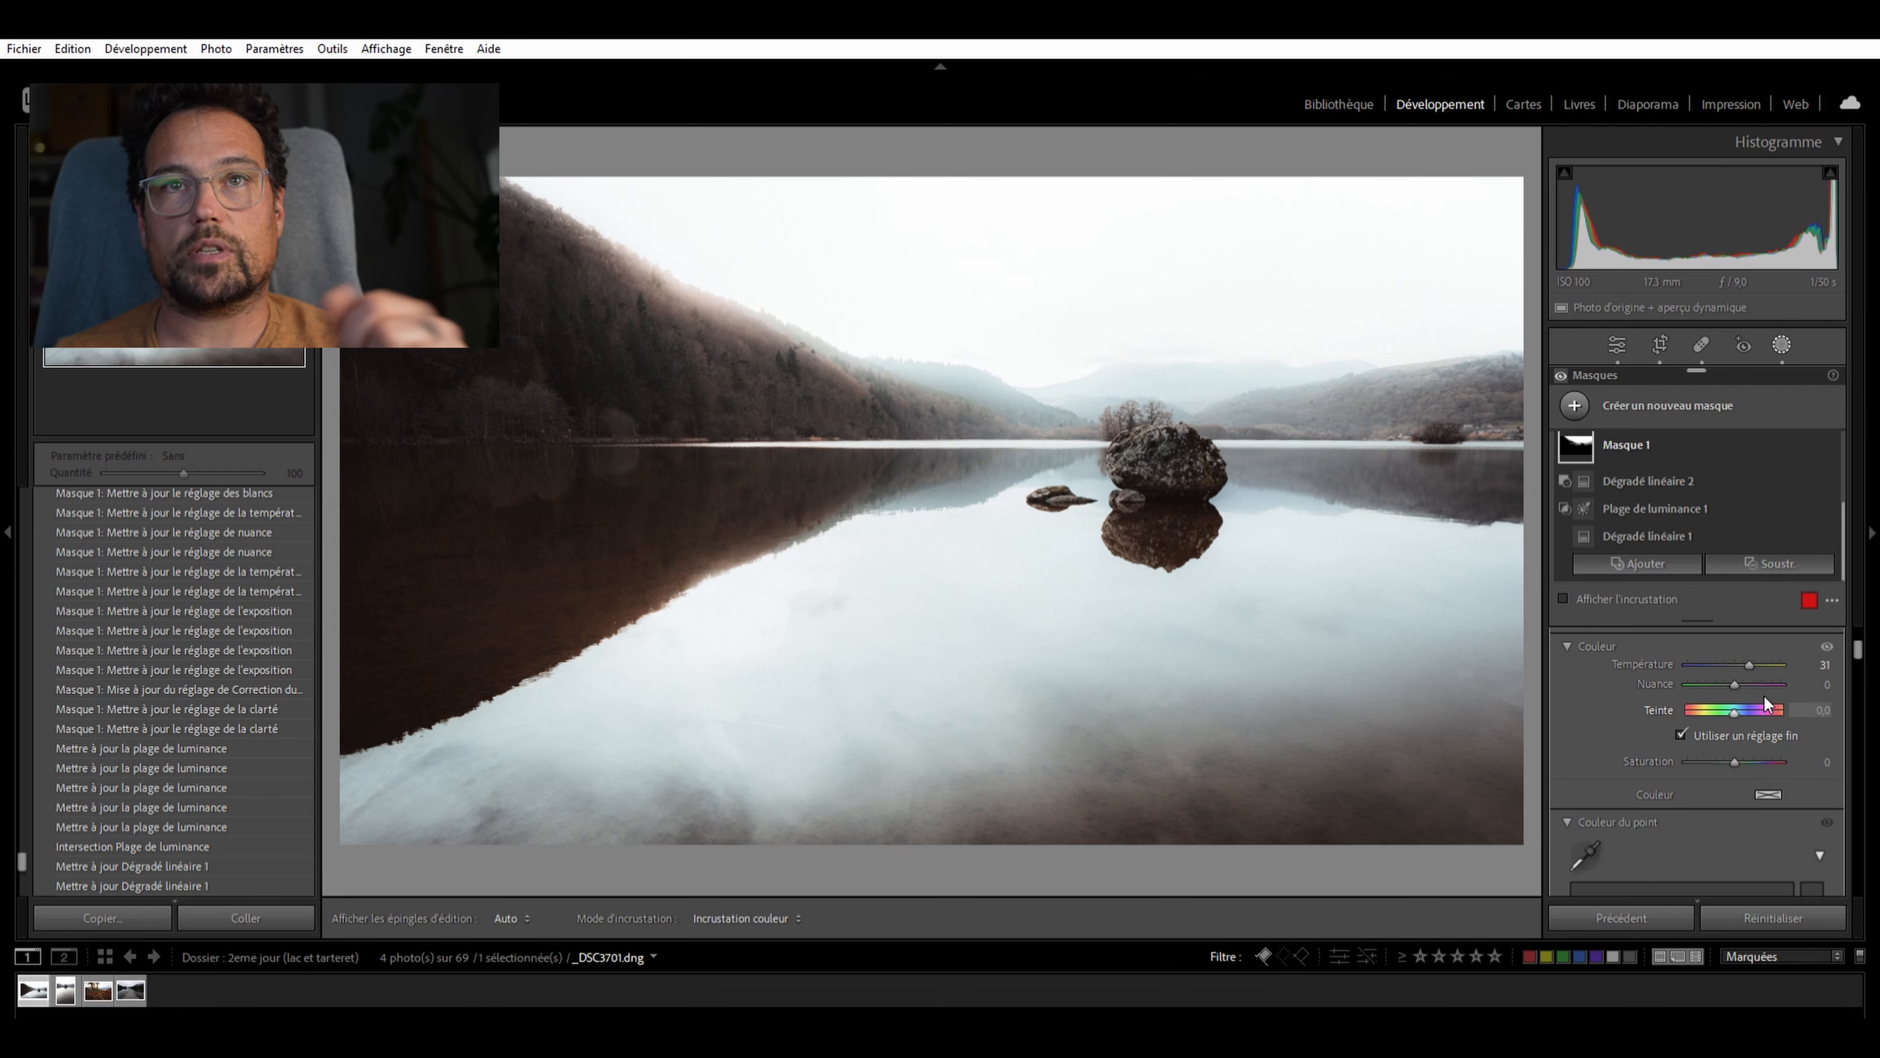
scroll(1758, 662, down, 5)
scroll(1762, 676, down, 5)
scroll(1734, 689, up, 12)
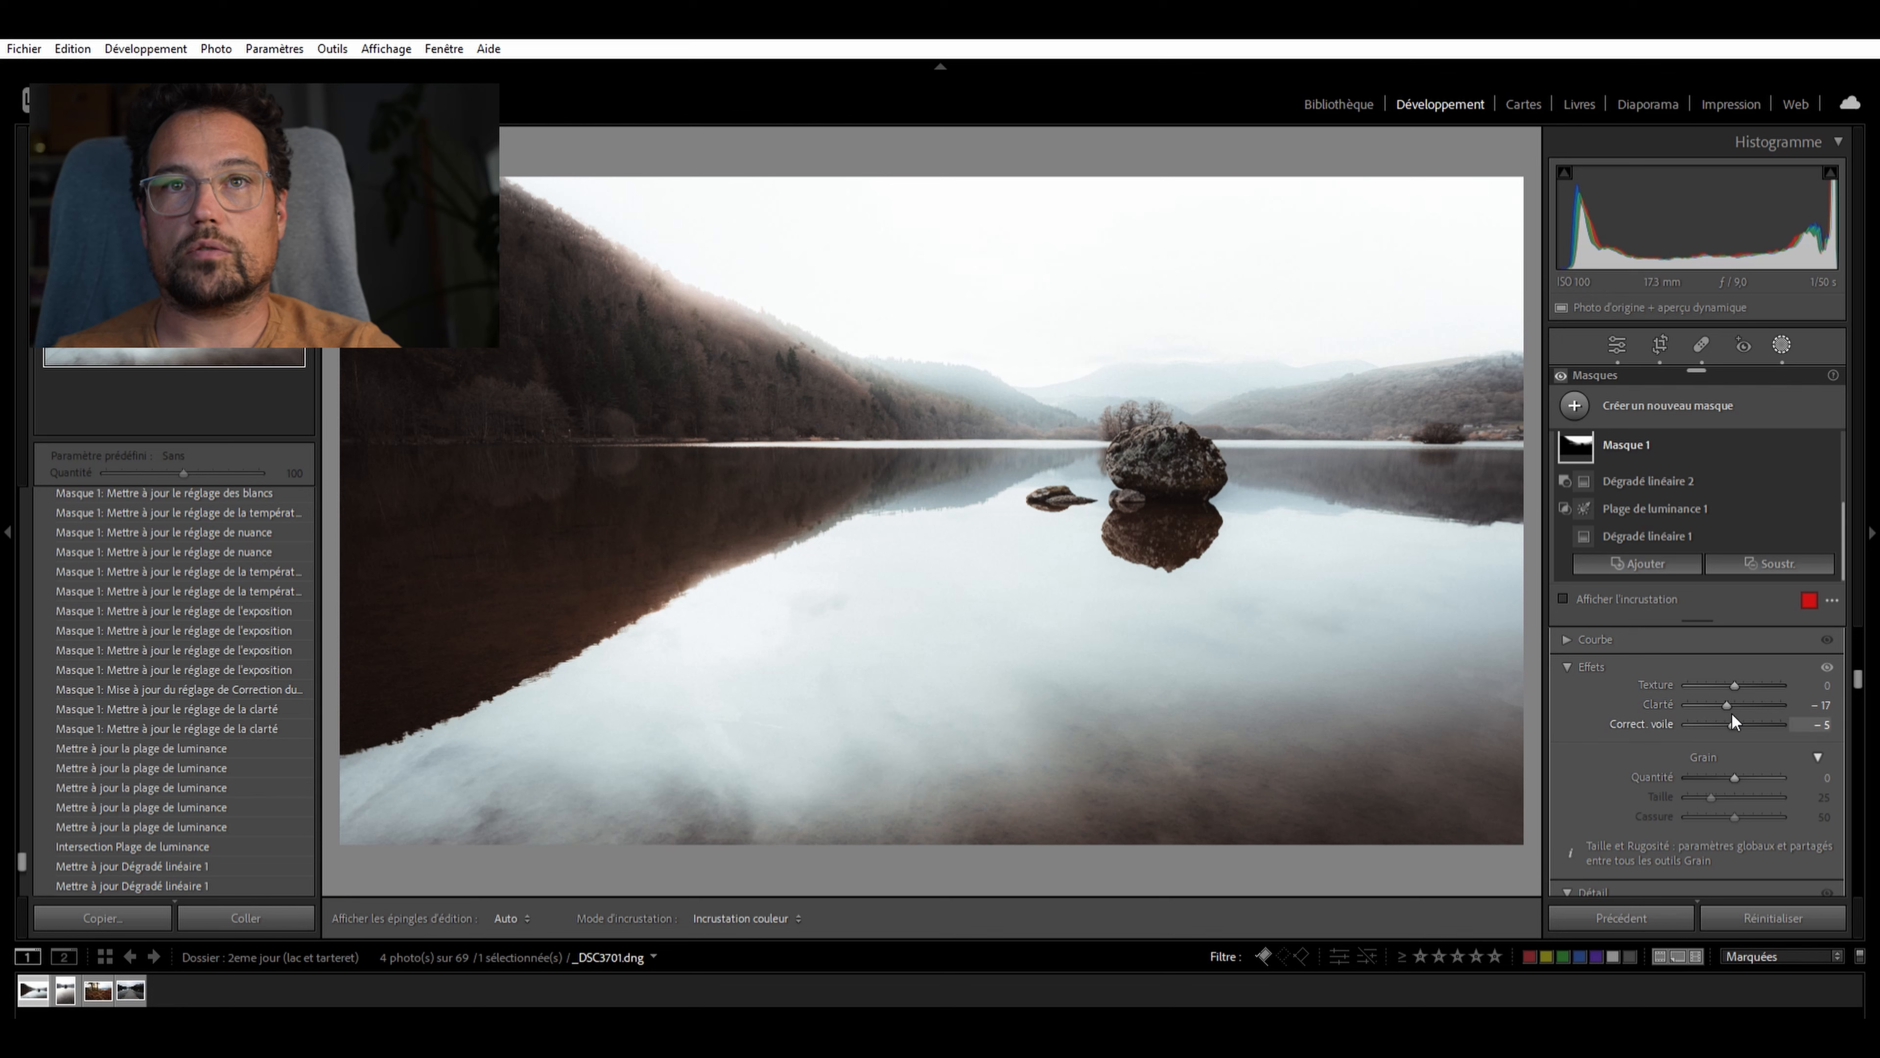
scroll(1752, 731, down, 1)
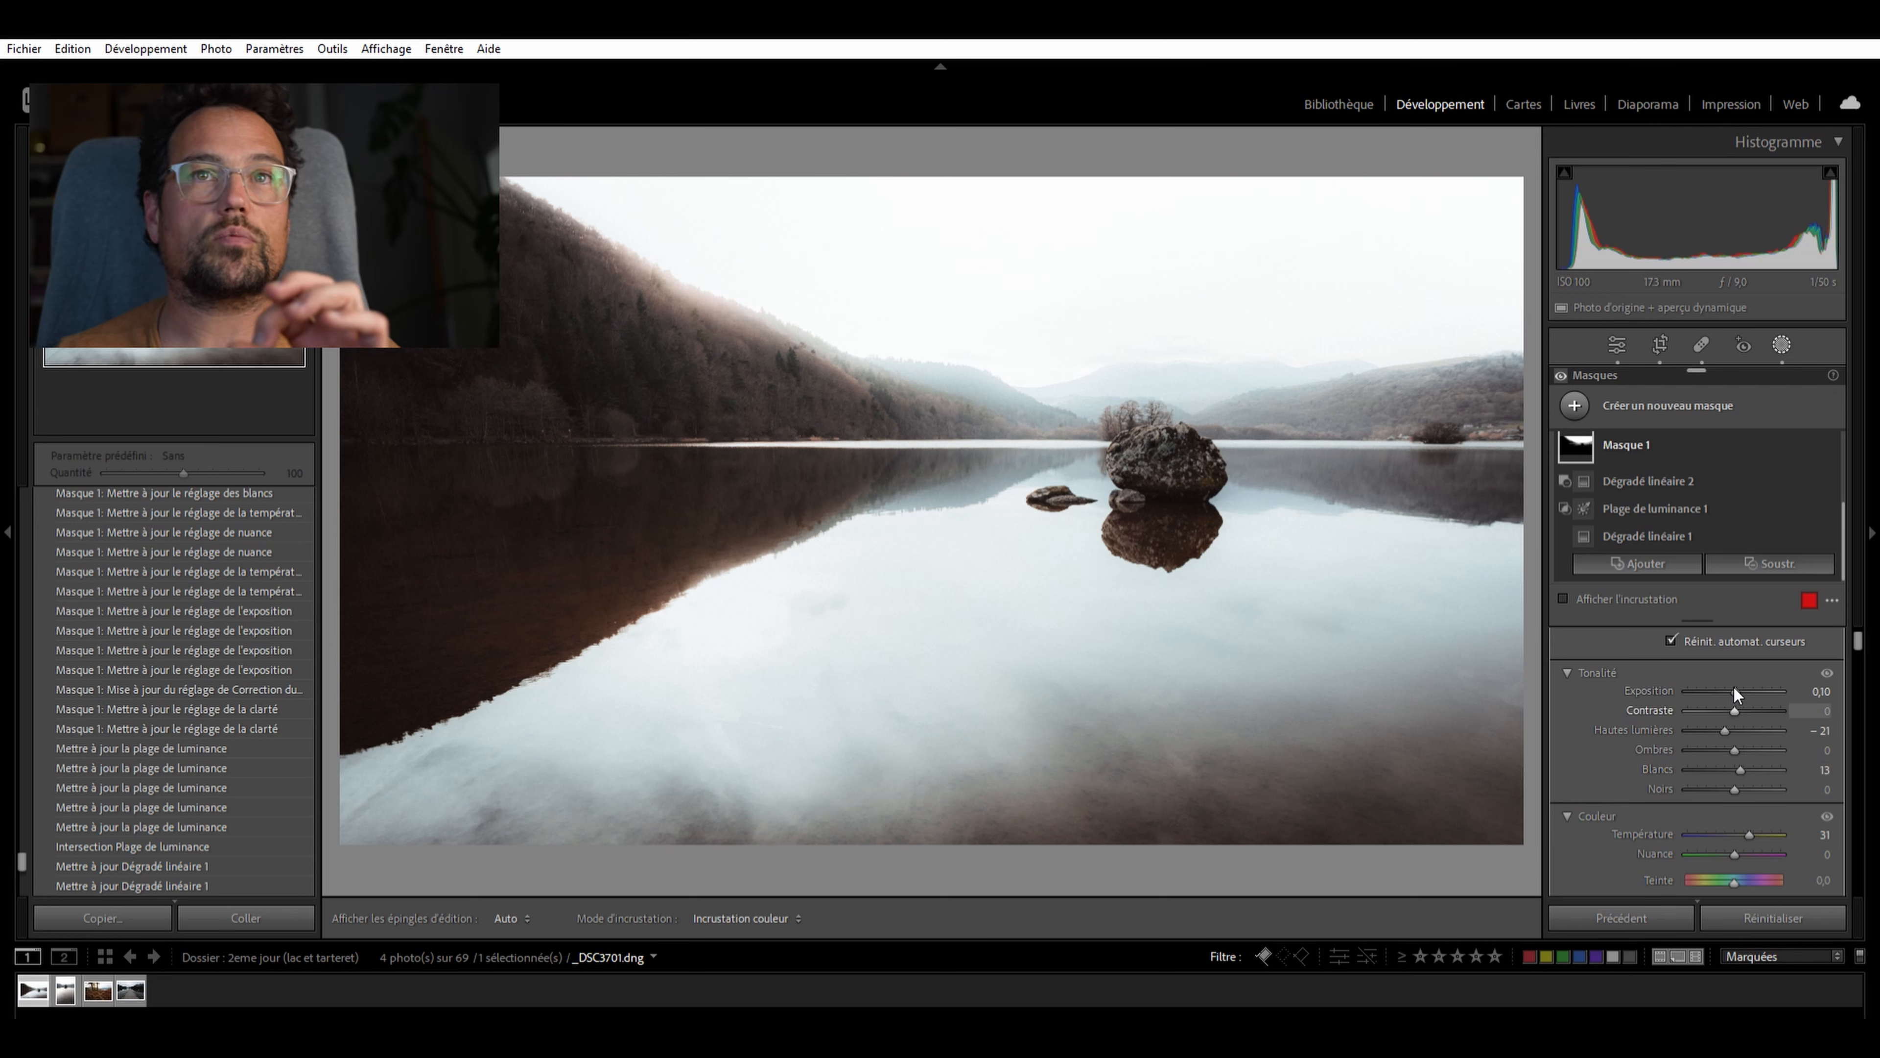
scroll(1629, 674, up, 1)
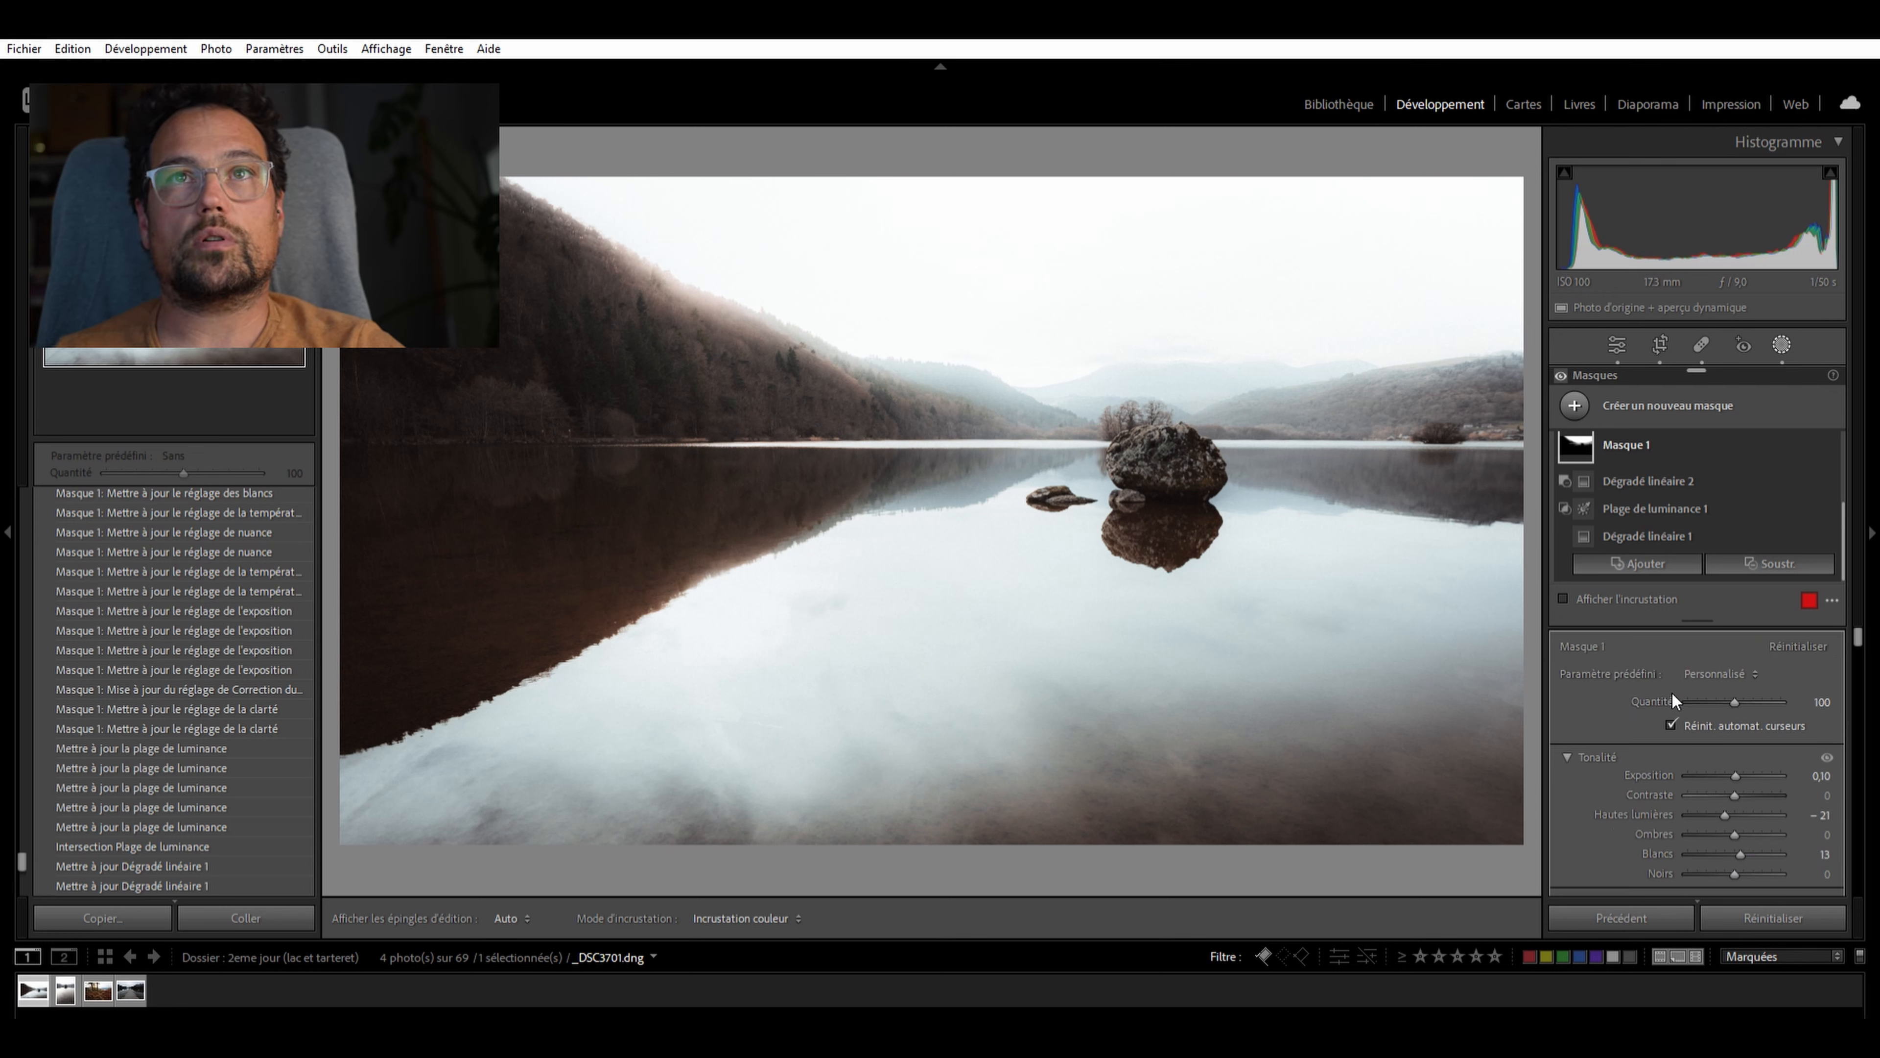
Recheck the effect of Masque 1 by switching its visibility off and on
click(1828, 433)
click(1828, 432)
click(1828, 432)
click(1828, 431)
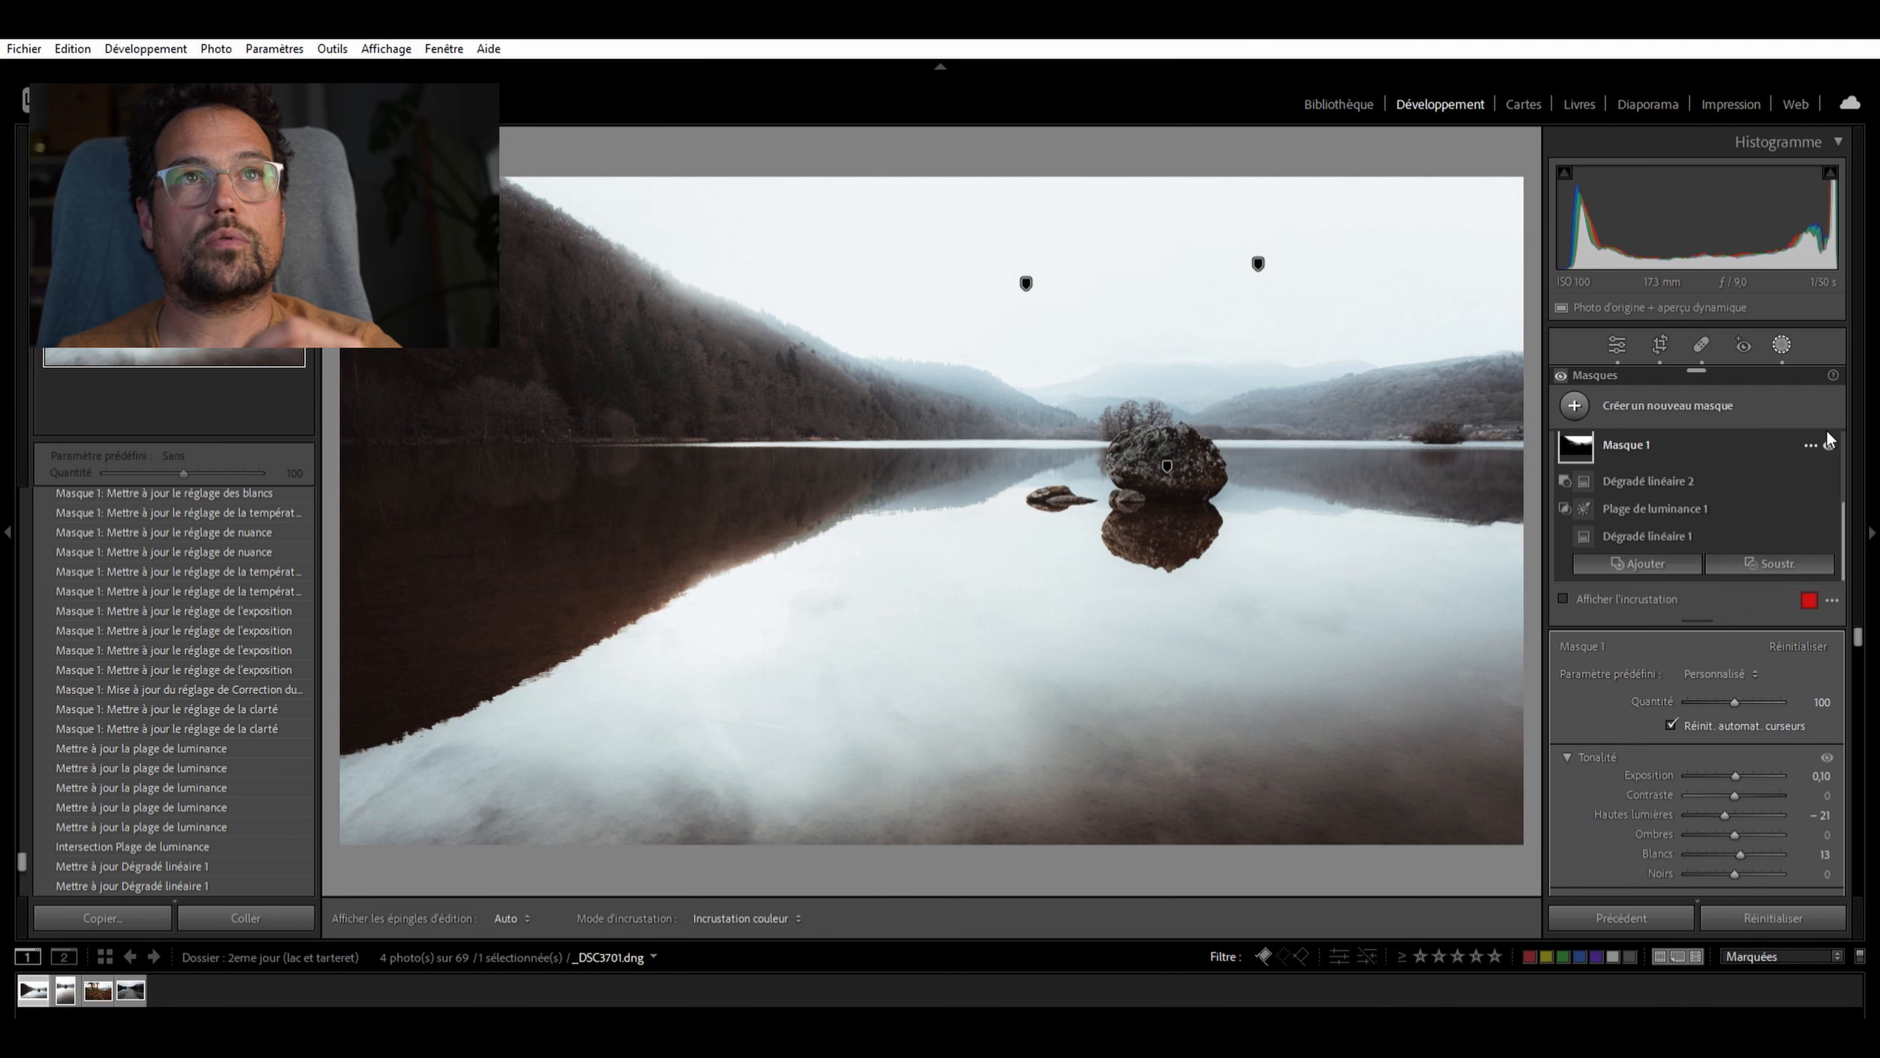
click(1827, 437)
click(1828, 437)
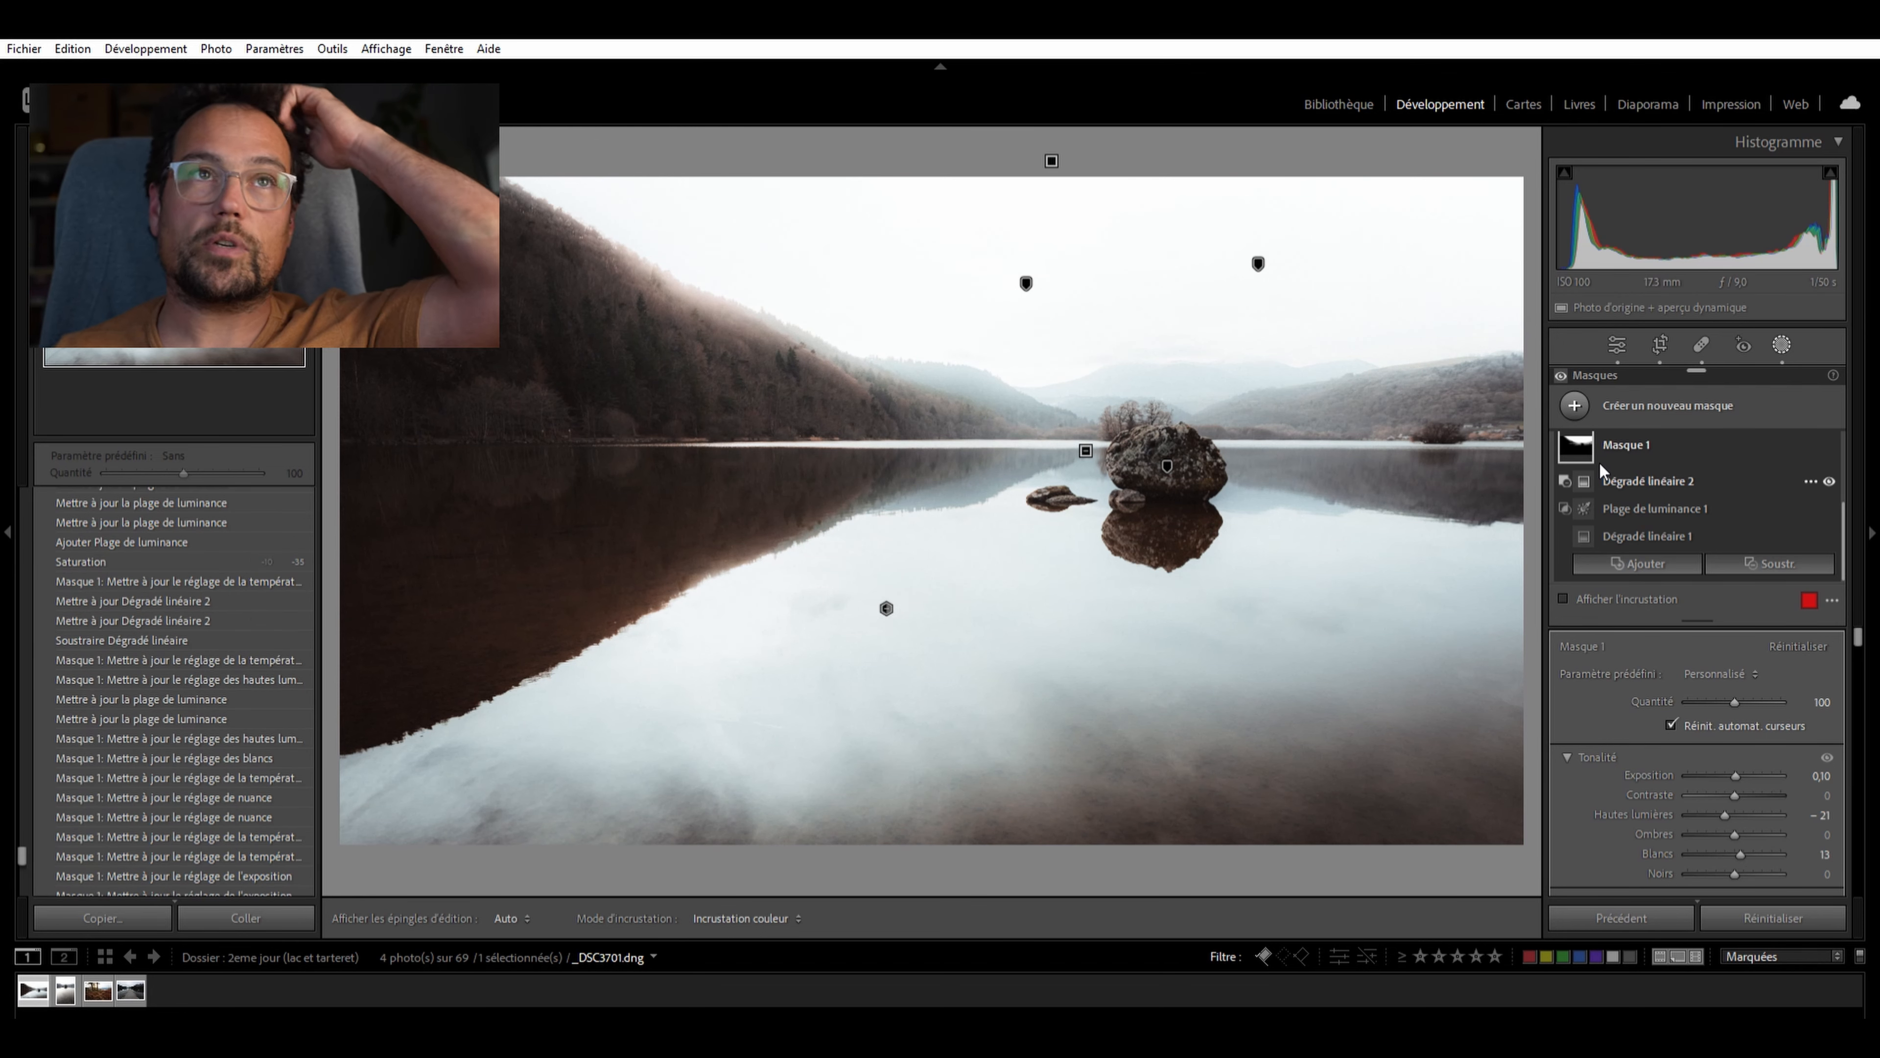
Inspect the area covered by Masque 1 using its red overlay, and look over the other masks
mouse_move(1588, 461)
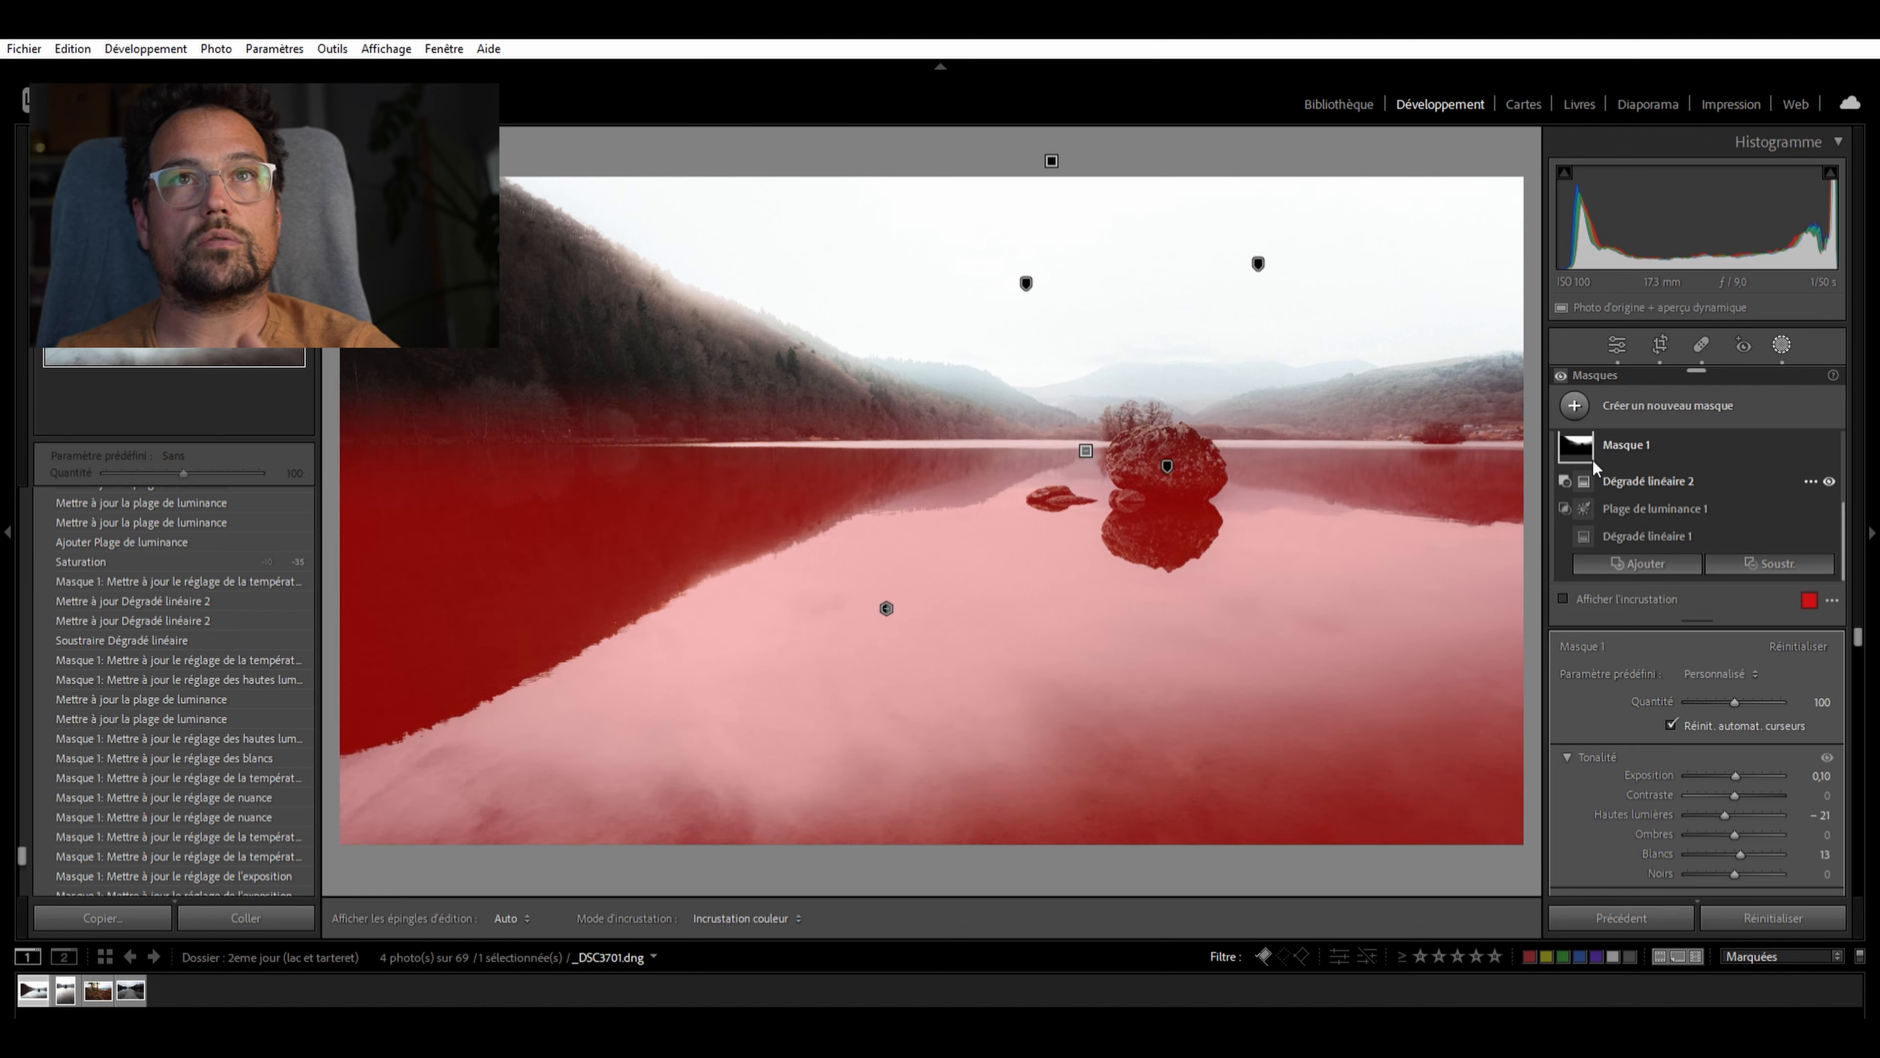
mouse_move(1581, 424)
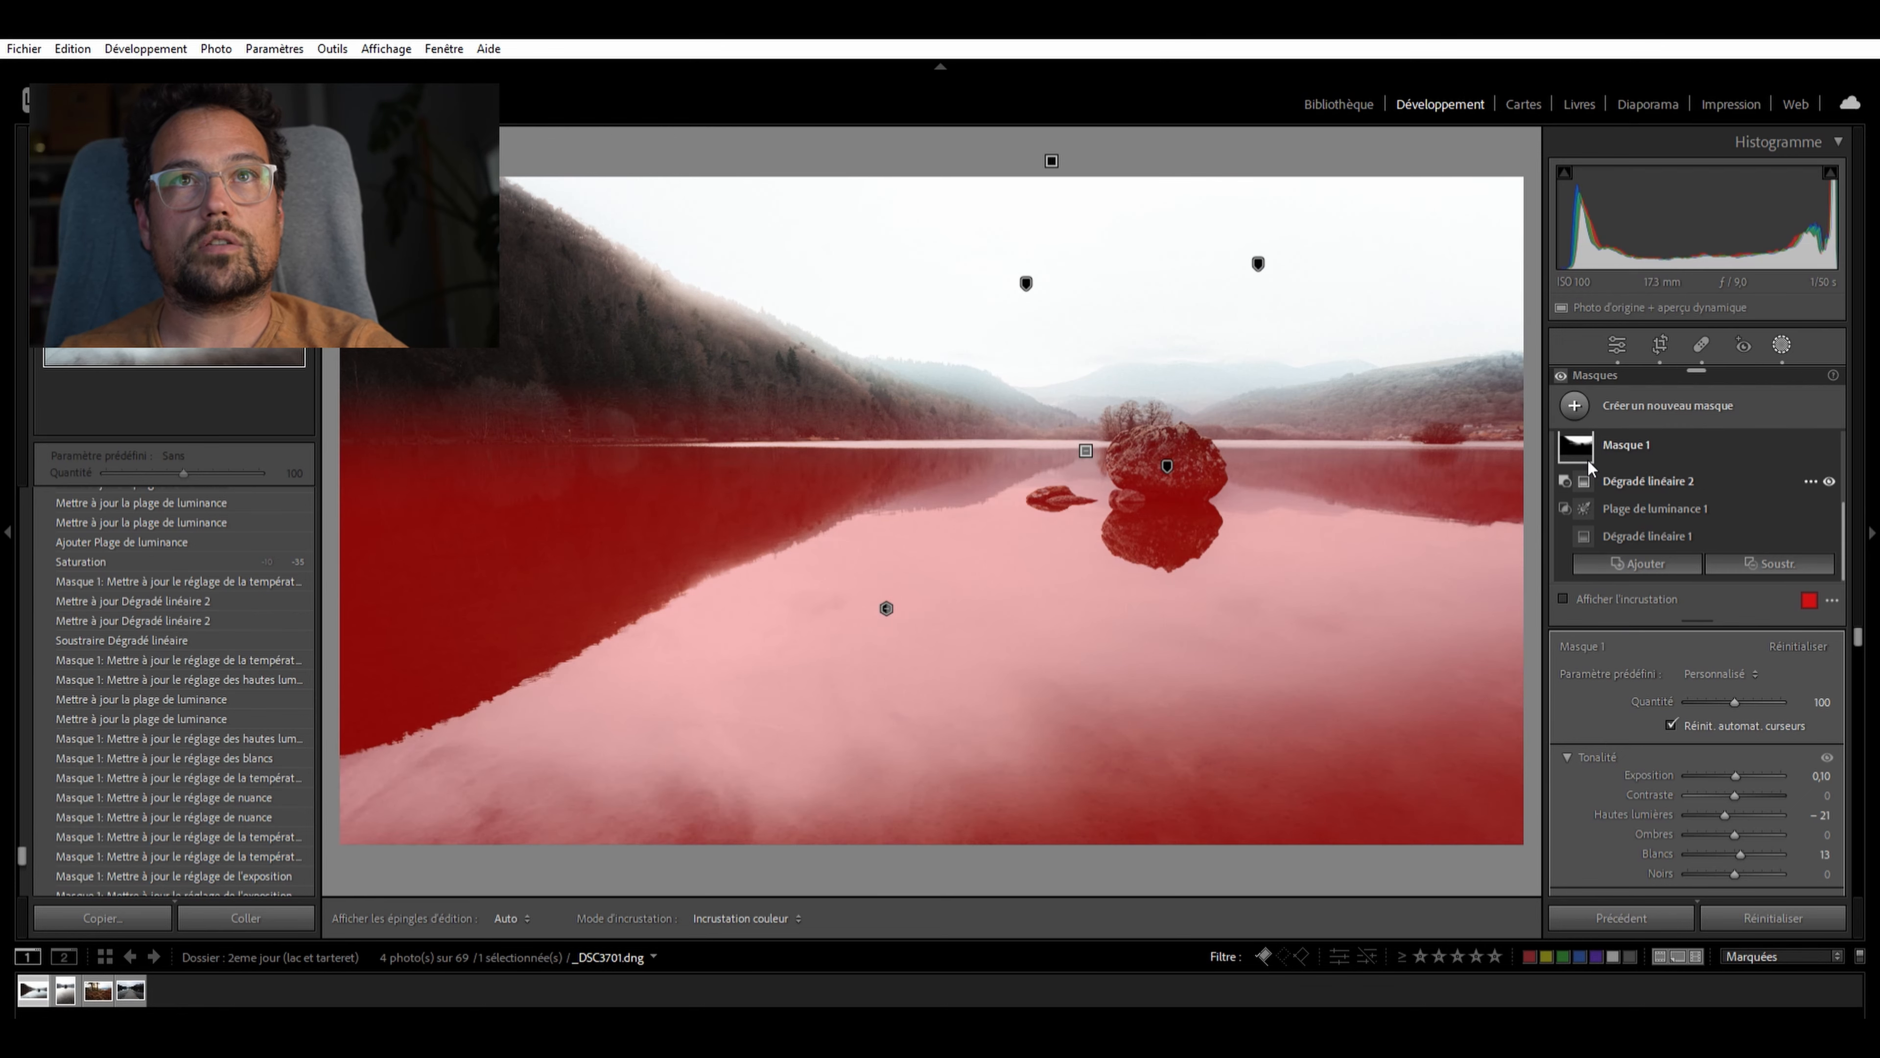
scroll(1644, 446, up, 3)
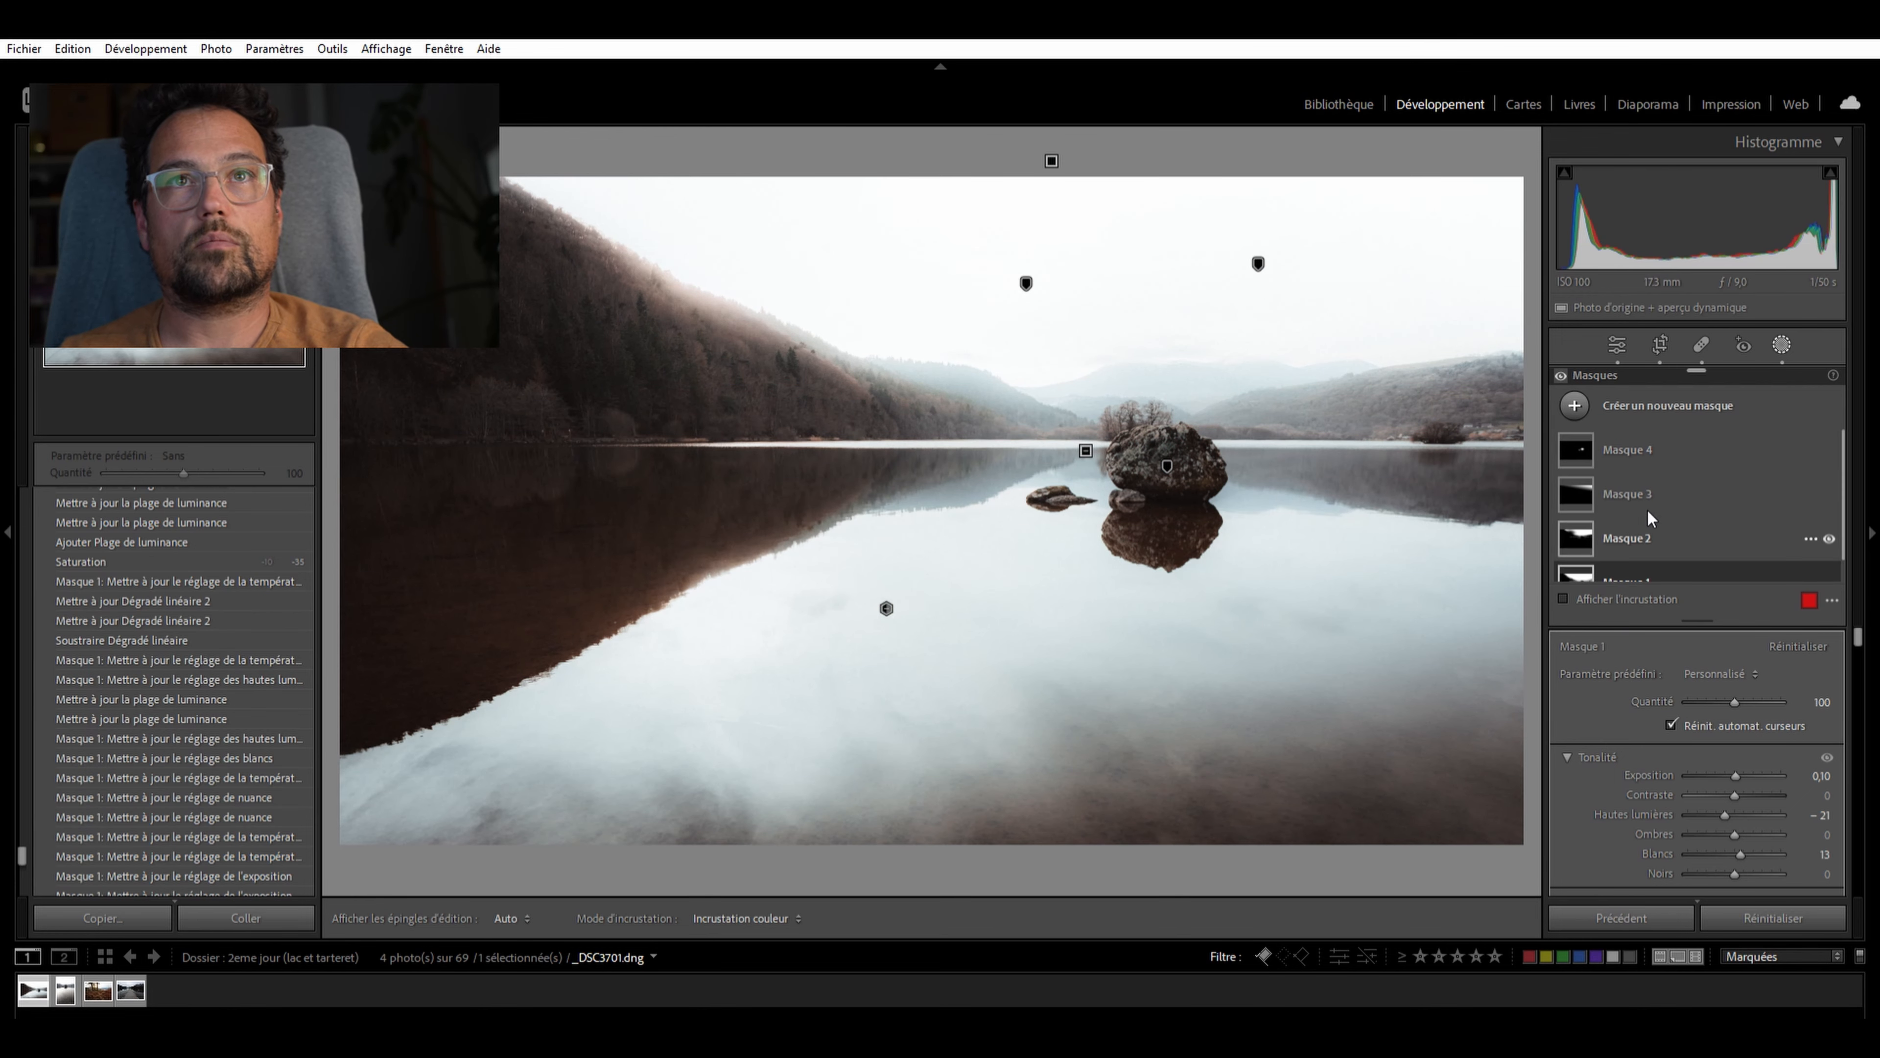
scroll(1644, 552, down, 3)
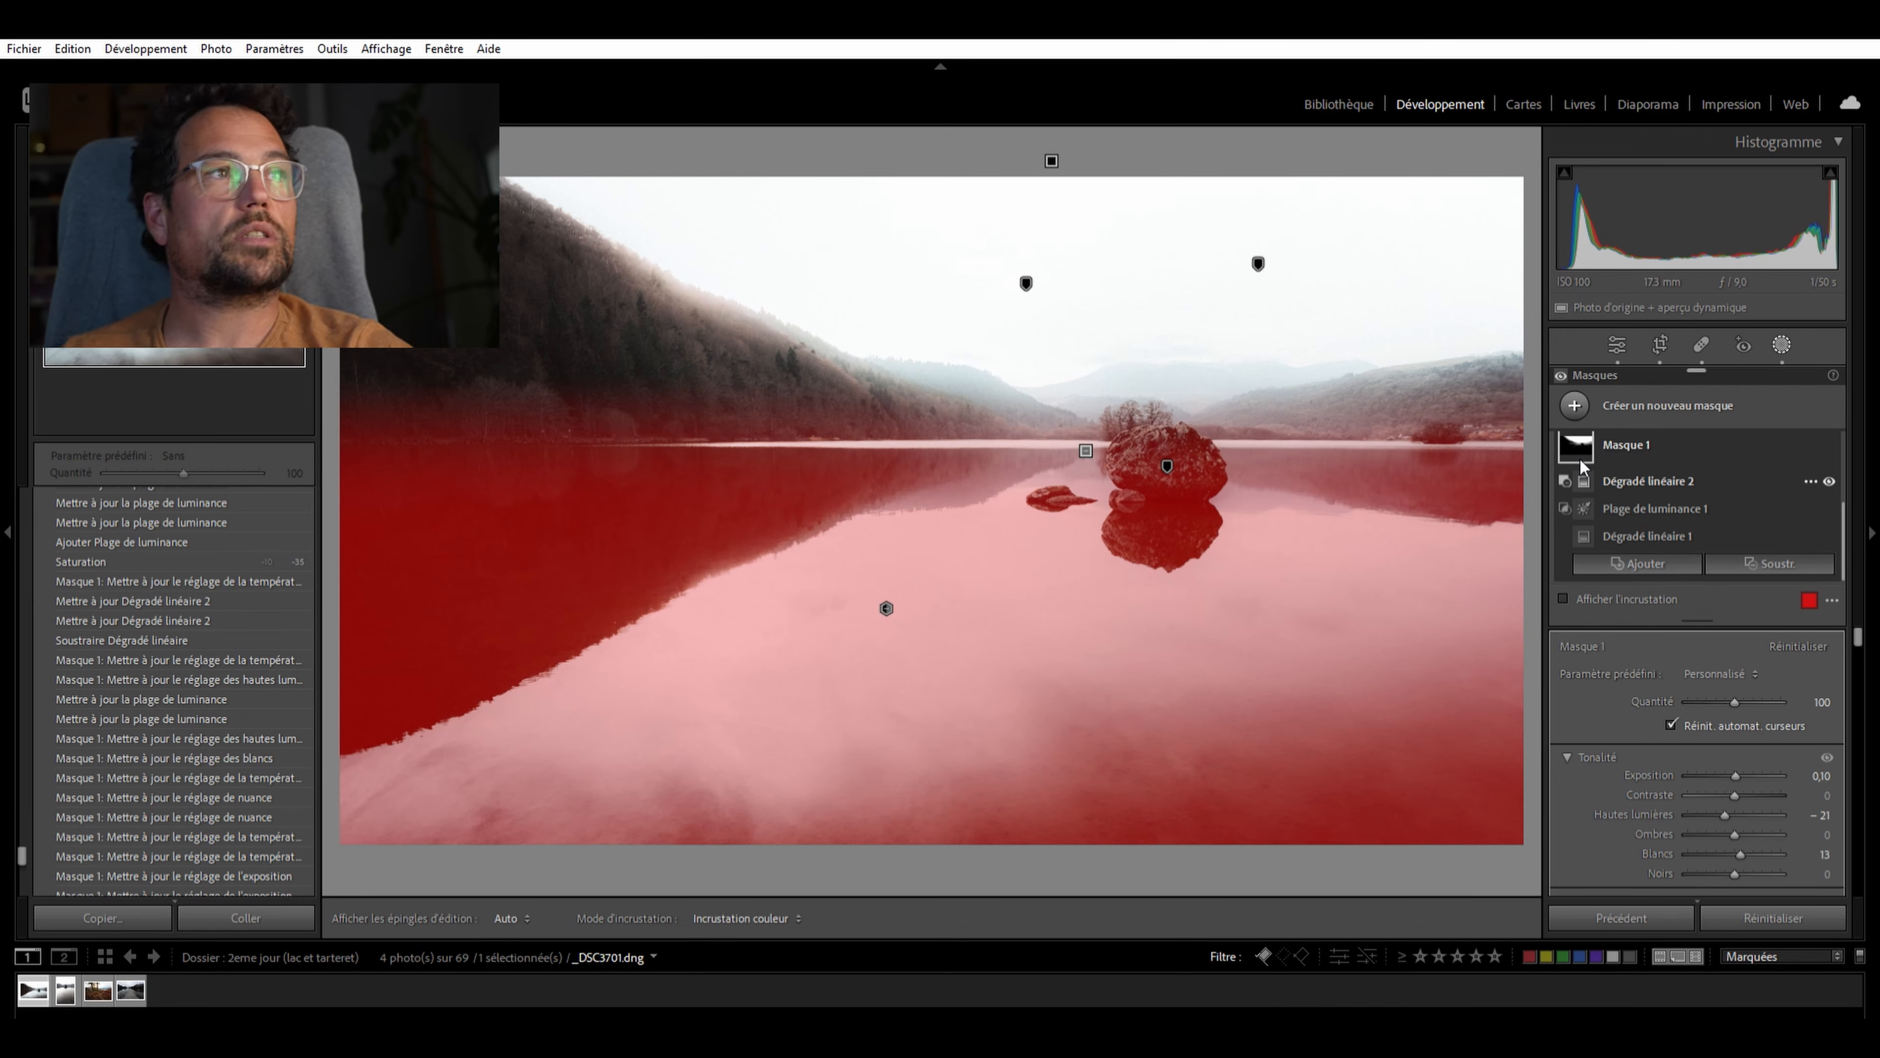
Look back through the history and compare the photo at its temperature and Masque 2 visibility entries
scroll(245, 601, up, 2)
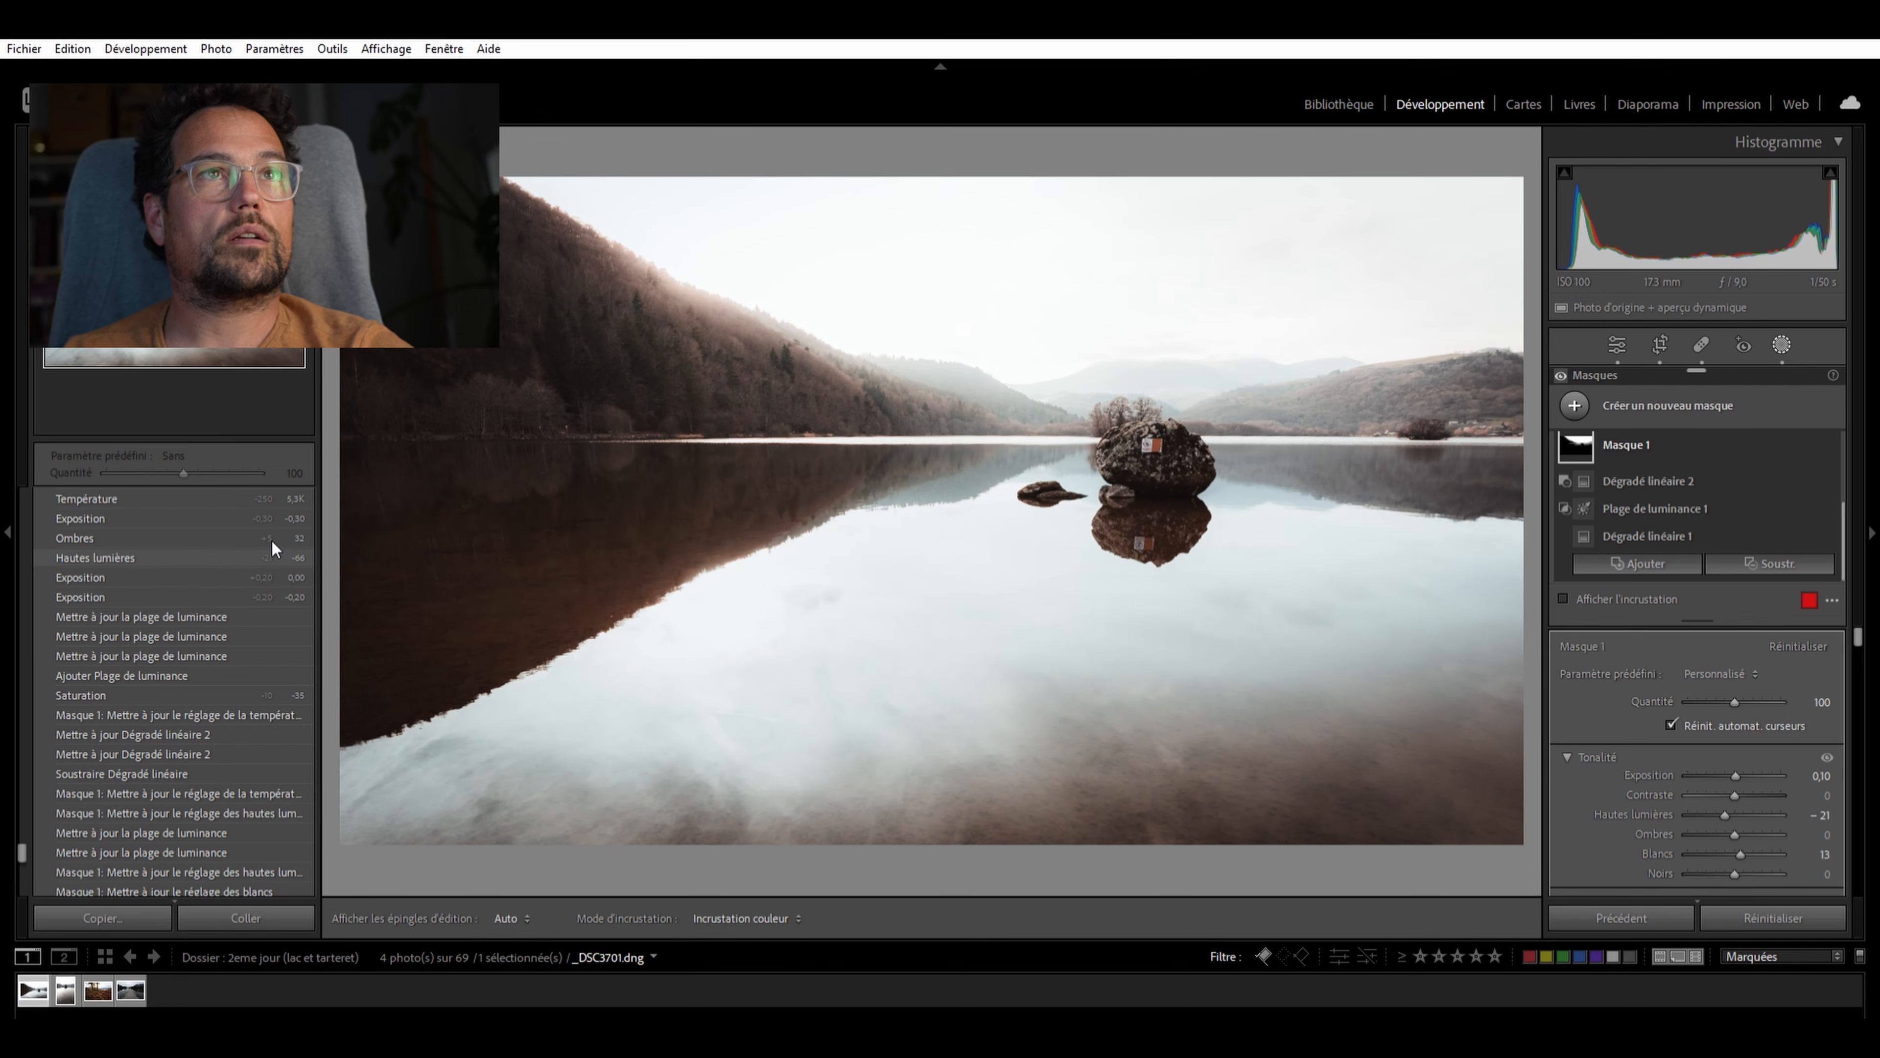
scroll(263, 563, up, 3)
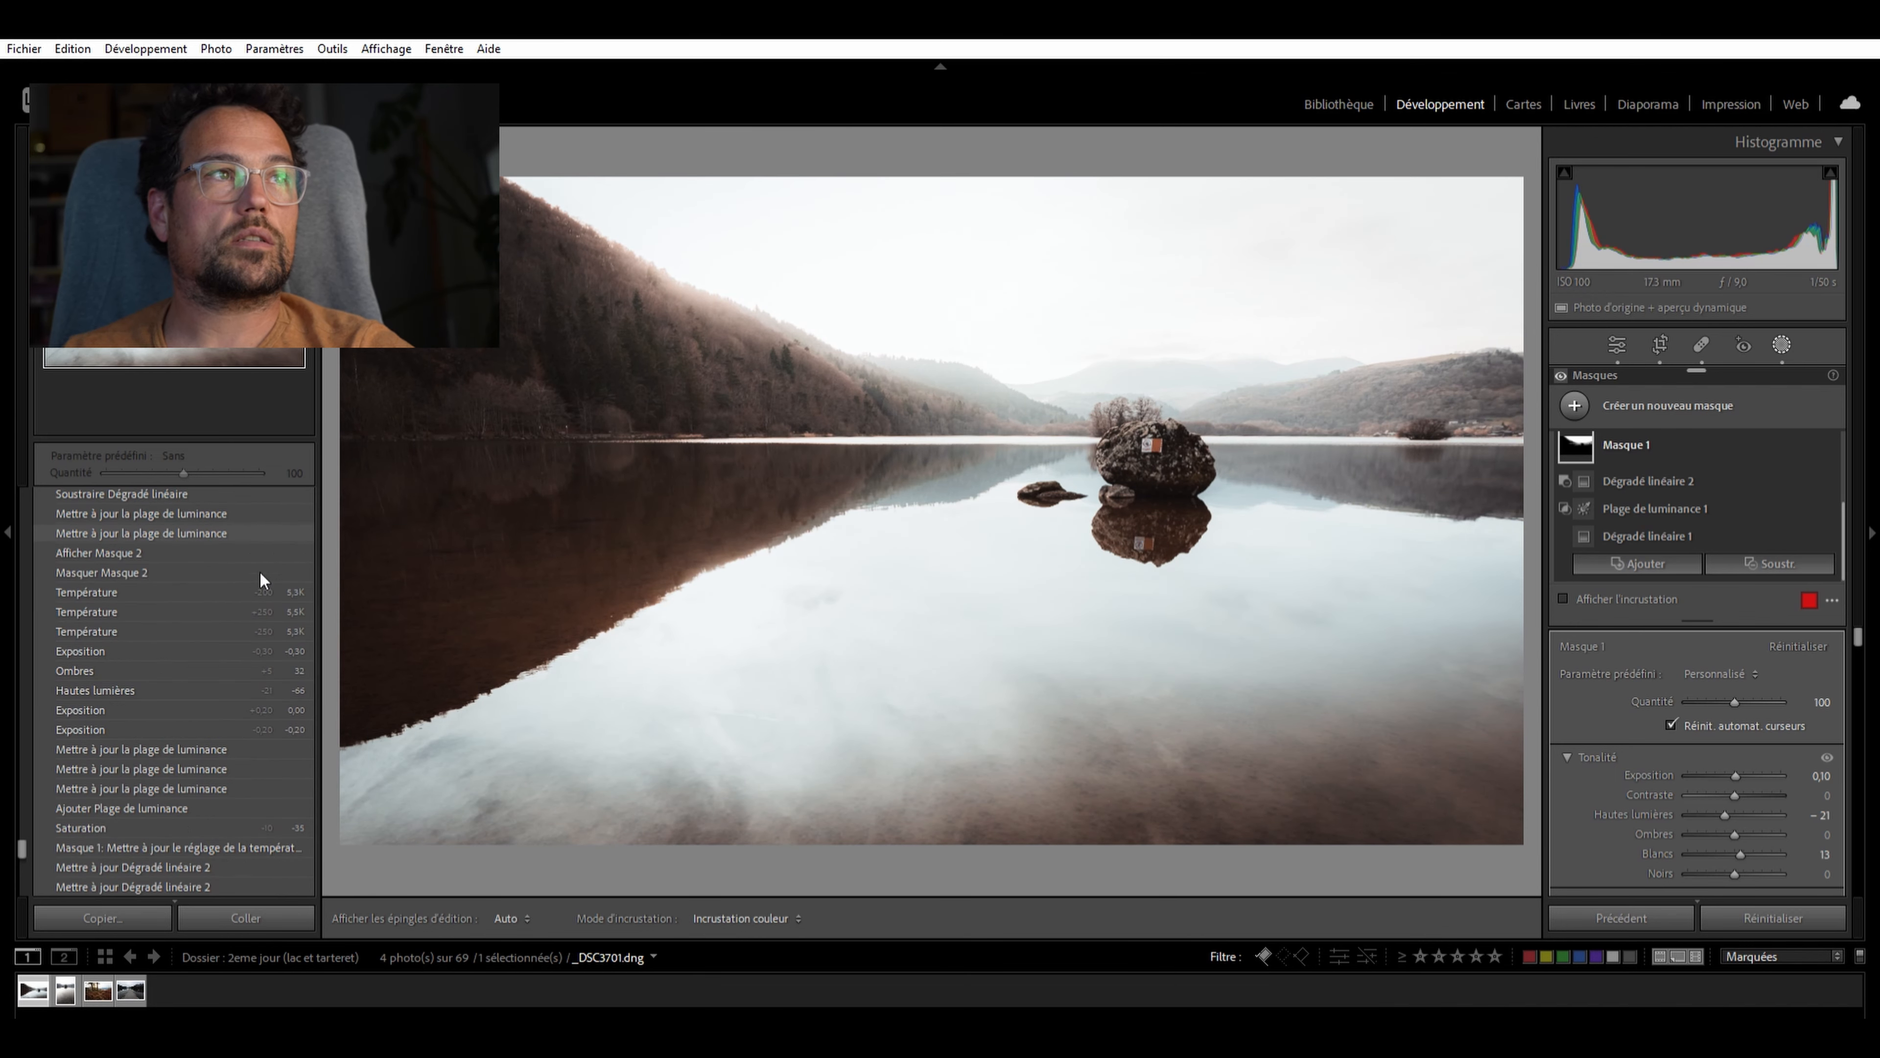
click(183, 624)
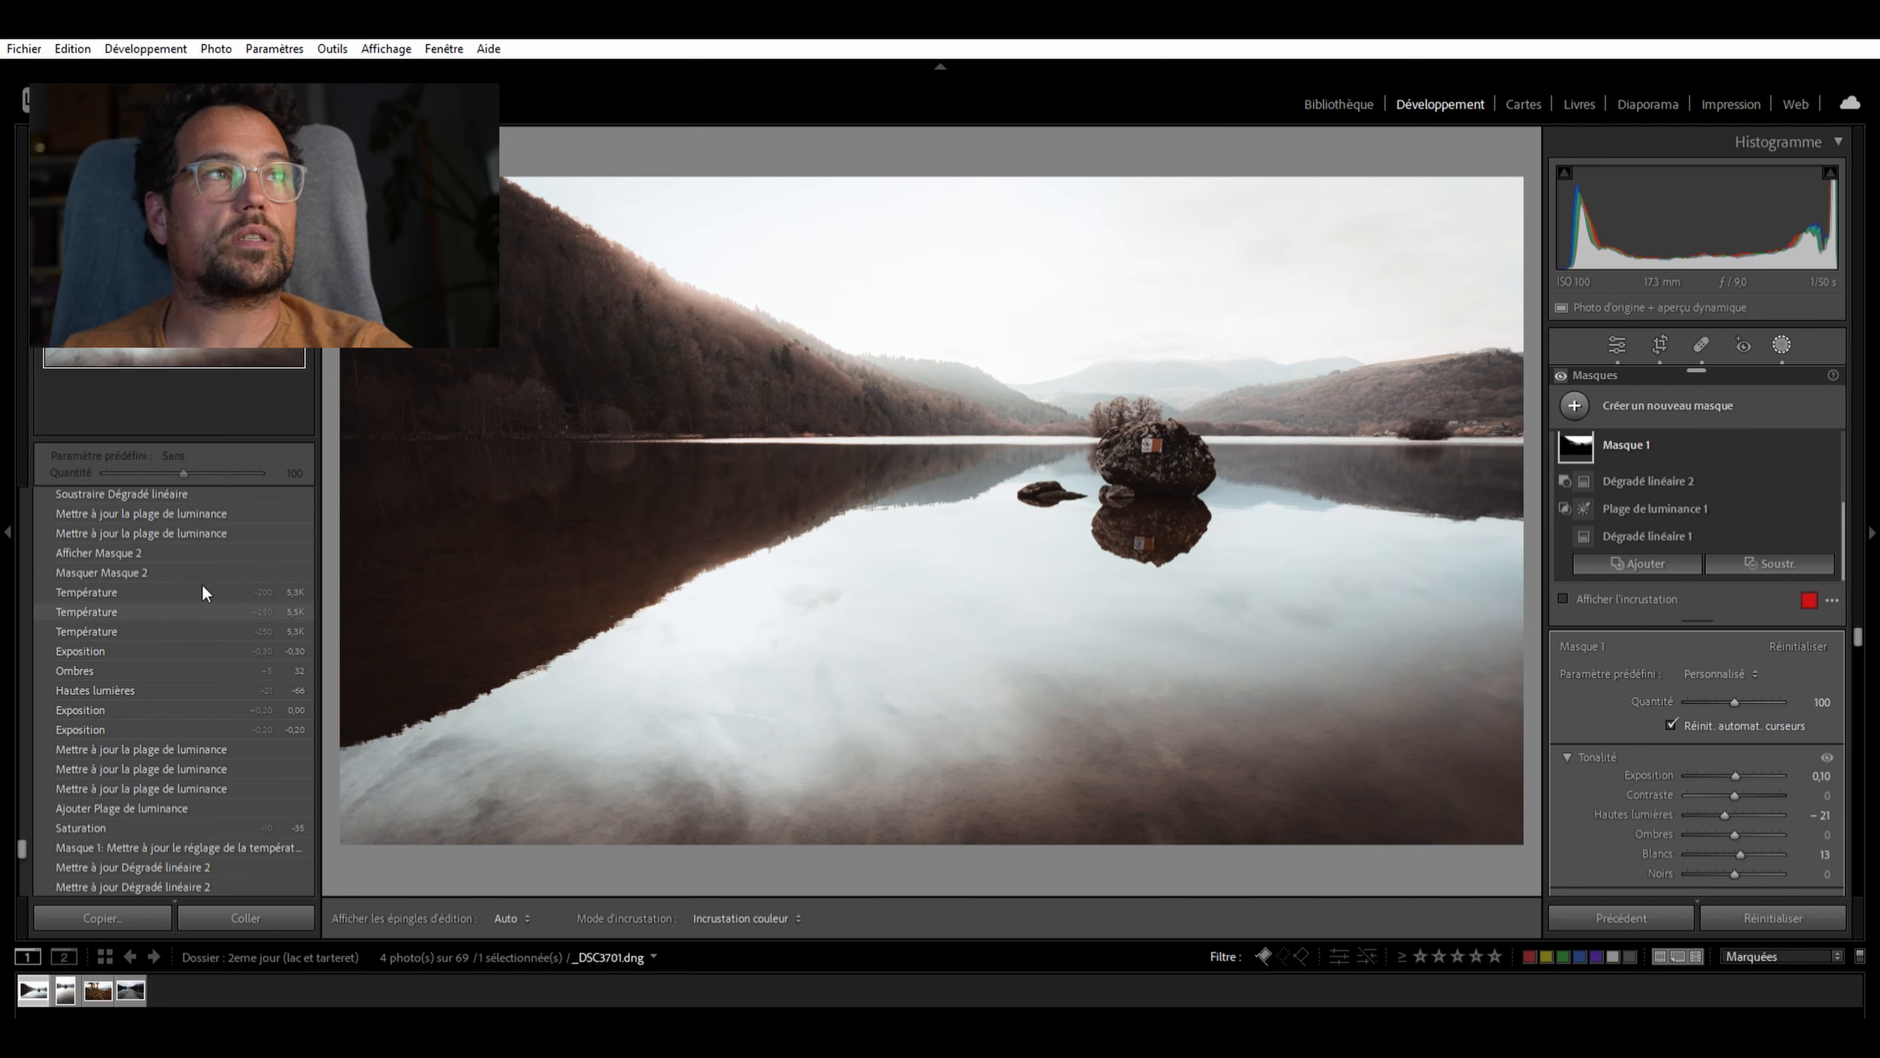
click(220, 555)
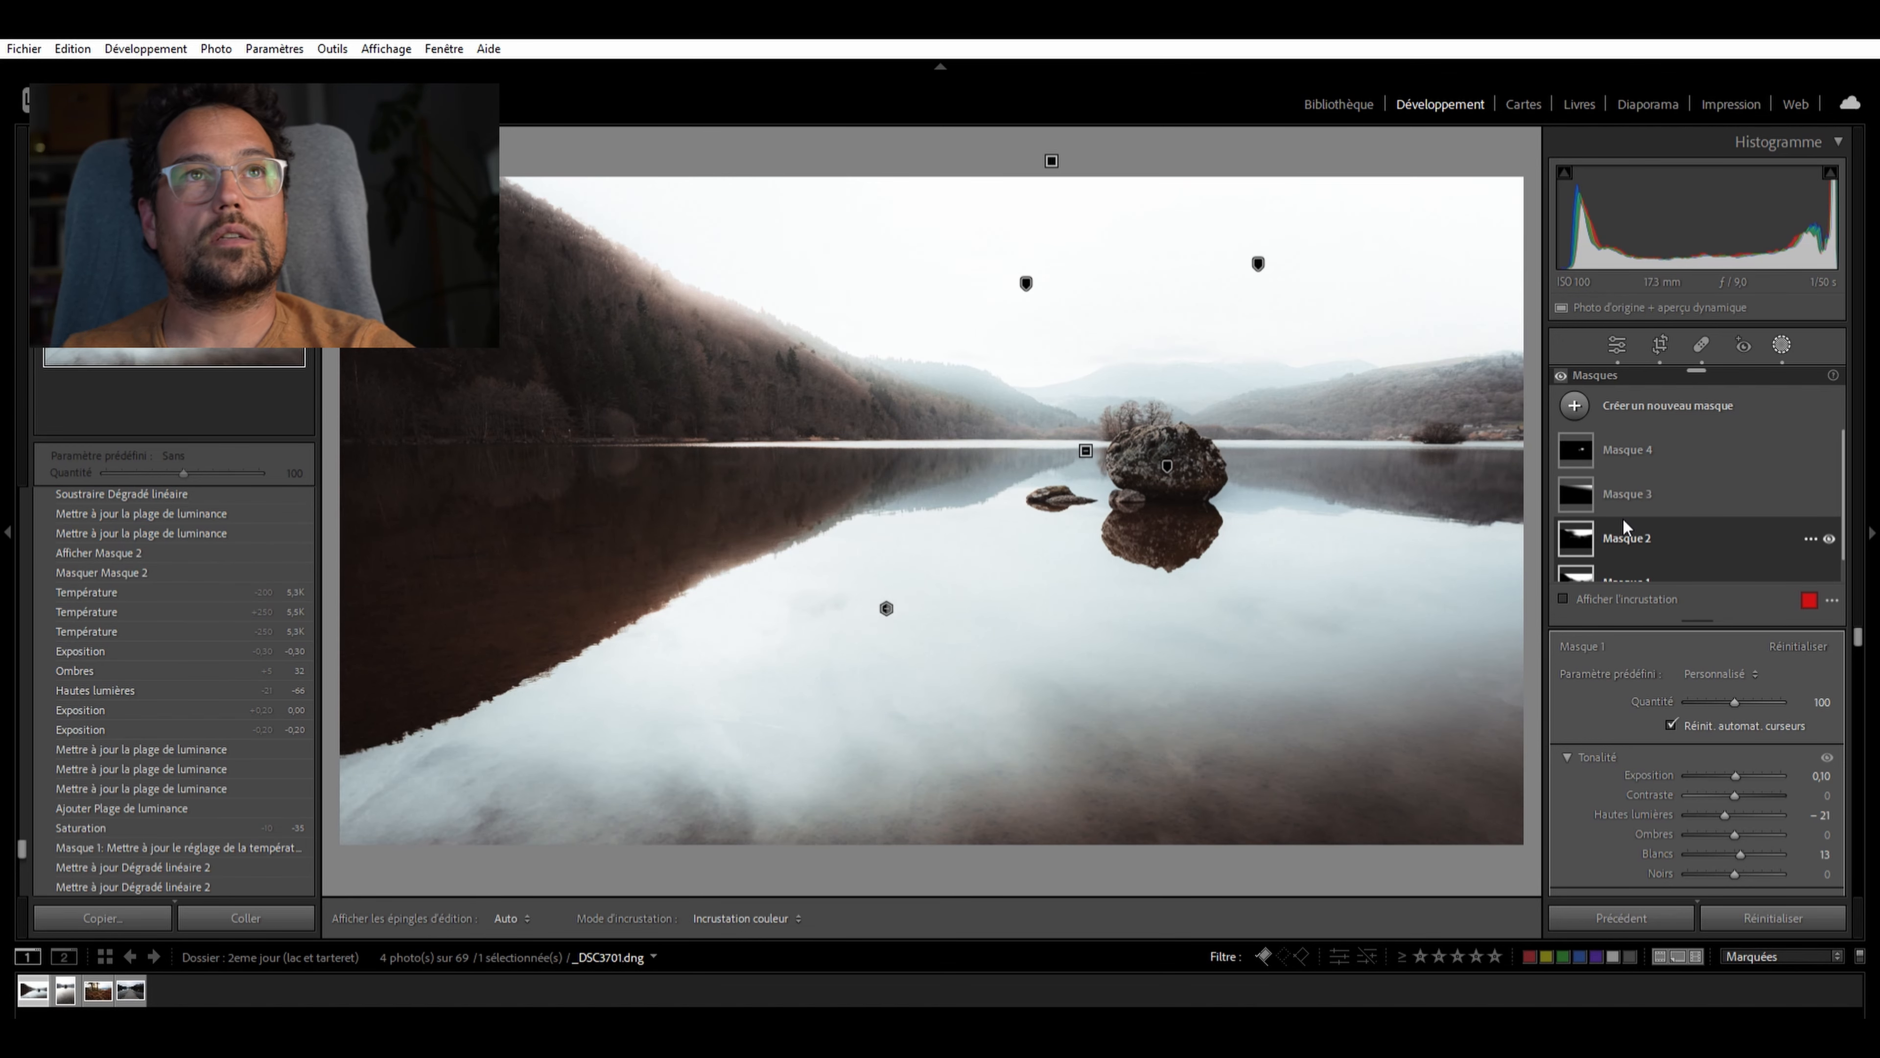
Expand Masque 2, inspect its covered area with the red overlay, and examine its tone, colour and effects settings
click(1623, 518)
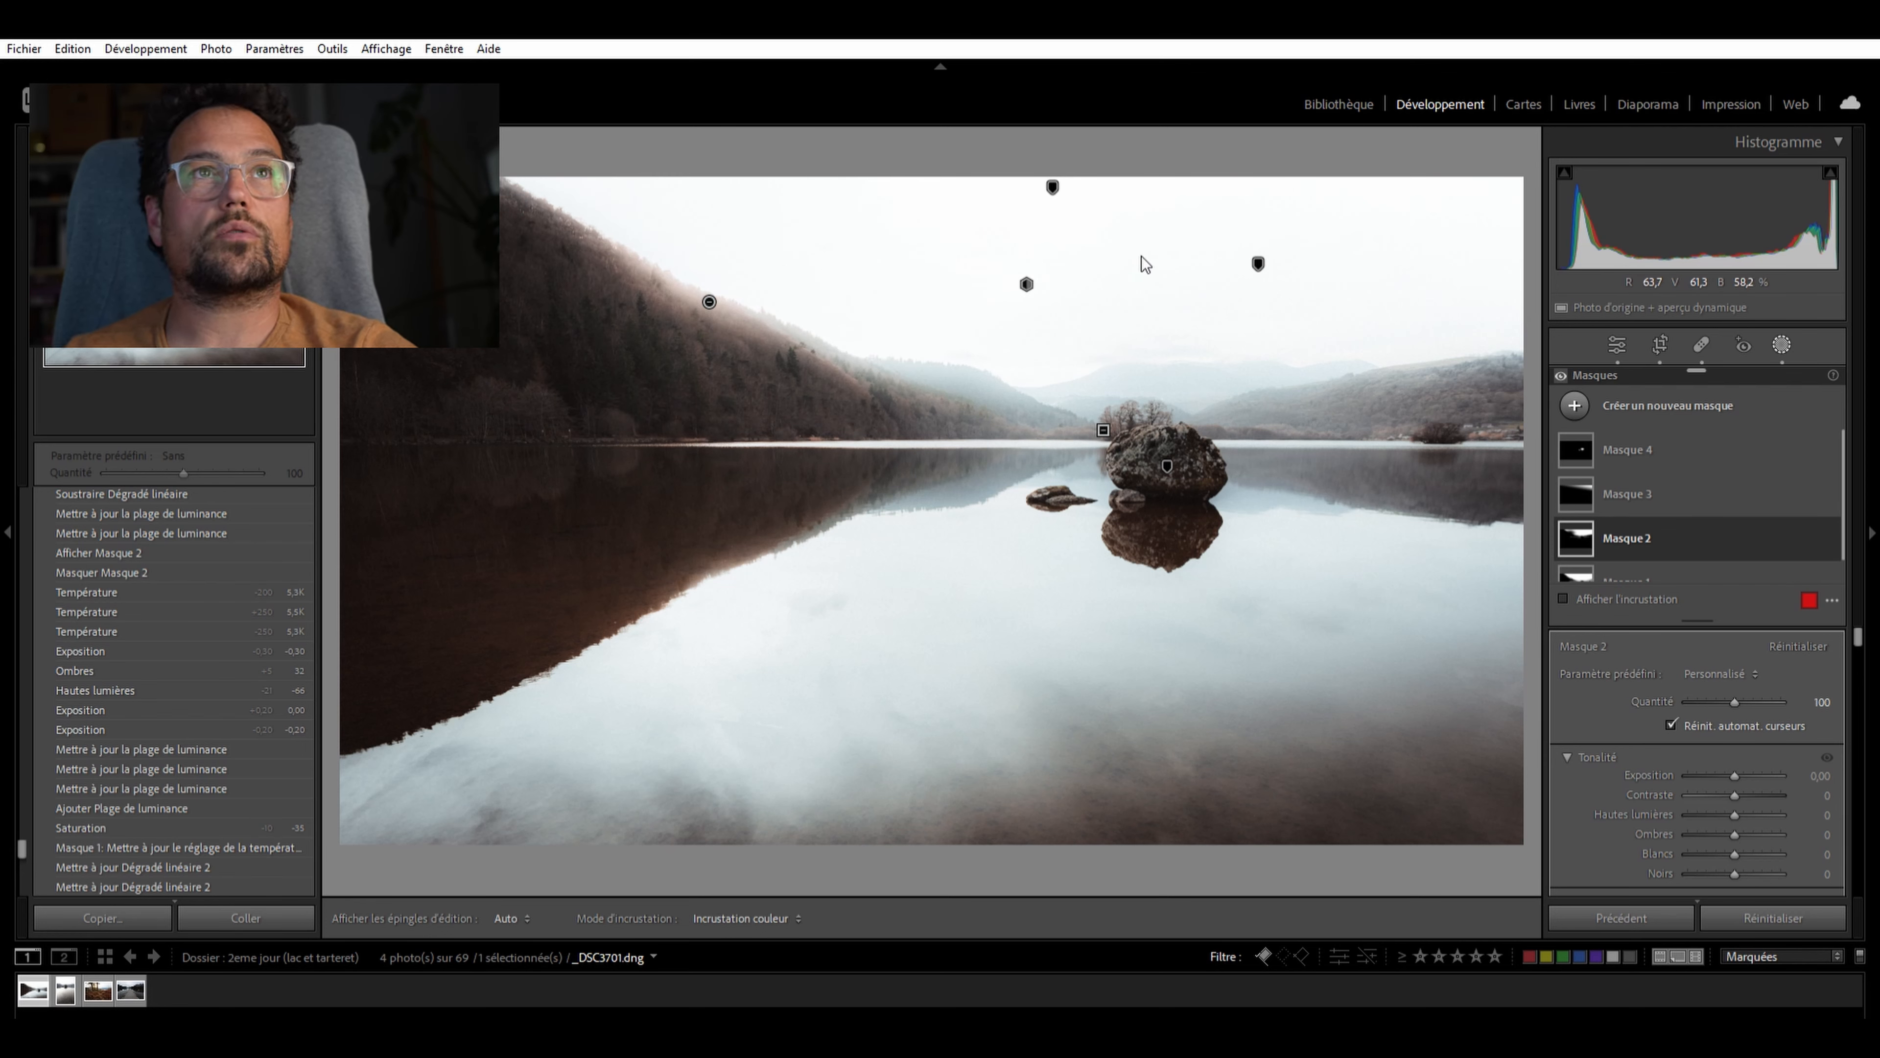
click(1573, 533)
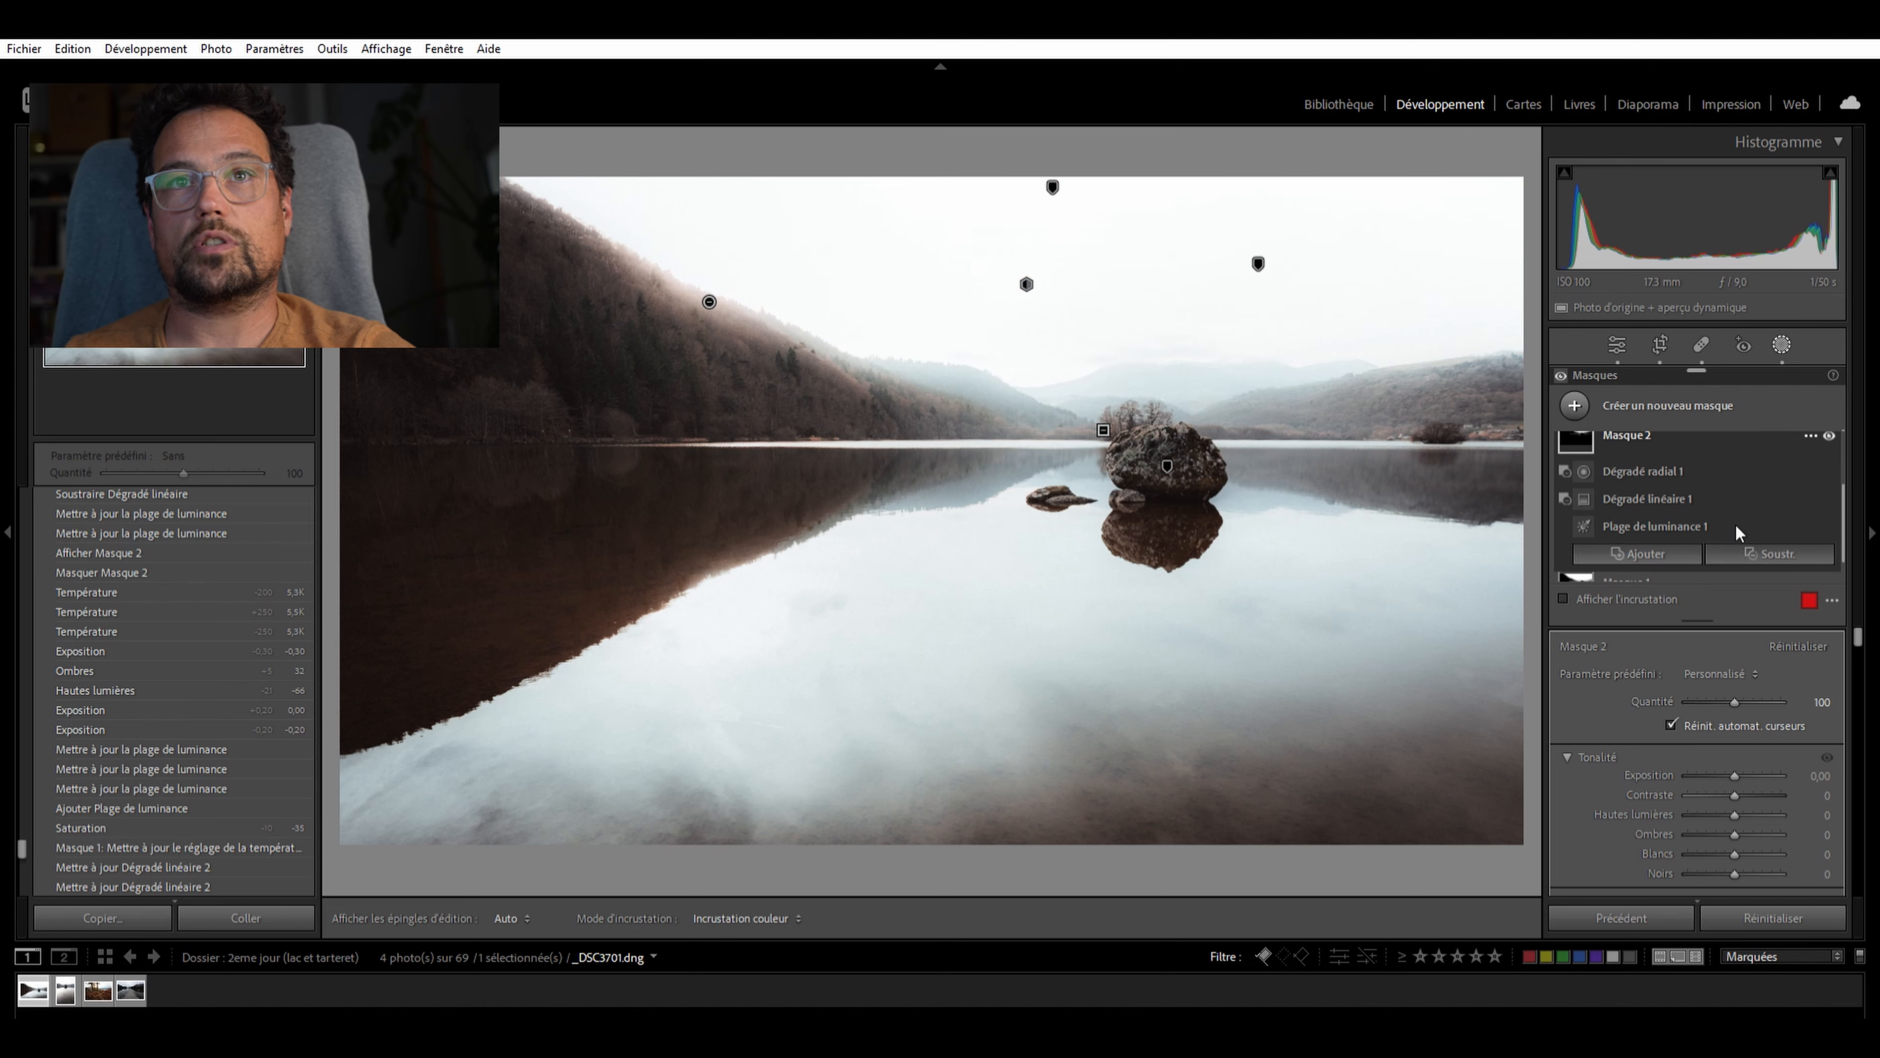
scroll(1805, 738, down, 4)
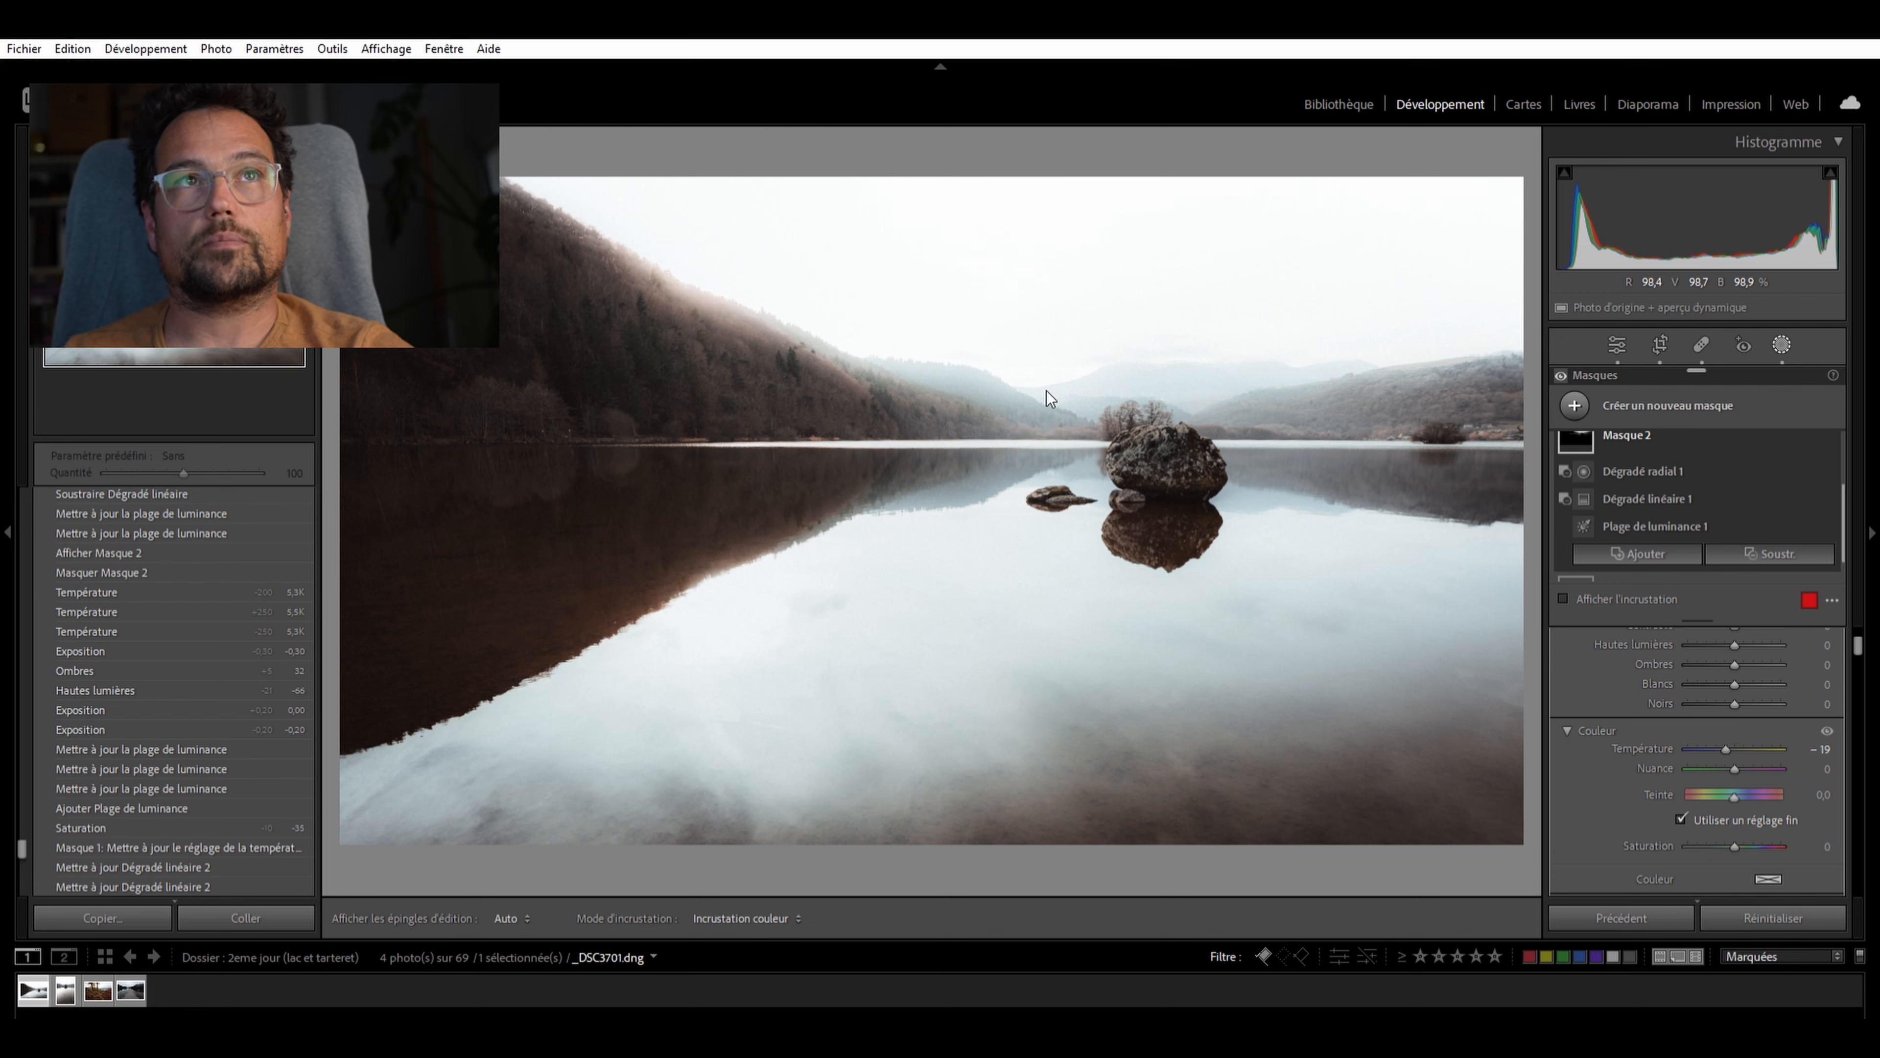
mouse_move(1573, 419)
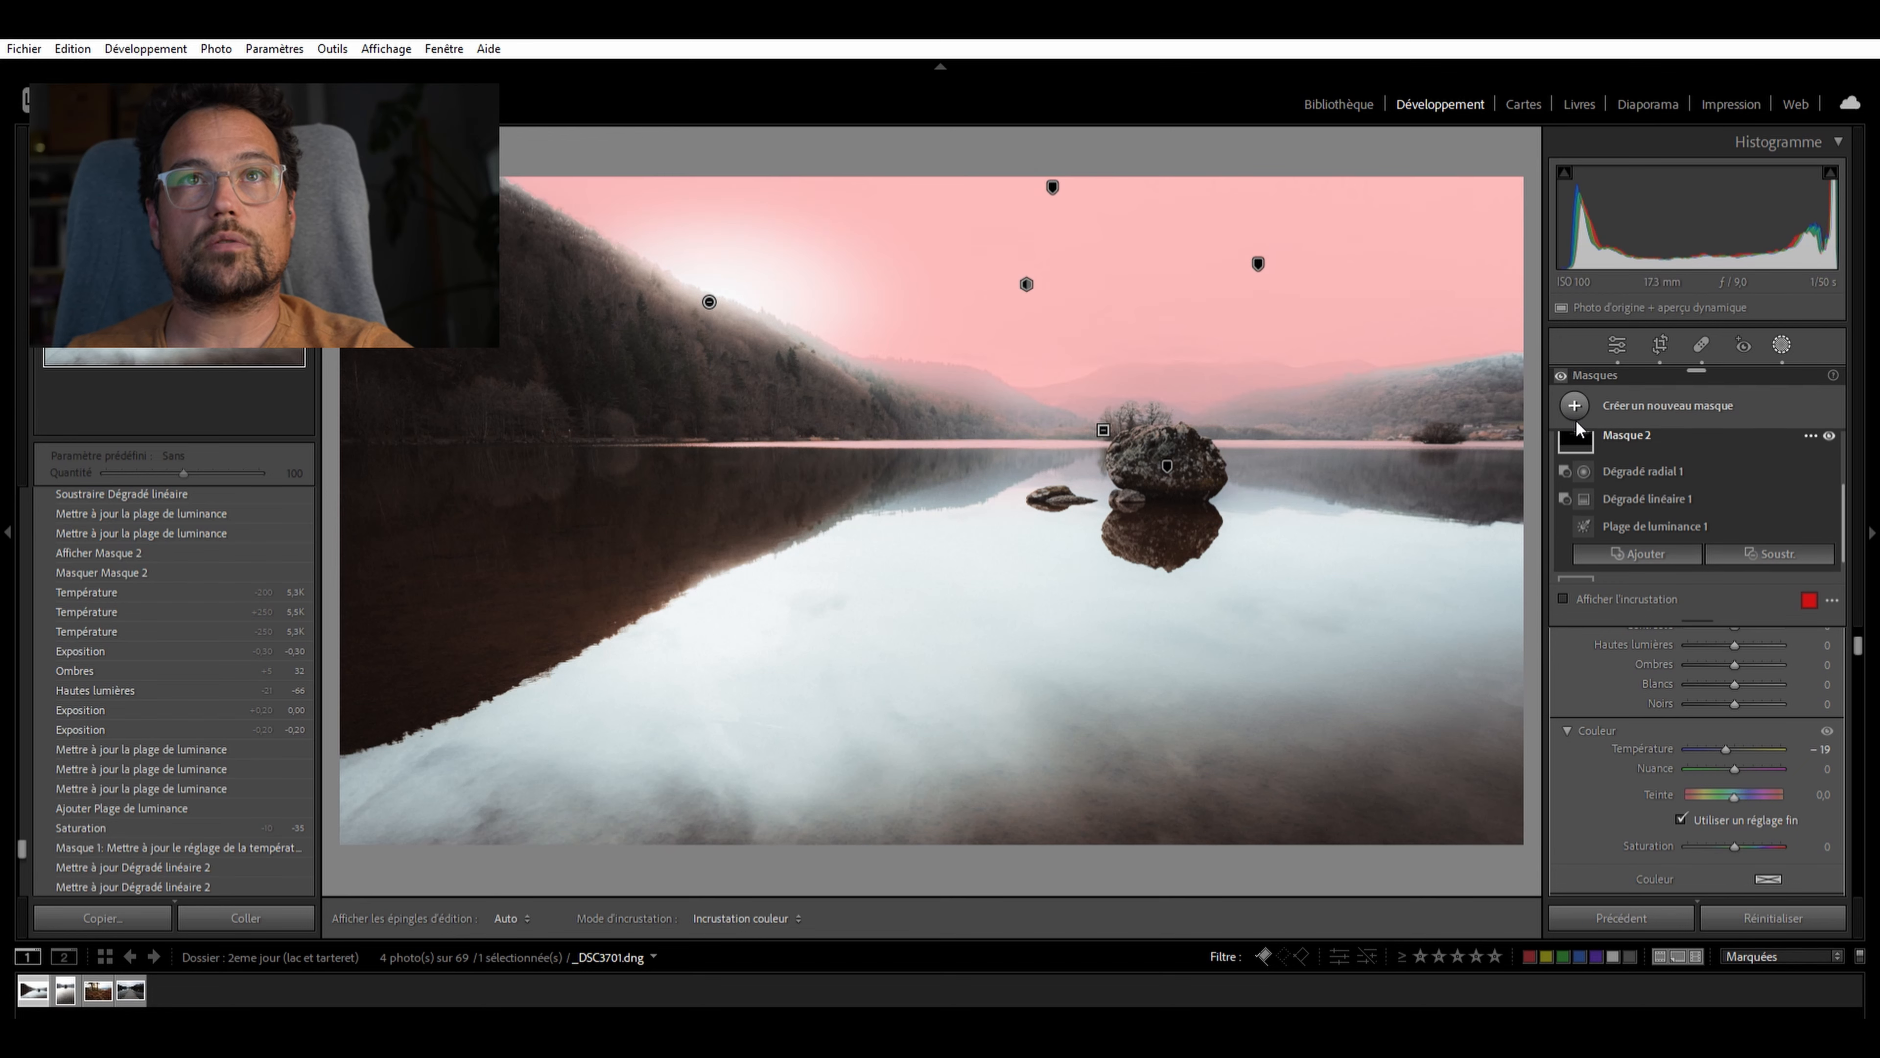
scroll(1757, 670, down, 5)
scroll(1801, 683, down, 5)
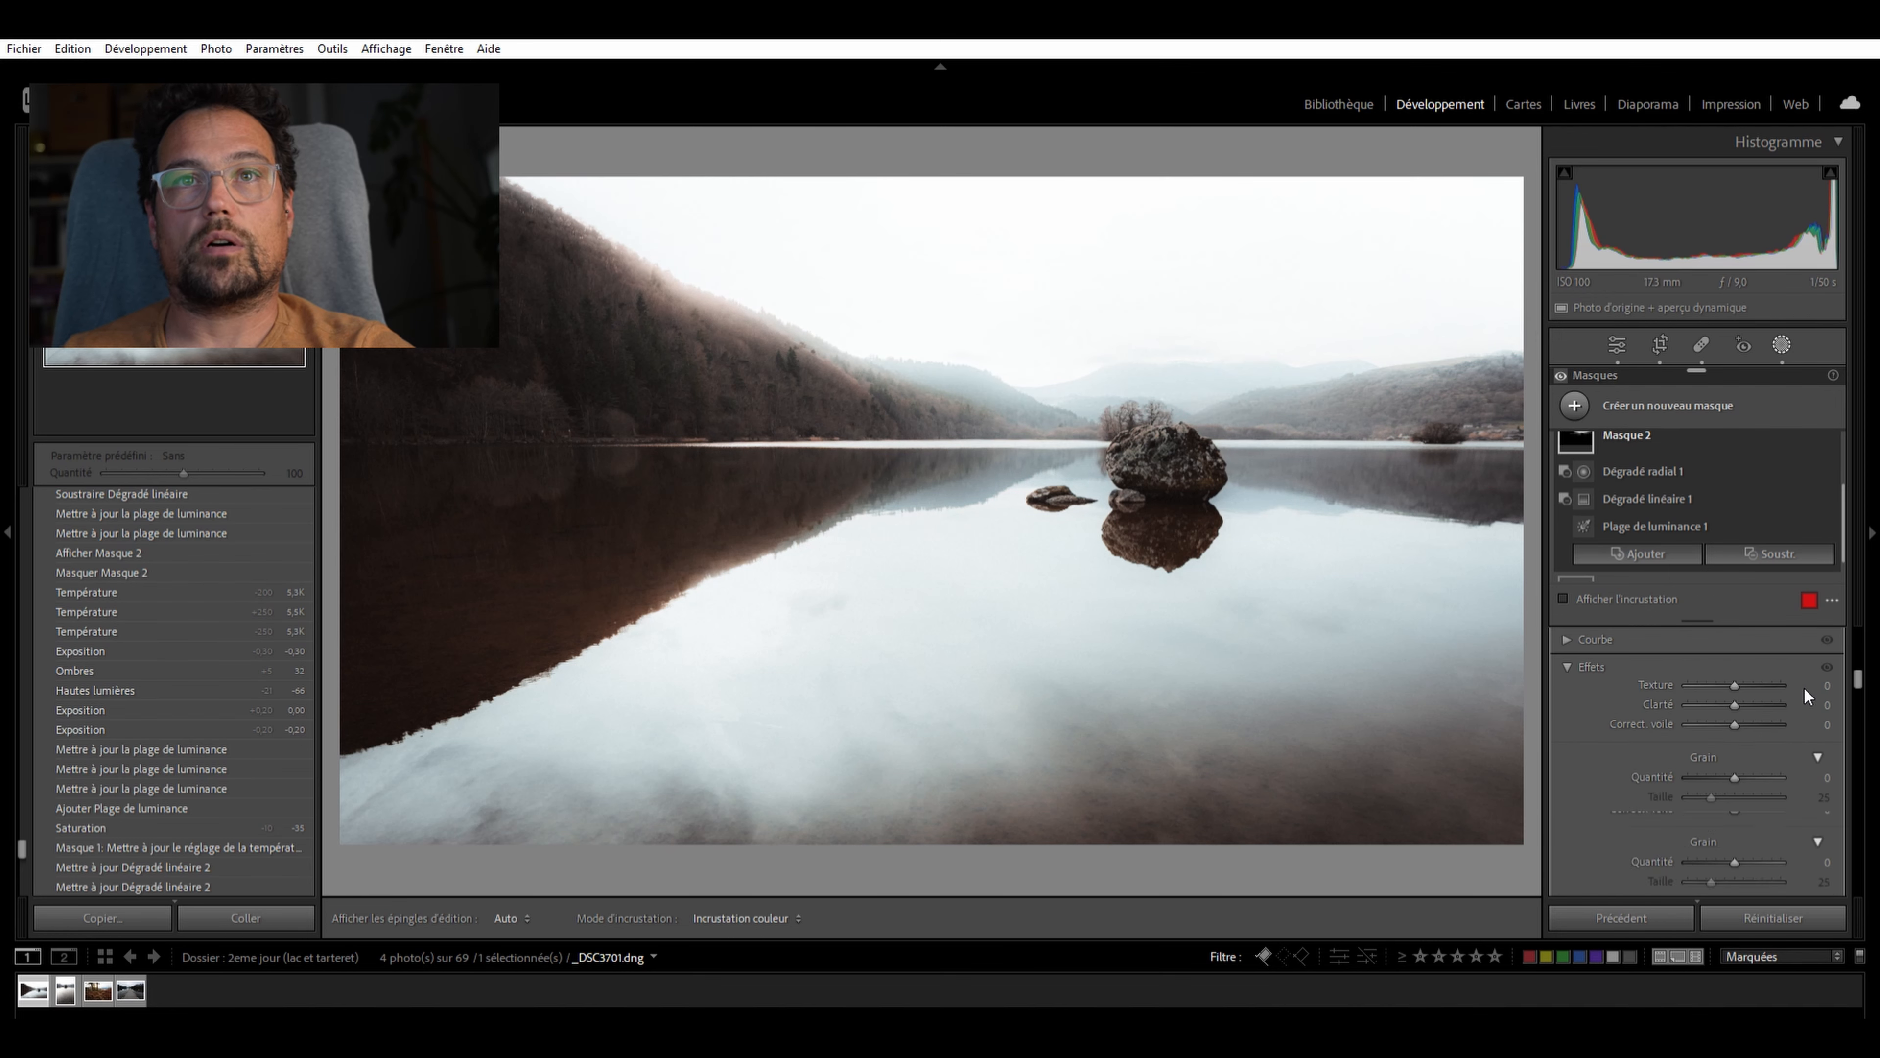
scroll(1741, 687, up, 10)
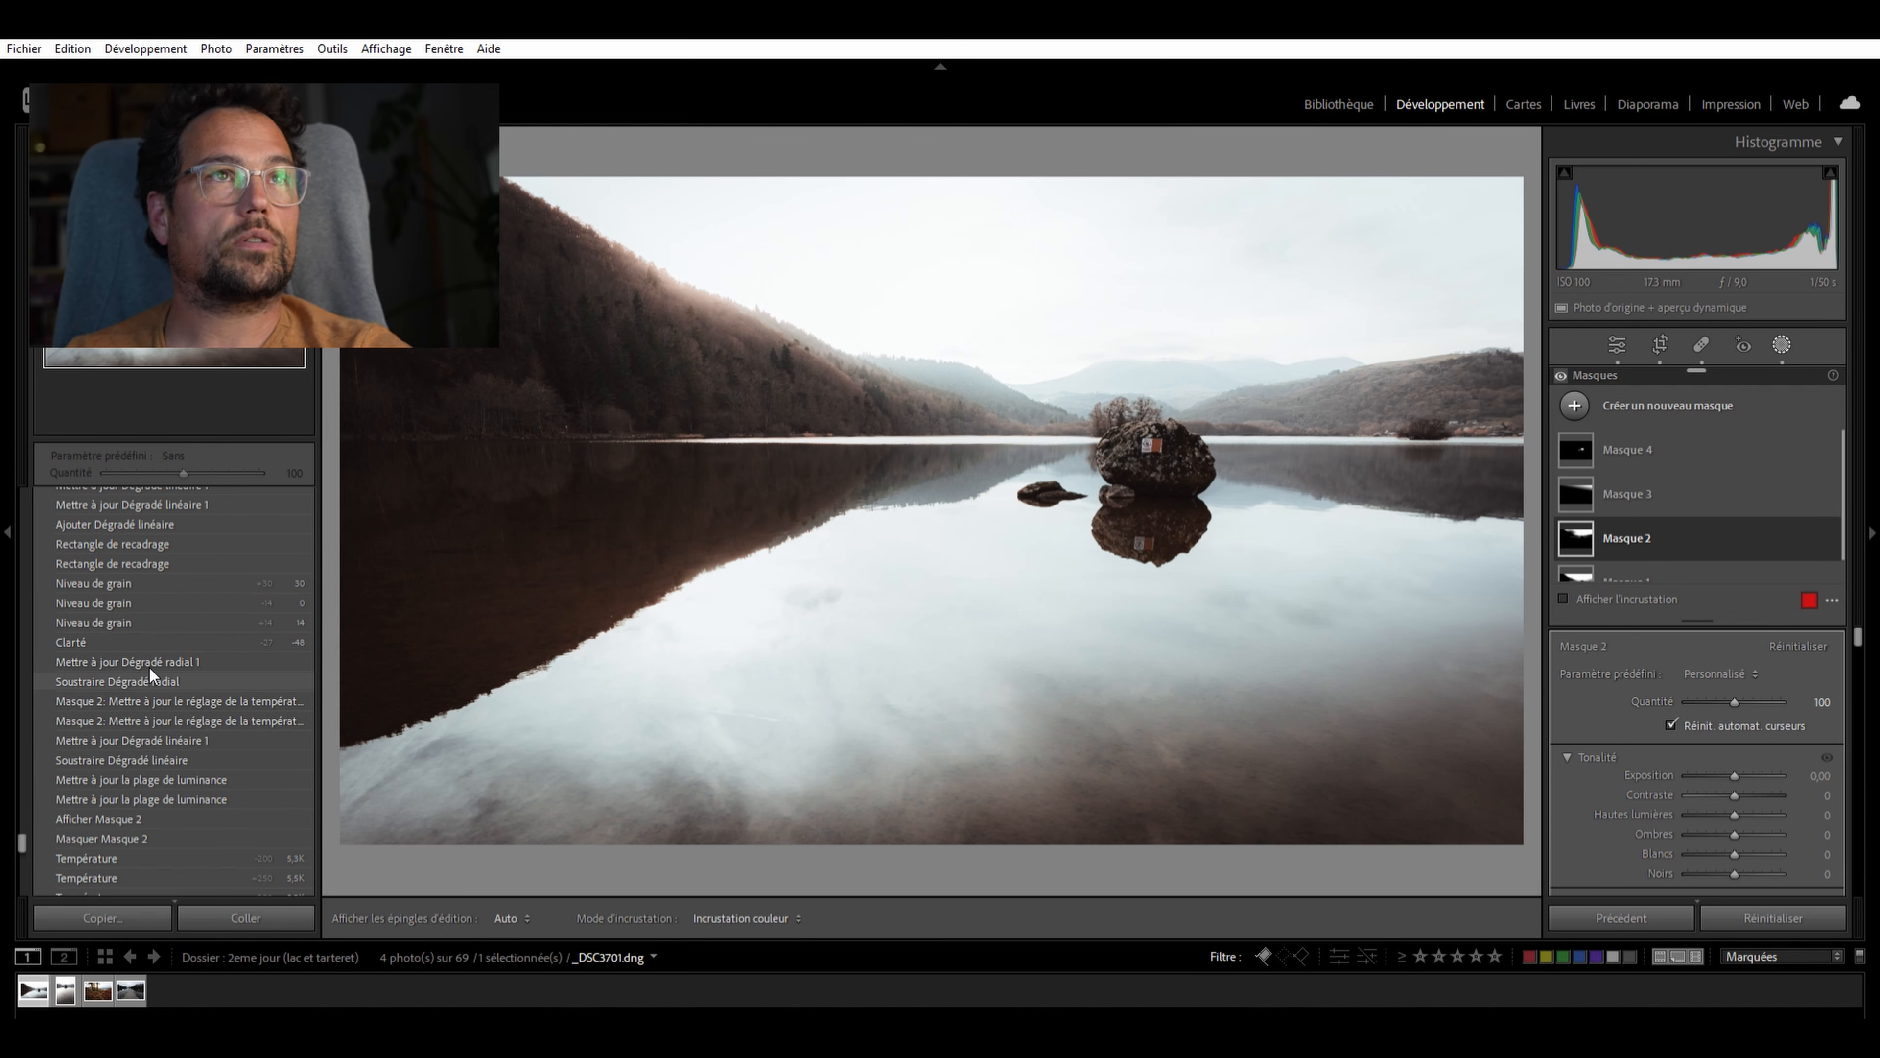
Compare the photo at the clarity and grain history entries, and examine the vignette and grain values in the effects settings
click(163, 634)
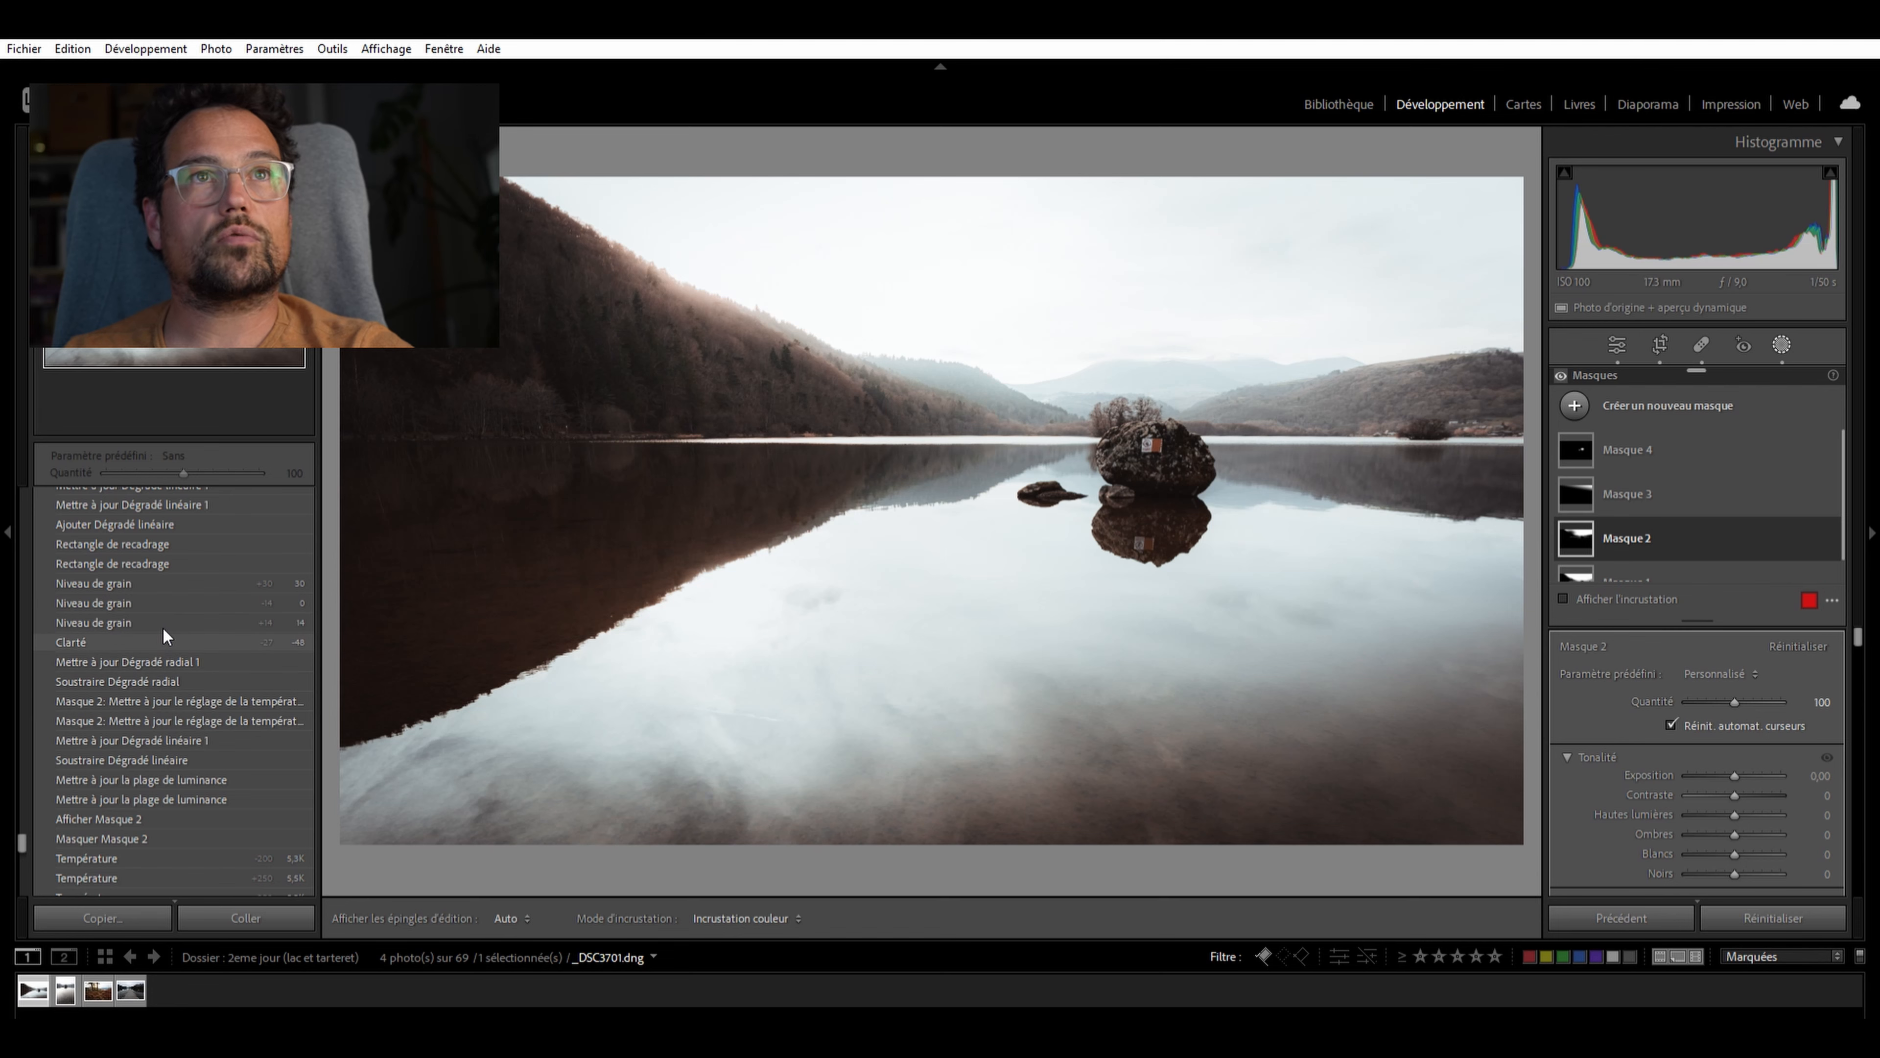
click(165, 650)
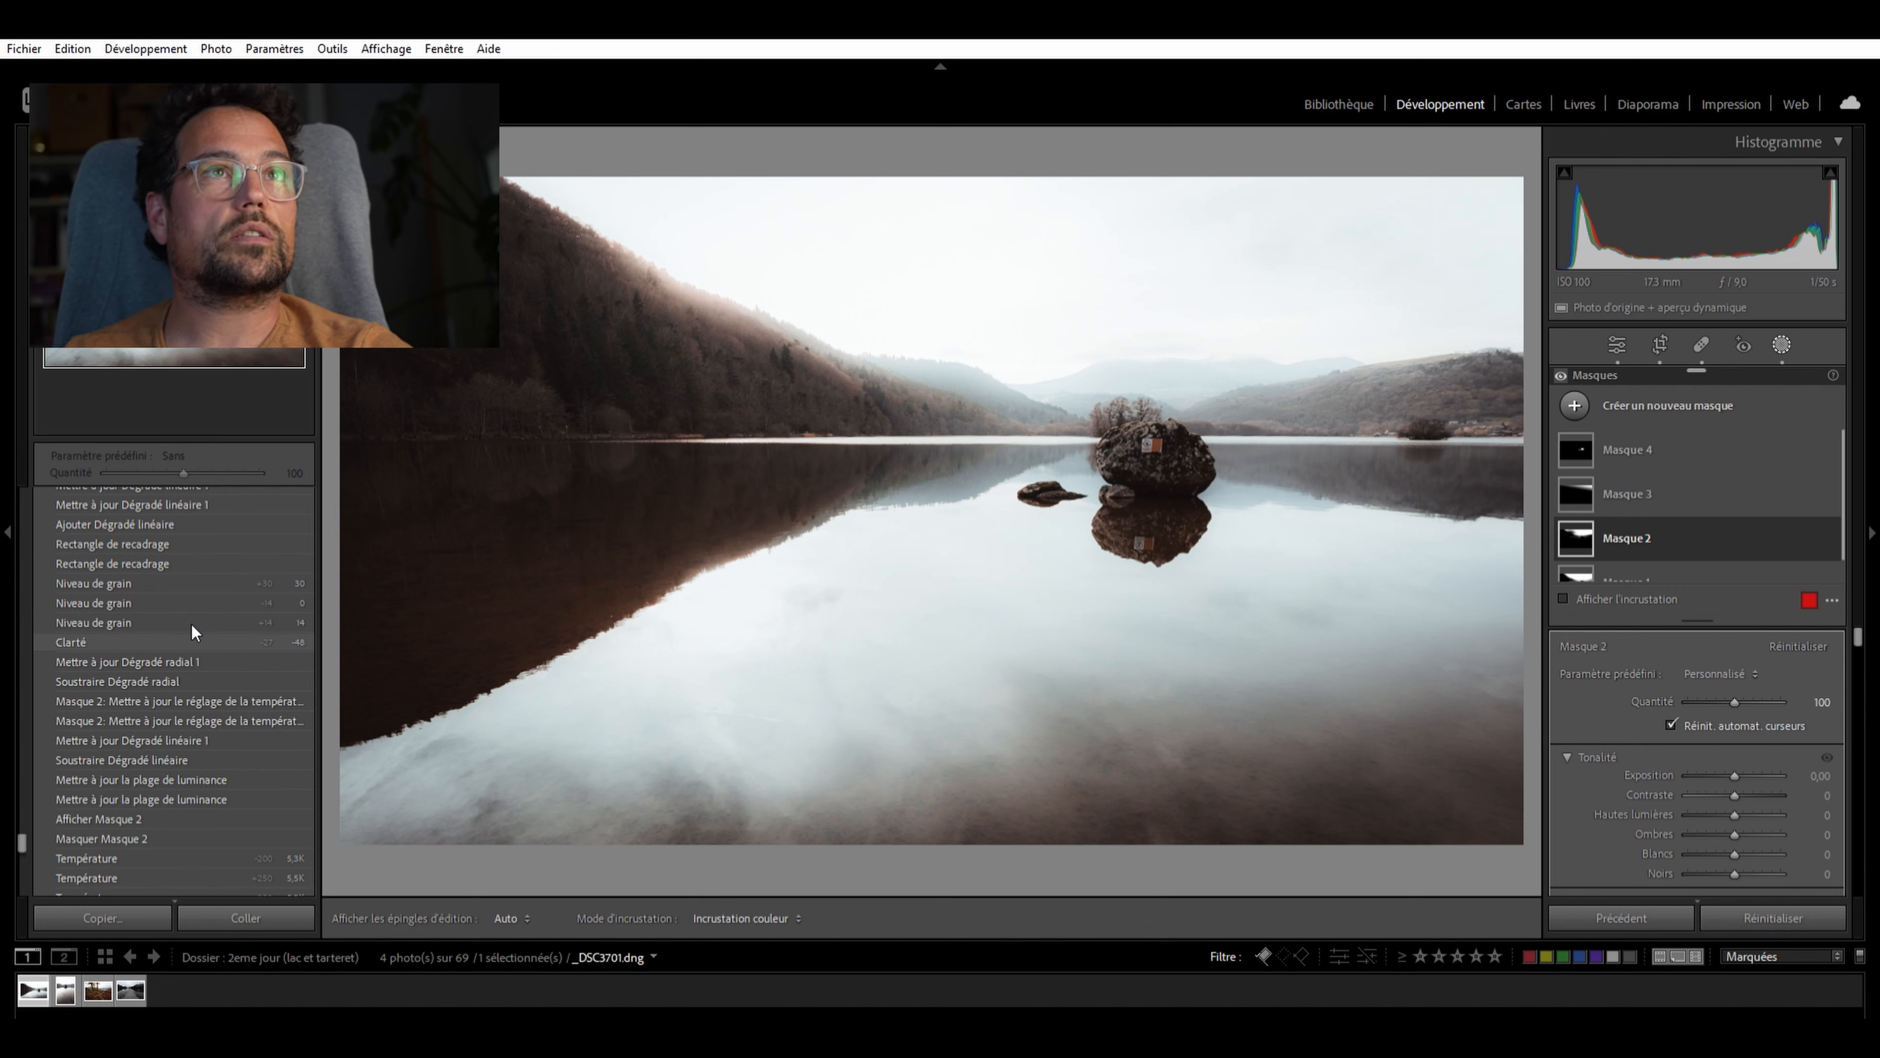
click(196, 581)
scroll(1752, 597, down, 5)
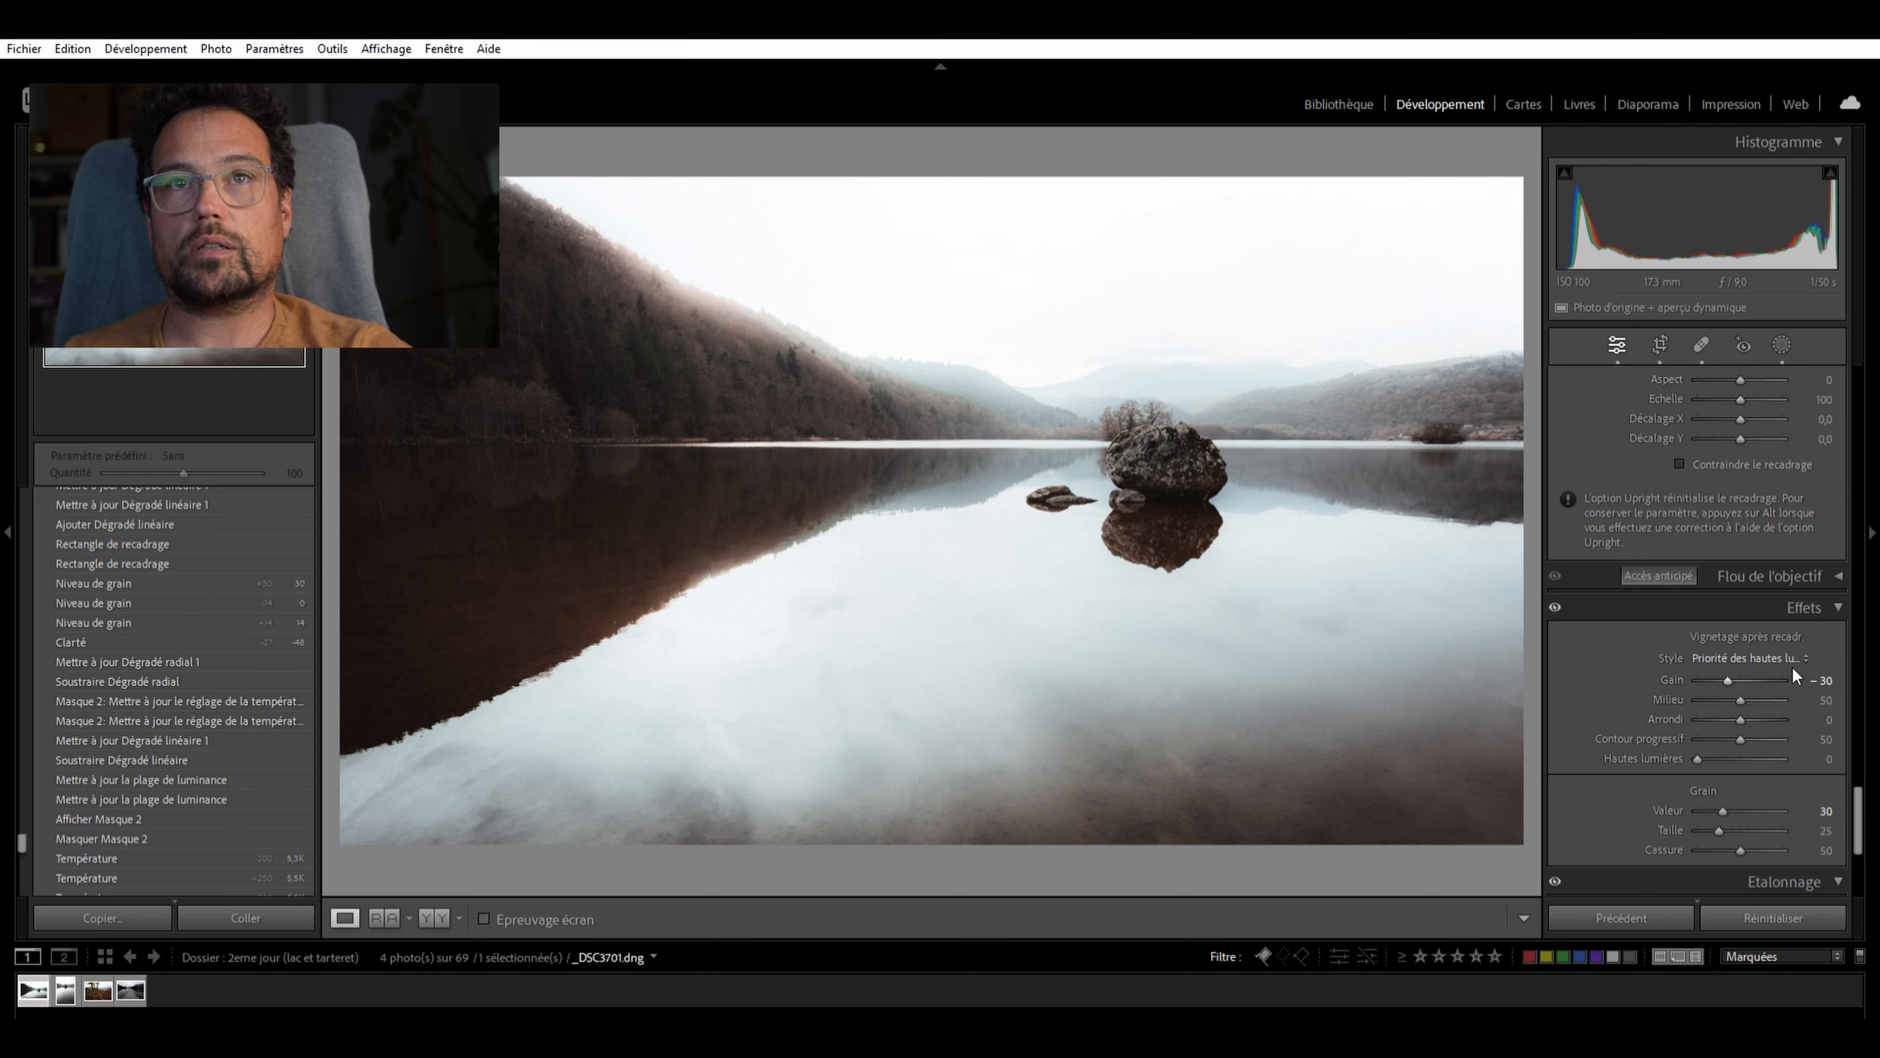
scroll(1792, 667, down, 2)
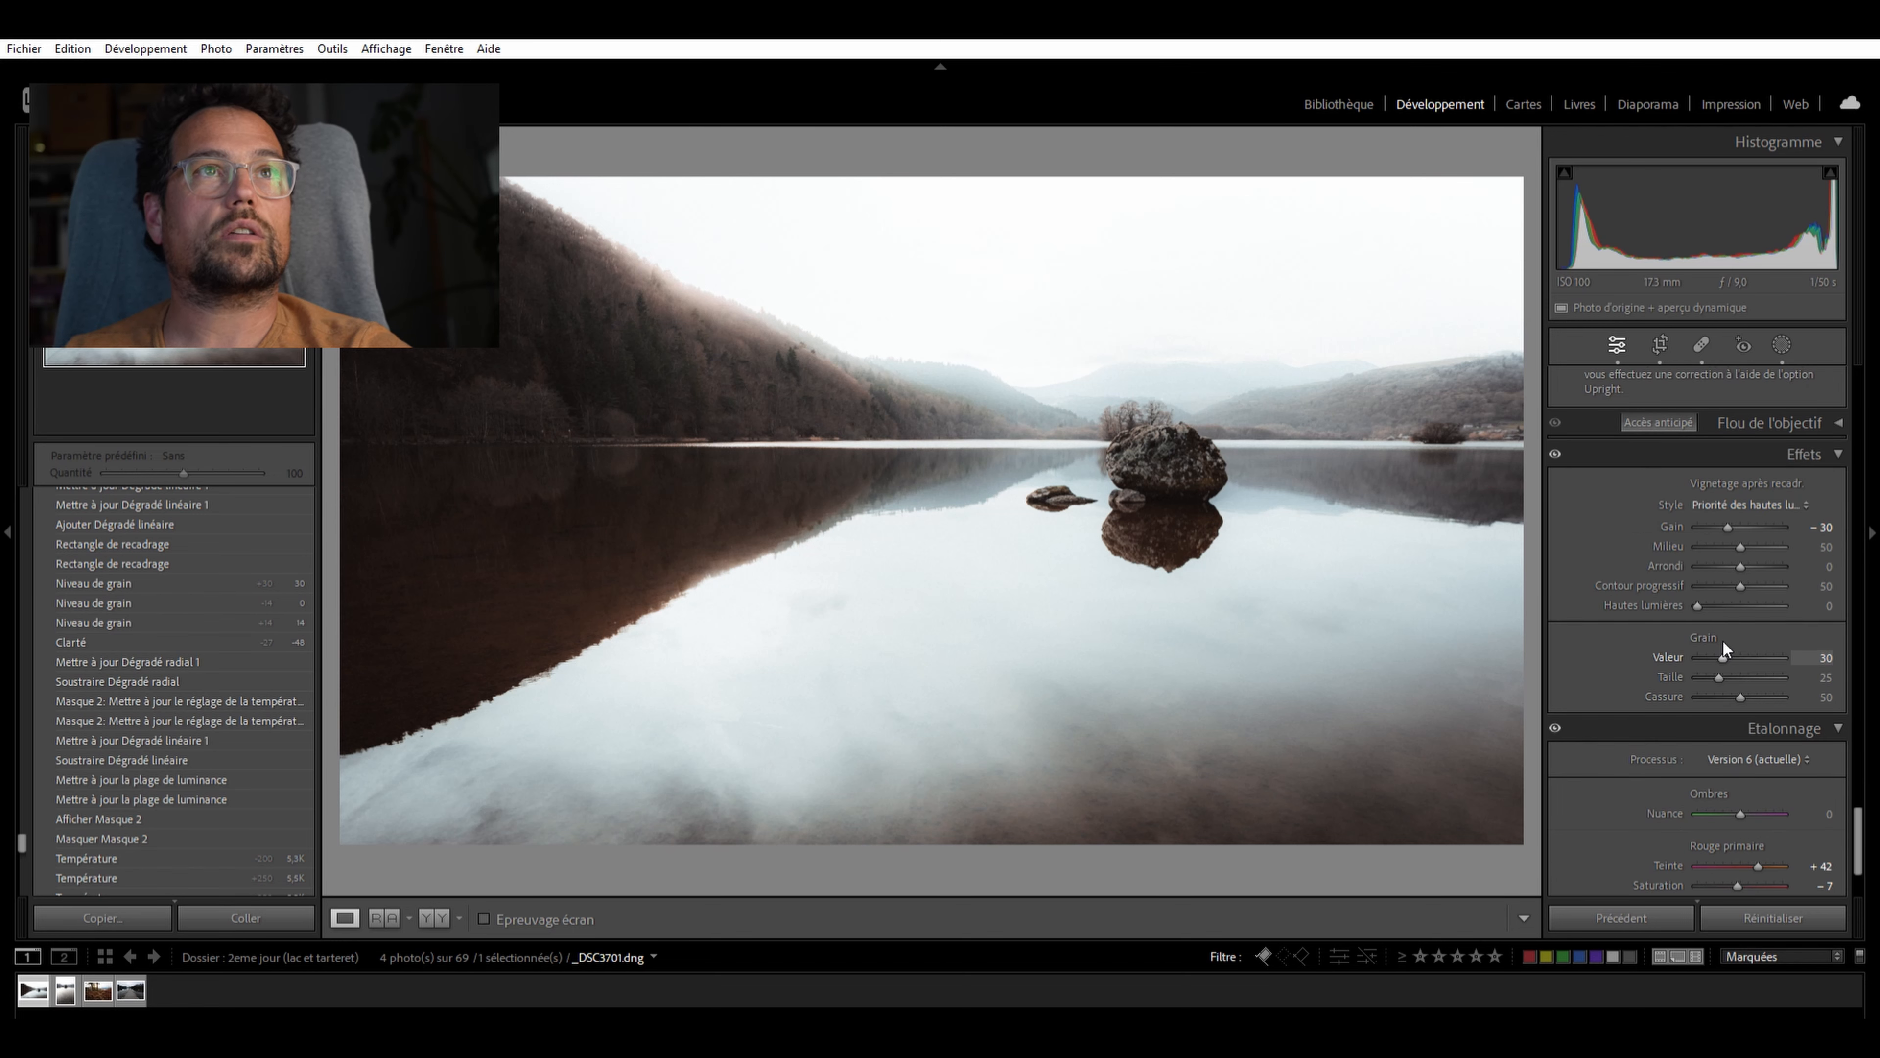
Inspect the grain up close on the hillside, the rock and the sky
click(1005, 359)
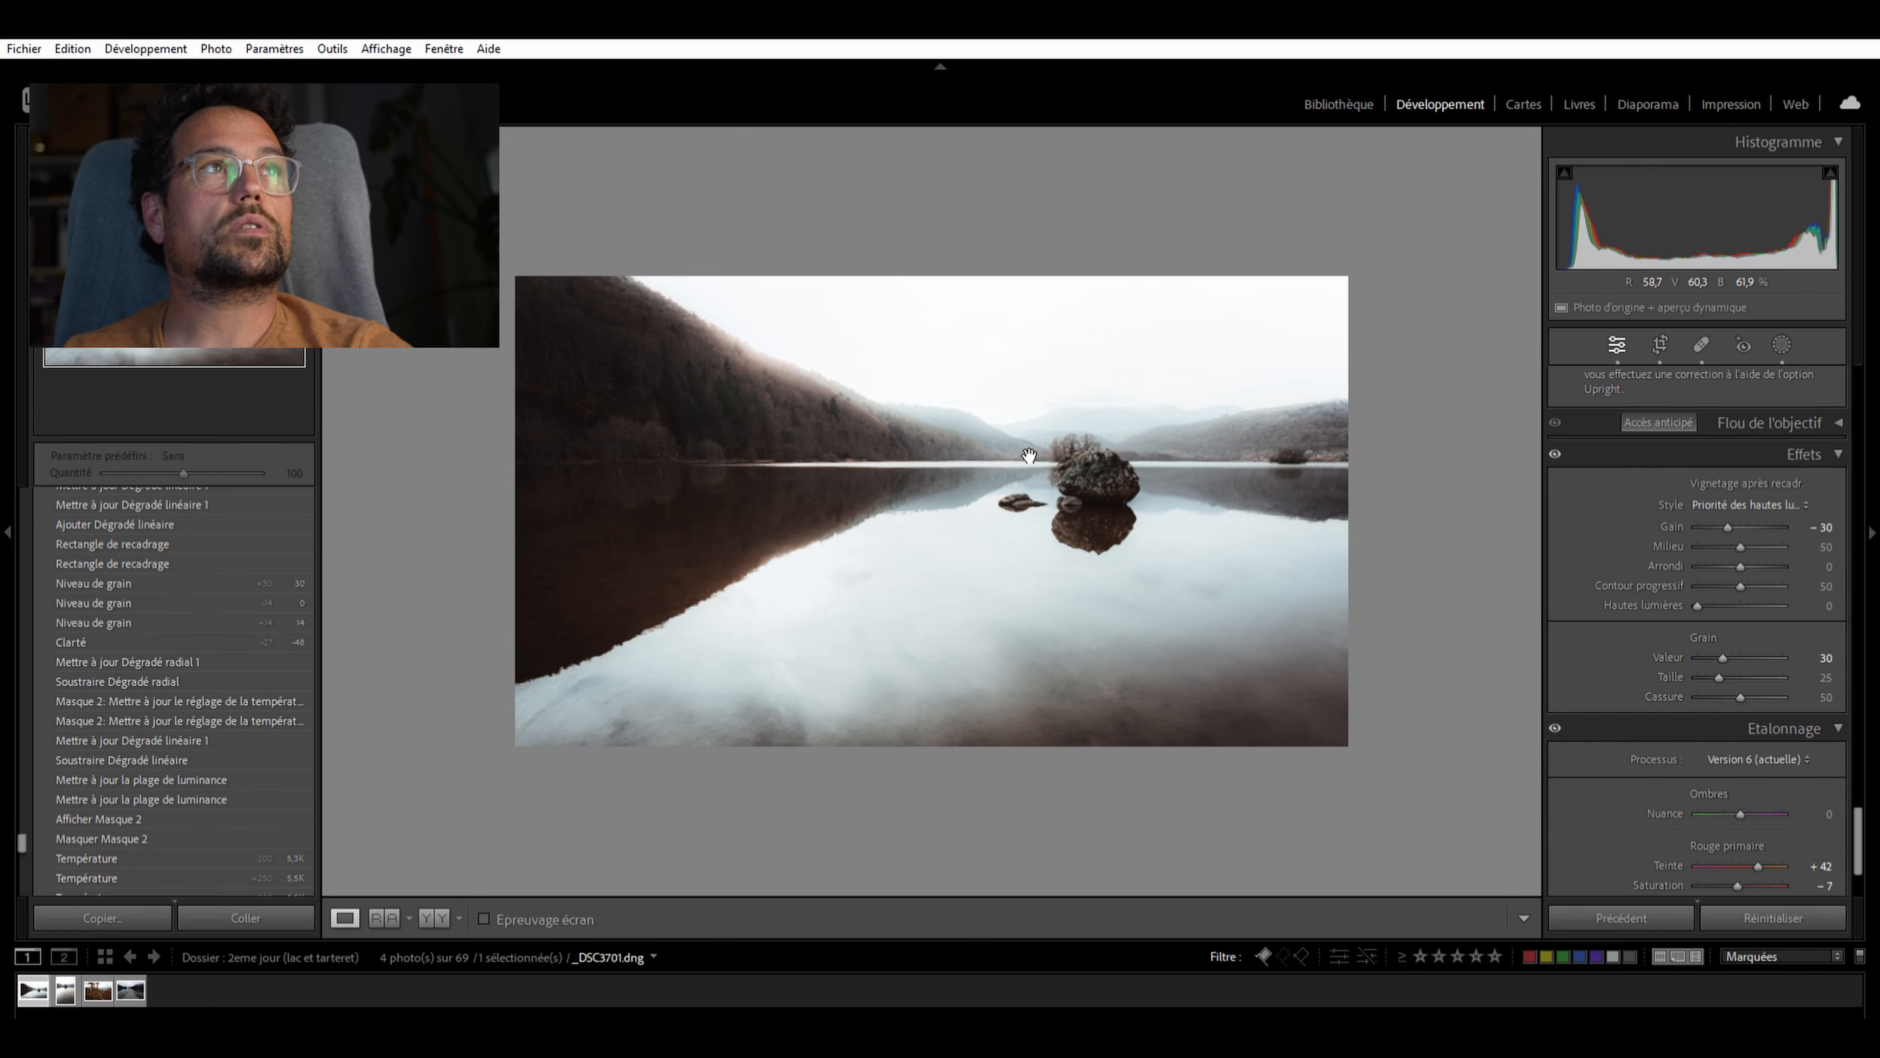
click(255, 141)
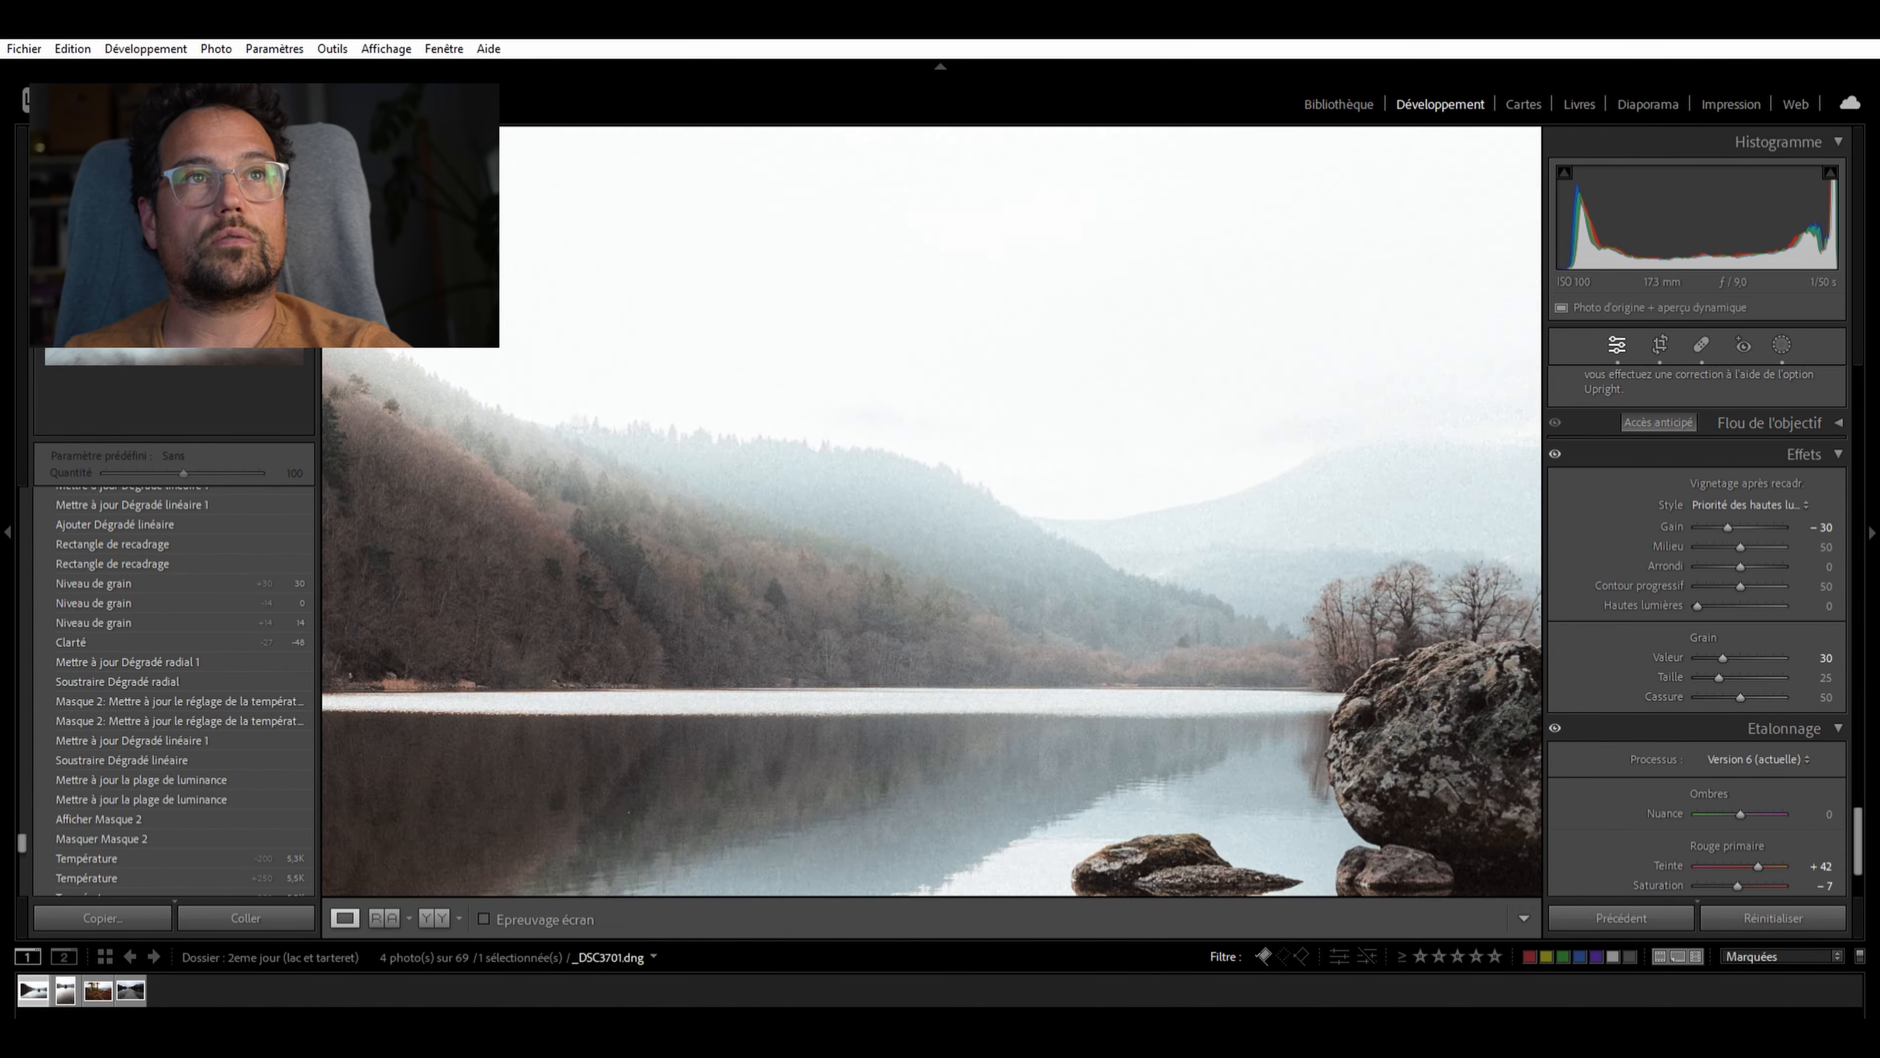
drag(1108, 604, 1102, 501)
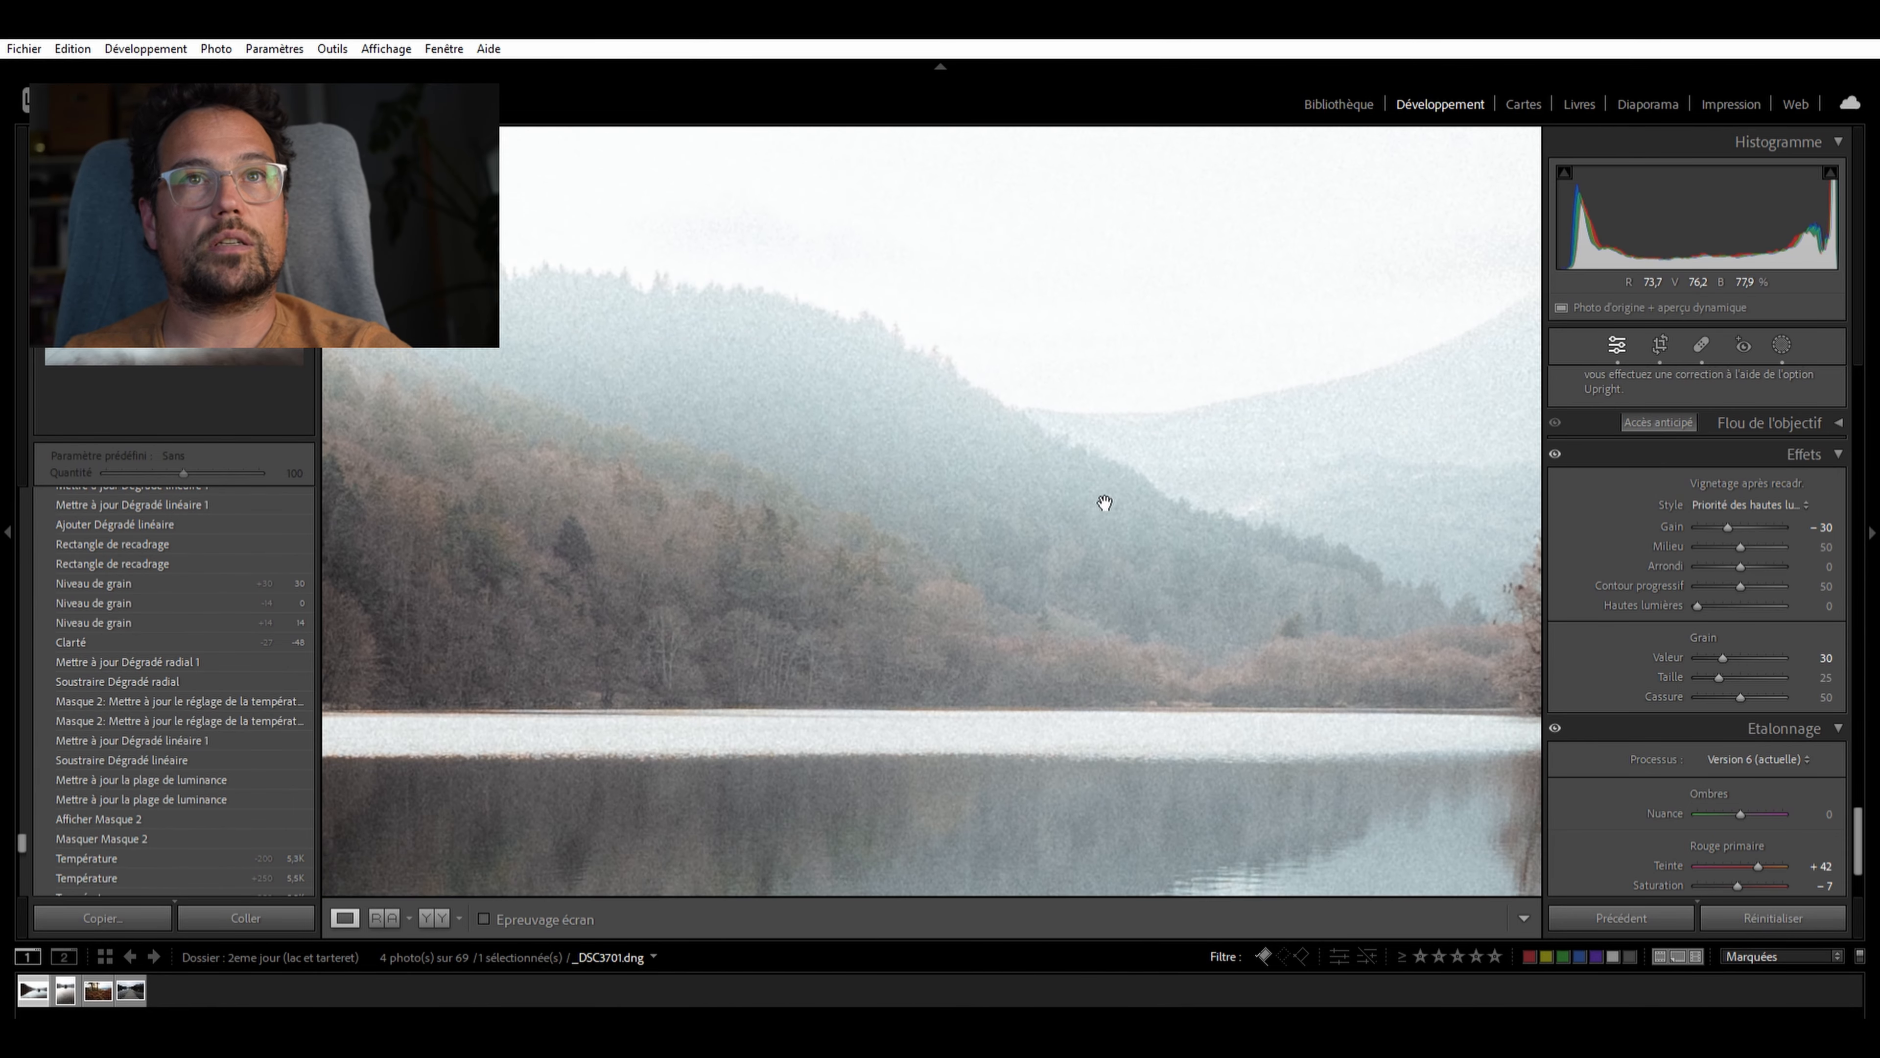
click(1183, 483)
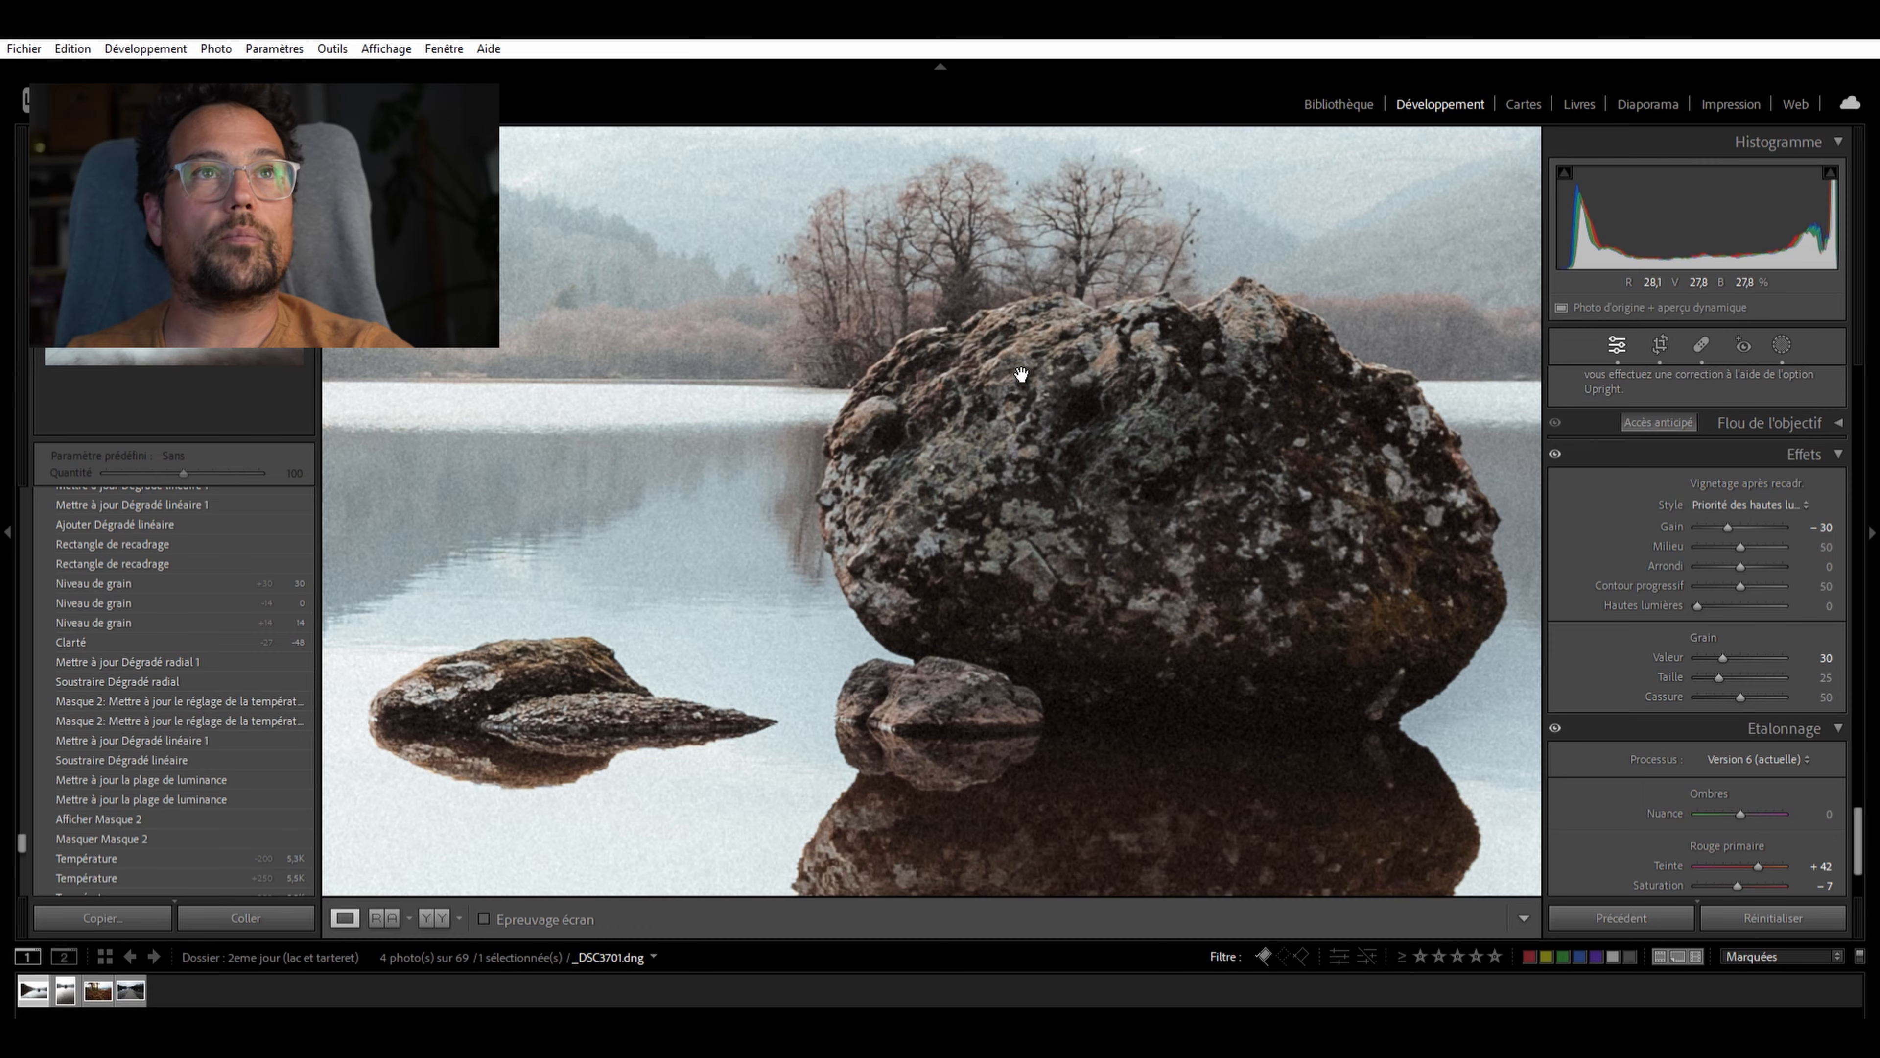
drag(1010, 378, 1194, 489)
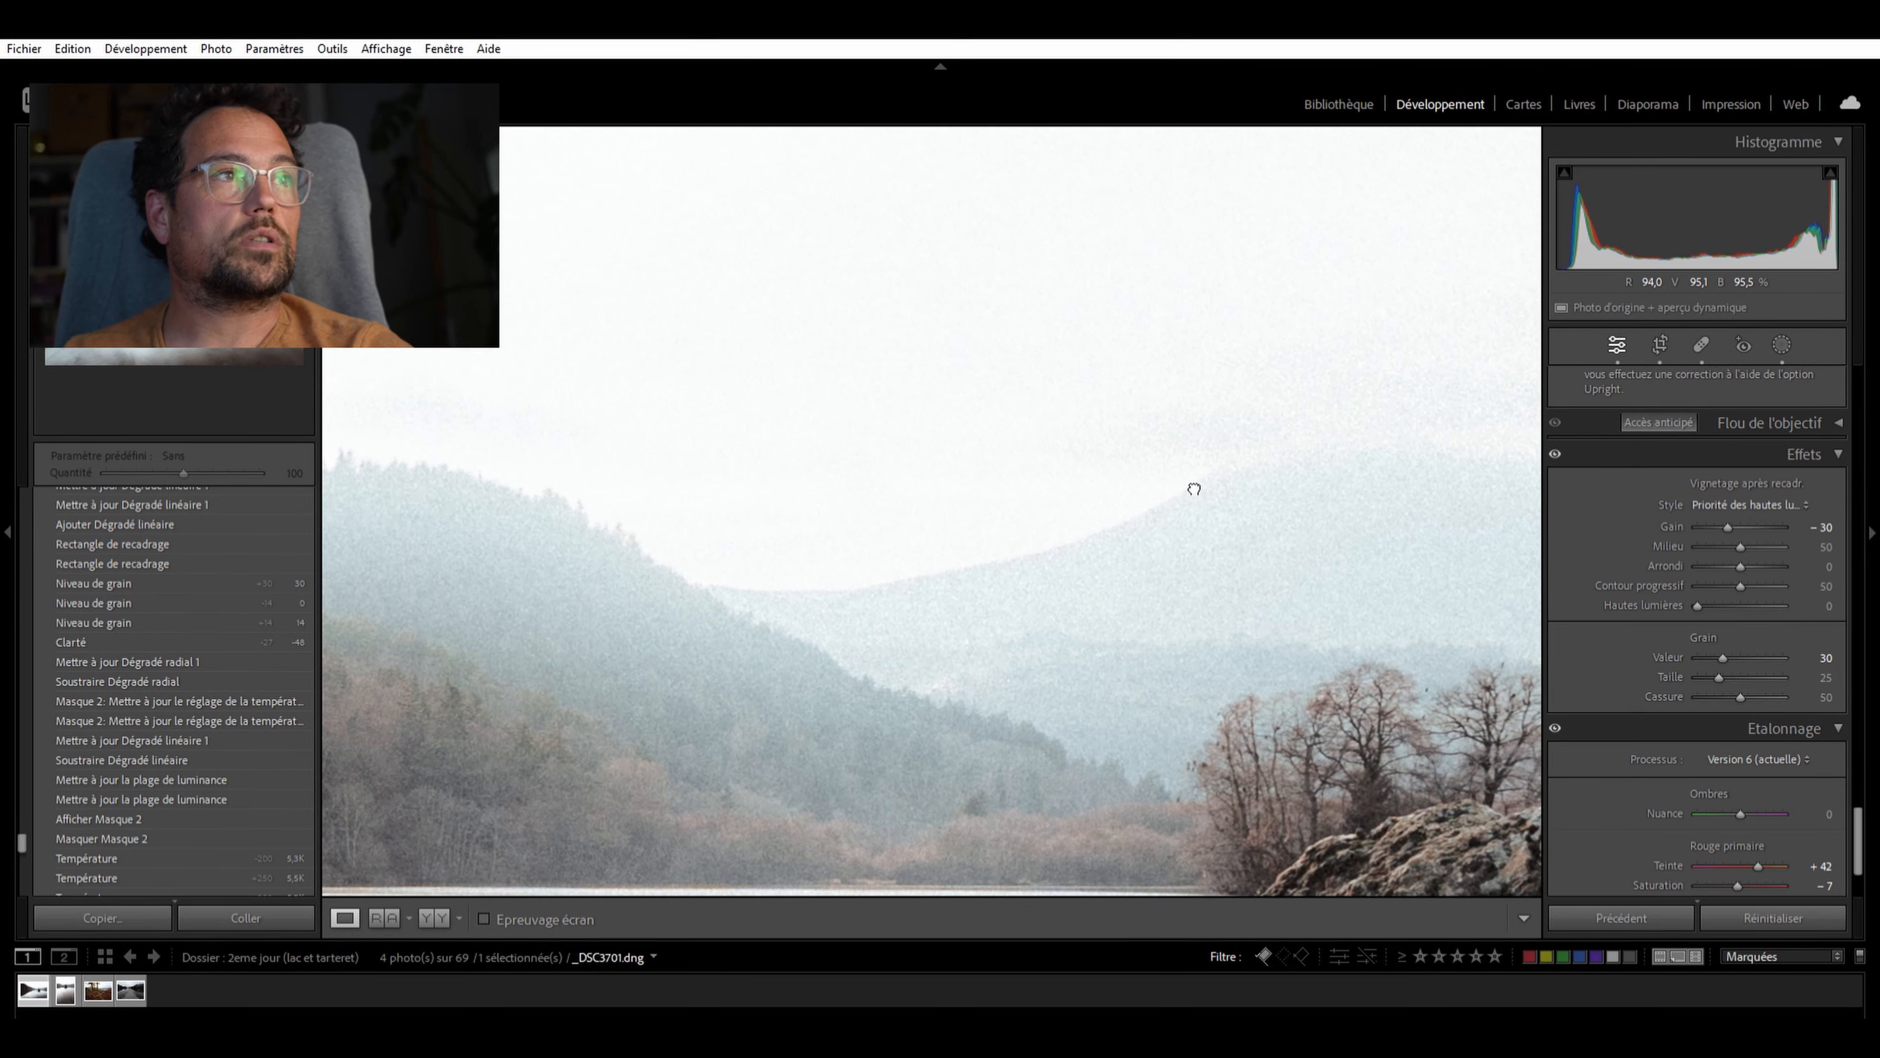
click(1195, 489)
Compare the photo before and after the crop using the history entries
click(87, 630)
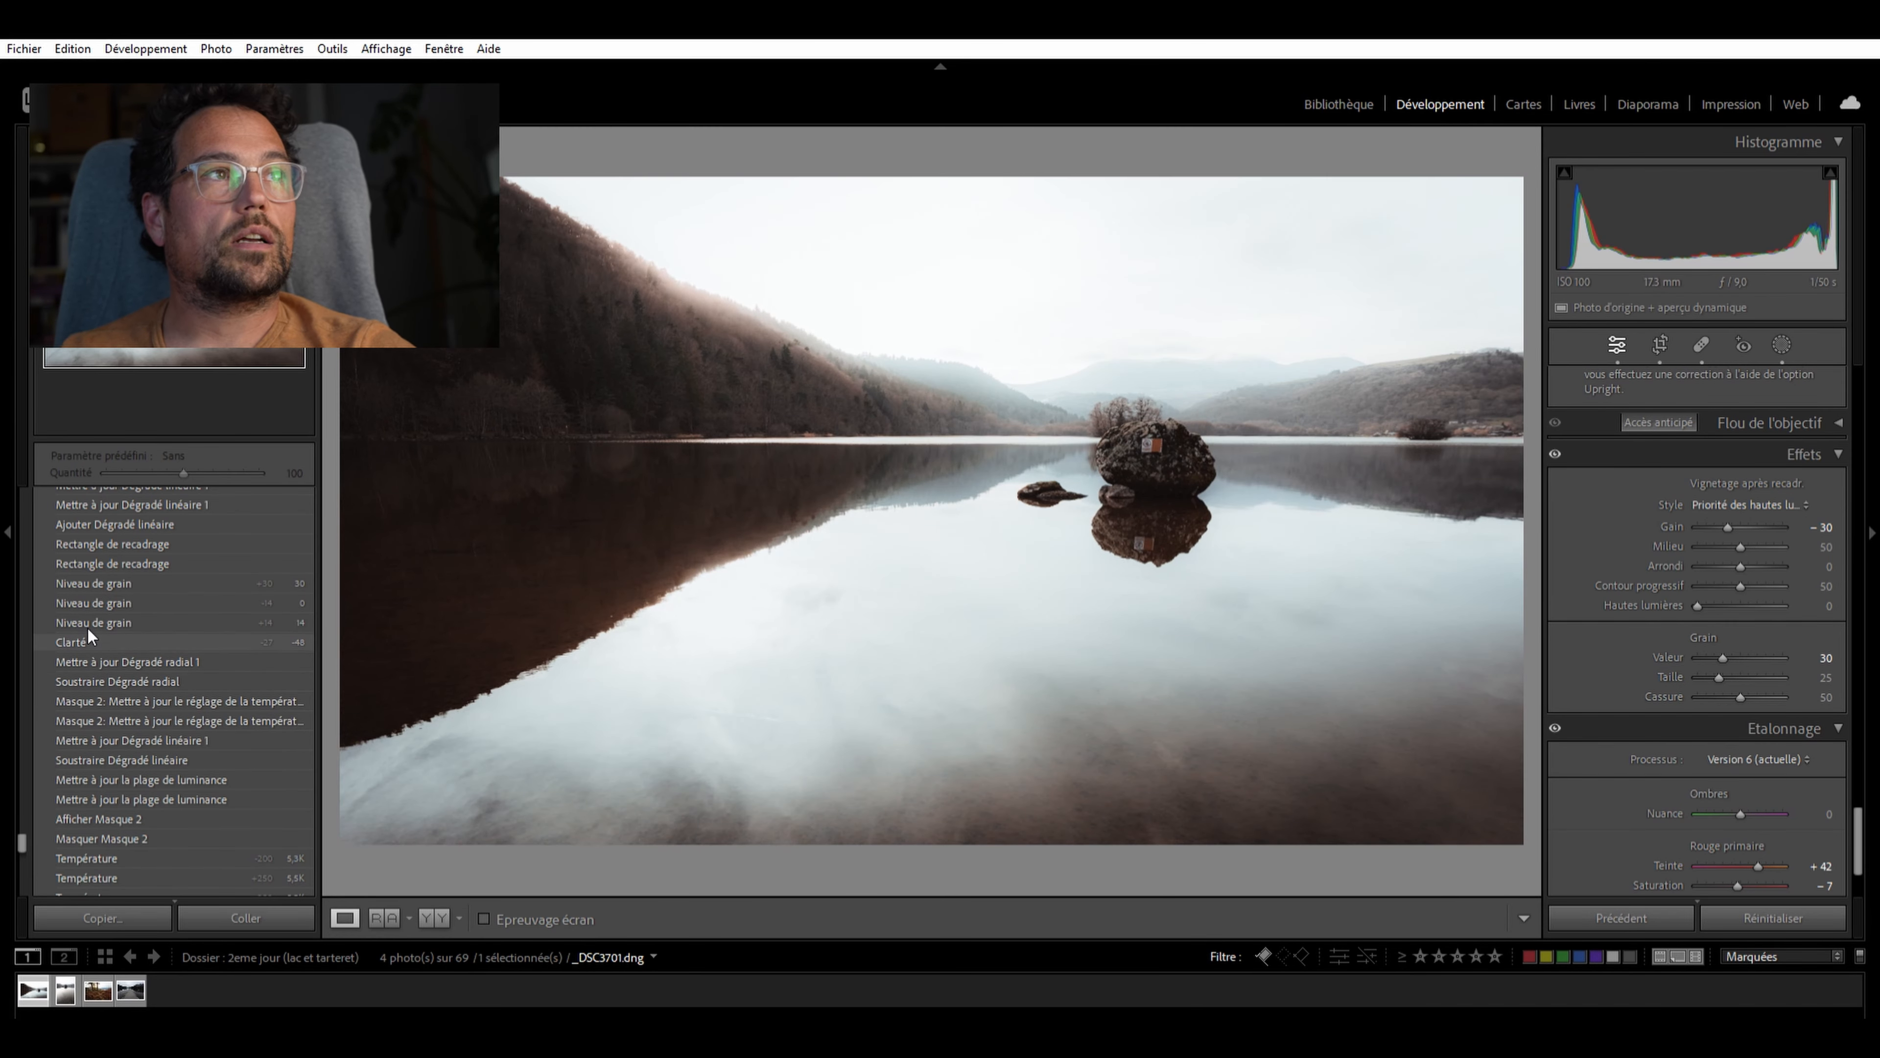
click(115, 562)
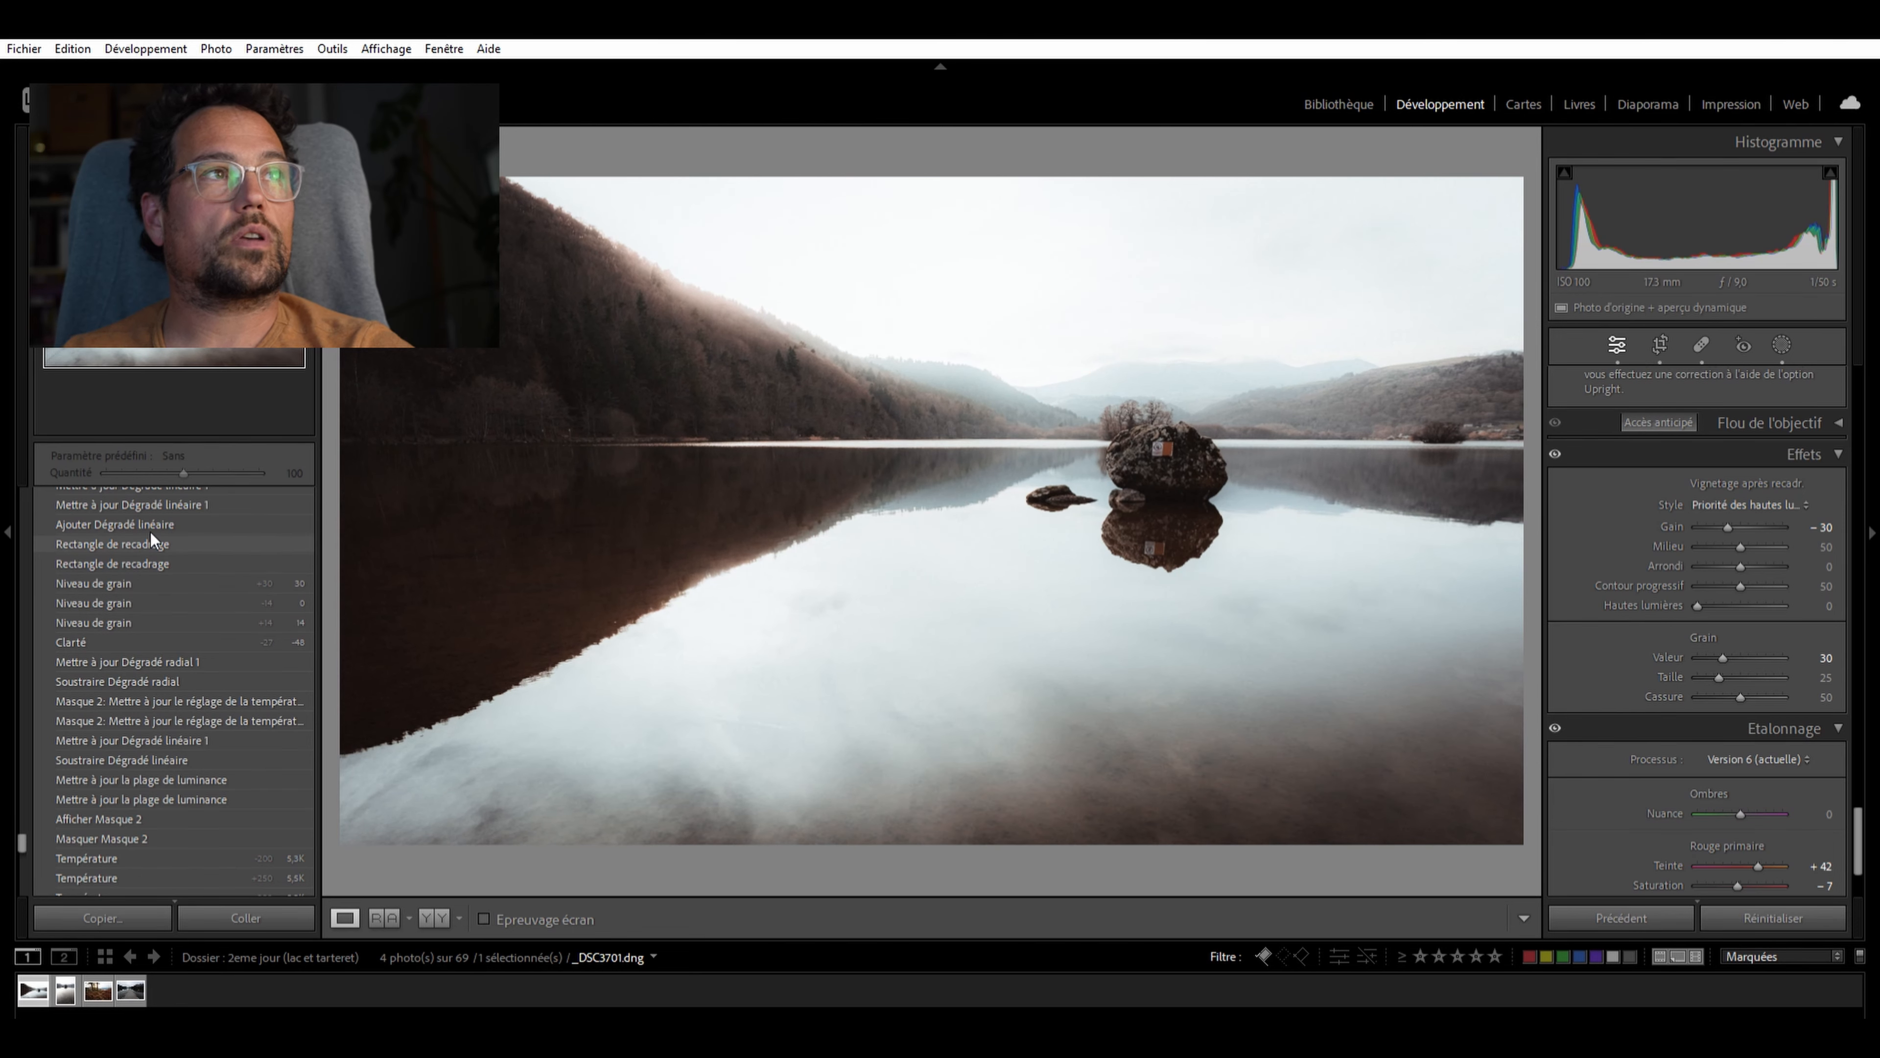
scroll(159, 548, up, 3)
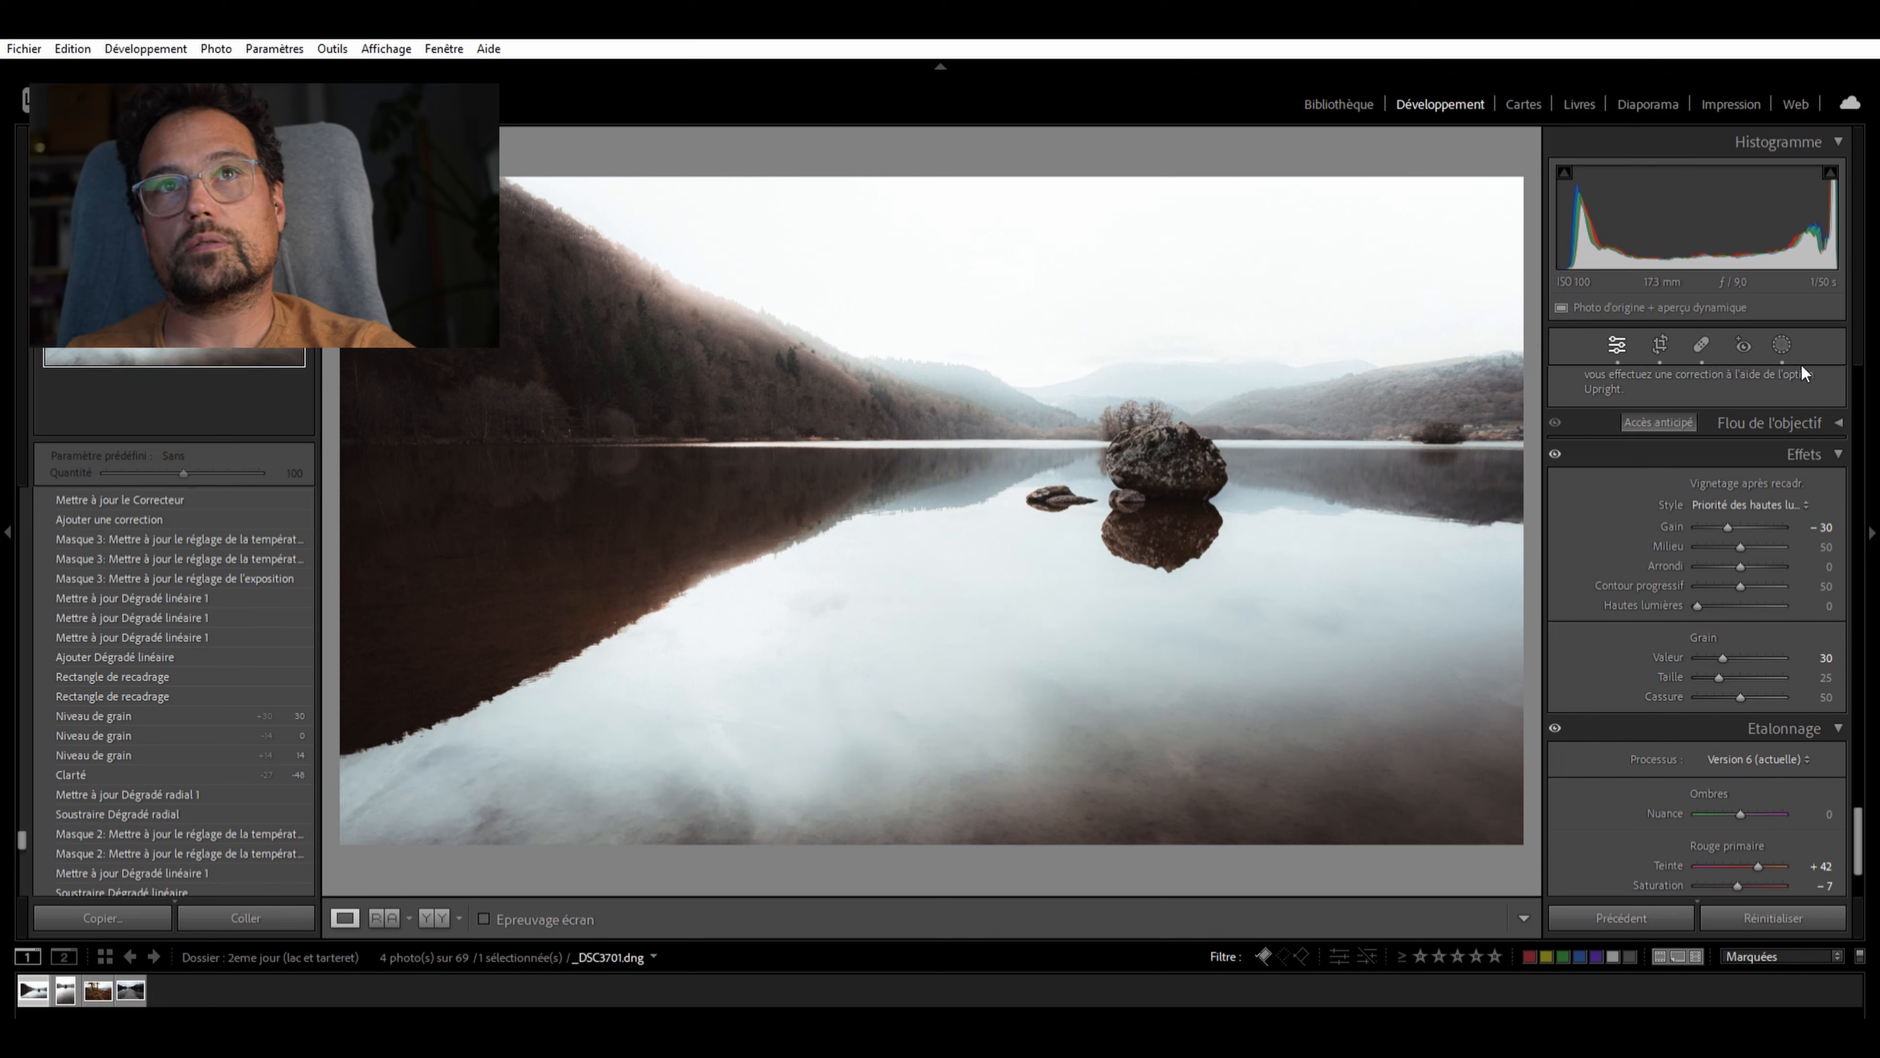
Open the masks, select Masque 3, and compare the image with its linear gradient hidden and shown
click(1782, 344)
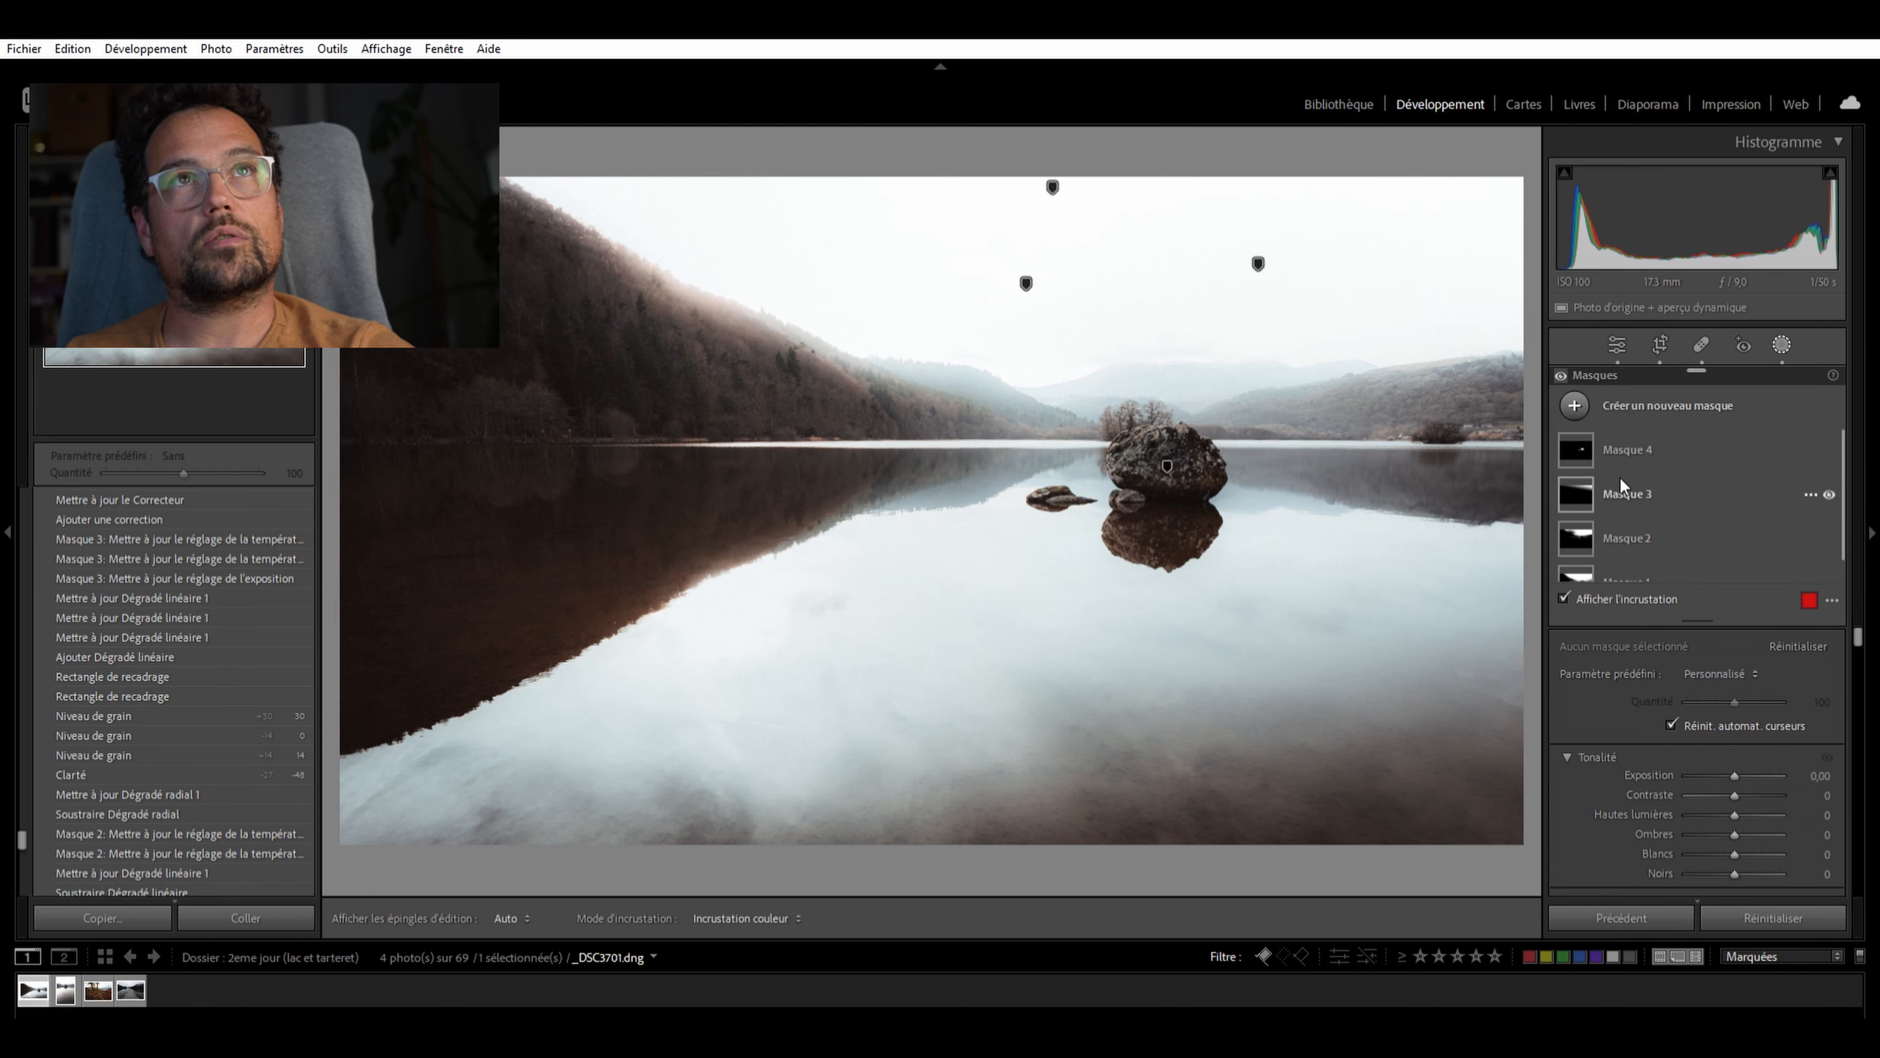
click(1641, 478)
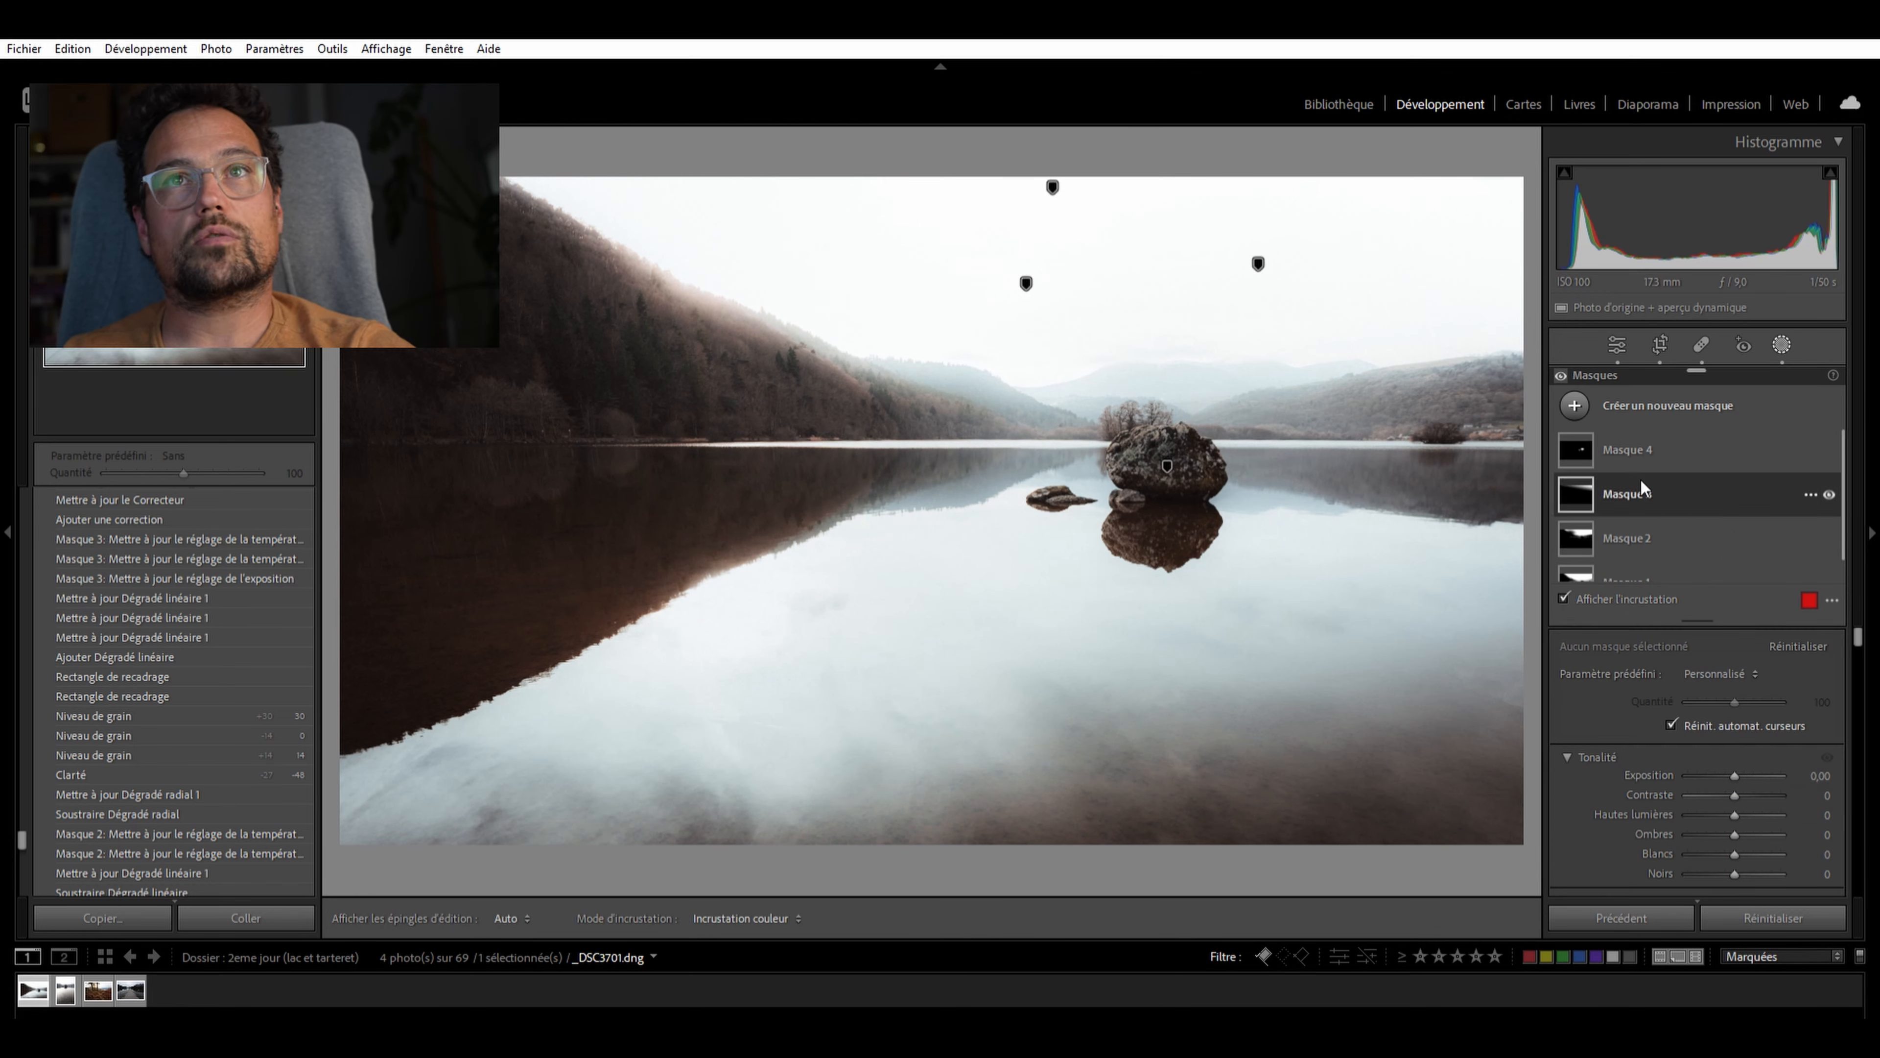
click(1831, 477)
click(1831, 478)
click(1830, 477)
click(1831, 478)
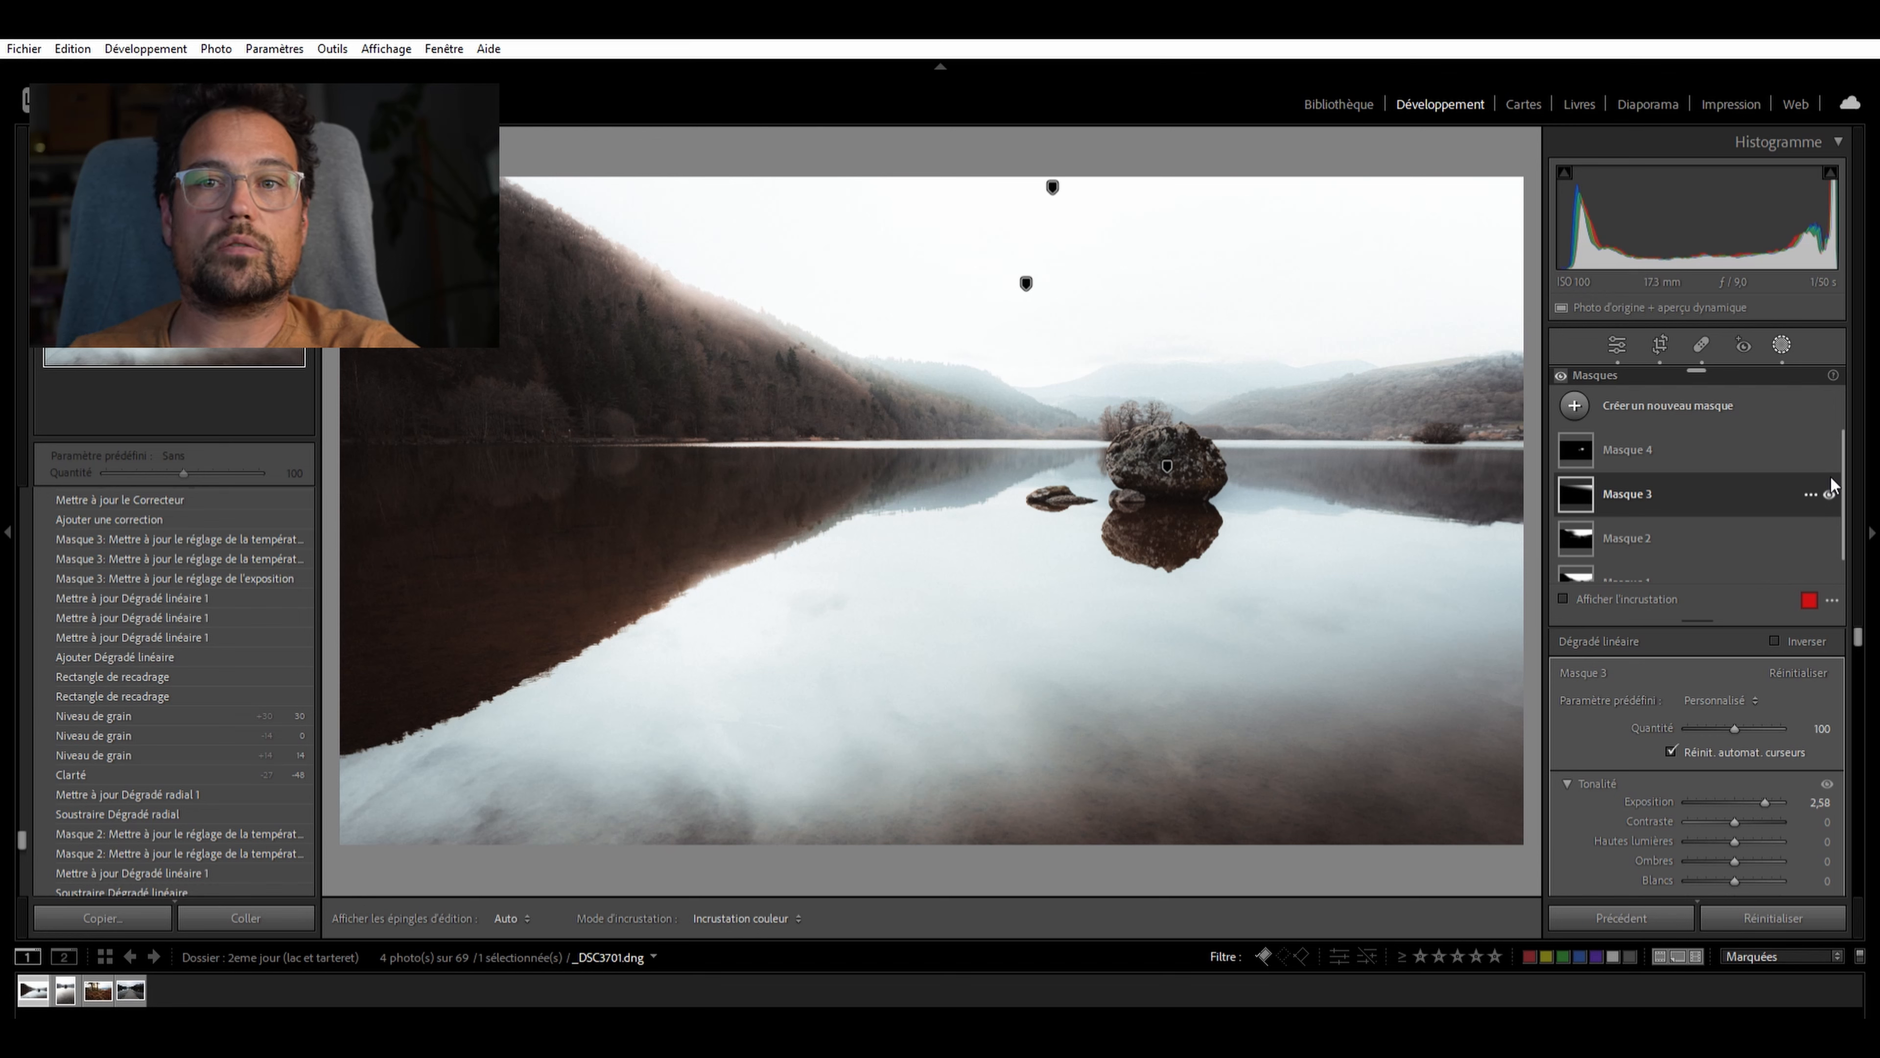
click(1831, 478)
click(1831, 478)
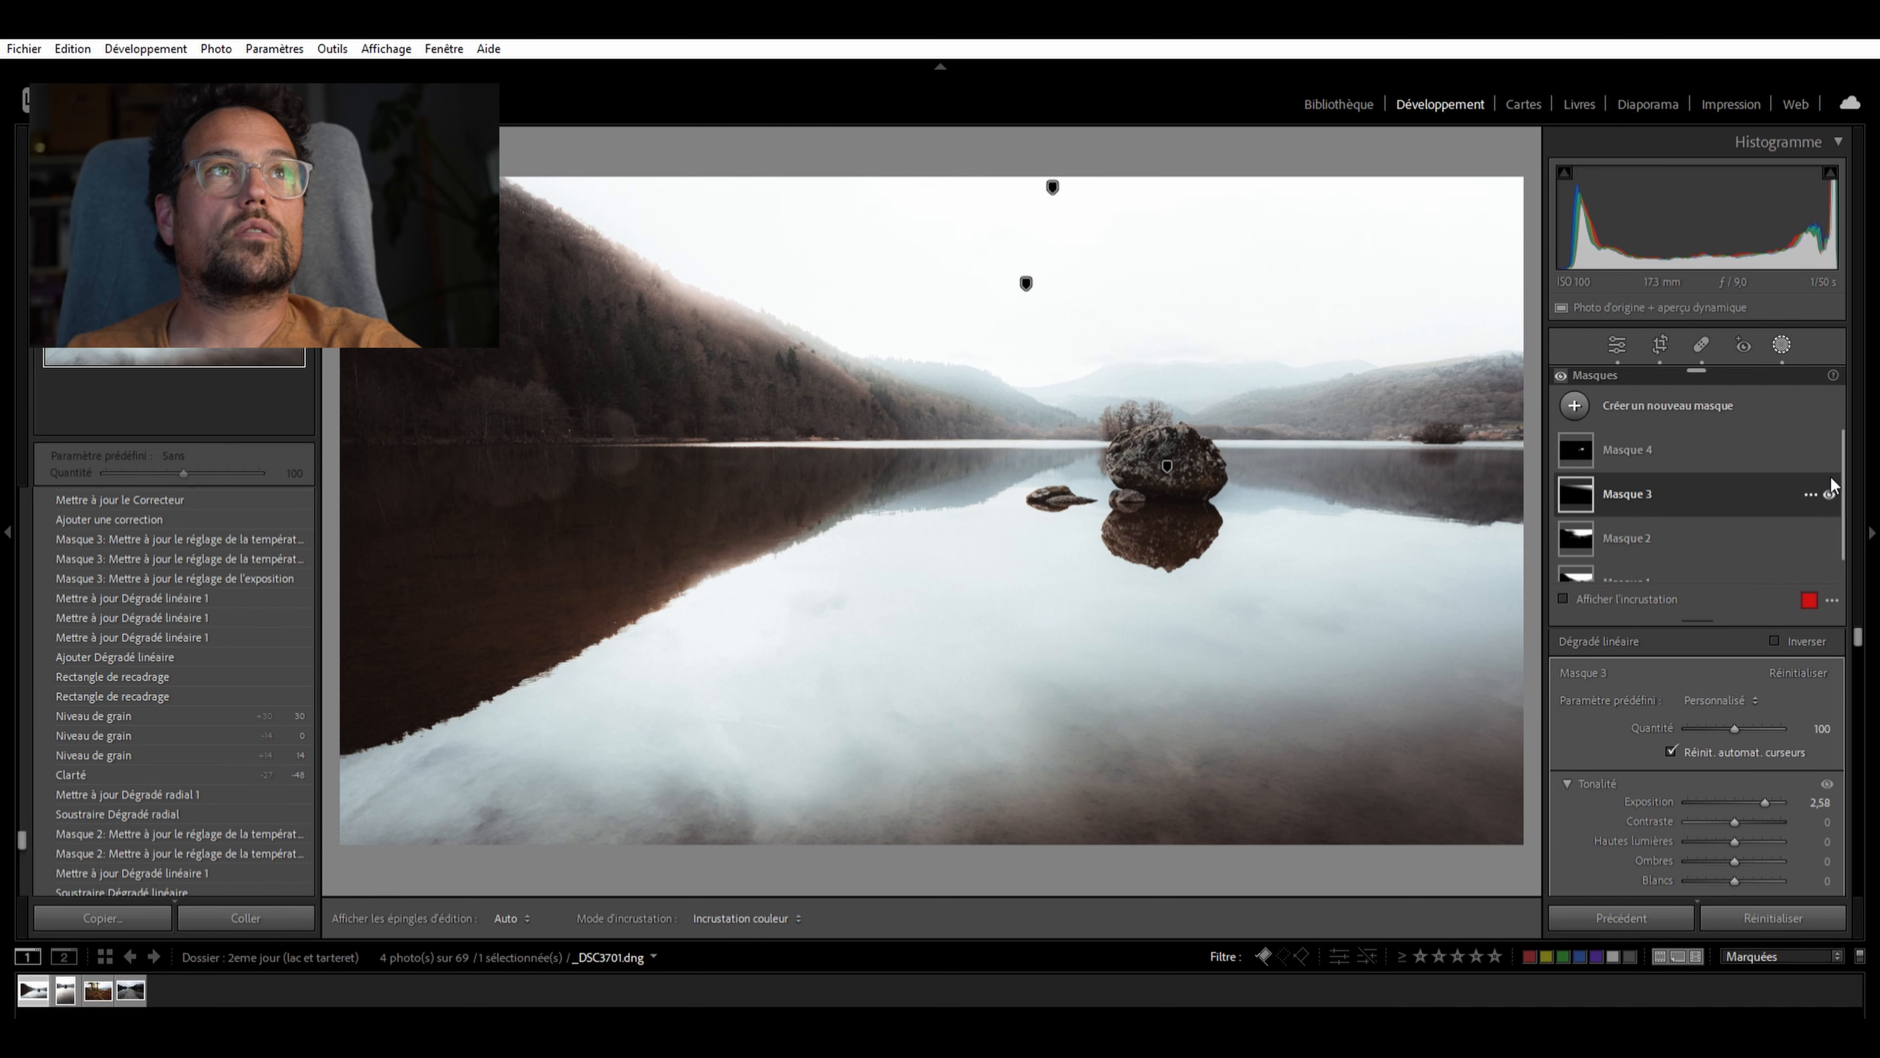
click(1830, 478)
click(1831, 478)
click(1831, 478)
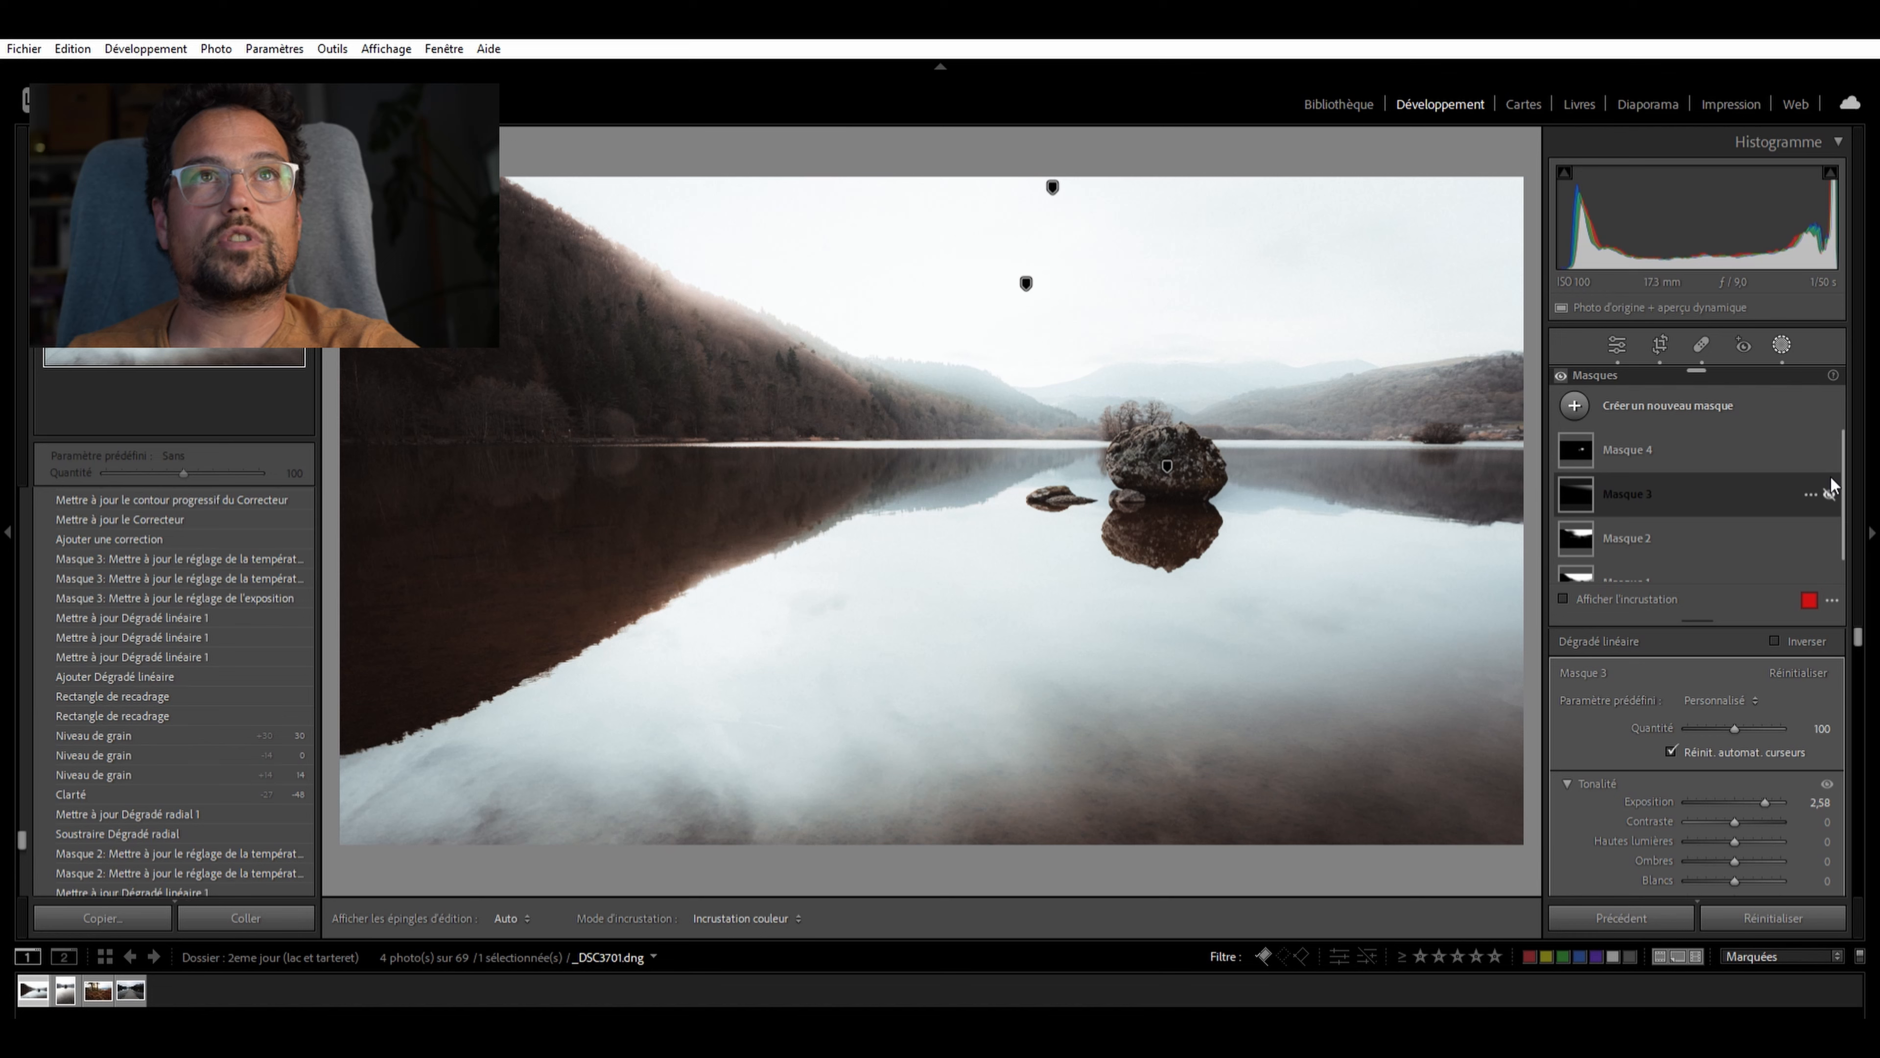
click(1833, 478)
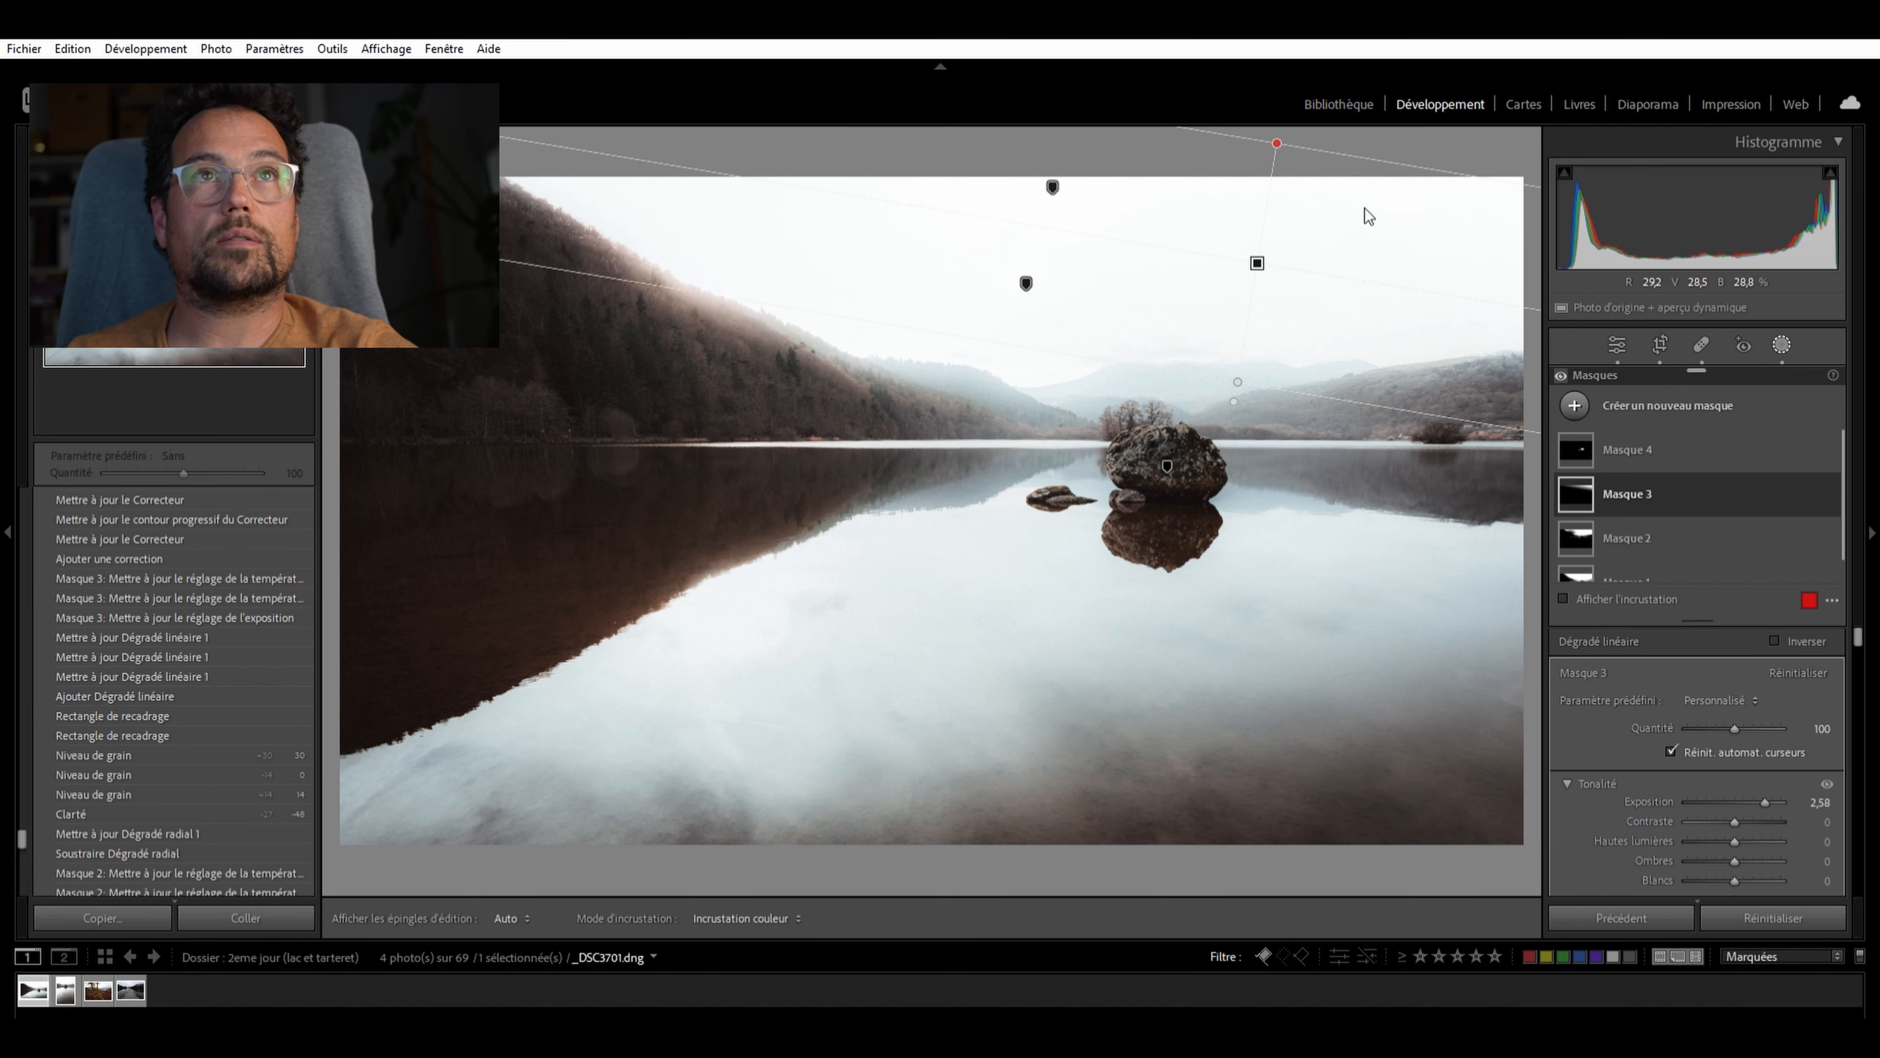
mouse_move(1262, 262)
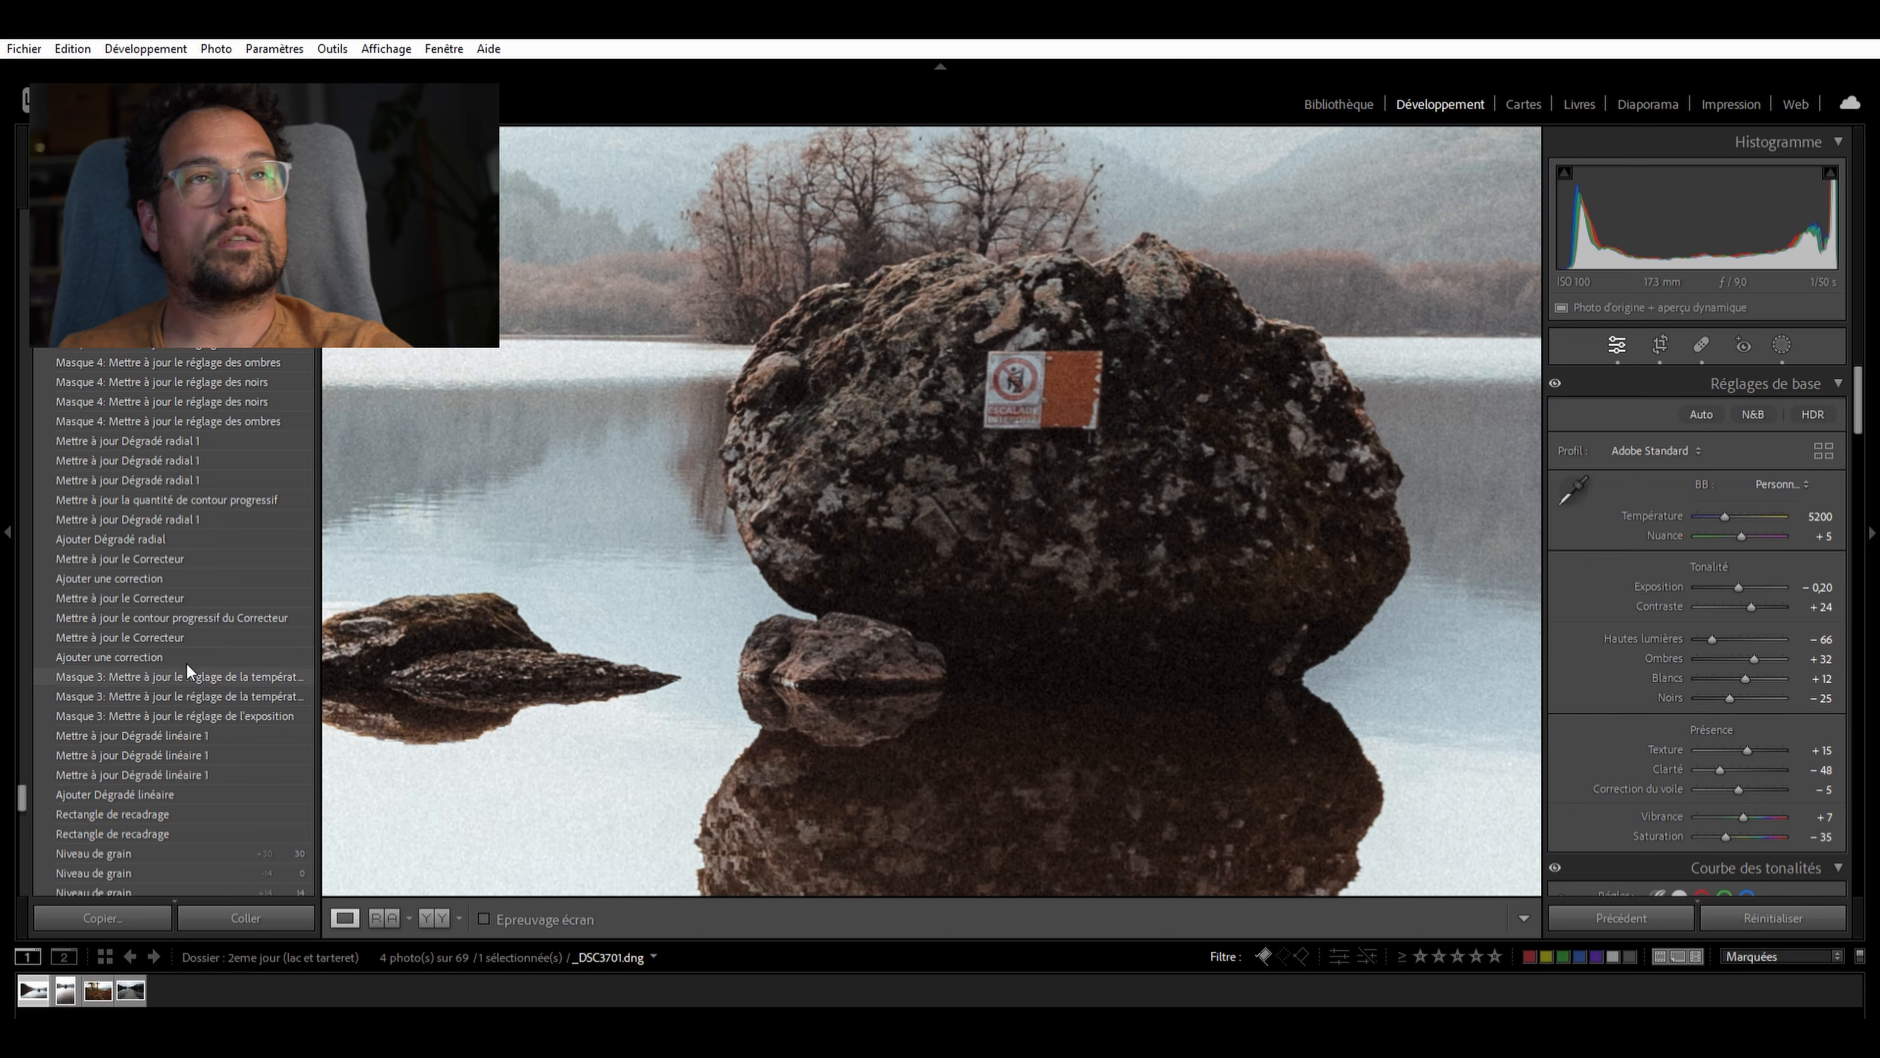
Compare the rock before and after the sign removal in the history, and inspect the healing corrections on the rock and its reflection
click(175, 641)
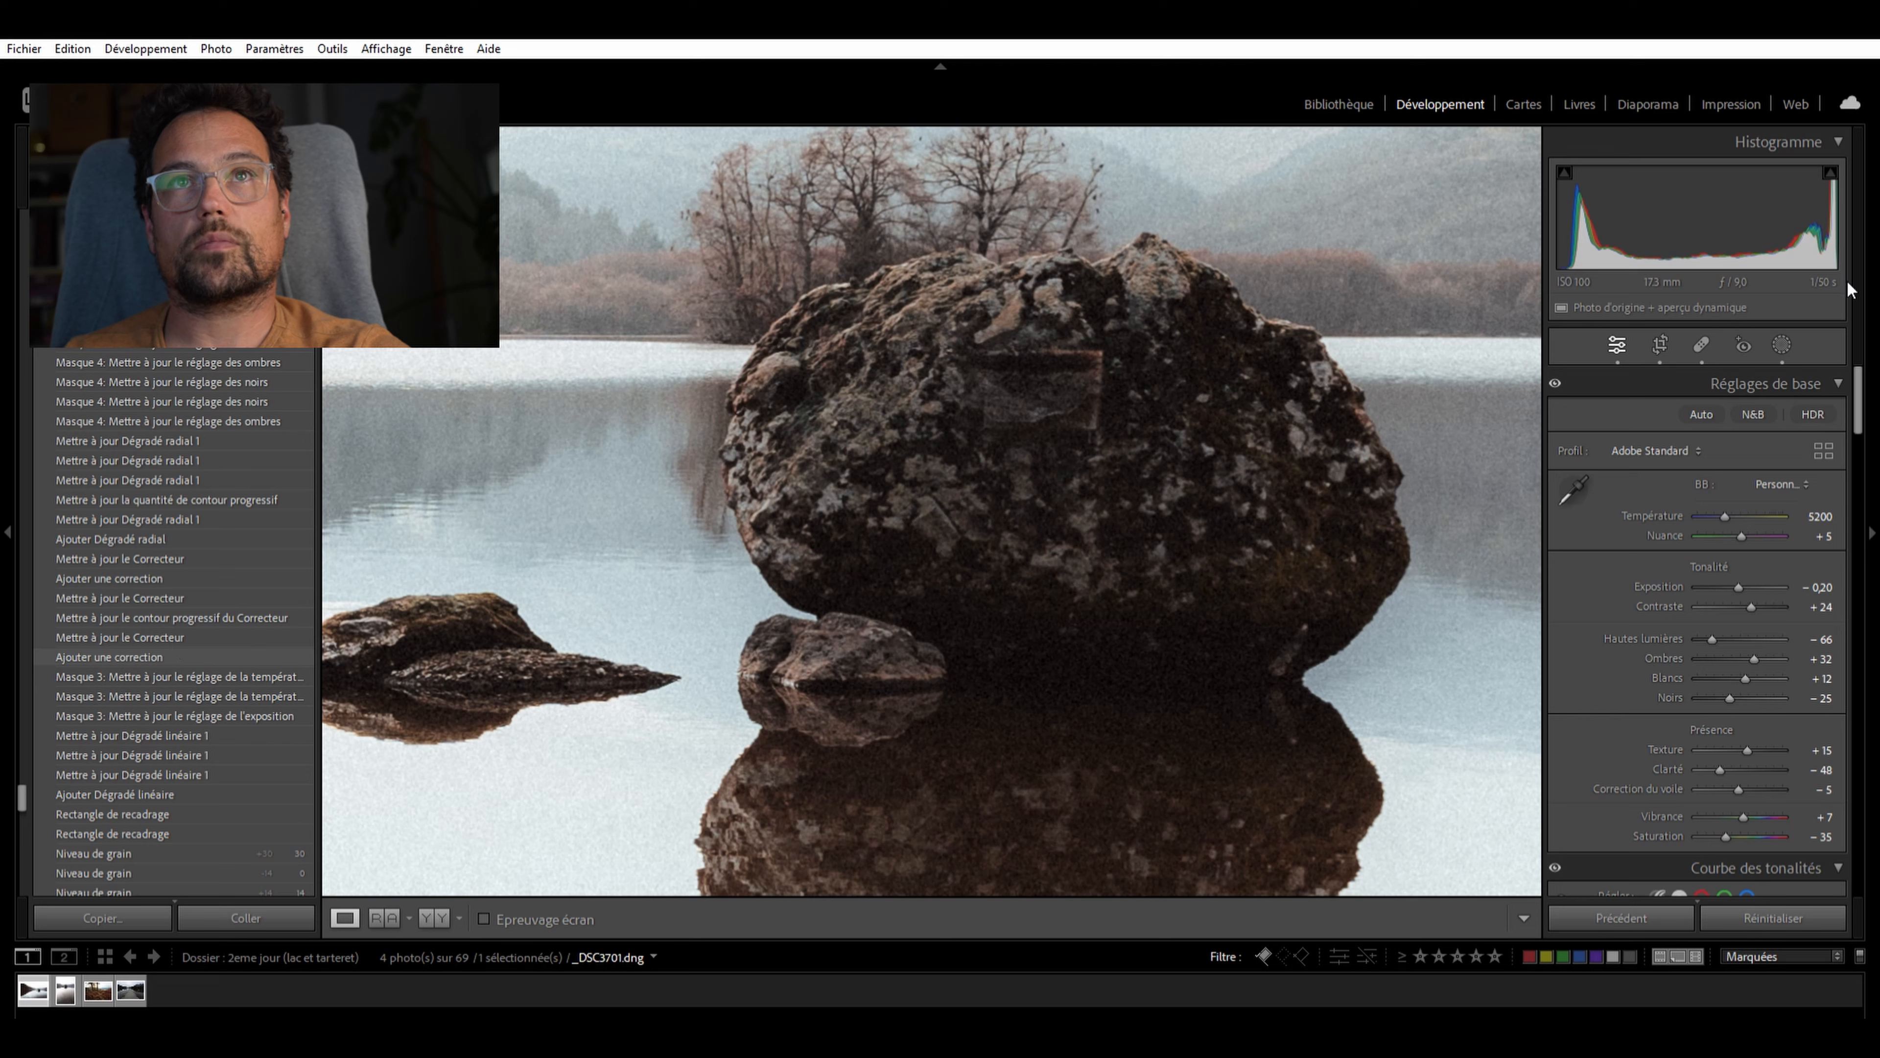
click(1700, 326)
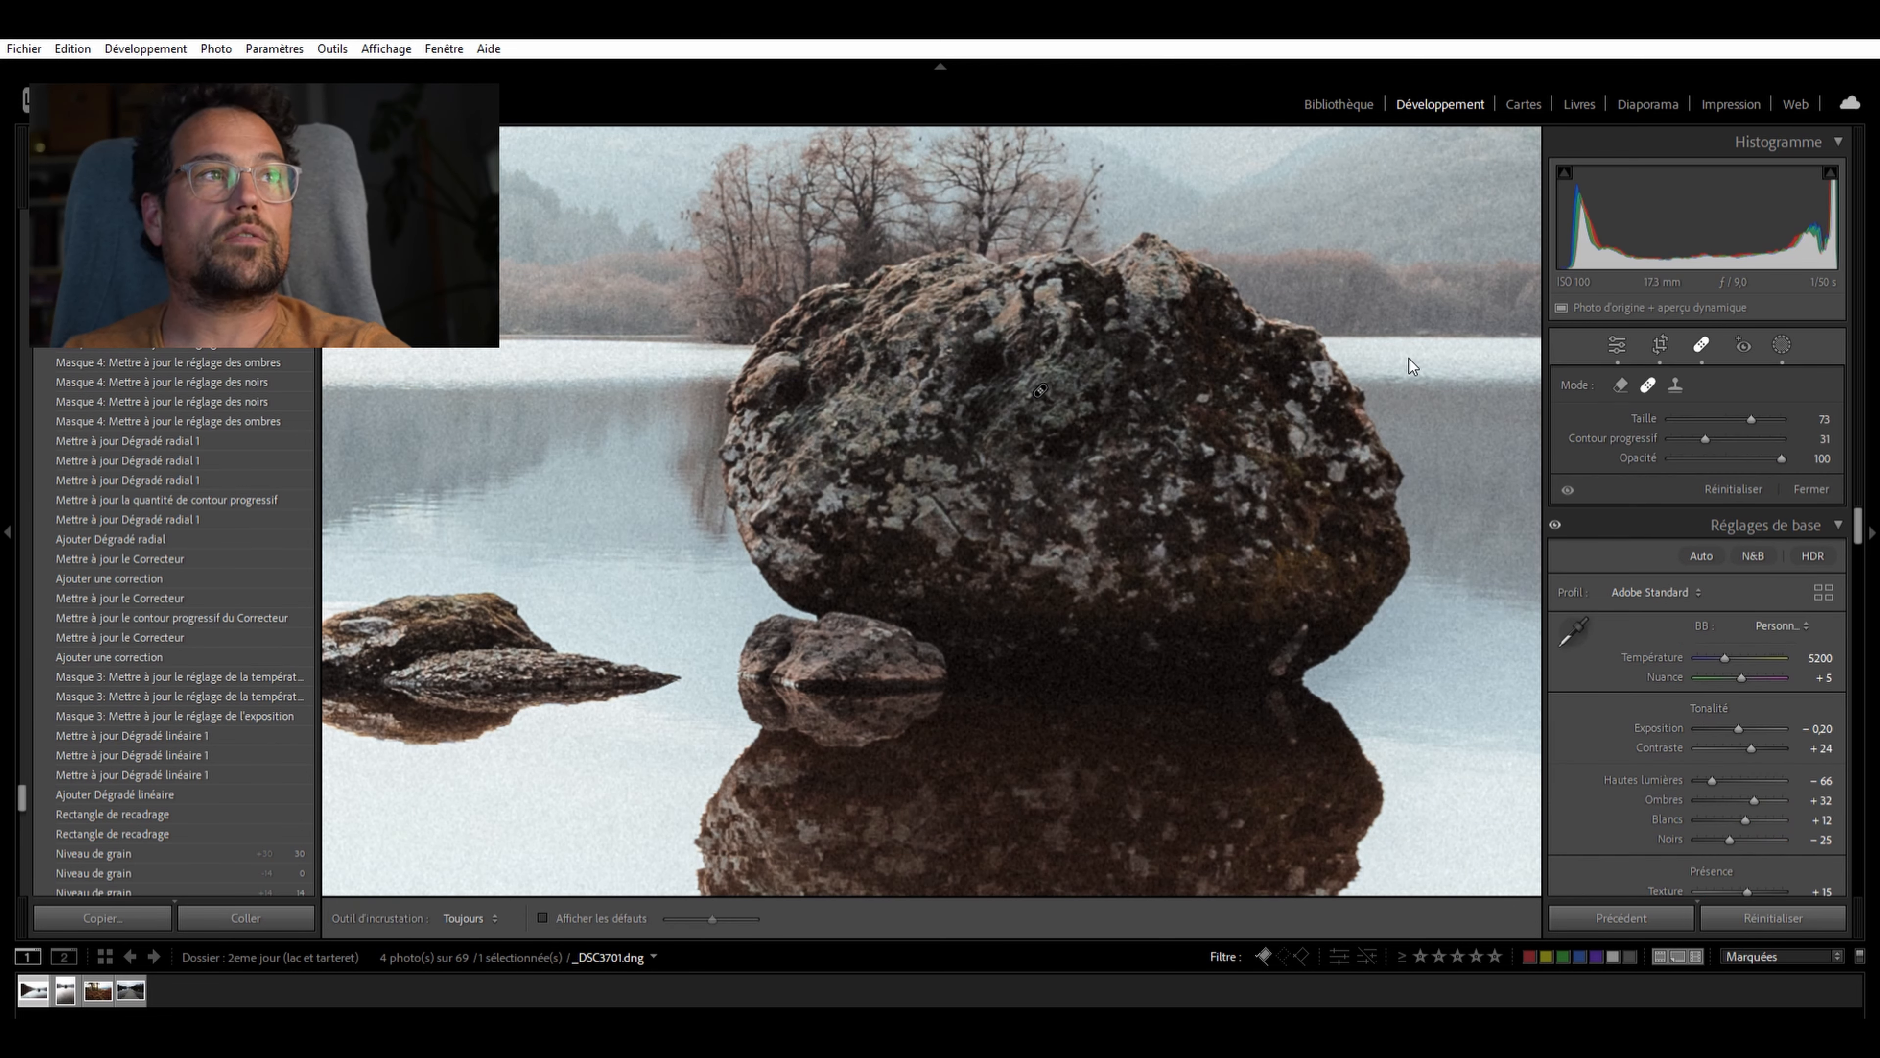
click(102, 637)
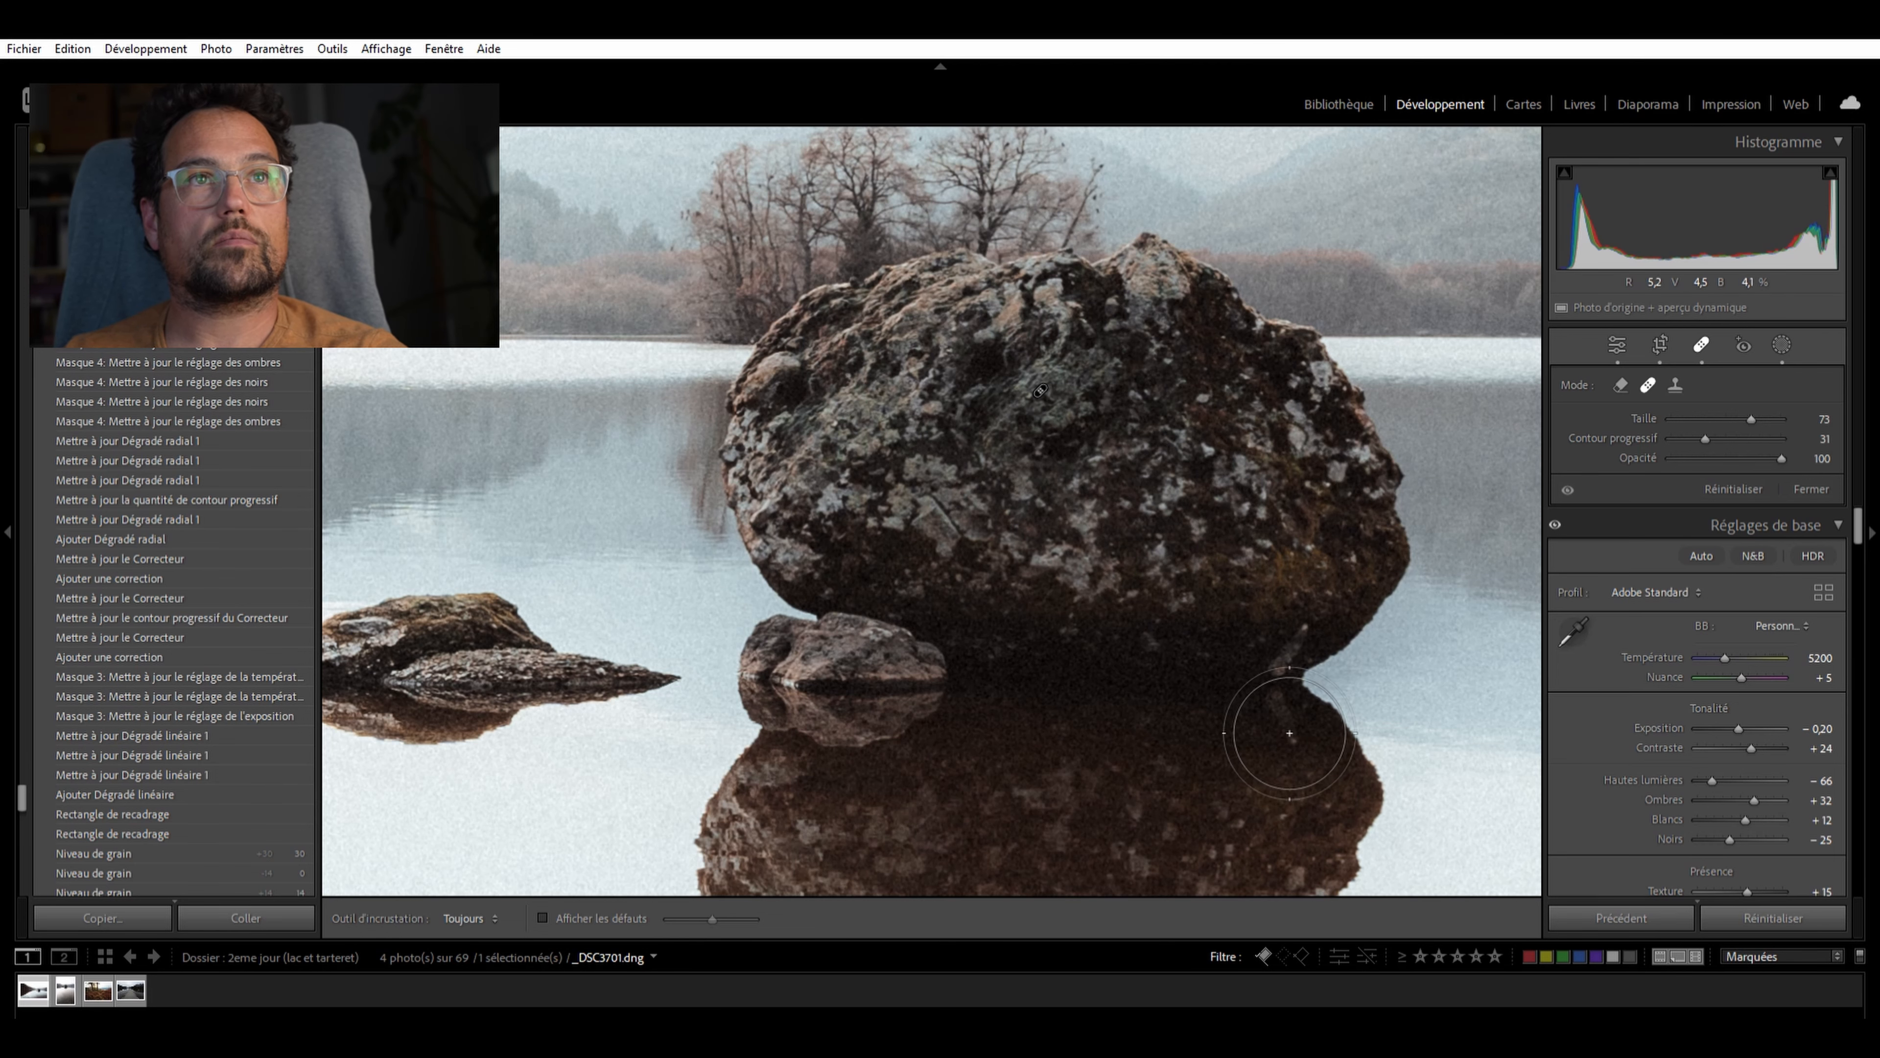
drag(1229, 680, 1229, 368)
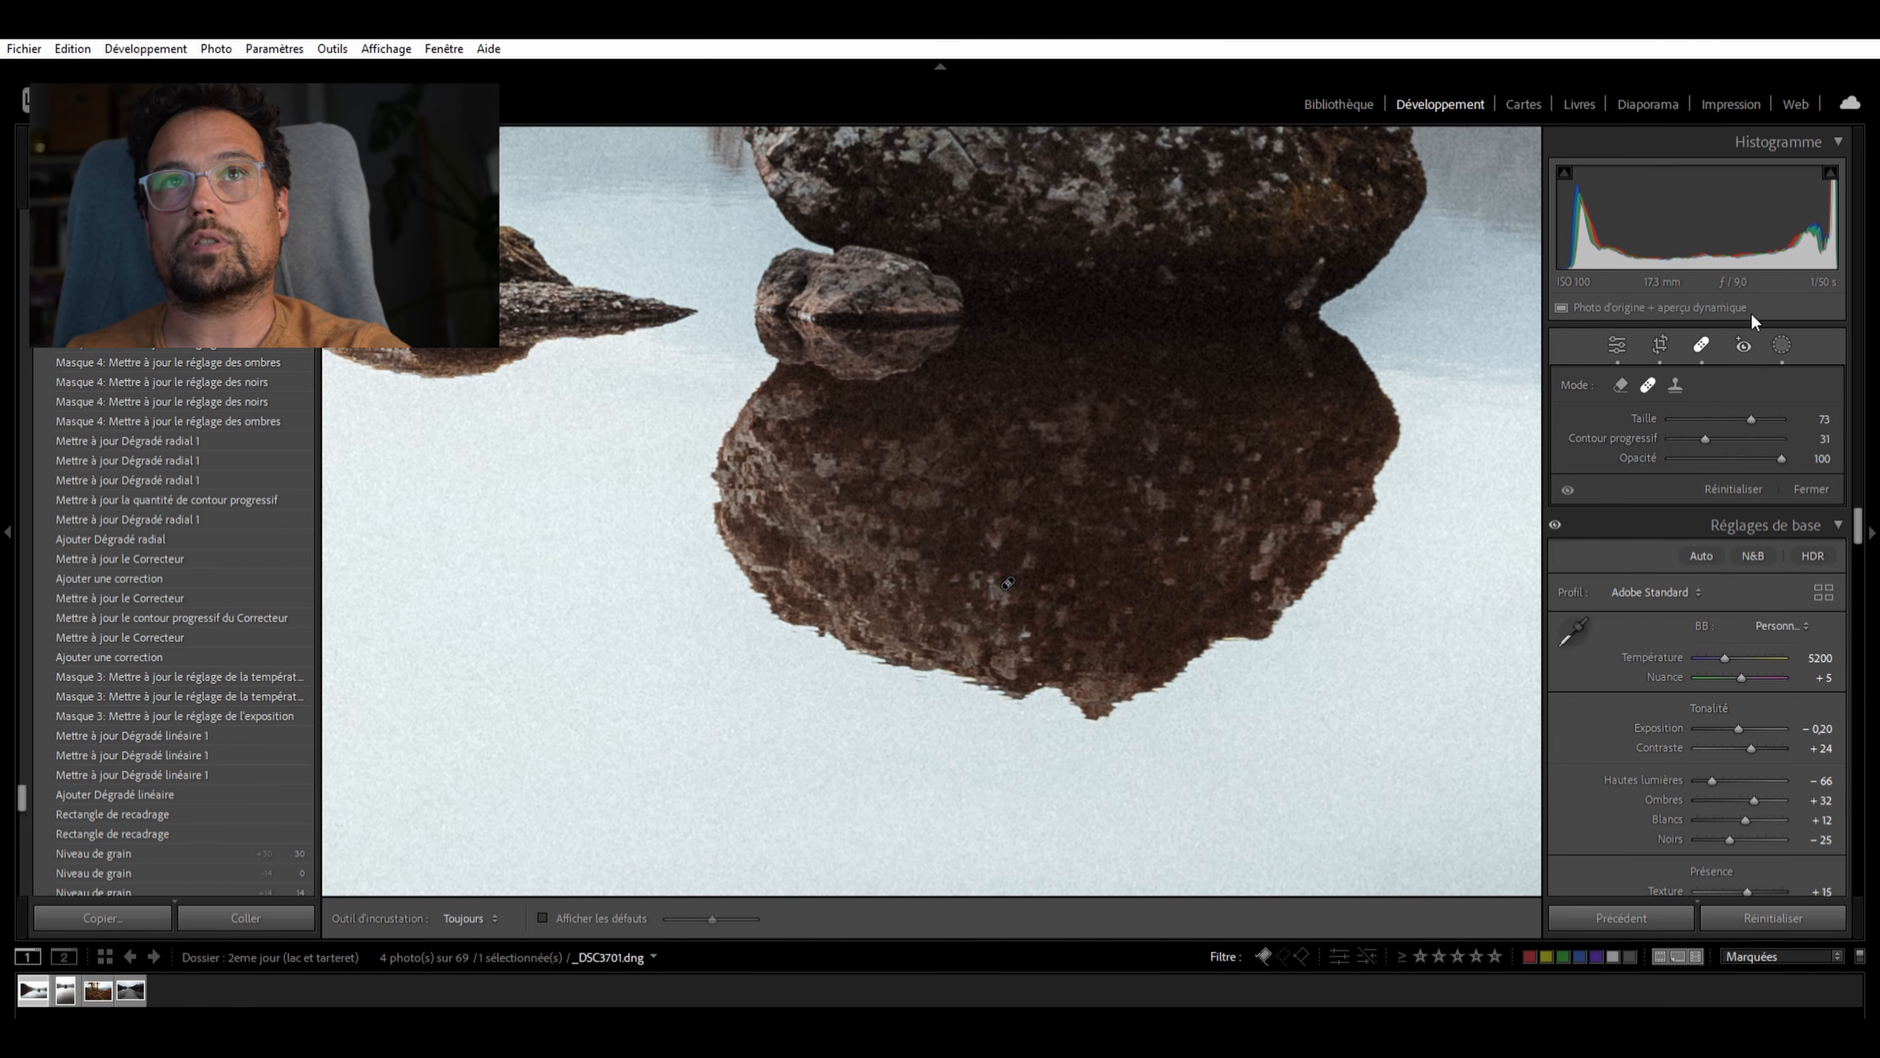
Open the masks, select Masque 4, and examine its tonal adjustments over the whole photo
key(z)
scroll(246, 633, up, 4)
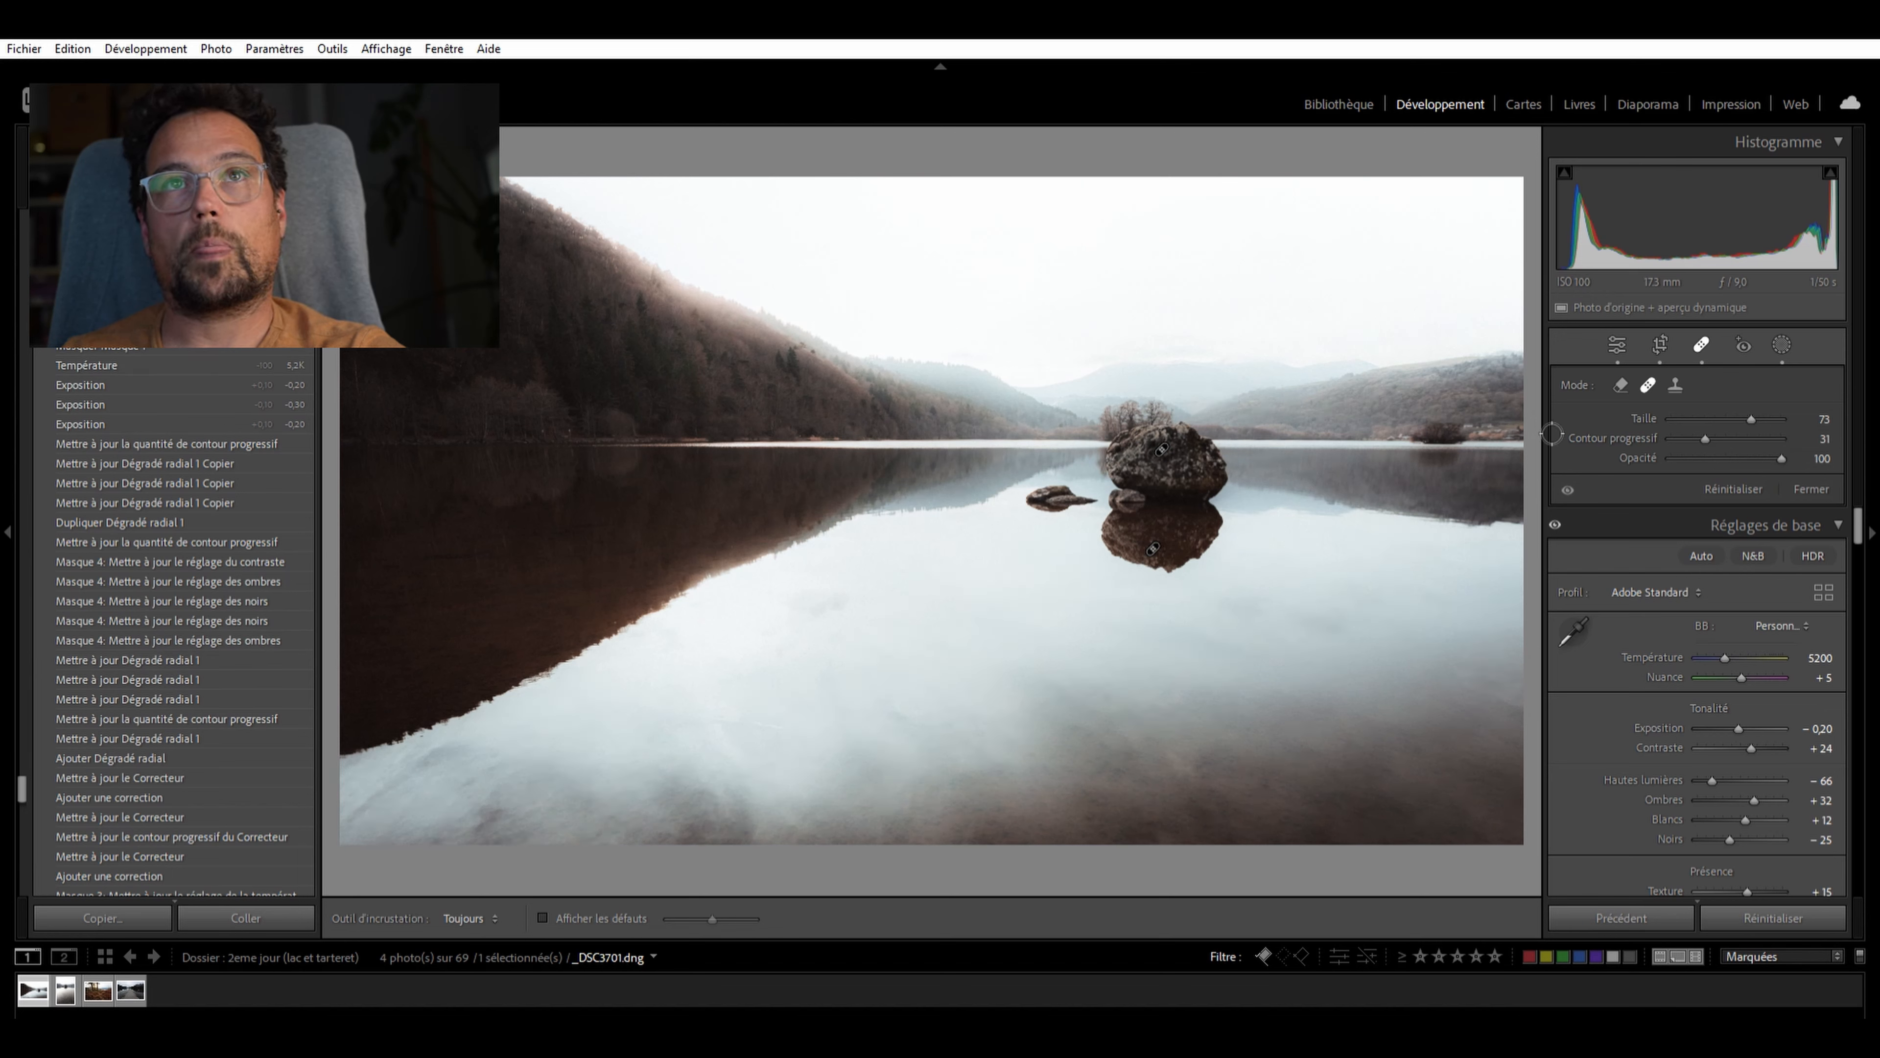
click(1782, 344)
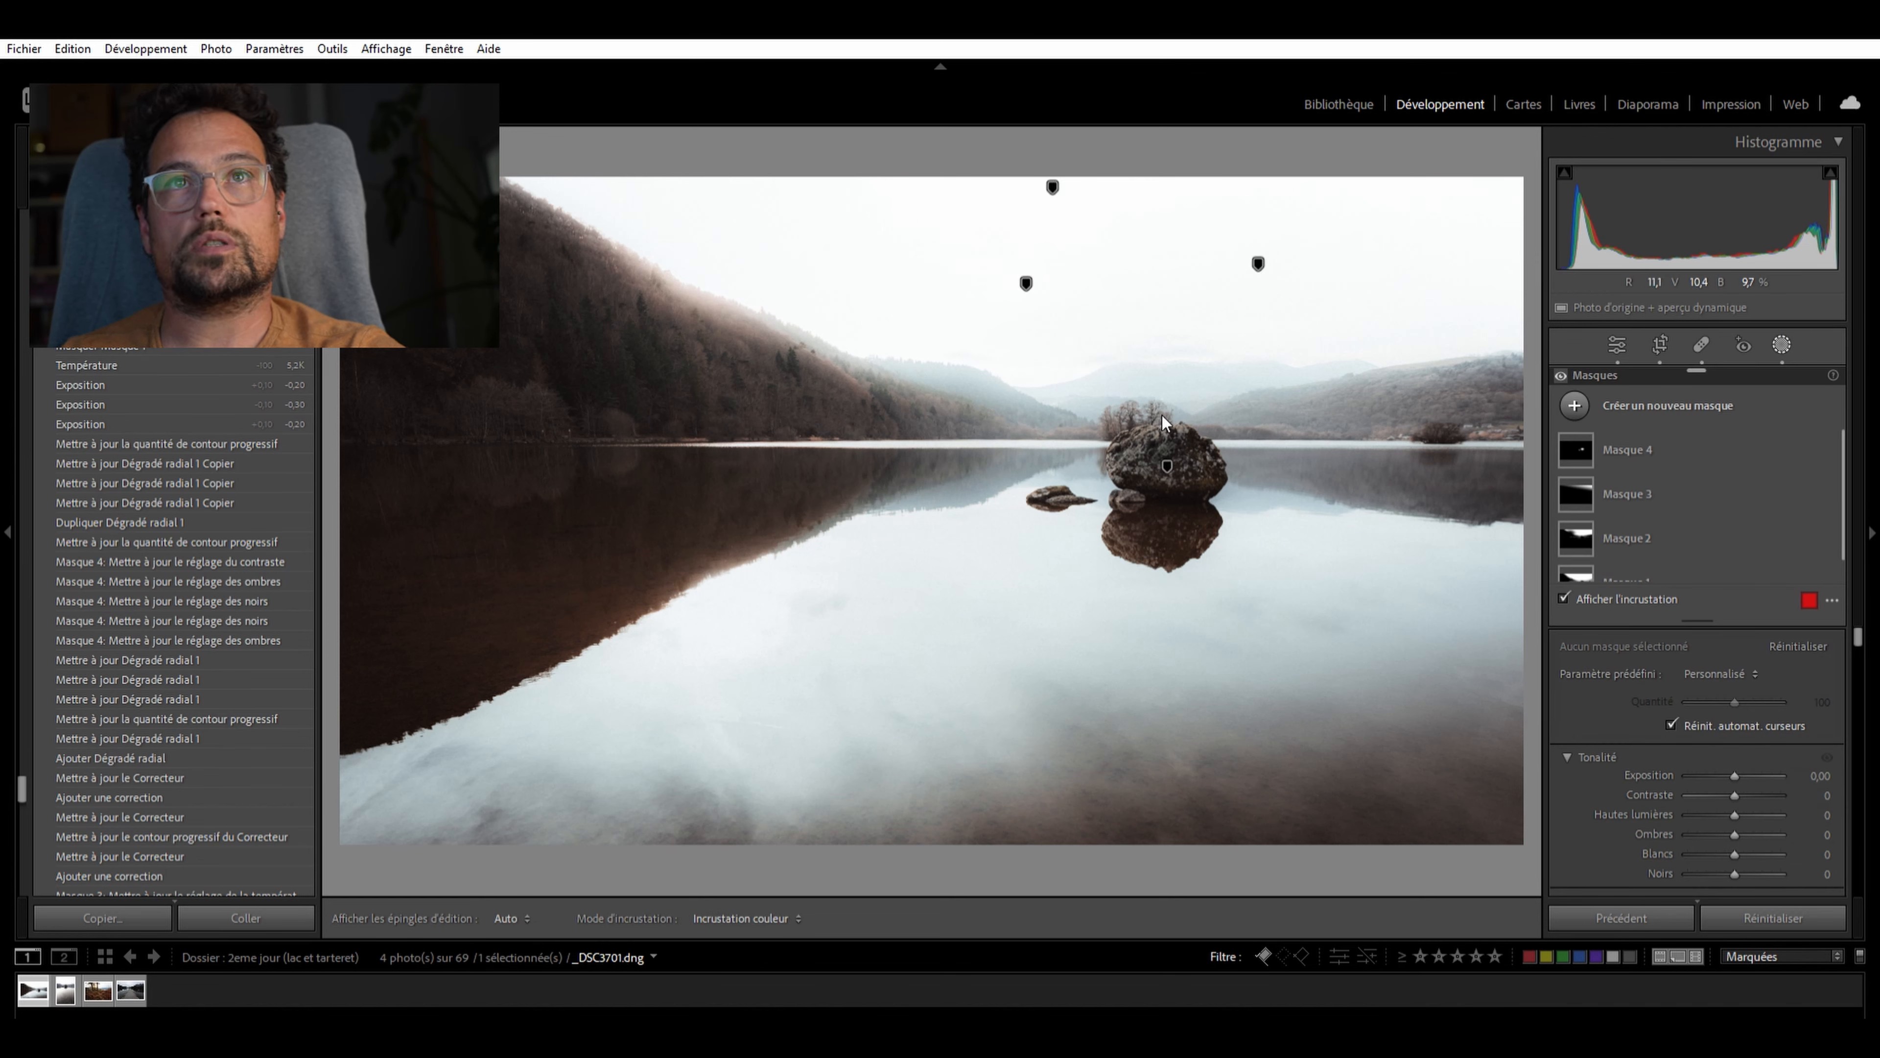
click(1652, 435)
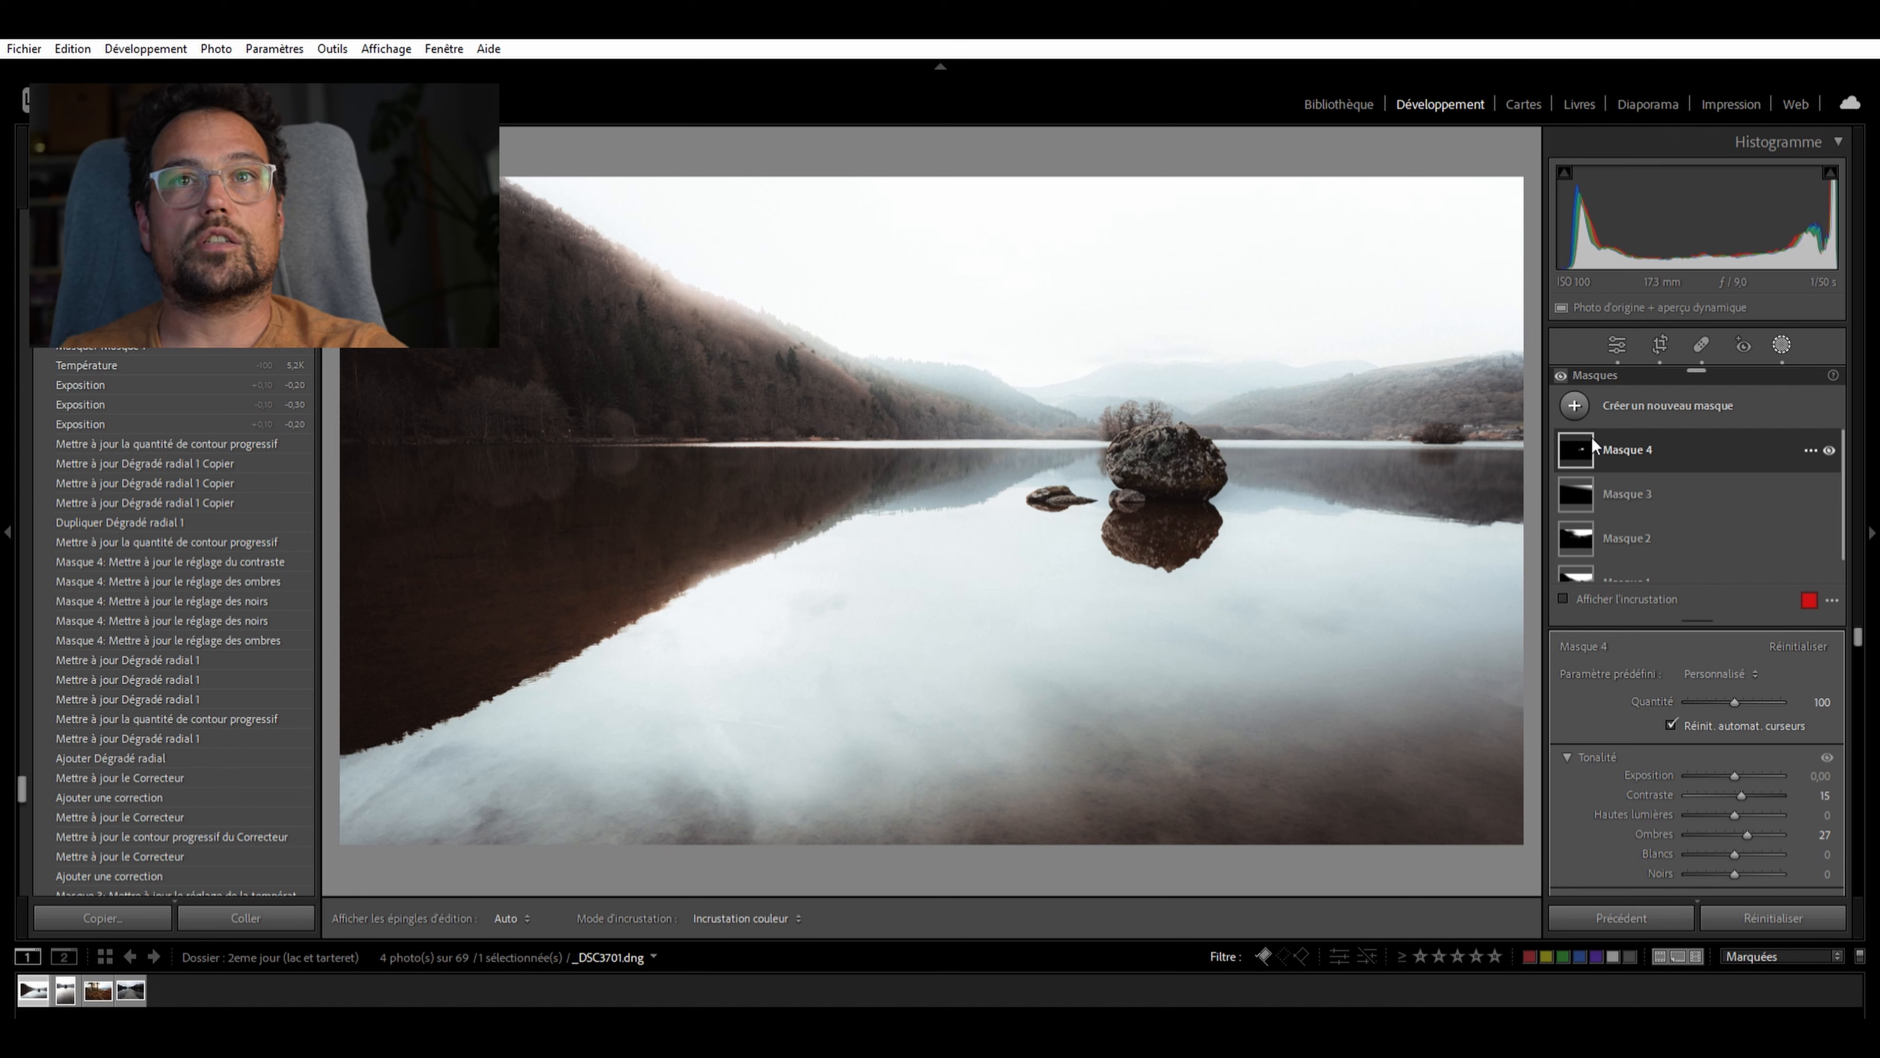
mouse_move(1585, 437)
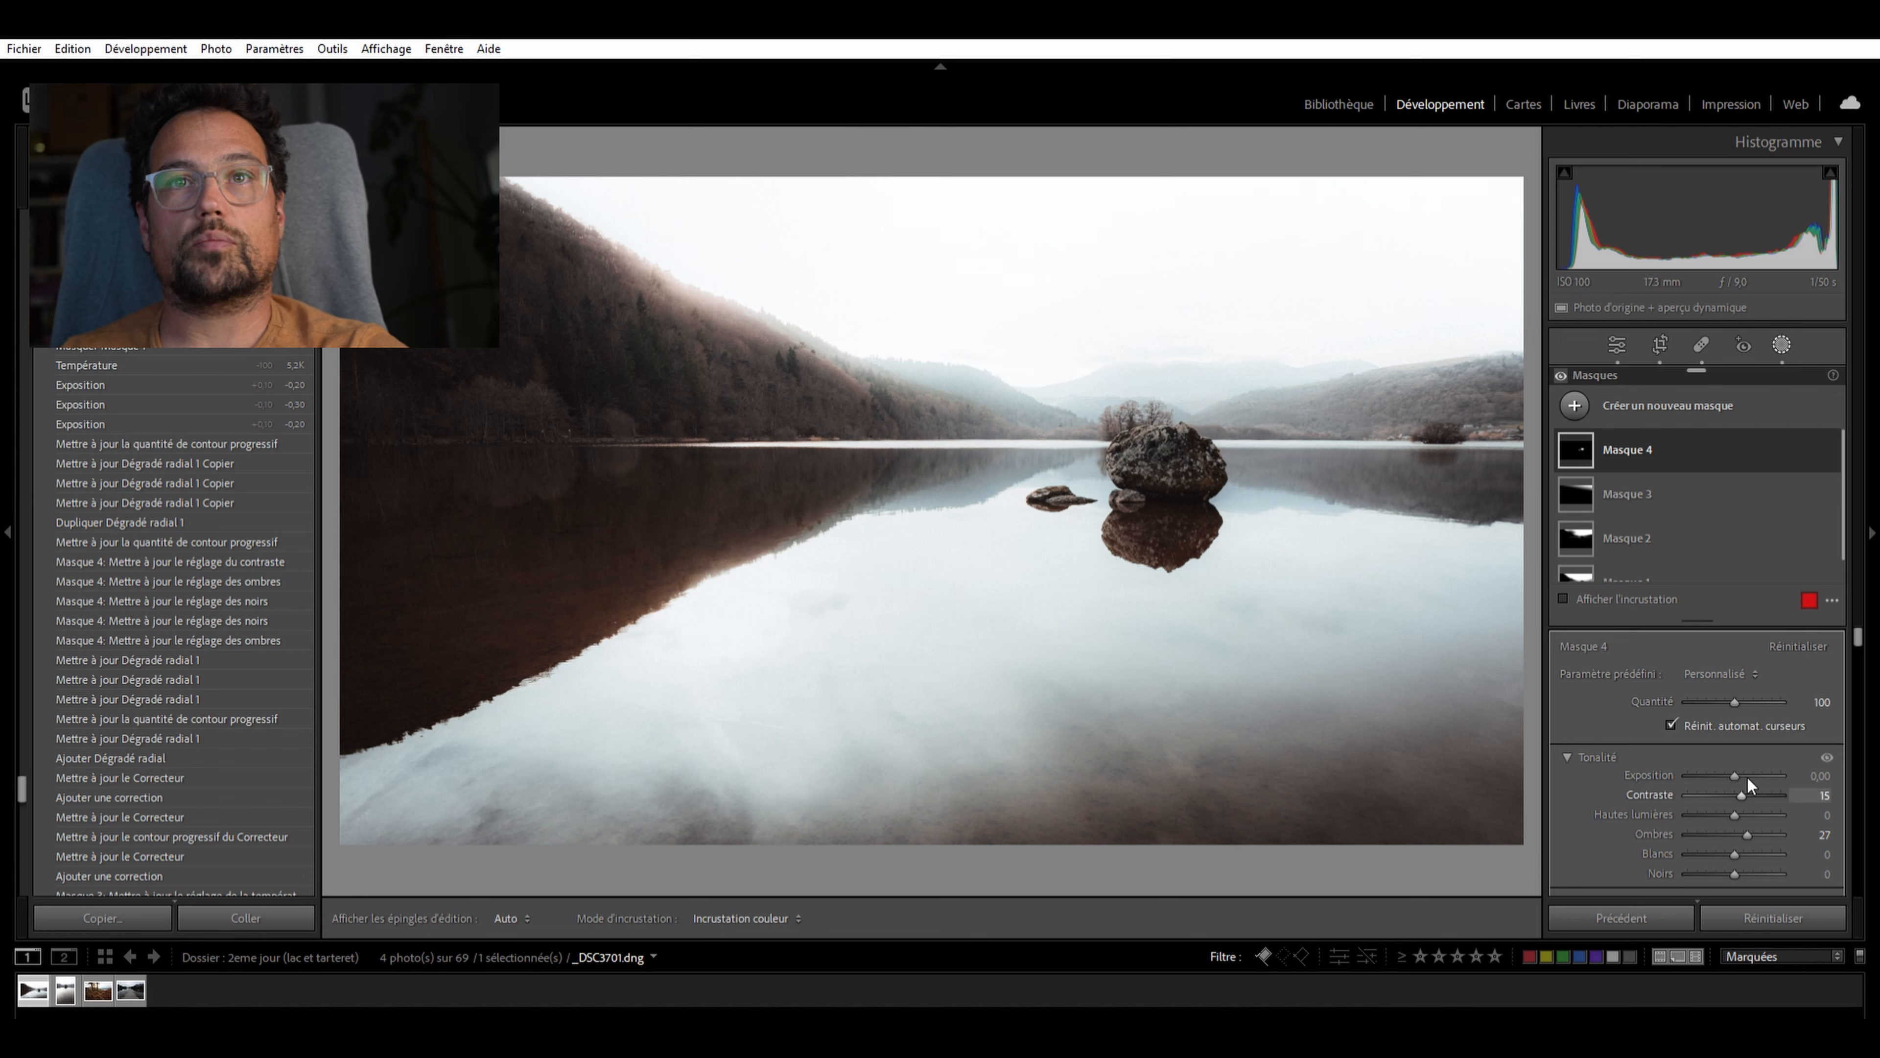
scroll(1746, 775, down, 2)
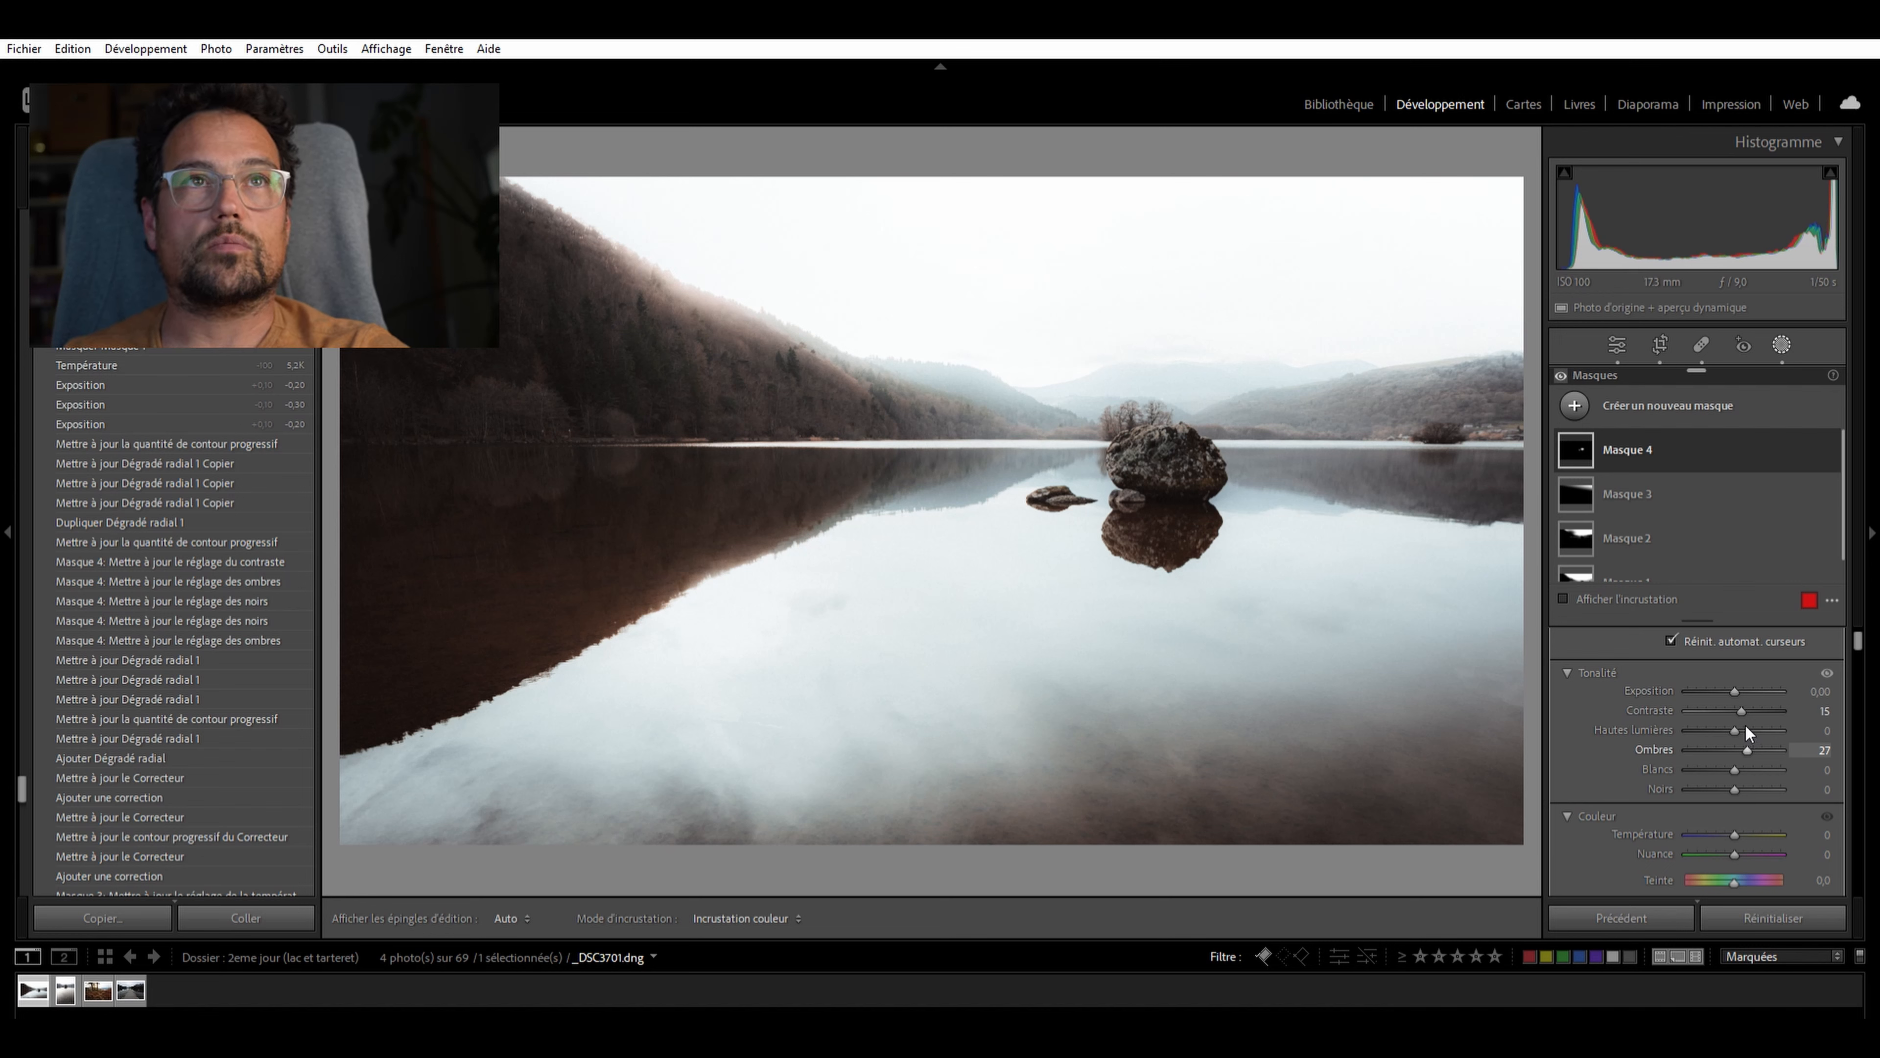
Compare the rock repeatedly with Masque 4 hidden and shown
click(1830, 448)
click(1830, 447)
click(1830, 447)
click(1830, 446)
click(1830, 446)
click(1830, 446)
click(1830, 446)
click(1830, 446)
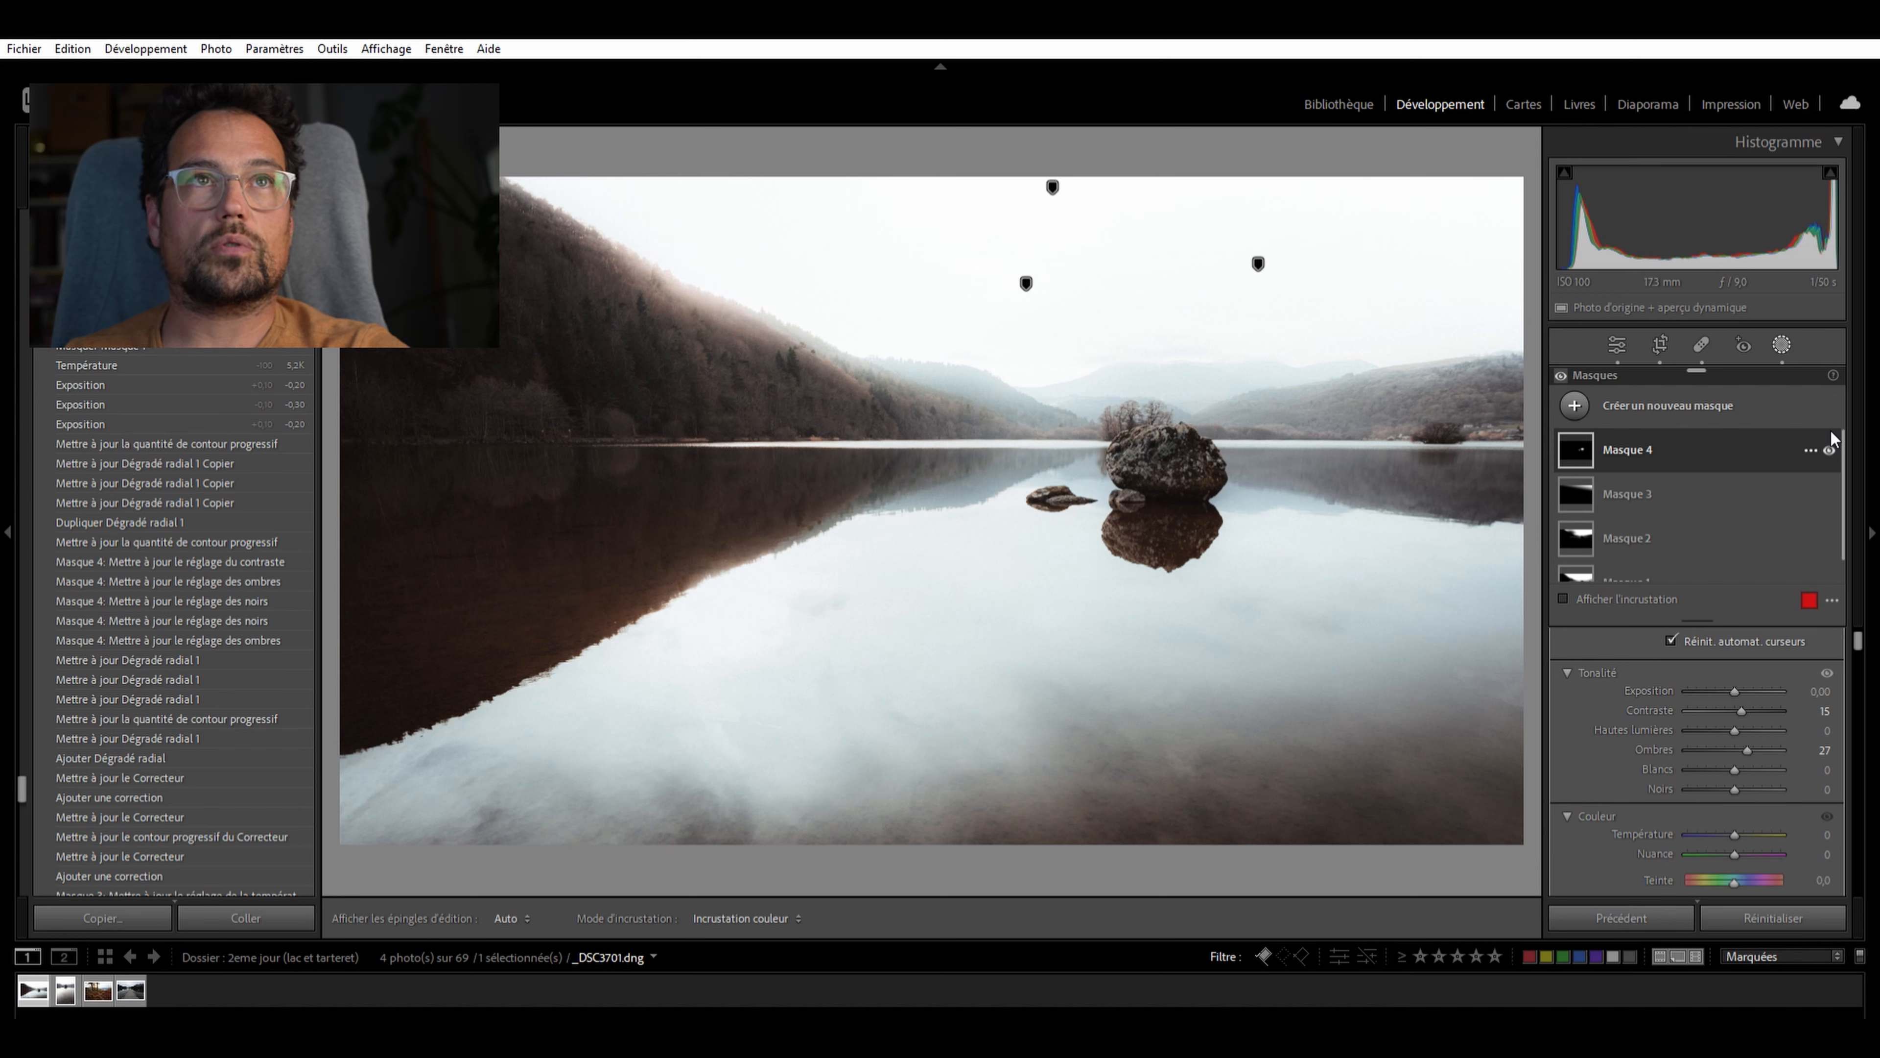
click(1831, 432)
click(1831, 432)
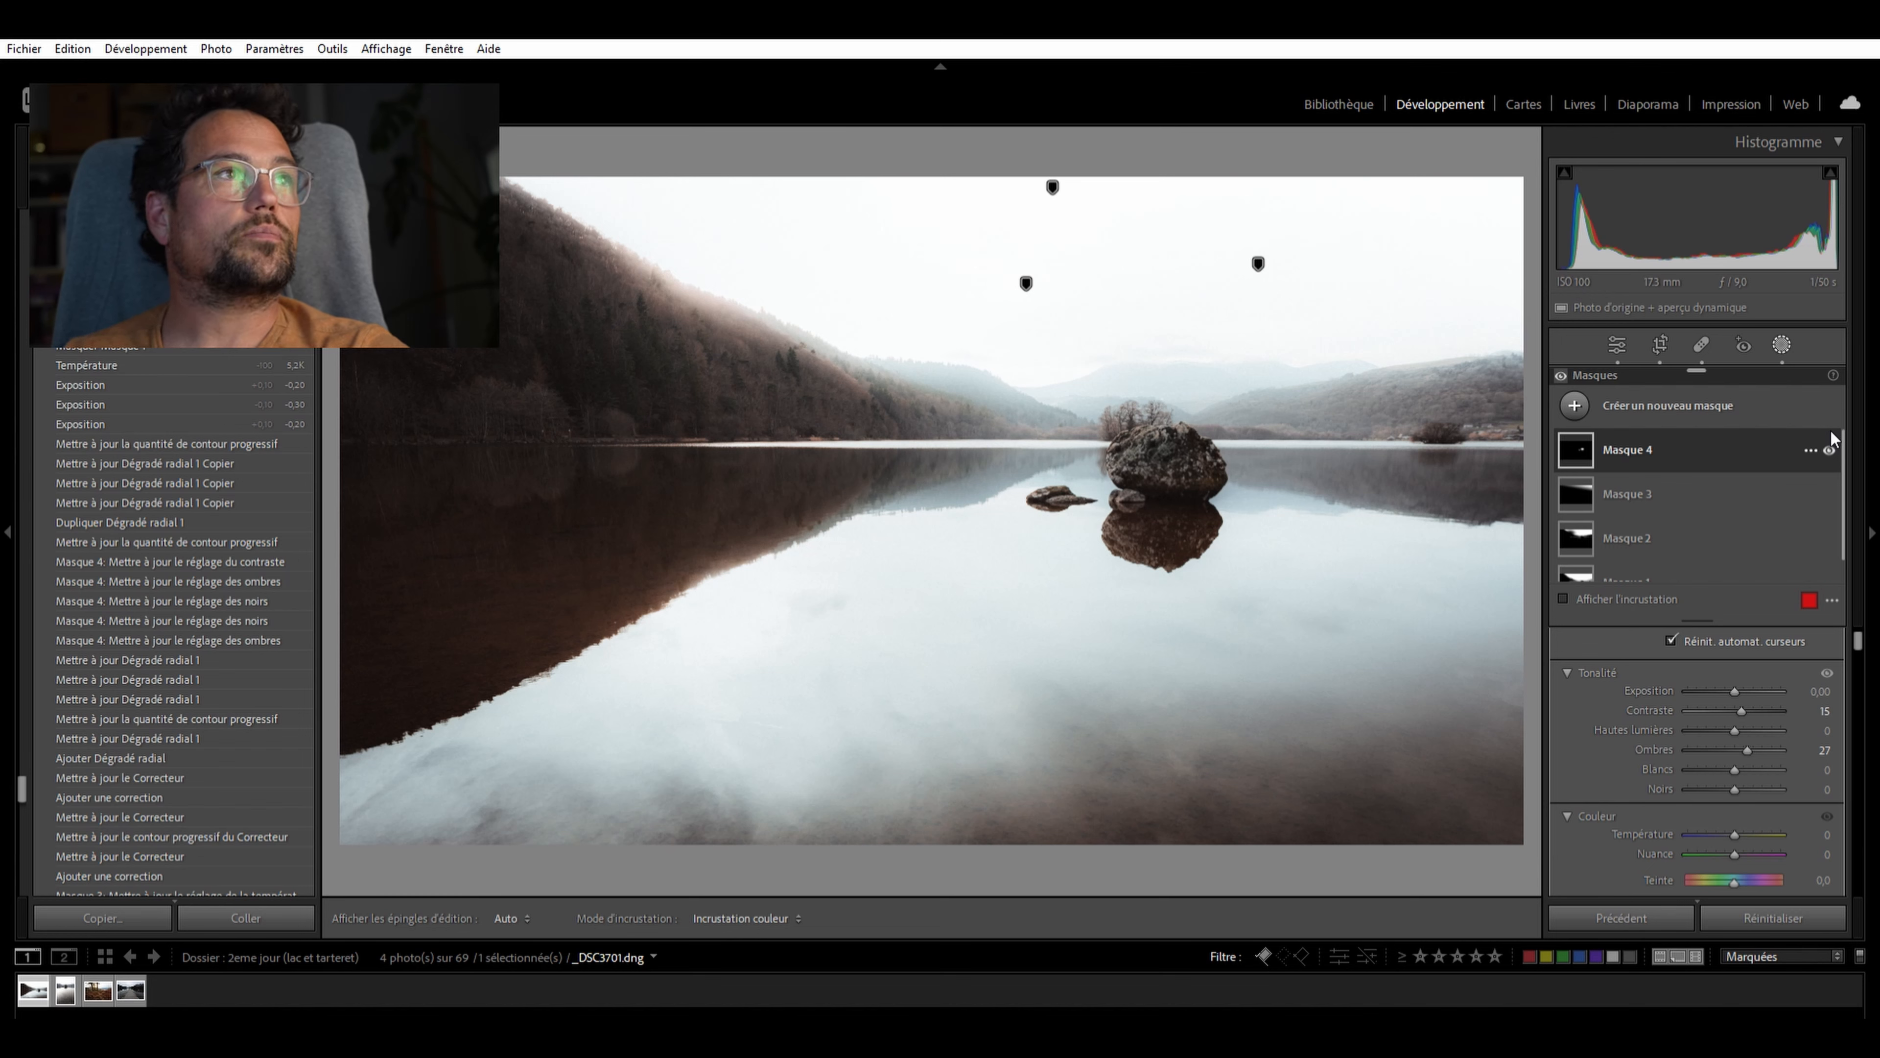
Go back to the start of the history list, leave the masks, and inspect the edited photo around the rock
scroll(216, 647, up, 3)
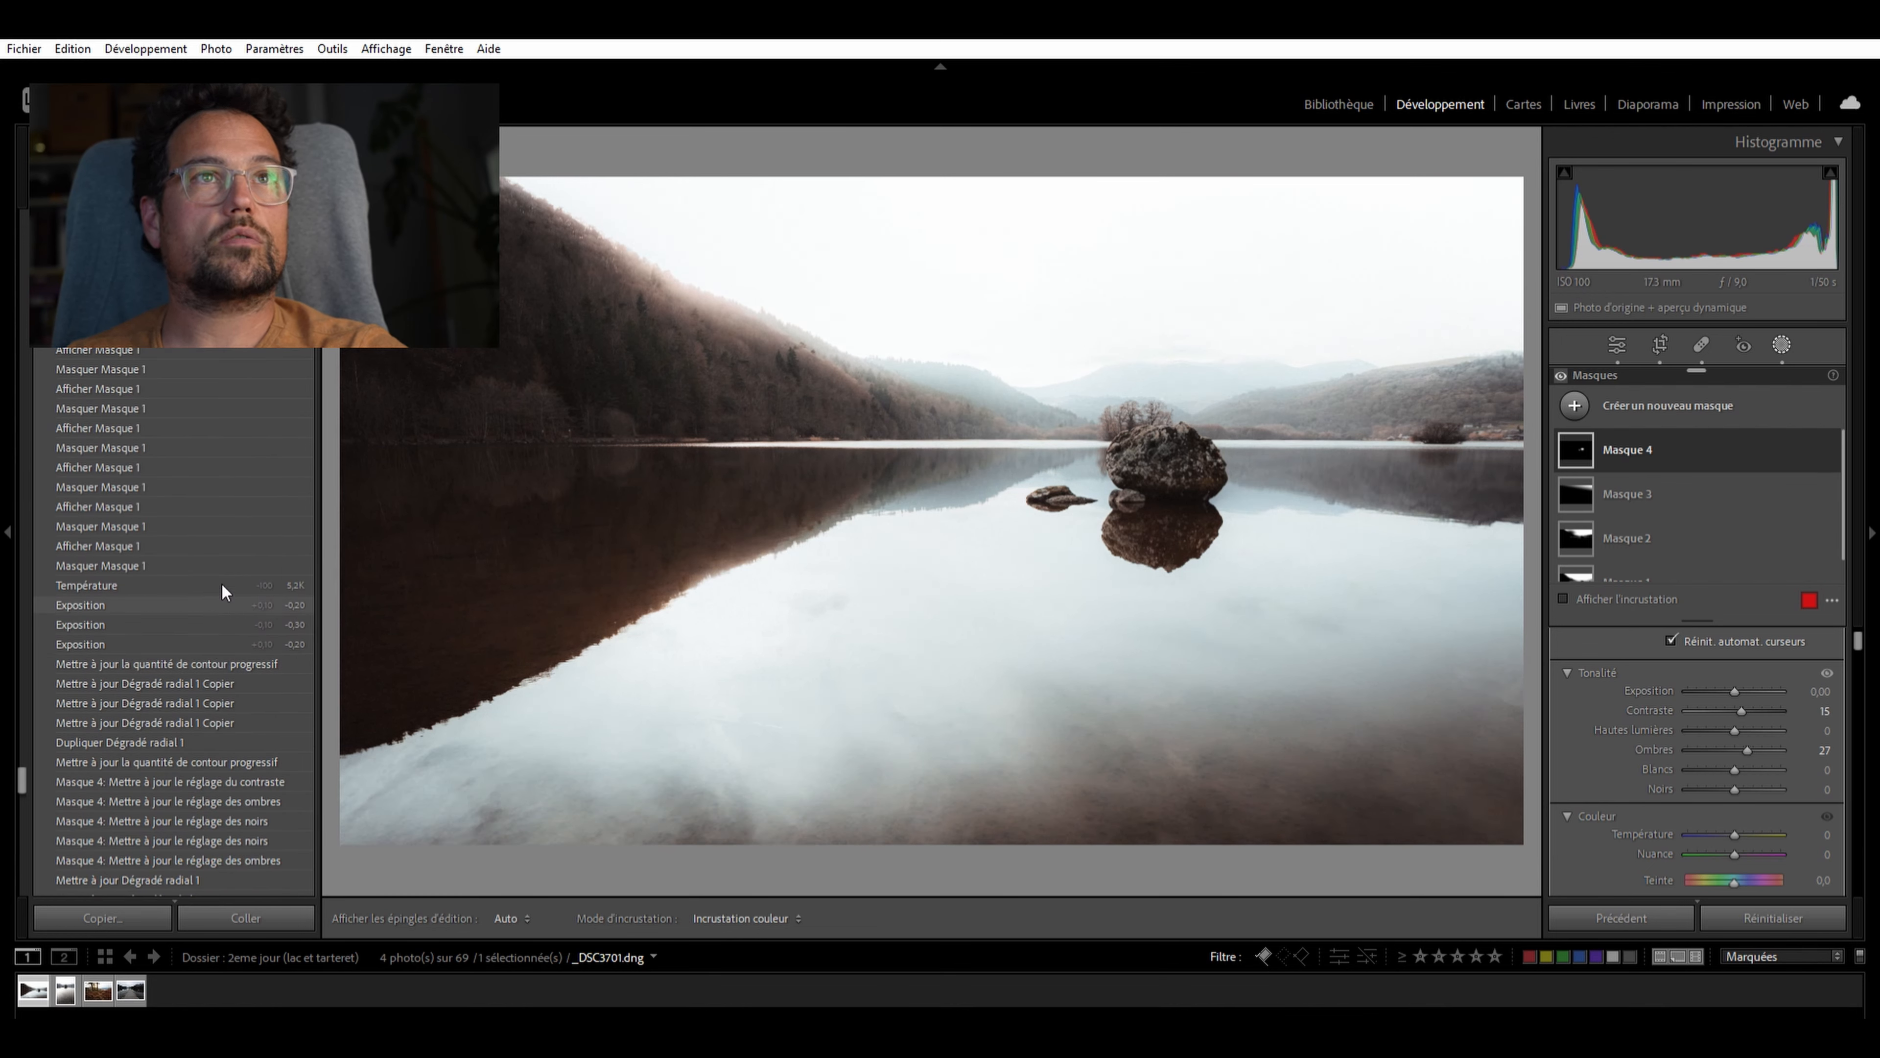
click(249, 584)
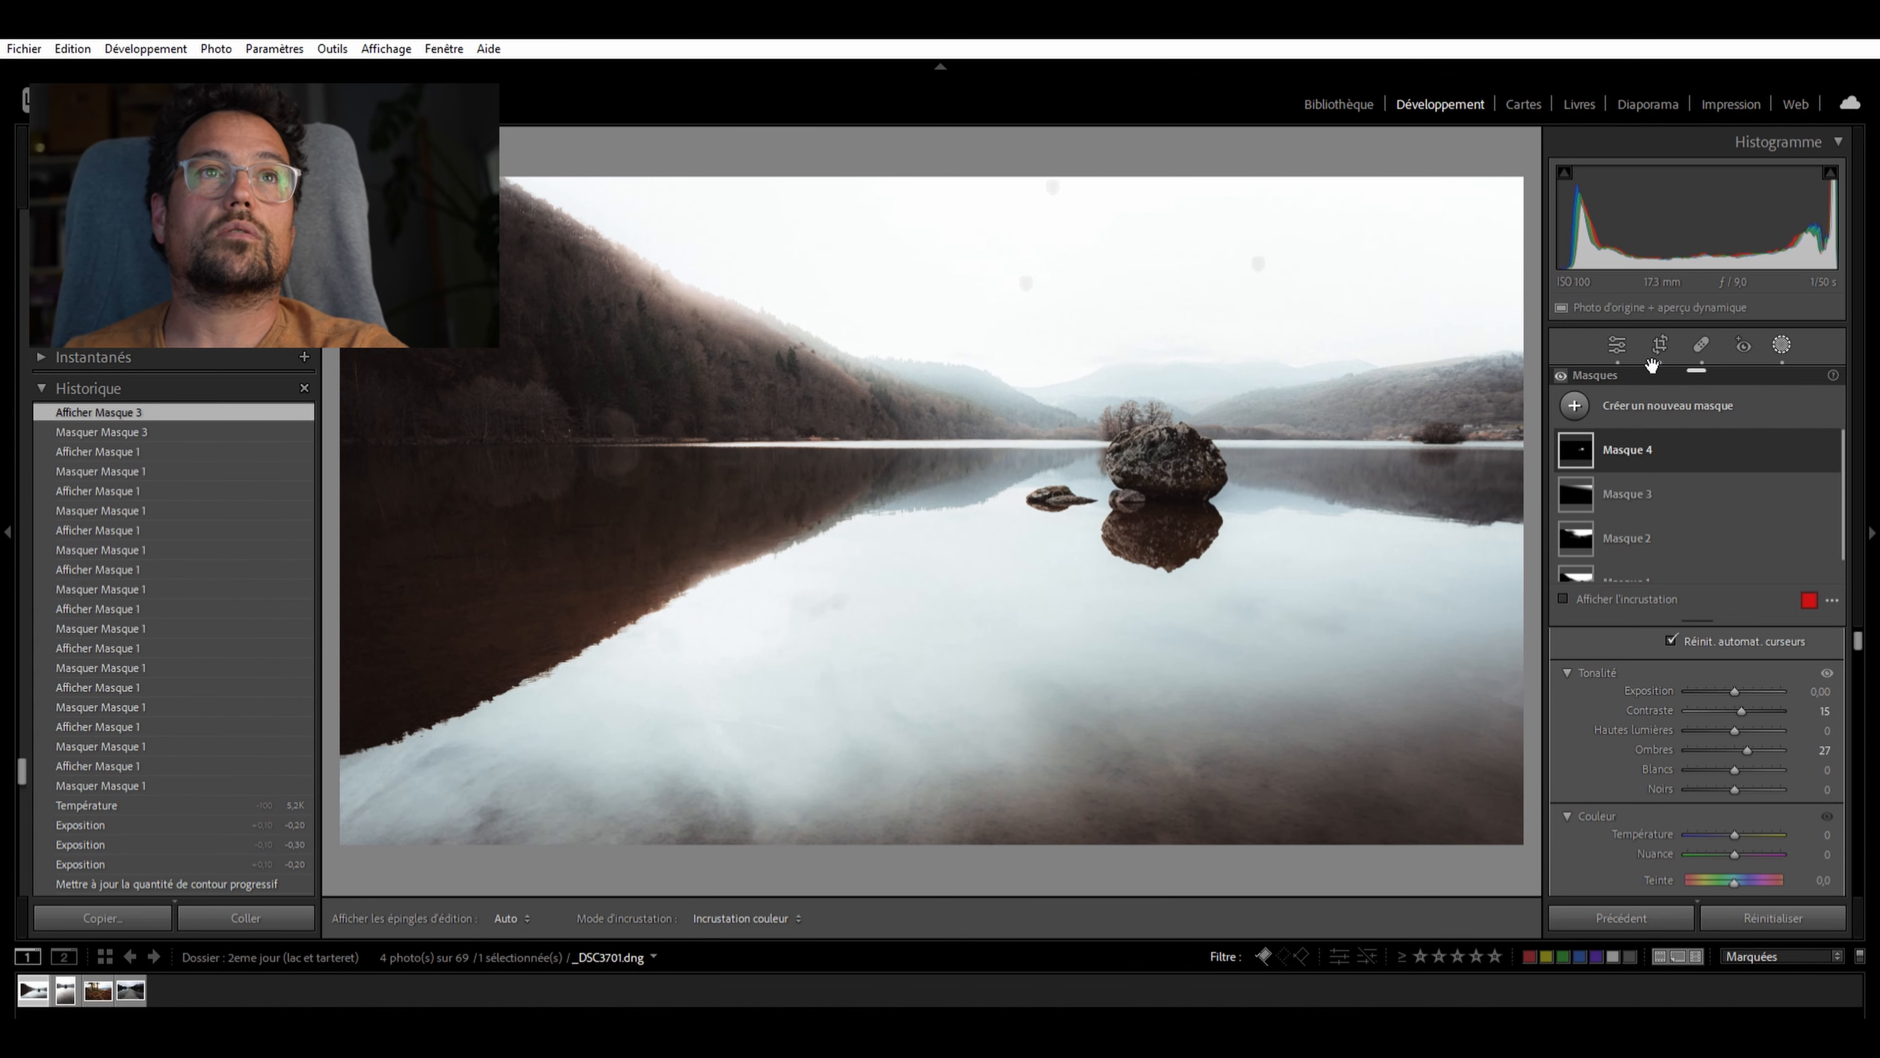
click(1617, 342)
drag(1037, 346, 1041, 467)
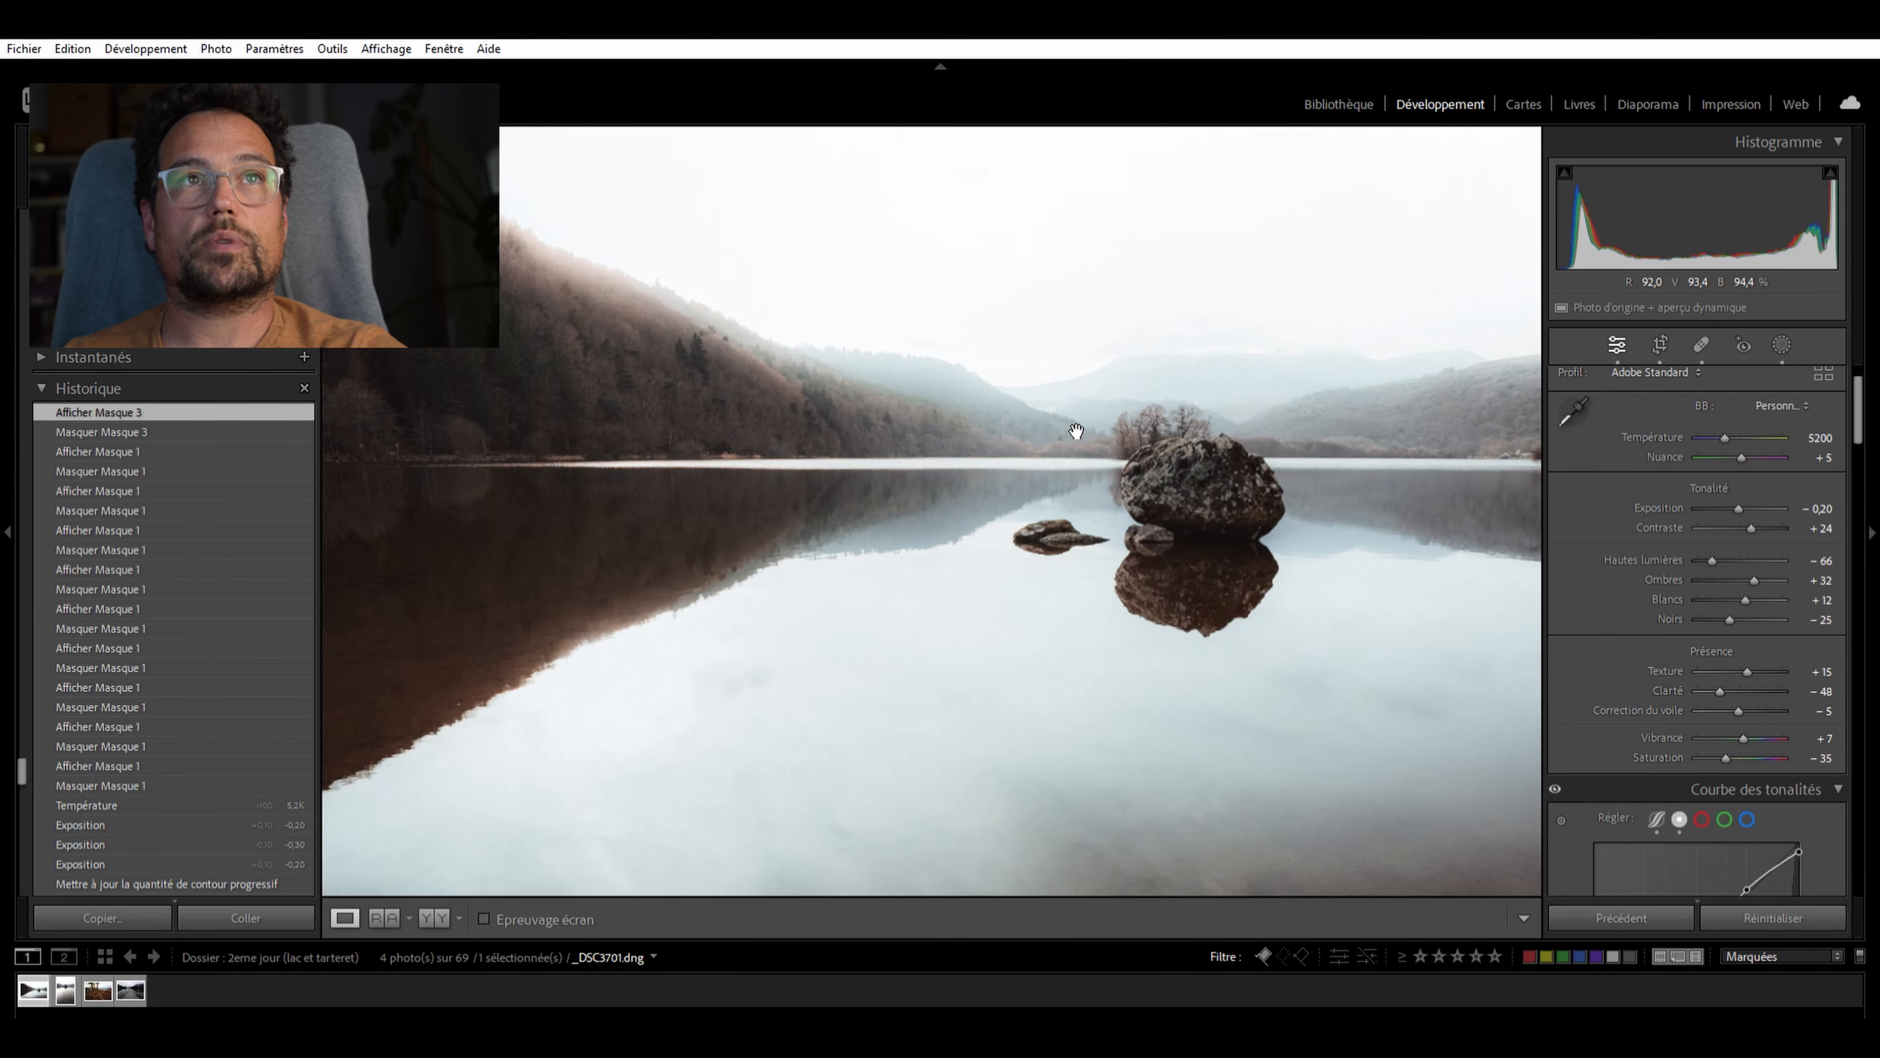
drag(1064, 426, 1051, 426)
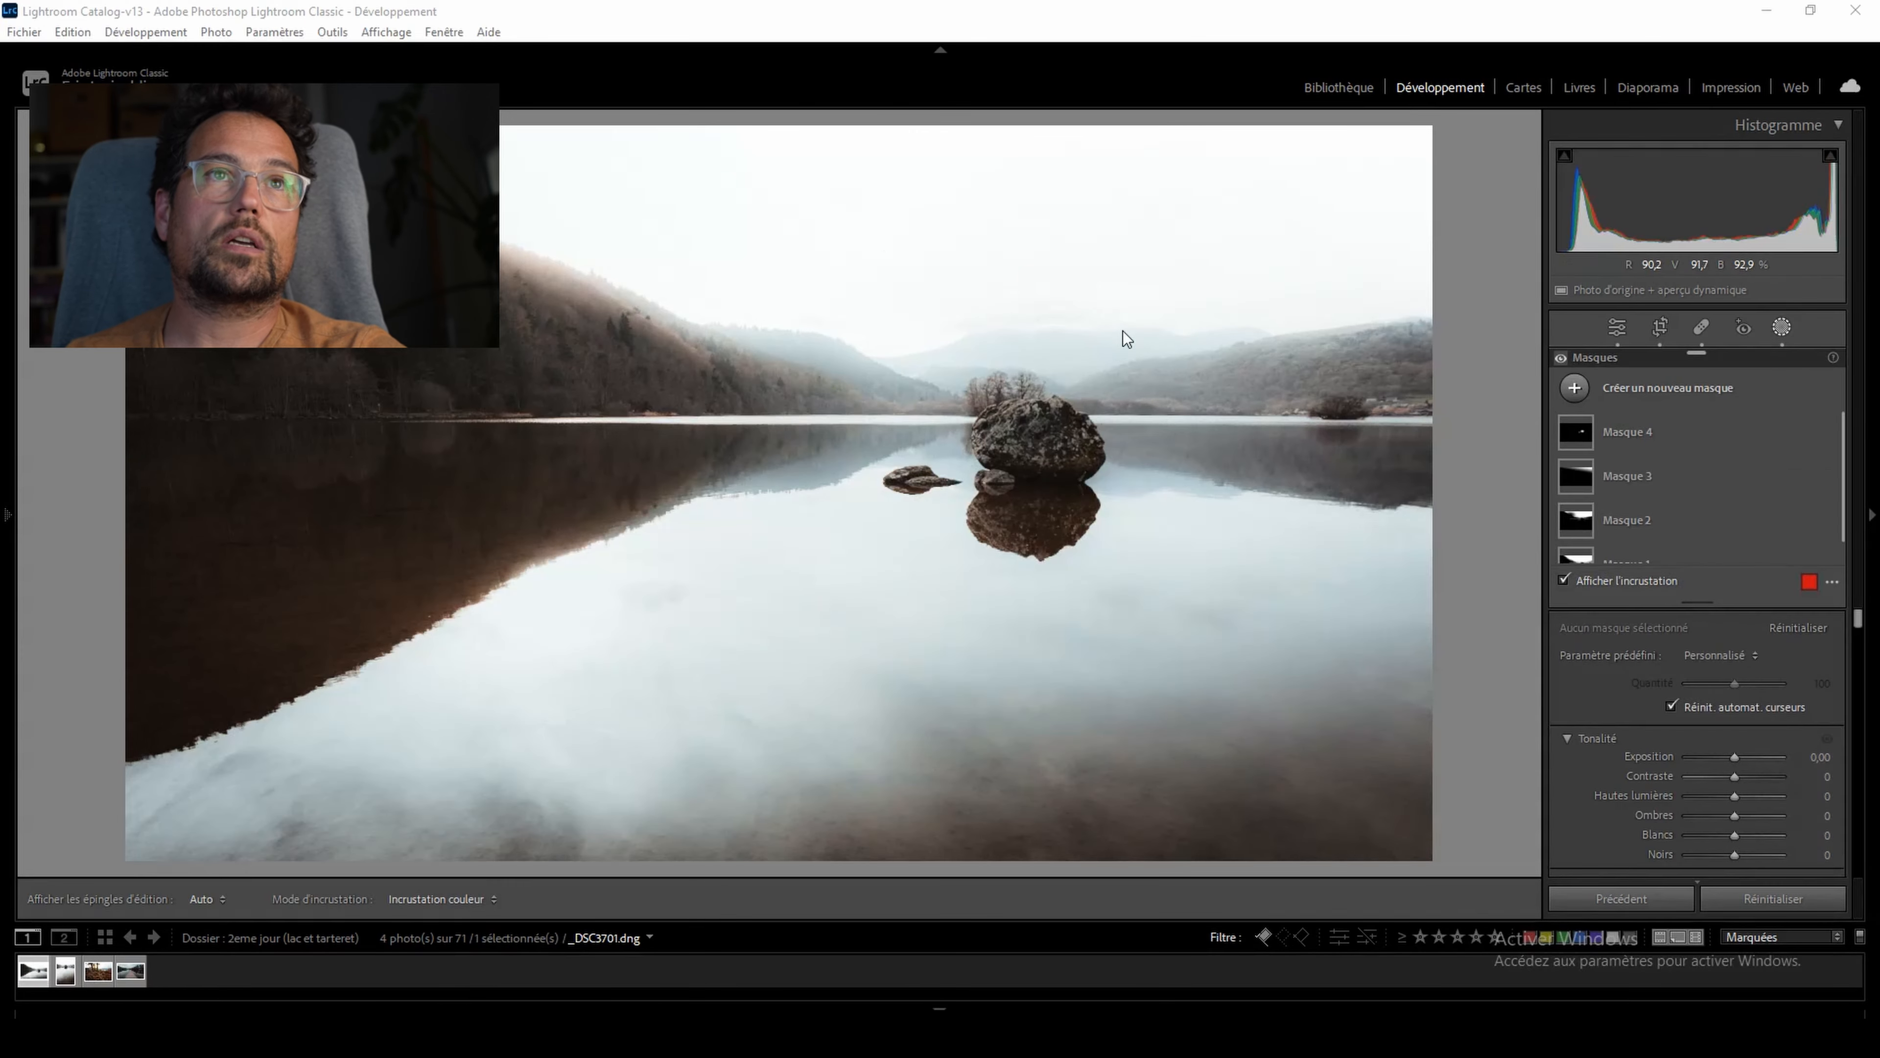
Copy the photo's develop settings, including Correcteur and Masquage with Masque 1 to 4, and leave out Recadrage
right_click(1122, 347)
mouse_move(1180, 363)
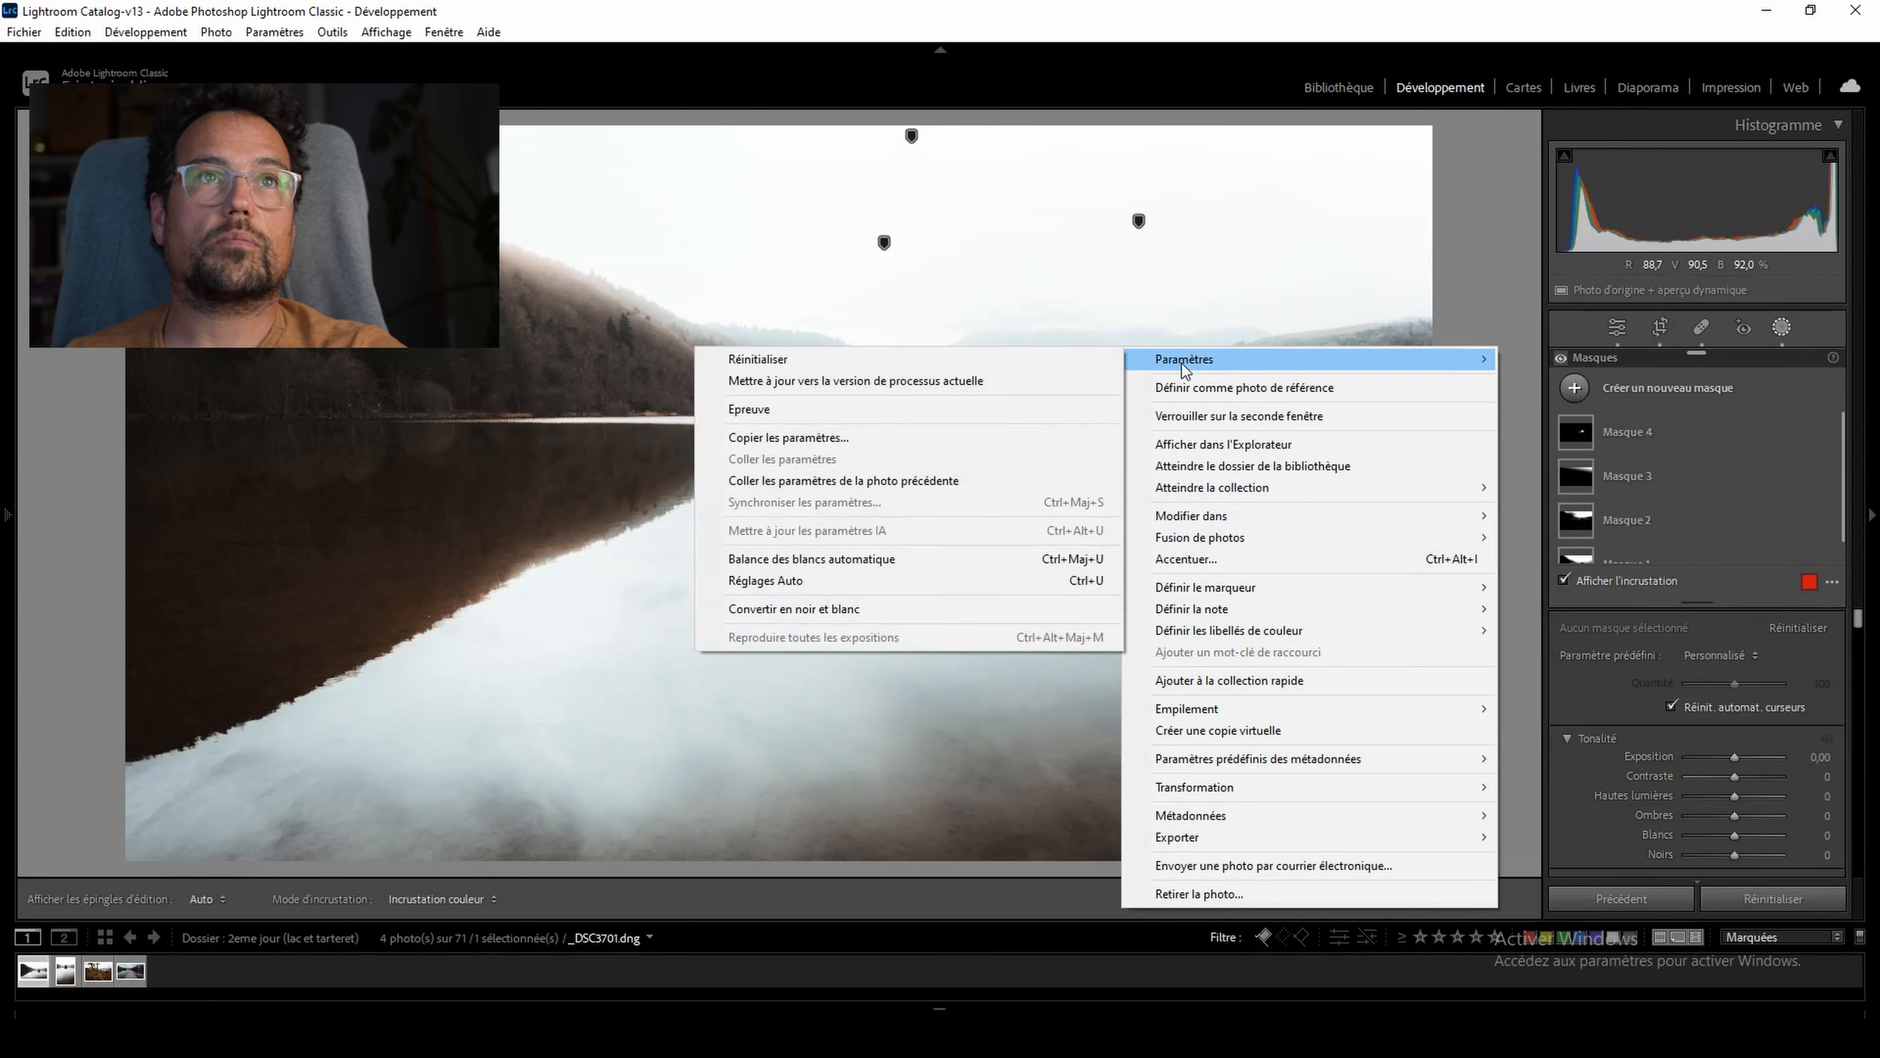
click(800, 438)
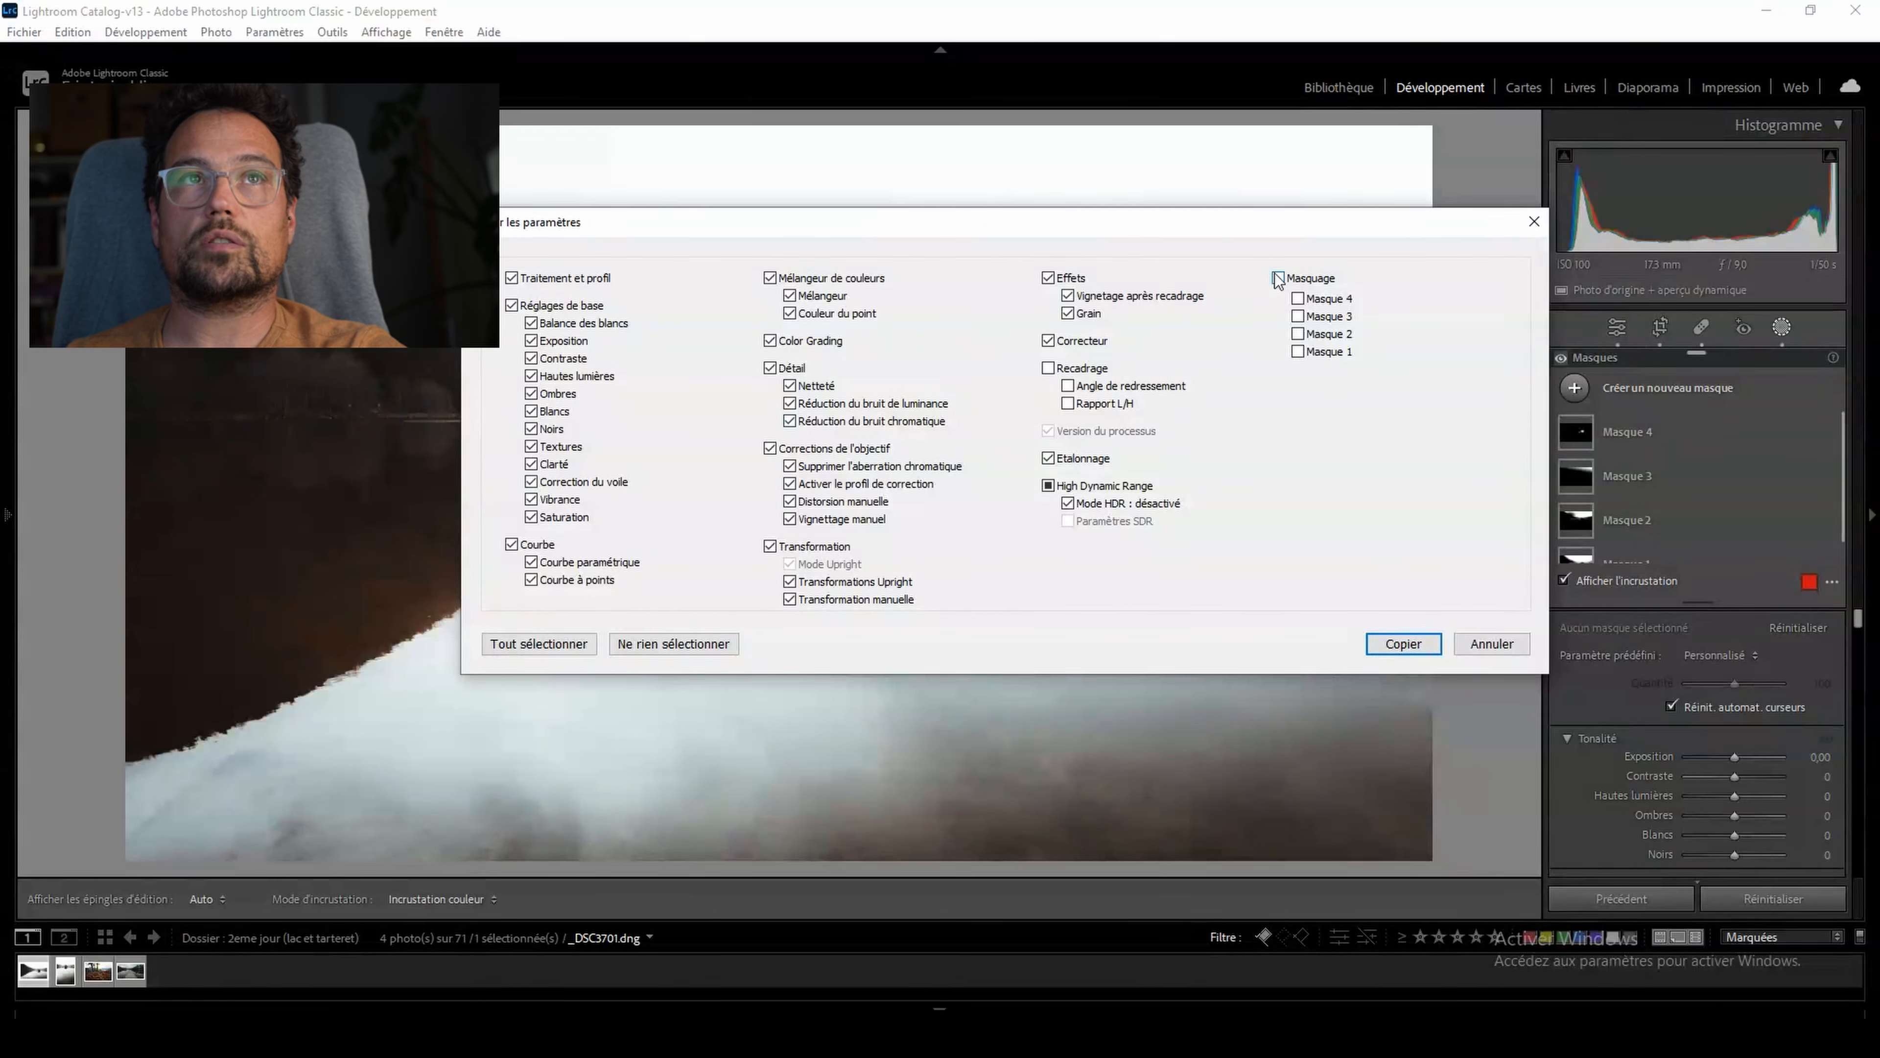
click(1403, 643)
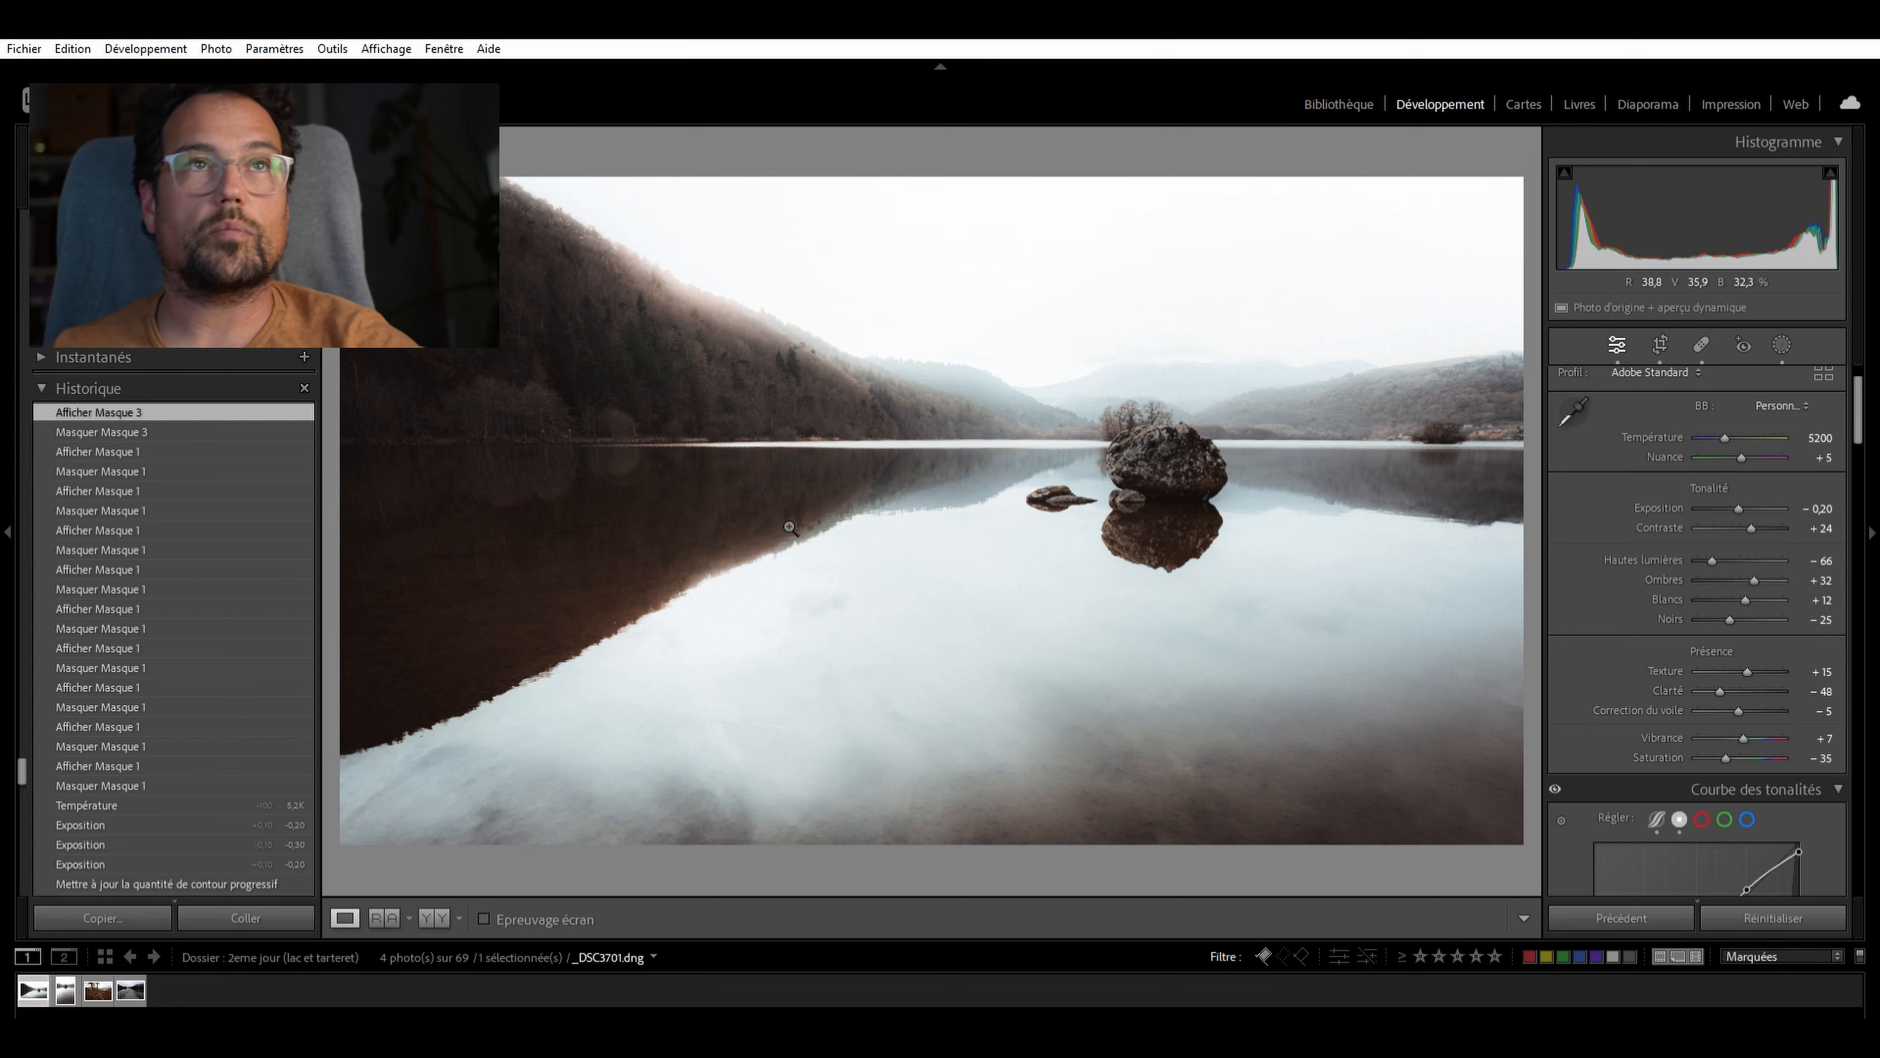
Open the vertical lake photo _DSC3704.dng and inspect the warning sign on the rock up close
click(64, 986)
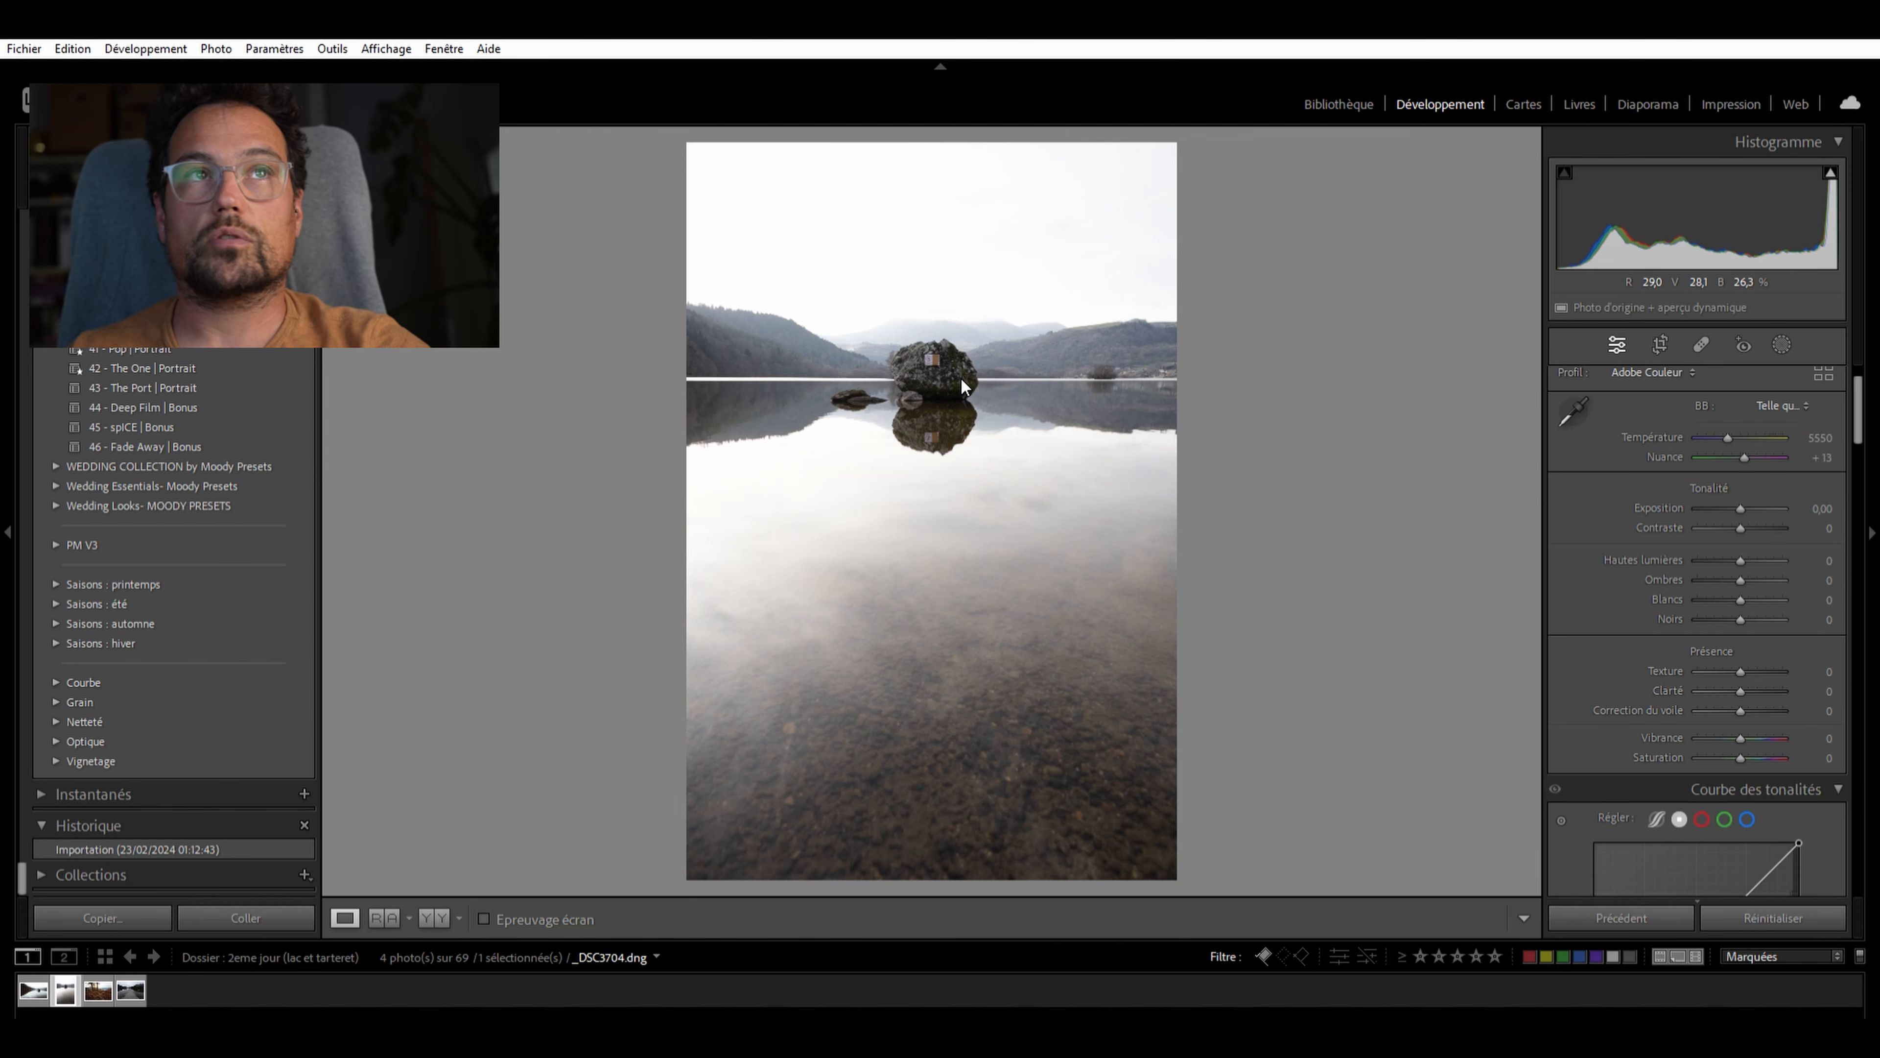
click(985, 344)
click(962, 408)
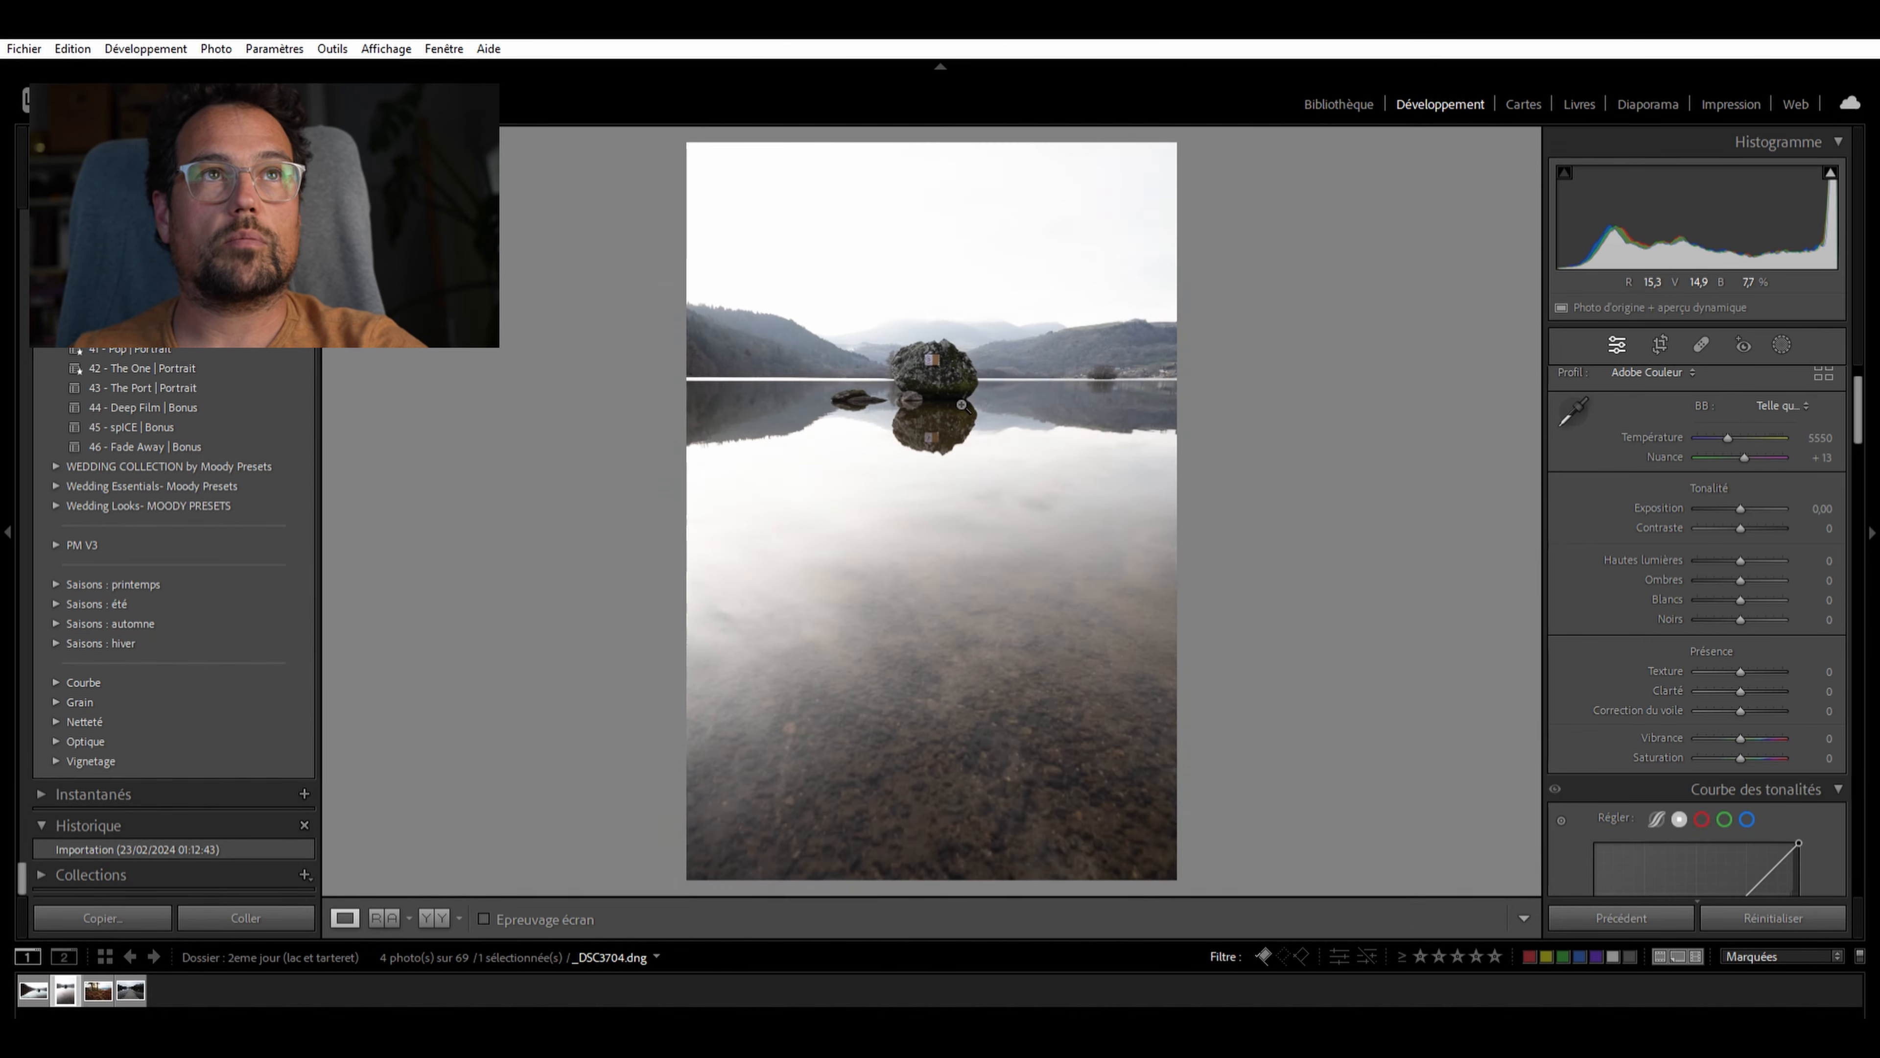
click(904, 354)
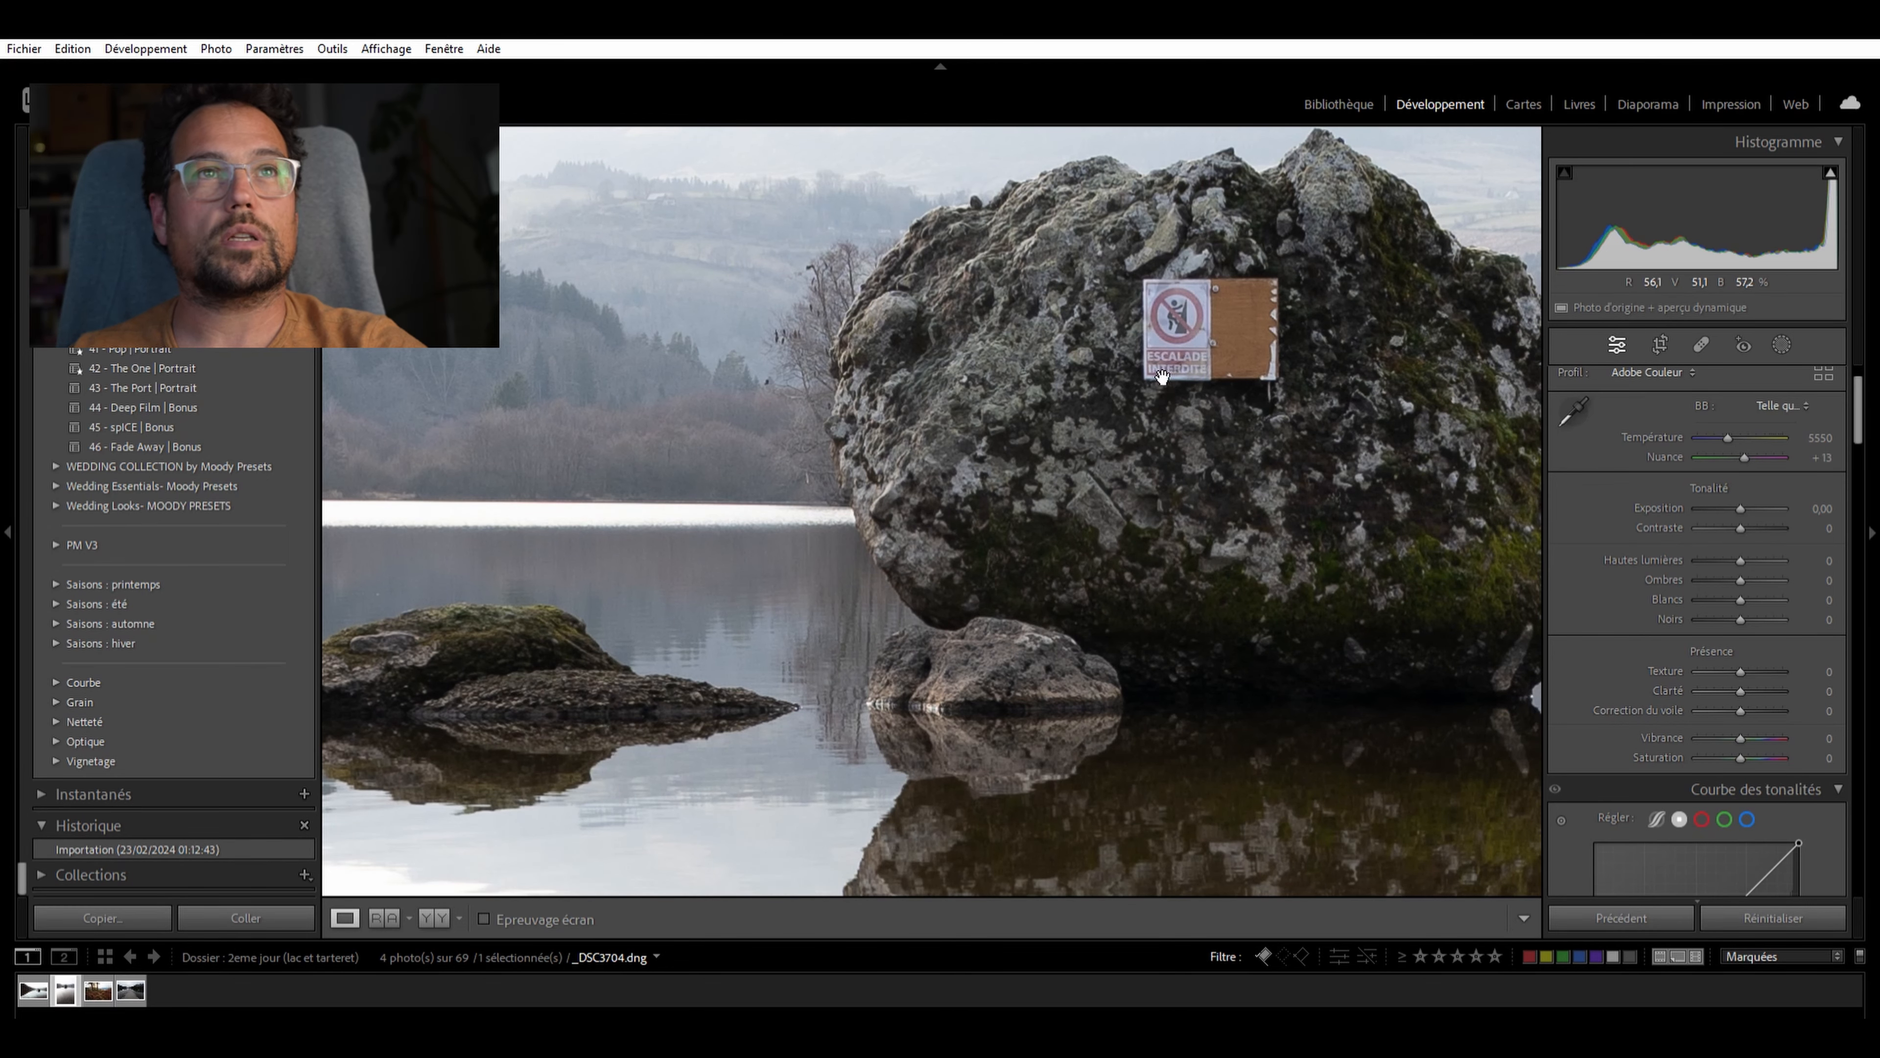
click(1301, 504)
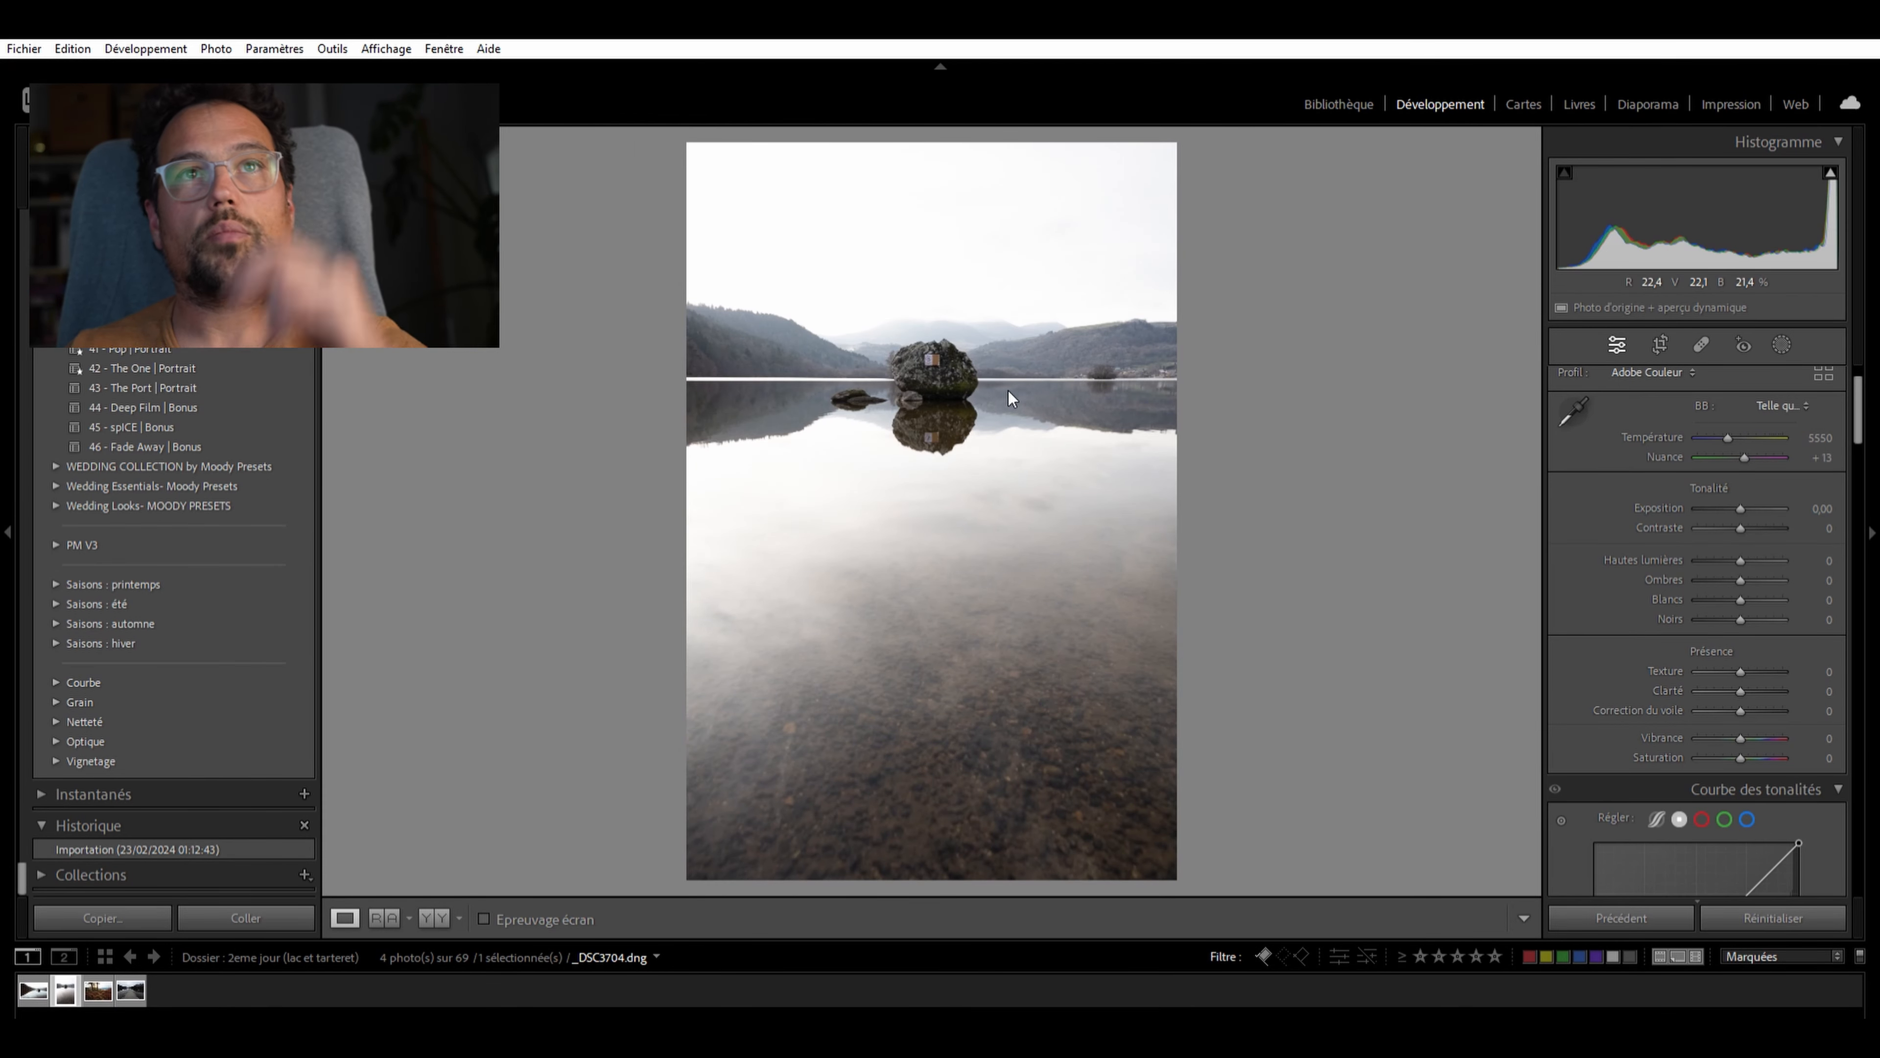
Paste the copied develop settings onto the vertical photo and compare it with the landscape photo
key(ctrl+shift+v)
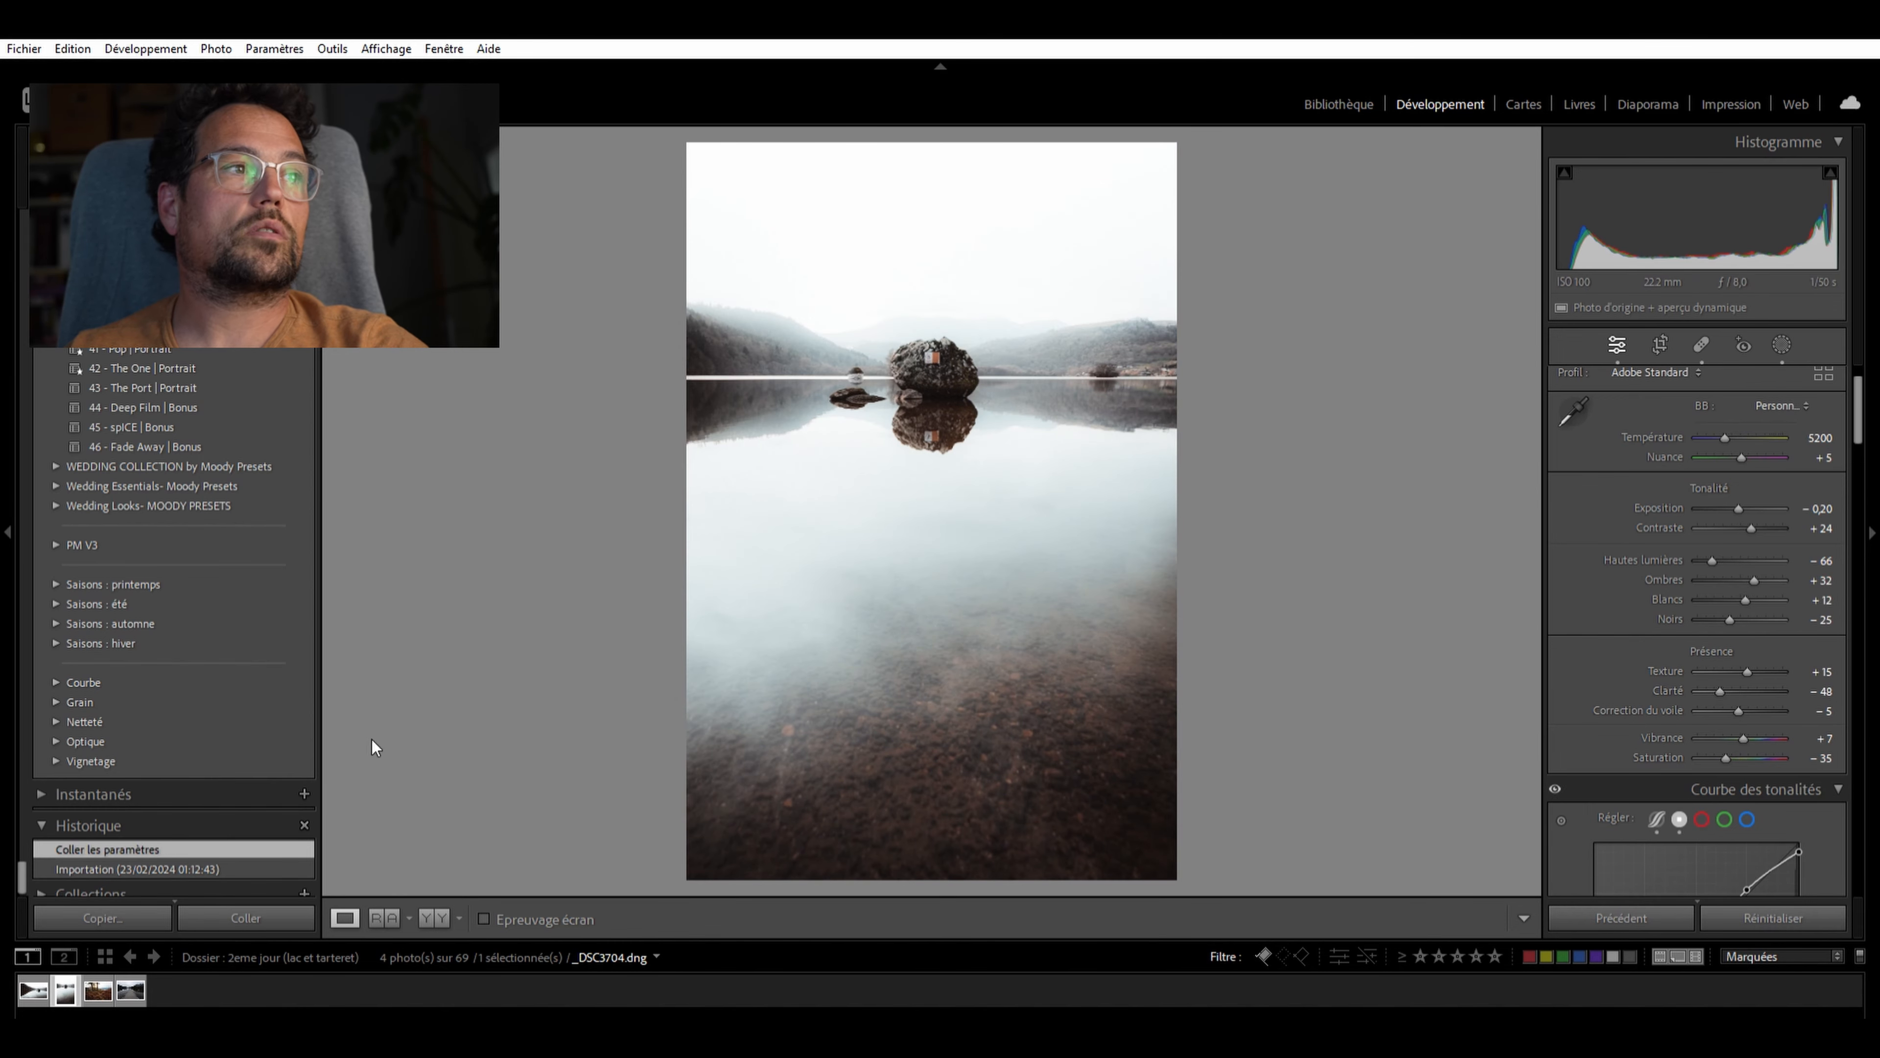
click(28, 985)
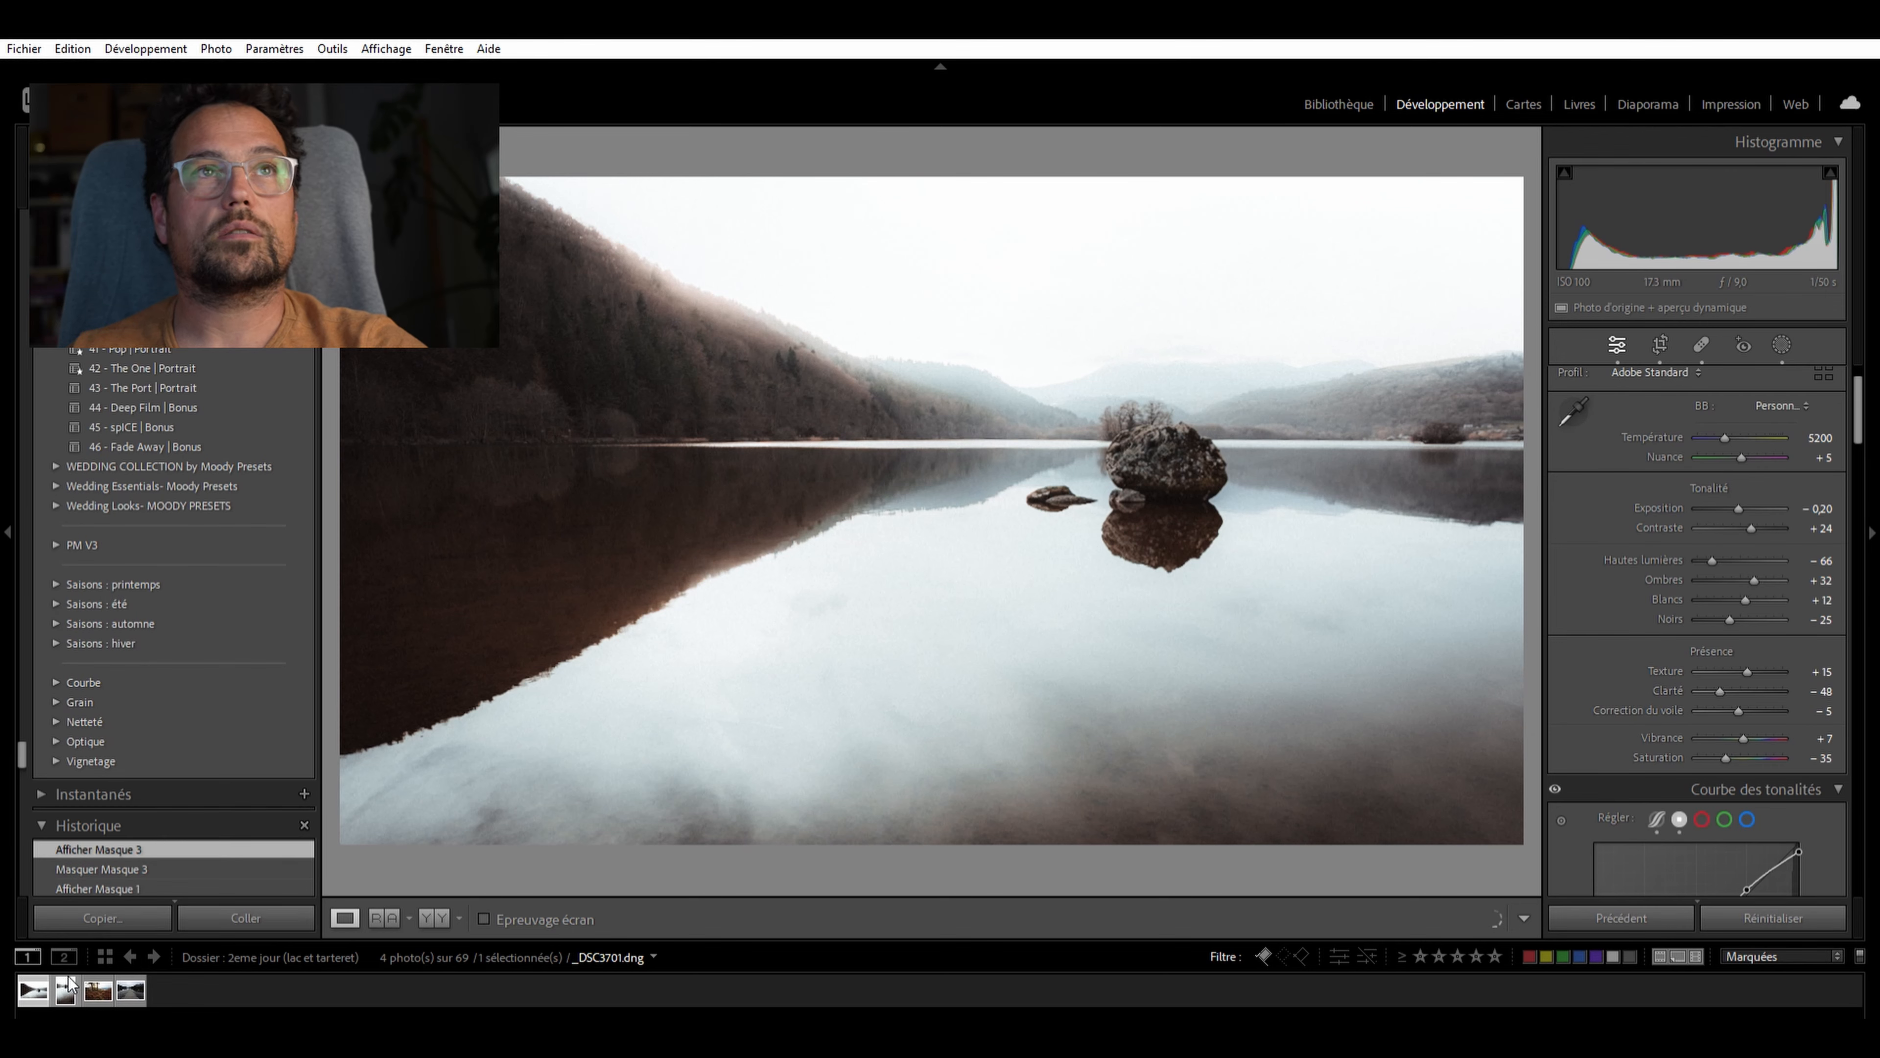
click(66, 987)
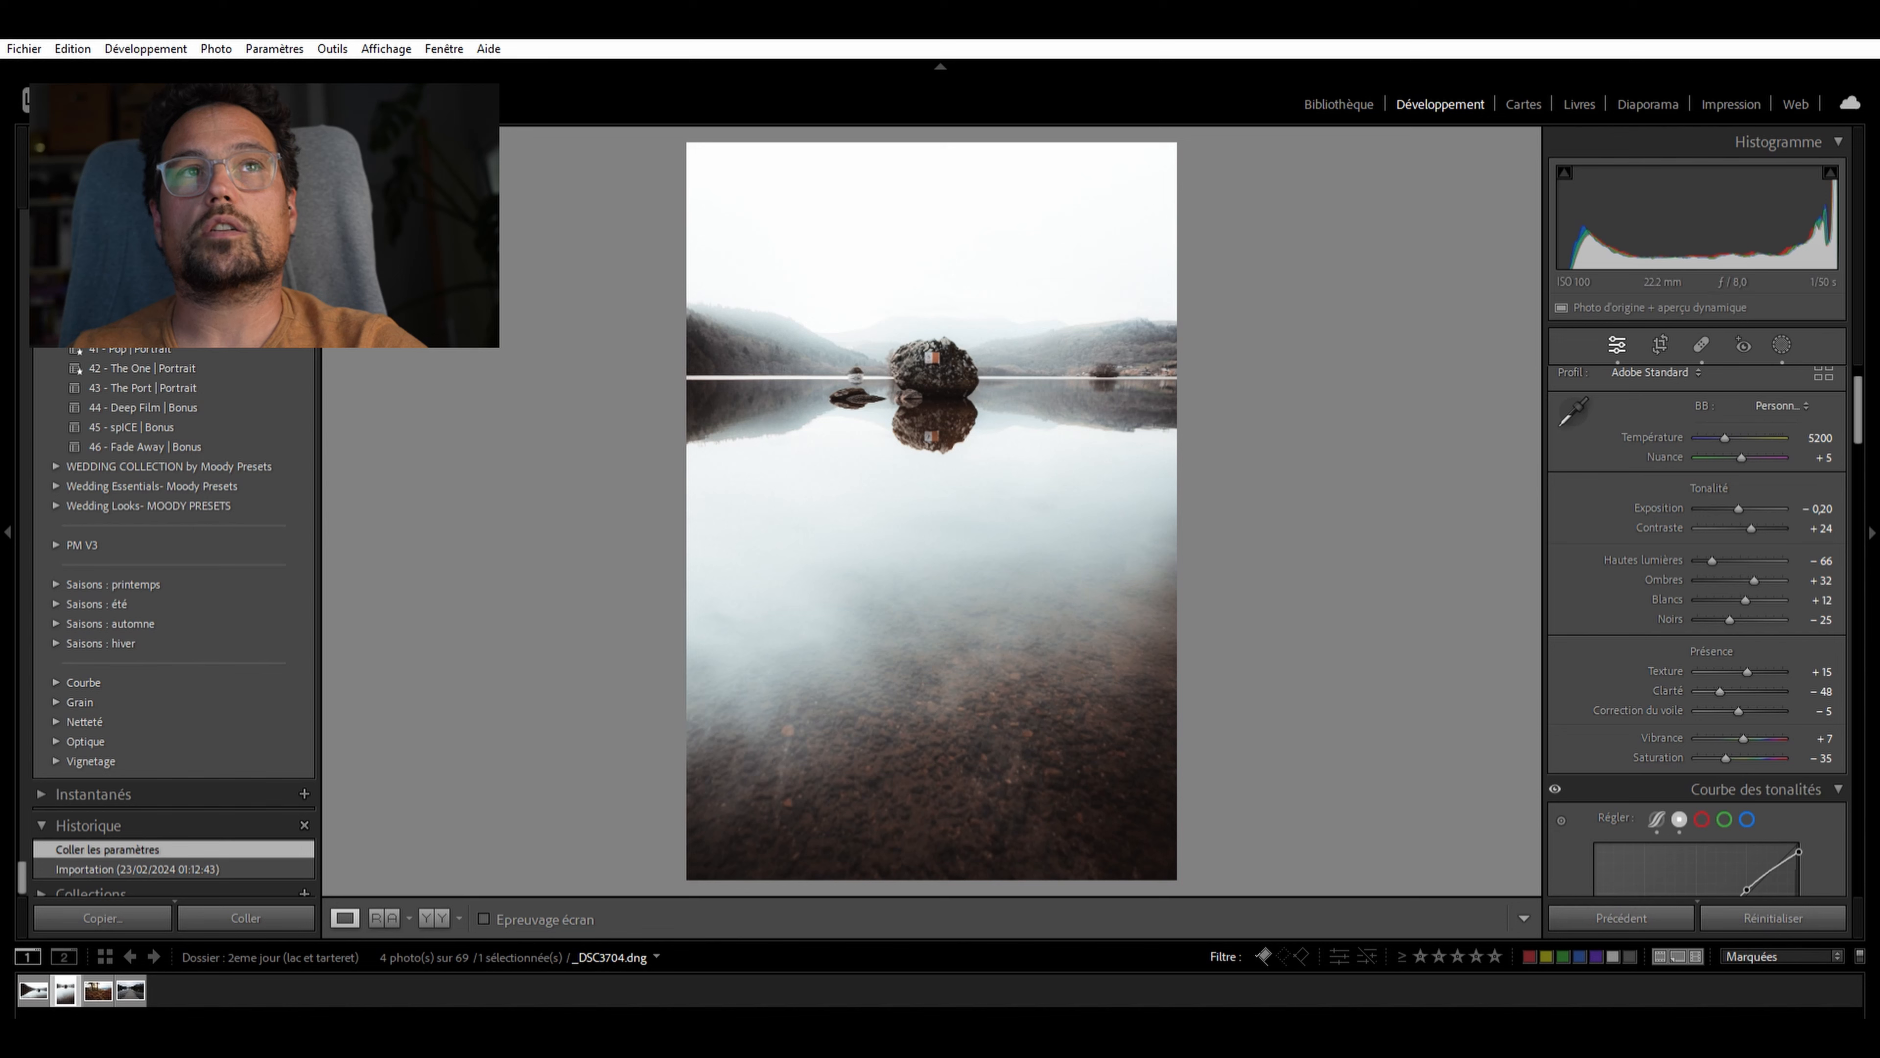
Move Masque 4 up onto the rocks and fit Dégradé radial 1 Copier over the small flat rock
click(1782, 326)
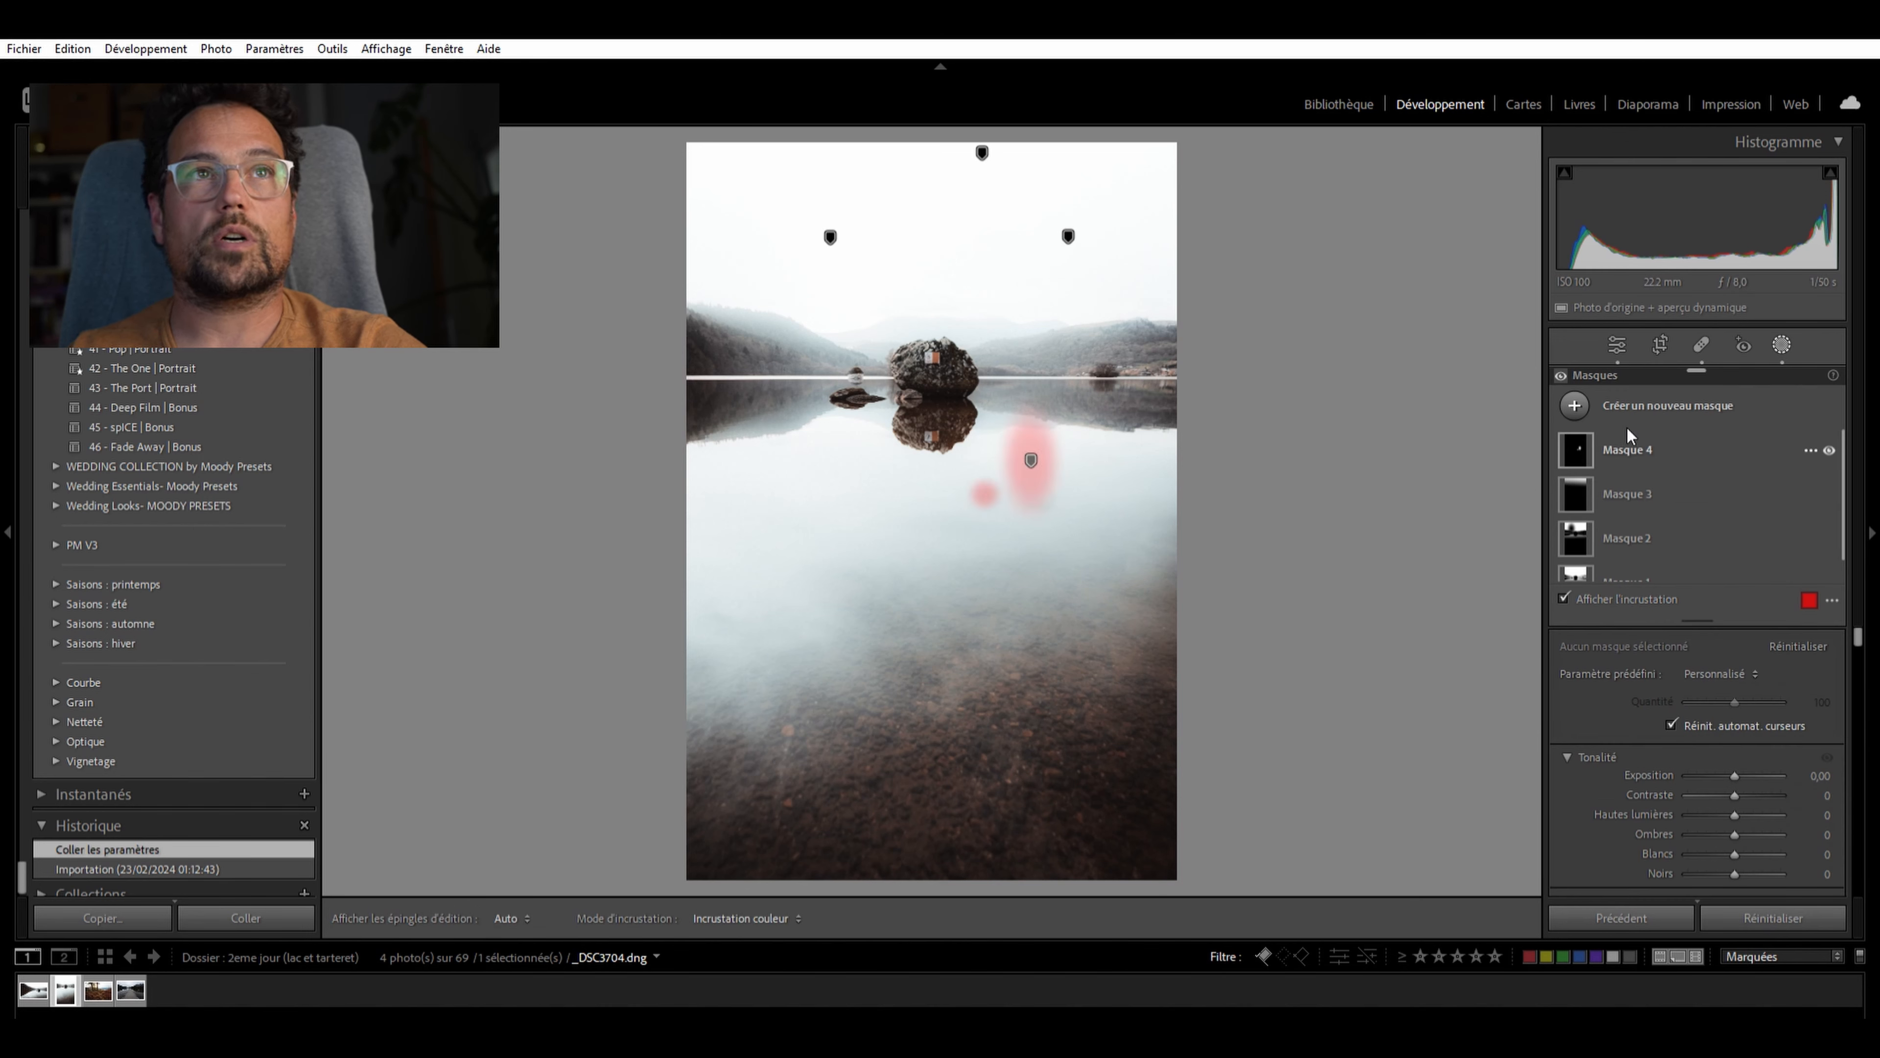
click(1626, 429)
drag(943, 363, 982, 413)
click(1650, 466)
click(1582, 488)
click(1645, 471)
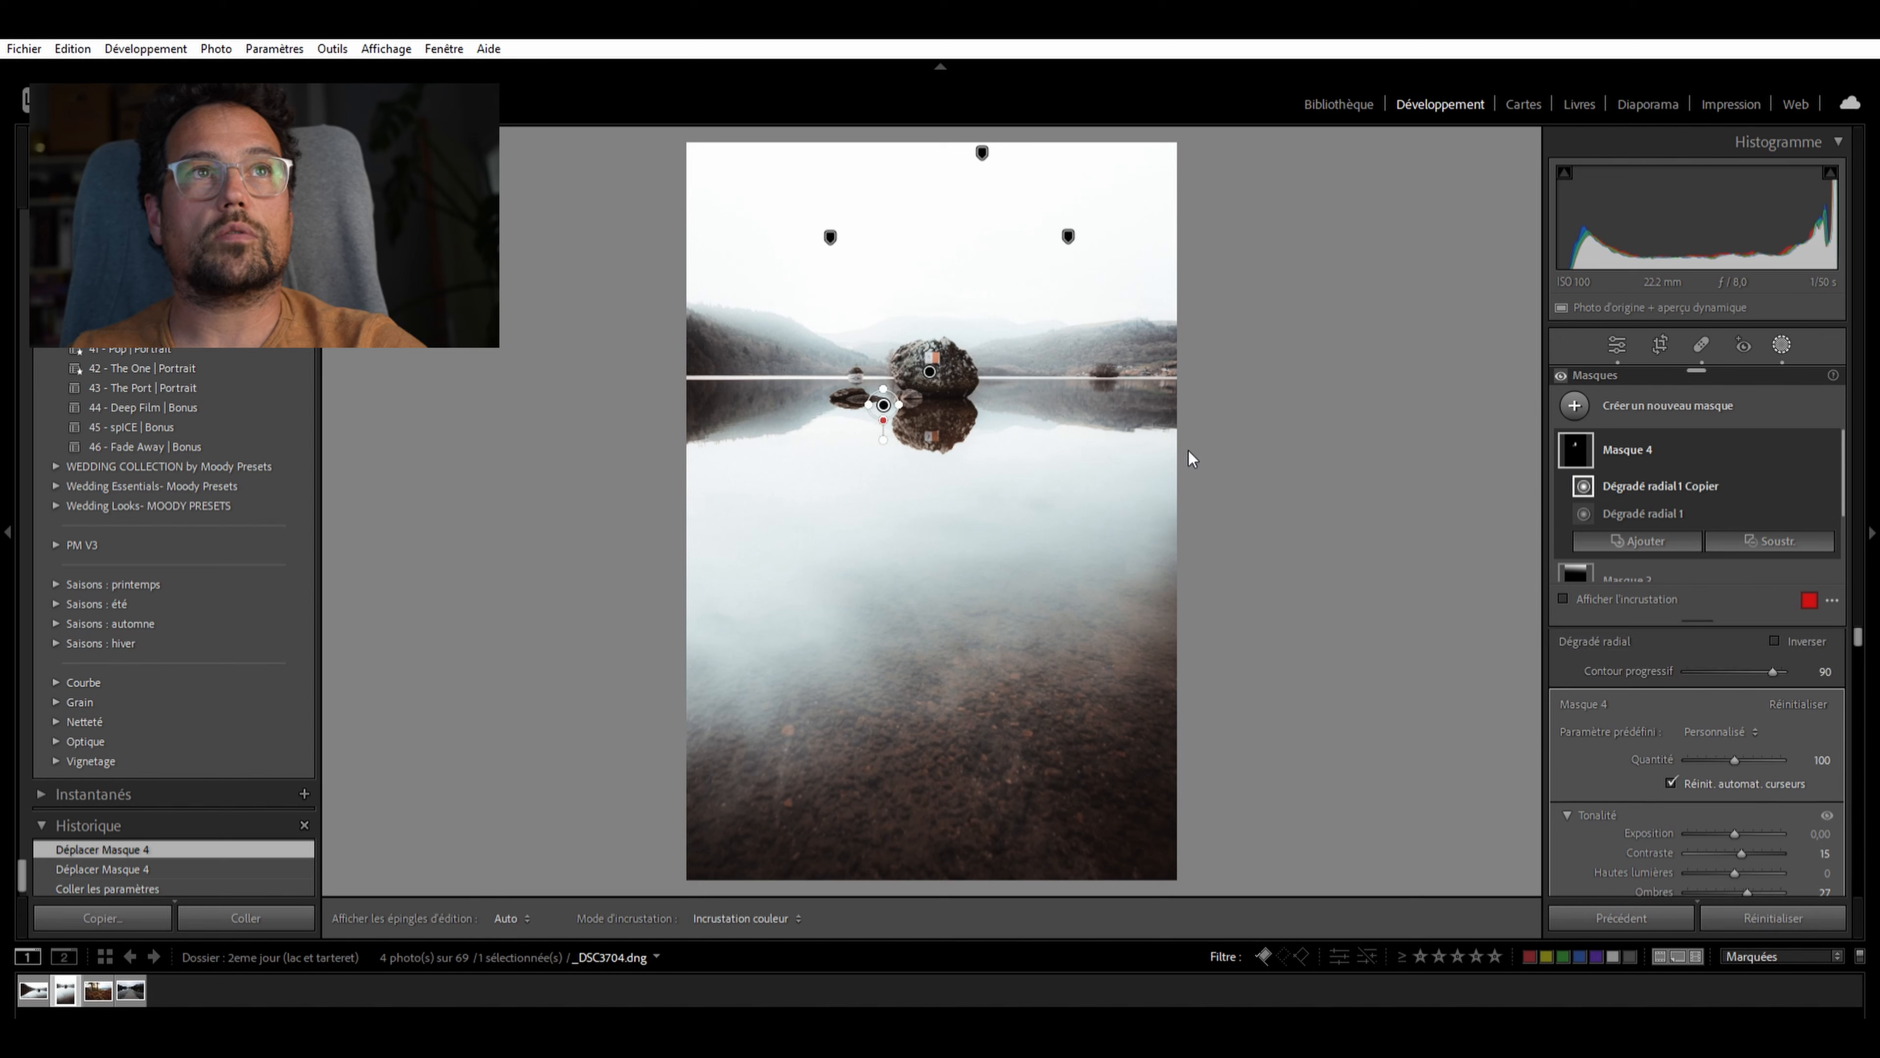
drag(875, 400, 859, 398)
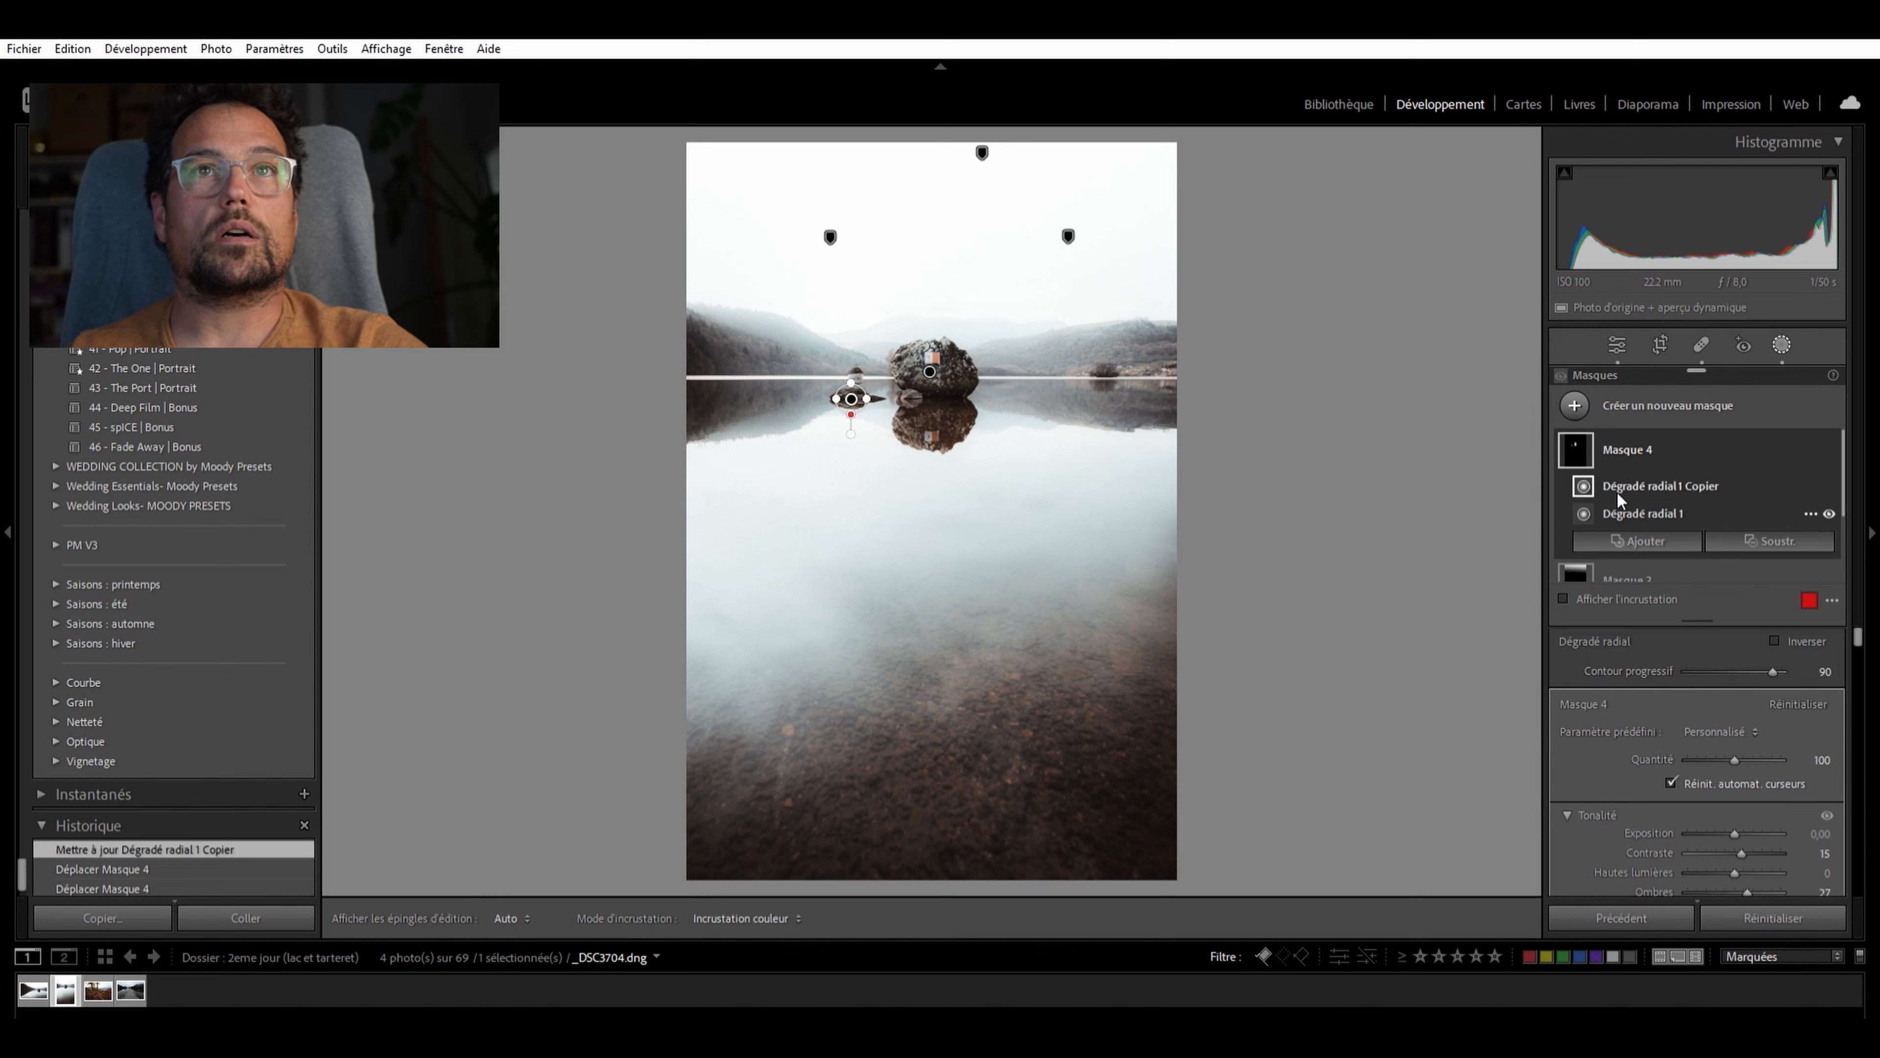
Fit Dégradé radial 1 to the large rock and compare the photo with Masque 4 hidden and shown
click(1628, 500)
mouse_move(956, 371)
mouse_down()
mouse_move(973, 370)
mouse_move(930, 339)
mouse_move(941, 369)
mouse_up()
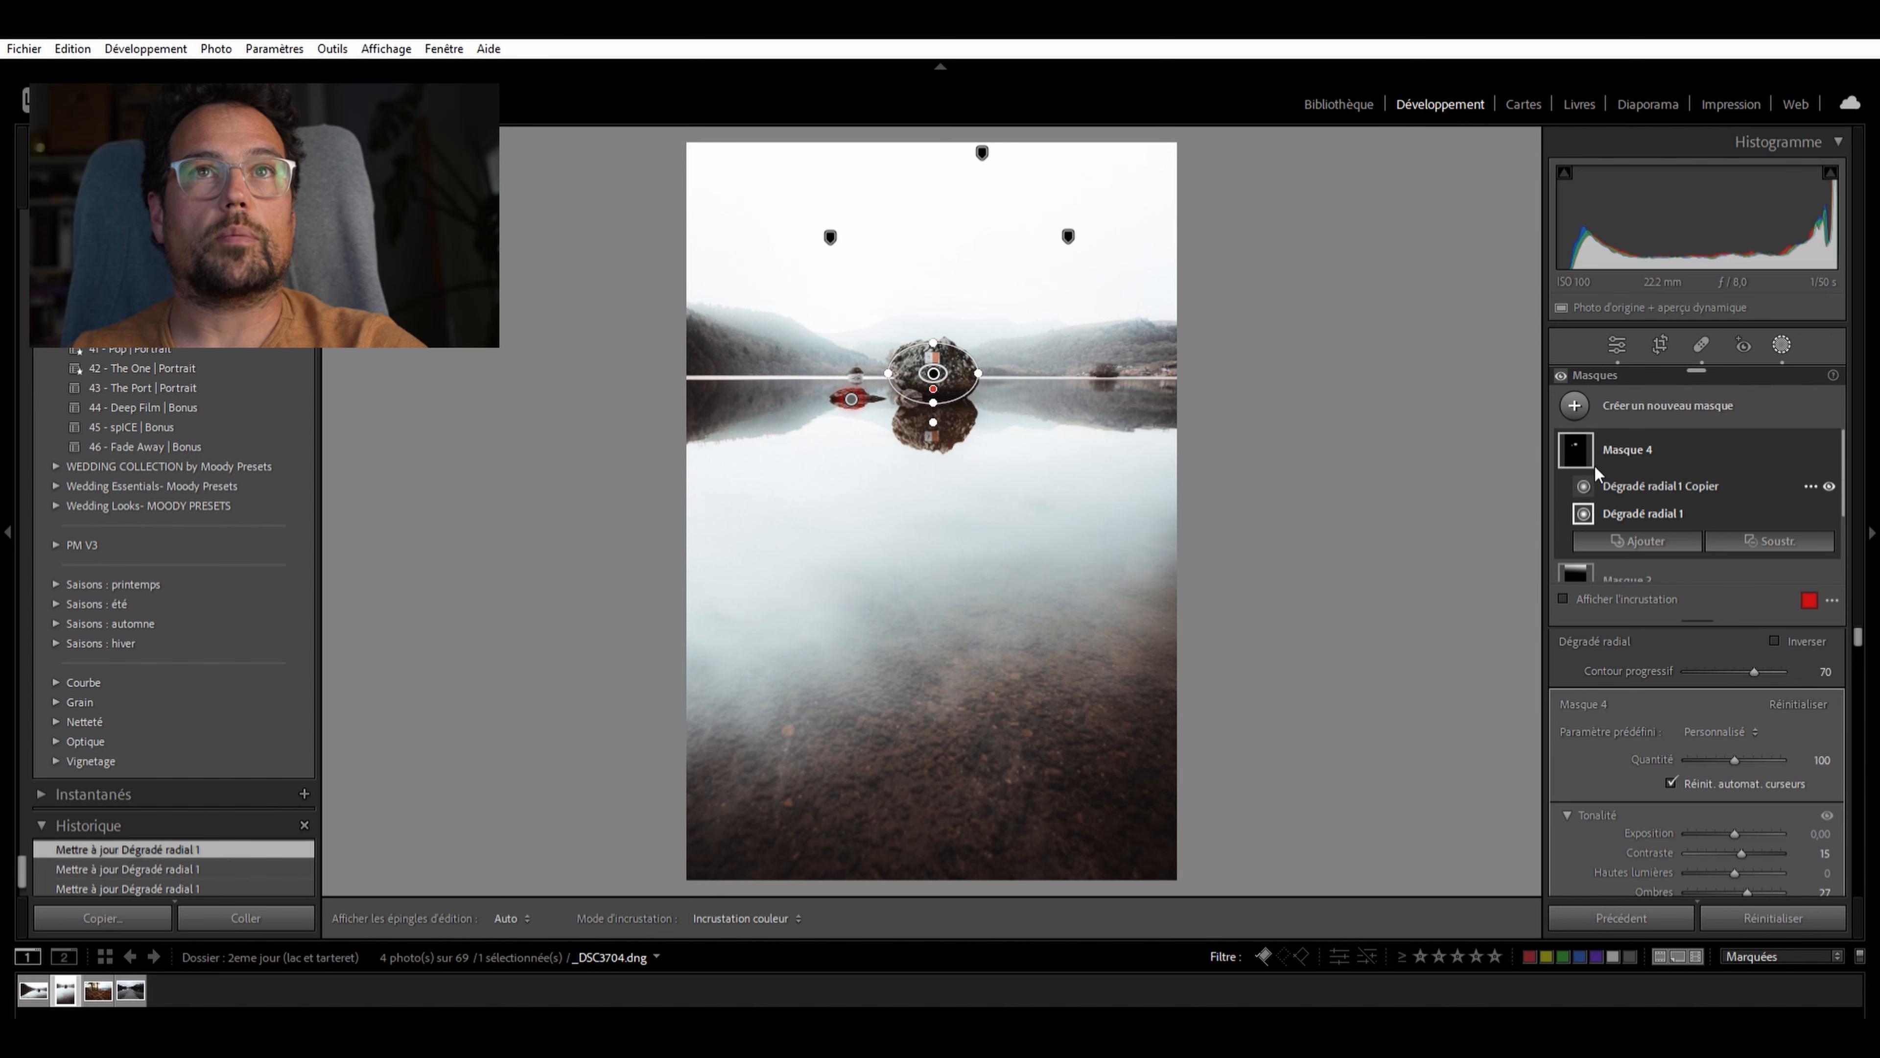
click(1832, 432)
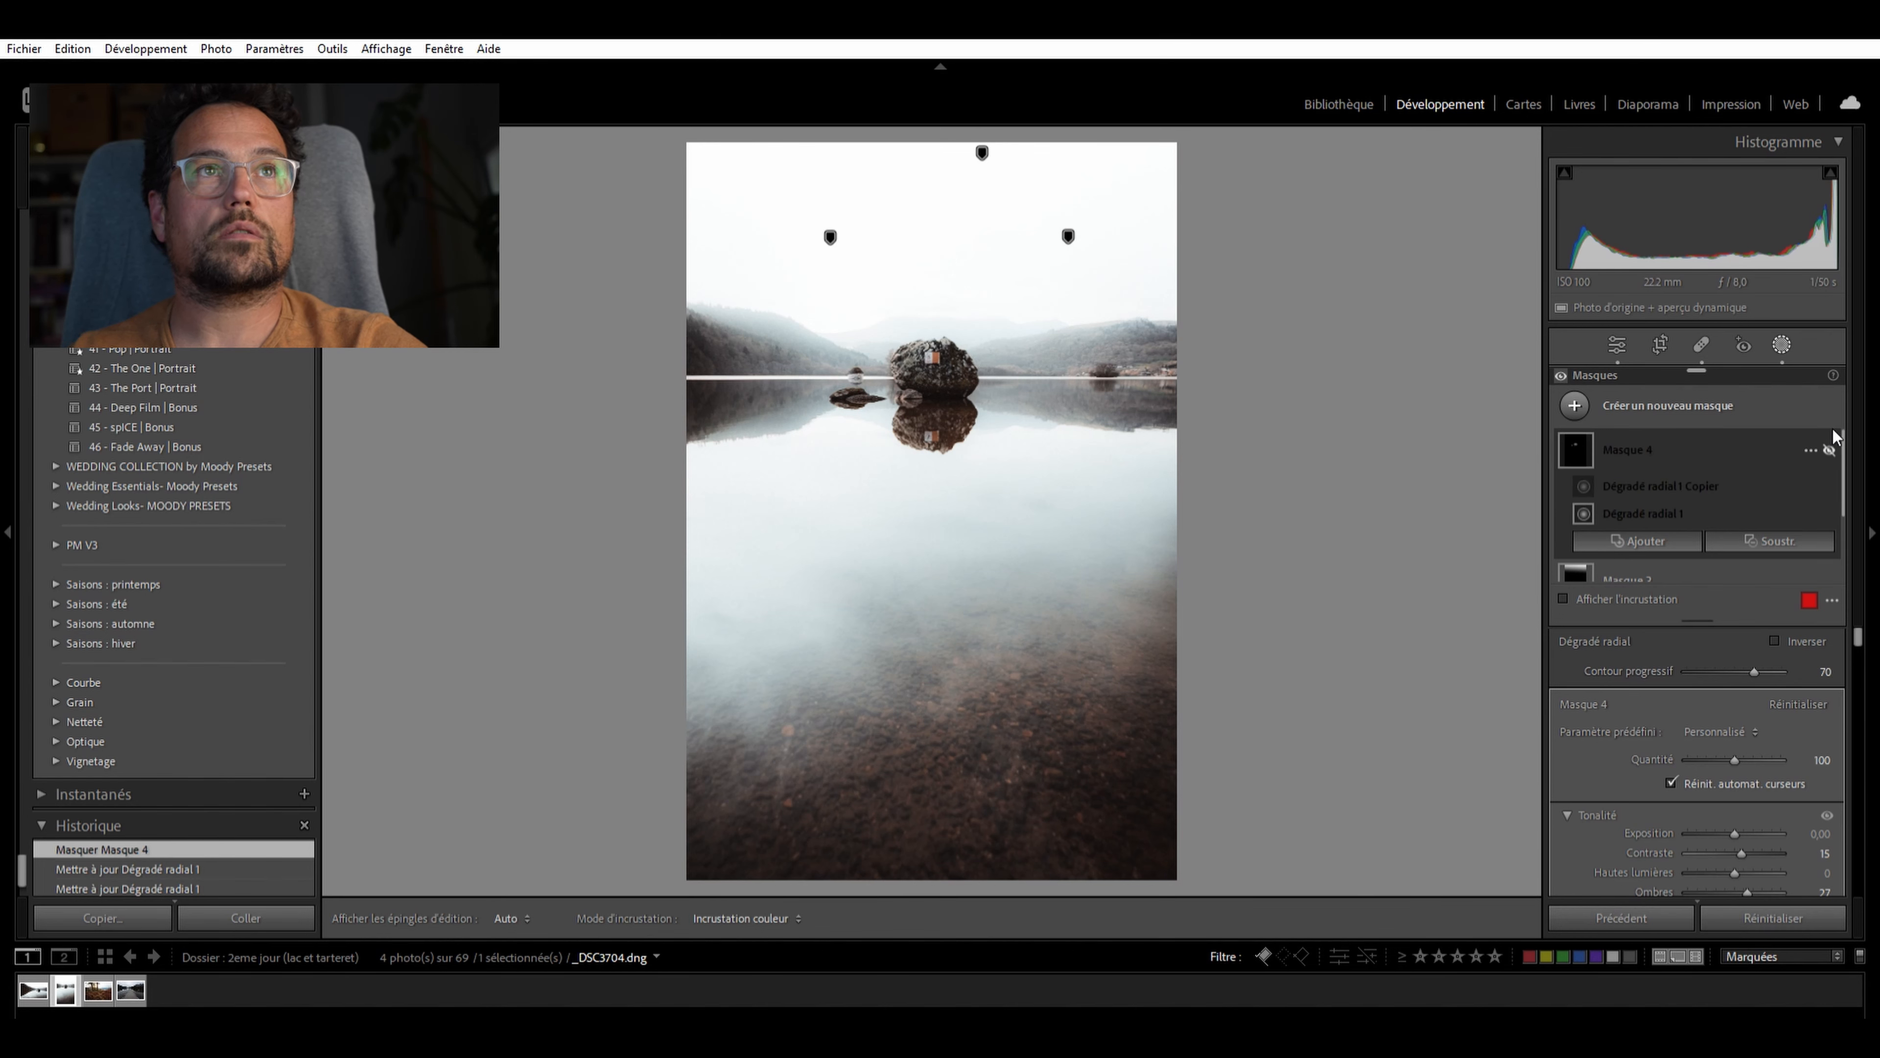
click(1833, 433)
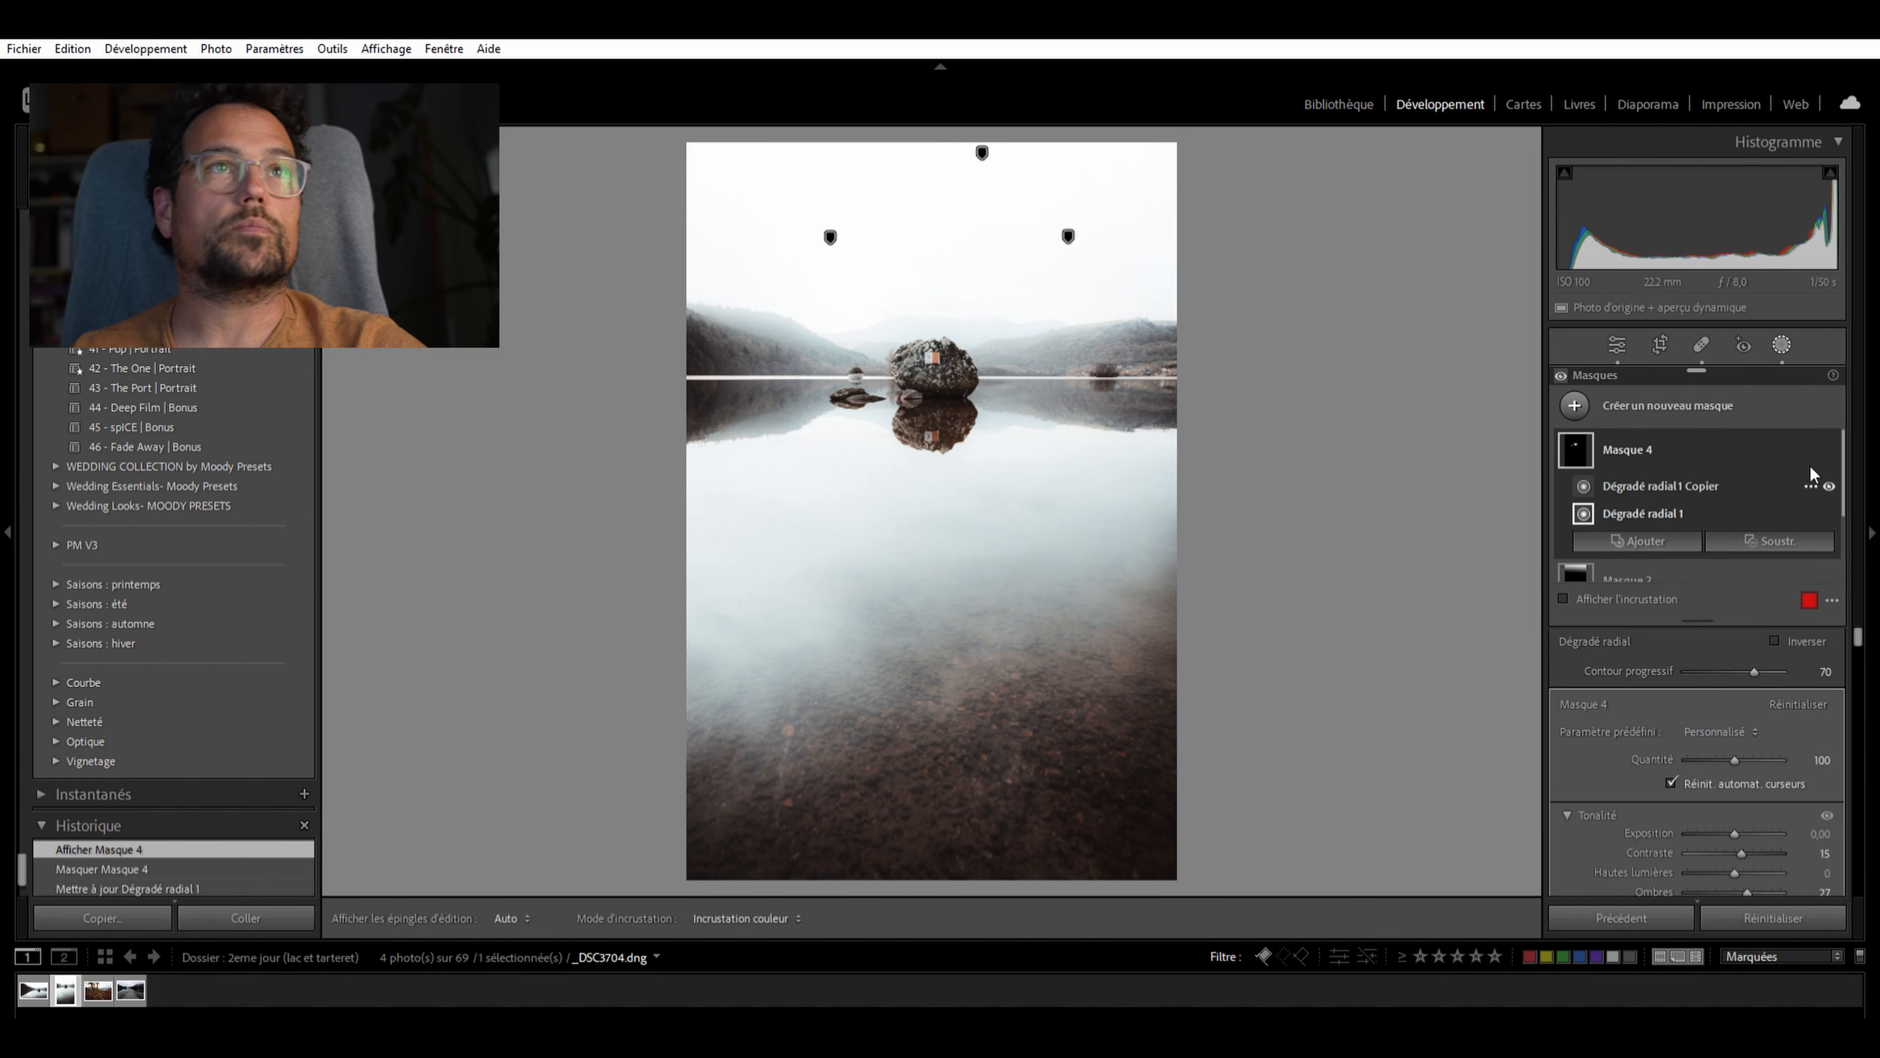
Try moving a pasted healing correction onto the large rock's sign, and delete that correction
key(q)
key(z)
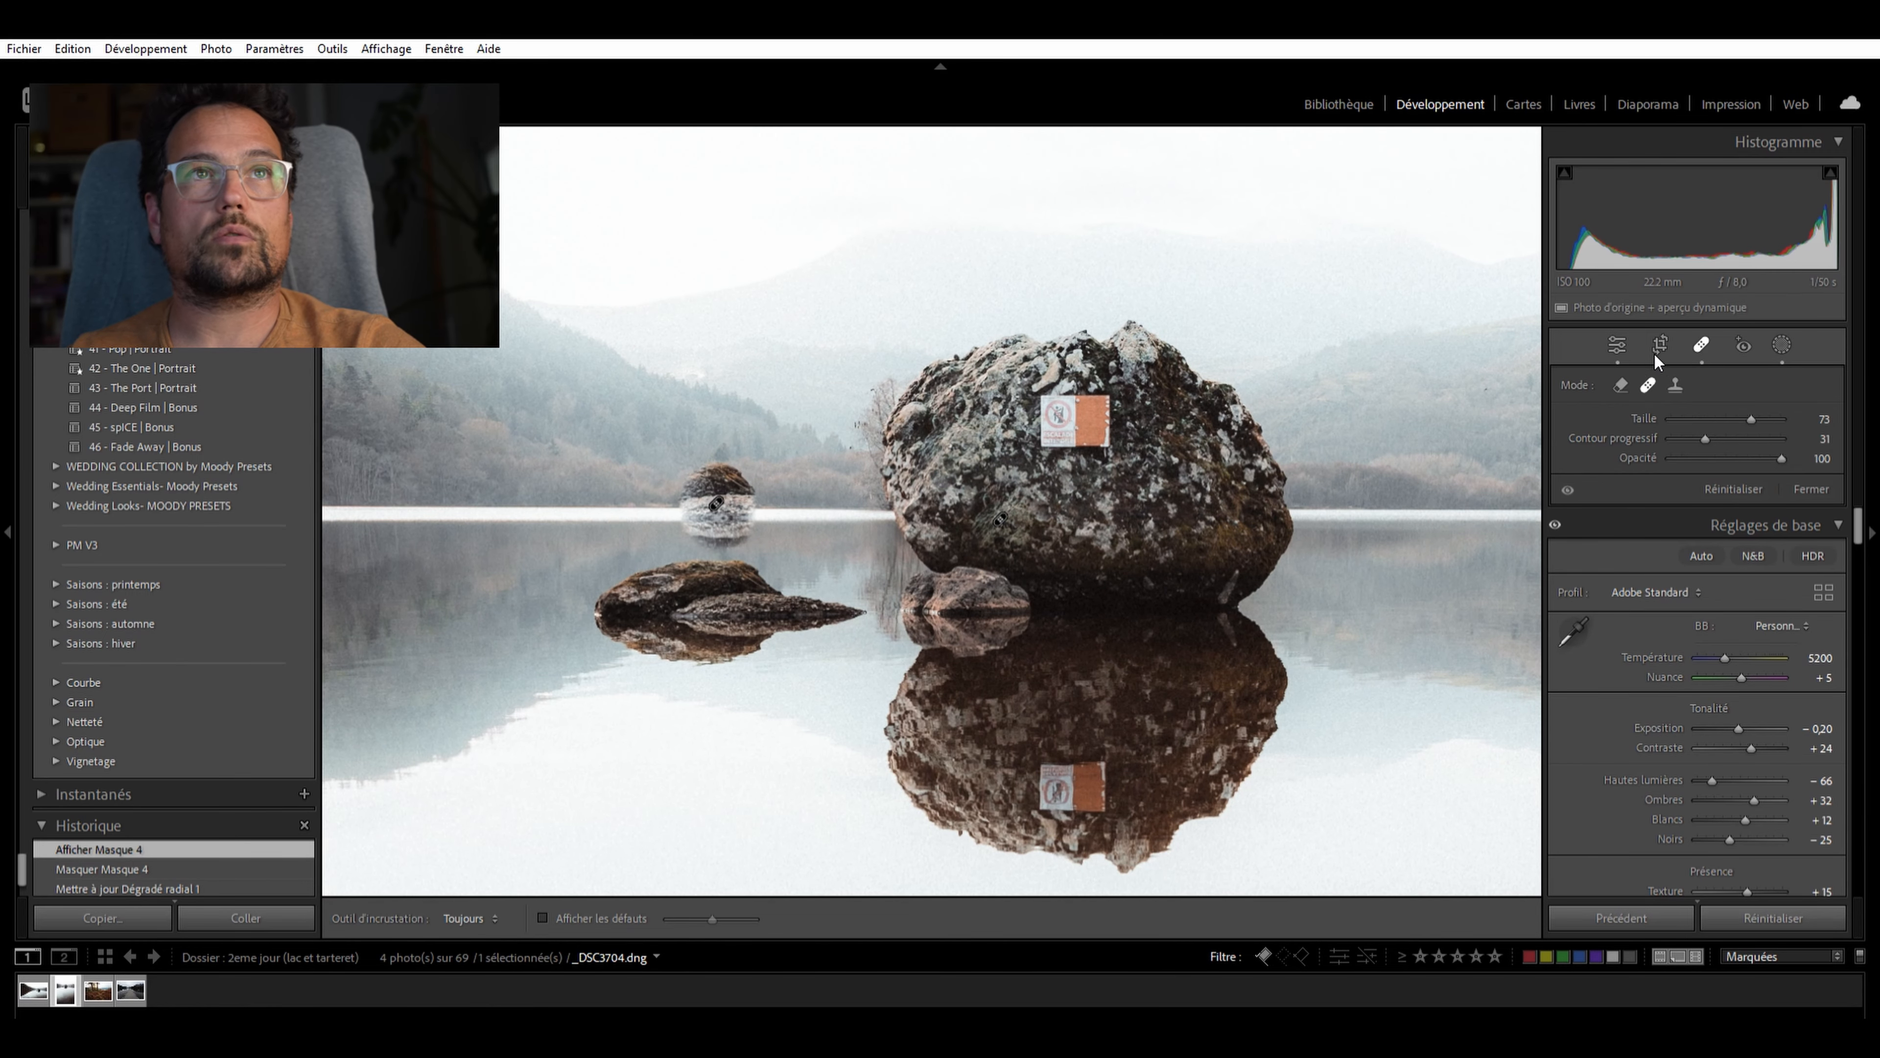
click(1082, 412)
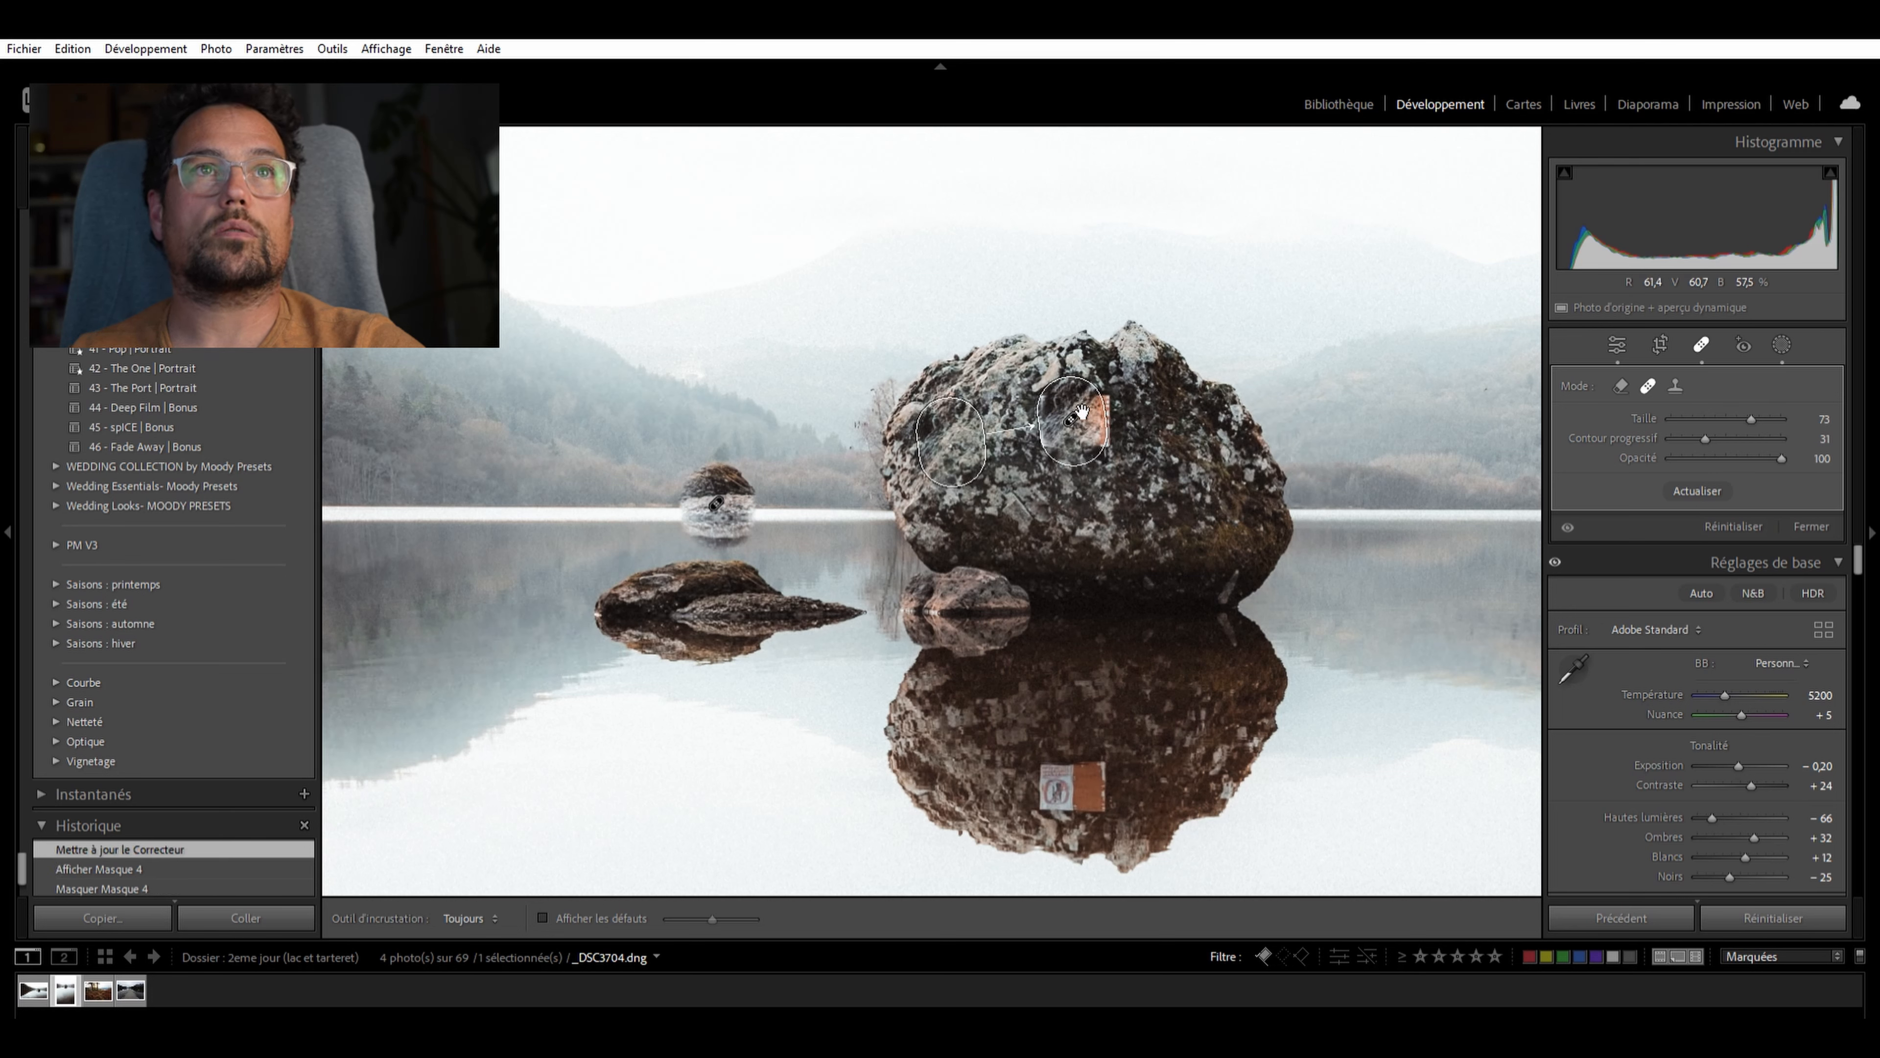
key(Delete)
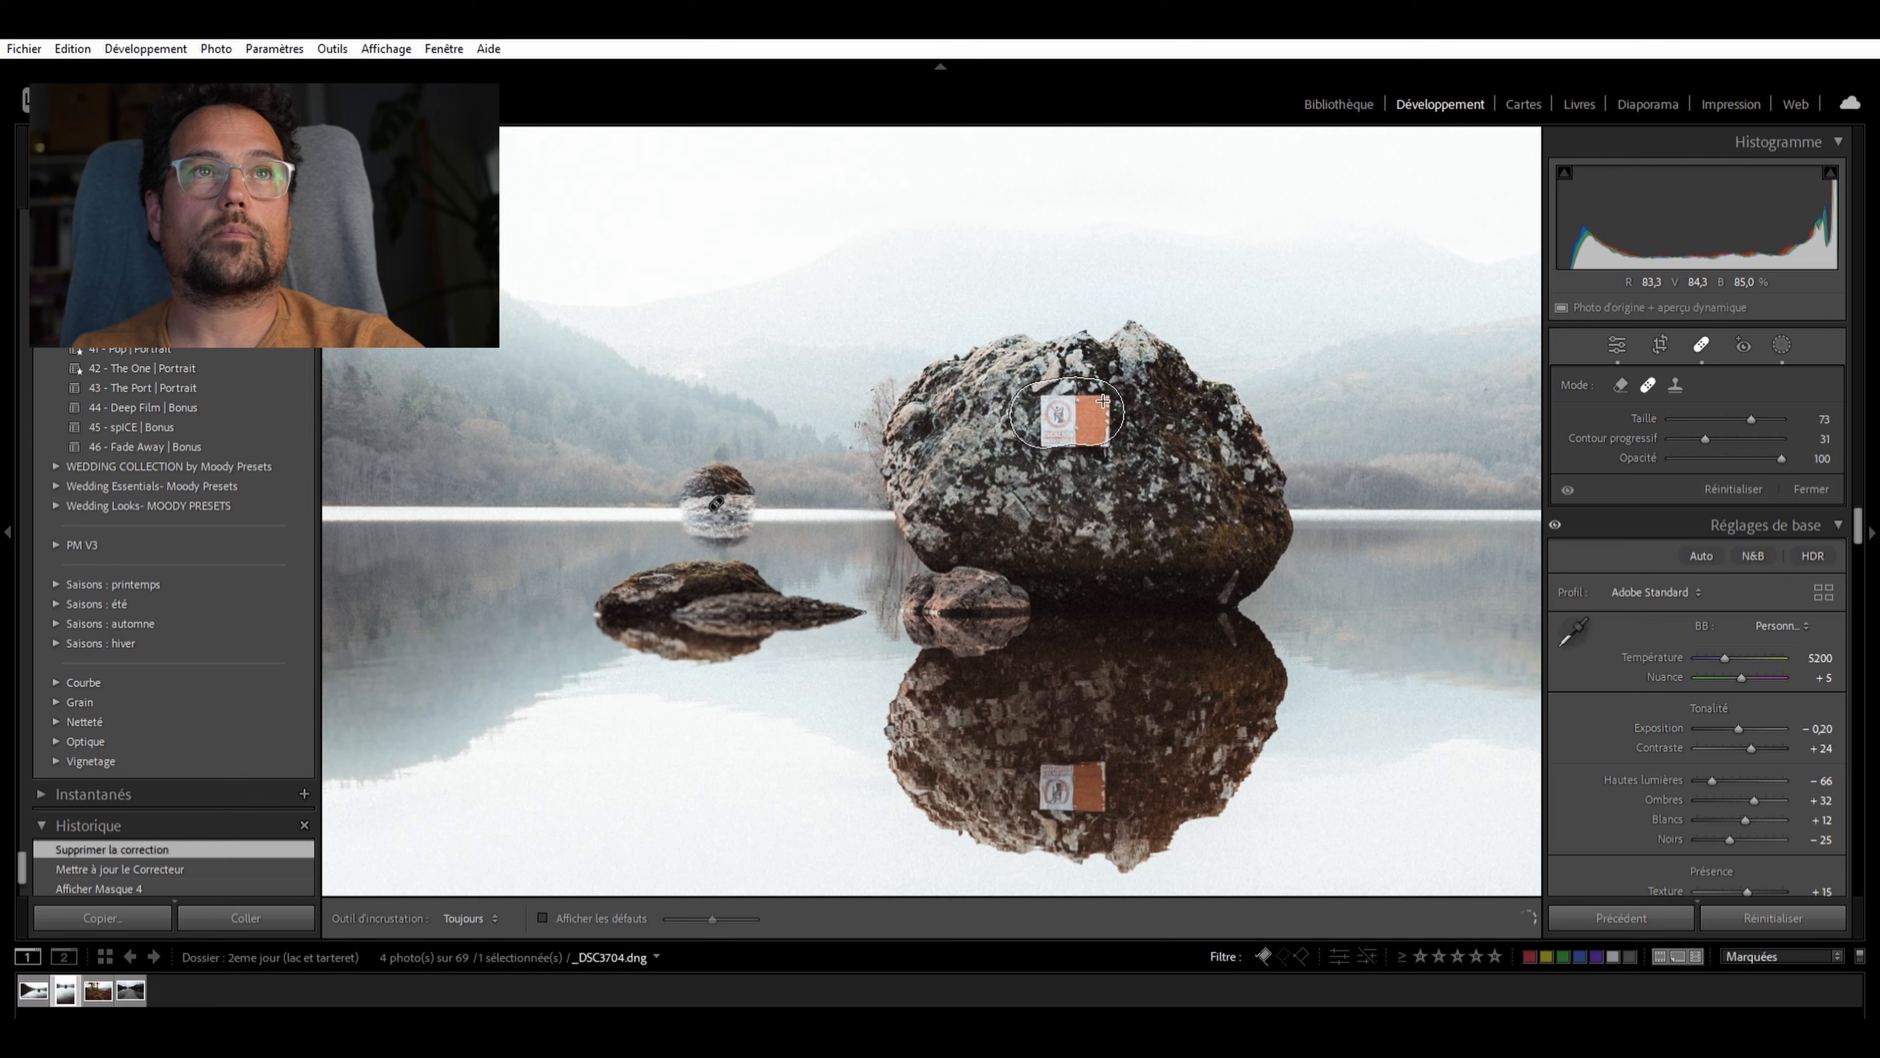
Heal the large rock's sign with a size 72 correction sourced from the rock's lower right, and delete the stray correction on the horizon
click(1054, 422)
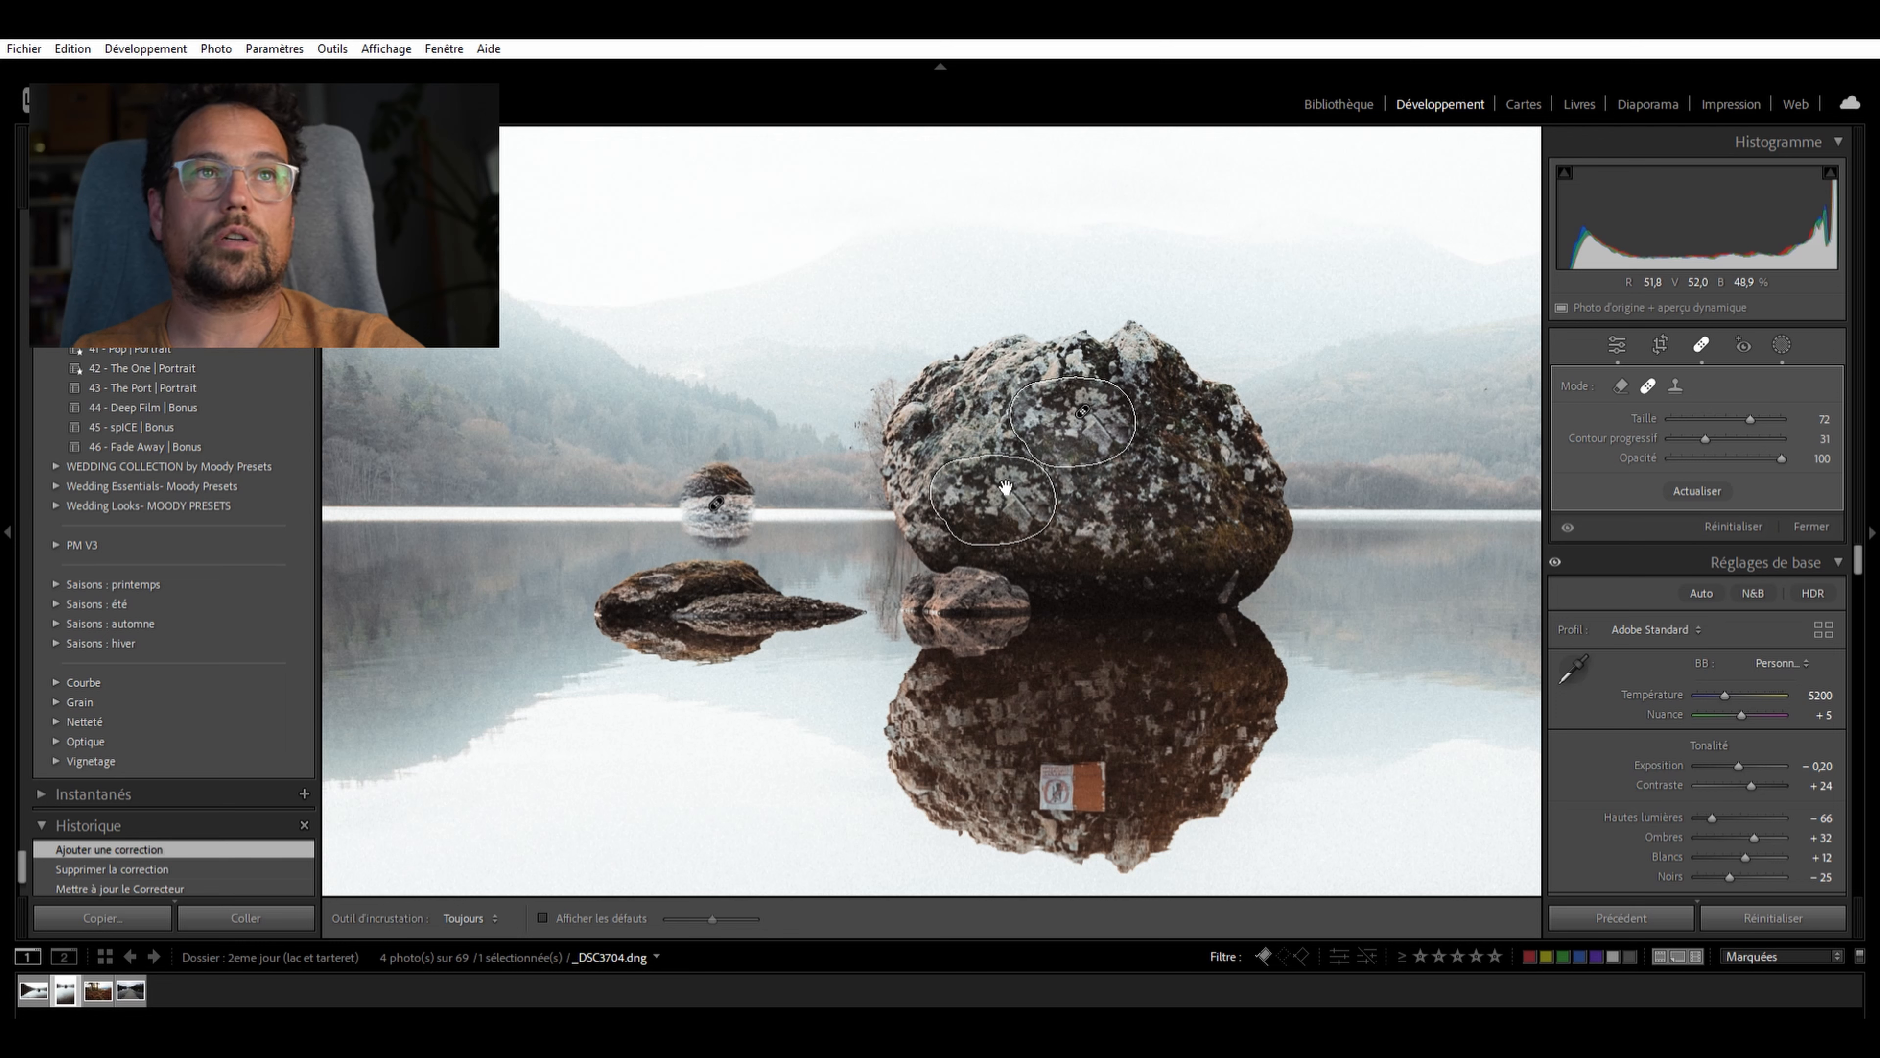
drag(999, 493, 985, 476)
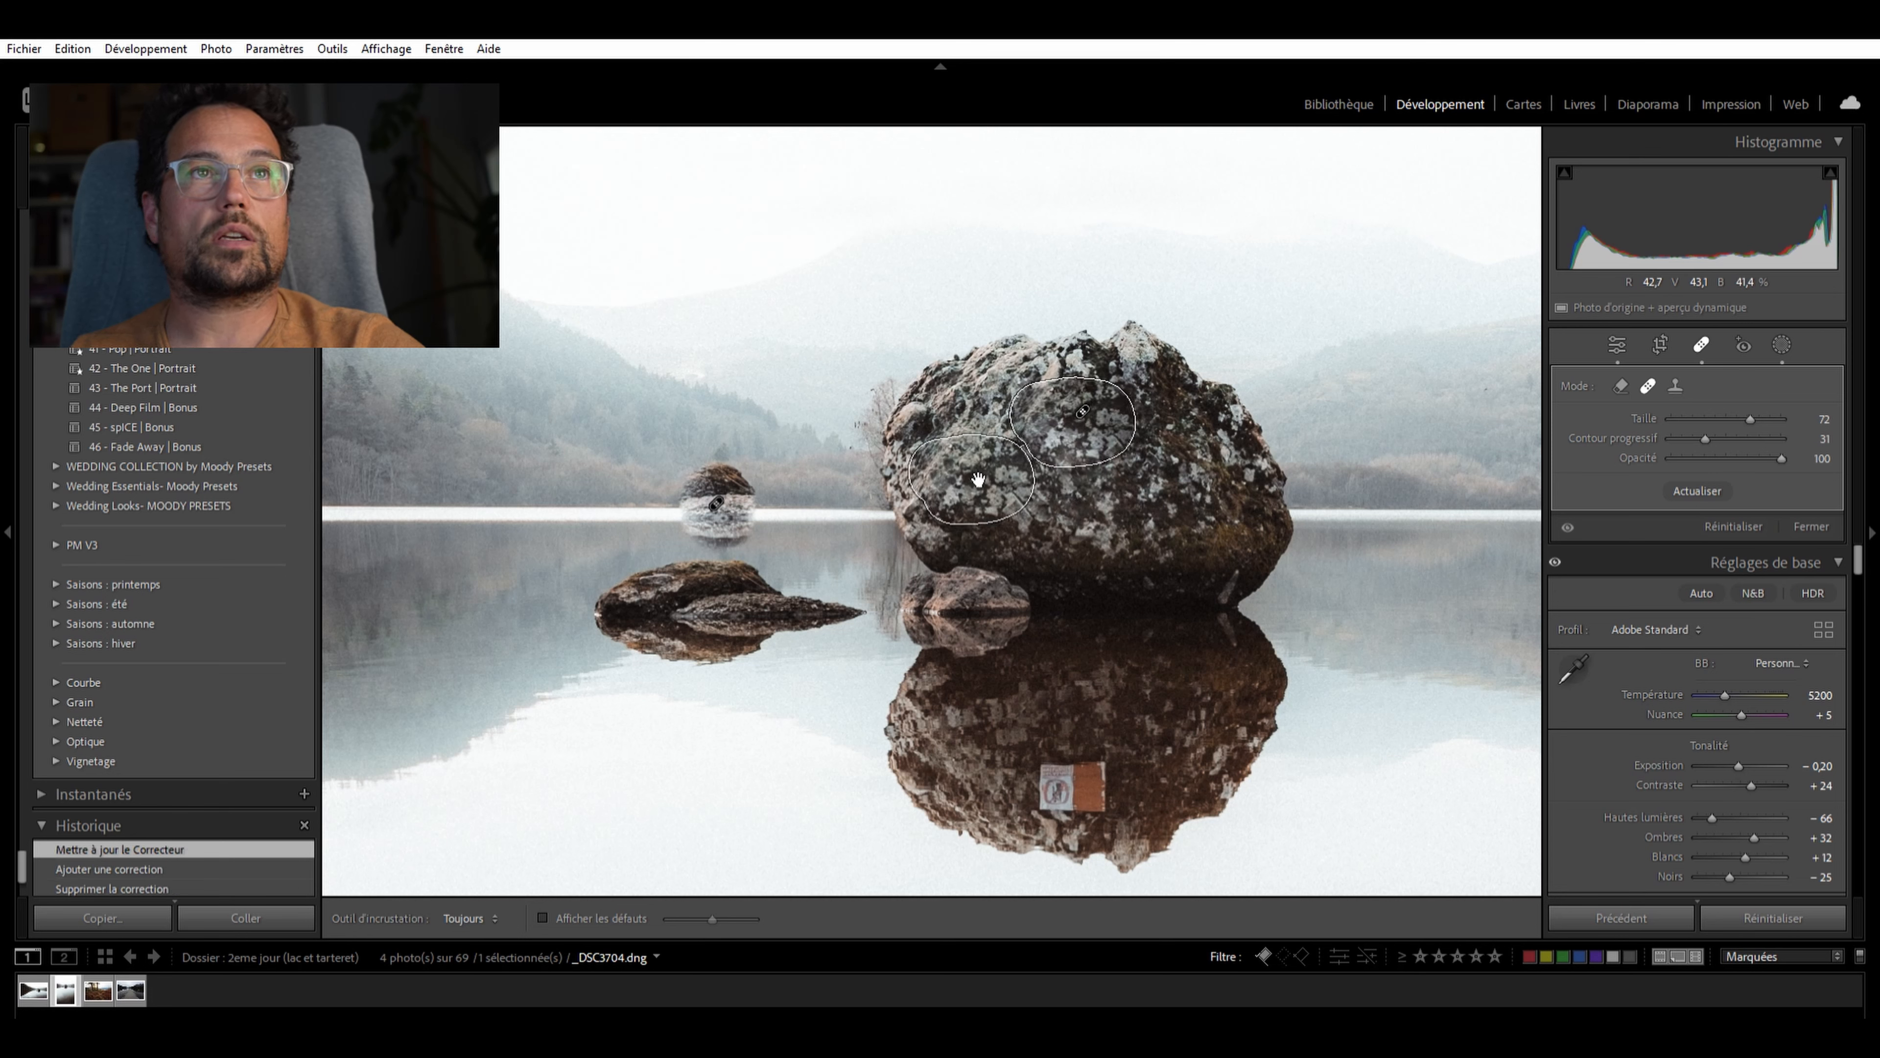
drag(981, 476, 956, 442)
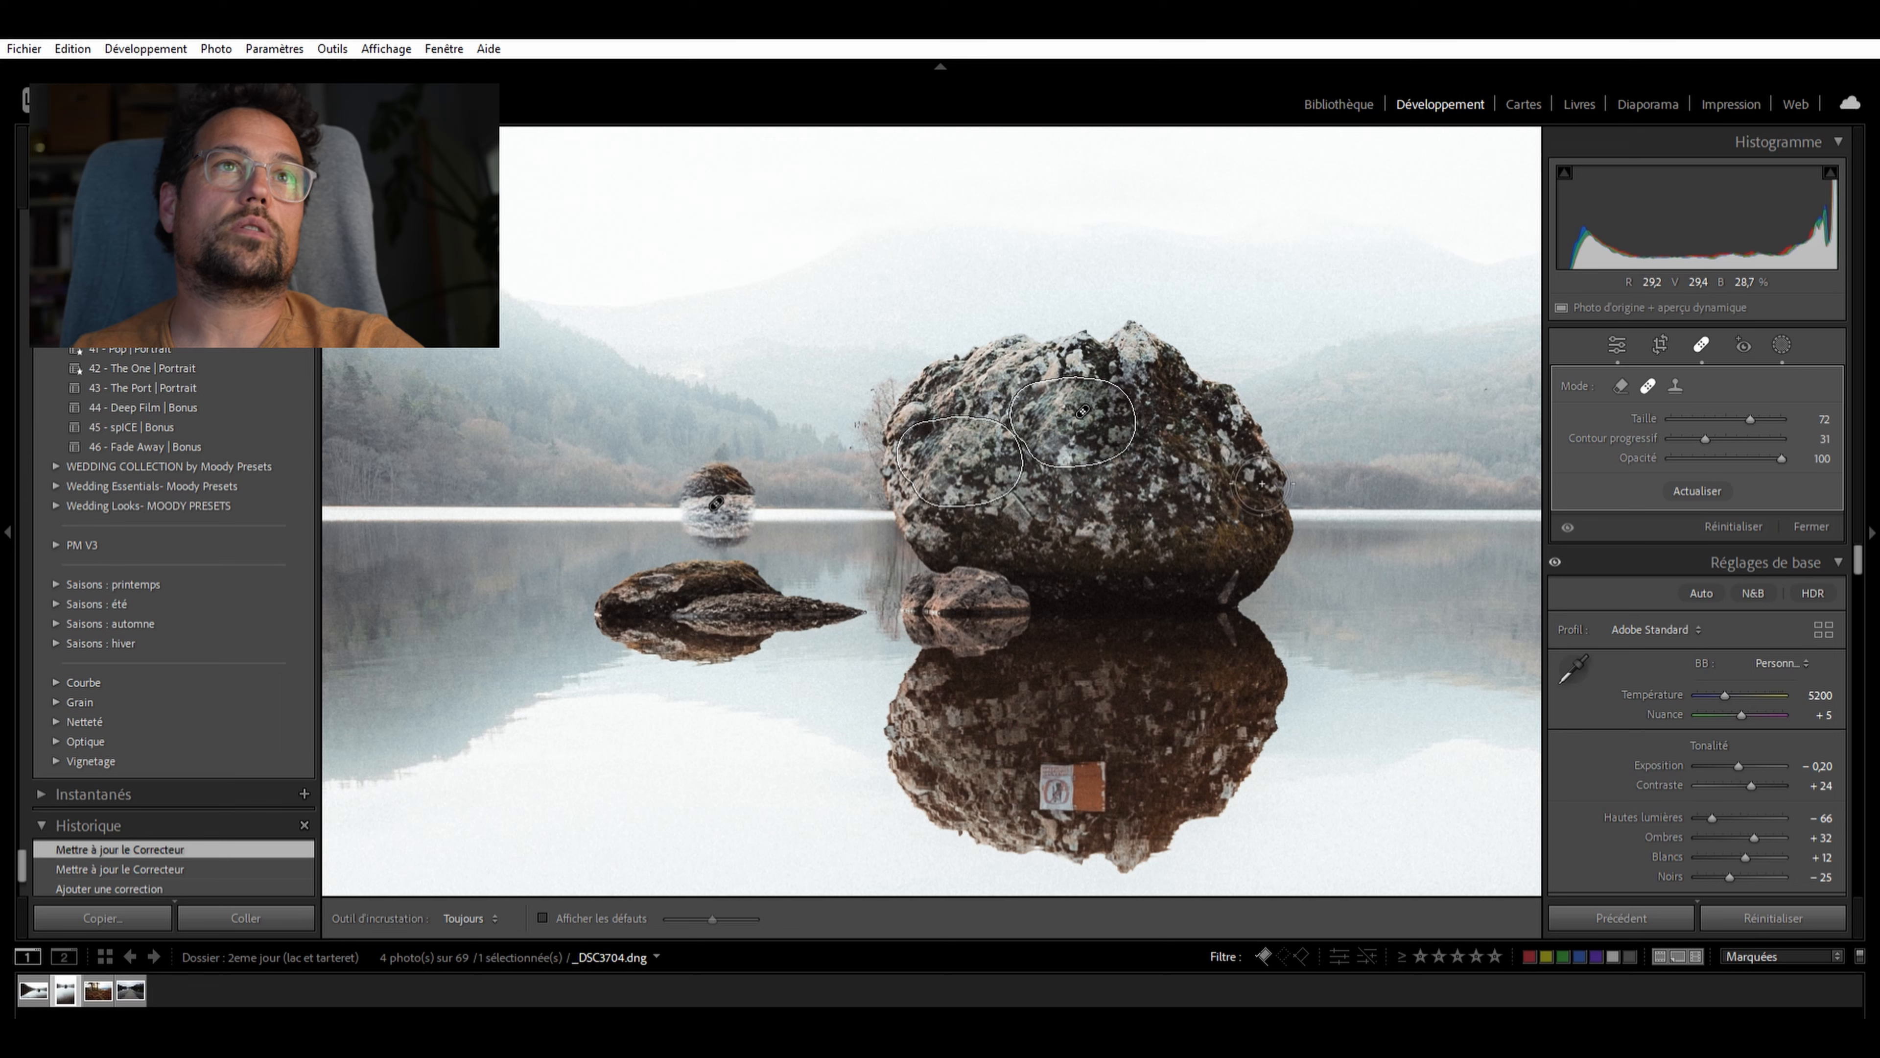
drag(1005, 477, 1221, 499)
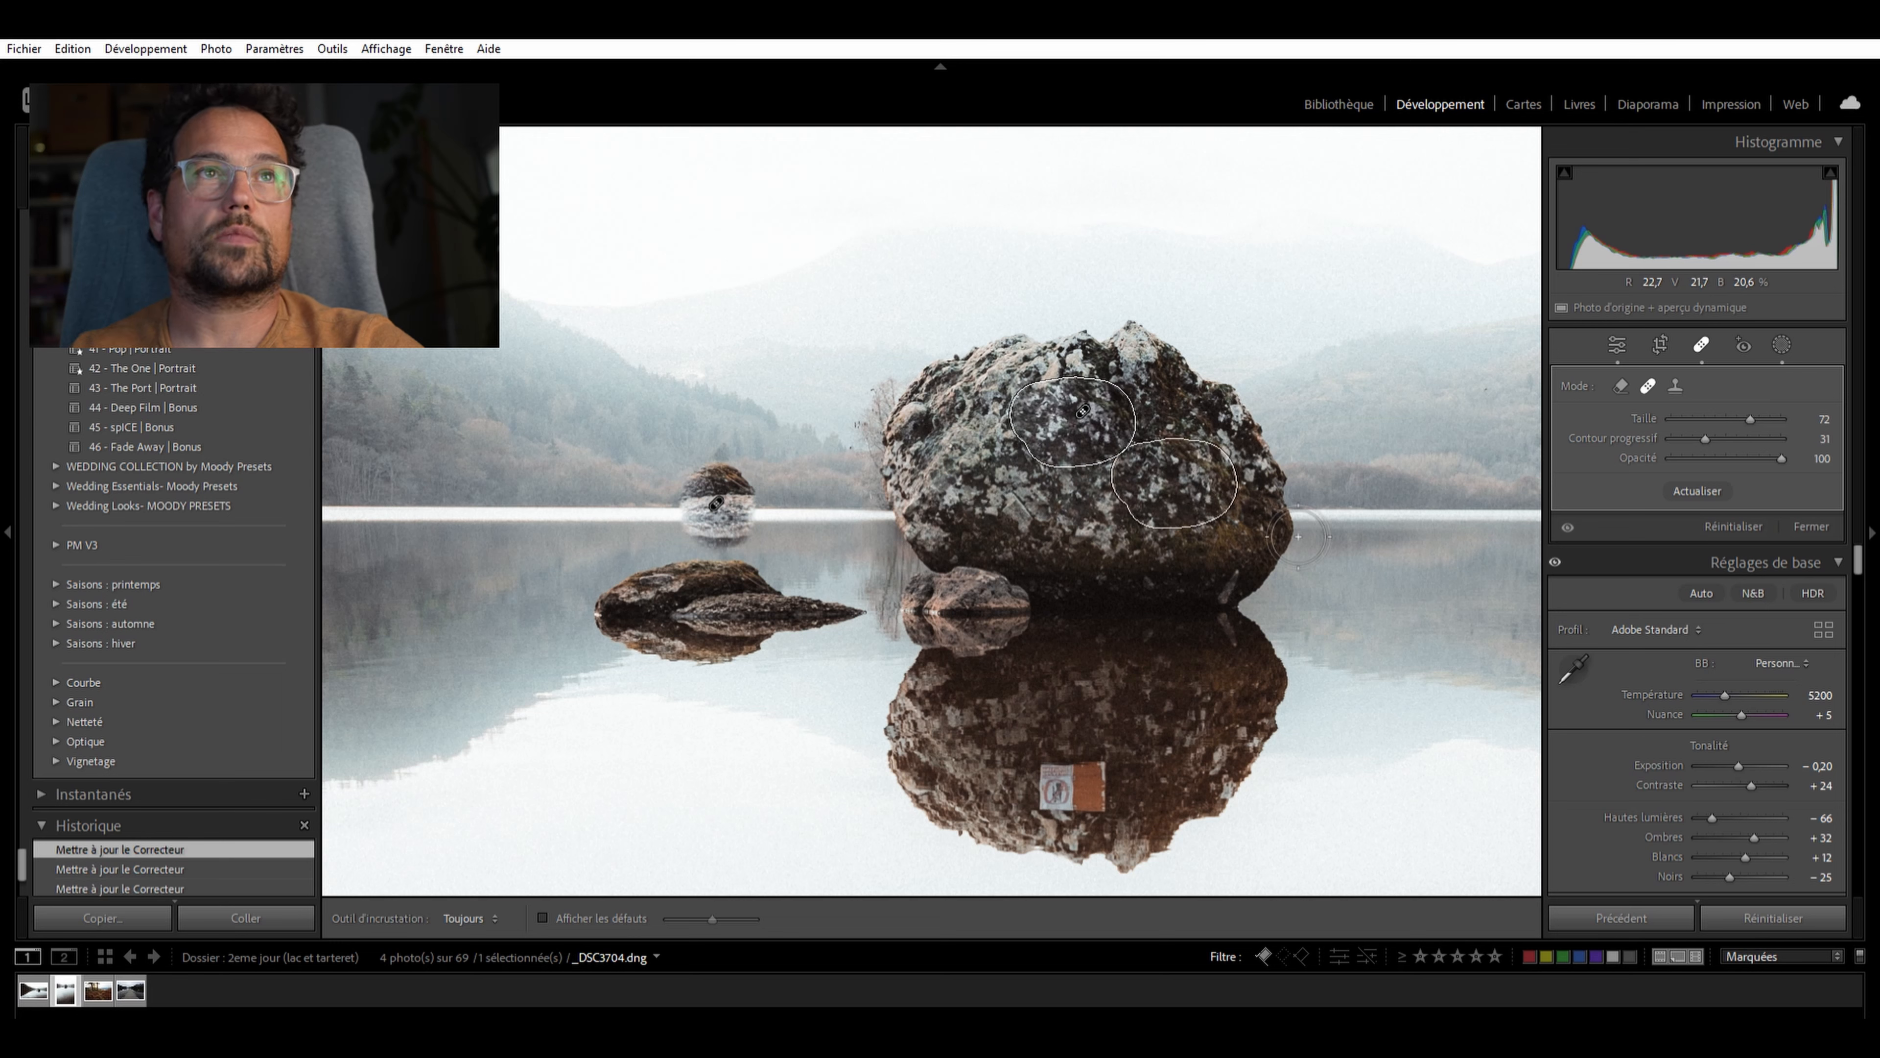
key(Delete)
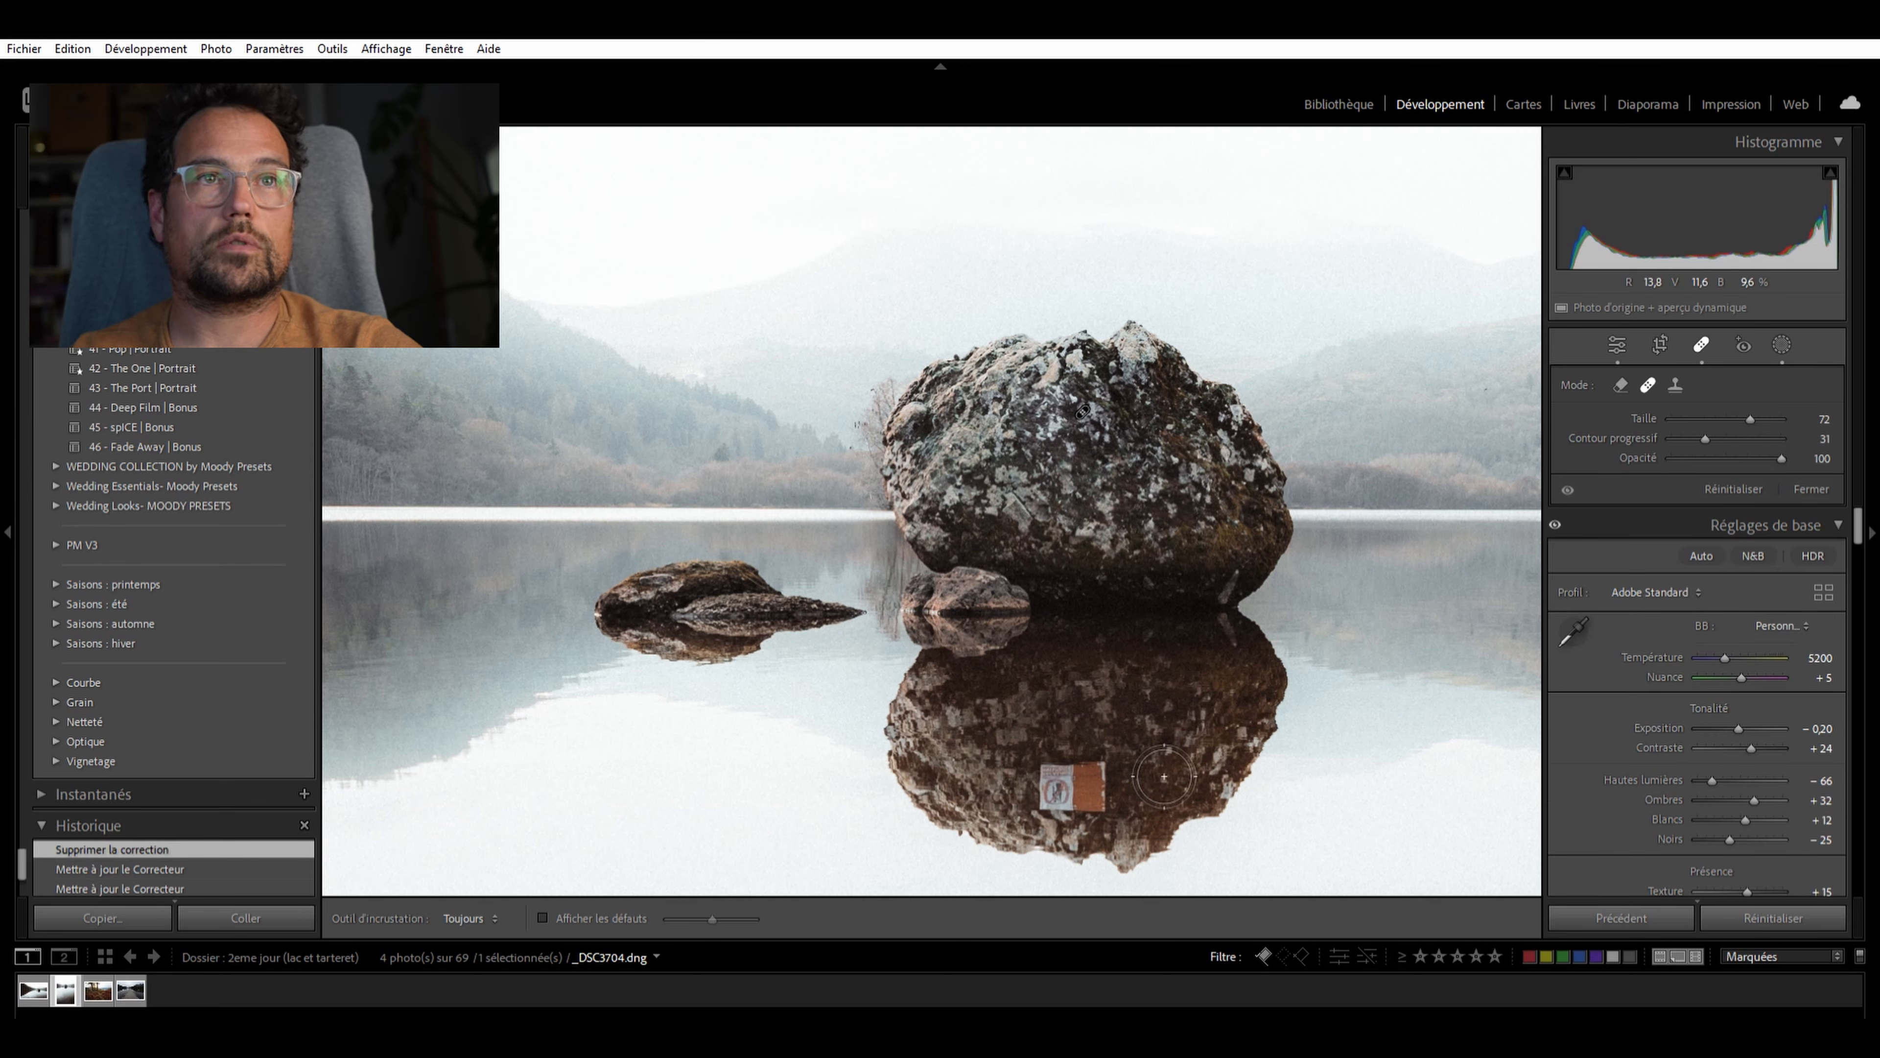
Heal the sign's reflection in the water with a size 71 correction sourced from just above it on the large rock's reflection
drag(1065, 766, 1092, 774)
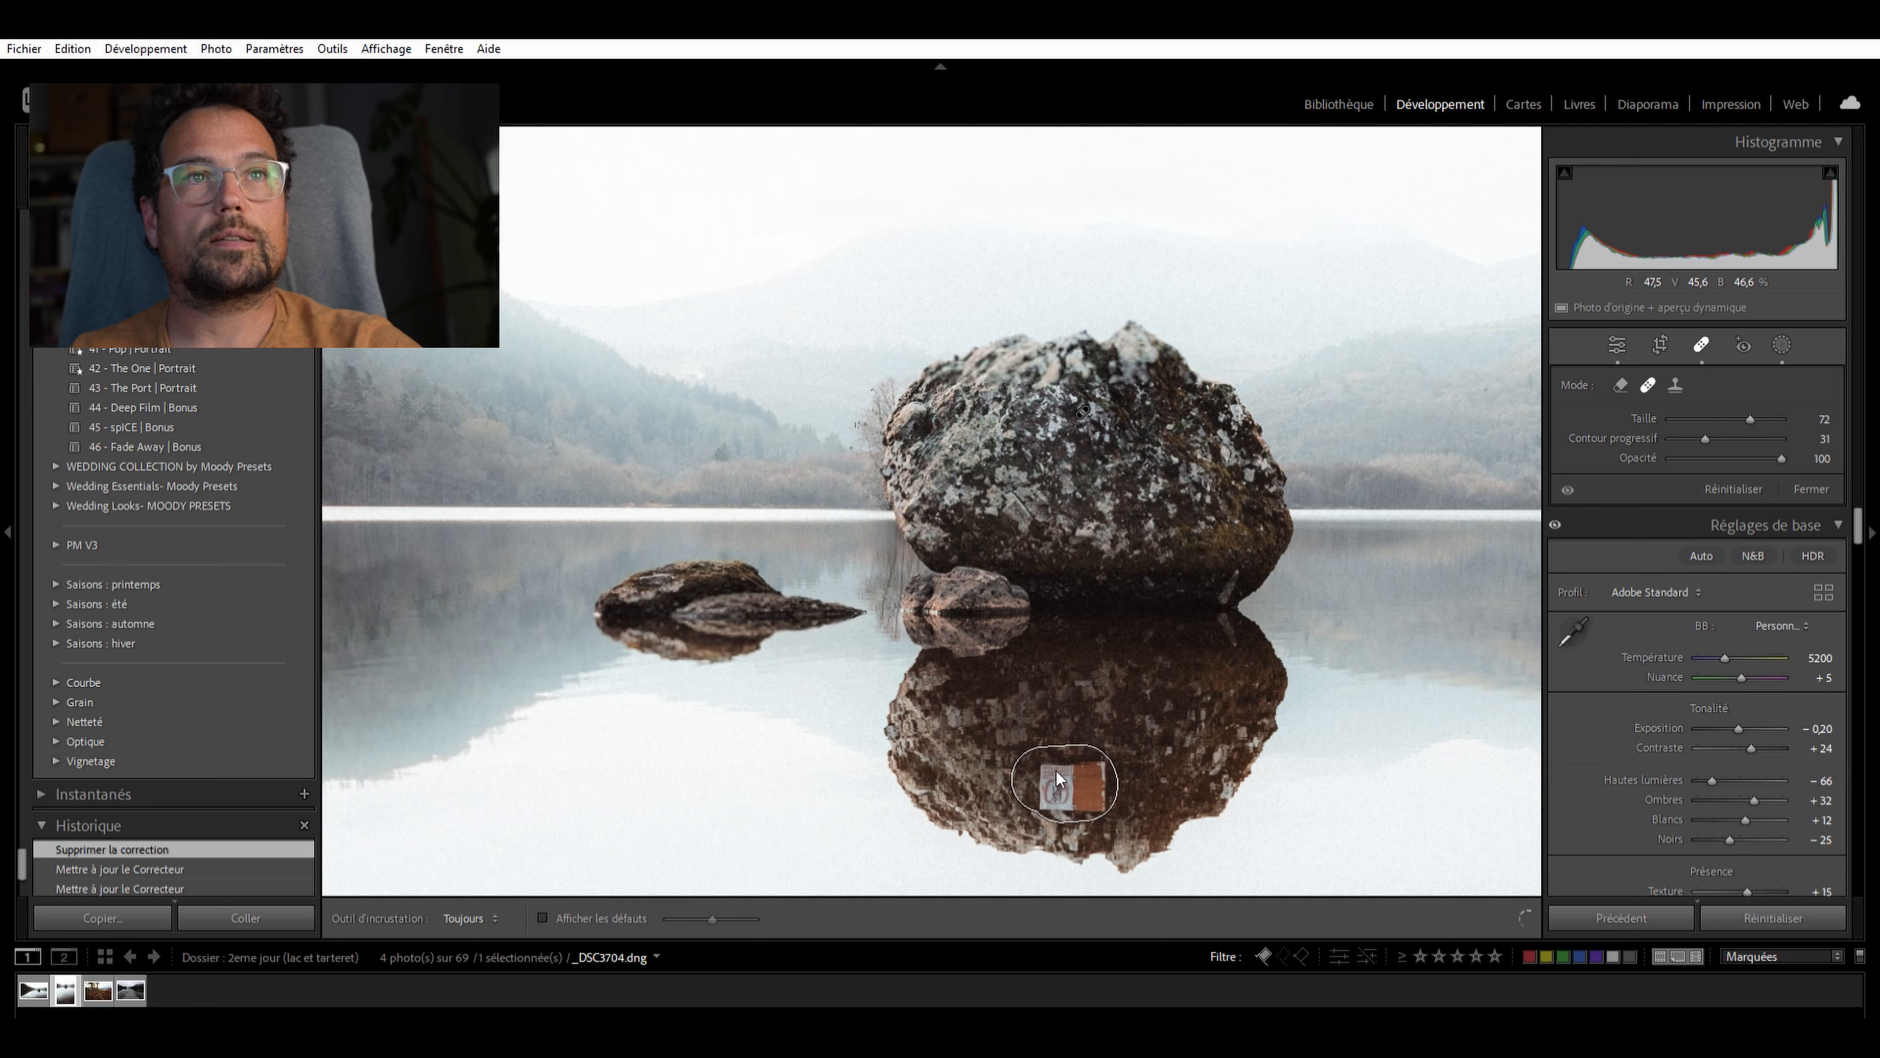
drag(1056, 778, 1066, 782)
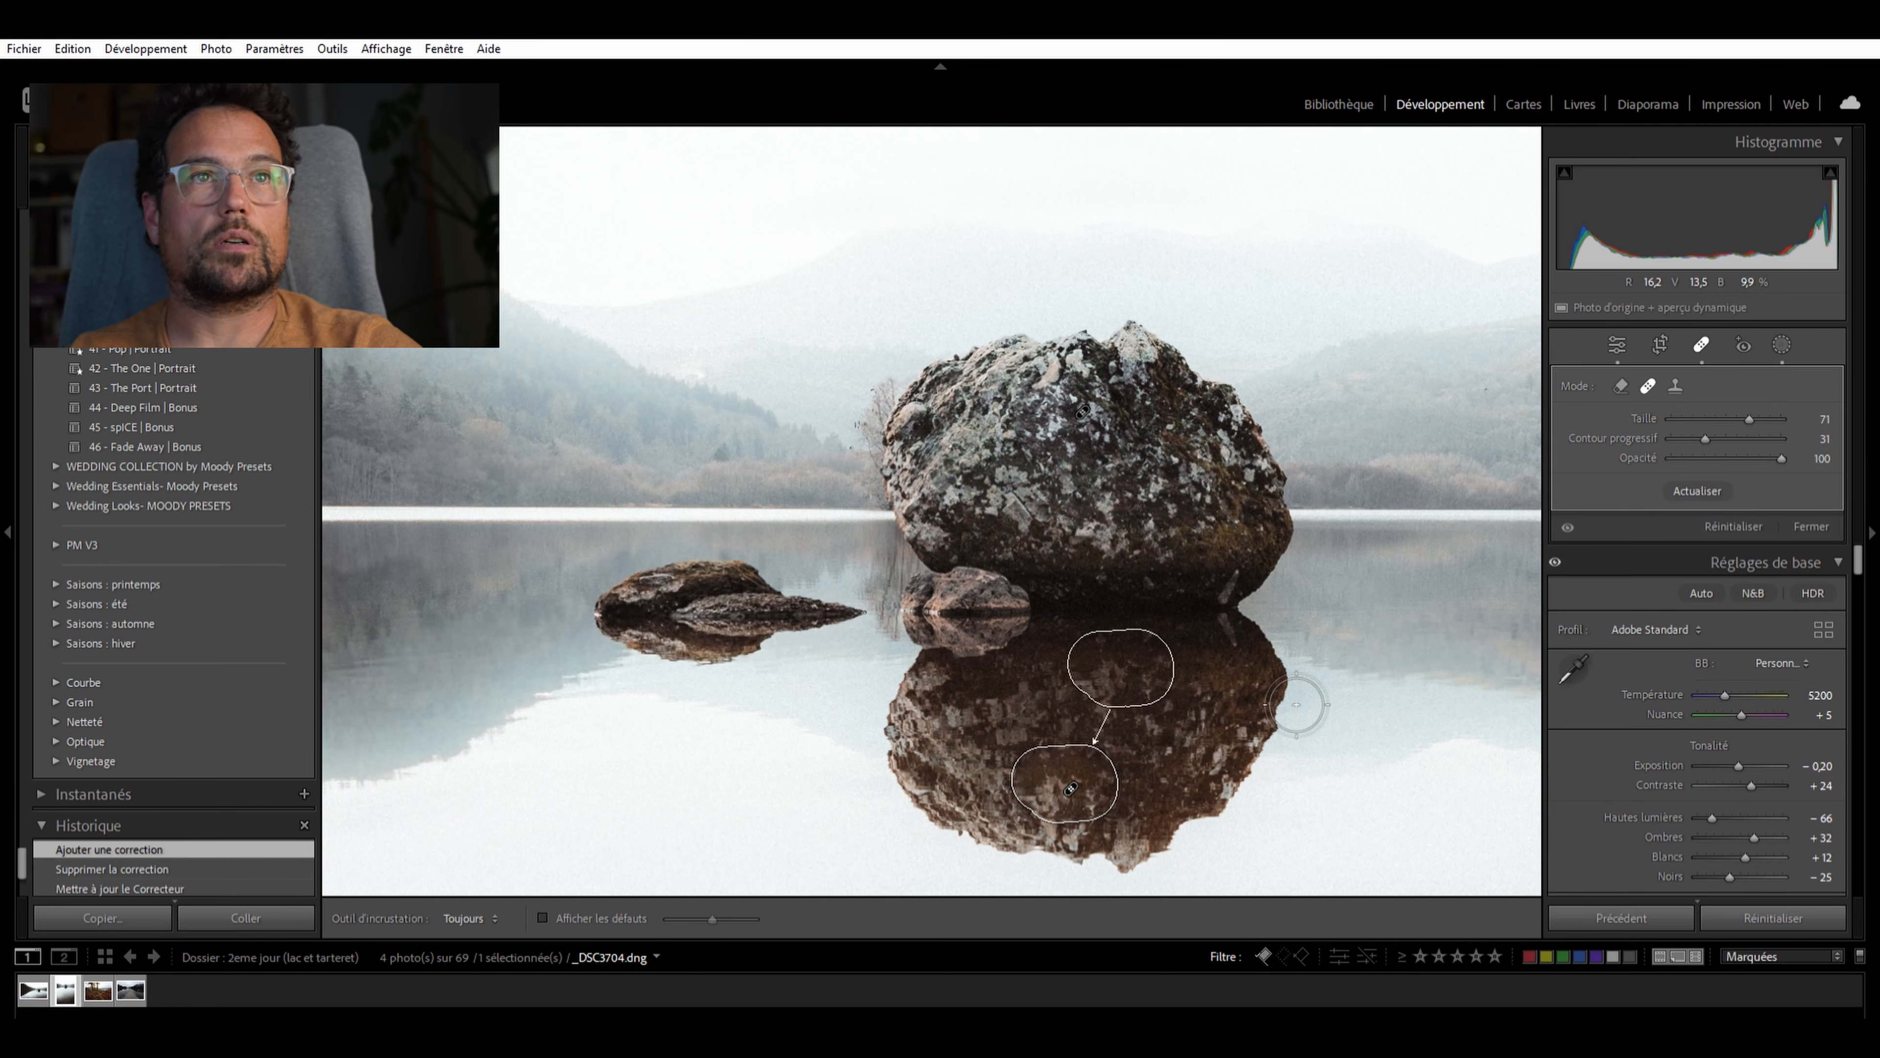
drag(1134, 652, 1126, 674)
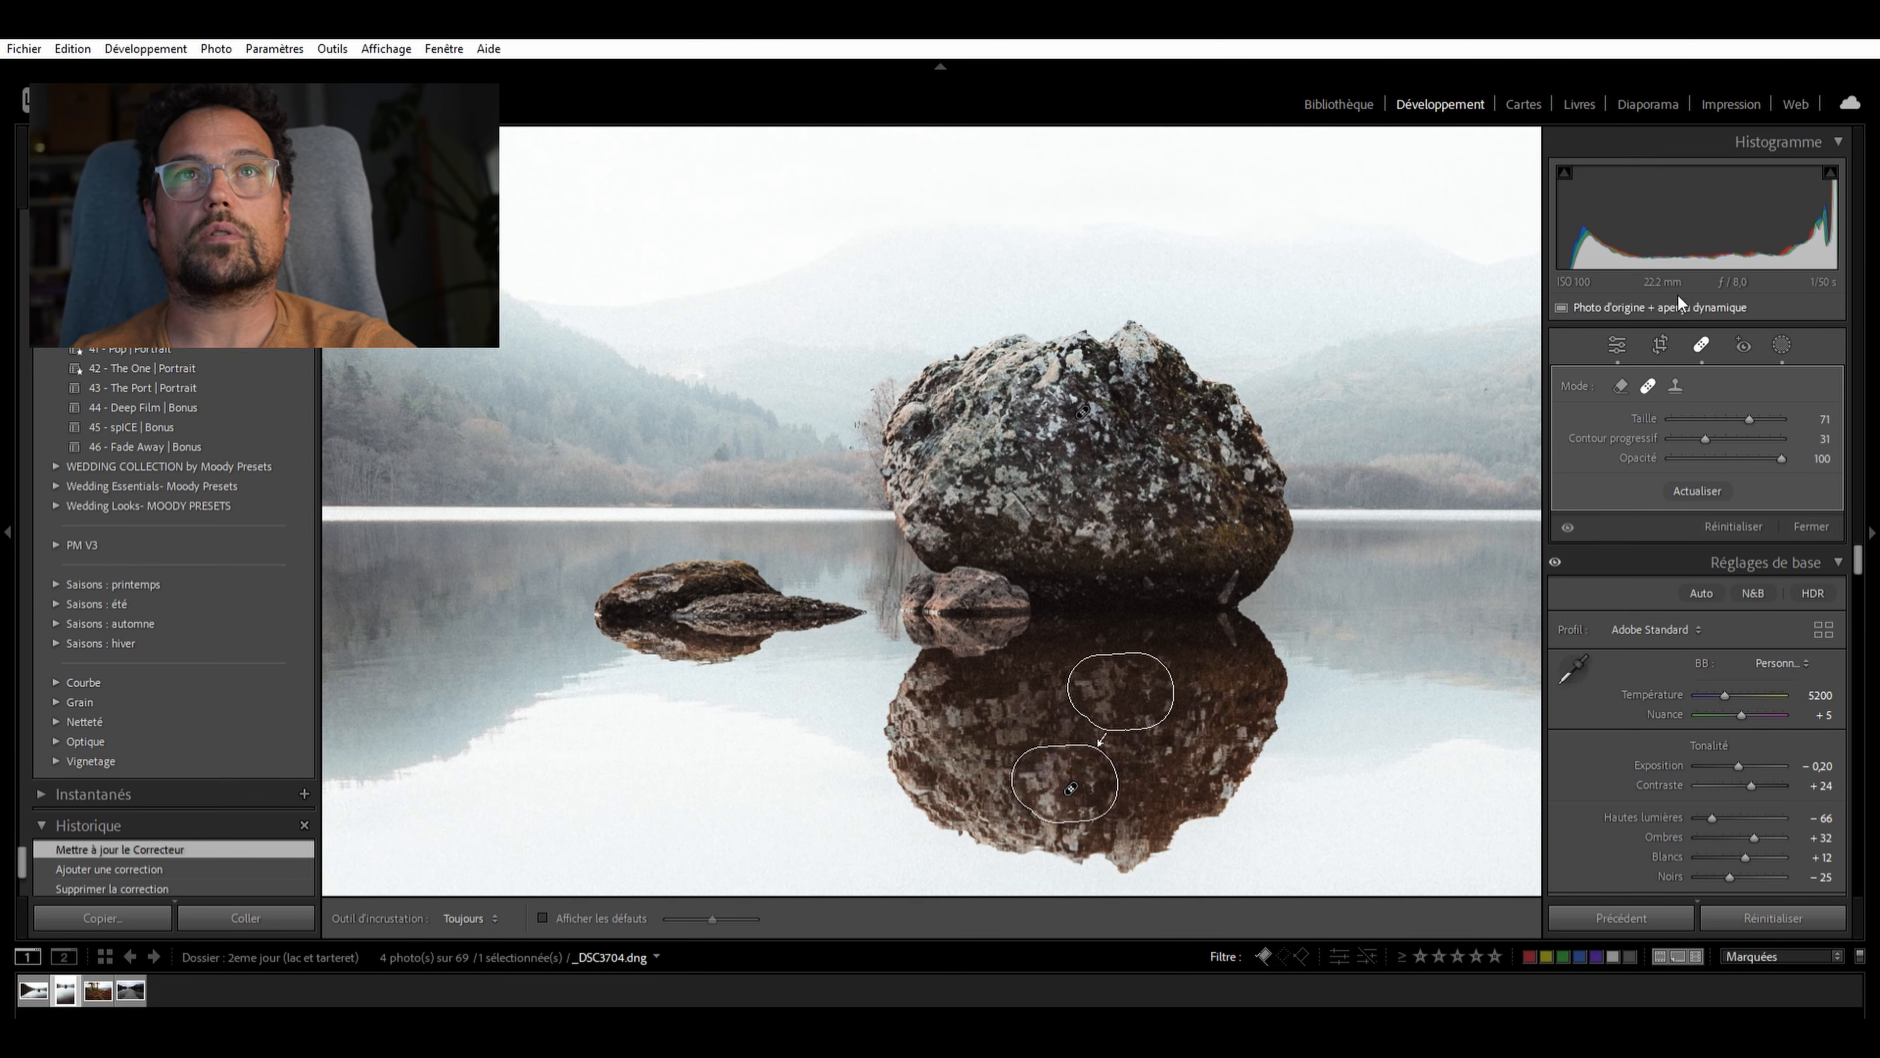
key(z)
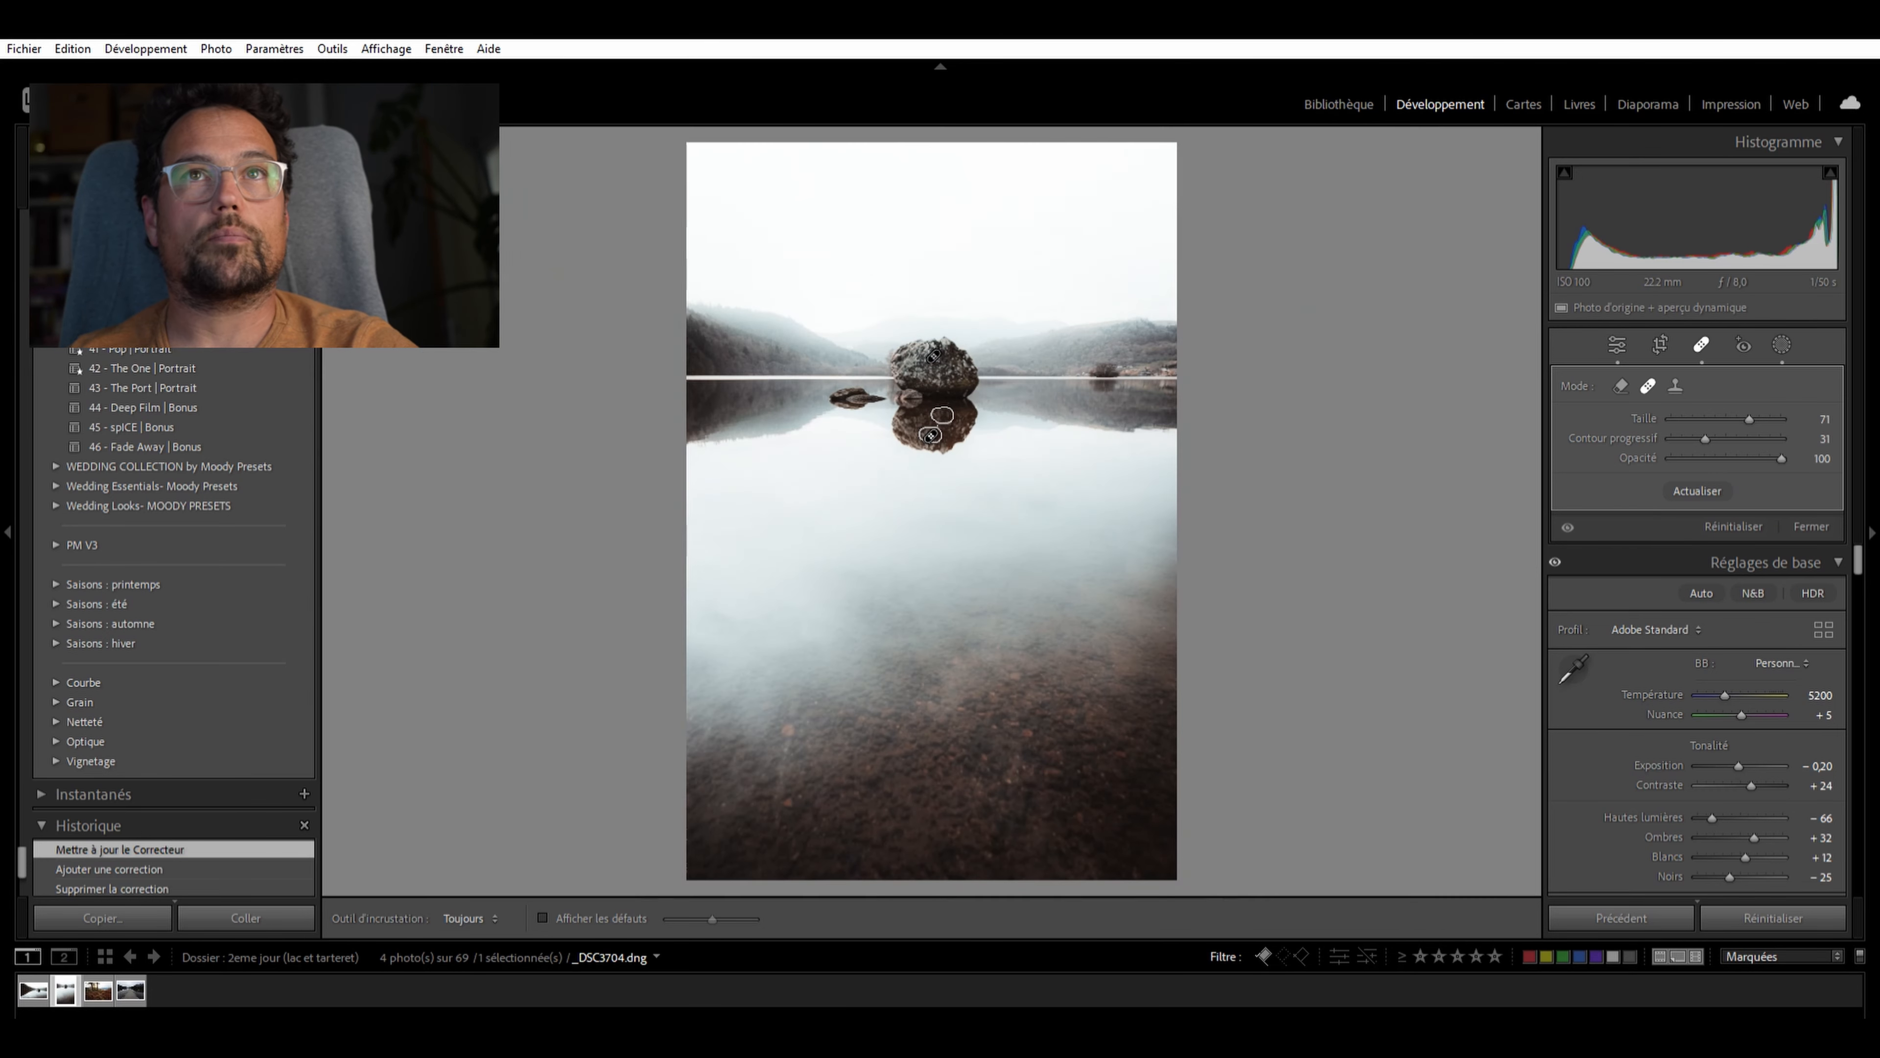
Check the areas covered by Masque 4 and Masque 3, and compare the photo with Masque 3 hidden and shown
click(1778, 325)
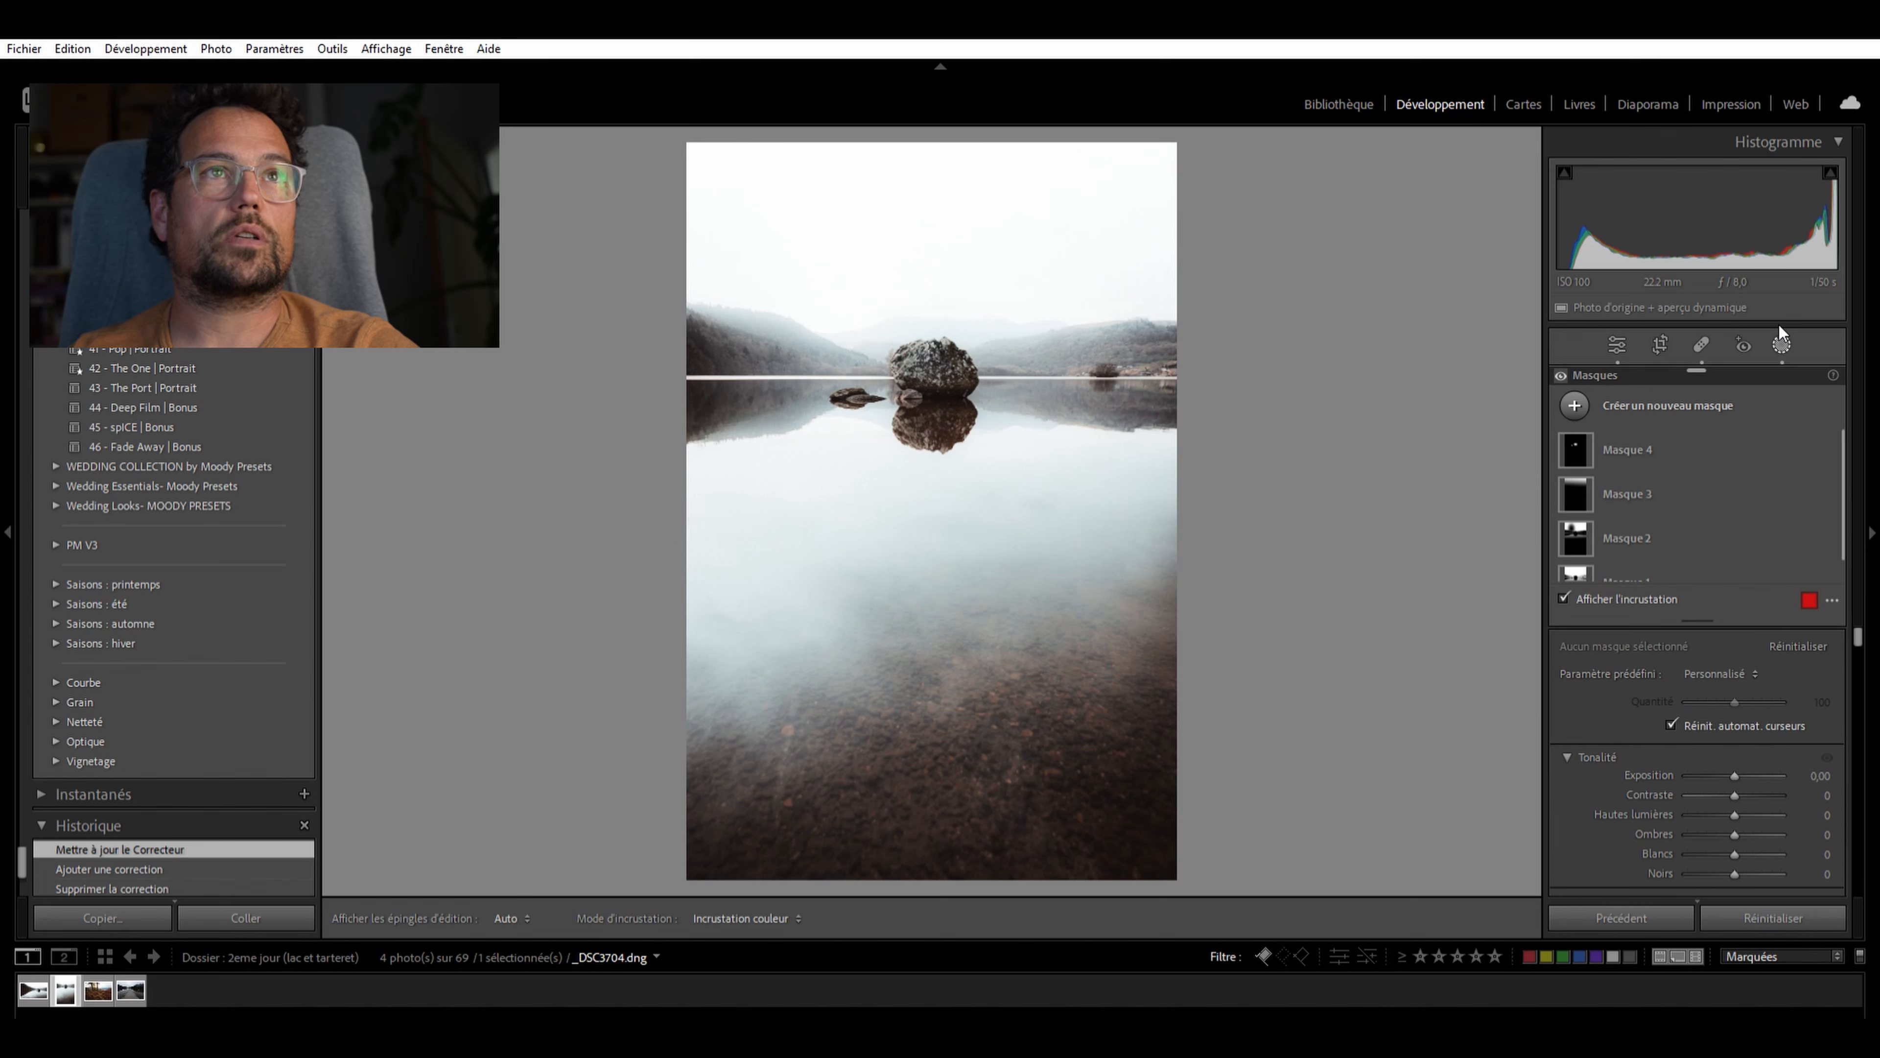
mouse_move(1564, 427)
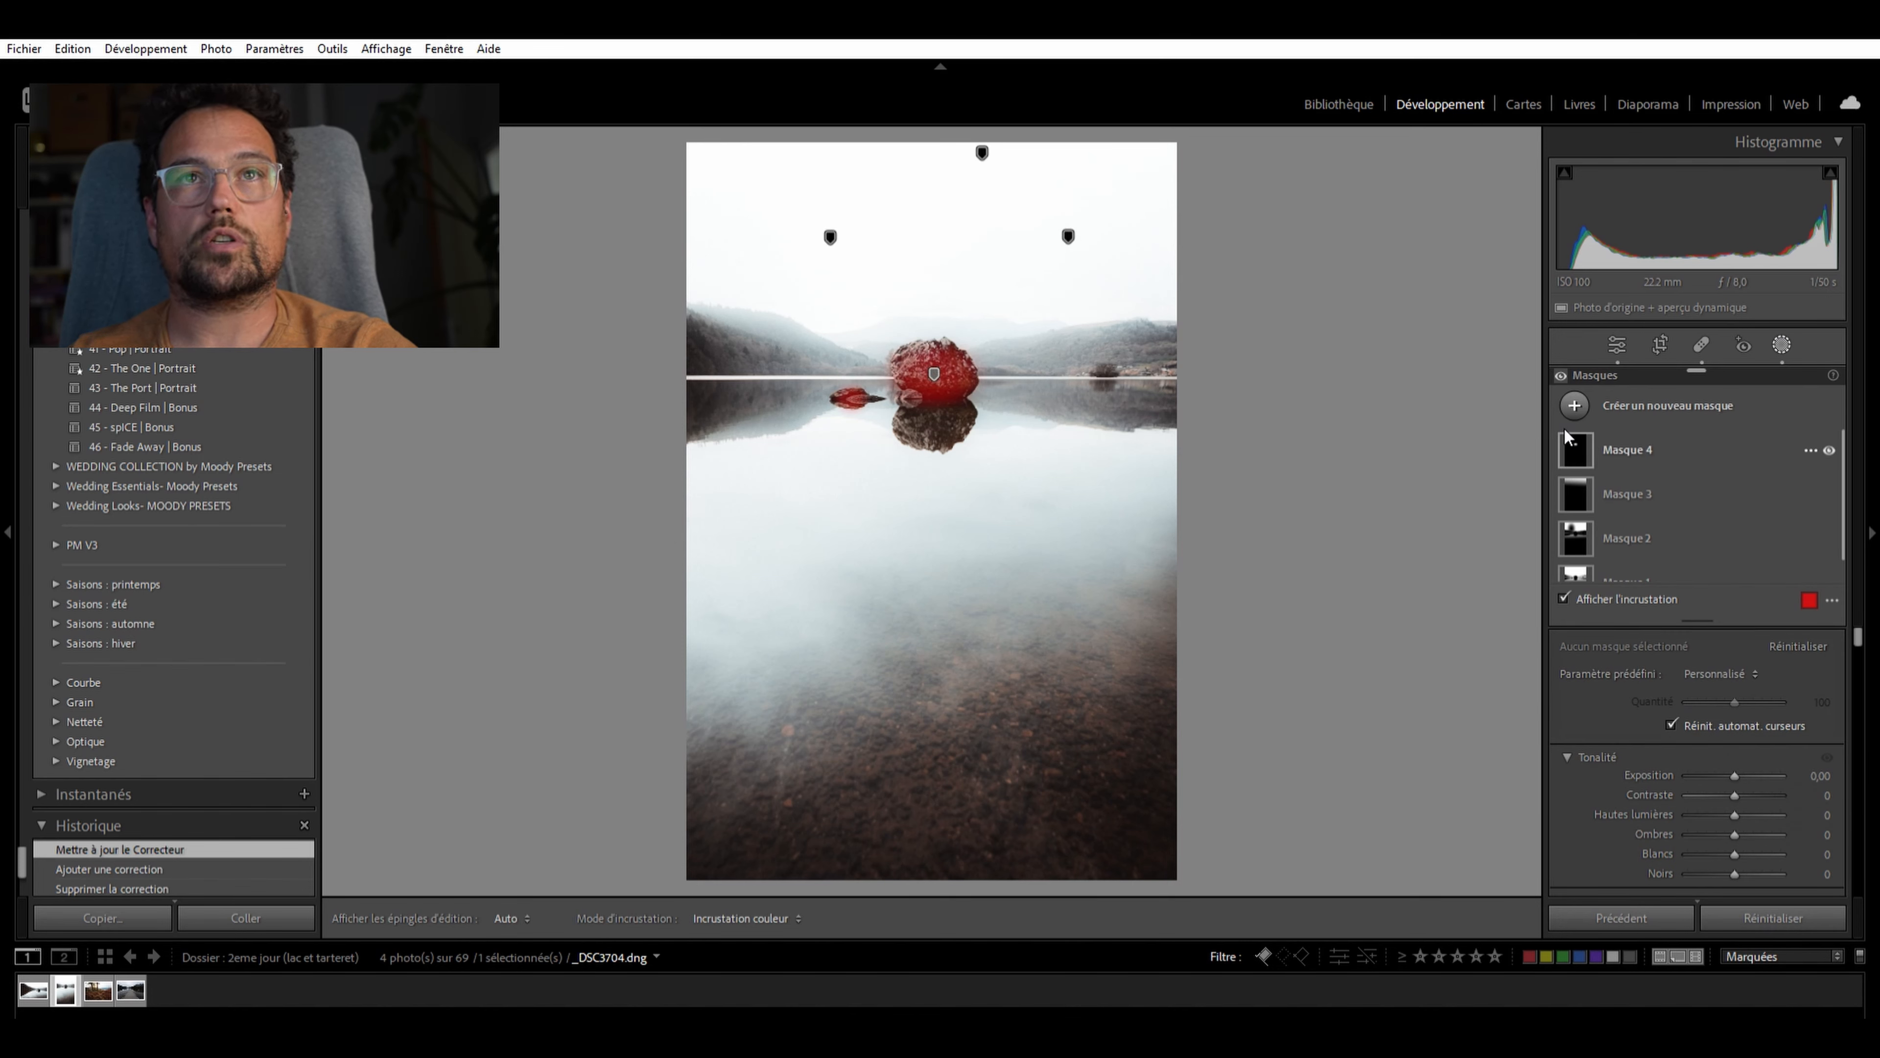
mouse_move(1576, 472)
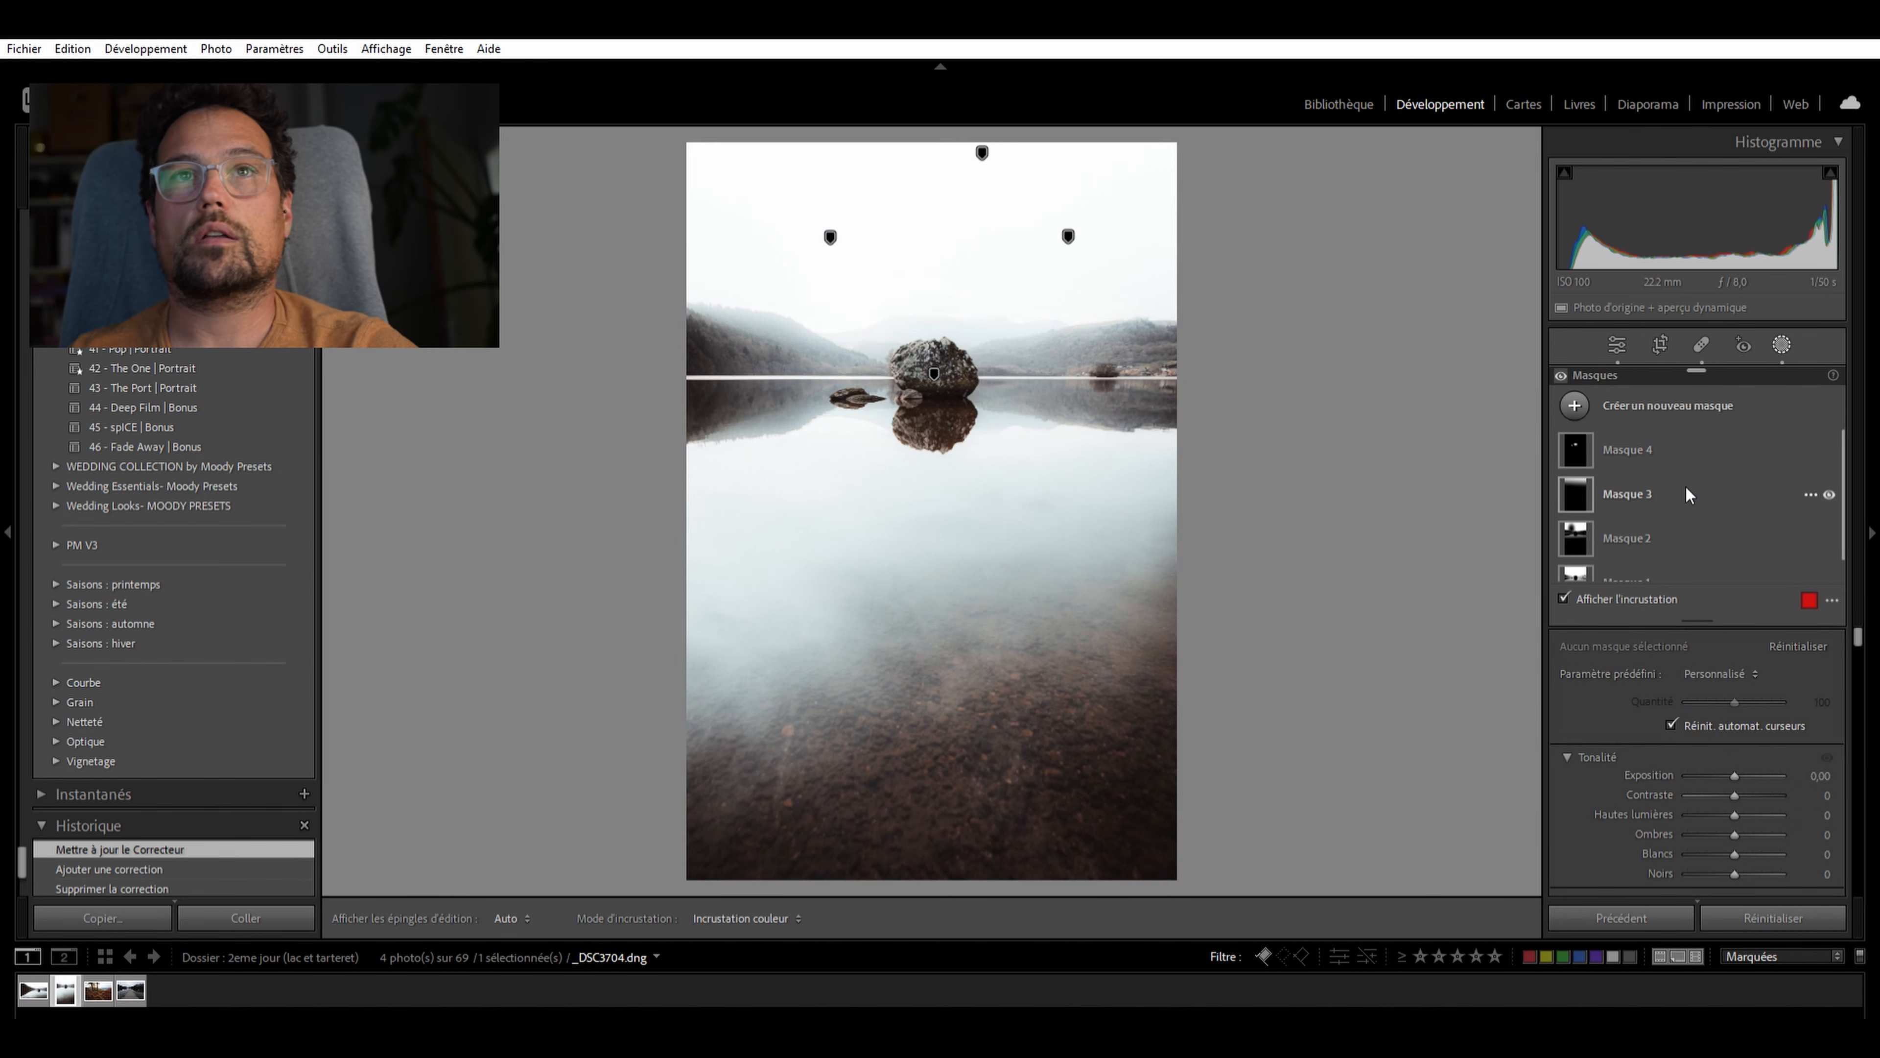
click(1635, 478)
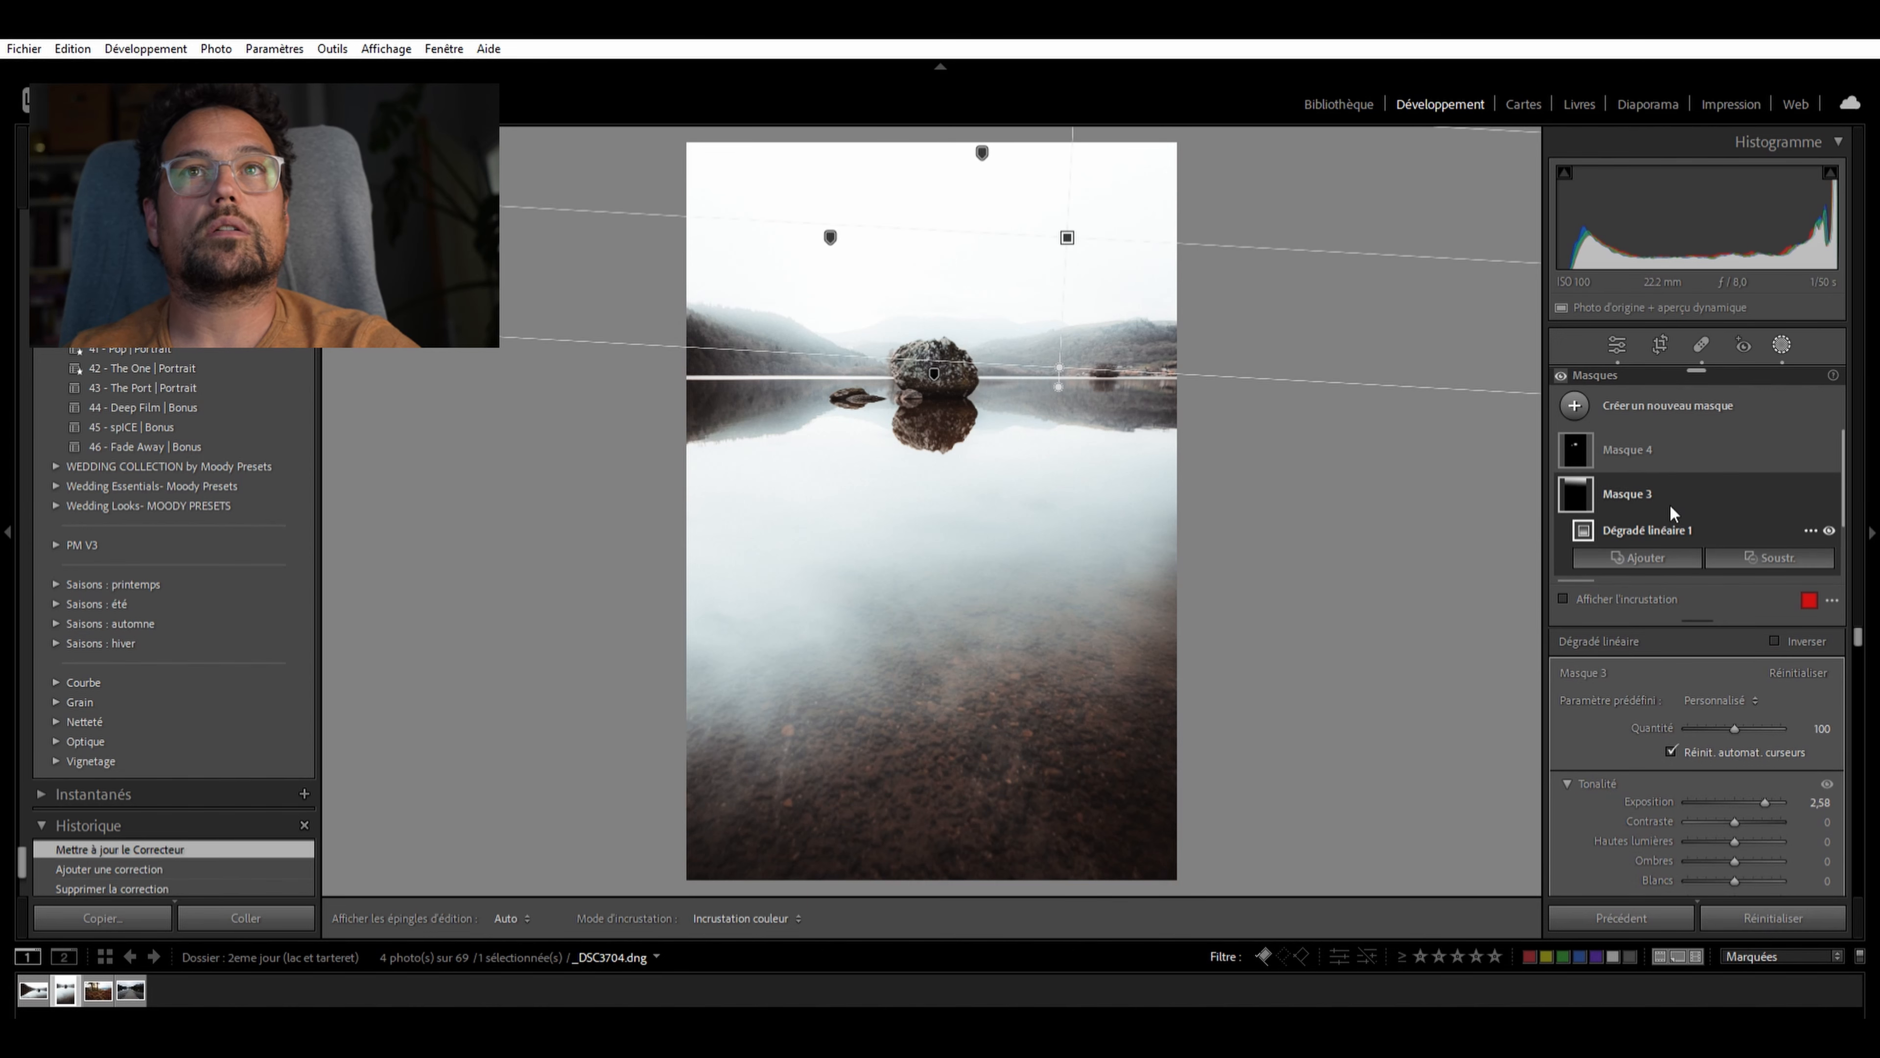
mouse_move(1830, 478)
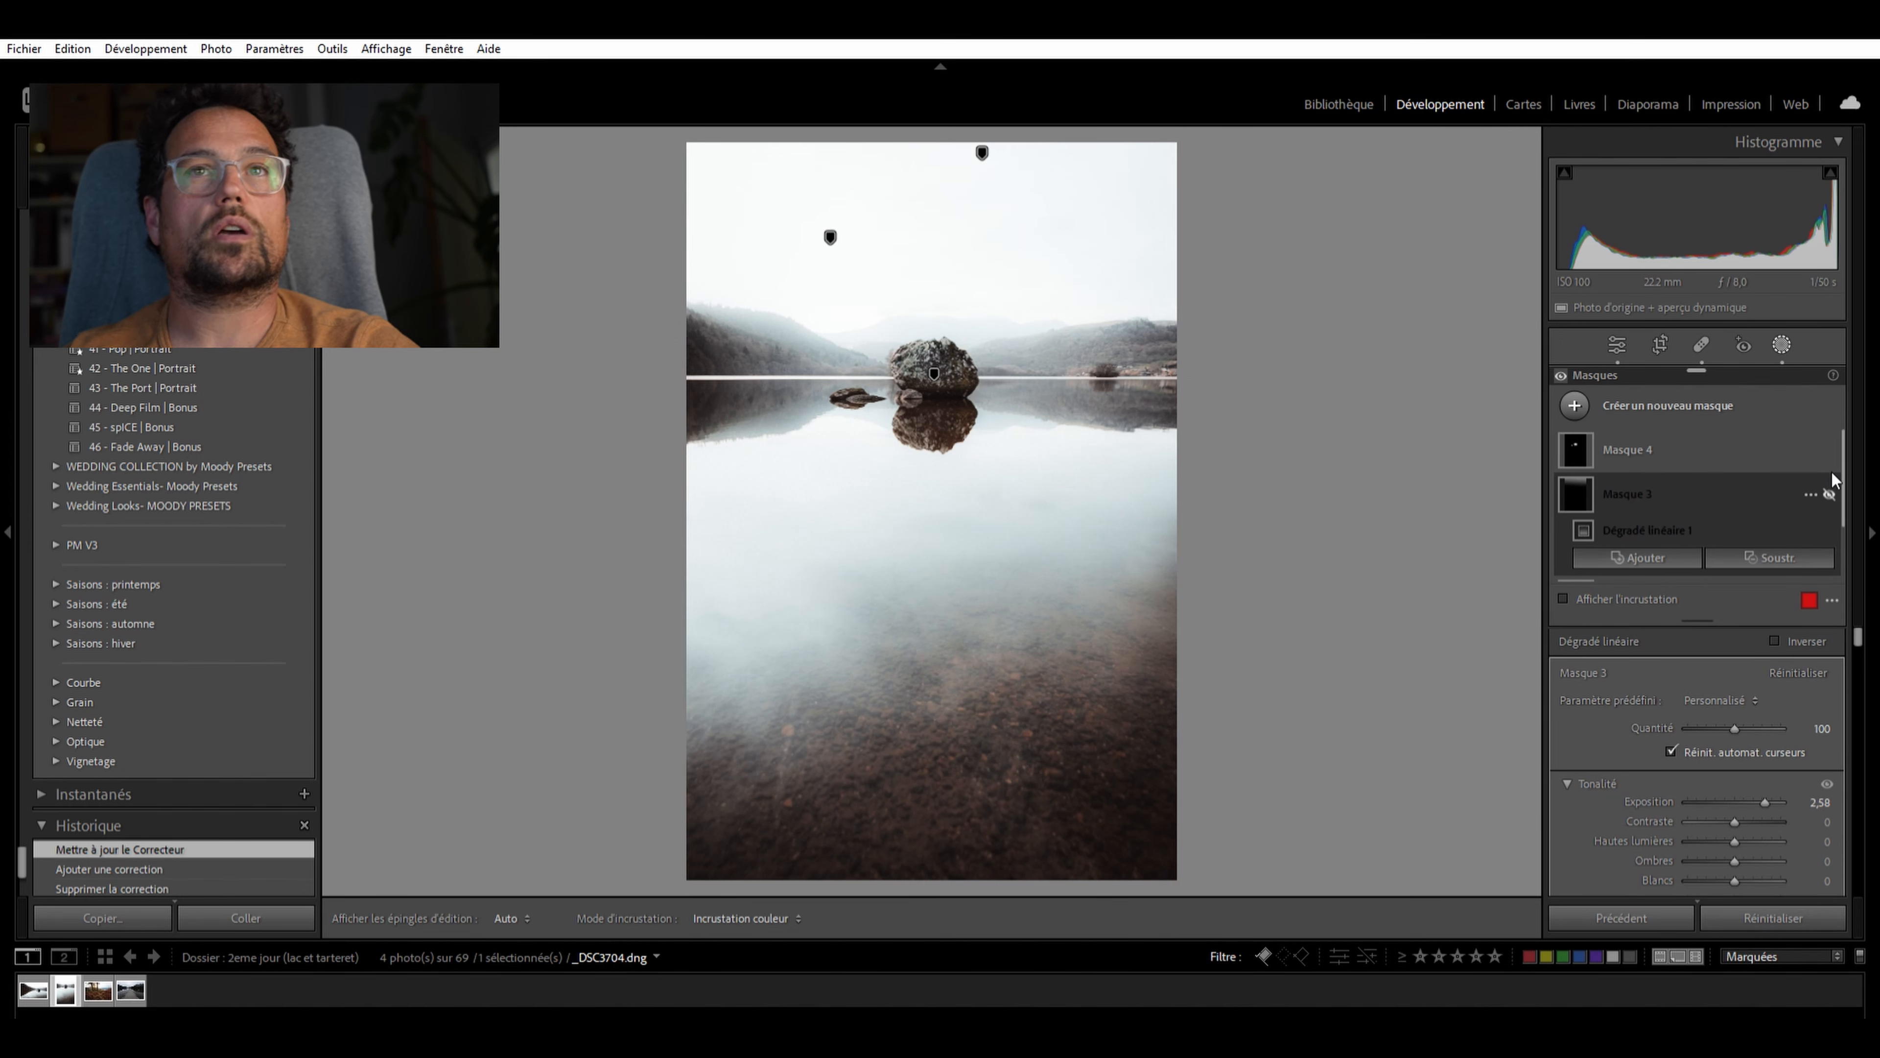
scroll(1660, 467, down, 1)
scroll(1658, 467, down, 1)
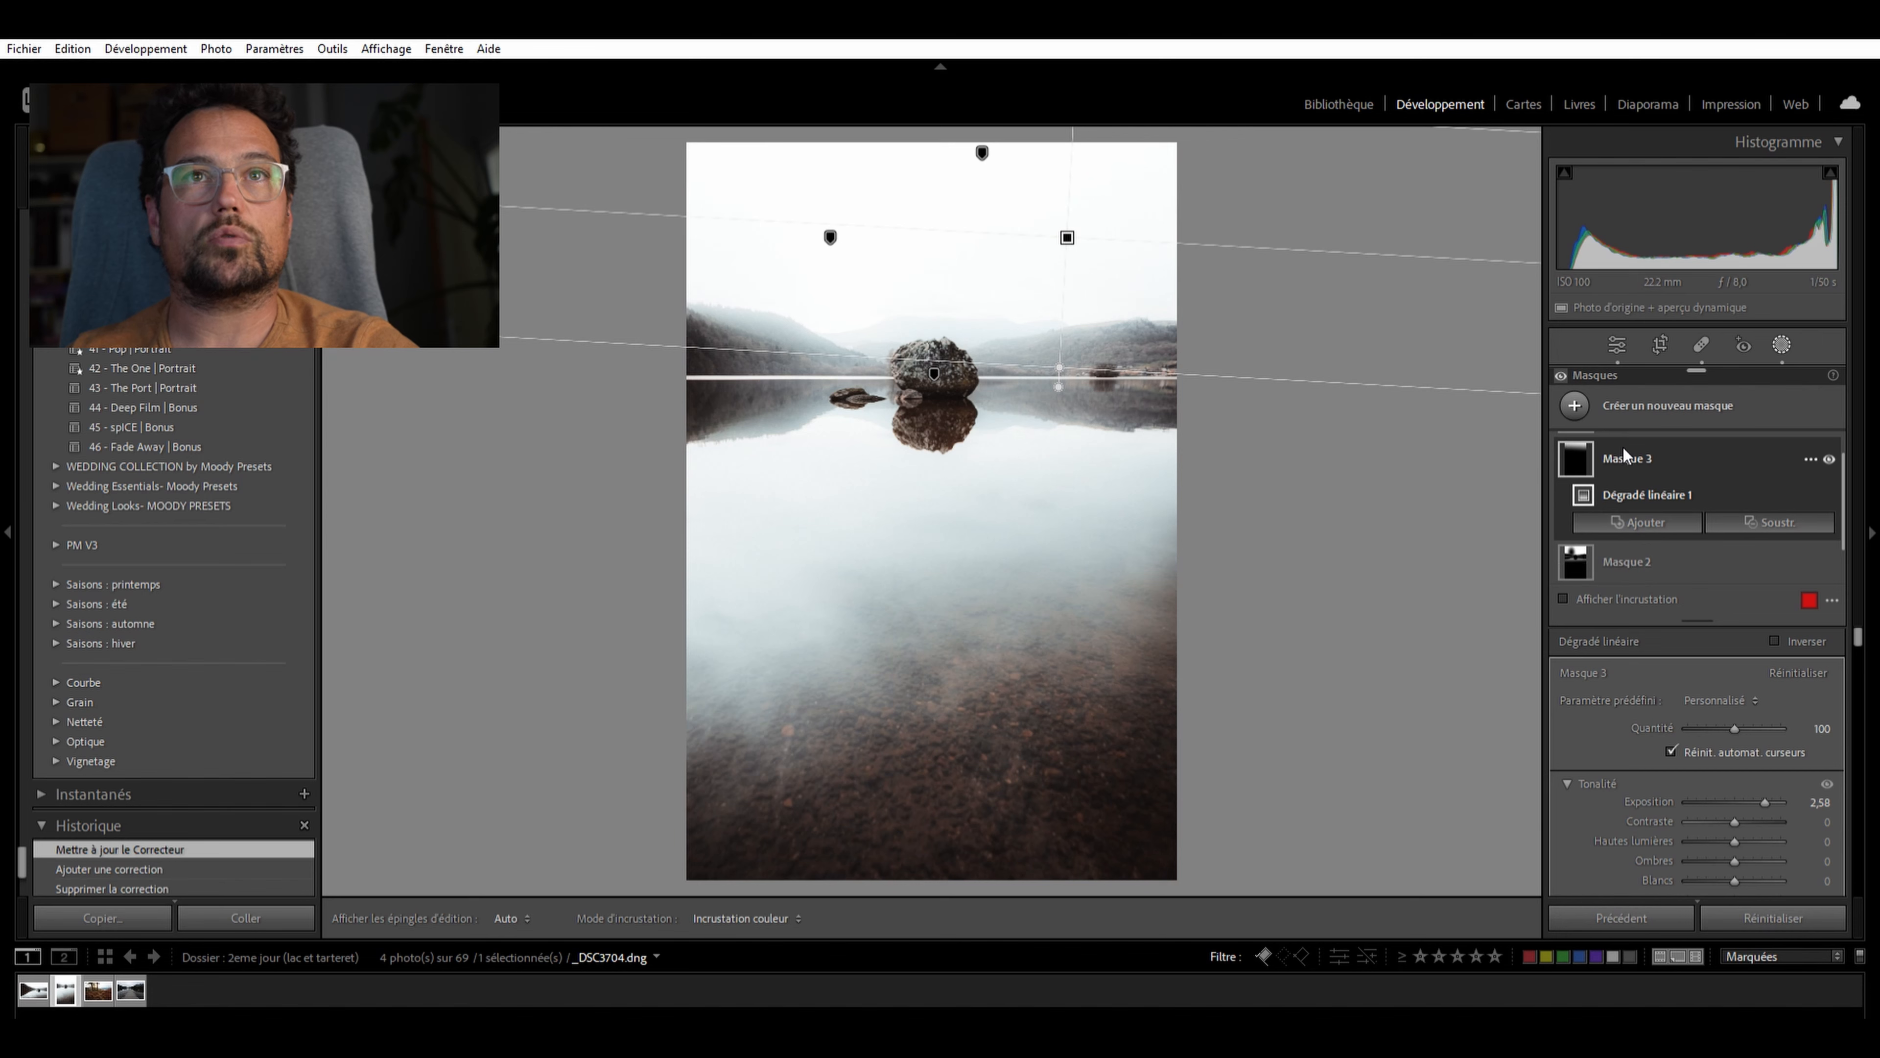
scroll(1621, 493, down, 1)
Open the components of Masque 2 and compare the photo with that mask hidden and shown
mouse_move(1577, 531)
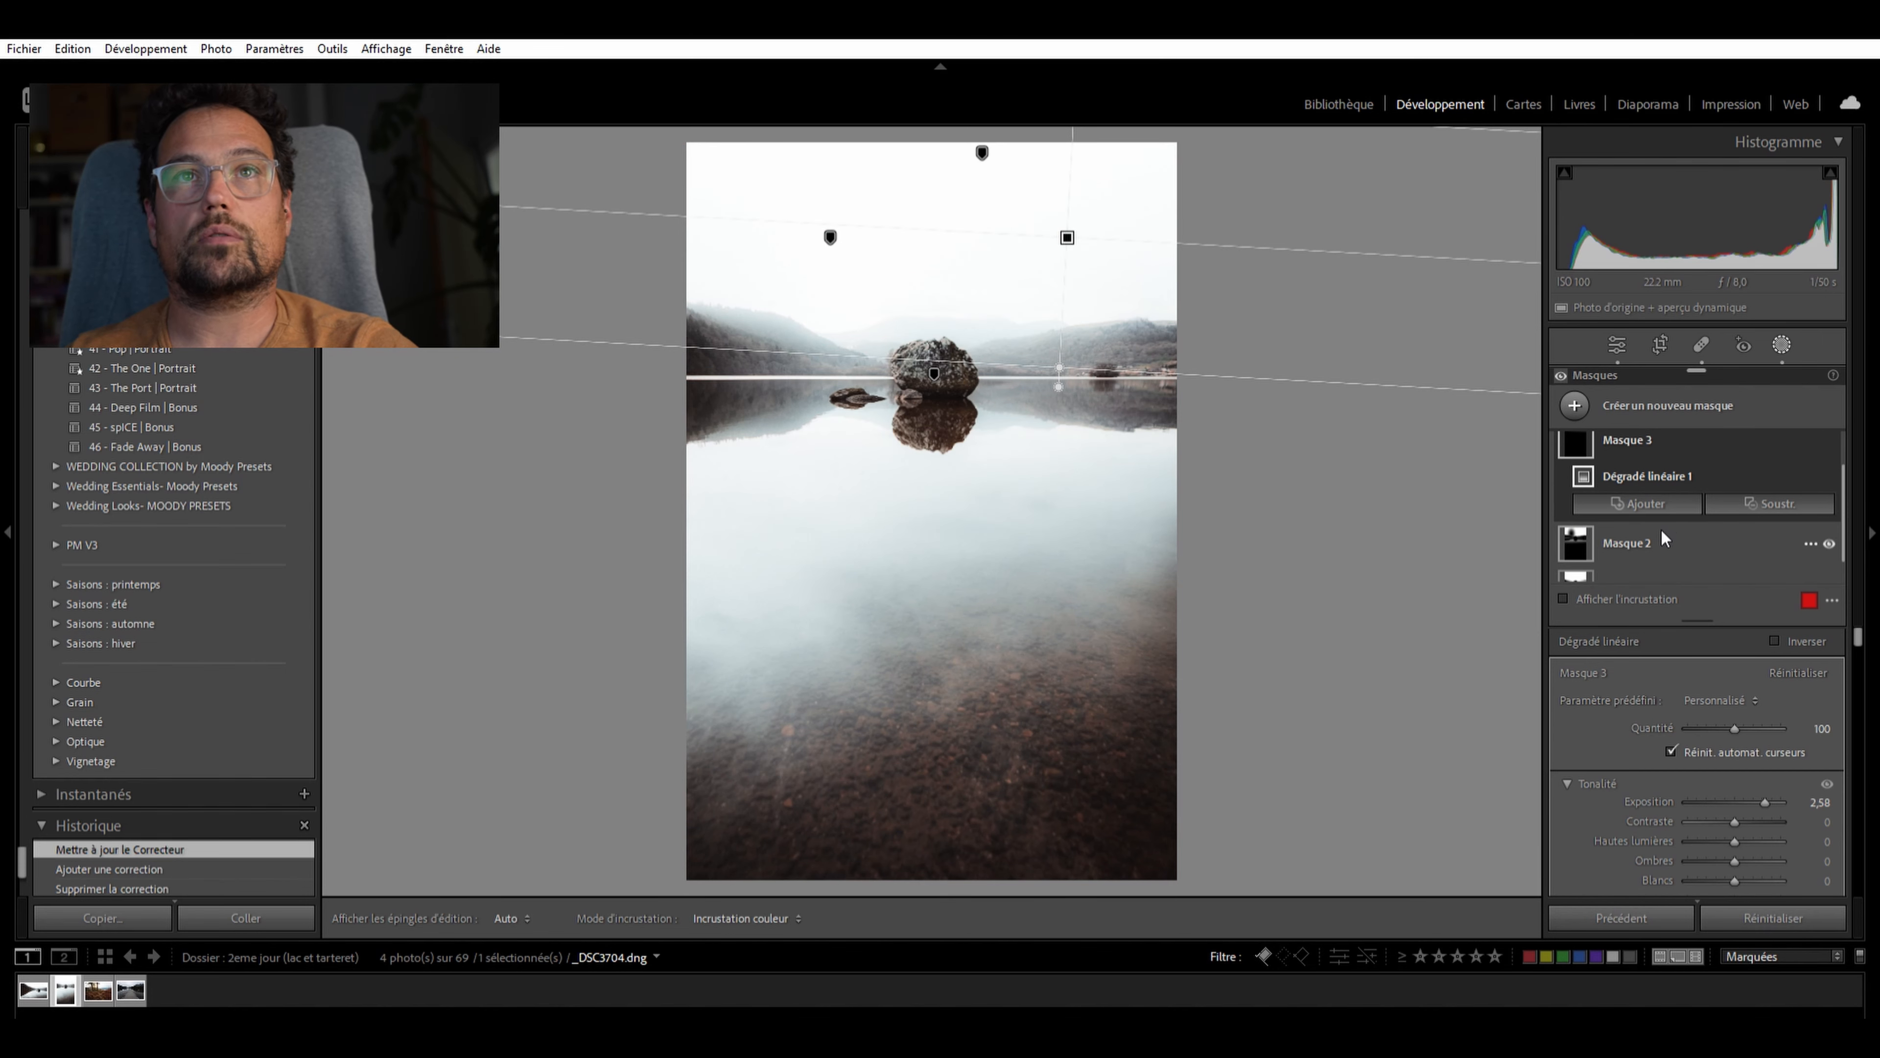
scroll(1662, 529, down, 1)
click(1621, 519)
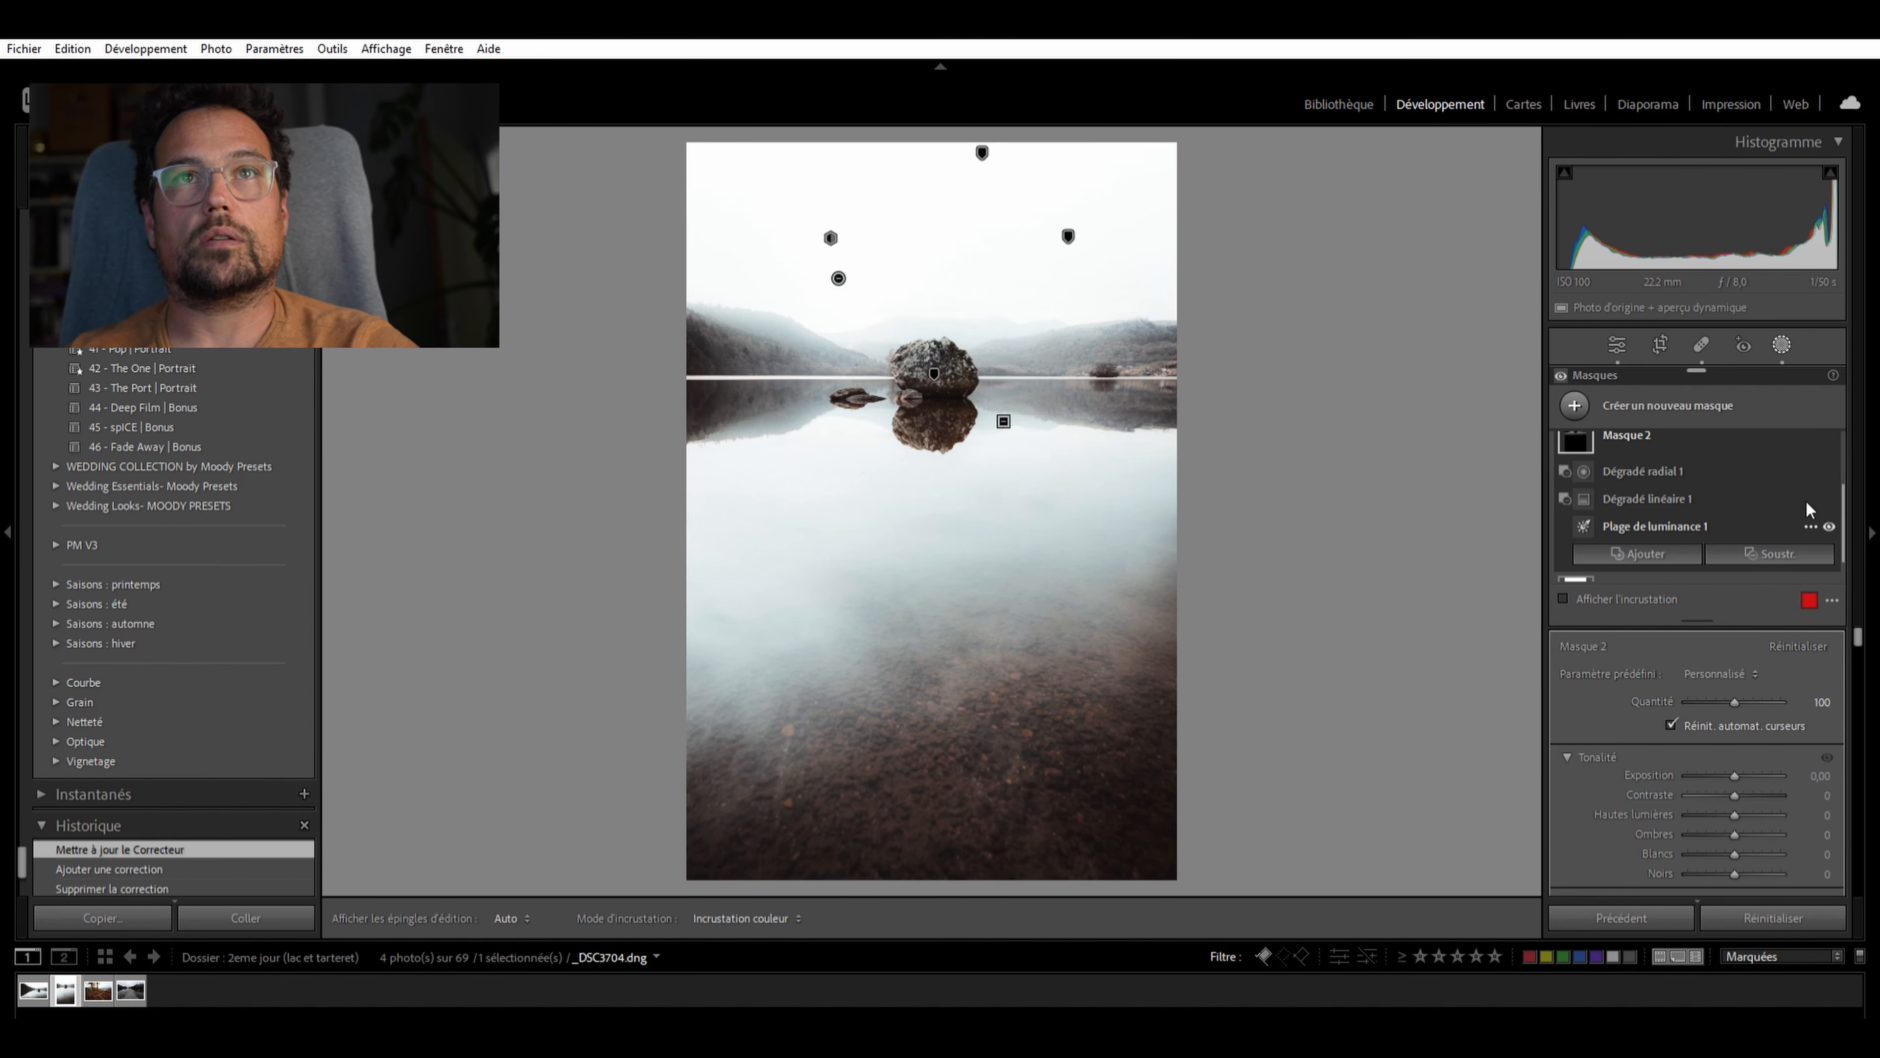
scroll(1765, 439, up, 1)
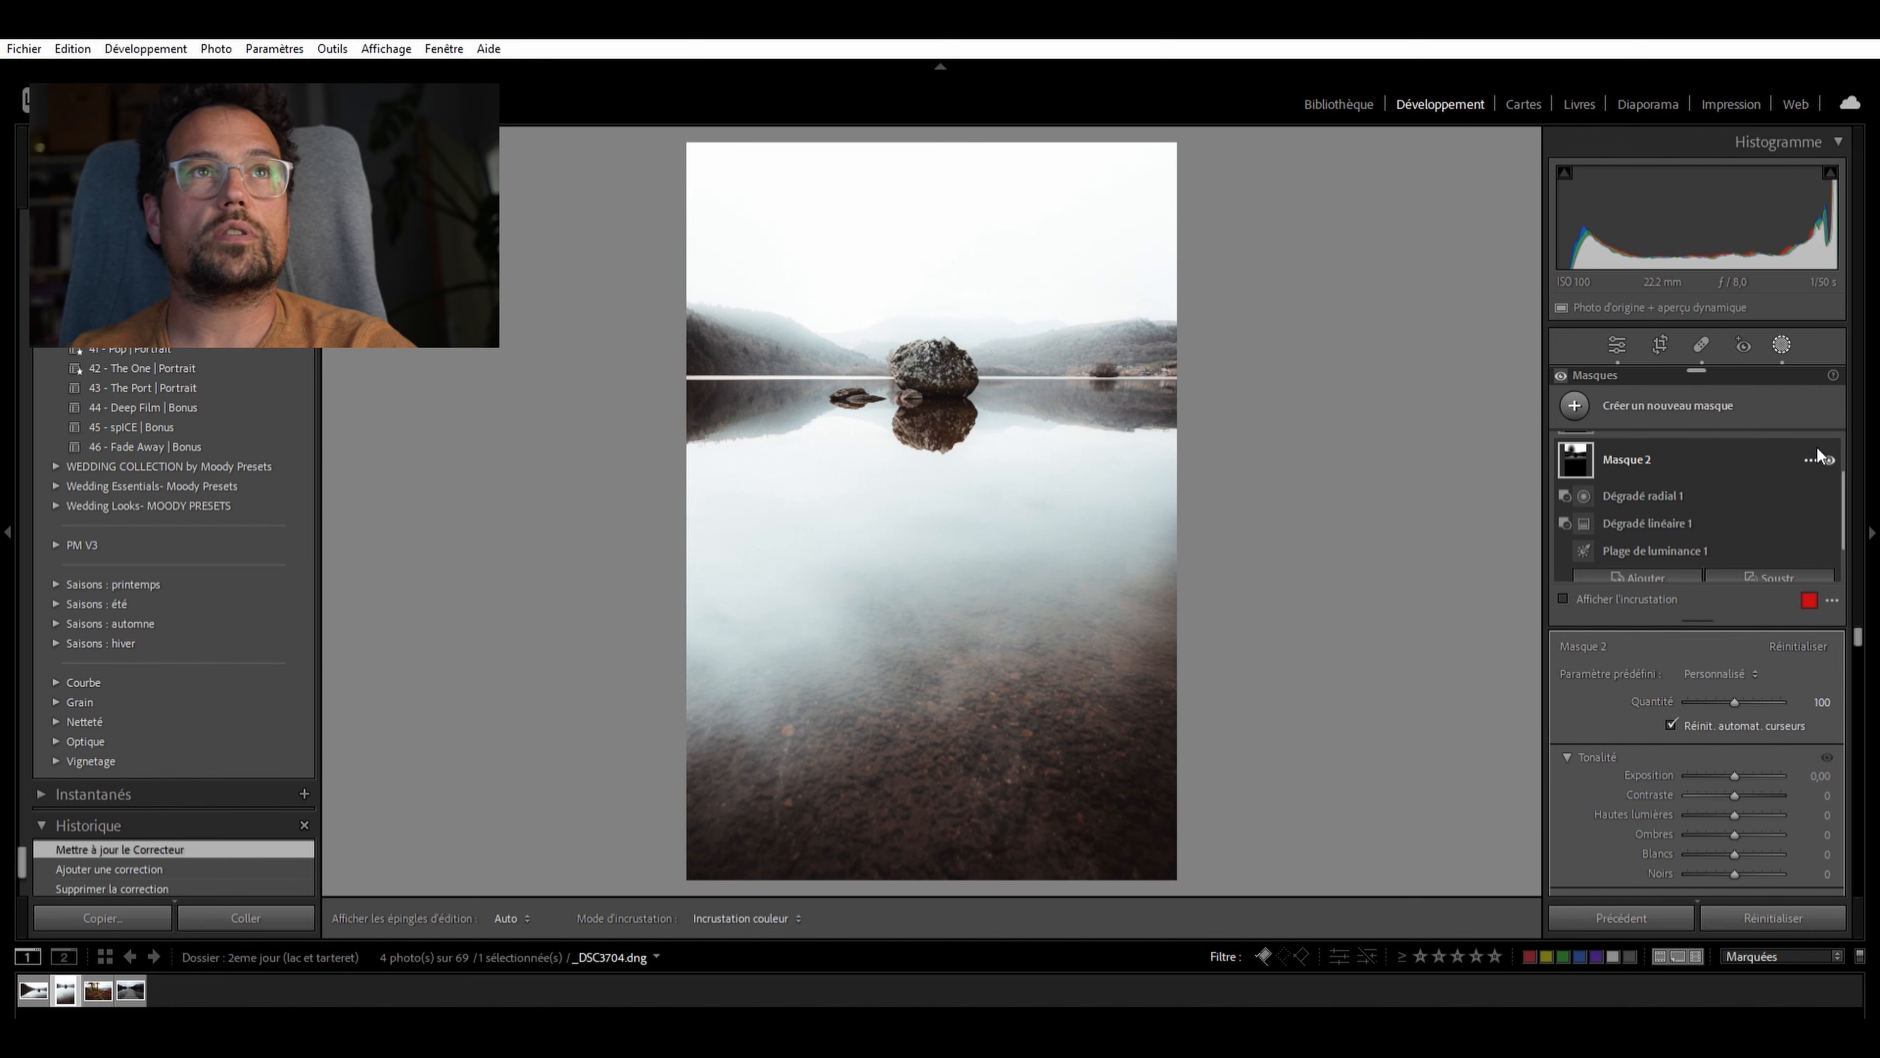
click(1828, 438)
click(1829, 439)
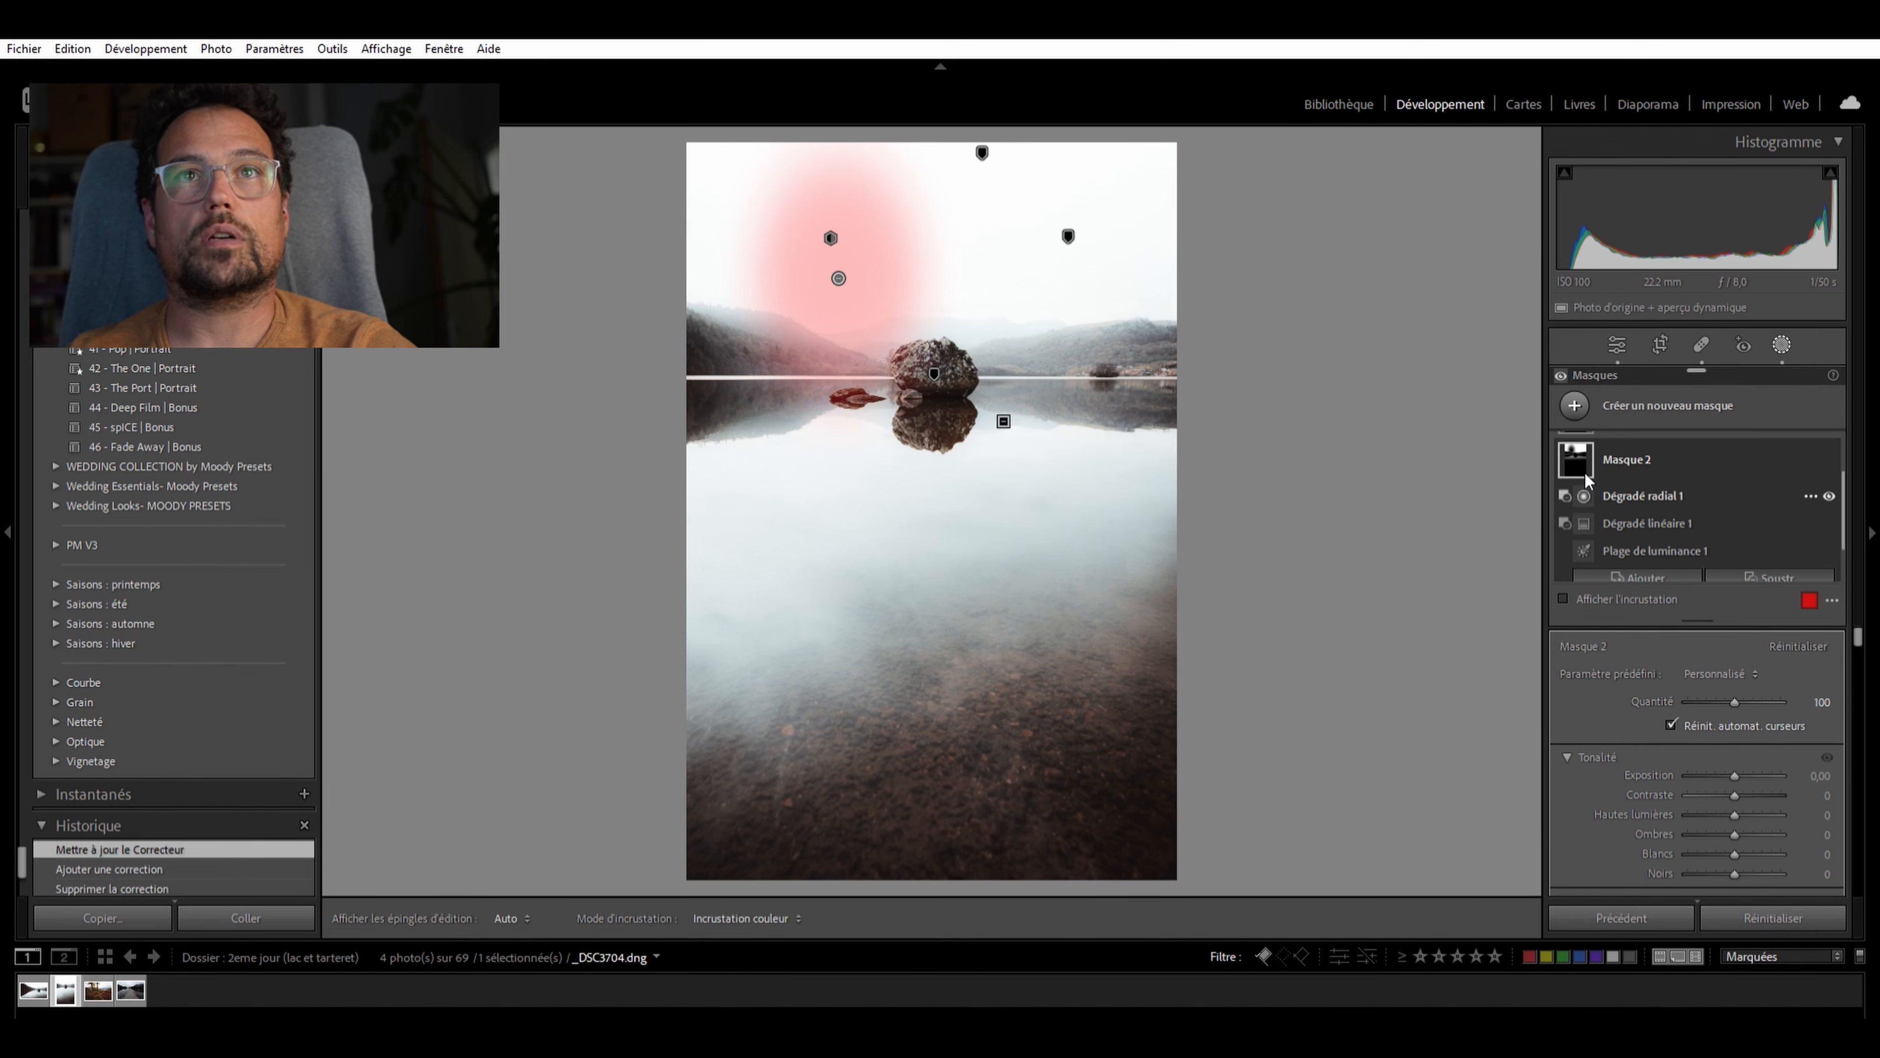
Delete the Dégradé radial 1 component from Masque 2
click(1584, 494)
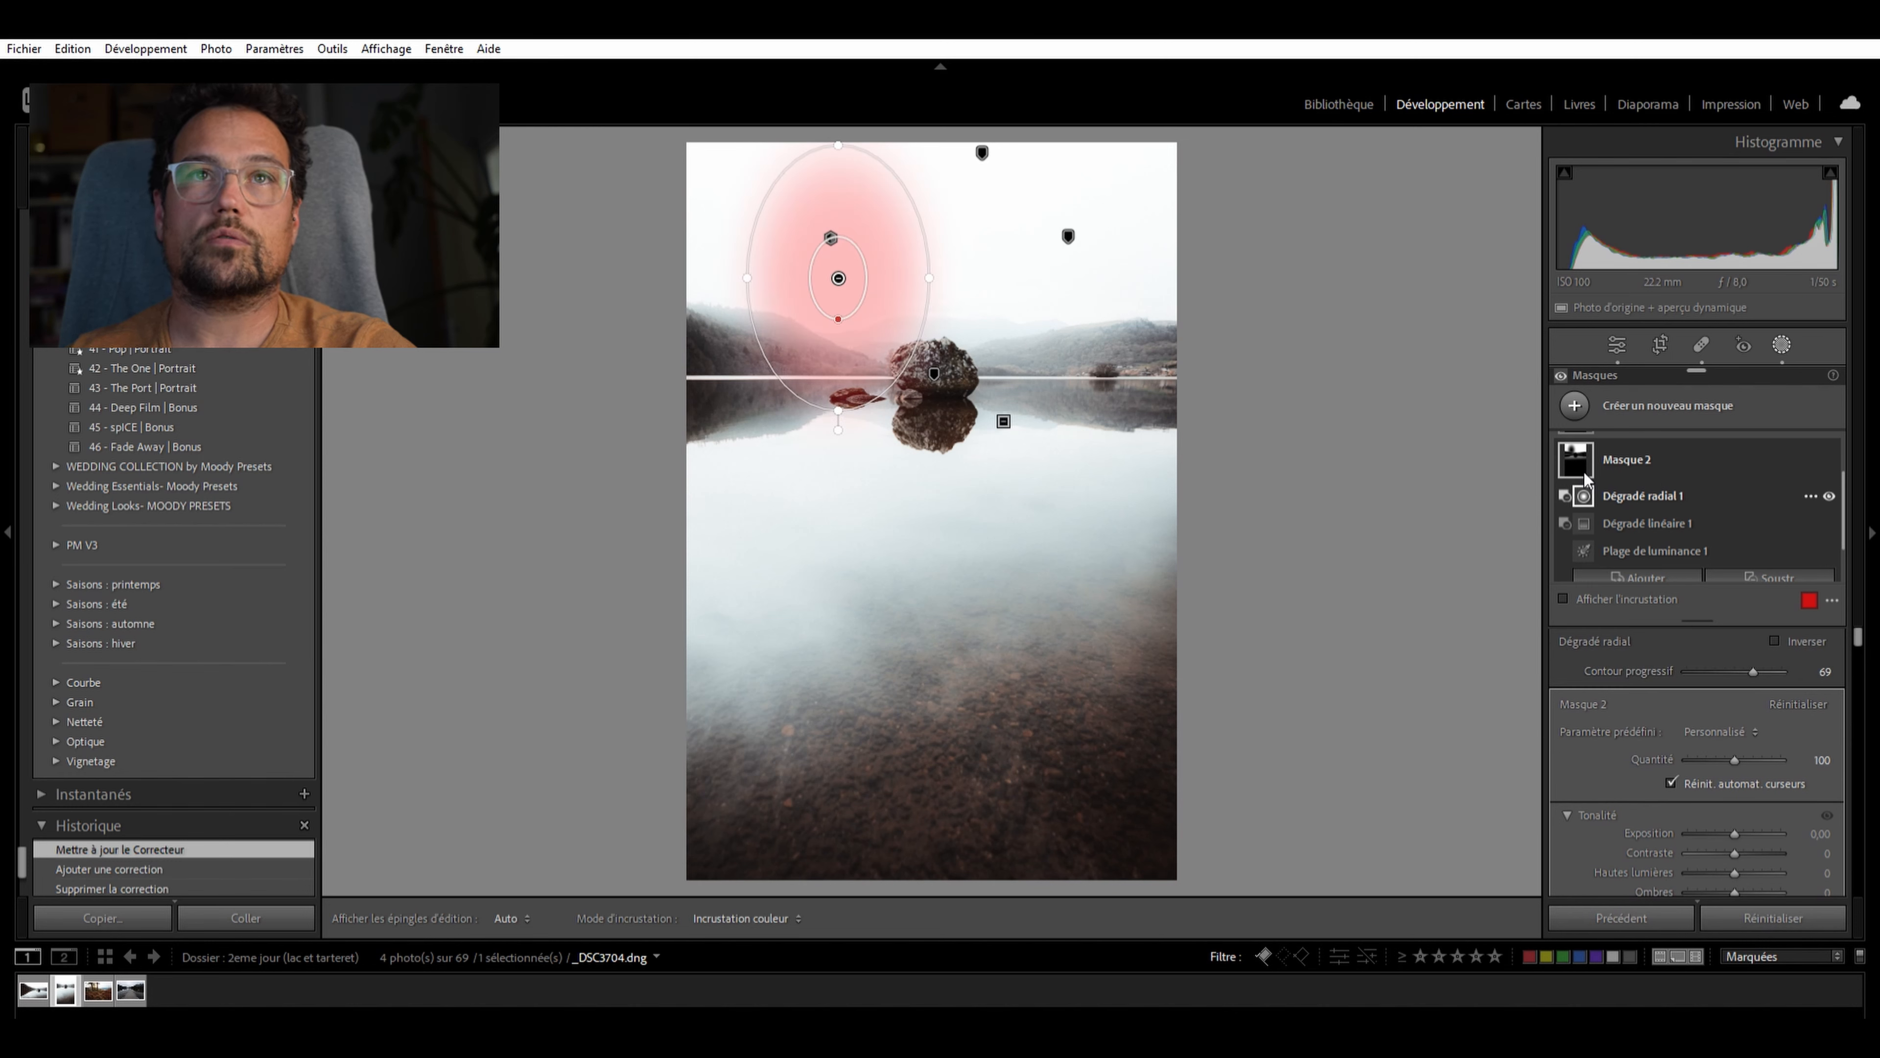
mouse_move(1582, 446)
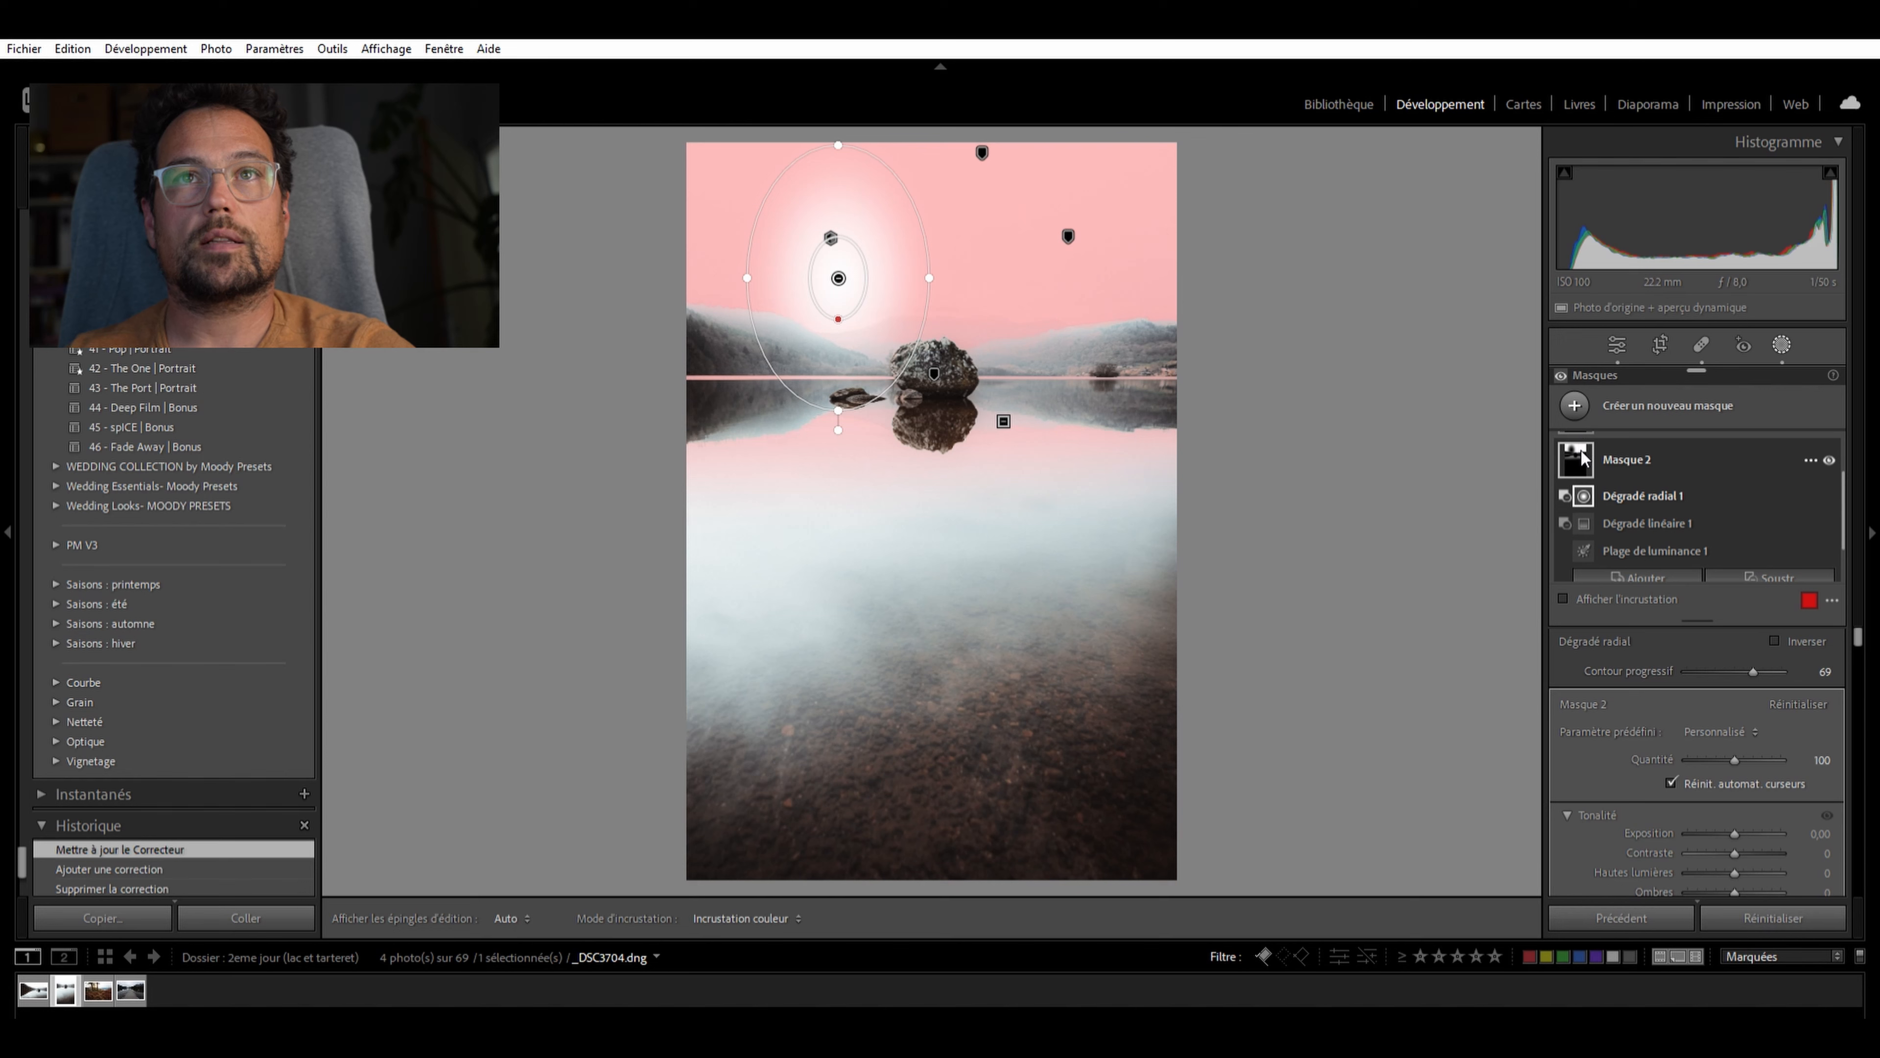
key(Delete)
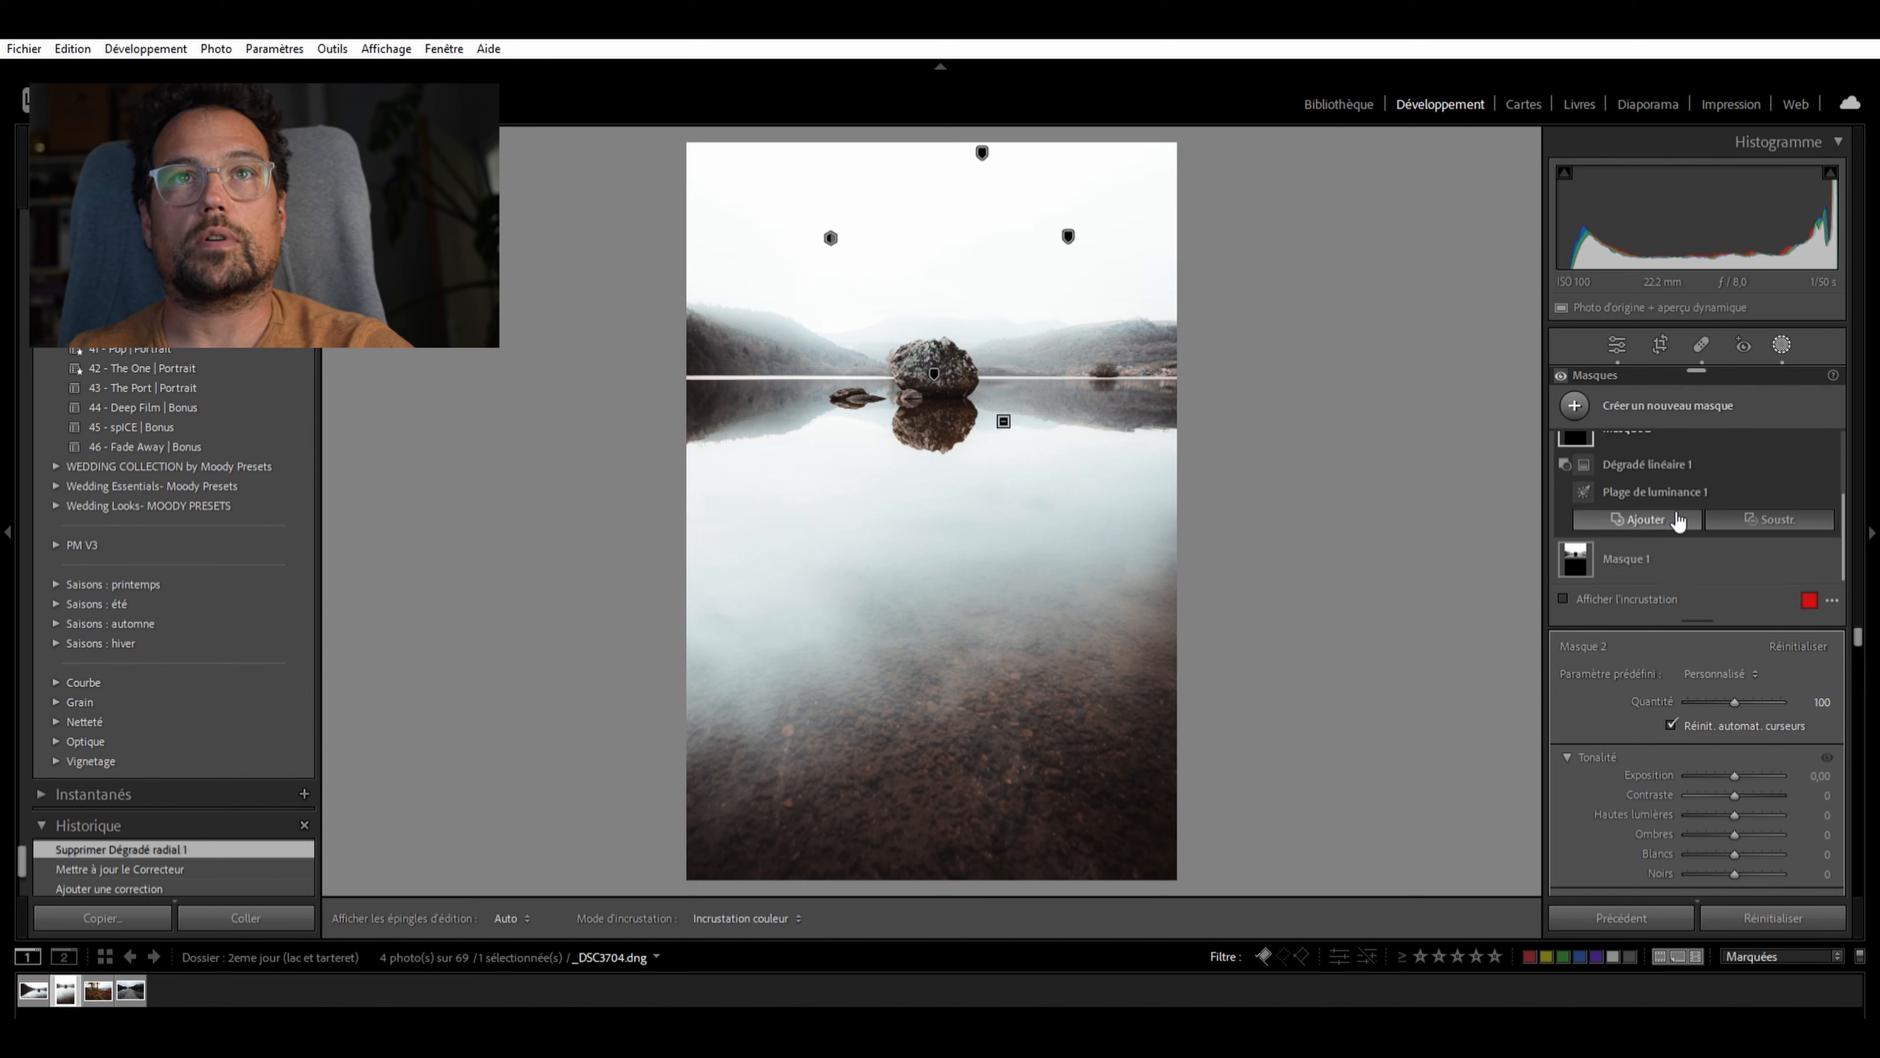
Widen Plage de luminance 1 in Masque 2 to 31/67–100/100, checking its coverage with the overlay
click(1641, 514)
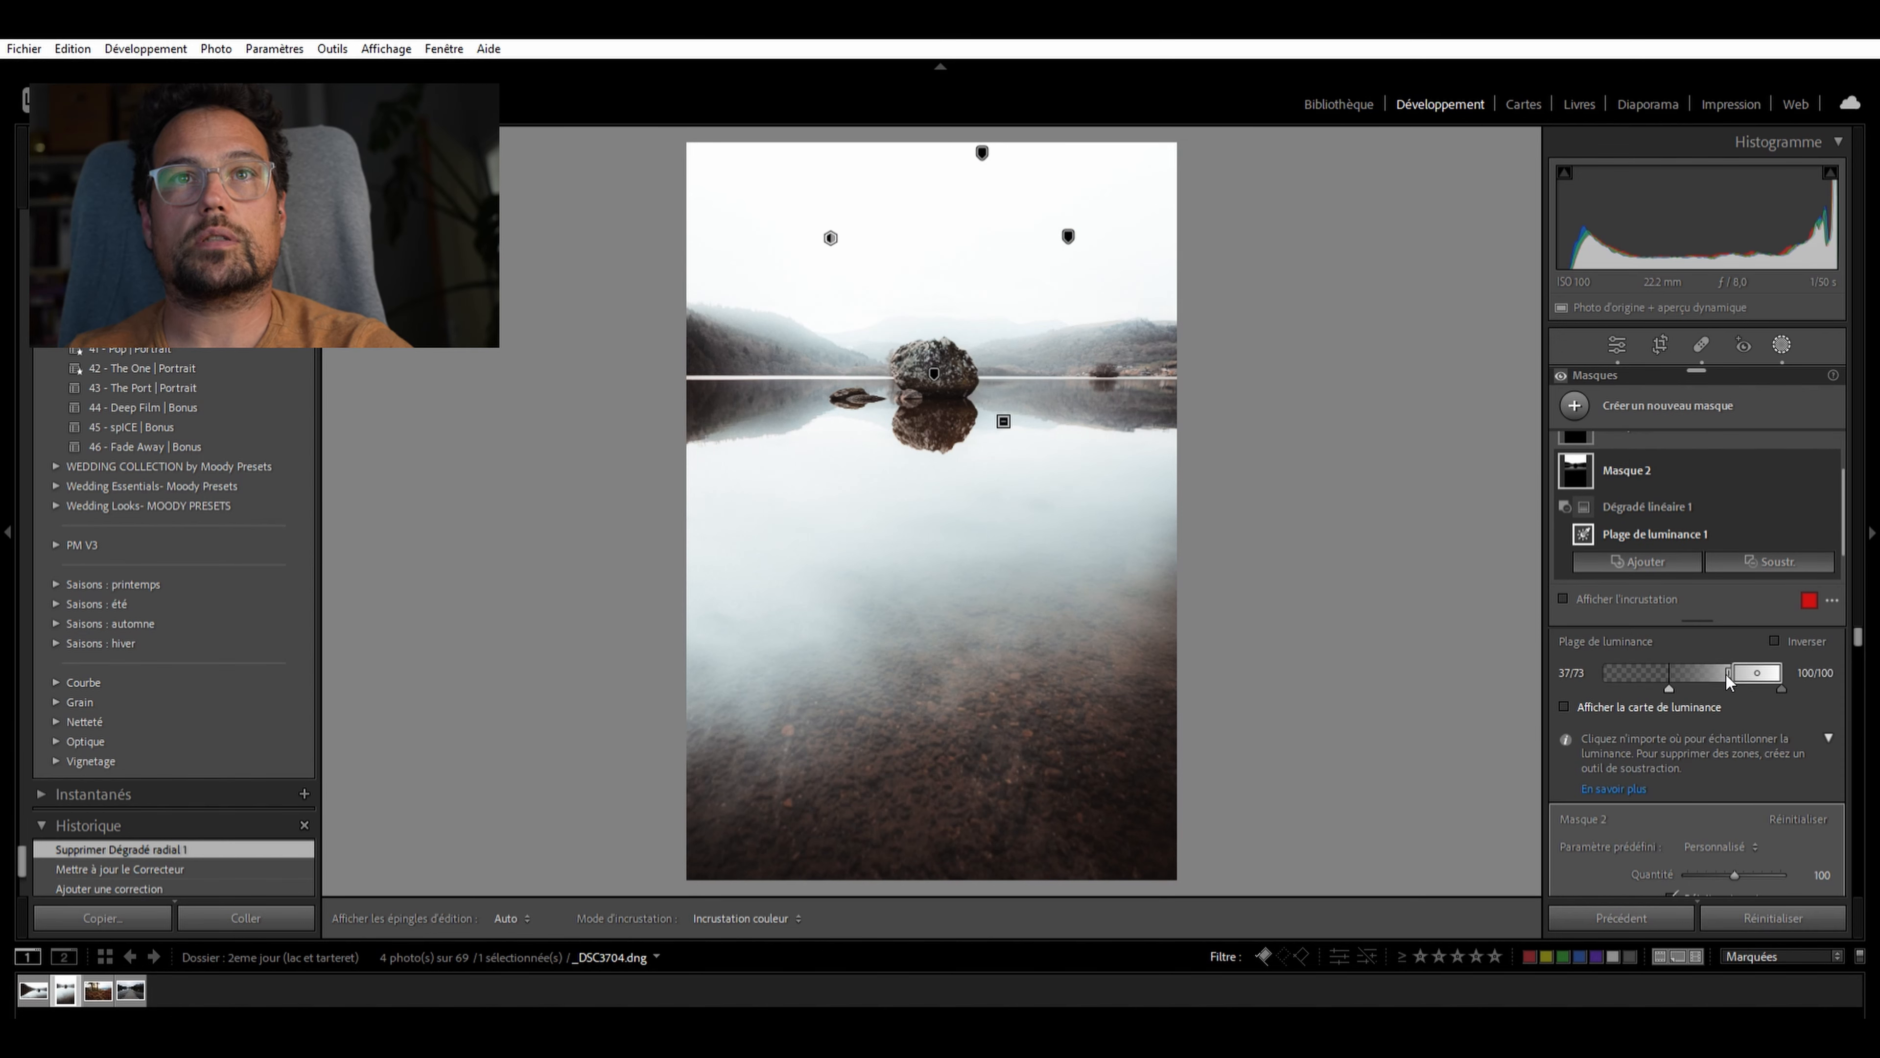
key(o)
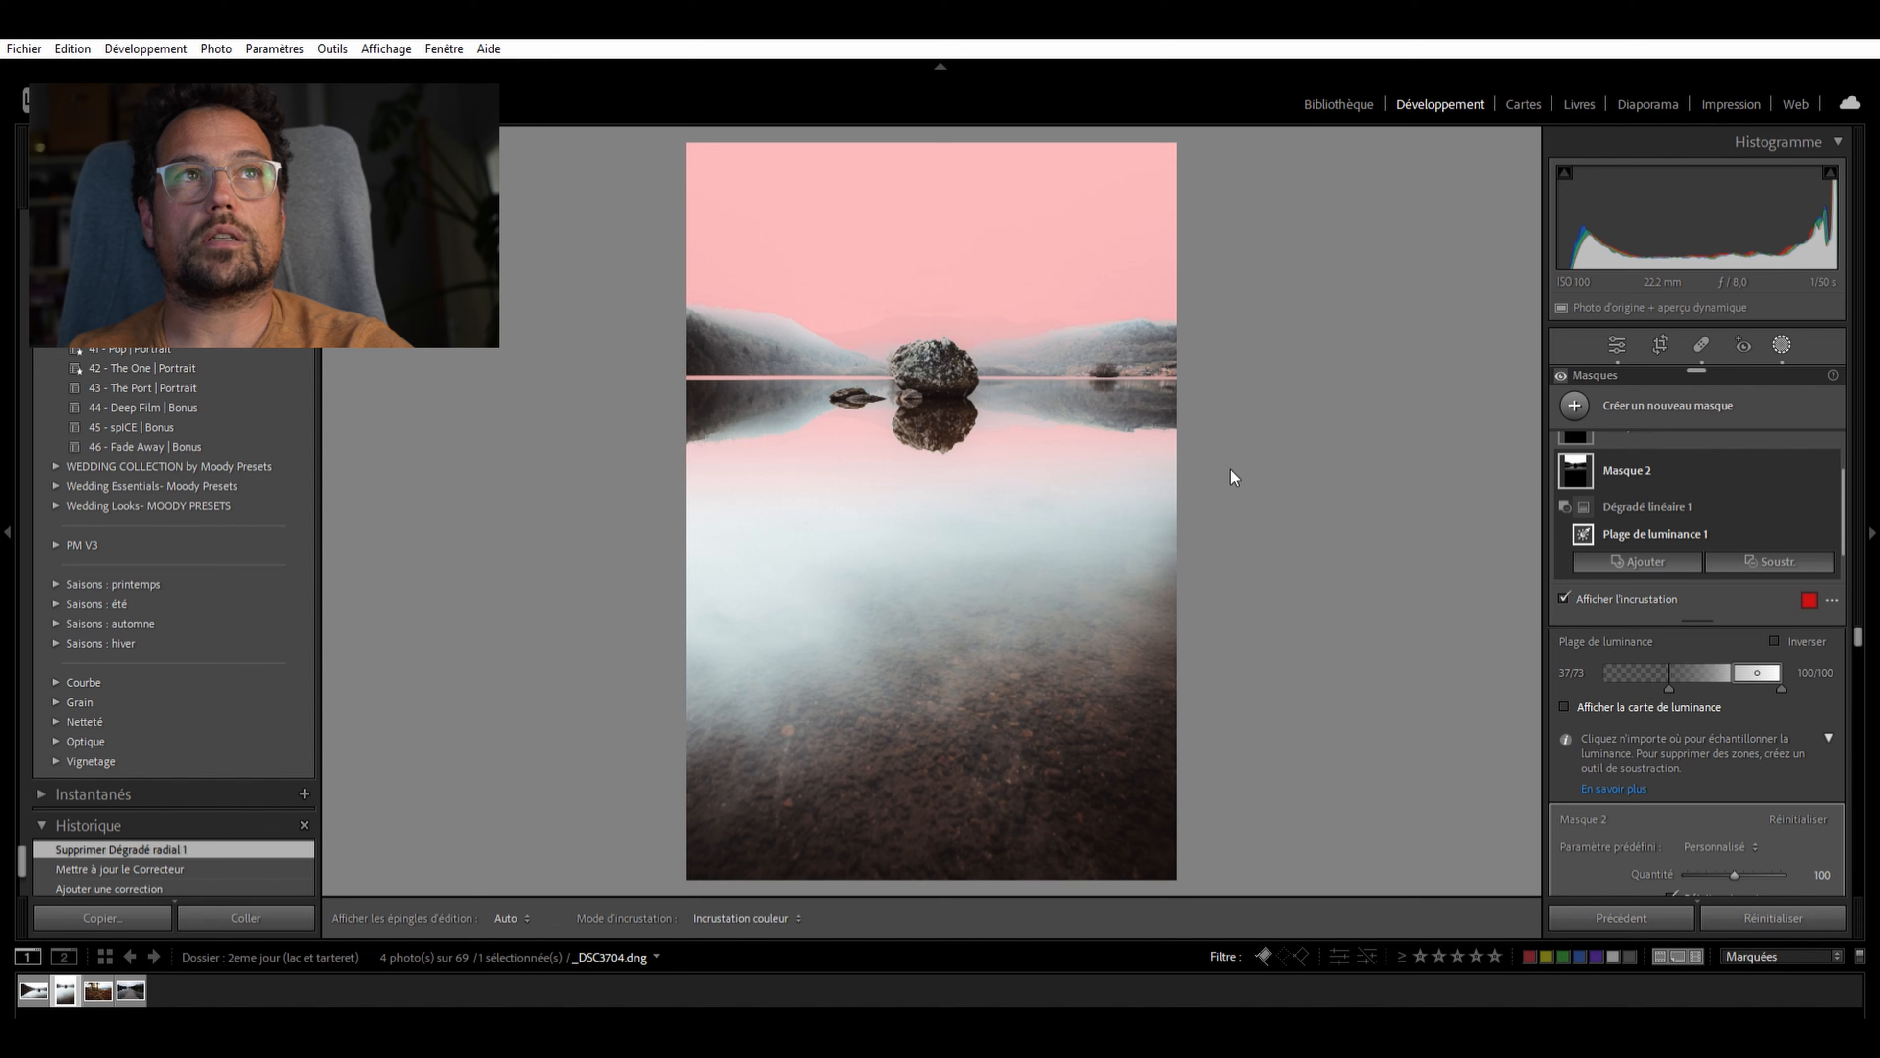
drag(1727, 654, 1657, 672)
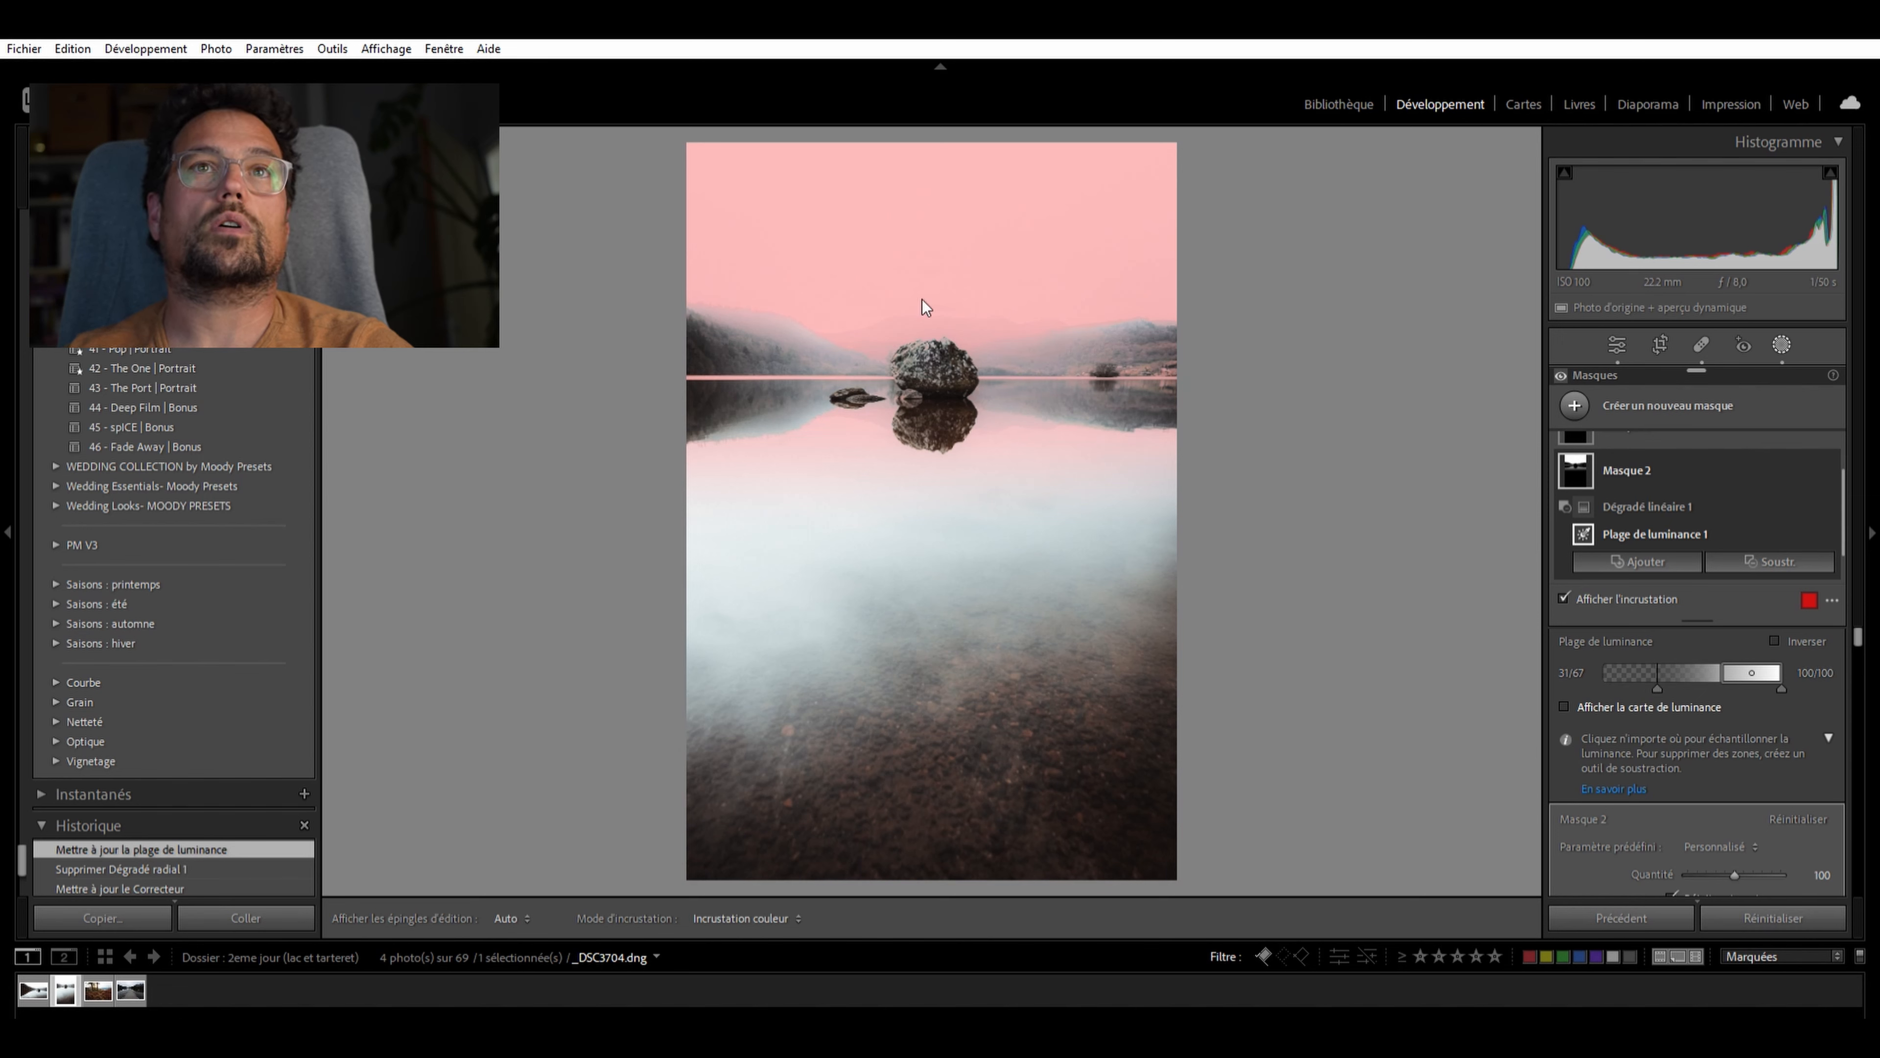
key(o)
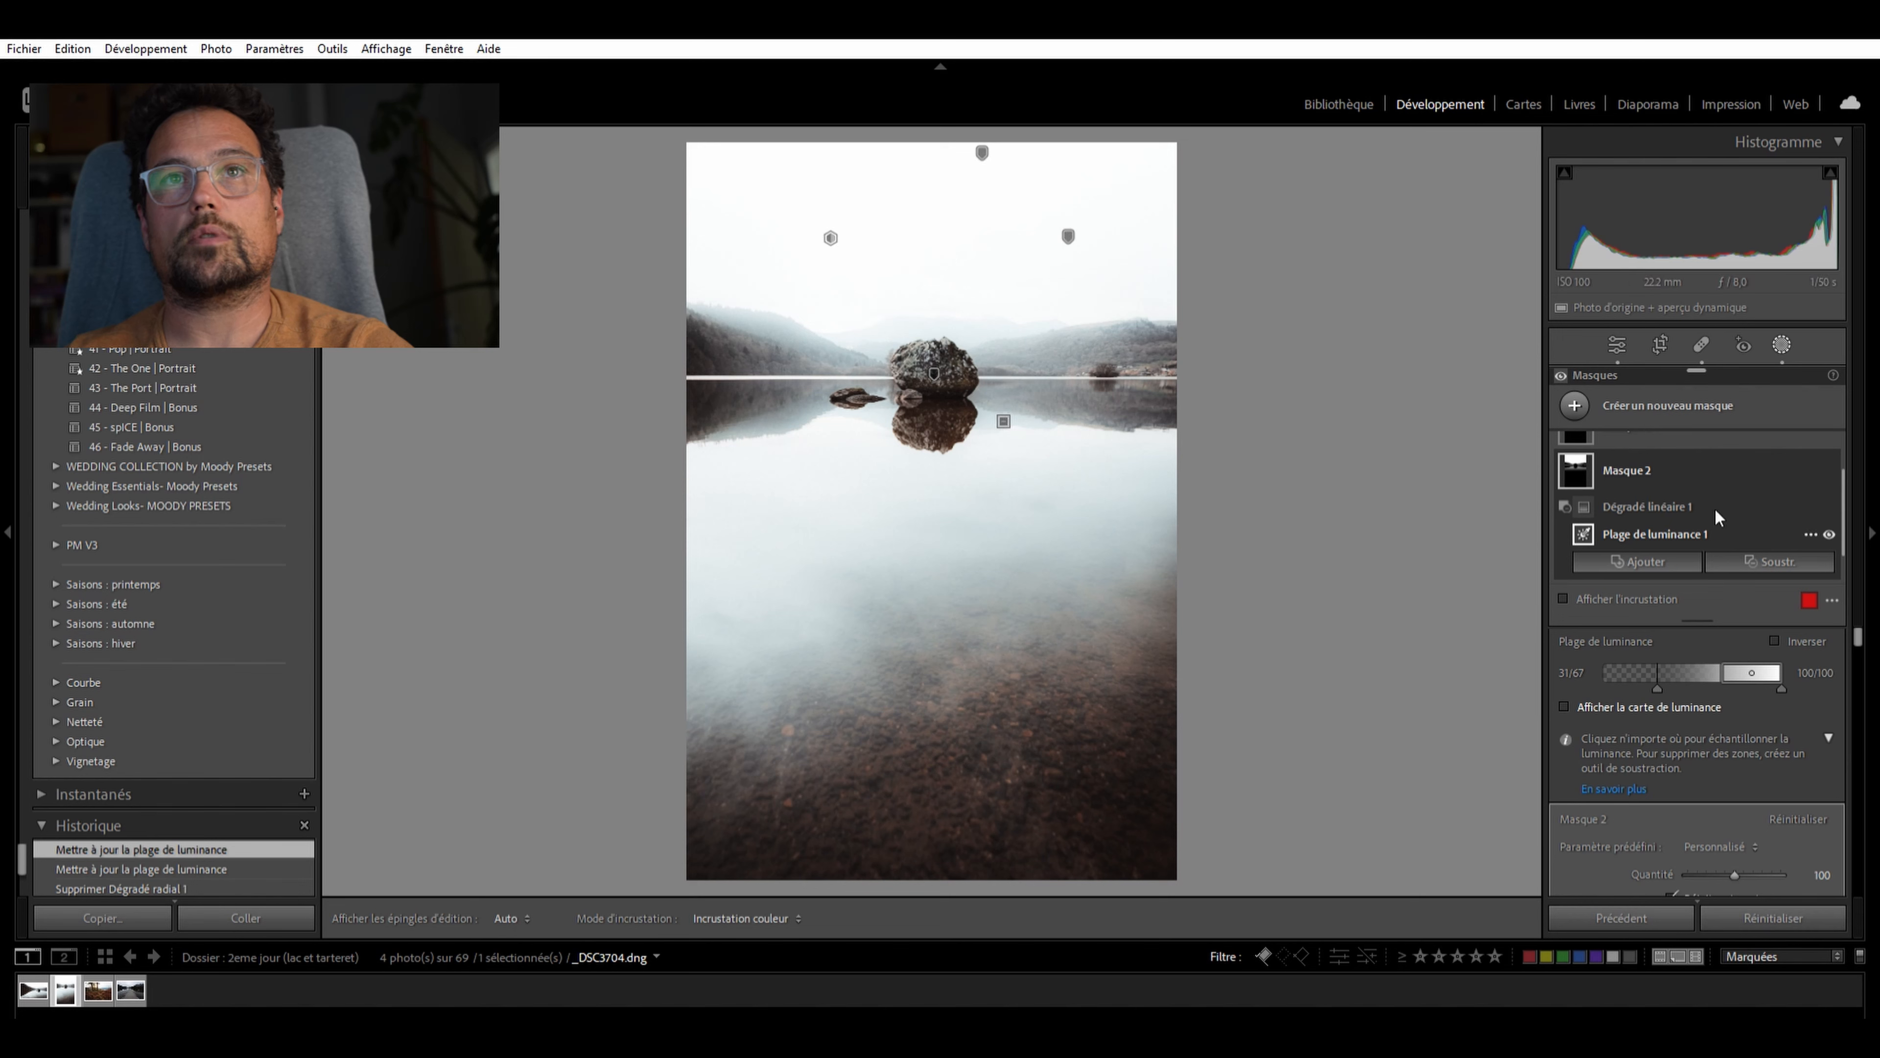
Compare the photo with Masque 1 hidden and shown, and return to the general editing settings
scroll(1717, 519, down, 1)
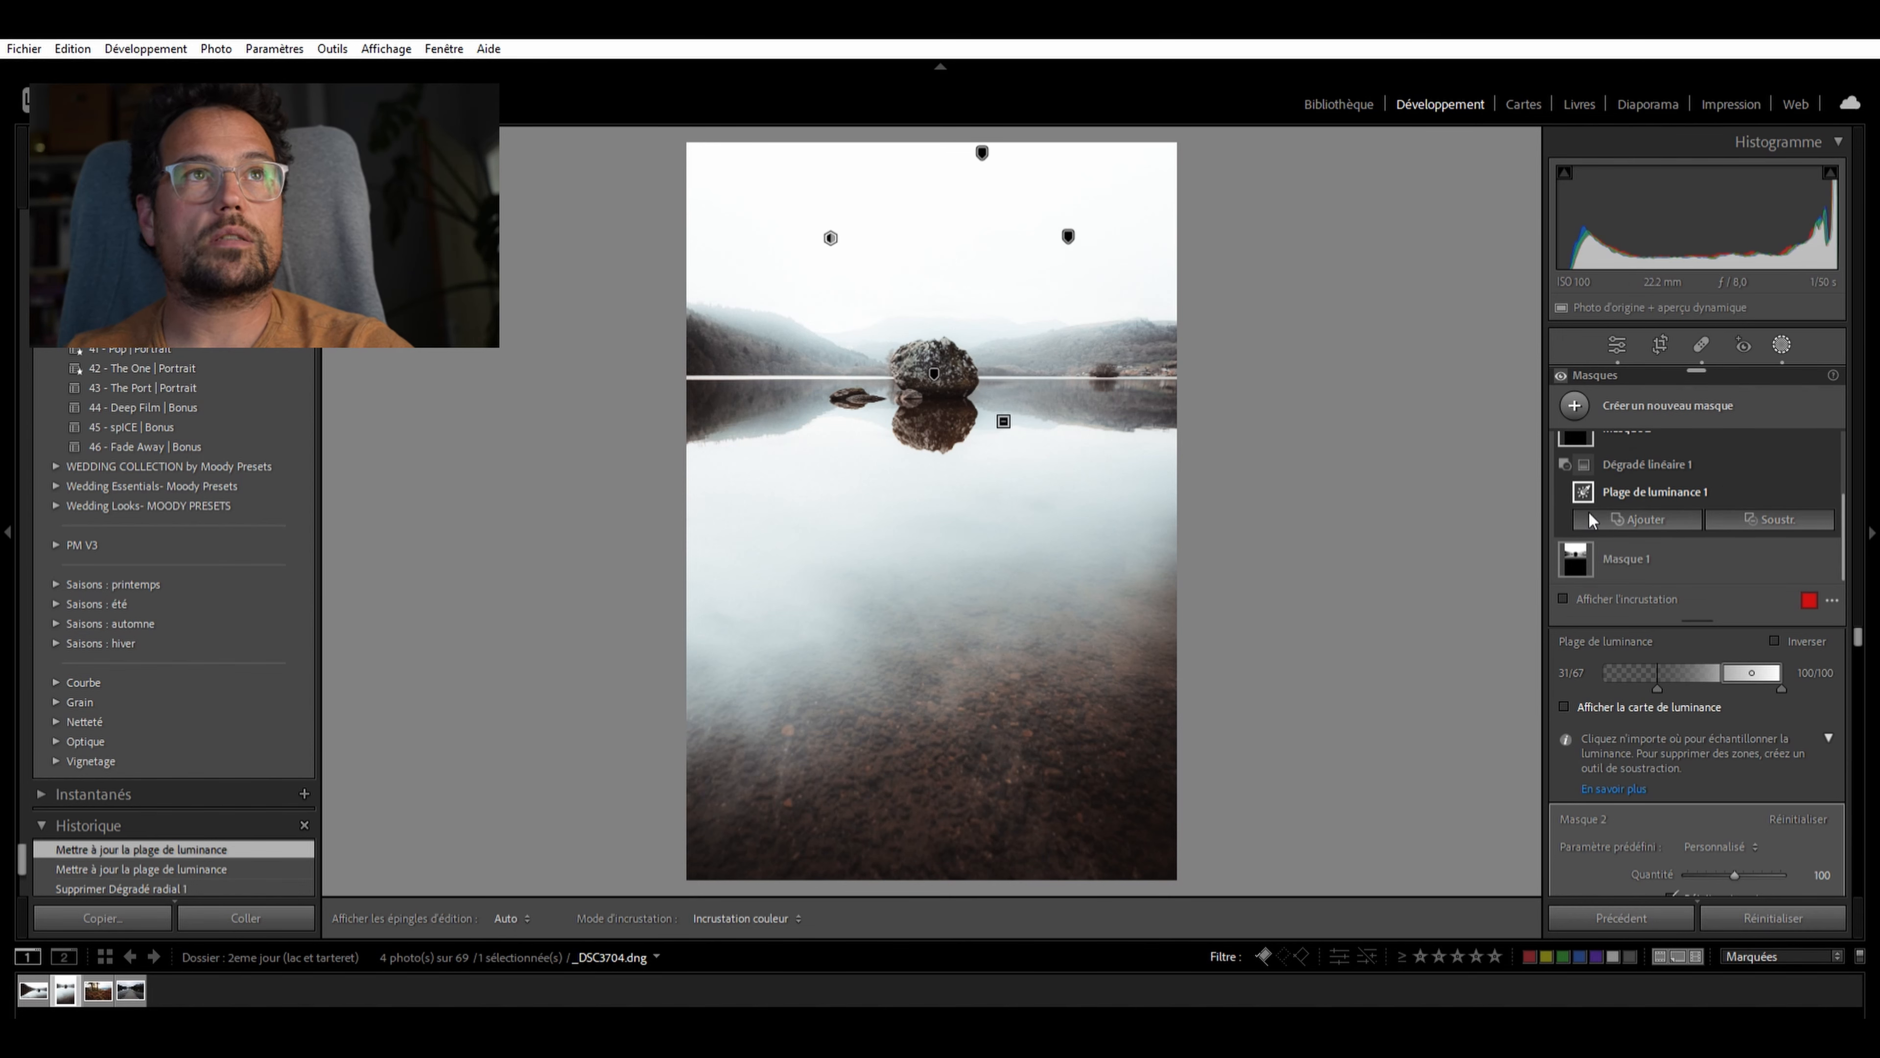
mouse_move(1583, 543)
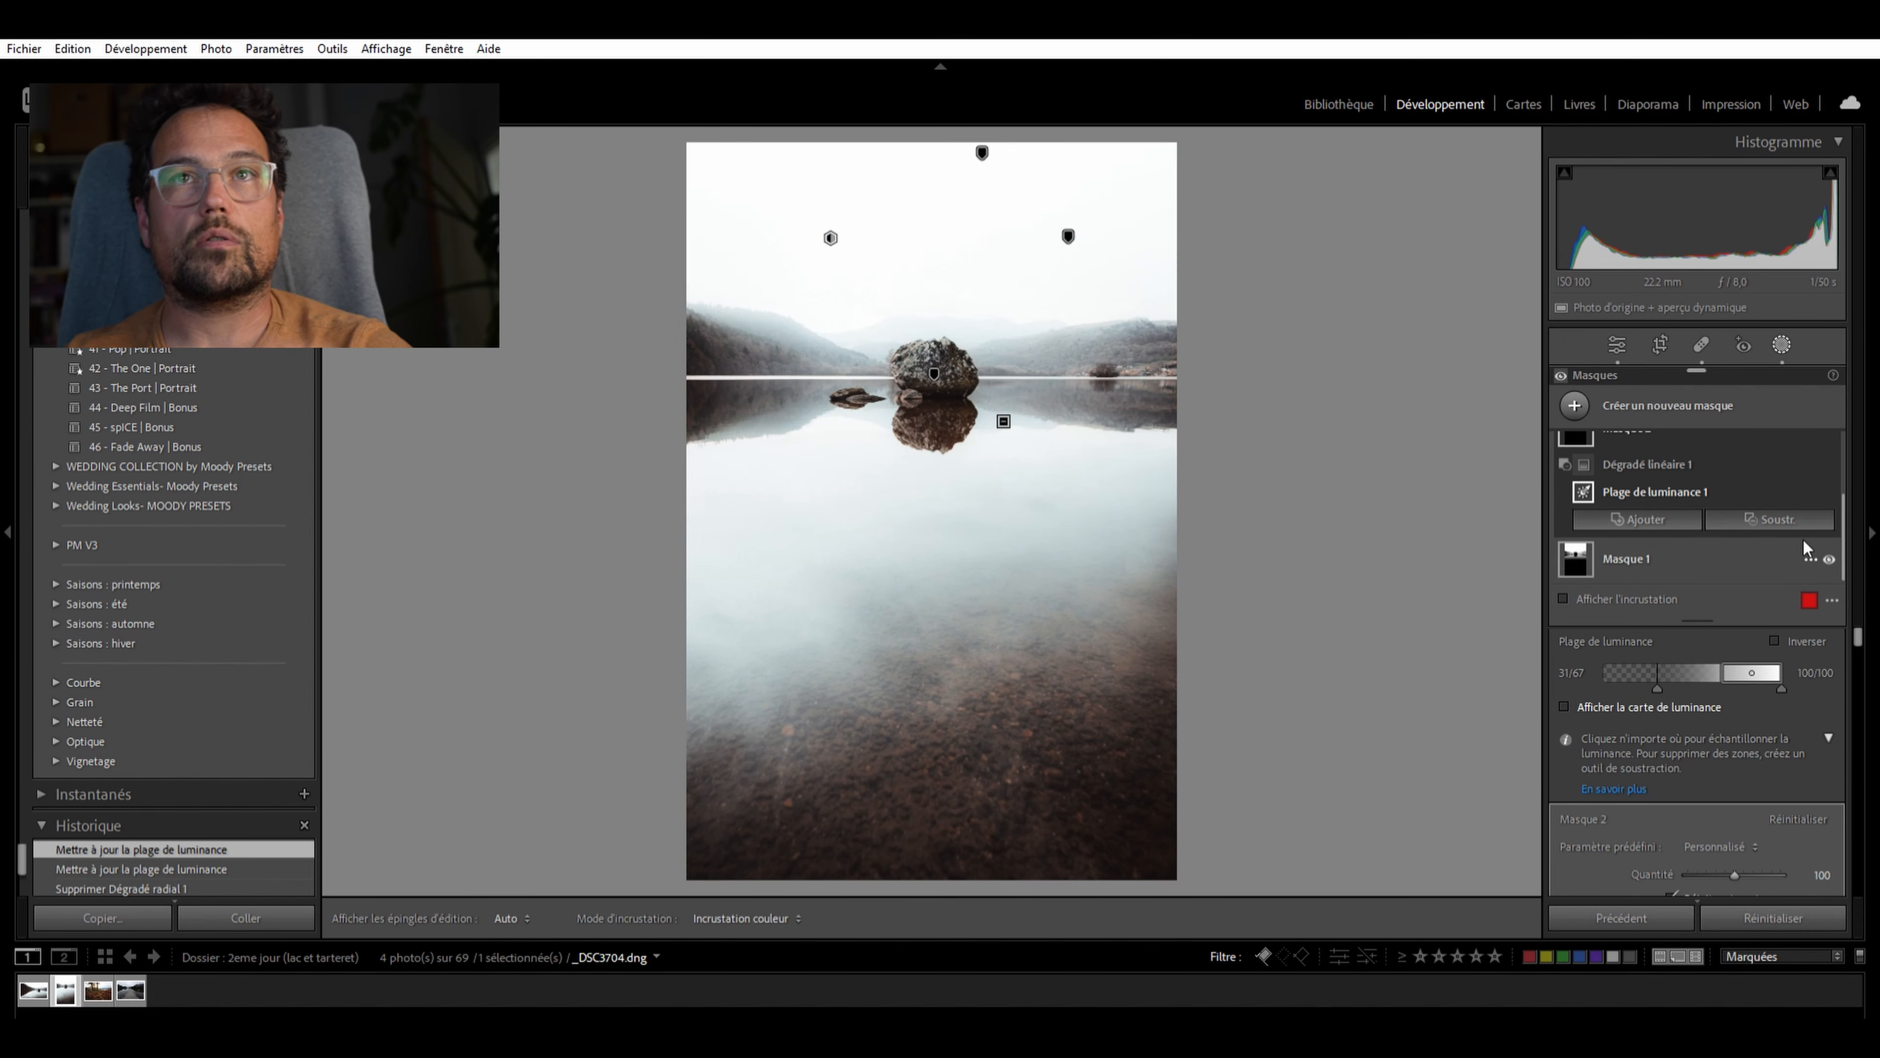
click(1826, 539)
click(1826, 538)
click(1826, 535)
click(1826, 534)
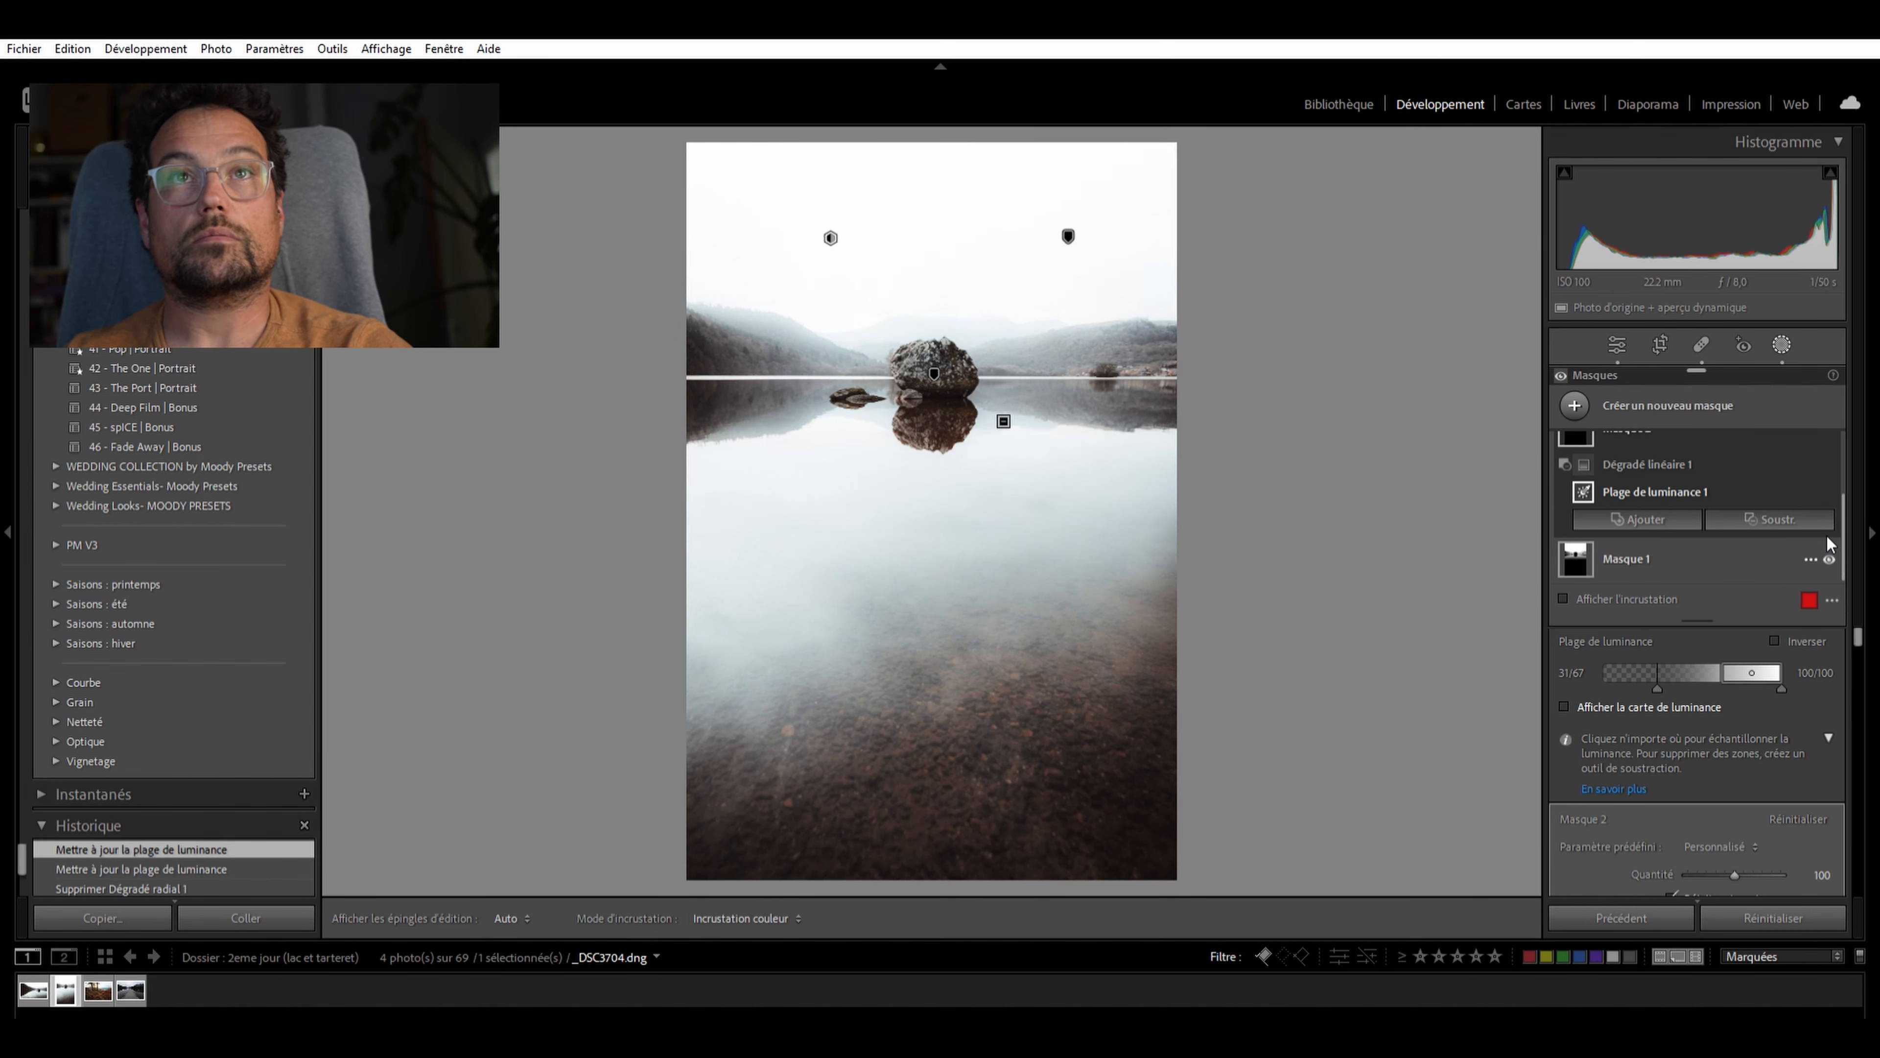
click(1617, 343)
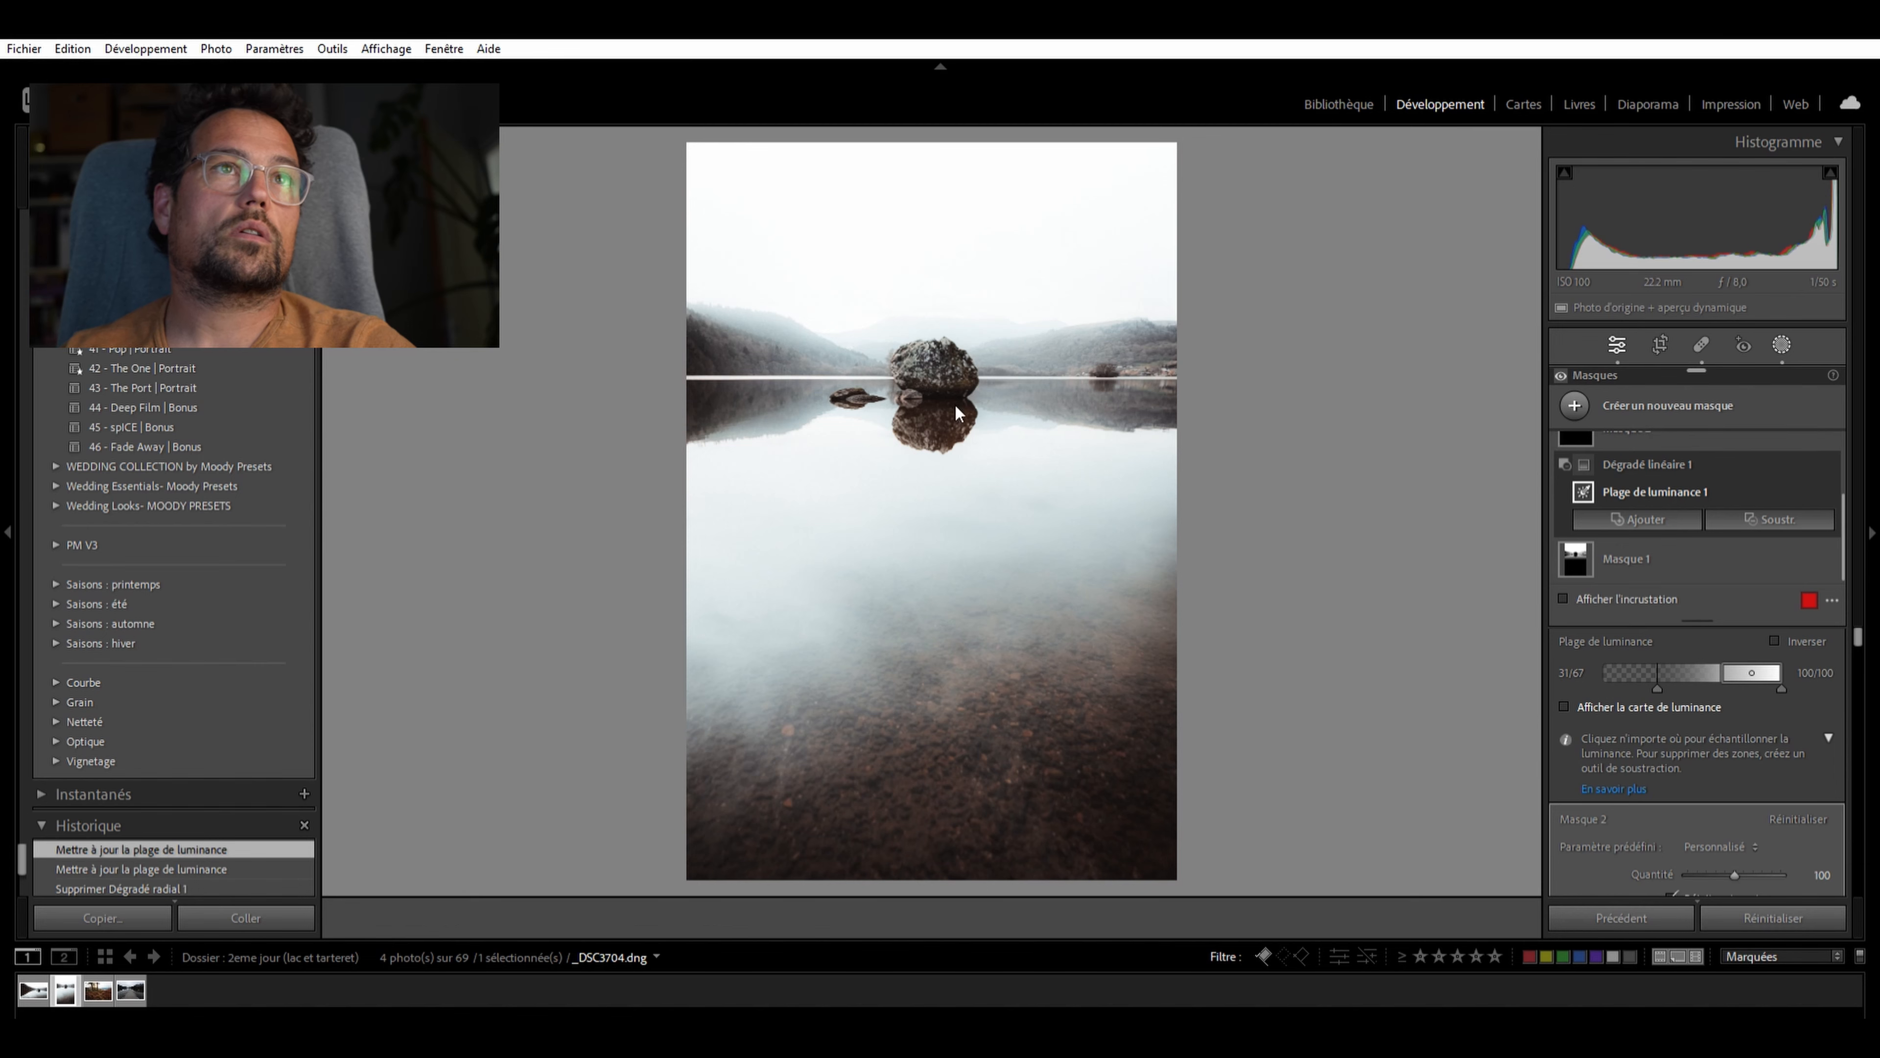
Straighten the vertical photo automatically, keeping the original aspect ratio, and apply the crop
click(947, 350)
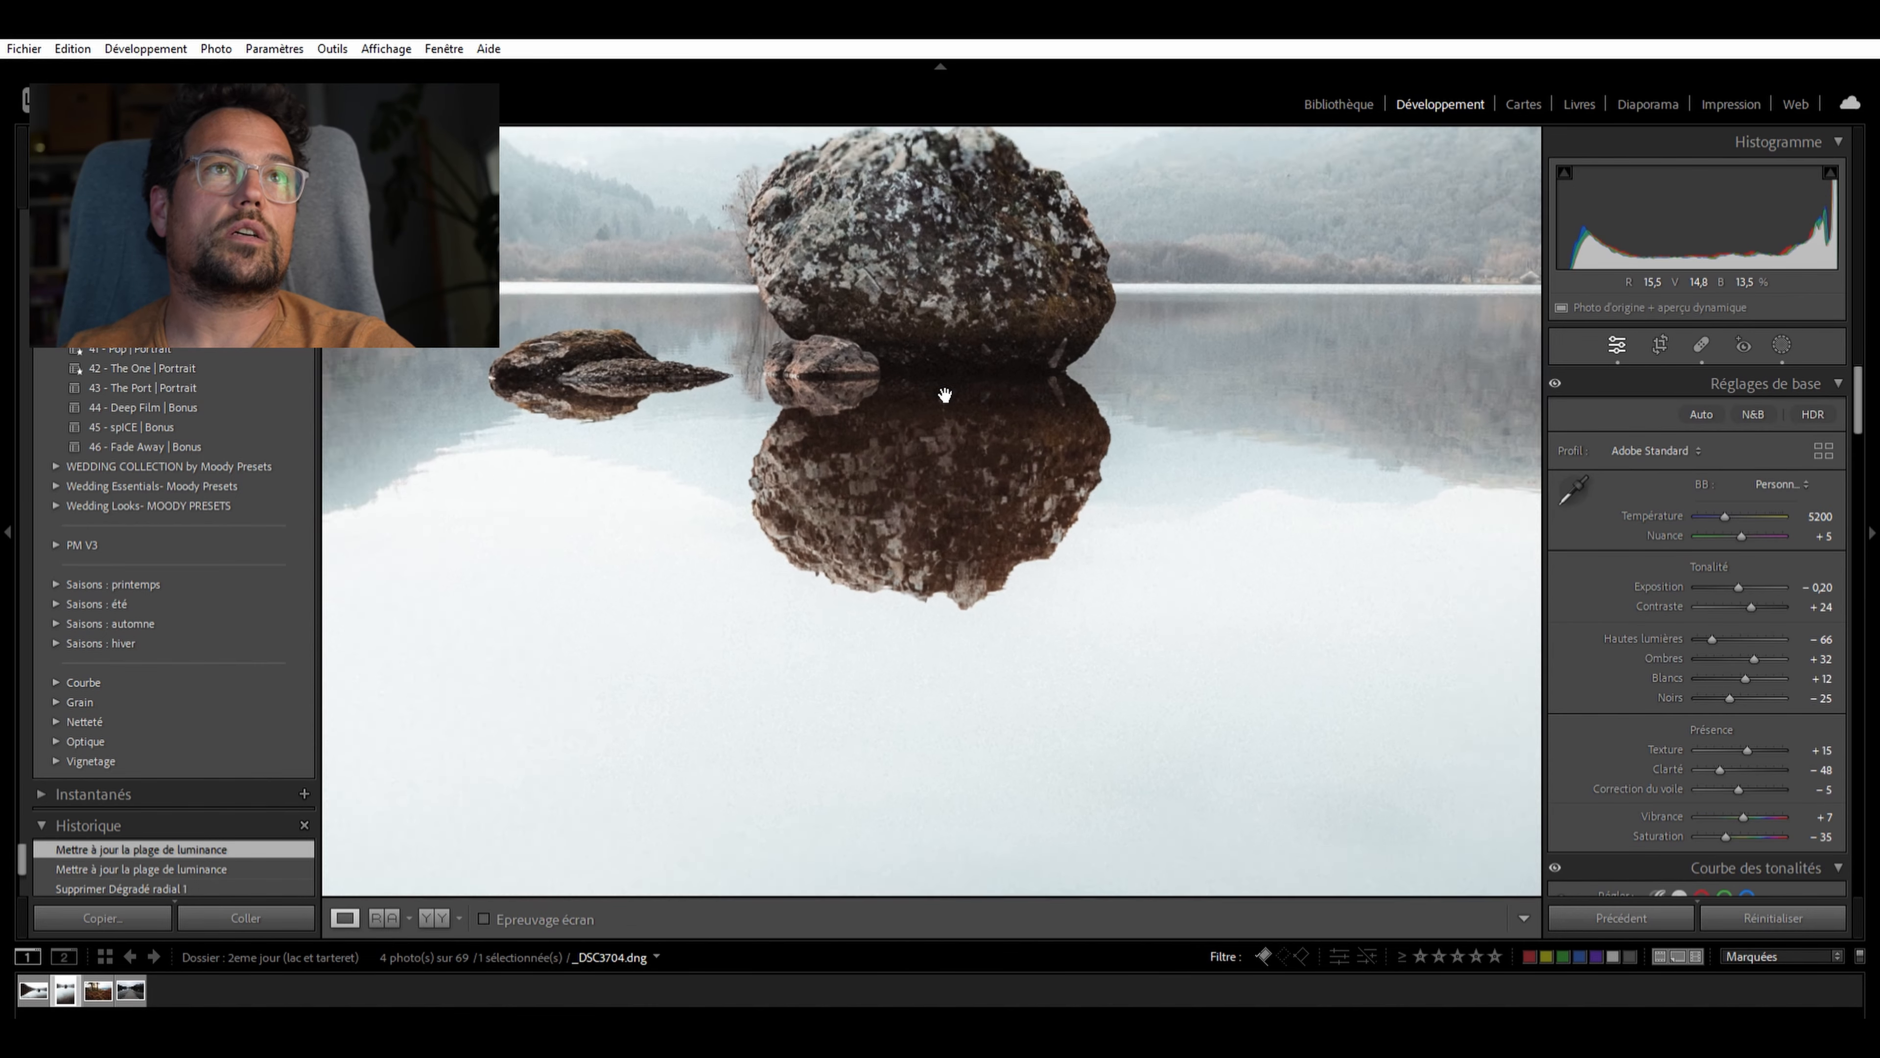
click(992, 323)
click(1660, 342)
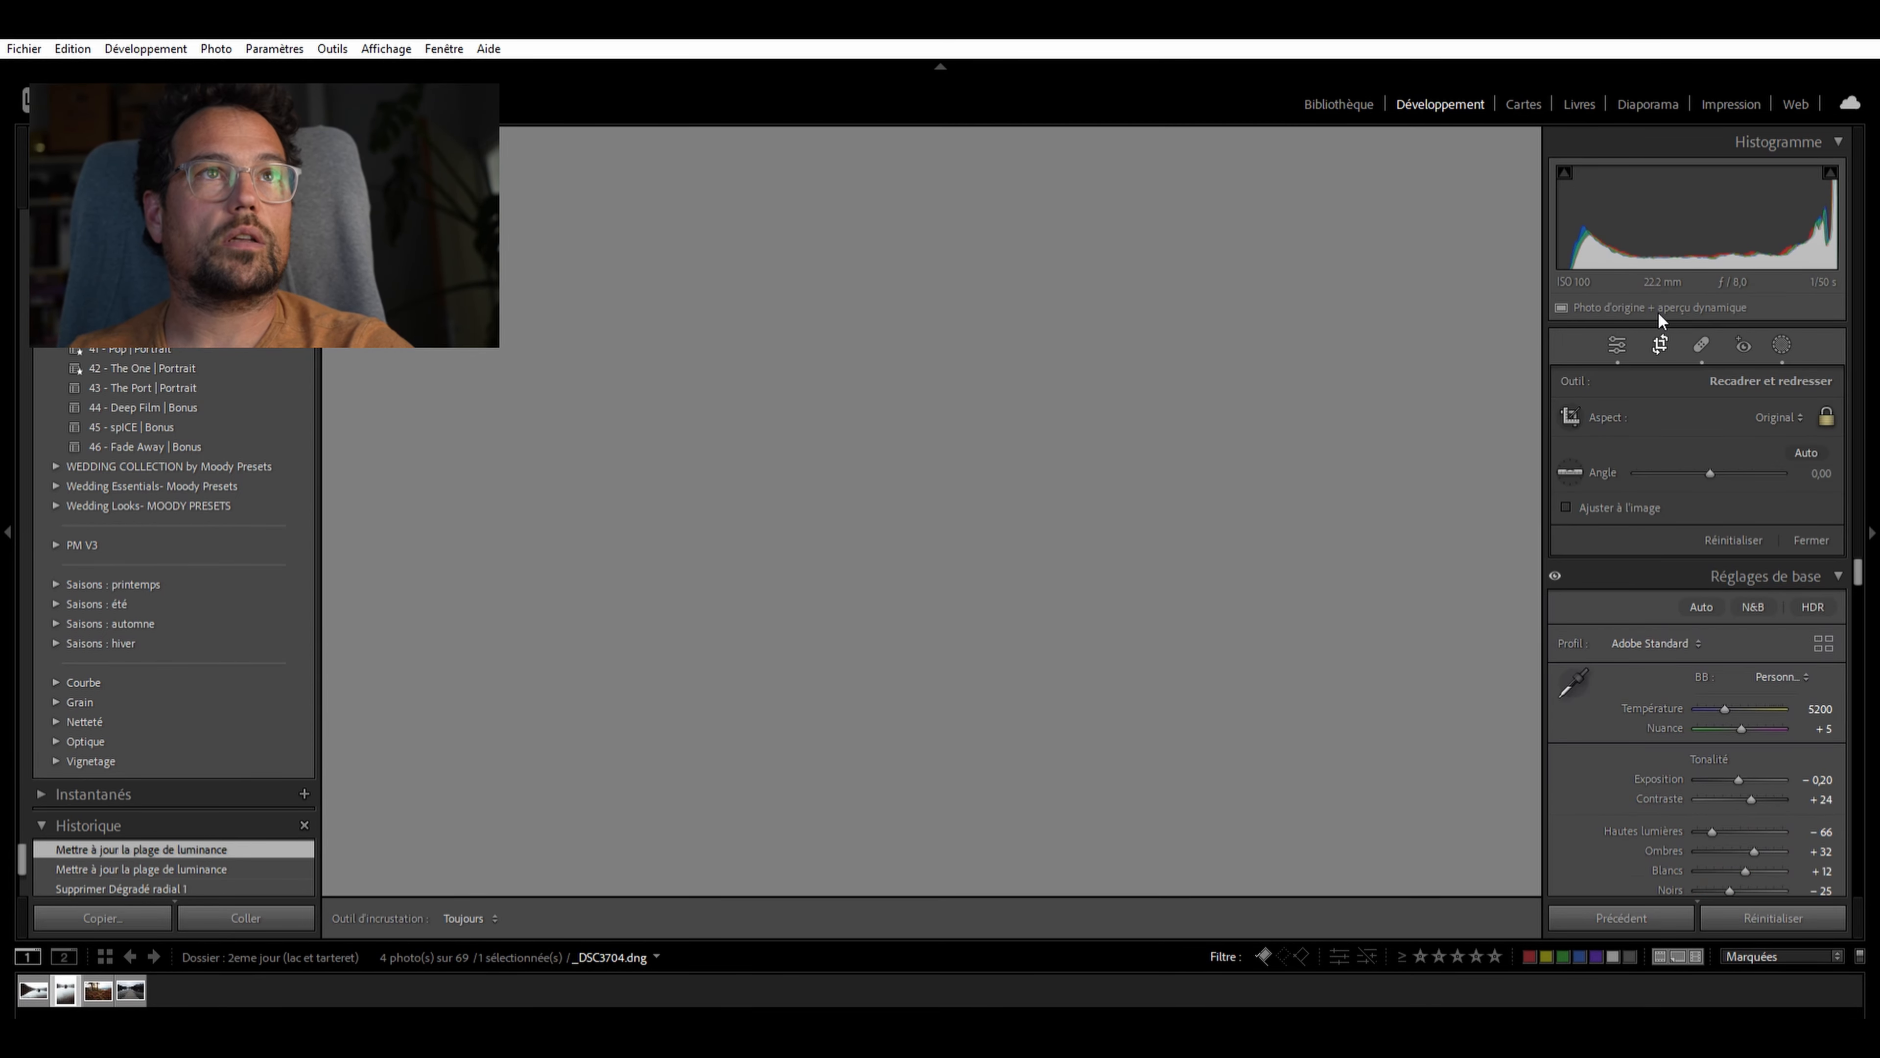
click(1805, 451)
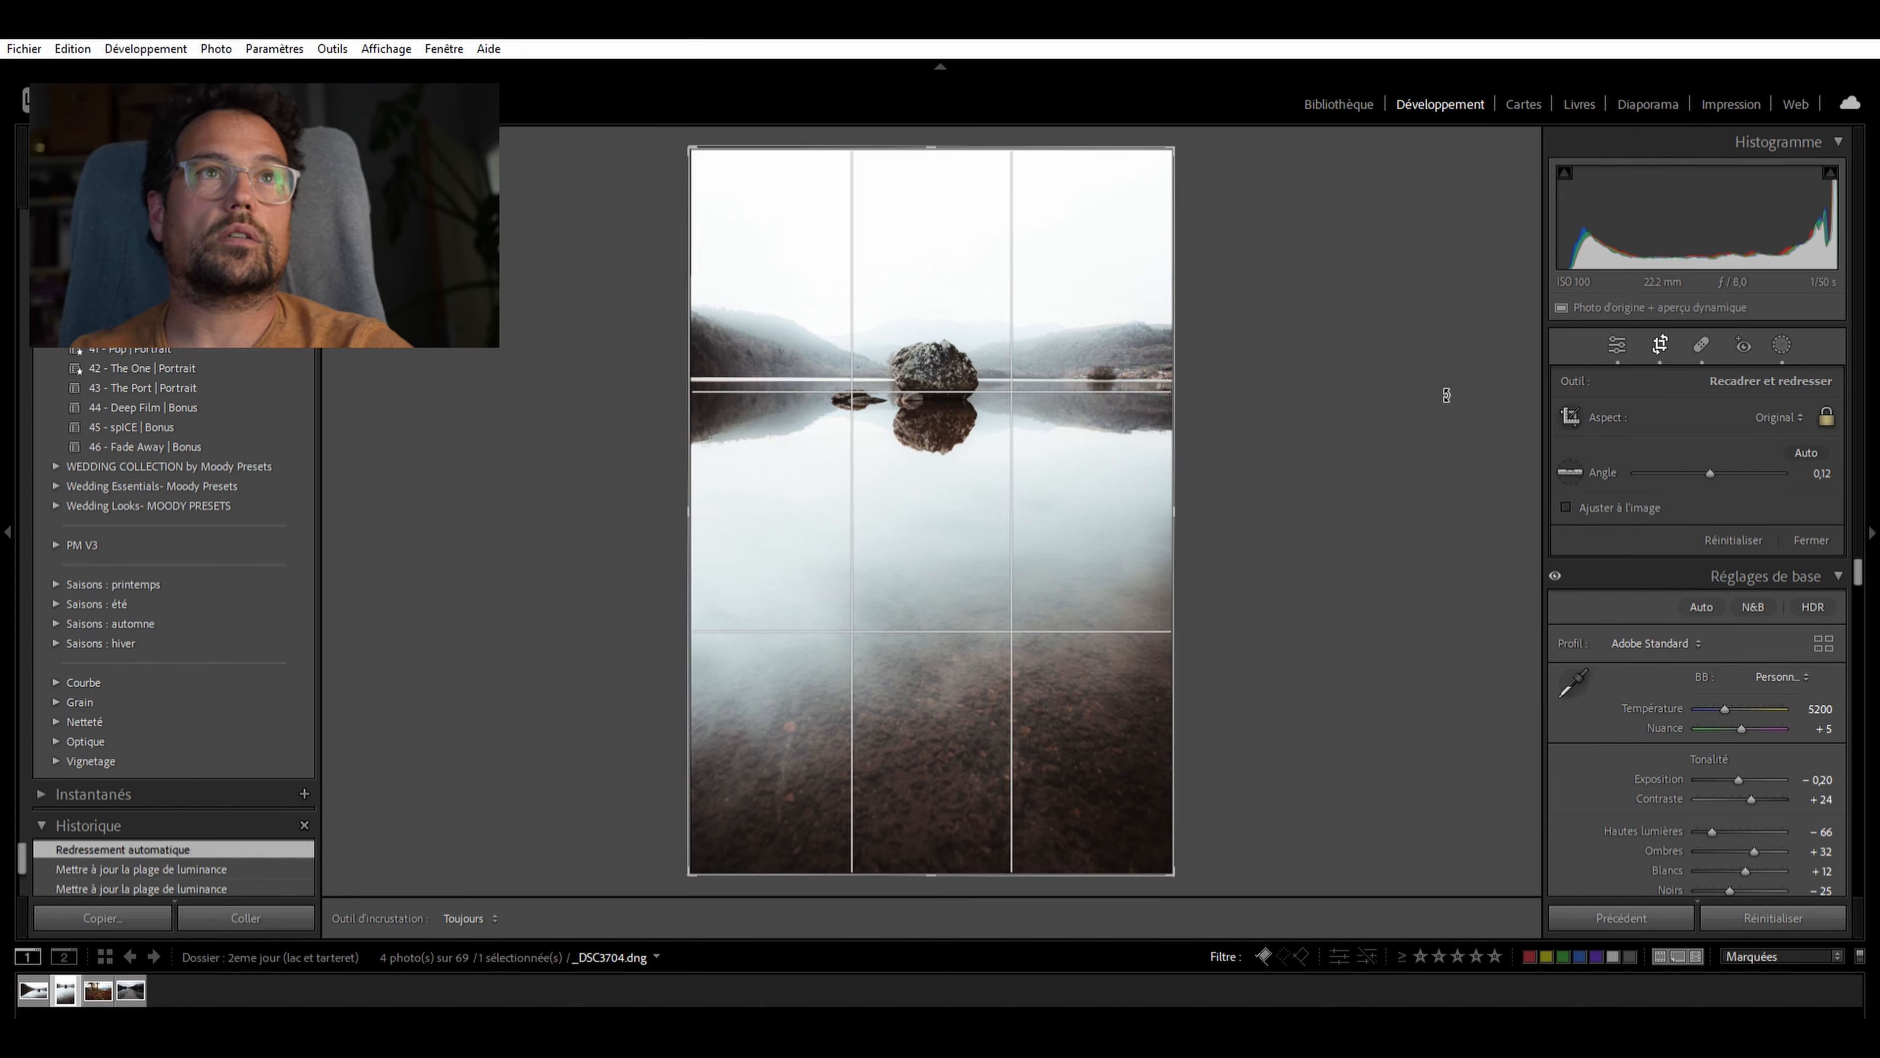
key(Return)
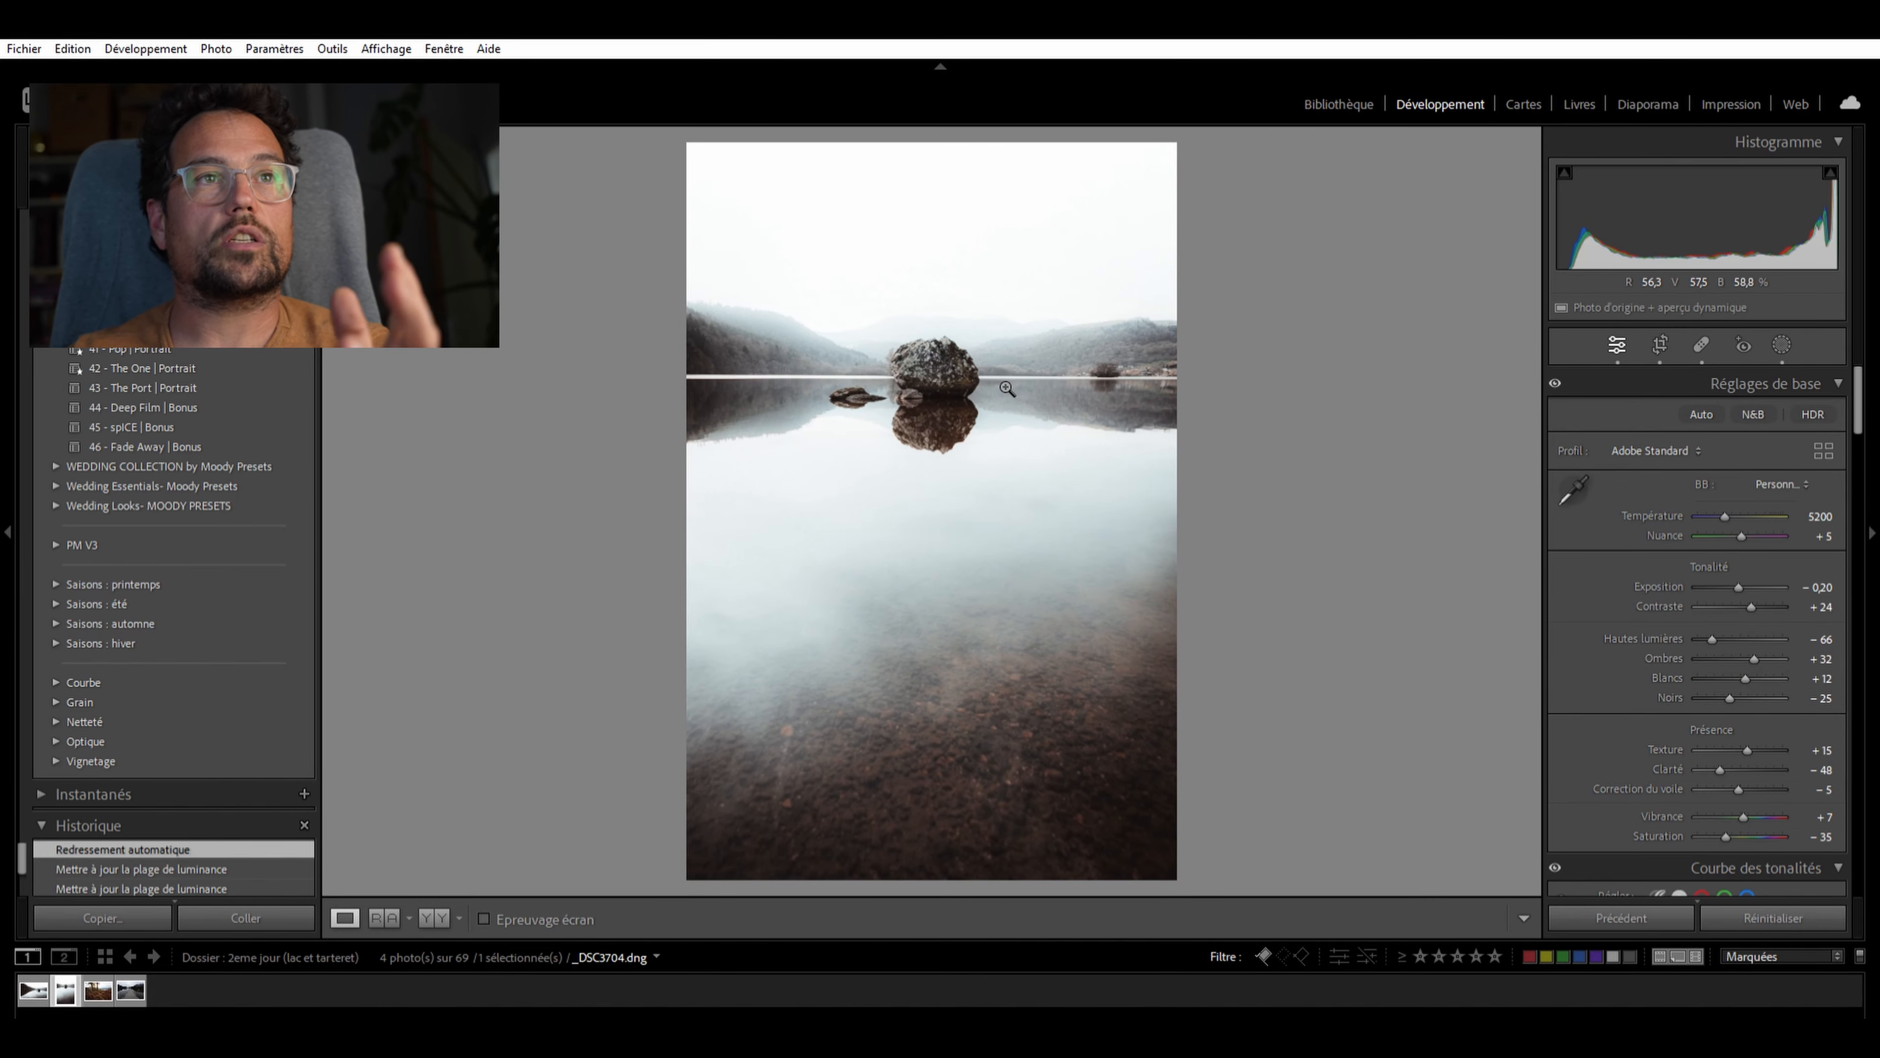
Examine the submerged stones and the large rock up close, and compare the vertical shot with the first photo in the series
click(959, 674)
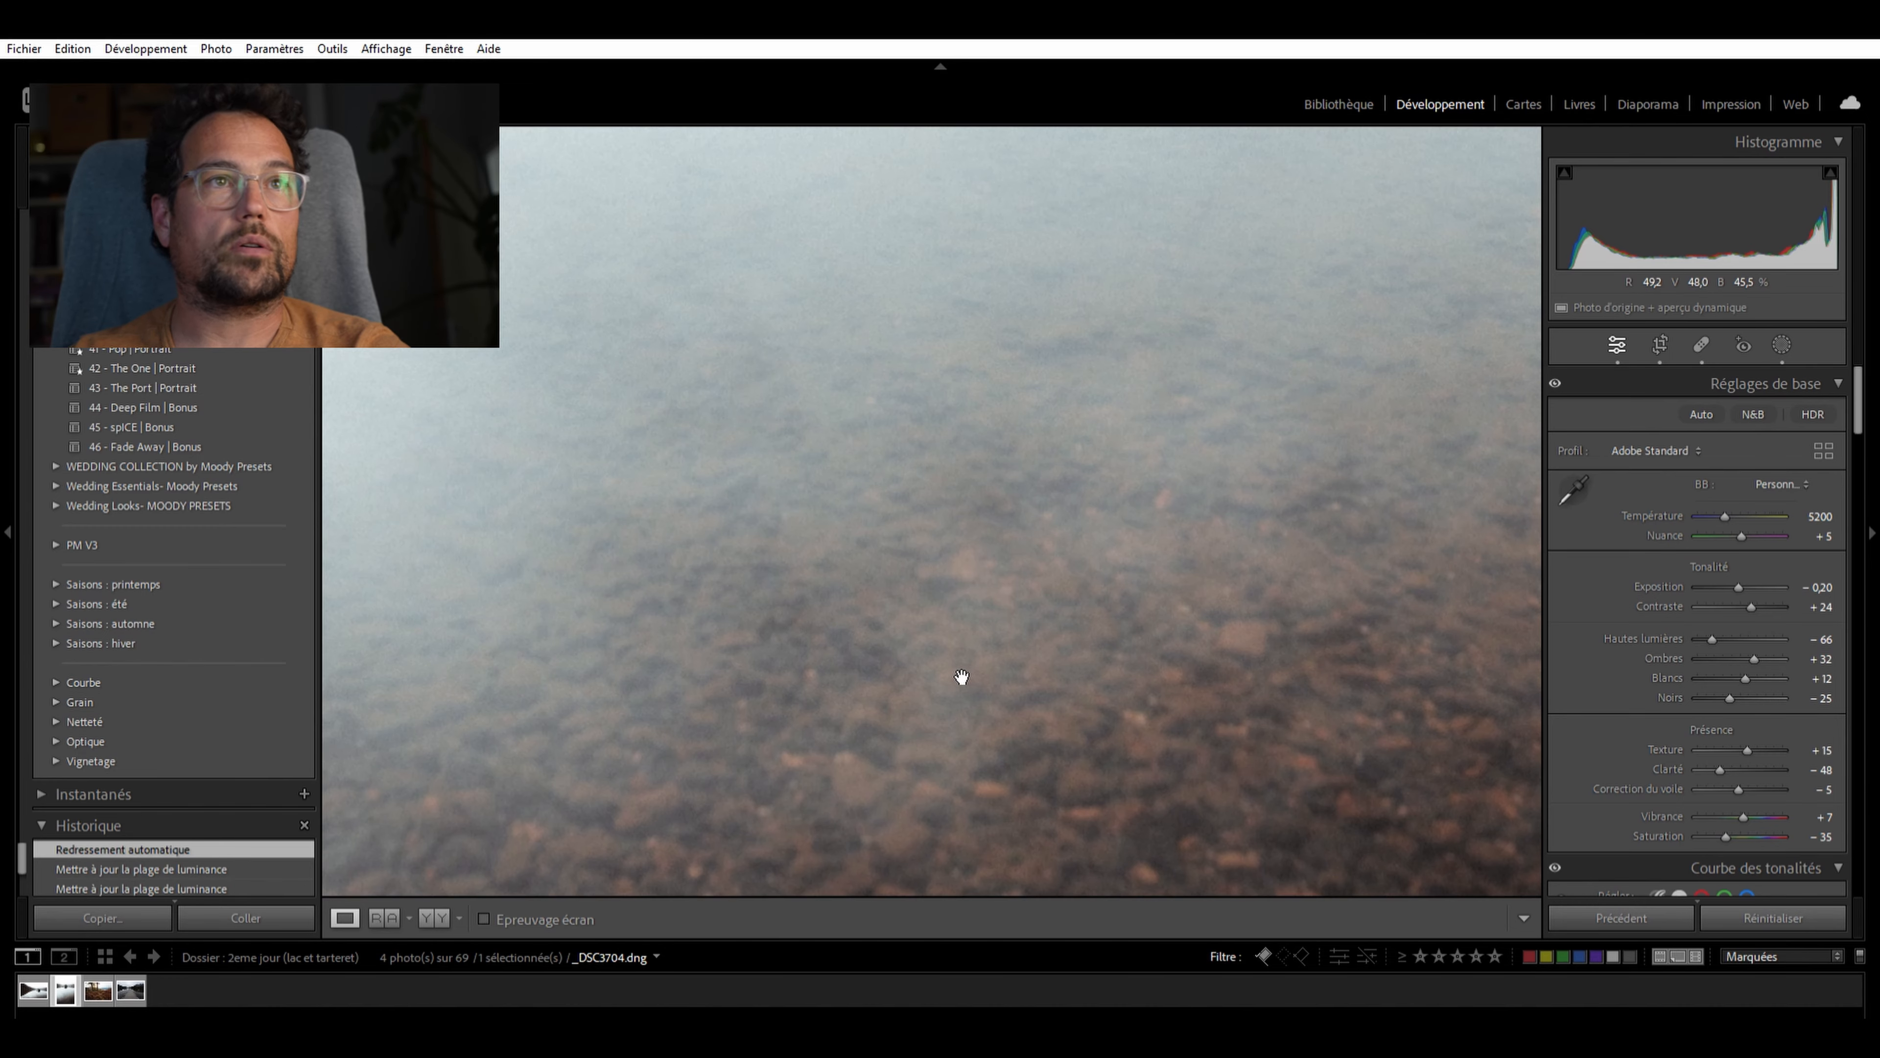
click(959, 674)
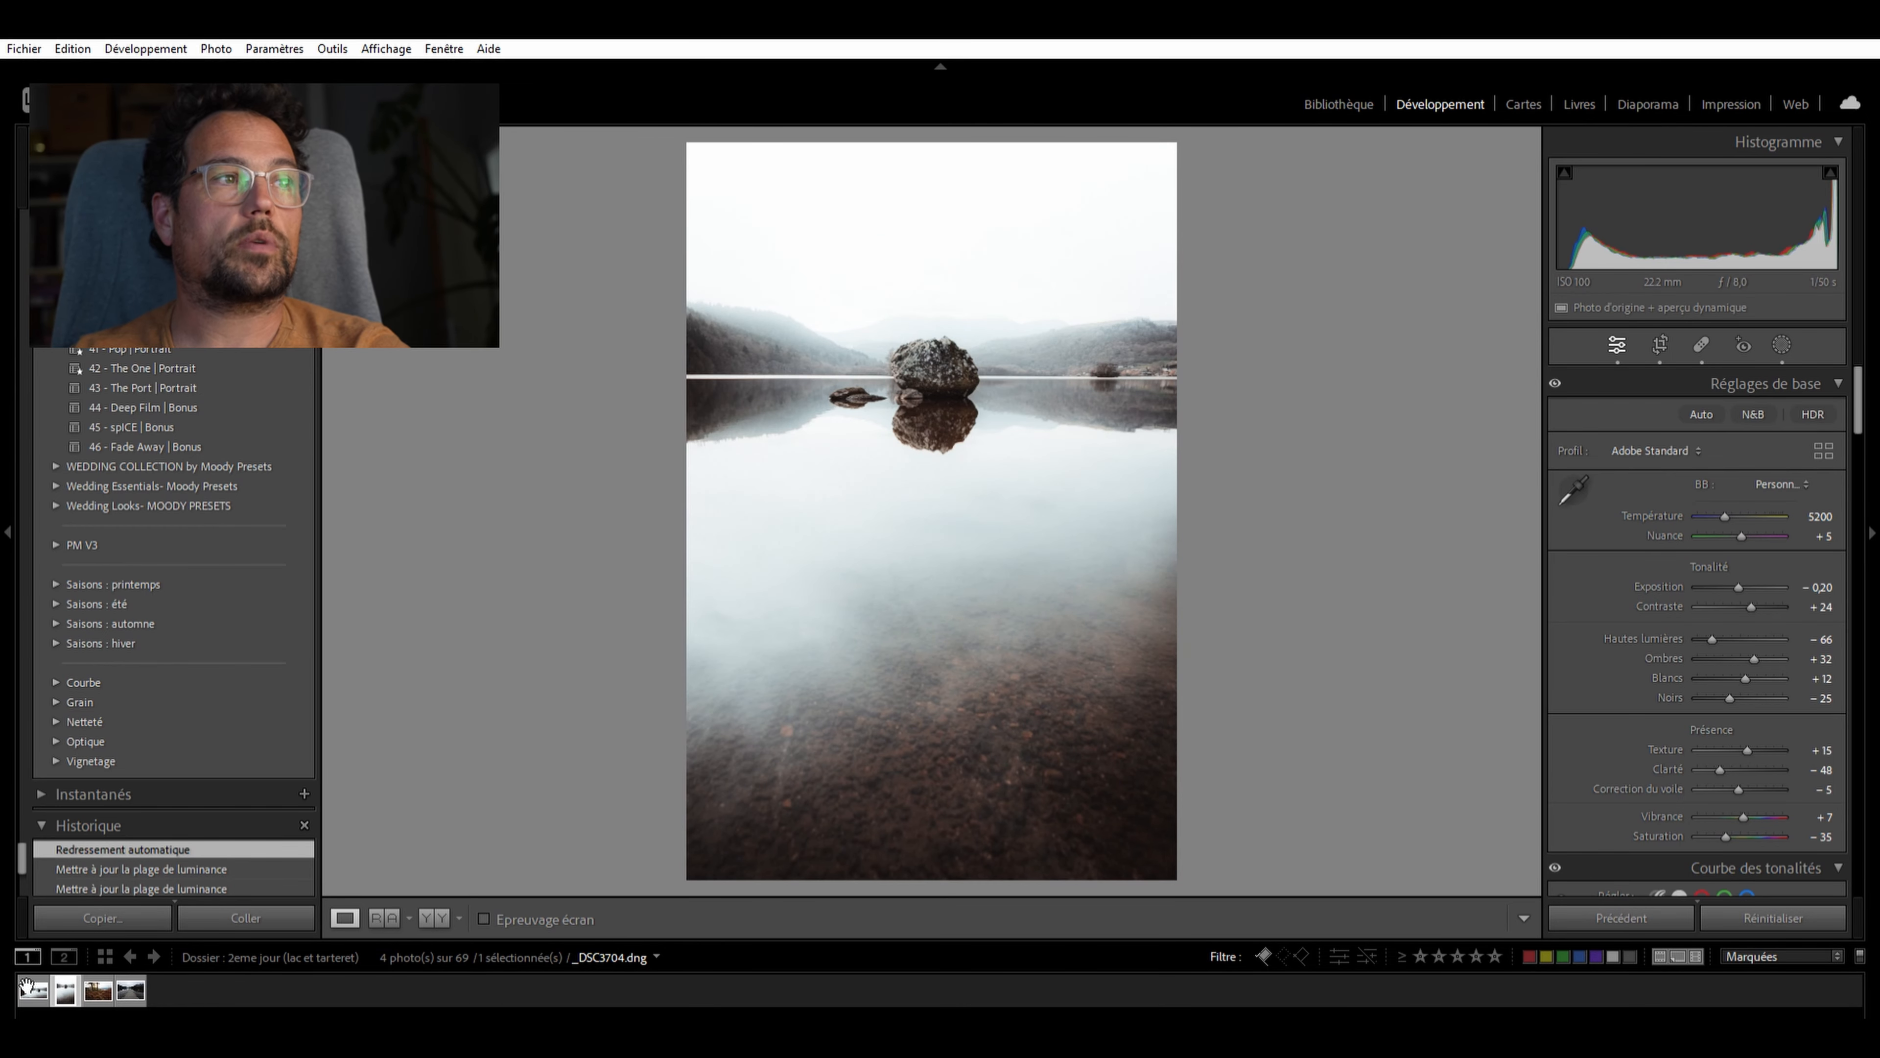
click(33, 981)
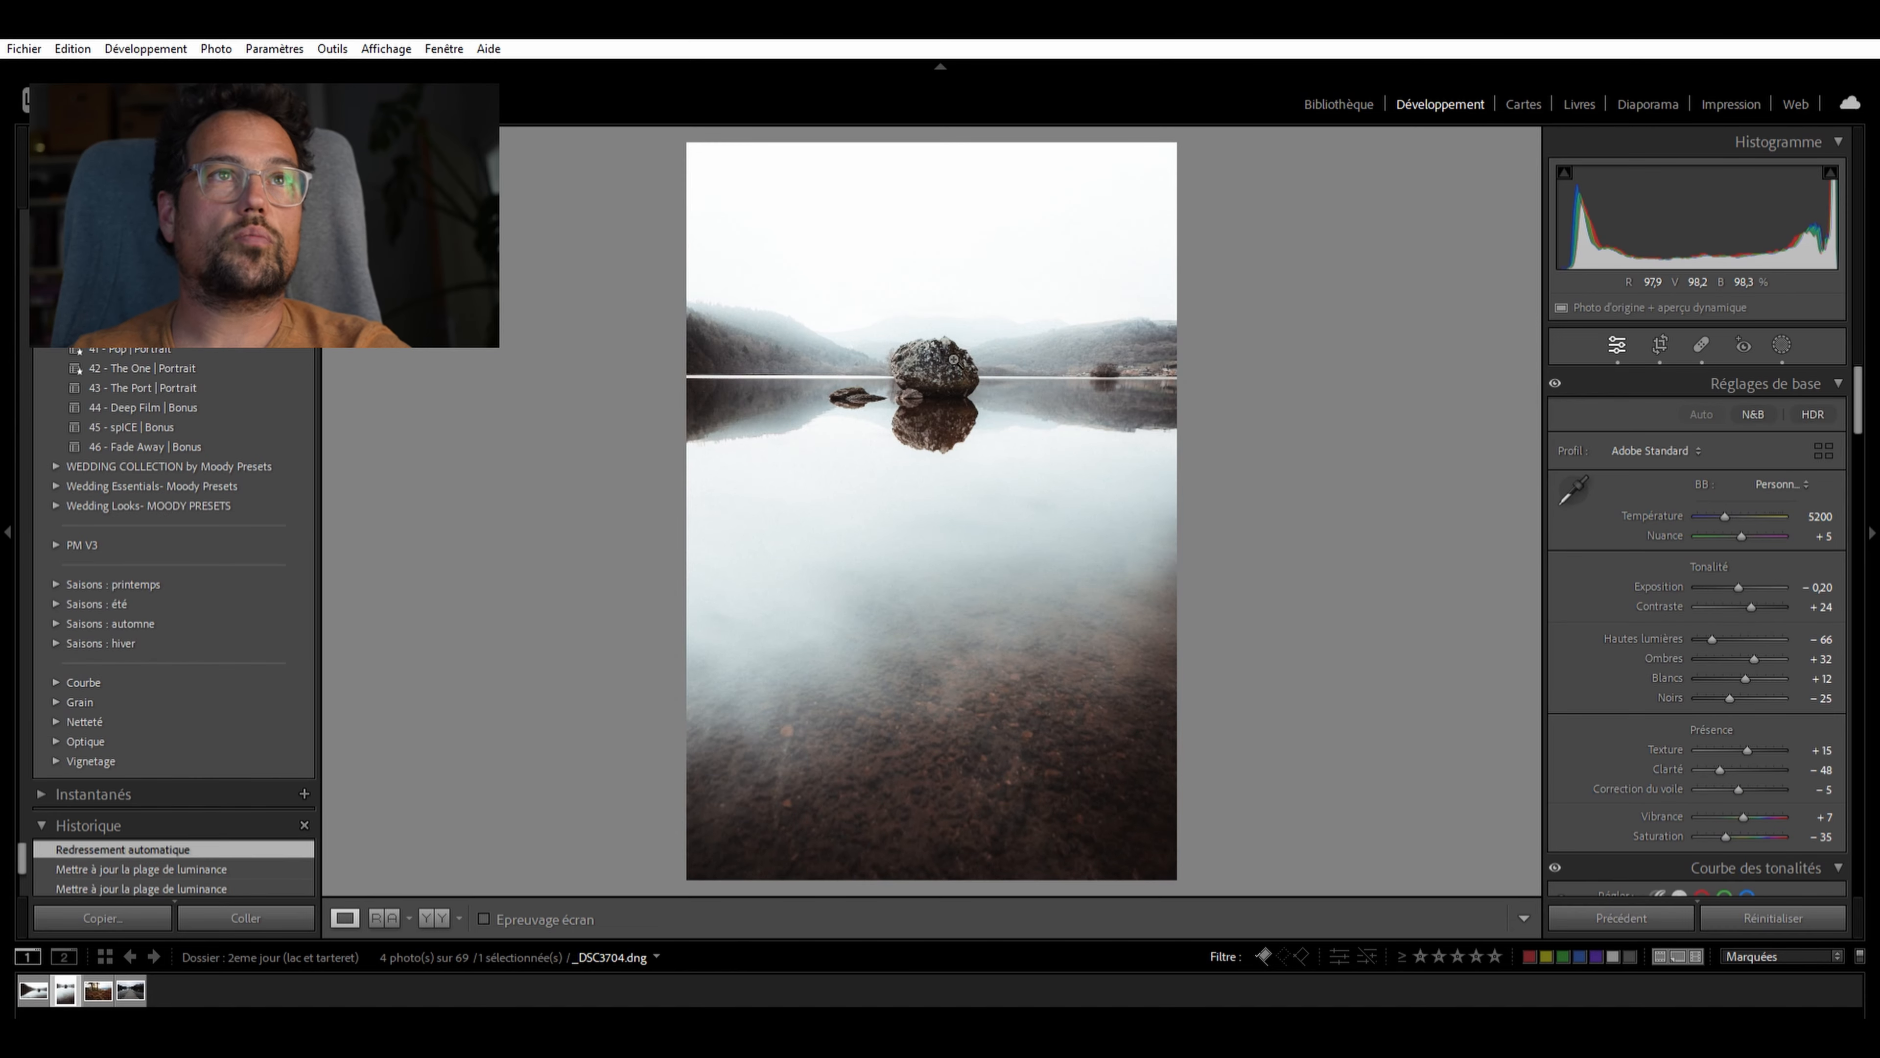
click(939, 335)
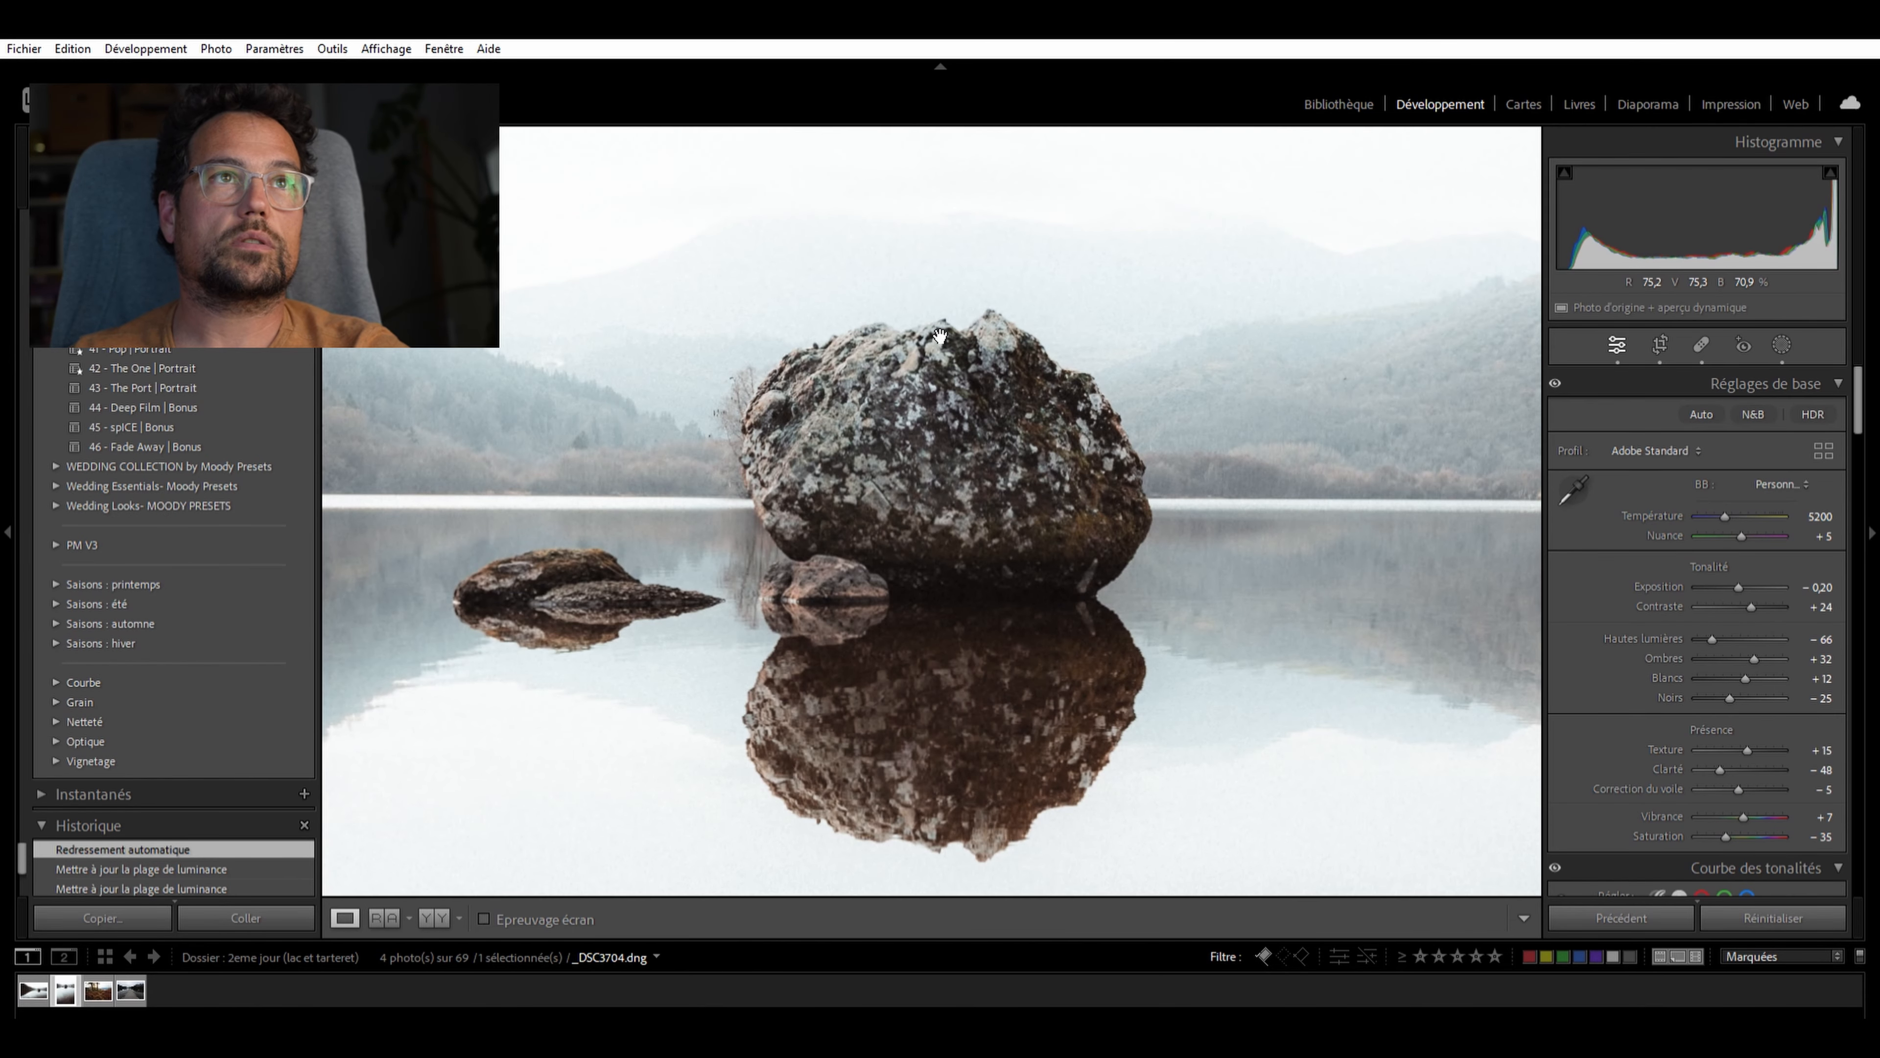
drag(1155, 282, 1415, 595)
click(805, 639)
click(935, 366)
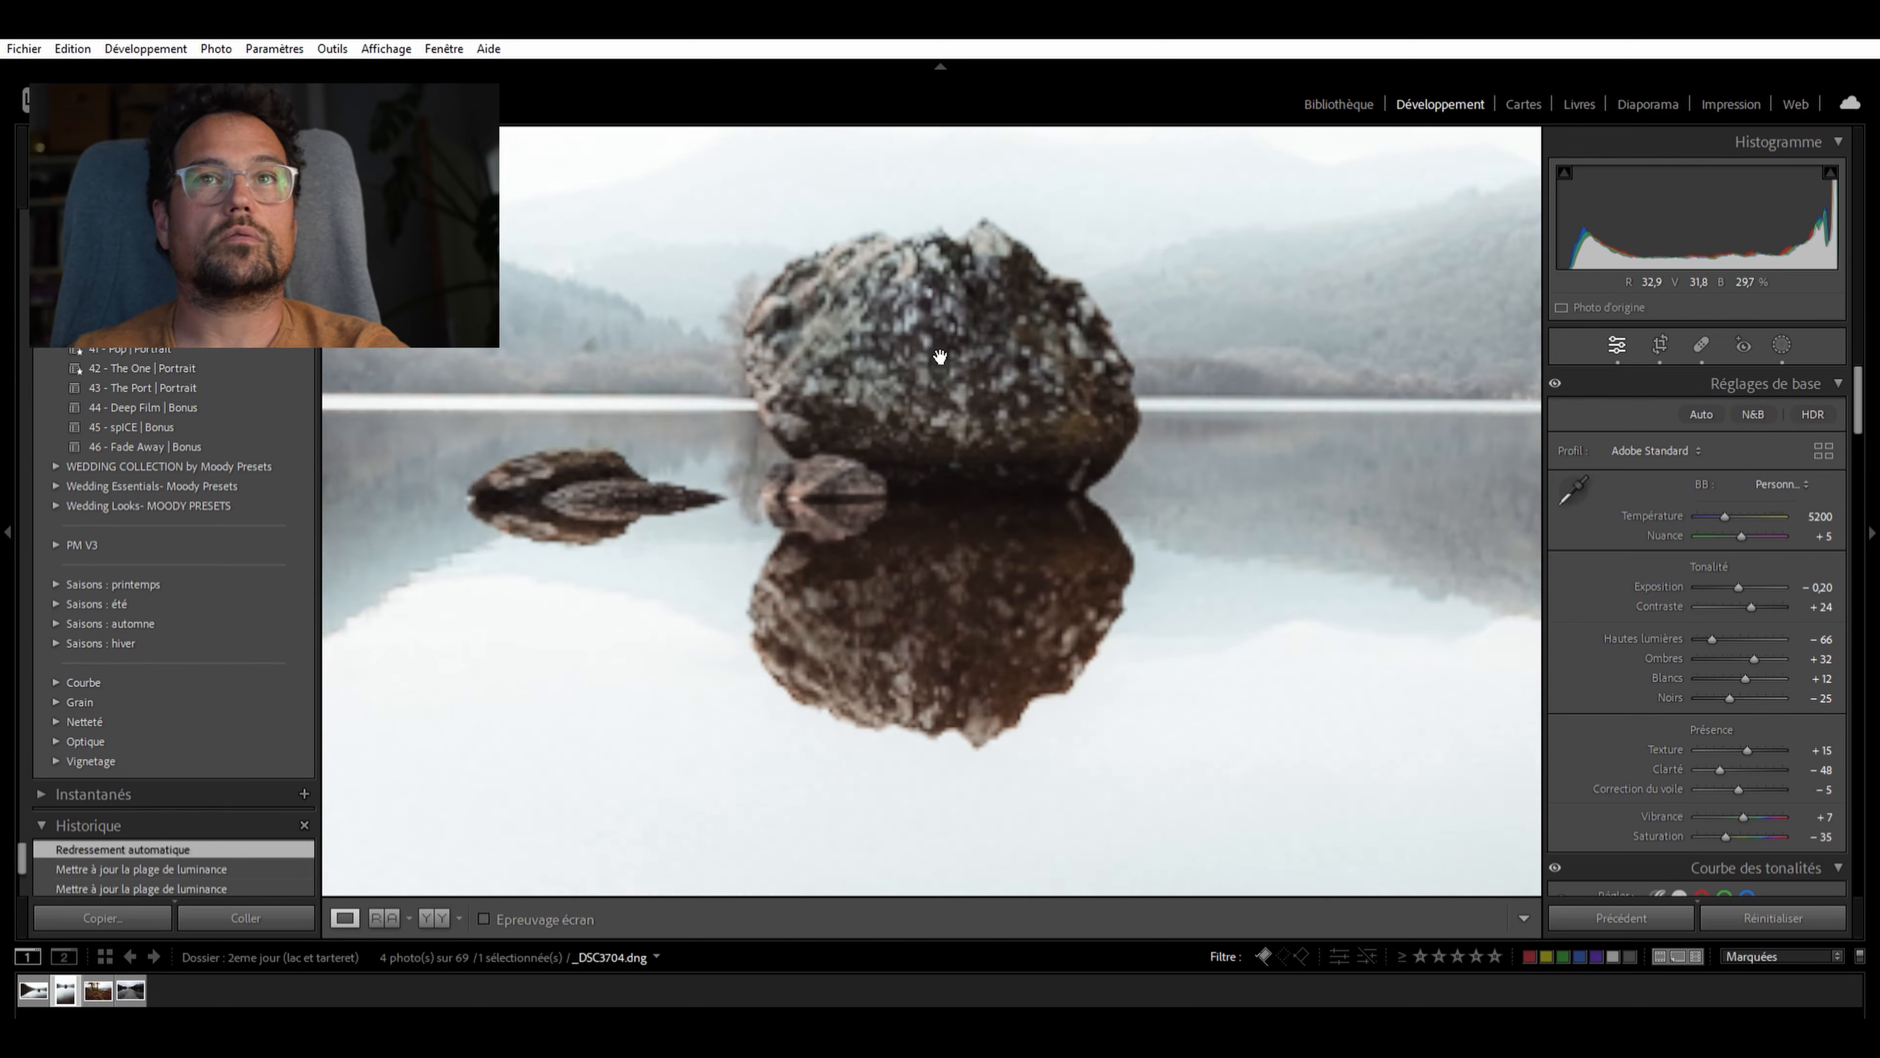
click(936, 361)
scroll(1769, 652, down, 3)
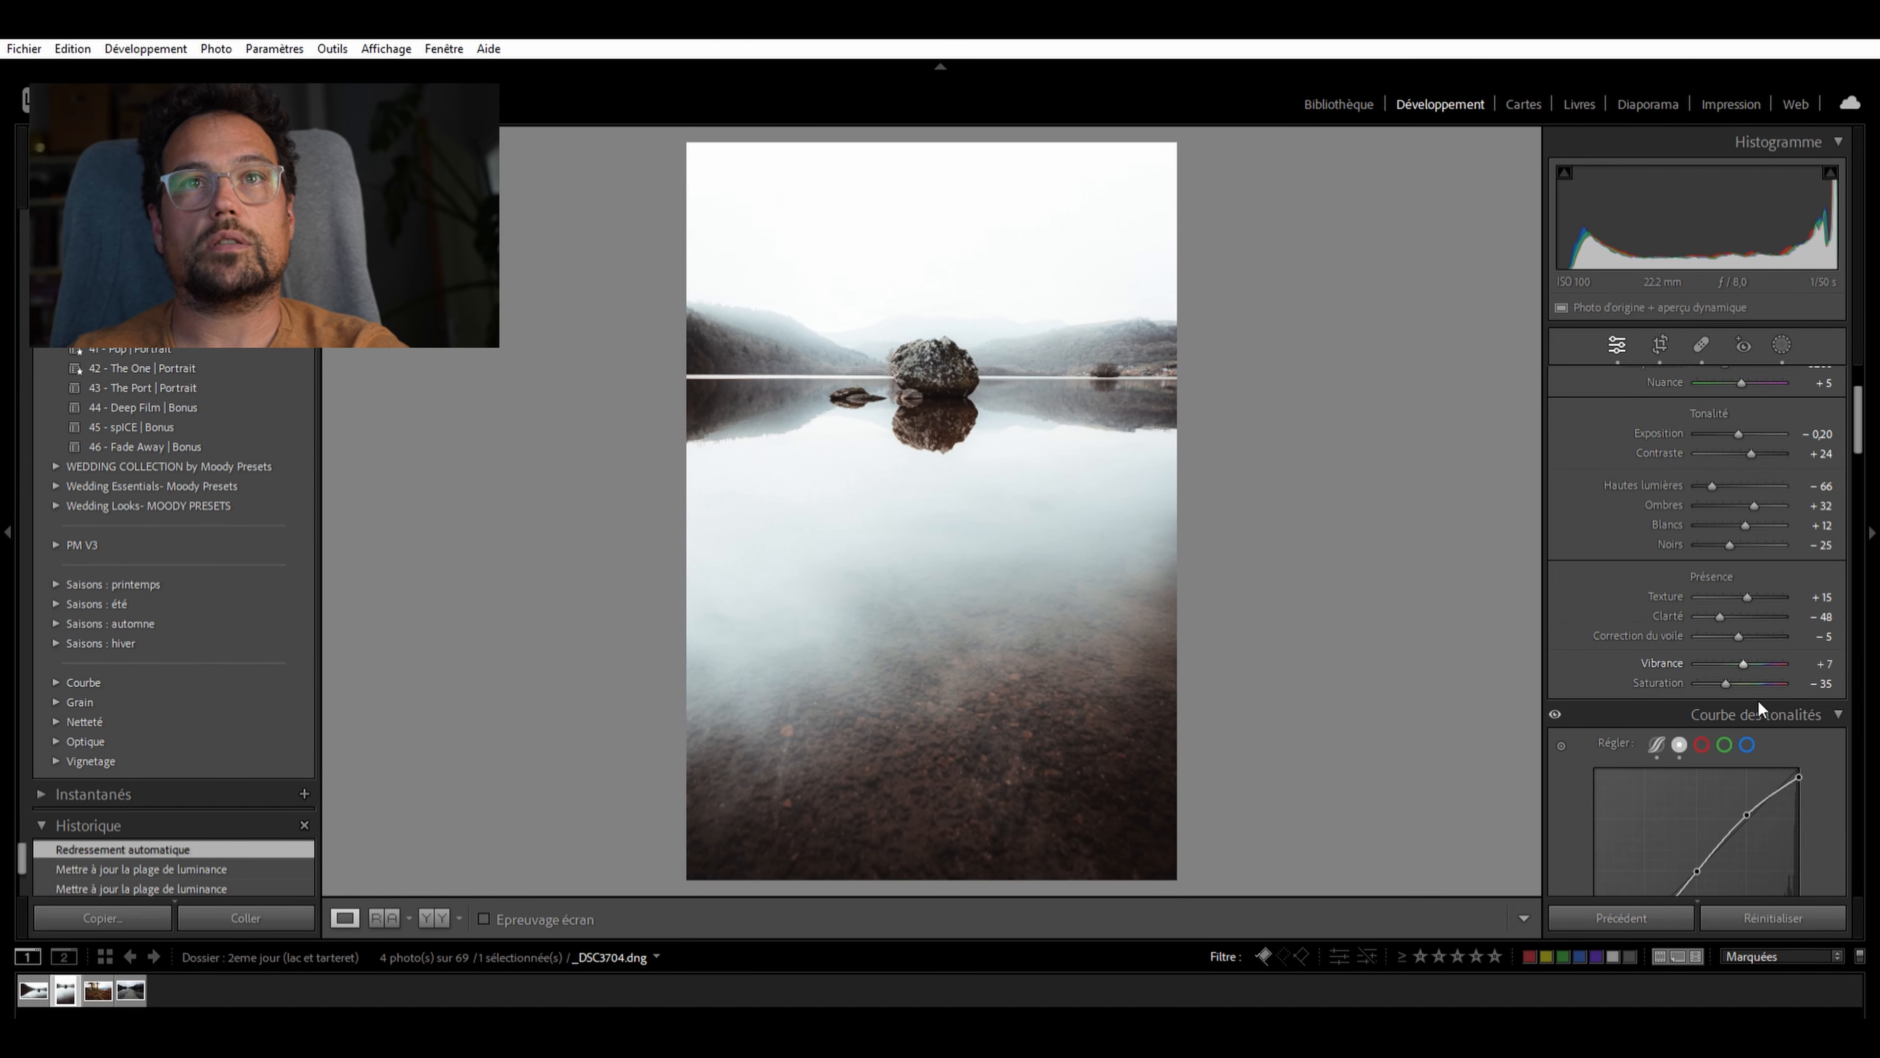
Set the vertical lake photo's overall saturation to −50 and check the large rock up close
drag(1726, 663, 1723, 679)
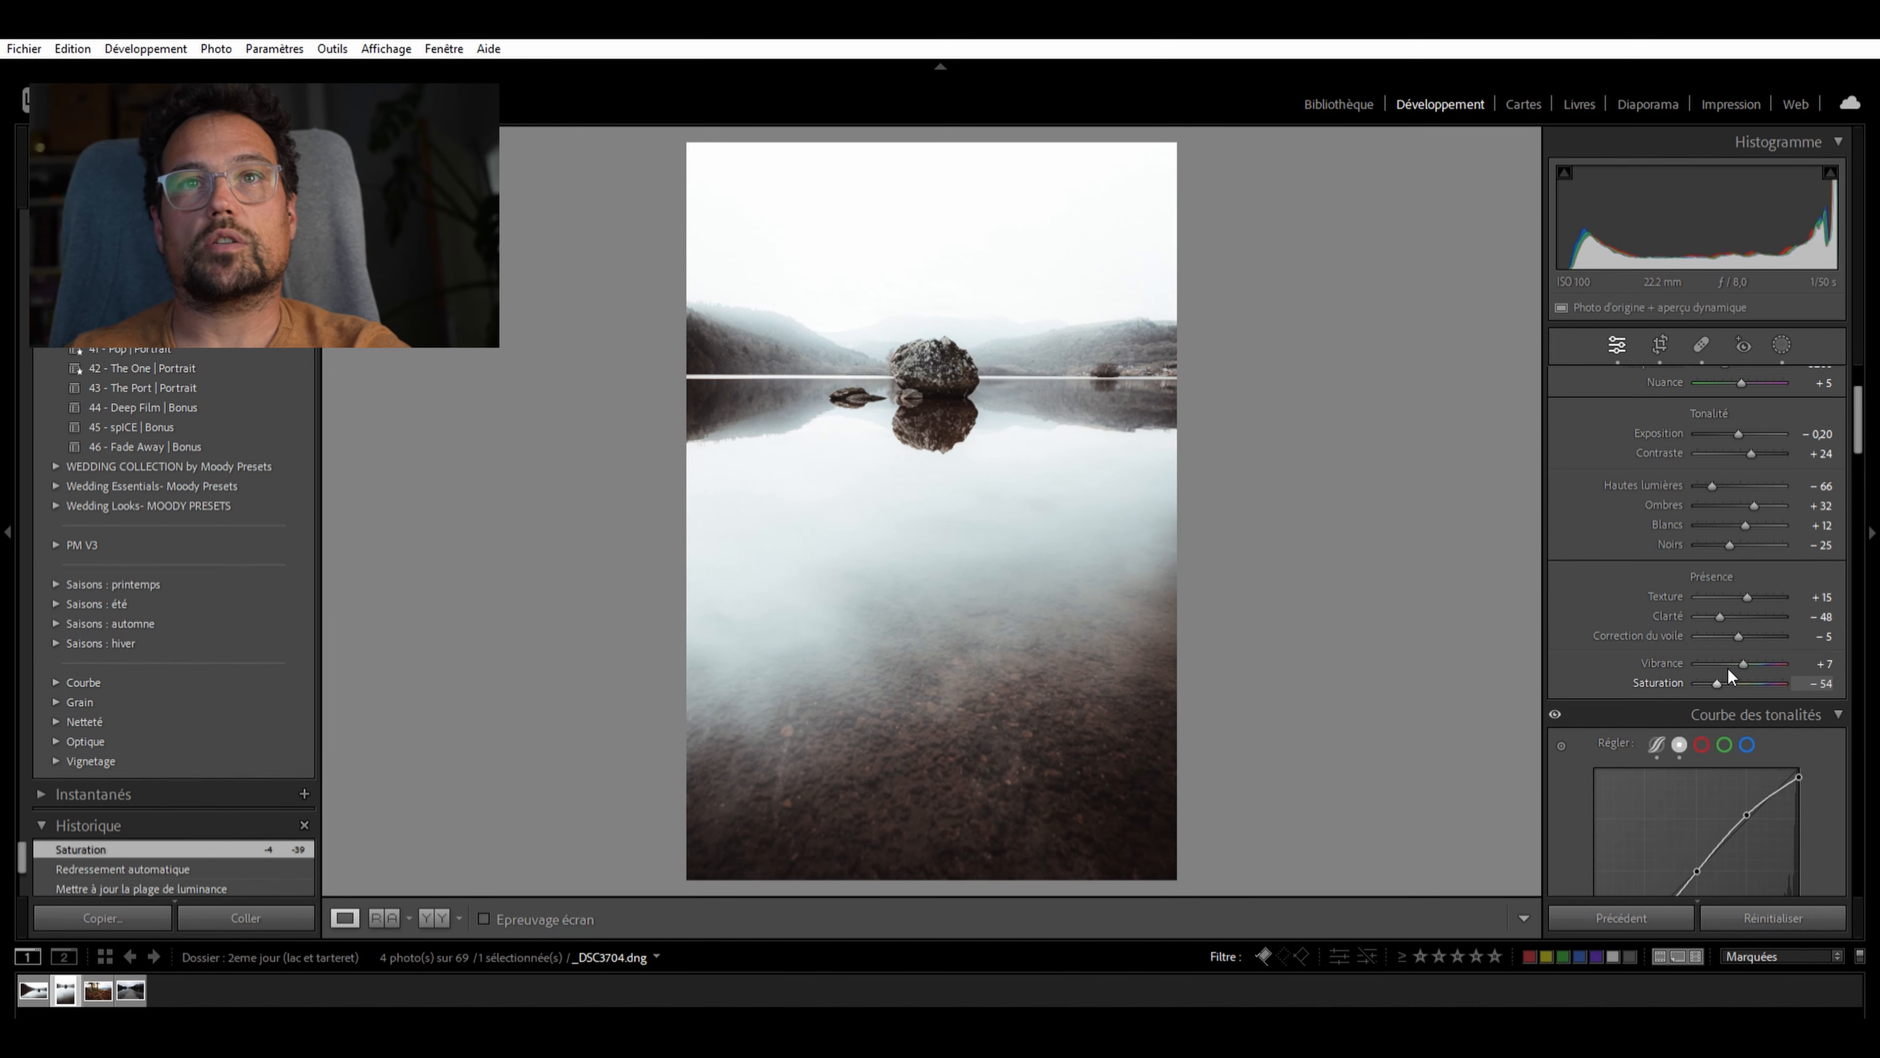
click(937, 359)
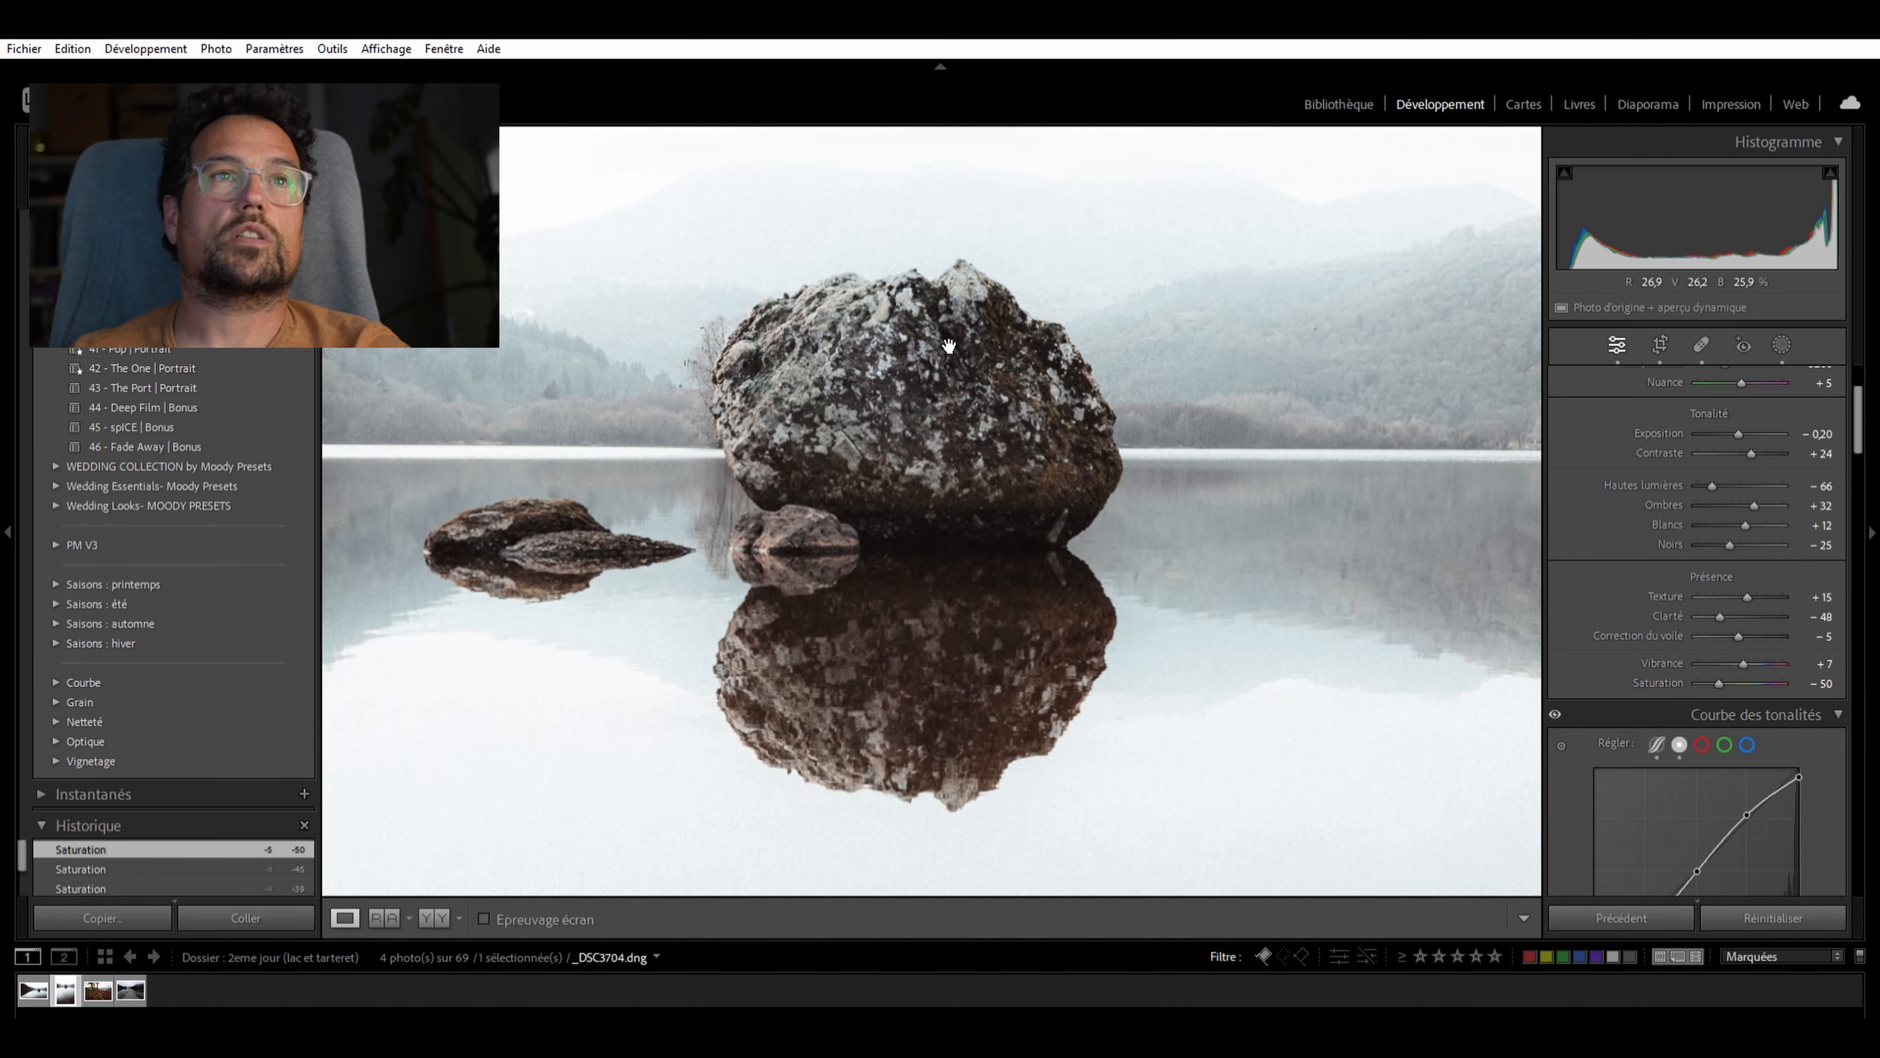
click(938, 359)
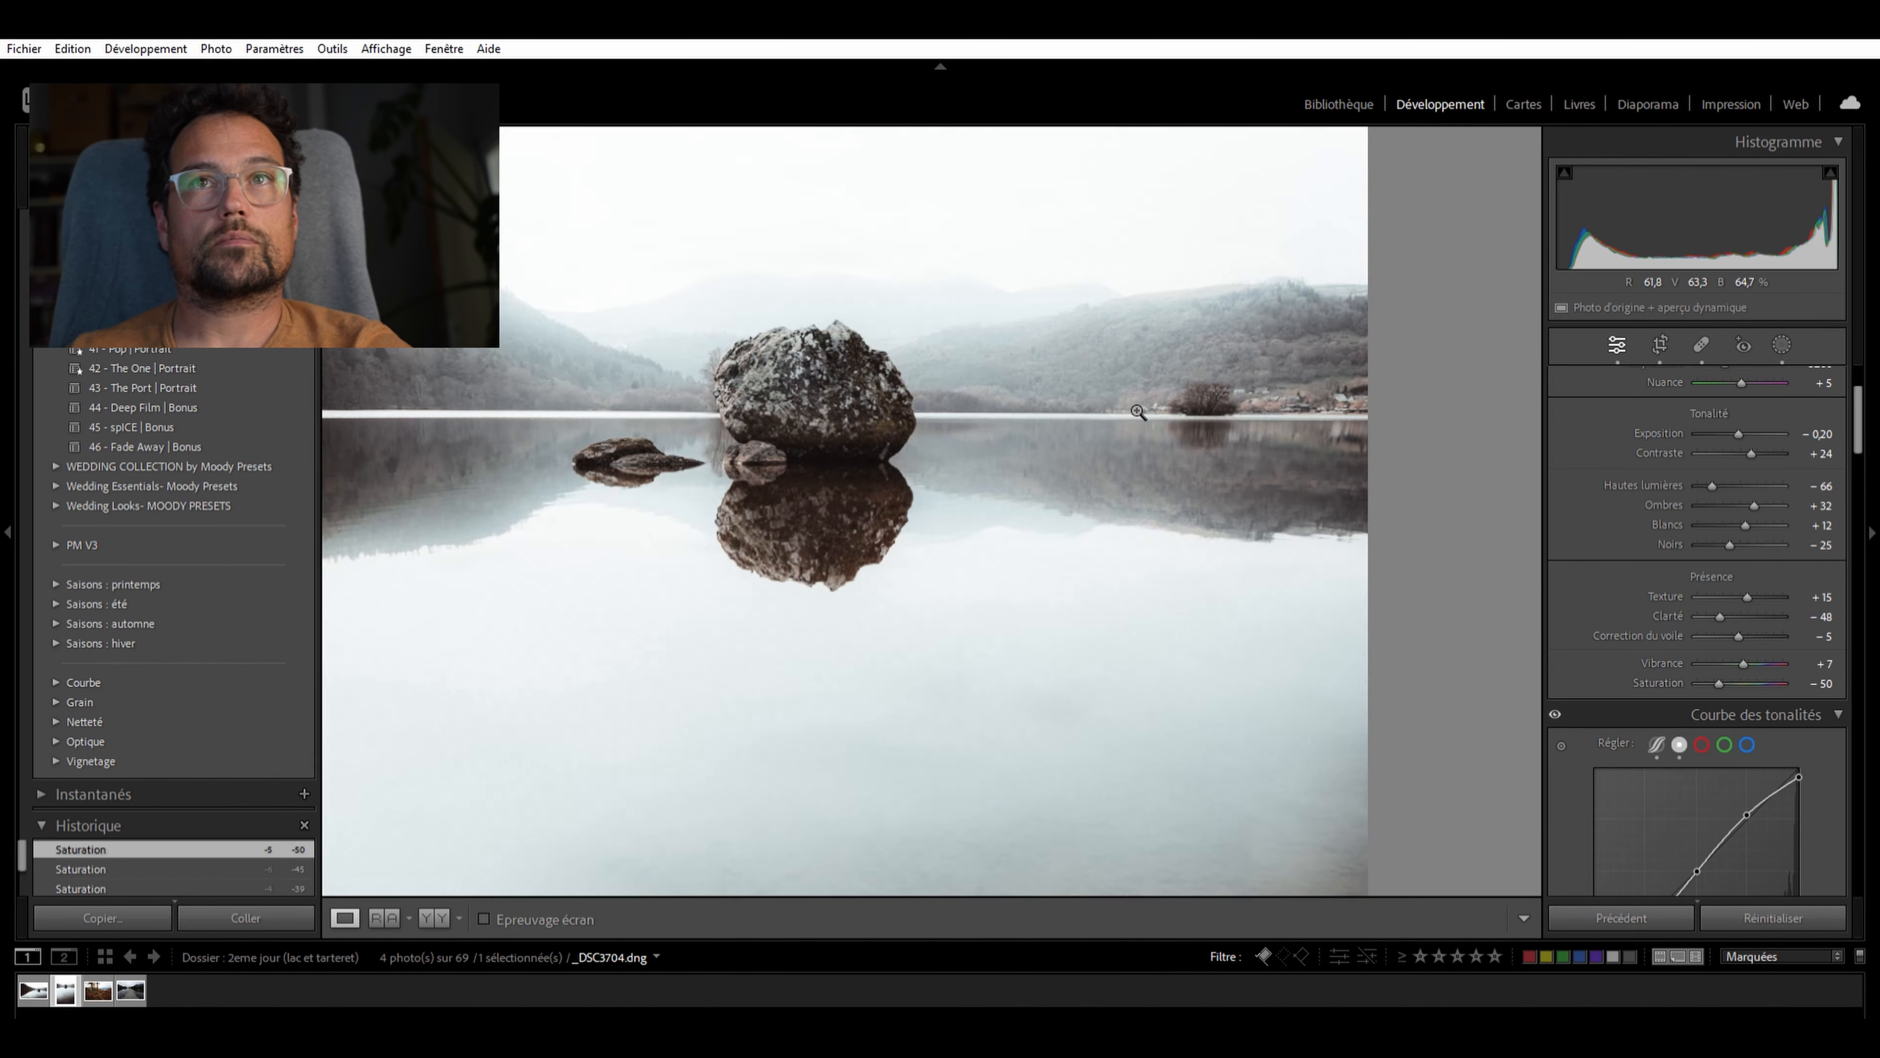
click(1030, 352)
Raise the vertical photo's contrast to +34 and compare it with the first photo in the series
scroll(1790, 545, up, 3)
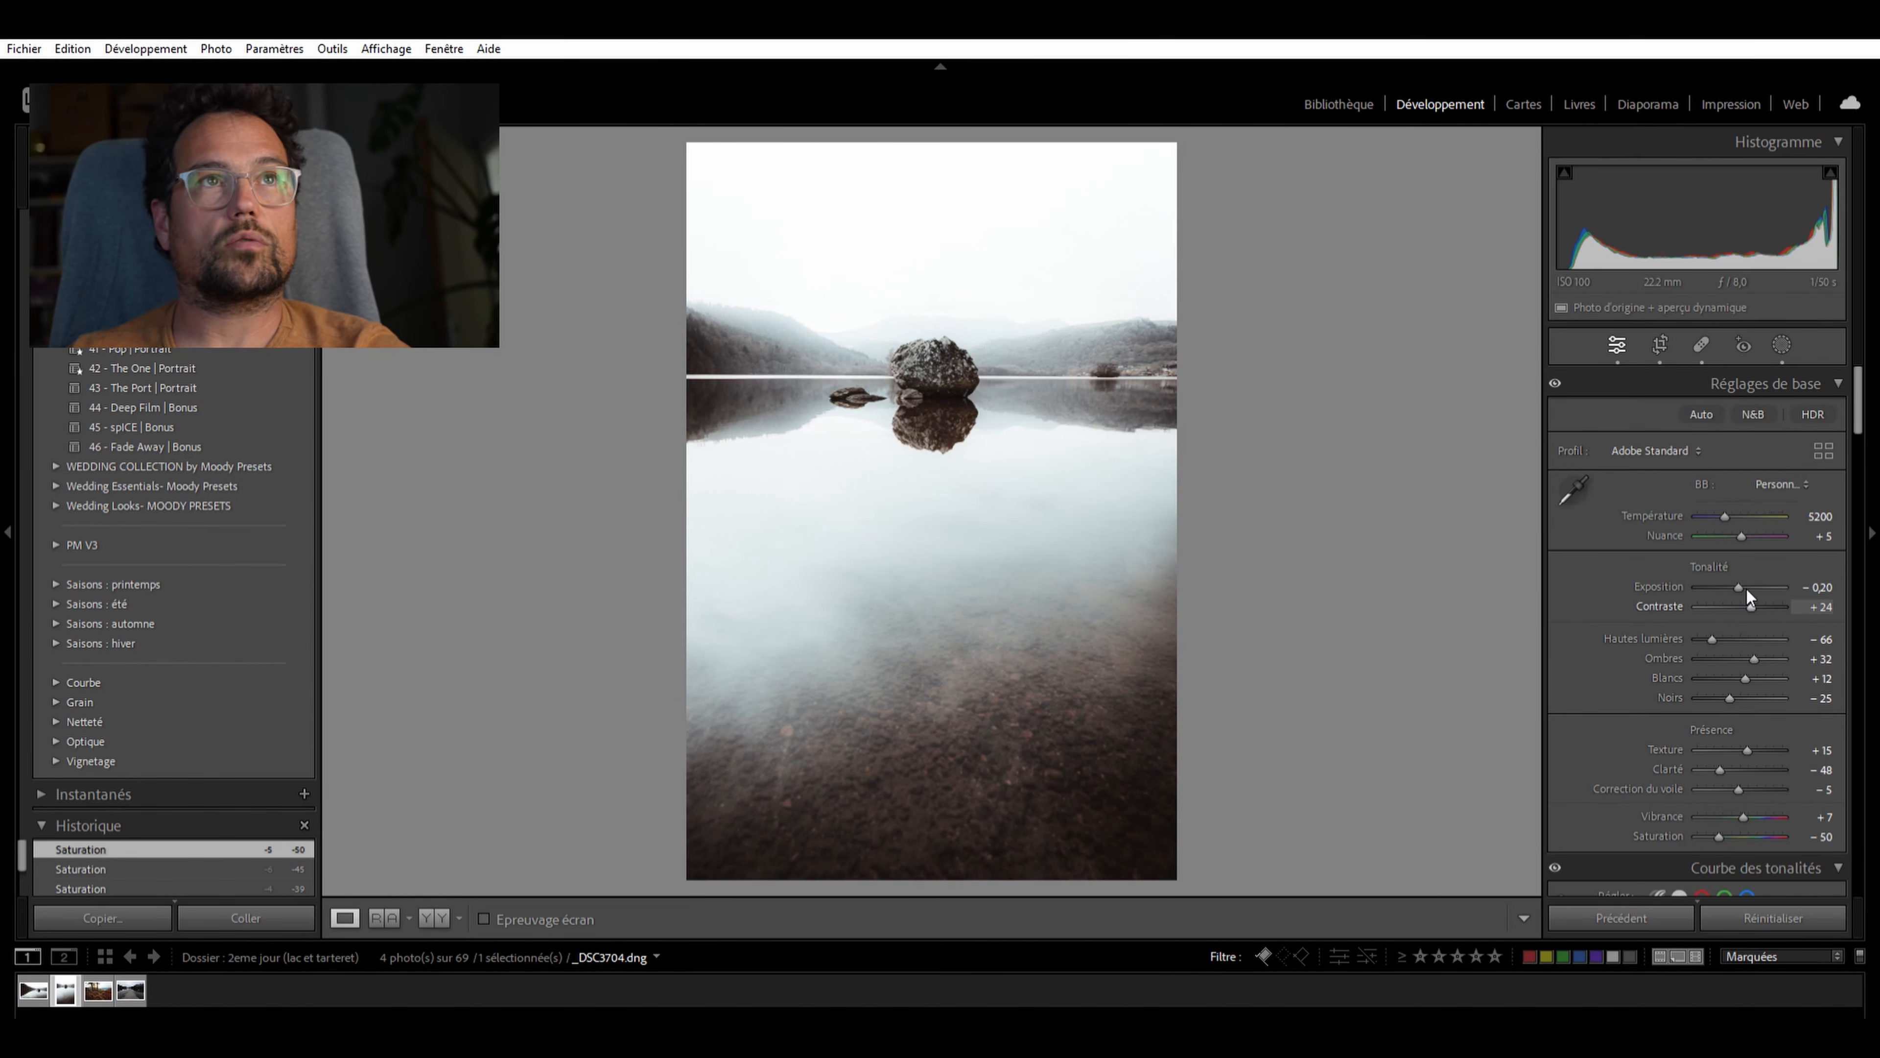
key(Left)
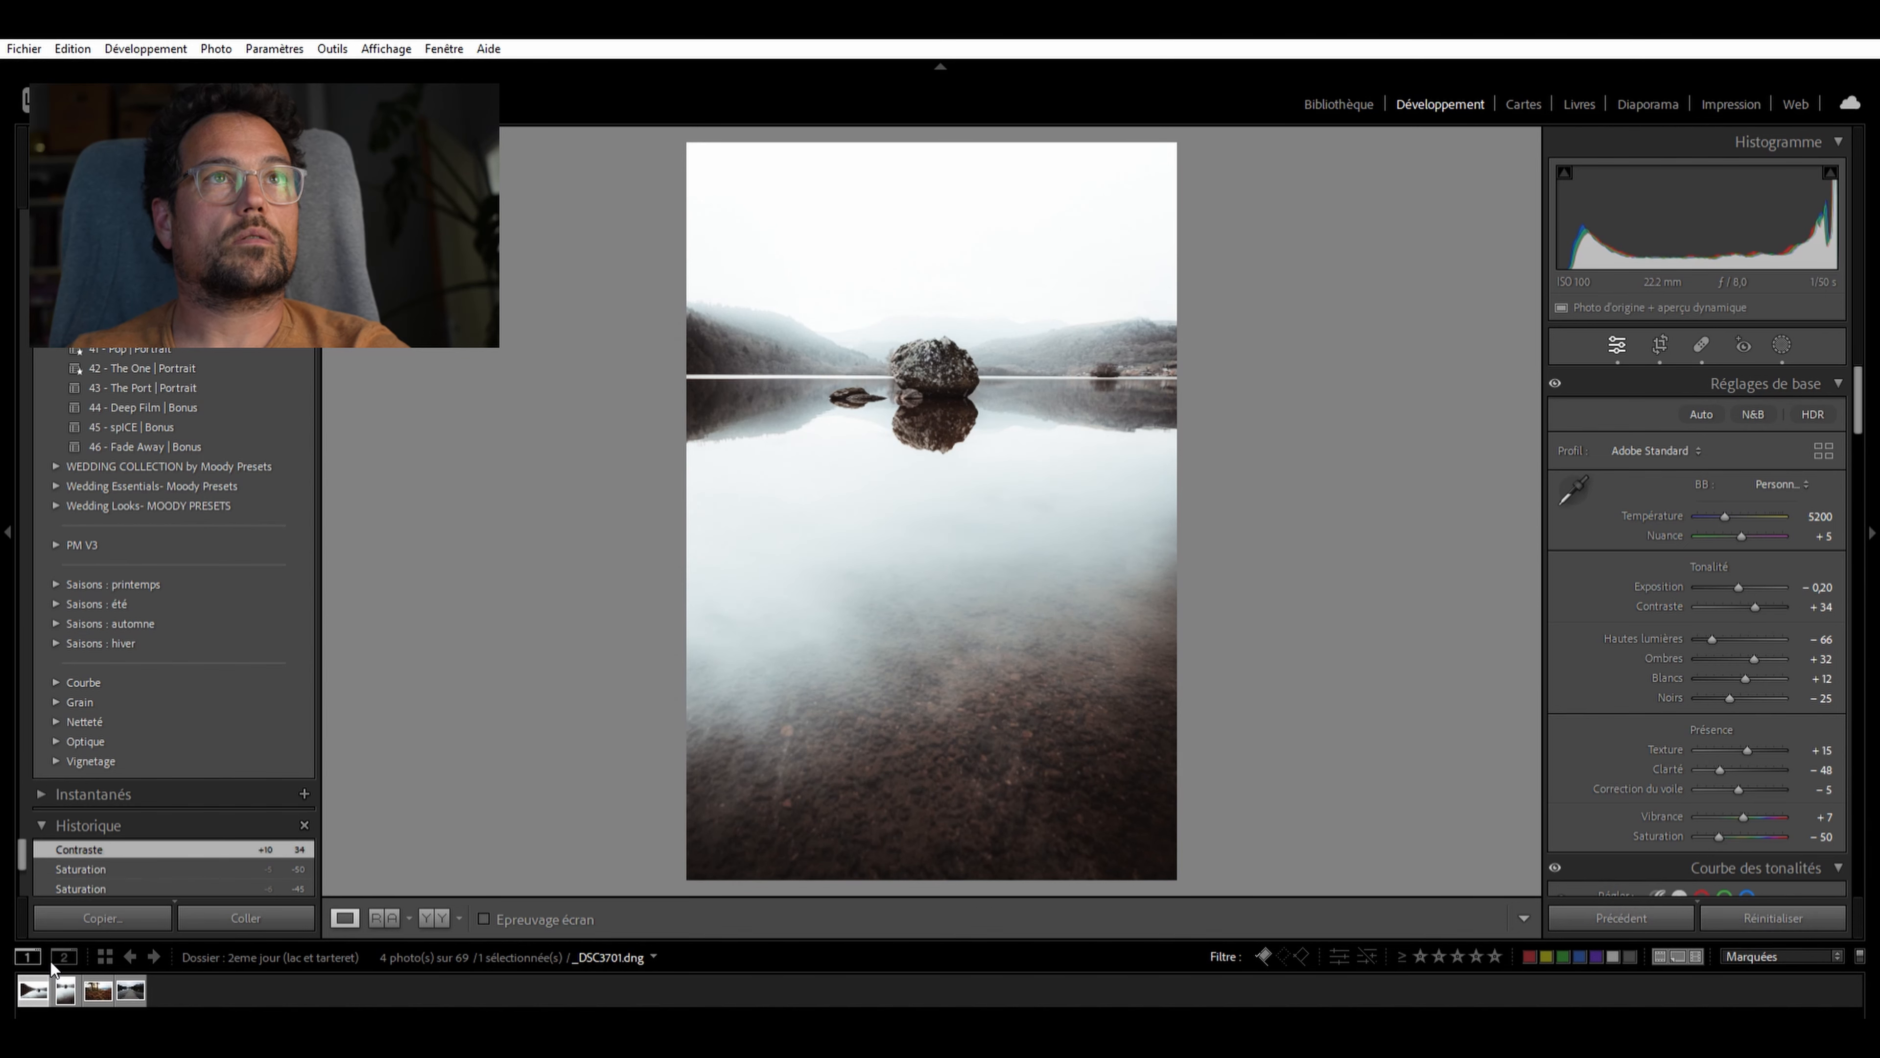
key(Left)
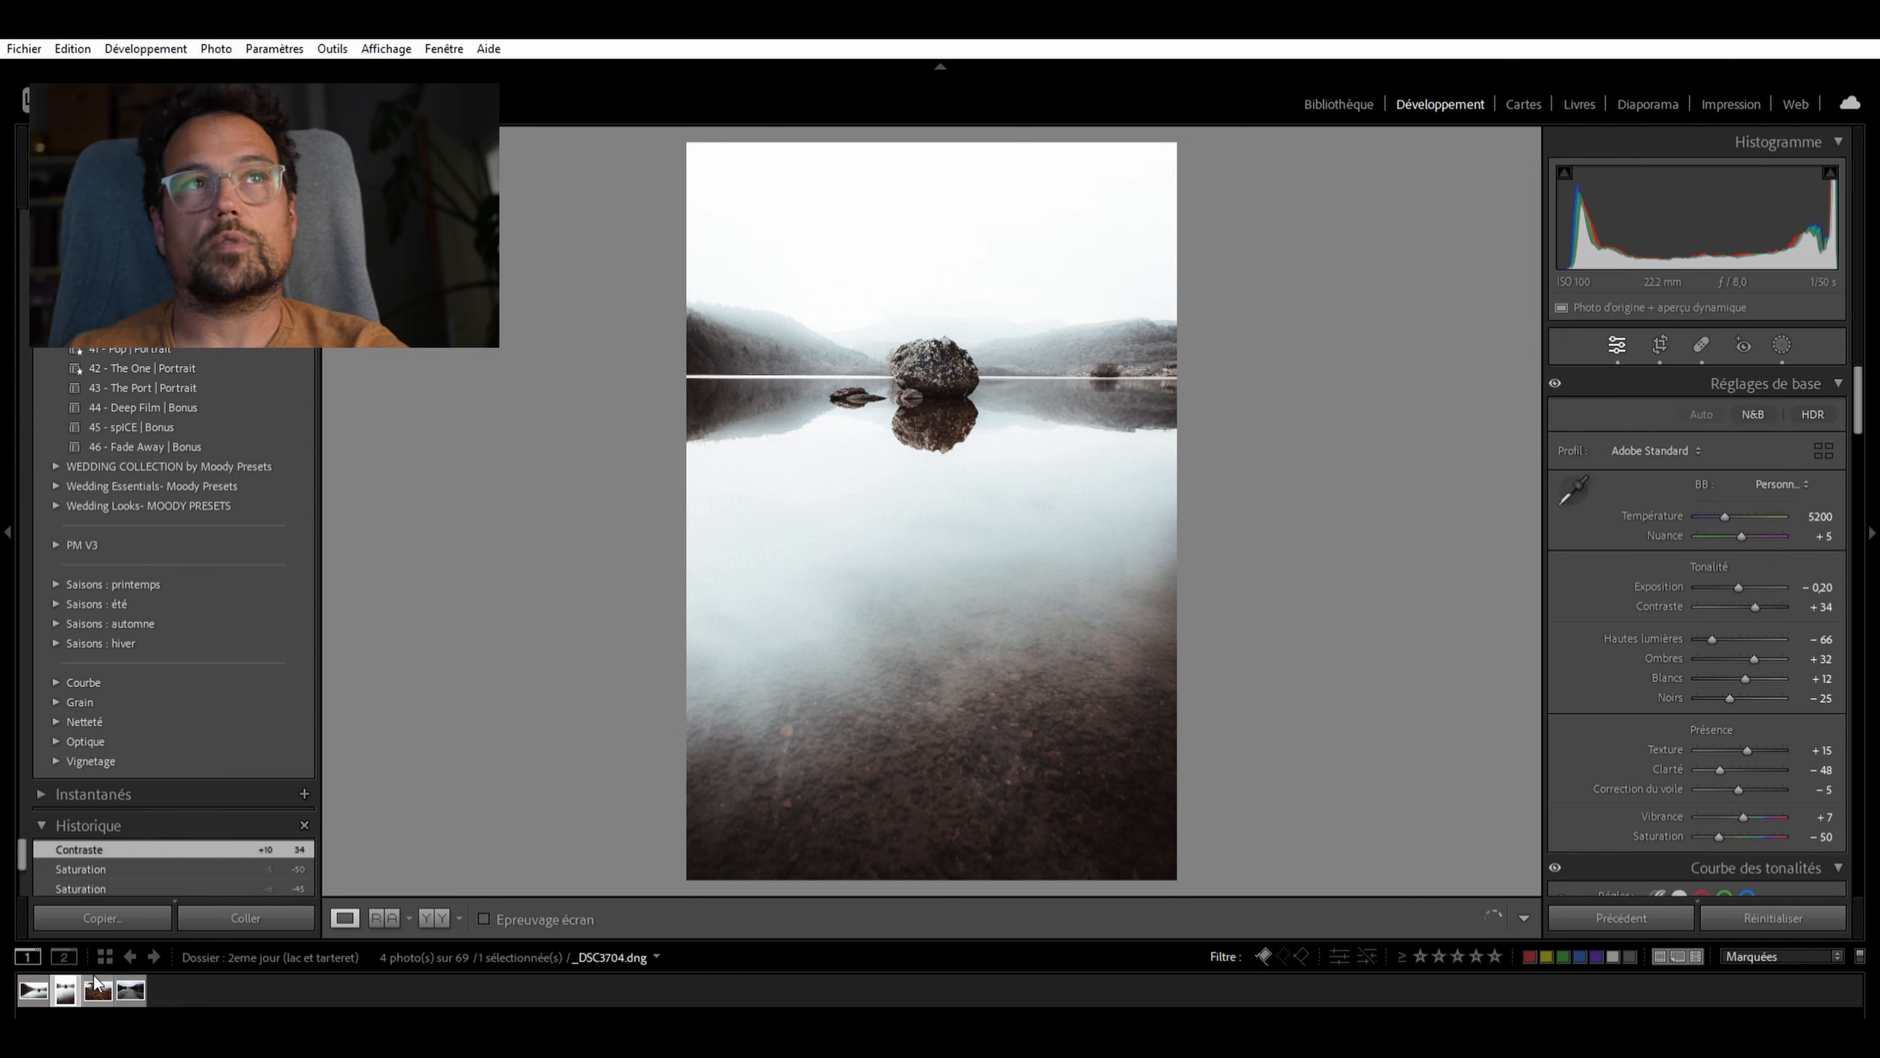
Set the overall saturation of the tree-roots photo to −10, comparing it with the neutral value 0
click(96, 985)
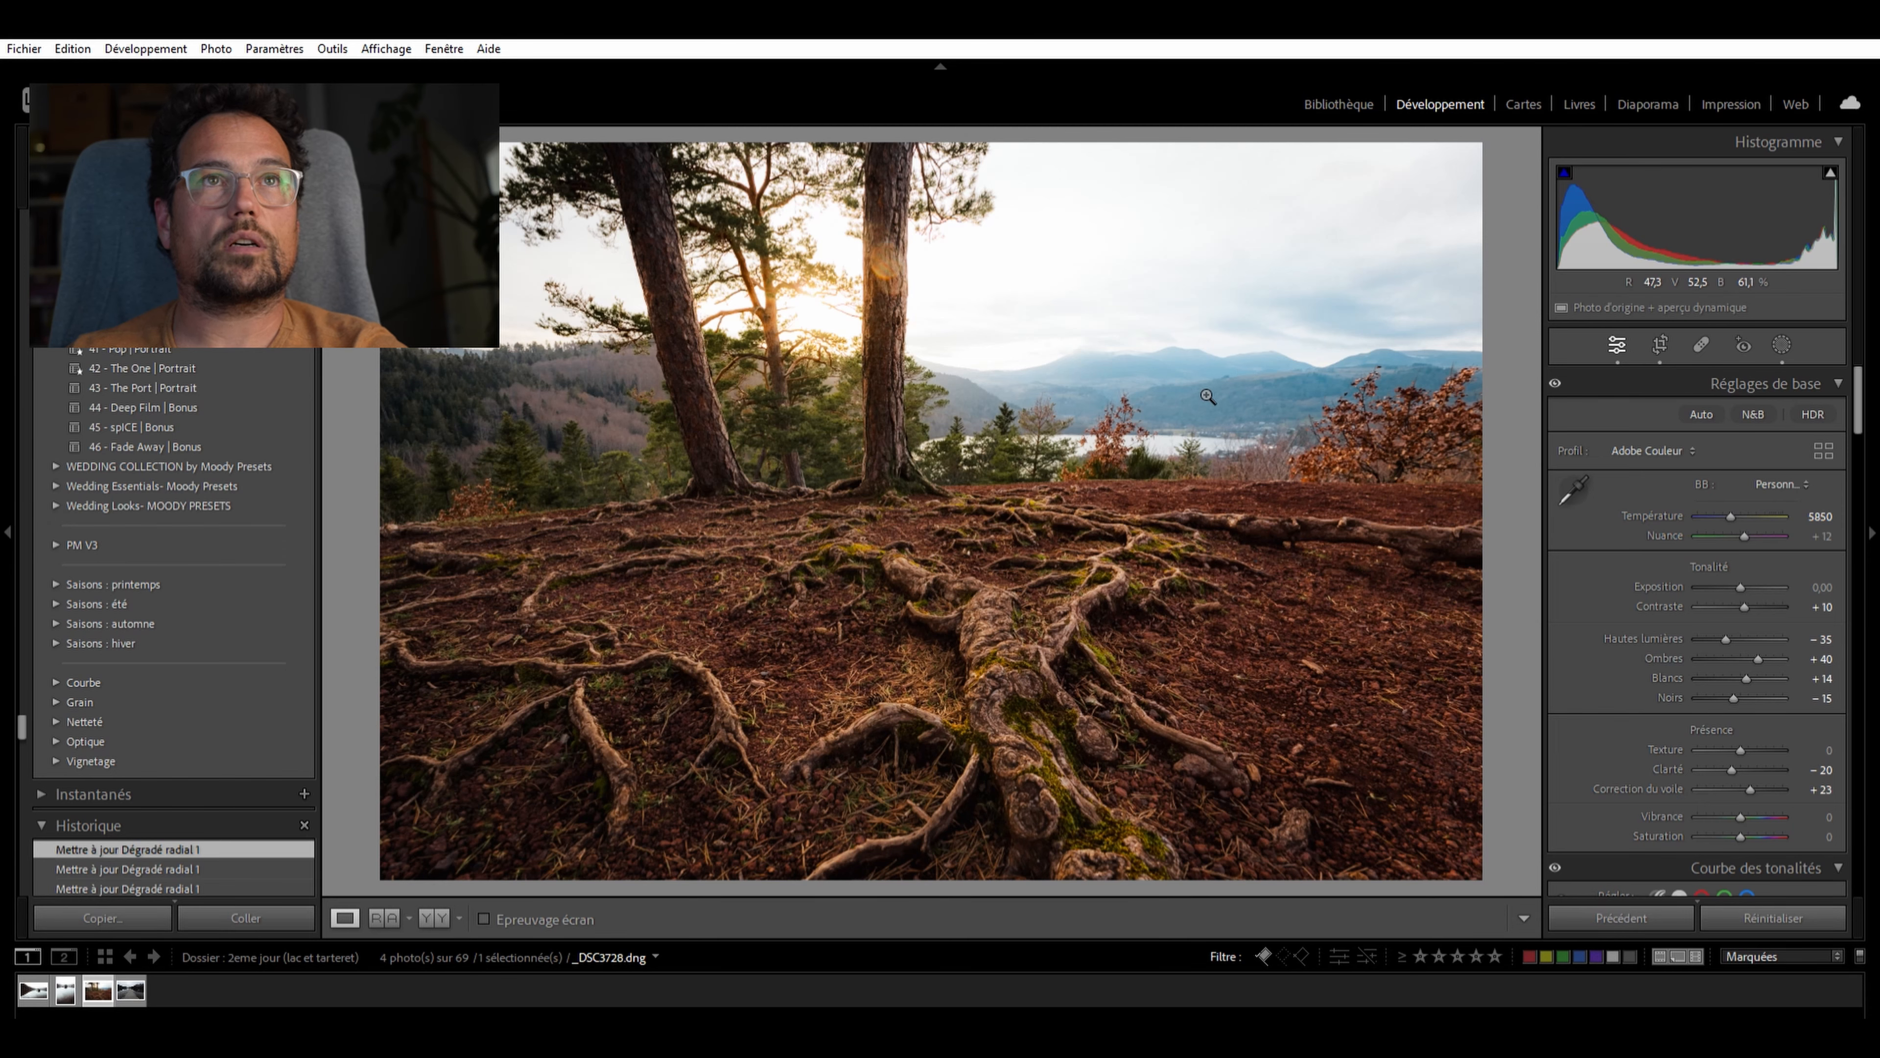
scroll(1751, 494, down, 3)
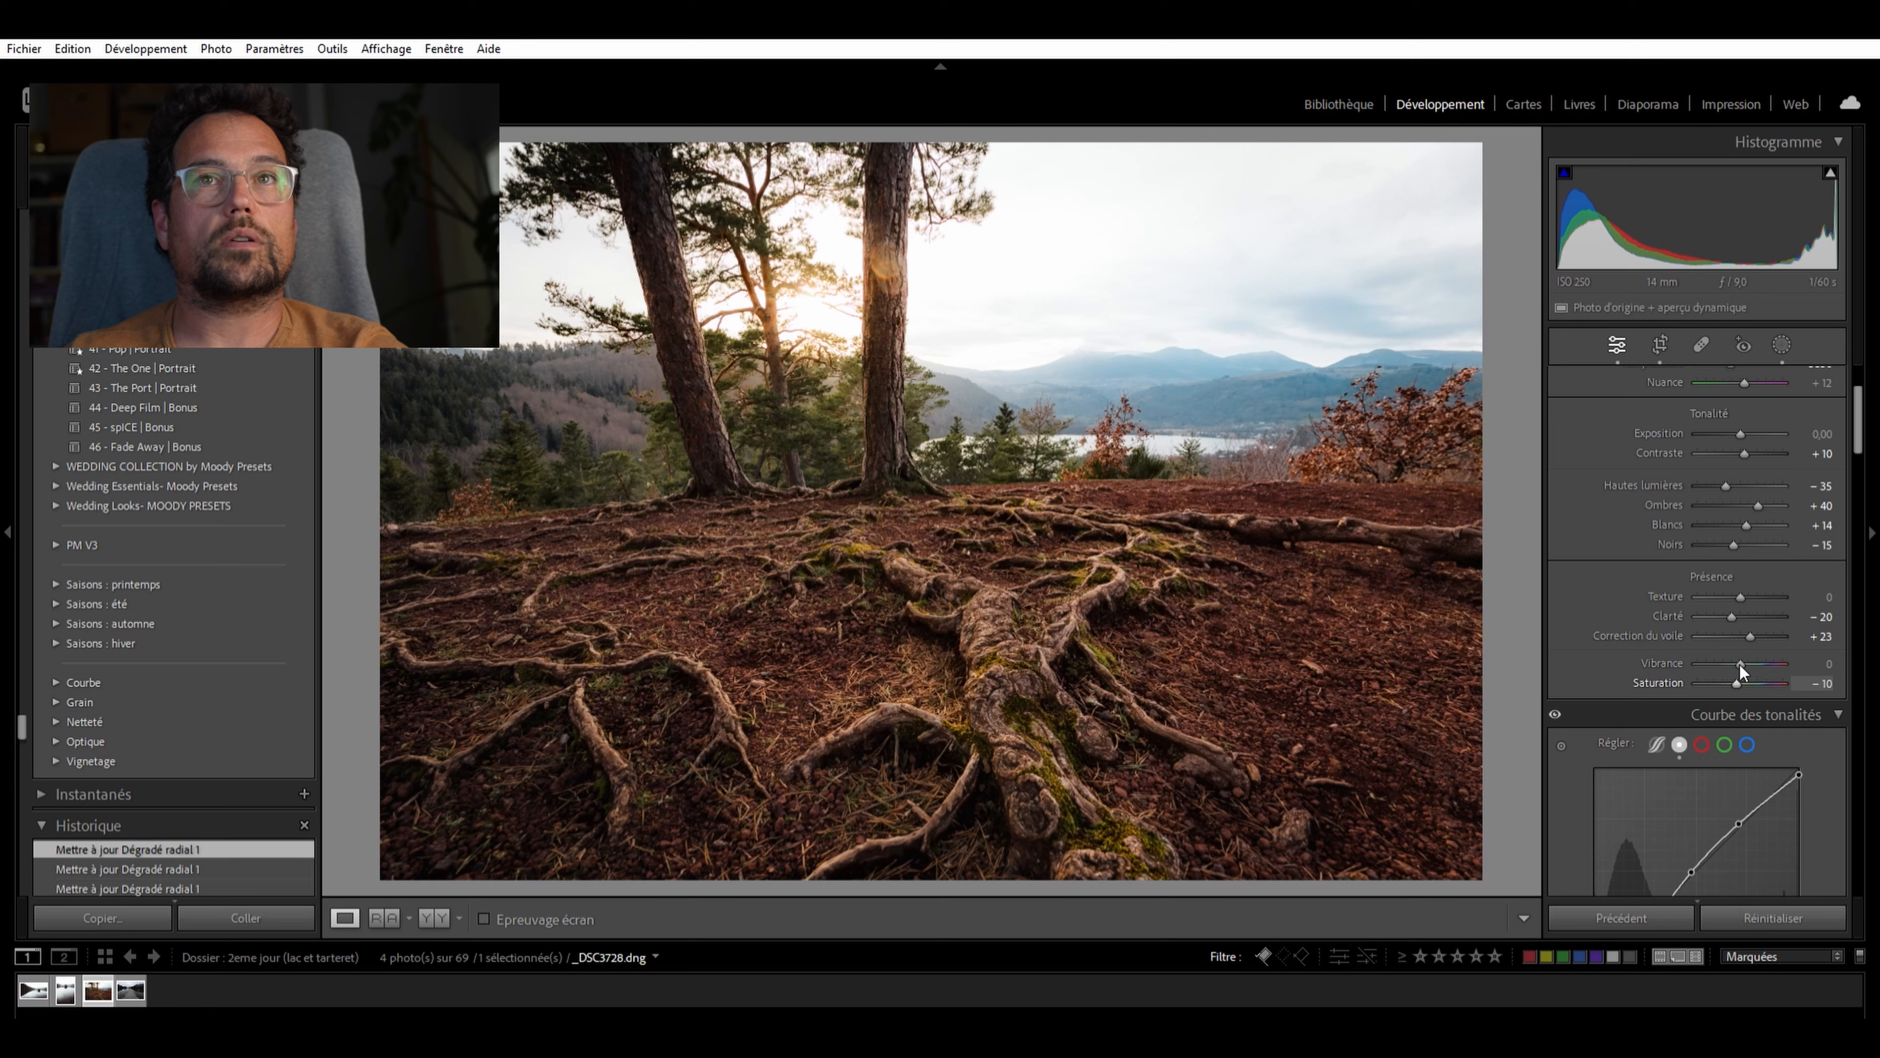
double_click(1734, 666)
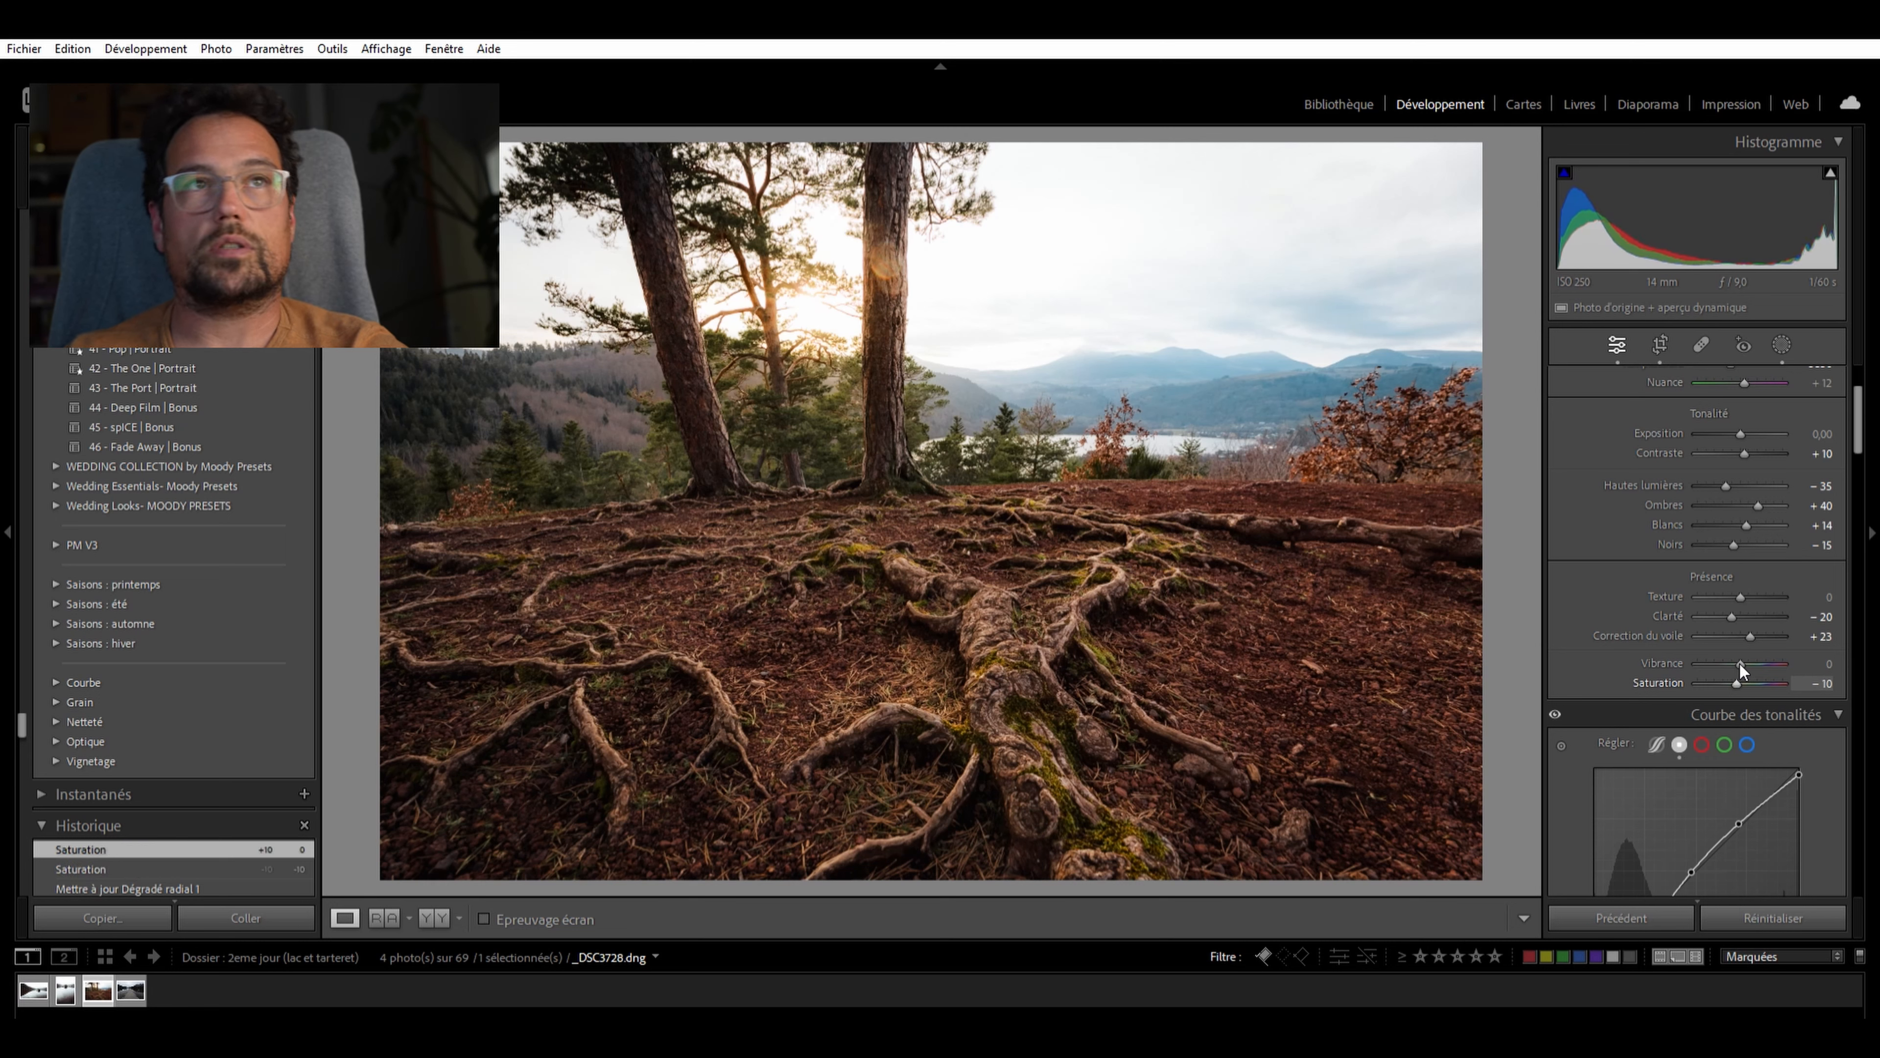
click(1029, 468)
click(1029, 468)
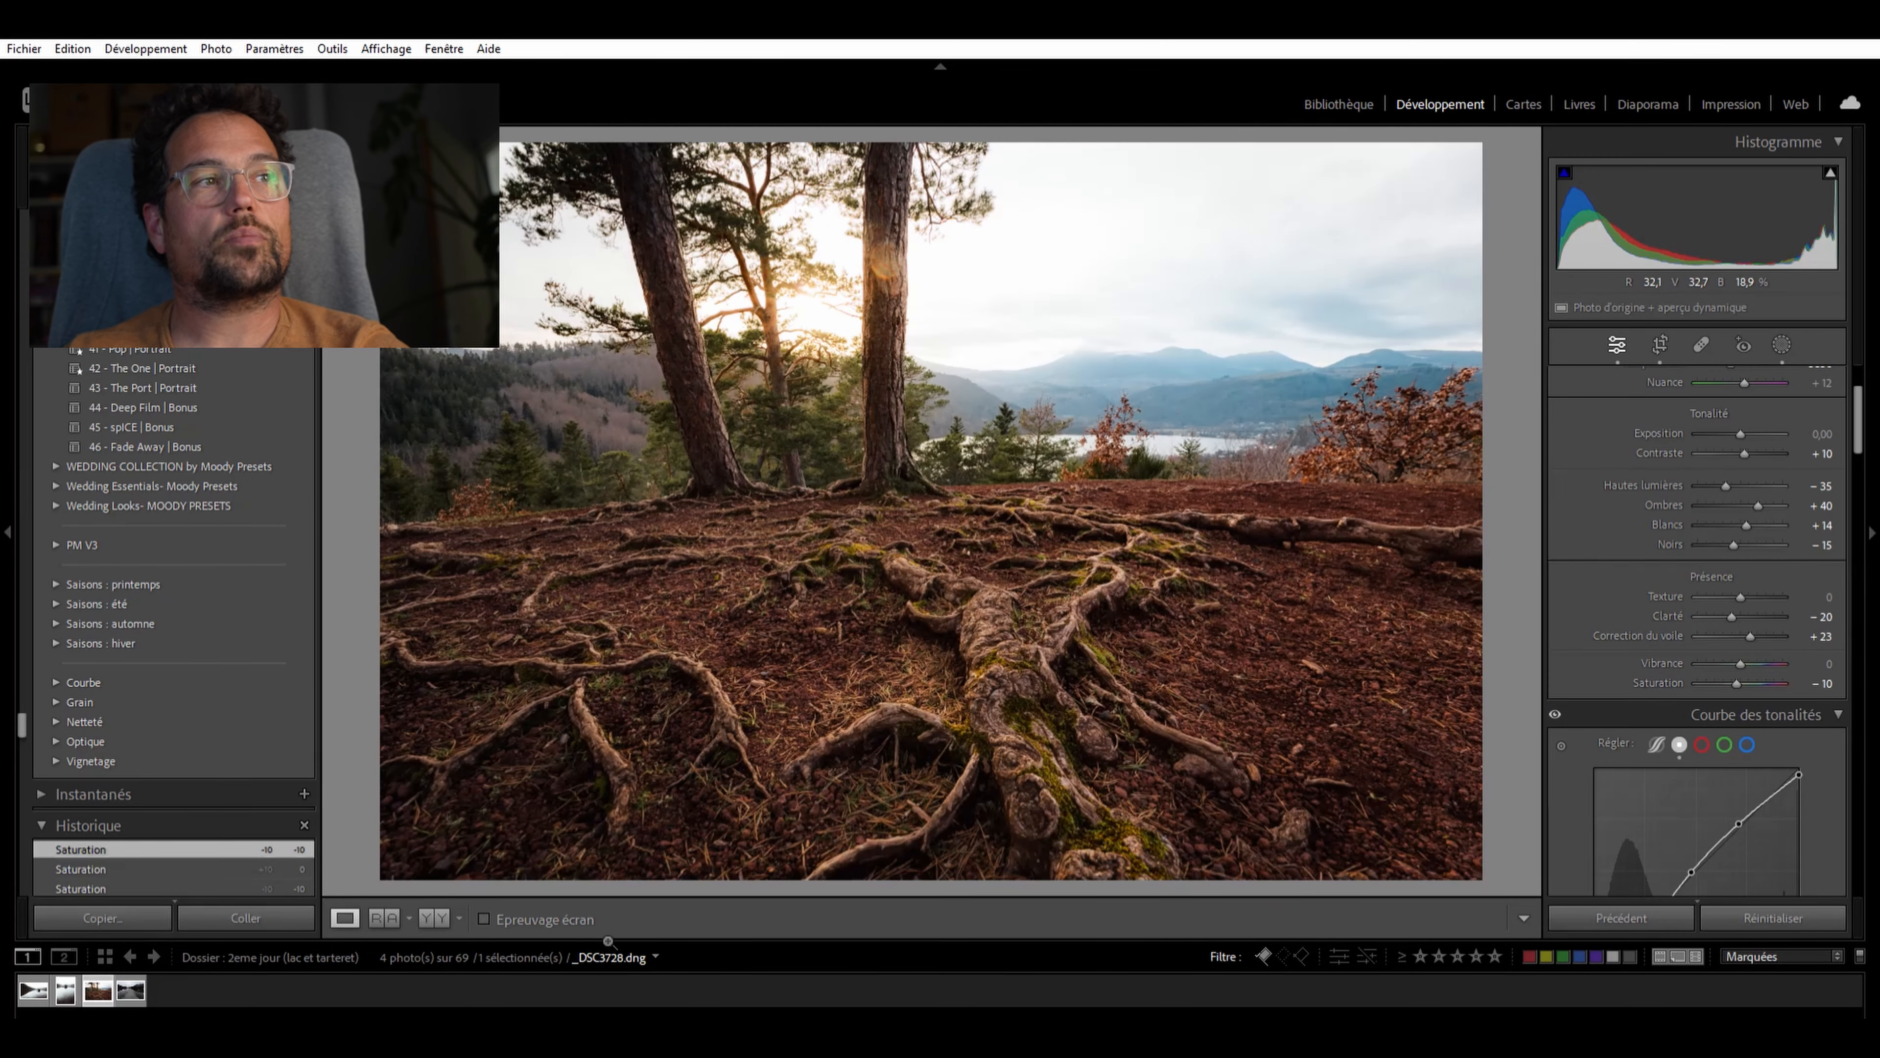
Return to the vertical lake photo via the first shot and add a diagonal linear gradient mask from its lower-right corner up to the middle of the lake
click(31, 987)
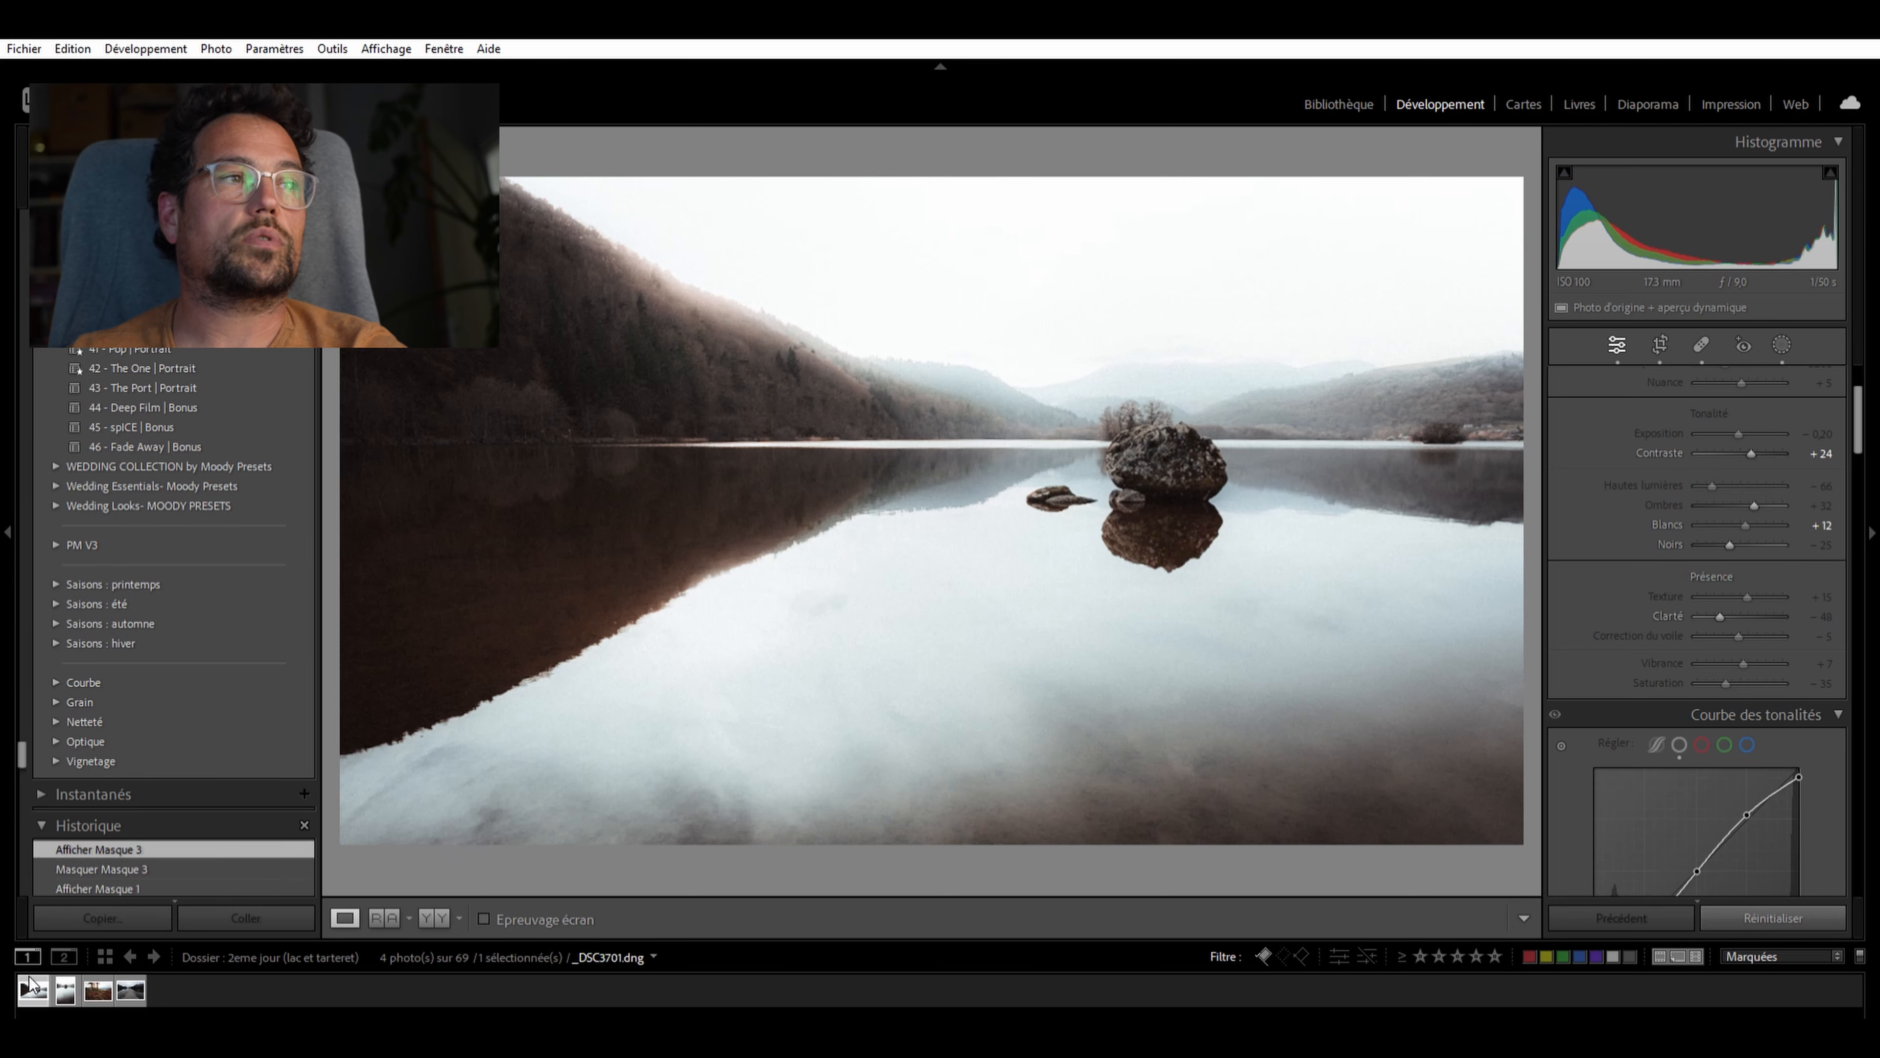
click(66, 986)
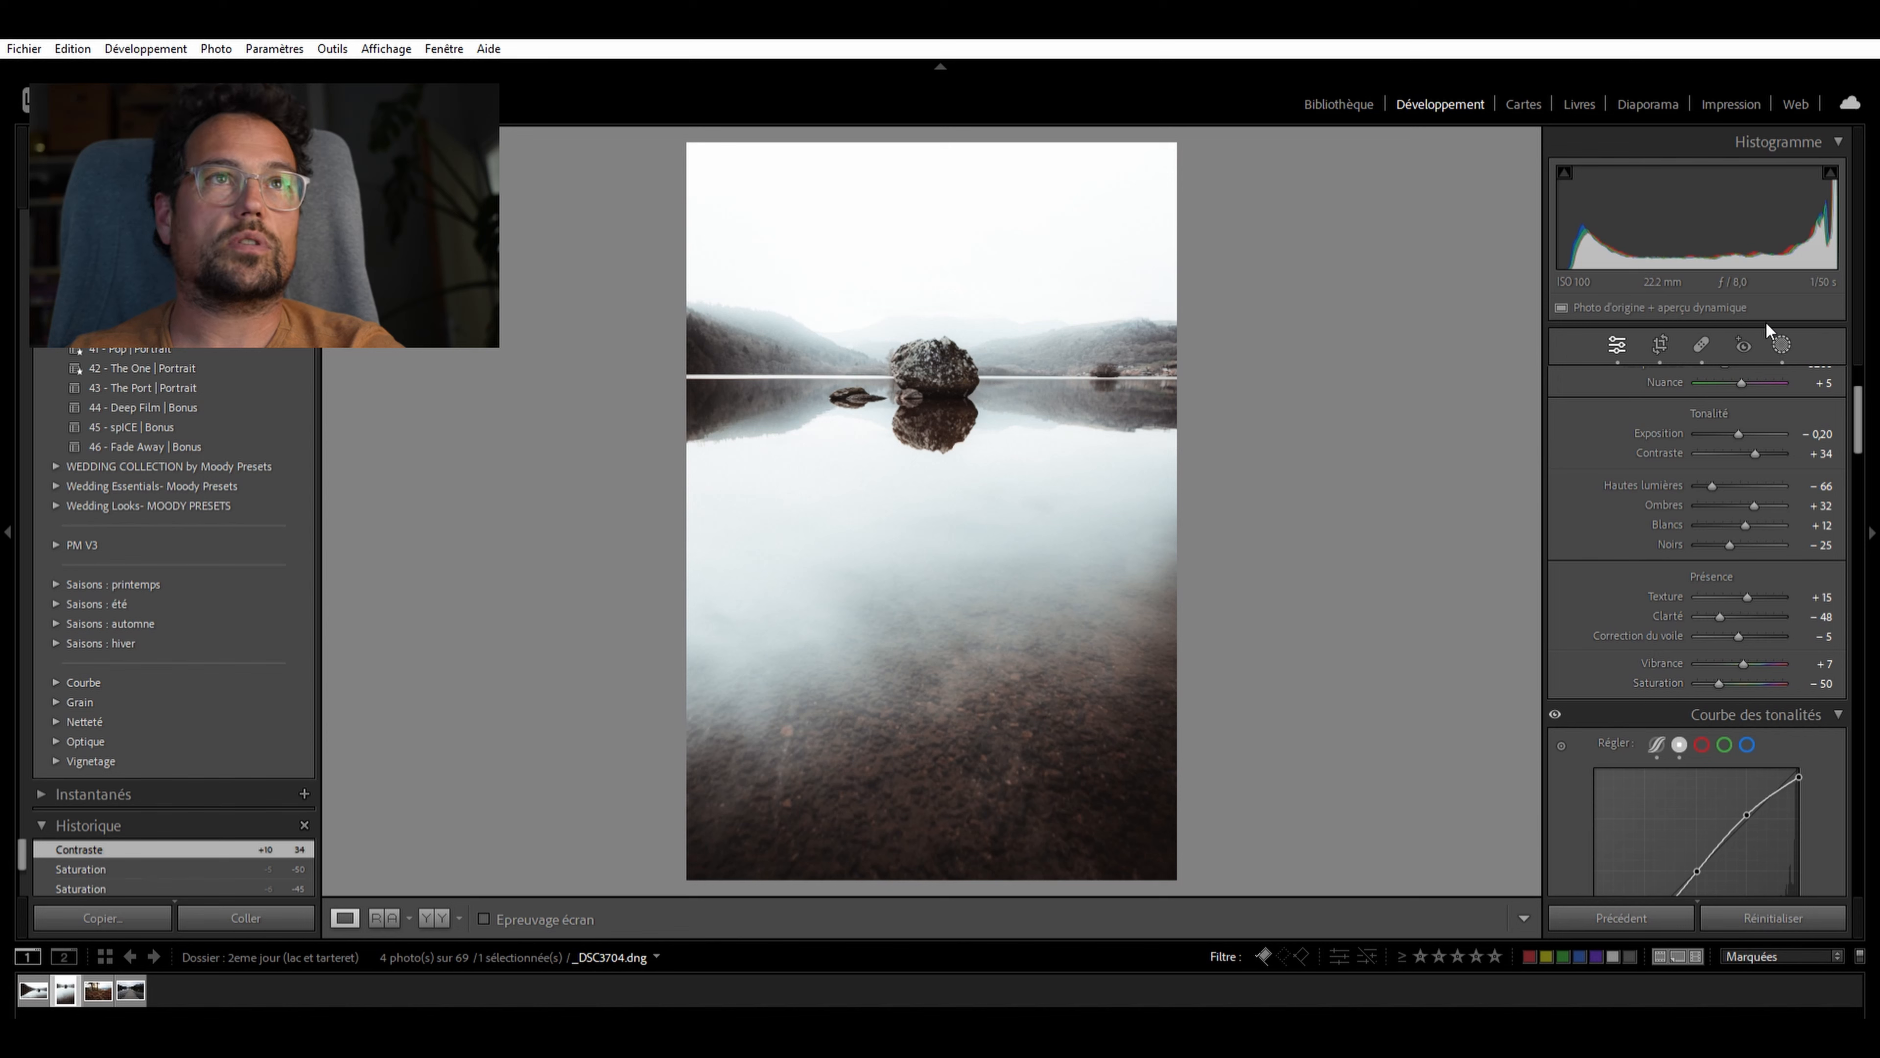
click(1782, 343)
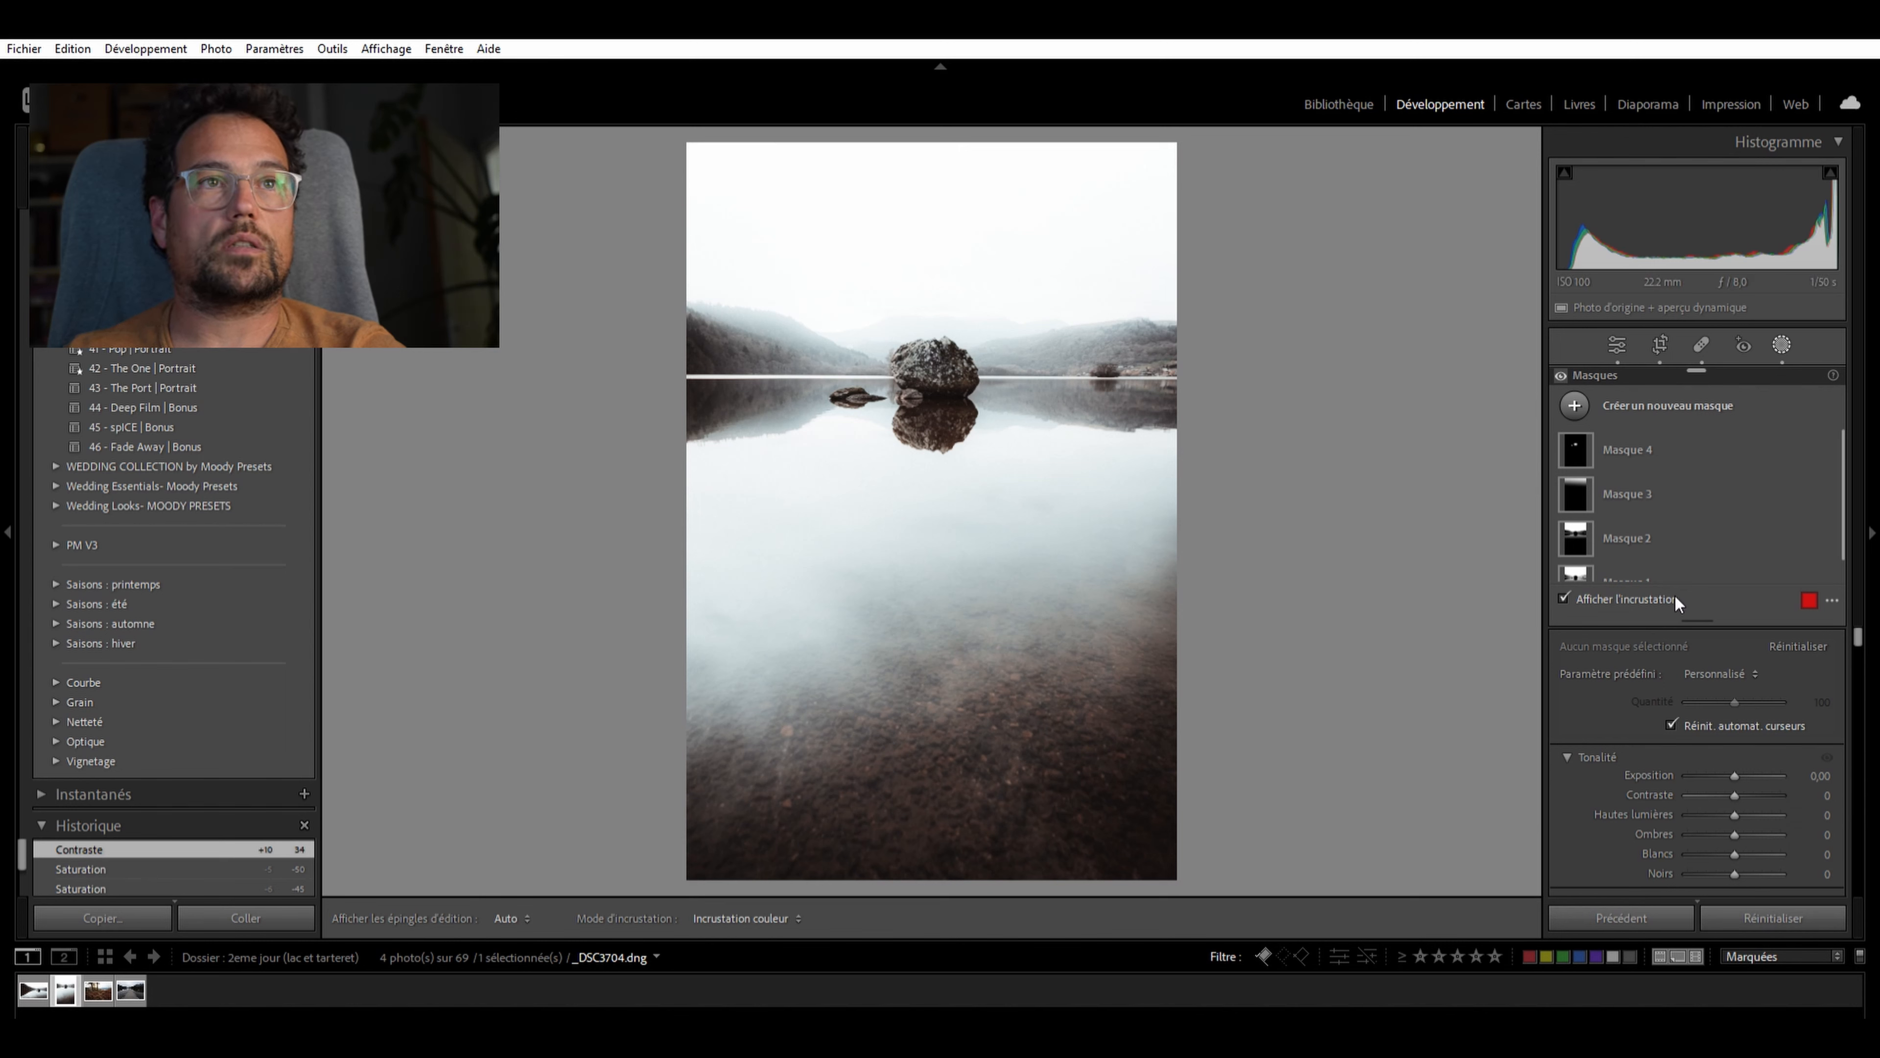
key(shift+m)
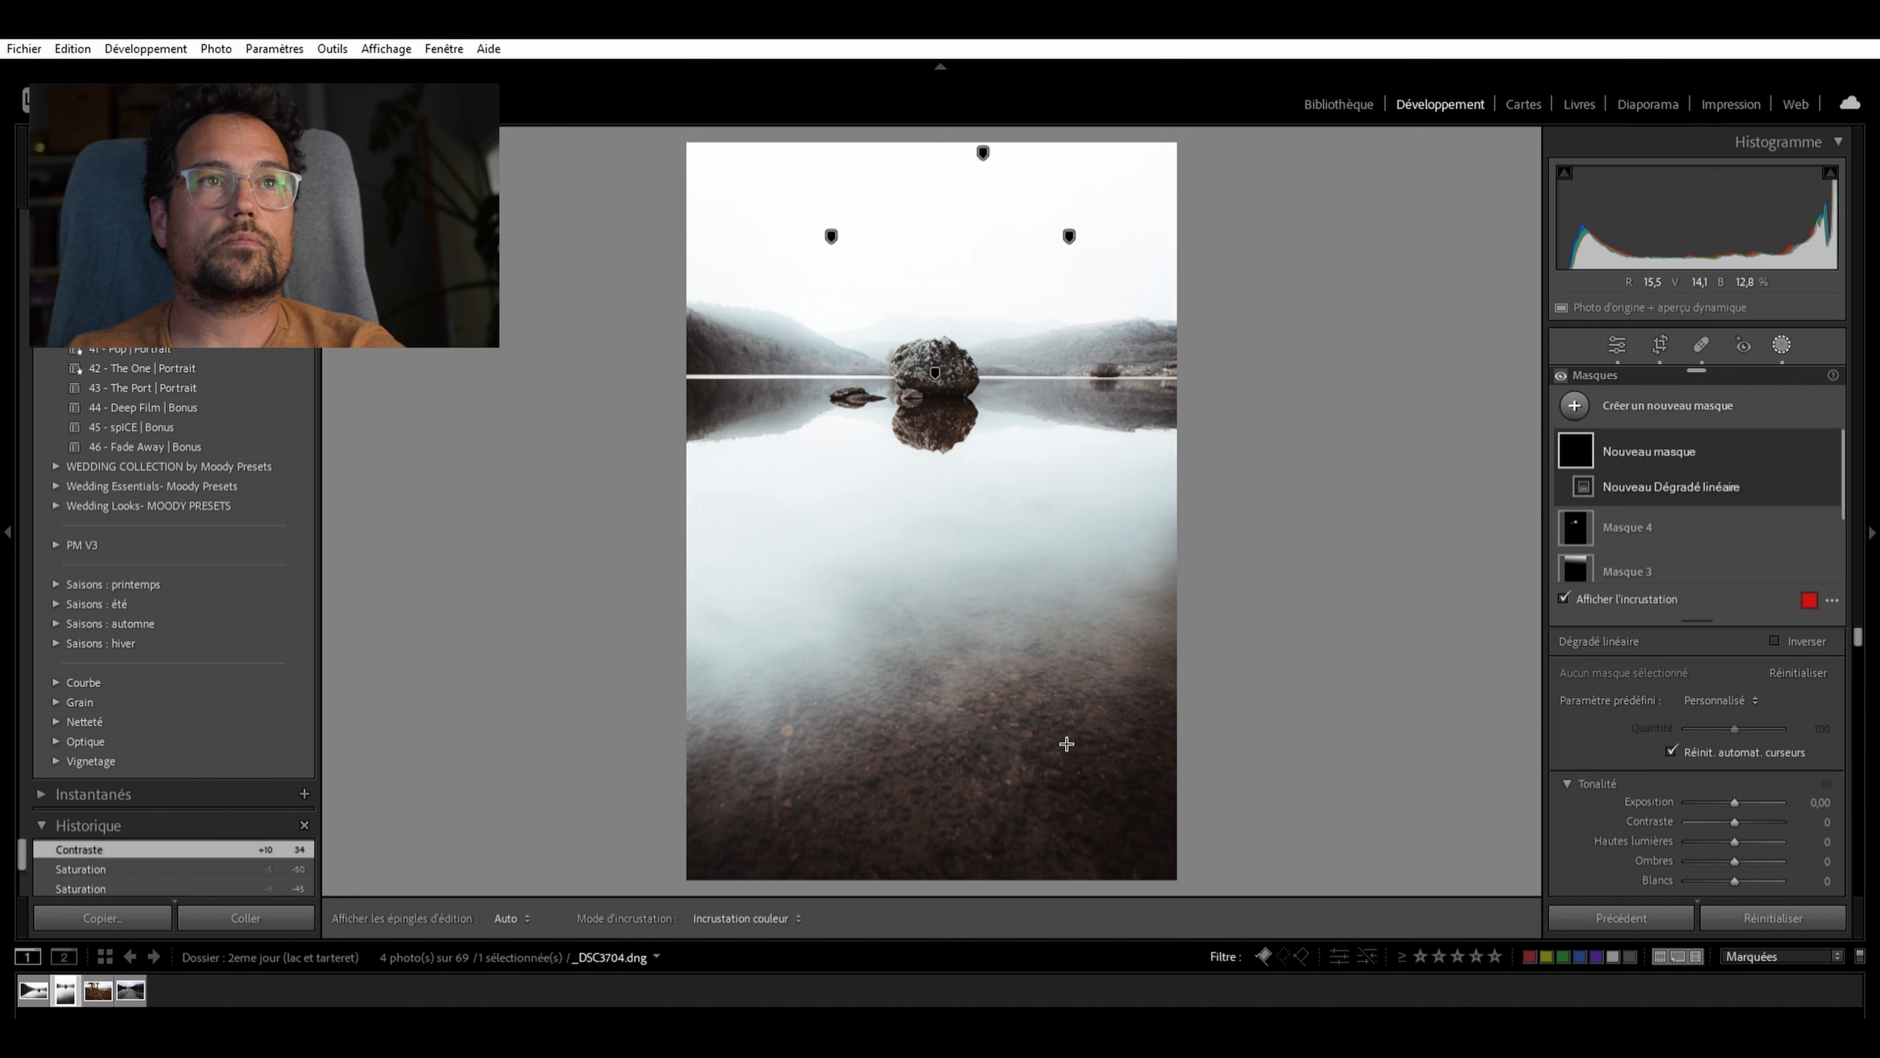
drag(1059, 760, 932, 513)
Set the new linear gradient mask's saturation to 48 and its temperature to 8
scroll(1765, 714, down, 2)
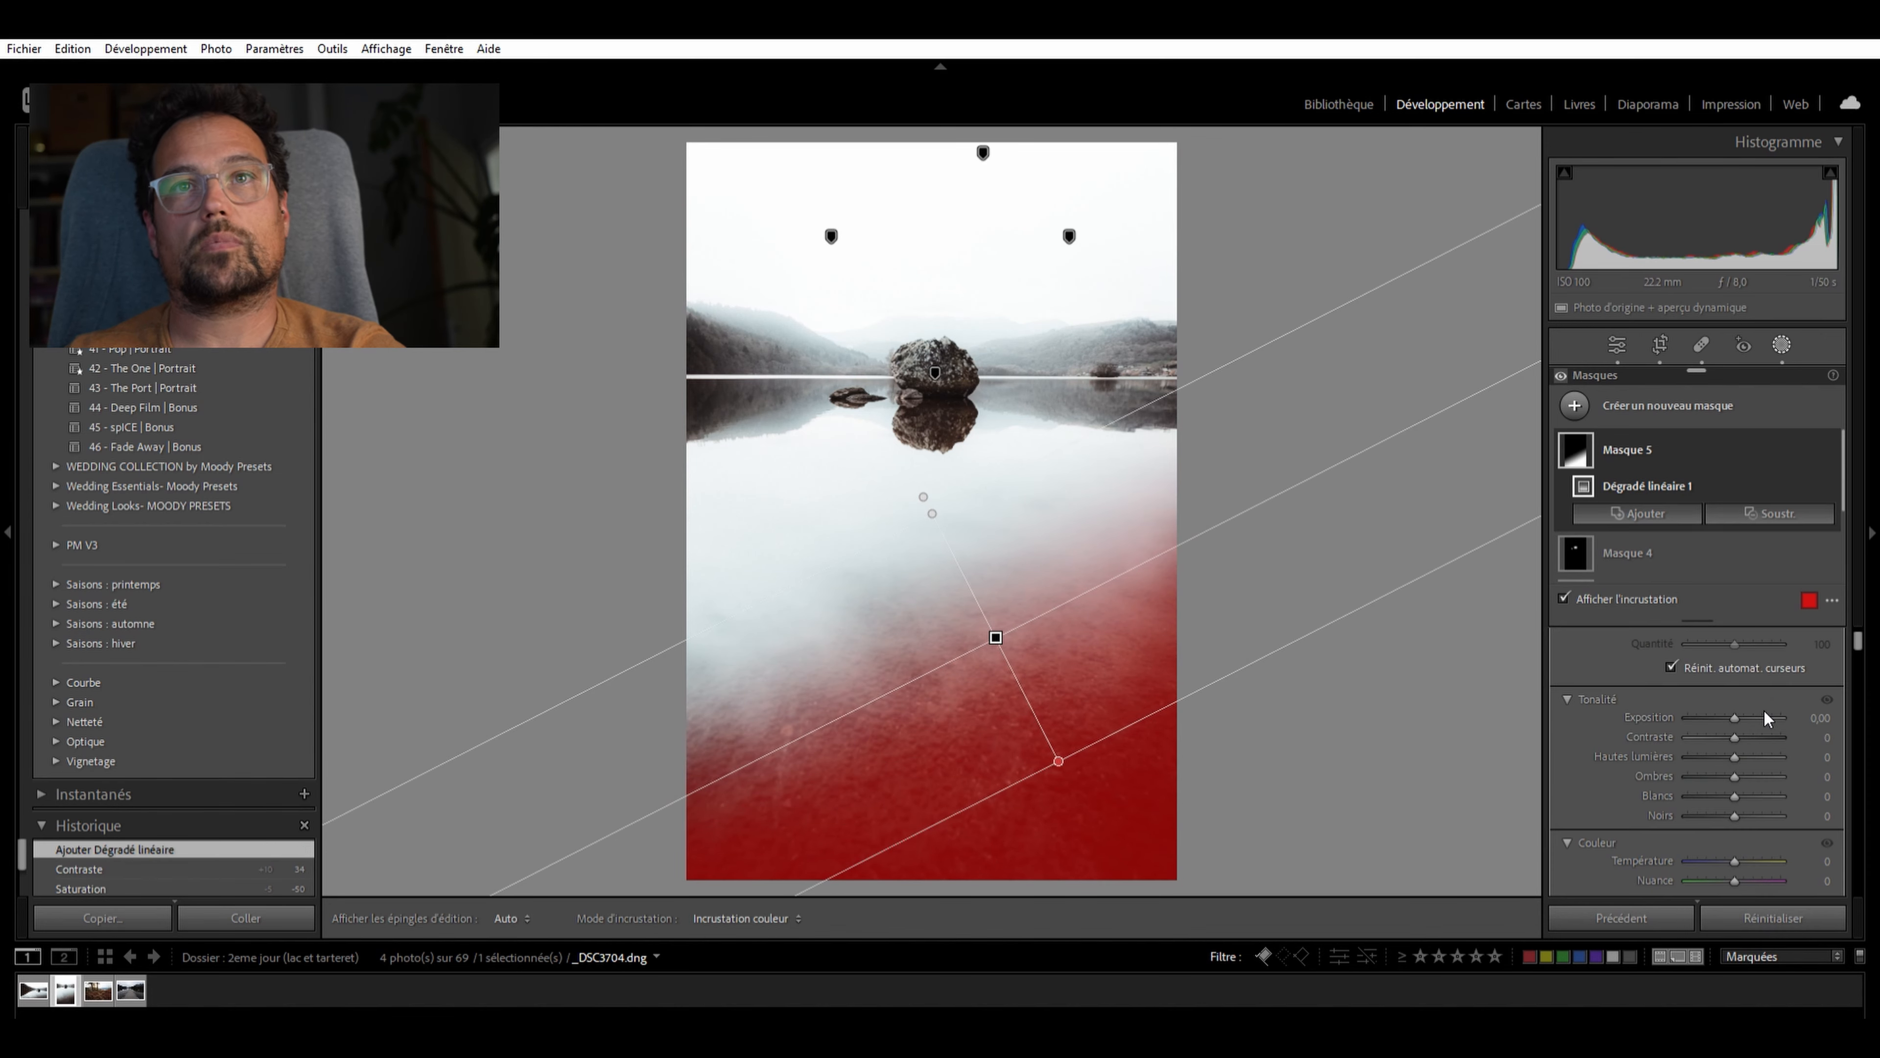
drag(1734, 870, 1750, 859)
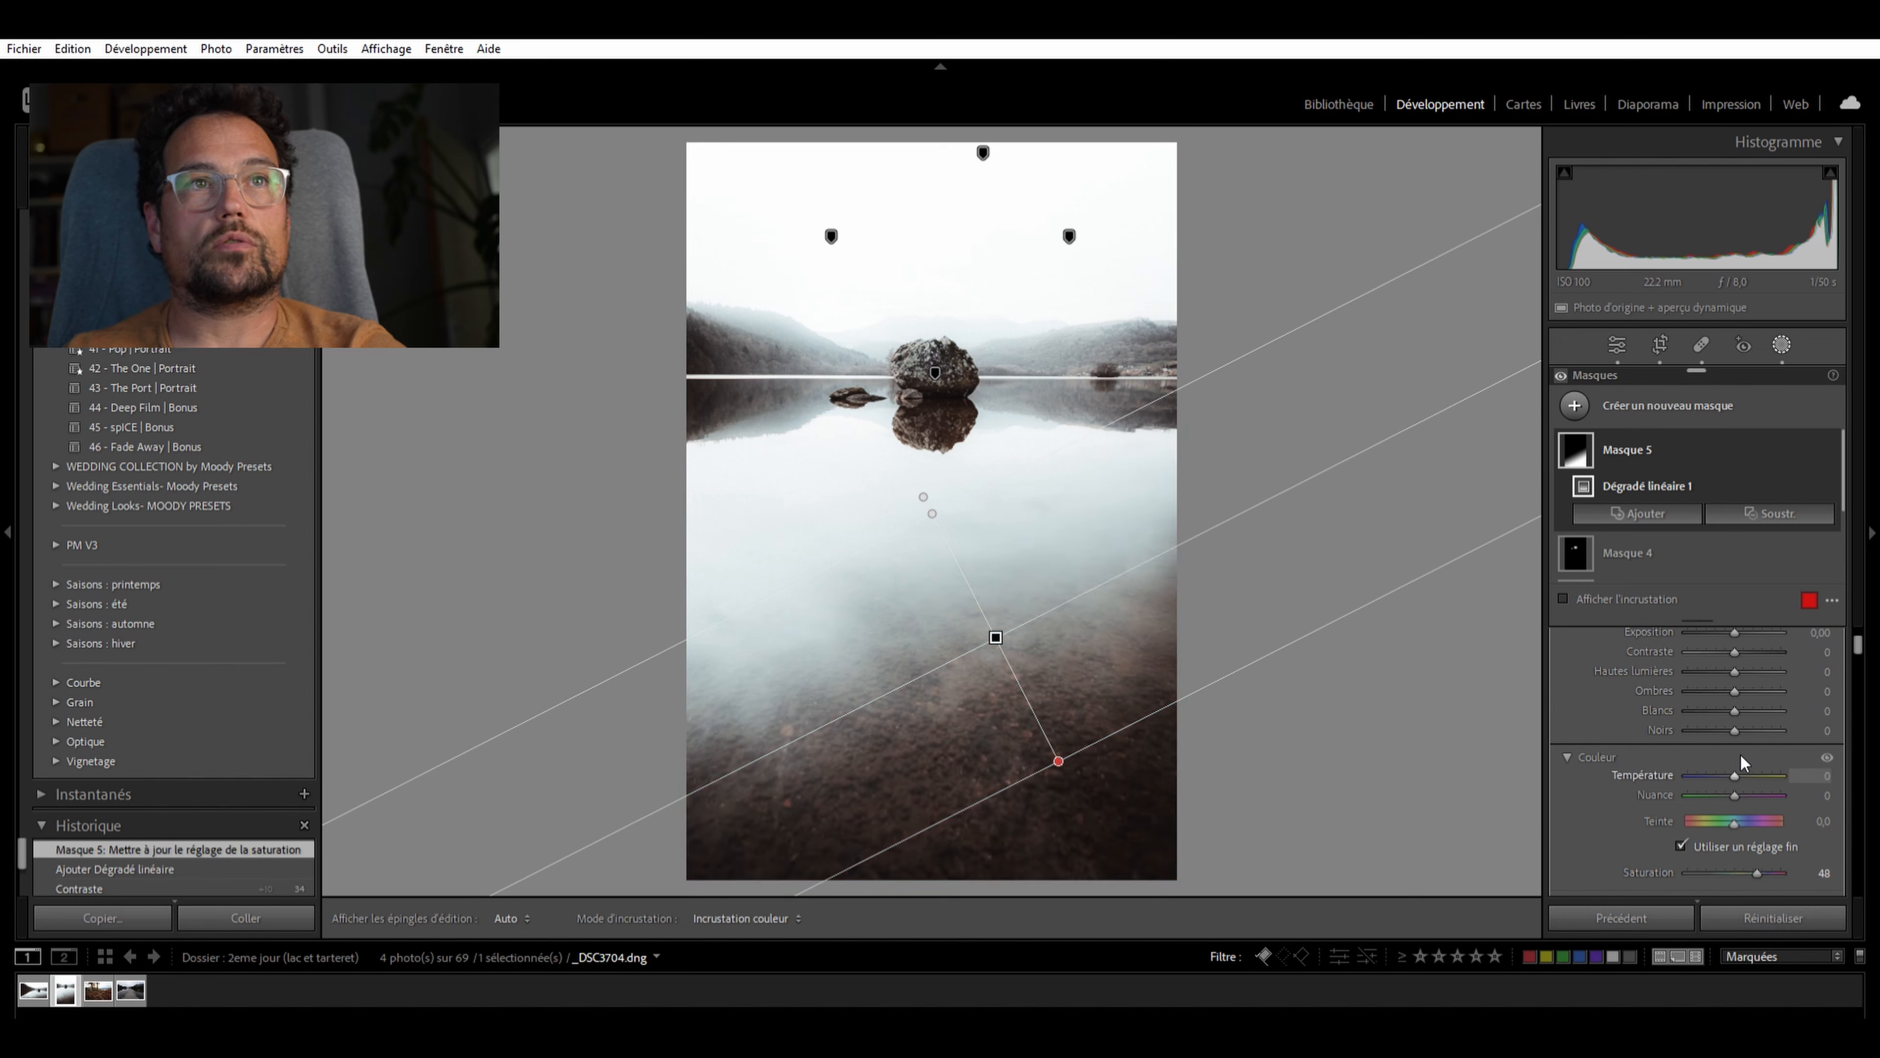
drag(1735, 774, 1738, 774)
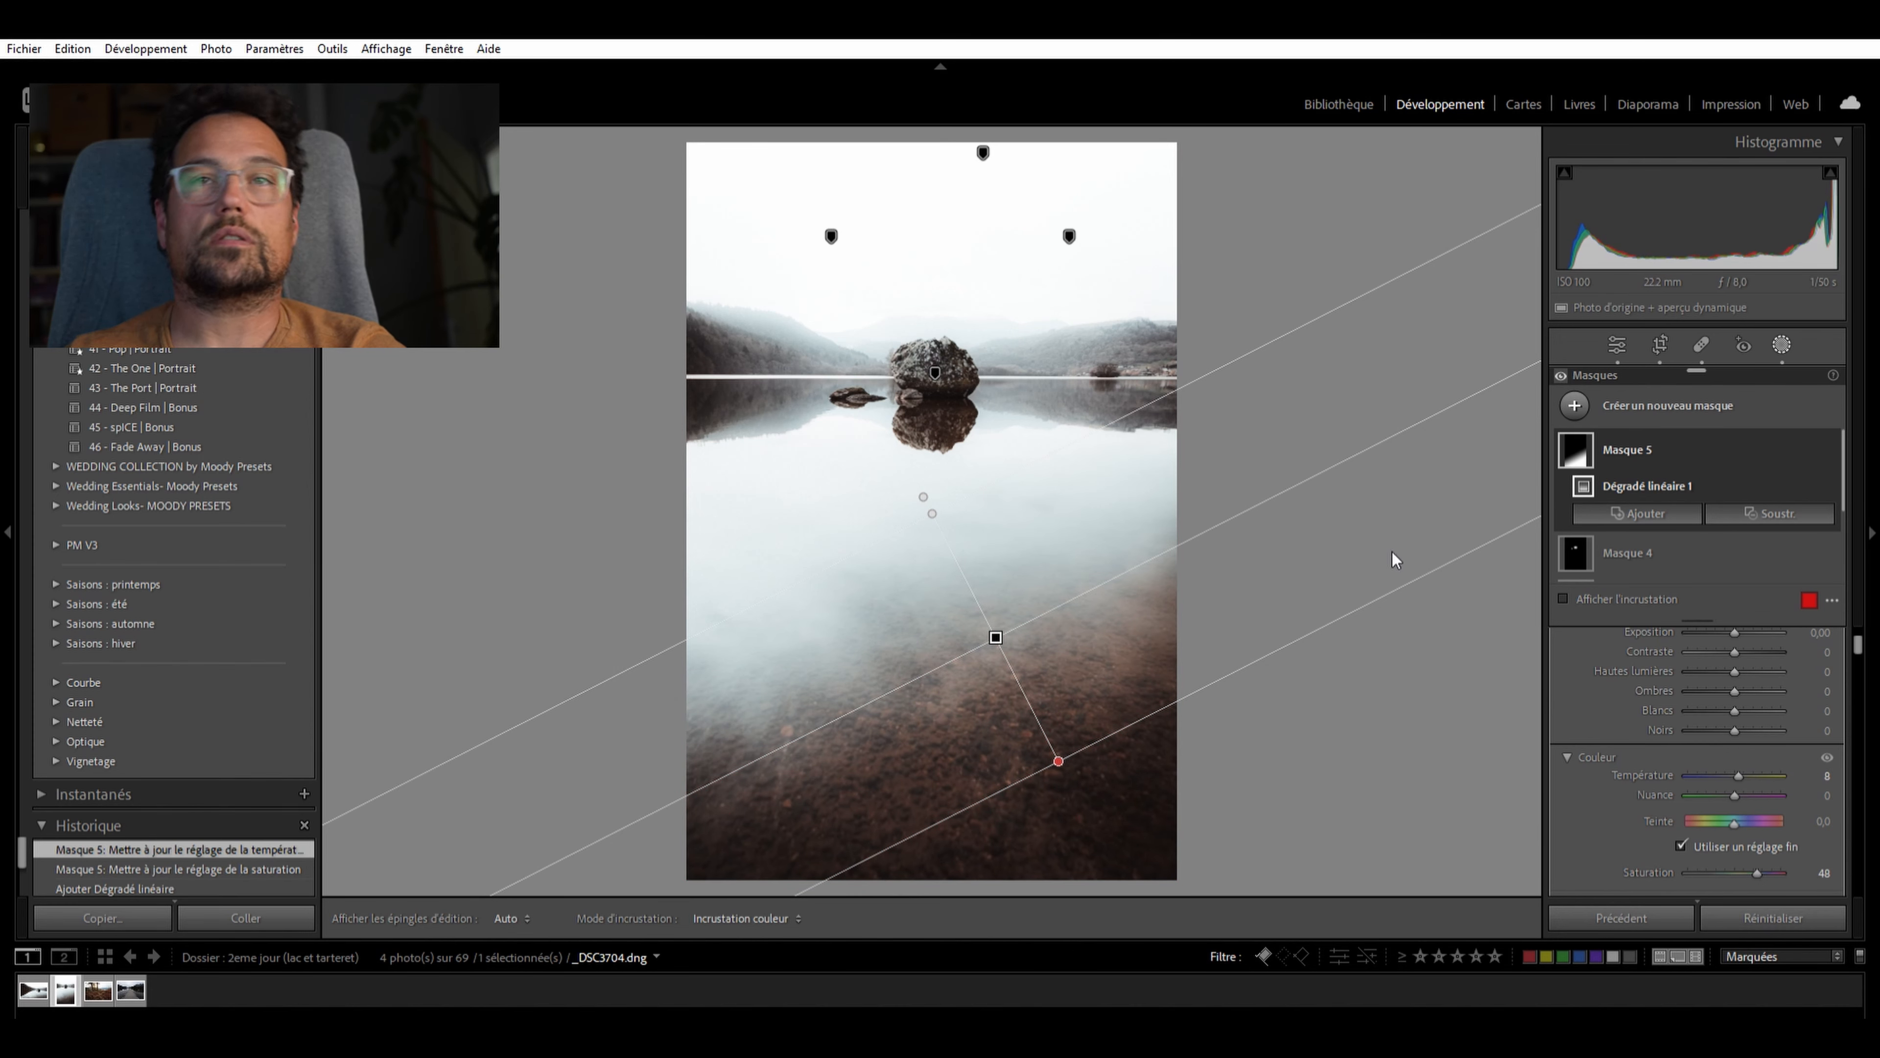
Return to the general editing settings and raise the vertical photo's overall saturation to −30
click(1621, 343)
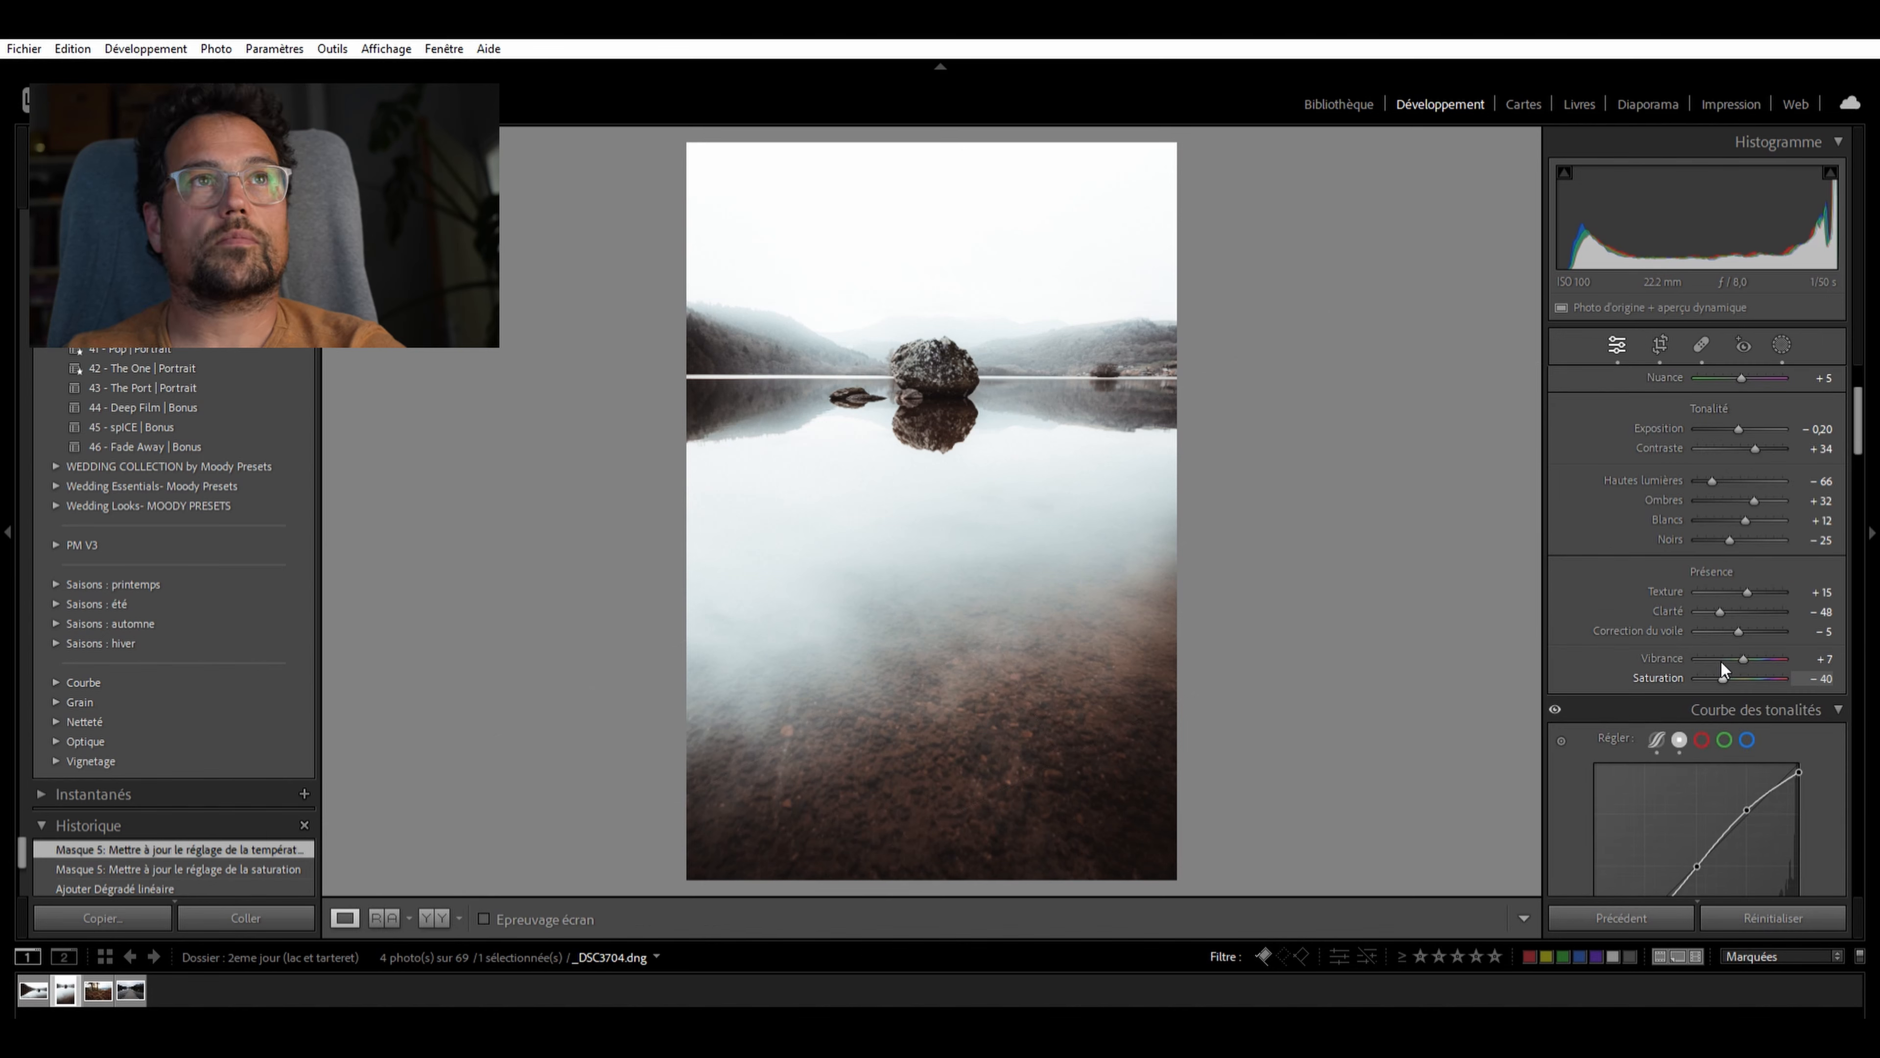
click(979, 357)
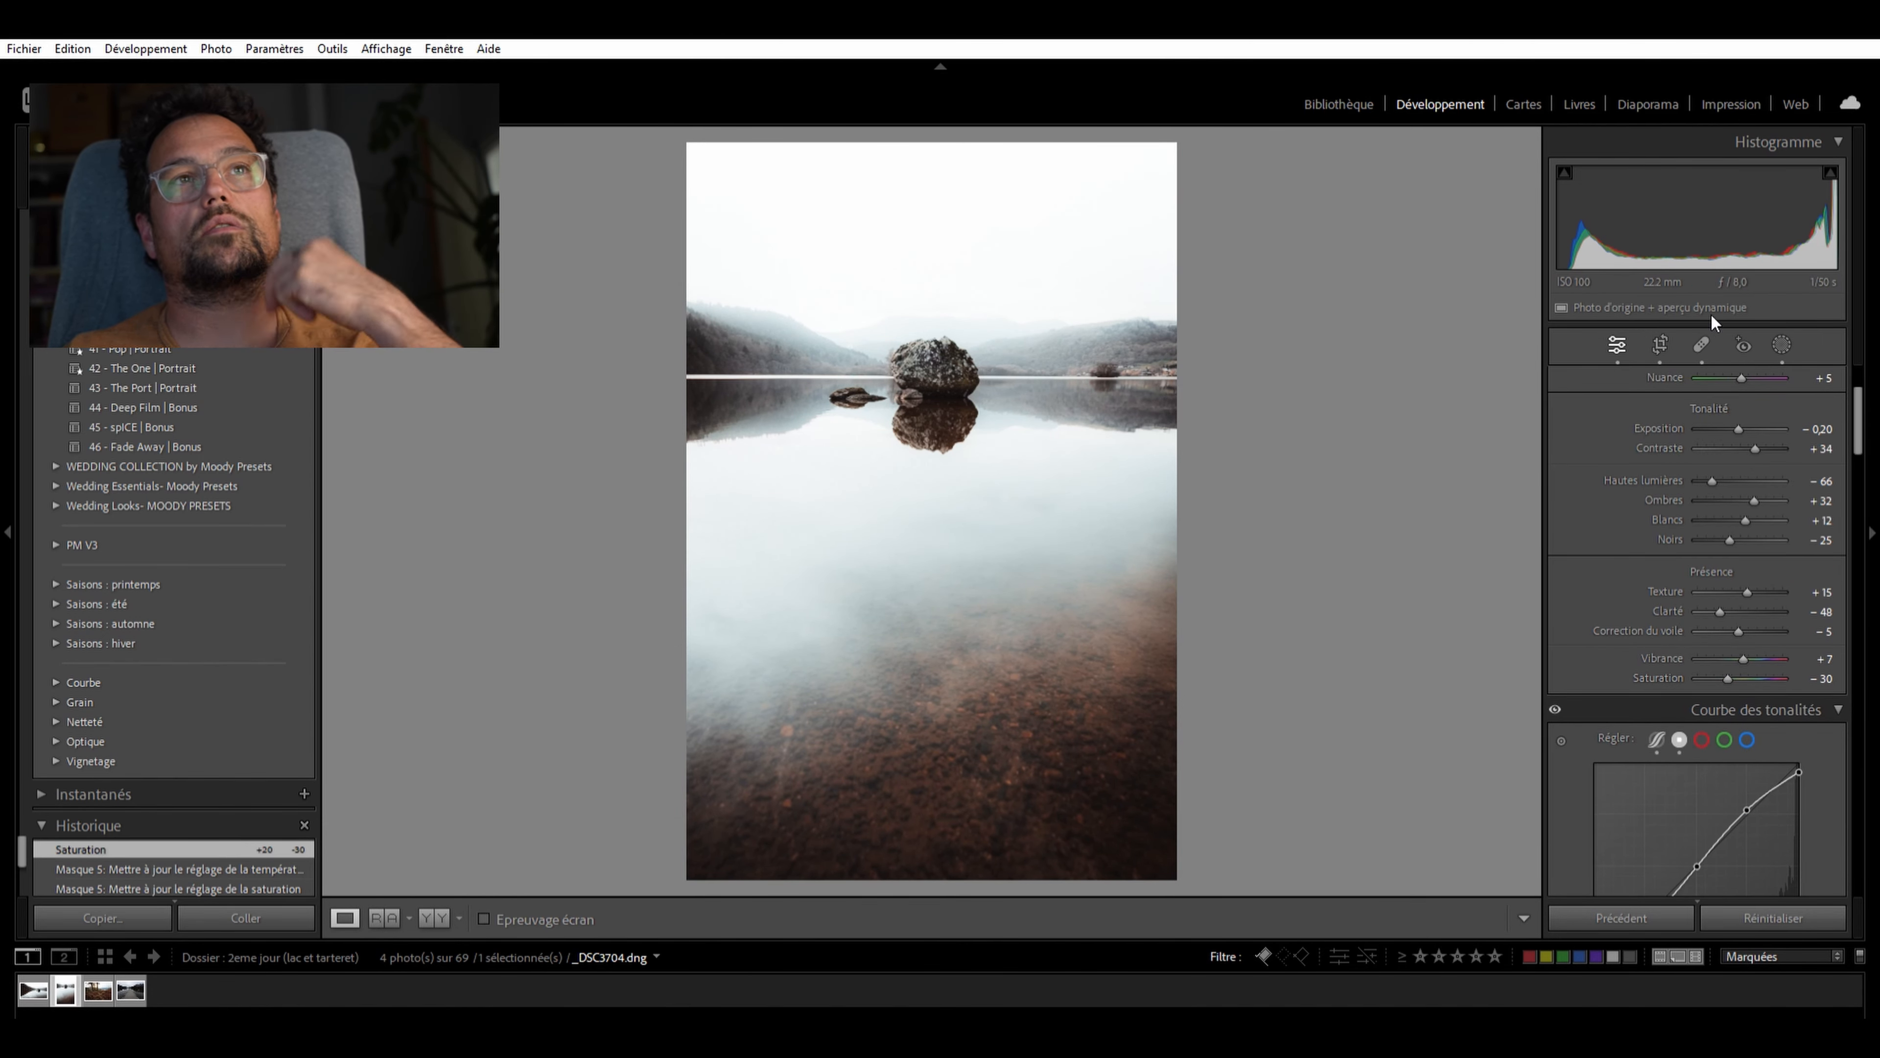
Reopen Masque 5 and lower its saturation to 6
click(1781, 345)
scroll(1725, 682, down, 3)
scroll(1740, 758, up, 3)
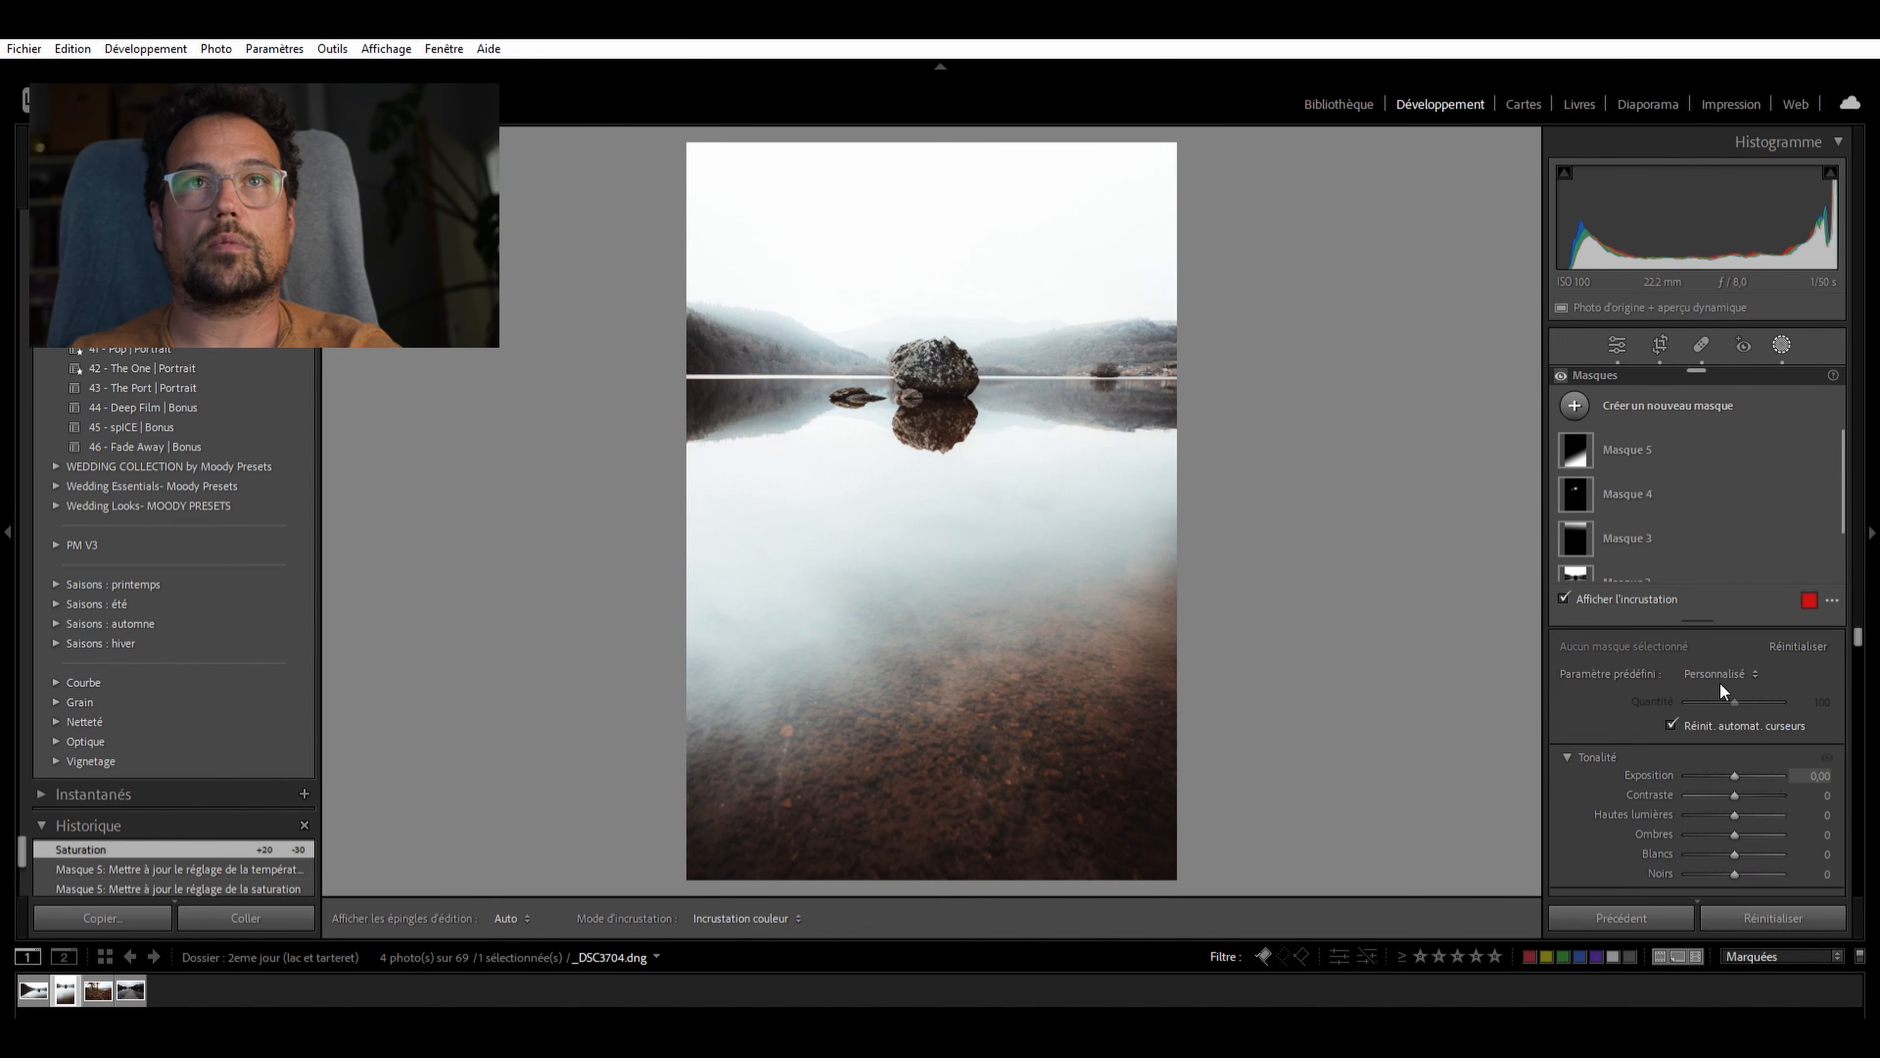
click(1605, 431)
scroll(1776, 795, down, 5)
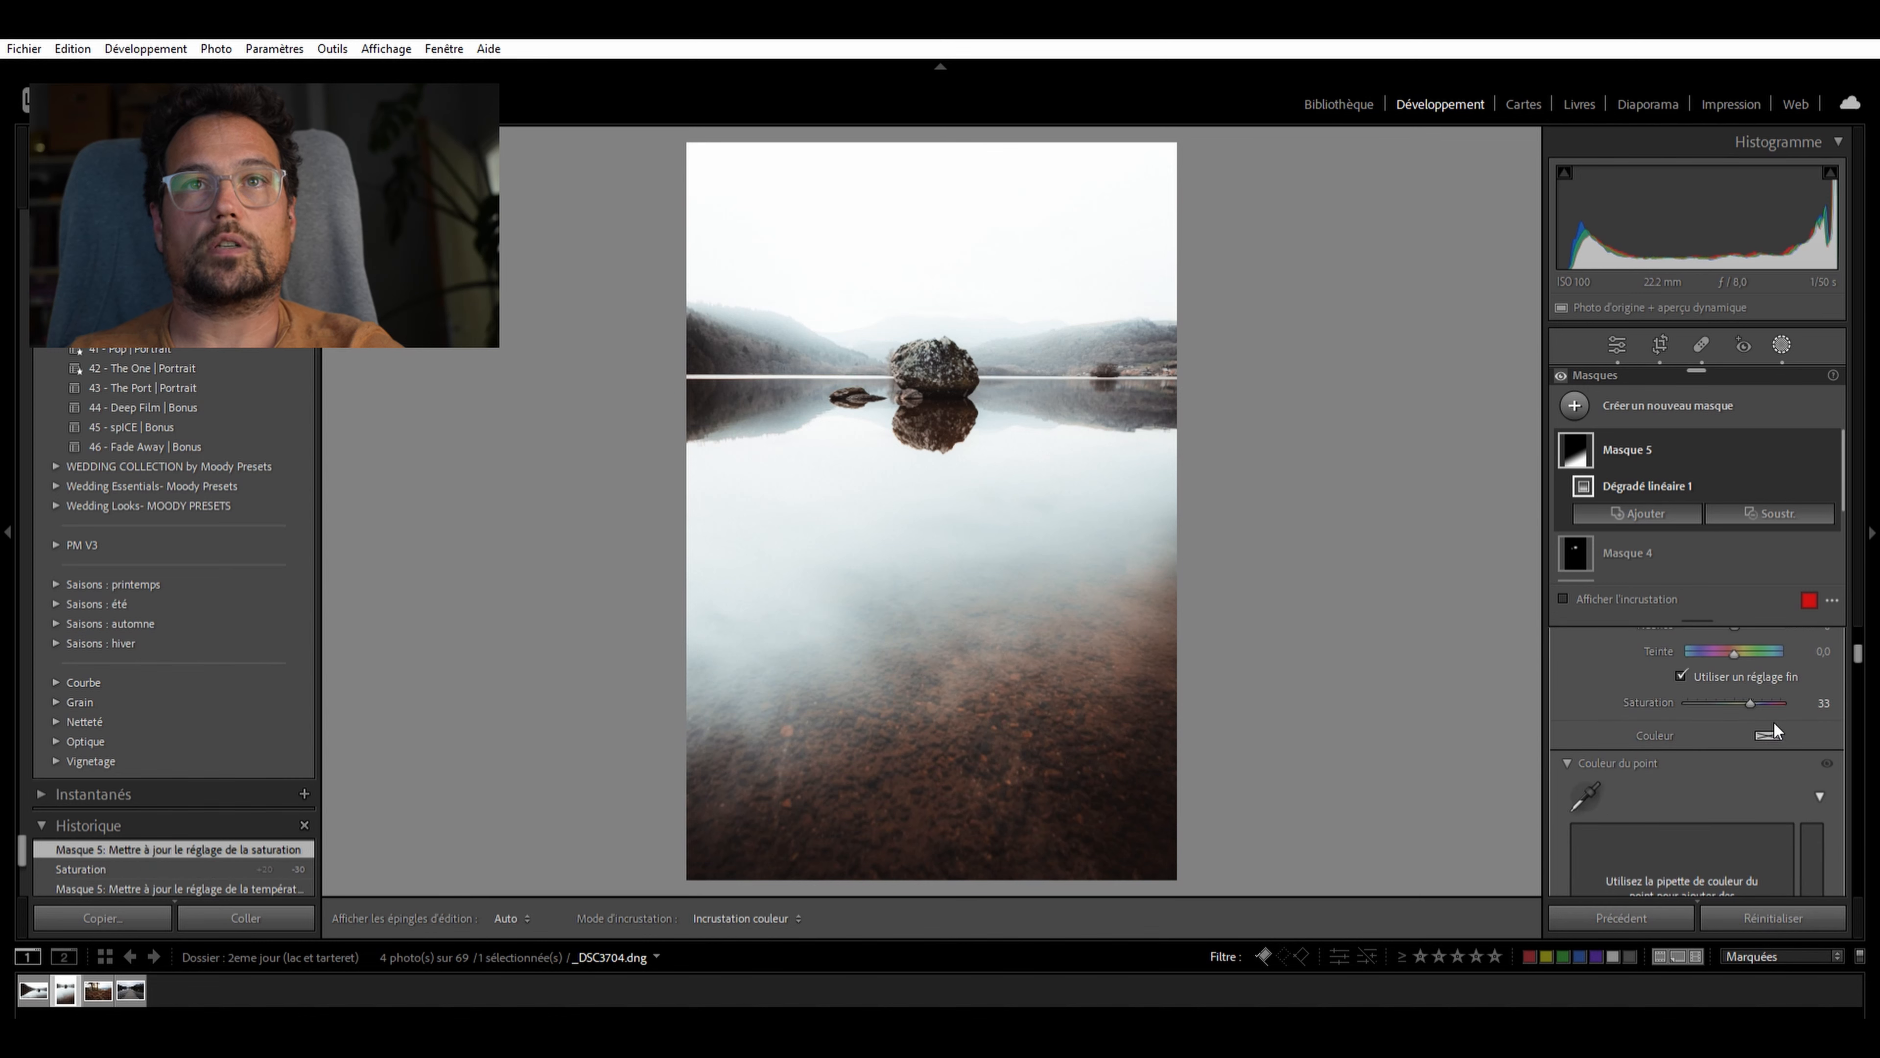
drag(1738, 702, 1738, 702)
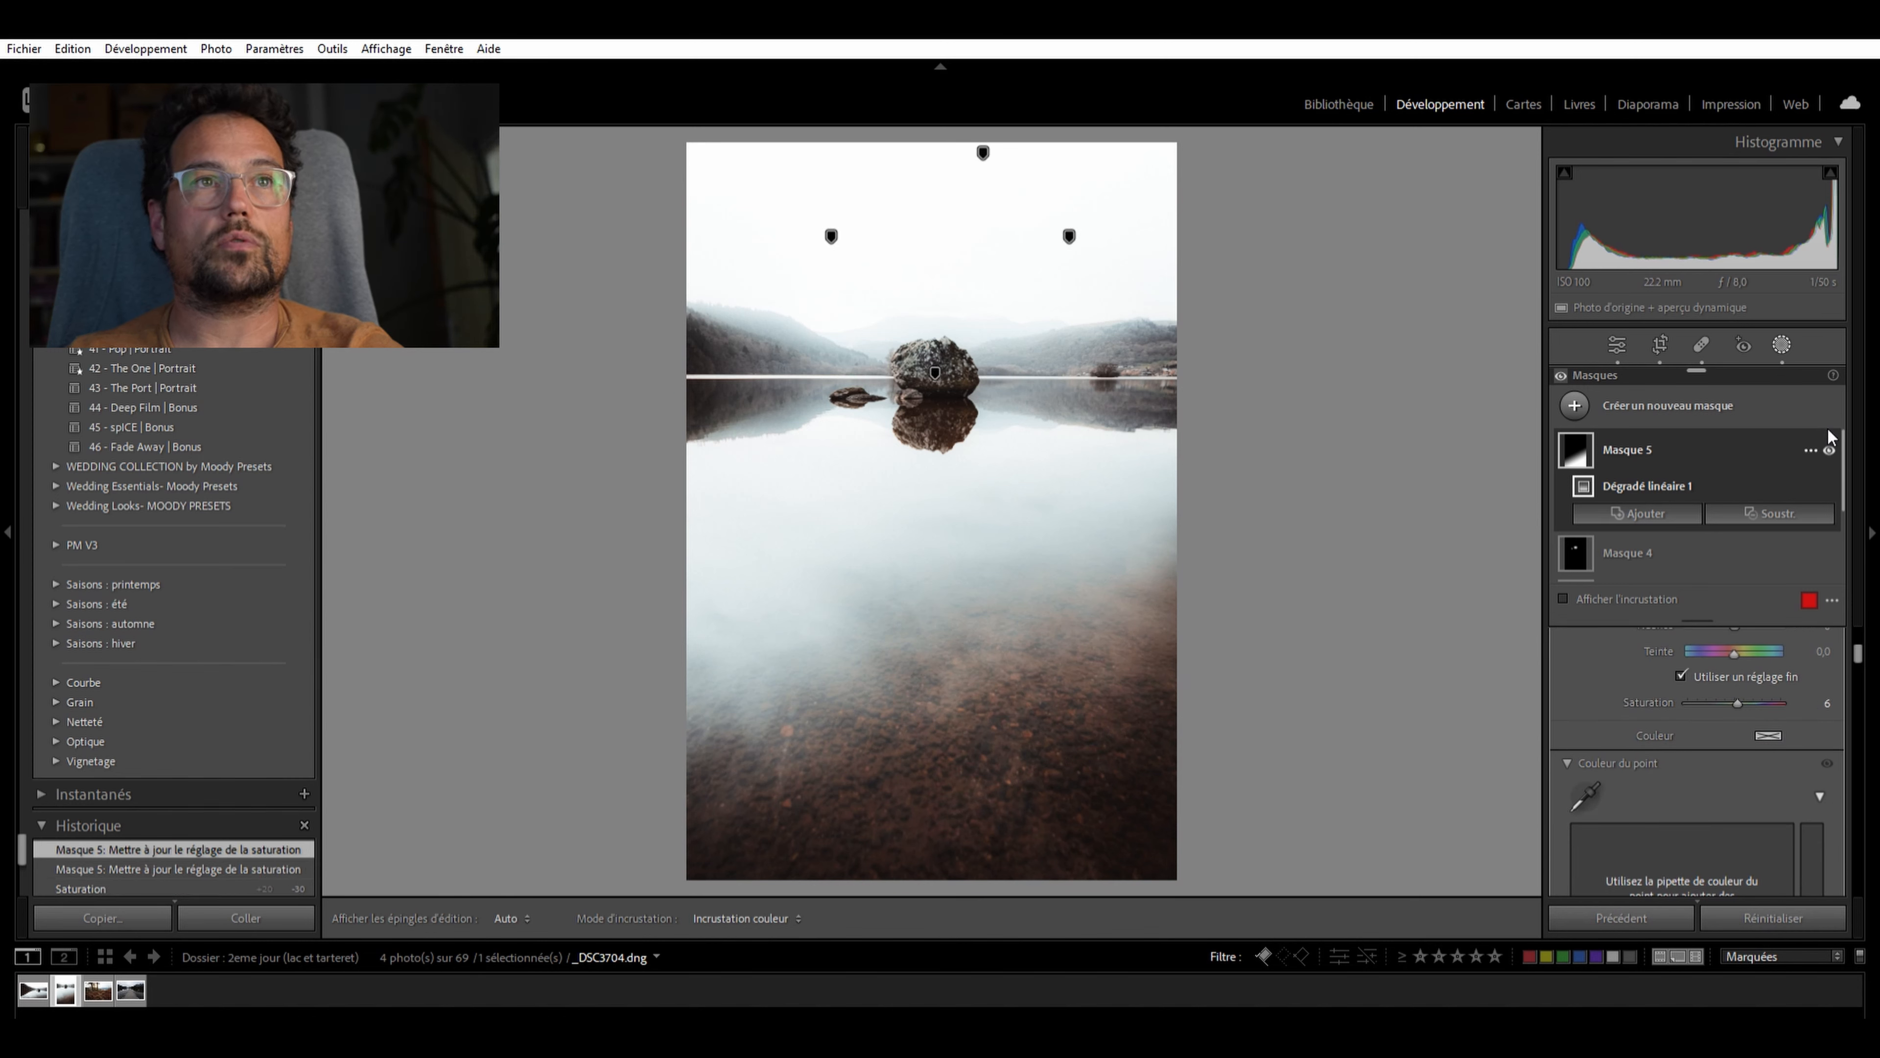
Compare the photo with Masque 5 hidden and shown, and leave the masking tool
click(1828, 450)
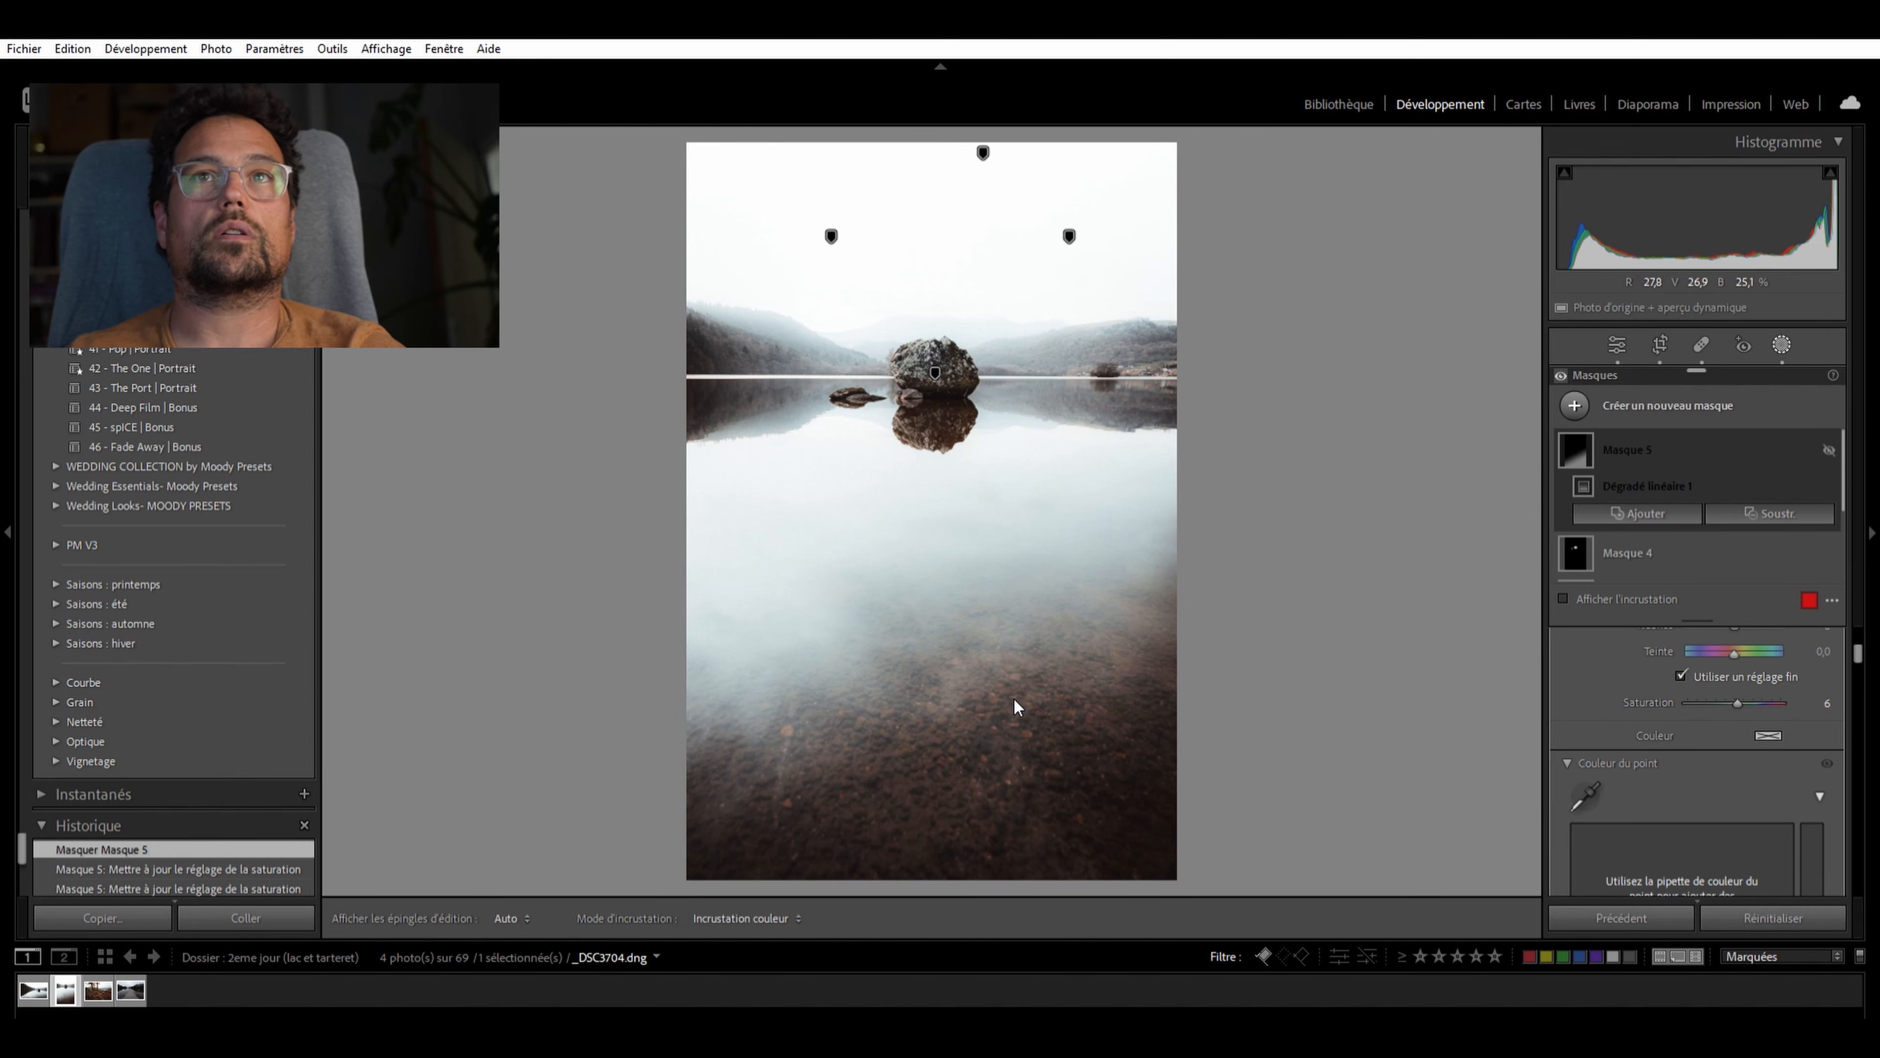
click(1829, 449)
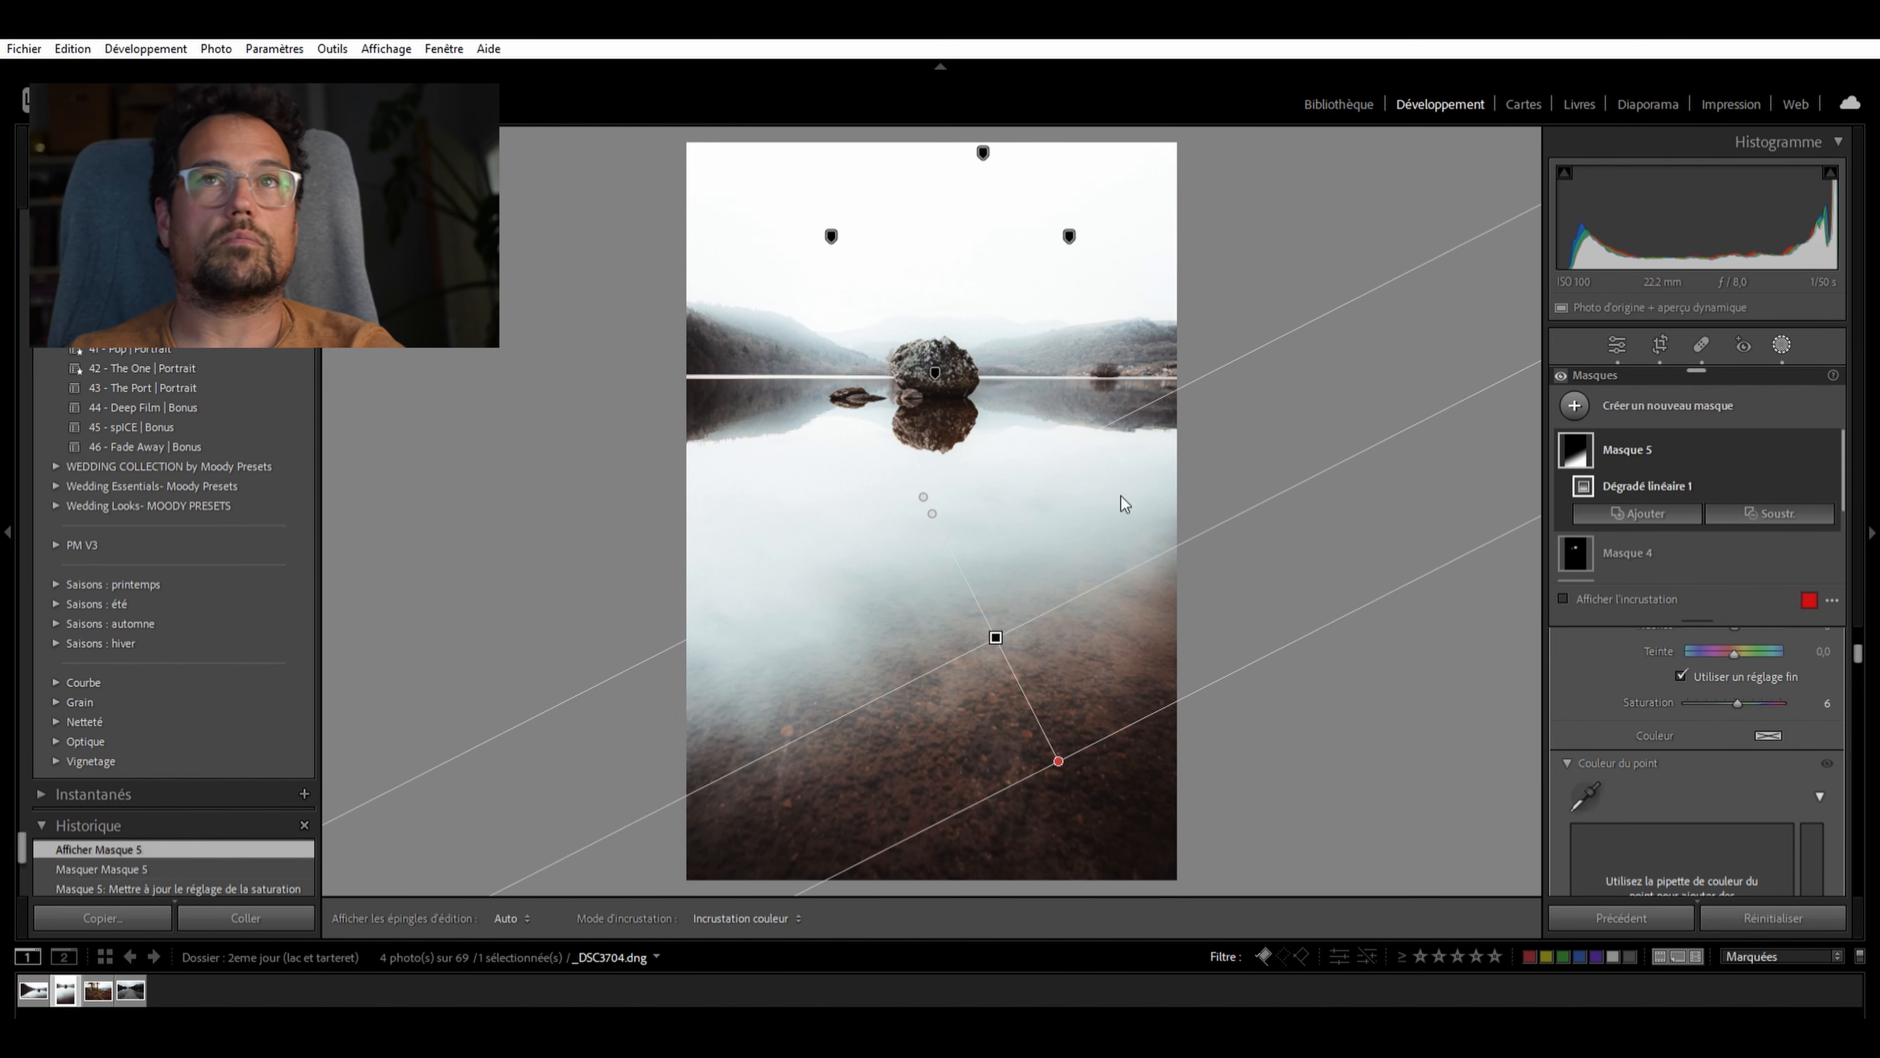
key(Escape)
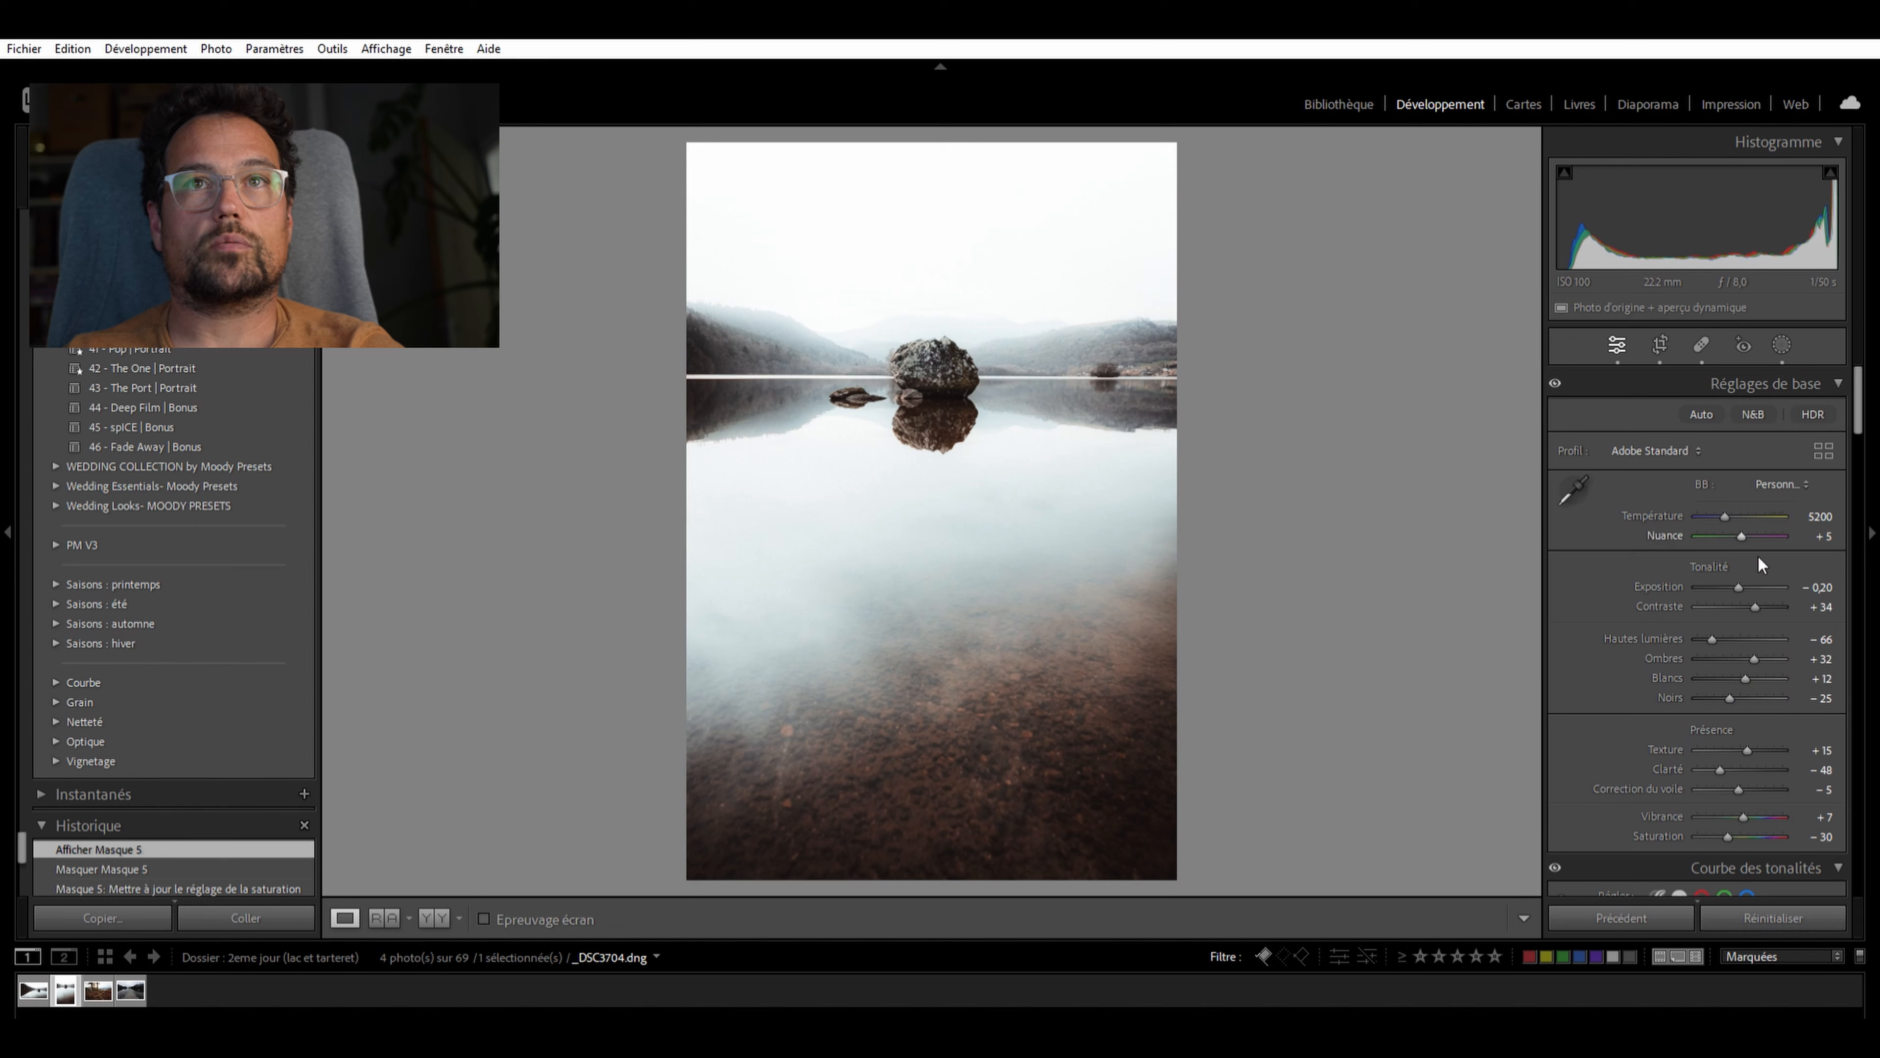
key(Down)
key(Up)
key(Up)
key(Down)
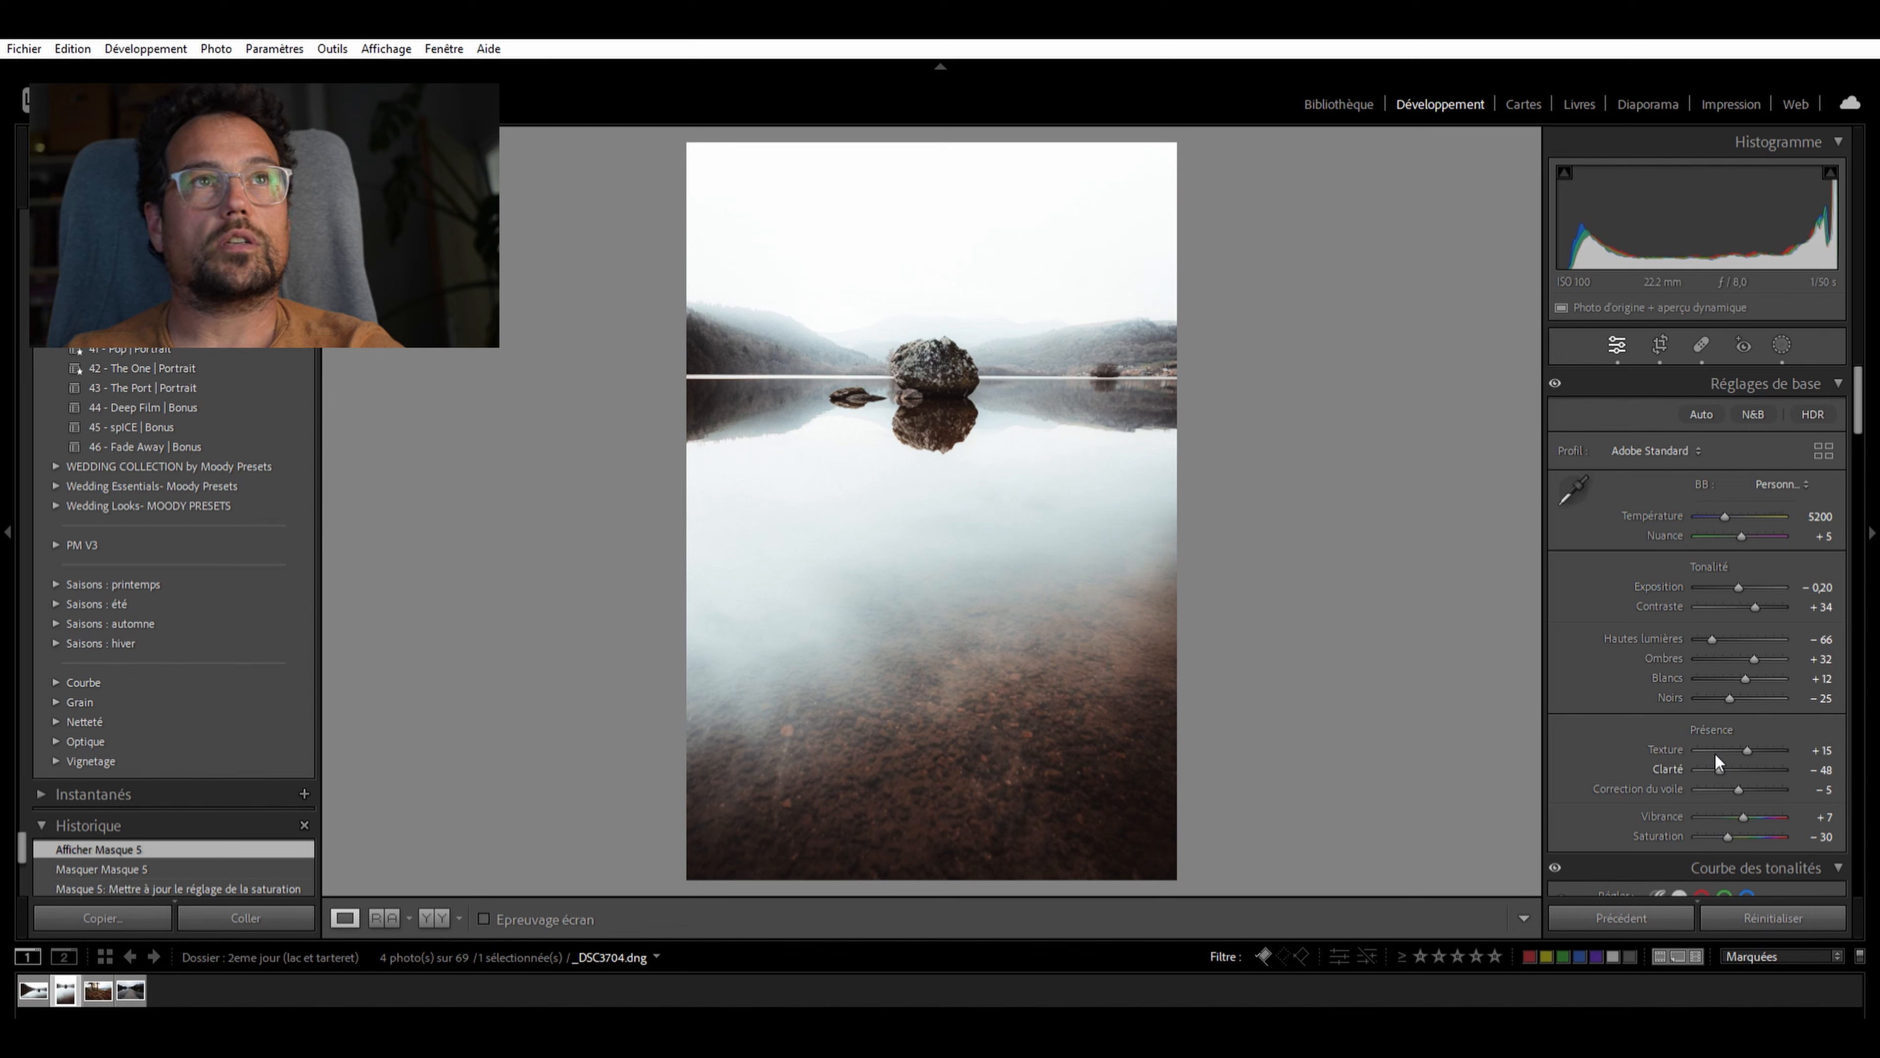
Try different clarity levels on the vertical photo and set Clarté to −53
mouse_move(1720, 749)
mouse_down()
mouse_move(1704, 747)
mouse_move(1734, 769)
mouse_up()
key(ctrl+z)
key(ctrl+z)
Raise the grain amount to 43 in the effects and check the rock, submerged stones and far shore up close
scroll(1717, 594, down, 2)
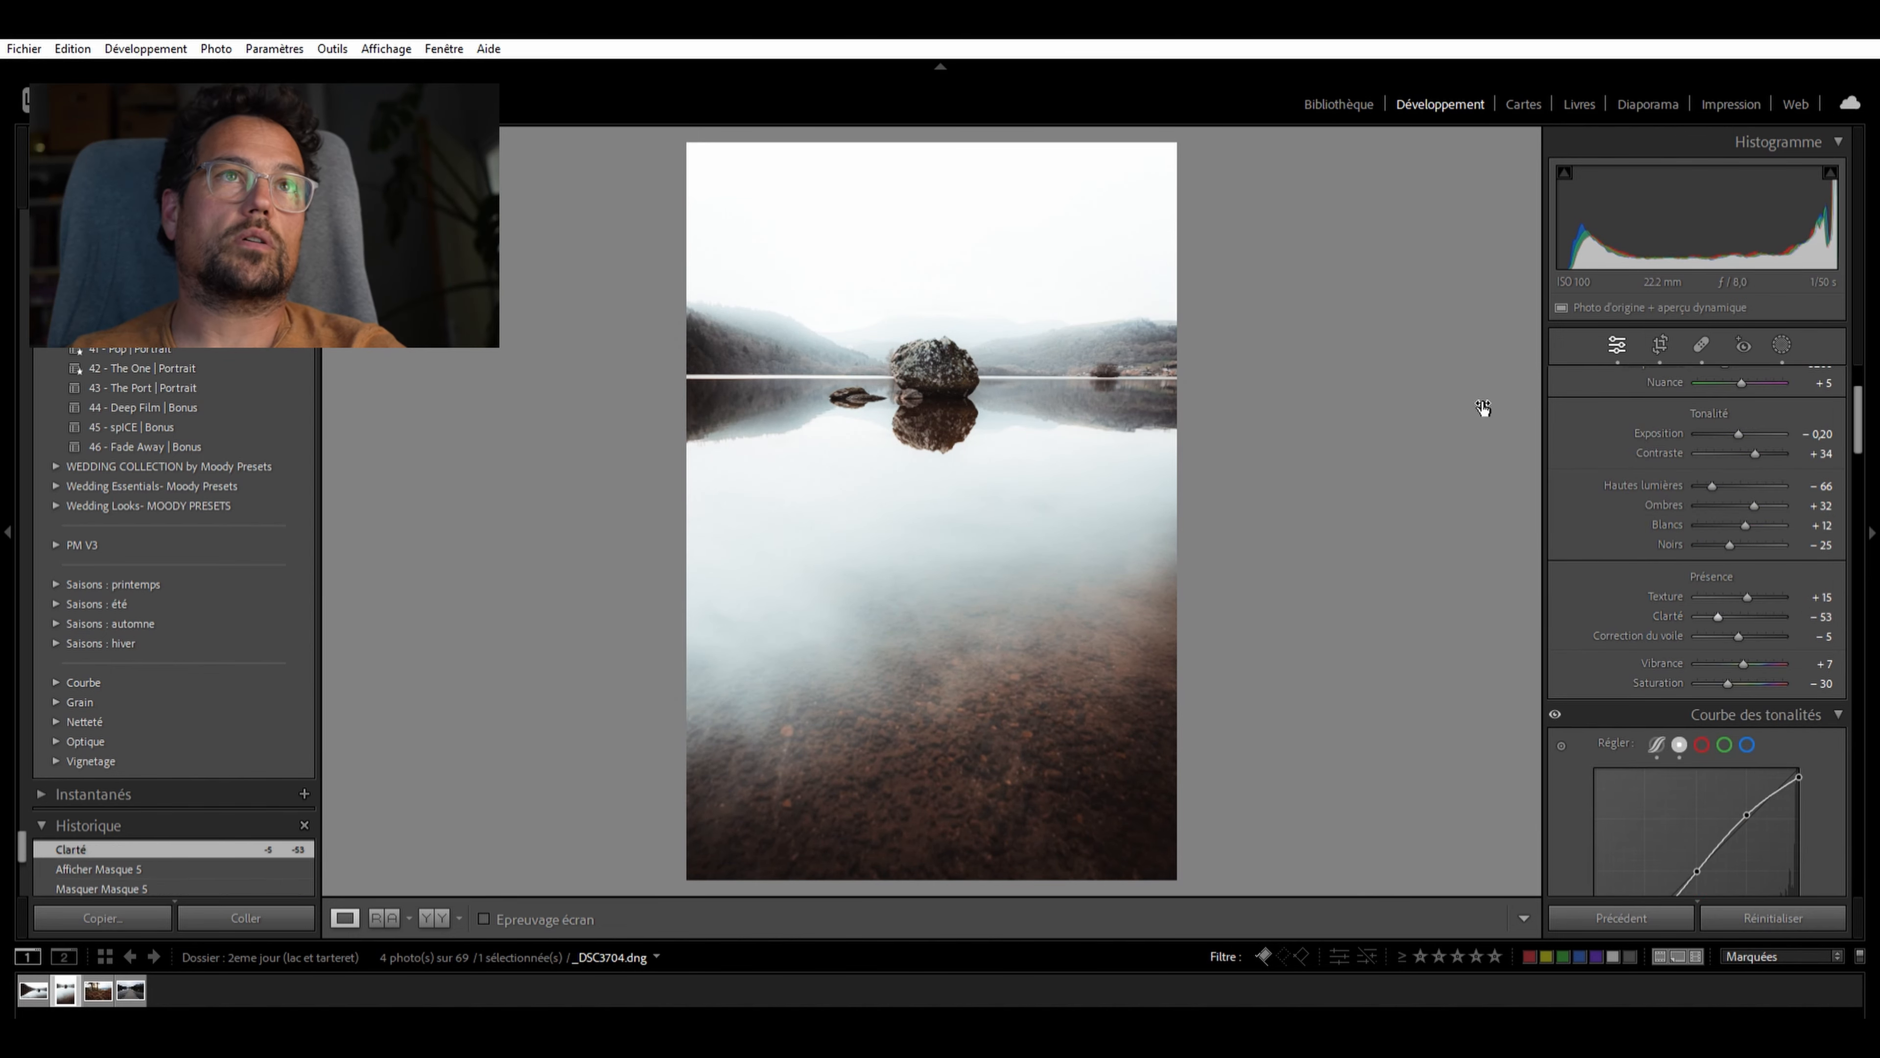
click(952, 374)
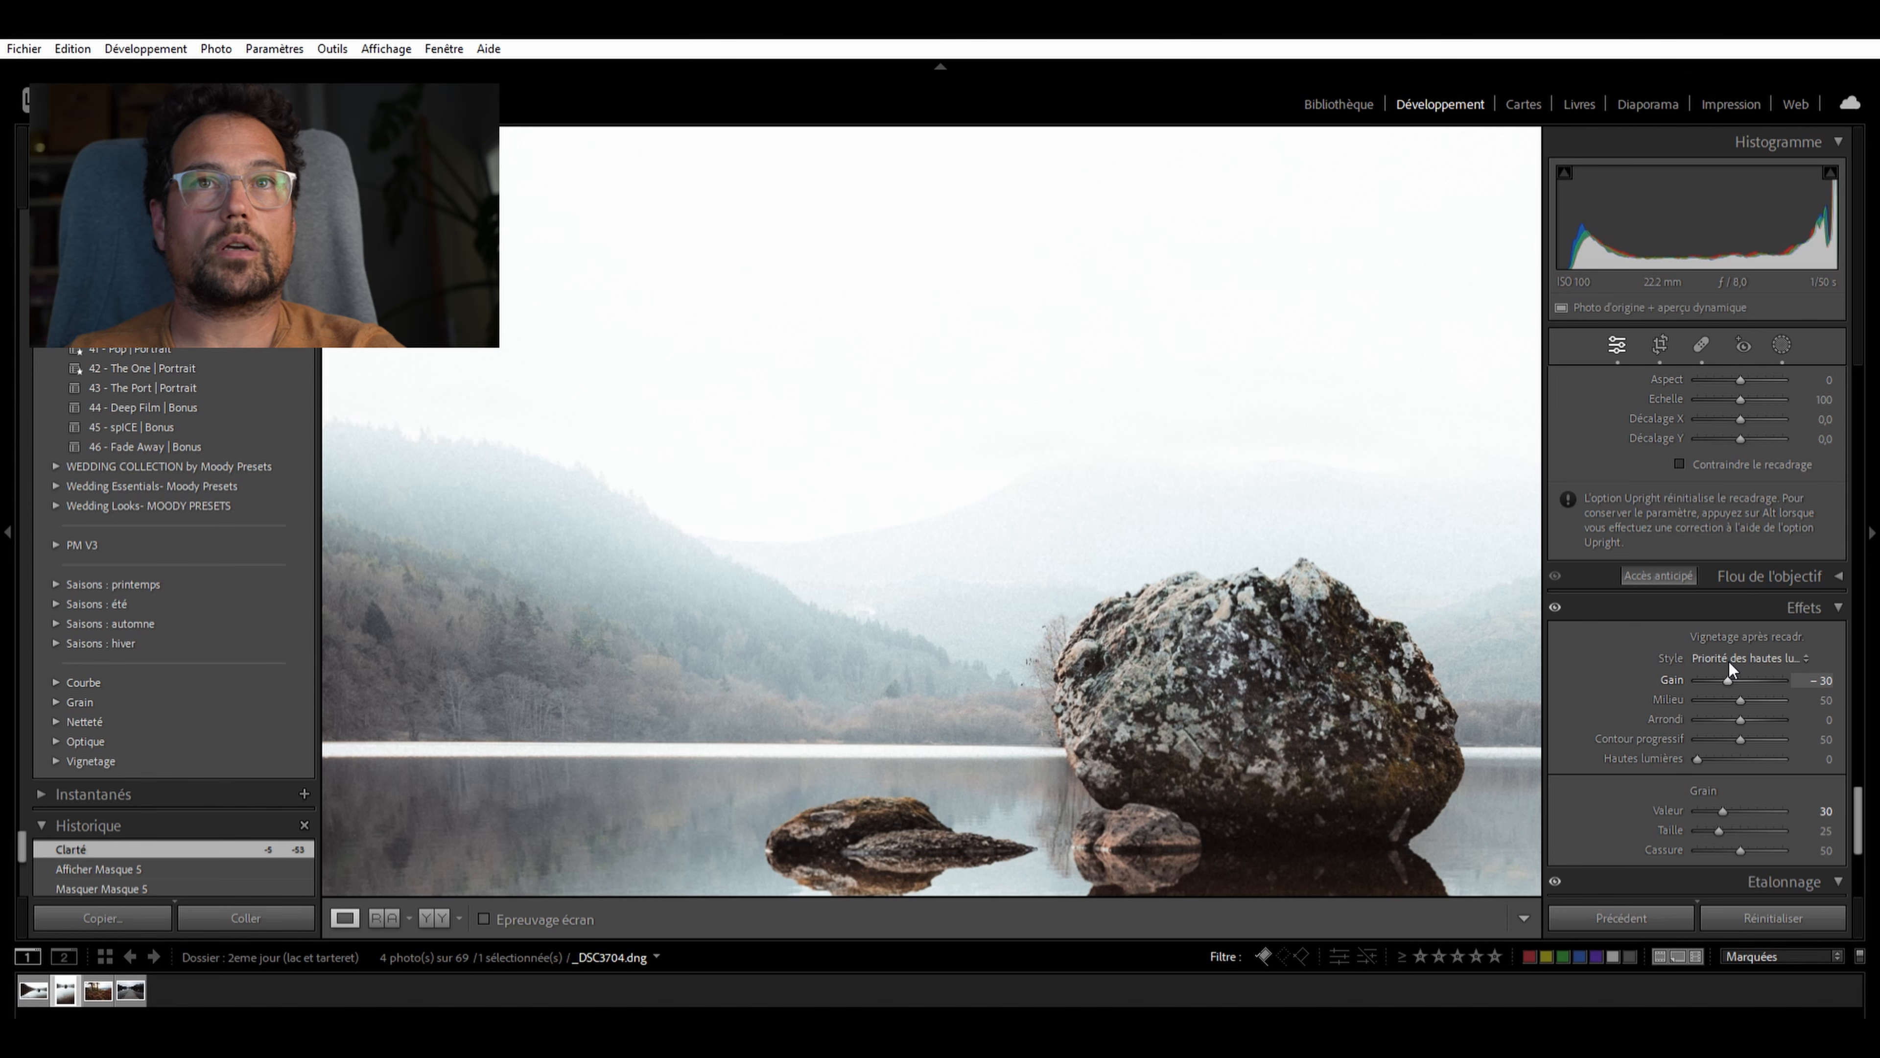
scroll(1729, 661, down, 2)
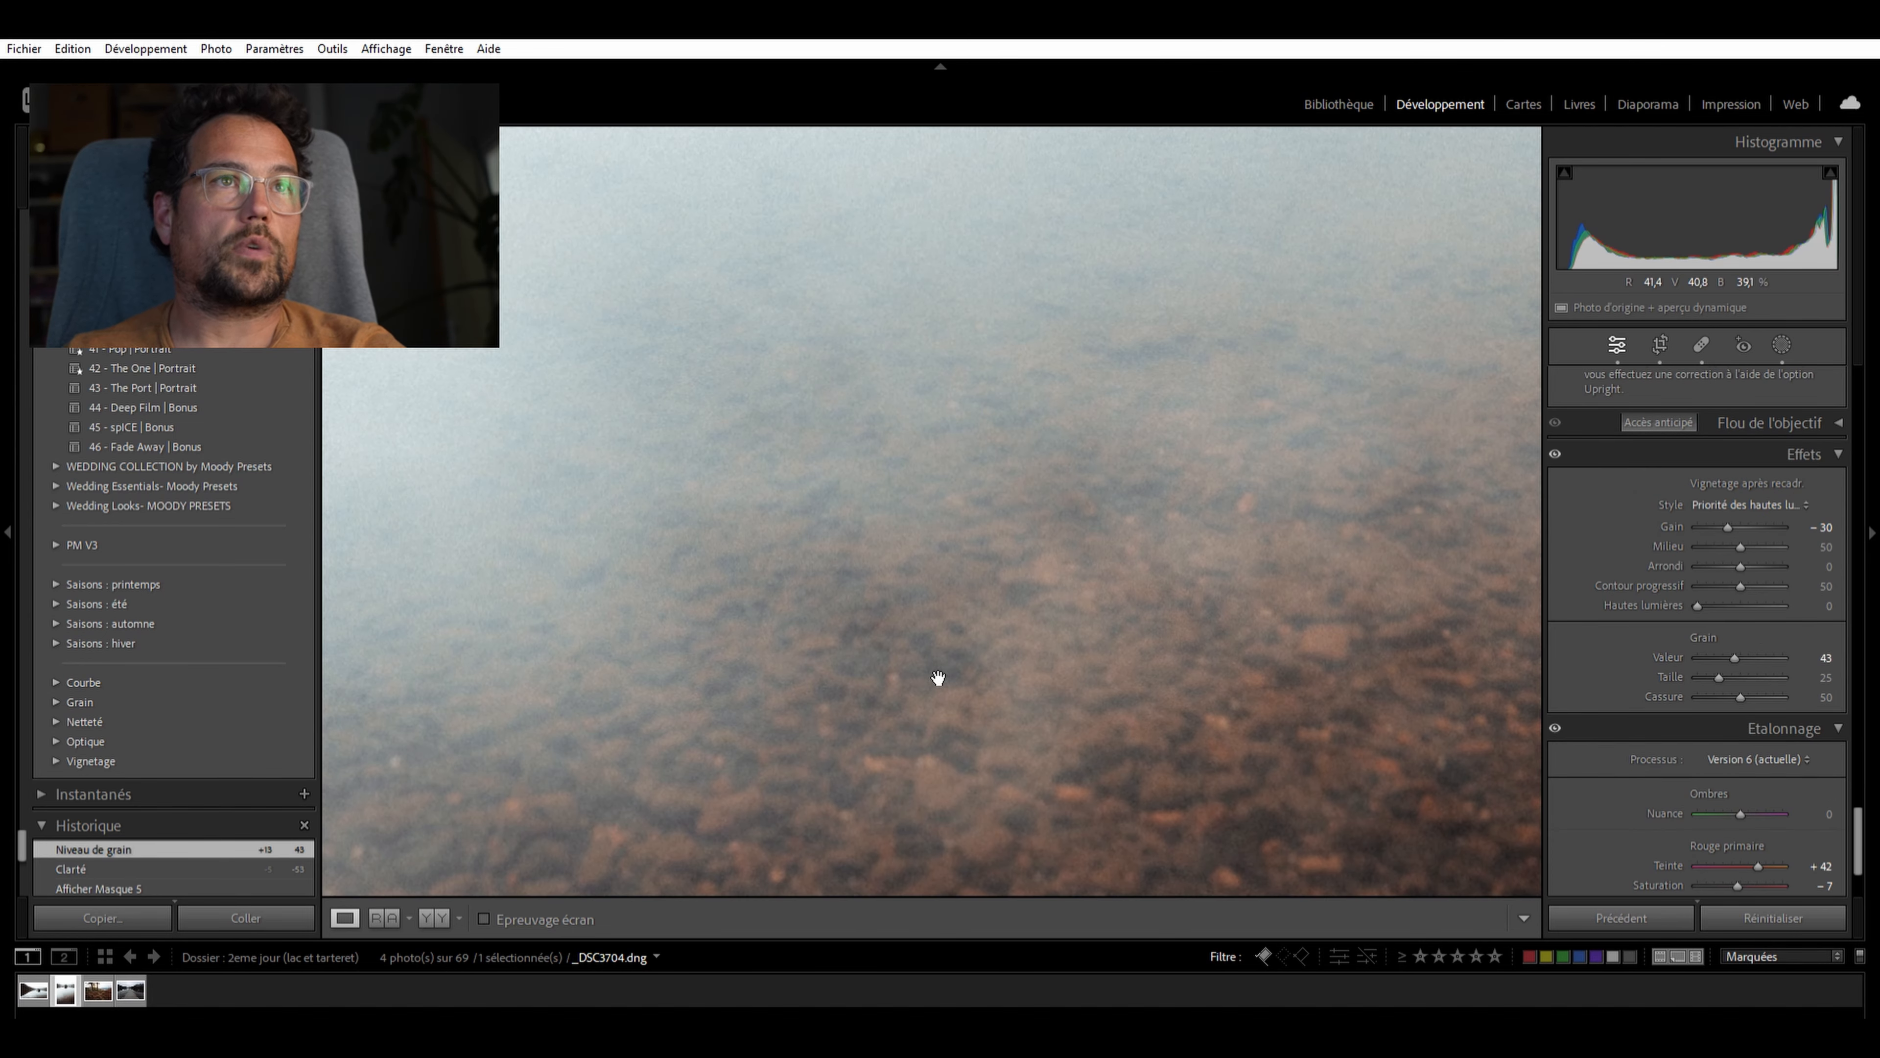
click(936, 678)
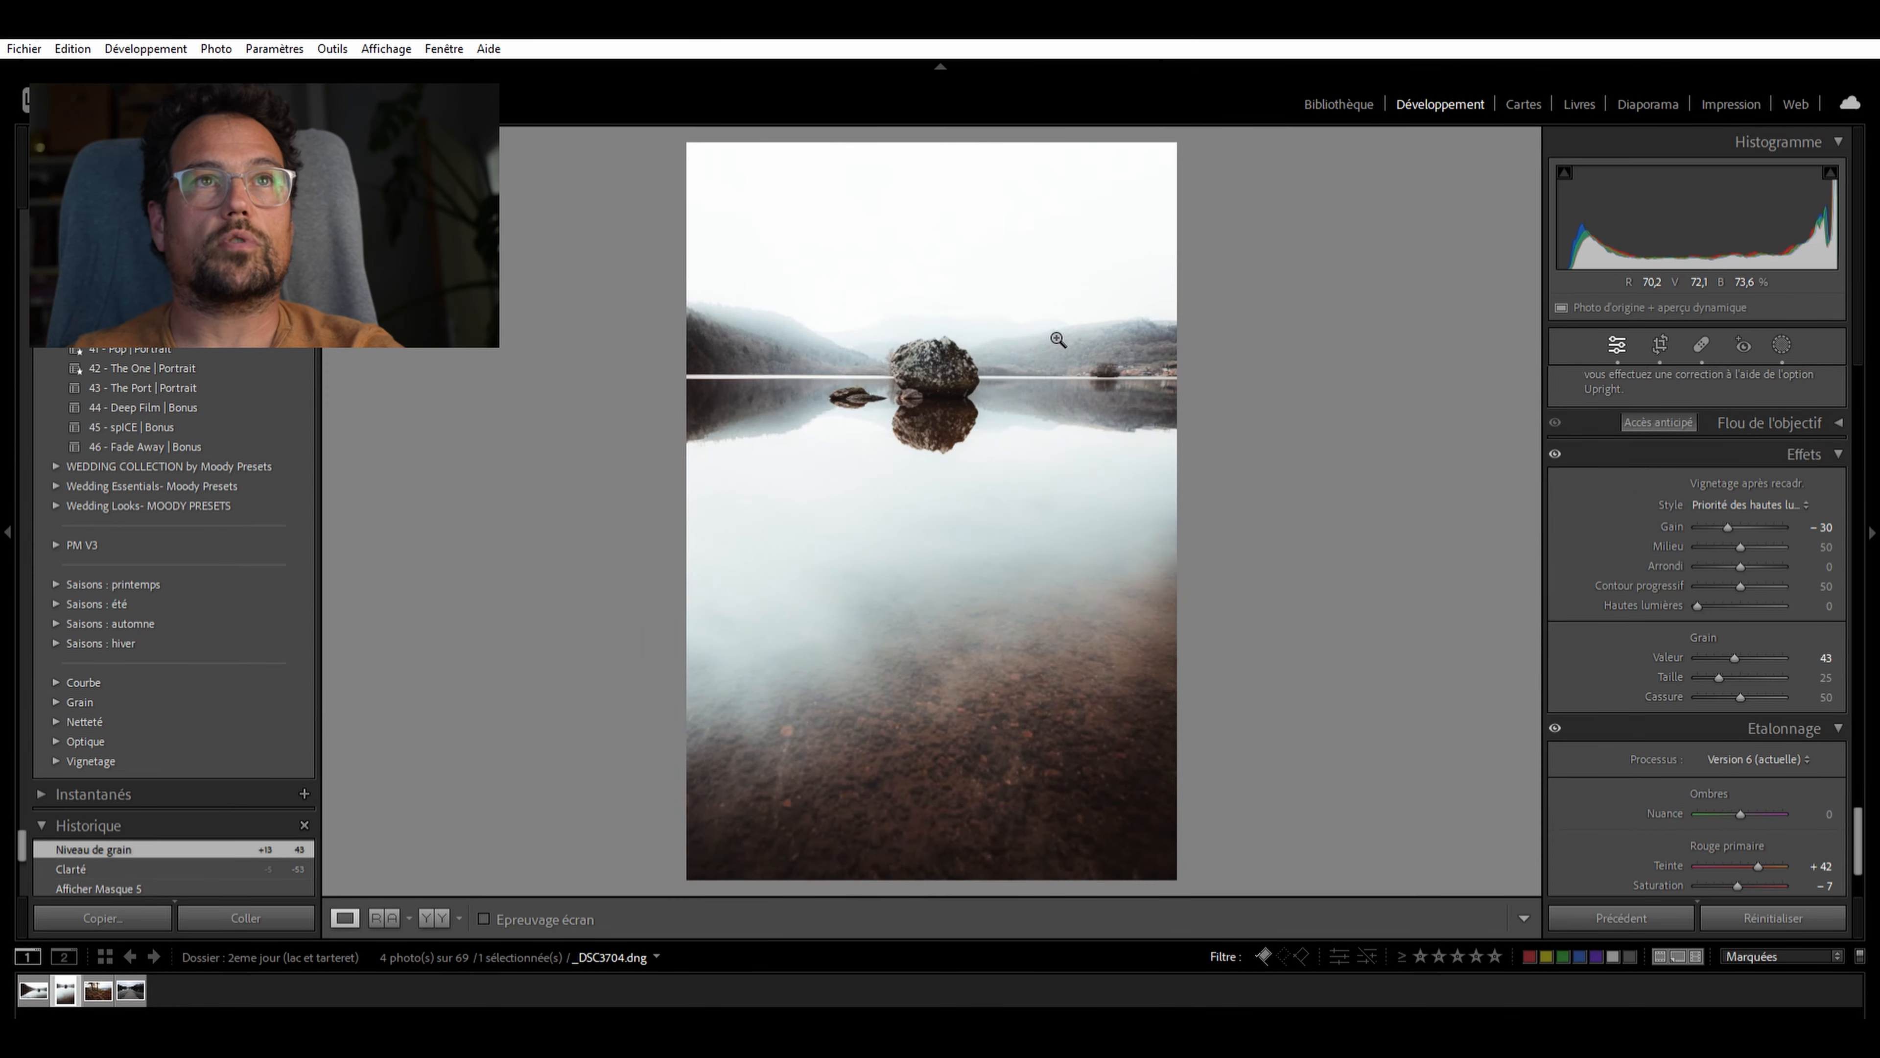
click(1105, 364)
click(1110, 366)
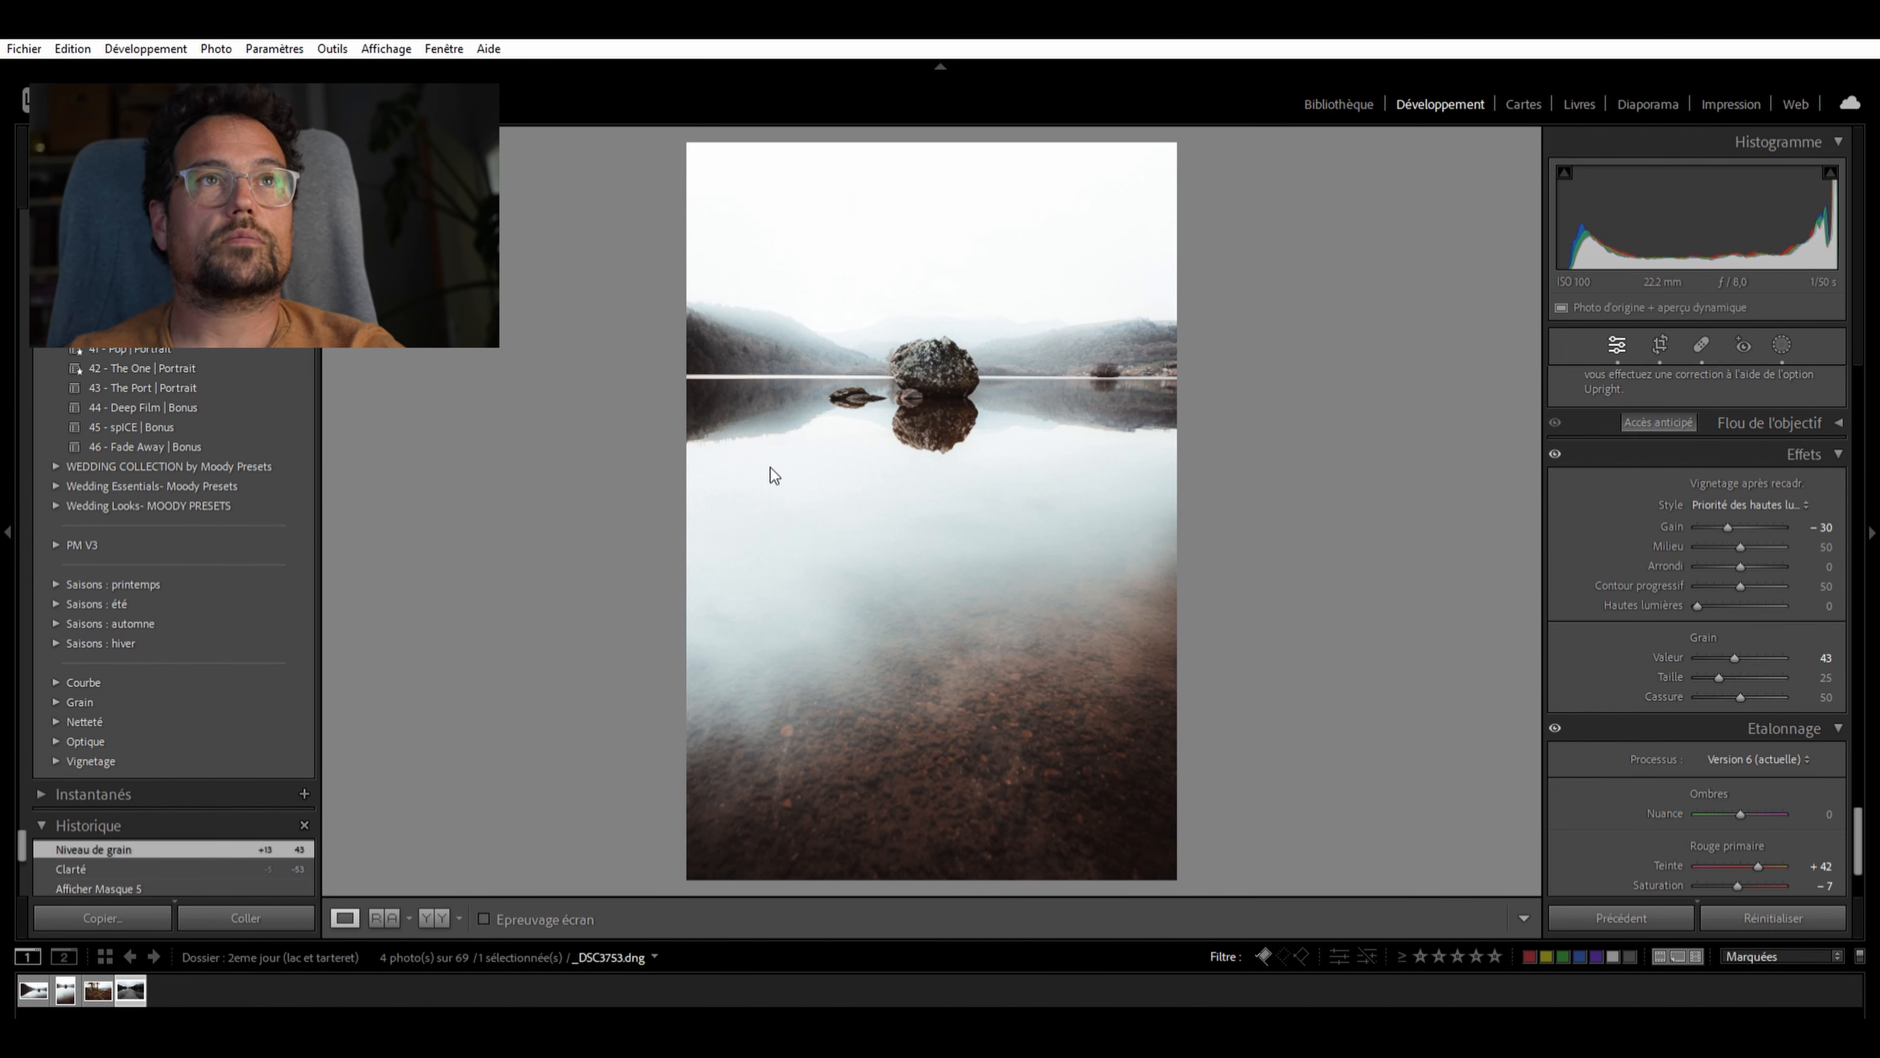
Move on to the last photo in the series
key(Right)
key(Right)
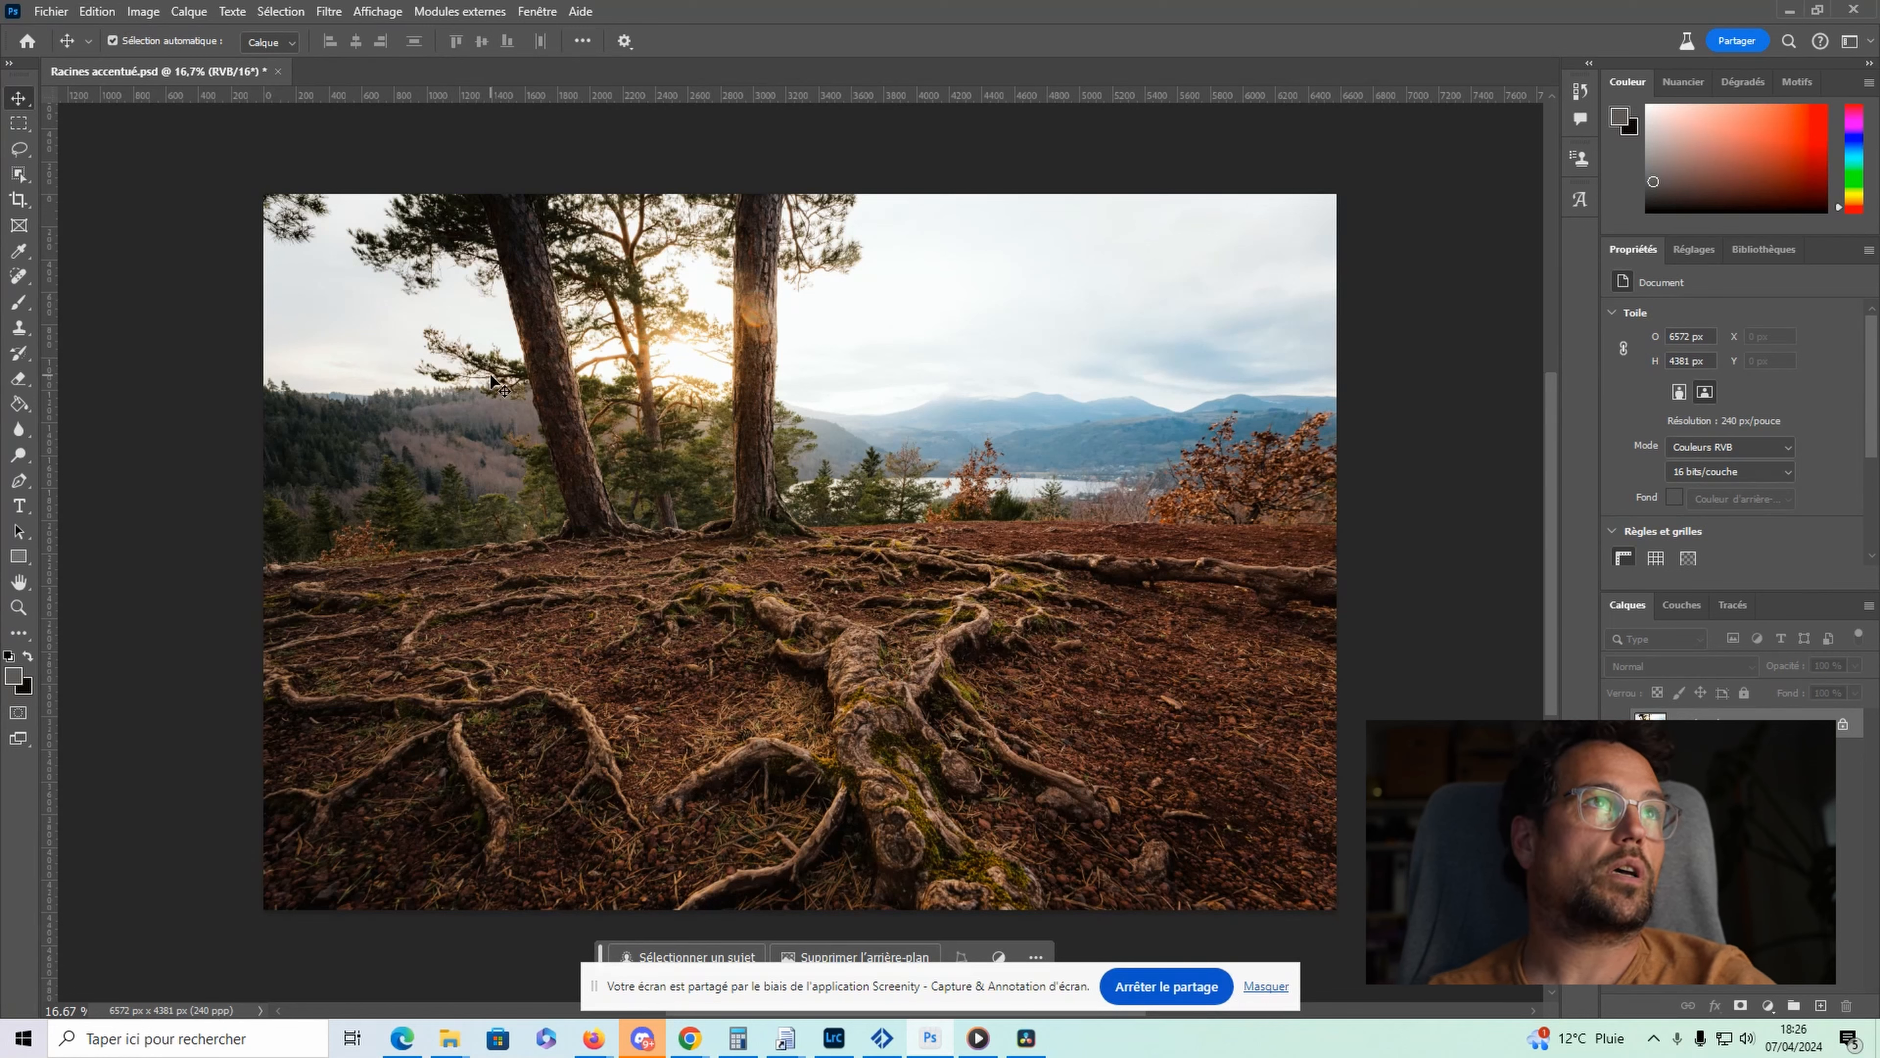
Check the image's bit depth and keep Adobe RGB (1998) as the RGB working space in the color settings
click(143, 11)
mouse_move(348, 32)
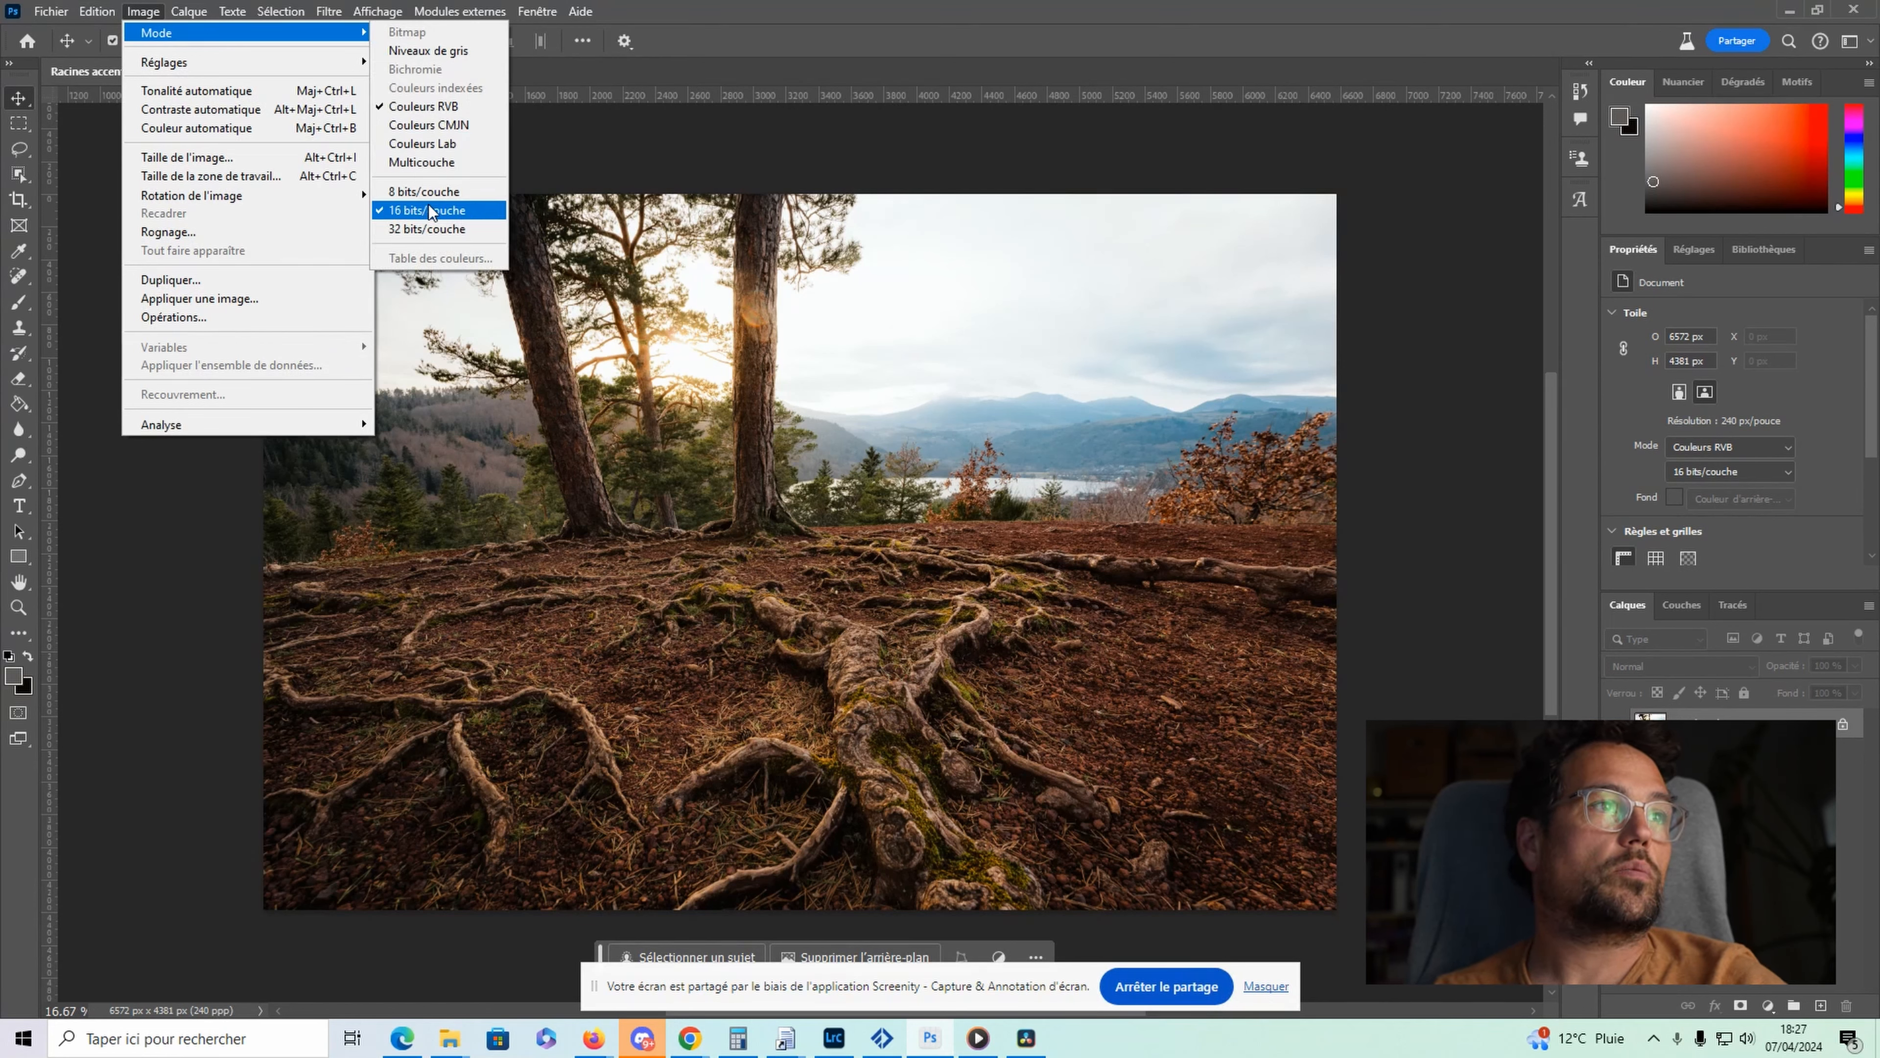
click(148, 12)
click(95, 11)
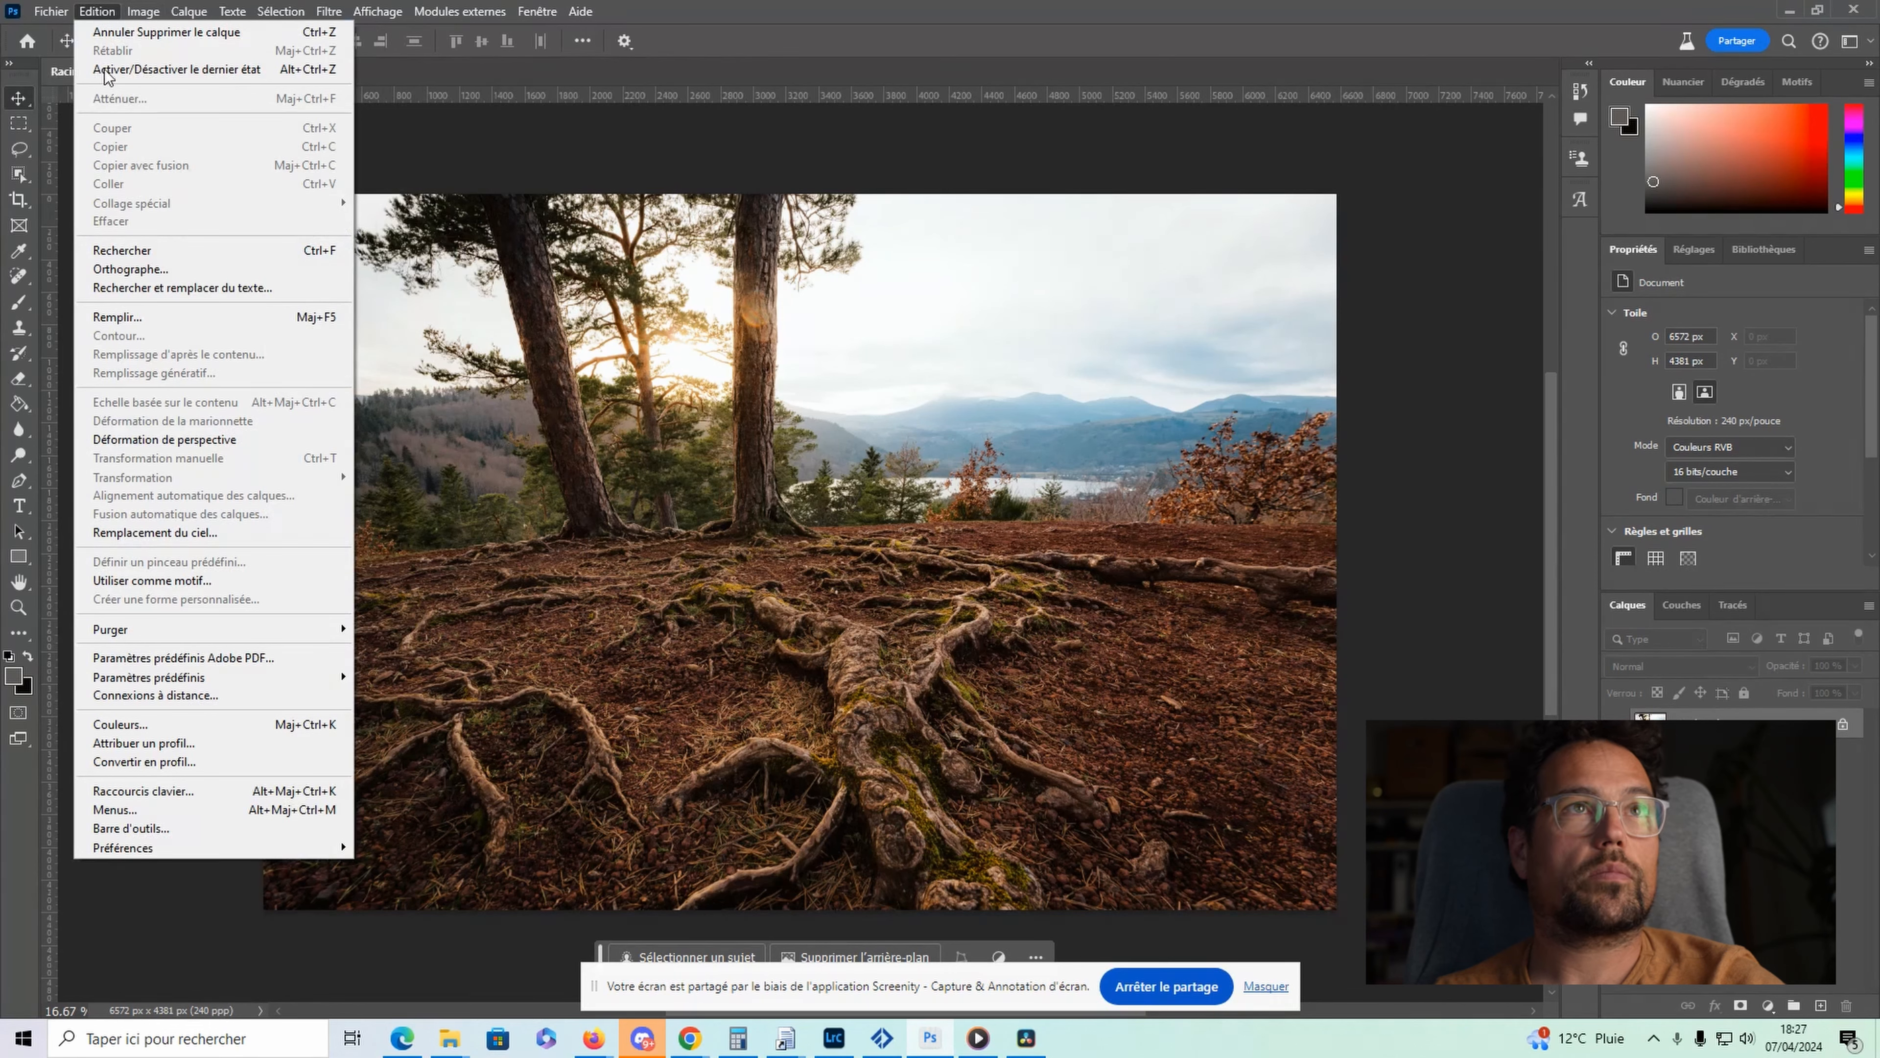
click(150, 727)
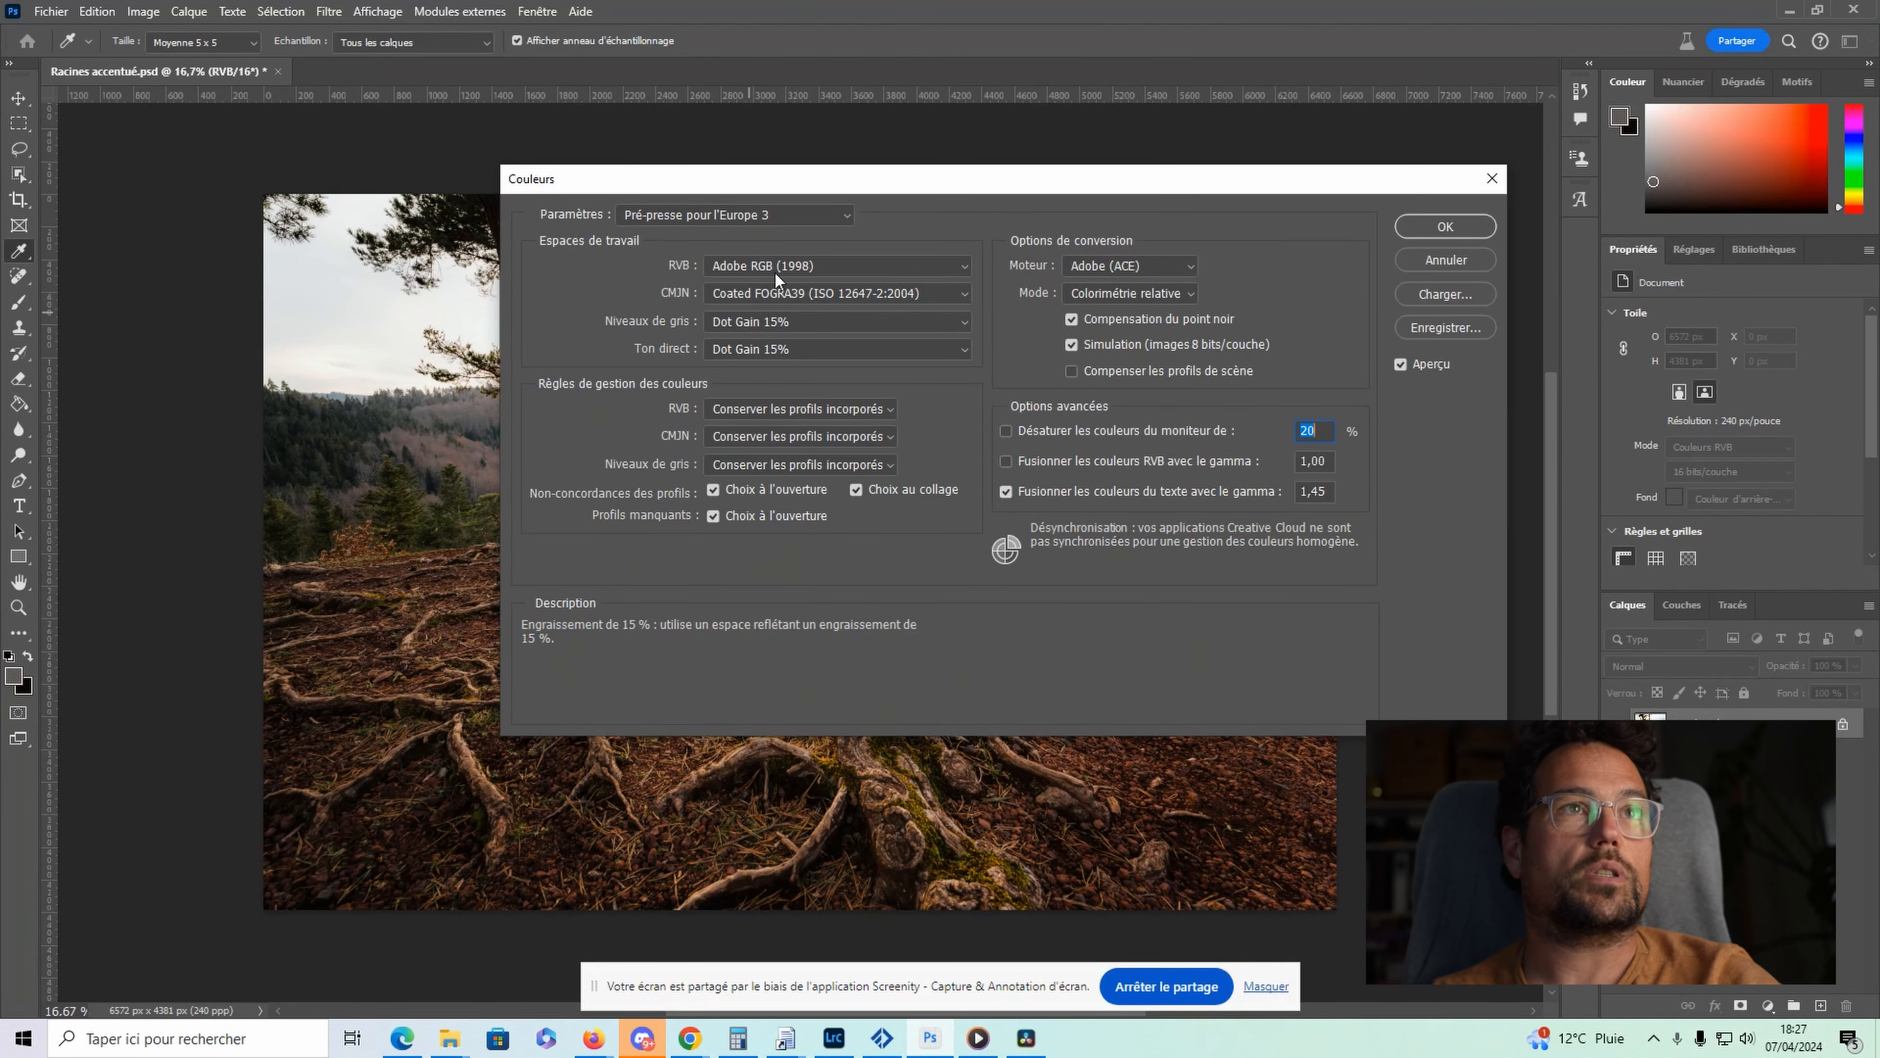
click(776, 268)
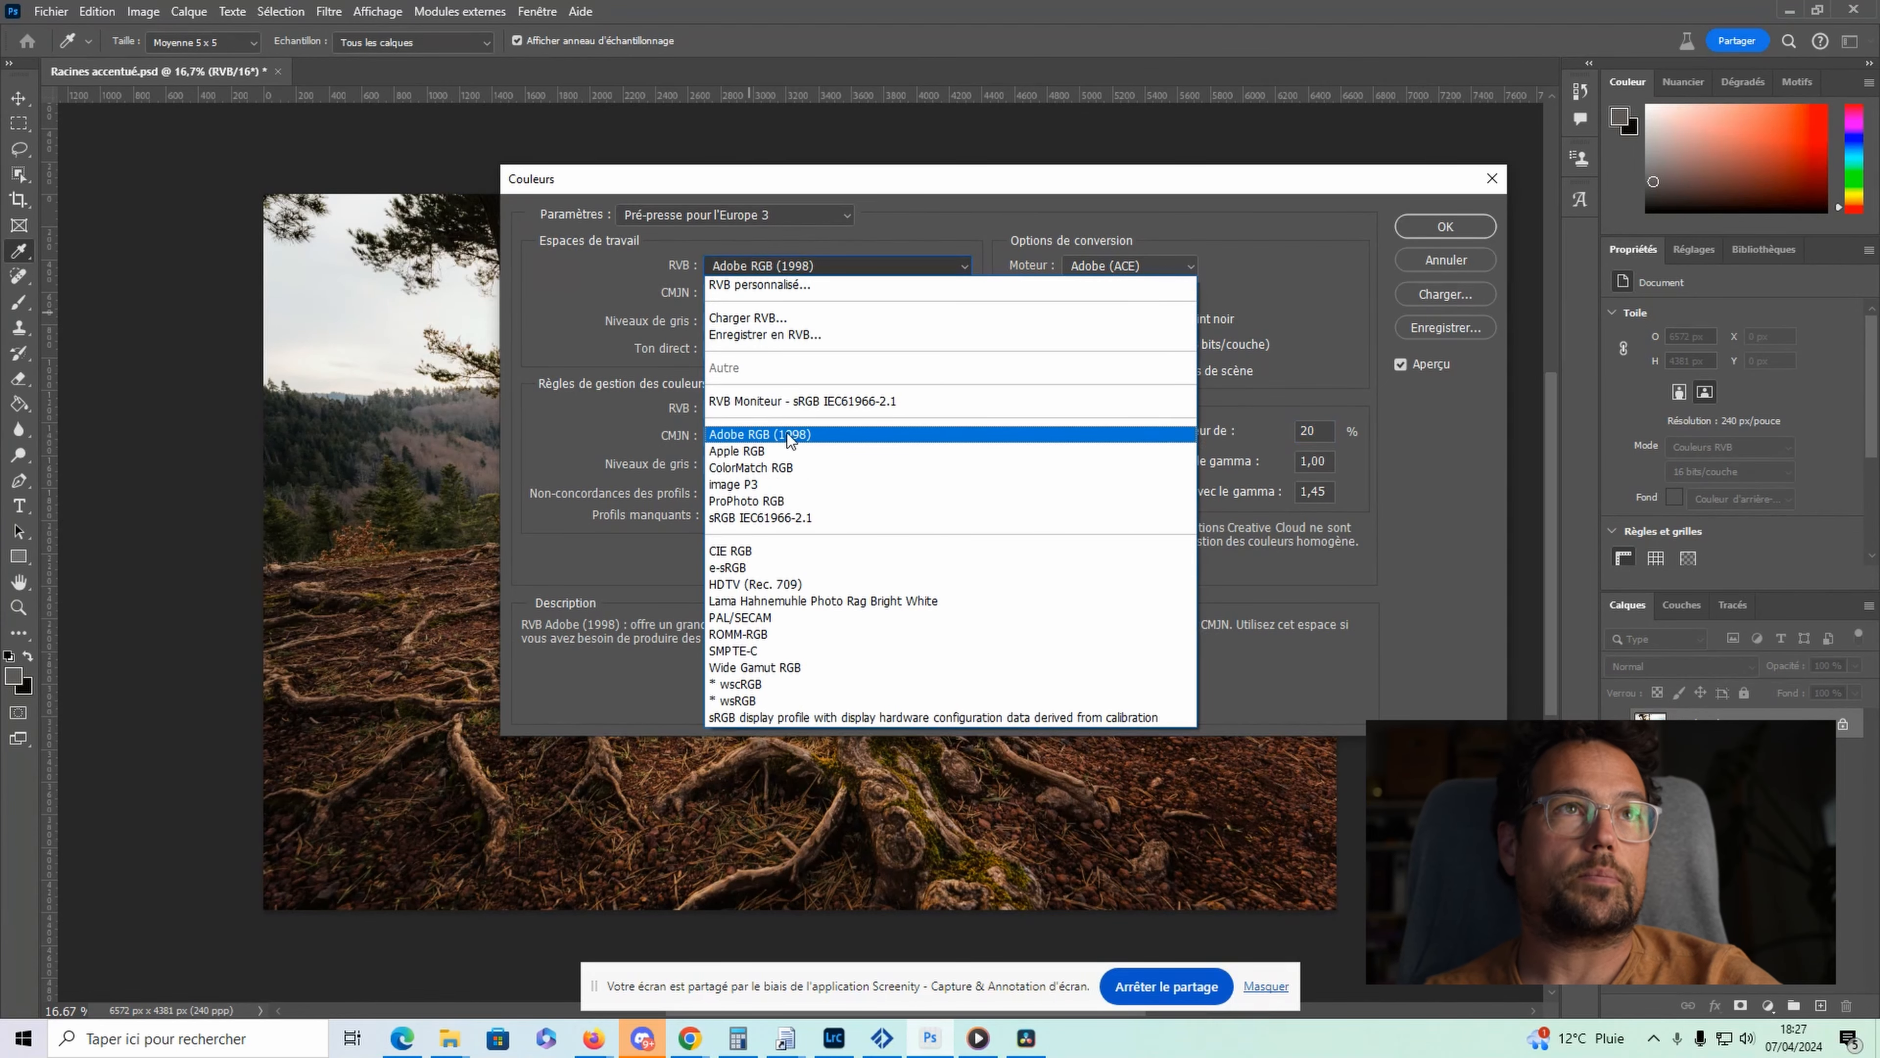
click(804, 440)
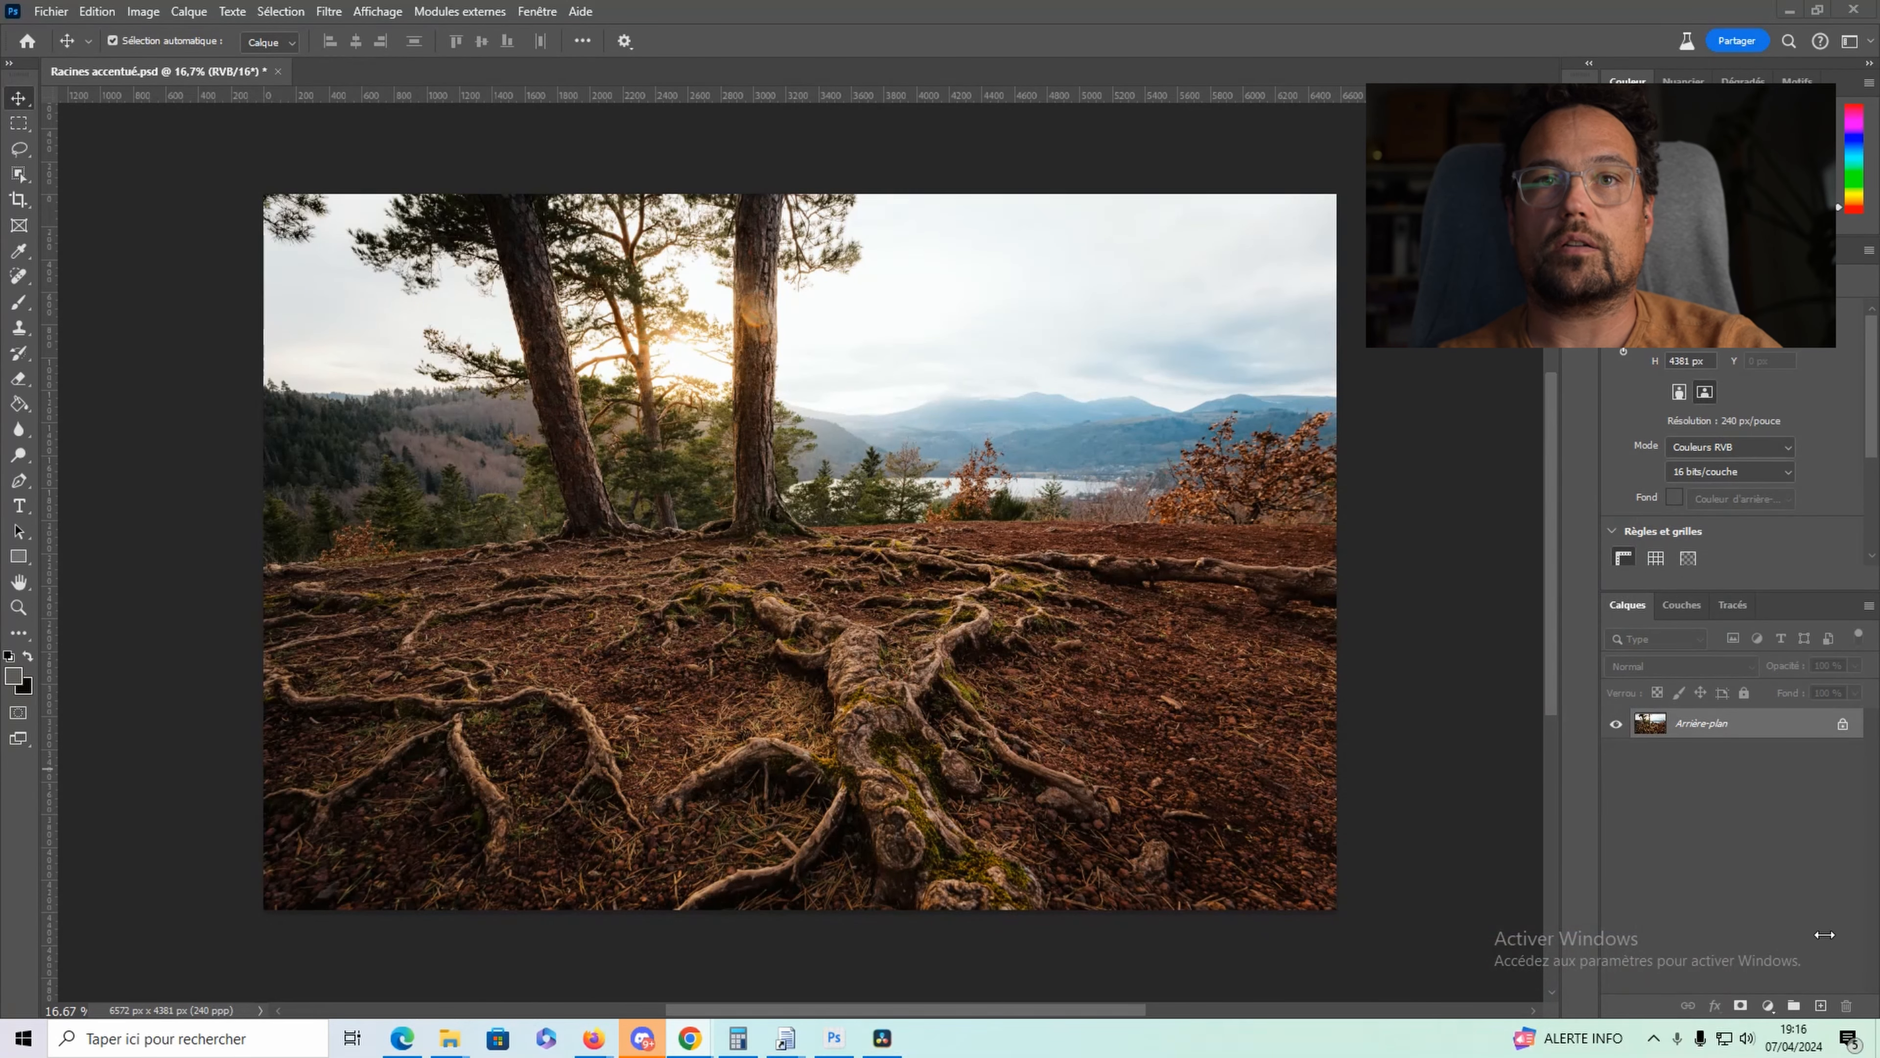
Add a Levels adjustment layer above the roots photo and set its blend mode to Lumière tamisée
click(1766, 1007)
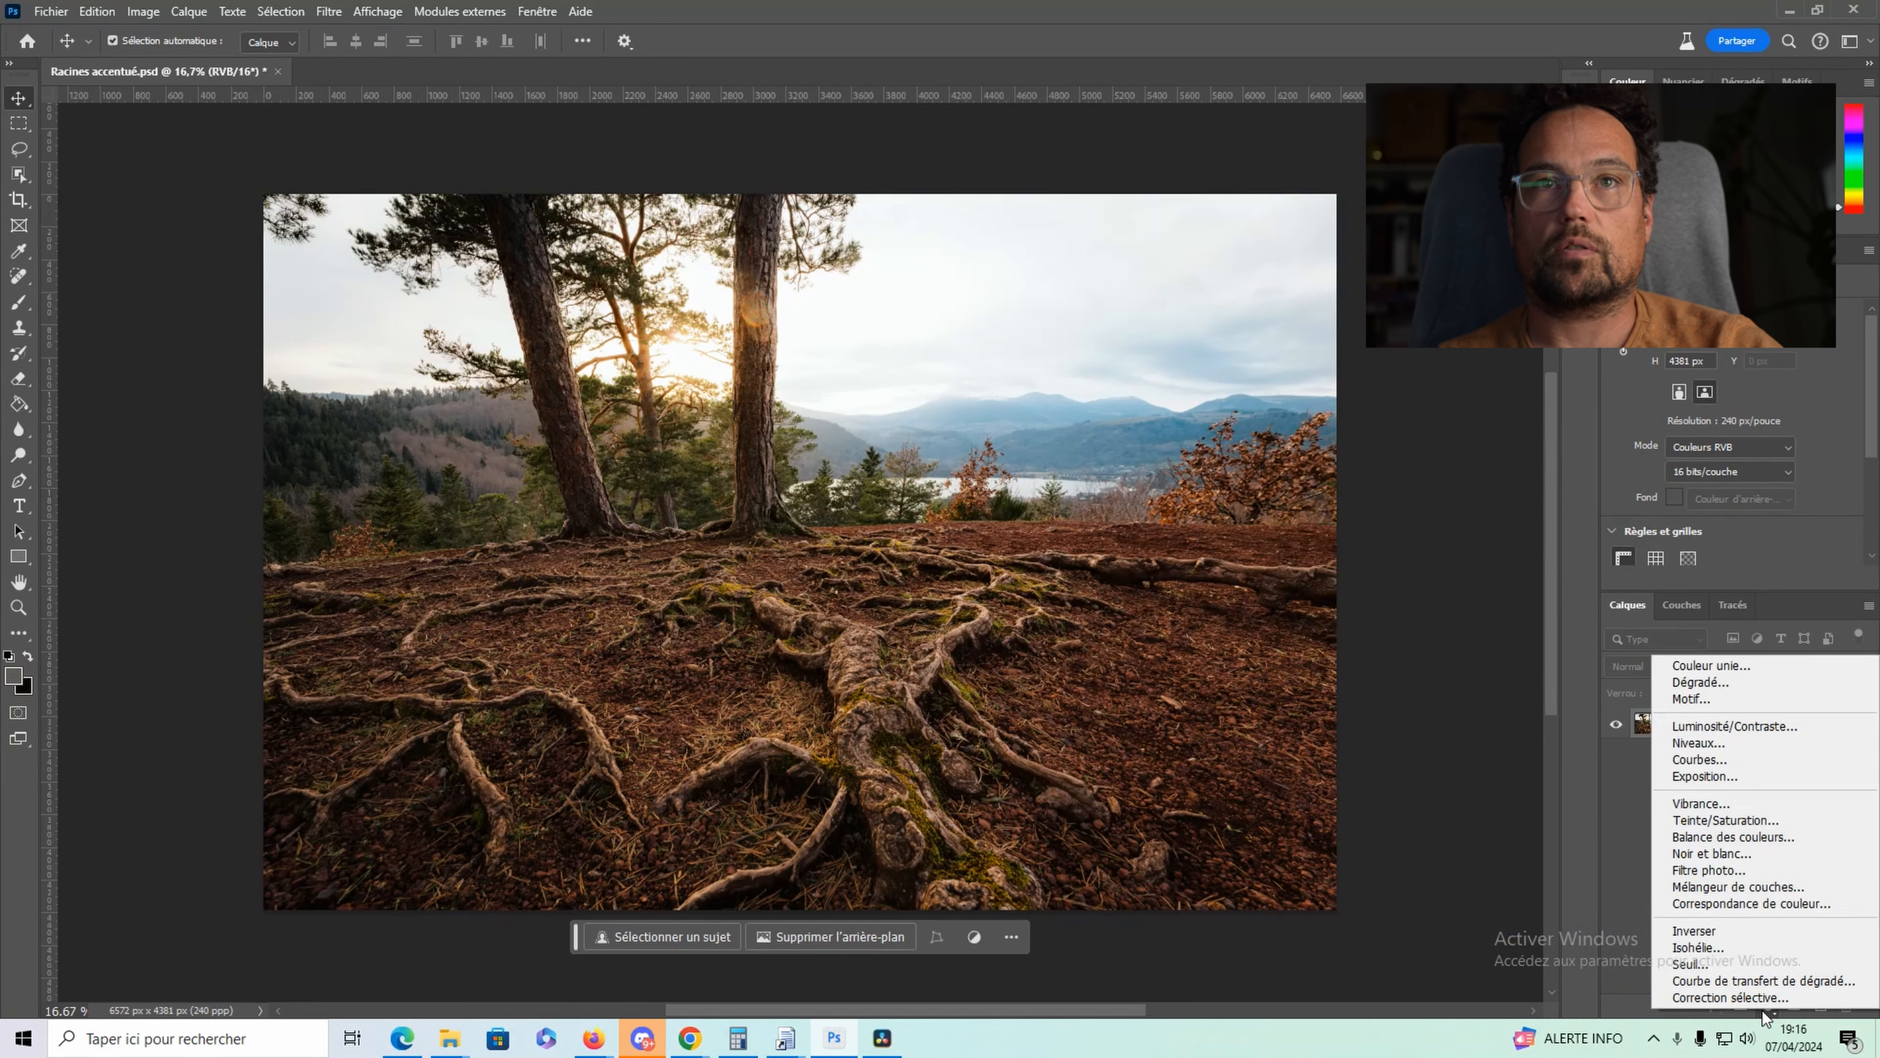
click(1730, 744)
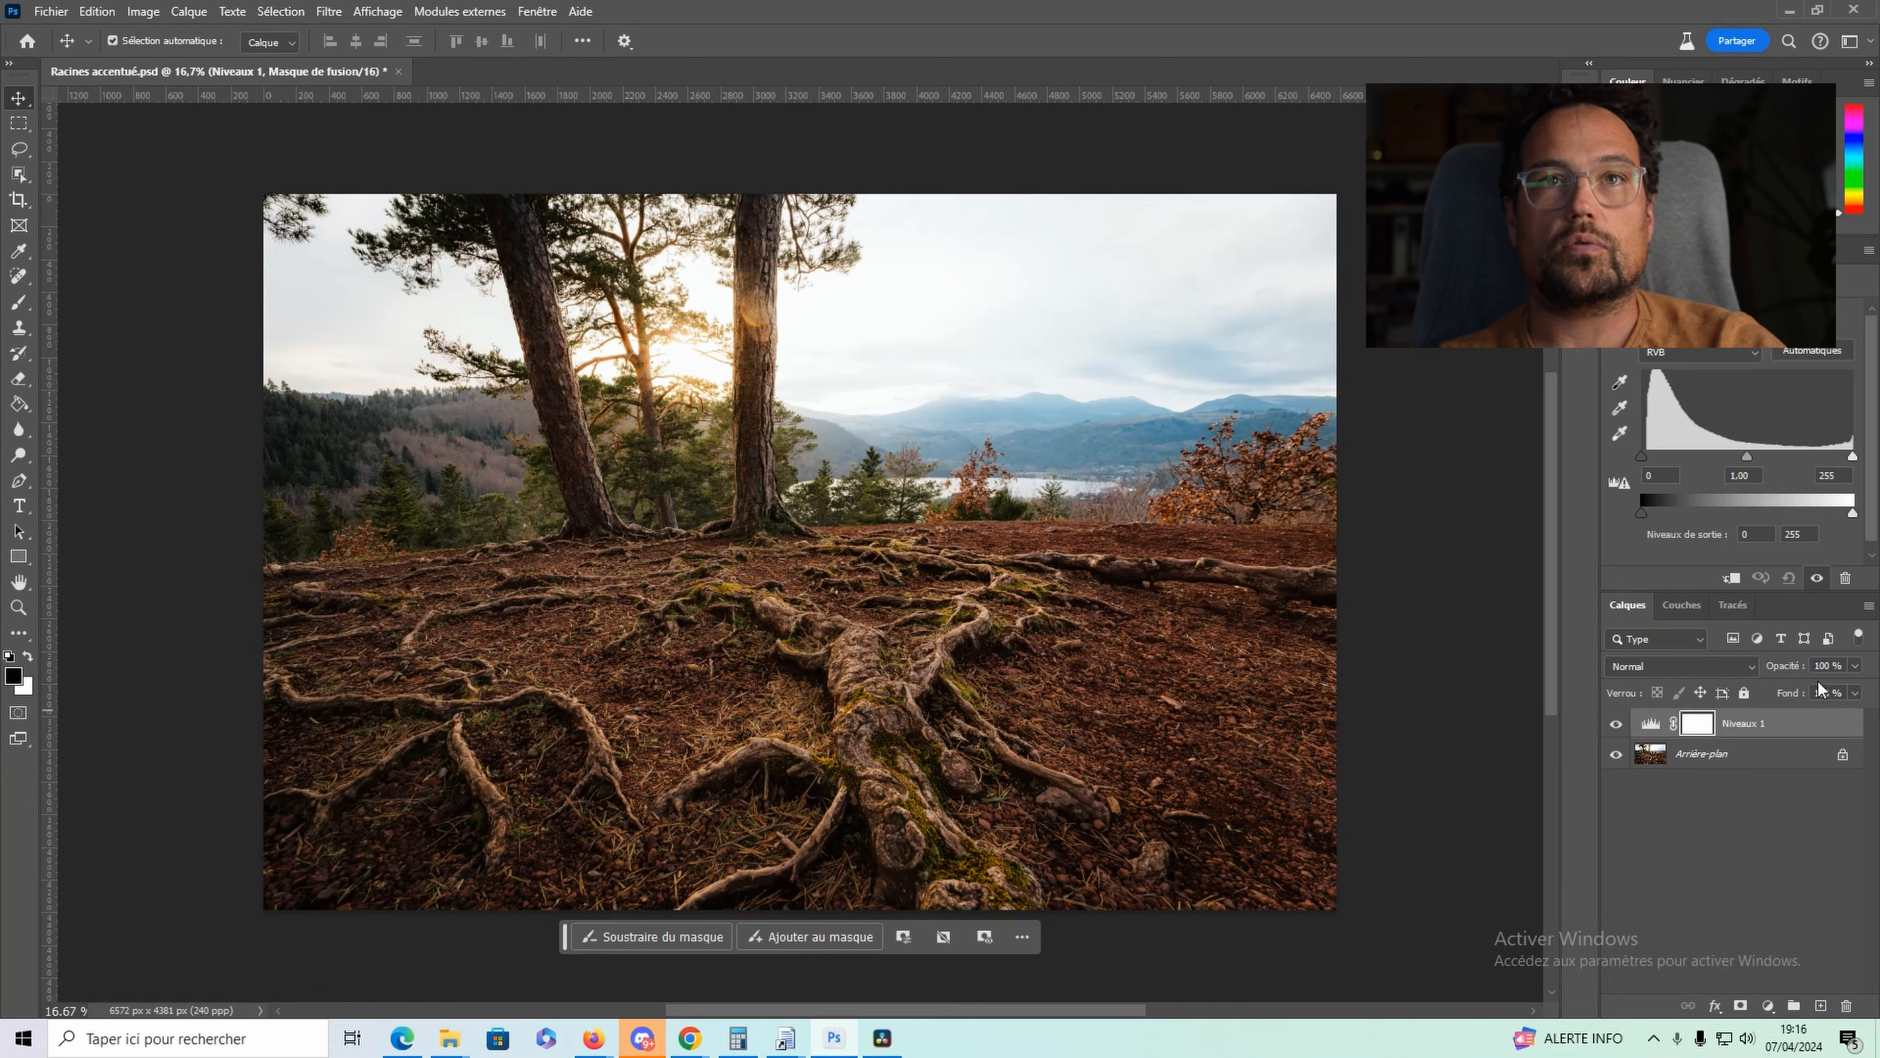
click(1791, 740)
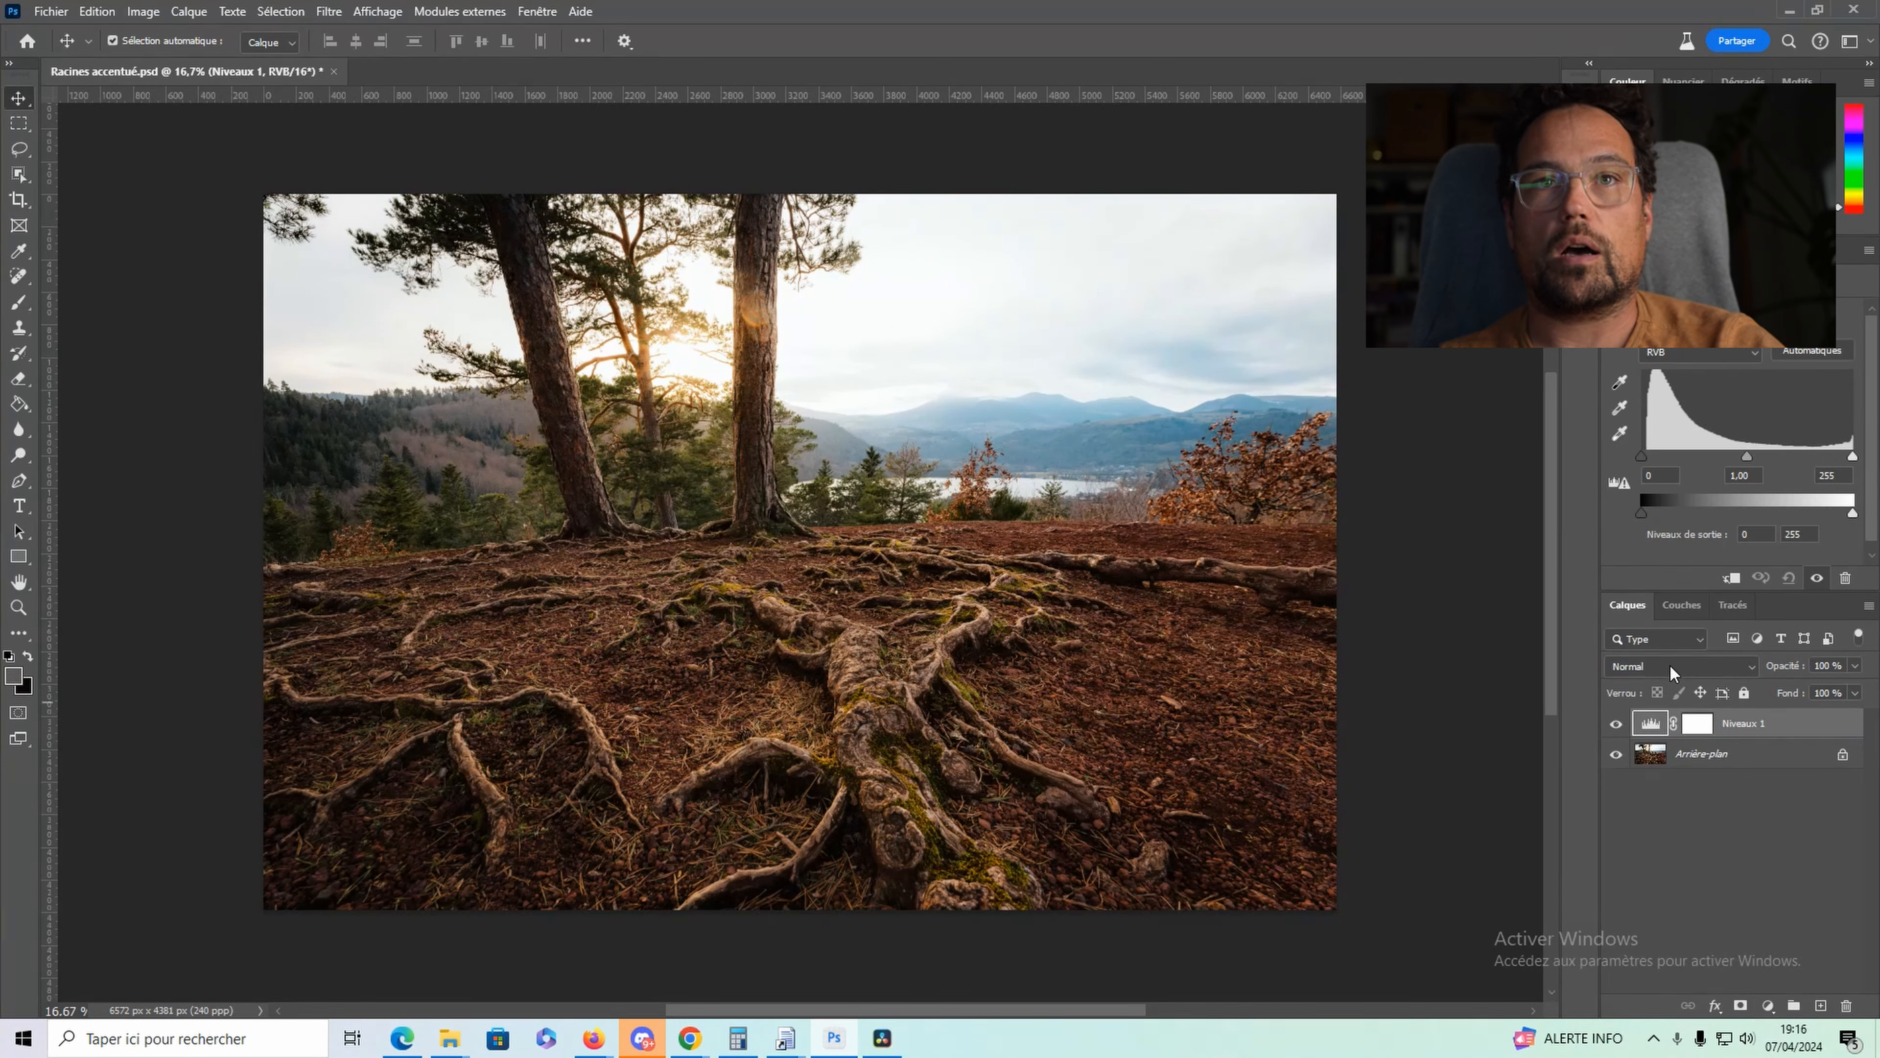
click(1662, 664)
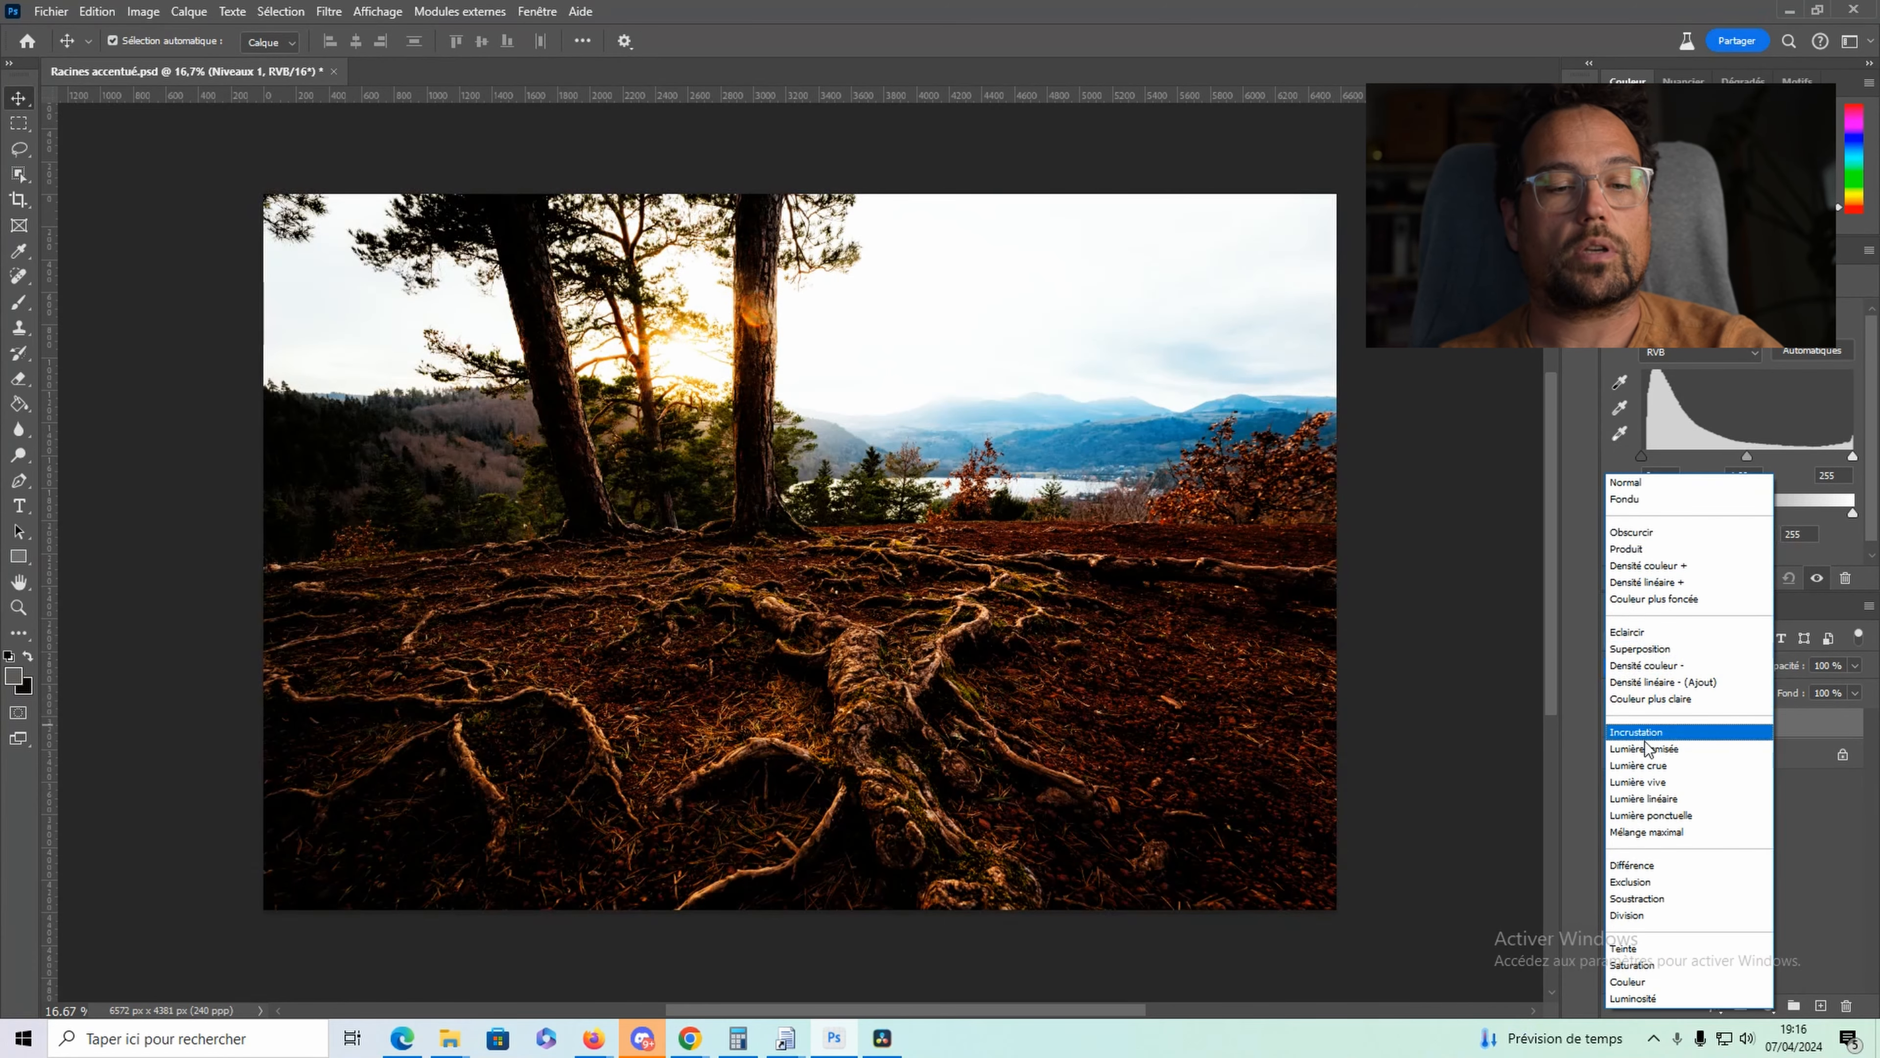
click(1645, 748)
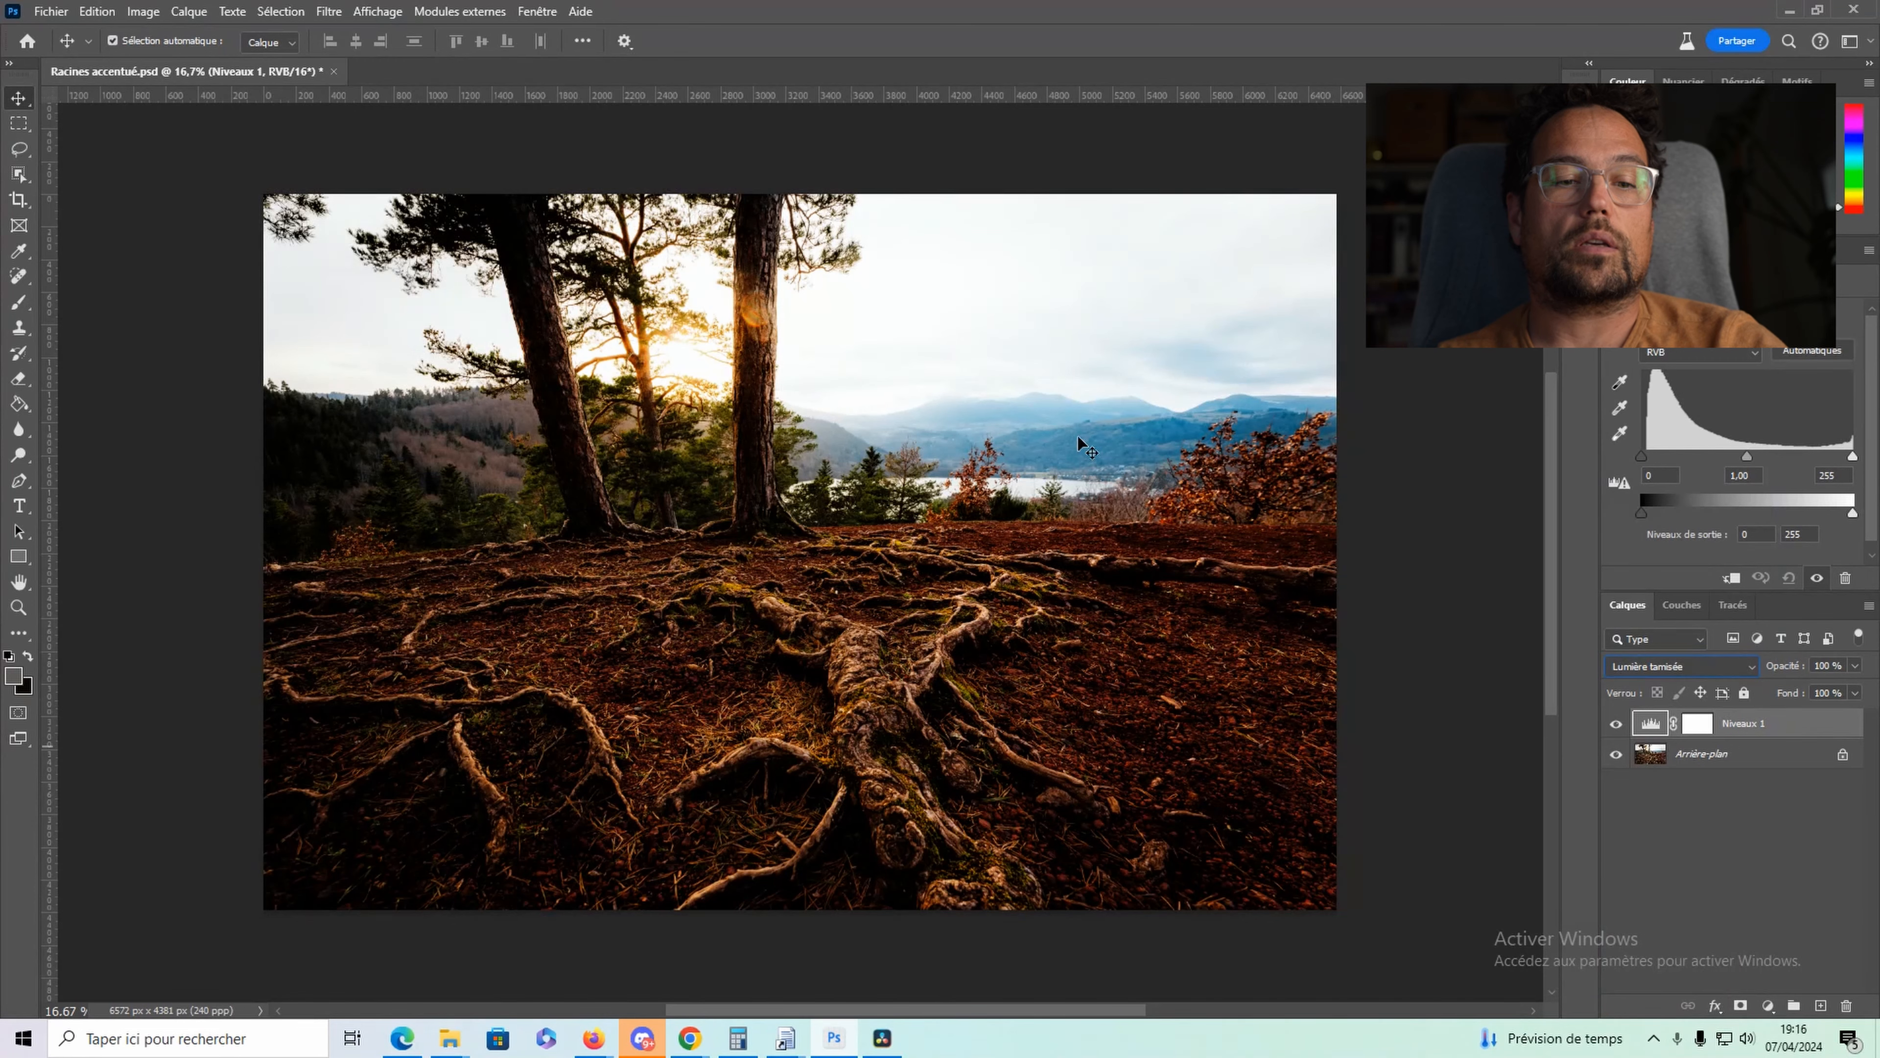
Compare the roots photo with the Levels layer hidden and shown, and try raising the output black level
click(1615, 724)
click(1615, 724)
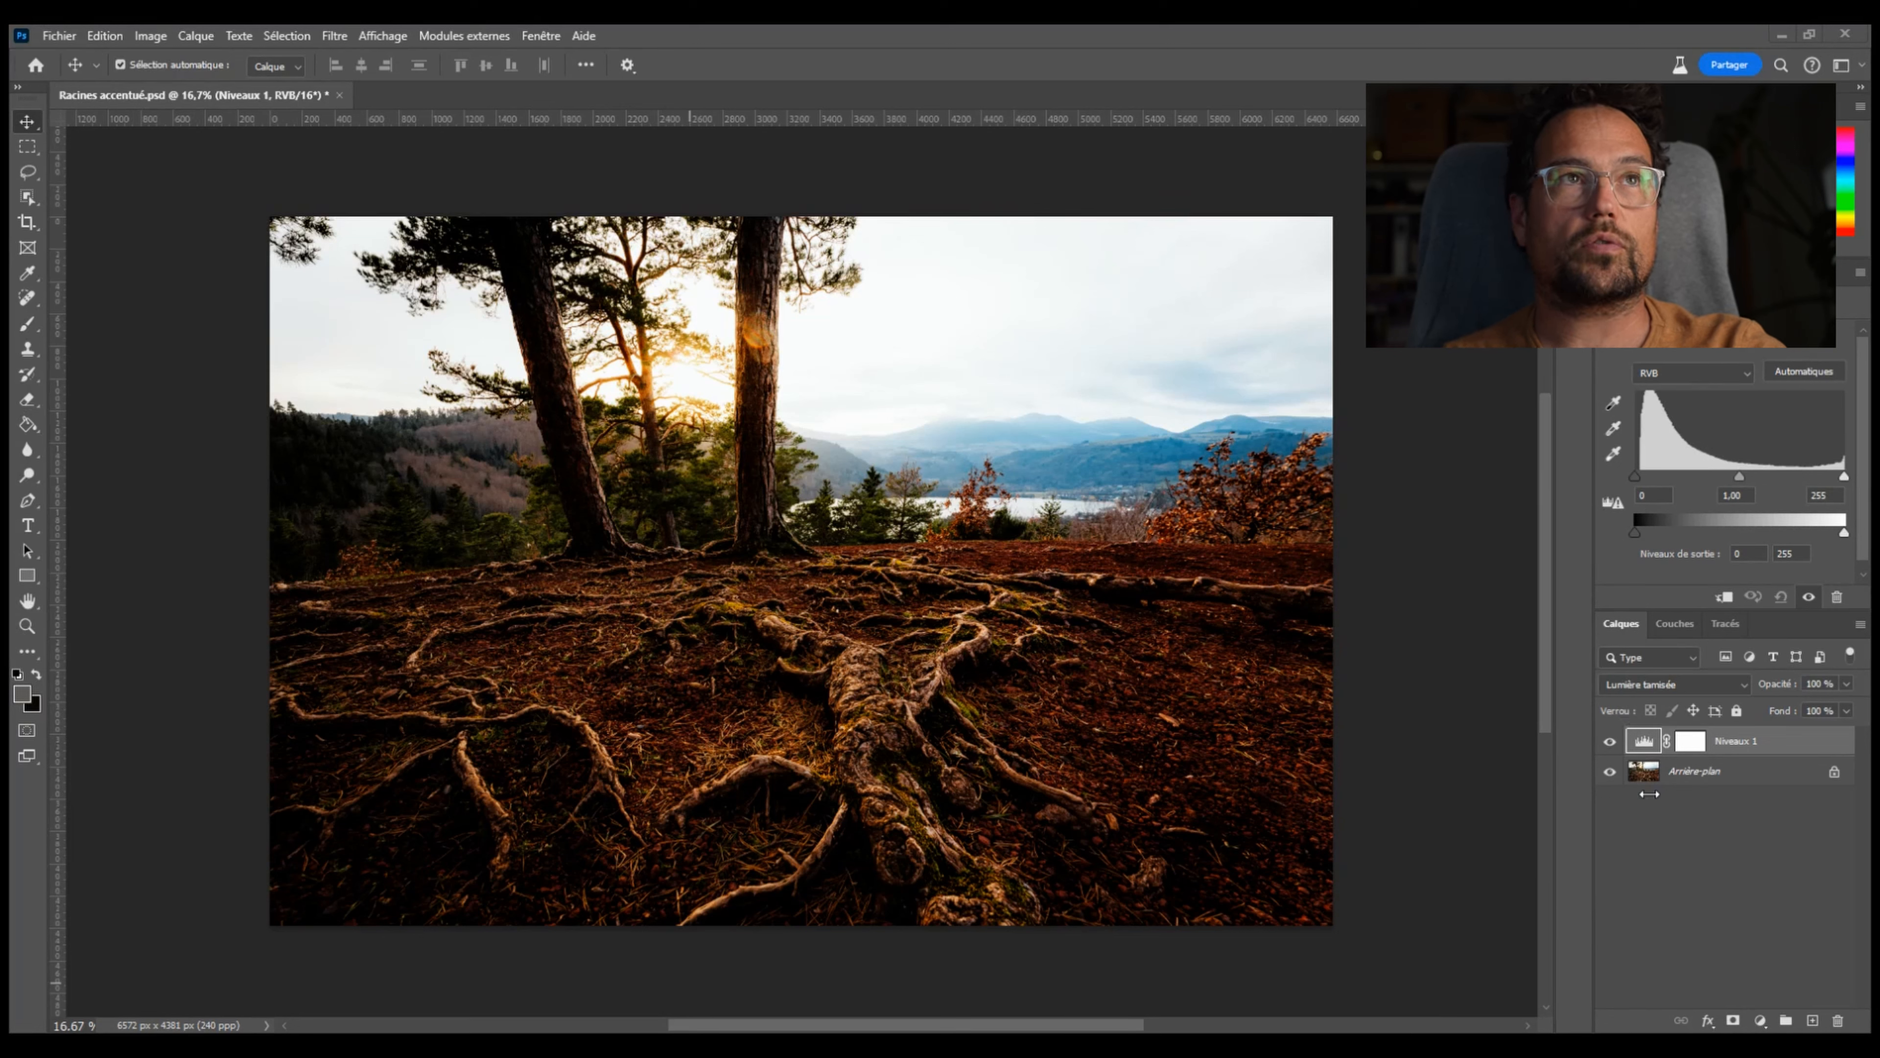
click(1610, 743)
click(1610, 743)
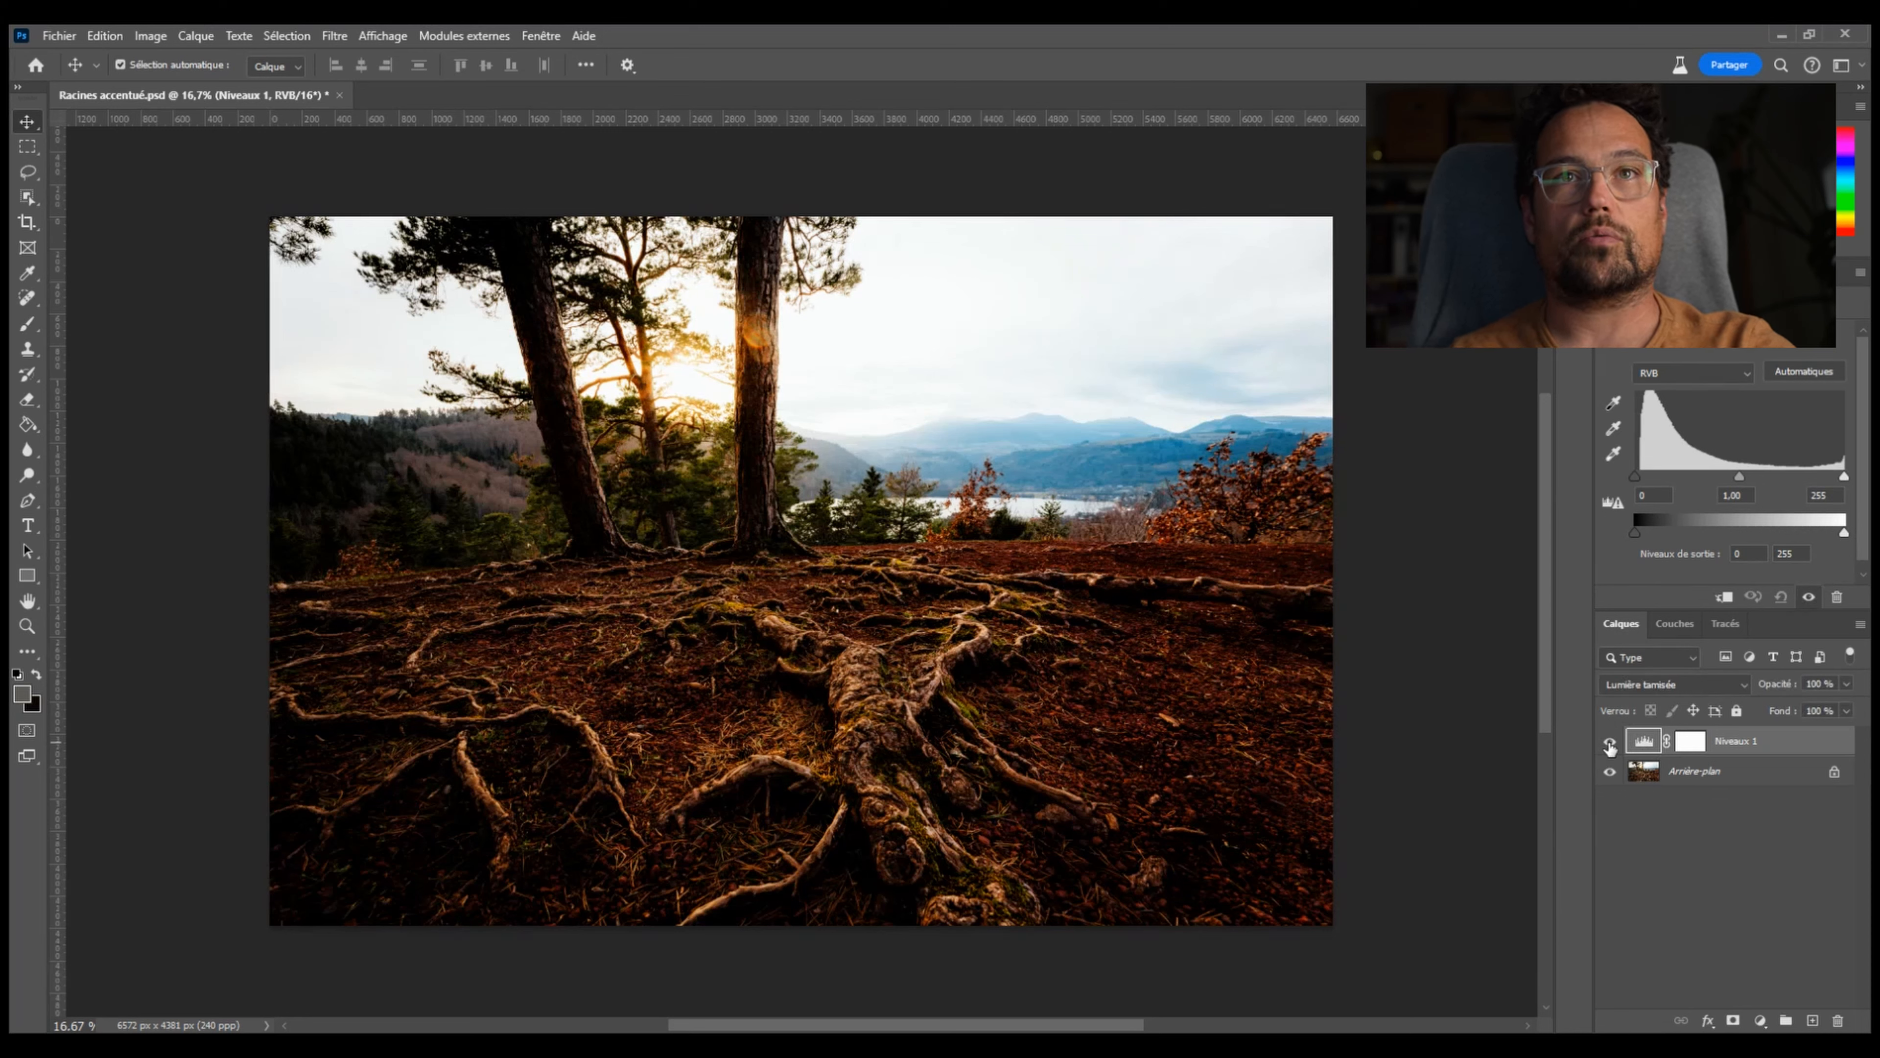
click(1610, 741)
click(1610, 741)
click(1610, 743)
click(1610, 743)
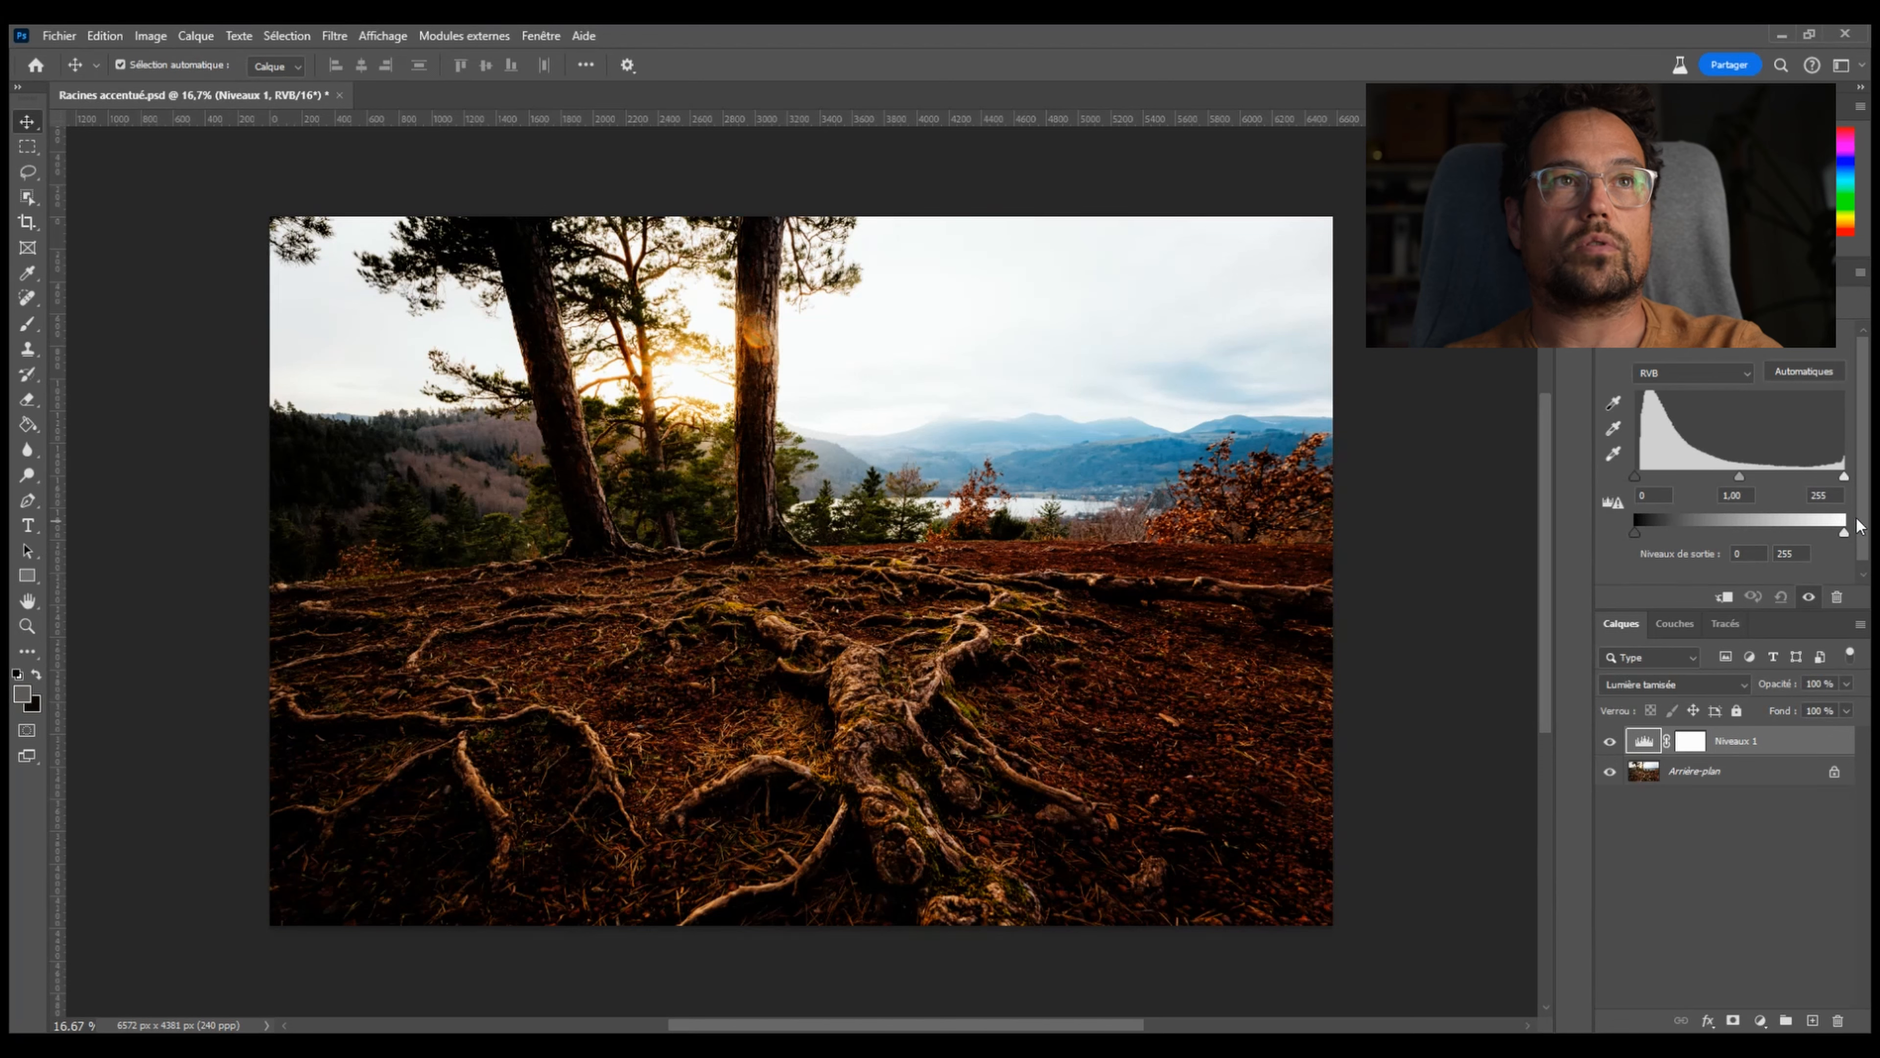
drag(1635, 532, 1653, 533)
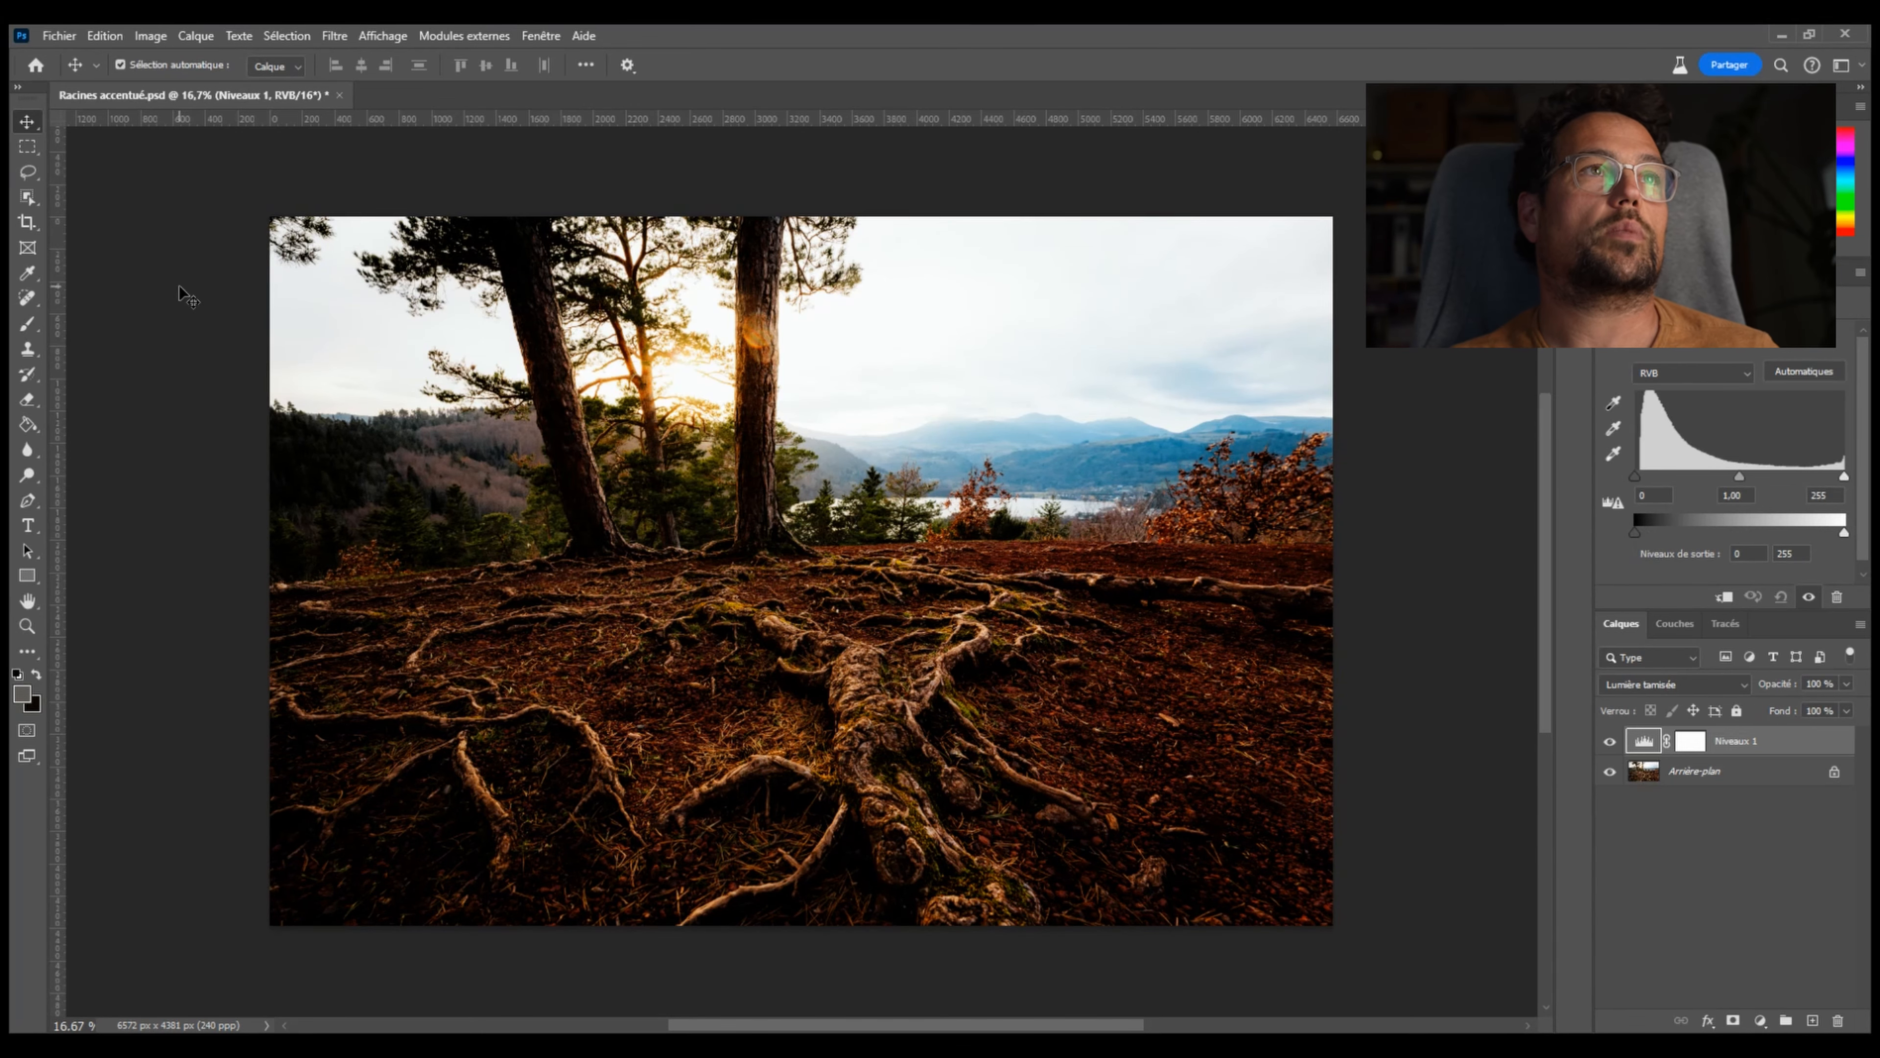
Examine the tree trunks and sunlit branches at 100% with the Levels layer hidden and shown
key(ctrl+plus)
key(ctrl+plus)
key(ctrl+plus)
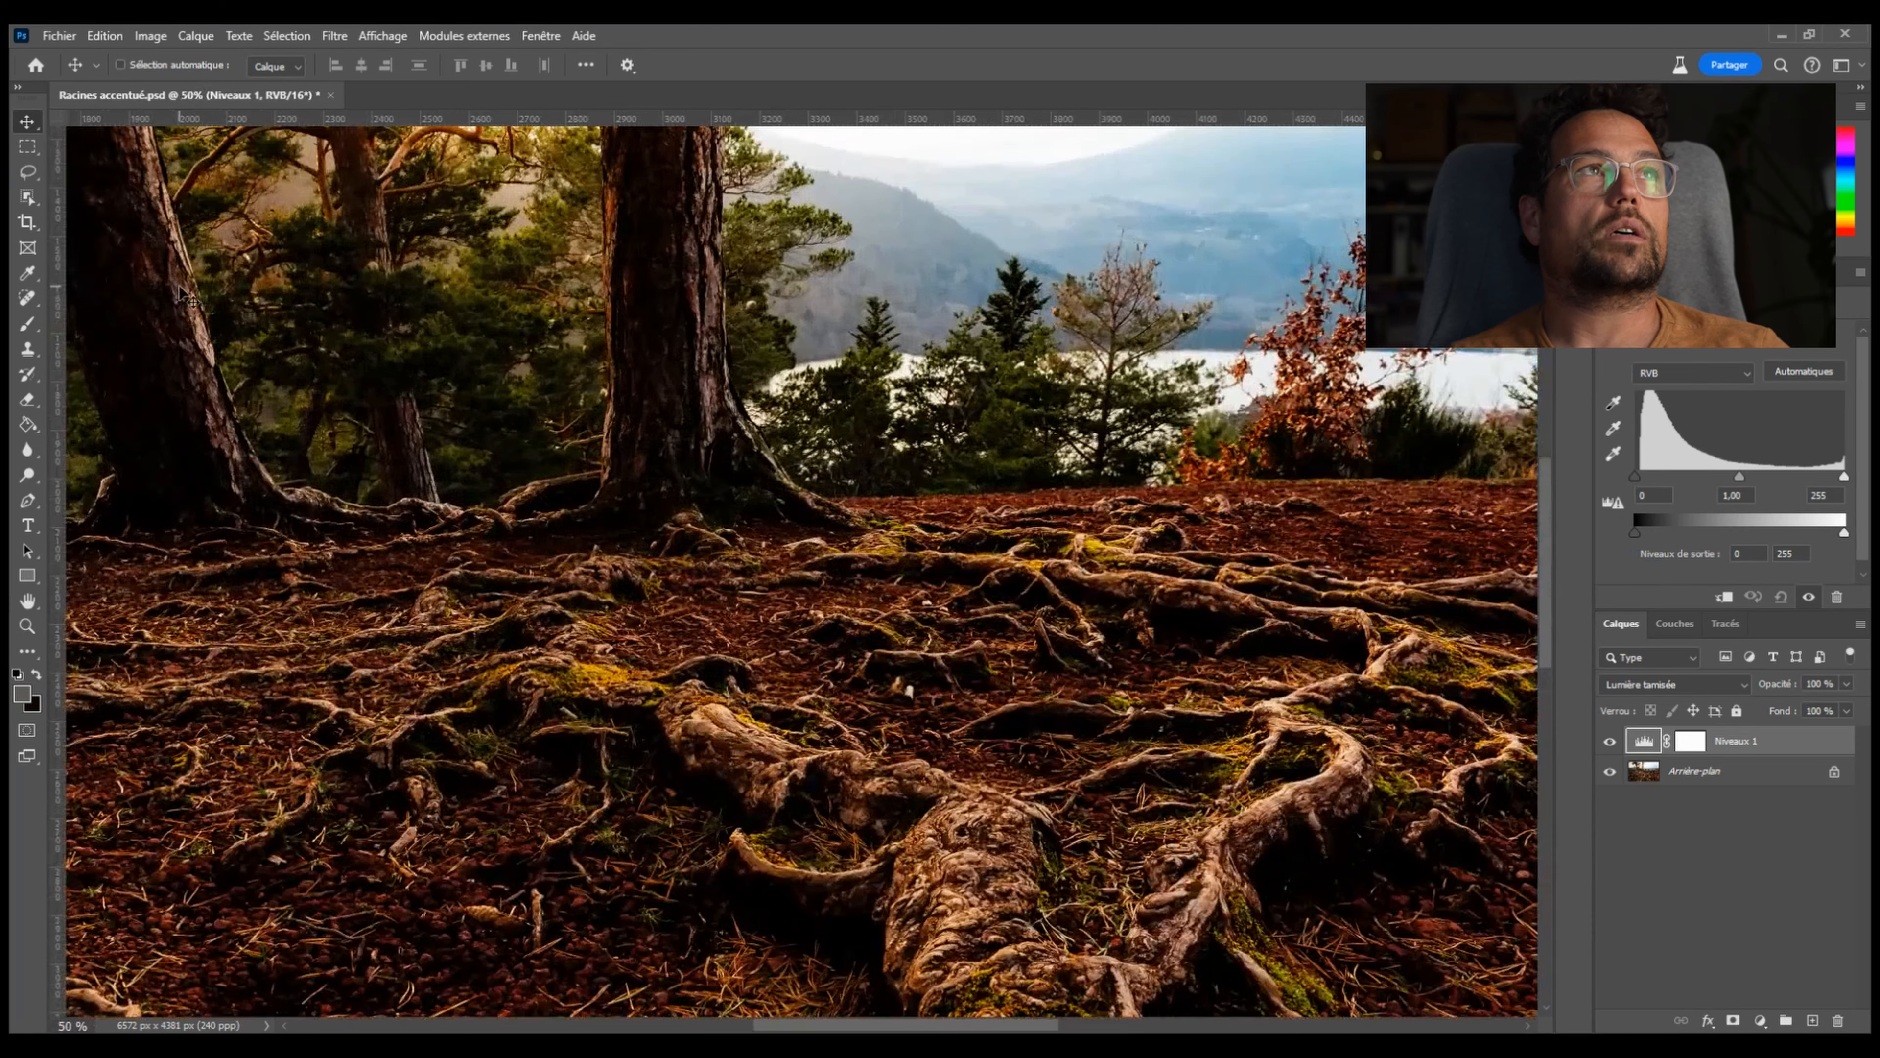
key(ctrl+plus)
key(ctrl+plus)
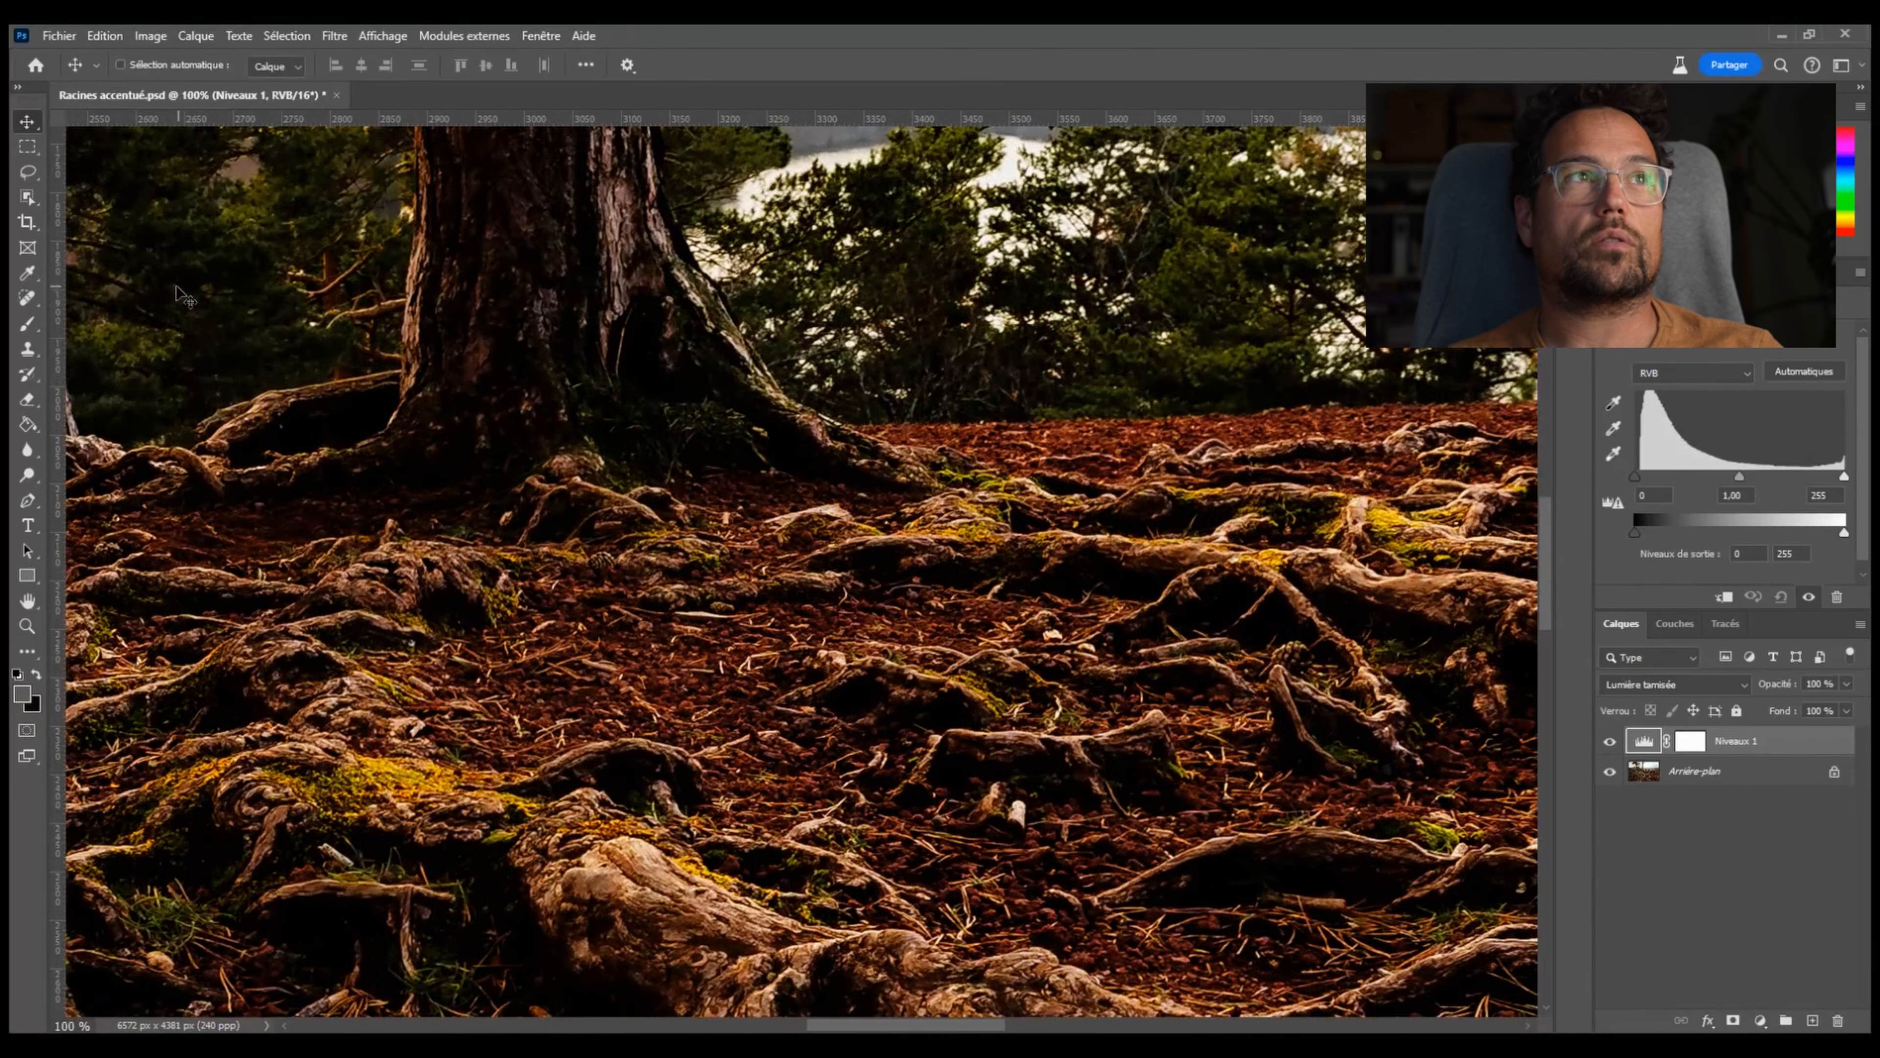
drag(626, 269, 1110, 963)
drag(922, 391, 879, 448)
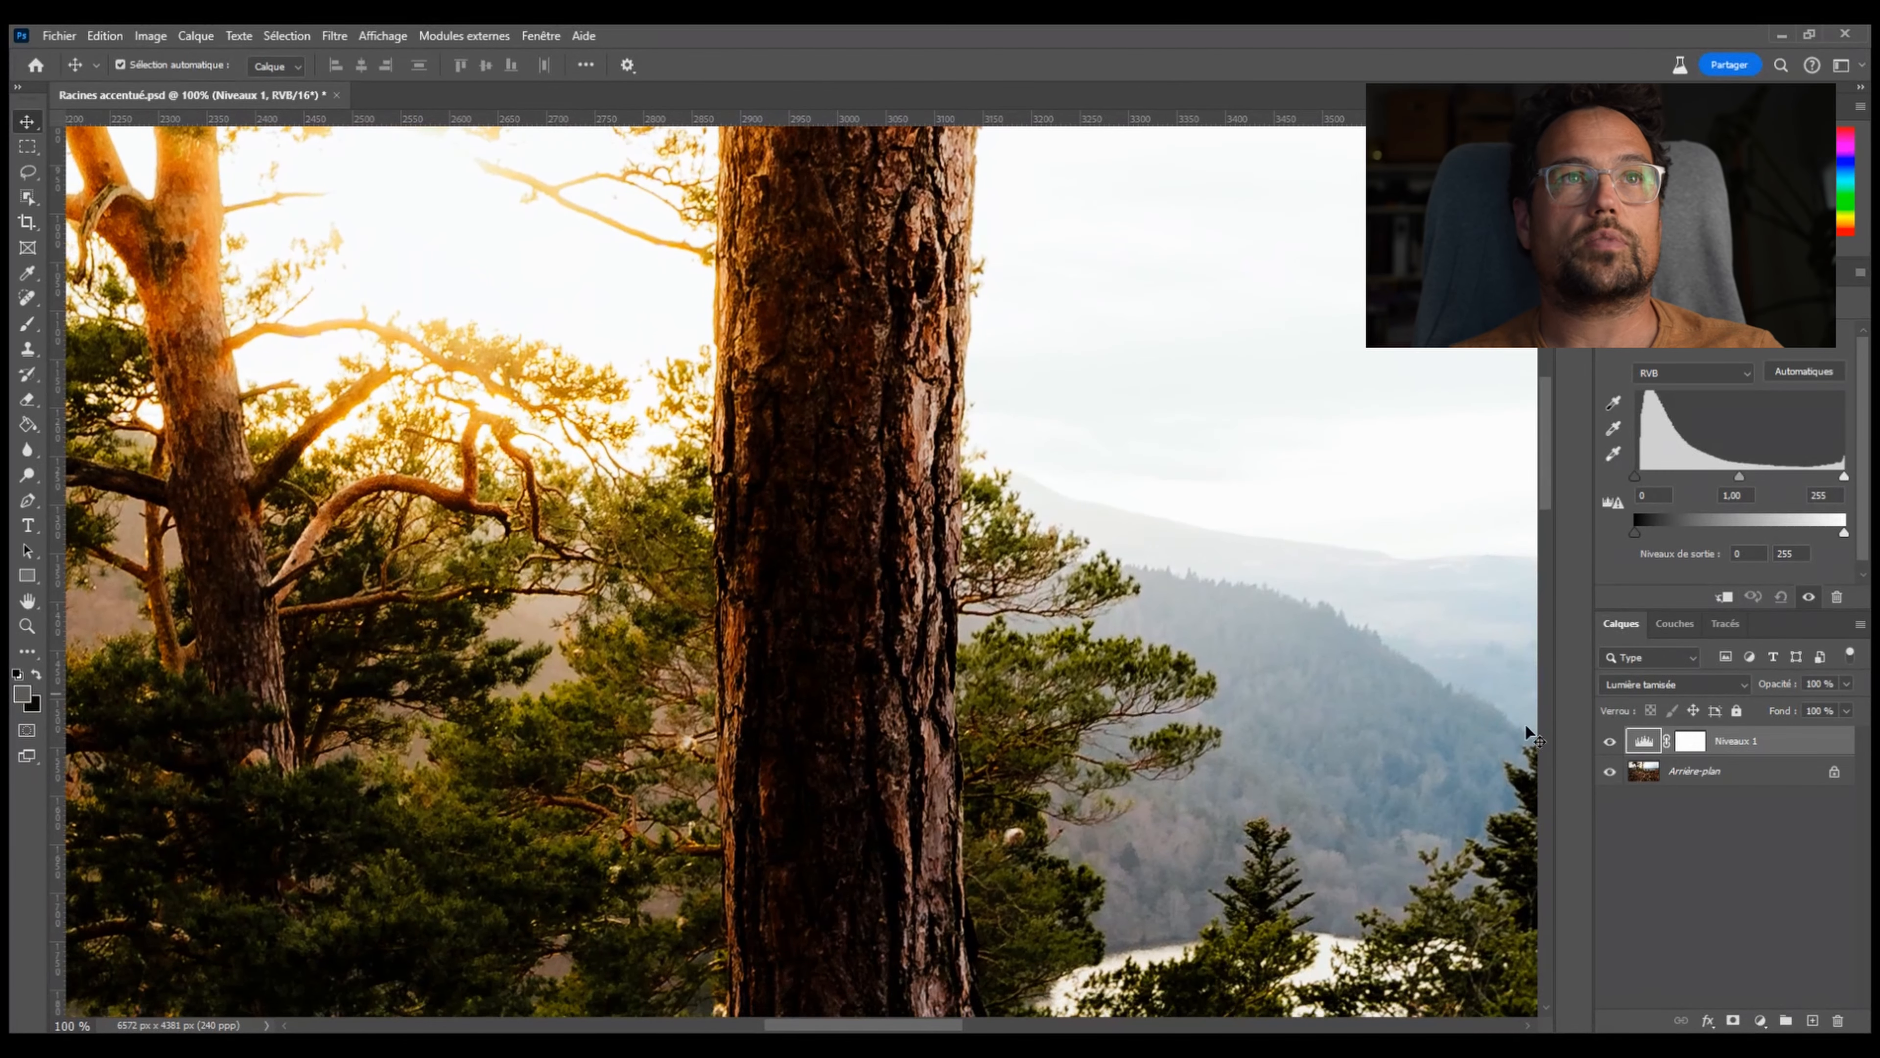
click(1610, 743)
click(1610, 743)
click(1610, 743)
click(1610, 742)
click(1609, 743)
click(1609, 743)
Inspect the ground and roots at 100%, comparing them with and without the Levels layer
drag(299, 978, 940, 348)
drag(866, 881, 263, 396)
click(1610, 741)
click(1610, 741)
drag(1125, 903, 681, 830)
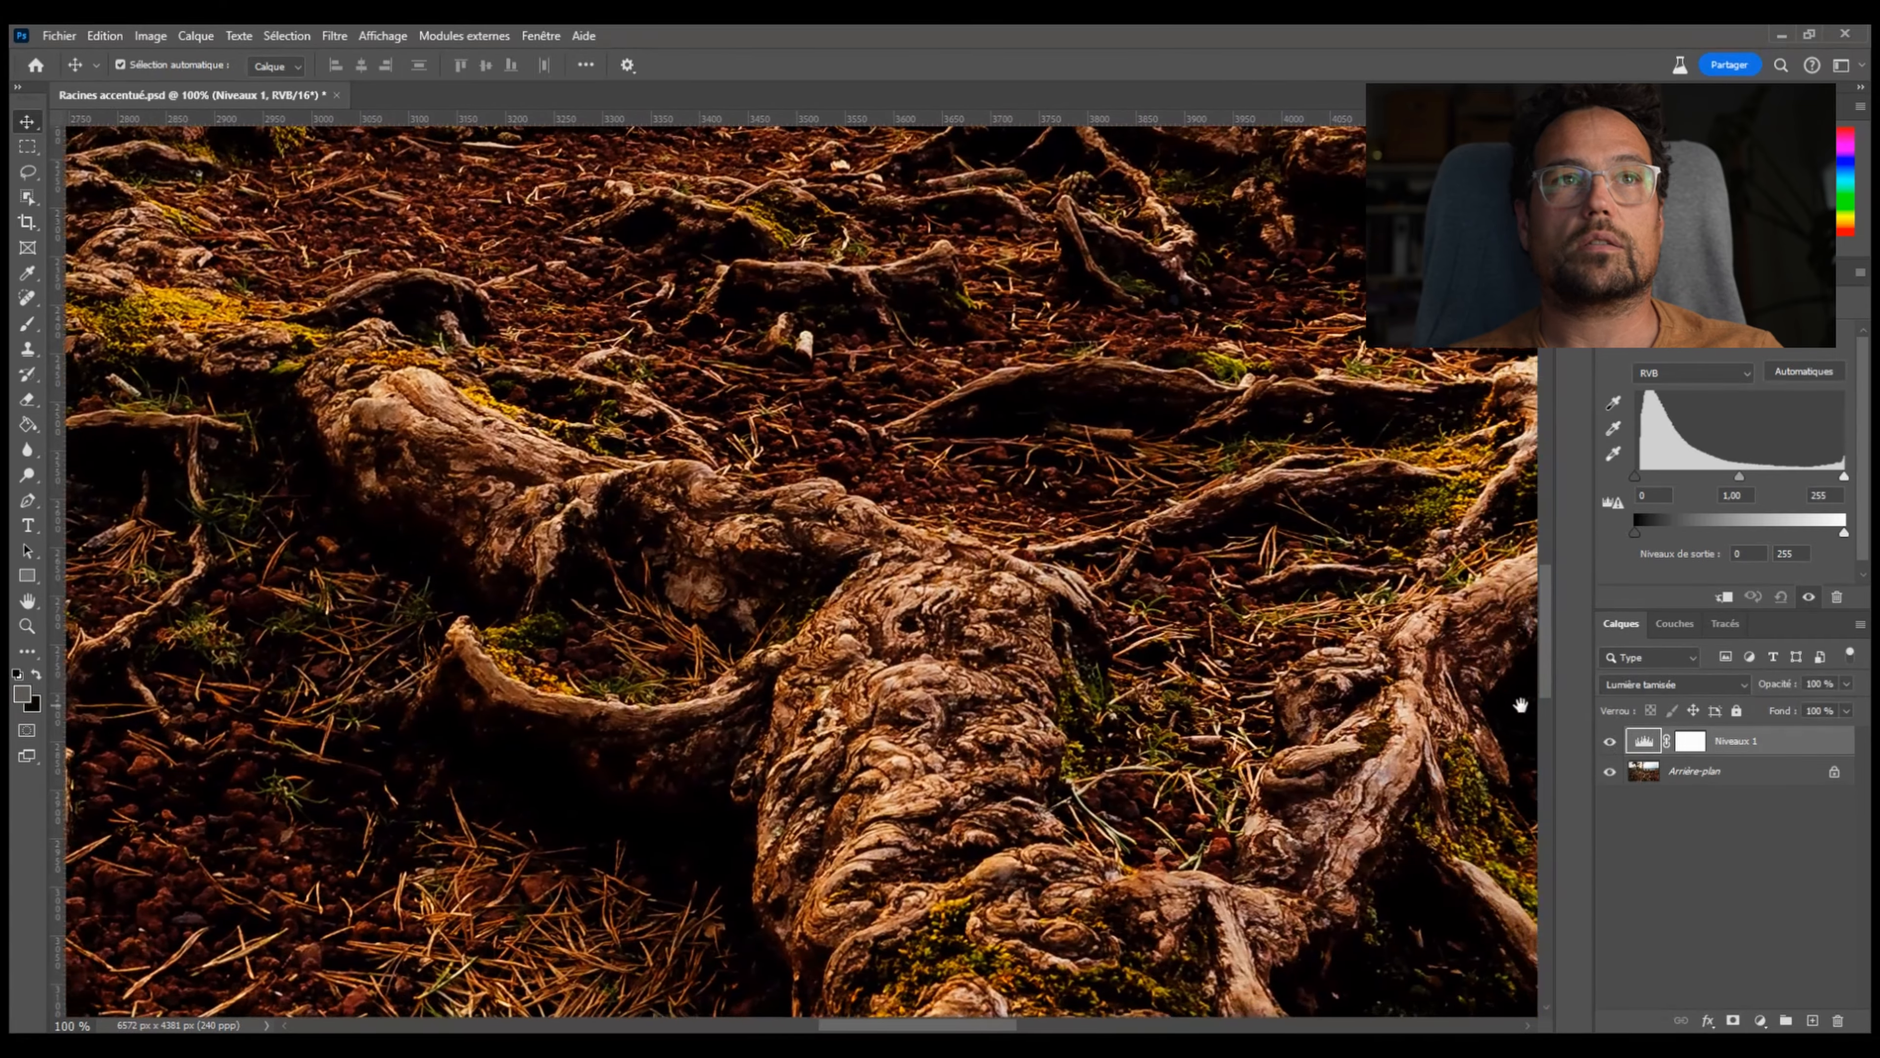
Compare the whole photo at 16.67% with the Levels layer hidden and shown
key(ctrl+minus)
key(ctrl+minus)
key(ctrl+minus)
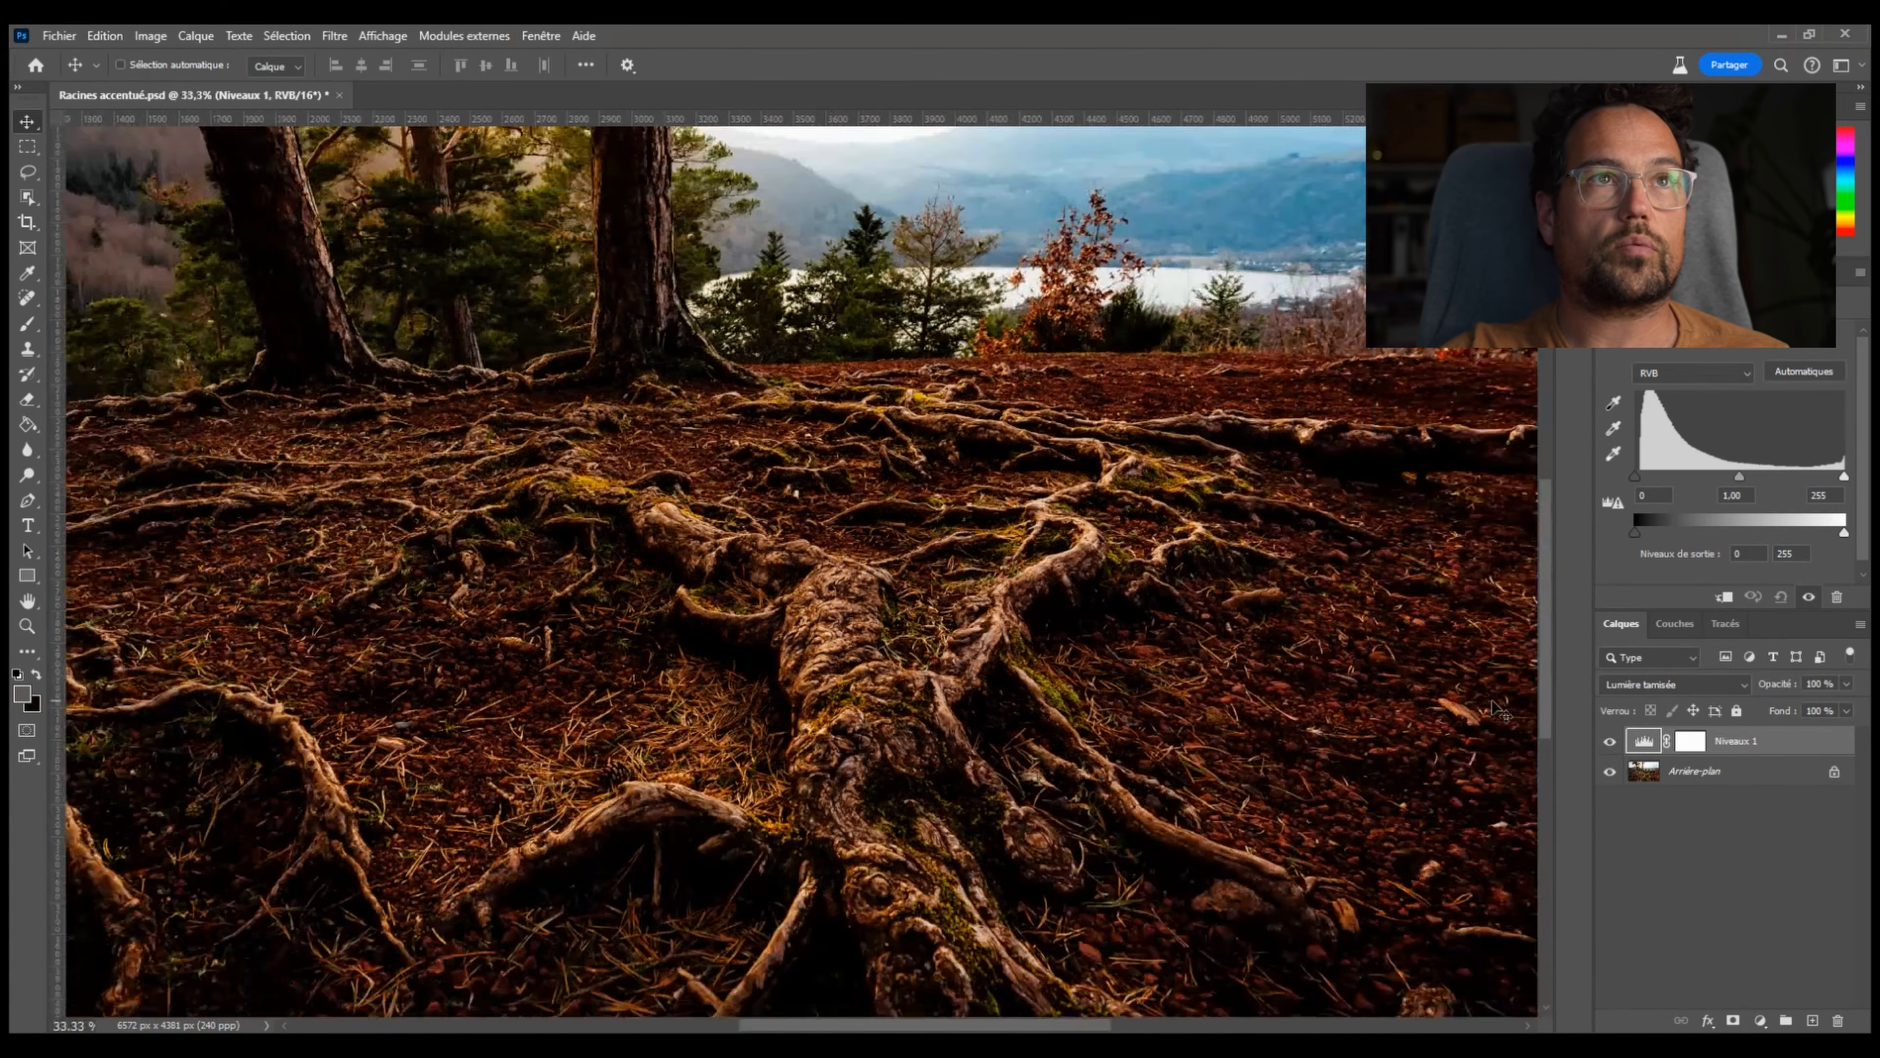
key(ctrl+minus)
key(ctrl+minus)
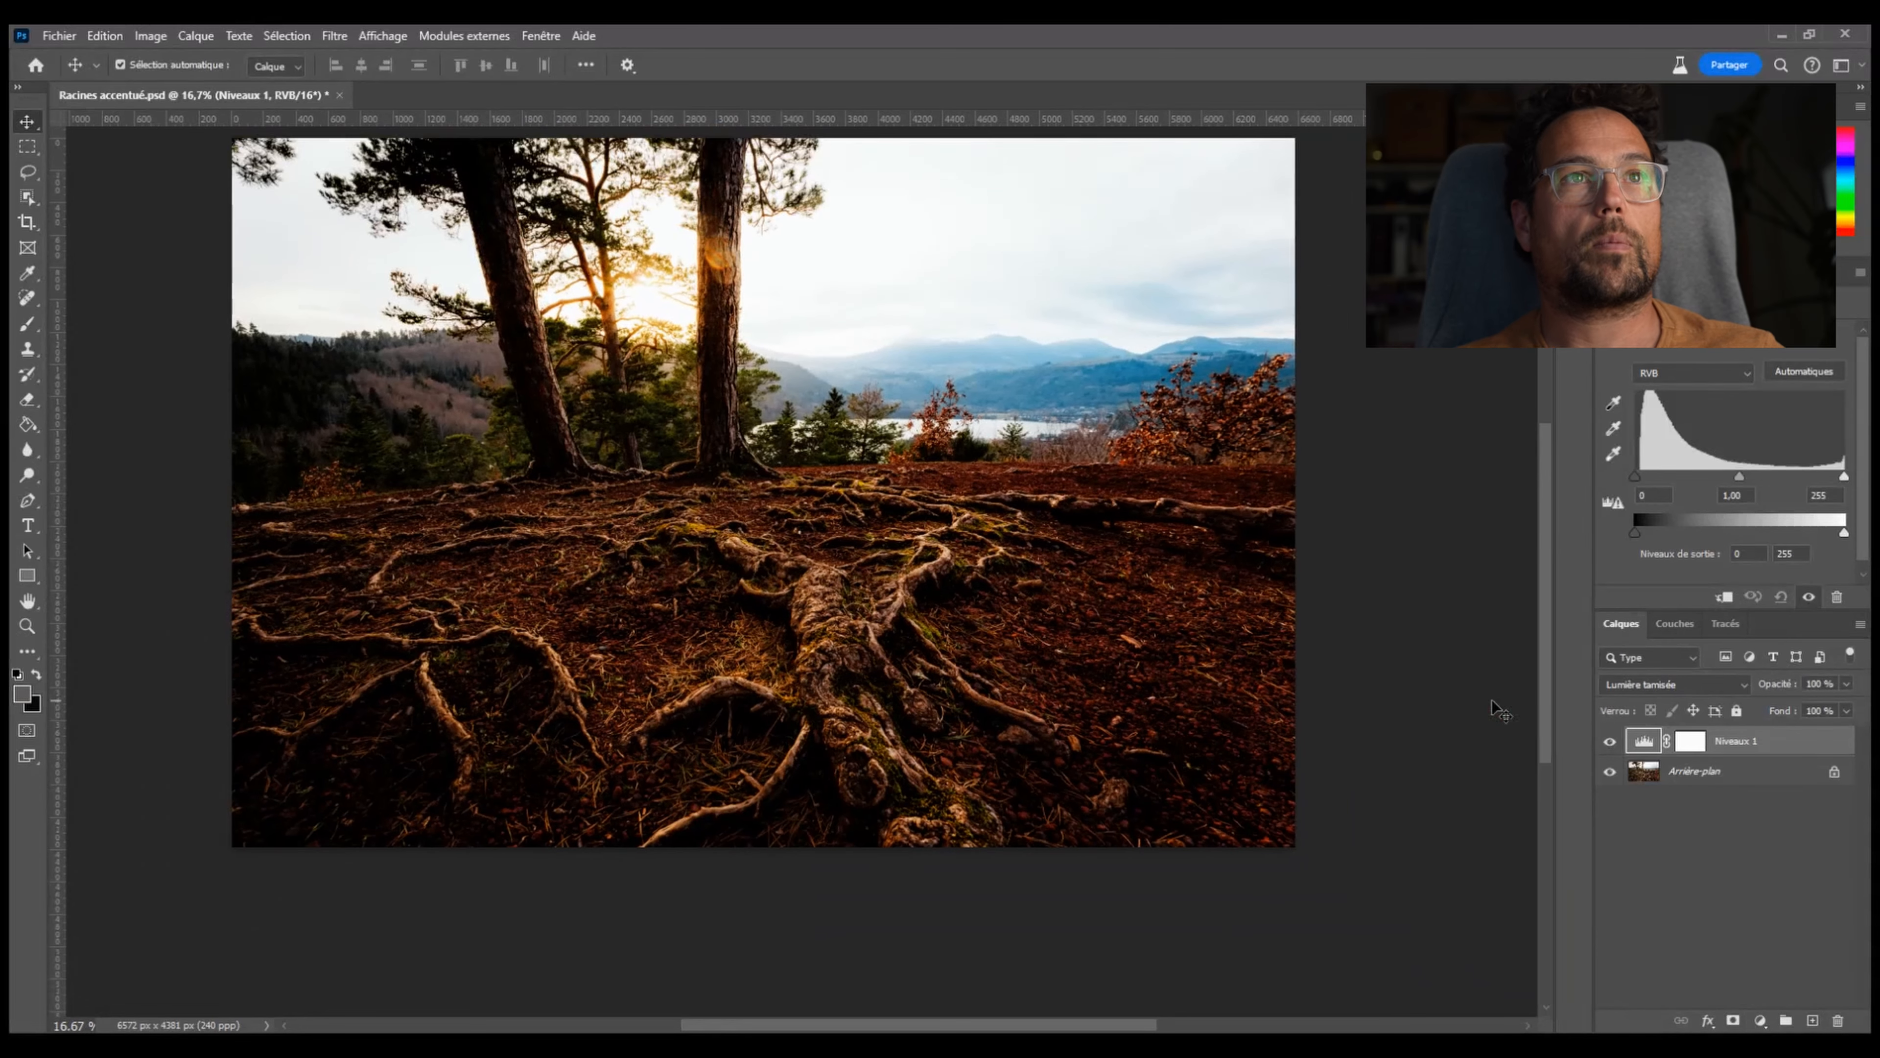
drag(1107, 511, 1125, 575)
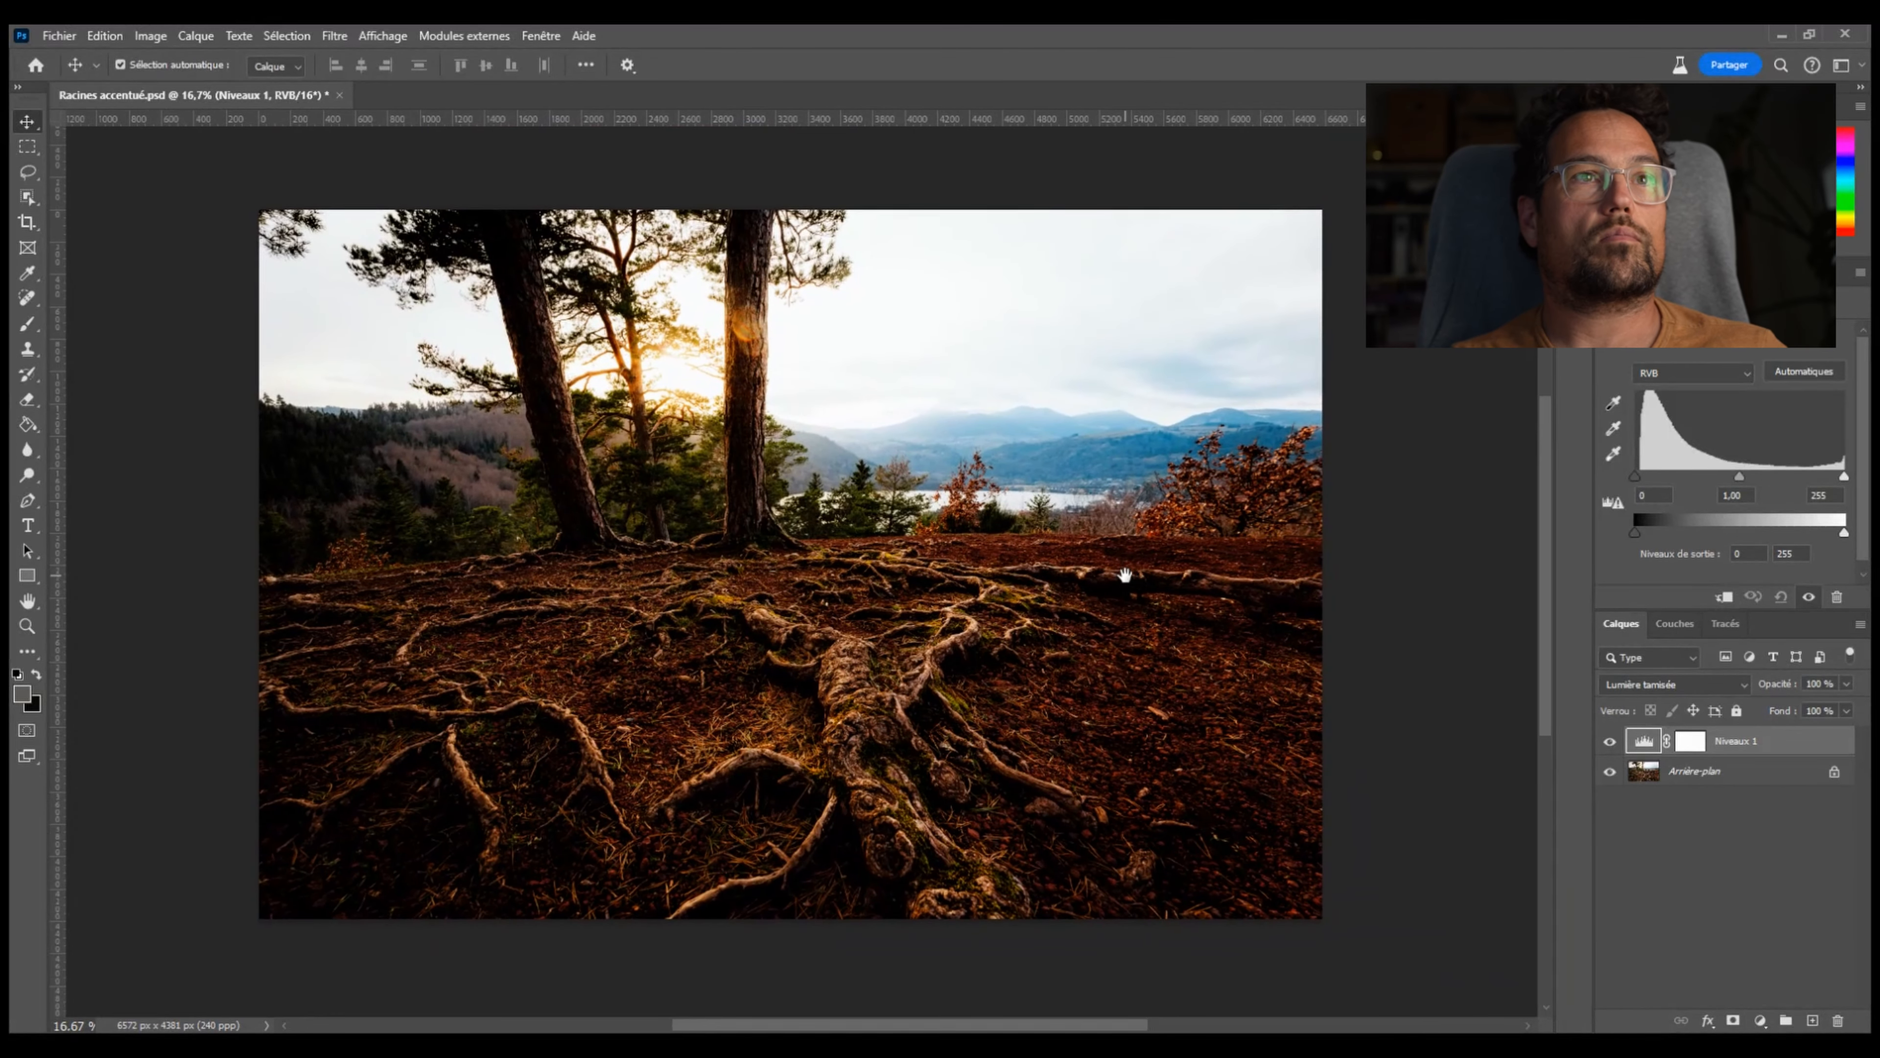
click(1610, 741)
click(1609, 741)
click(1609, 741)
click(1610, 741)
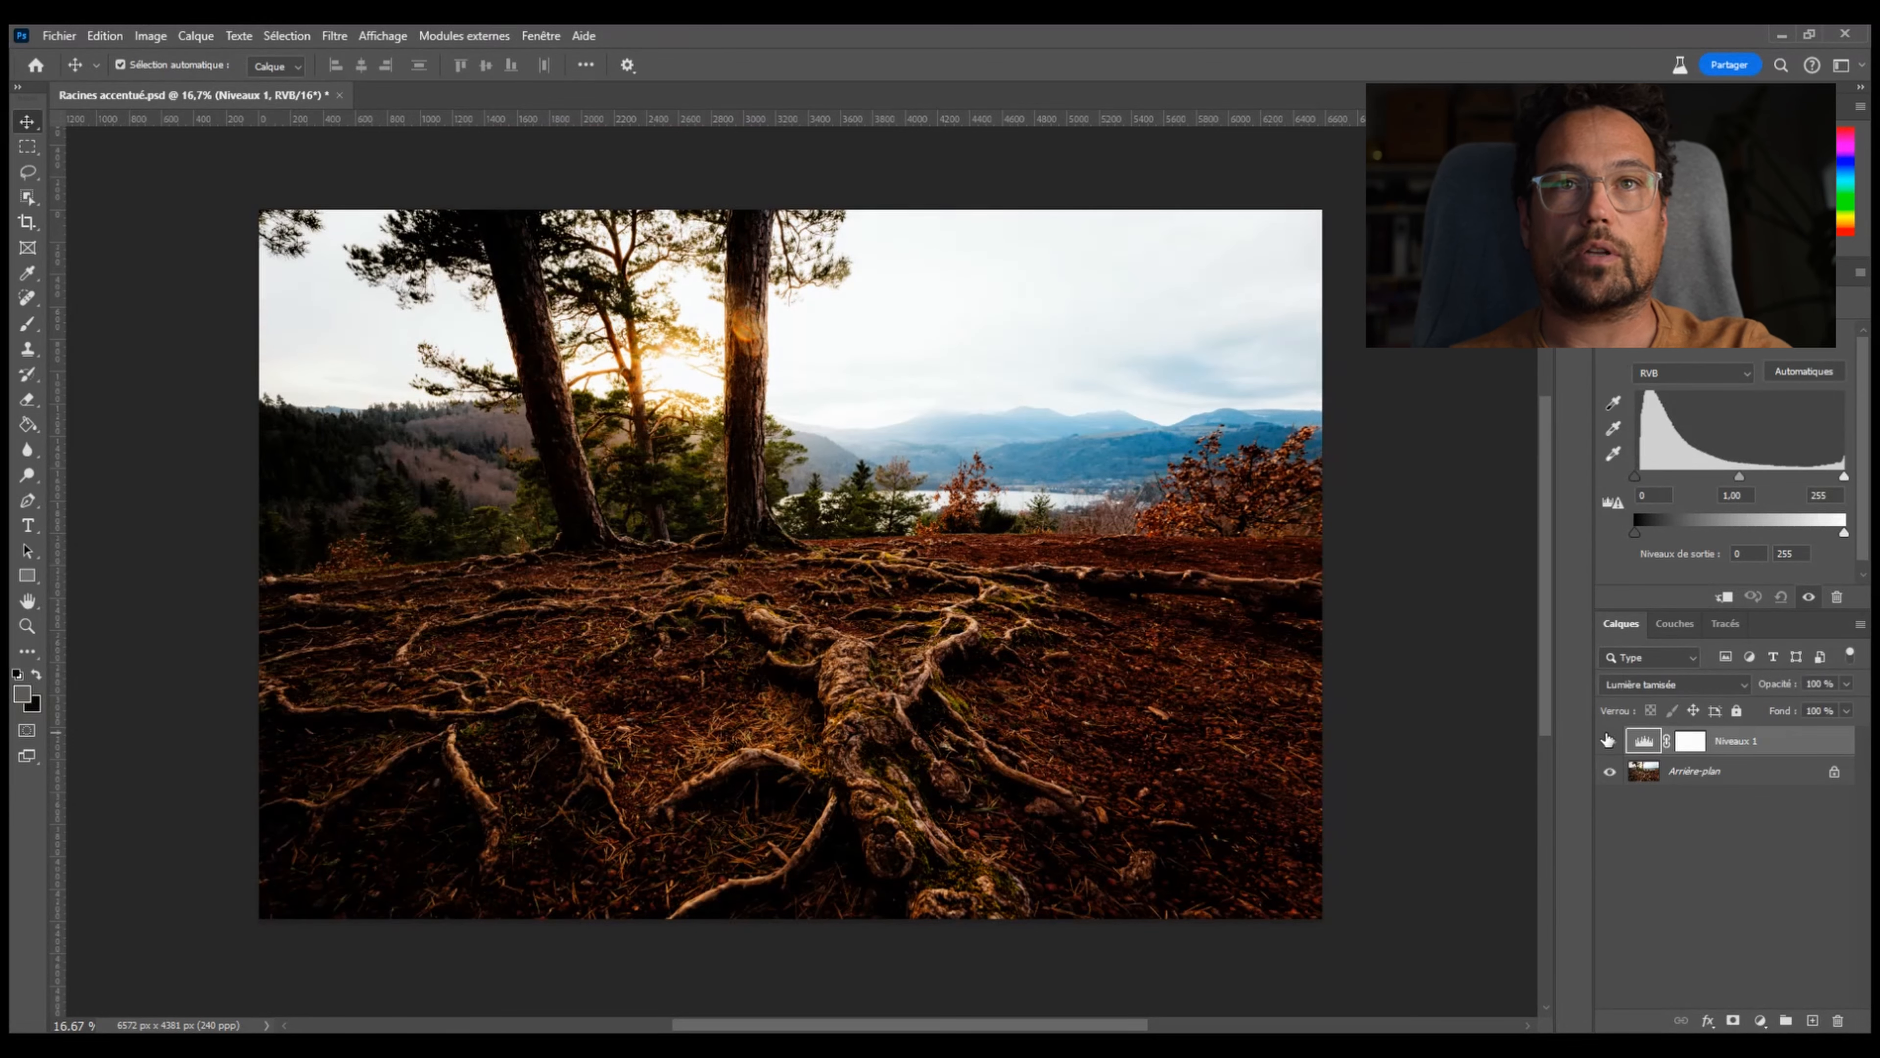
click(1609, 741)
click(1610, 741)
Set the Levels output range to 99 and 202, comparing the photo with the layer hidden and shown
drag(1635, 533, 1691, 543)
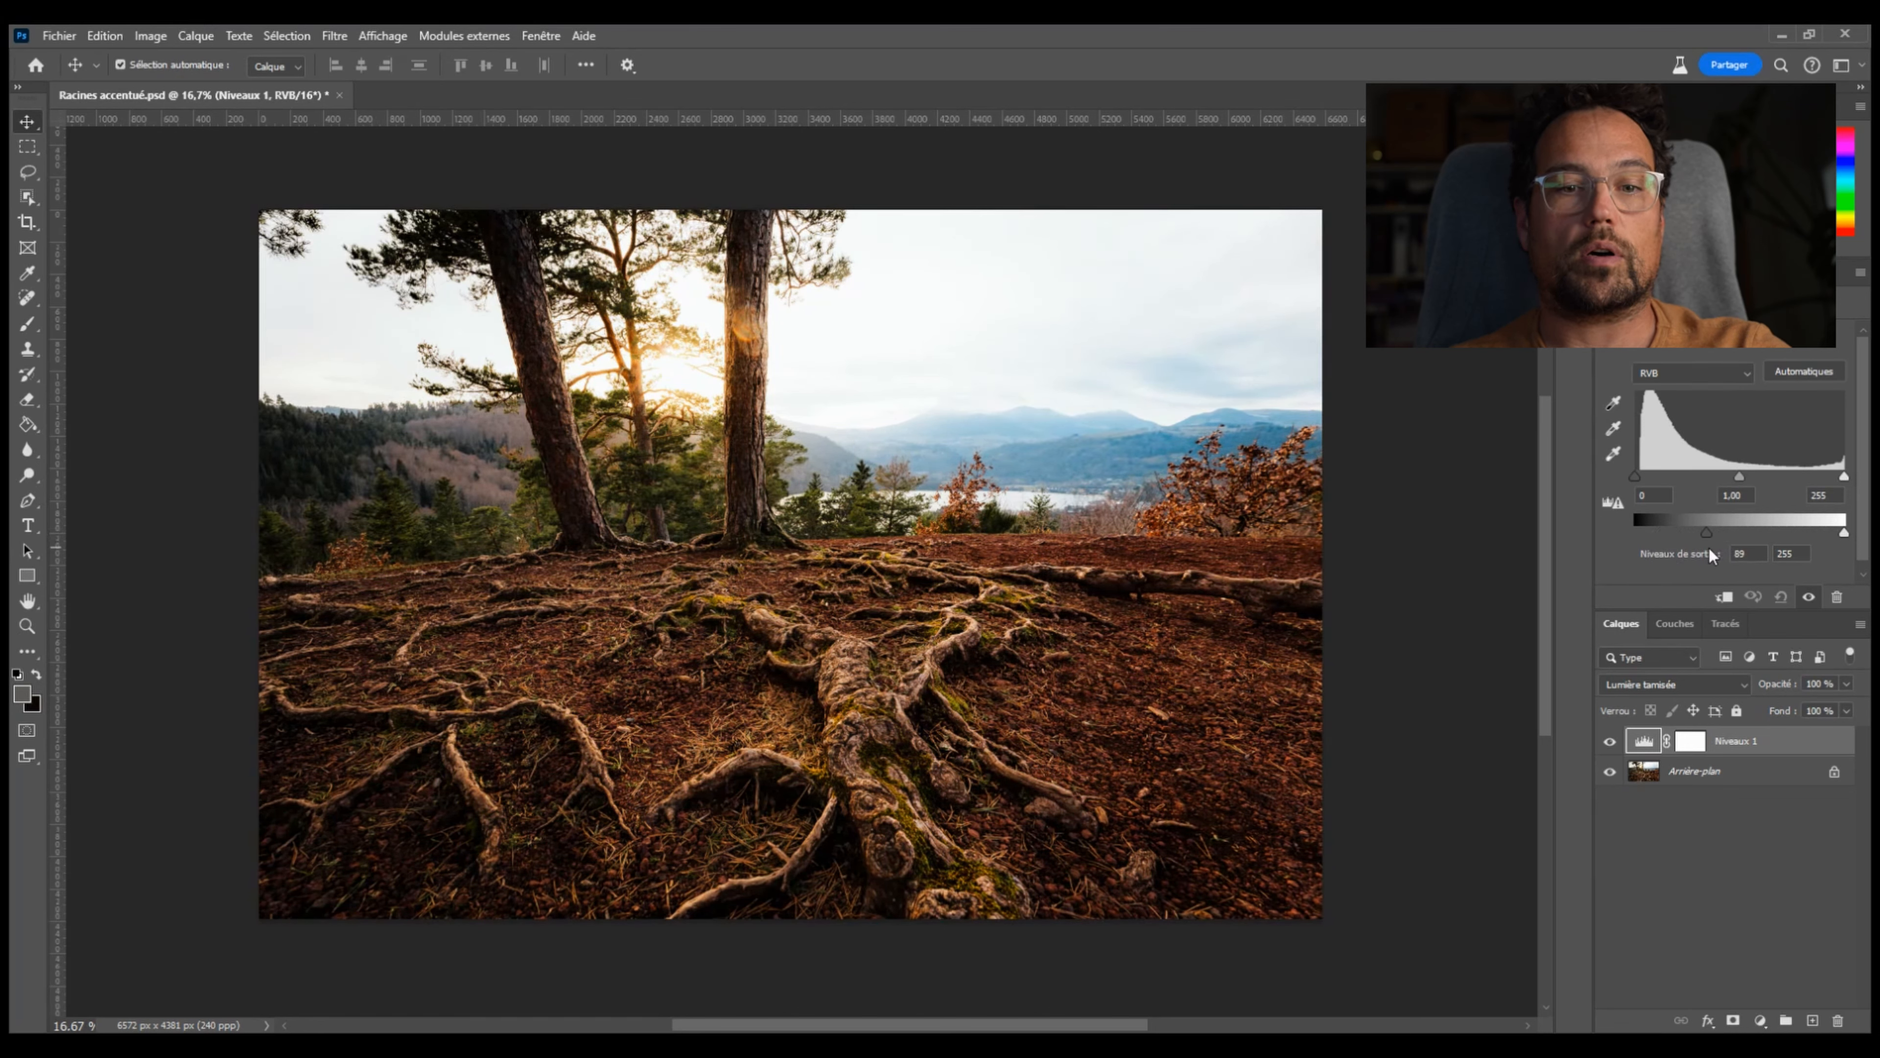
drag(1837, 539, 1800, 561)
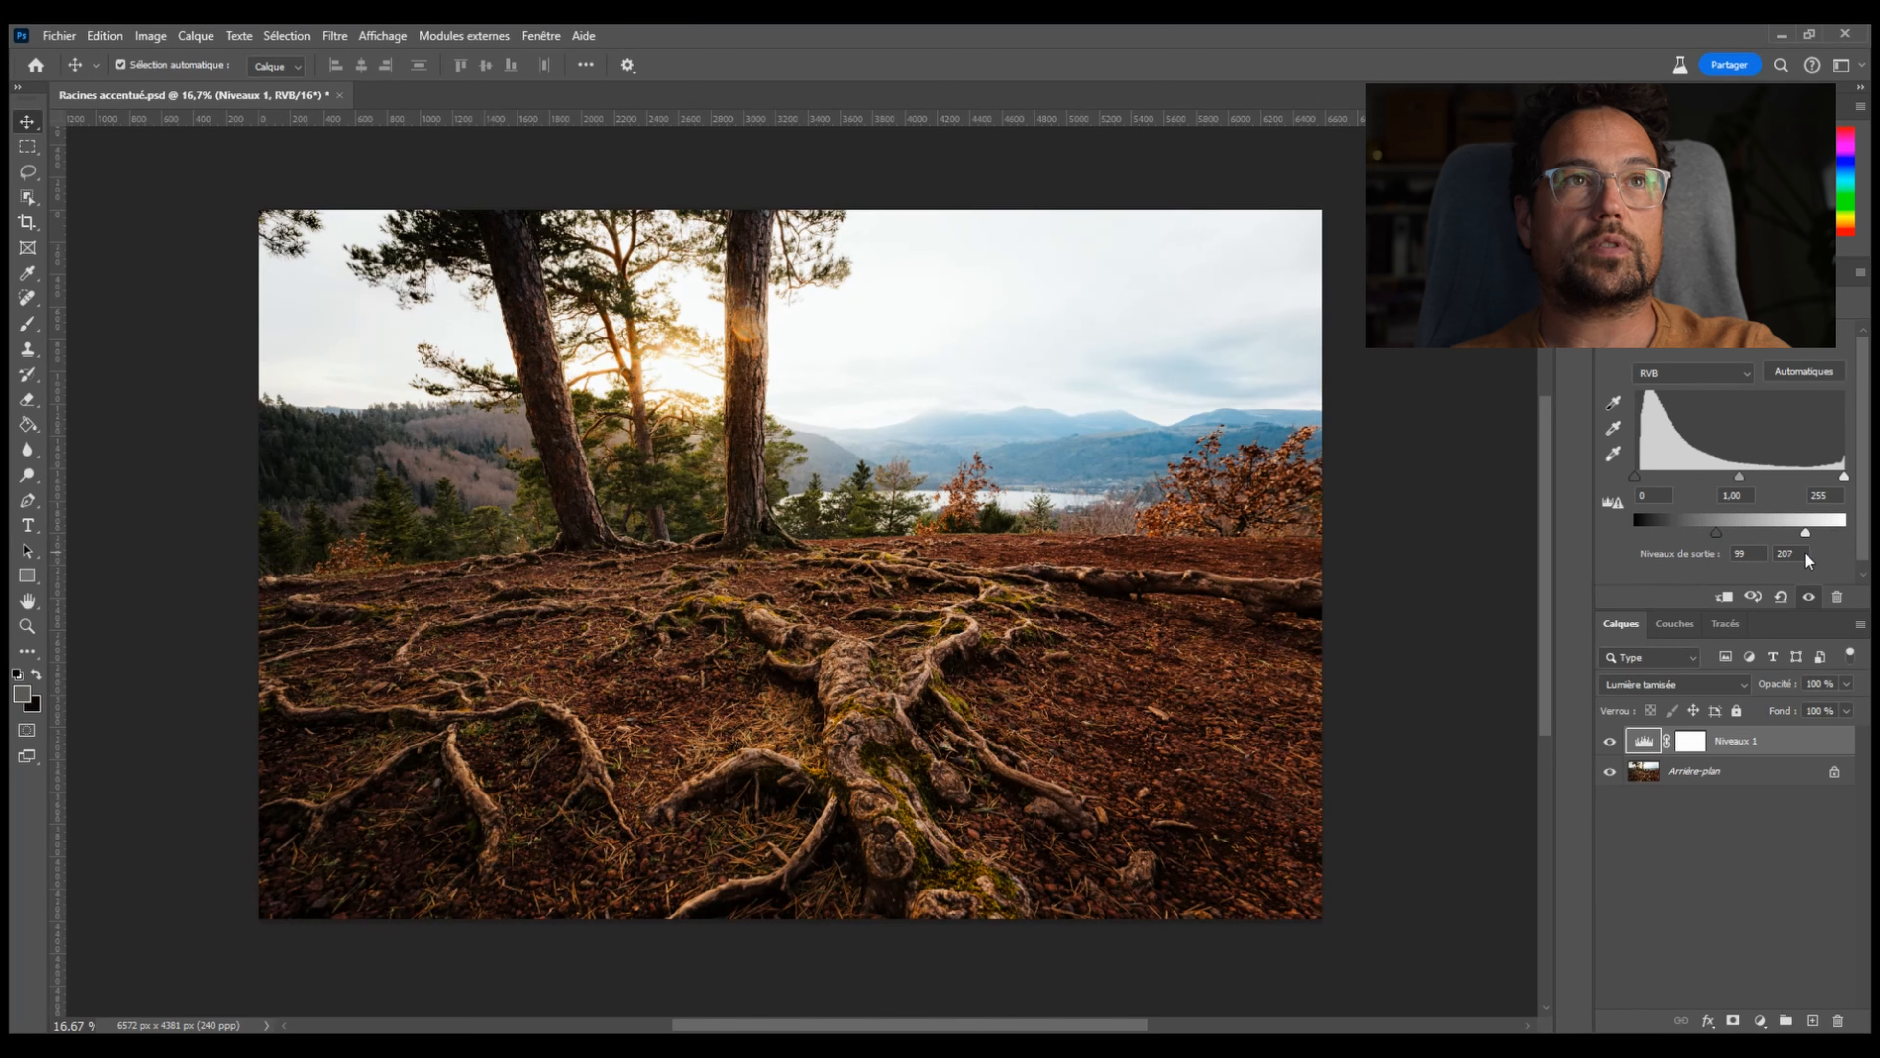
drag(1799, 557, 1801, 557)
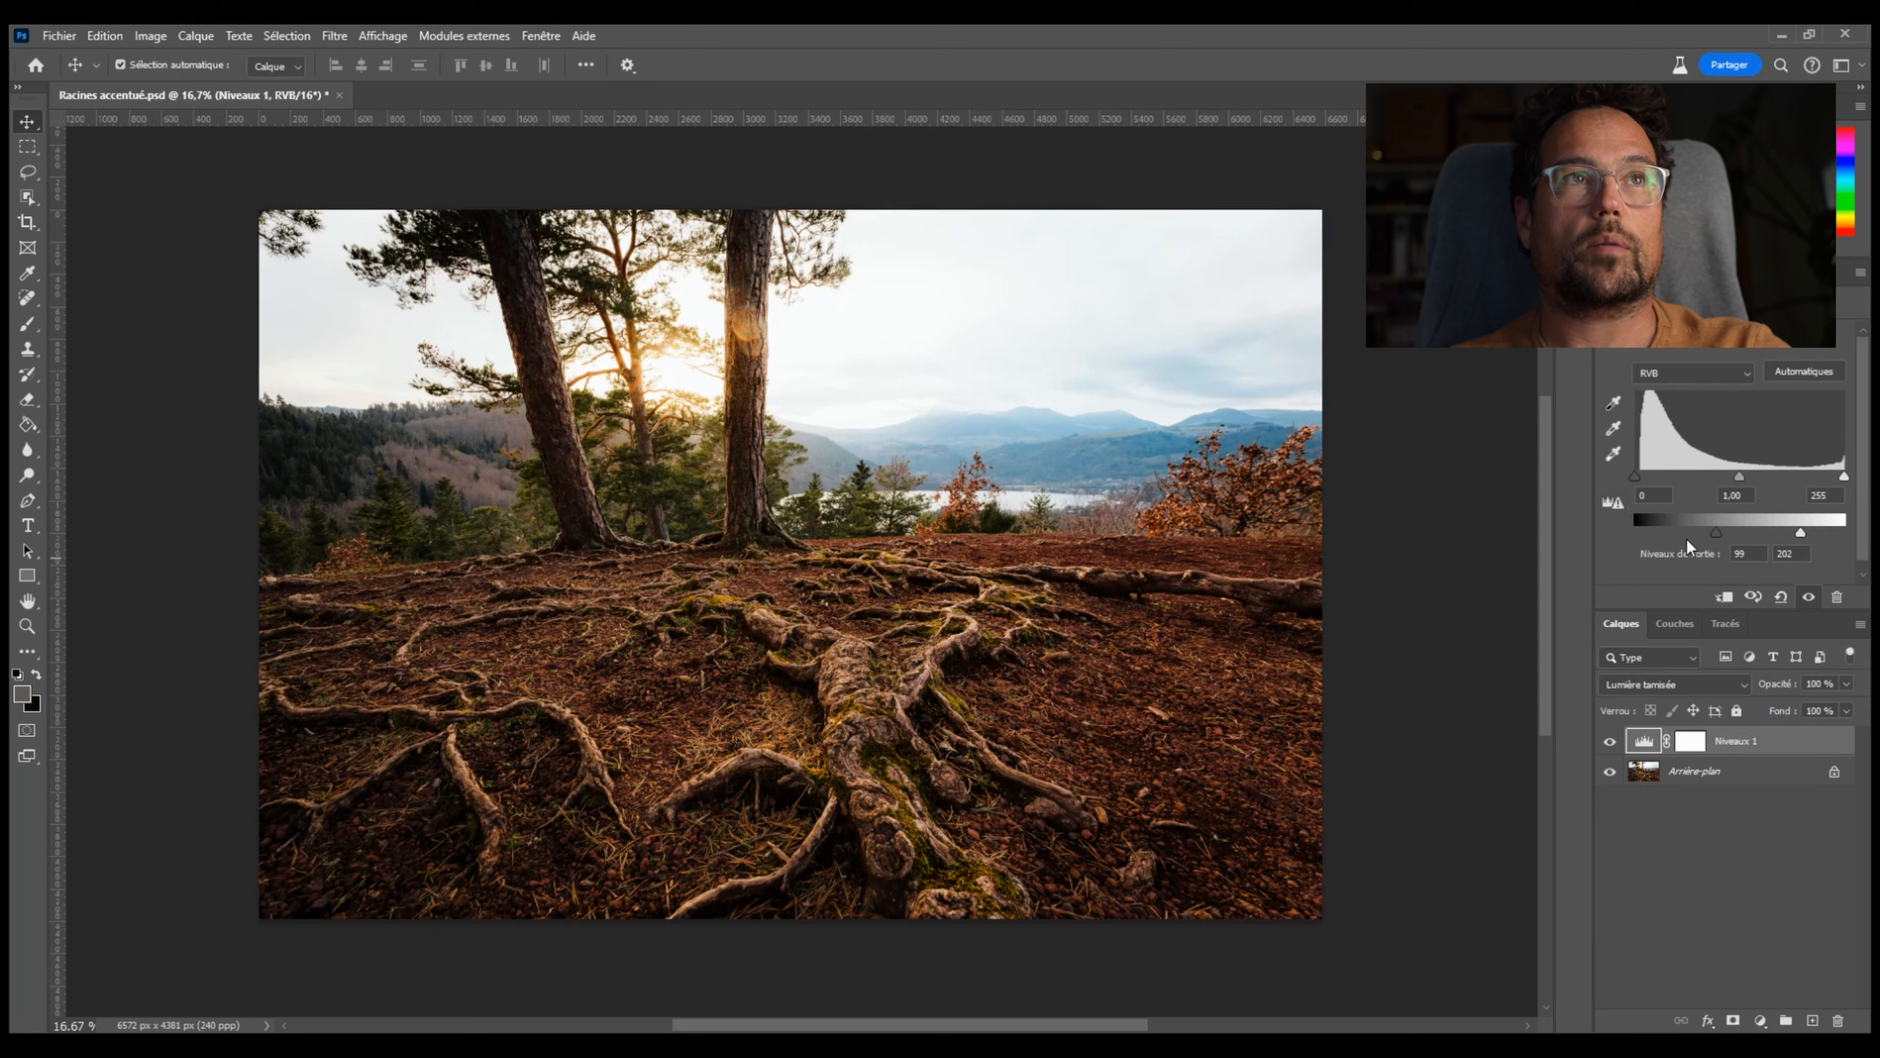
click(1614, 744)
click(1613, 744)
click(1614, 744)
click(1613, 743)
click(1614, 744)
click(1614, 744)
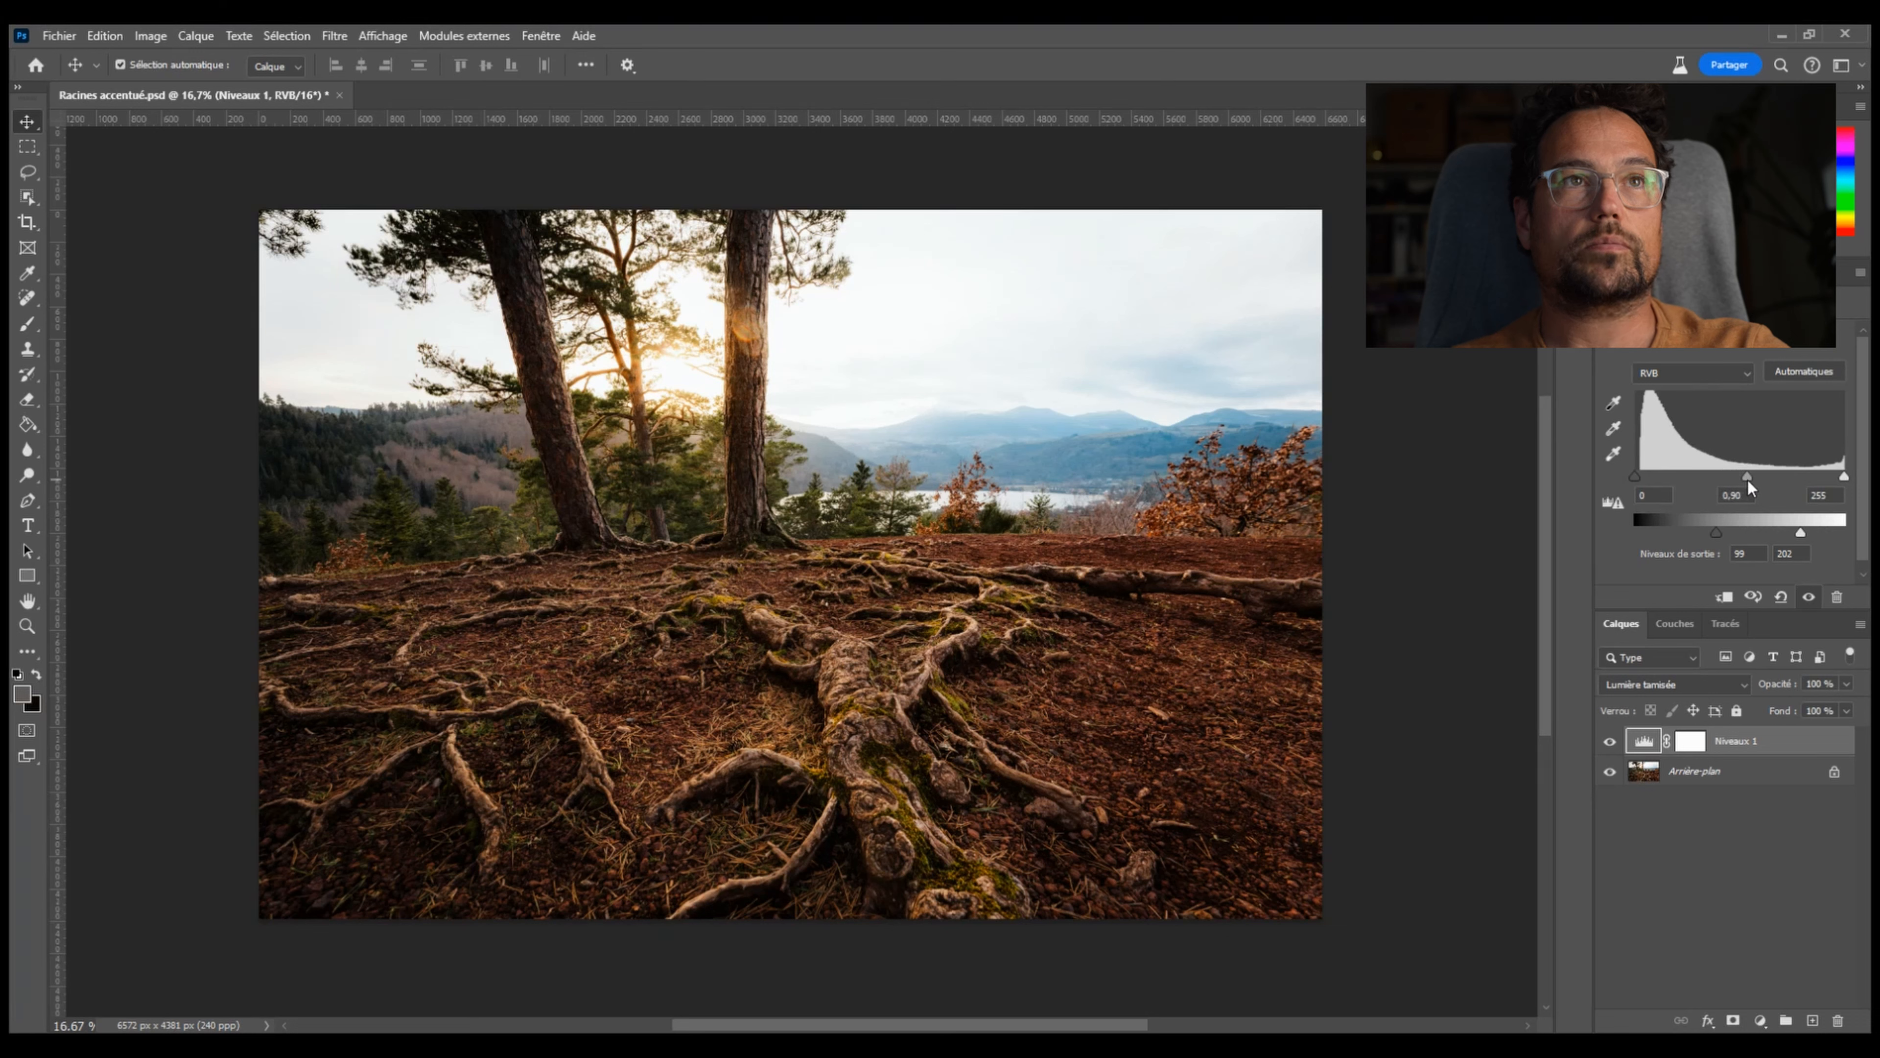
Set the Levels midtone value to 1.20, readjust the output black level to 99, and compare with the layer hidden
drag(1731, 486, 1731, 506)
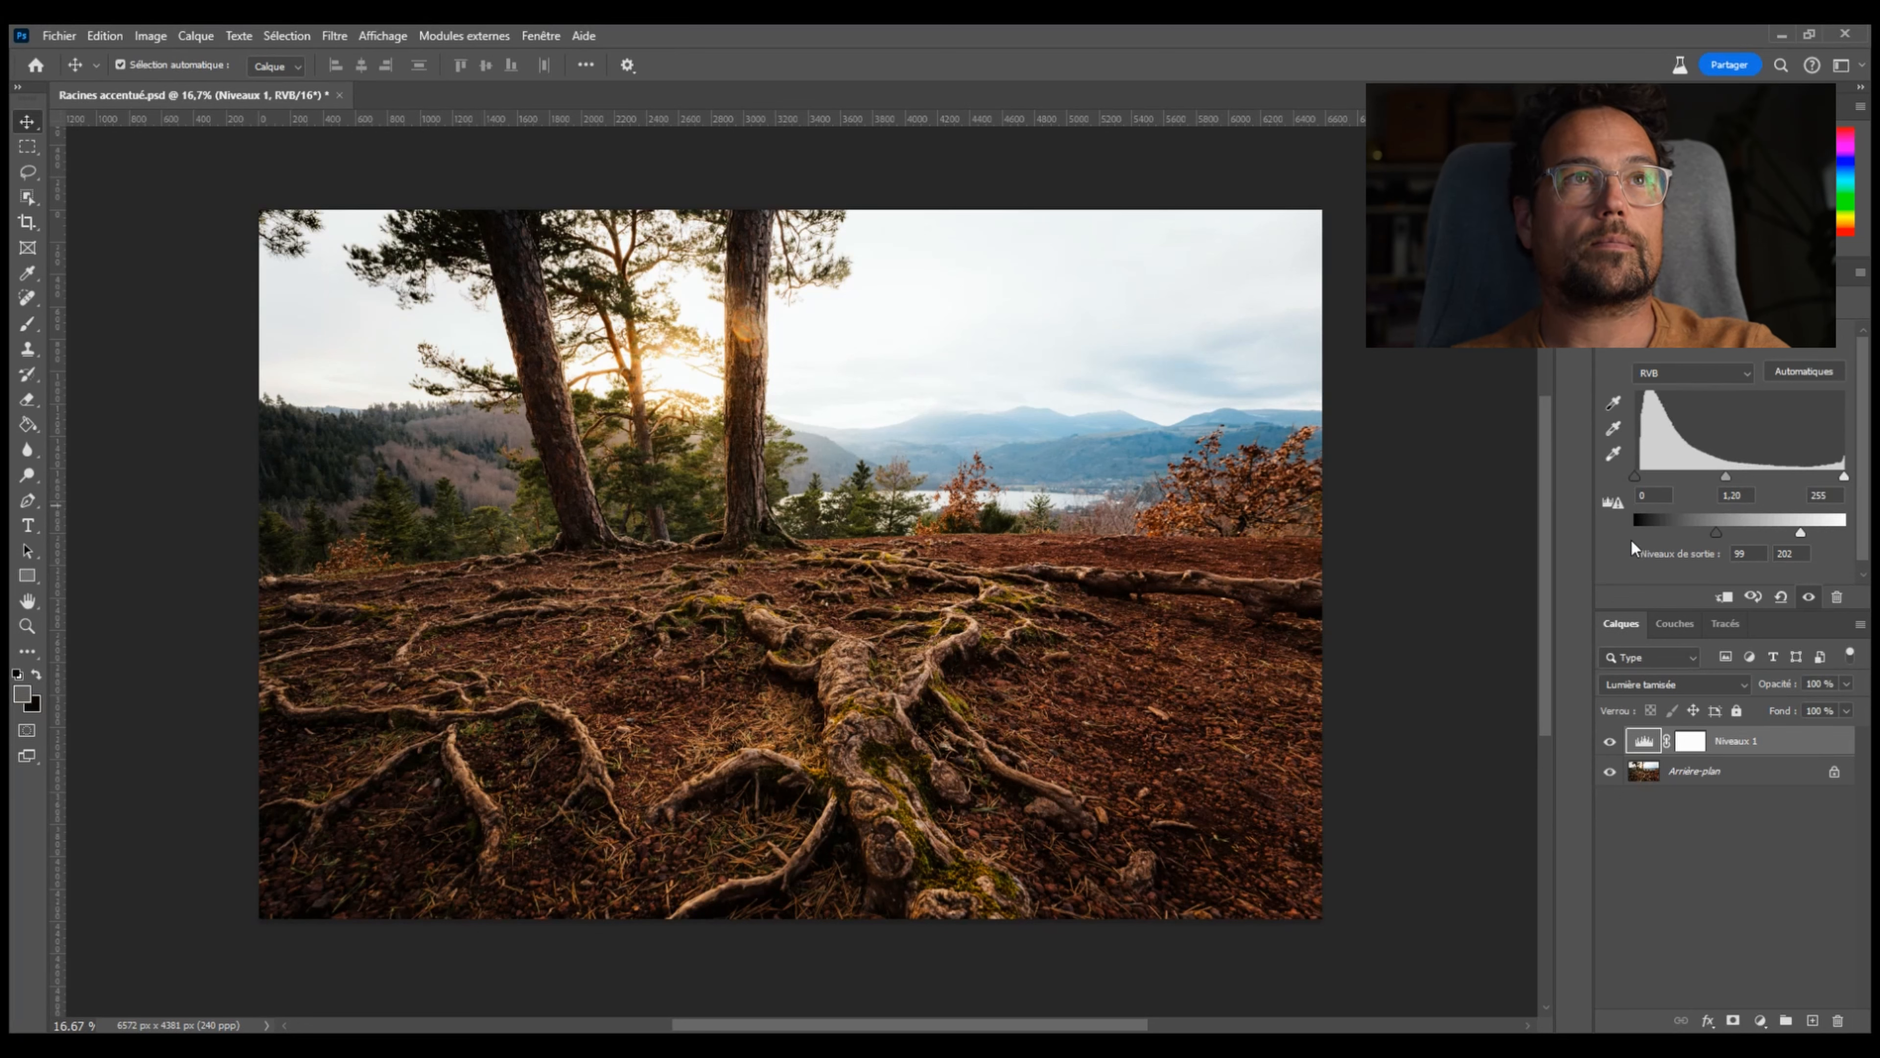
click(1613, 744)
click(1614, 744)
click(1612, 743)
click(1613, 742)
click(1611, 743)
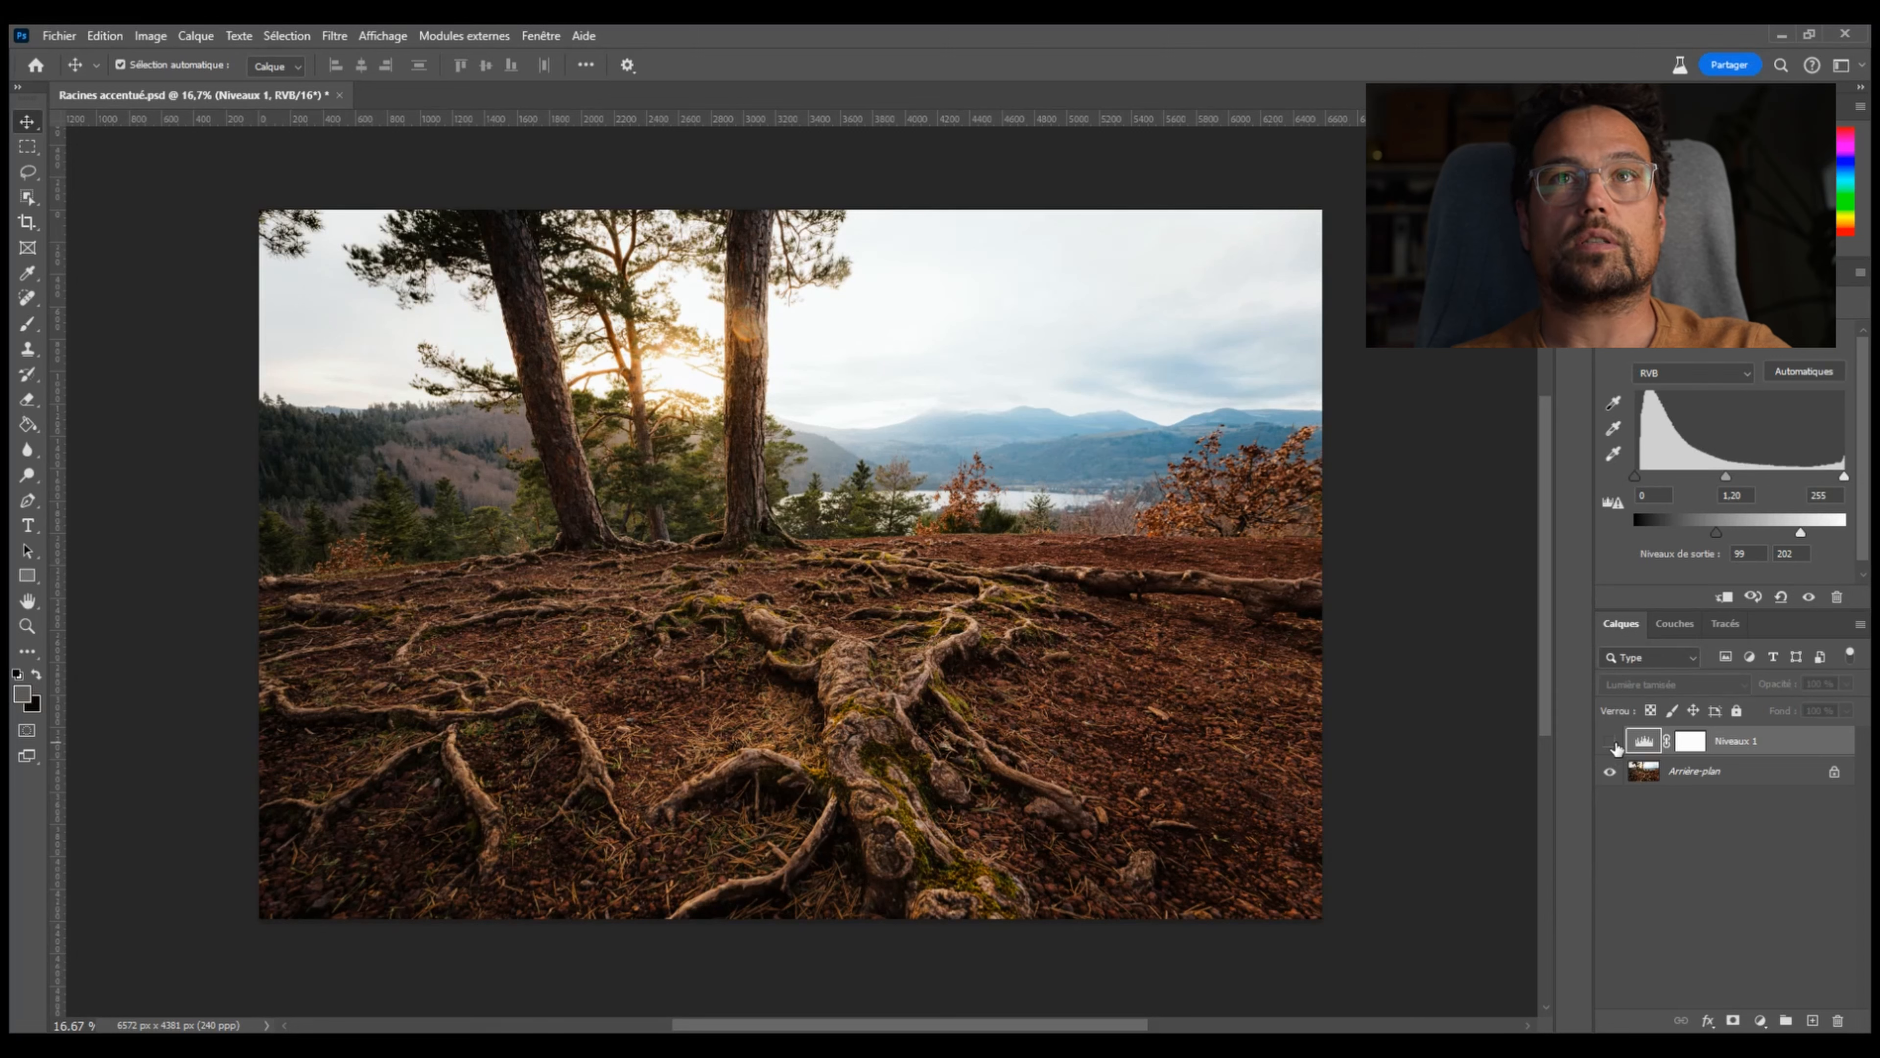
click(1612, 743)
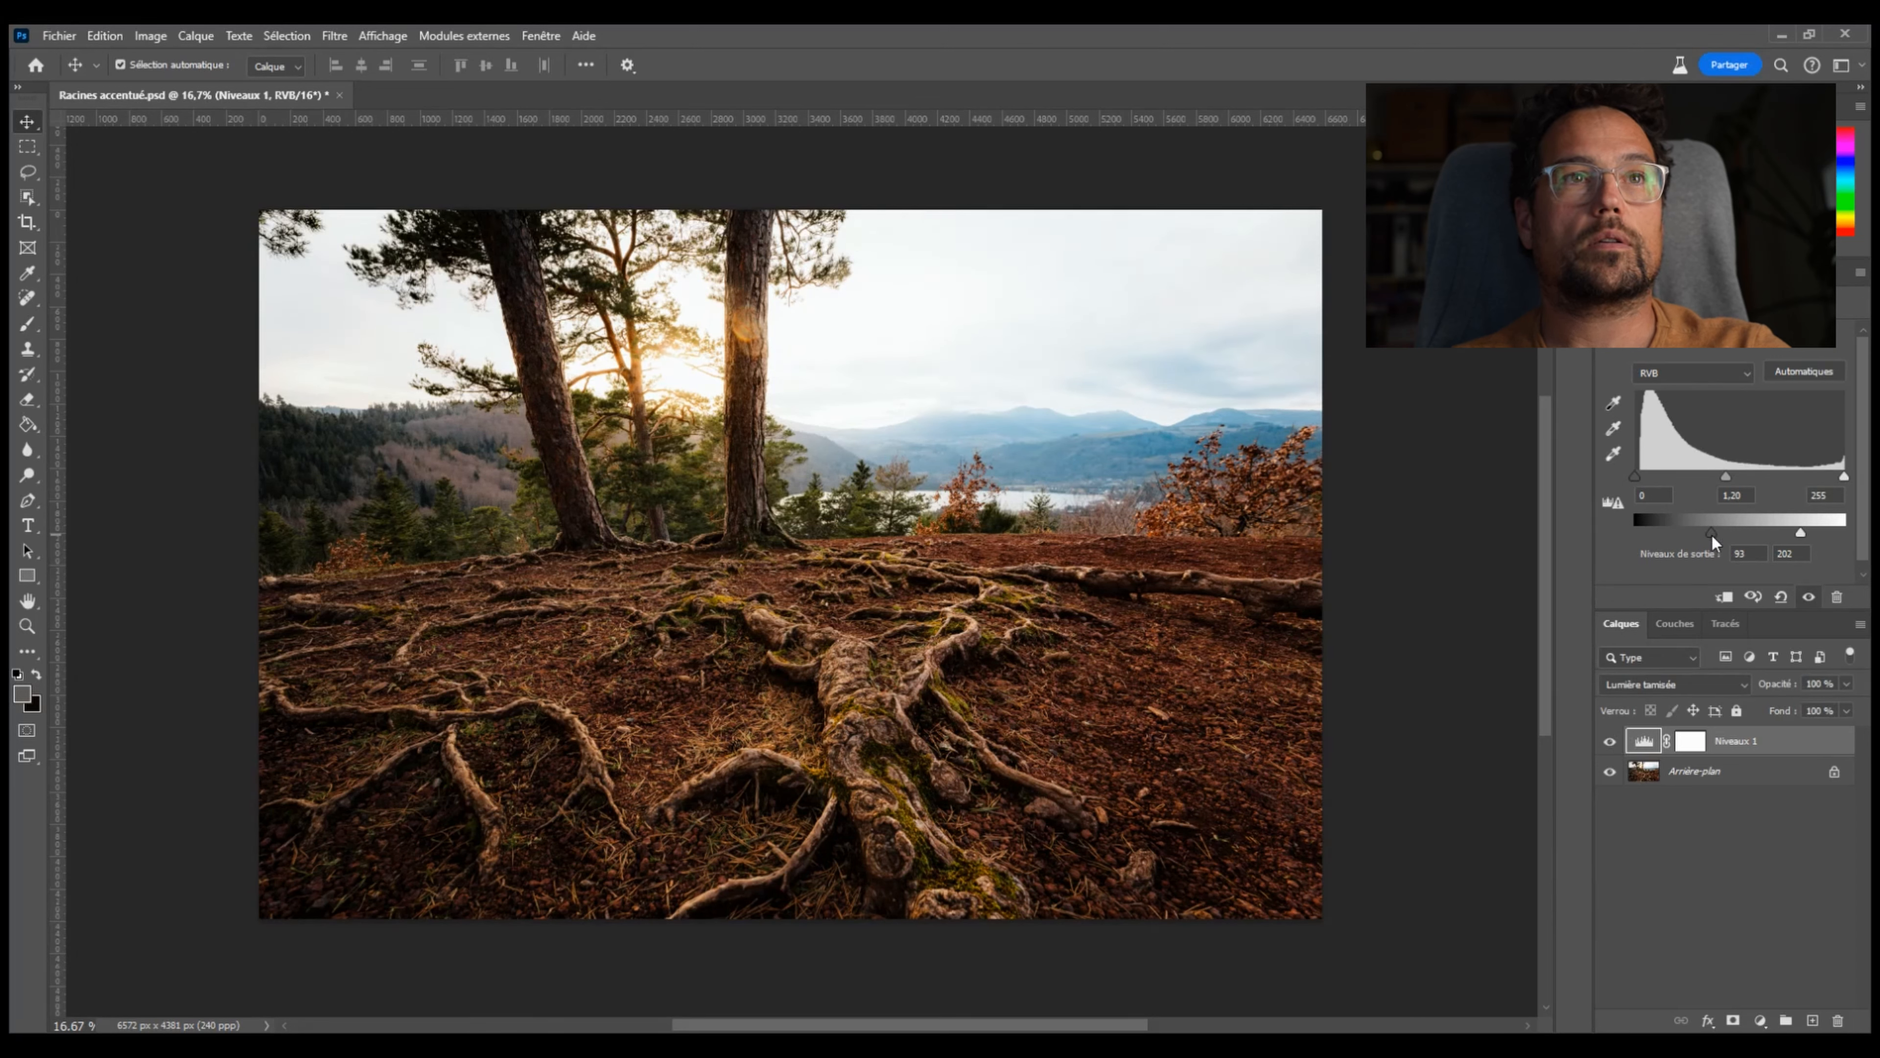
drag(1711, 538, 1716, 537)
click(1611, 743)
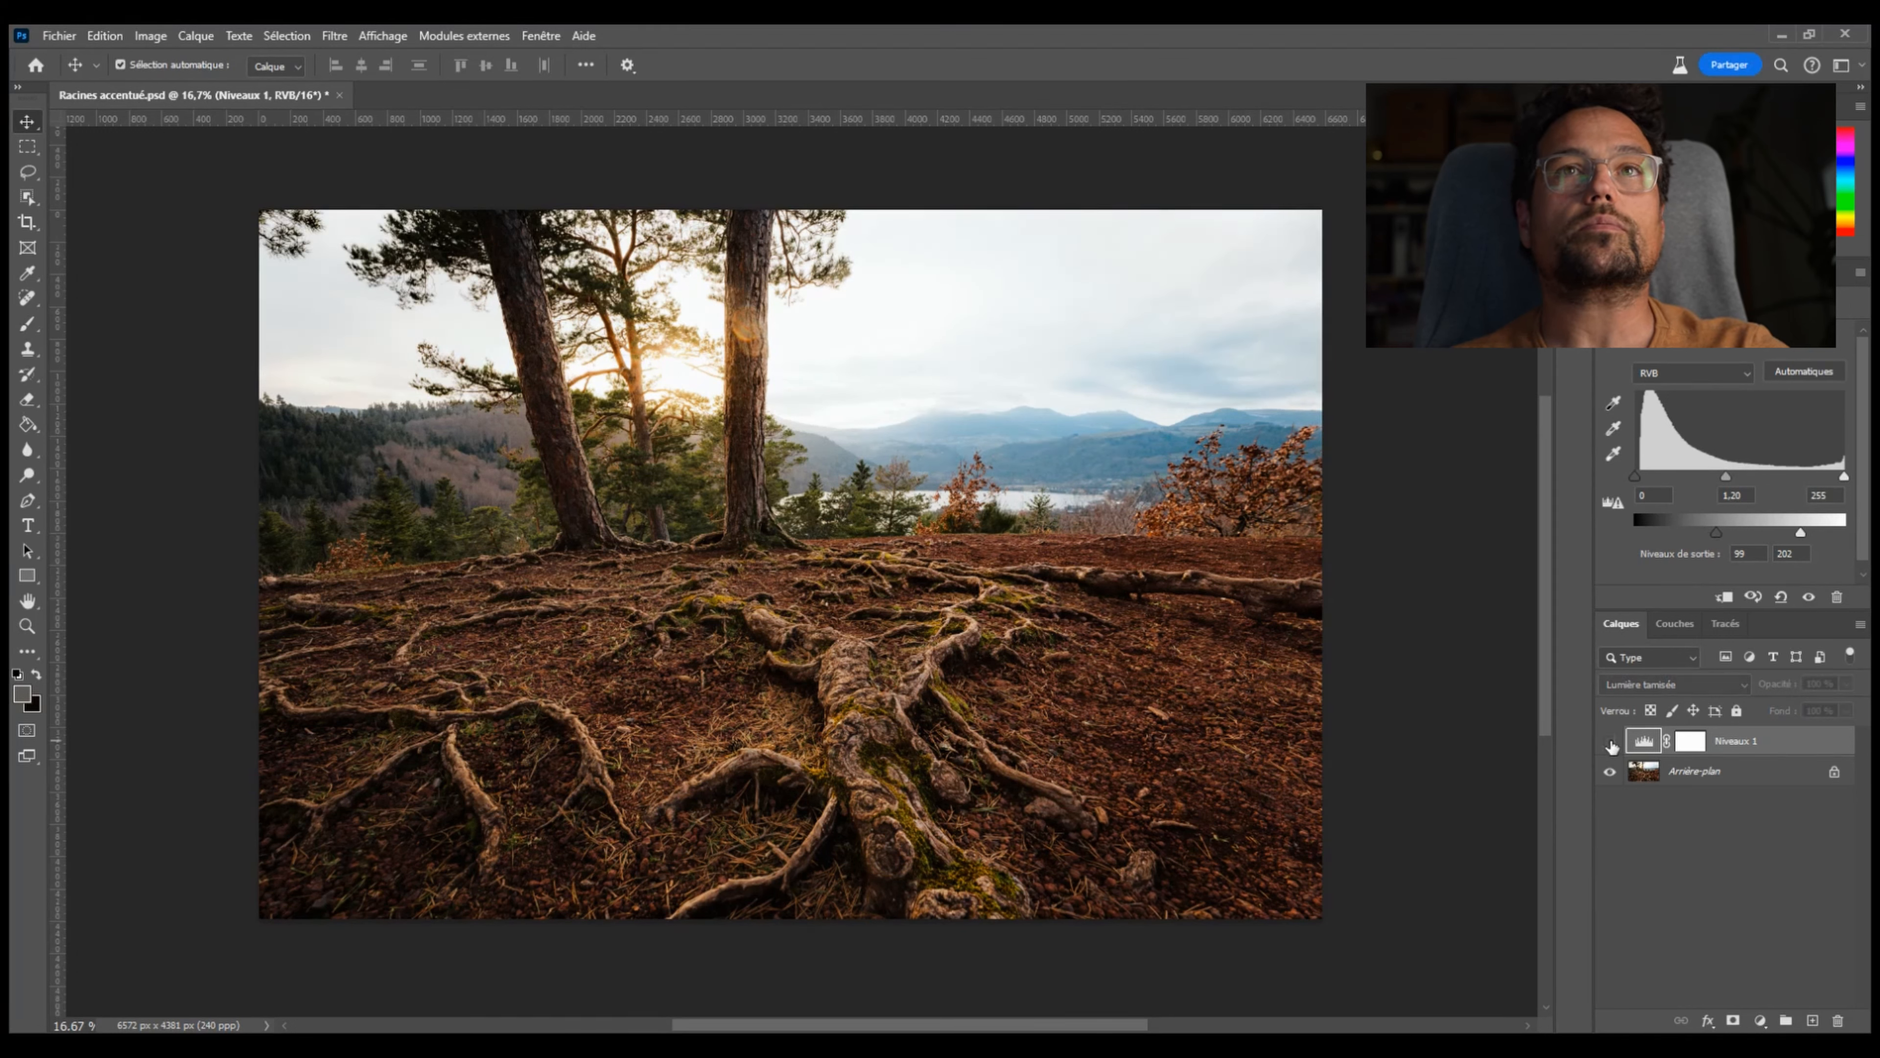